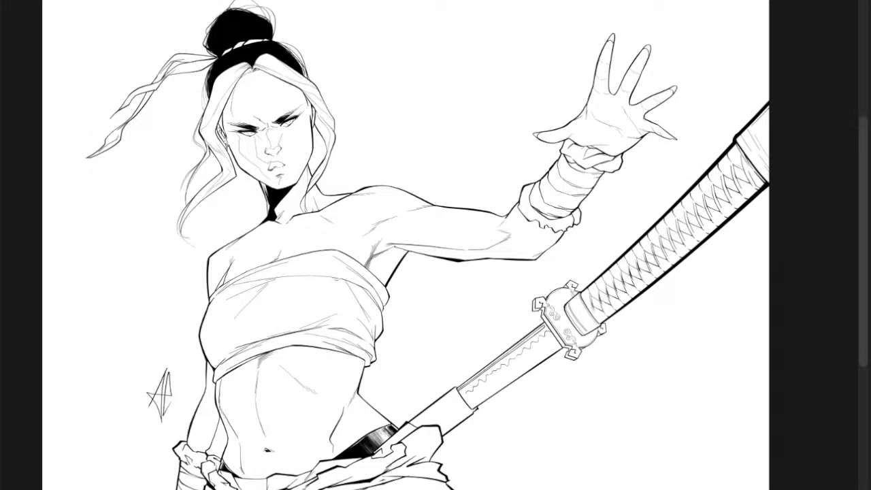
- Save the line art as IMG_5020 in CLIP STUDIO FORMAT in the Downloads folder
scroll(476, 178, "down", 3)
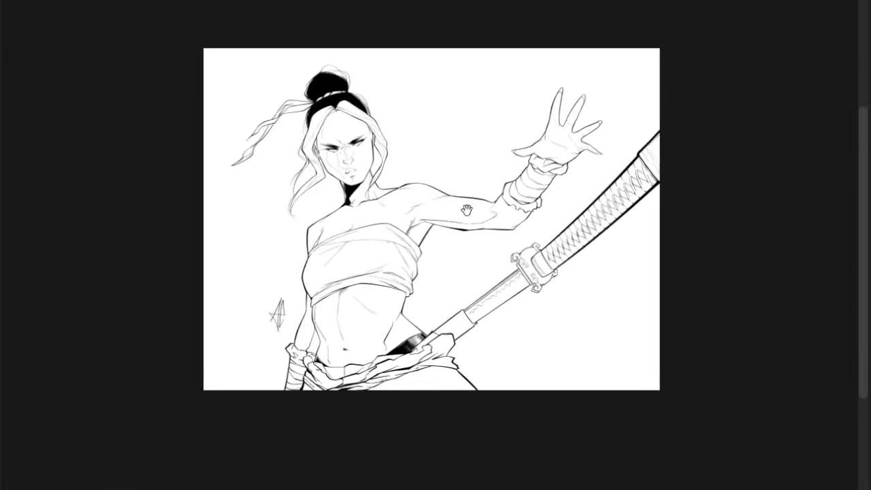
left_click_drag(467, 210, 385, 218)
left_click_drag(300, 252, 336, 248)
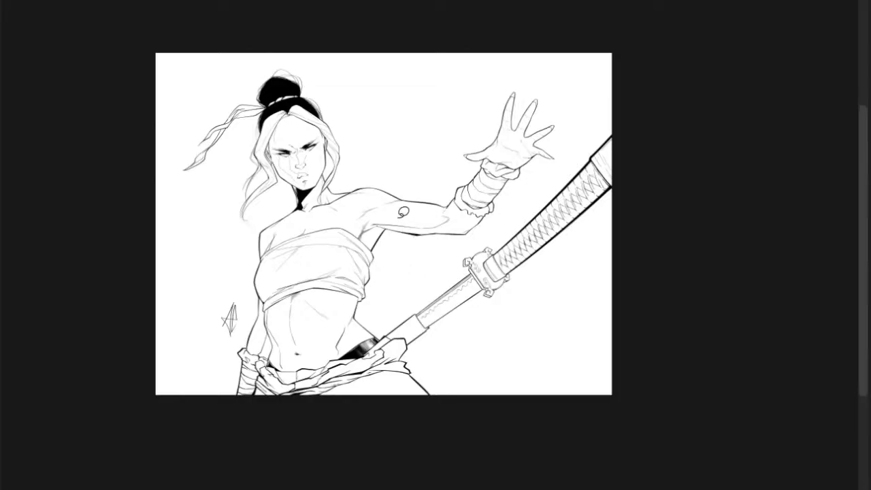
key("alt+f")
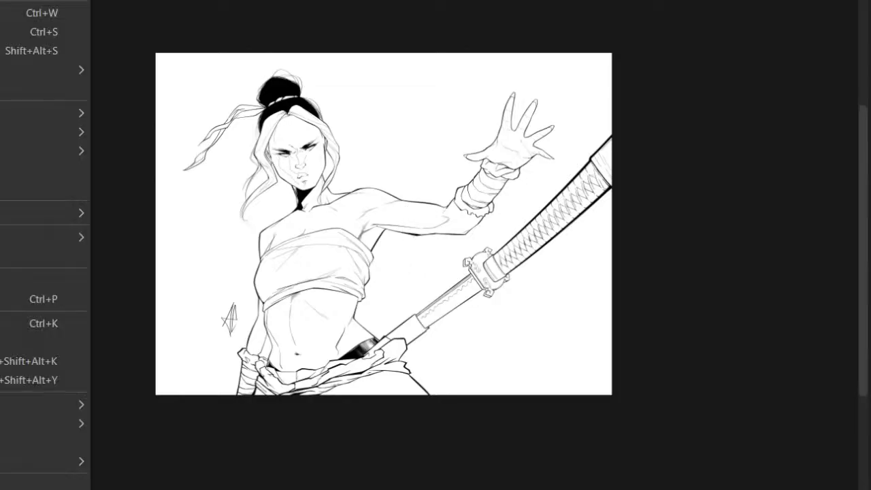
mouse_move(72, 72)
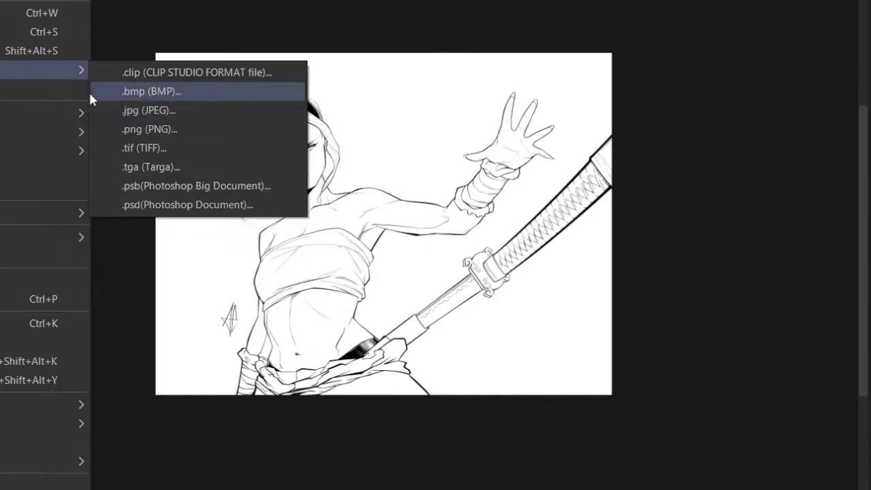
left_click(5, 53)
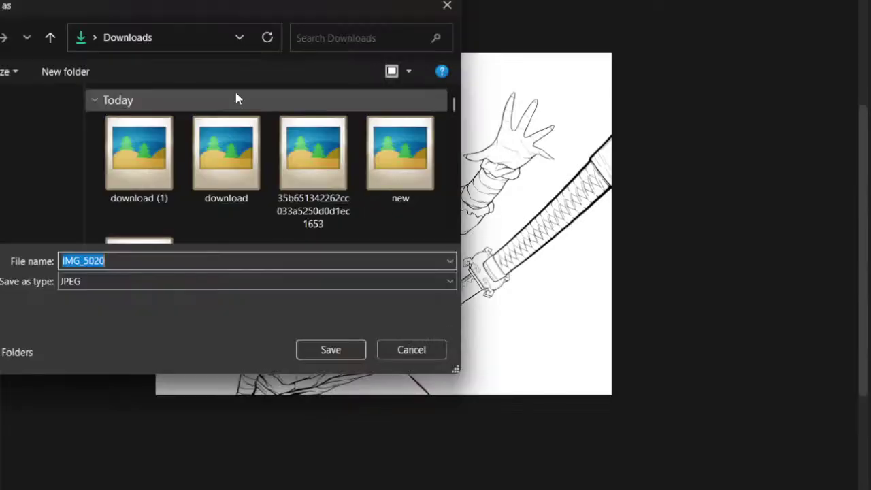
left_click(174, 286)
left_click(152, 304)
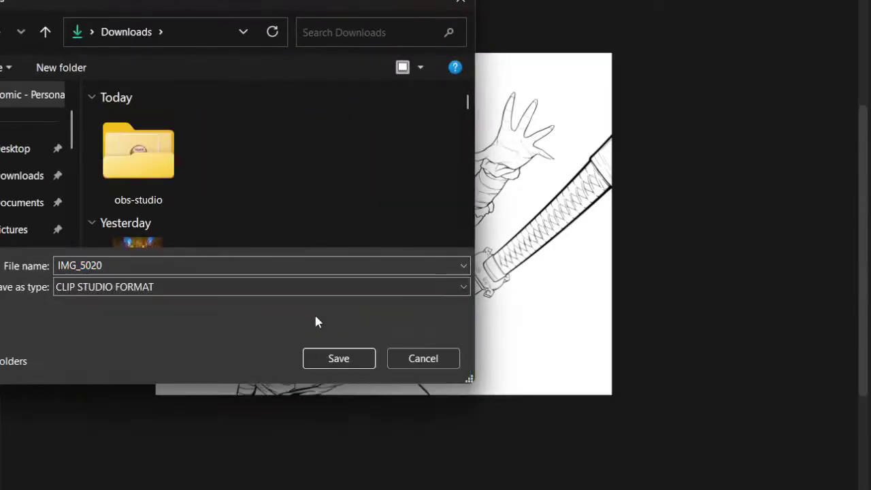
left_click(333, 368)
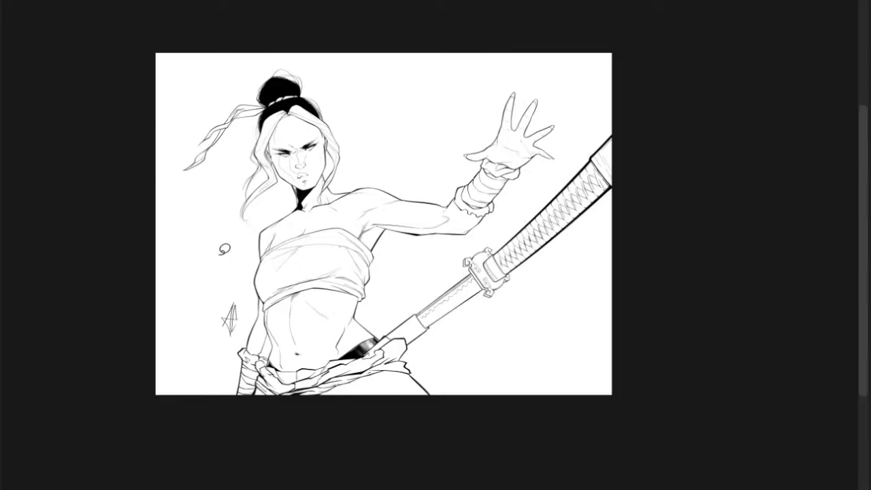
scroll(322, 226, "up", 2)
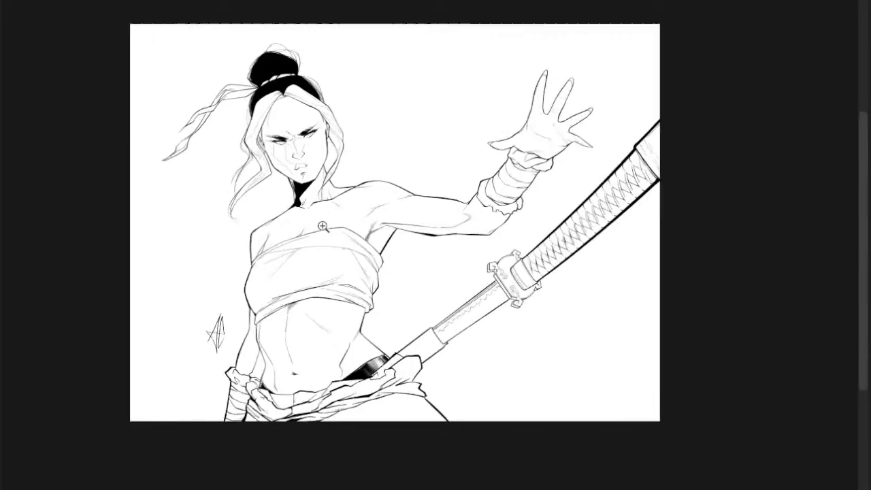
left_click_drag(323, 226, 358, 209)
mouse_move(358, 209)
left_mouse_down()
mouse_move(307, 233)
mouse_move(342, 227)
mouse_move(300, 240)
left_mouse_up()
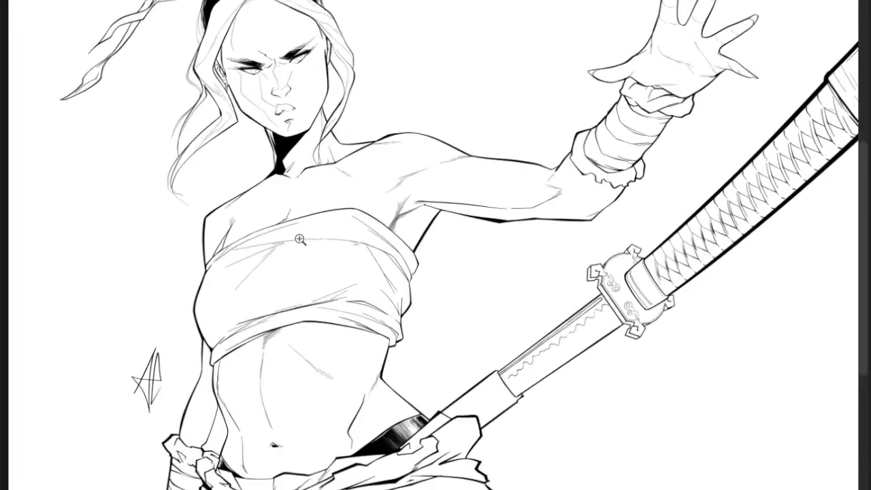
scroll(301, 240, "up", 1)
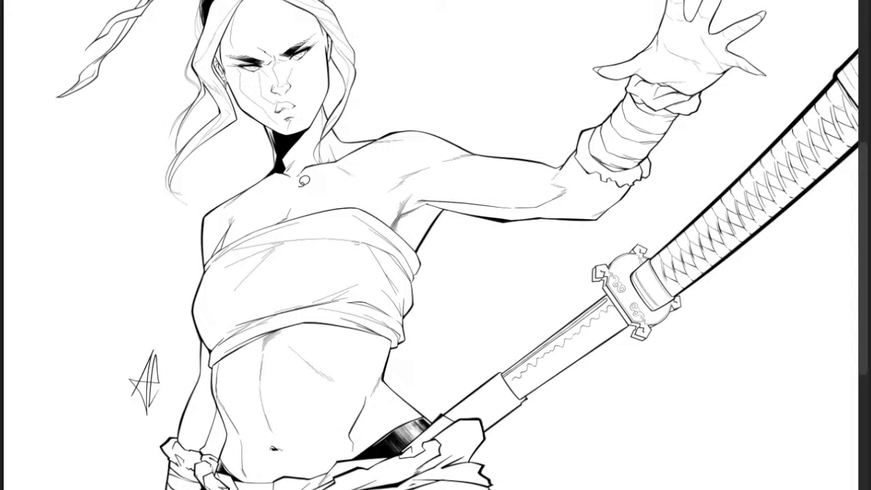
scroll(374, 114, "down", 3)
left_click_drag(384, 140, 354, 164)
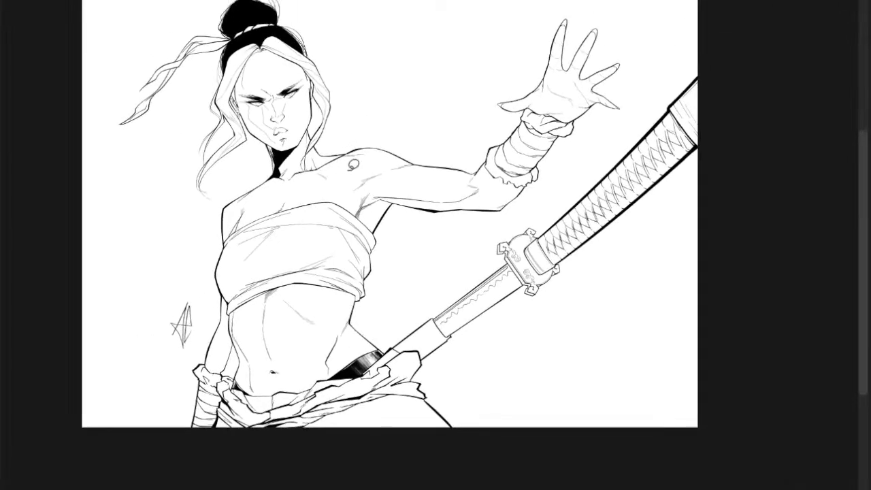
left_click(316, 223)
left_click_drag(342, 240, 354, 255)
left_click_drag(670, 159, 610, 177)
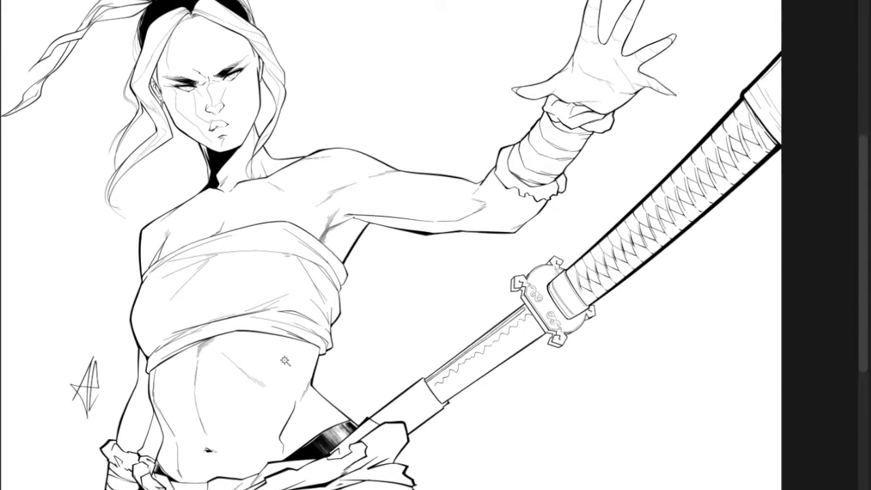
- Auto-select the blank background around the figure and above the sword
scroll(302, 97, "down", 2)
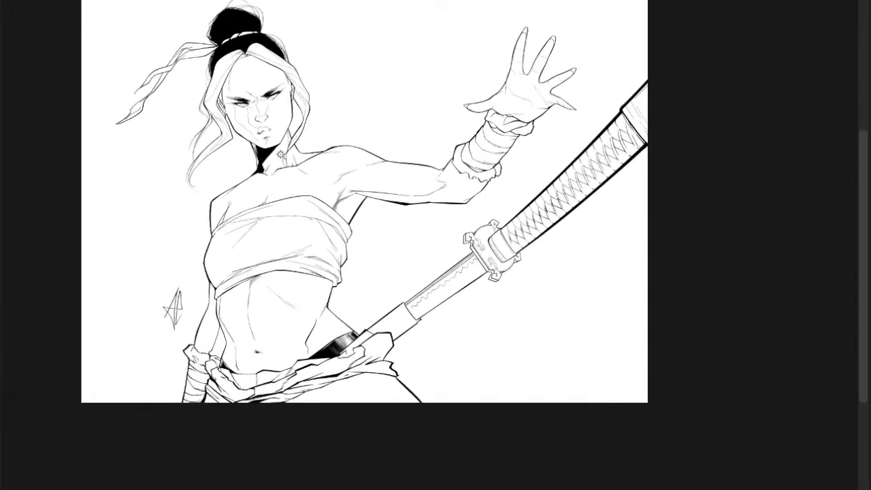
scroll(174, 214, "up", 2)
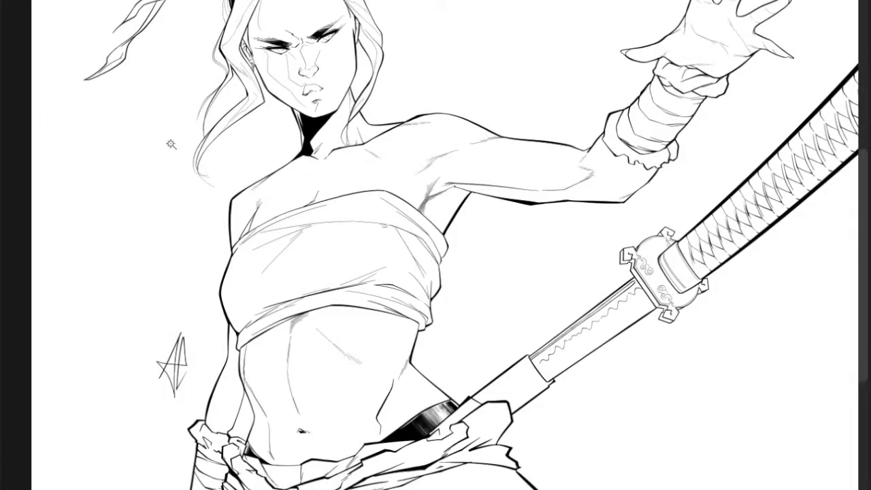
left_click_drag(219, 153, 200, 155)
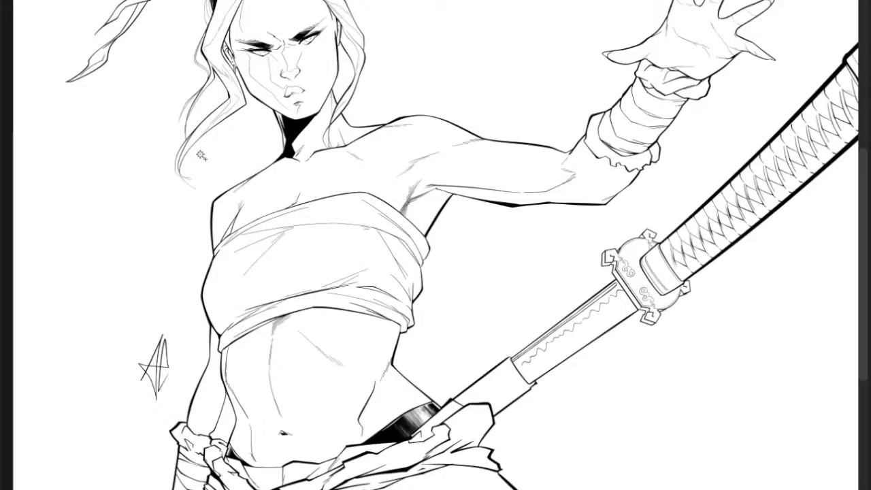
left_click(202, 155)
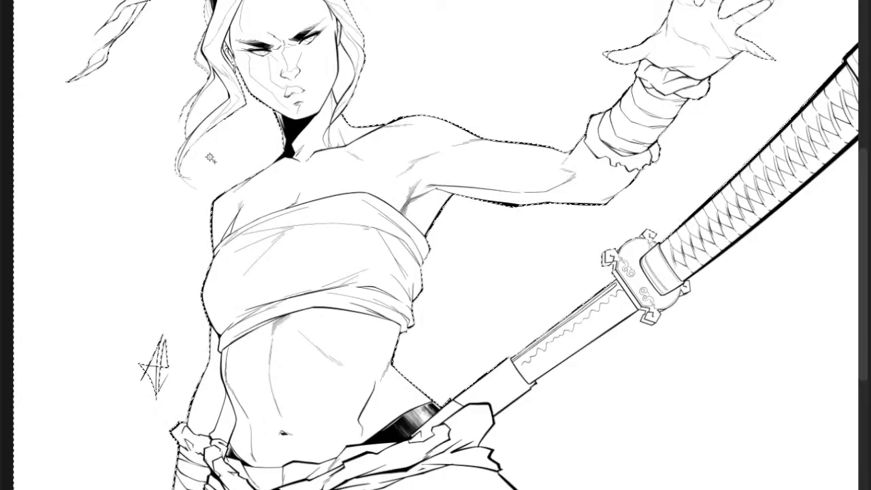
- Add the area of loose hair strands around the top bun to the background selection
scroll(205, 60, "up", 3)
left_click_drag(204, 60, 213, 195)
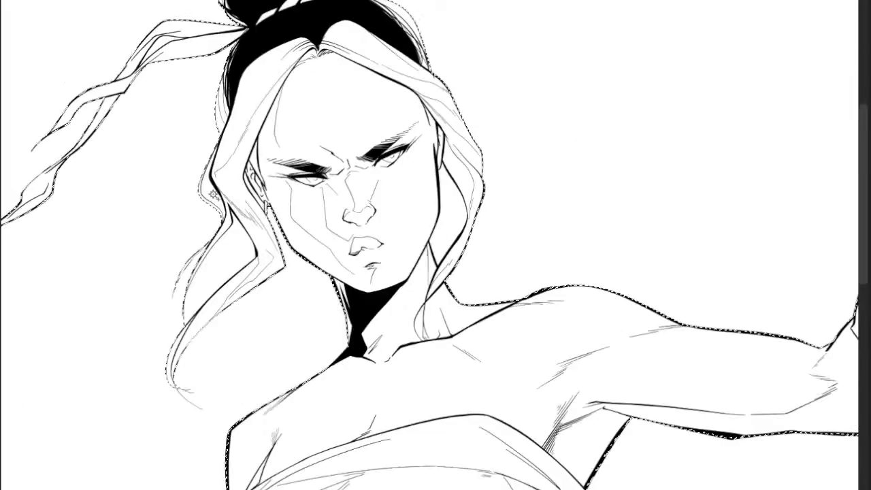
scroll(224, 208, "up", 2)
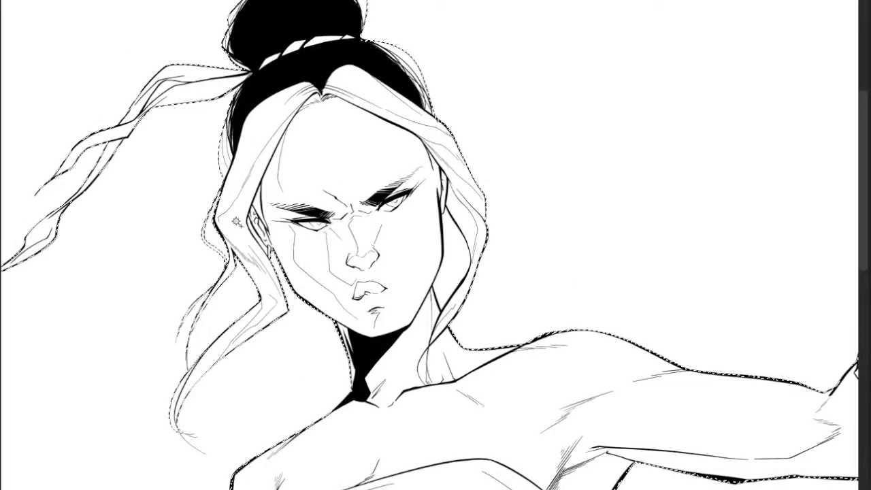
scroll(236, 222, "down", 3)
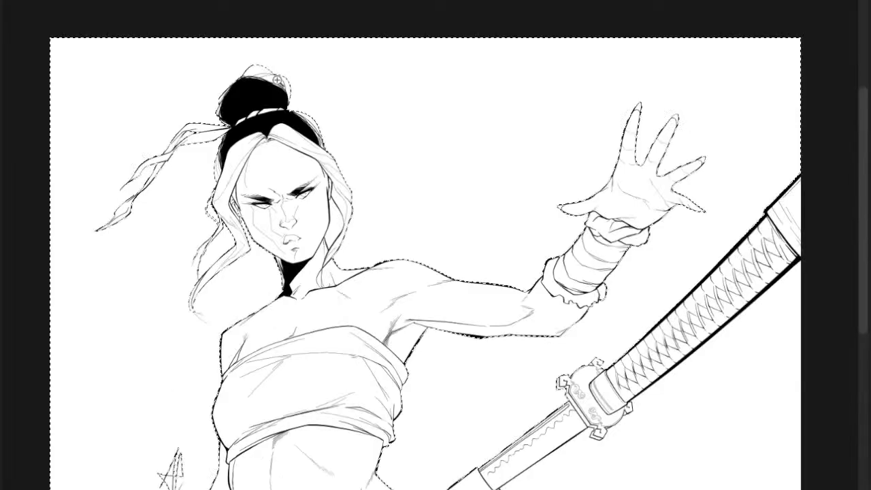
scroll(277, 80, "up", 5)
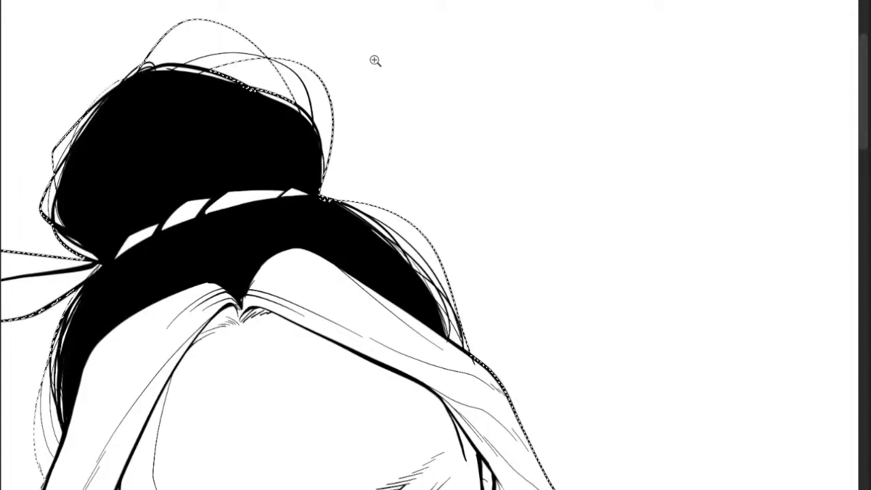
mouse_move(368, 74)
left_mouse_down()
mouse_move(351, 174)
mouse_move(217, 15)
left_mouse_up()
mouse_move(218, 15)
left_mouse_down()
mouse_move(128, 98)
mouse_move(193, 62)
left_mouse_up()
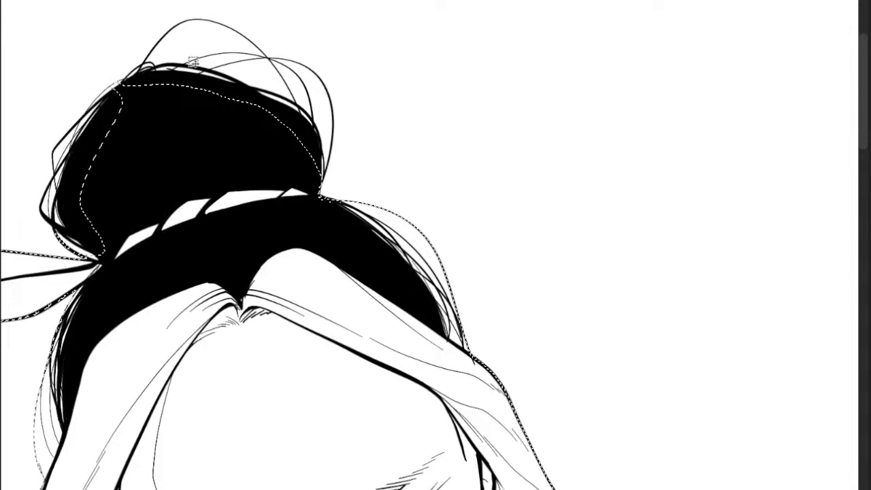
- Add the blank background area below the sword to the selection
scroll(193, 63, "down", 5)
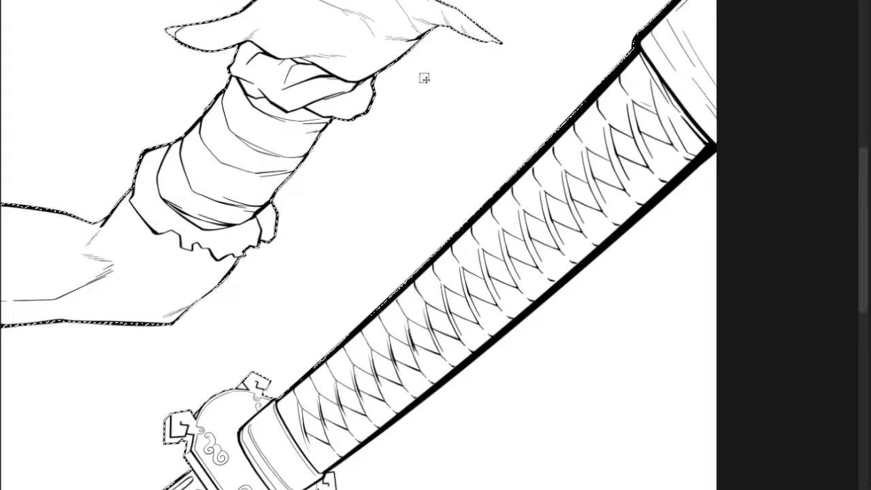
scroll(463, 69, "down", 3)
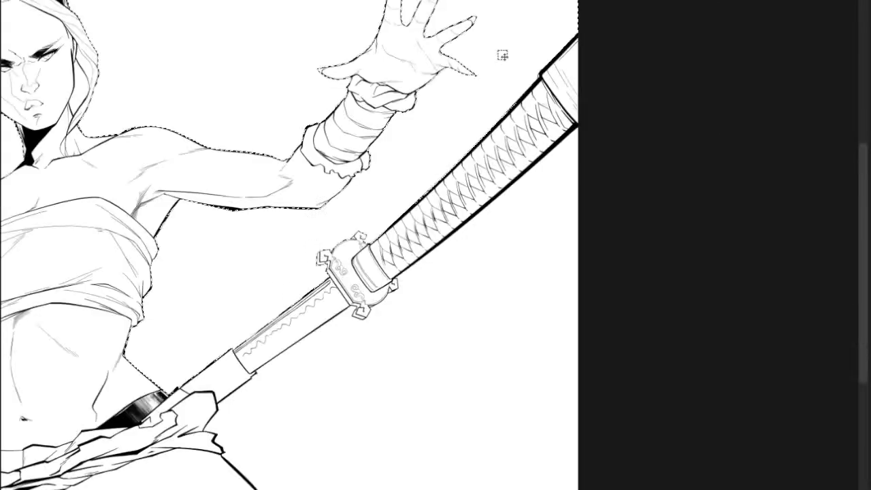
scroll(502, 55, "down", 1)
left_click_drag(266, 241, 323, 185)
left_click(278, 257)
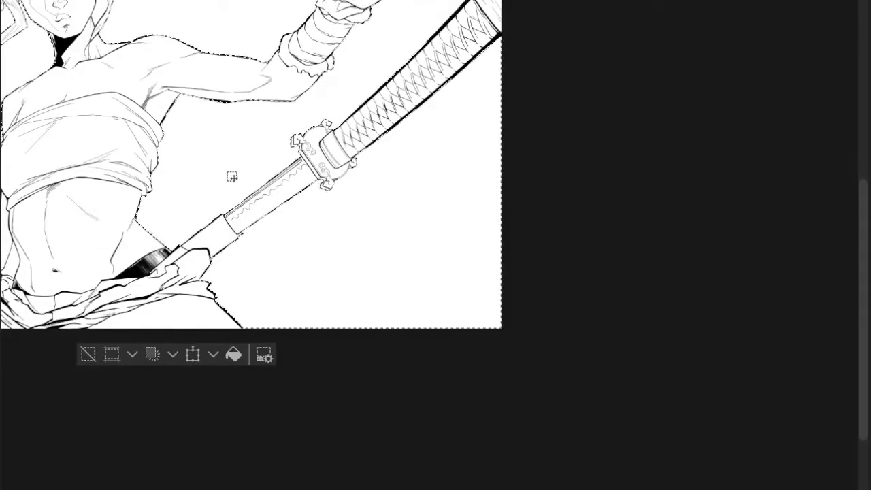
- Add the signature beside the figure's waist to the background selection so its outline is included
left_click_drag(253, 165, 265, 211)
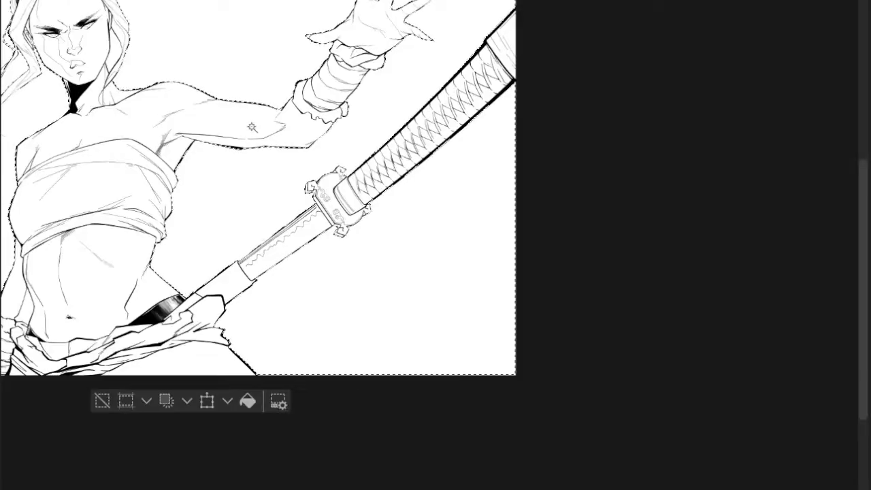
scroll(252, 127, "up", 3)
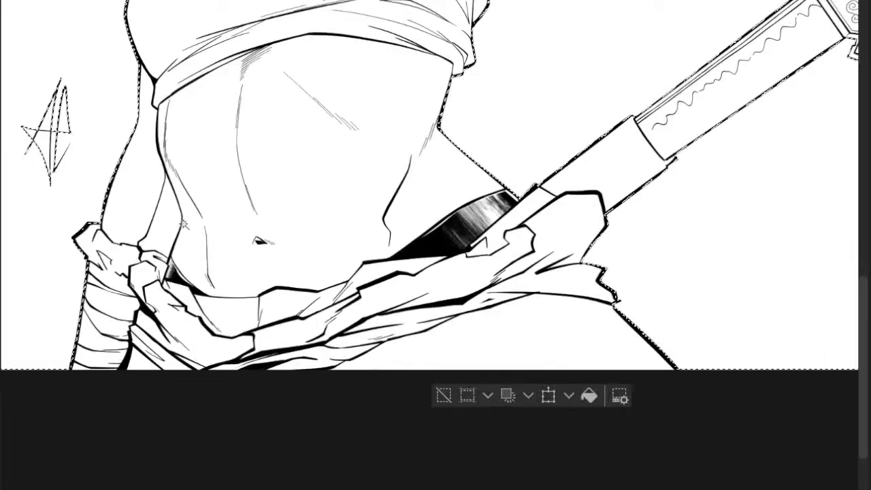
scroll(184, 225, "down", 4)
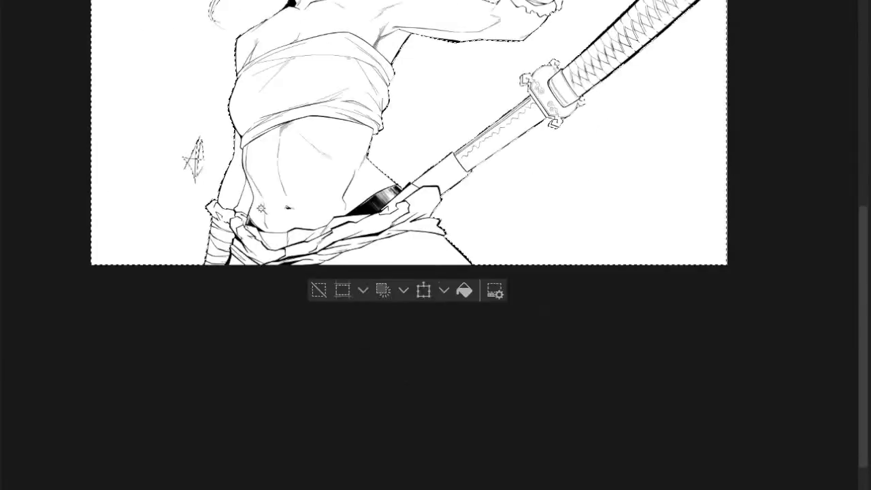
scroll(261, 207, "up", 1)
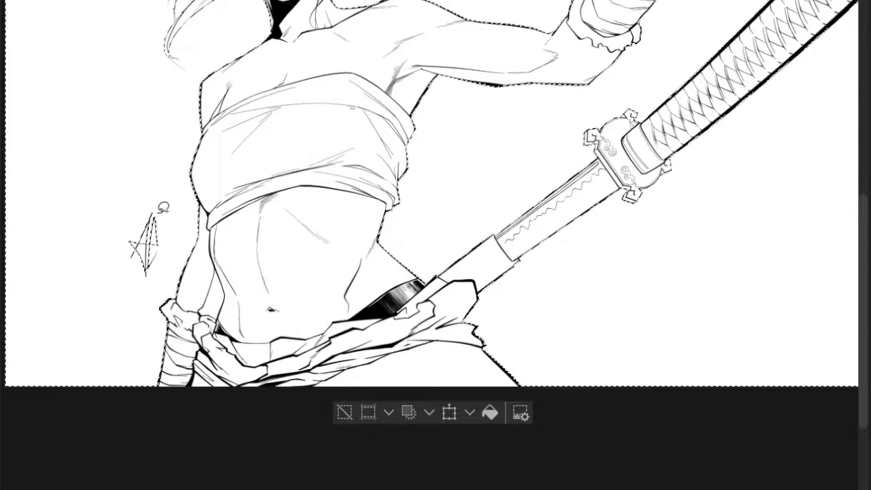
scroll(142, 246, "down", 2)
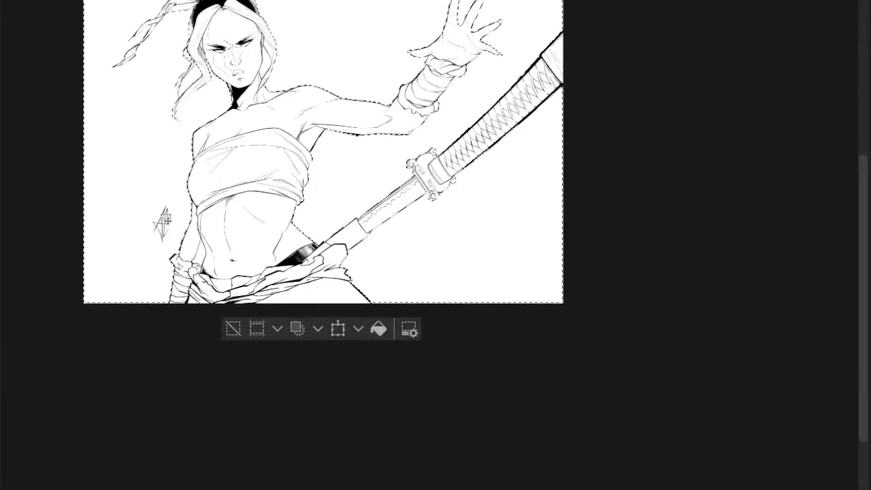
scroll(243, 205, "up", 5)
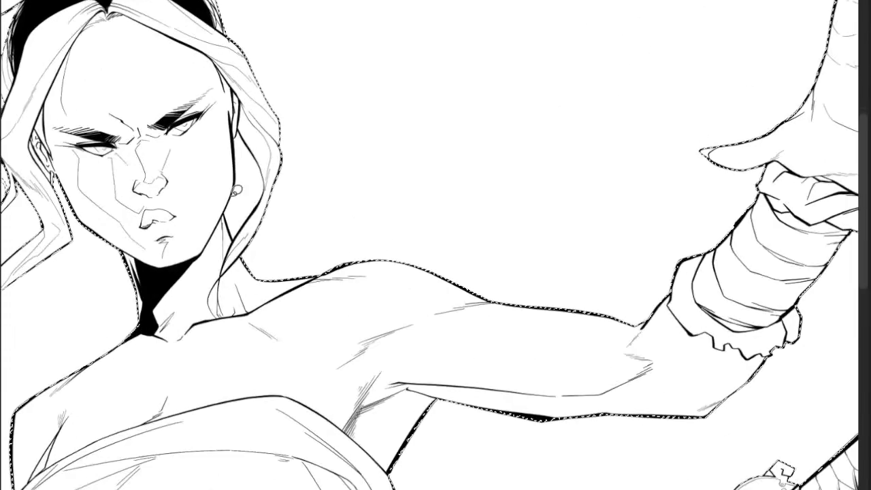
- Fill the selected background with dark slate grey and clear the selection
scroll(242, 206, "down", 3)
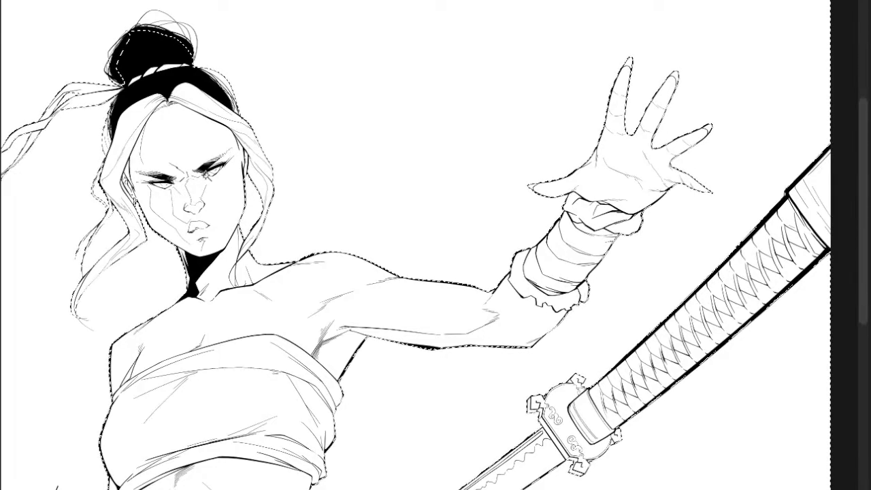
scroll(203, 158, "down", 4)
scroll(219, 194, "up", 2)
left_click_drag(215, 157, 215, 112)
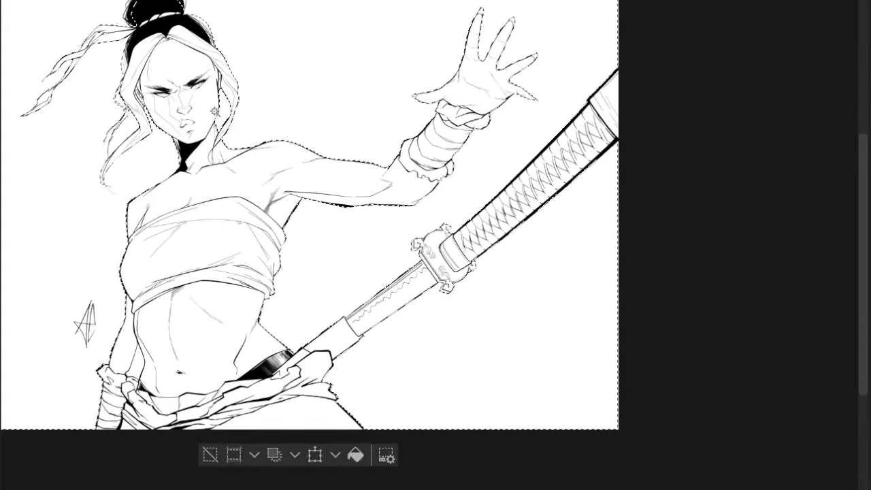
scroll(253, 169, "down", 2)
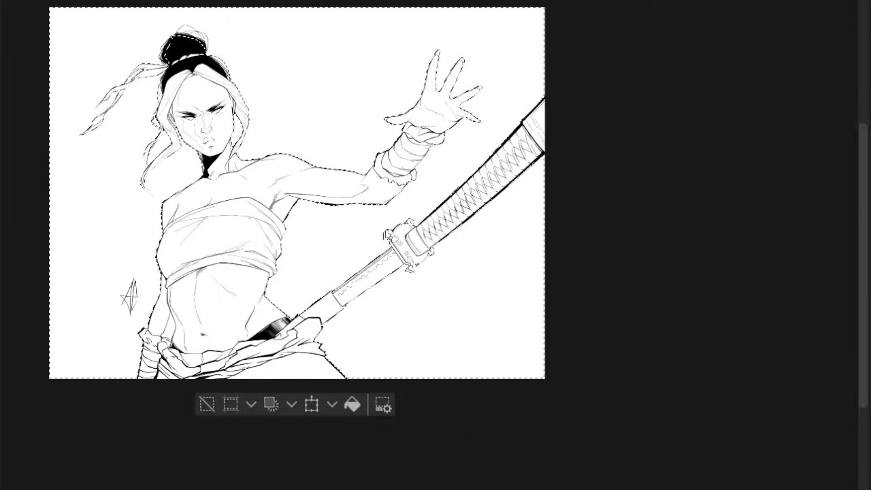
left_click(360, 238)
left_click(447, 282)
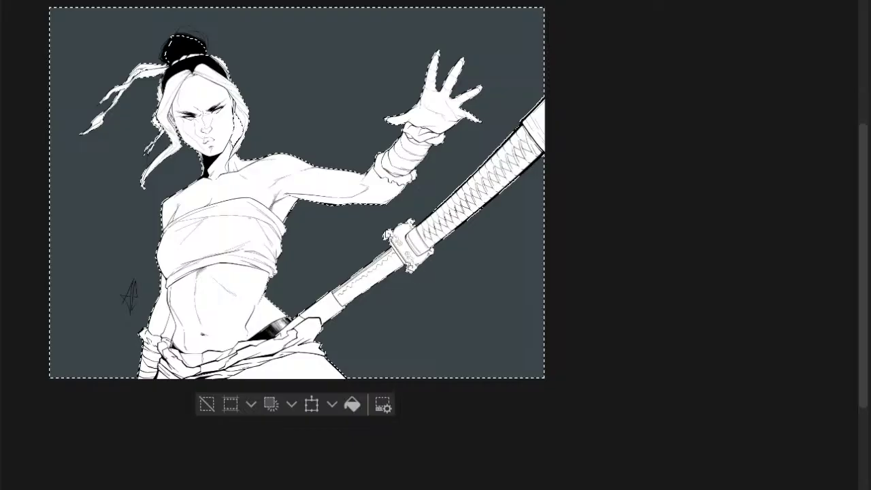
key("ctrl+shift+a")
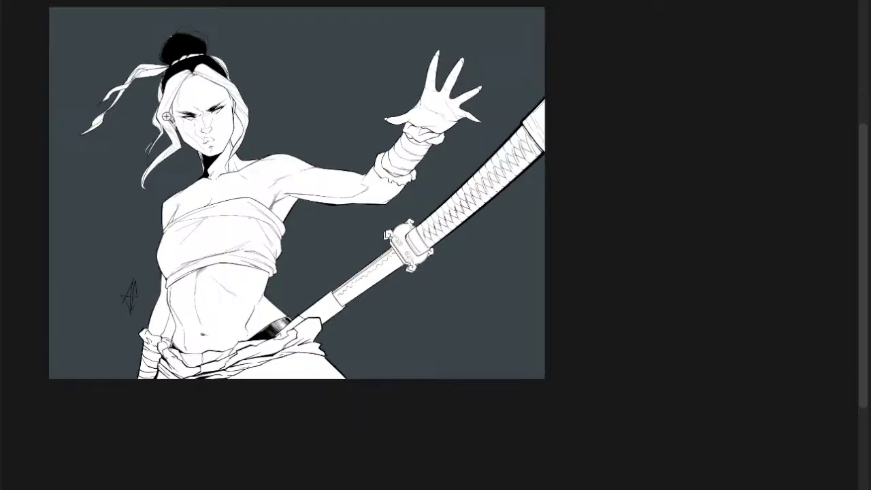
- Fill the blank gaps between the loose strands at the bun's upper edge with the slate grey background colour and deselect
left_click_drag(167, 116, 225, 116)
left_click_drag(229, 2, 227, 32)
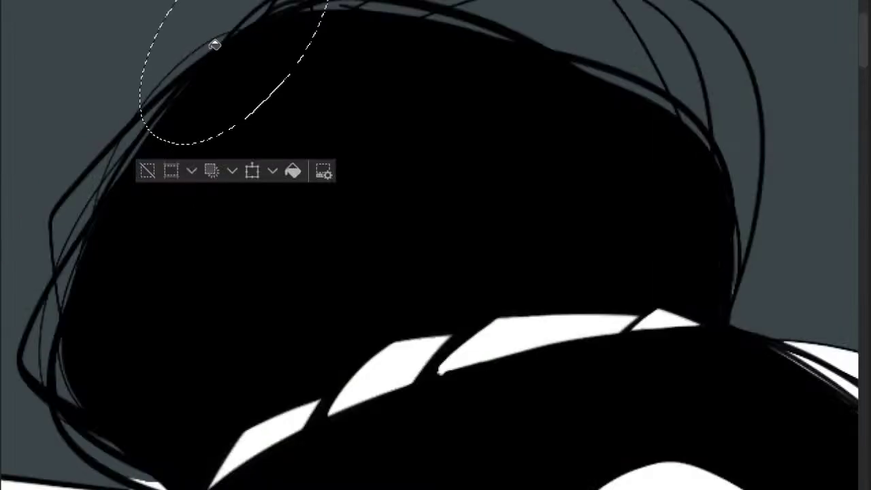
left_click_drag(228, 37, 177, 86)
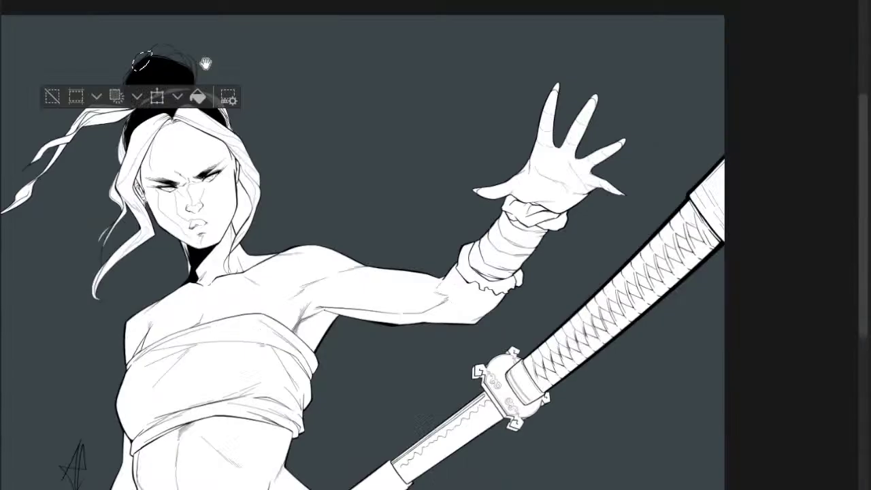
key("ctrl+d")
- Fill the blank gaps around the thin loose strands beside the jaw with the background slate grey and clear the selection
left_click_drag(267, 39, 176, 178)
scroll(175, 178, "up", 5)
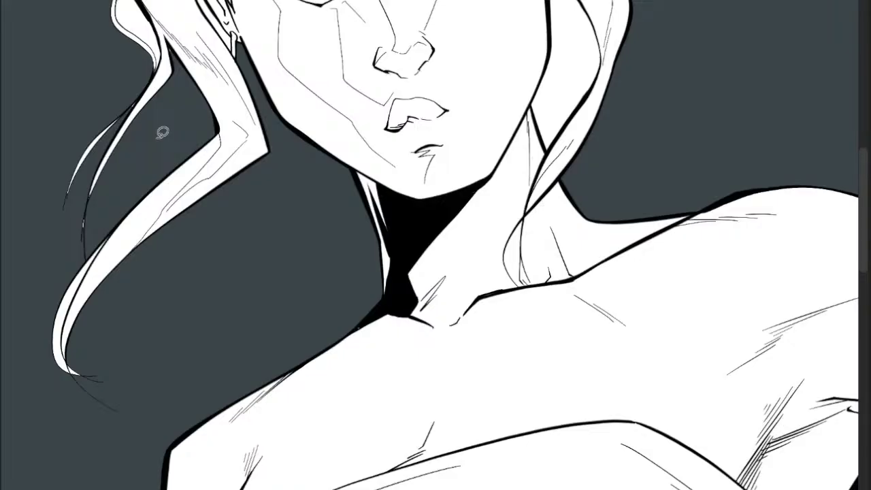
scroll(88, 203, "up", 4)
left_click_drag(57, 216, 72, 206)
mouse_move(139, 49)
left_mouse_down()
mouse_move(119, 144)
mouse_move(162, 83)
mouse_move(179, 30)
left_mouse_up()
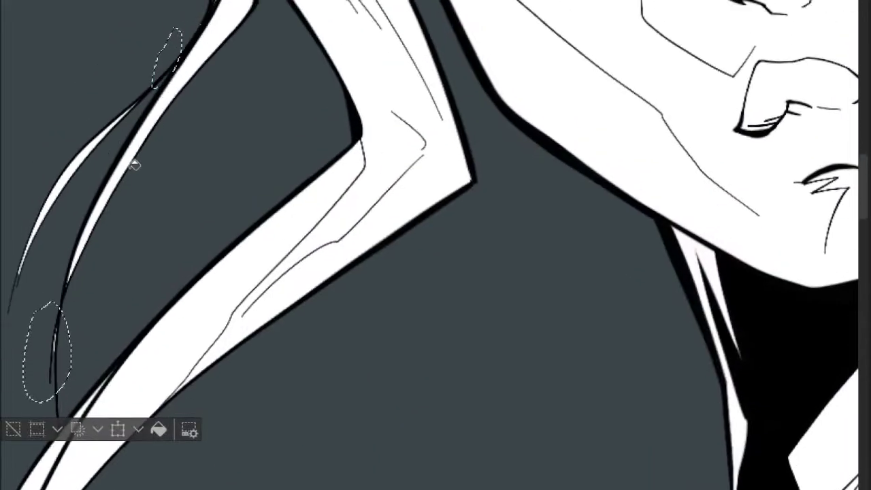
key("ctrl+shift+a")
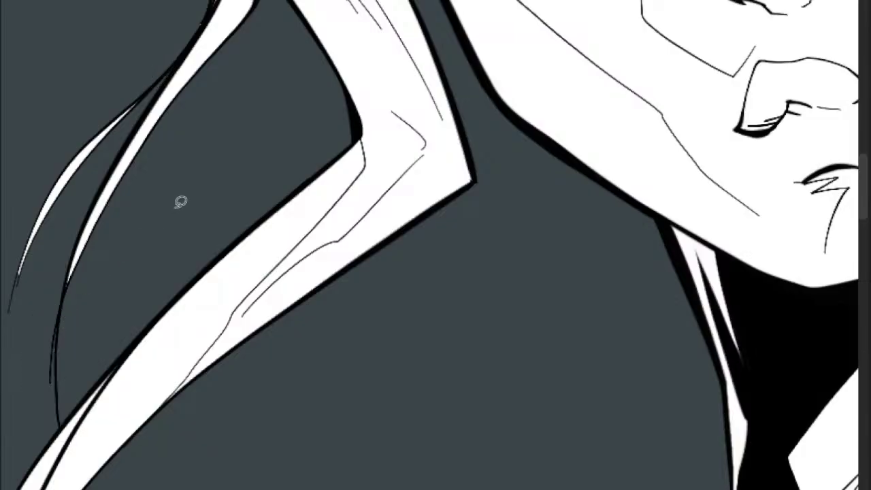
- Fill the small gap where the hair locks split below the ear with the background slate grey and deselect
scroll(204, 177, "down", 5)
left_click_drag(230, 153, 112, 182)
scroll(136, 83, "up", 5)
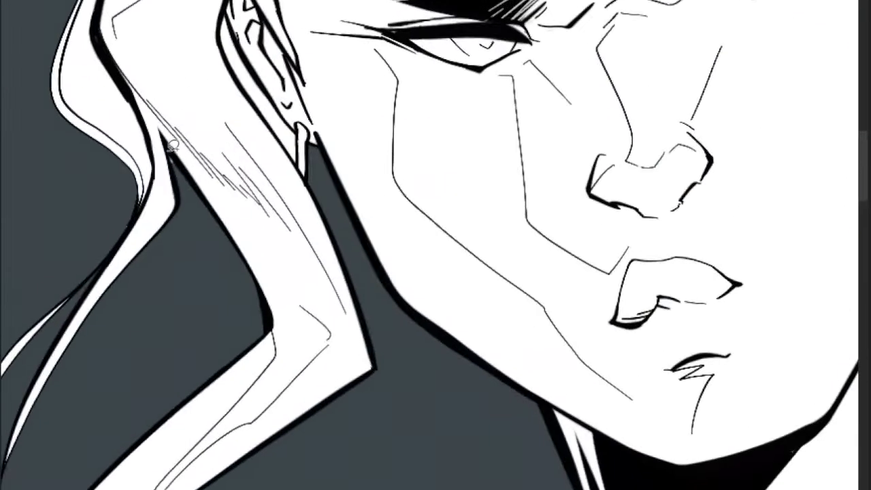
left_click_drag(169, 146, 172, 156)
key("ctrl+d")
- Select the enclosed gap between the cheek and the hair lock on the outstretched arm's side, fill it with slate grey and deselect
scroll(165, 178, "down", 5)
scroll(166, 178, "down", 3)
scroll(177, 167, "up", 10)
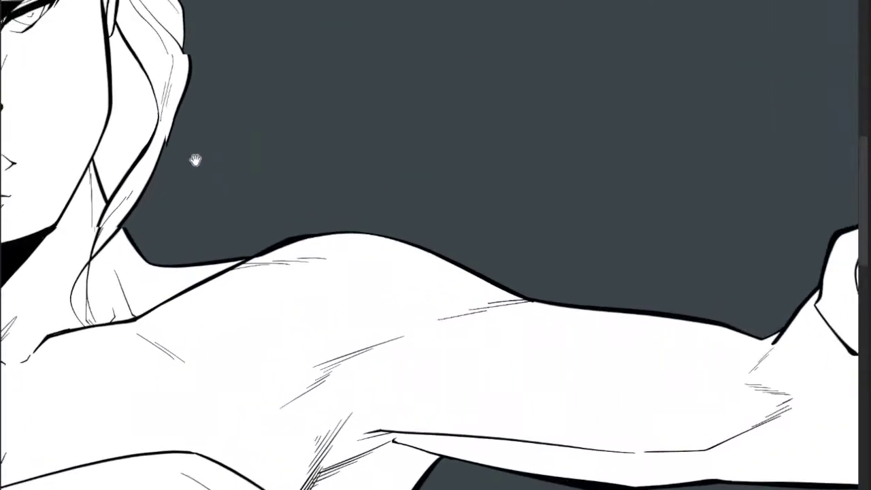
mouse_move(158, 162)
left_mouse_down()
mouse_move(175, 184)
mouse_move(169, 171)
left_mouse_up()
left_click(166, 190)
key("g")
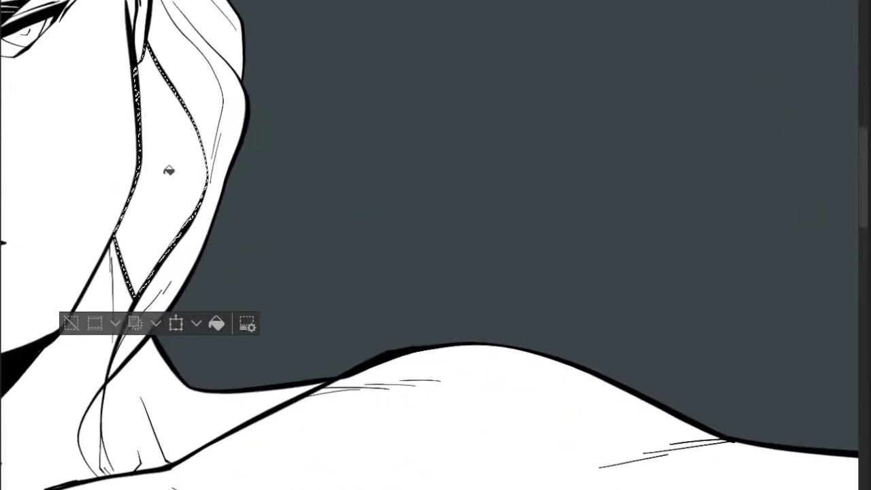
left_click(173, 168)
key("ctrl+d")
scroll(290, 87, "down", 5)
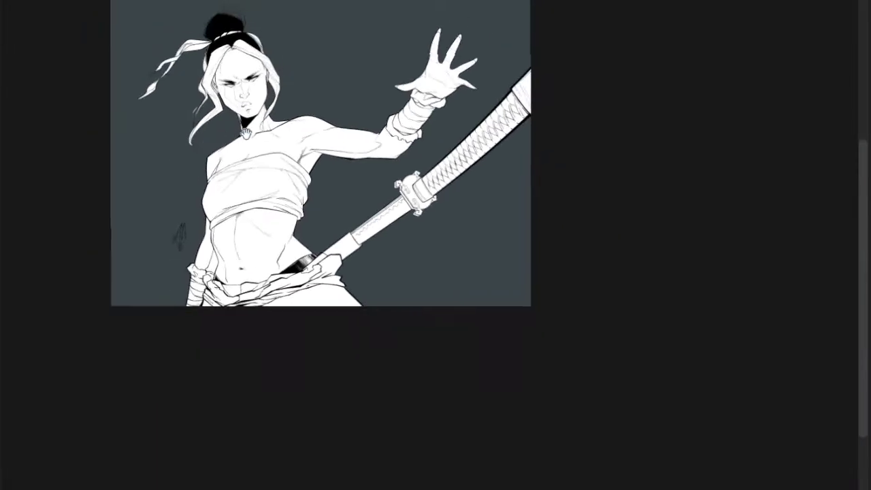
left_click_drag(166, 36, 360, 36)
left_click_drag(369, 32, 300, 89)
scroll(379, 83, "down", 6)
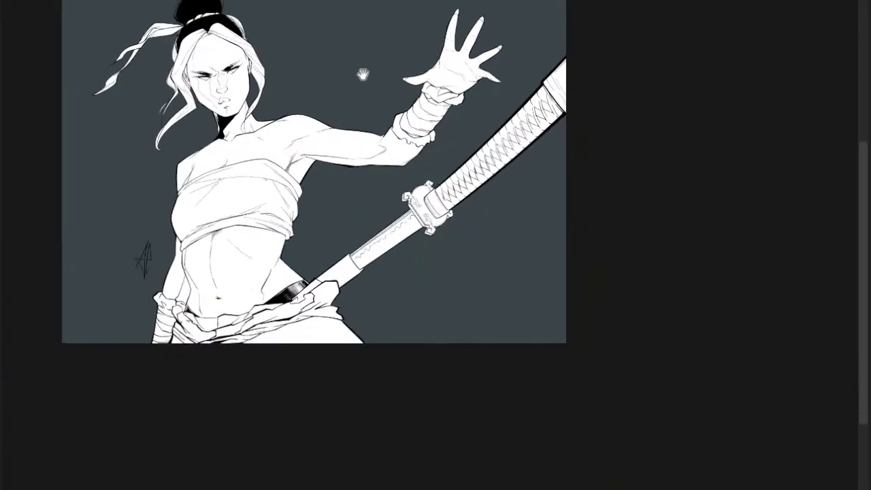
left_click_drag(403, 145, 343, 209)
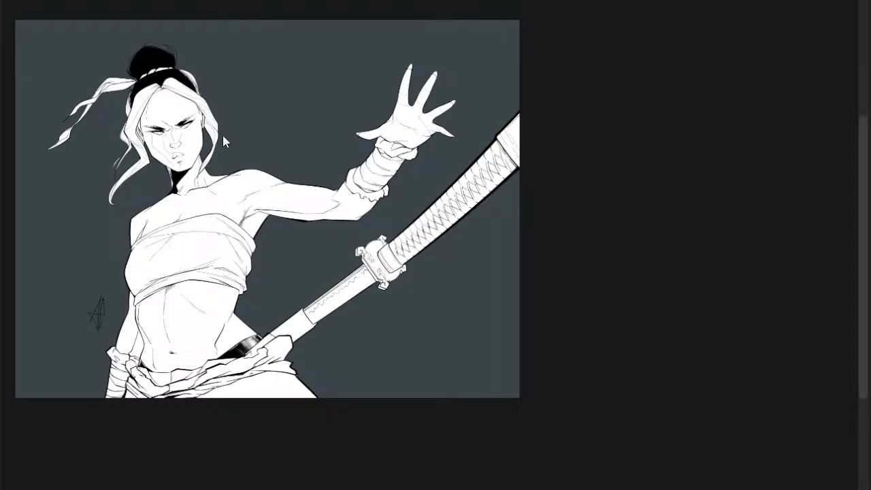
- Fill the whole figure and sword with a flat brick red beneath the line art and clear the selection
left_click_drag(294, 146, 298, 151)
left_click(310, 148)
left_click_drag(181, 234, 211, 240)
scroll(181, 214, "up", 1)
key("alt+BackSpace")
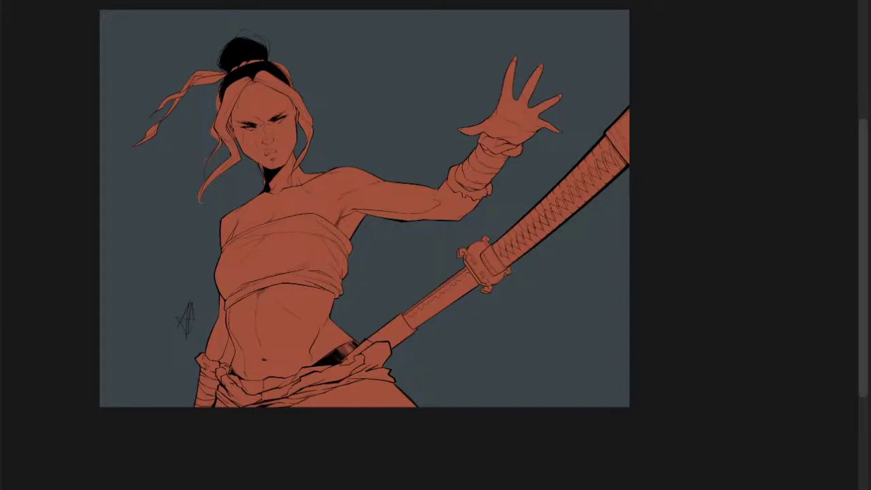
left_click_drag(263, 177, 275, 171)
key("ctrl+d")
- Select the enclosed gap between the thin outer strand and the thick hair lock near the ear, and fill it with slate grey
scroll(308, 153, "up", 5)
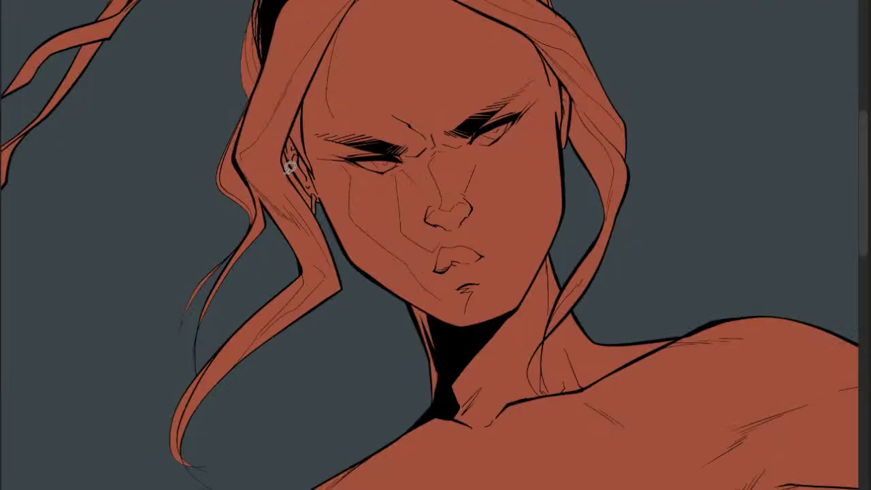
scroll(290, 167, "up", 3)
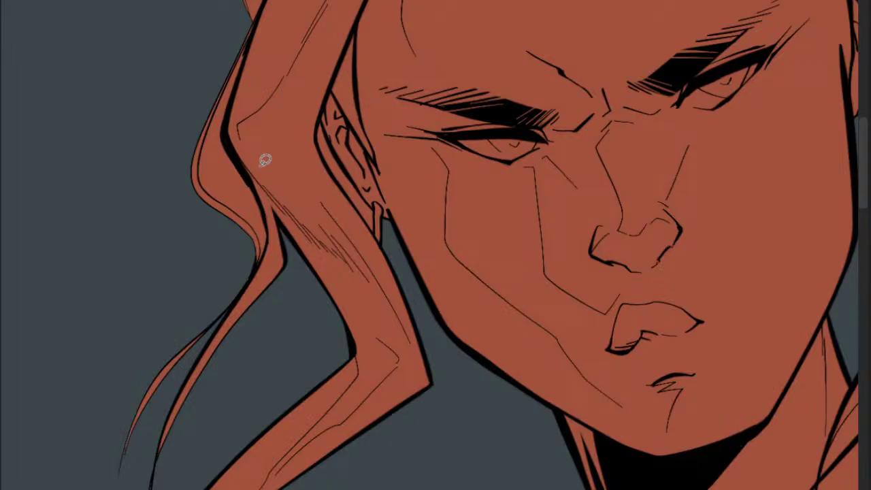
scroll(262, 205, "up", 2)
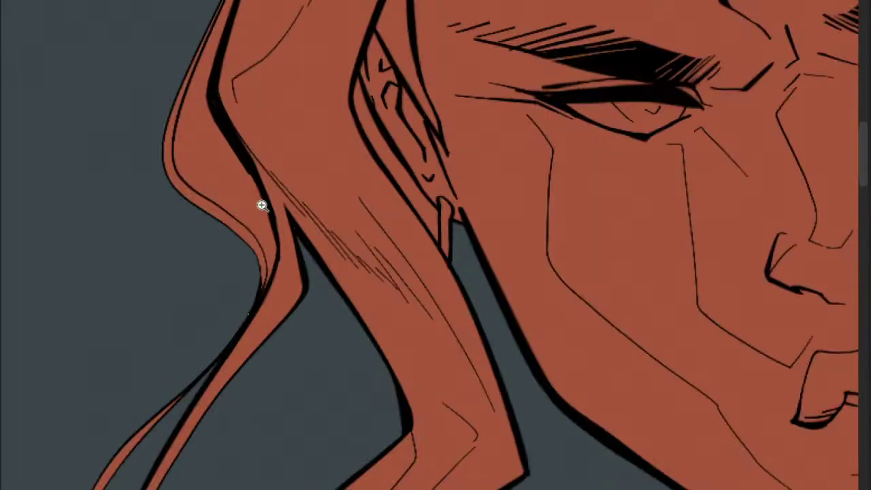
left_click(272, 199)
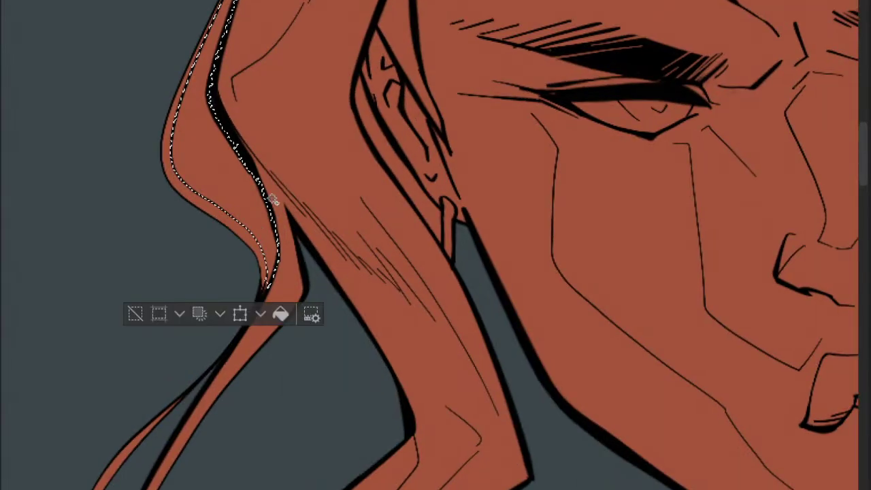
left_click_drag(269, 129, 213, 198)
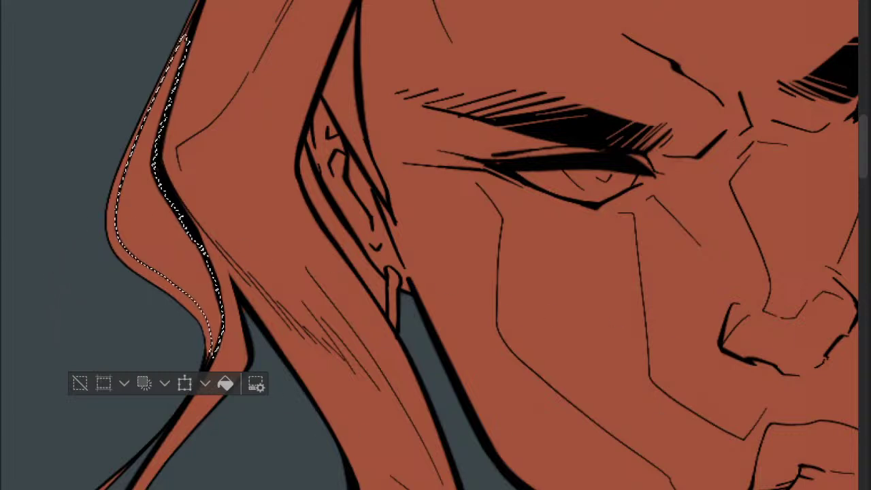
left_click(183, 259)
key("ctrl+d")
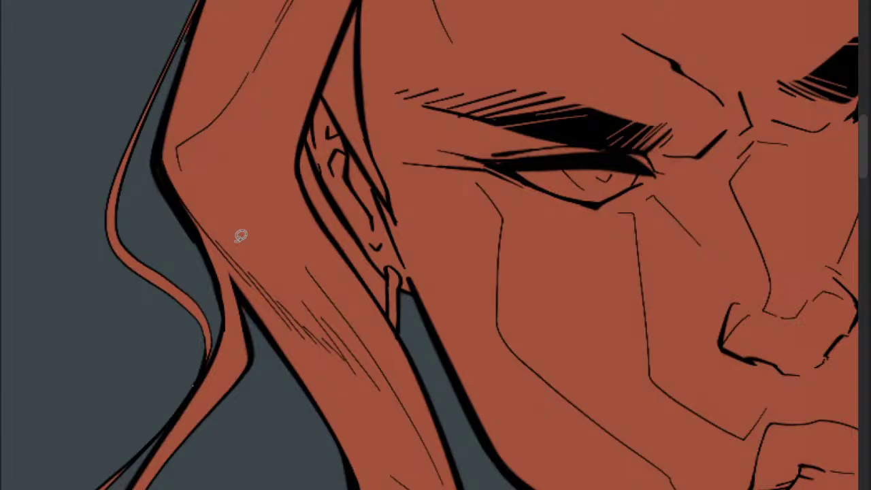
- Lasso the loose strands at the lower edge of the bun beside the hair tie, fill their gaps with brick red and deselect
scroll(306, 200, "down", 3)
left_click_drag(366, 222, 196, 272)
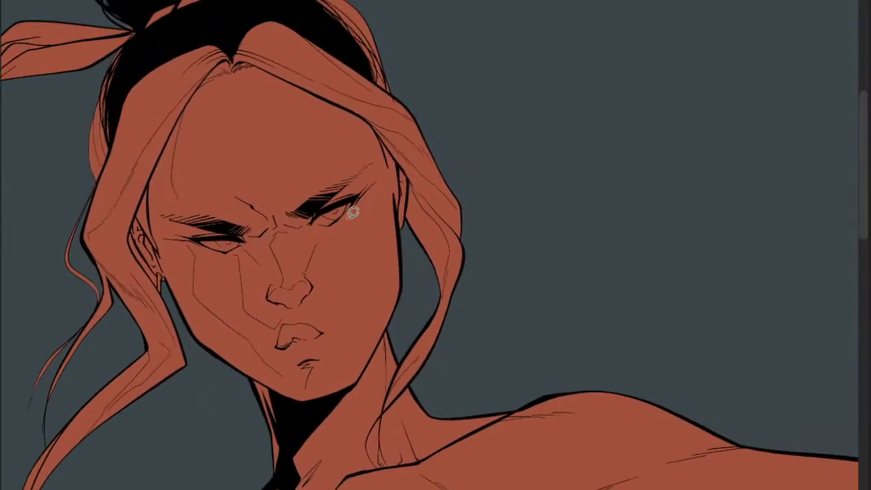
scroll(349, 208, "down", 3)
left_click_drag(340, 266, 238, 266)
left_click_drag(264, 309, 253, 270)
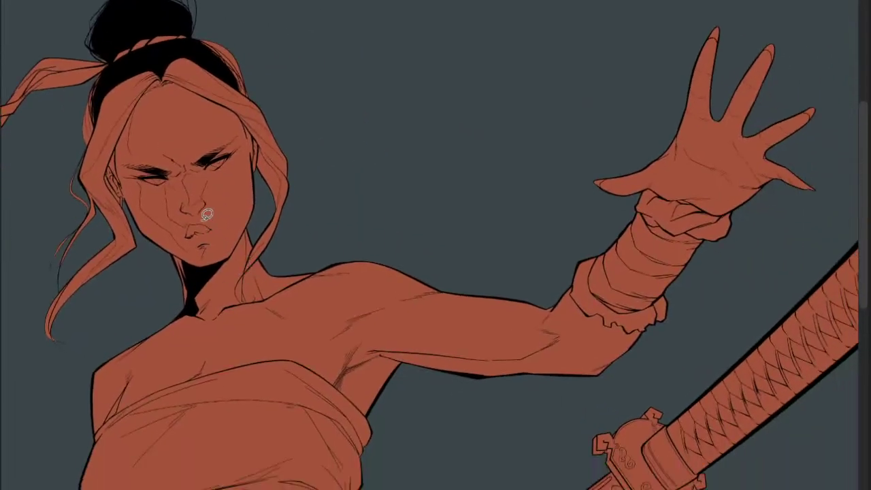
scroll(206, 215, "up", 10)
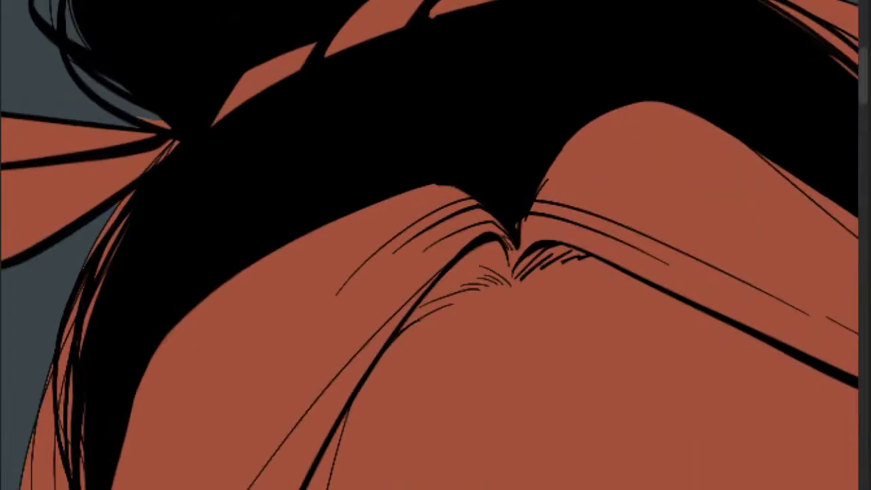
mouse_move(63, 1)
left_mouse_down()
mouse_move(84, 75)
mouse_move(197, 134)
mouse_move(212, 117)
left_mouse_up()
left_click_drag(132, 87, 119, 168)
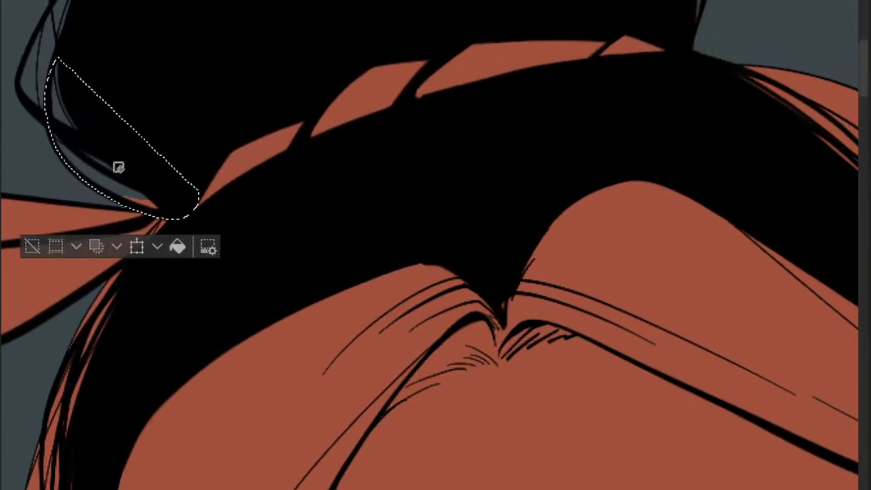
key("i")
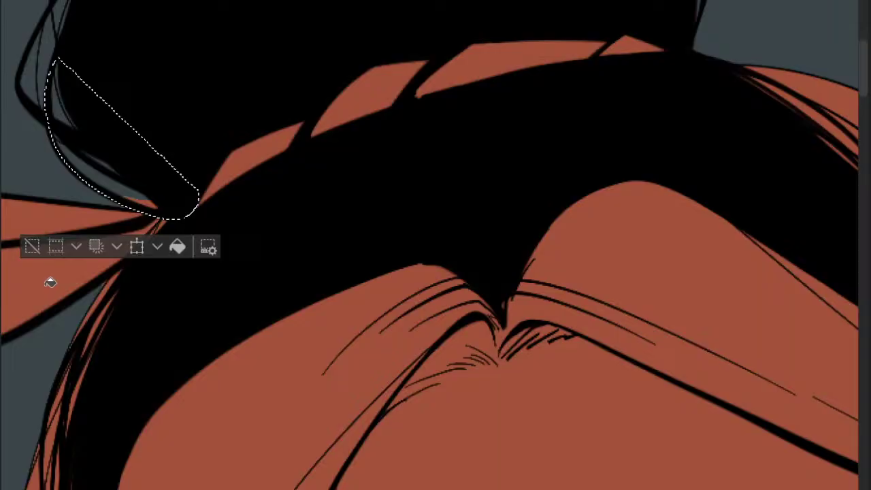
left_click(138, 185)
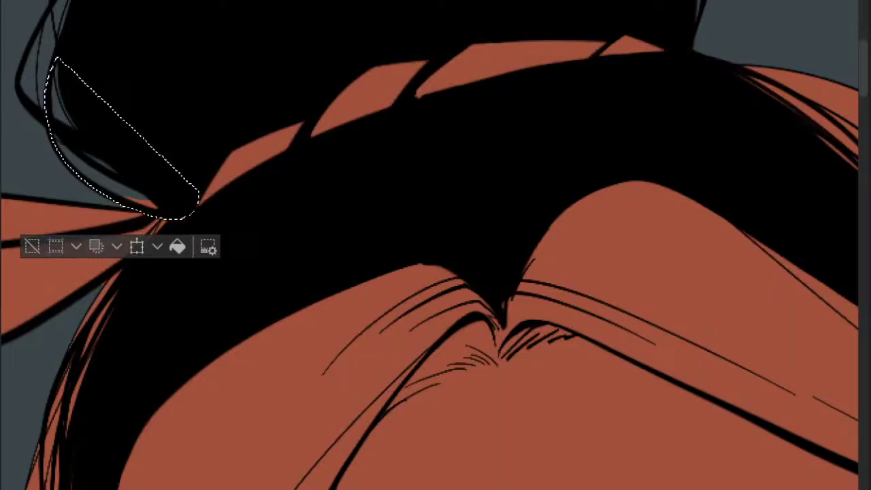
key("ctrl+d")
key("m")
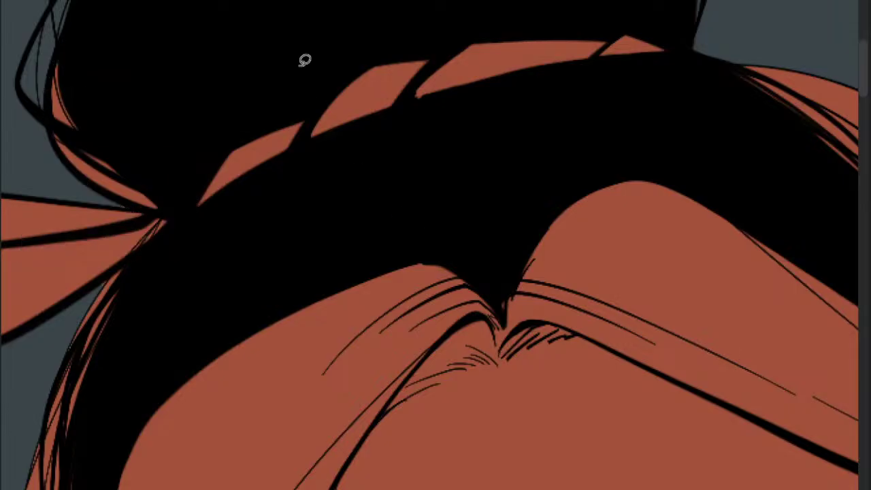
- Examine the flat red figure against the slate background around the hair, shoulders, raised arm and sword for missed areas
mouse_move(308, 70)
left_mouse_down()
mouse_move(228, 166)
mouse_move(196, 148)
left_mouse_up()
left_click_drag(196, 148, 138, 170)
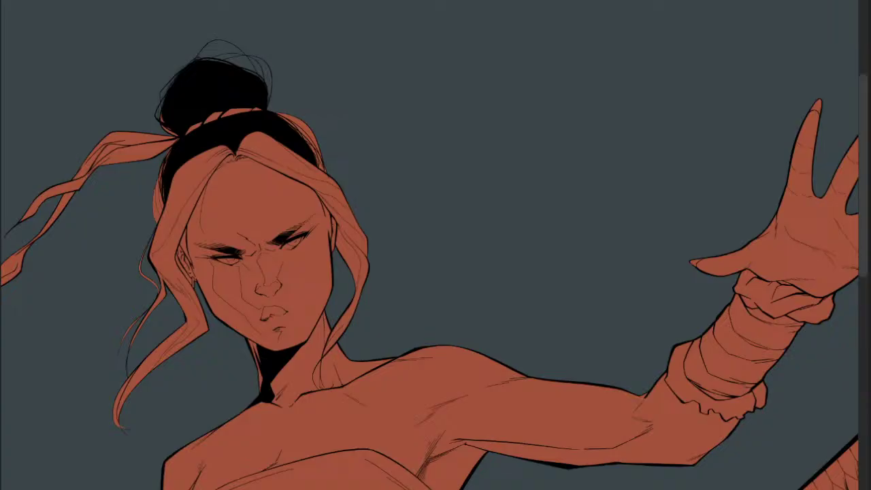
mouse_move(308, 190)
left_mouse_down()
mouse_move(326, 168)
mouse_move(316, 231)
left_mouse_up()
key("ctrl+d")
mouse_move(316, 241)
left_mouse_down()
mouse_move(243, 164)
mouse_move(255, 205)
left_mouse_up()
left_click_drag(261, 247, 291, 247)
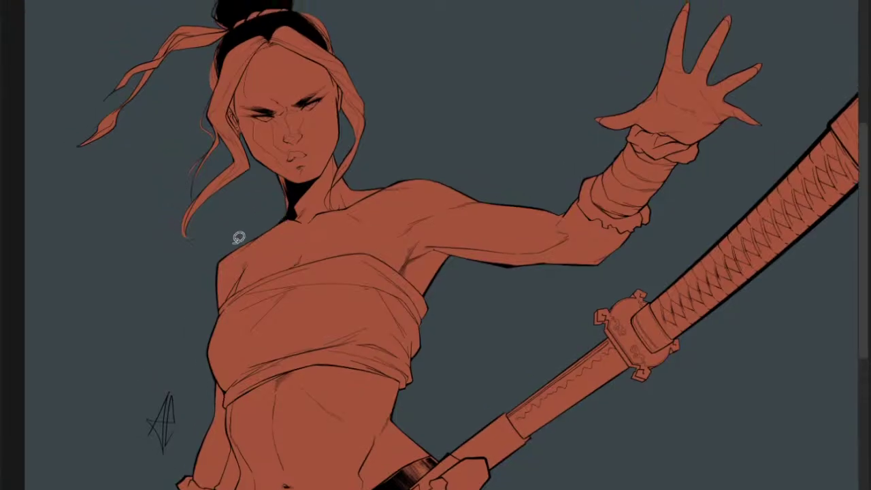
scroll(236, 226, "up", 3)
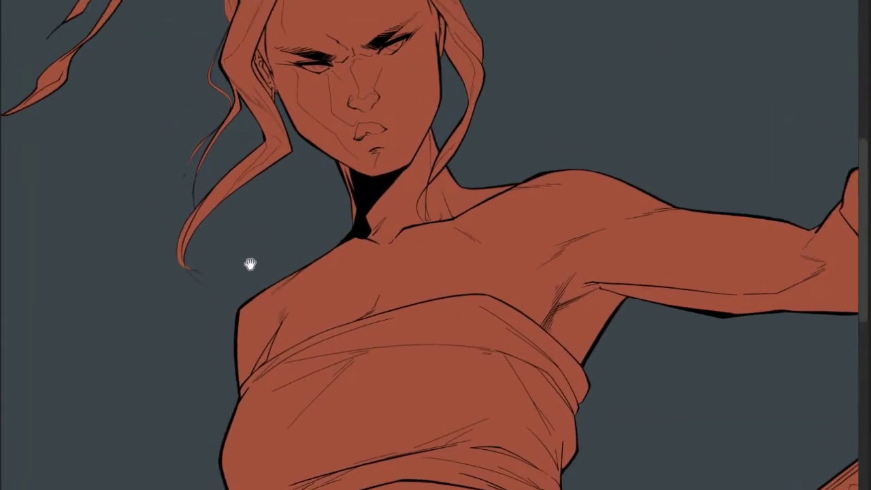
left_click_drag(248, 258, 266, 286)
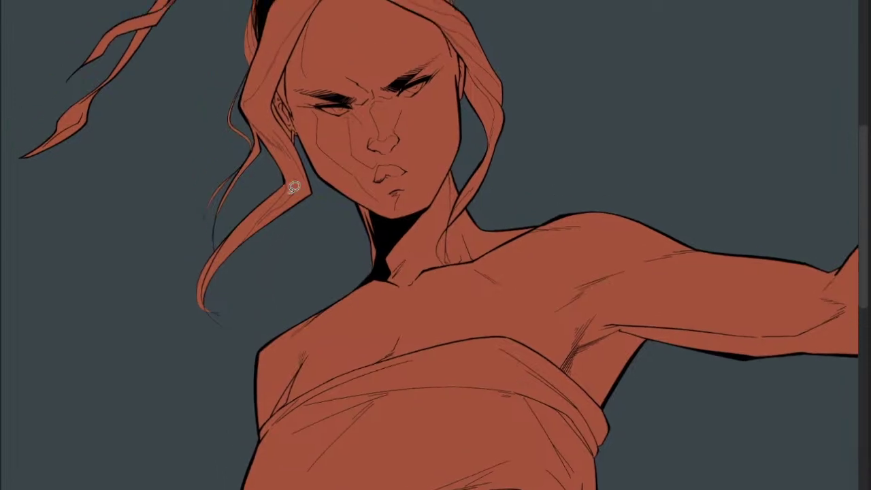
scroll(299, 244, "down", 2)
scroll(296, 247, "down", 2)
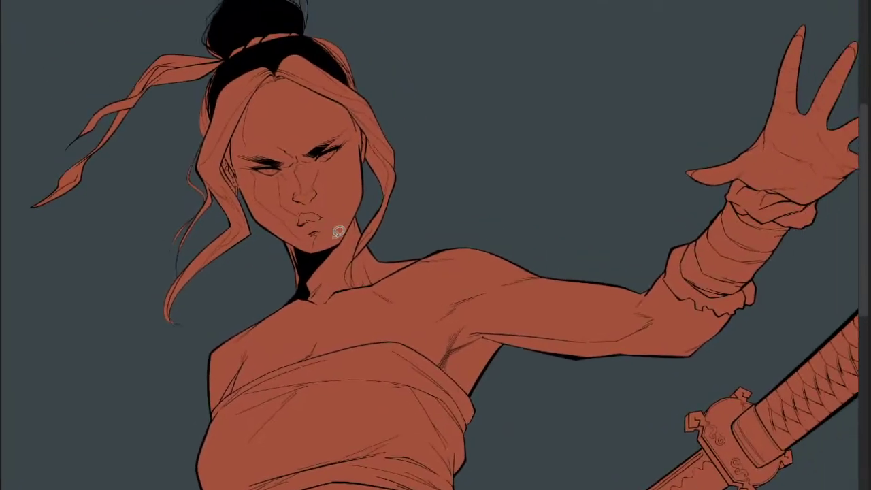
scroll(336, 234, "down", 2)
left_click_drag(336, 233, 289, 245)
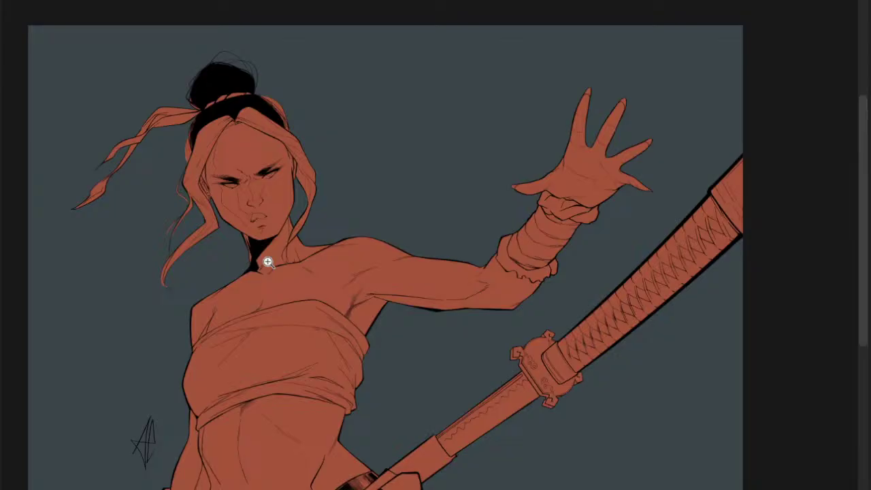
scroll(282, 262, "up", 1)
scroll(282, 262, "up", 1)
left_click_drag(262, 330, 265, 275)
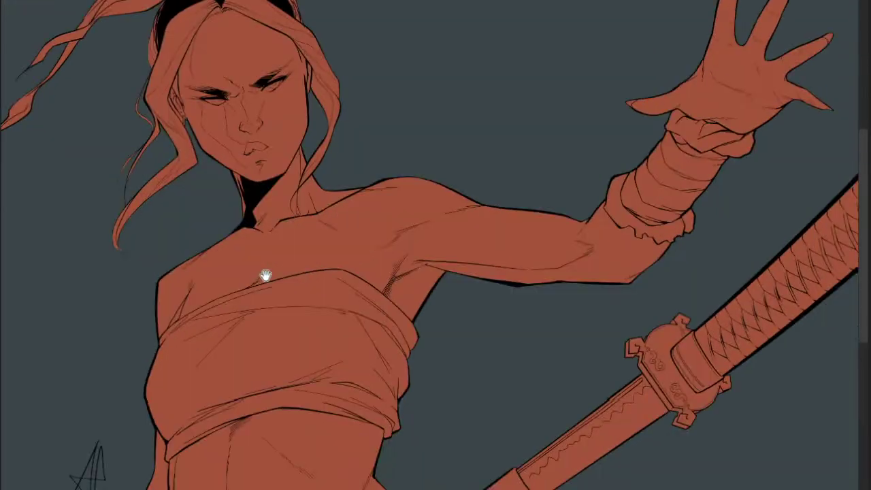
scroll(267, 275, "down", 3)
left_click_drag(337, 308, 320, 325)
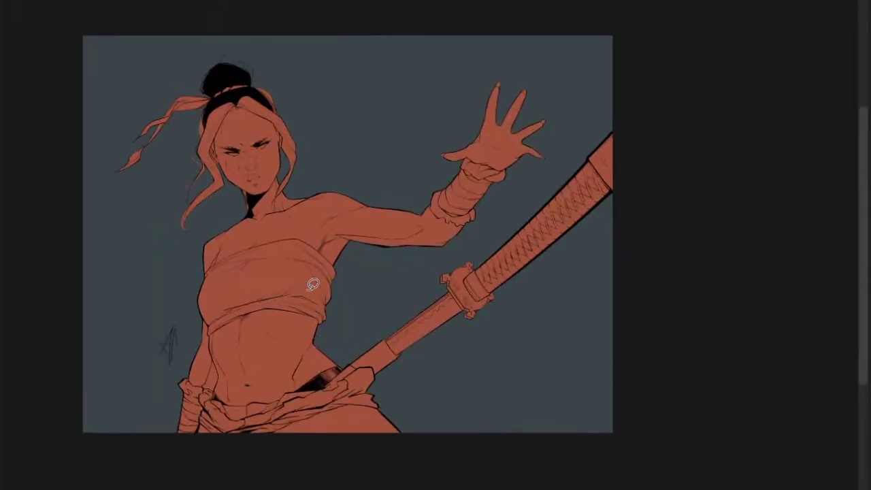
scroll(280, 288, "up", 2)
left_click_drag(300, 281, 310, 330)
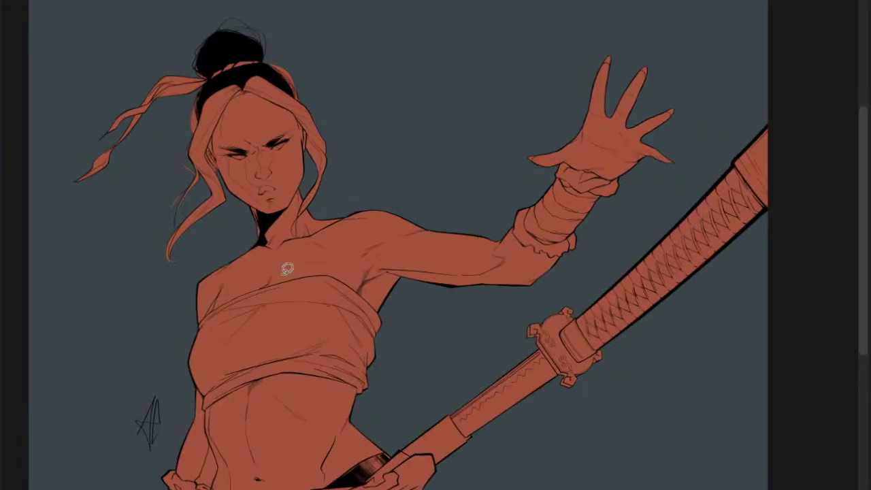
scroll(304, 278, "down", 2)
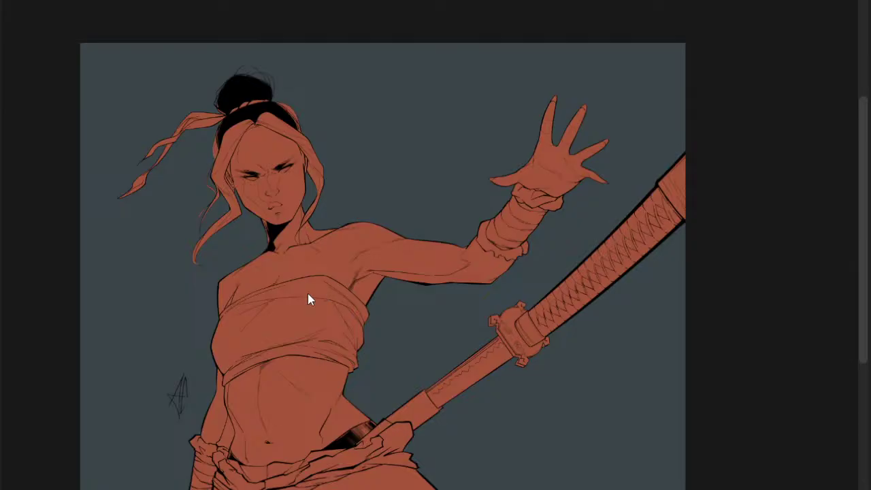
- Review the flat red fill along the face, chest wrap, raised arm, waist and sword against the slate background
left_click_drag(308, 293, 352, 281)
left_click_drag(422, 150, 363, 224)
left_click_drag(221, 381, 424, 372)
left_click_drag(424, 372, 424, 408)
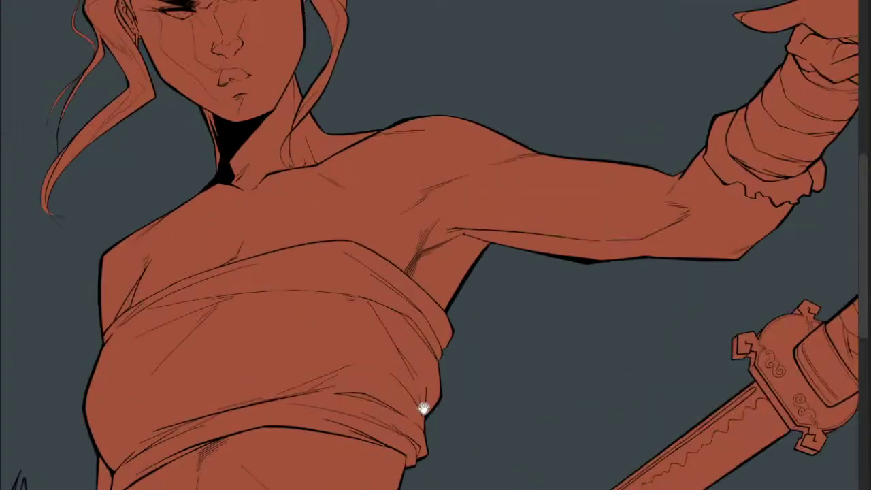
scroll(424, 407, "down", 5)
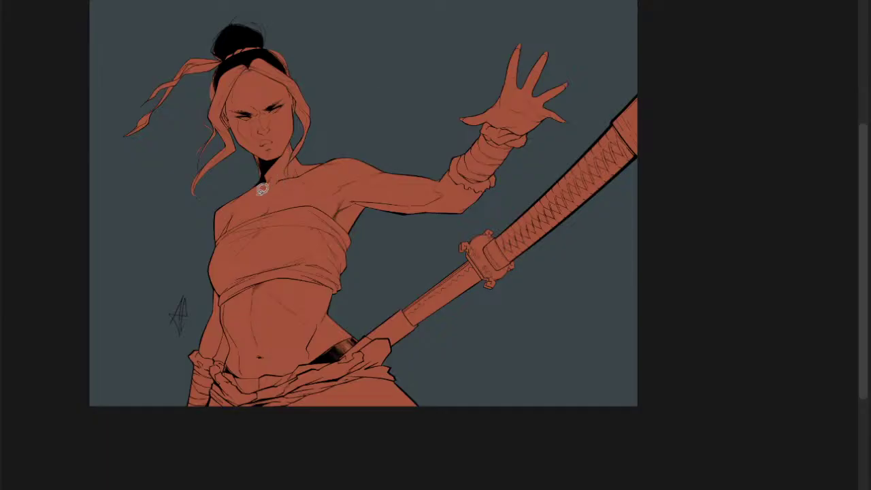
scroll(202, 228, "up", 3)
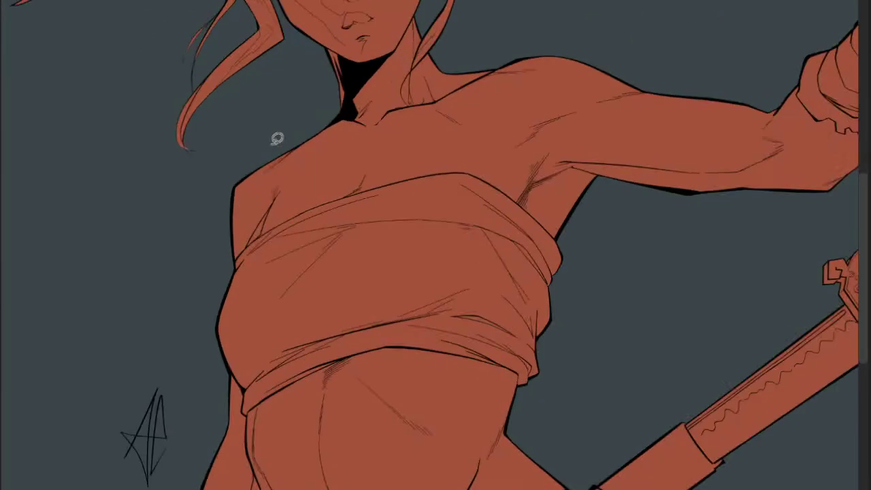
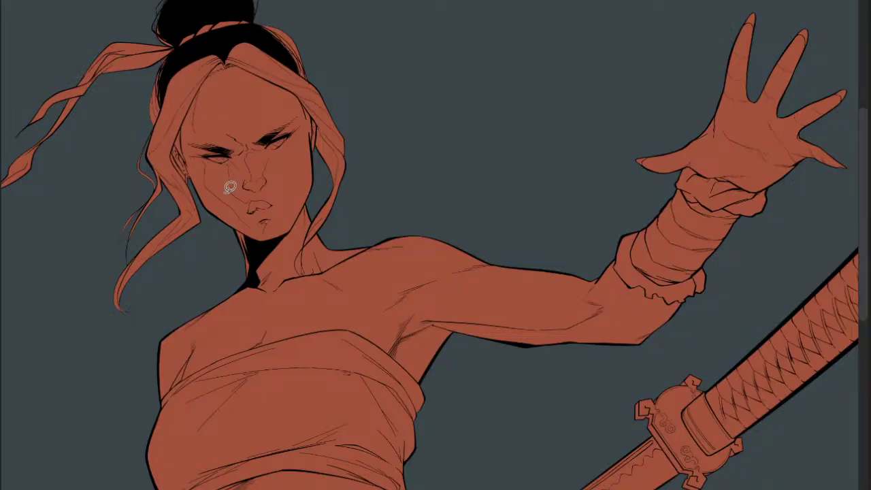
scroll(299, 194, "down", 4)
scroll(333, 233, "up", 3)
scroll(327, 211, "down", 2)
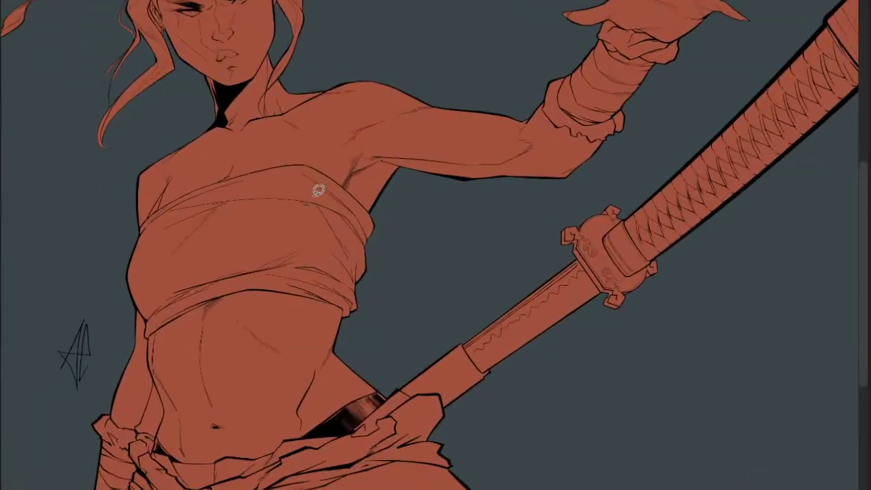
scroll(279, 459, "up", 3)
scroll(282, 458, "down", 2)
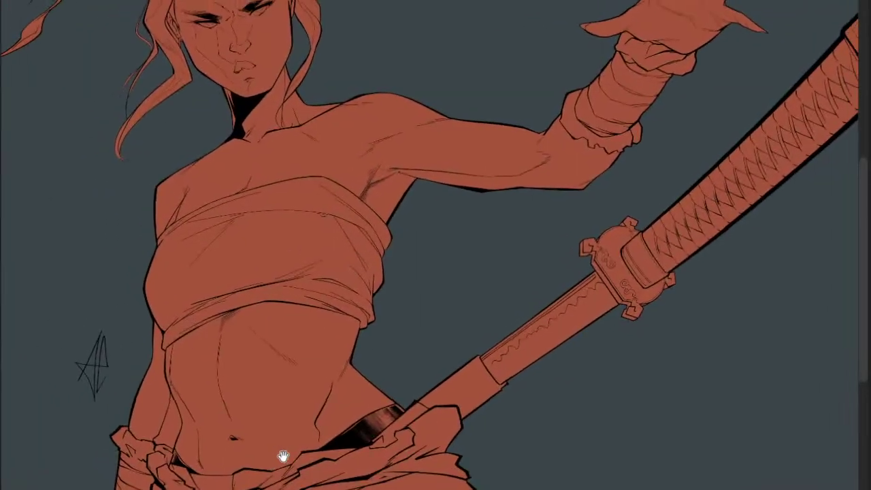
scroll(291, 164, "down", 4)
scroll(291, 164, "up", 4)
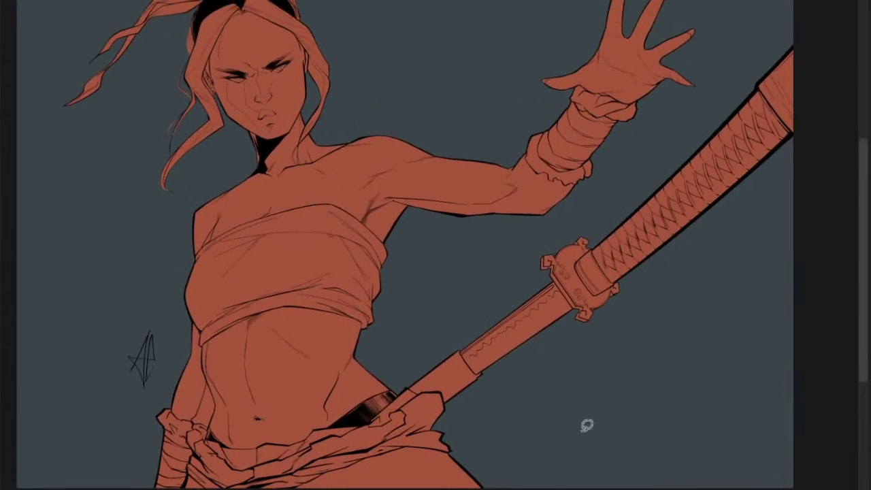
scroll(331, 181, "down", 2)
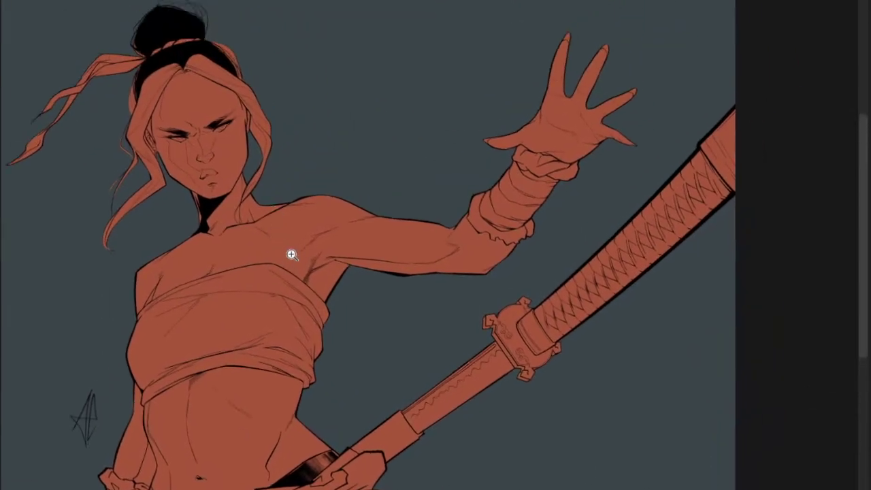
scroll(292, 252, "down", 1)
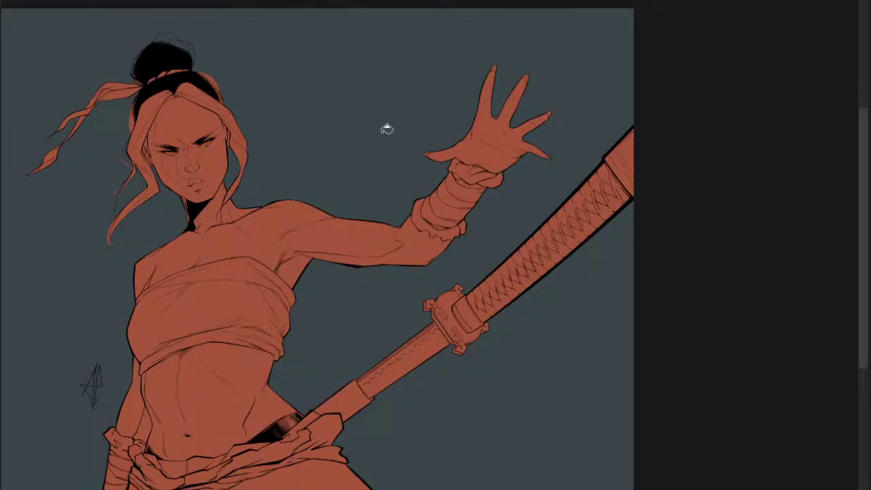
- Return to the line art without its red fill and examine the figure and sword over plain dark grey
key("ctrl+z")
left_click_drag(173, 313, 260, 285)
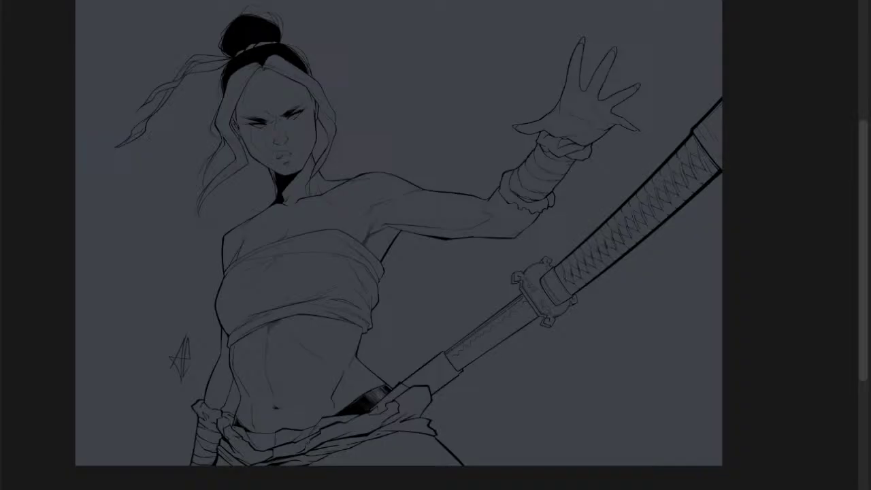
left_click(357, 253, "ctrl")
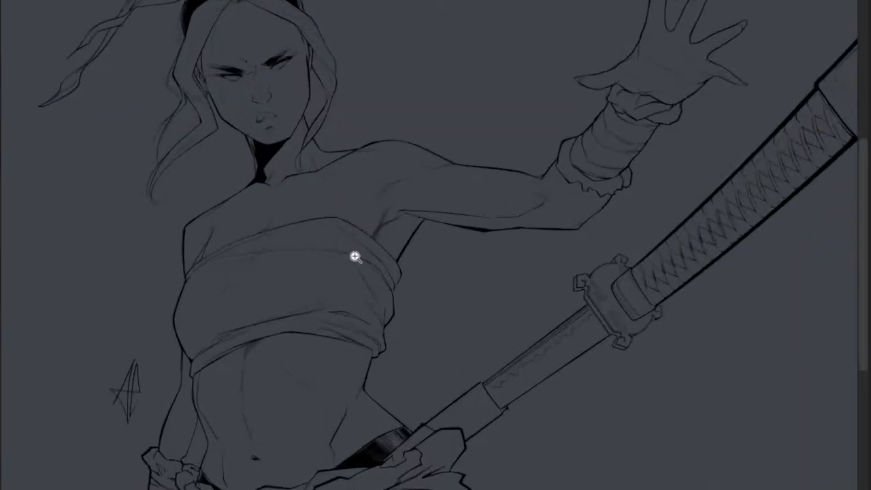
left_click(350, 263, "ctrl")
left_click(348, 264, "ctrl")
left_click_drag(334, 281, 309, 314)
left_click(400, 254, "alt")
left_click(400, 254, "alt")
left_click(400, 256, "alt")
left_click_drag(403, 257, 349, 285)
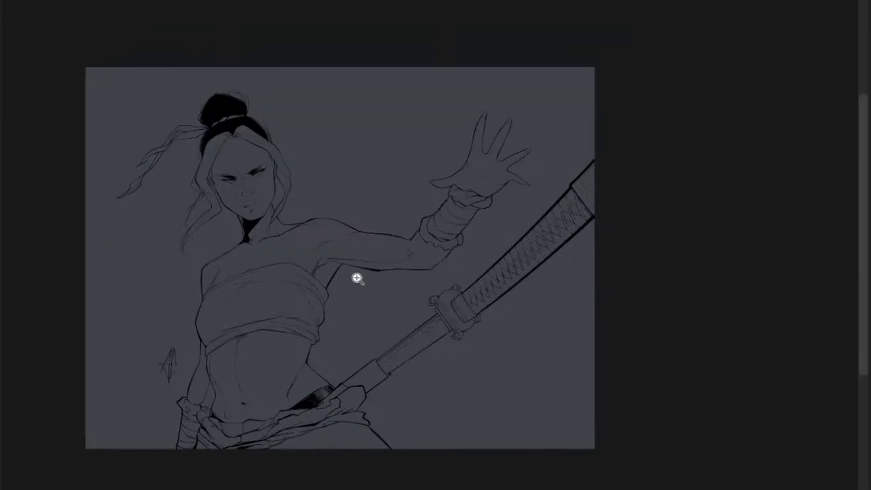
left_click(358, 280, "ctrl")
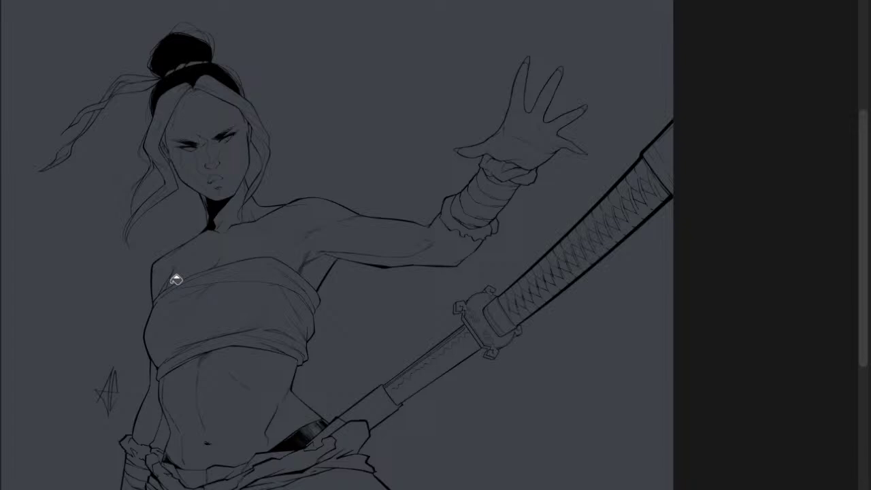
left_click_drag(163, 360, 209, 350)
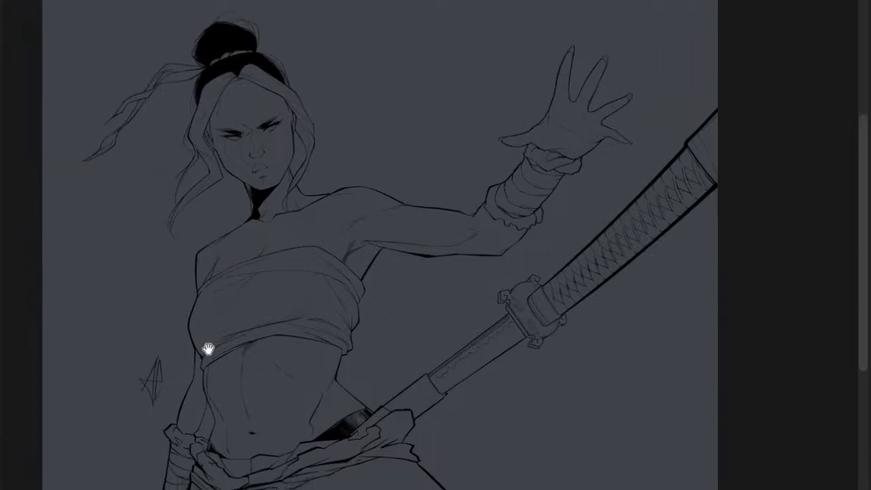
left_click_drag(389, 202, 354, 208)
left_click_drag(307, 370, 306, 348)
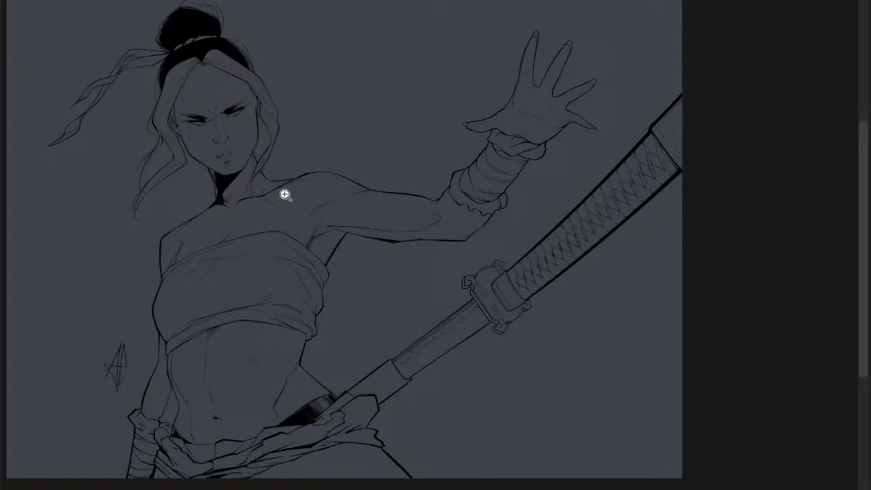
left_click_drag(283, 195, 277, 219)
left_click_drag(277, 220, 262, 238)
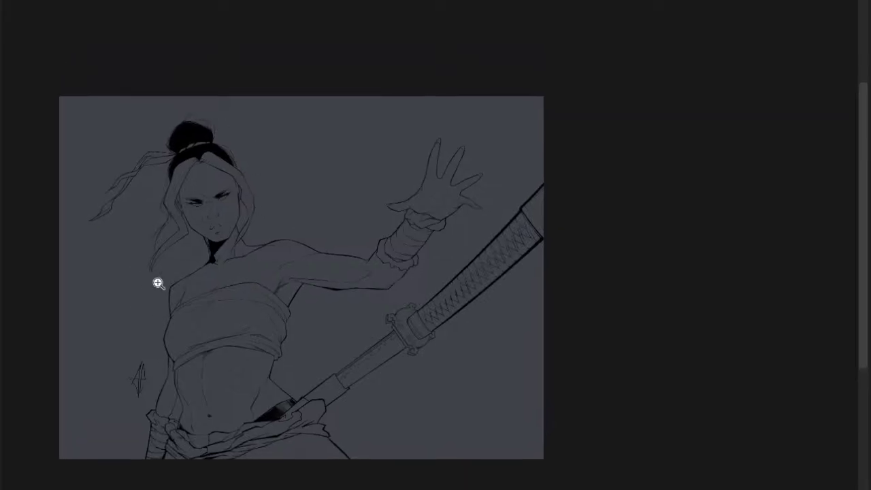
scroll(158, 282, "up", 2)
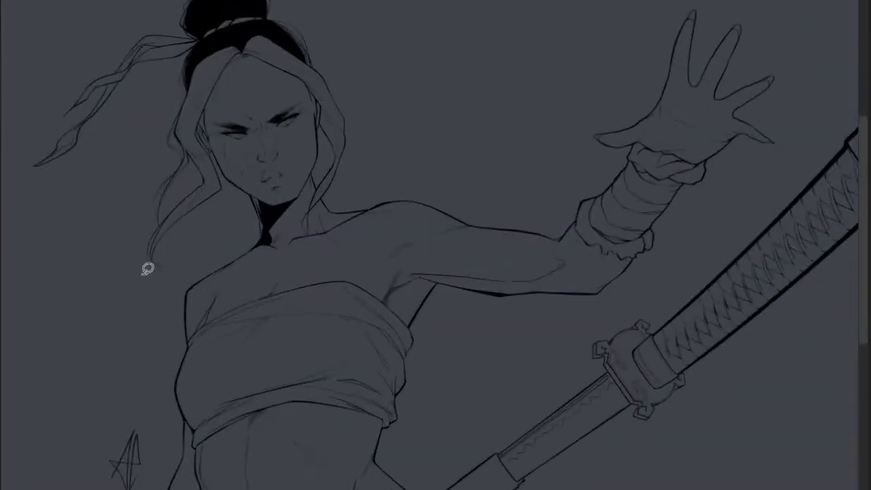
scroll(334, 195, "down", 3)
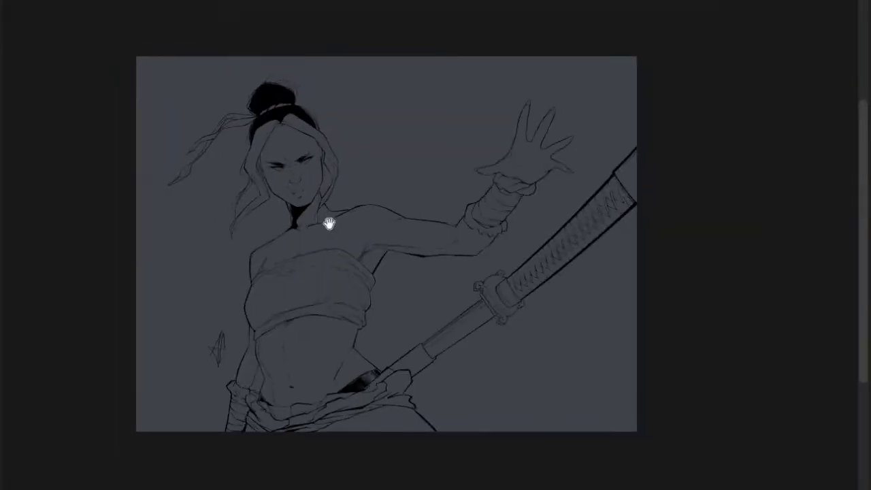
left_click(234, 272)
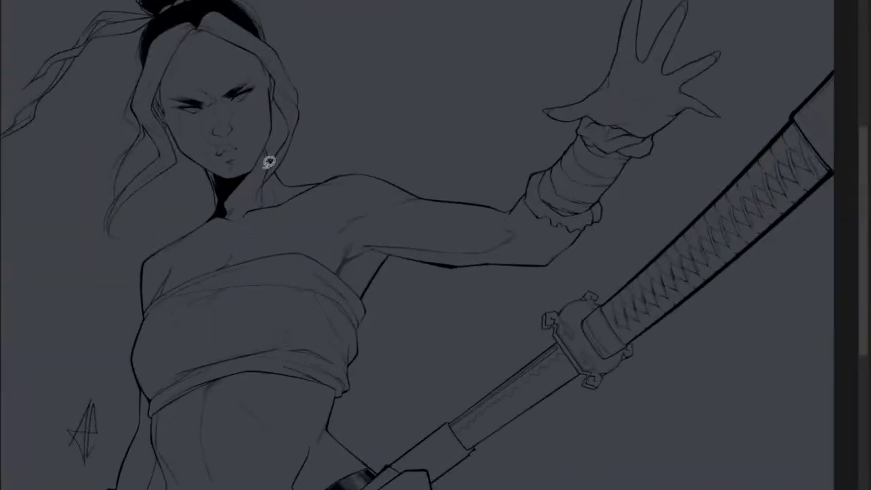
left_click_drag(270, 291, 260, 324)
left_click_drag(275, 295, 218, 328)
mouse_move(313, 279)
left_mouse_down()
mouse_move(258, 305)
mouse_move(247, 297)
left_mouse_up()
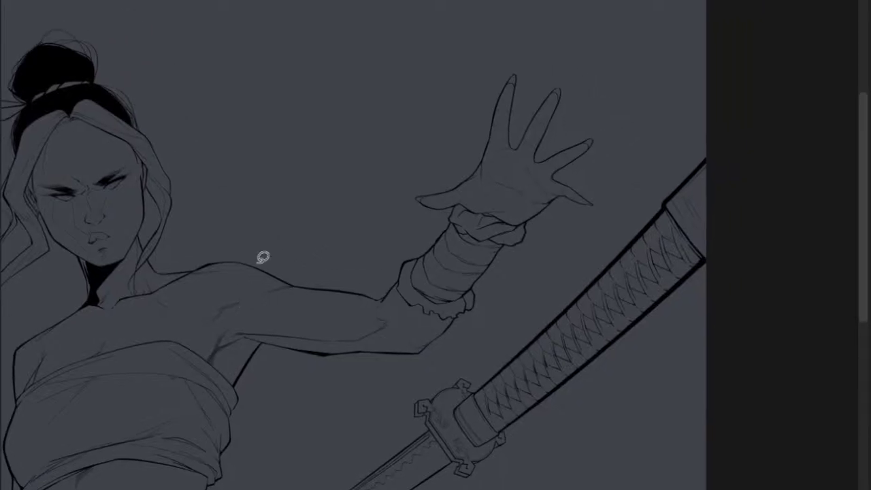
mouse_move(154, 344)
left_mouse_down()
mouse_move(197, 338)
mouse_move(202, 315)
left_mouse_up()
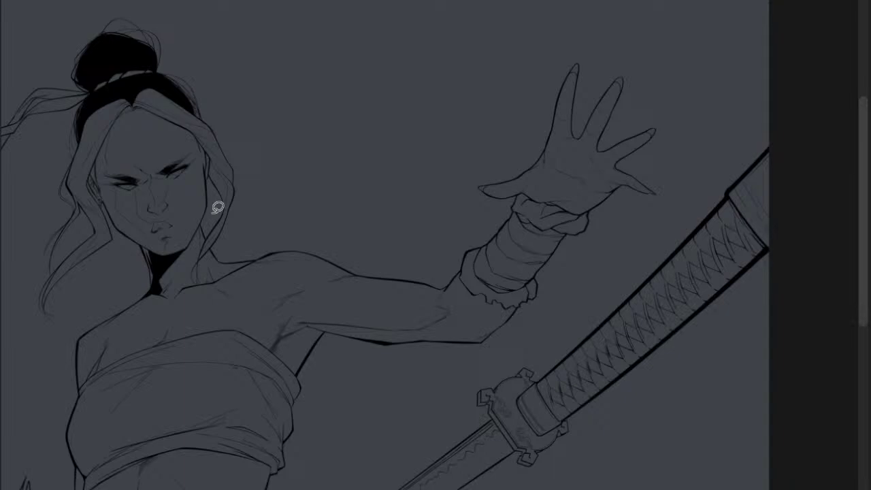
left_click_drag(218, 207, 266, 294)
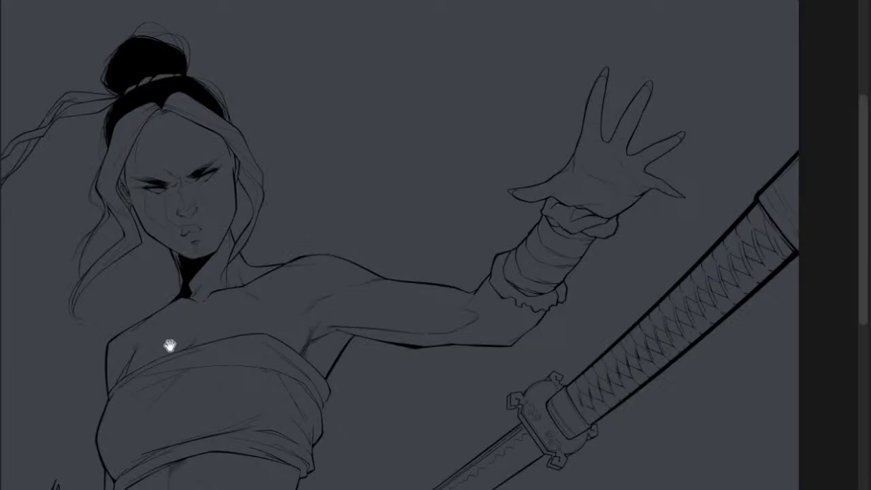
left_click_drag(170, 344, 234, 262)
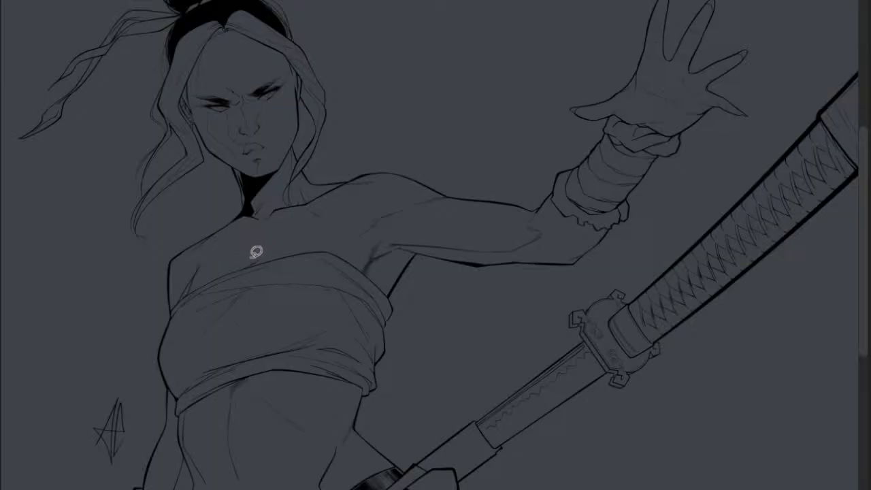
scroll(256, 252, "down", 2)
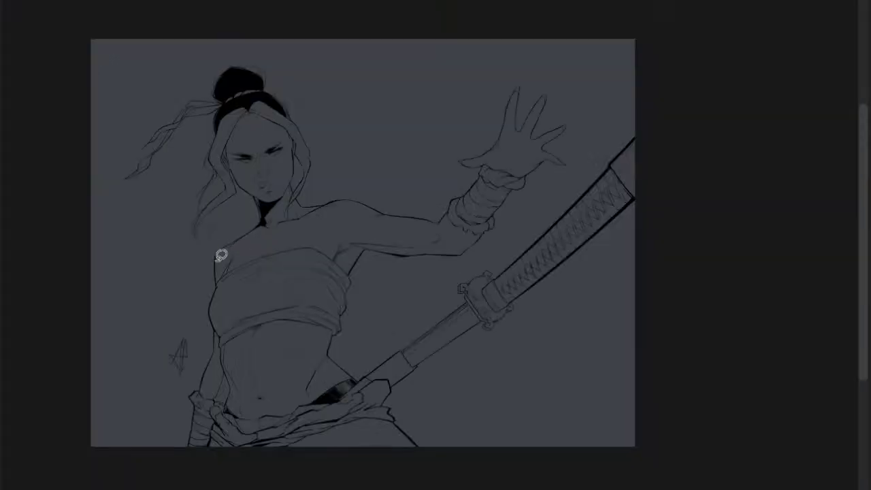
scroll(214, 305, "up", 2)
left_click_drag(258, 245, 267, 292)
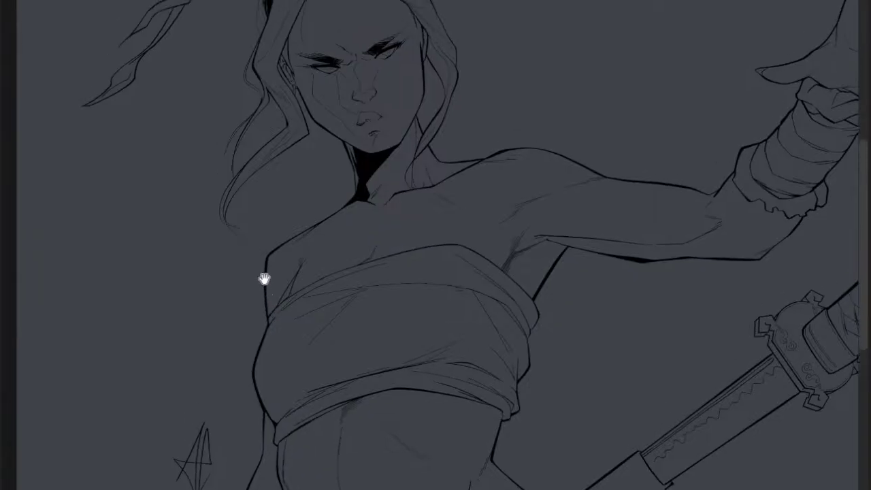
scroll(320, 282, "down", 5)
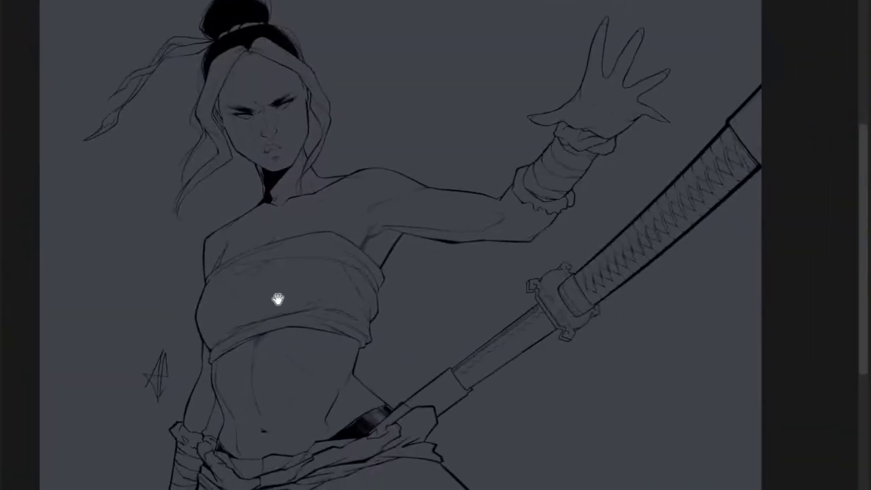
scroll(313, 279, "down", 2)
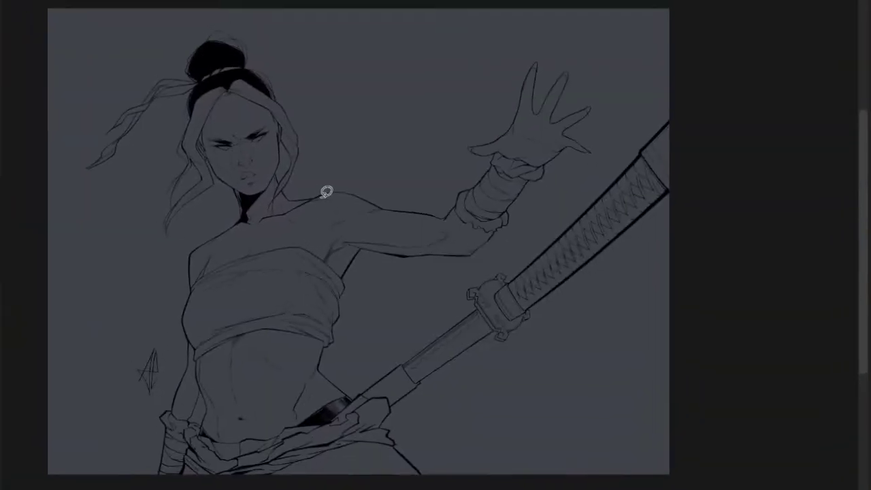
left_click_drag(317, 292, 315, 275)
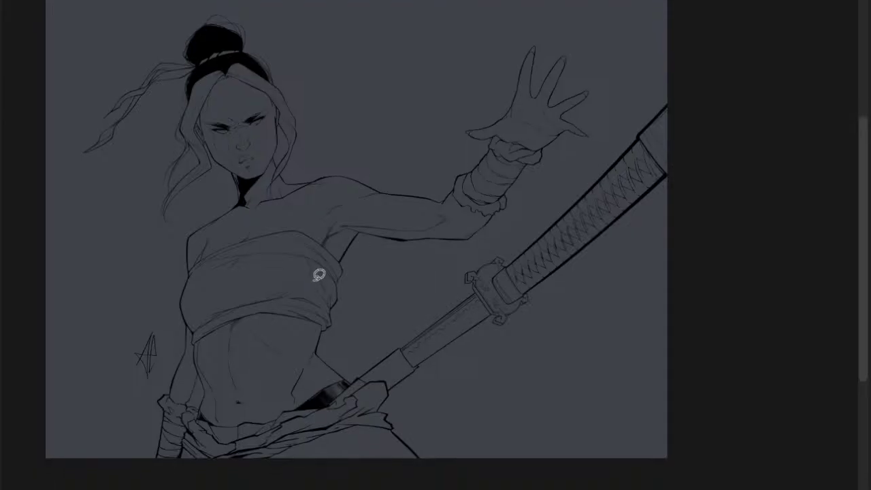
left_click_drag(306, 292, 308, 297)
left_click_drag(245, 324, 258, 326)
scroll(258, 326, "up", 1)
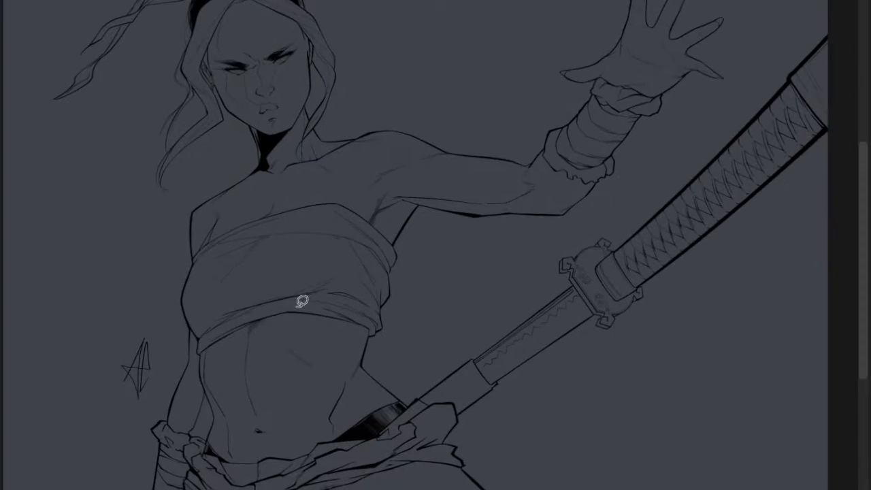
scroll(303, 299, "down", 2)
left_click_drag(327, 292, 318, 313)
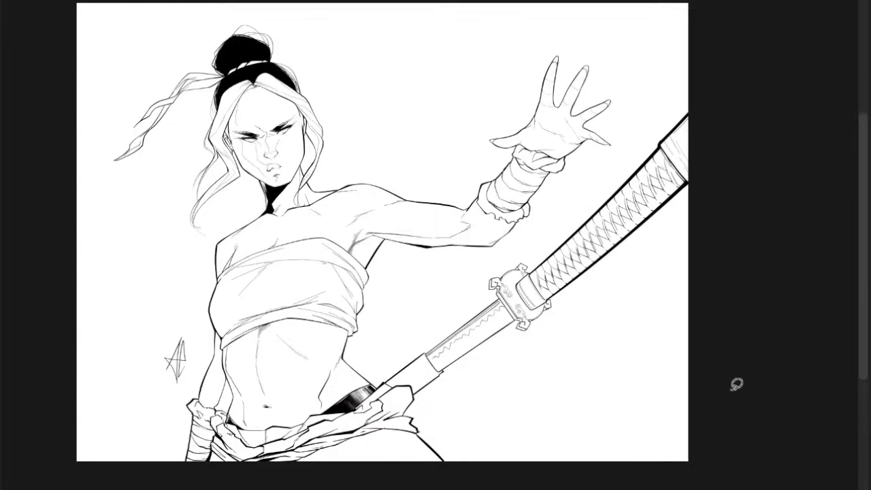
- Compare the bare line art on white with the flat red figure and sword on the same white background
scroll(337, 288, "up", 4)
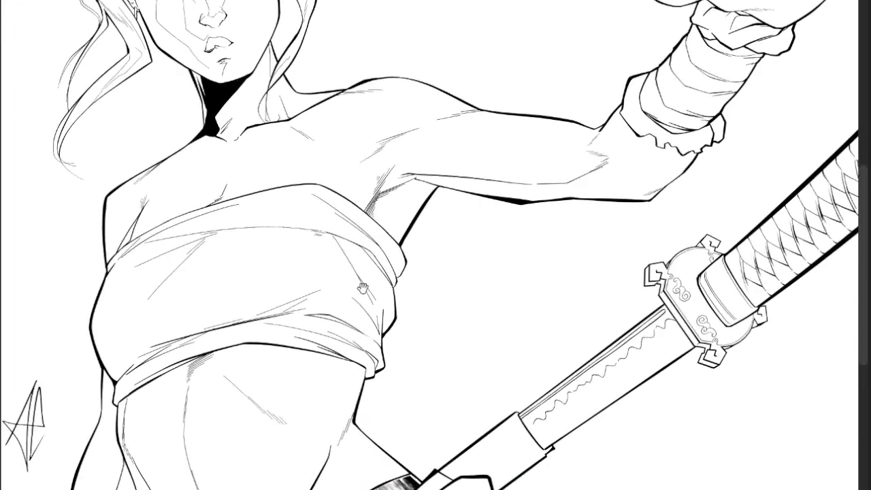
scroll(361, 287, "down", 3)
scroll(399, 305, "down", 3)
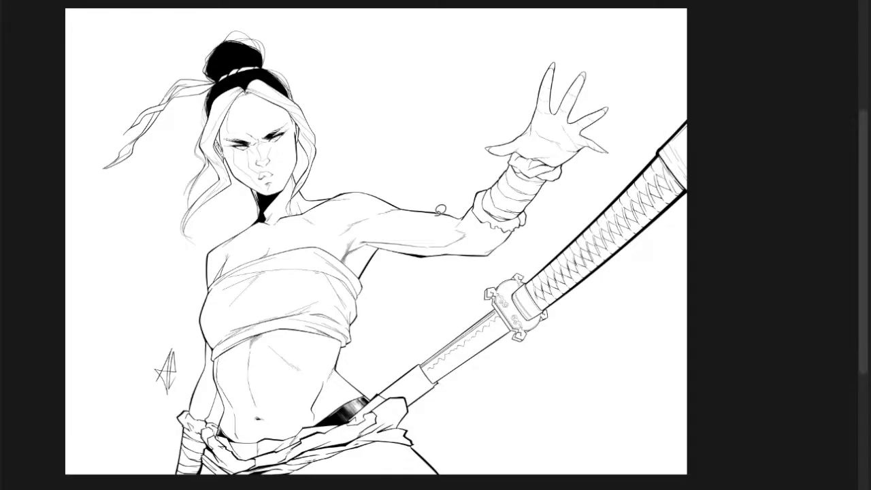
left_click_drag(247, 373, 276, 373)
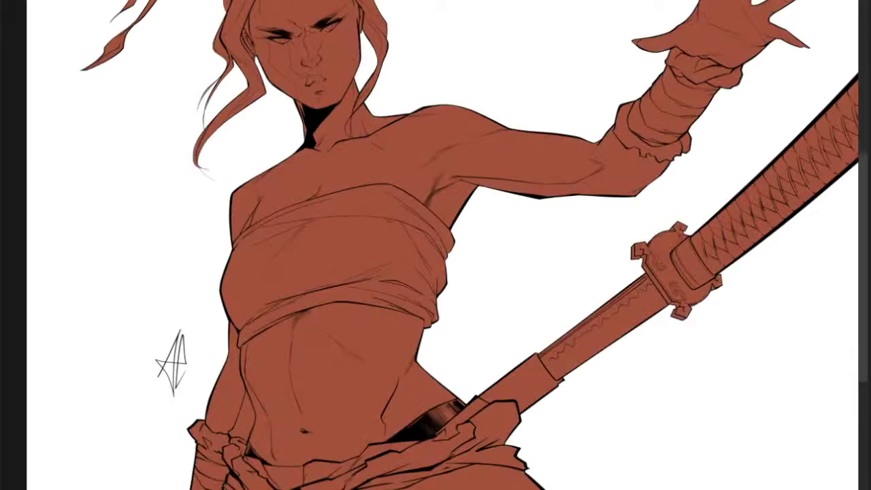
scroll(437, 233, "up", 2)
scroll(369, 262, "down", 2)
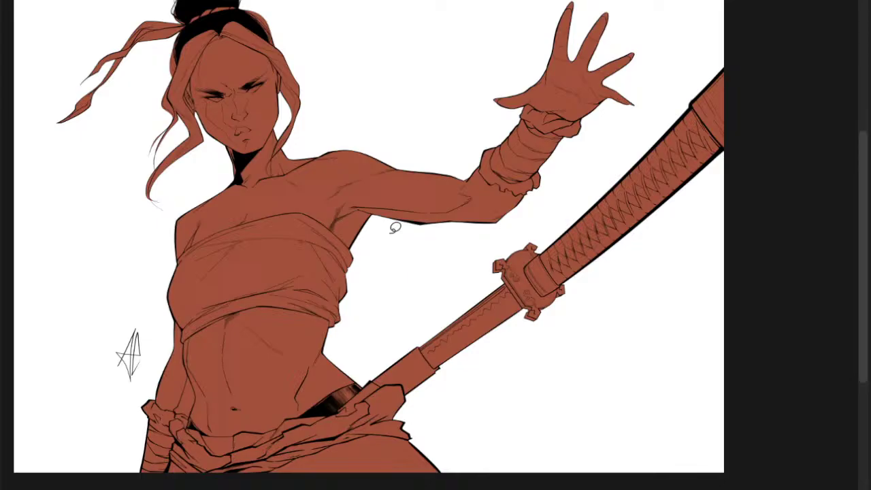
left_click_drag(241, 341, 257, 390)
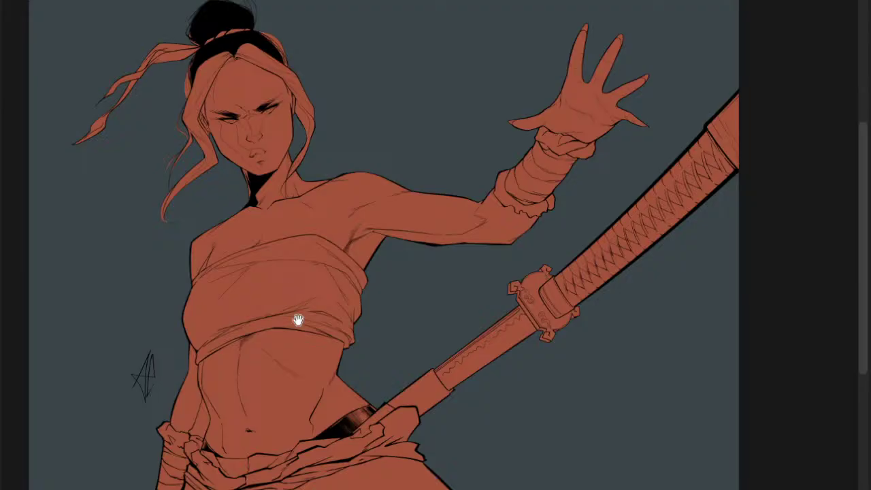
- Undo the flat red fill and select the empty background around the swordswoman and sword
left_click_drag(298, 320, 286, 325)
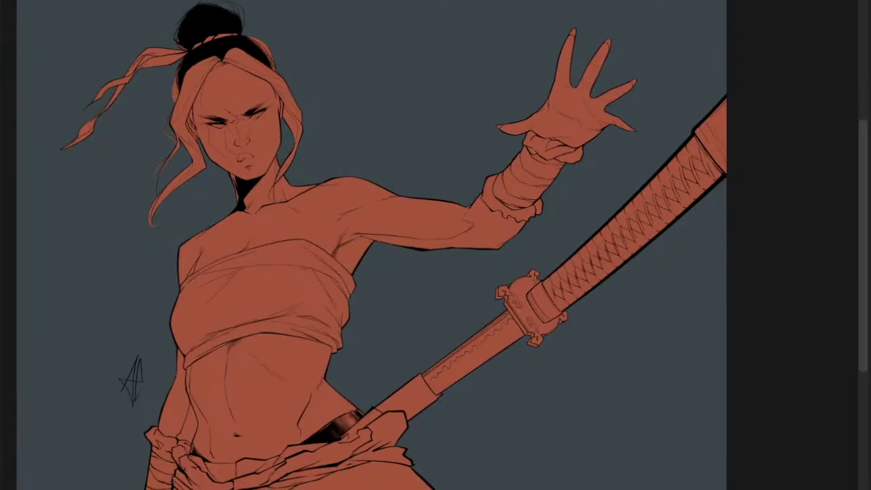
key("ctrl+z")
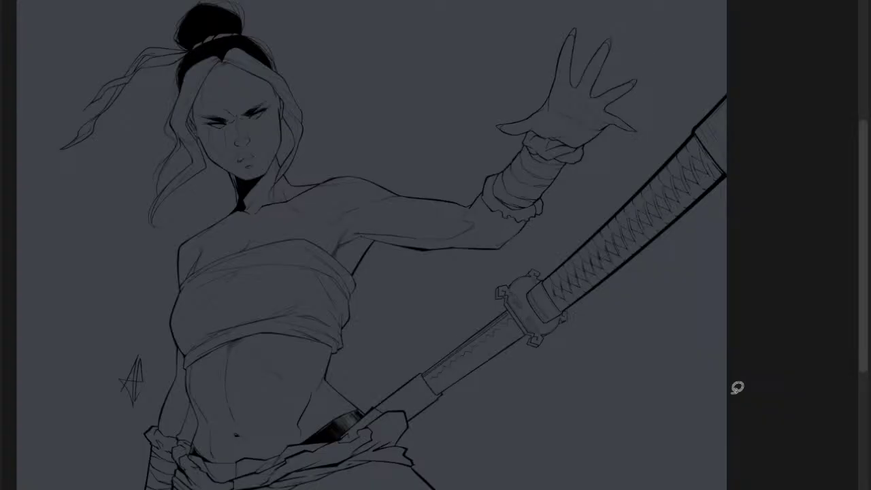
left_click_drag(318, 291, 378, 281)
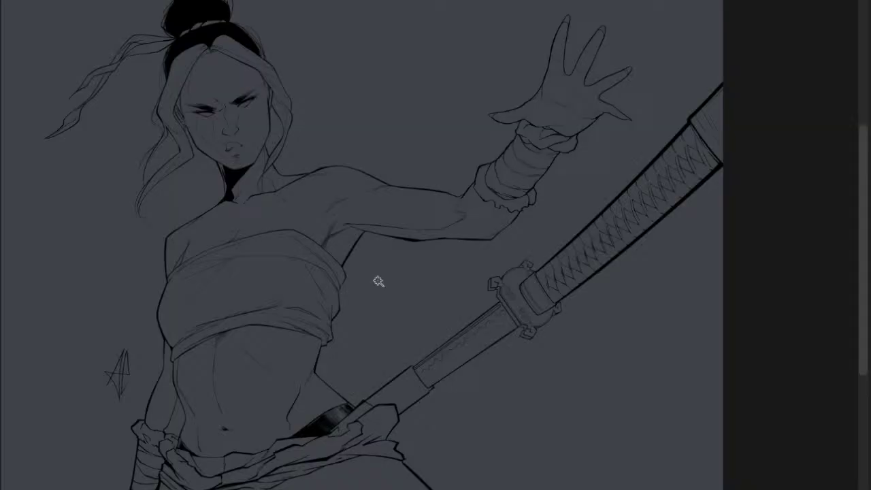
left_click(292, 180)
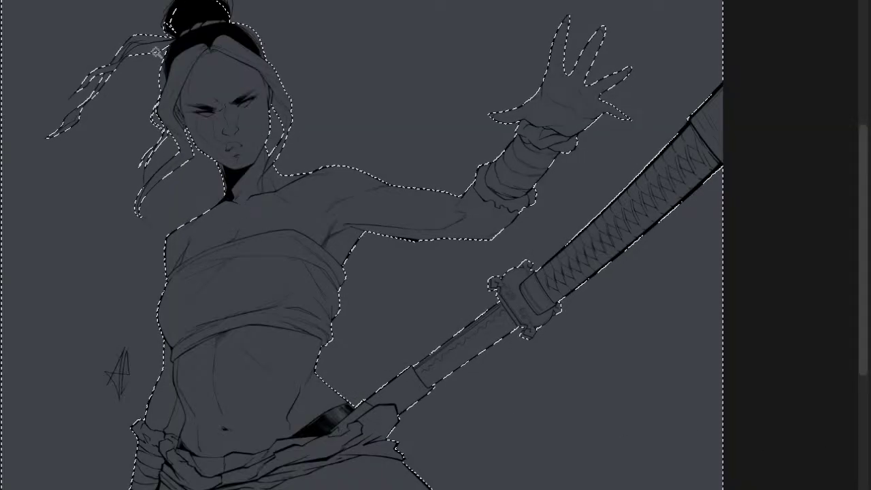
- Add the enclosed gap between the loose hair strands beside the headband to the background selection
scroll(156, 52, "up", 3)
scroll(208, 29, "up", 3)
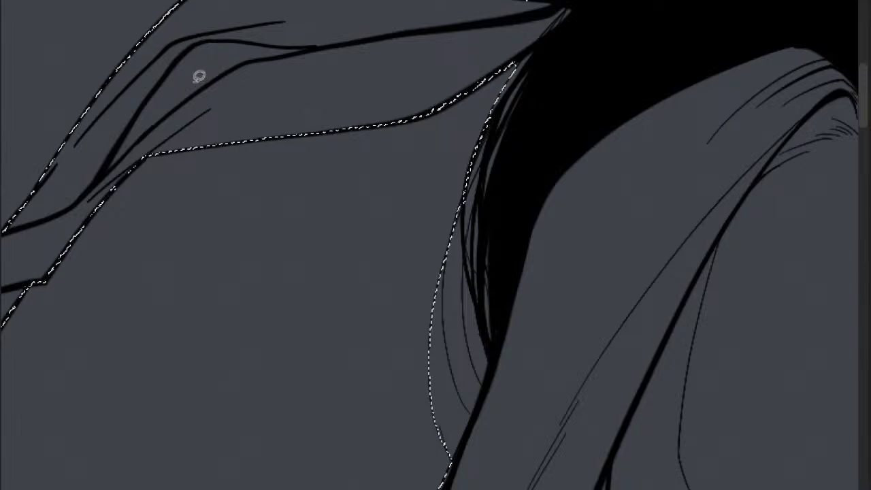
scroll(199, 76, "up", 2)
mouse_move(179, 62)
left_mouse_down()
mouse_move(113, 139)
mouse_move(79, 212)
mouse_move(185, 120)
mouse_move(279, 57)
mouse_move(400, 23)
mouse_move(235, 13)
mouse_move(205, 30)
left_mouse_up()
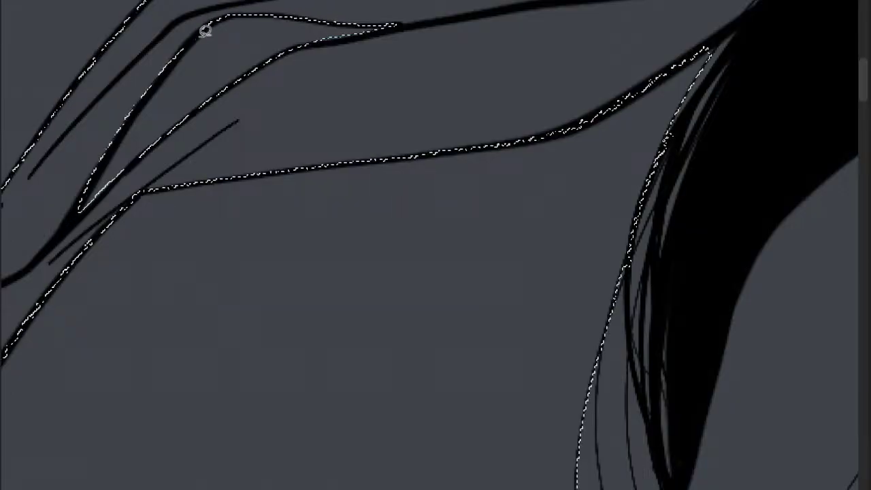
- Examine the selection outline around the loose hair strands, face and neck for missed gaps
scroll(260, 56, "down", 2)
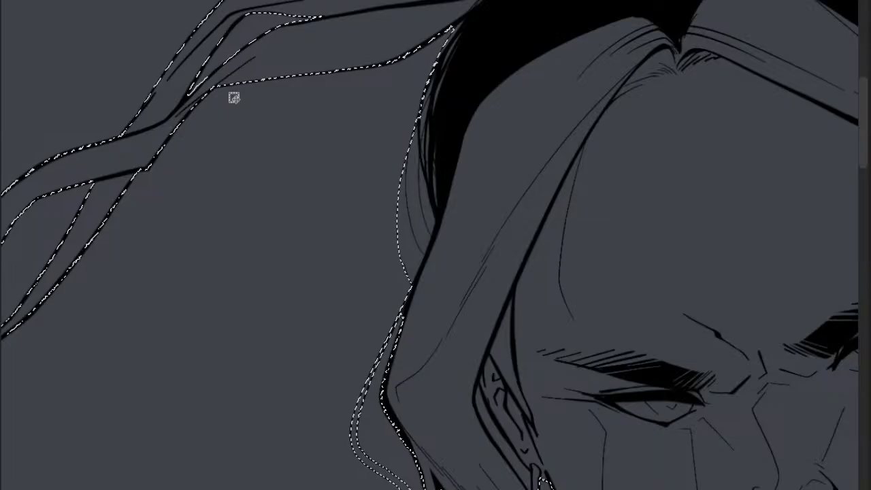
scroll(258, 175, "down", 1)
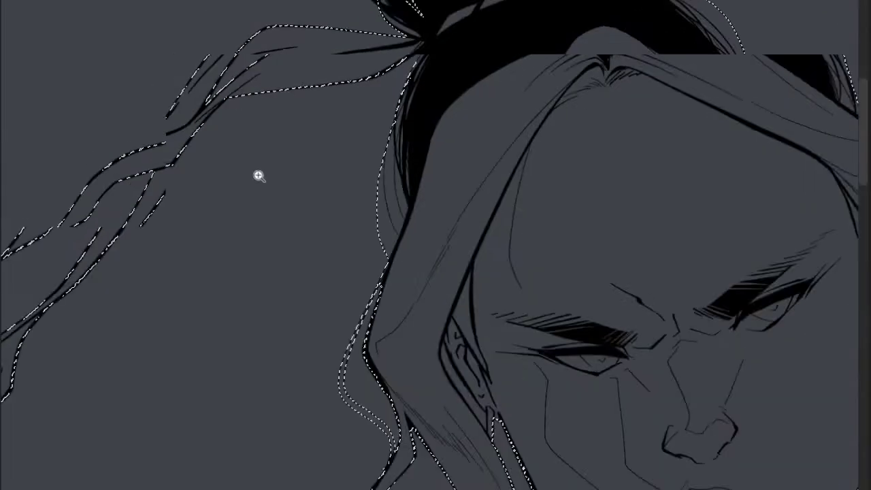
scroll(259, 176, "down", 3)
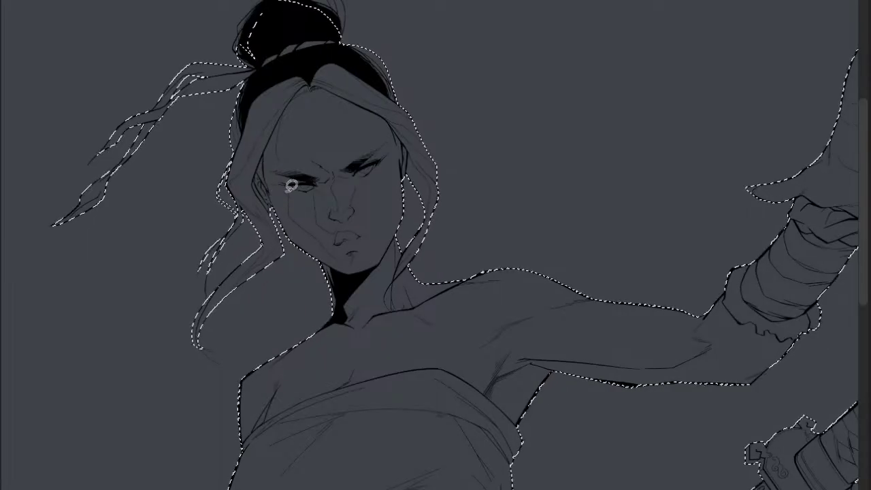
scroll(262, 126, "down", 3)
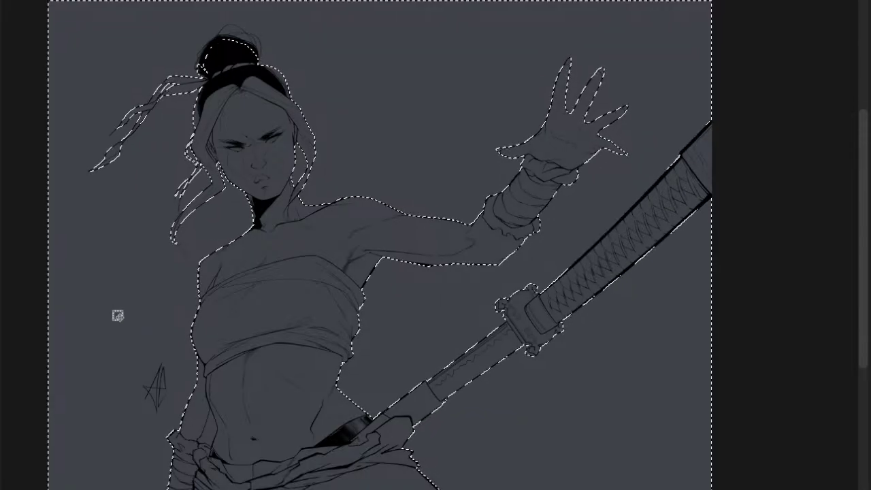
scroll(234, 163, "up", 5)
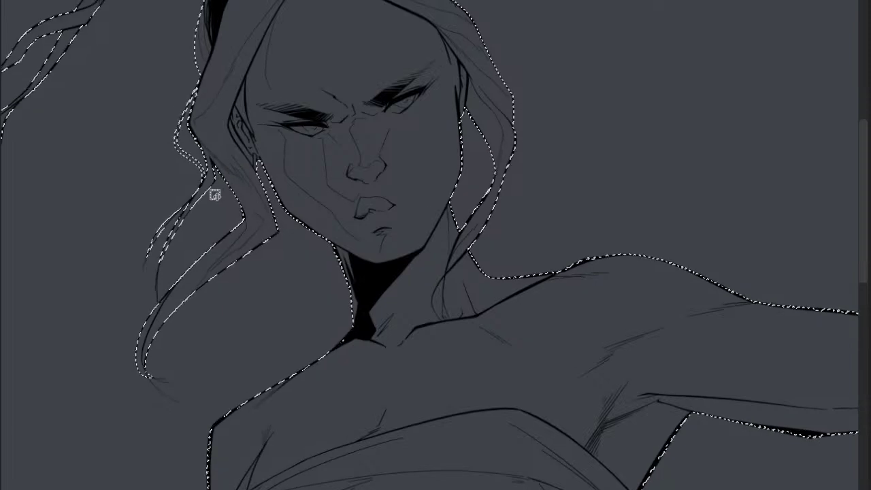
scroll(204, 184, "down", 1)
scroll(198, 211, "up", 2)
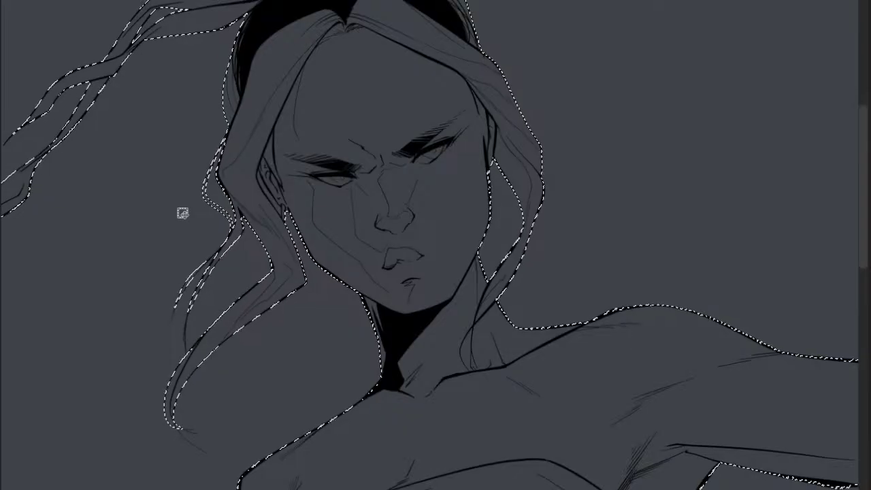
left_click_drag(182, 213, 221, 210)
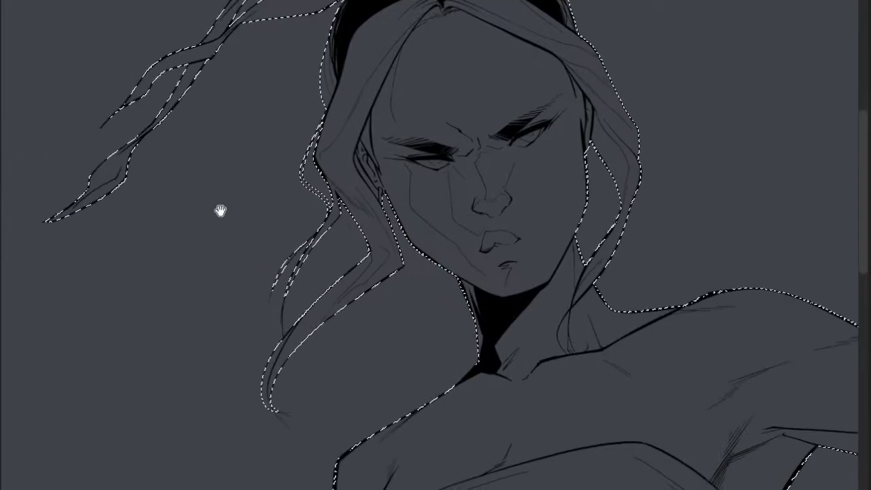
scroll(184, 130, "up", 5)
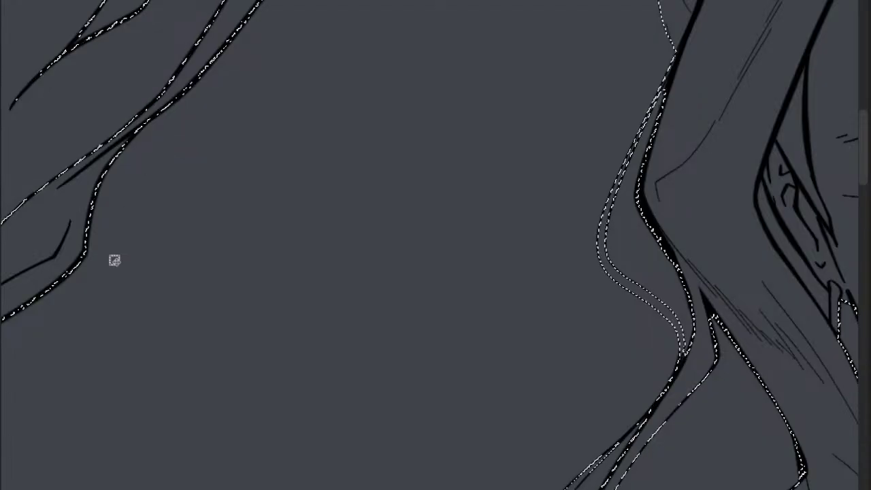
scroll(233, 232, "down", 5)
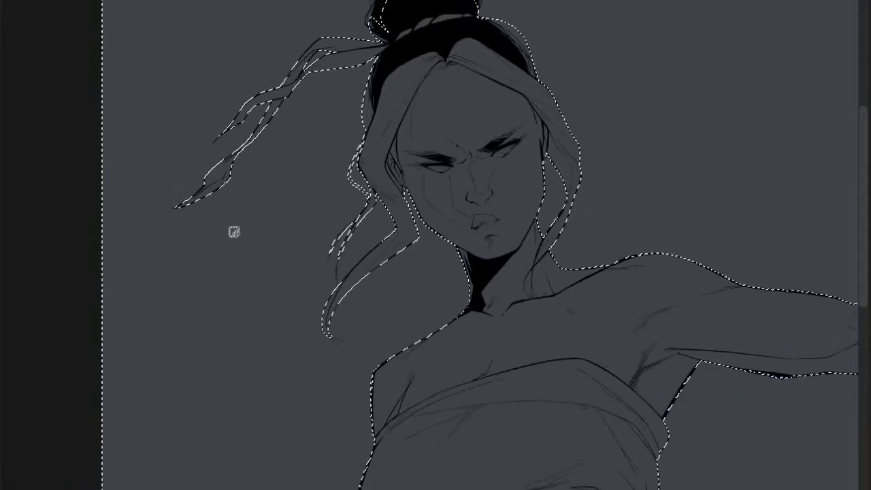
- Check the background selection outline around the whole figure, raised arm and sword
left_click_drag(247, 184, 191, 196)
left_click_drag(375, 177, 279, 163)
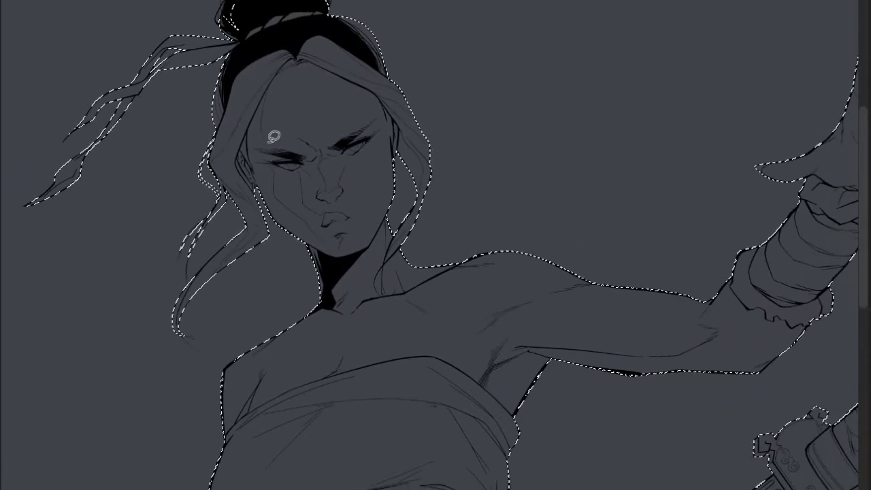
scroll(333, 238, "down", 4)
left_click_drag(328, 299, 249, 276)
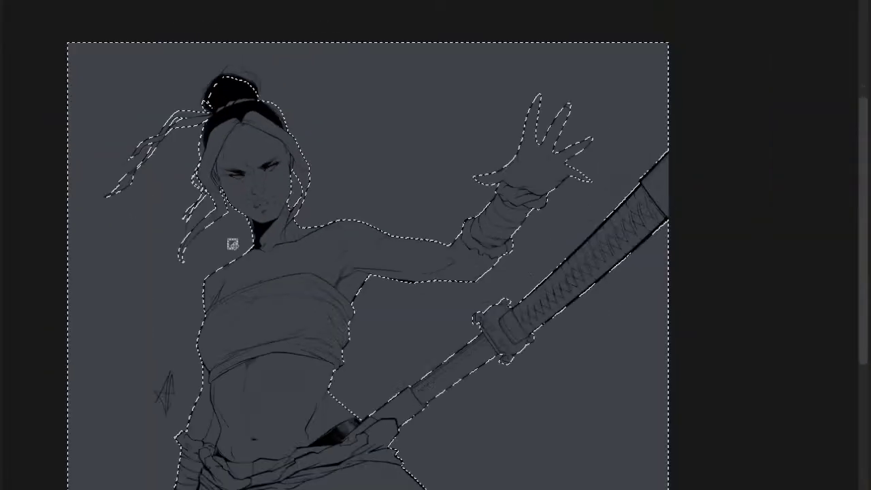
scroll(232, 244, "up", 3)
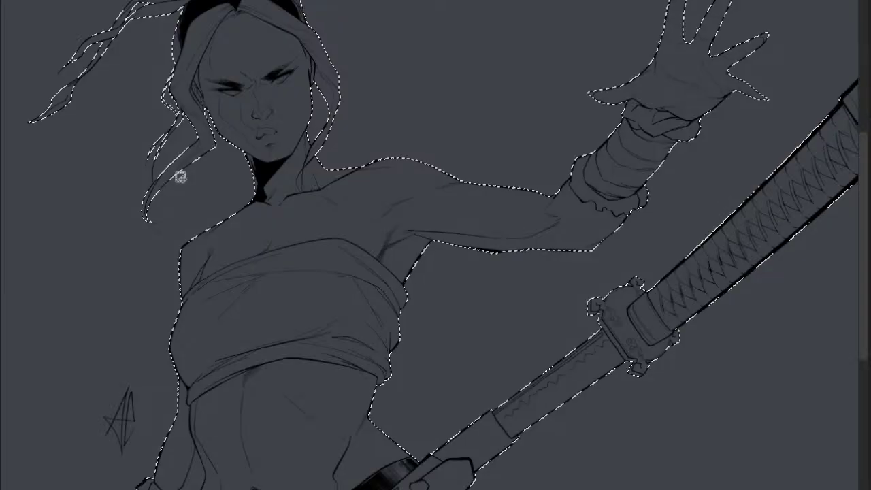
scroll(260, 225, "down", 3)
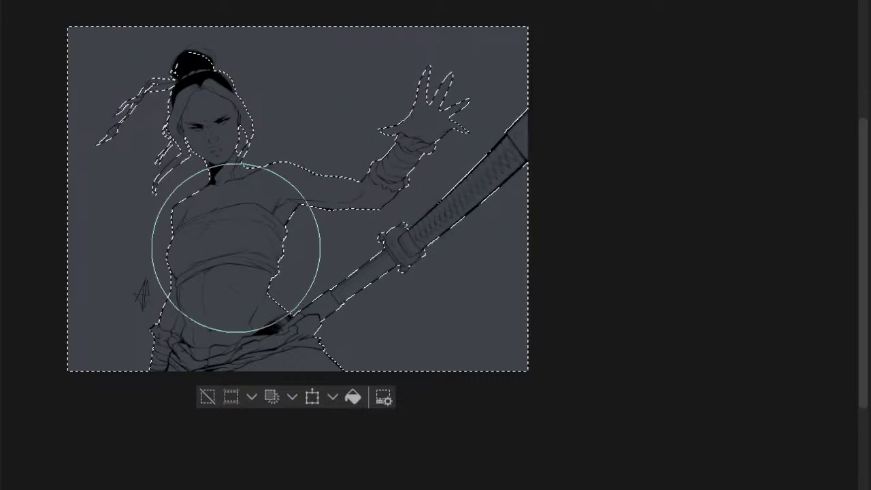
left_click_drag(237, 263, 267, 269)
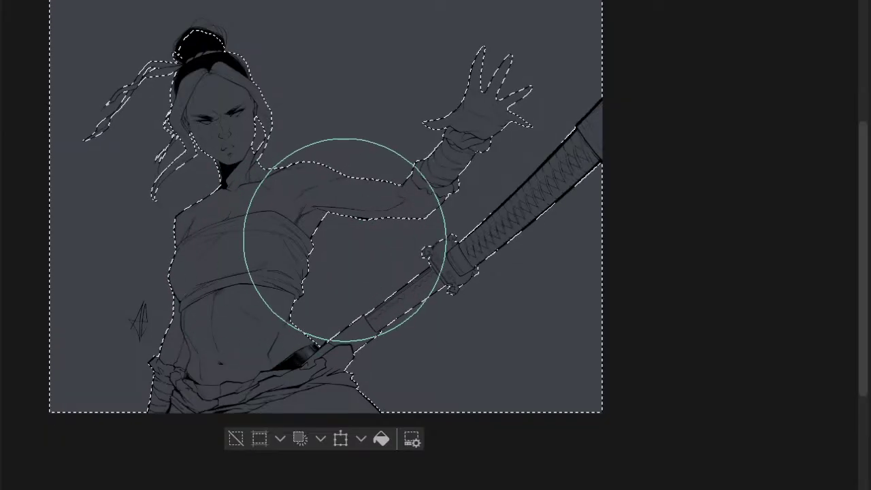
left_click_drag(288, 258, 303, 276)
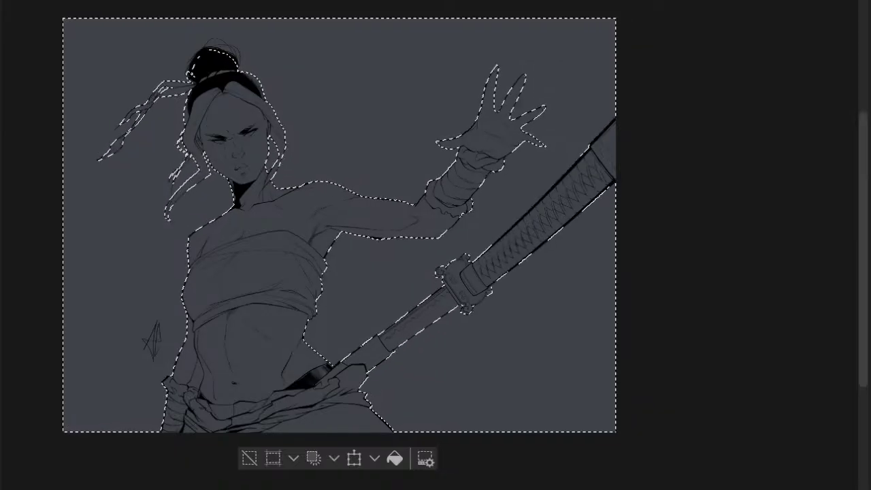
- Switch to the browser's Pinterest results for "ghot of yotei" and place its narrowed window beside the line art
mouse_move(0, 58)
left_mouse_down()
mouse_move(74, 63)
mouse_move(415, 14)
left_mouse_up()
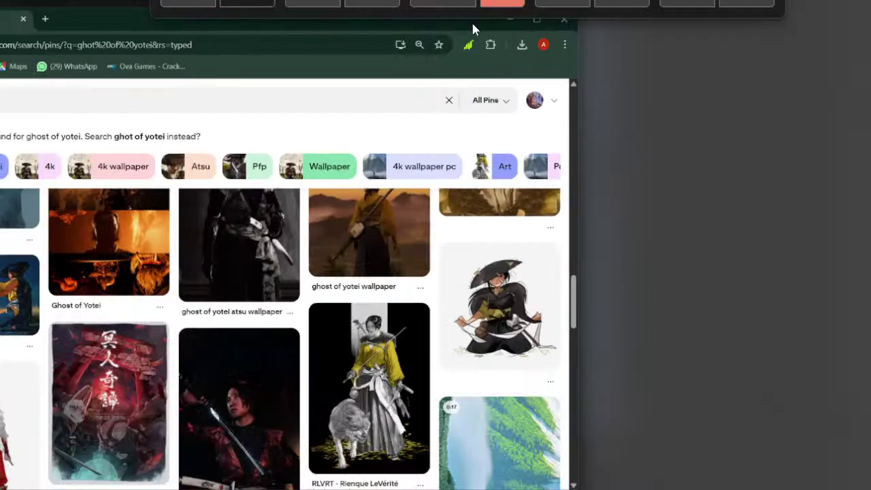
left_click_drag(472, 21, 475, 19)
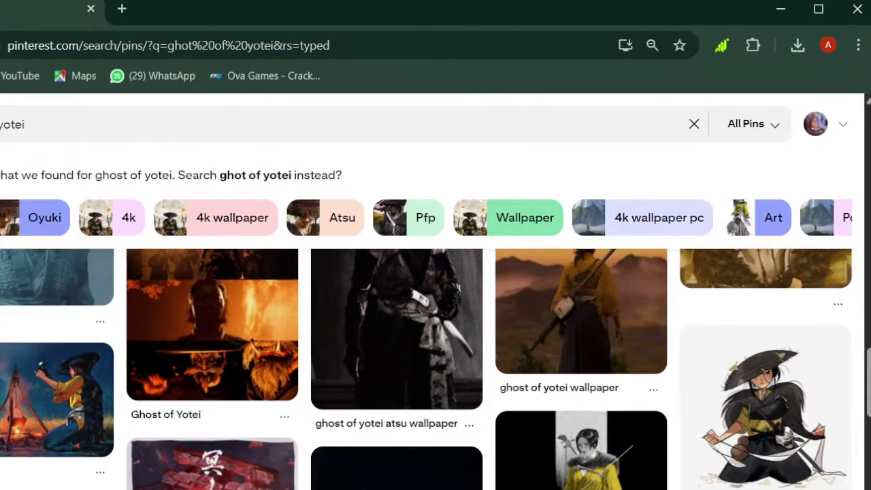
mouse_move(408, 10)
left_mouse_down()
mouse_move(698, 15)
mouse_move(555, 4)
left_mouse_up()
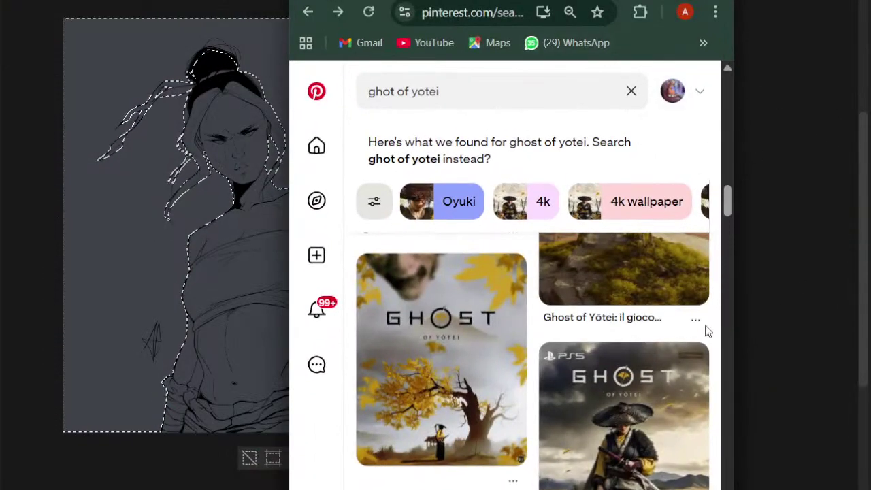
- Browse the Ghost of Yotei images on Pinterest for colour, background and mood references
scroll(725, 194, "down", 3)
left_click_drag(727, 209, 727, 226)
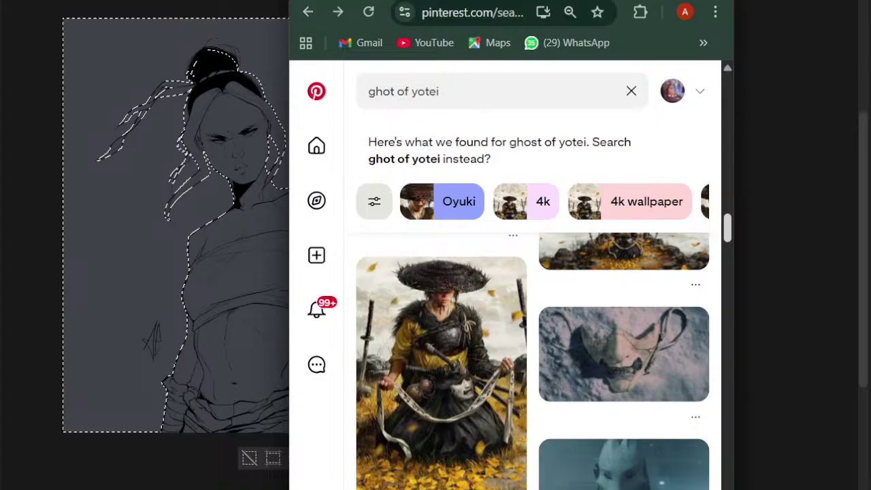
scroll(532, 361, "down", 3)
scroll(532, 361, "down", 2)
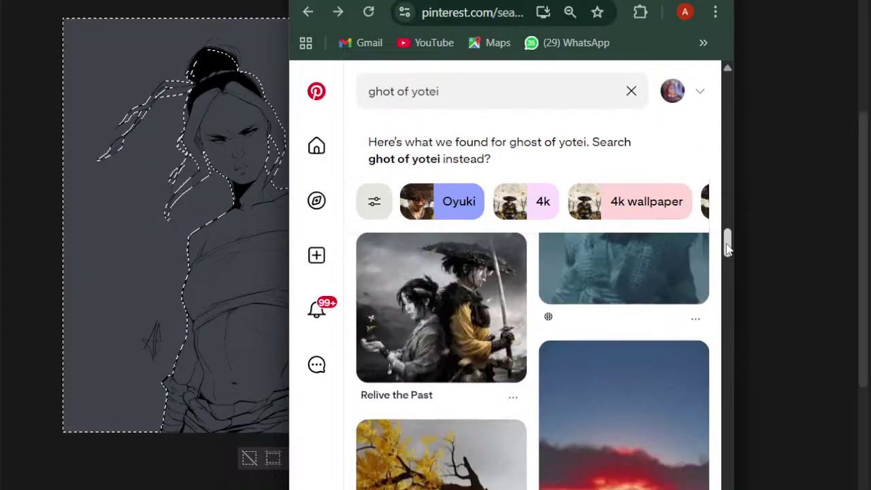
scroll(727, 249, "down", 3)
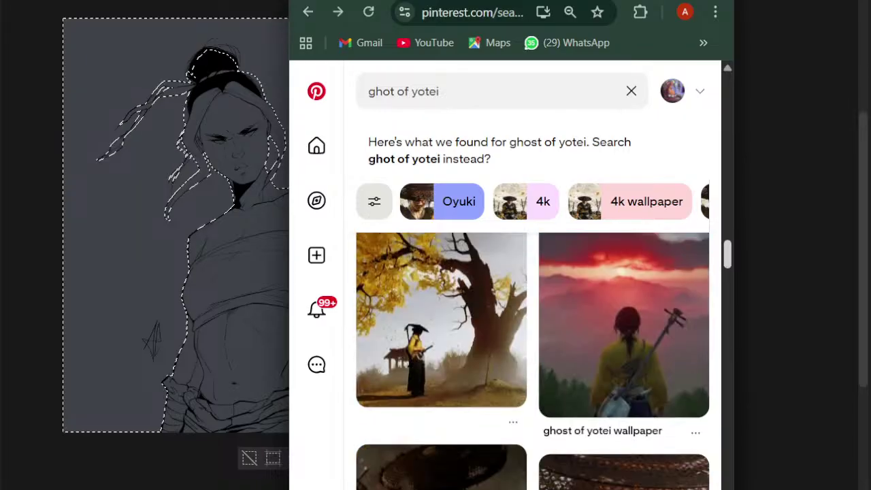
scroll(532, 360, "down", 1)
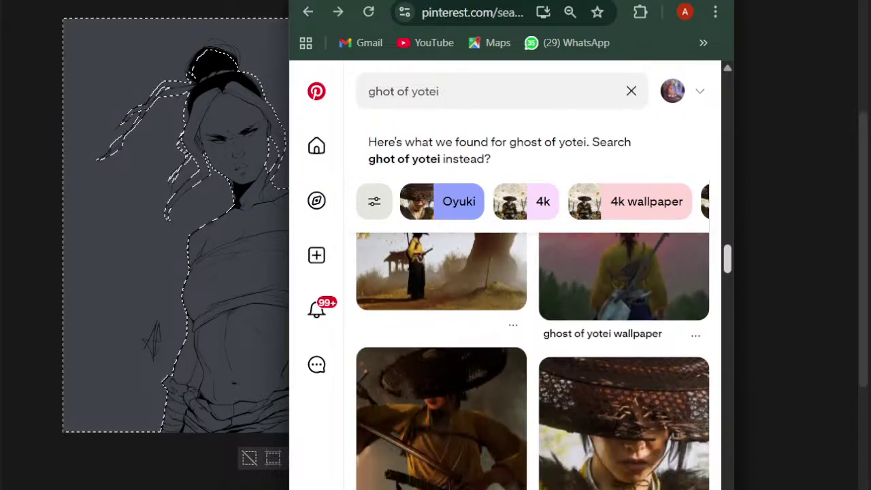
scroll(532, 360, "up", 3)
scroll(533, 360, "up", 4)
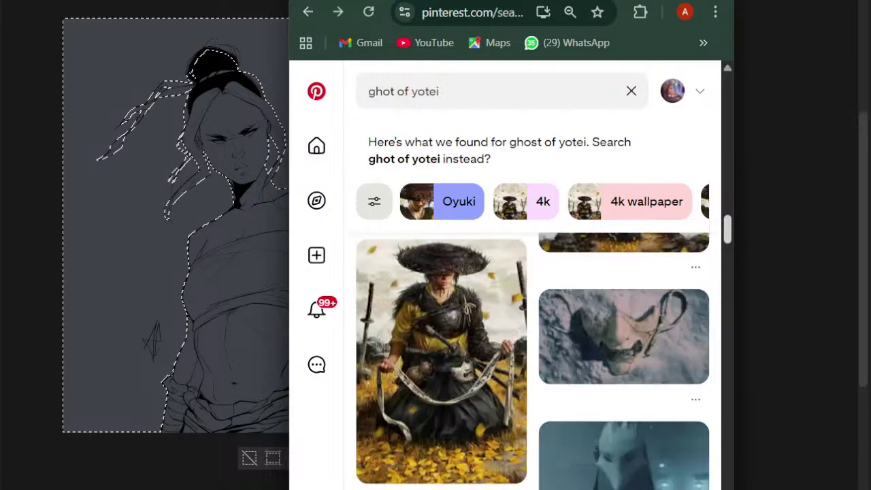
scroll(708, 209, "up", 2)
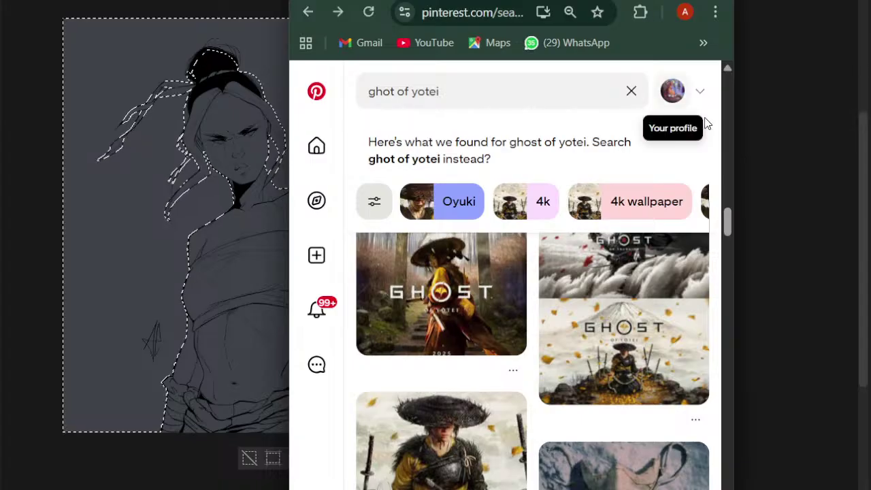
left_click_drag(727, 223, 729, 213)
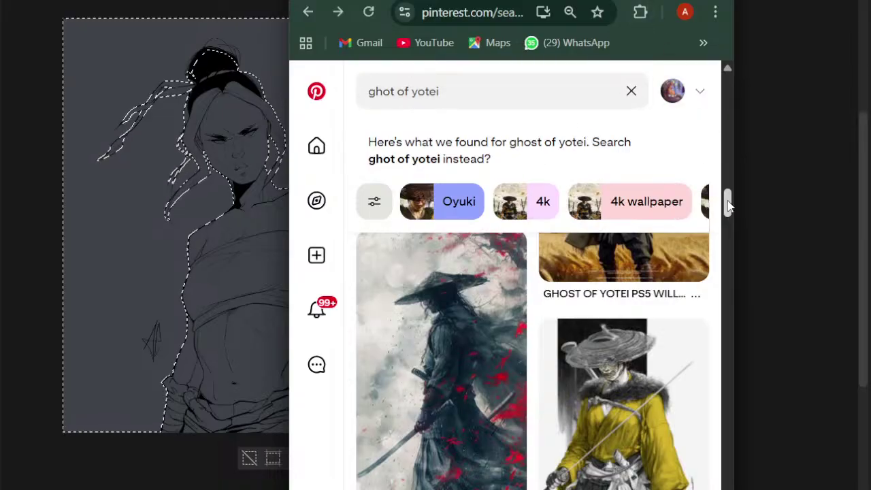
scroll(728, 200, "up", 2)
left_click_drag(727, 200, 728, 179)
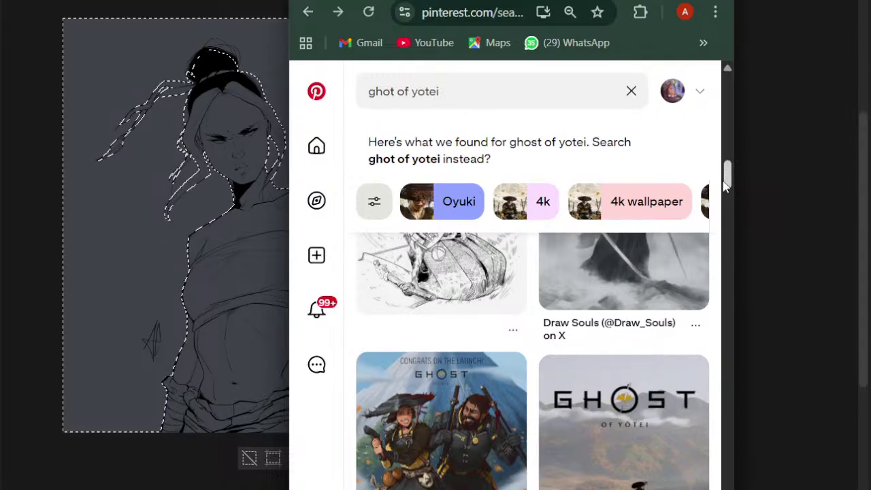
left_click_drag(726, 181, 727, 141)
- Switch back to the line art and set the selected background's luminosity adjustment to 12
key("alt+Tab")
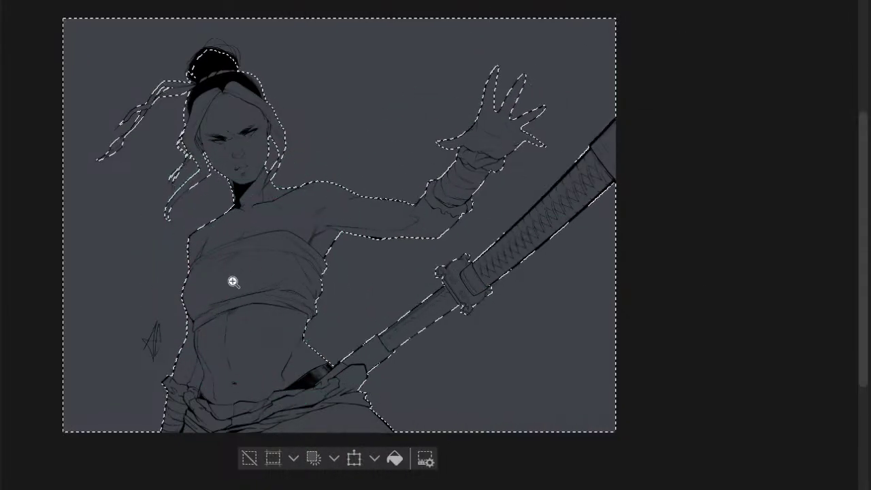
left_click_drag(231, 281, 283, 292)
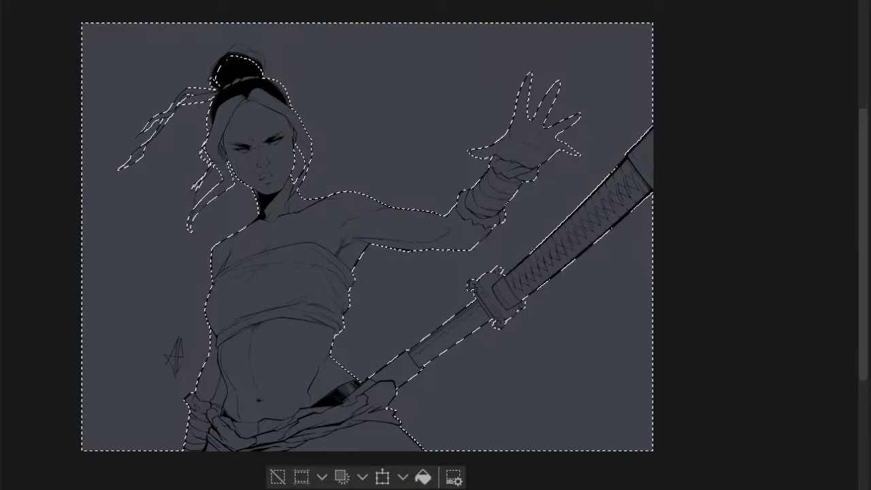
key("ctrl+u")
left_click_drag(835, 231, 694, 197)
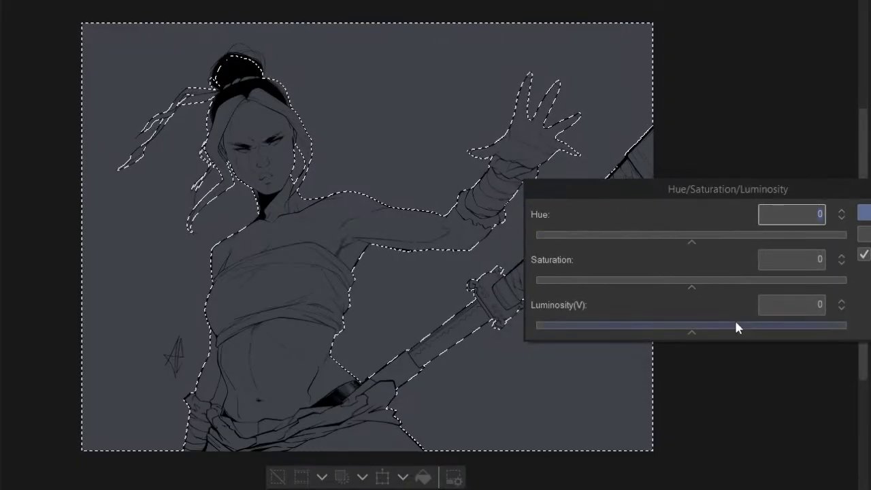
left_click(710, 326)
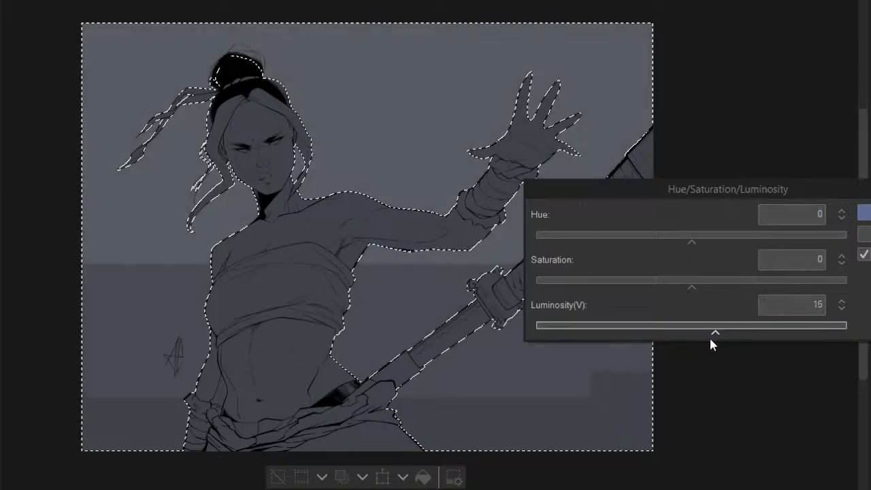
left_click(709, 327)
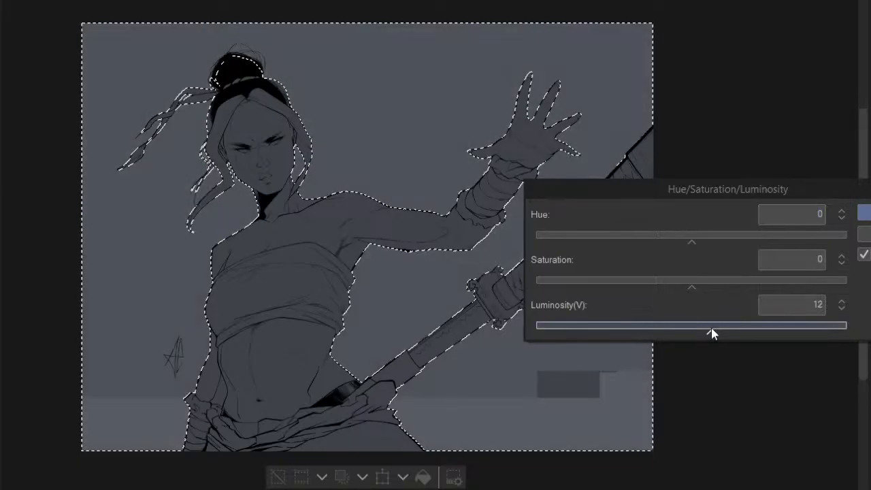
key("Return")
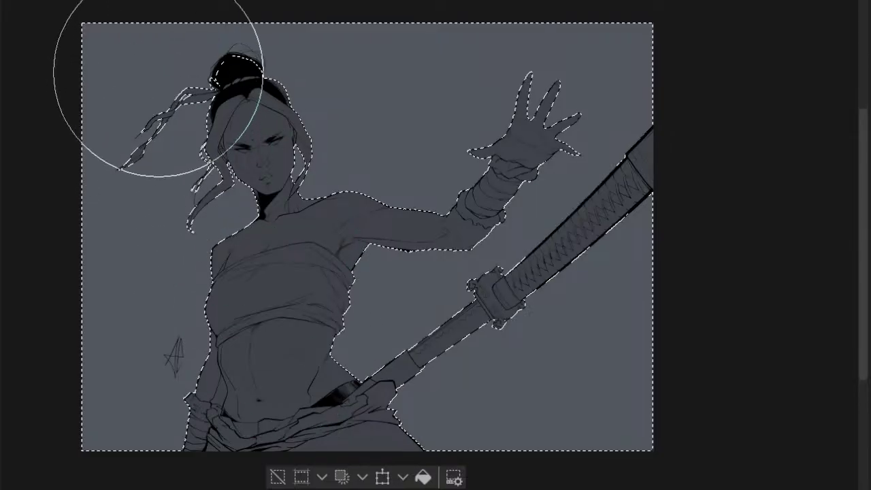
- Bring up the Pinterest results again and browse the Ghost of Yotei images for background colour ideas before returning to the line art
mouse_move(693, 489)
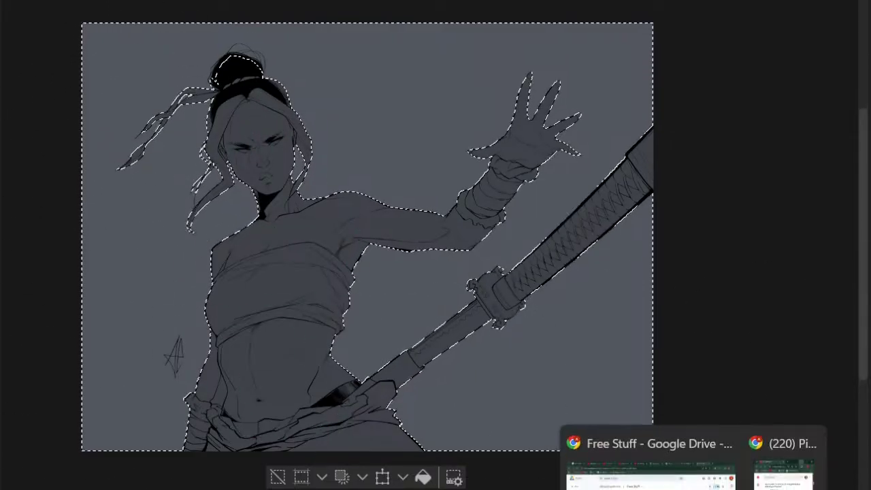
left_click(784, 476)
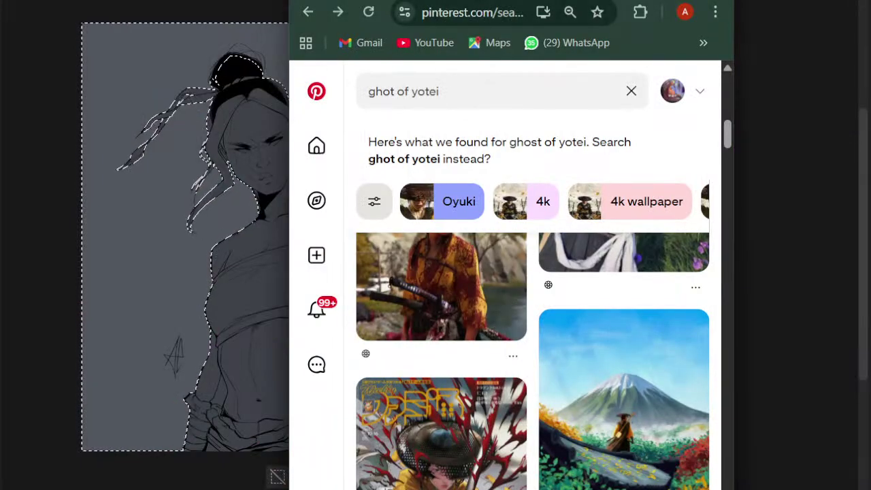
left_click_drag(554, 1, 583, 14)
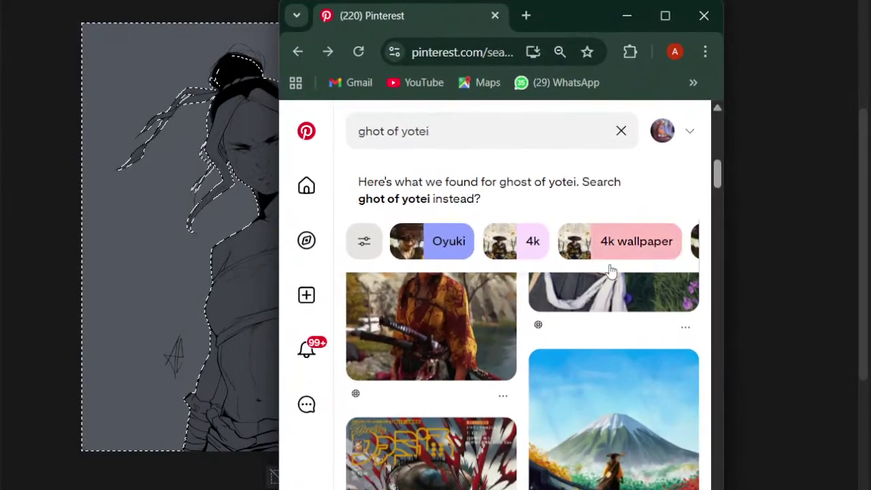
scroll(611, 271, "up", 5)
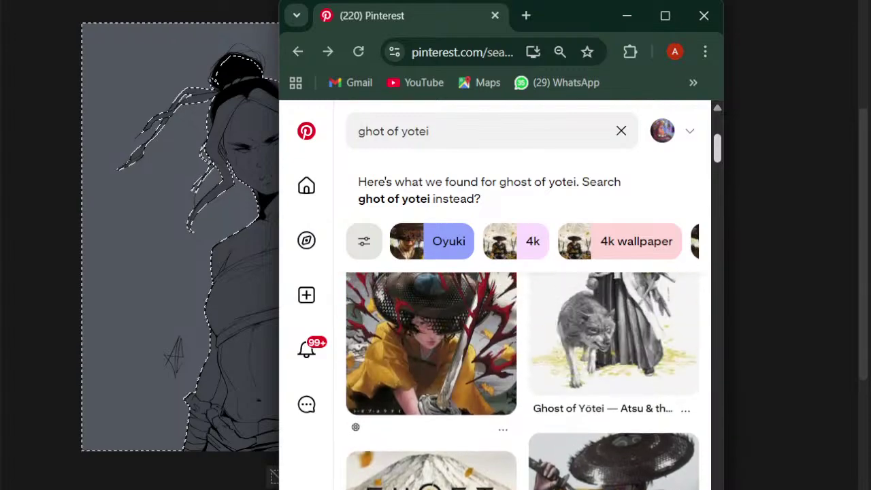
scroll(611, 271, "up", 3)
scroll(522, 381, "down", 8)
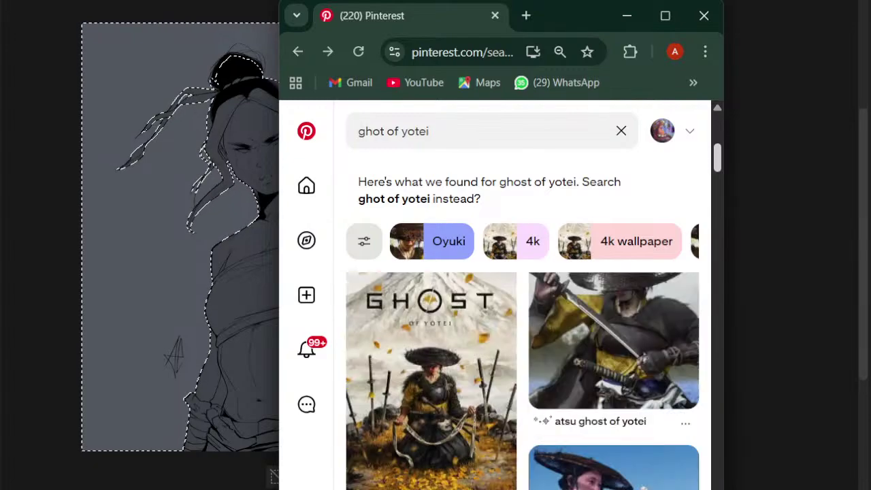
scroll(522, 381, "down", 3)
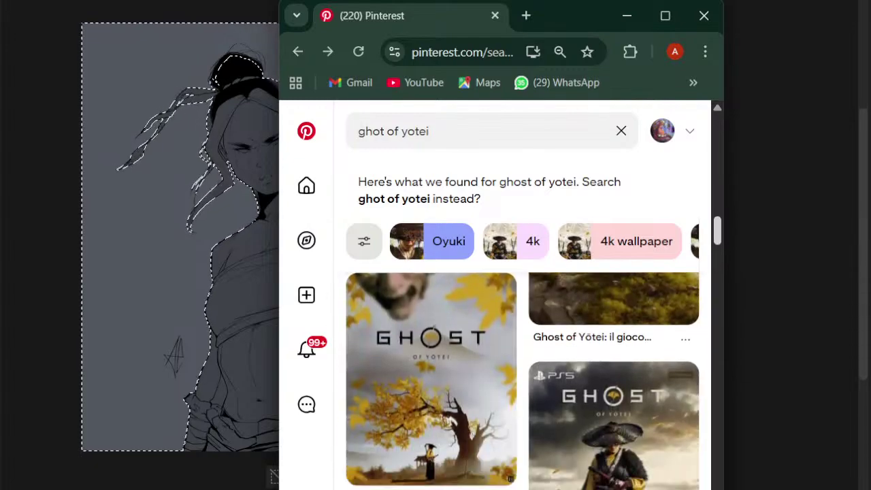
left_click(627, 15)
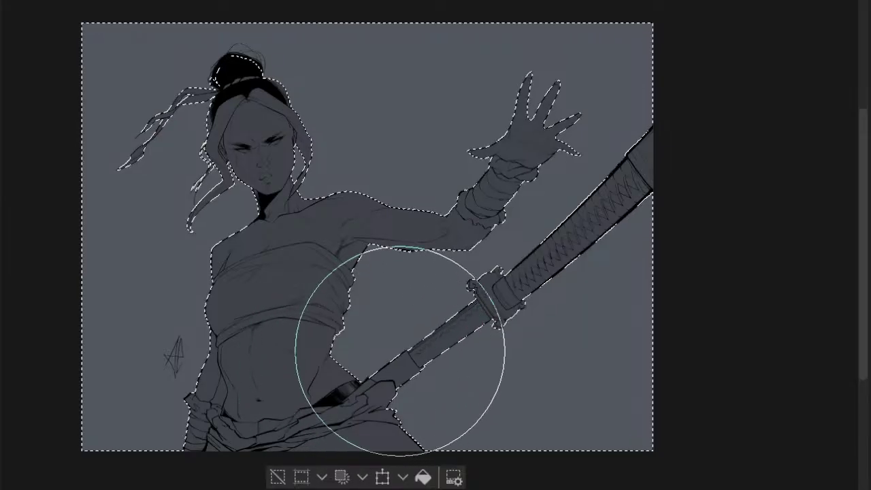
- Airbrush a soft sky gradient inside the background selection, from grey-blue at the top through light blue to pink and peach along the lower edge
left_click_drag(436, 345, 451, 311)
left_click_drag(314, 413, 327, 307)
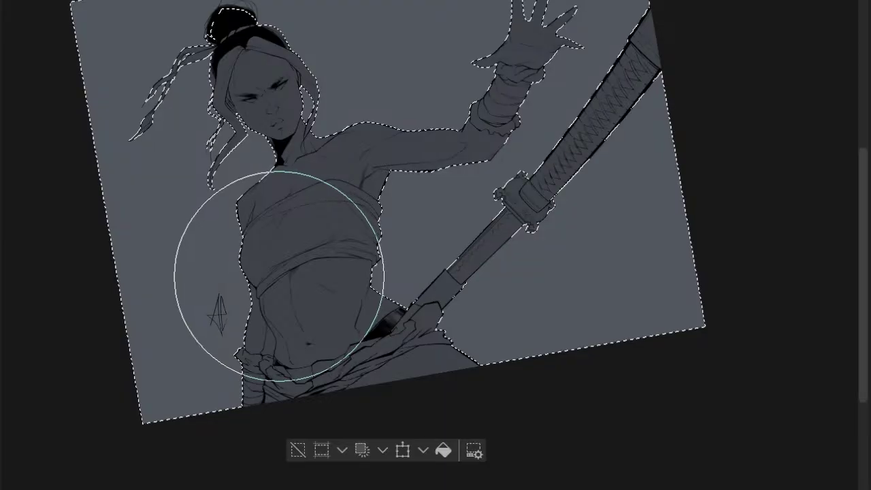
left_click_drag(333, 270, 295, 288)
left_click_drag(356, 315, 355, 327)
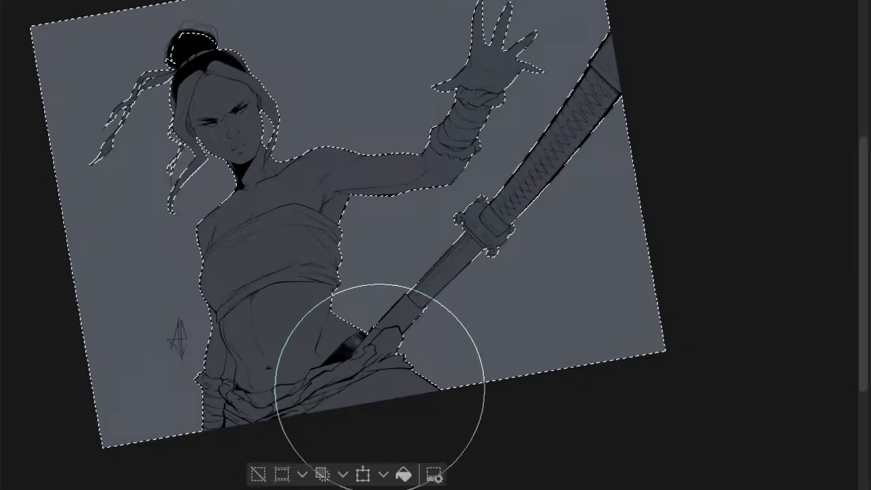
mouse_move(379, 388)
left_mouse_down()
mouse_move(700, 215)
mouse_move(482, 409)
mouse_move(596, 353)
mouse_move(788, 192)
left_mouse_up()
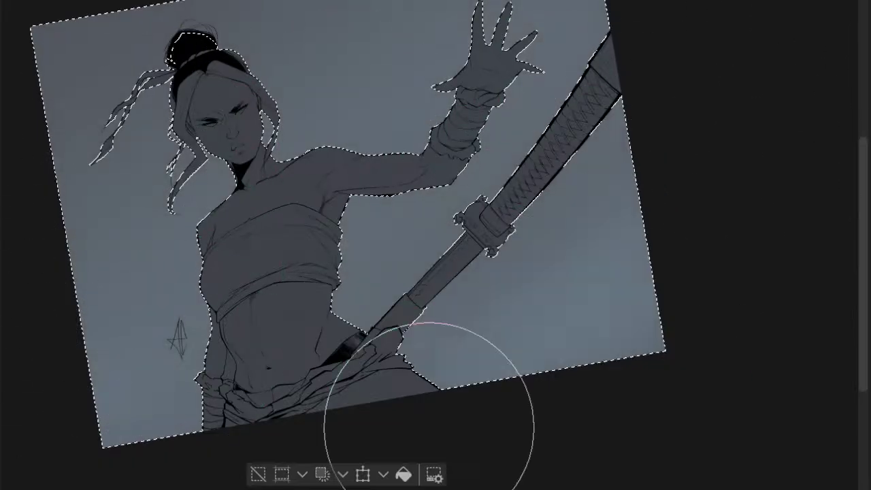
left_click_drag(321, 481, 354, 392)
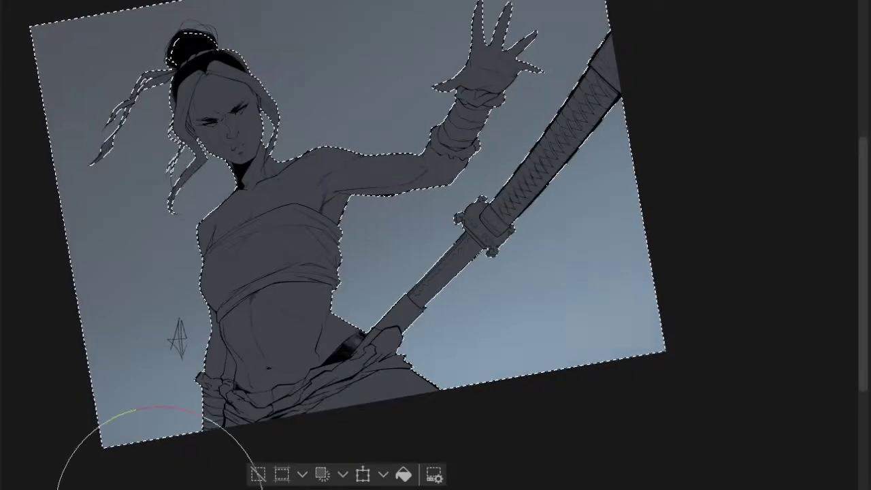
key("ctrl+z")
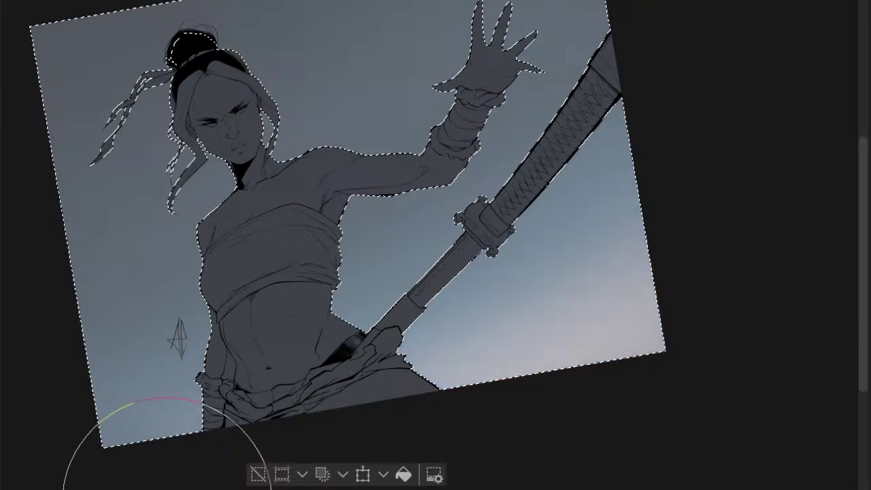
left_click_drag(435, 354, 598, 193)
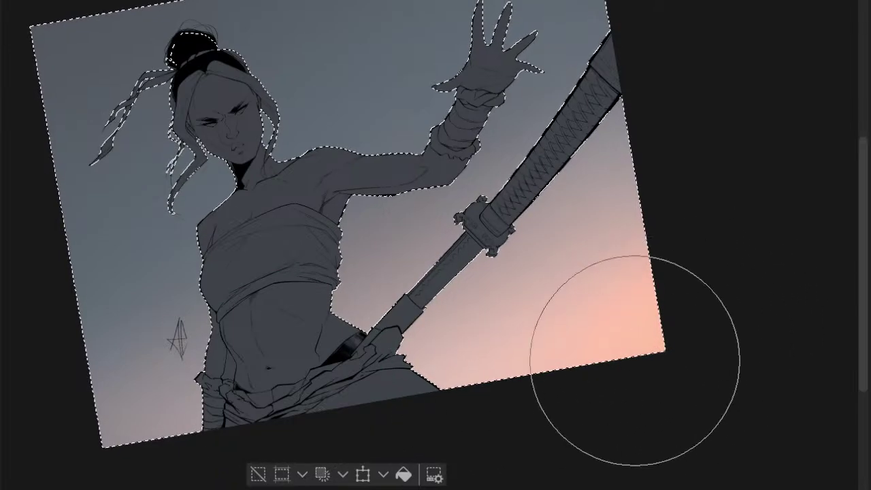
- Display the Color Wheel as a large floating window over the canvas
key("shift+i")
left_click_drag(216, 240, 326, 144)
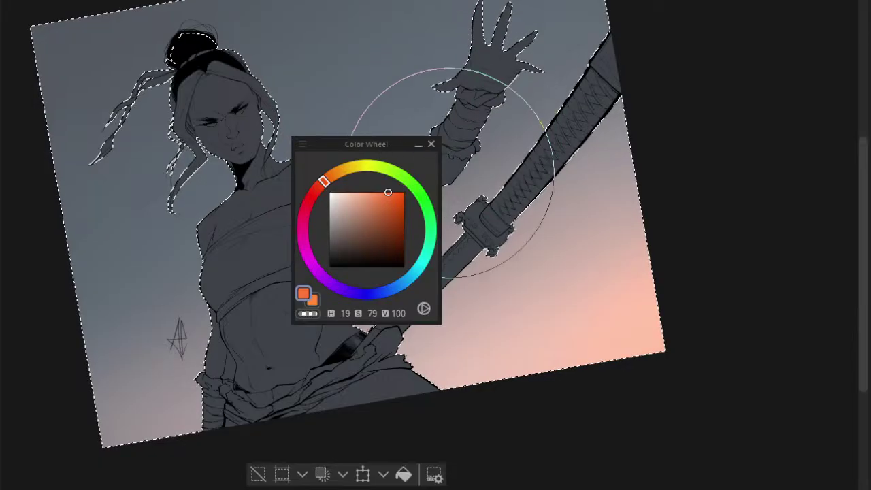
left_click_drag(440, 165, 676, 171)
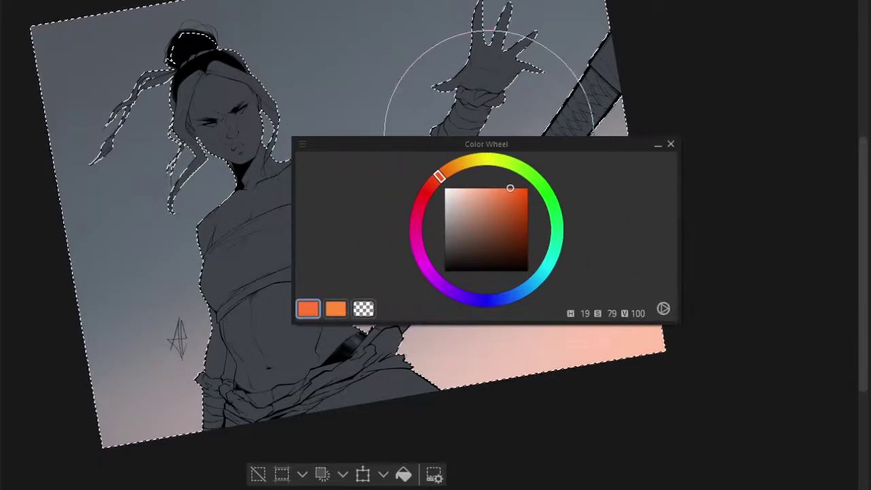
left_click_drag(488, 137, 394, 52)
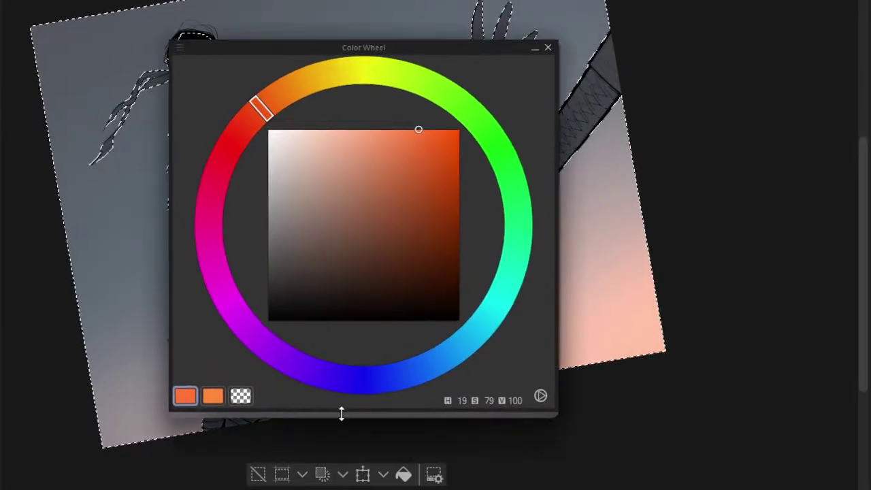
left_click_drag(340, 406, 342, 446)
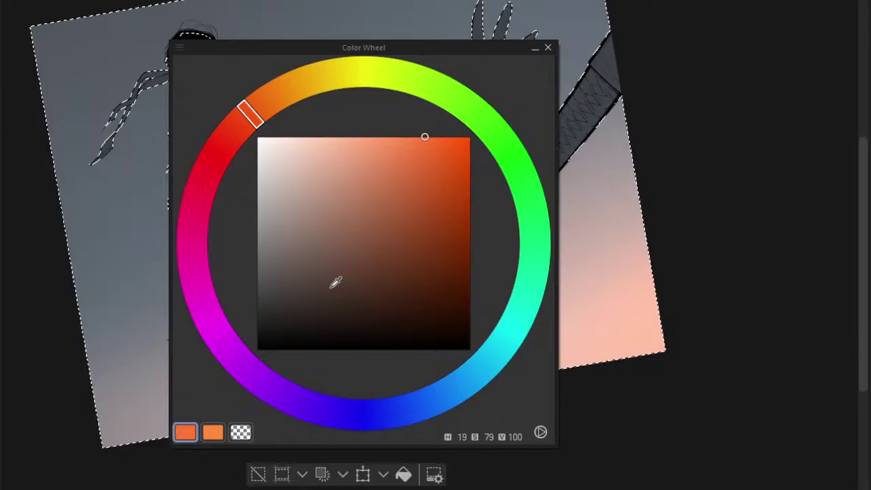
- Demonstrate saturation and value at hue 19 by picking vivid orange, muted brown, pale and near-black variants
mouse_move(439, 153)
left_mouse_down()
mouse_move(445, 158)
mouse_move(470, 137)
left_mouse_up()
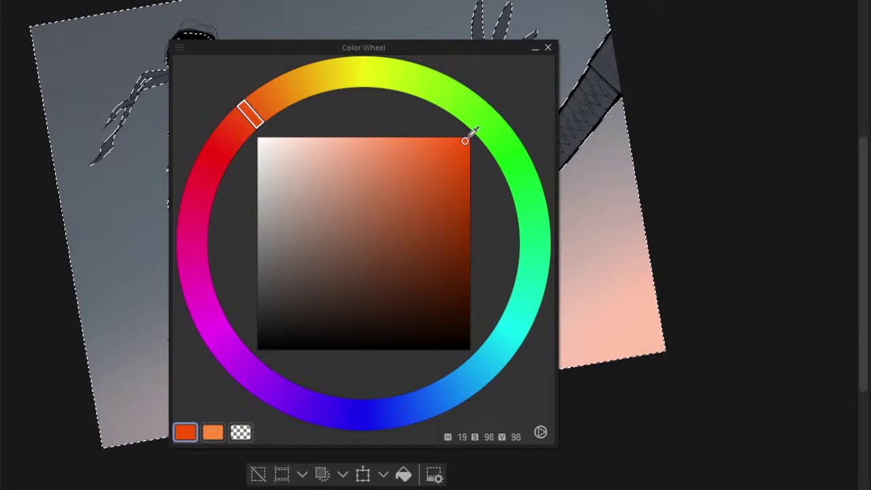
mouse_move(467, 139)
left_mouse_down()
mouse_move(344, 332)
mouse_move(354, 282)
mouse_move(334, 164)
mouse_move(295, 279)
mouse_move(349, 203)
mouse_move(279, 163)
mouse_move(323, 301)
mouse_move(336, 292)
left_mouse_up()
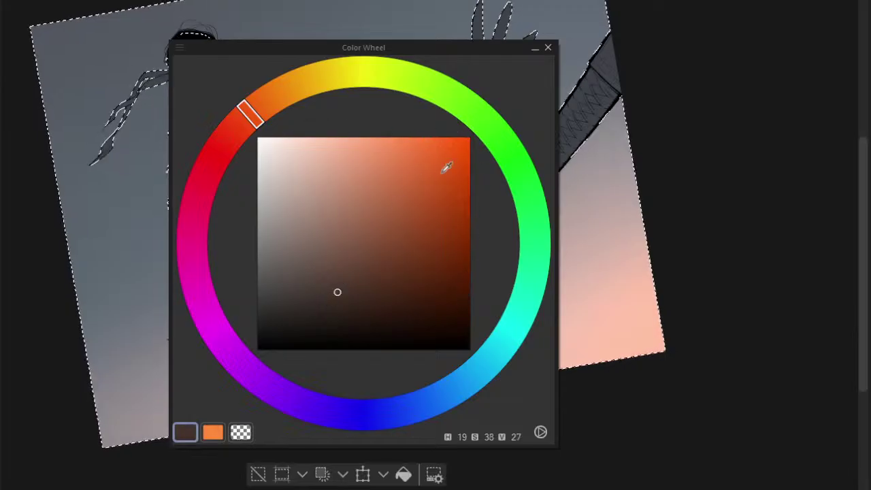
left_click_drag(446, 167, 471, 135)
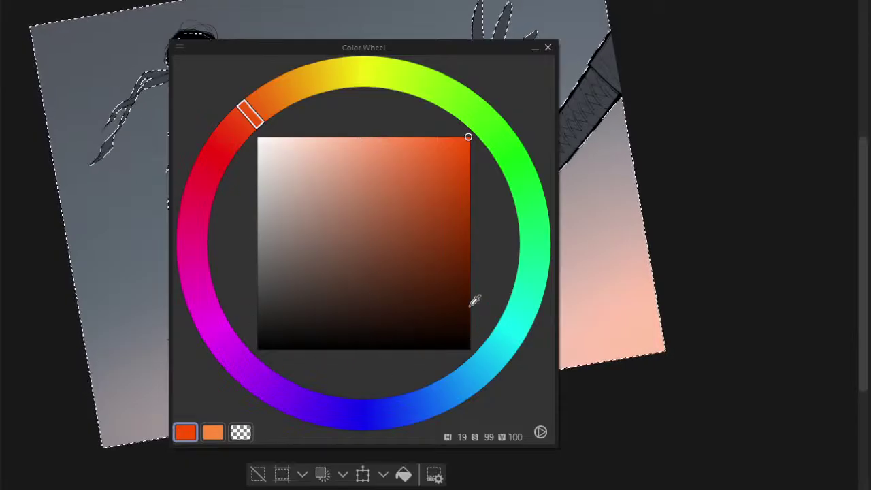
mouse_move(458, 143)
left_mouse_down()
mouse_move(424, 181)
mouse_move(453, 142)
mouse_move(427, 262)
mouse_move(453, 161)
mouse_move(456, 249)
mouse_move(446, 287)
mouse_move(435, 185)
mouse_move(426, 253)
mouse_move(381, 179)
mouse_move(381, 203)
mouse_move(293, 264)
mouse_move(310, 257)
left_mouse_up()
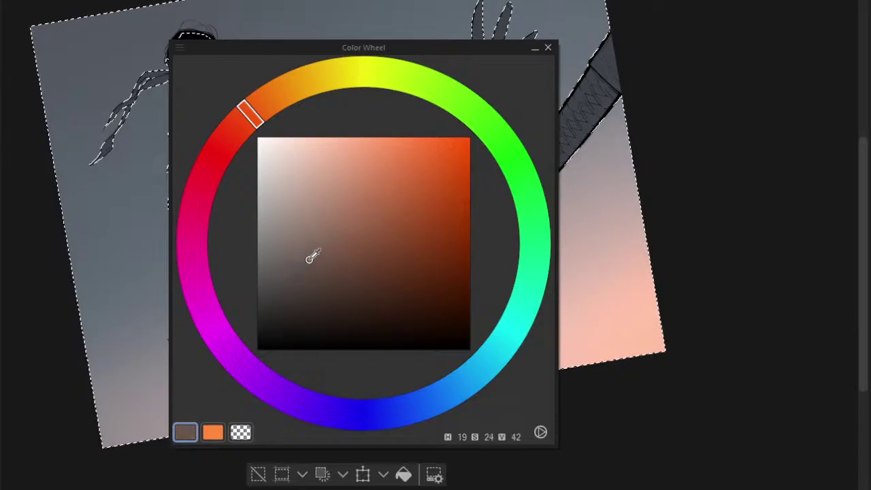
left_click_drag(372, 218, 335, 172)
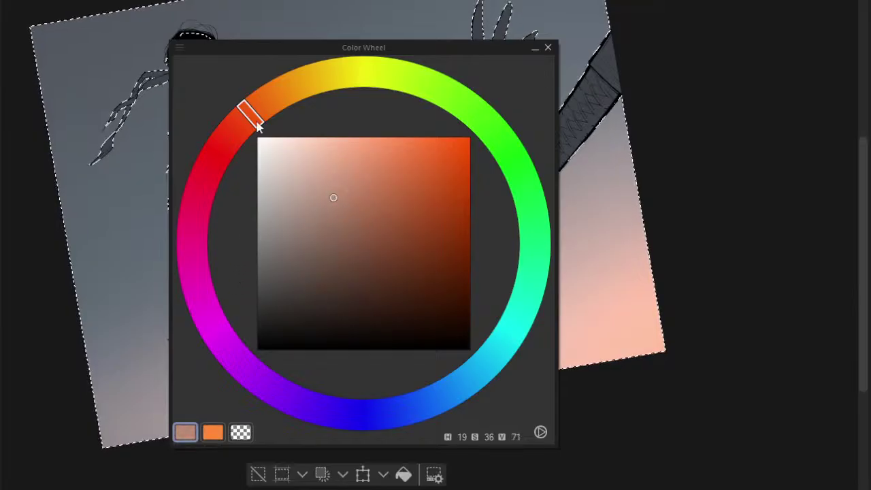
left_click_drag(267, 145, 261, 350)
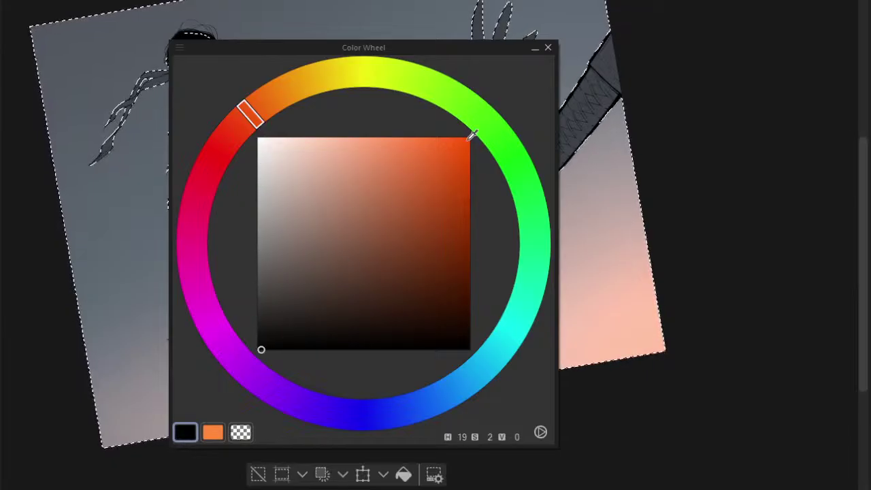
left_click_drag(458, 163, 471, 132)
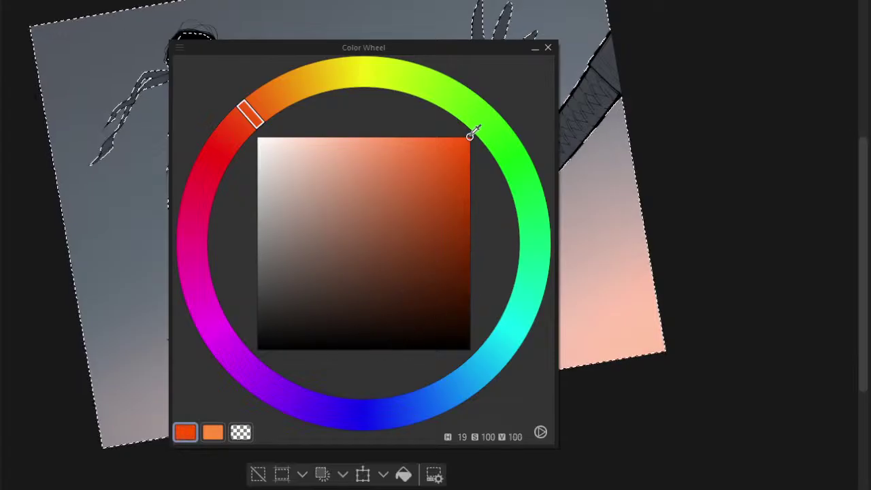
left_click_drag(351, 241, 345, 163)
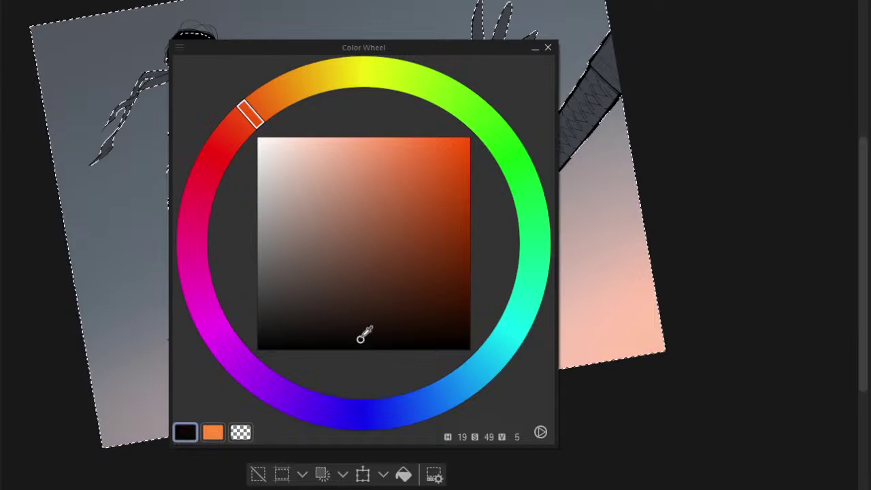
left_click_drag(361, 338, 376, 136)
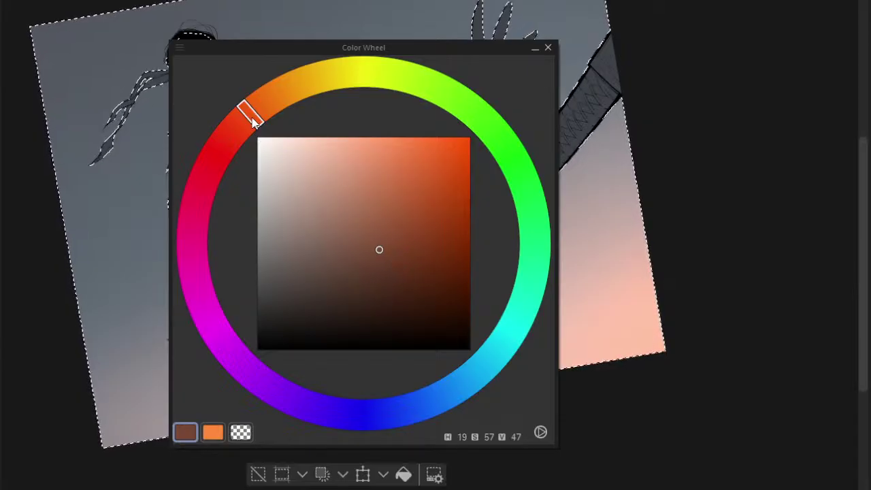
- Demonstrate hue at saturation 94 and value 100 by sweeping from orange through pink, purple, blue, cyan and green to yellow-orange hue 39
mouse_move(258, 117)
left_mouse_down()
mouse_move(293, 97)
mouse_move(261, 116)
mouse_move(309, 105)
mouse_move(274, 117)
mouse_move(272, 108)
left_mouse_up()
left_click_drag(431, 184, 456, 136)
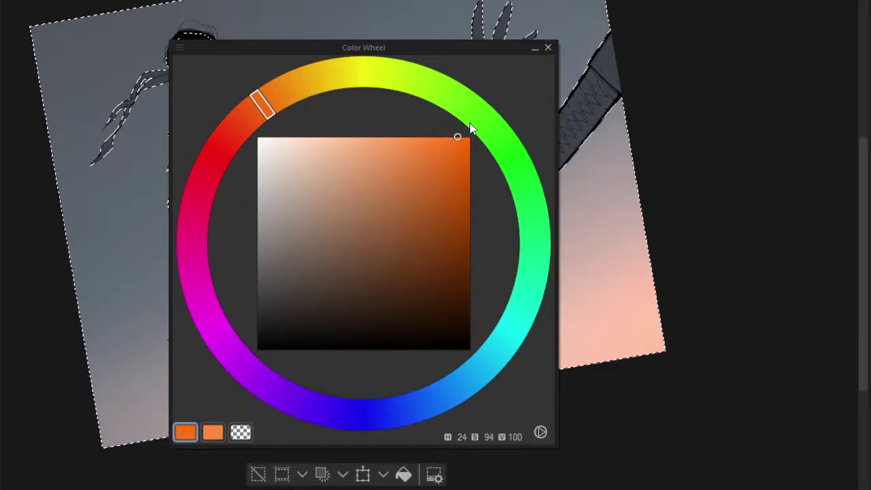
left_click_drag(258, 111, 207, 190)
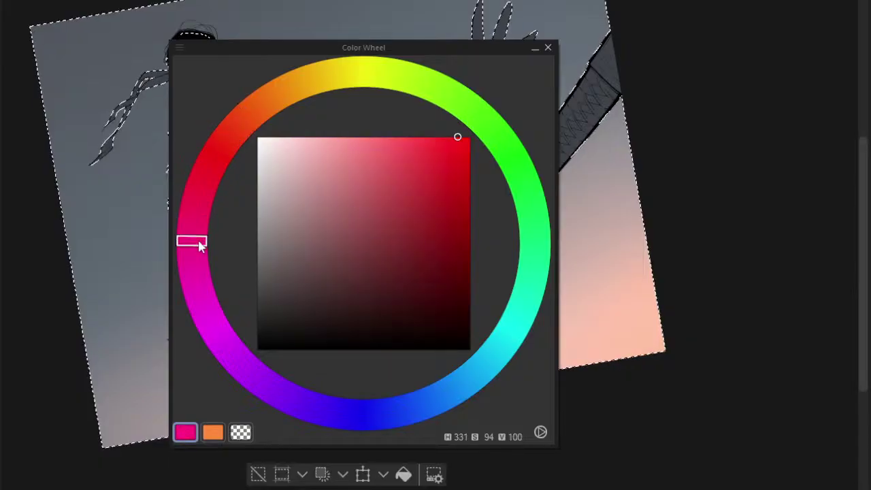
left_click_drag(199, 241, 199, 243)
left_click_drag(202, 286, 286, 334)
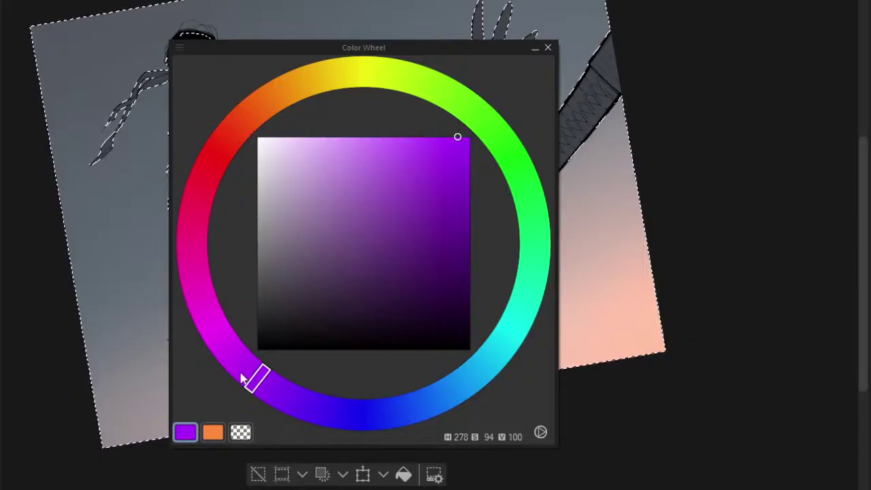
left_click_drag(303, 419, 351, 435)
left_click_drag(472, 380, 517, 326)
left_click_drag(524, 226, 302, 85)
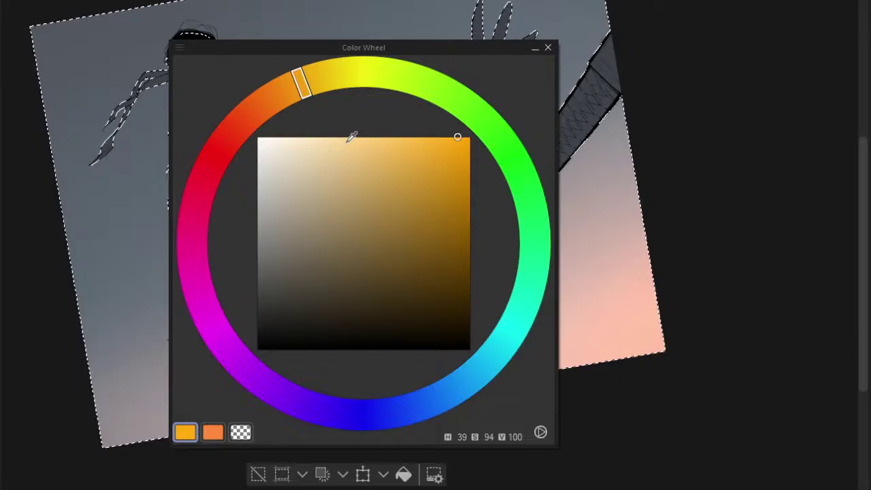
- Mute the yellow-orange to saturation 61 and value 62, and move the Color Wheel window off the artwork
mouse_move(363, 51)
left_mouse_down()
mouse_move(370, 64)
mouse_move(361, 53)
left_mouse_up()
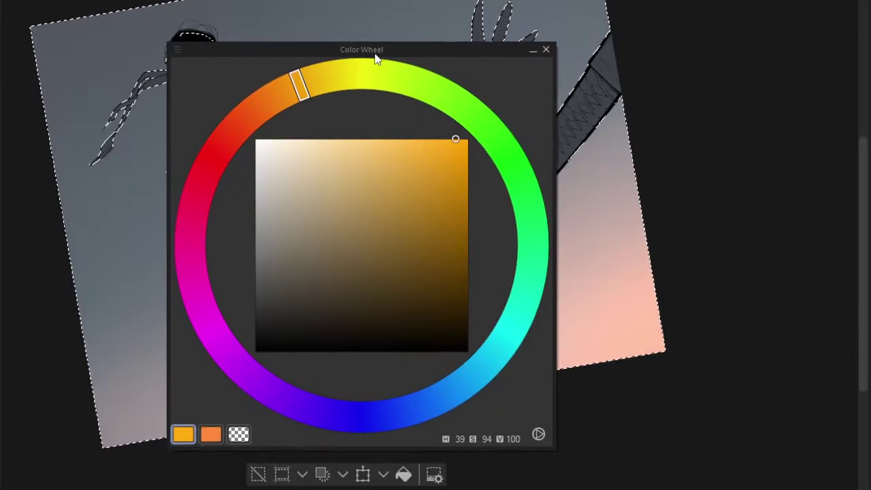
left_click_drag(453, 140, 385, 219)
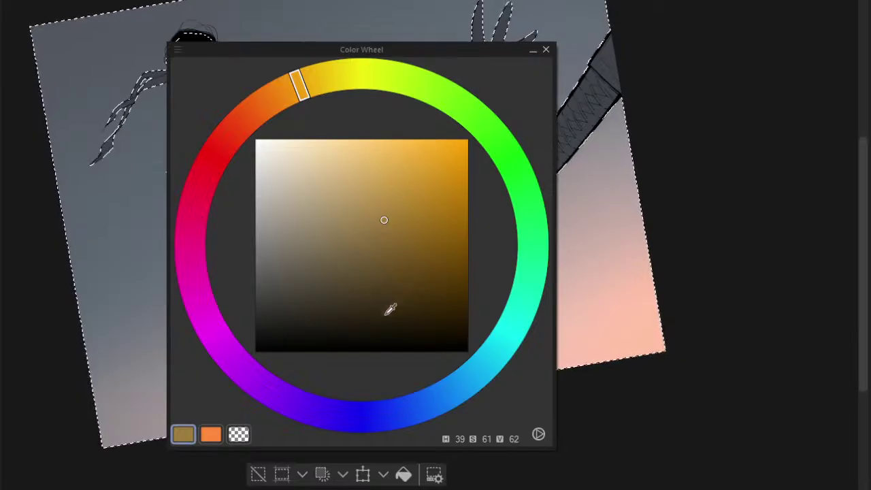
left_click_drag(420, 42, 345, 40)
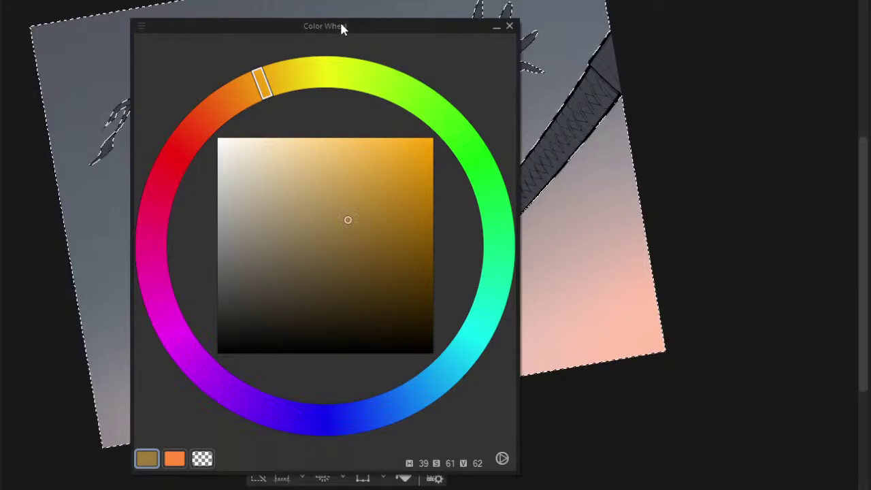
mouse_move(340, 27)
left_mouse_down()
mouse_move(334, 61)
mouse_move(258, 145)
mouse_move(30, 332)
mouse_move(0, 404)
mouse_move(0, 388)
left_mouse_up()
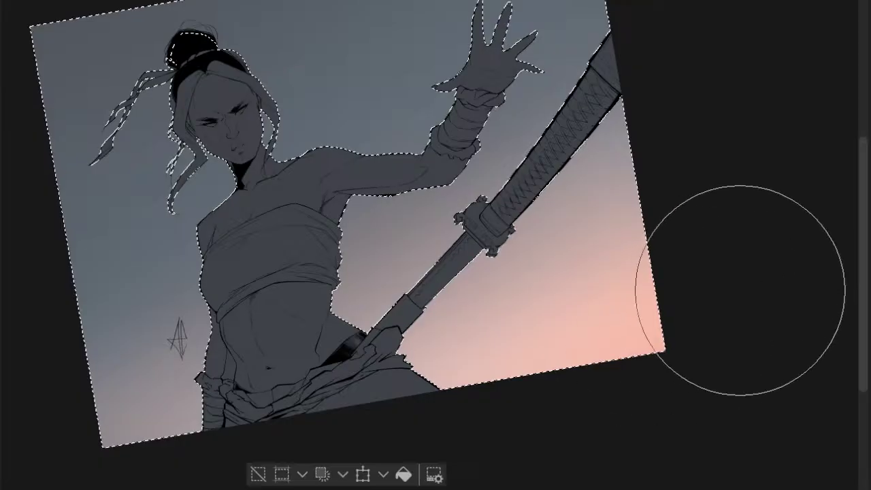
- Airbrush warmer peach and orange into the lower sky, fading to a soft yellow glow at the background's lower-right corner
mouse_move(353, 432)
left_mouse_down()
mouse_move(483, 400)
mouse_move(728, 287)
mouse_move(664, 341)
mouse_move(528, 396)
mouse_move(698, 275)
left_mouse_up()
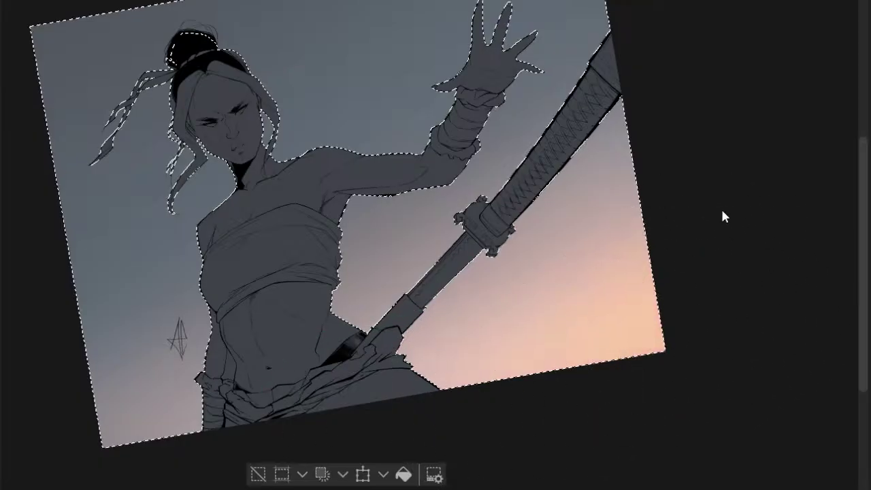
key("ctrl+z")
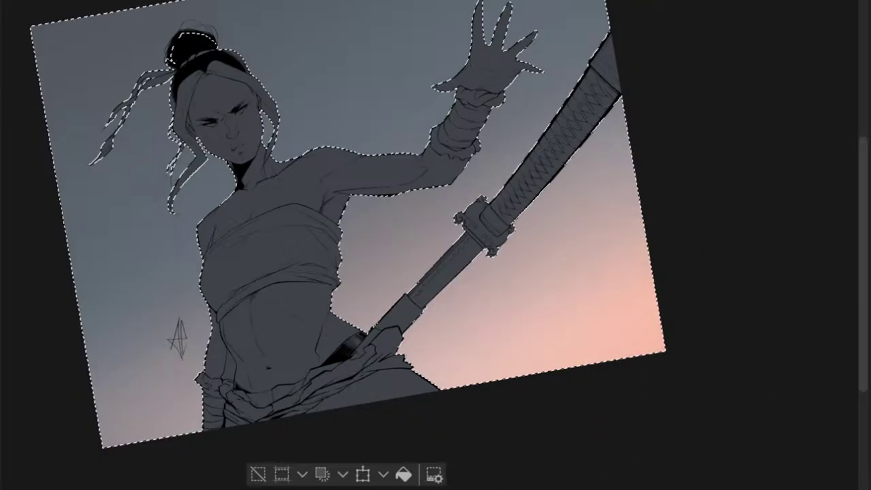
mouse_move(517, 381)
left_mouse_down()
mouse_move(574, 324)
mouse_move(482, 454)
mouse_move(546, 340)
left_mouse_up()
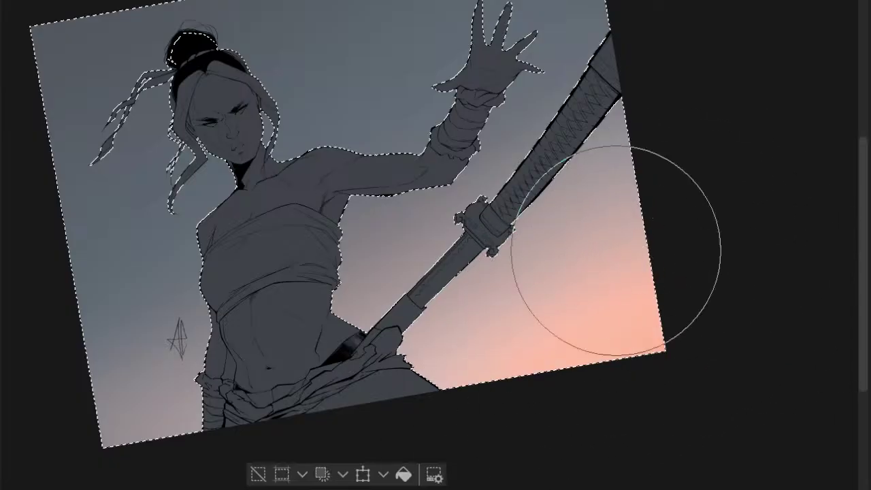
mouse_move(616, 250)
left_mouse_down()
mouse_move(354, 422)
mouse_move(431, 394)
mouse_move(53, 484)
mouse_move(214, 442)
mouse_move(568, 295)
mouse_move(689, 137)
mouse_move(521, 332)
left_mouse_up()
key("ctrl+z")
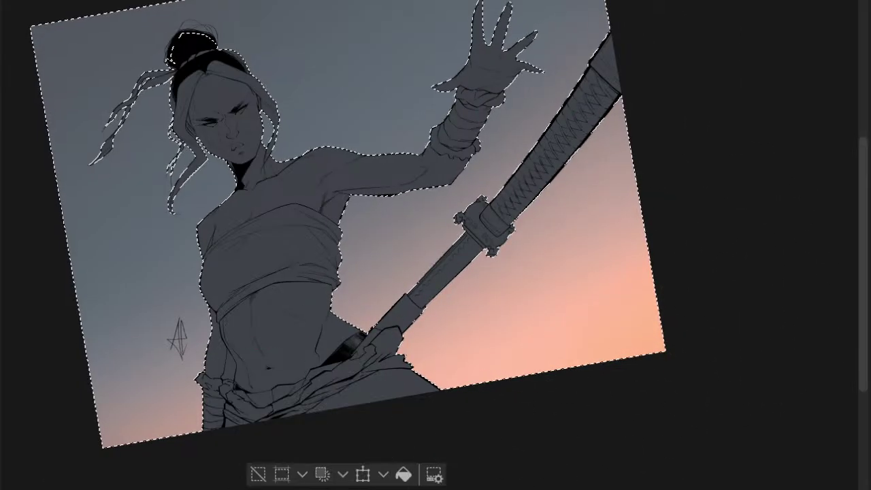
left_click_drag(603, 359, 736, 309)
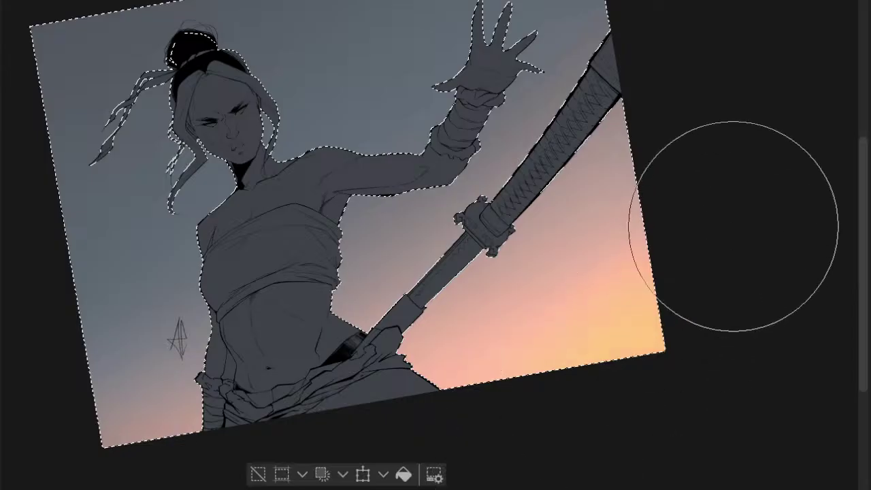
mouse_move(735, 218)
left_mouse_down()
mouse_move(477, 462)
mouse_move(629, 338)
mouse_move(655, 252)
mouse_move(471, 433)
mouse_move(635, 323)
mouse_move(607, 335)
left_mouse_up()
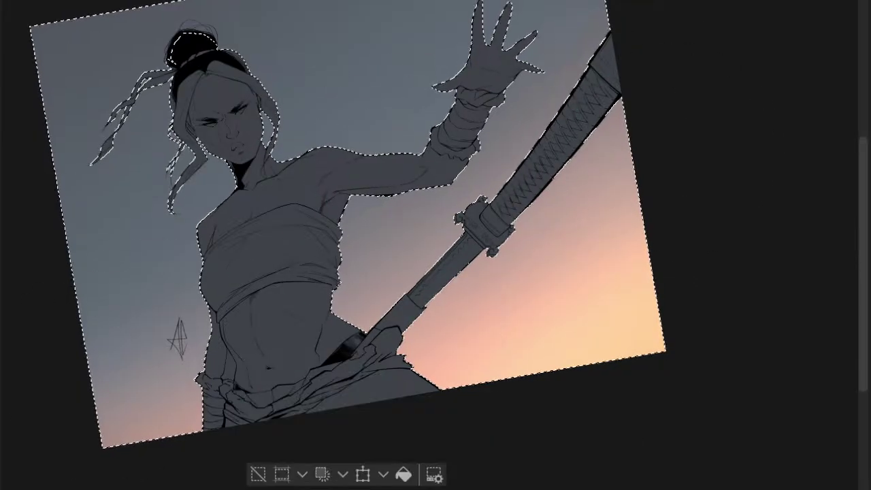
- Airbrush violet and pink transitions between the grey-blue and warm parts of the sky, from the lower-left corner to behind the sword handle
key("bracketleft")
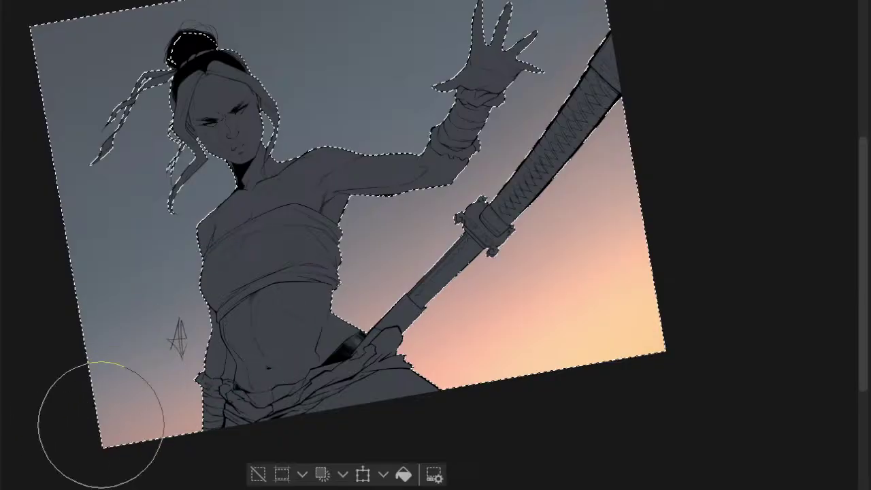
mouse_move(102, 424)
left_mouse_down()
mouse_move(332, 275)
mouse_move(664, 22)
mouse_move(609, 75)
mouse_move(284, 312)
mouse_move(21, 469)
mouse_move(203, 381)
mouse_move(584, 144)
mouse_move(575, 60)
mouse_move(517, 112)
mouse_move(577, 69)
mouse_move(581, 51)
mouse_move(410, 183)
mouse_move(17, 398)
mouse_move(107, 319)
mouse_move(250, 225)
mouse_move(479, 156)
mouse_move(587, 158)
mouse_move(406, 278)
mouse_move(495, 51)
mouse_move(471, 42)
mouse_move(153, 257)
mouse_move(322, 343)
mouse_move(656, 83)
mouse_move(414, 106)
mouse_move(318, 145)
left_mouse_up()
key("bracketright")
key("bracketright")
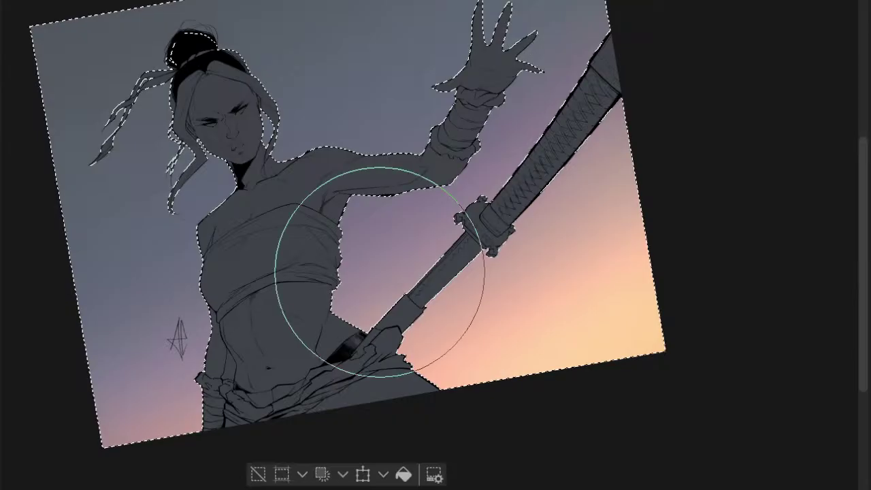
left_click_drag(372, 291, 673, 47)
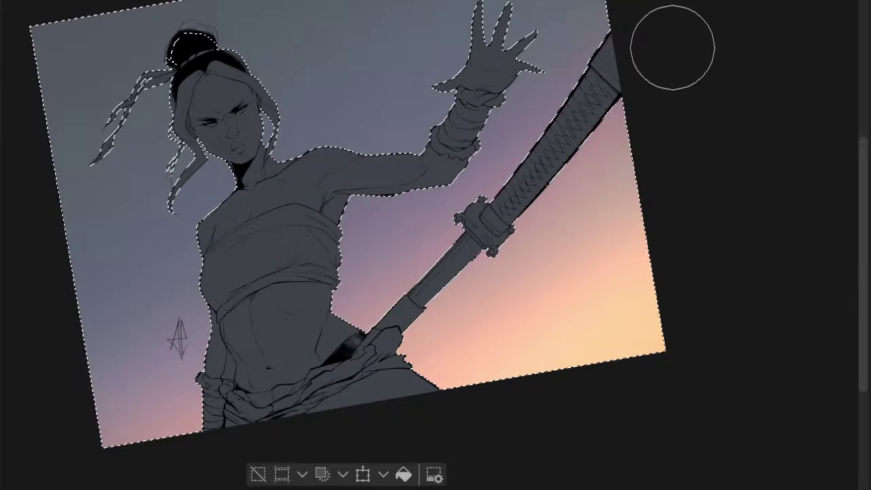
mouse_move(388, 317)
left_mouse_down()
mouse_move(400, 290)
mouse_move(568, 191)
mouse_move(609, 147)
mouse_move(630, 92)
left_mouse_up()
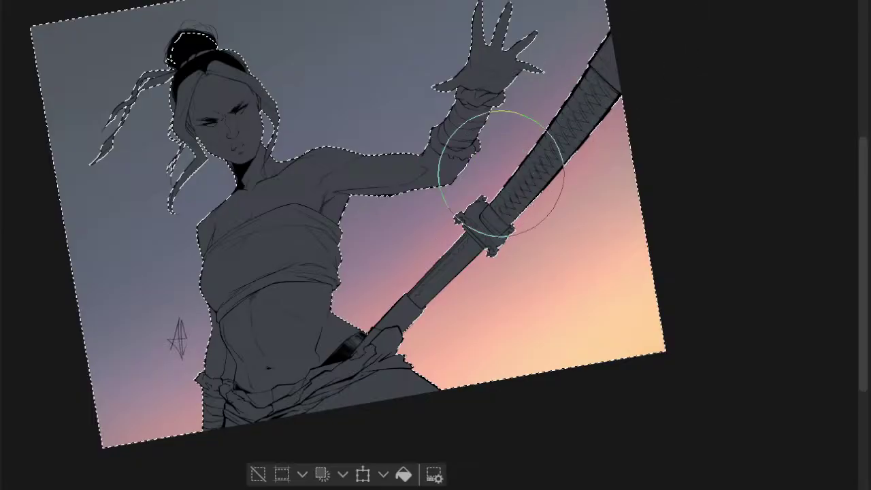
key("ctrl+plus")
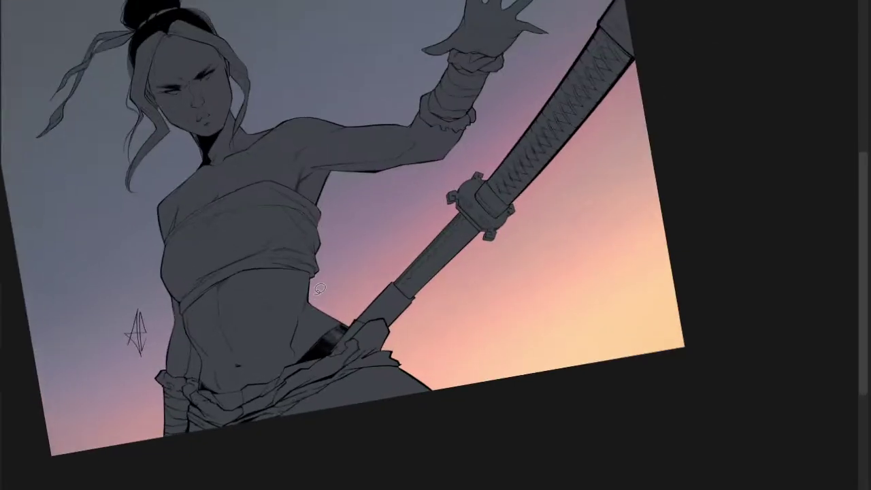
left_click_drag(246, 270, 286, 288)
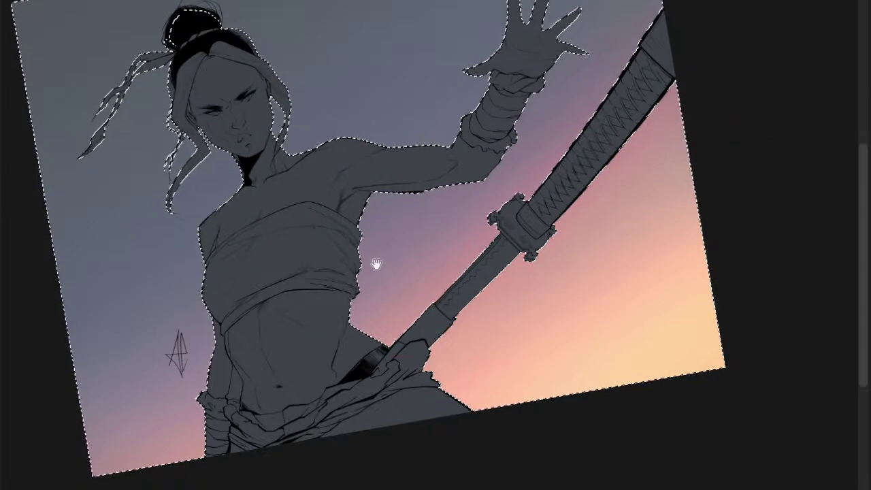
left_click_drag(375, 264, 380, 294)
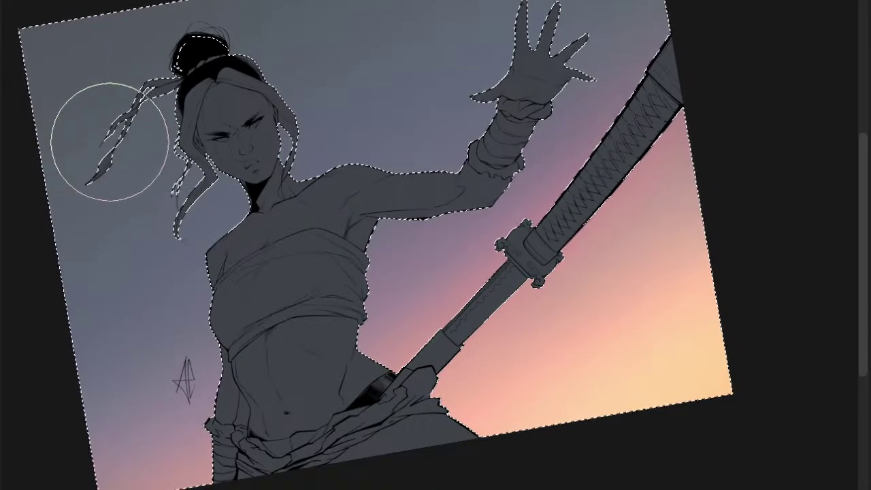
mouse_move(109, 142)
left_mouse_down()
mouse_move(117, 161)
mouse_move(142, 177)
mouse_move(117, 159)
mouse_move(246, 143)
mouse_move(272, 175)
left_mouse_up()
key("ctrl+z")
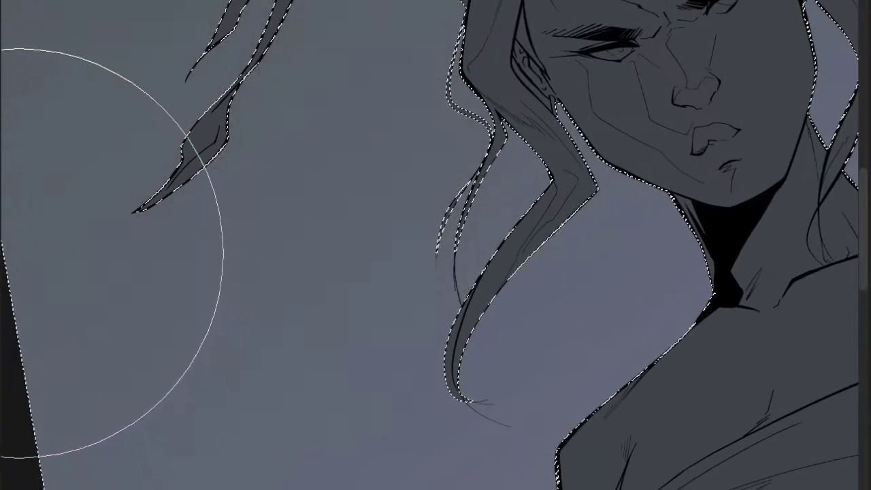
left_click_drag(166, 107, 184, 218)
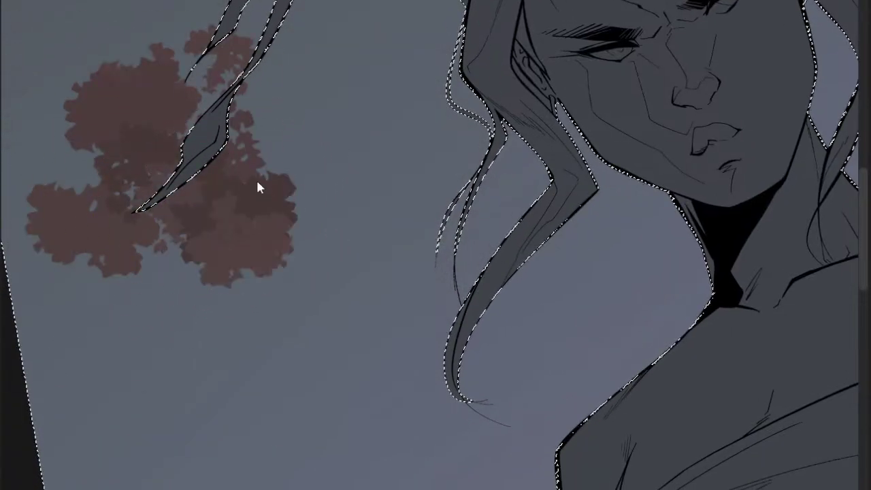
key("ctrl+z")
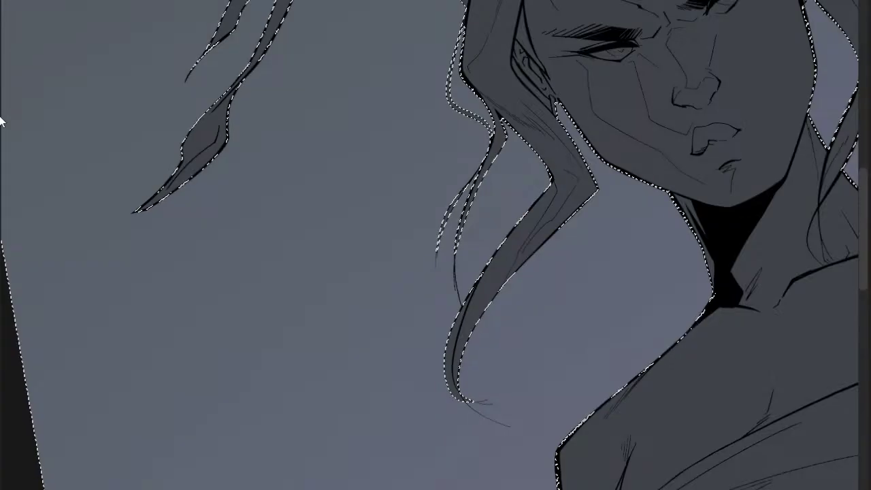
mouse_move(74, 115)
left_mouse_down()
mouse_move(126, 208)
mouse_move(149, 221)
left_mouse_up()
key("ctrl+z")
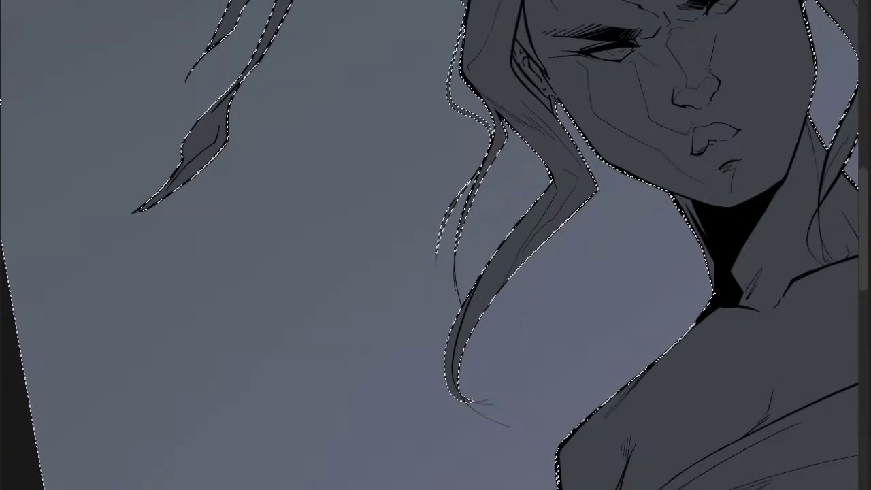
left_click_drag(84, 91, 126, 75)
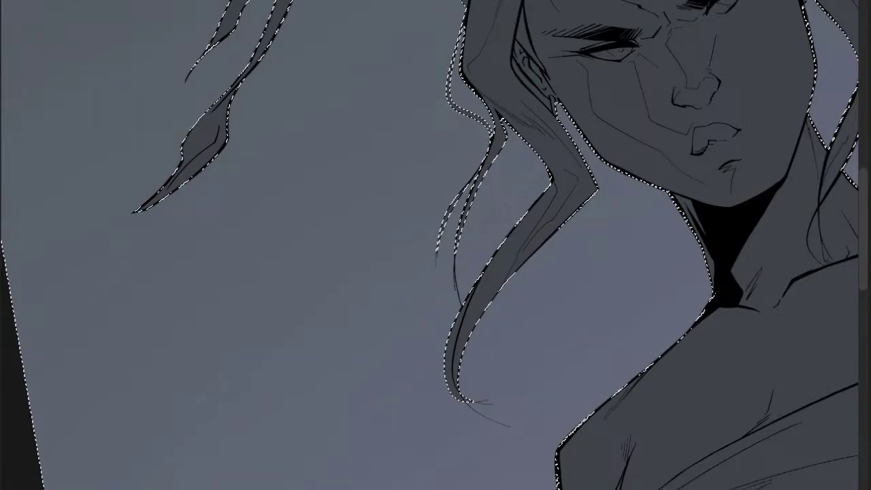
left_click(119, 60)
left_click_drag(177, 89, 164, 198)
key("ctrl+z")
left_click_drag(191, 152, 203, 130)
key("ctrl+z")
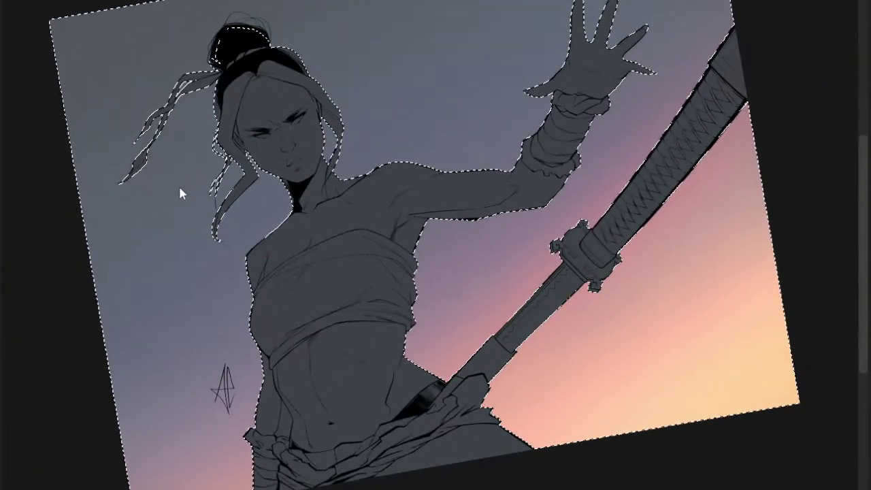
key("ctrl+z")
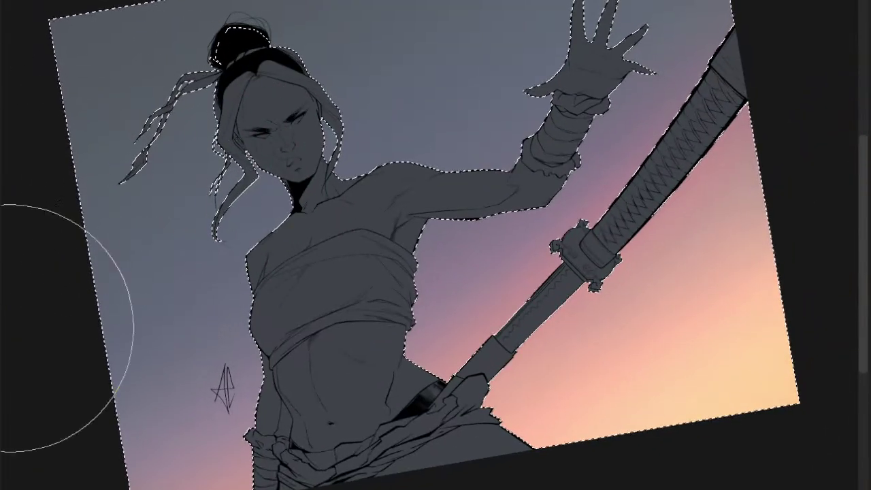
- Paint the first dark grey cloud shapes with a textured brush in the upper-left sky beside the character's hair
left_click(177, 98)
key("bracketleft")
key("bracketleft")
key("bracketleft")
key("bracketleft")
key("bracketleft")
key("bracketleft")
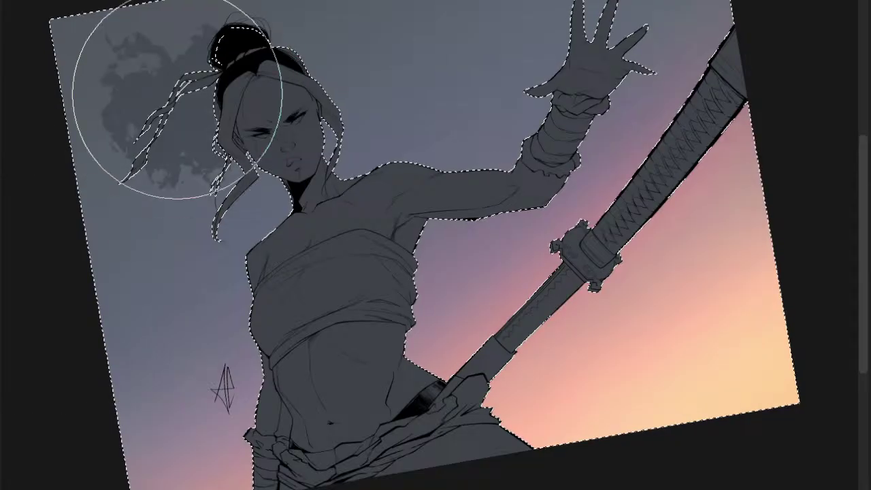
mouse_move(163, 88)
left_mouse_down()
mouse_move(69, 70)
mouse_move(106, 175)
mouse_move(136, 191)
mouse_move(103, 134)
mouse_move(156, 194)
mouse_move(215, 176)
mouse_move(230, 193)
mouse_move(193, 181)
mouse_move(166, 218)
mouse_move(162, 189)
mouse_move(105, 207)
mouse_move(143, 271)
mouse_move(124, 234)
mouse_move(220, 229)
left_mouse_up()
- Extend the dark textured clouds down the left side of the background and across the top of the sky, leaving lighter gaps
key("bracketright")
key("bracketright")
key("bracketright")
key("bracketright")
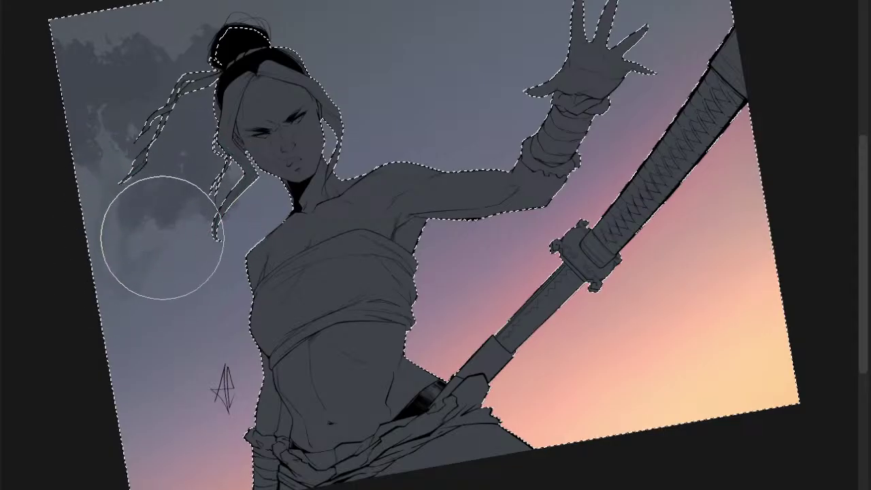
mouse_move(165, 238)
left_mouse_down()
mouse_move(139, 234)
mouse_move(105, 189)
mouse_move(115, 142)
left_mouse_up()
mouse_move(147, 33)
left_mouse_down()
mouse_move(220, 0)
mouse_move(282, 38)
mouse_move(100, 33)
mouse_move(341, 68)
mouse_move(348, 114)
mouse_move(360, 50)
mouse_move(324, 15)
mouse_move(331, 51)
mouse_move(362, 94)
mouse_move(413, 67)
mouse_move(411, 164)
mouse_move(461, 0)
mouse_move(514, 11)
mouse_move(531, 72)
mouse_move(543, 77)
mouse_move(554, 9)
mouse_move(278, 184)
mouse_move(309, 176)
mouse_move(391, 99)
mouse_move(376, 111)
mouse_move(356, 184)
mouse_move(294, 204)
mouse_move(257, 249)
mouse_move(212, 273)
mouse_move(250, 277)
mouse_move(263, 264)
mouse_move(222, 290)
mouse_move(187, 242)
mouse_move(178, 249)
mouse_move(208, 279)
mouse_move(160, 251)
mouse_move(215, 308)
mouse_move(133, 319)
mouse_move(93, 347)
mouse_move(109, 329)
mouse_move(128, 327)
mouse_move(116, 302)
mouse_move(142, 330)
mouse_move(113, 288)
mouse_move(145, 317)
mouse_move(171, 316)
mouse_move(141, 291)
mouse_move(93, 281)
mouse_move(84, 269)
mouse_move(215, 194)
mouse_move(129, 289)
mouse_move(143, 316)
mouse_move(167, 321)
mouse_move(95, 344)
mouse_move(196, 346)
mouse_move(141, 362)
mouse_move(235, 365)
mouse_move(250, 334)
mouse_move(181, 343)
mouse_move(213, 338)
mouse_move(229, 318)
mouse_move(211, 317)
mouse_move(162, 279)
mouse_move(201, 278)
mouse_move(187, 274)
mouse_move(188, 257)
mouse_move(104, 138)
mouse_move(107, 12)
mouse_move(109, 52)
mouse_move(154, 92)
left_mouse_up()
key("[")
key("[")
key("[")
key("[")
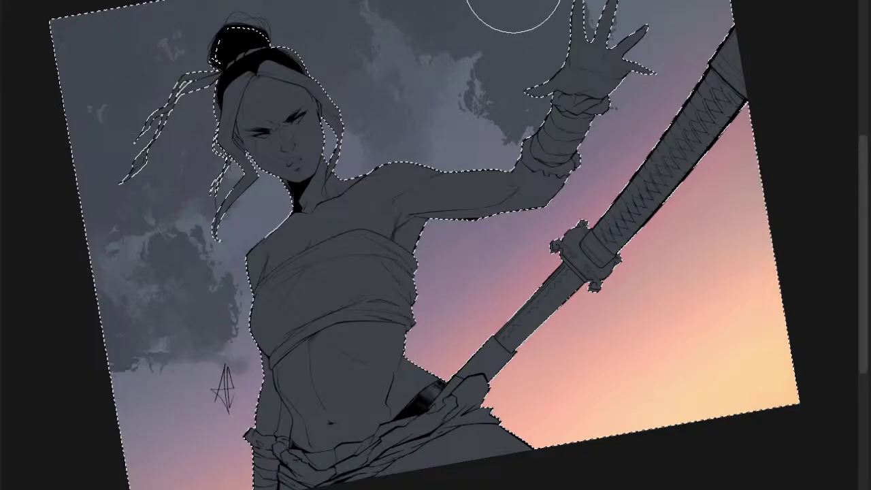
- Paint broken dark clouds around the raised hand in the upper-right sky and smaller patches near the signature at the lower left
mouse_move(543, 101)
left_mouse_down()
mouse_move(512, 114)
mouse_move(589, 44)
mouse_move(637, 28)
mouse_move(678, 47)
mouse_move(677, 127)
mouse_move(661, 102)
left_mouse_up()
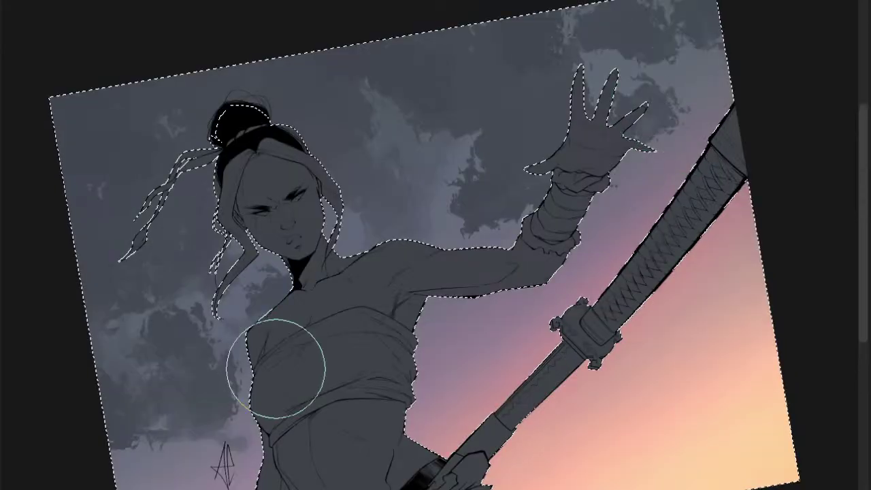
left_click_drag(252, 441, 255, 436)
mouse_move(164, 487)
left_mouse_down()
mouse_move(183, 489)
mouse_move(130, 476)
left_mouse_up()
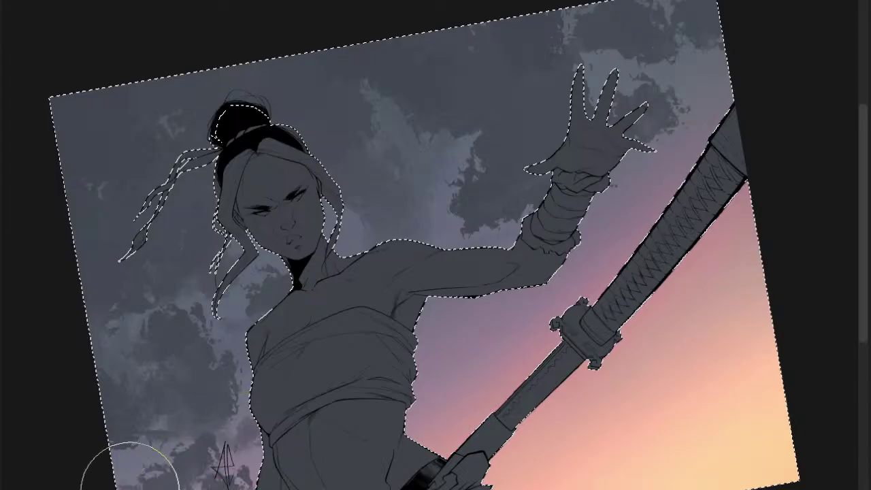
- Add small purple-grey cloud patches beside the waist, below the raised arm and along the sword handle
left_click(426, 402)
left_click(483, 307)
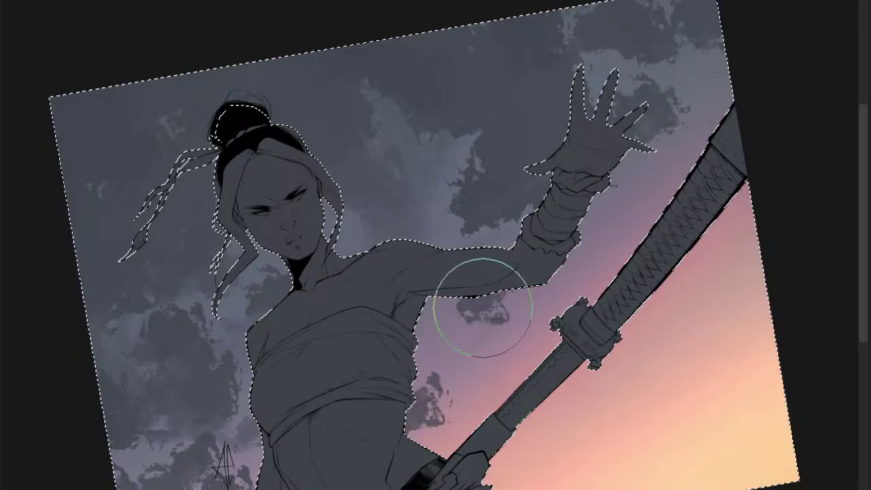
mouse_move(483, 308)
left_mouse_down()
mouse_move(589, 236)
mouse_move(690, 143)
mouse_move(723, 133)
mouse_move(705, 102)
mouse_move(722, 115)
mouse_move(728, 94)
left_mouse_up()
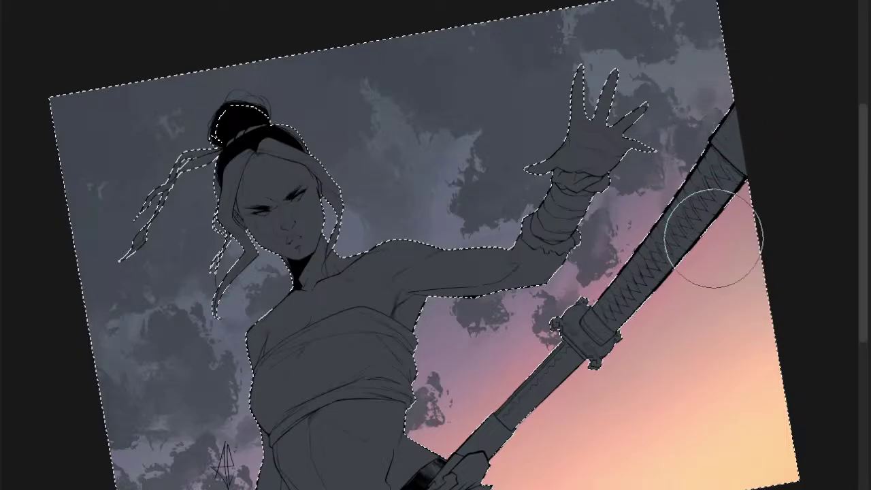
- Blend the cloud patches below the raised arm and between the forearm and sword handle into soft diagonal streaks
scroll(494, 247, "down", 2)
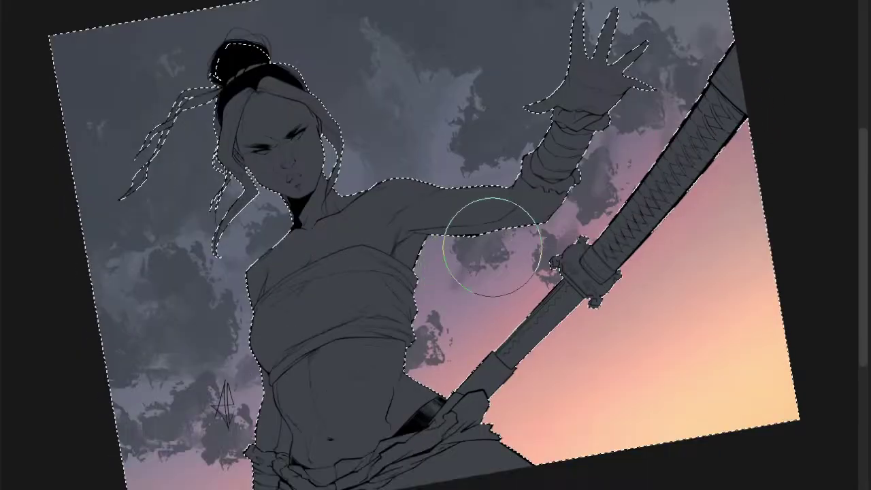
mouse_move(514, 251)
left_mouse_down()
mouse_move(480, 302)
mouse_move(463, 284)
mouse_move(483, 258)
mouse_move(450, 283)
mouse_move(455, 247)
left_mouse_up()
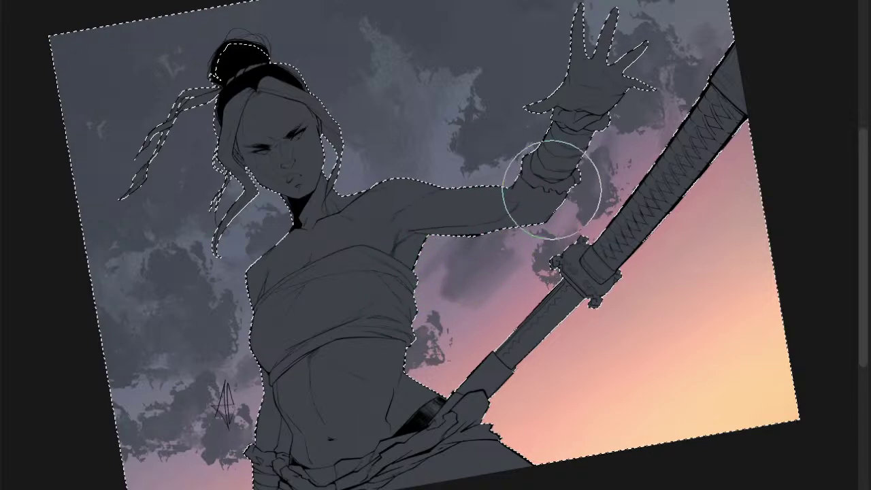
mouse_move(551, 181)
left_mouse_down()
mouse_move(524, 195)
mouse_move(523, 233)
left_mouse_up()
mouse_move(534, 266)
left_mouse_down()
mouse_move(509, 307)
mouse_move(547, 277)
mouse_move(537, 296)
left_mouse_up()
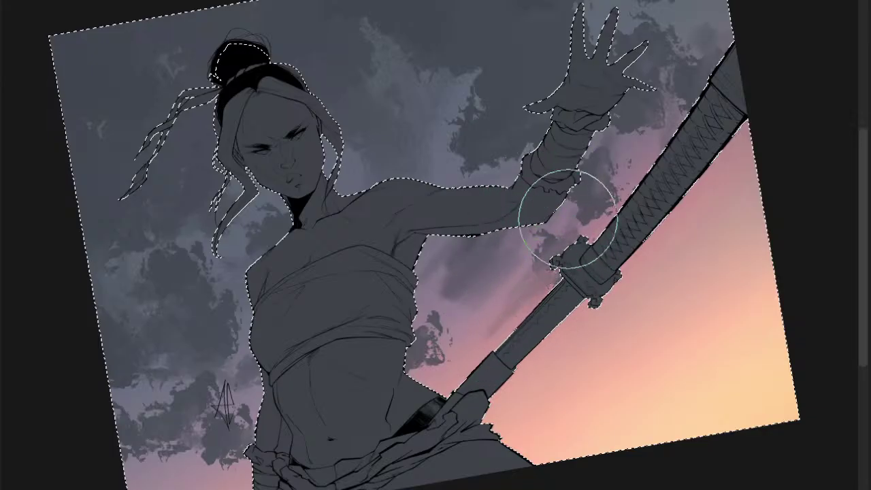
mouse_move(568, 219)
left_mouse_down()
mouse_move(538, 233)
mouse_move(559, 245)
left_mouse_up()
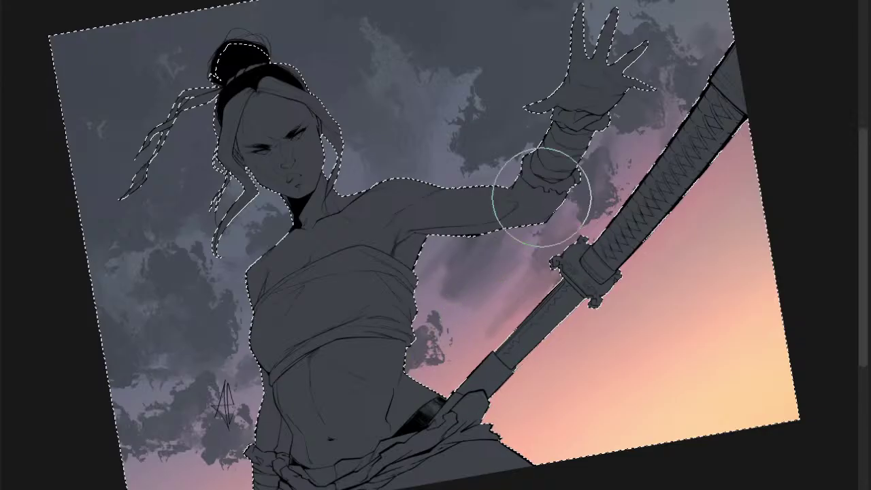
mouse_move(542, 198)
left_mouse_down()
mouse_move(472, 175)
mouse_move(494, 140)
mouse_move(467, 168)
mouse_move(448, 165)
mouse_move(475, 110)
mouse_move(479, 64)
mouse_move(456, 102)
mouse_move(454, 81)
mouse_move(489, 124)
mouse_move(547, 116)
mouse_move(547, 140)
mouse_move(560, 64)
mouse_move(588, 19)
mouse_move(579, 68)
mouse_move(602, 92)
mouse_move(575, 252)
mouse_move(620, 180)
mouse_move(591, 181)
mouse_move(610, 116)
mouse_move(602, 124)
mouse_move(641, 167)
mouse_move(662, 148)
left_mouse_up()
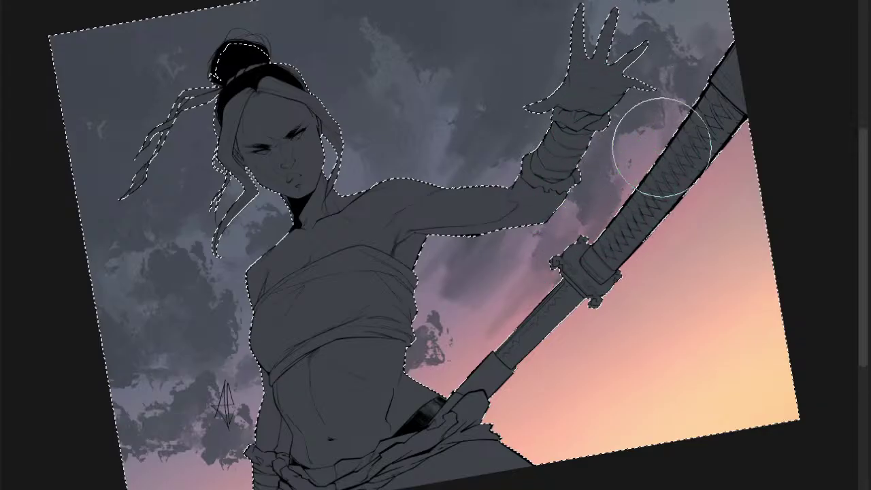
- Soften the cloud edges around the raised hand, across the sky between head and hand, and beside the waist
mouse_move(688, 102)
left_mouse_down()
mouse_move(647, 94)
mouse_move(678, 87)
mouse_move(656, 120)
mouse_move(678, 98)
mouse_move(670, 120)
mouse_move(697, 89)
mouse_move(715, 26)
mouse_move(668, 65)
mouse_move(662, 53)
mouse_move(697, 18)
left_mouse_up()
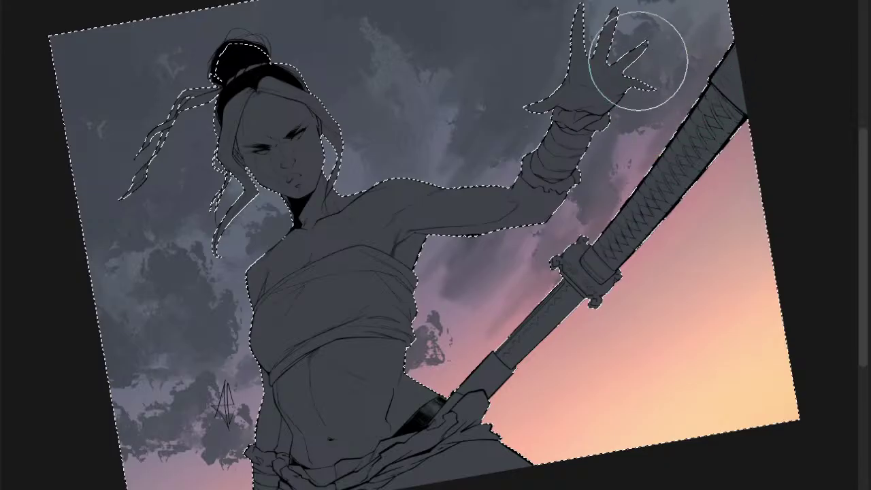
left_click_drag(638, 61, 648, 36)
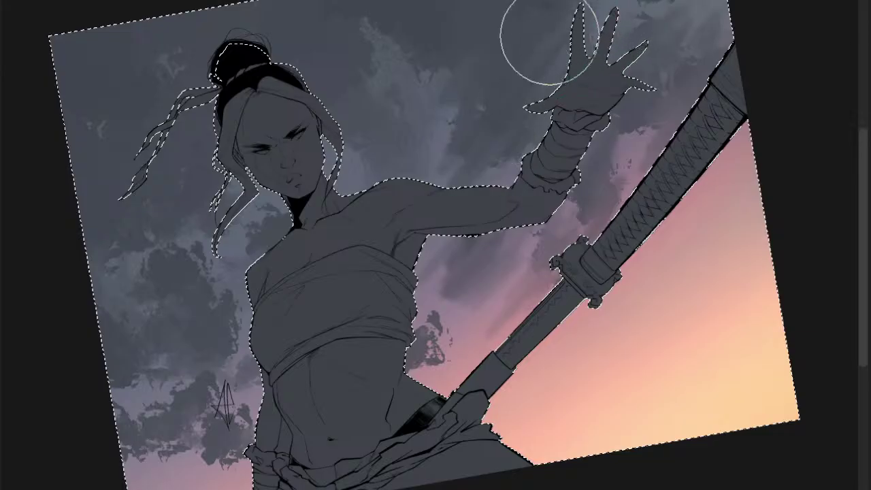
left_click_drag(549, 38, 490, 84)
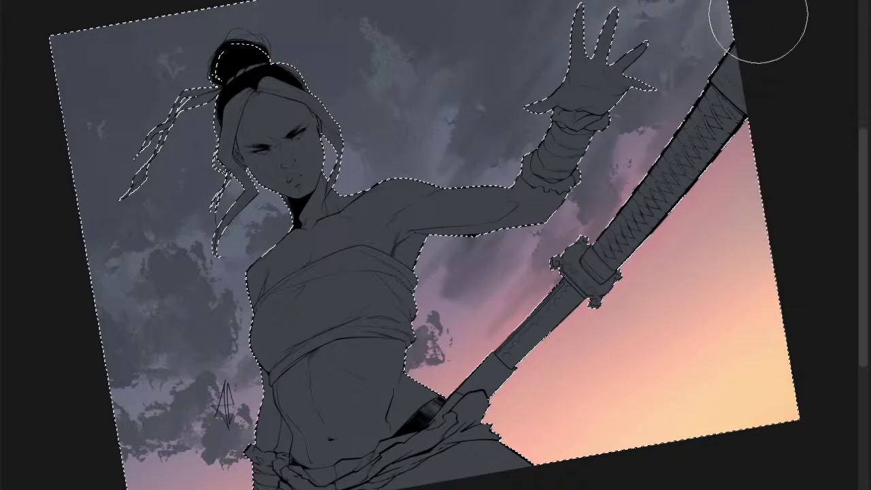
mouse_move(565, 292)
left_mouse_down()
mouse_move(565, 268)
mouse_move(496, 288)
left_mouse_up()
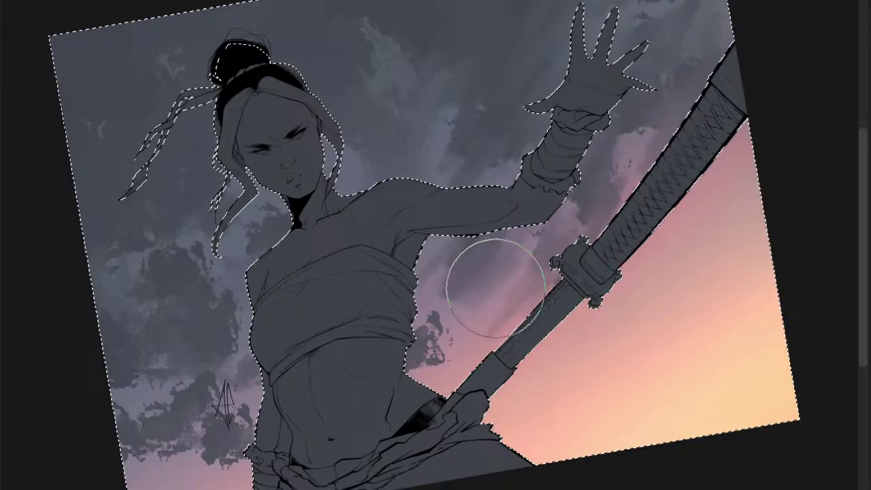
mouse_move(361, 356)
left_mouse_down()
mouse_move(402, 371)
mouse_move(458, 344)
mouse_move(430, 361)
mouse_move(434, 324)
mouse_move(424, 365)
mouse_move(403, 374)
mouse_move(400, 398)
left_mouse_up()
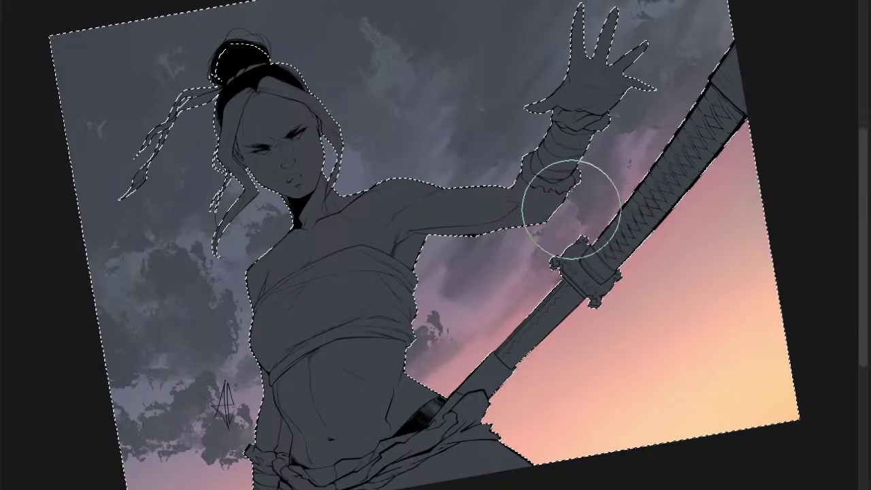
- Refine the clouds between the forearm and sword handle and beside the torso with thin diagonal streaks from a smaller brush
key("[")
key("[")
key("[")
key("[")
key("[")
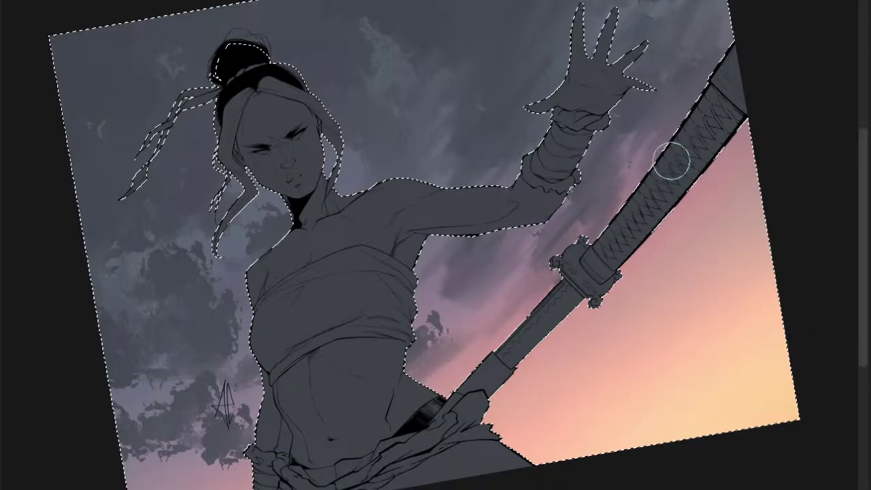
mouse_move(422, 299)
left_mouse_down()
mouse_move(408, 311)
mouse_move(425, 288)
left_mouse_up()
- Blend the remaining cloud patch beside the waist with a larger brush and extend faint diagonal streaks below the sword into the orange sky
key("bracketright")
key("bracketright")
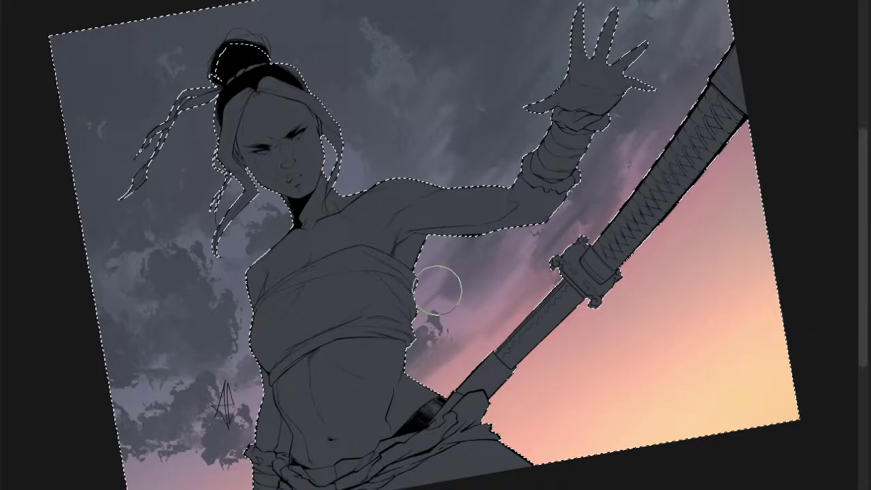
key("bracketright")
key("bracketright")
left_click_drag(435, 327, 403, 371)
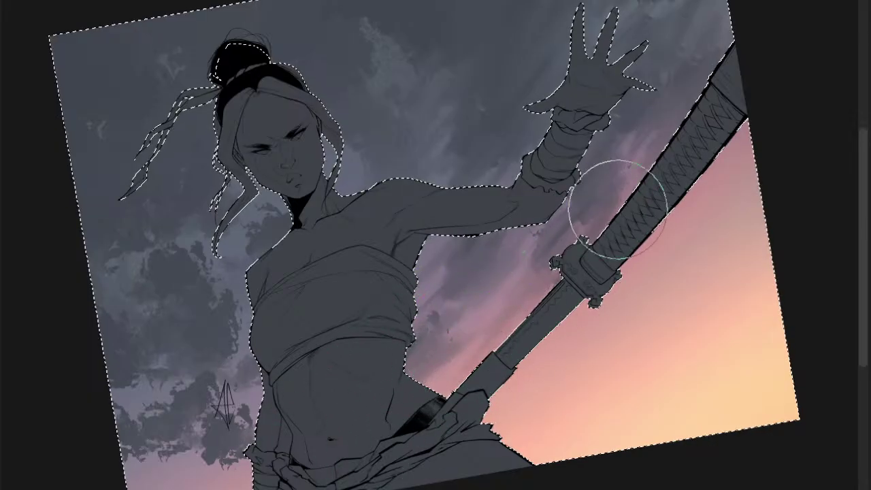
left_click_drag(618, 209, 620, 218)
left_click_drag(618, 264, 568, 334)
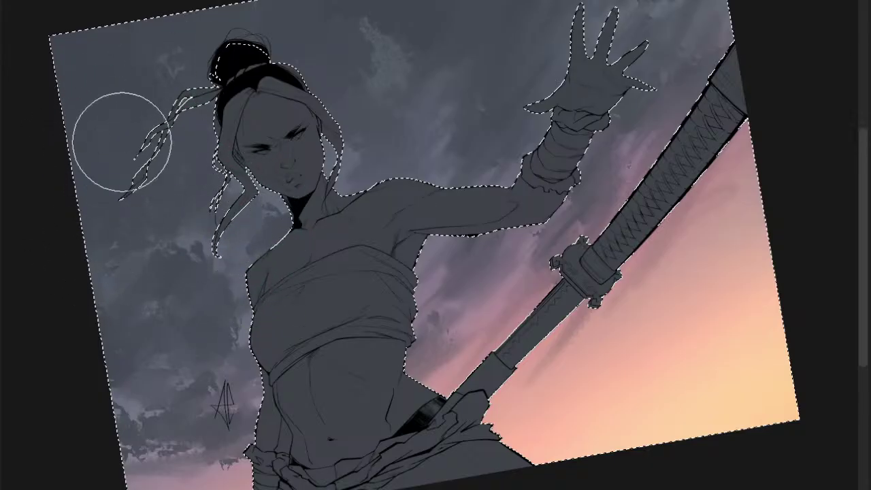
- Paint darker blended clouds in the upper-left sky, beside the hair and along the top, and undo the last stroke below the arm
mouse_move(92, 57)
left_mouse_down()
mouse_move(57, 45)
mouse_move(60, 78)
mouse_move(156, 49)
mouse_move(130, 6)
left_mouse_up()
mouse_move(115, 77)
left_mouse_down()
mouse_move(104, 133)
mouse_move(132, 115)
mouse_move(137, 81)
mouse_move(174, 69)
left_mouse_up()
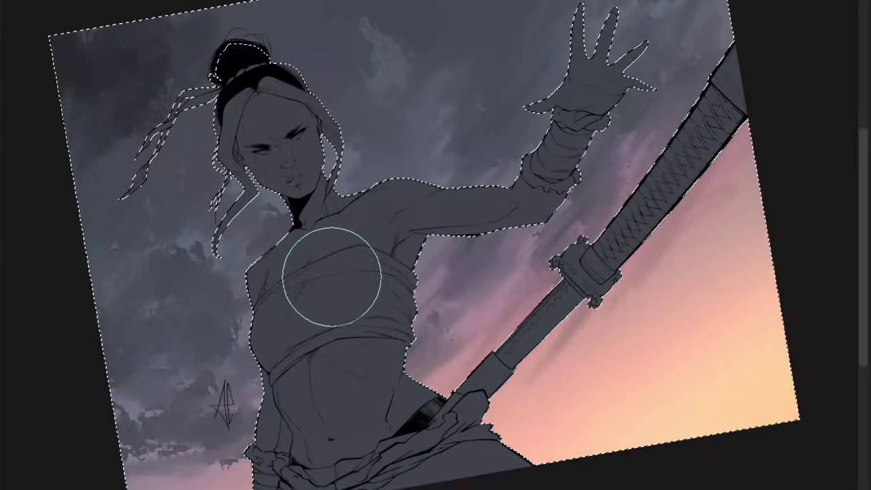
left_click_drag(232, 140, 208, 171)
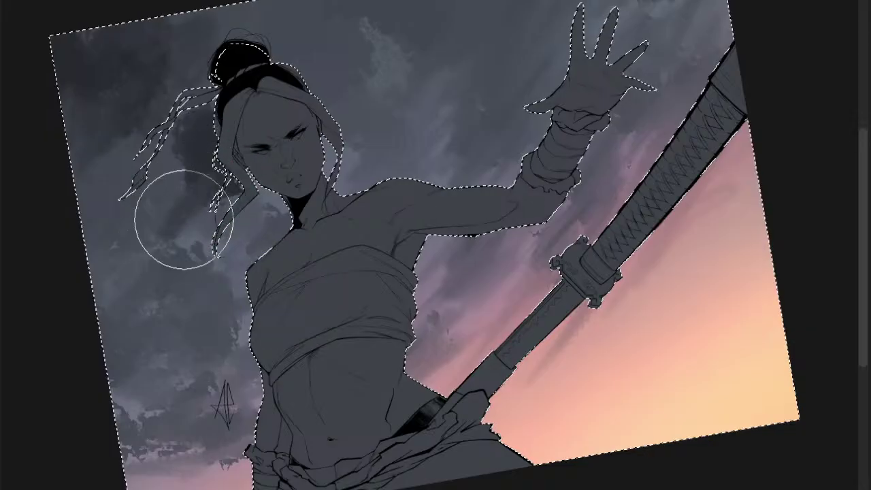
left_click_drag(184, 219, 138, 227)
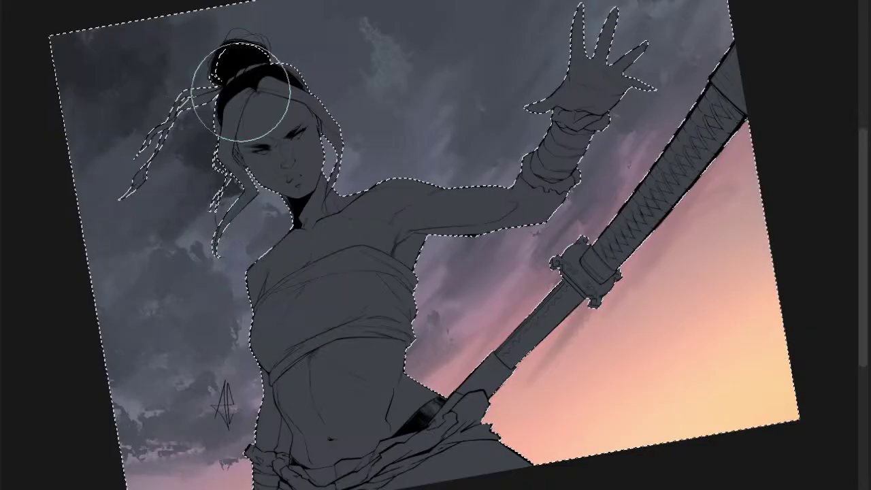
mouse_move(370, 2)
left_mouse_down()
mouse_move(356, 1)
mouse_move(412, 1)
left_mouse_up()
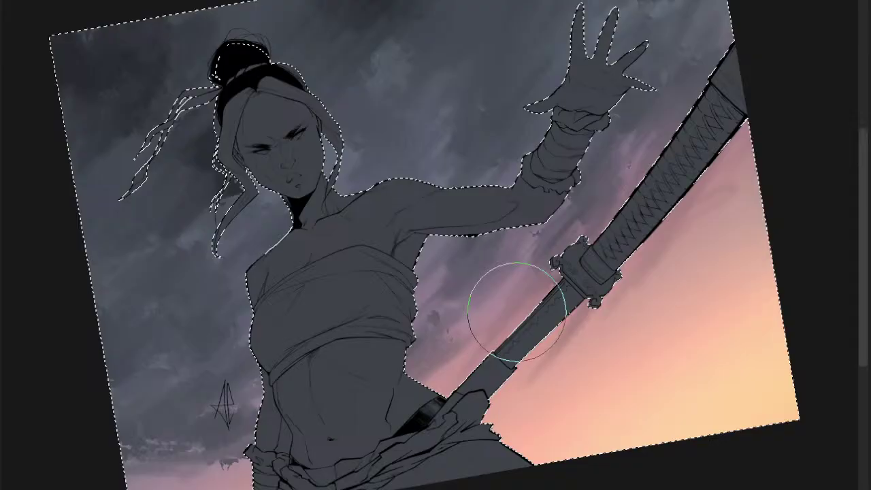
key("ctrl+z")
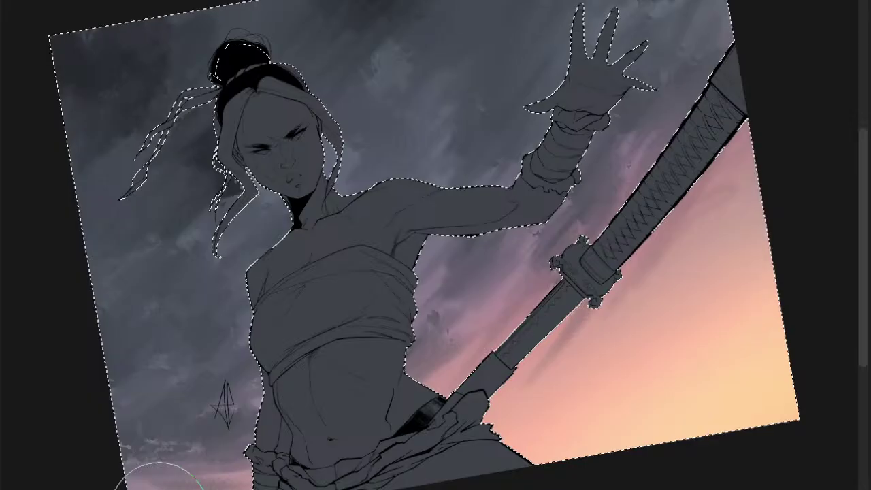
- Open and enlarge the colour wheel, and pick the brightest, fully saturated blue to demonstrate saturation and value
key("Tab")
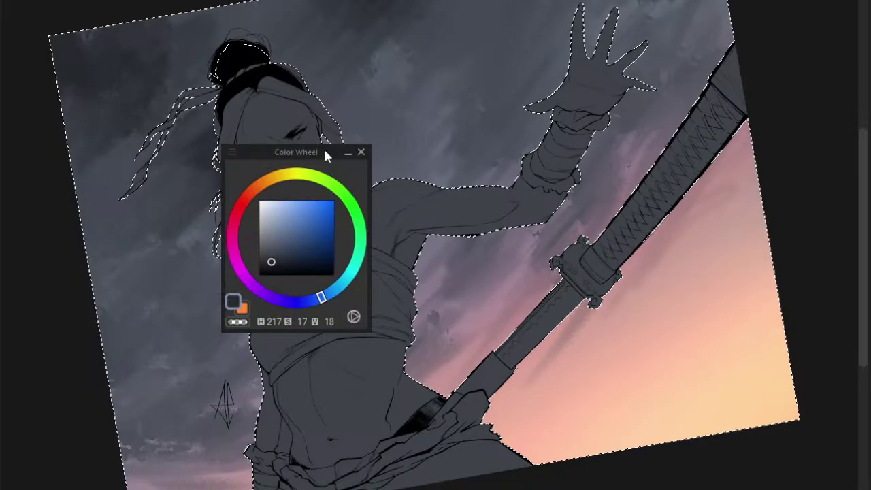
left_click_drag(371, 202, 645, 202)
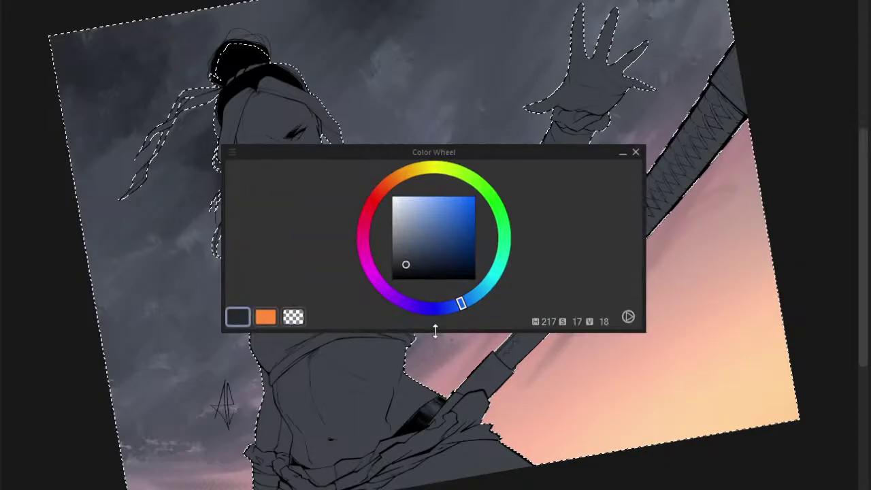
left_click_drag(435, 330, 435, 489)
left_click(521, 234)
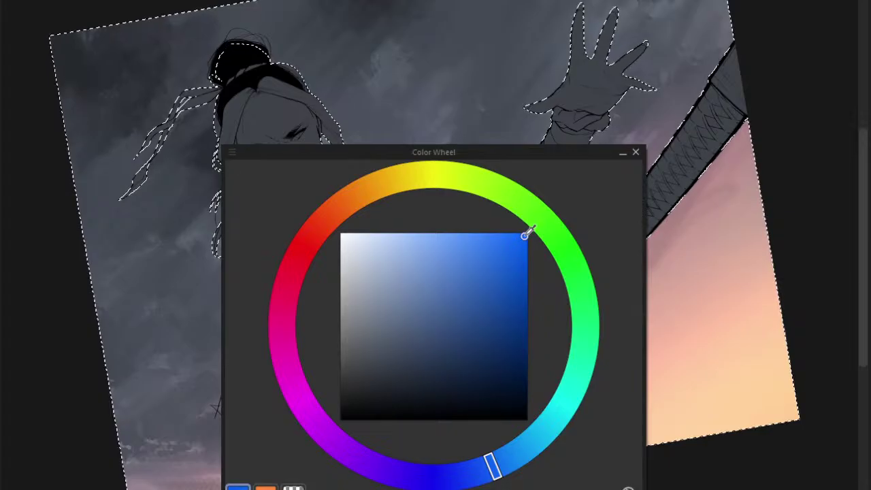
left_click_drag(523, 237, 527, 234)
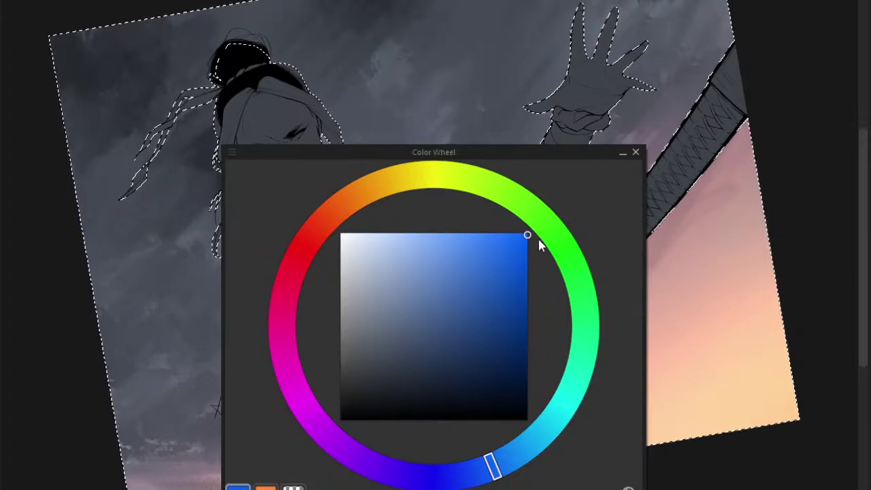
left_click(510, 256)
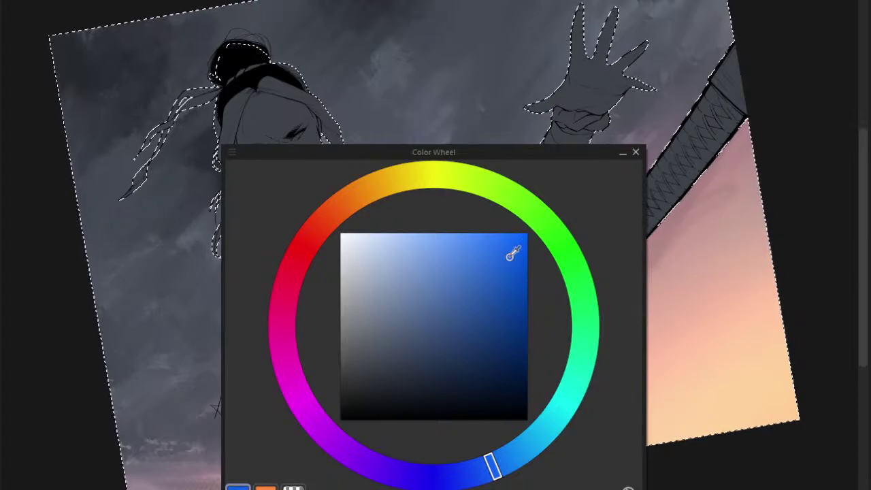
left_click_drag(508, 256, 536, 232)
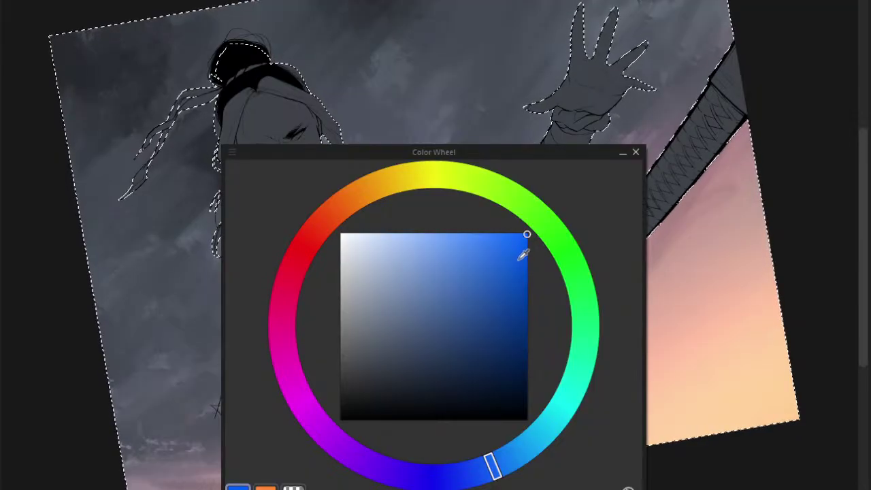
mouse_move(507, 256)
left_mouse_down()
mouse_move(510, 241)
mouse_move(528, 234)
left_mouse_up()
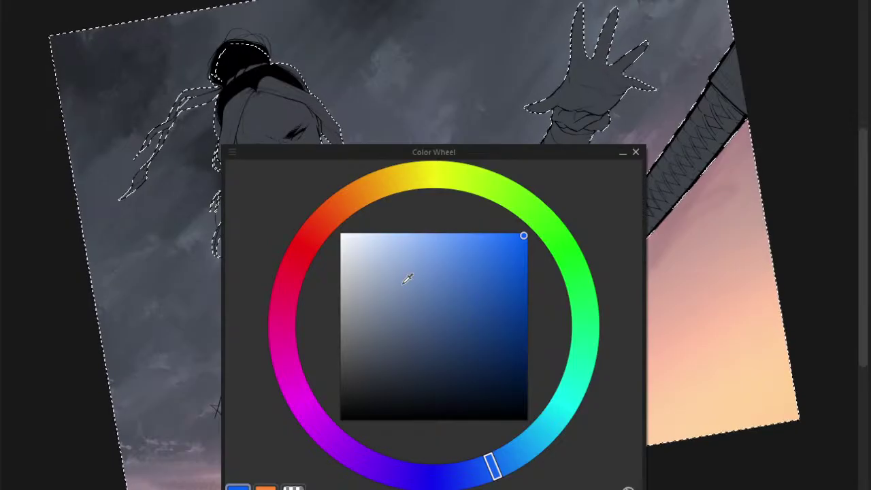
- Sample muted, darker and lighter tones of the same blue hue to compare their saturation and value
left_click(470, 304)
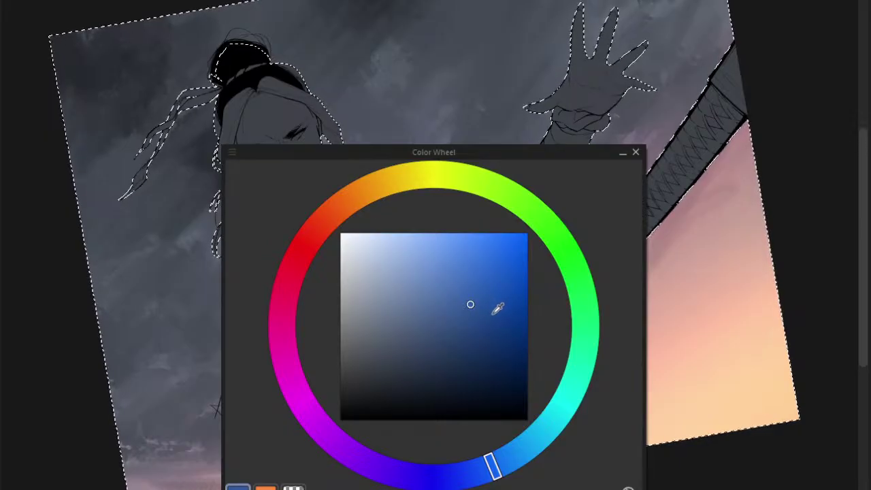
mouse_move(471, 303)
left_mouse_down()
mouse_move(420, 317)
mouse_move(427, 355)
mouse_move(427, 347)
left_mouse_up()
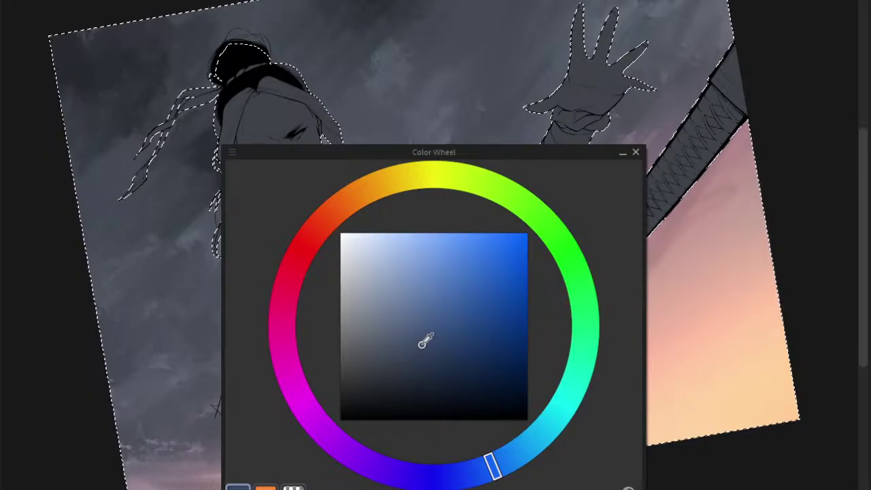
mouse_move(424, 345)
left_mouse_down()
mouse_move(421, 272)
mouse_move(420, 340)
mouse_move(390, 302)
mouse_move(427, 283)
mouse_move(444, 312)
mouse_move(440, 337)
mouse_move(403, 318)
mouse_move(386, 287)
mouse_move(427, 249)
mouse_move(502, 311)
mouse_move(484, 311)
mouse_move(499, 277)
mouse_move(545, 305)
mouse_move(405, 328)
mouse_move(449, 281)
mouse_move(424, 268)
mouse_move(379, 321)
mouse_move(426, 262)
mouse_move(404, 335)
mouse_move(413, 300)
mouse_move(410, 307)
left_mouse_up()
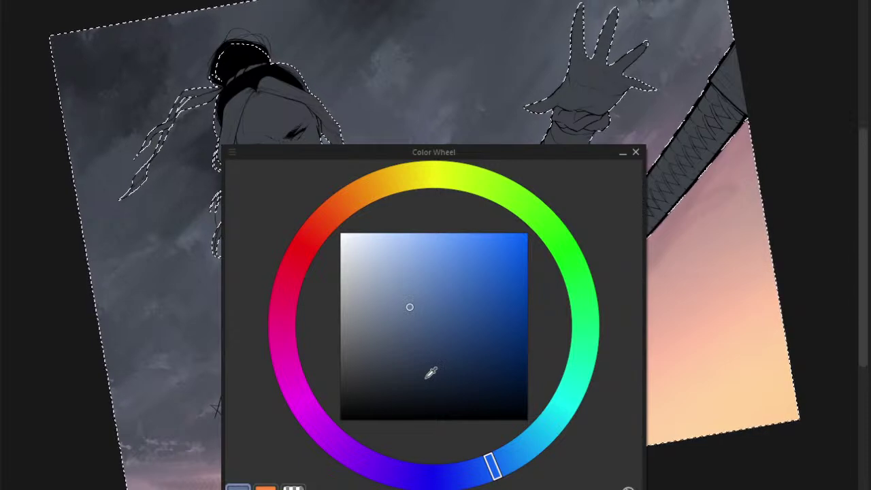
mouse_move(412, 308)
left_mouse_down()
mouse_move(417, 345)
mouse_move(376, 307)
mouse_move(432, 309)
mouse_move(420, 313)
mouse_move(428, 337)
mouse_move(477, 319)
mouse_move(483, 343)
mouse_move(497, 342)
mouse_move(500, 330)
mouse_move(492, 327)
mouse_move(523, 296)
mouse_move(526, 243)
mouse_move(529, 355)
mouse_move(528, 292)
mouse_move(509, 318)
mouse_move(486, 307)
mouse_move(487, 323)
mouse_move(497, 295)
mouse_move(475, 292)
mouse_move(464, 296)
mouse_move(464, 363)
mouse_move(440, 249)
mouse_move(463, 367)
mouse_move(469, 270)
mouse_move(478, 317)
mouse_move(522, 242)
mouse_move(528, 360)
mouse_move(509, 284)
mouse_move(529, 230)
mouse_move(509, 300)
mouse_move(509, 327)
mouse_move(529, 326)
mouse_move(529, 307)
mouse_move(503, 329)
left_mouse_up()
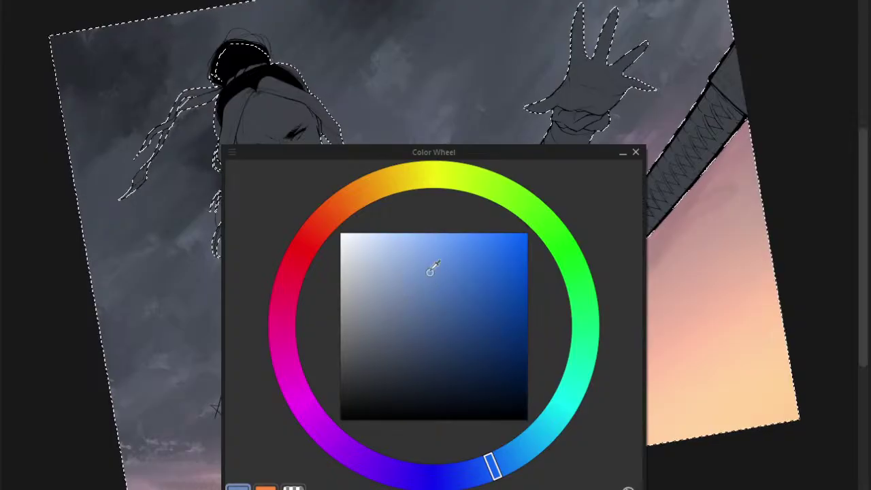
left_click(427, 310)
left_click(408, 309)
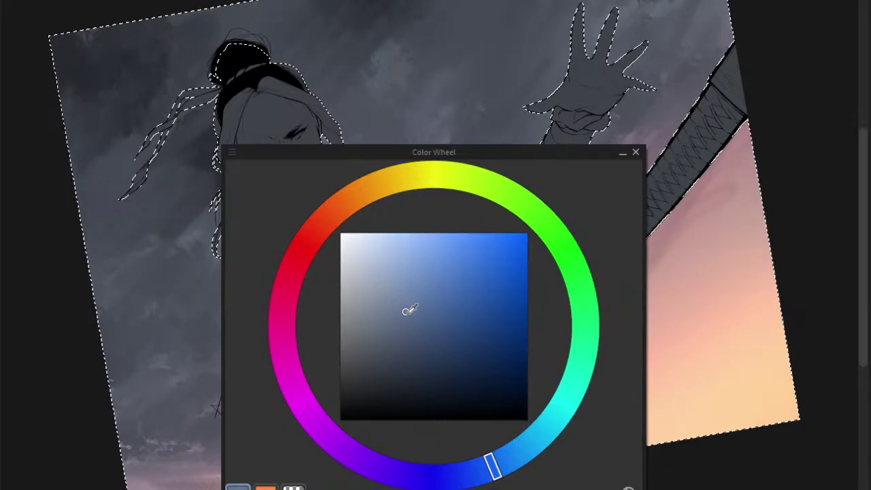
- Pick a vivid, nearly full-brightness blue at maximum saturation and close the colour wheel
left_click(483, 278)
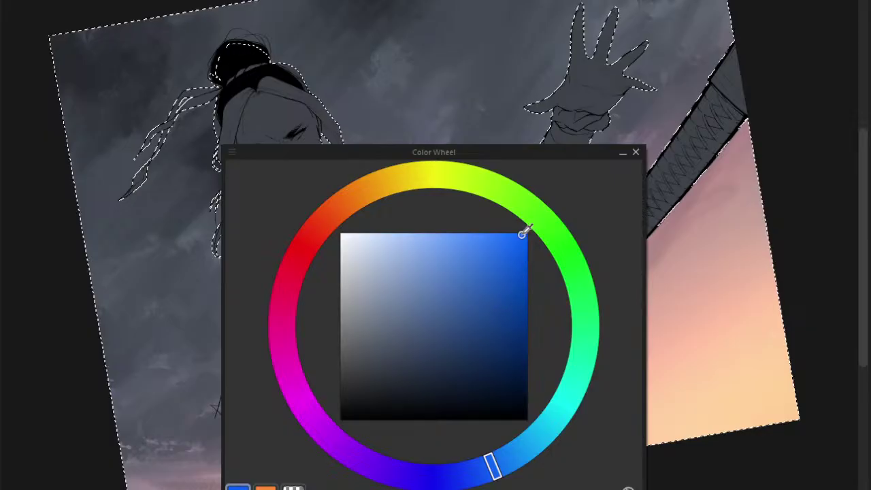
left_click_drag(524, 235, 497, 233)
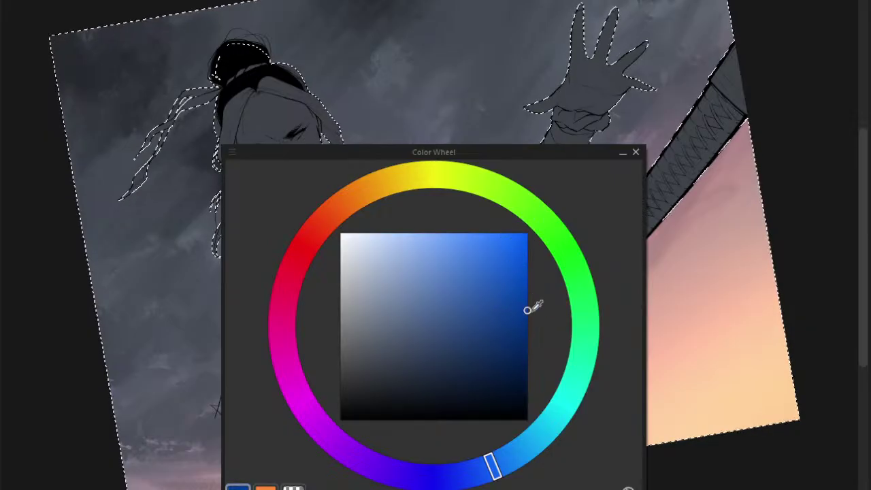
left_click_drag(485, 244, 526, 245)
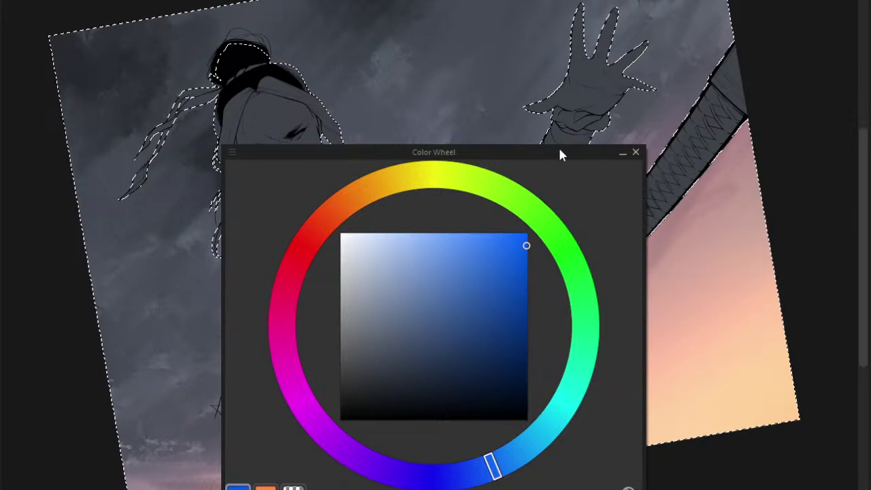
key("Tab")
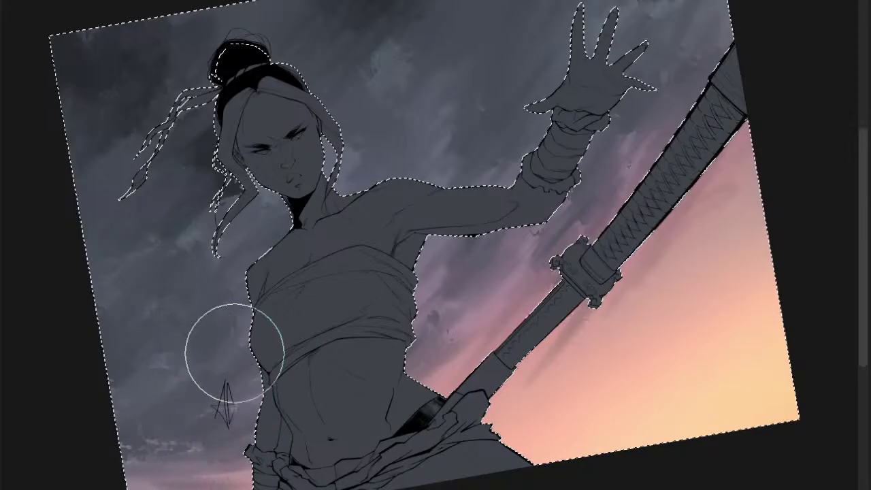
- Try vivid blue strokes over the grey sky beside the torso, undoing each one
left_click_drag(314, 181, 161, 296)
key("ctrl+z")
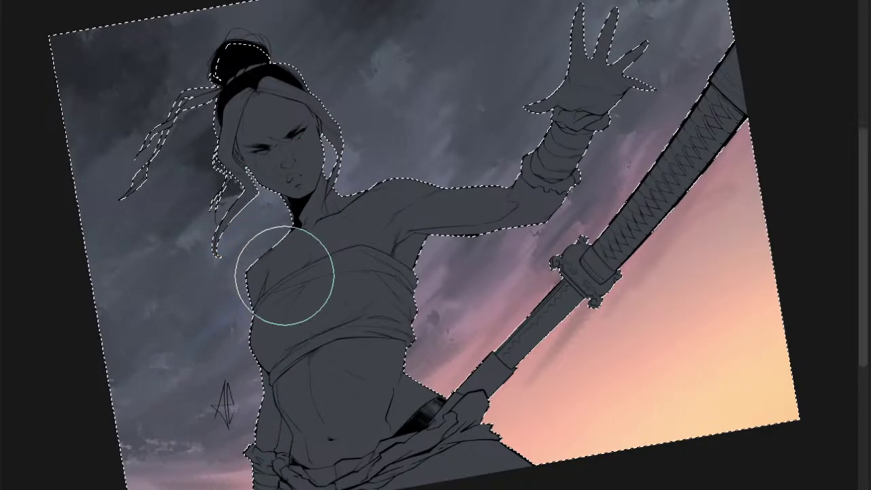
left_click_drag(285, 275, 95, 404)
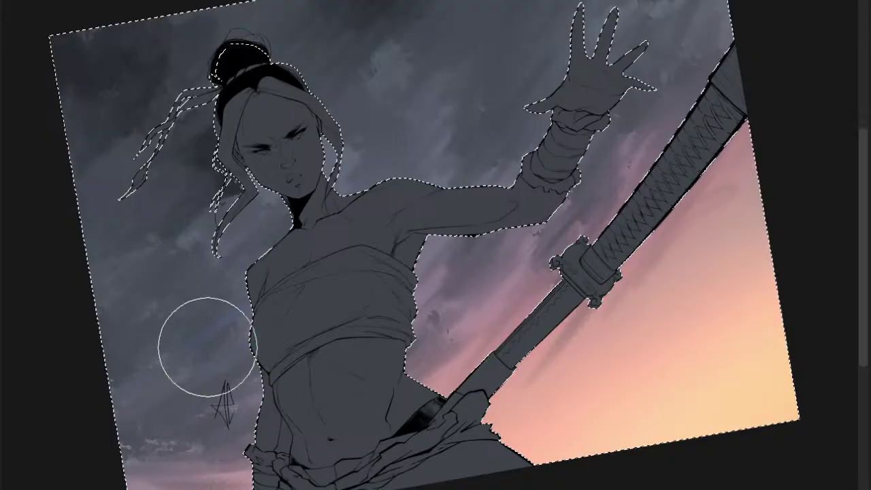
key("ctrl+z")
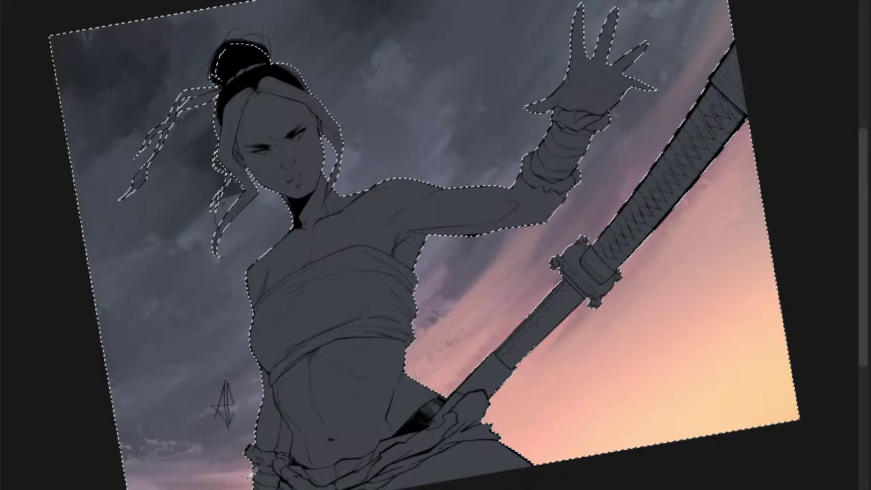
- Smooth the pink horizon band in the lower-left sky beside the waist into the grey clouds above it
left_click_drag(136, 479, 280, 468)
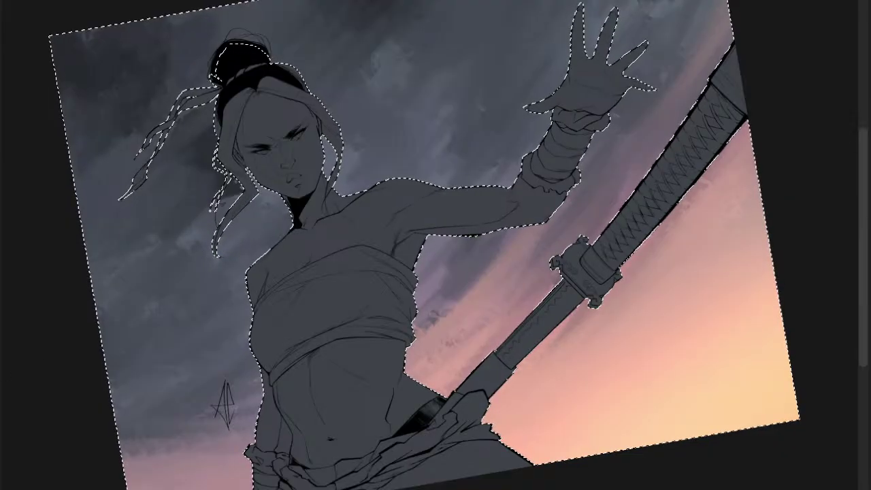
- Try opaque white textured cloud dabs around the hair and neck, undoing each attempt
mouse_move(201, 121)
left_mouse_down()
mouse_move(211, 99)
mouse_move(220, 129)
mouse_move(243, 156)
mouse_move(216, 147)
mouse_move(255, 155)
mouse_move(295, 200)
mouse_move(291, 209)
mouse_move(341, 185)
mouse_move(337, 157)
mouse_move(319, 169)
mouse_move(342, 214)
left_mouse_up()
key("ctrl+z")
left_click(216, 146)
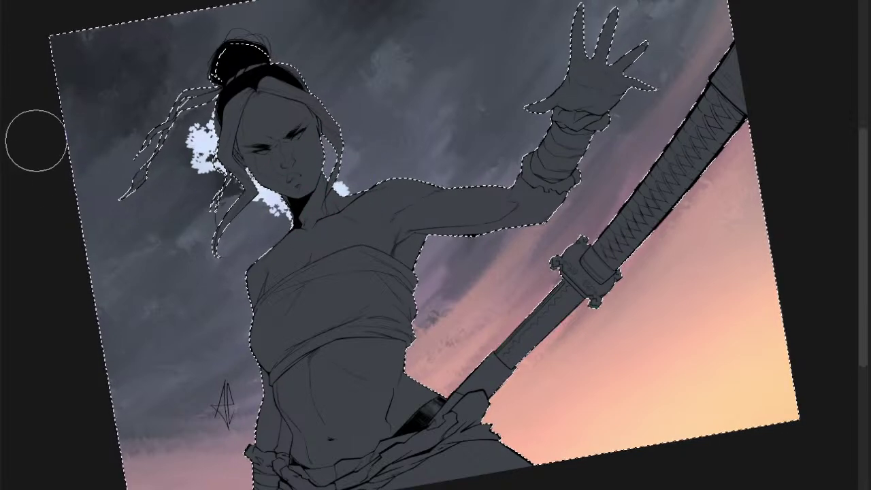
key("ctrl+z")
- Dab pale grey-white cloud highlights beside the hair bun, under the jaw, above the raised arm's shoulder and beside the torso
left_click_drag(322, 57, 262, 206)
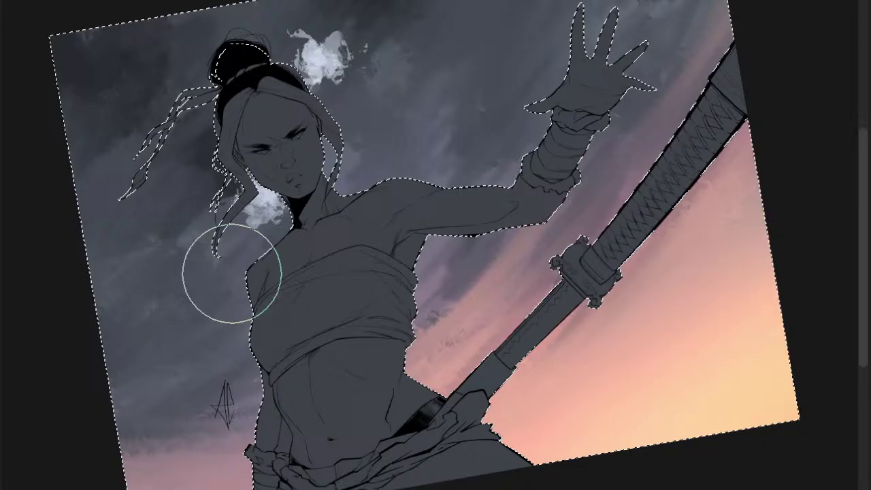
left_click_drag(405, 163, 459, 203)
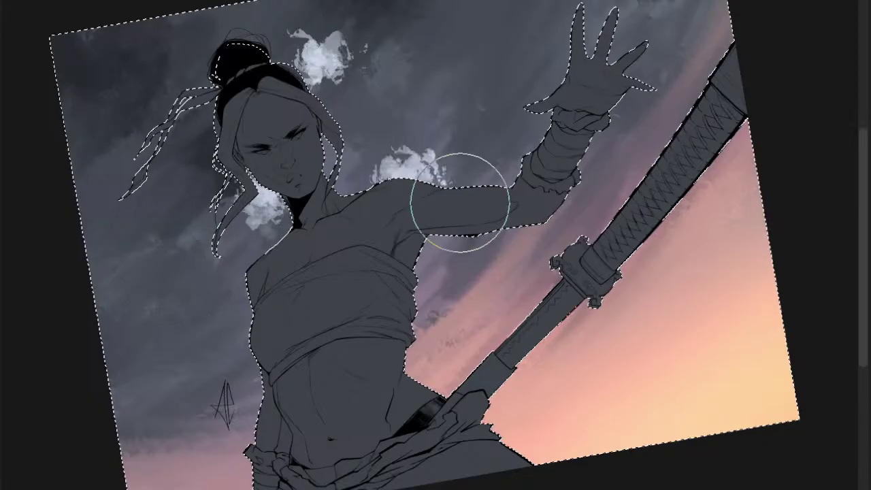
left_click(248, 313)
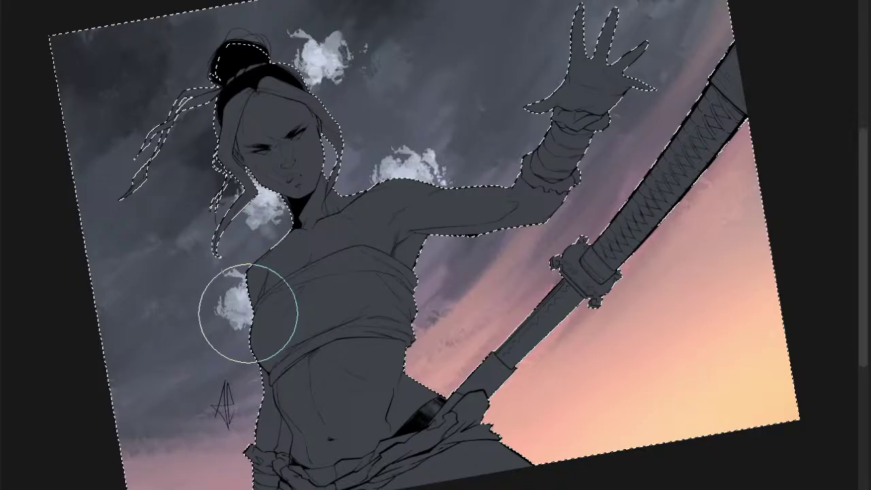
left_click(232, 308)
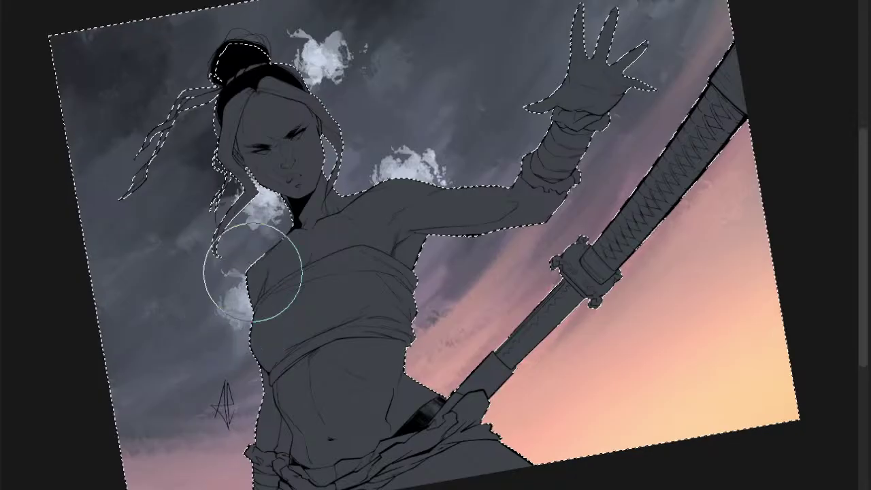
- Blend the pale cloud highlights beside the torso, hair bun, shoulder and neck into soft diagonal streaks
left_click_drag(244, 323, 242, 362)
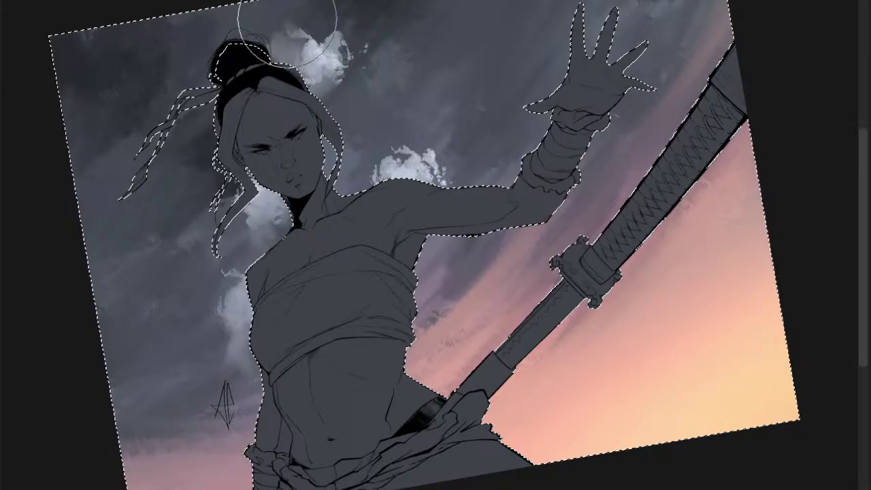
mouse_move(287, 18)
left_mouse_down()
mouse_move(330, 40)
mouse_move(326, 89)
mouse_move(378, 25)
mouse_move(354, 29)
left_mouse_up()
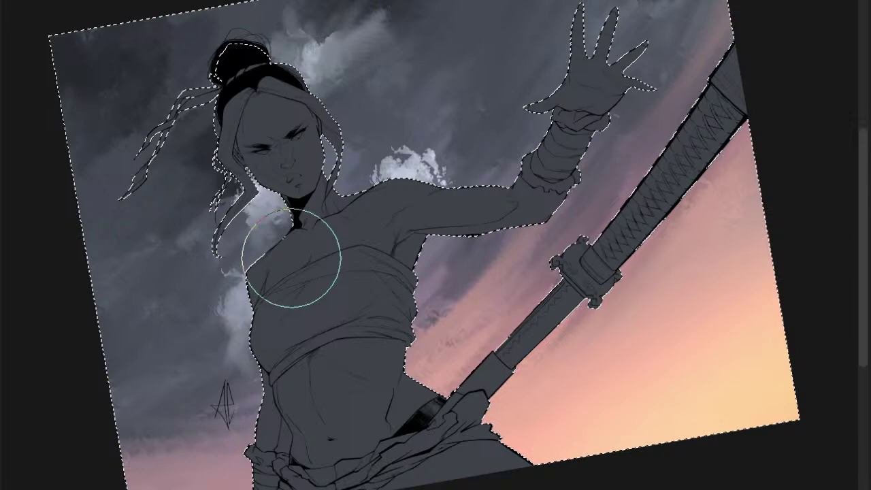
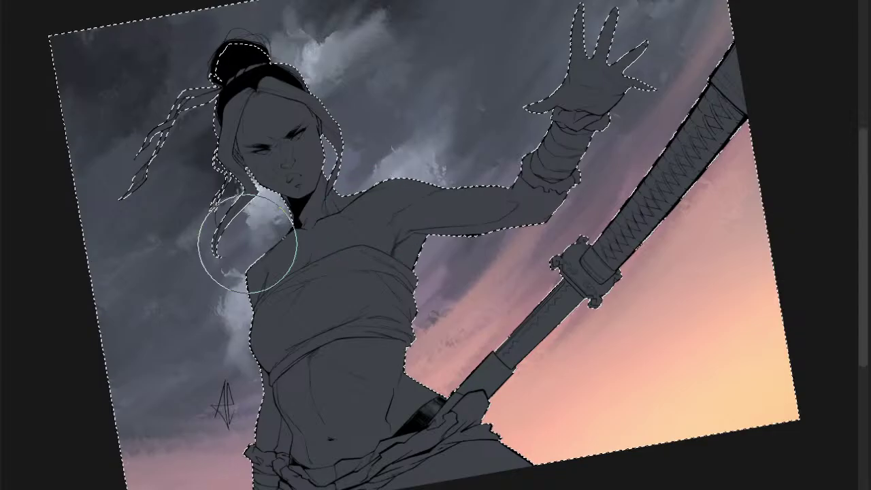
left_click_drag(247, 244, 236, 217)
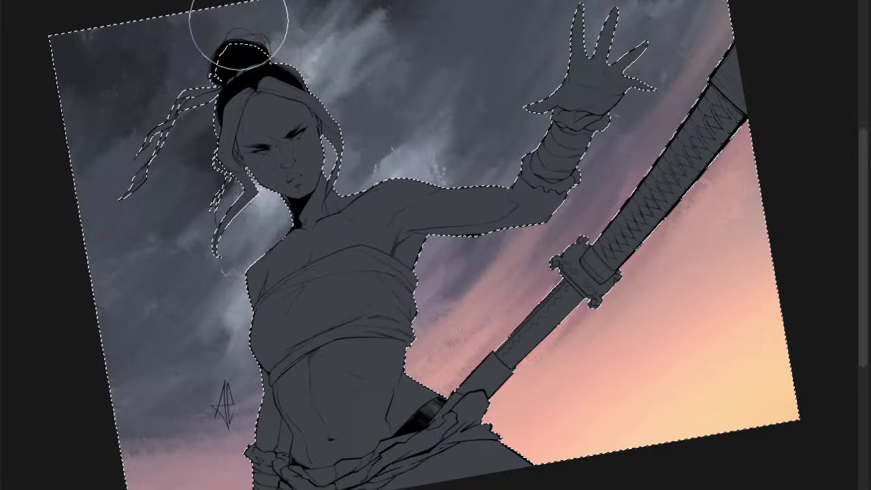
- Glaze soft pink over the right and lower sky with a very large brush, easing the transition from grey clouds to sunset
scroll(367, 120, "down", 2)
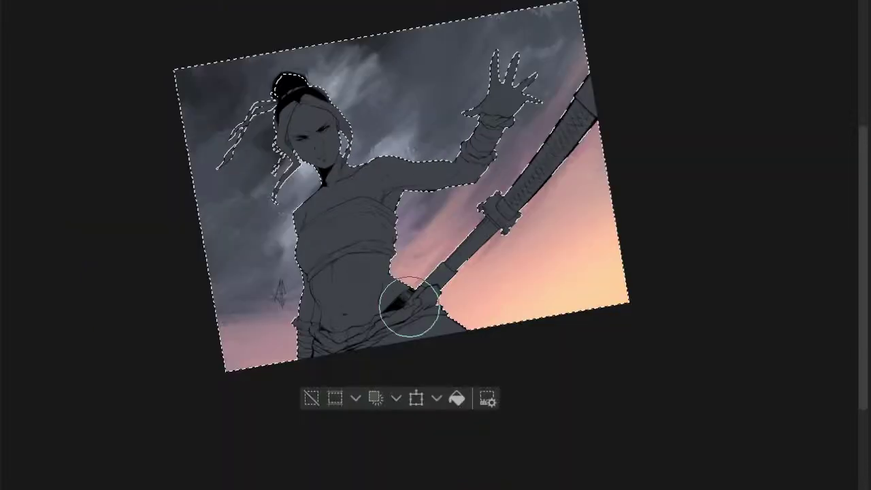
key("[")
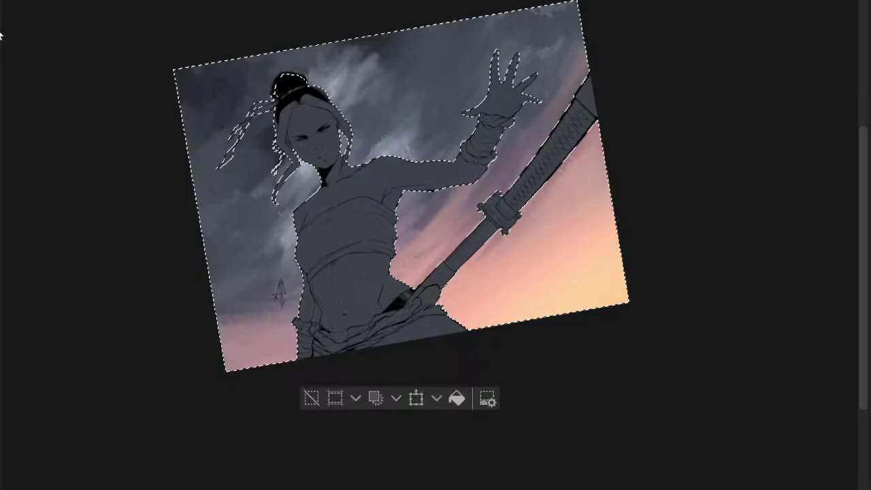
key("]")
key("]")
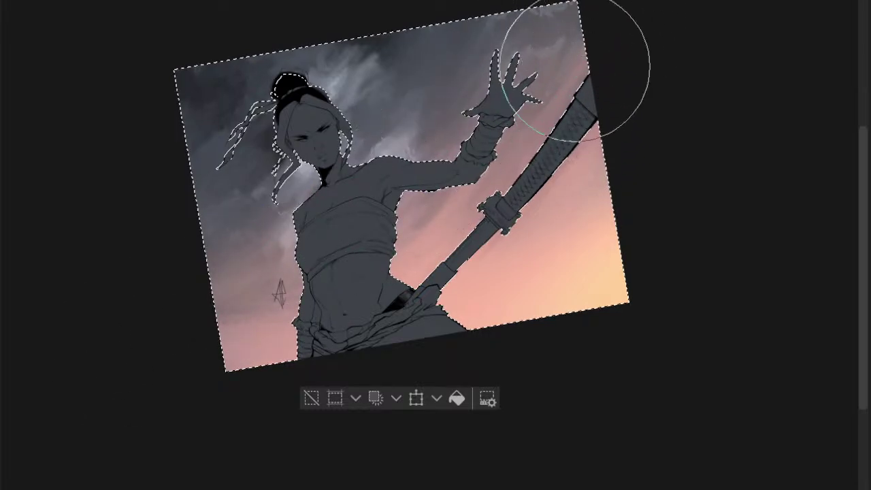
key("bracketleft")
key("bracketleft")
key("bracketleft")
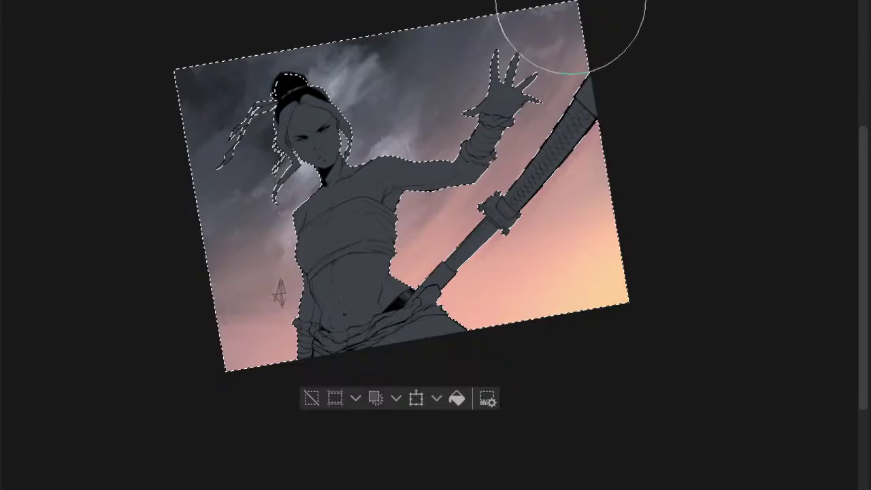
- Examine the pink-glazed sky around the figure both close up and as a whole picture
left_click_drag(505, 97, 432, 143)
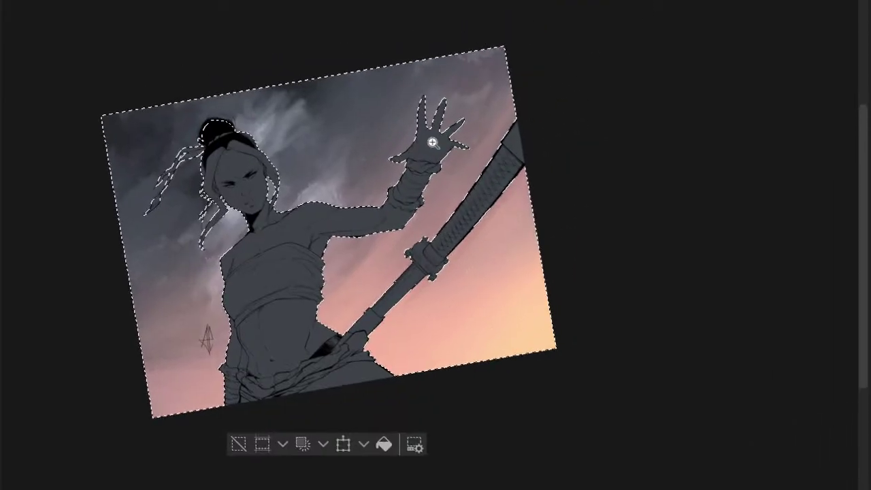
left_click_drag(381, 194, 422, 194, "ctrl")
left_click_drag(422, 194, 540, 160)
left_click_drag(282, 290, 320, 290, "ctrl")
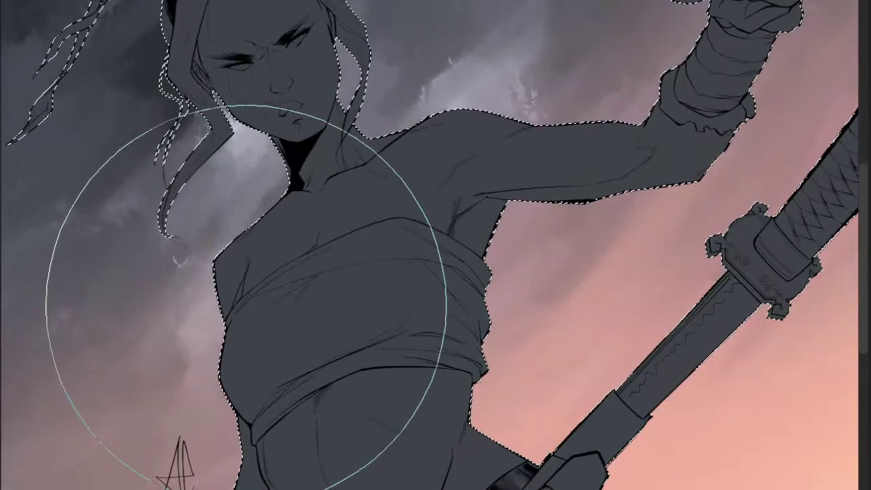
left_click_drag(407, 205, 387, 238, "ctrl")
left_click_drag(387, 238, 343, 253)
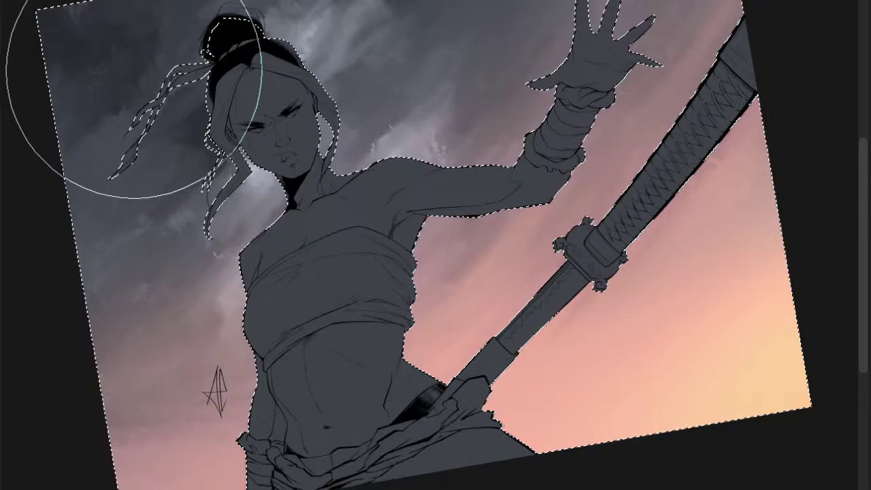
left_click_drag(500, 138, 425, 195)
scroll(453, 190, "down", 3)
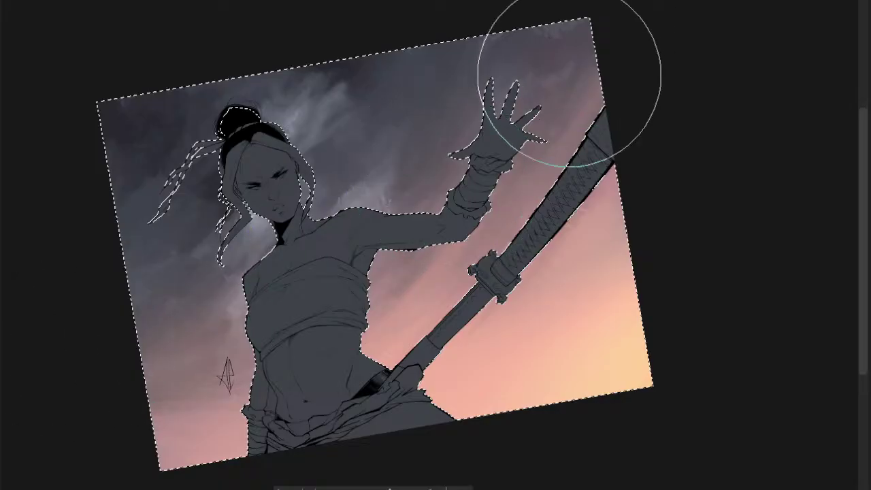
left_click_drag(652, 230, 625, 204)
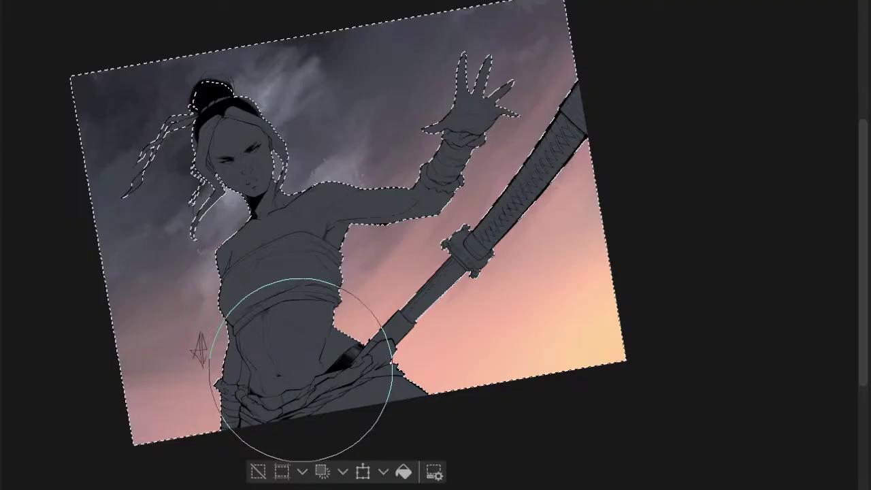
- Inspect the cloud and sunset blending behind the shoulder, raised arm and sword at several magnifications
scroll(300, 370, "up", 3)
left_click_drag(333, 187, 385, 212)
left_click_drag(328, 289, 351, 267)
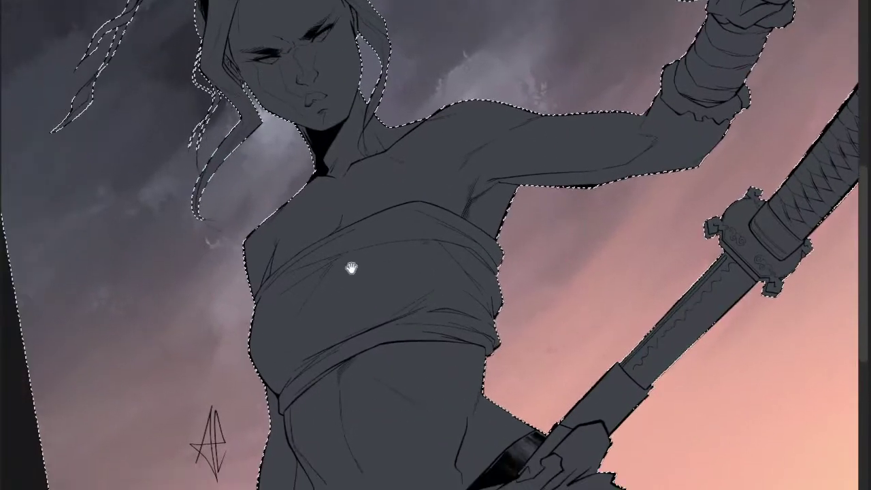
left_click_drag(325, 240, 358, 252)
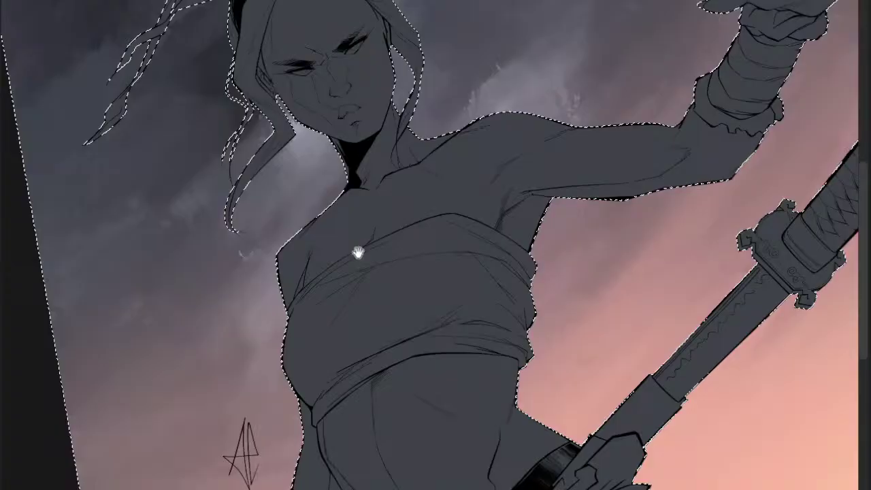
left_click_drag(442, 116, 302, 256)
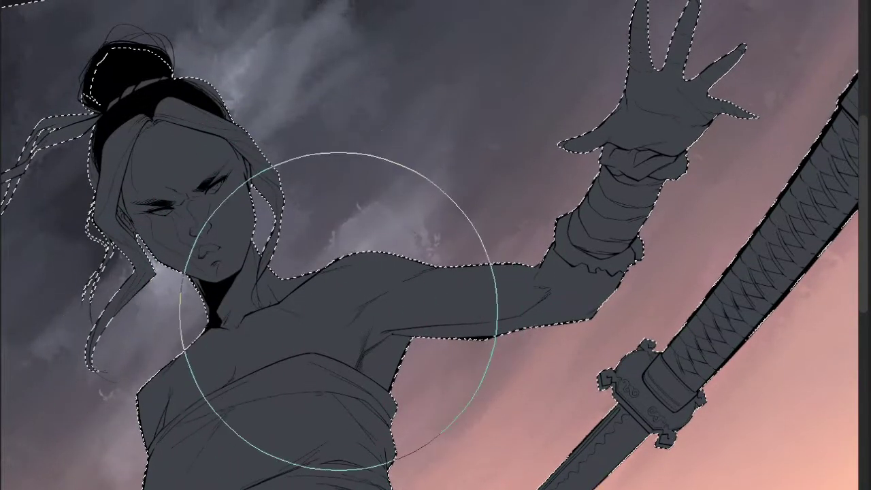
mouse_move(355, 337)
left_mouse_down()
mouse_move(346, 340)
mouse_move(292, 237)
left_mouse_up()
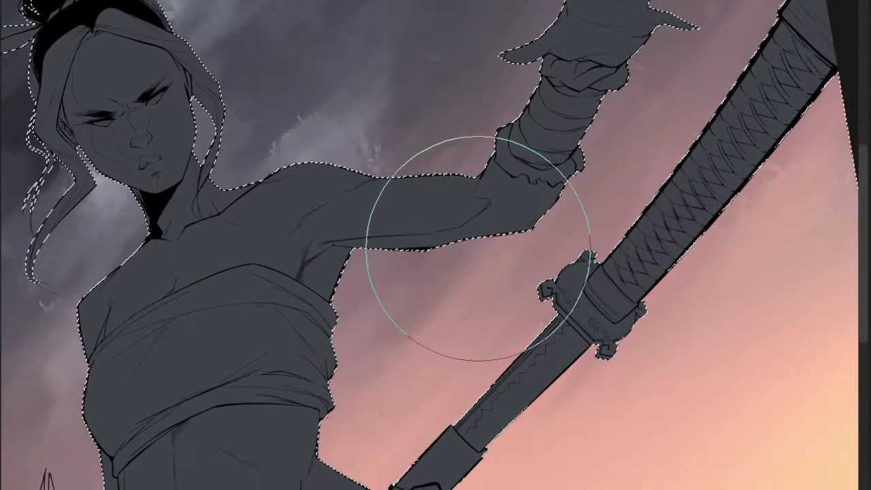
left_click_drag(368, 248, 343, 324)
left_click_drag(374, 352, 436, 249)
left_click_drag(589, 271, 400, 252)
scroll(507, 250, "down", 3)
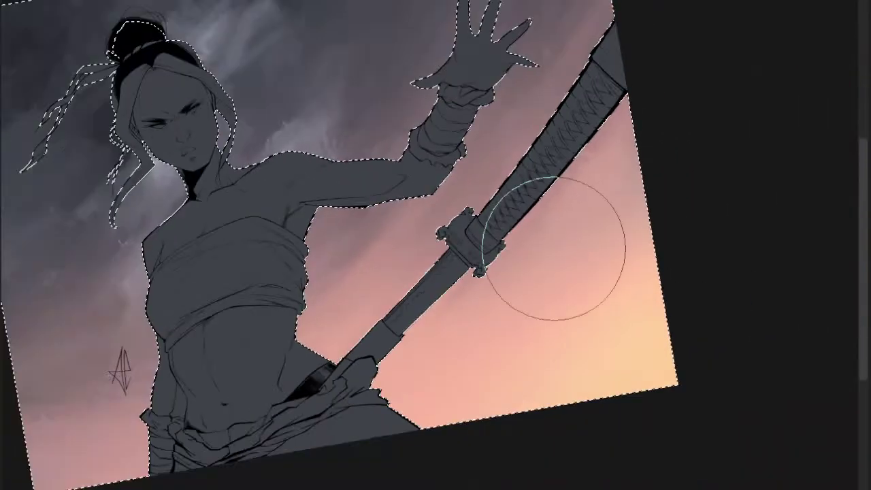
scroll(527, 275, "up", 2)
left_click_drag(512, 291, 567, 270)
scroll(489, 304, "up", 1)
left_click_drag(479, 304, 516, 284)
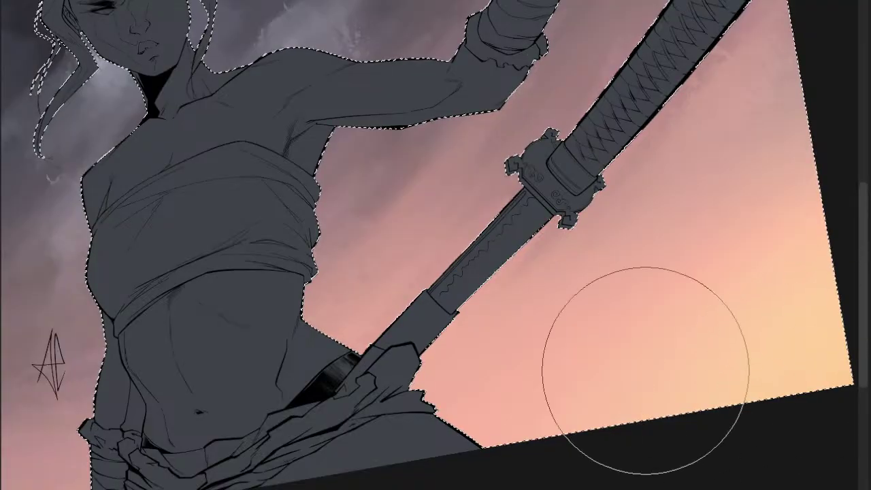
left_click_drag(369, 342, 344, 303)
- Paint a pale yellow glow in the sky's lower-right corner and blend it into the surrounding pink and orange
scroll(552, 193, "down", 3)
left_click_drag(566, 196, 533, 210)
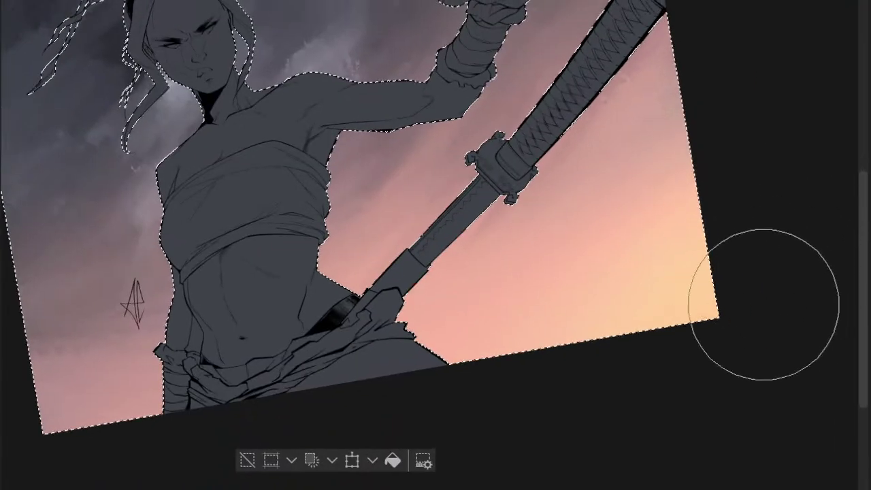
mouse_move(763, 304)
left_mouse_down()
mouse_move(678, 319)
mouse_move(618, 347)
mouse_move(737, 202)
mouse_move(676, 218)
mouse_move(572, 274)
mouse_move(637, 198)
left_mouse_up()
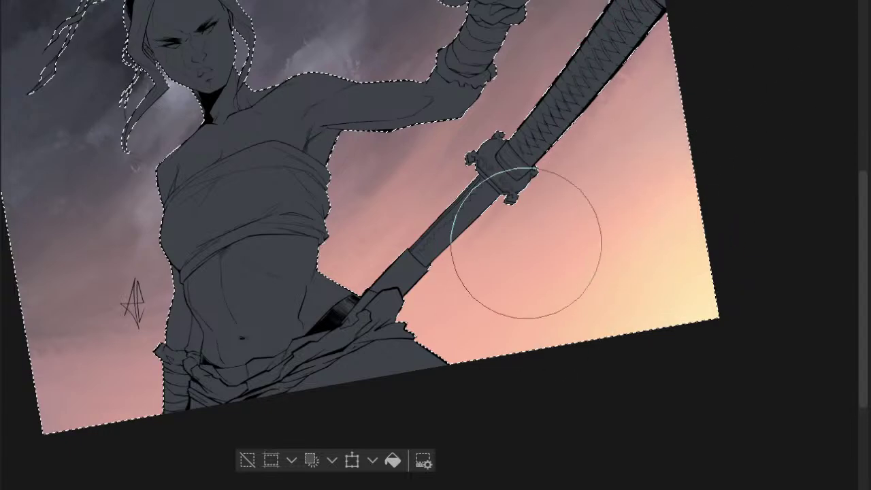
mouse_move(526, 243)
left_mouse_down()
mouse_move(715, 262)
mouse_move(710, 346)
mouse_move(521, 413)
mouse_move(671, 229)
left_mouse_up()
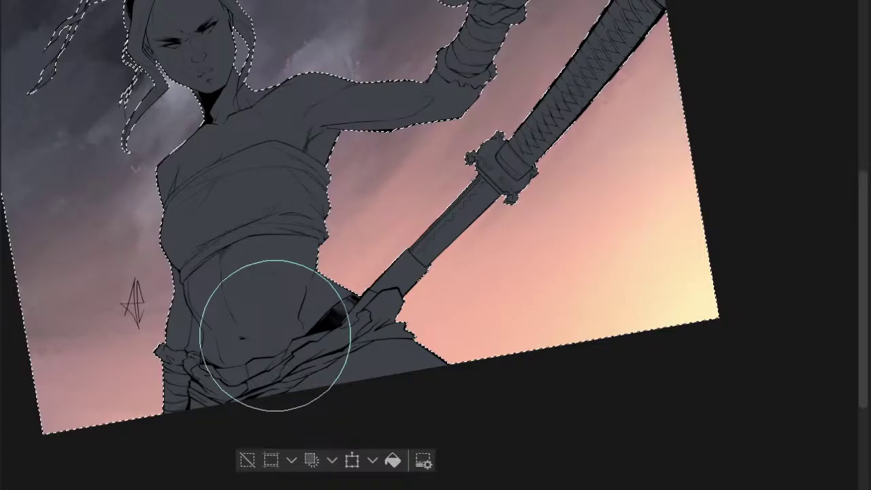
- Examine the brightened sunset around the waist, the sword and the picture's lower-right corner
scroll(238, 327, "up", 1)
scroll(242, 338, "up", 1)
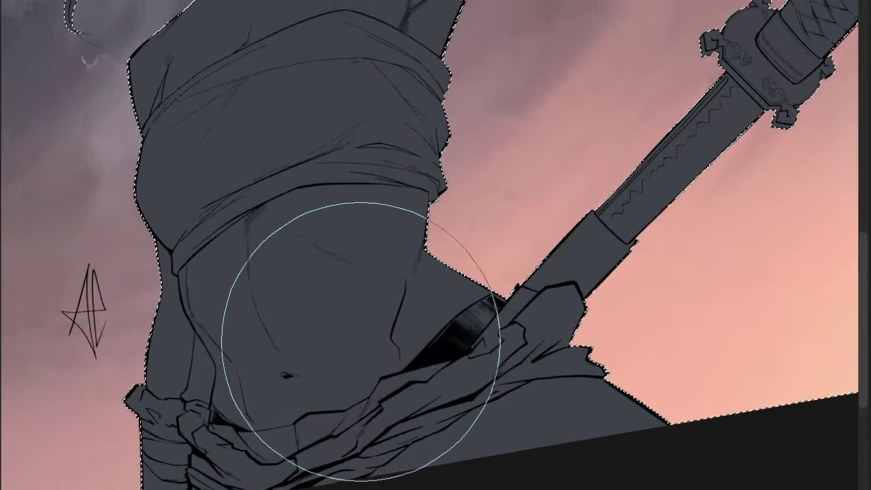
scroll(354, 340, "up", 2)
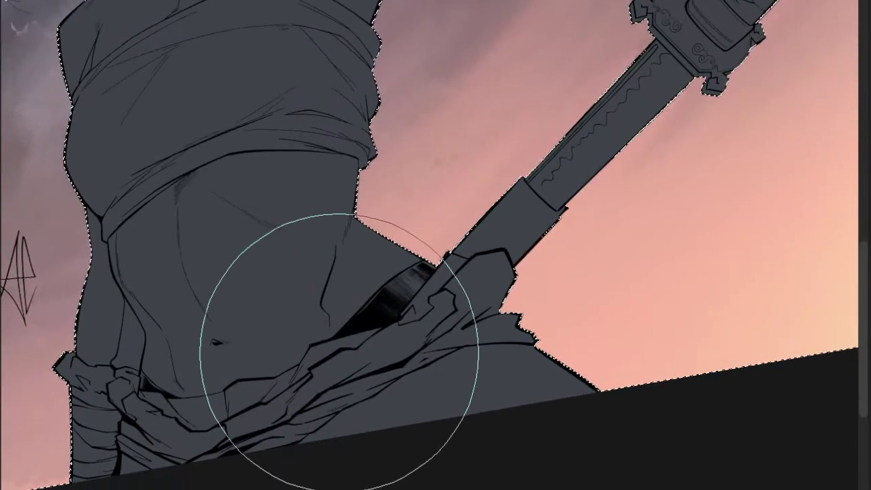
left_click_drag(418, 331, 318, 386)
left_click_drag(566, 320, 417, 334)
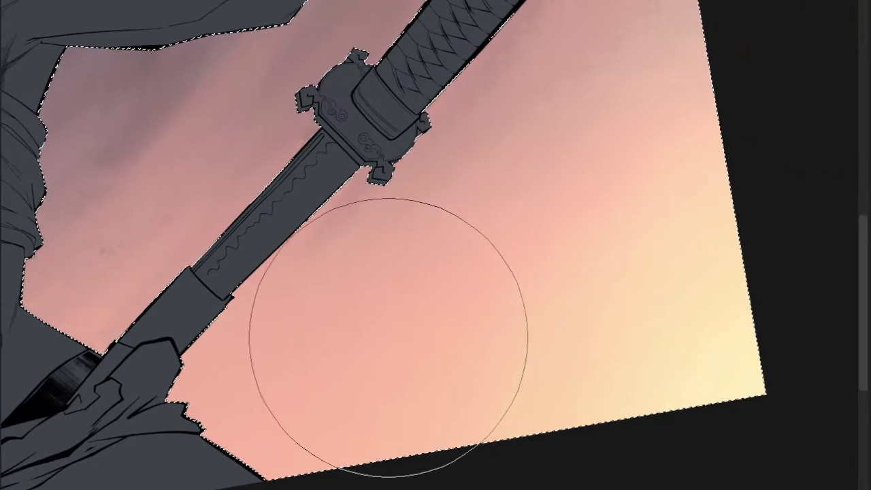
left_click_drag(465, 313, 442, 332)
scroll(272, 357, "down", 1)
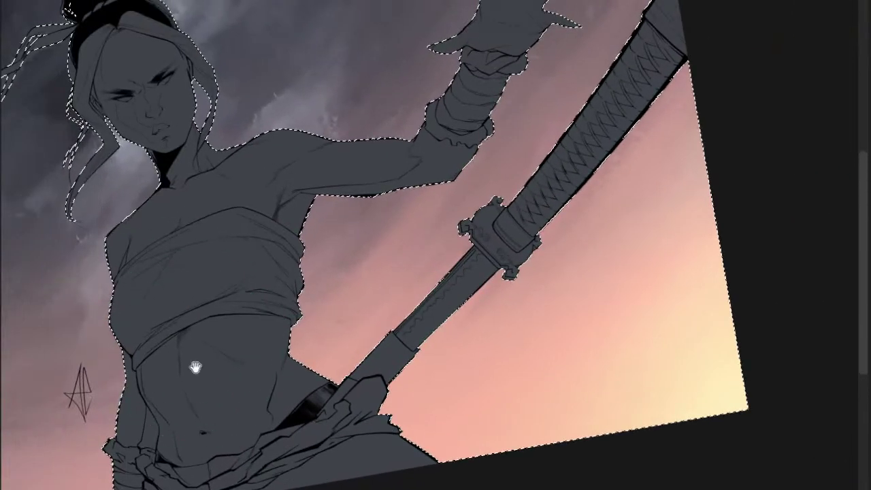
- Intensify the pale yellow glow along the sky's right edge and in its lower-right corner below the sword
scroll(263, 375, "up", 1)
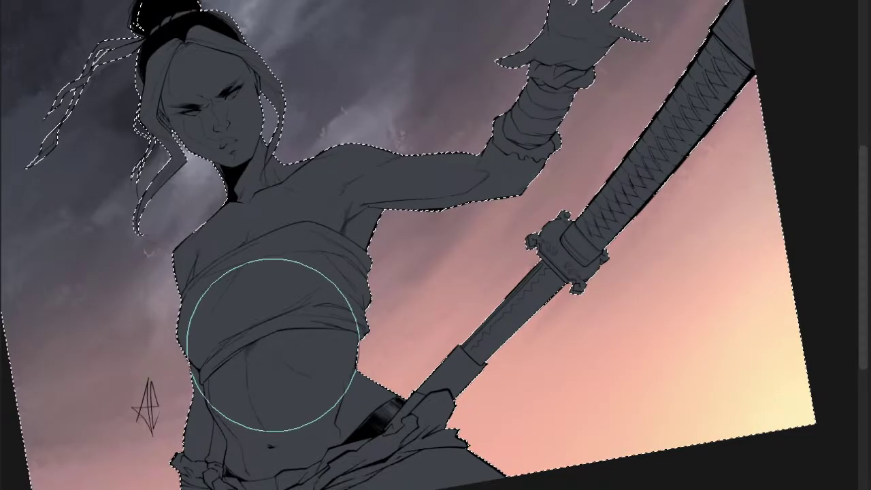
mouse_move(238, 316)
left_mouse_down()
mouse_move(295, 360)
mouse_move(368, 359)
mouse_move(315, 370)
left_mouse_up()
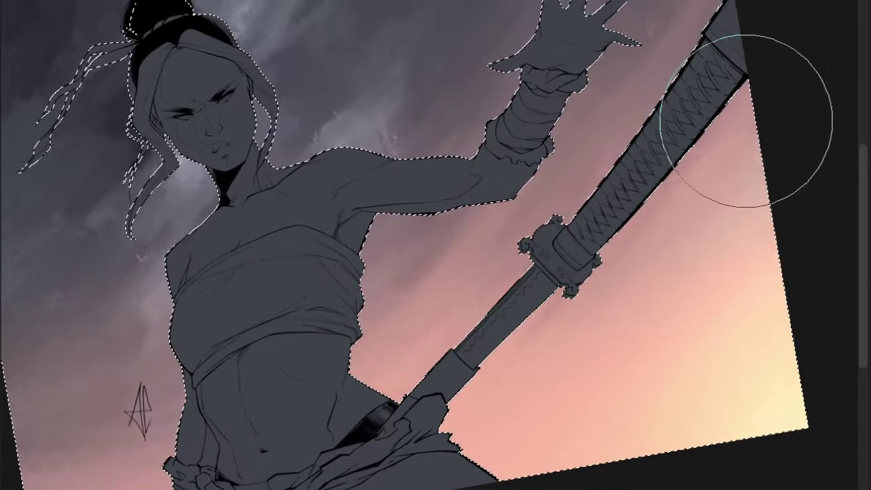
mouse_move(676, 184)
left_mouse_down()
mouse_move(694, 240)
mouse_move(666, 270)
mouse_move(753, 175)
mouse_move(723, 268)
mouse_move(768, 224)
mouse_move(778, 194)
mouse_move(807, 287)
left_mouse_up()
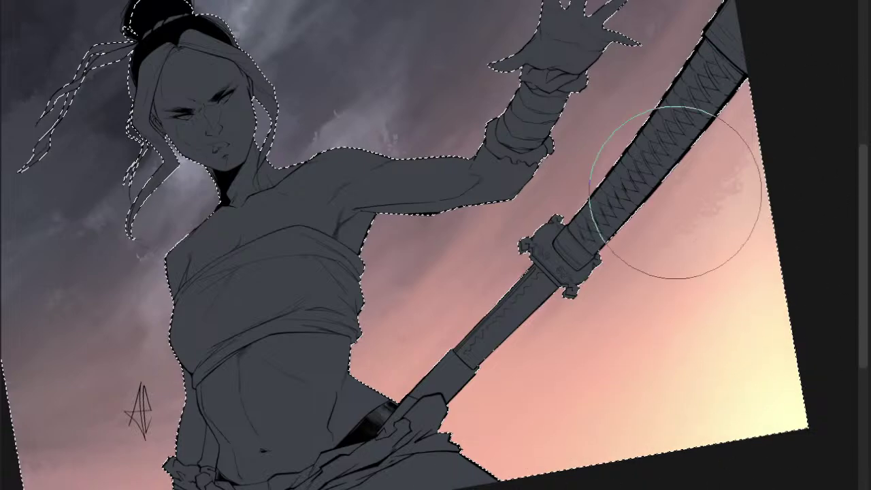
- Examine the stronger corner glow in the whole picture and close up at the sky's lower-right edge
left_click_drag(223, 322, 267, 346)
left_click_drag(354, 278, 315, 306)
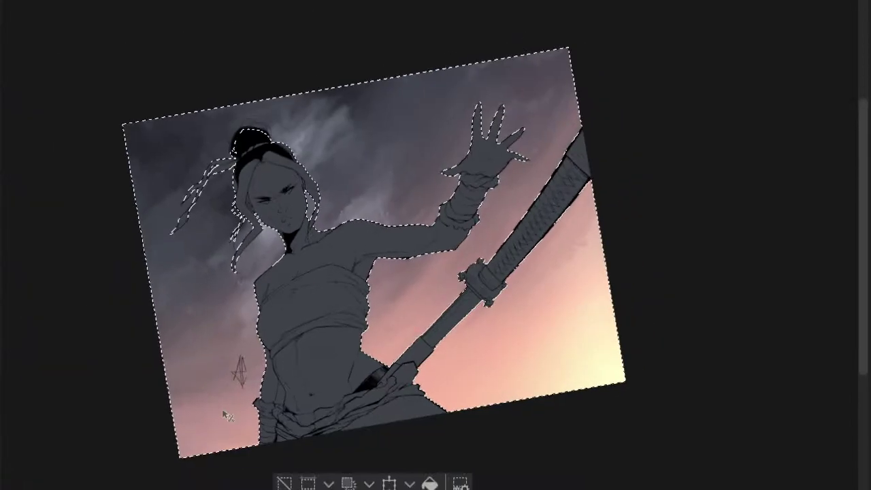
left_click_drag(226, 415, 286, 409)
left_click_drag(373, 390, 173, 332)
left_click_drag(535, 301, 462, 311)
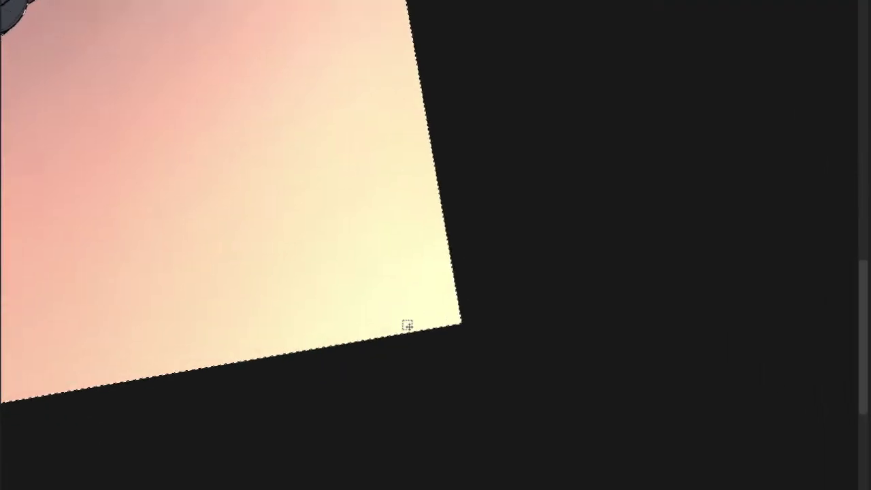
mouse_move(386, 284)
left_mouse_down()
mouse_move(428, 311)
mouse_move(327, 330)
left_mouse_up()
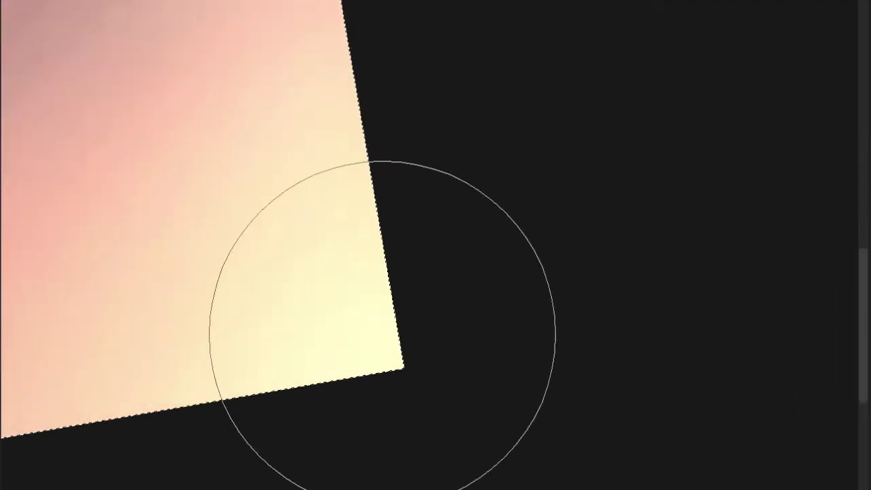
left_click_drag(200, 356, 259, 369)
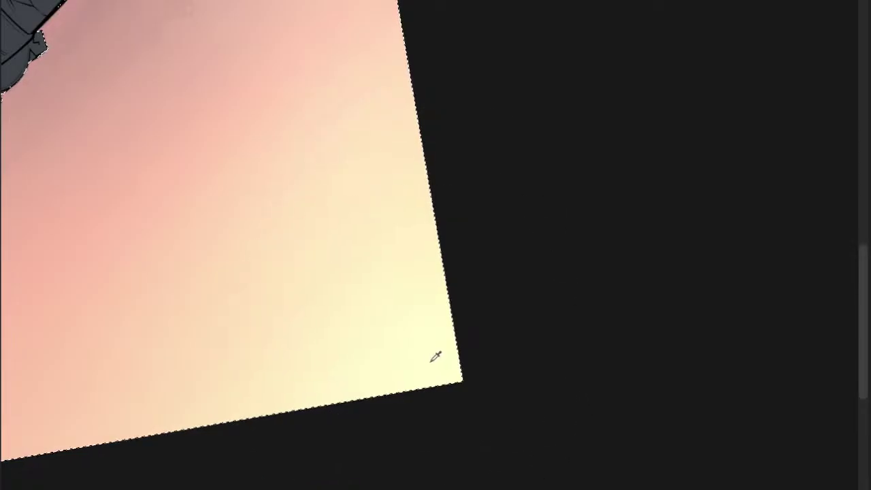
- Sample the sunset's peach, orange, pale yellow and dusty pink tones with the eyedropper to compare their colours
left_click_drag(44, 362, 661, 81)
left_click(210, 212, "alt")
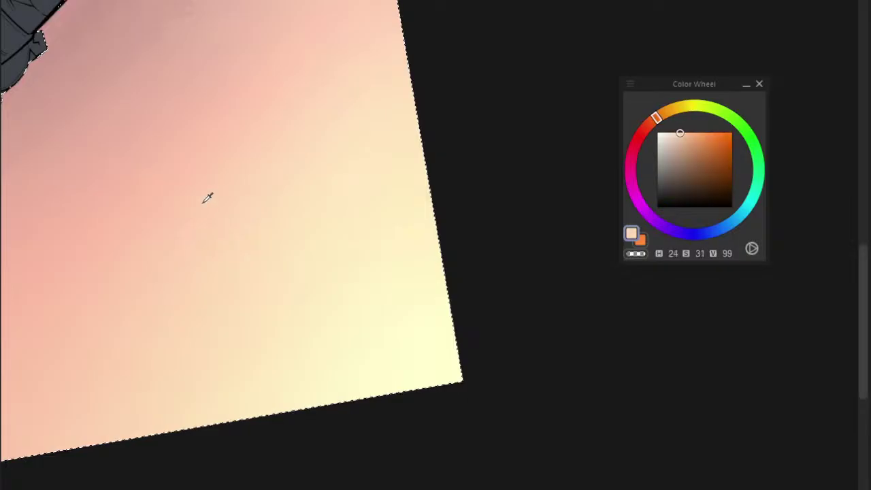
left_click(160, 212, "alt")
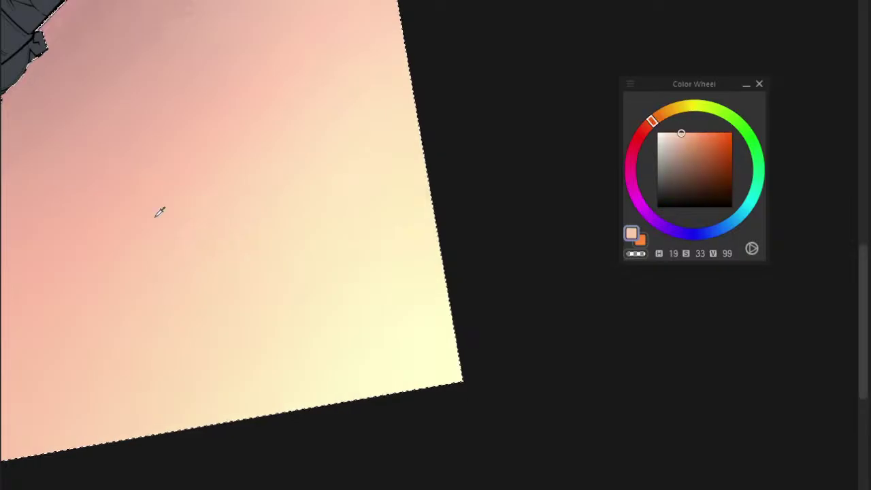
left_click(211, 3, "alt")
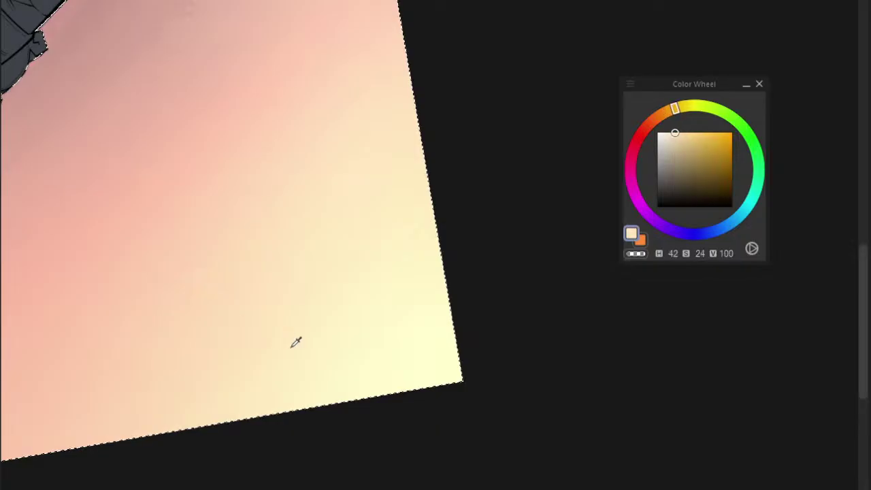
left_click(463, 371, "alt")
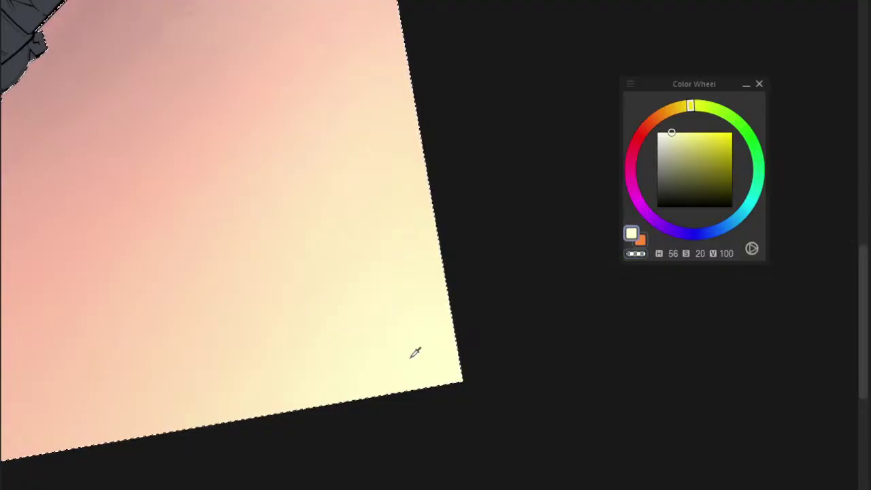
left_click_drag(415, 353, 98, 47)
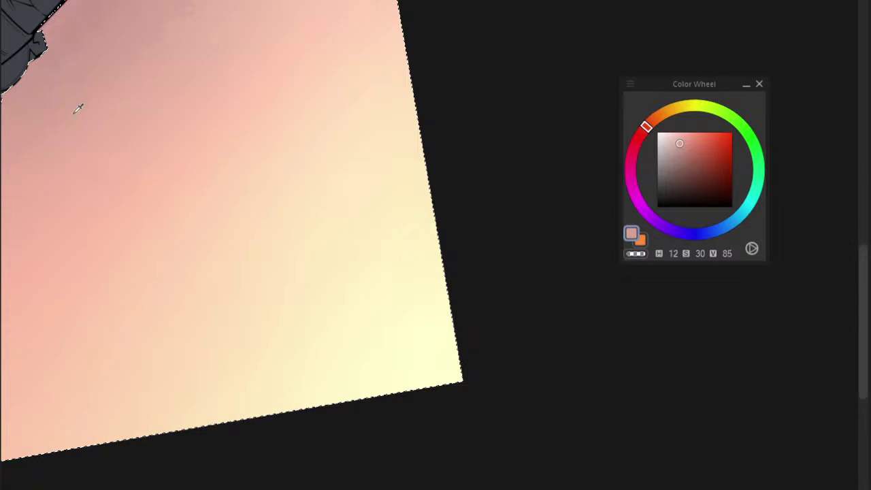
- Examine the sunset transition around the waist, the signature and the sword, with the colour wheel put away
left_click_drag(334, 140, 277, 183)
left_click_drag(246, 129, 331, 224)
left_click_drag(128, 296, 162, 308)
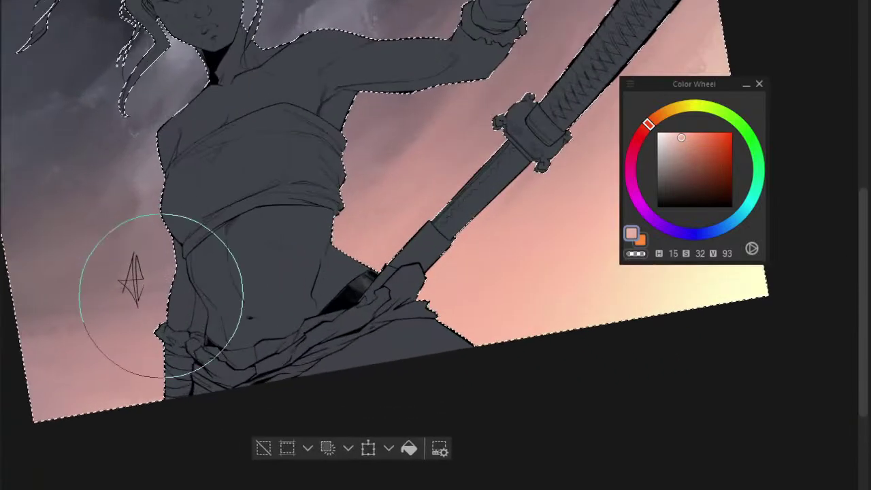
left_click_drag(187, 241, 204, 284)
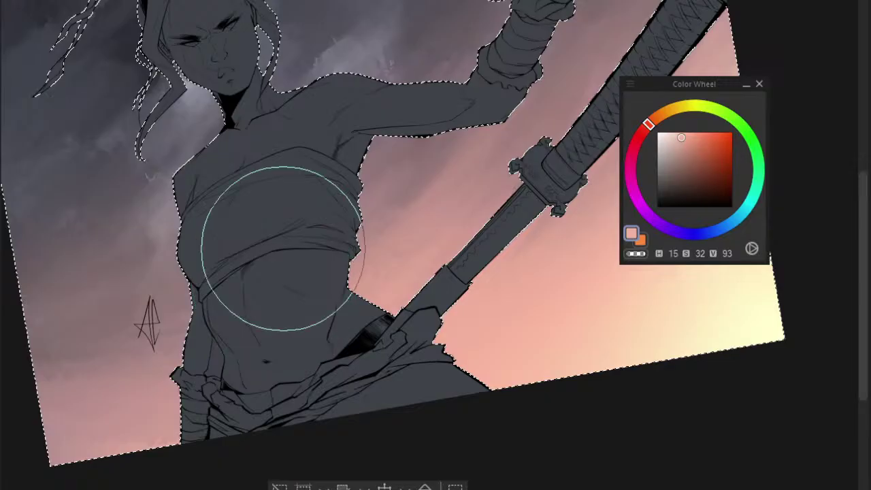
scroll(330, 227, "down", 3)
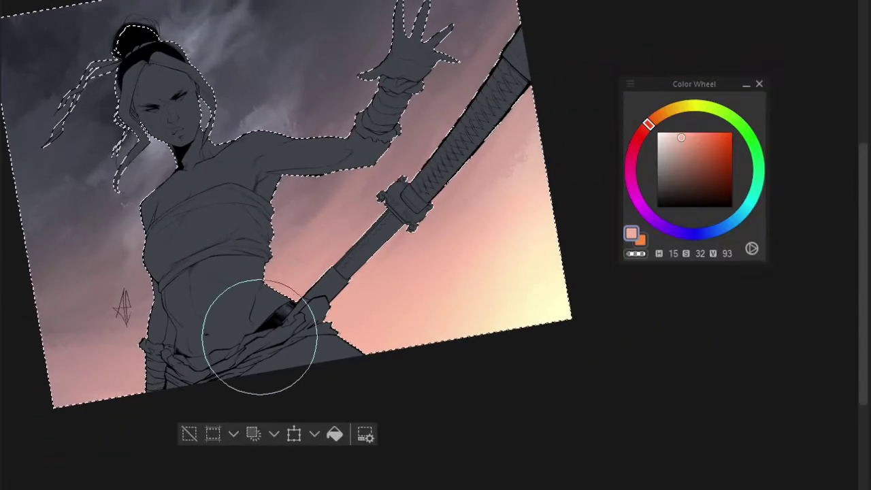
left_click_drag(196, 382, 238, 373)
left_click_drag(240, 372, 237, 407)
left_click_drag(332, 364, 283, 384)
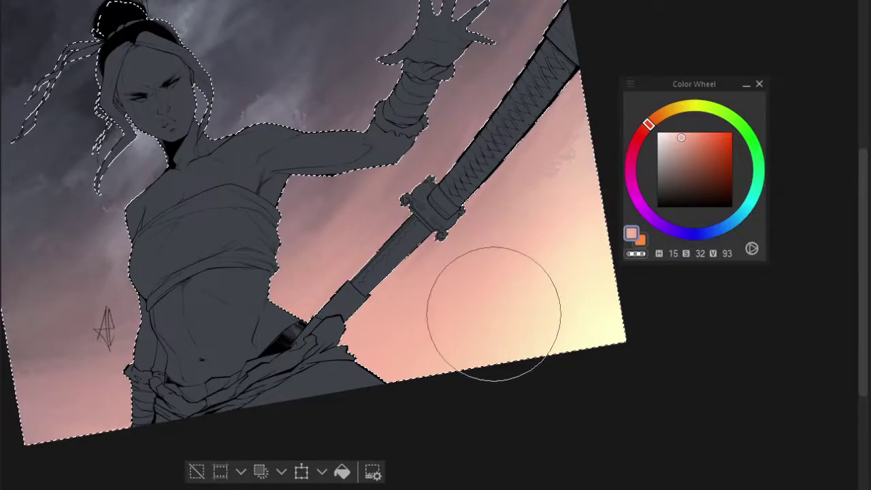
left_click_drag(703, 85, 21, 486)
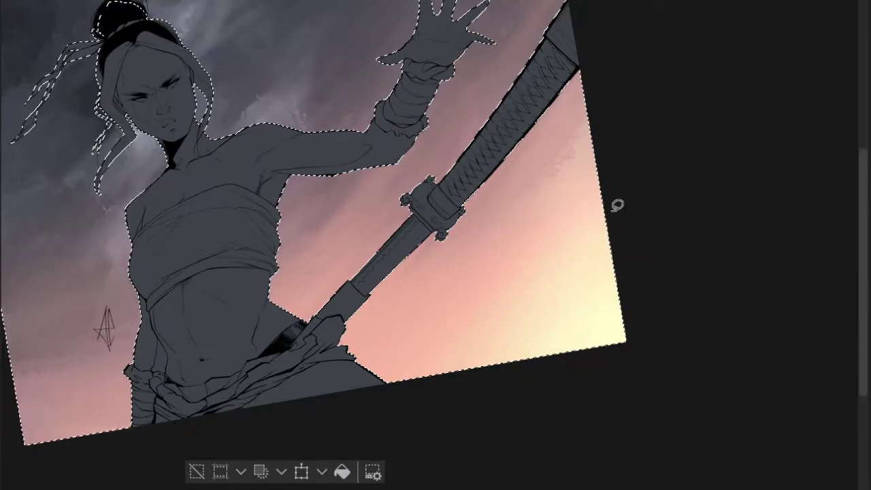
- Clear the background selection and check the whole picture without its outline
key("ctrl+d")
left_click_drag(194, 342, 256, 366)
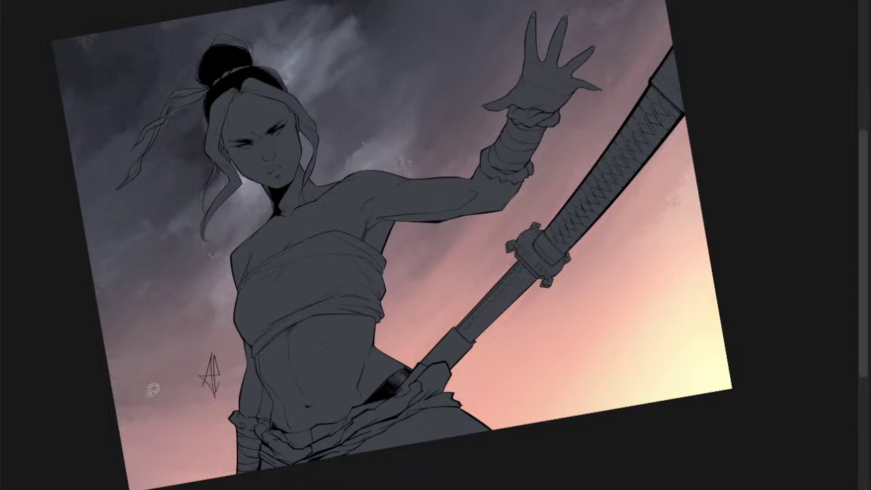
left_click_drag(153, 389, 116, 418)
scroll(341, 325, "down", 2)
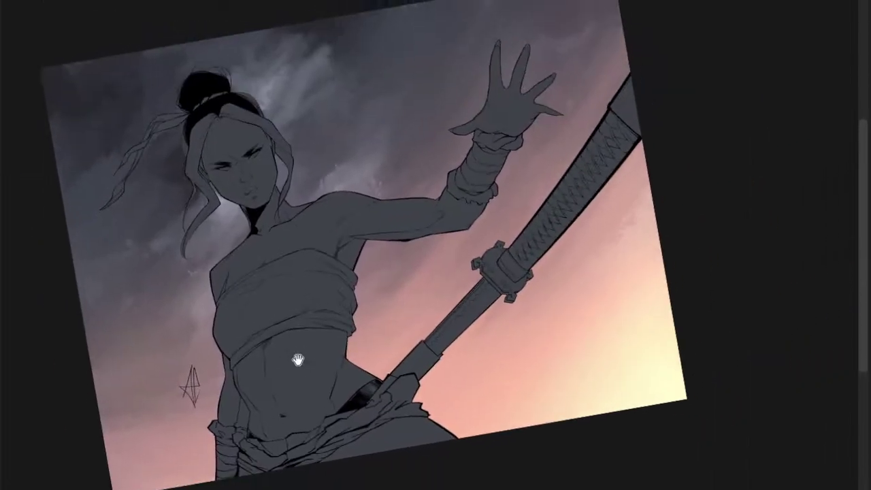
scroll(313, 342, "down", 1)
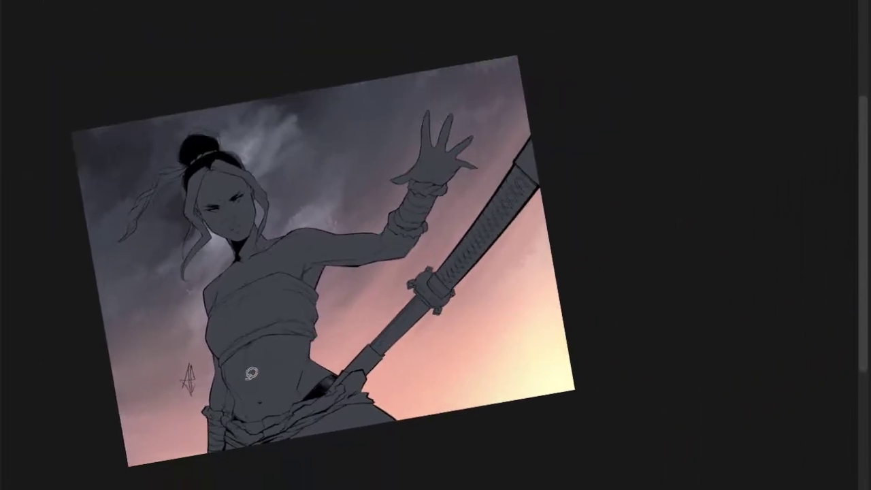
scroll(234, 373, "up", 2)
mouse_move(690, 233)
left_mouse_down()
mouse_move(669, 251)
mouse_move(579, 267)
left_mouse_up()
left_click_drag(479, 306, 505, 299)
left_click_drag(313, 337, 347, 317)
- Enlarge the brush until it covers the sky area between the picture's left edge and the waist
key("]")
key("]")
key("]")
key("]")
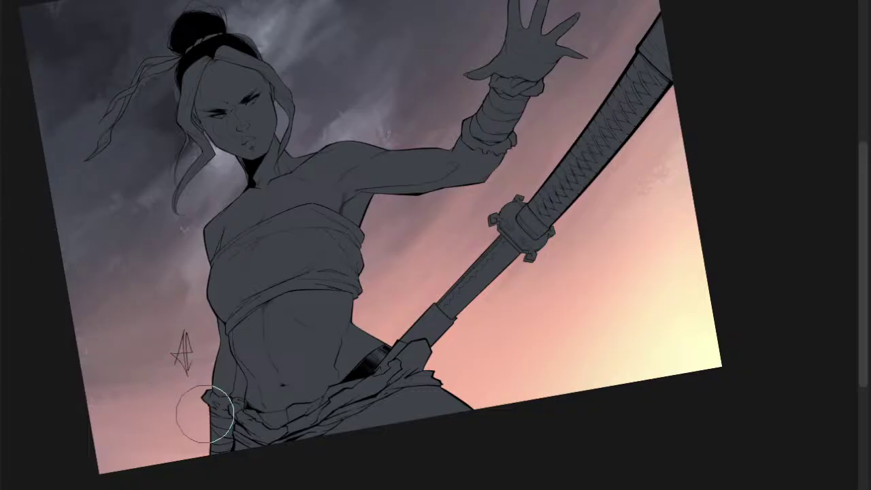
key("bracketright")
key("bracketright")
key("bracketright")
key("bracketright")
key("bracketright")
key("bracketright")
left_click_drag(299, 398, 306, 386)
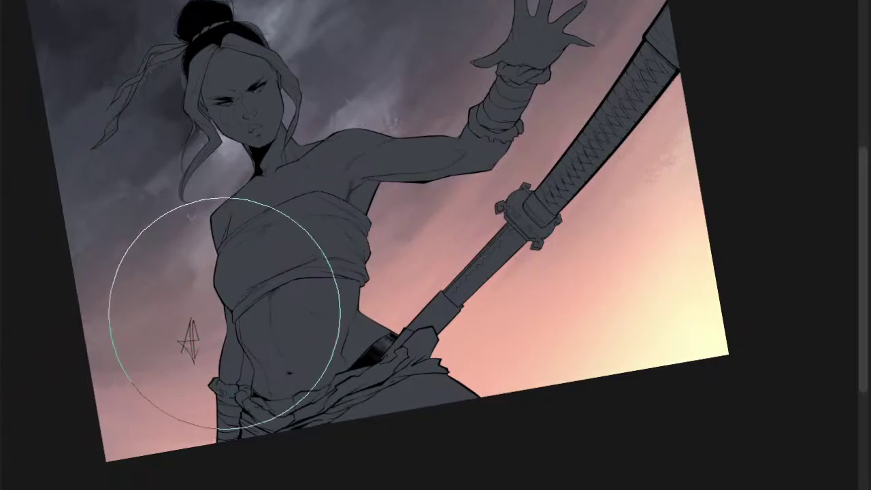
left_click_drag(104, 392, 118, 383)
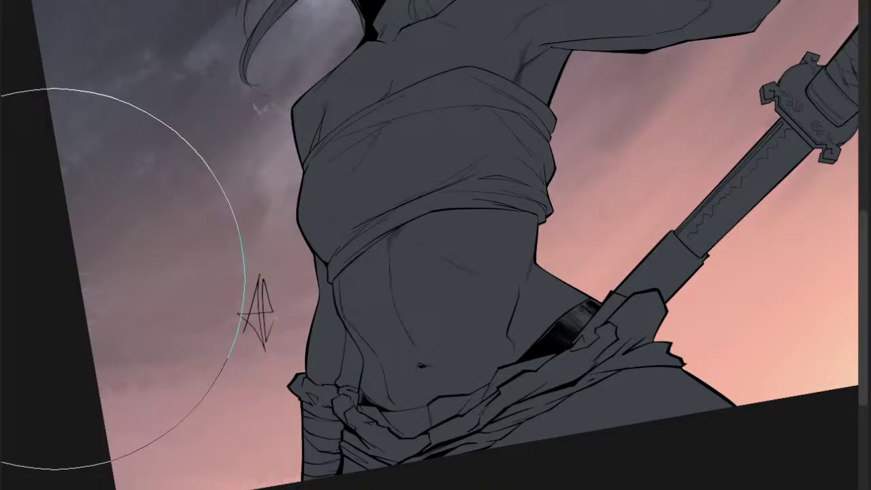
- Try scattering whole pink cherry blossoms over the sky beside the signature, and undo them
left_click_drag(163, 266, 213, 238)
mouse_move(227, 223)
left_mouse_down()
mouse_move(243, 207)
mouse_move(197, 280)
mouse_move(253, 257)
left_mouse_up()
mouse_move(156, 282)
left_mouse_down()
mouse_move(166, 309)
mouse_move(274, 249)
left_mouse_up()
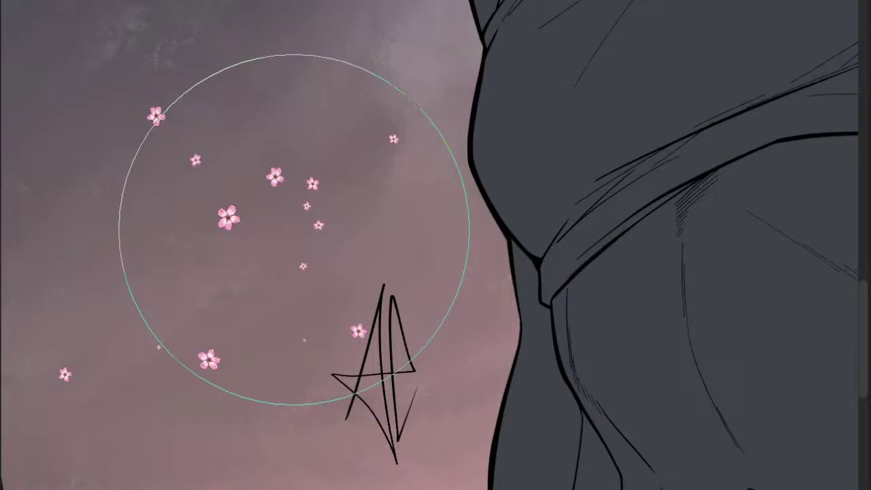
key("ctrl+z")
key("ctrl+z")
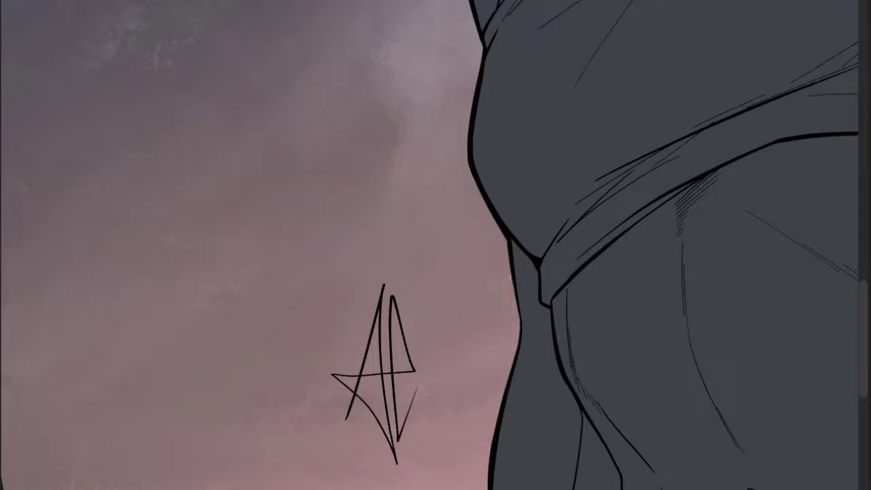
- Try scattering loose pink cherry petals over the sky and waist, and undo them
left_click(305, 241)
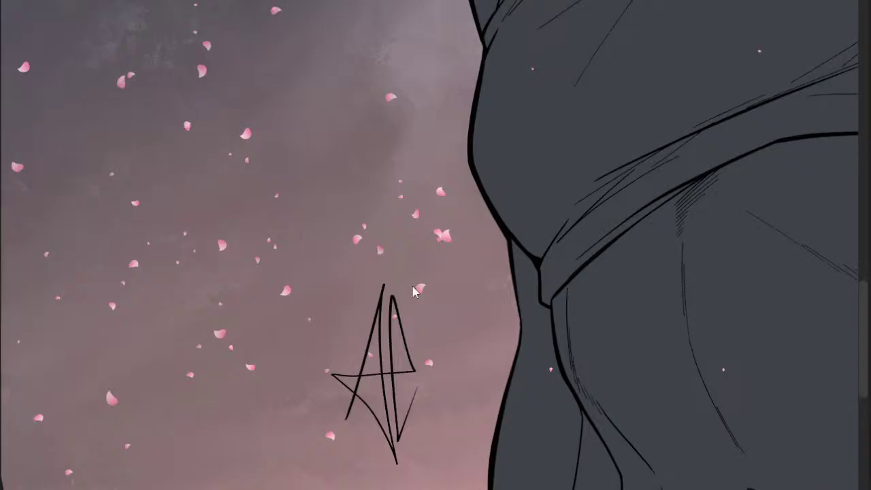
key("ctrl+z")
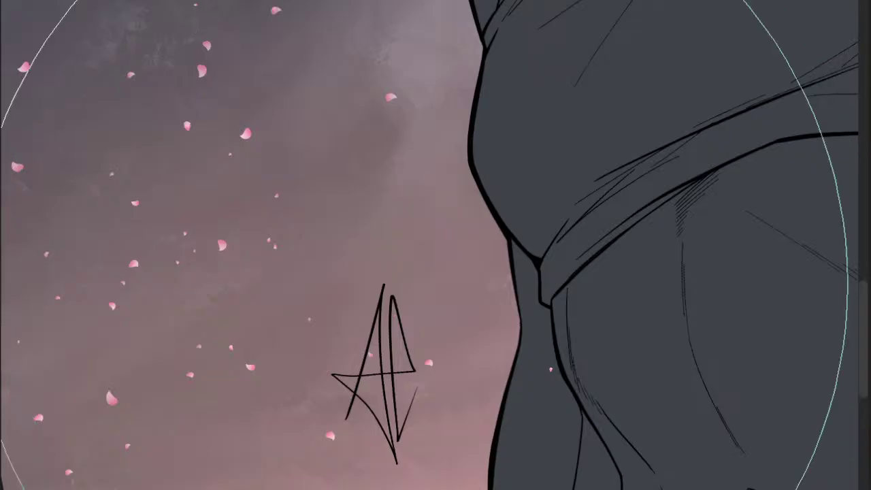
key("ctrl+z")
- Try sweeping small pink petals from the left sky across the torso to the raised hand, and undo them
scroll(375, 271, "down", 8)
left_click_drag(465, 219, 301, 270)
scroll(285, 284, "up", 3)
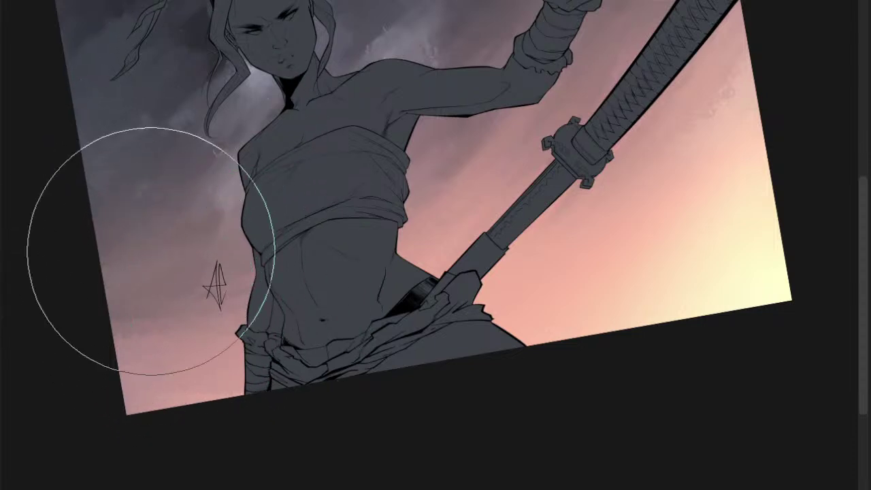
mouse_move(151, 251)
left_mouse_down()
mouse_move(99, 173)
mouse_move(140, 151)
mouse_move(186, 257)
mouse_move(162, 363)
mouse_move(239, 330)
mouse_move(281, 297)
mouse_move(378, 89)
left_mouse_up()
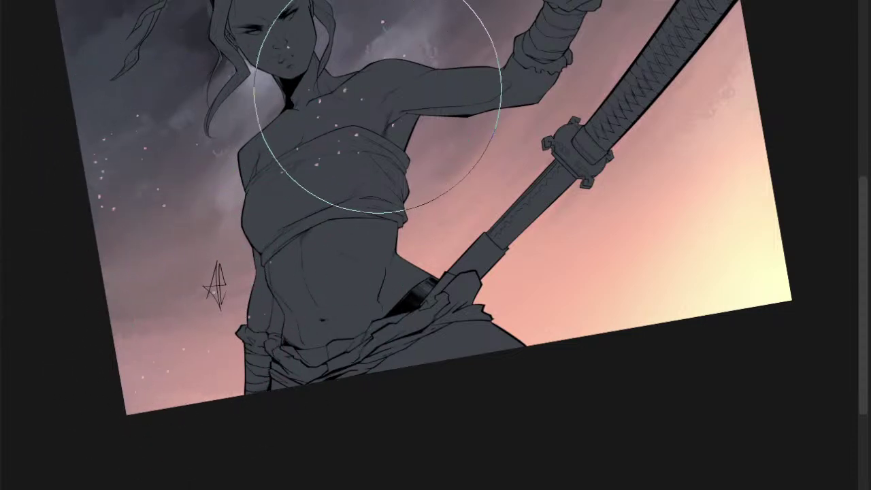
left_click_drag(523, 51, 439, 130)
mouse_move(360, 301)
left_mouse_down()
mouse_move(418, 277)
mouse_move(469, 235)
mouse_move(516, 139)
mouse_move(554, 23)
left_mouse_up()
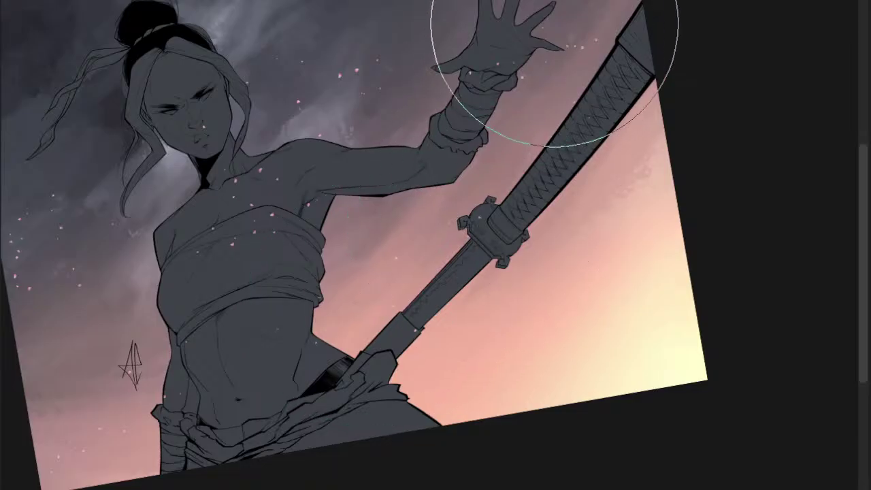
left_click_drag(639, 119, 608, 151)
scroll(612, 150, "down", 2)
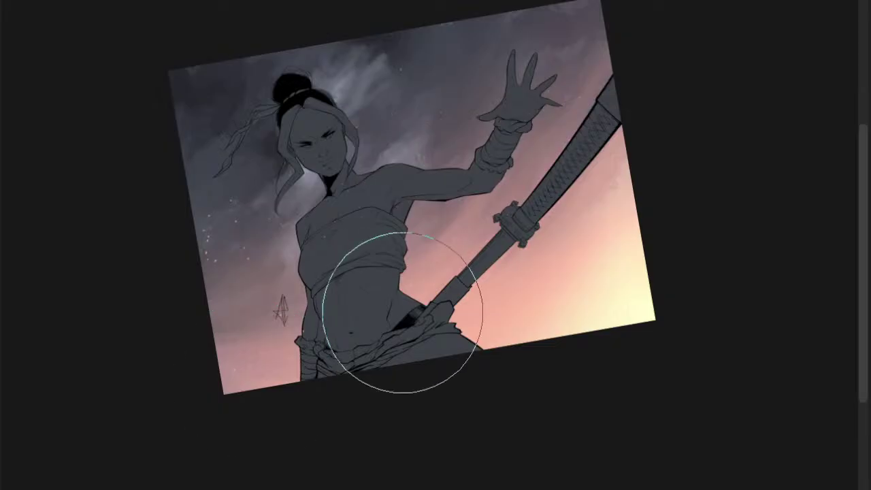
scroll(421, 302, "up", 2)
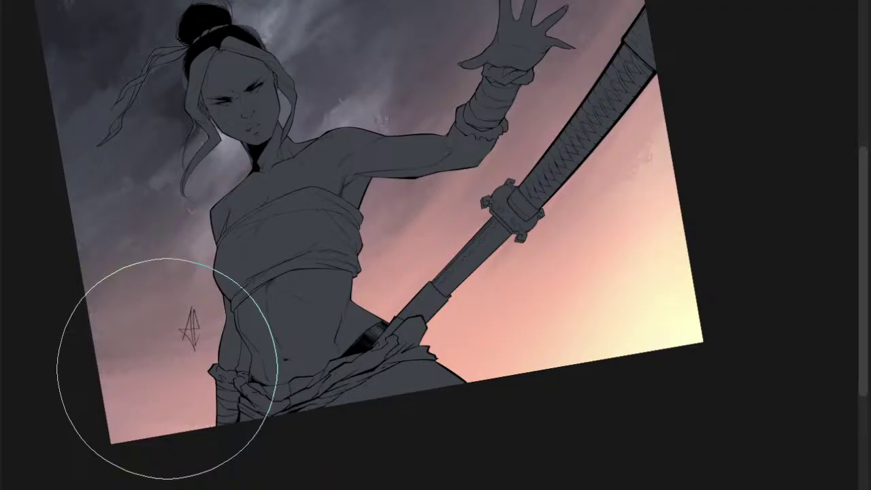
- Scatter small pink petals across the whole picture, from the lower-left sky past the sword to the upper-left clouds
mouse_move(167, 369)
left_mouse_down()
mouse_move(458, 83)
mouse_move(528, 307)
left_mouse_up()
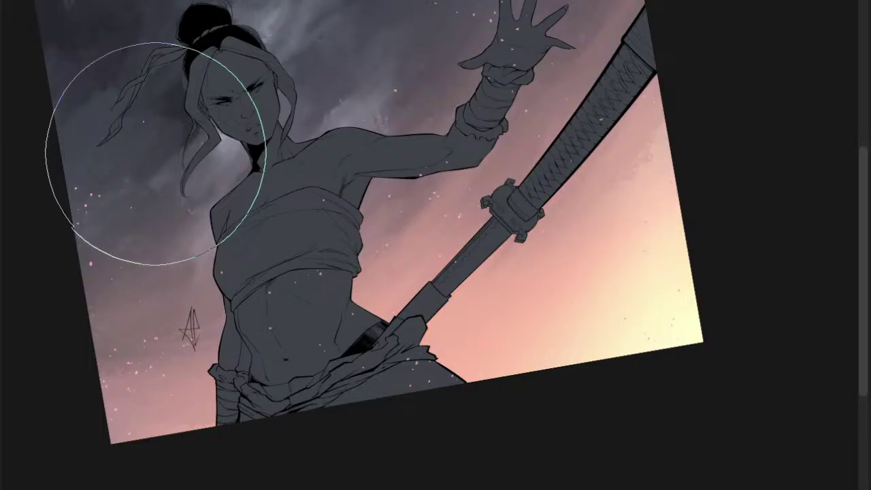
left_click_drag(155, 154, 62, 89)
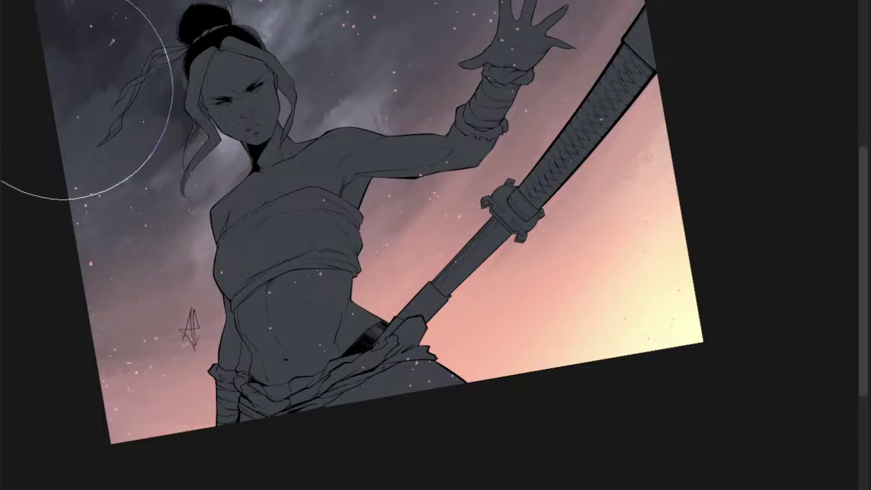
left_click_drag(536, 49, 505, 84)
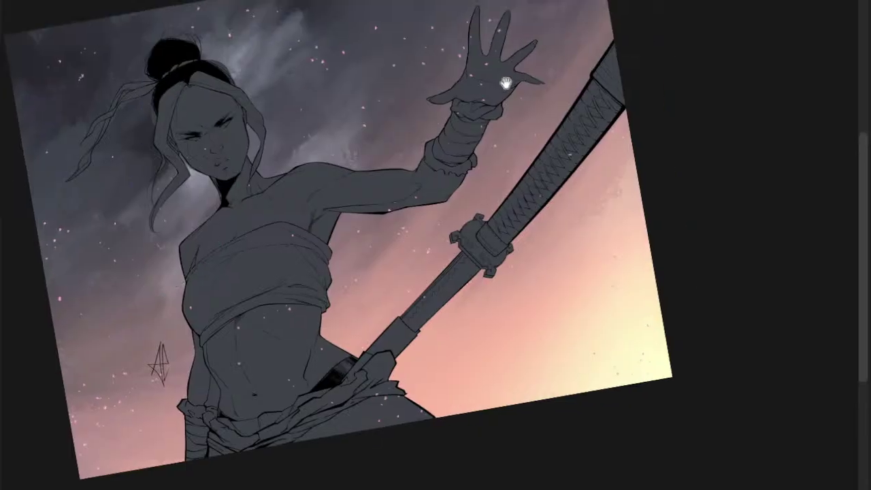
- Examine the scattered small petals across the sky, figure, raised hand and sword, both close up and at full-picture size
left_click_drag(659, 77, 591, 113)
mouse_move(268, 347)
left_mouse_down()
mouse_move(279, 347)
mouse_move(265, 385)
left_mouse_up()
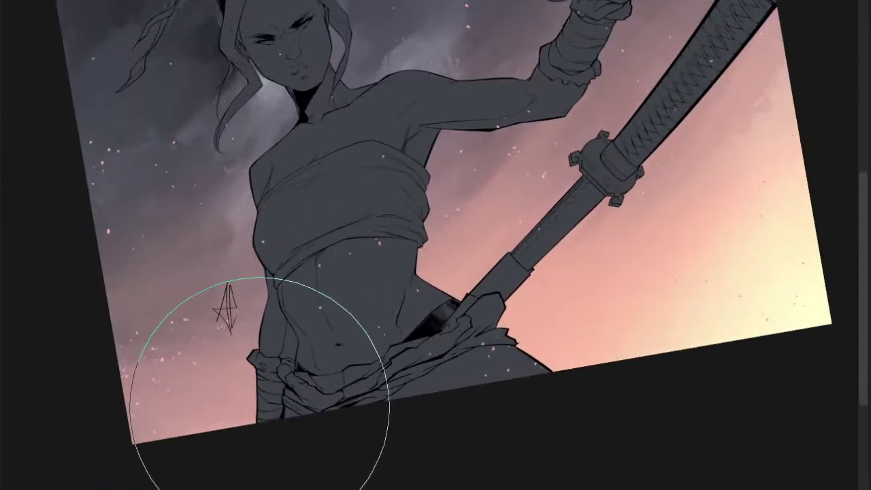
left_click_drag(395, 303, 388, 304)
left_click_drag(389, 304, 310, 358)
mouse_move(241, 353)
left_mouse_down()
mouse_move(245, 369)
mouse_move(280, 398)
left_mouse_up()
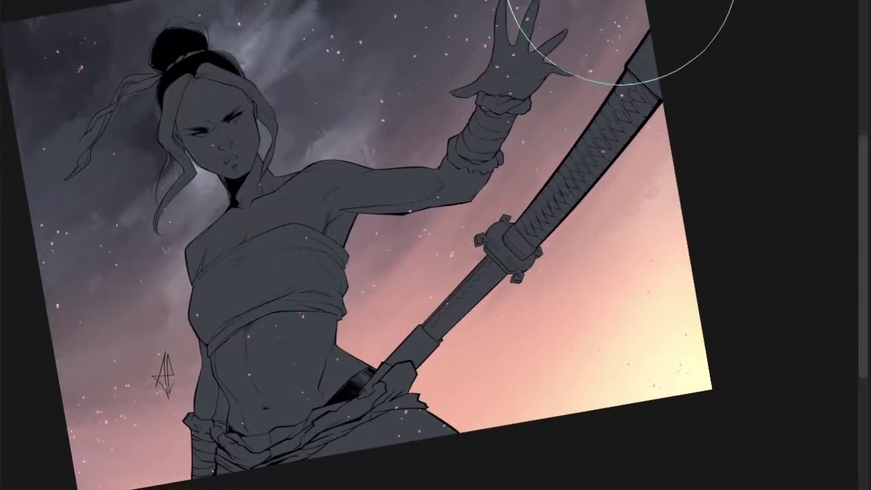
left_click_drag(630, 73, 614, 81)
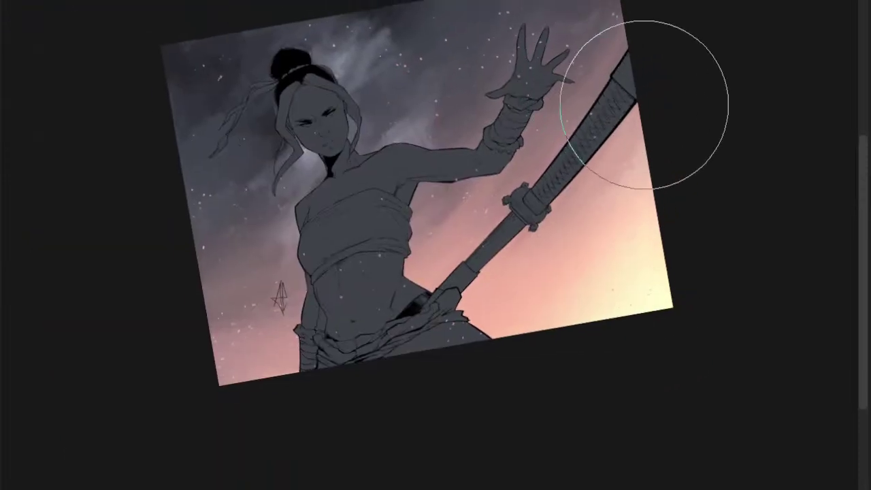
left_click_drag(446, 249, 395, 307)
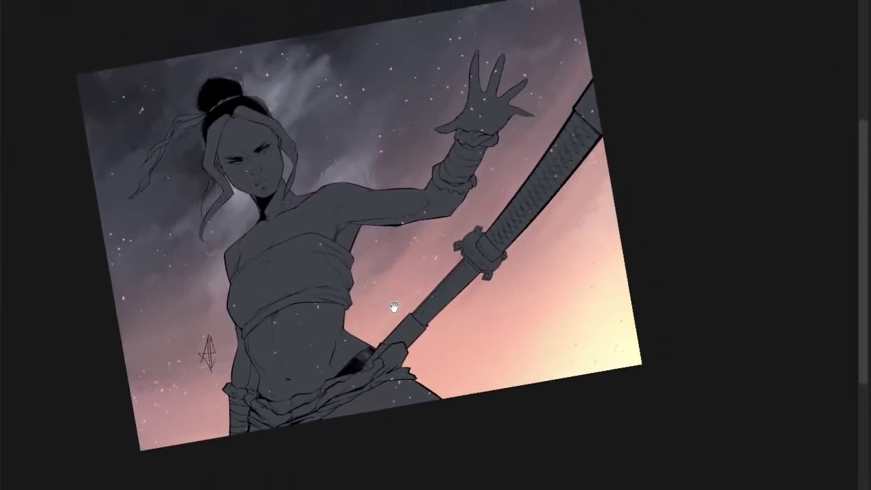
left_click_drag(275, 360, 320, 358)
left_click_drag(315, 359, 358, 407)
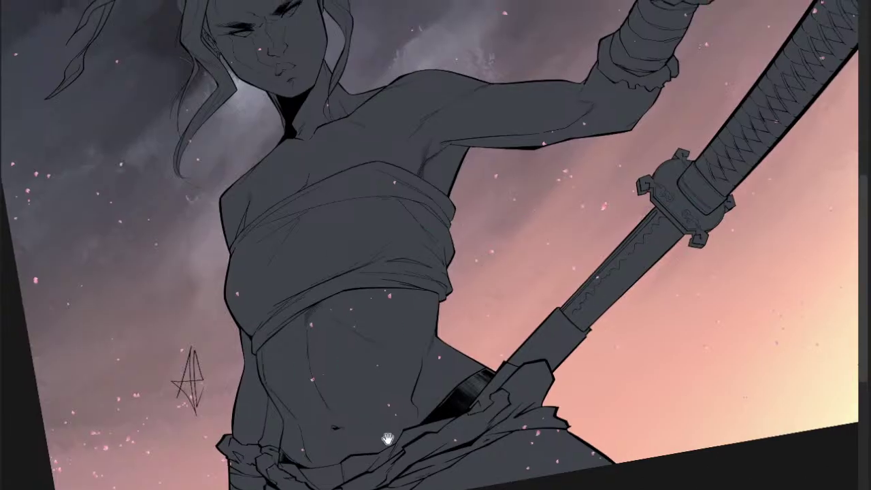
left_click_drag(388, 440, 356, 405)
left_click_drag(403, 249, 358, 258)
left_click_drag(357, 258, 297, 304)
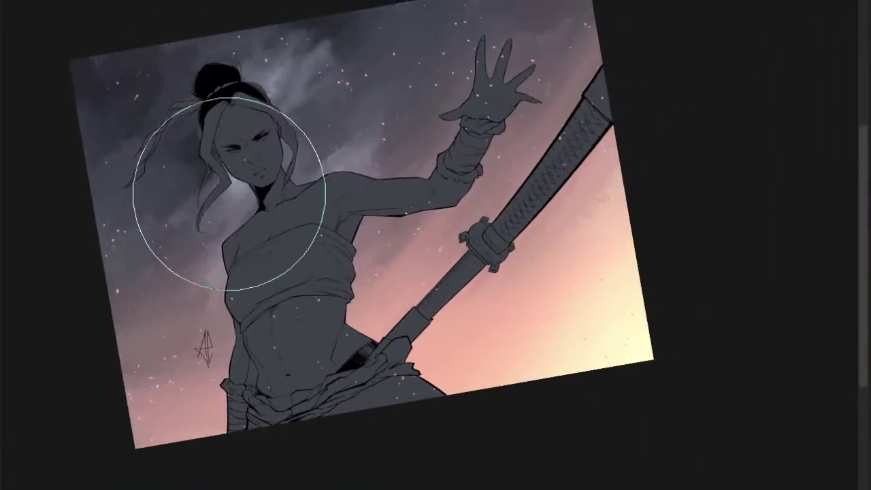
scroll(204, 347, "up", 1)
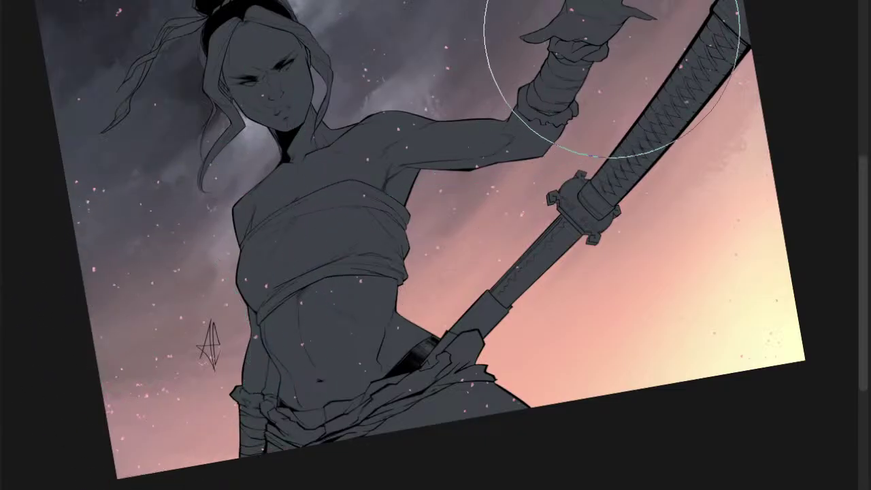
left_click_drag(581, 148, 490, 218)
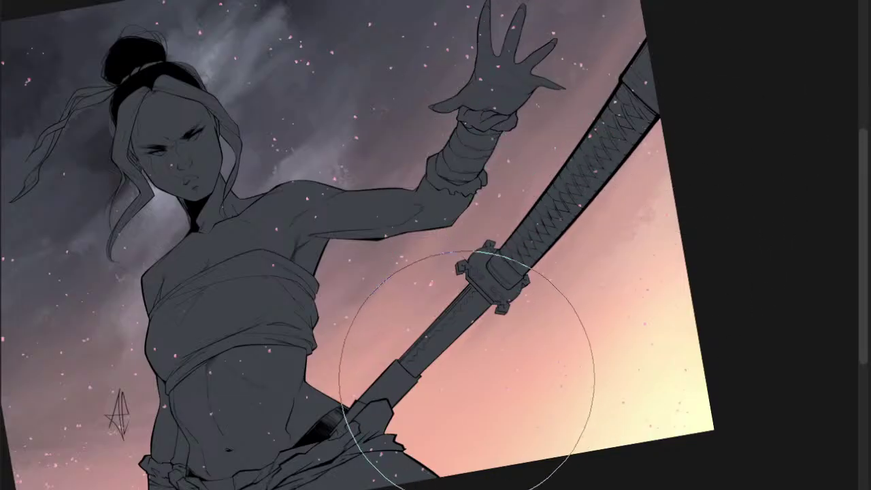
left_click_drag(361, 404, 330, 399)
left_click_drag(210, 415, 241, 409)
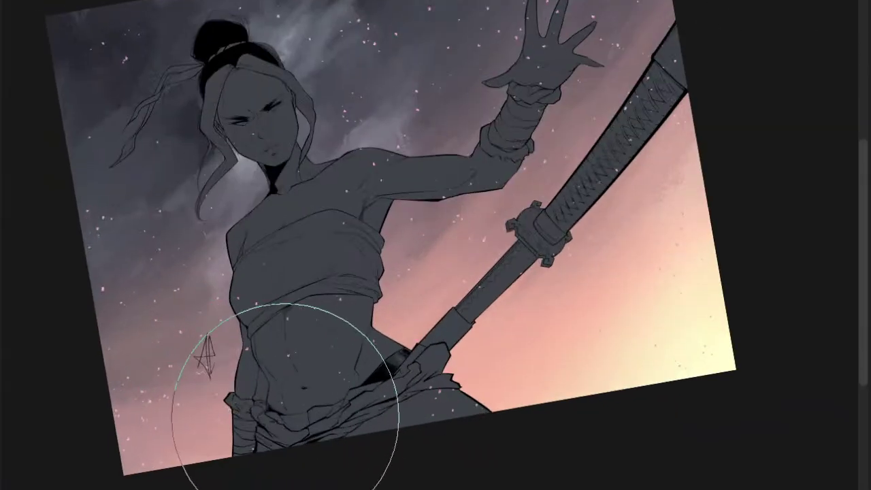
left_click_drag(237, 373, 250, 372)
scroll(297, 221, "down", 3)
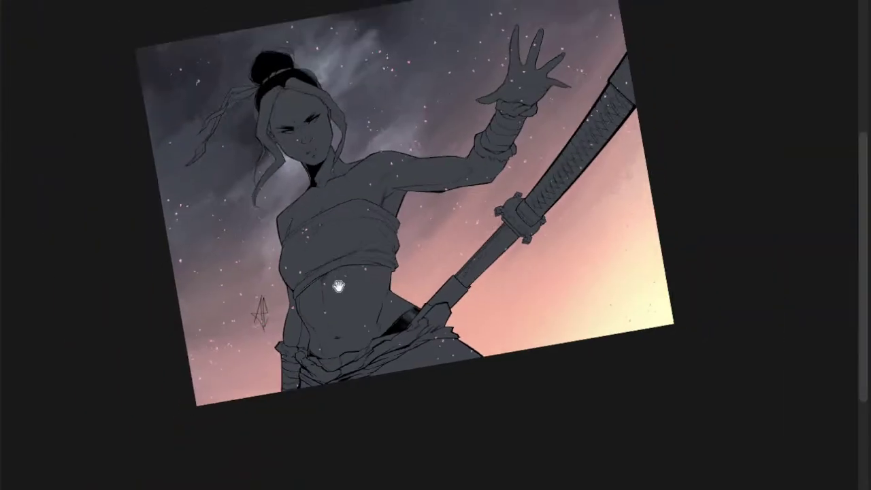
- Scale up the additional petal layer so it extends past the lower-left corner of the picture
key("ctrl+t")
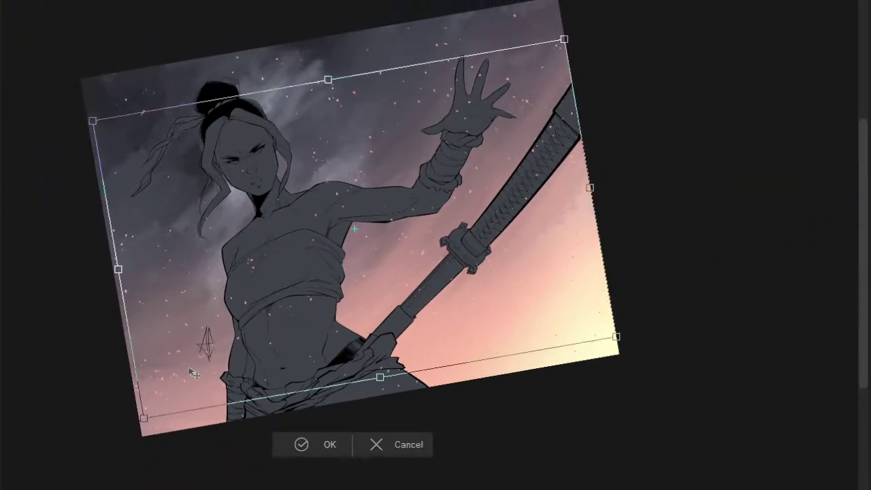
left_click_drag(202, 348, 238, 291)
left_click_drag(296, 248, 249, 299)
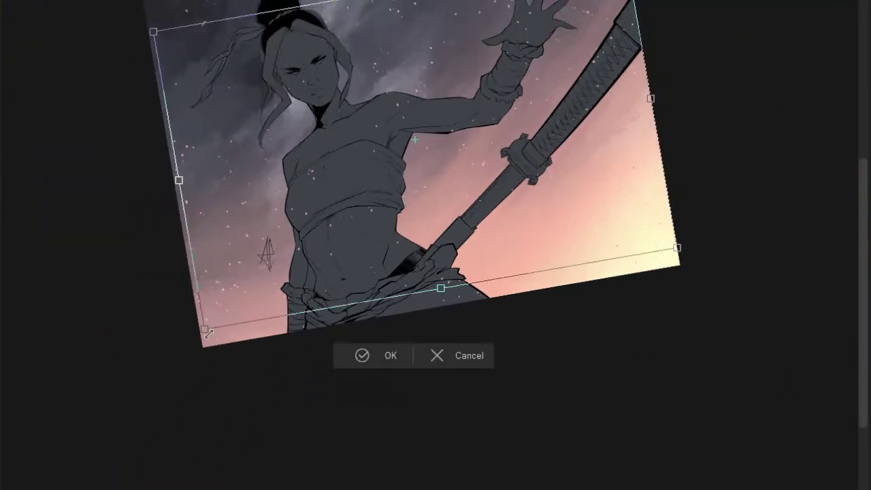
left_click_drag(207, 332, 82, 478)
key("Return")
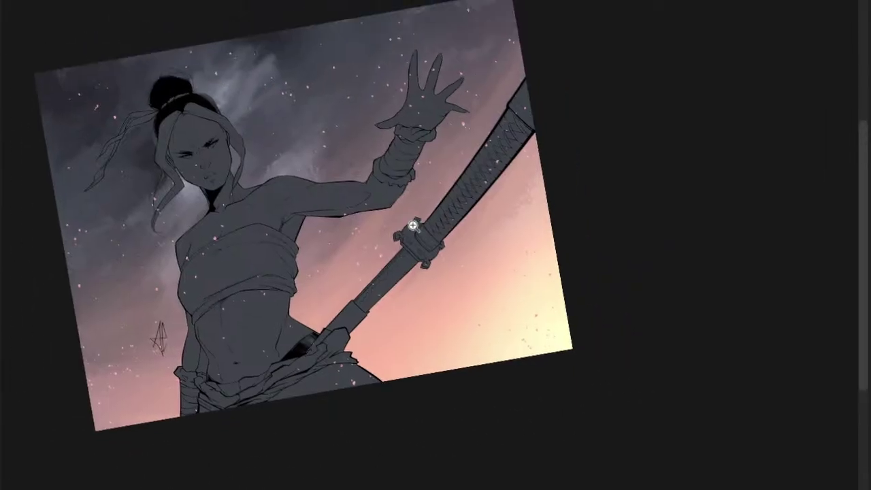
- Enlarge the additional petals further and tilt them slightly so their layer extends well beyond the picture on all sides
left_click_drag(412, 225, 354, 224)
left_click_drag(458, 144, 660, 1)
key("ctrl+space")
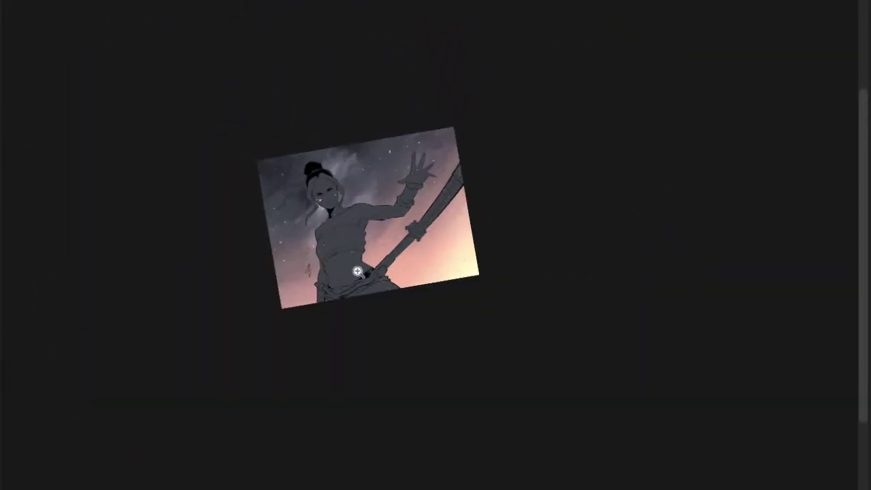
scroll(358, 271, "up", 4)
scroll(436, 212, "down", 3)
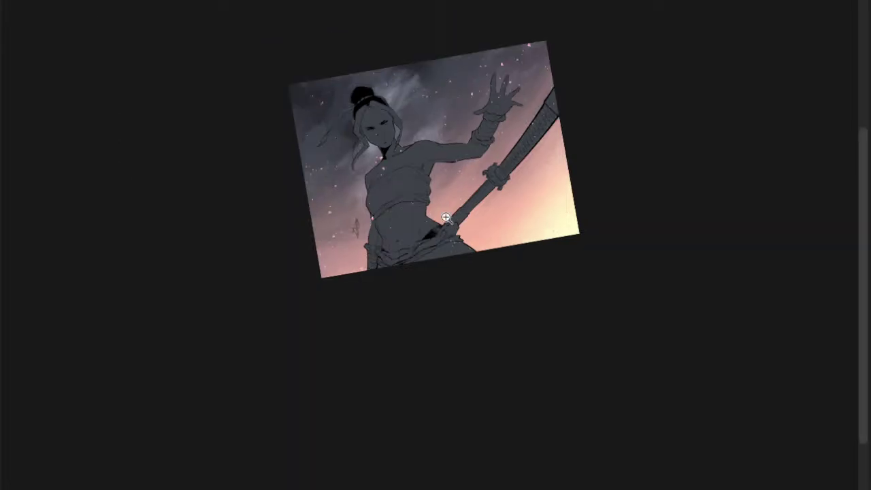
left_click_drag(445, 217, 446, 245)
left_click_drag(264, 366, 253, 394)
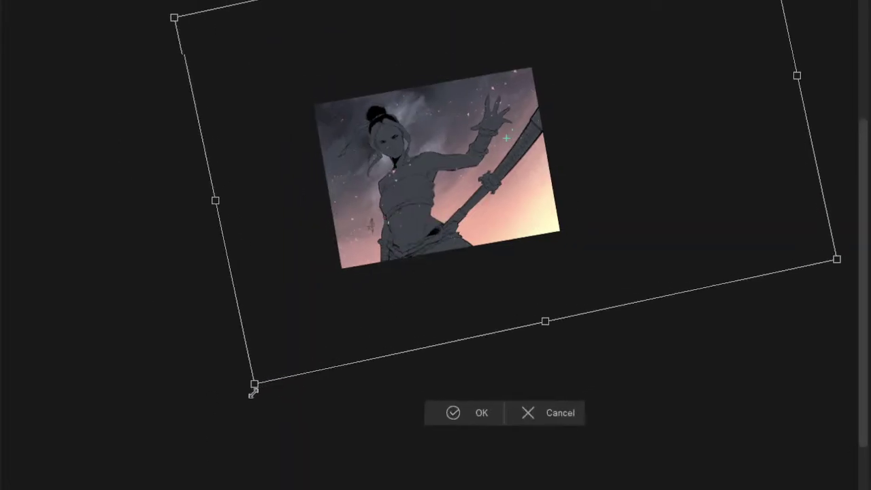
key("Return")
- Examine the size and placement of the large petals around the raised hand, sword and waist
scroll(482, 204, "up", 3)
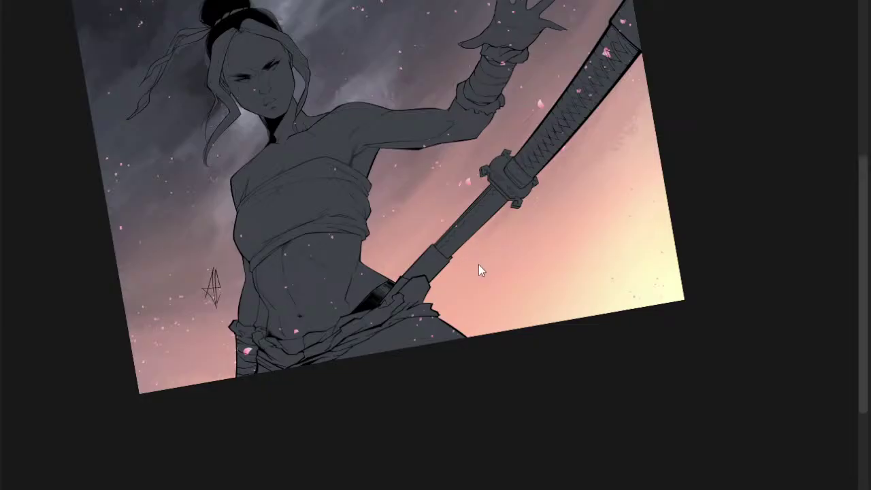
mouse_move(378, 189)
left_mouse_down()
mouse_move(358, 238)
mouse_move(345, 314)
left_mouse_up()
left_click(267, 302, "ctrl")
left_click(412, 256, "ctrl")
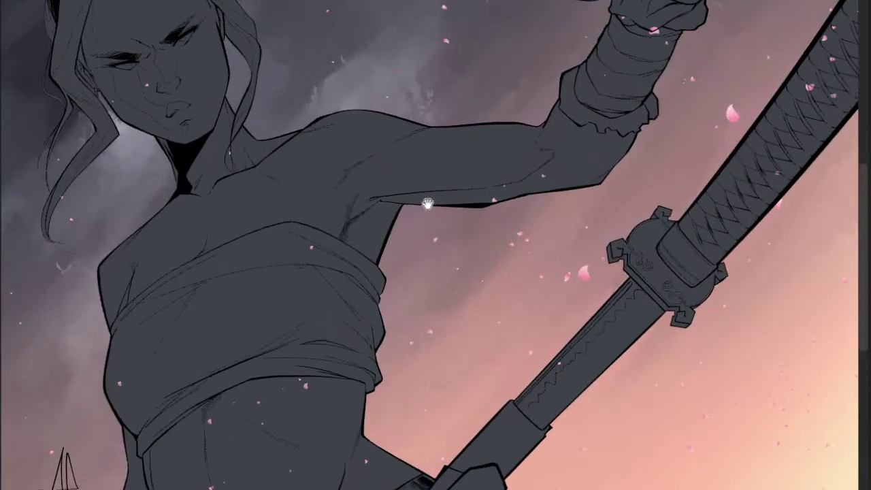
left_click_drag(428, 204, 401, 279)
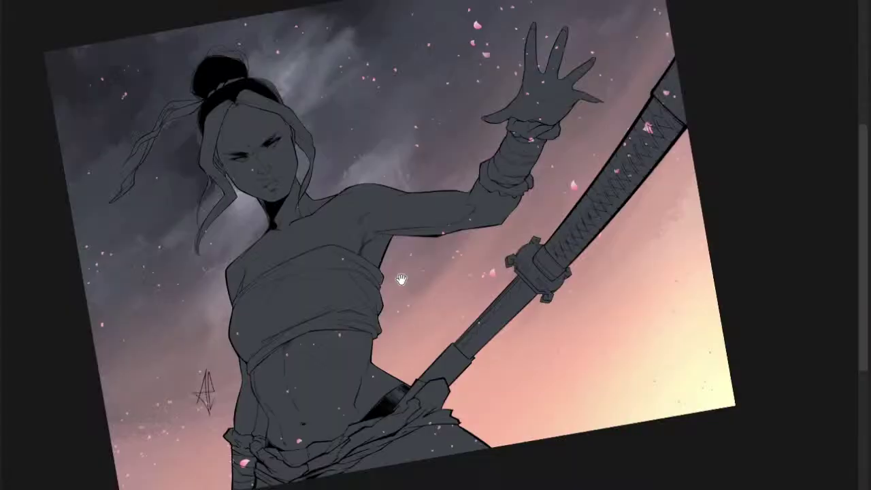
left_click_drag(220, 339, 286, 354)
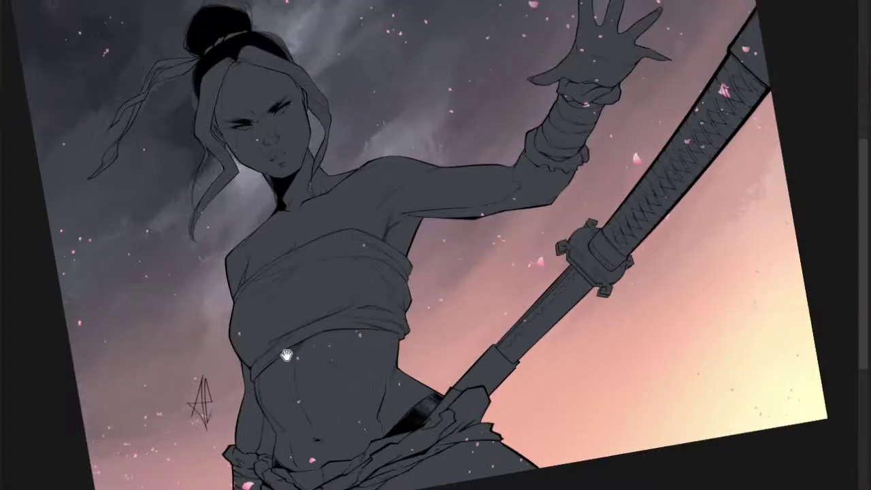
left_click_drag(364, 294, 341, 318)
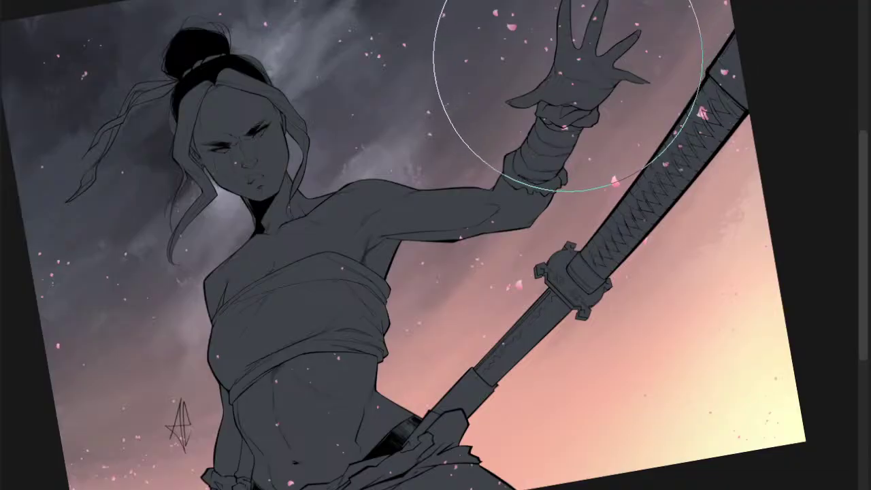
left_click_drag(536, 95, 523, 110)
- Soften the large foreground petals with a Gaussian blur, keeping its strength slightly below 26
scroll(481, 63, "up", 3)
mouse_move(481, 62)
left_mouse_down()
mouse_move(485, 128)
mouse_move(425, 124)
left_mouse_up()
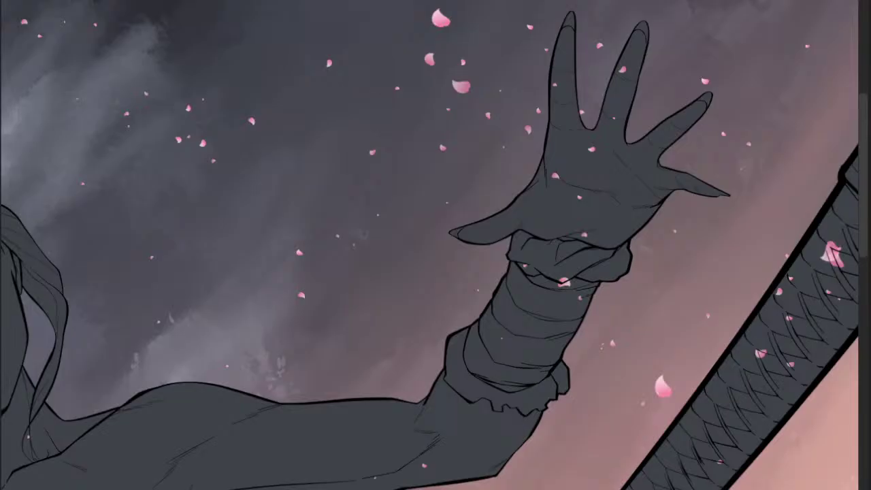
left_click(148, 0)
mouse_move(179, 0)
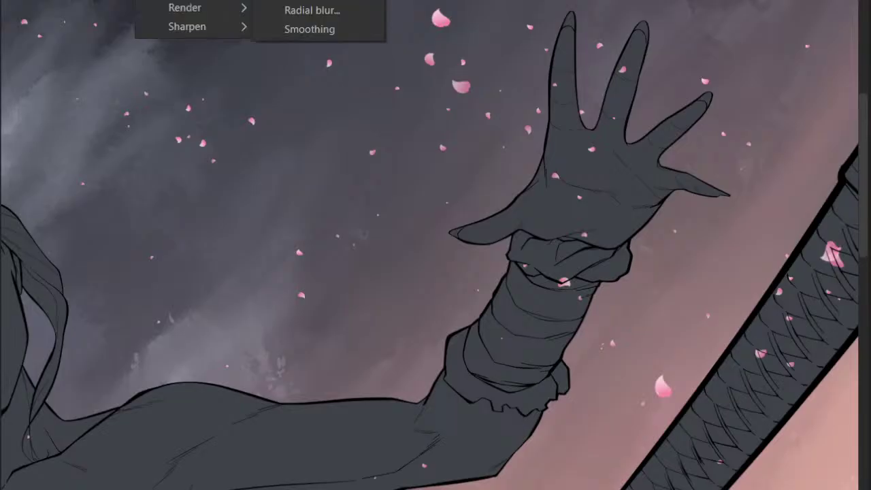
left_click(309, 0)
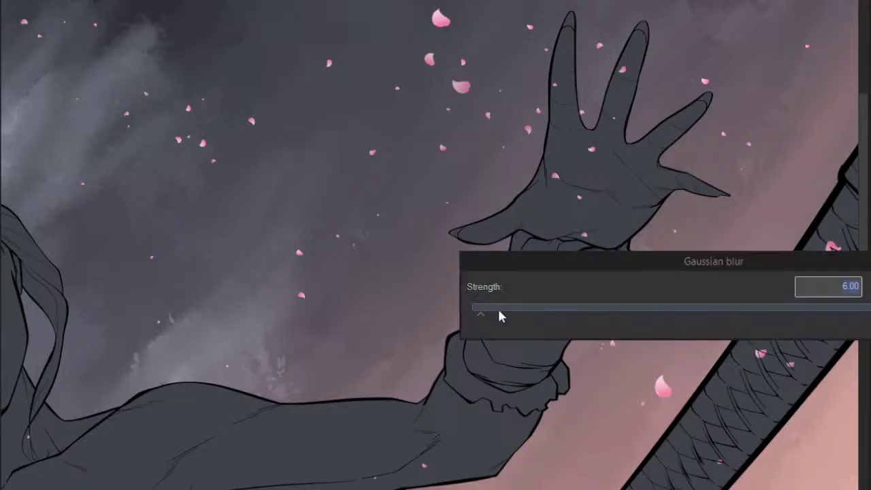
left_click_drag(497, 306, 524, 311)
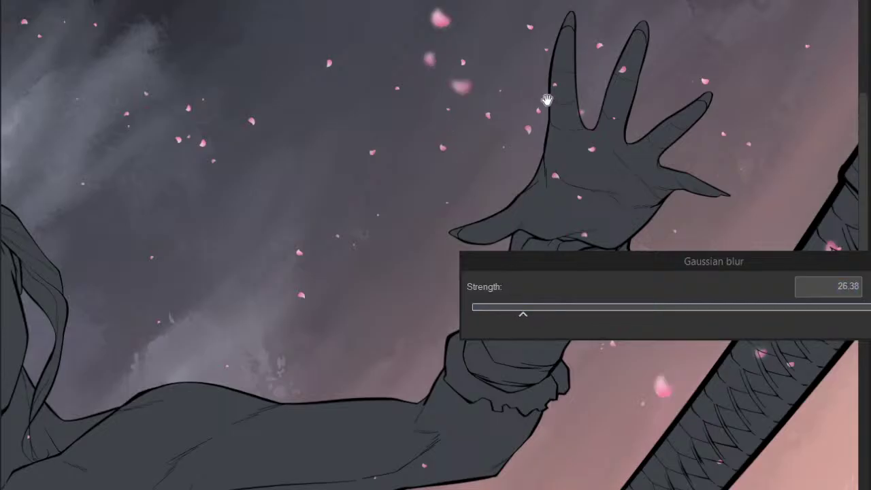
left_click(517, 310)
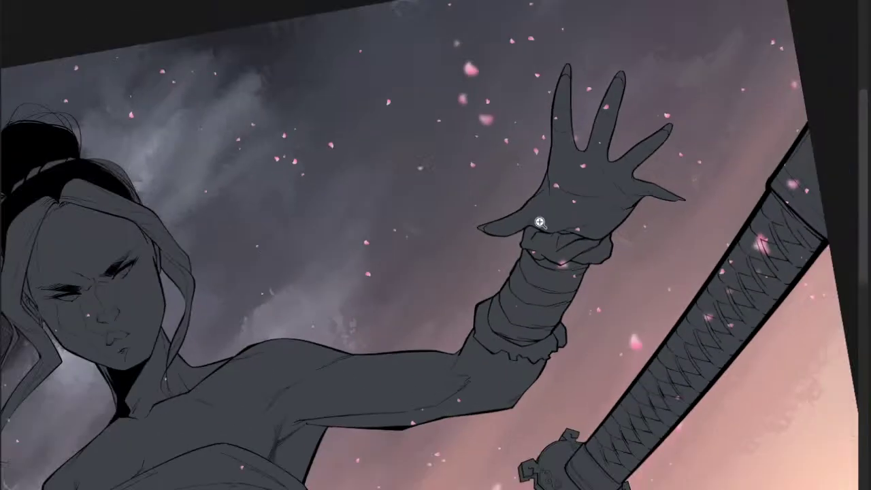
- Compare the whole picture with and without the small petals behind the blurred large ones
left_click_drag(504, 305, 454, 202)
left_click_drag(625, 127, 573, 163)
mouse_move(374, 310)
left_mouse_down()
mouse_move(380, 331)
mouse_move(356, 370)
left_mouse_up()
scroll(347, 333, "up", 1)
left_click_drag(372, 246, 388, 327)
key("ctrl+z")
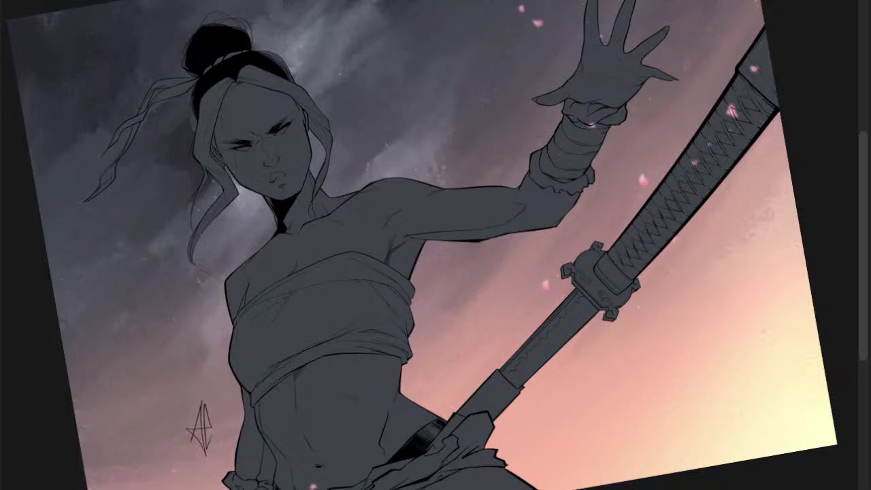
key("ctrl+shift+z")
key("ctrl+z")
key("ctrl+shift+z")
key("ctrl+z")
key("ctrl+shift+z")
key("ctrl+z")
key("ctrl+shift+z")
- Set up a motion blur for the small petals and raise its strength until they turn into short streaks
left_click(156, 2)
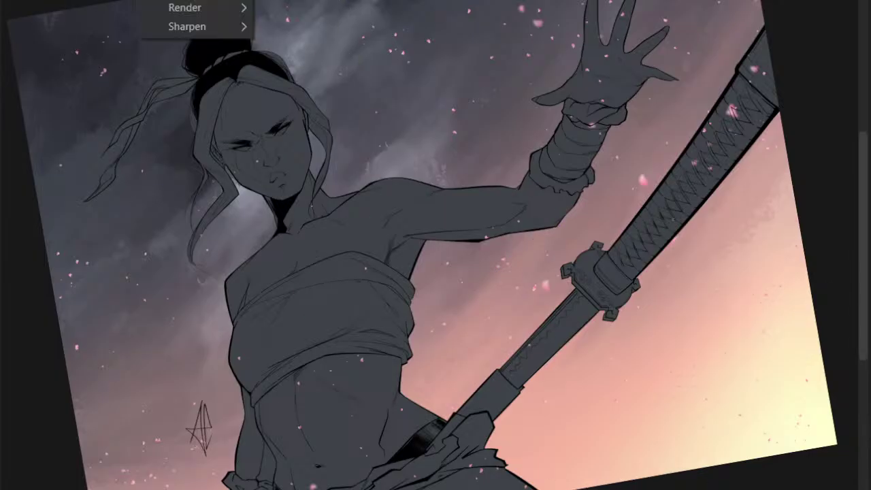
mouse_move(198, 1)
left_click(317, 1)
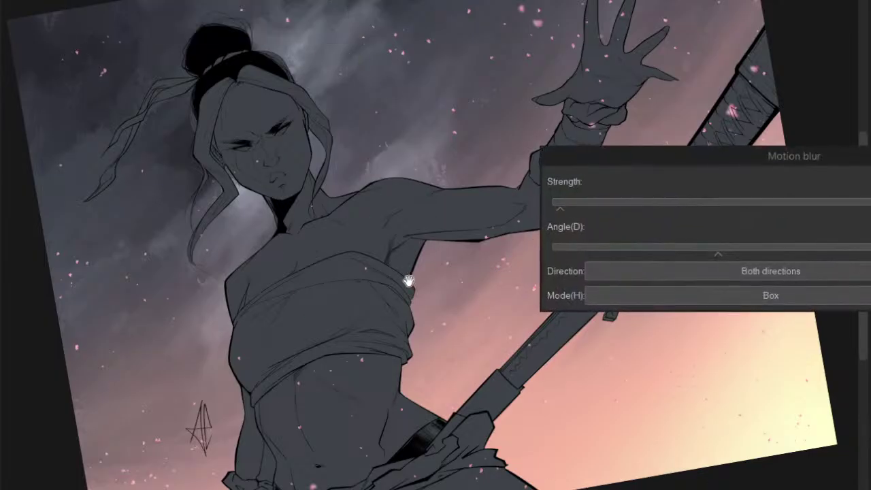
scroll(384, 249, "up", 5)
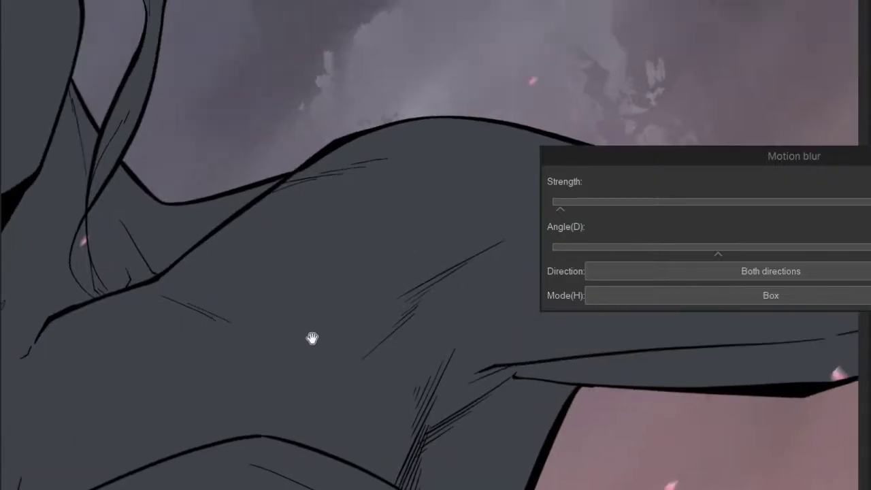
mouse_move(330, 156)
left_mouse_down()
mouse_move(256, 373)
mouse_move(241, 384)
left_mouse_up()
left_click(572, 202)
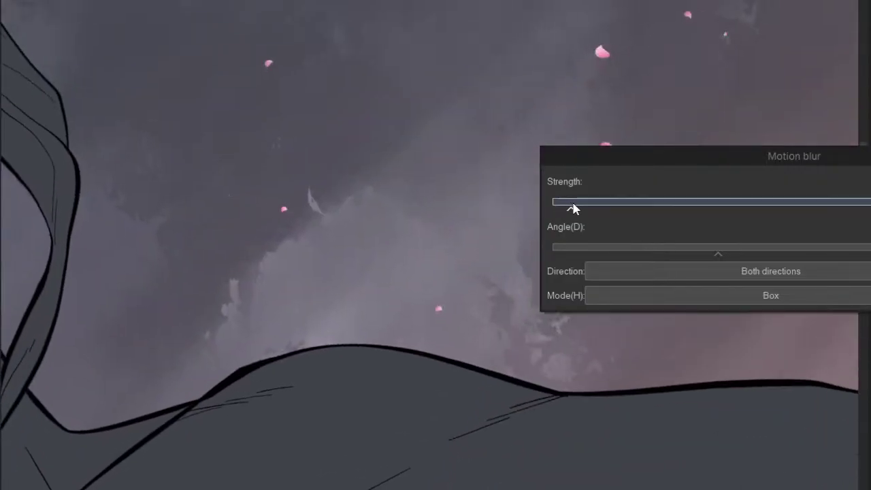
left_click_drag(573, 205, 586, 206)
- Examine the motion blur preview on the small petals across the sky, figure and raised hand
scroll(451, 238, "down", 5)
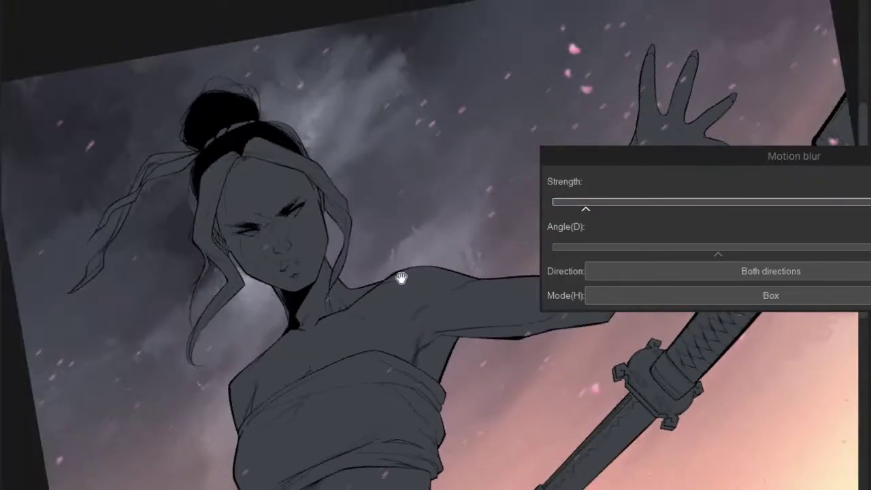
left_click_drag(402, 278, 385, 216)
scroll(381, 225, "down", 2)
scroll(363, 303, "up", 2)
left_click_drag(363, 304, 369, 285)
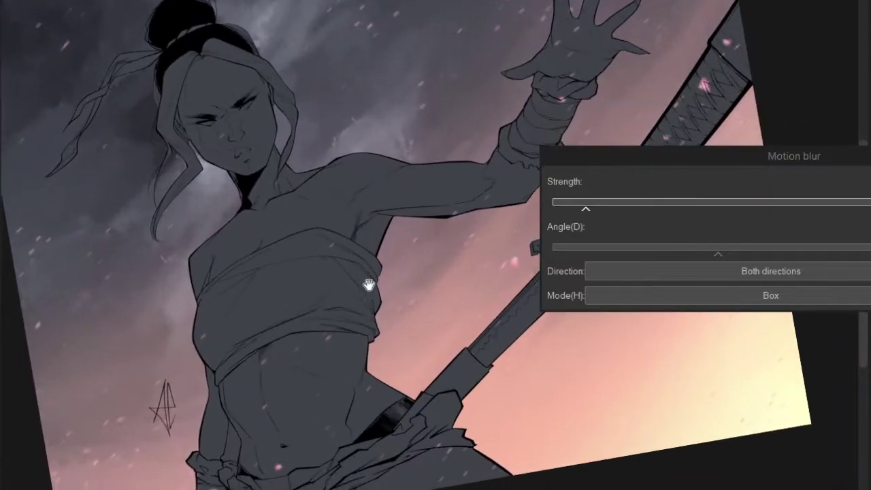
left_click_drag(428, 271, 395, 275)
scroll(397, 278, "down", 1)
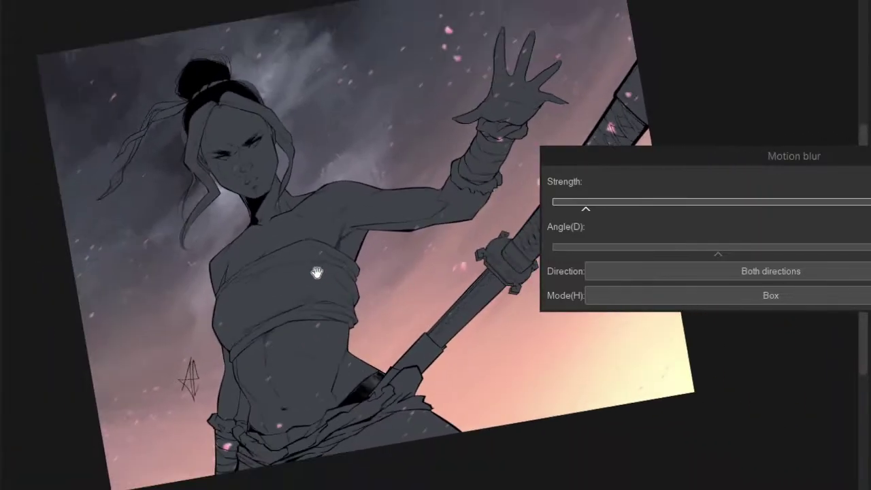
scroll(282, 408, "up", 1)
left_click_drag(296, 386, 325, 372)
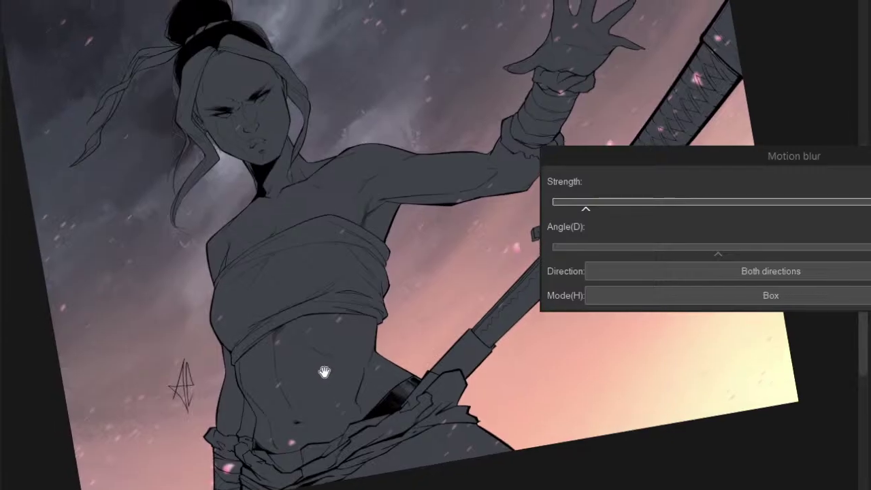
- Slightly lower the motion blur's strength and angle, then apply it in both directions with Box mode to the small petals
left_click(579, 204)
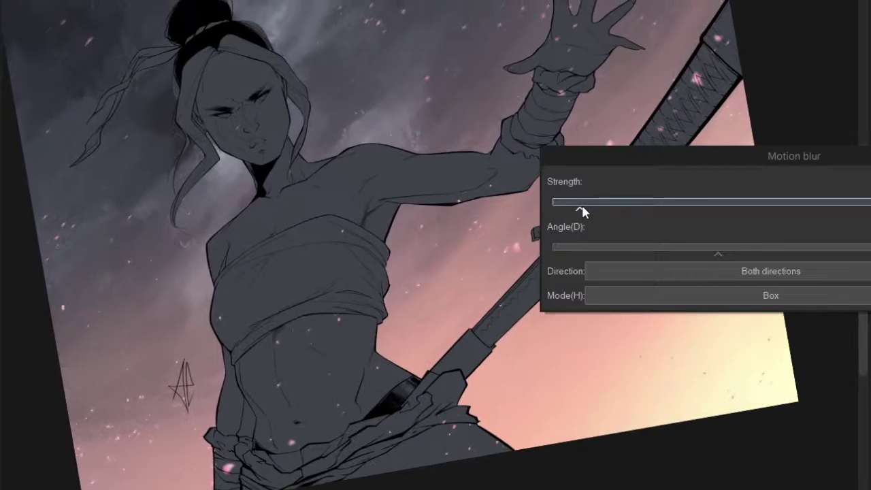
left_click(703, 249)
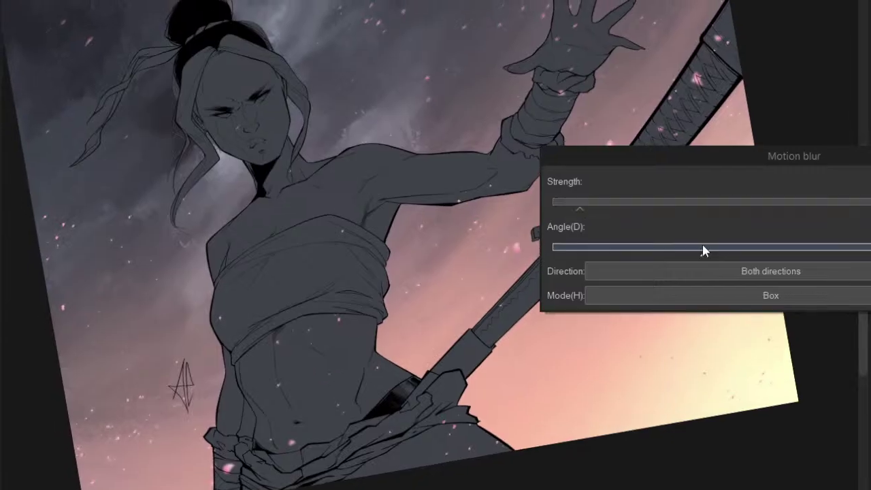
scroll(408, 313, "down", 2)
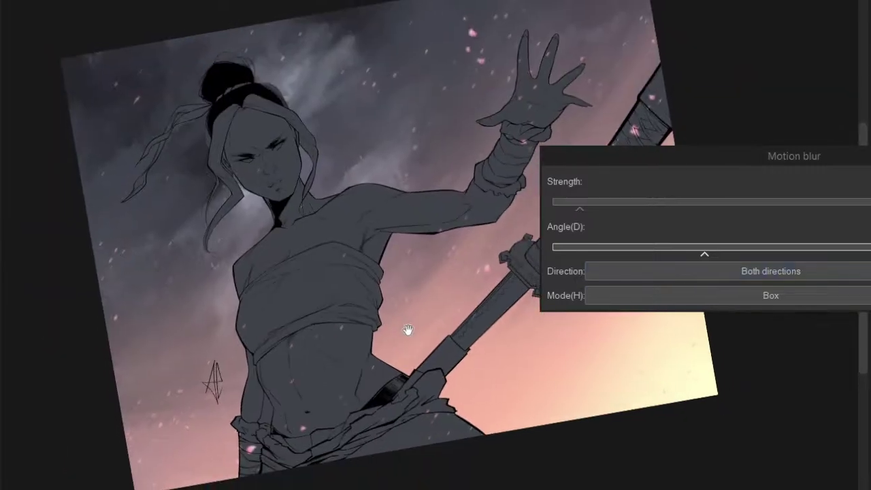
left_click_drag(409, 330, 390, 326)
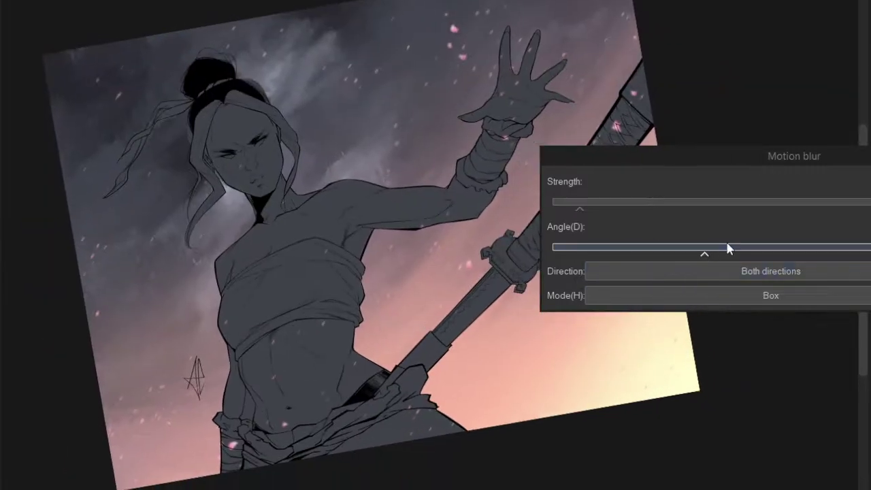
key("Return")
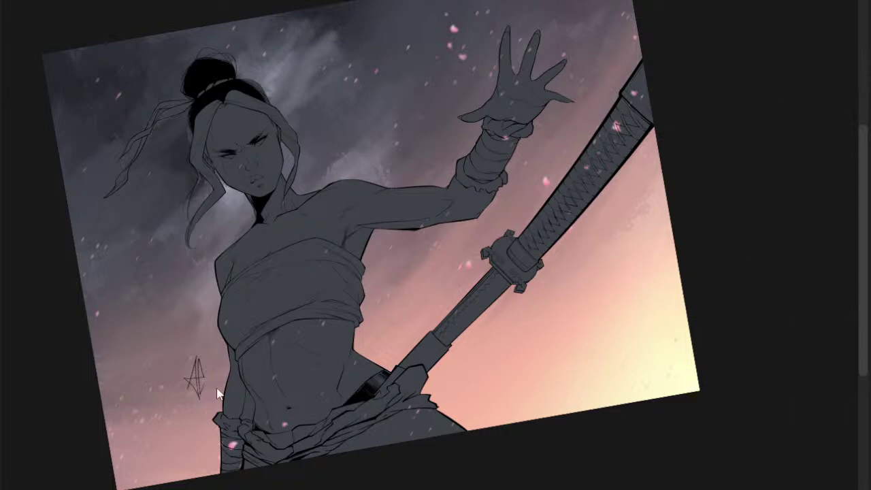
- Examine the motion-blurred petals up close around the torso, sky and raised hand, then across the whole picture
scroll(331, 380, "up", 3)
left_click_drag(325, 381, 357, 365)
mouse_move(602, 358)
left_mouse_down()
mouse_move(543, 311)
mouse_move(483, 351)
left_mouse_up()
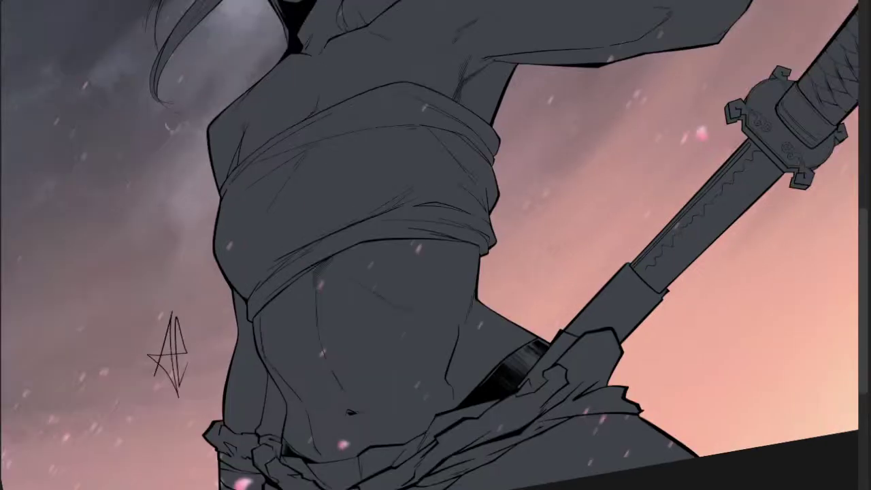
scroll(462, 272, "down", 4)
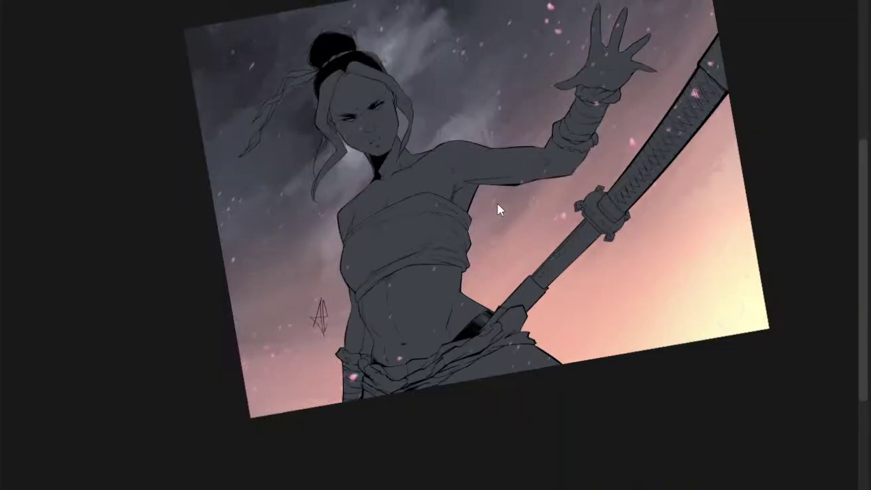
left_click_drag(574, 59, 486, 113)
scroll(476, 106, "up", 5)
left_click_drag(496, 83, 475, 135)
scroll(370, 160, "down", 2)
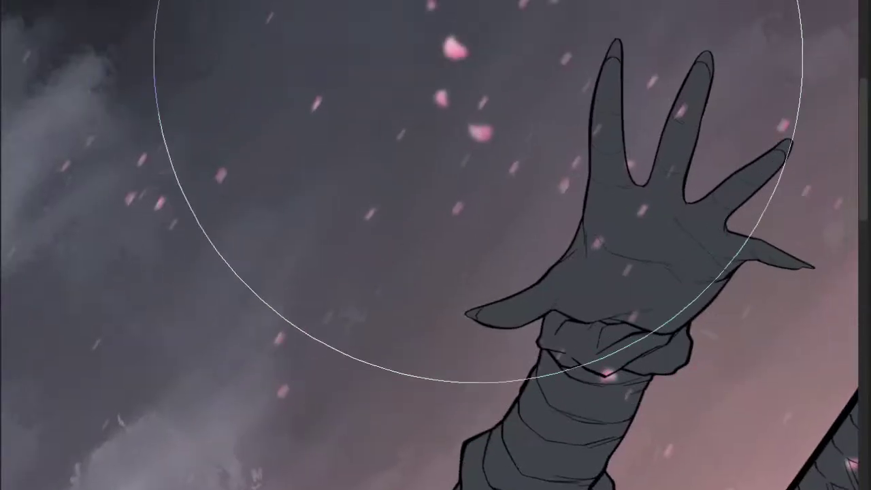
scroll(388, 152, "up", 5)
scroll(436, 199, "down", 8)
left_click_drag(435, 198, 401, 196)
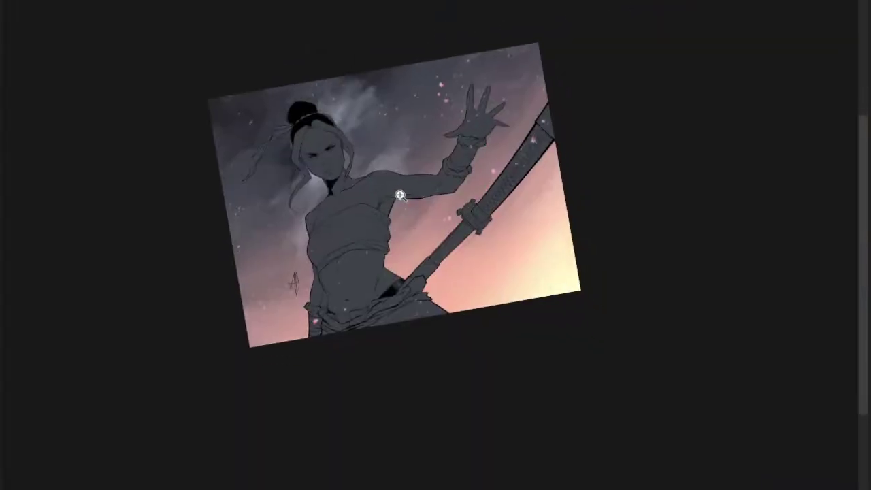
scroll(401, 196, "up", 5)
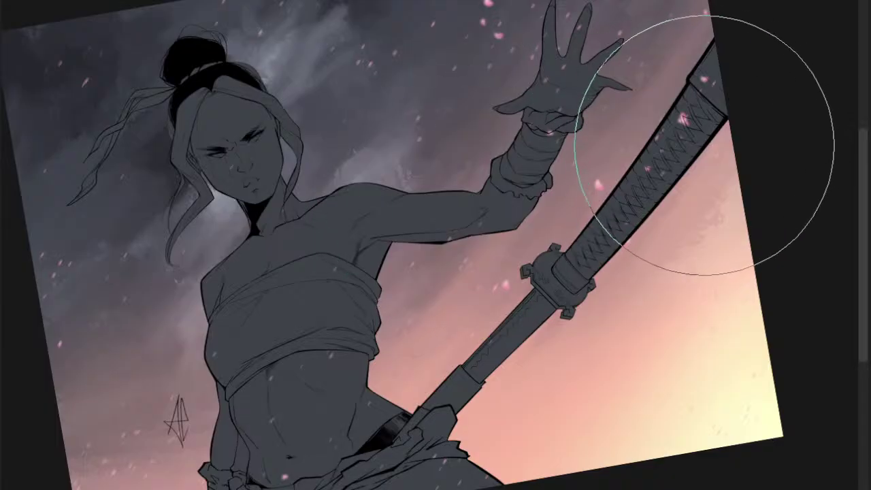
scroll(677, 156, "down", 6)
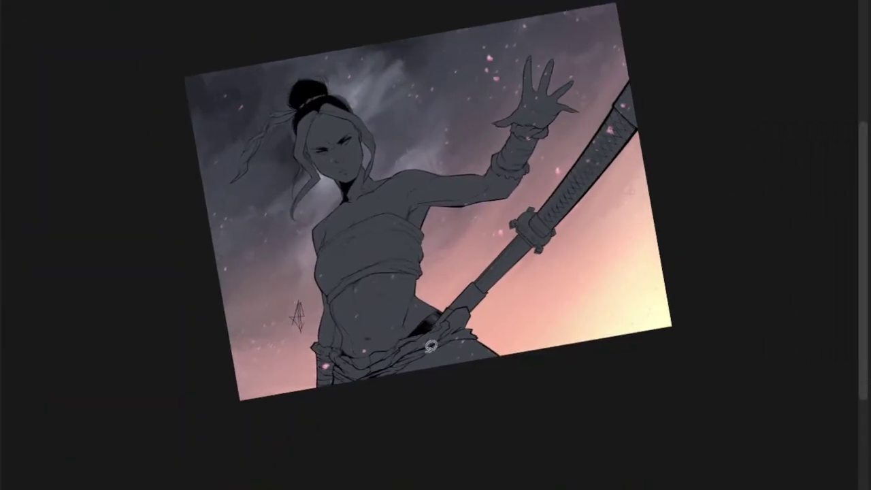
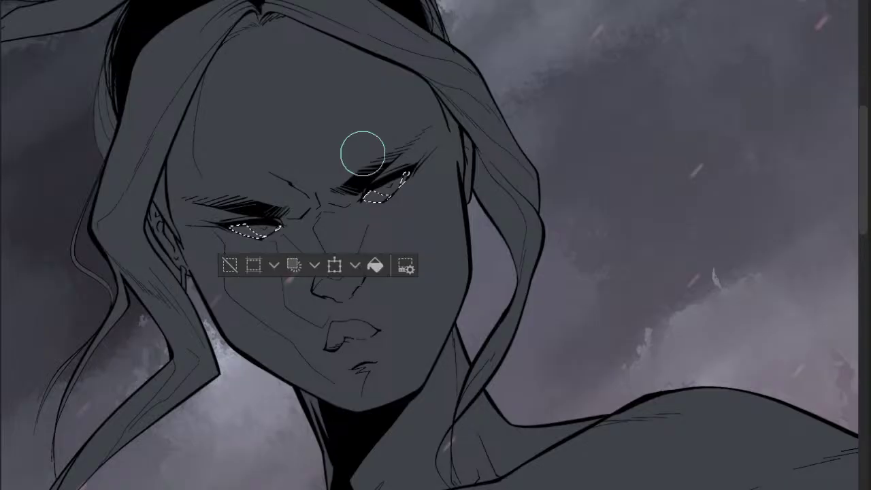
left_click_drag(463, 215, 336, 220)
scroll(437, 191, "down", 2)
left_click_drag(435, 222, 384, 225)
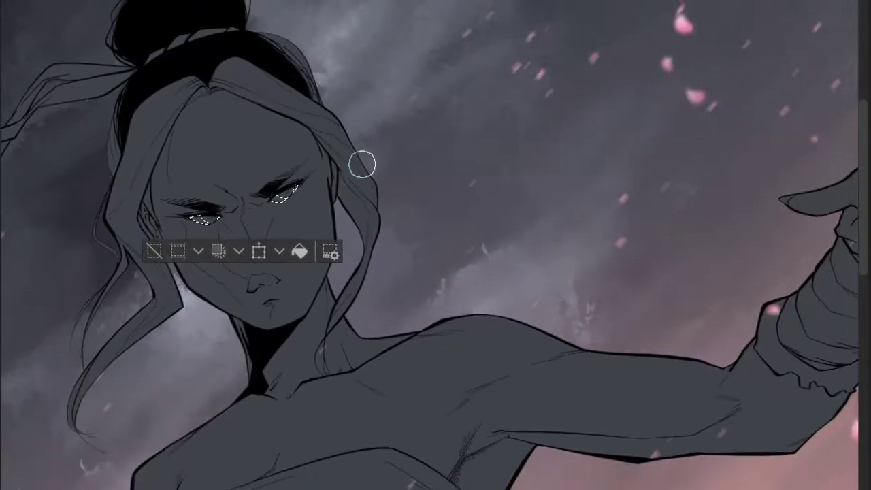
scroll(344, 204, "up", 5)
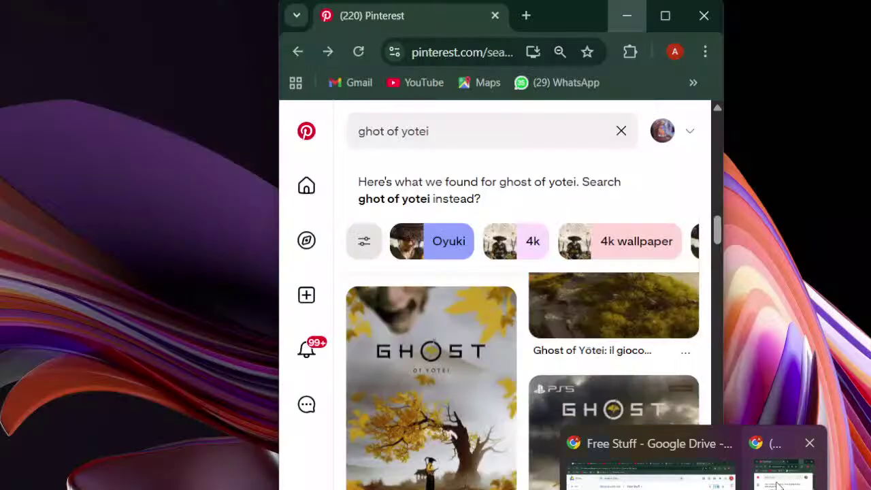
- Switch to the Pinterest window and browse the Ghost of Yotei results for a character reference
left_click(777, 445)
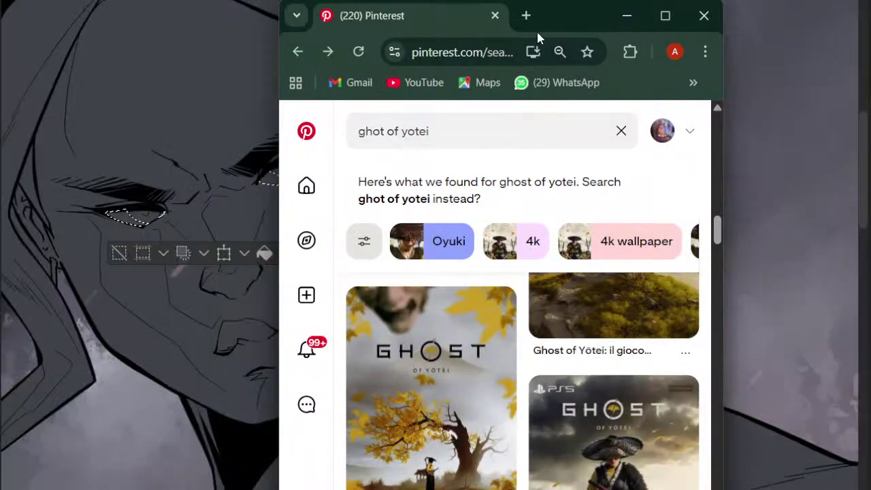
left_click_drag(543, 19, 531, 0)
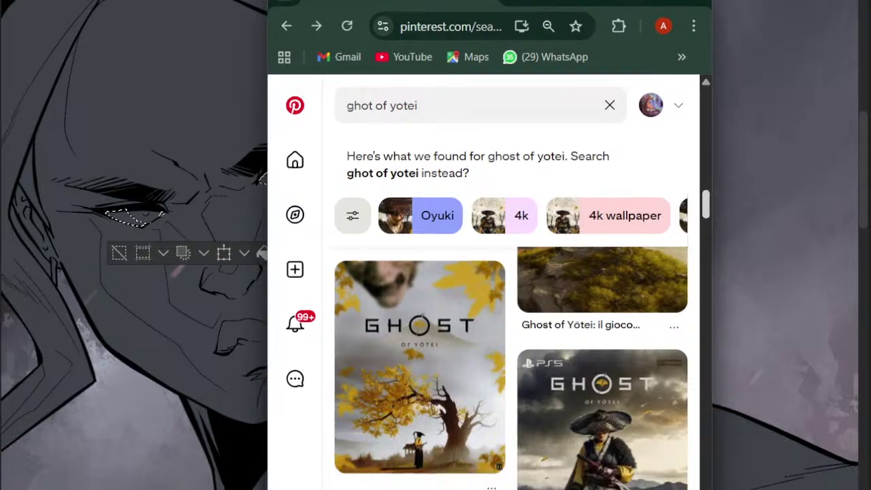
scroll(511, 367, "down", 2)
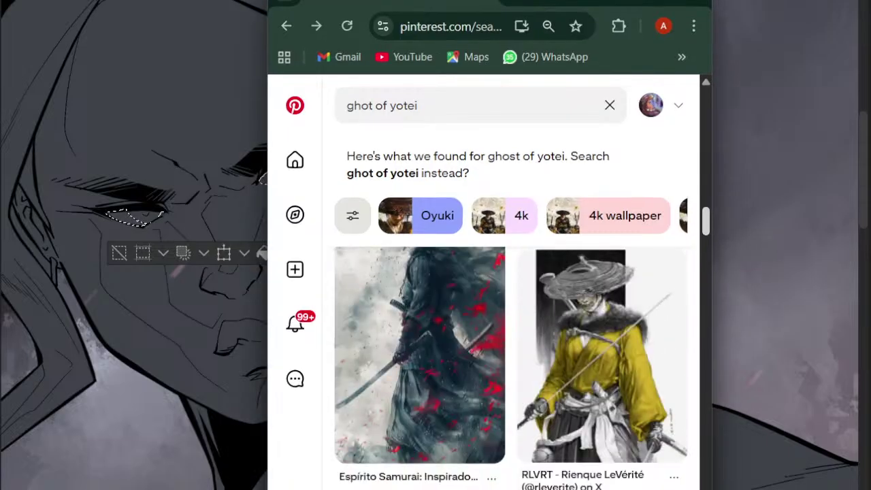
scroll(511, 368, "down", 4)
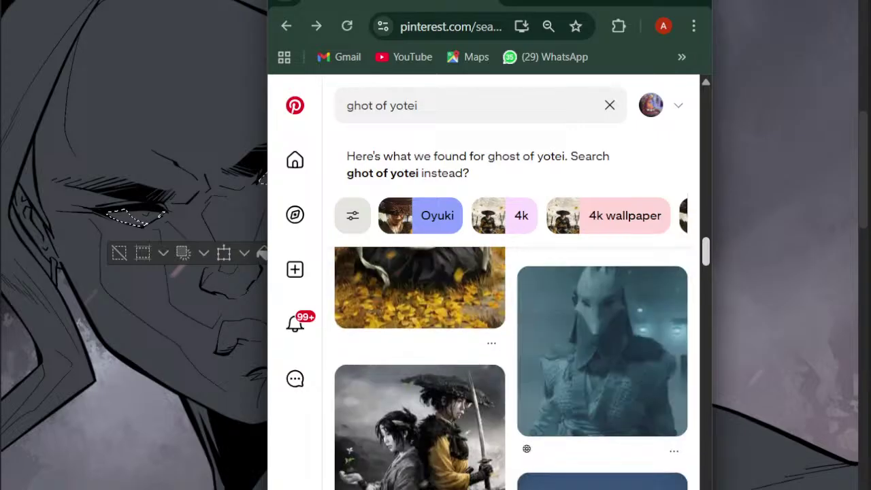
scroll(511, 368, "down", 1)
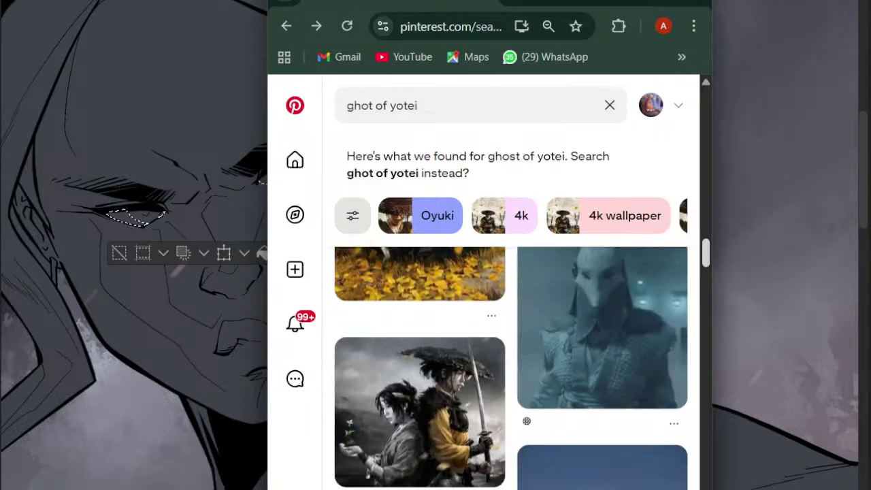
- Open the "Relive the Past" pin, study its selectively coloured figures, and return to the painting
left_click(431, 398)
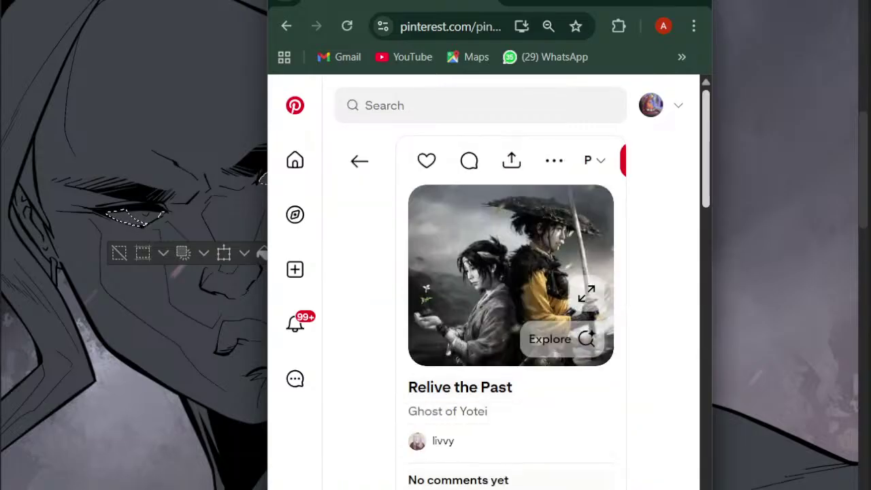
scroll(616, 307, "down", 2)
scroll(616, 308, "up", 1)
scroll(510, 306, "up", 1)
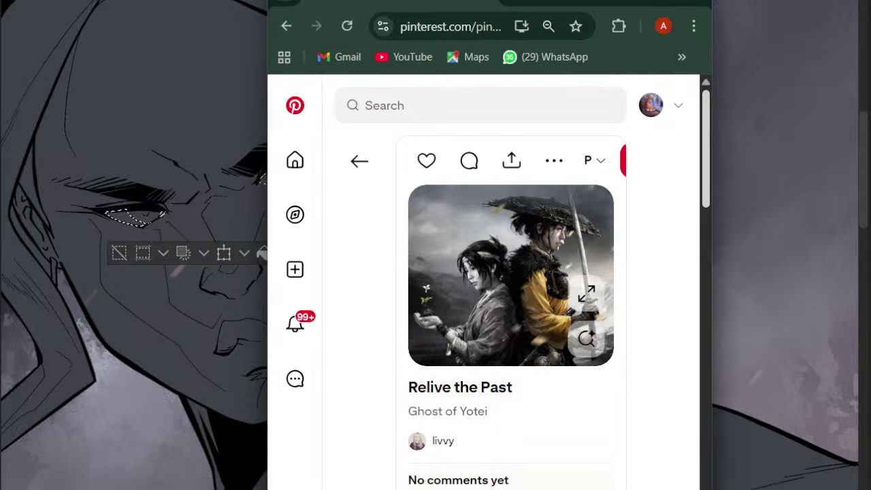
left_click(616, 1)
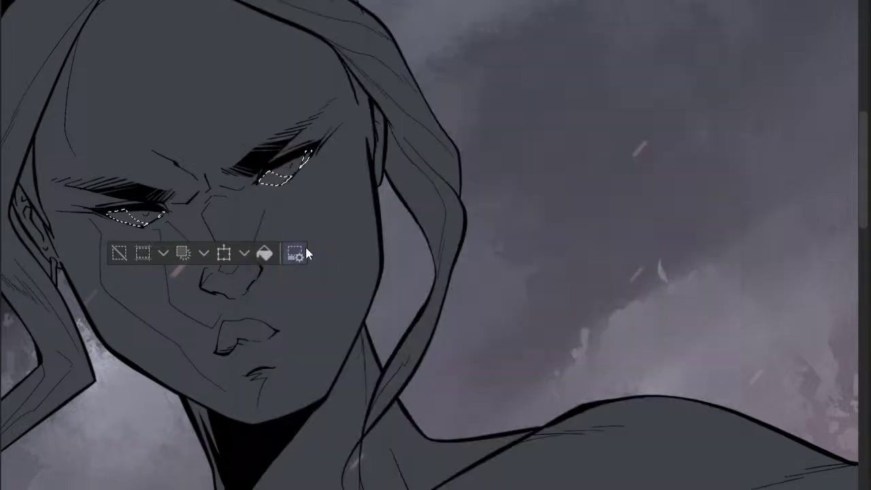
- Try to shade the selected white of the eye beside the ear with a soft, yellowish off-white
left_click_drag(235, 171, 249, 167)
left_click_drag(242, 205, 310, 203)
scroll(165, 245, "up", 2)
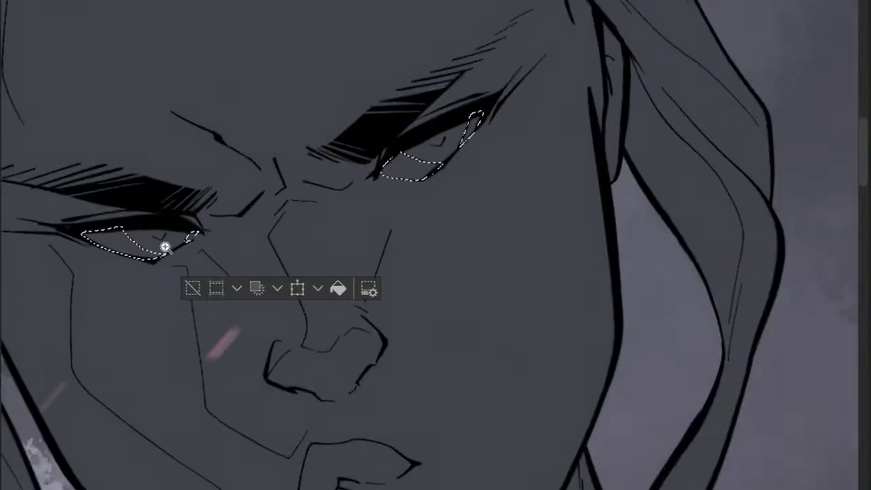
left_click_drag(165, 245, 336, 200)
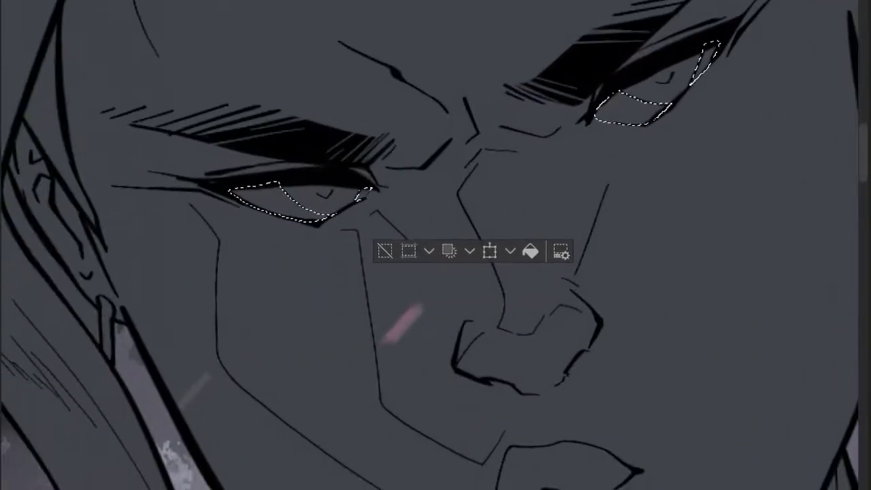
mouse_move(326, 232)
left_mouse_down()
mouse_move(260, 232)
mouse_move(373, 214)
mouse_move(256, 238)
mouse_move(402, 208)
mouse_move(252, 237)
left_mouse_up()
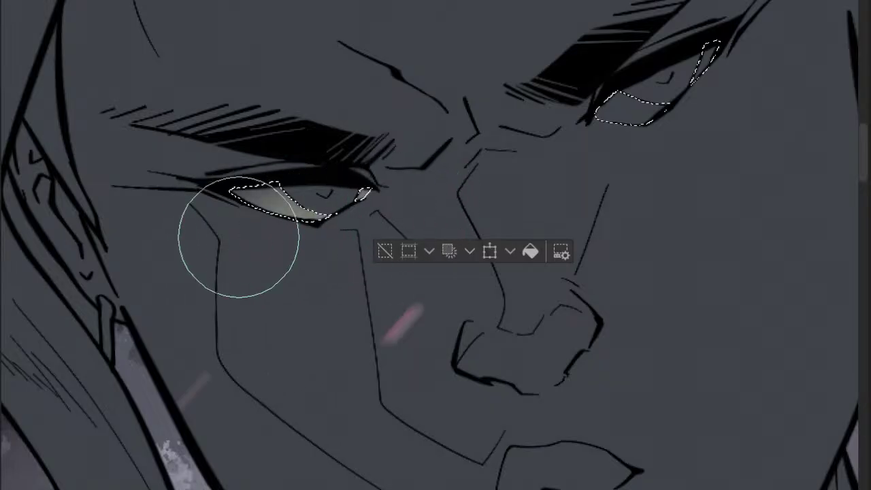
scroll(425, 181, "down", 2)
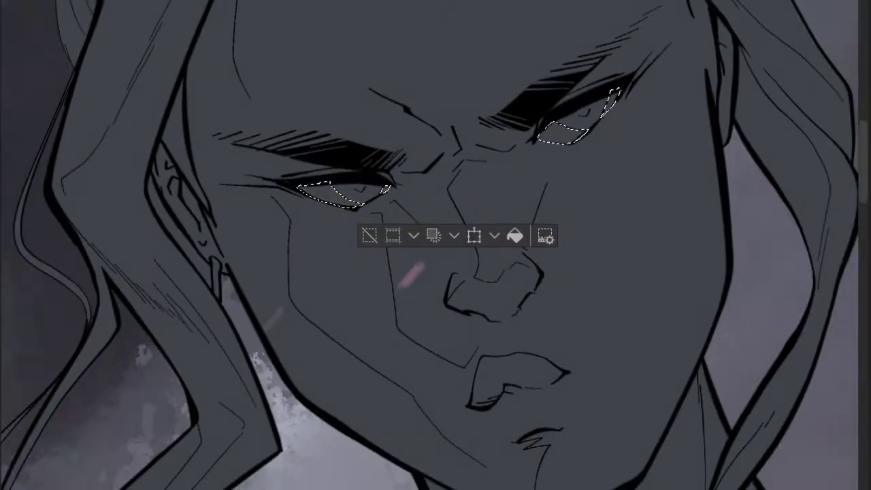
- Softly brush a pale grey gradient into the selected whites of both eyes
mouse_move(305, 192)
left_mouse_down()
mouse_move(330, 204)
mouse_move(385, 195)
mouse_move(325, 213)
mouse_move(399, 198)
left_mouse_up()
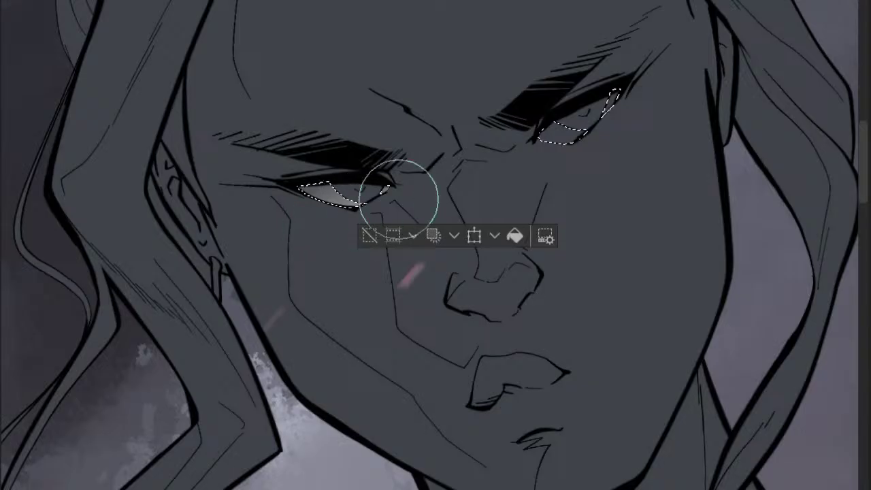
left_click_drag(634, 117, 558, 151)
mouse_move(463, 193)
left_mouse_down()
mouse_move(531, 163)
mouse_move(467, 200)
mouse_move(545, 157)
mouse_move(453, 197)
mouse_move(565, 145)
left_mouse_up()
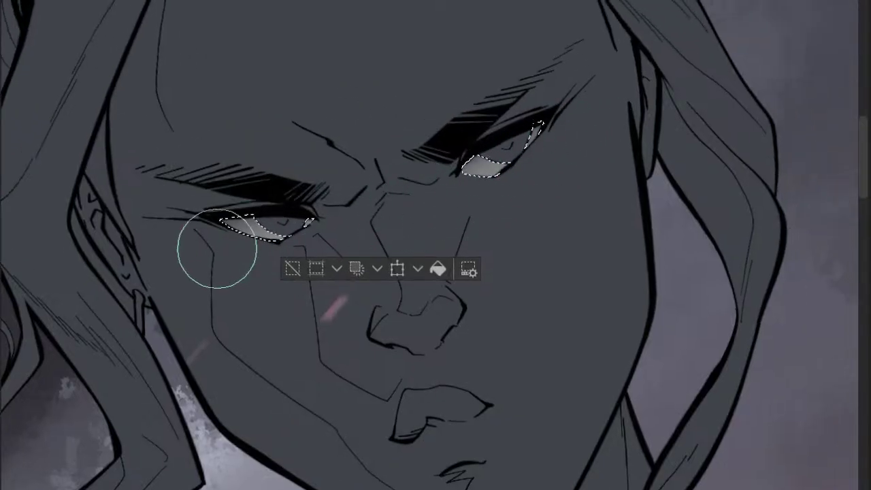
- Refine the soft shading in the selected eye whites with a smaller brush, and check them against the whole figure
left_click_drag(240, 241, 306, 223)
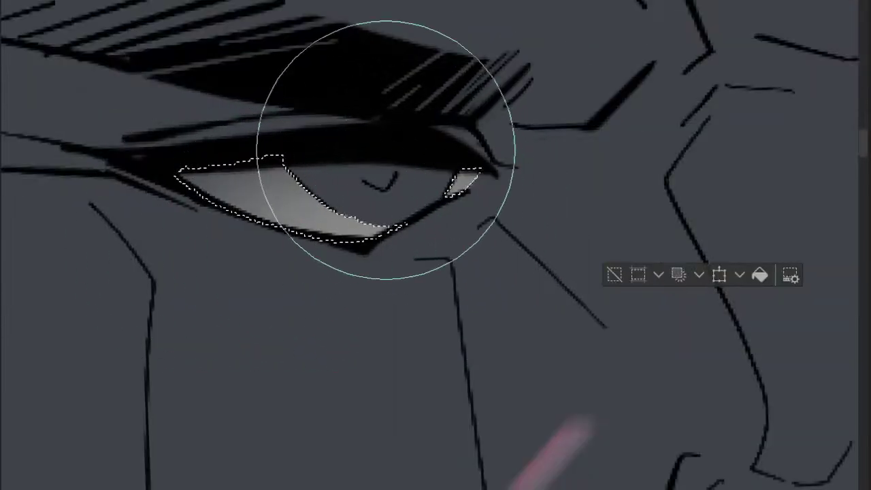
key("bracketleft")
key("bracketleft")
key("bracketleft")
key("bracketleft")
key("bracketleft")
left_click_drag(210, 176, 225, 179)
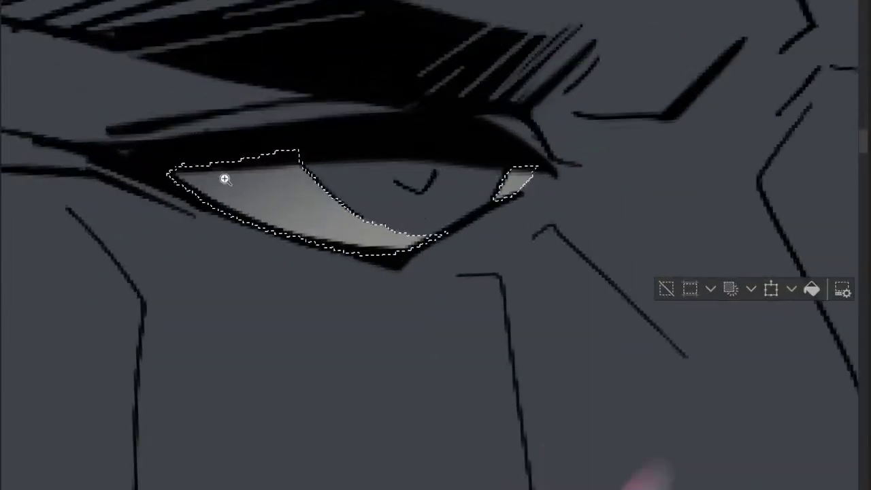
scroll(225, 179, "up", 2)
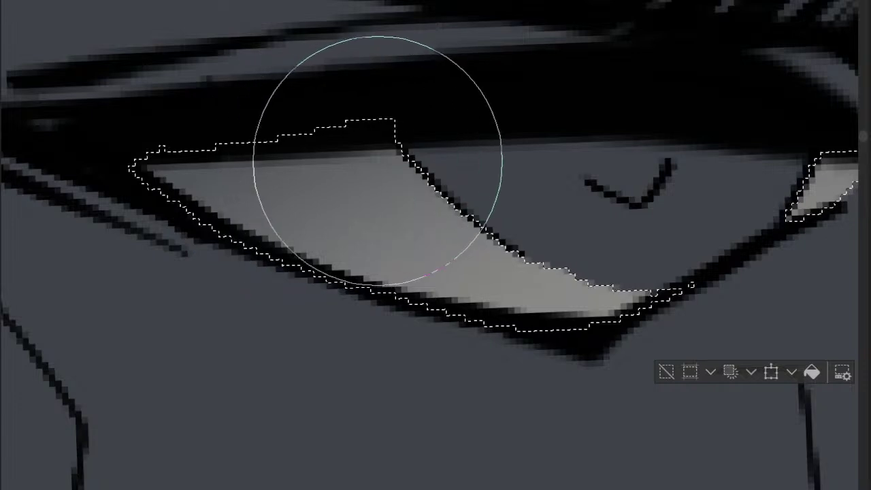
mouse_move(426, 201)
left_mouse_down()
mouse_move(391, 175)
mouse_move(282, 144)
left_mouse_up()
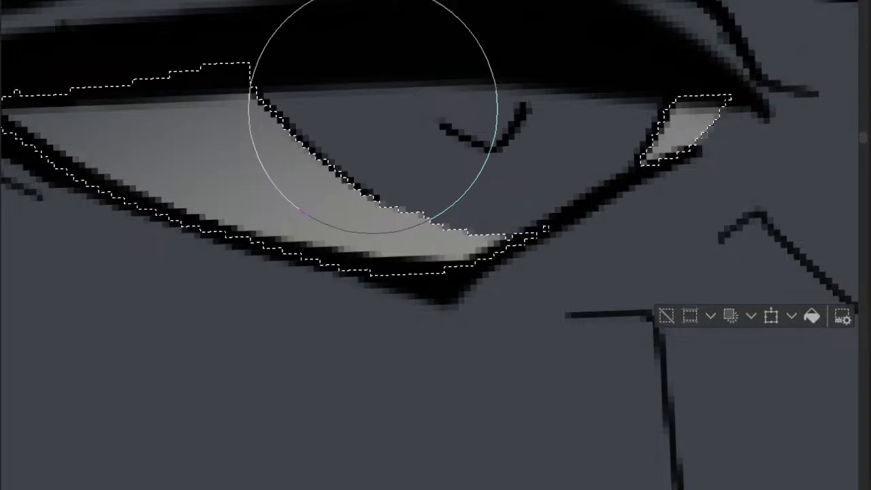
left_click_drag(425, 174, 363, 179)
left_click_drag(467, 163, 408, 163)
left_click_drag(513, 156, 469, 188)
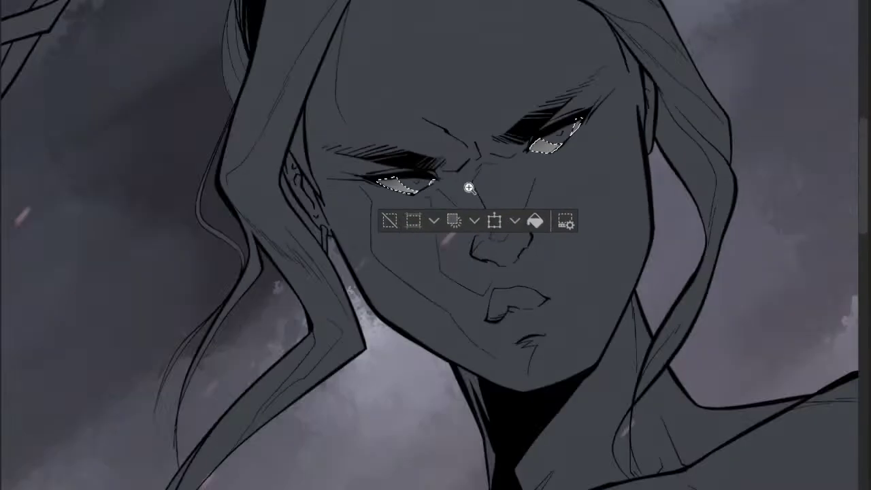
scroll(507, 173, "down", 2)
scroll(546, 164, "down", 4)
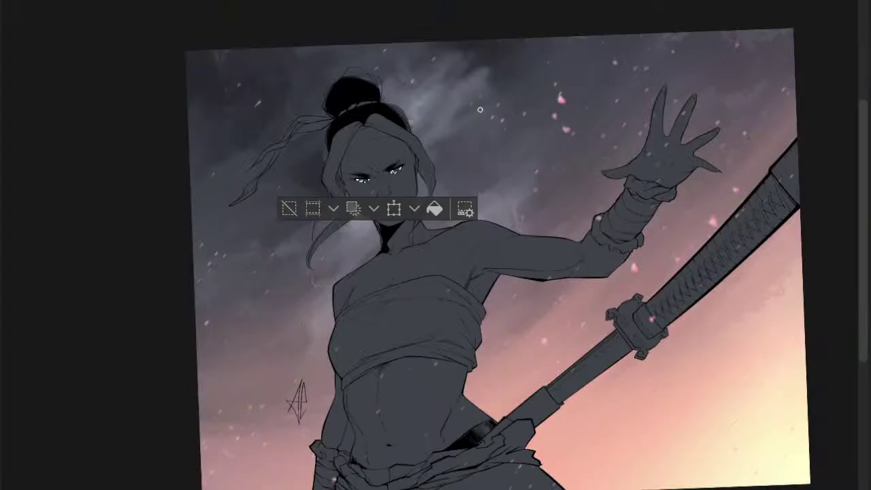
scroll(374, 193, "up", 7)
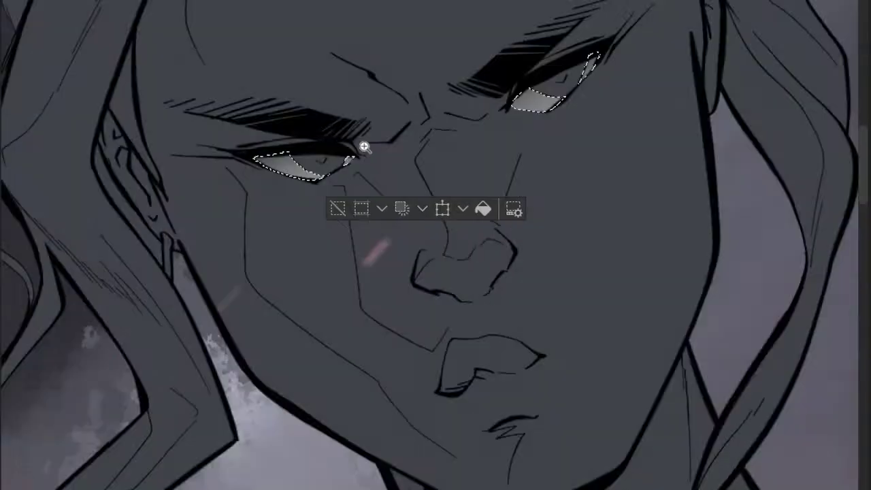
- Softly brush a brighter off-white along the lower edge of the selected white of the eye beside the ear
scroll(364, 147, "up", 4)
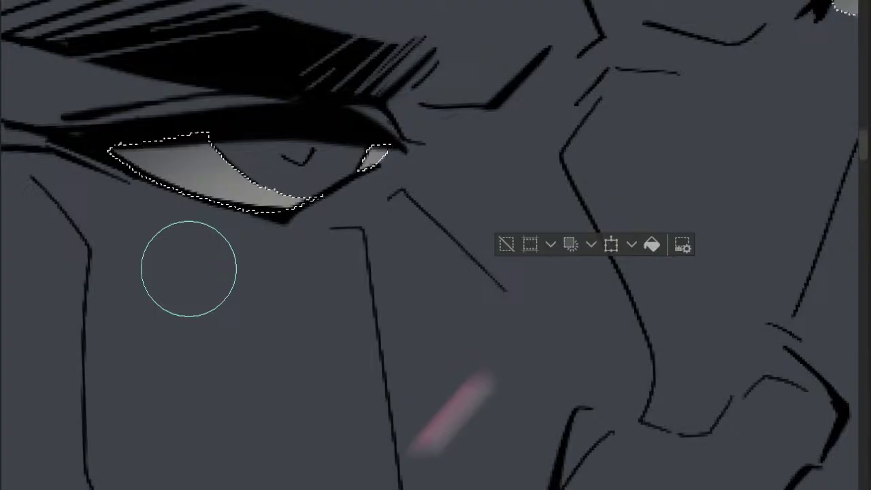
scroll(264, 196, "up", 1)
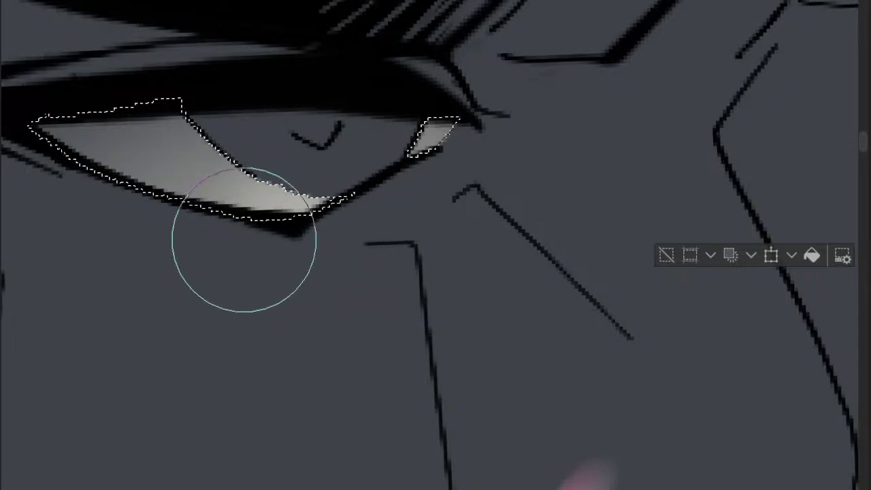
left_click_drag(323, 209, 347, 223)
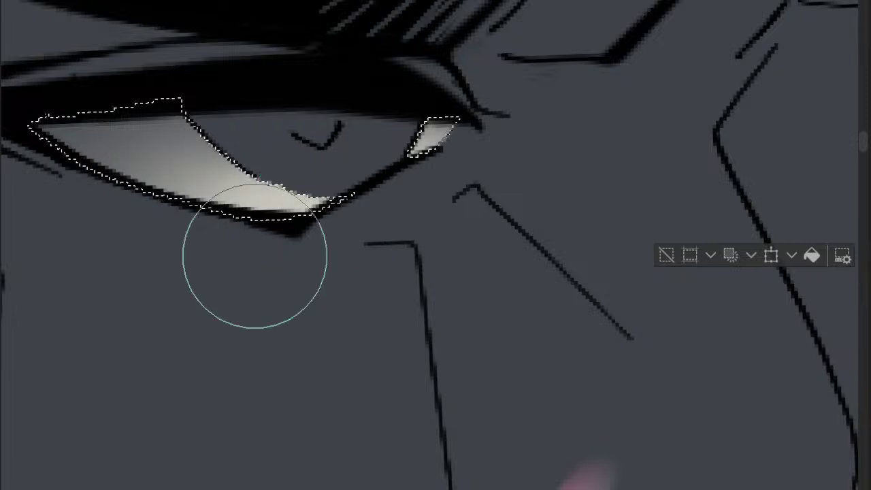
- Brighten the lower part of the other eye's selected white with the same soft off-white, and clear the selection
scroll(255, 256, "down", 2)
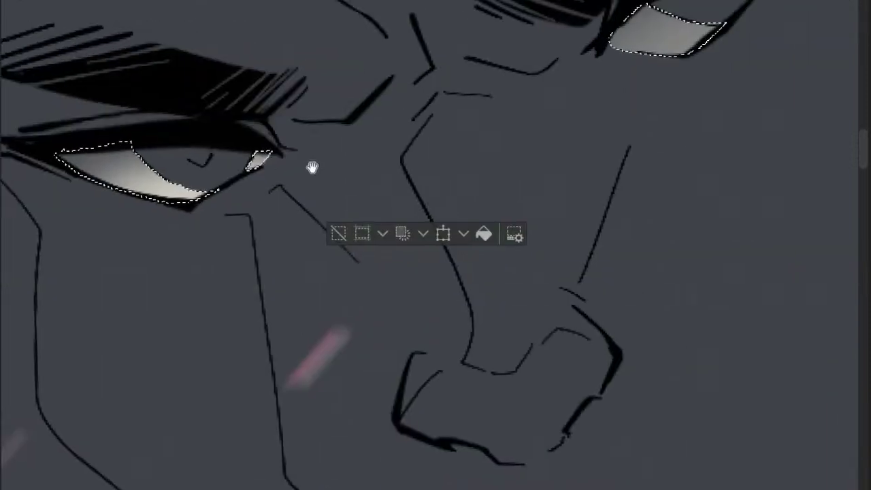
left_click_drag(609, 103, 457, 167)
left_click_drag(490, 140, 523, 124)
mouse_move(602, 68)
left_mouse_down()
mouse_move(545, 108)
mouse_move(574, 81)
mouse_move(599, 72)
left_mouse_up()
mouse_move(503, 81)
left_mouse_down()
mouse_move(529, 83)
mouse_move(550, 66)
left_mouse_up()
scroll(217, 189, "down", 2)
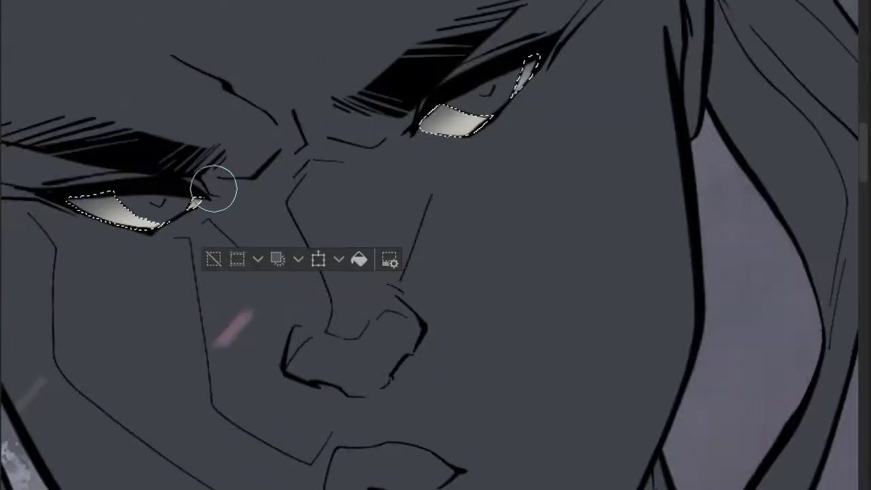
key("ctrl+shift+a")
scroll(189, 219, "down", 3)
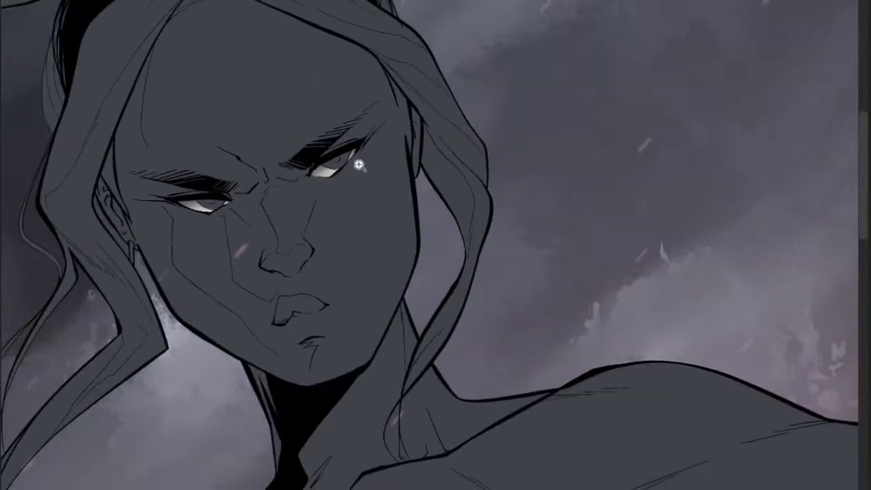
- Select the iris areas of both of the character's eyes with freehand outlines
key("ctrl+shift+d")
scroll(361, 161, "up", 3)
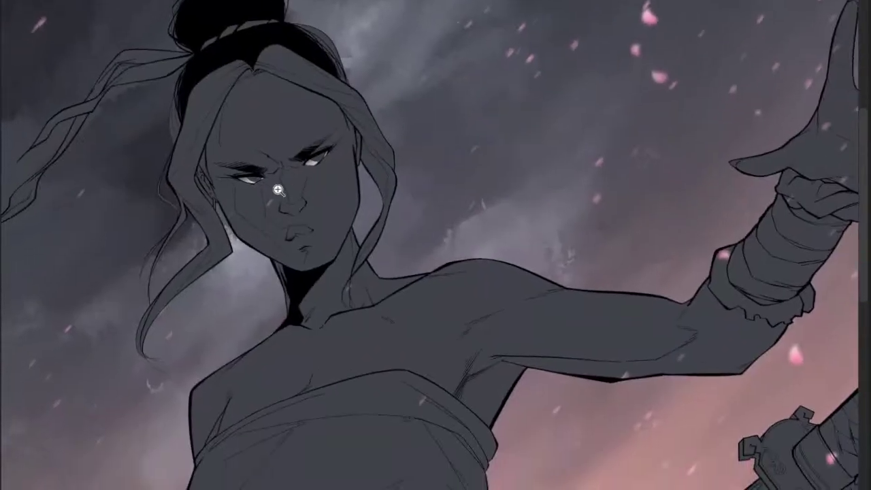
left_click_drag(253, 193, 314, 153)
mouse_move(254, 98)
left_mouse_down()
mouse_move(315, 122)
mouse_move(253, 160)
mouse_move(292, 161)
left_mouse_up()
mouse_move(153, 157)
left_mouse_down()
mouse_move(225, 220)
mouse_move(283, 247)
mouse_move(331, 254)
mouse_move(402, 222)
mouse_move(440, 146)
mouse_move(388, 140)
left_mouse_up()
left_click_drag(597, 101, 249, 202)
scroll(395, 108, "up", 2)
mouse_move(429, 101)
left_mouse_down()
mouse_move(371, 130)
mouse_move(442, 169)
mouse_move(501, 166)
mouse_move(544, 109)
mouse_move(583, 20)
left_mouse_up()
scroll(498, 93, "down", 4)
scroll(498, 94, "down", 3)
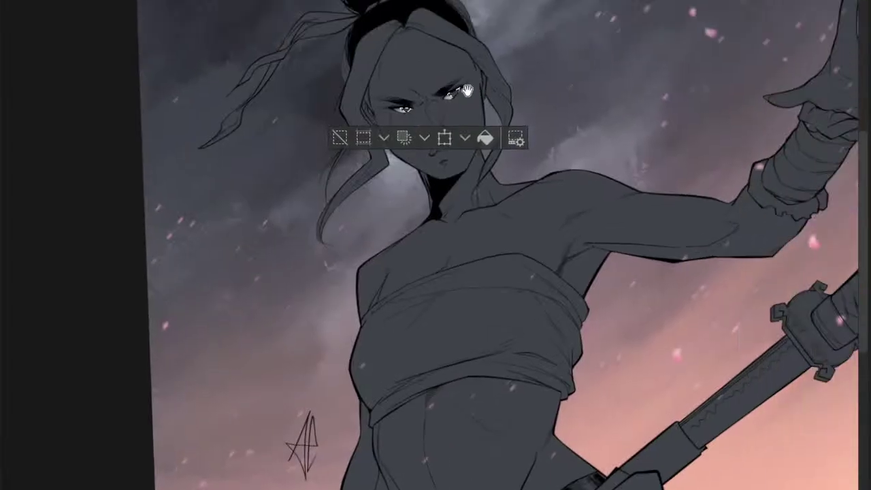
- Fill the selected irises of both eyes with a flat dark blue
scroll(381, 89, "up", 3)
scroll(397, 127, "up", 5)
scroll(397, 127, "up", 1)
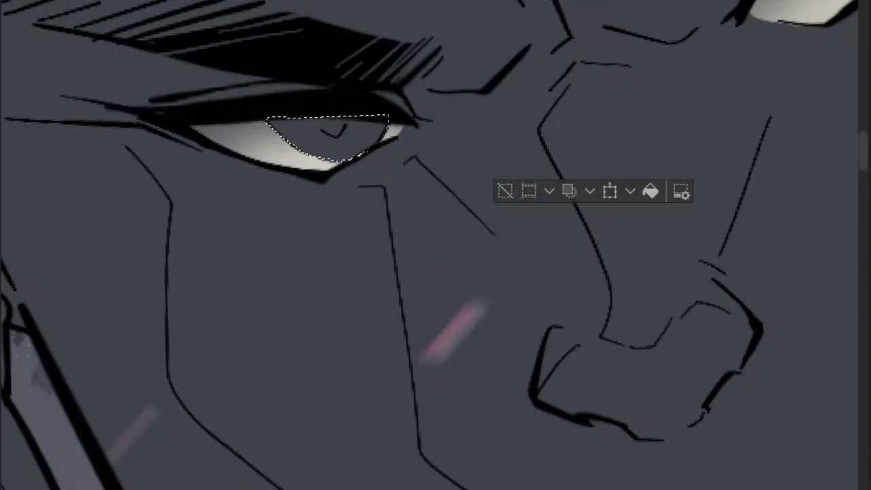
left_click_drag(367, 136, 268, 136)
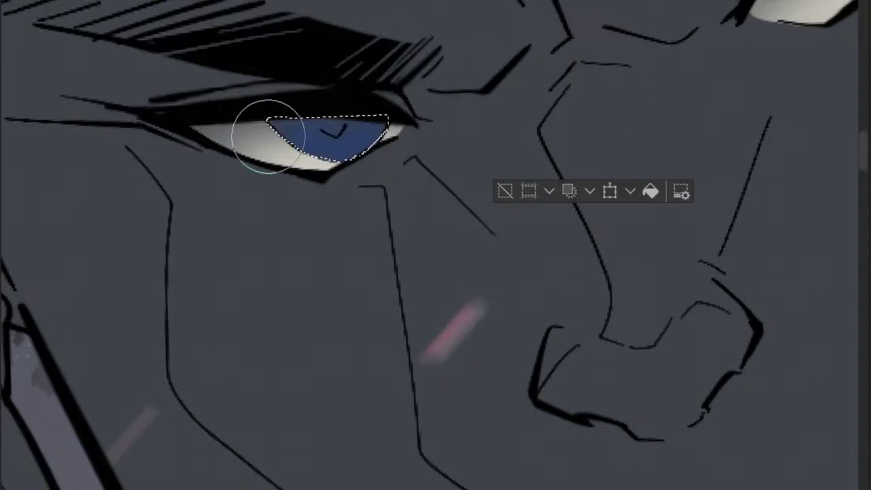
left_click_drag(652, 59, 436, 155)
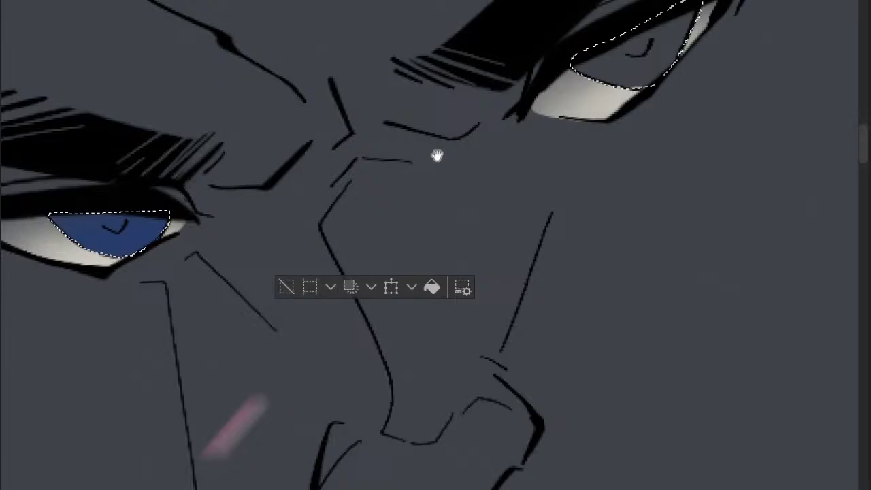
key("shift+BackSpace")
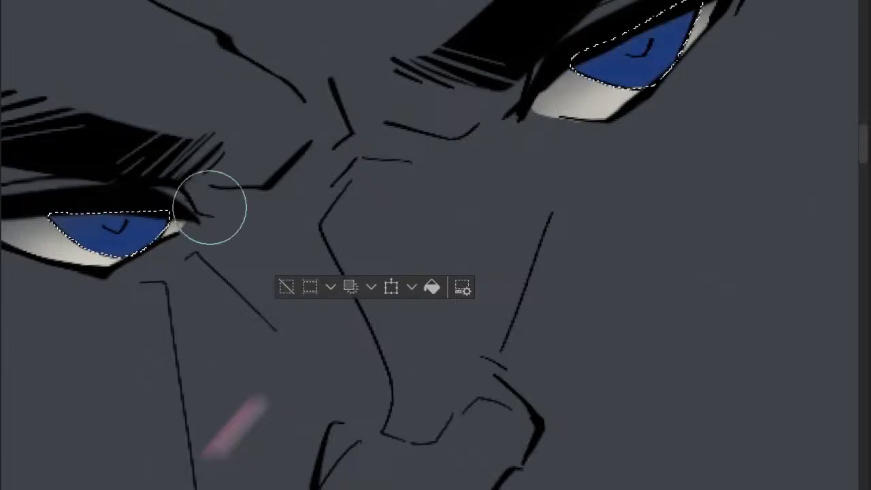
- Shade the iris of the eye on the image's left with a soft lighter blue gradient toward its lower edge
left_click_drag(177, 226, 305, 169)
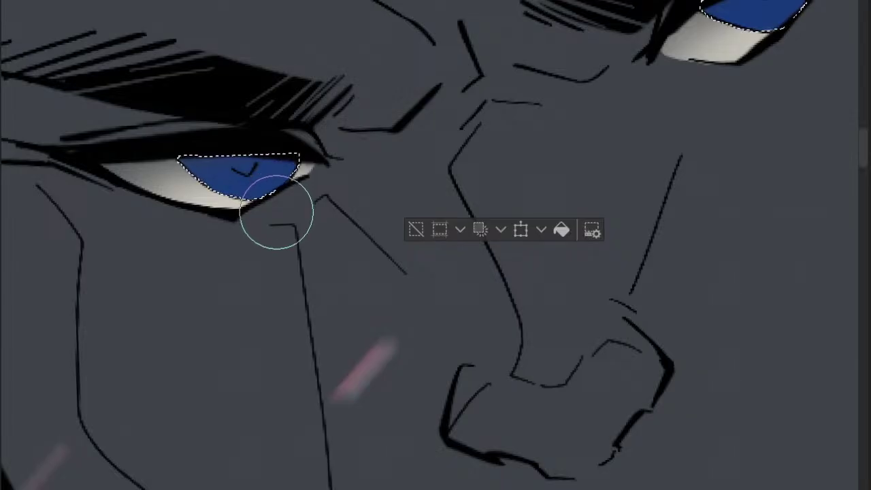
left_click(259, 194)
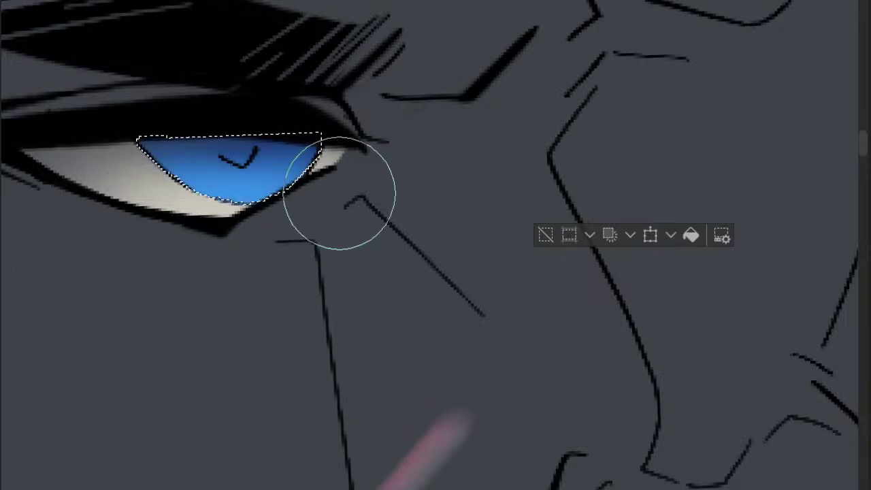
left_click_drag(371, 180, 326, 199)
scroll(325, 199, "down", 1)
- Brush the same soft lighter blue gradient into the other eye's iris and clear the selection
left_click_drag(508, 111, 392, 156)
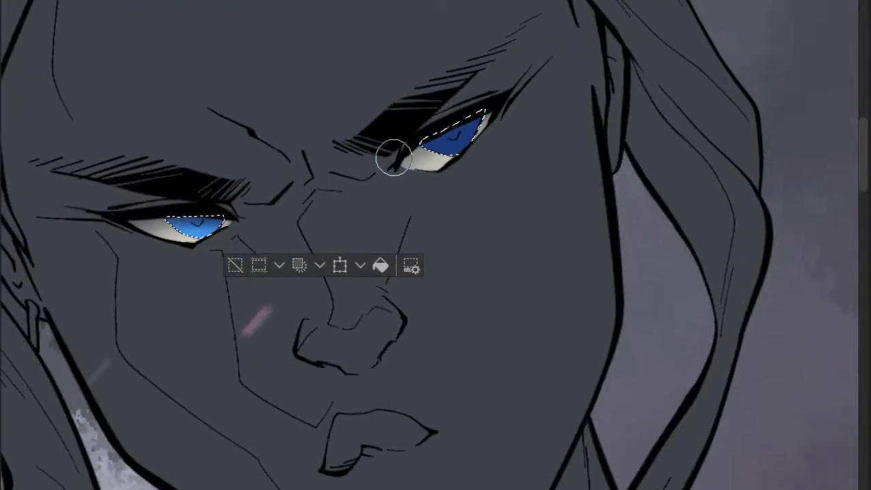
scroll(443, 159, "up", 3)
mouse_move(505, 136)
left_mouse_down()
mouse_move(402, 179)
mouse_move(395, 160)
left_mouse_up()
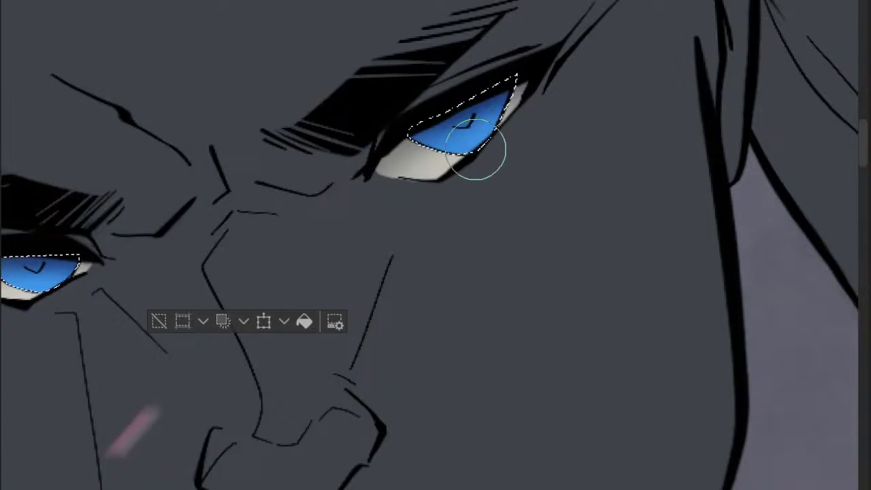
left_click_drag(484, 127, 426, 160)
scroll(514, 143, "down", 3)
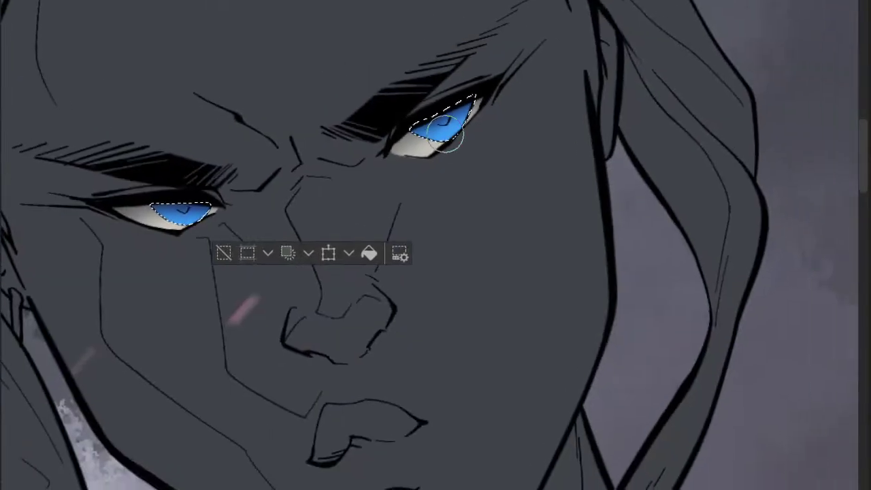
key("ctrl+shift+a")
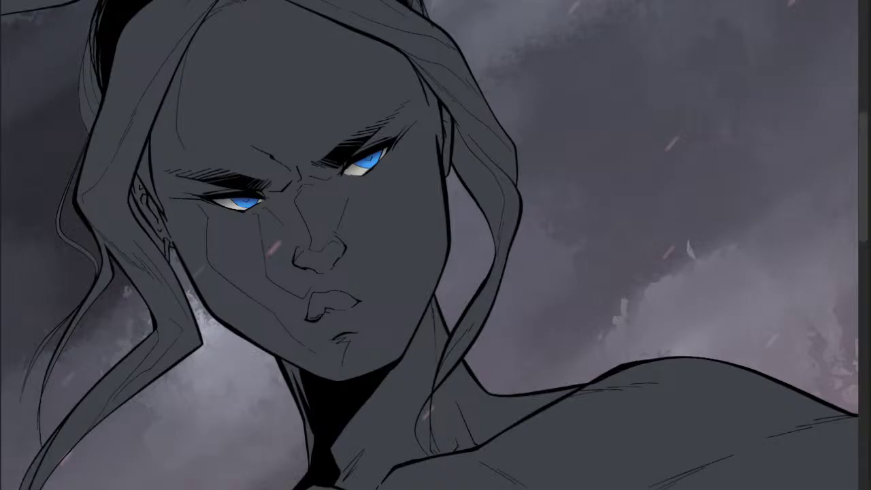
- Lasso the lower part of the image-left iris, following the underside of the small pupil mark
scroll(228, 198, "up", 6)
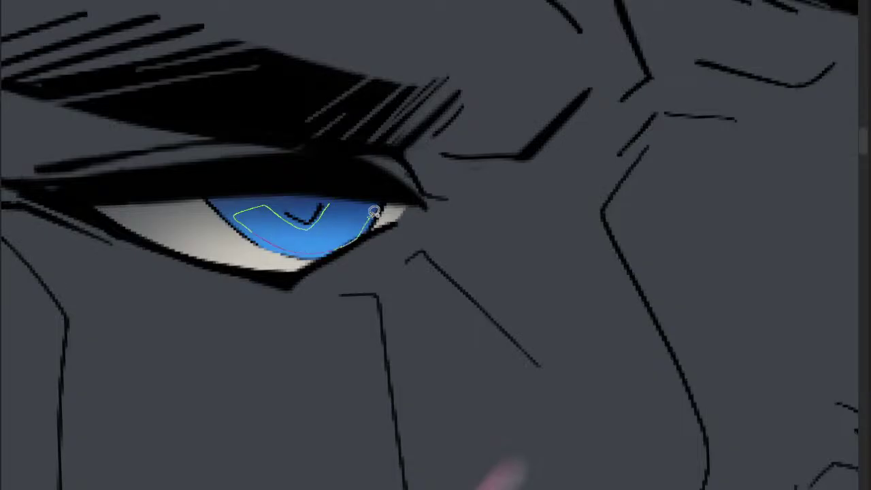
left_click_drag(373, 212, 371, 216)
left_click_drag(262, 208, 385, 171)
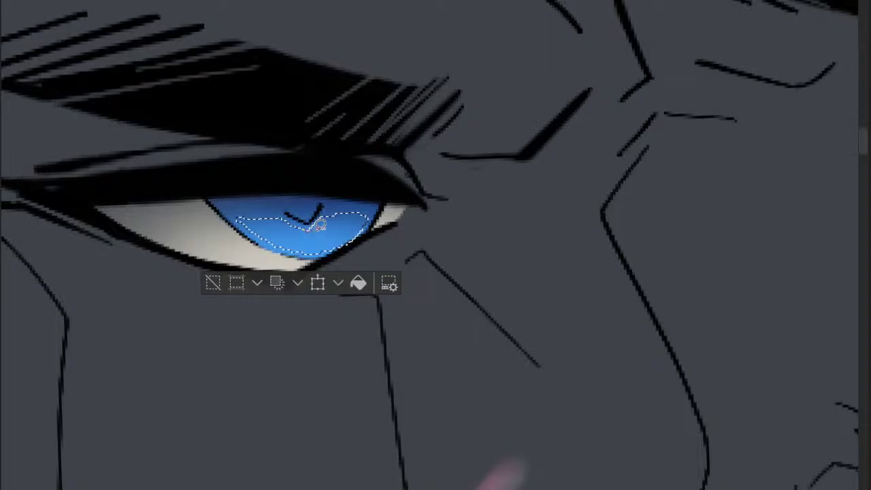
scroll(379, 204, "down", 5)
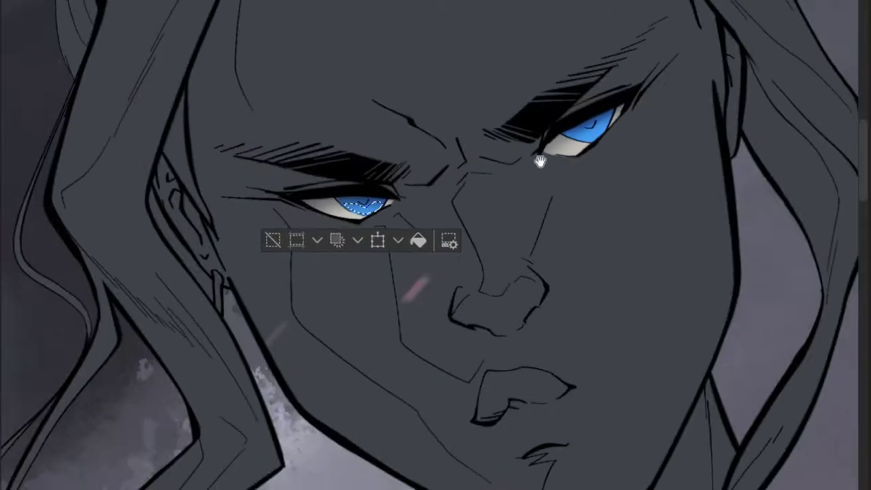
- Add the matching lower area of the image-right iris, beneath its pupil mark, to the selection
left_click_drag(540, 161, 348, 210)
scroll(392, 183, "up", 5)
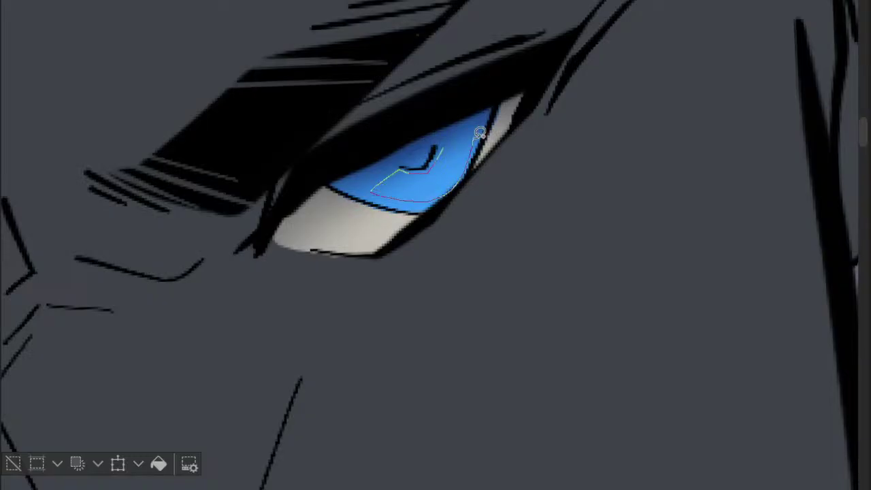
left_click_drag(467, 129, 474, 148)
scroll(475, 149, "down", 5)
scroll(484, 127, "up", 5)
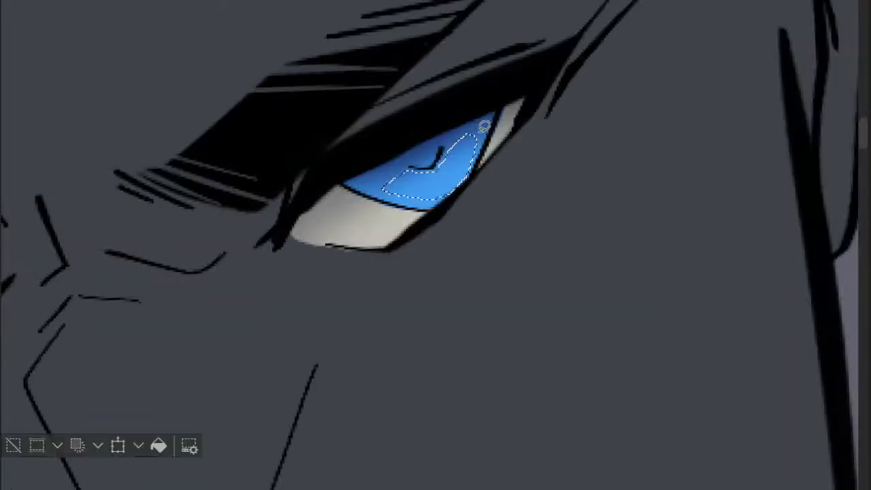
mouse_move(485, 126)
left_mouse_down()
mouse_move(466, 132)
mouse_move(481, 140)
mouse_move(478, 164)
left_mouse_up()
scroll(478, 163, "down", 5)
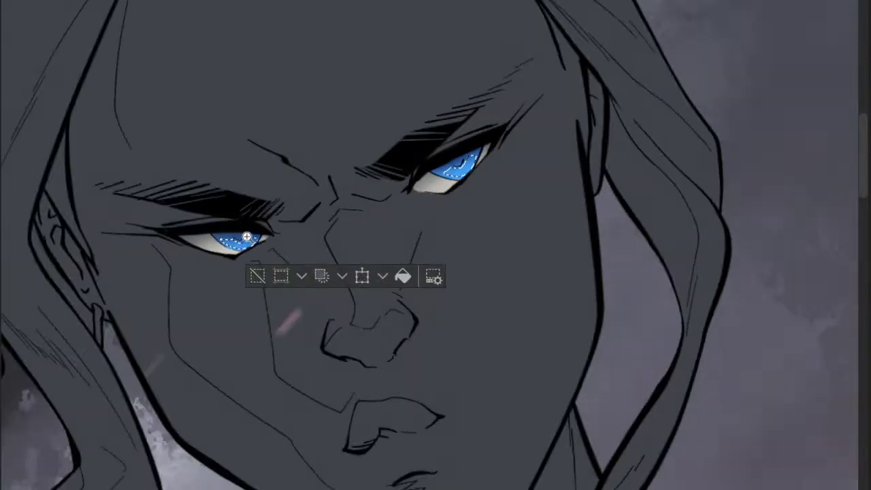
- Paint a bright cyan glow inside the selected lower areas of both irises with a soft brush and clear the selection
scroll(247, 236, "up", 5)
key("b")
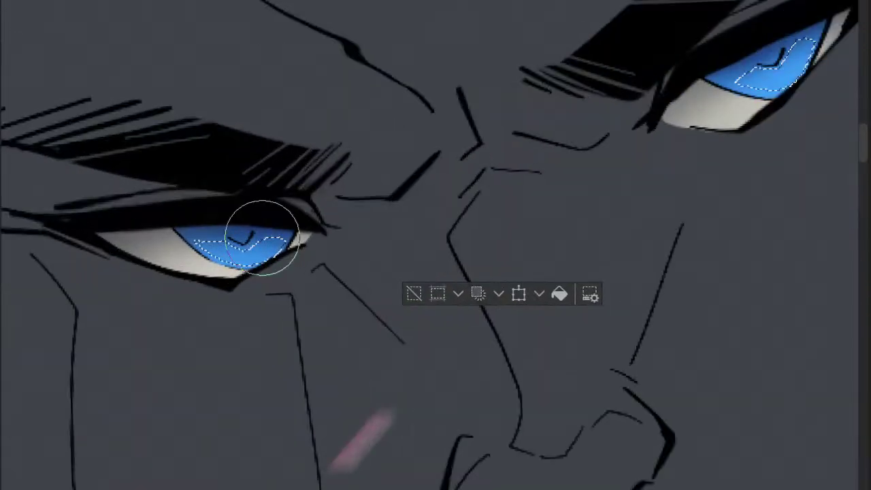
key("bracketright")
key("bracketright")
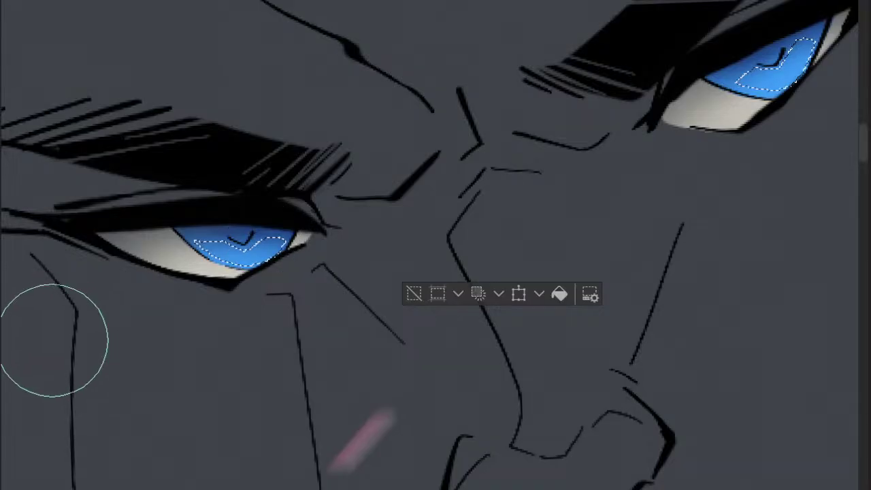
scroll(251, 280, "up", 2)
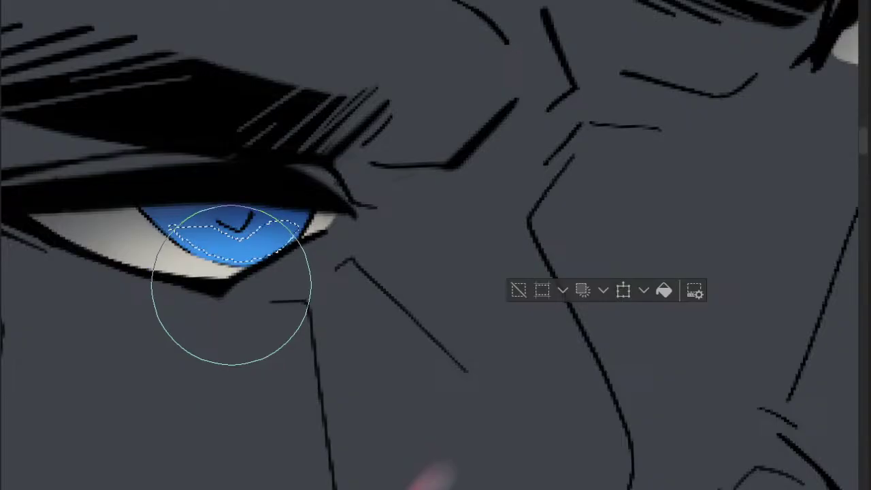
key("bracketleft")
key("bracketleft")
key("bracketleft")
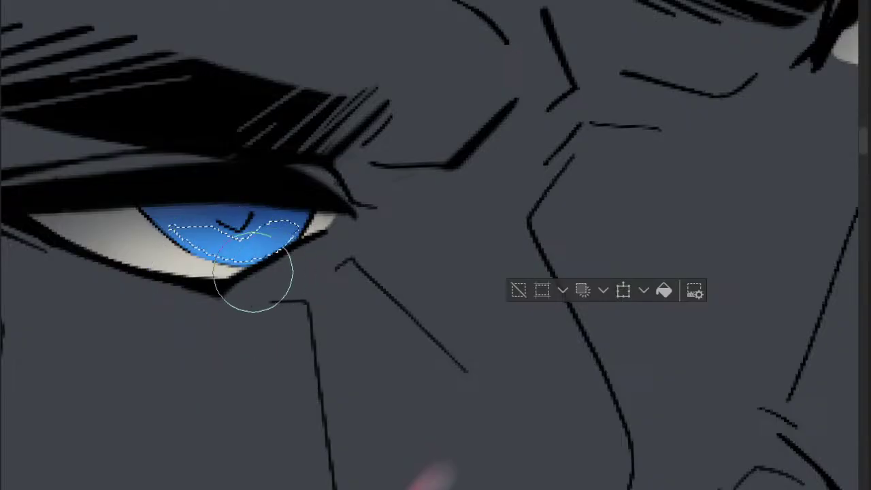
mouse_move(252, 278)
left_mouse_down()
mouse_move(208, 263)
mouse_move(266, 265)
mouse_move(190, 256)
mouse_move(251, 268)
mouse_move(237, 265)
mouse_move(292, 243)
mouse_move(219, 272)
mouse_move(283, 253)
mouse_move(229, 273)
mouse_move(190, 269)
mouse_move(264, 275)
mouse_move(228, 275)
left_mouse_up()
left_click_drag(542, 186, 340, 247)
mouse_move(789, 88)
left_mouse_down()
mouse_move(462, 194)
mouse_move(529, 159)
mouse_move(497, 163)
mouse_move(516, 156)
mouse_move(428, 195)
mouse_move(524, 146)
mouse_move(476, 189)
mouse_move(505, 166)
left_mouse_up()
scroll(505, 167, "down", 6)
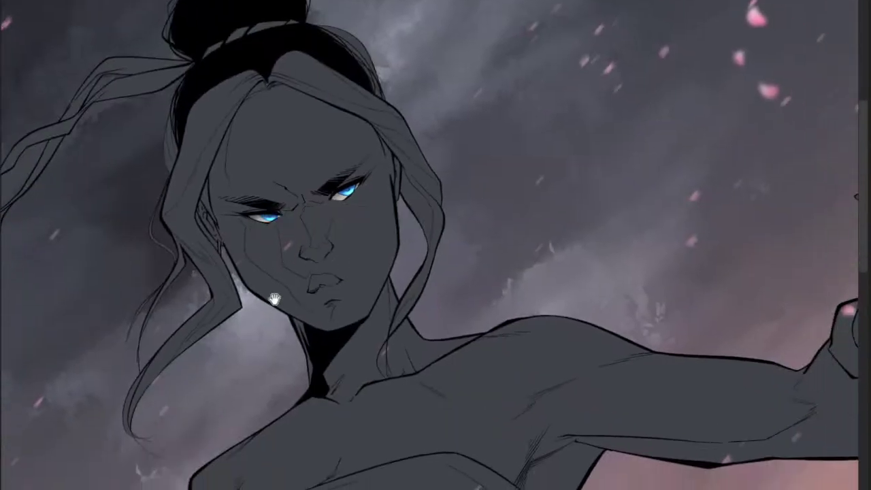
- Select a small slanted highlight shape across the lower iris outline of each eye
left_click_drag(274, 300, 365, 199)
left_click_drag(305, 119, 360, 96)
left_click_drag(273, 107, 327, 102)
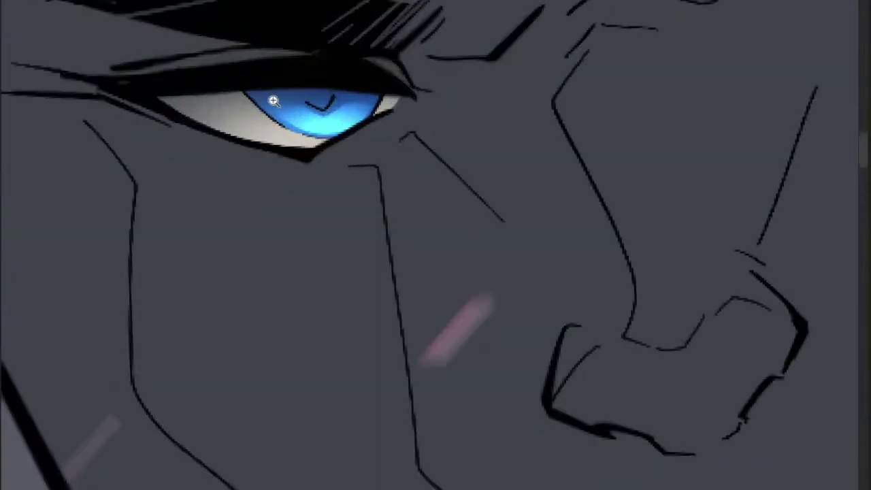
scroll(278, 118, "up", 2)
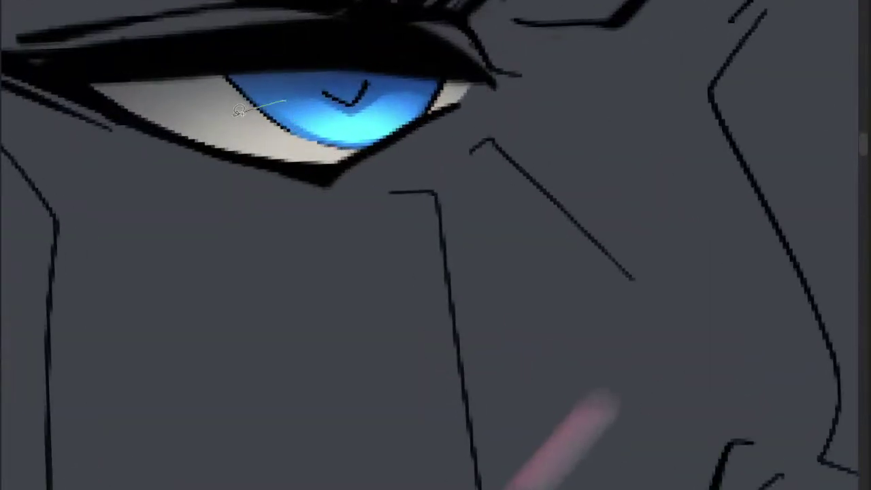
left_click_drag(298, 101, 289, 100)
scroll(301, 96, "down", 3)
- Paint the selected highlight shapes in both eyes white and clear the selection
key("b")
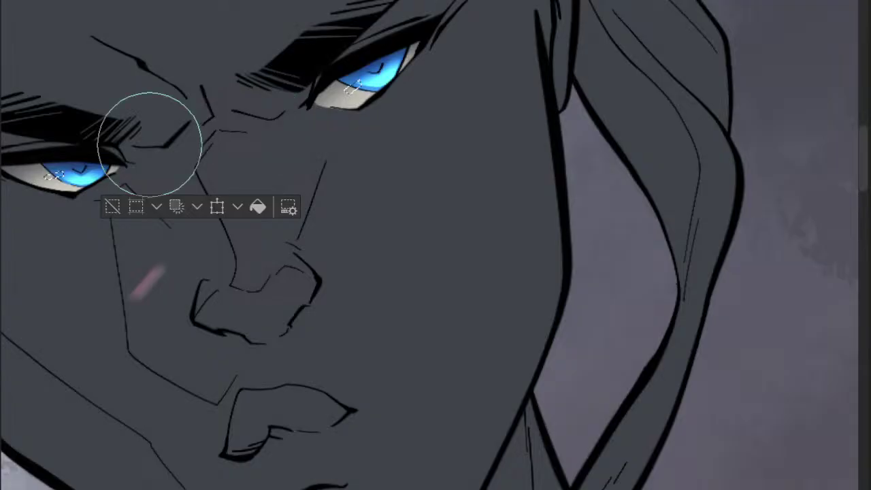
scroll(150, 143, "up", 3)
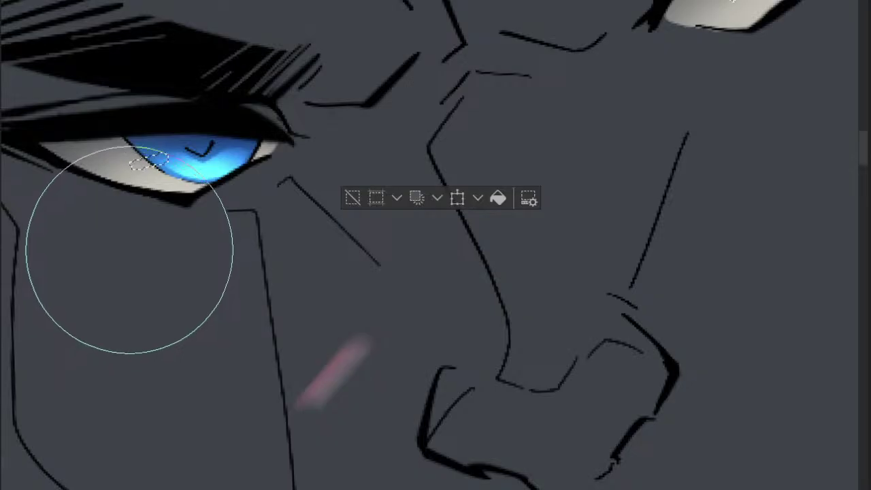
scroll(190, 194, "up", 2)
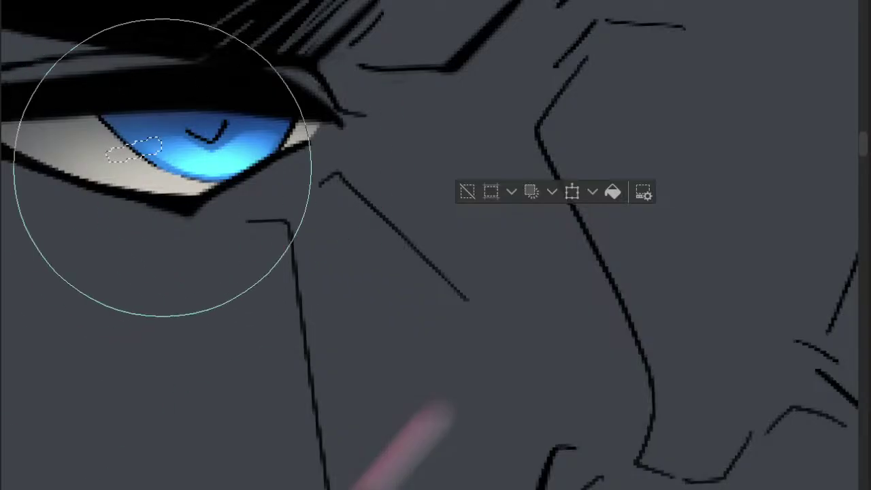
mouse_move(165, 166)
left_mouse_down()
mouse_move(155, 166)
mouse_move(185, 150)
mouse_move(123, 180)
mouse_move(113, 191)
mouse_move(119, 198)
left_mouse_up()
mouse_move(536, 83)
left_mouse_down()
mouse_move(391, 115)
mouse_move(48, 230)
left_mouse_up()
left_click_drag(385, 154, 239, 218)
mouse_move(292, 156)
left_mouse_down()
mouse_move(374, 114)
mouse_move(374, 123)
mouse_move(422, 105)
left_mouse_up()
scroll(422, 126, "down", 5)
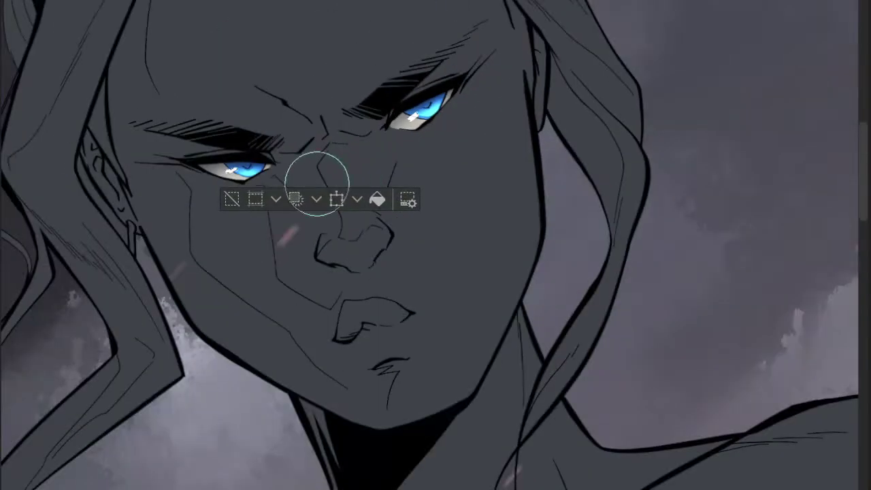
scroll(369, 159, "up", 2)
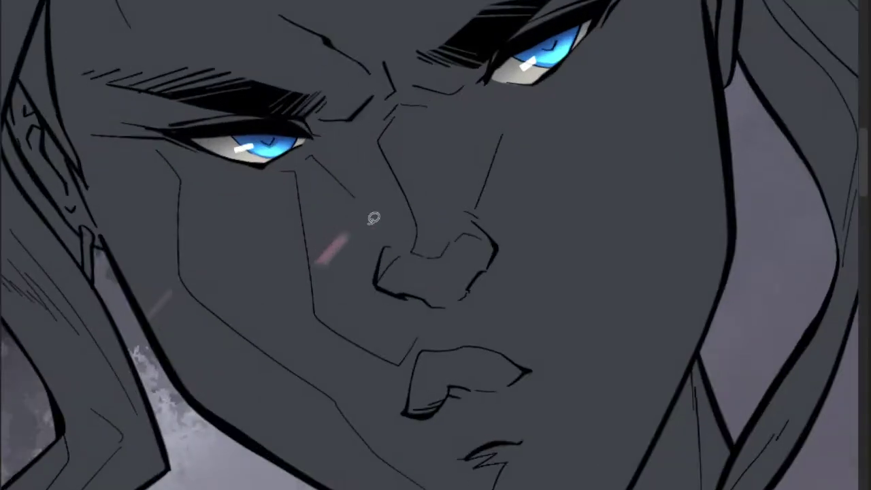
- Lasso the whole image-left iris with a margin of the eye white around its outer edge
scroll(369, 160, "down", 5)
scroll(592, 95, "down", 3)
scroll(365, 158, "up", 2)
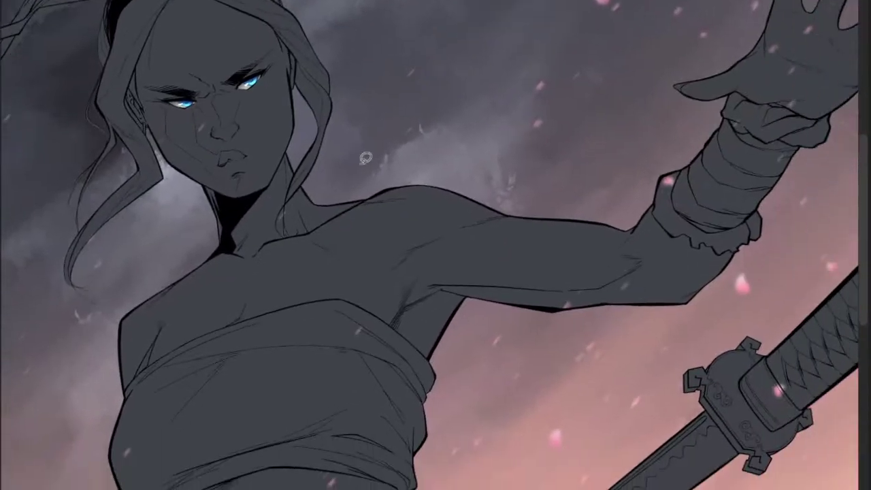
scroll(251, 271, "down", 5)
scroll(197, 239, "up", 8)
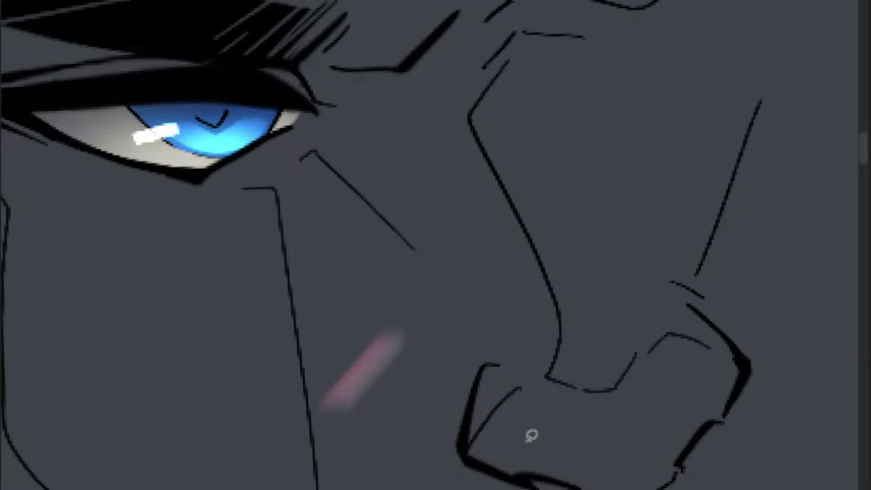
scroll(134, 121, "up", 3)
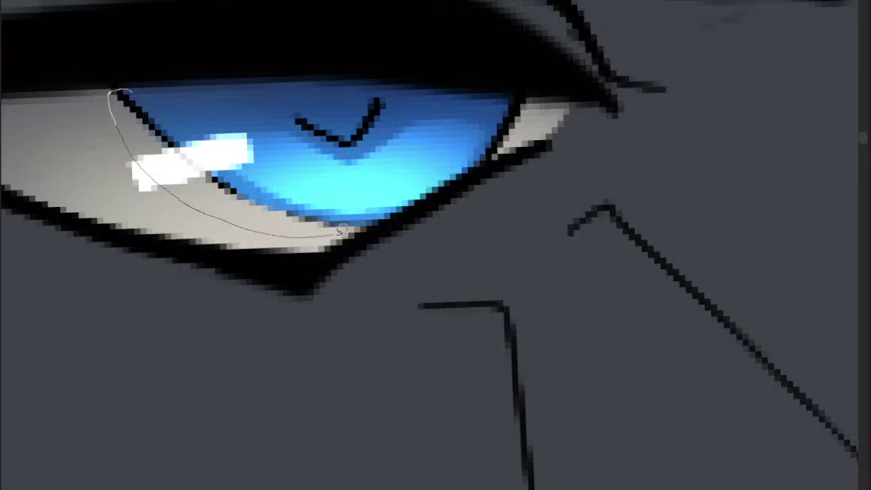
mouse_move(343, 230)
left_mouse_down()
mouse_move(442, 97)
mouse_move(293, 92)
left_mouse_up()
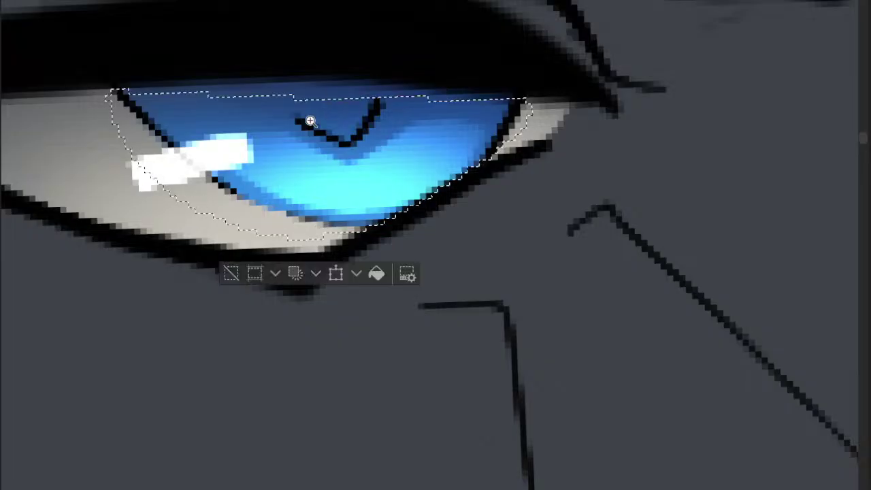
scroll(310, 121, "down", 3)
- Lasso the lower part of the image-right iris with a margin of the eye white around its outer edge
left_click_drag(581, 126, 293, 164)
scroll(419, 53, "up", 2)
scroll(419, 53, "up", 2)
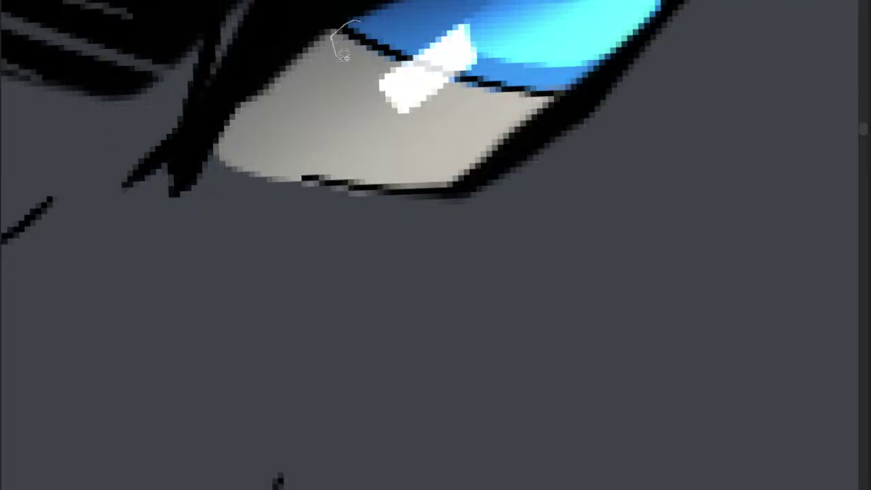
left_click_drag(622, 0, 599, 0)
left_click_drag(614, 0, 424, 105)
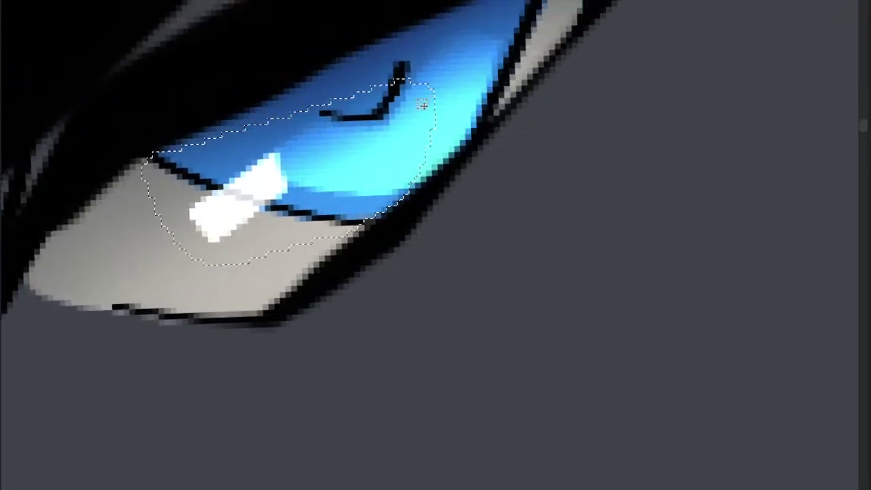
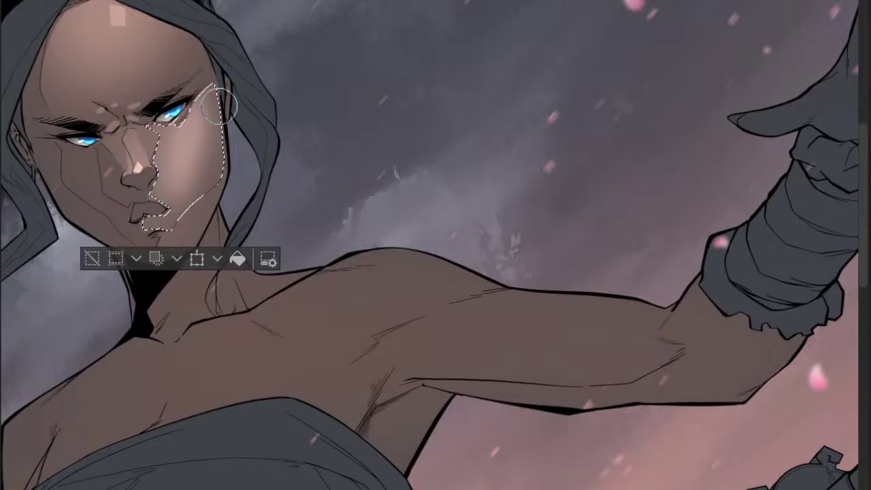
- Brighten the selected image-right cheek with soft warm light using a large soft brush and clear the selection
key("ctrl+d")
scroll(260, 154, "down", 3)
left_click_drag(238, 142, 224, 145)
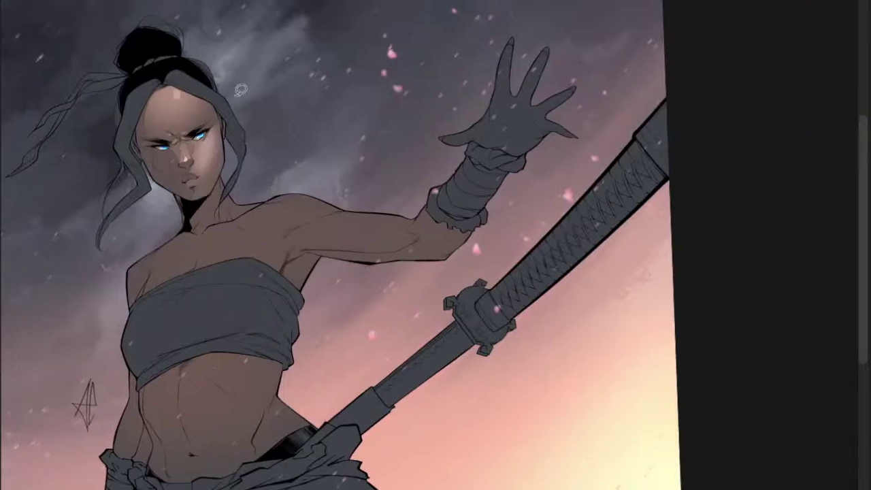
scroll(235, 154, "up", 3)
key("ctrl+shift+d")
scroll(242, 123, "up", 3)
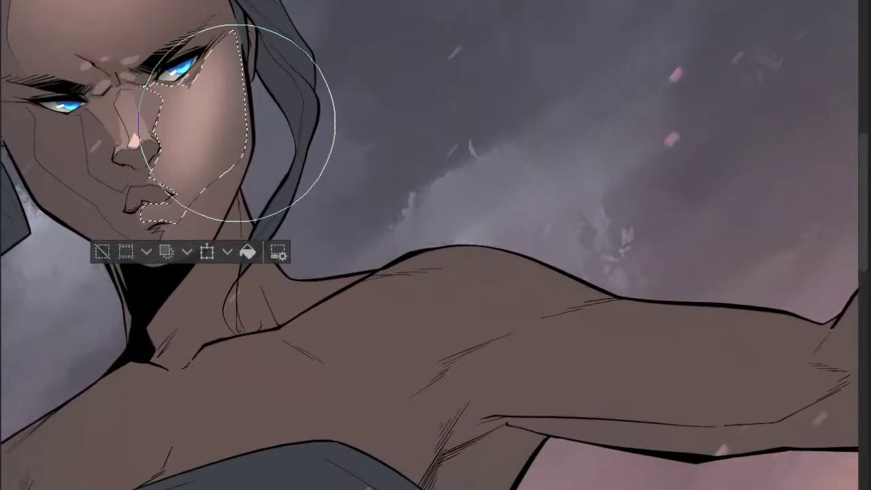
key("ctrl+d")
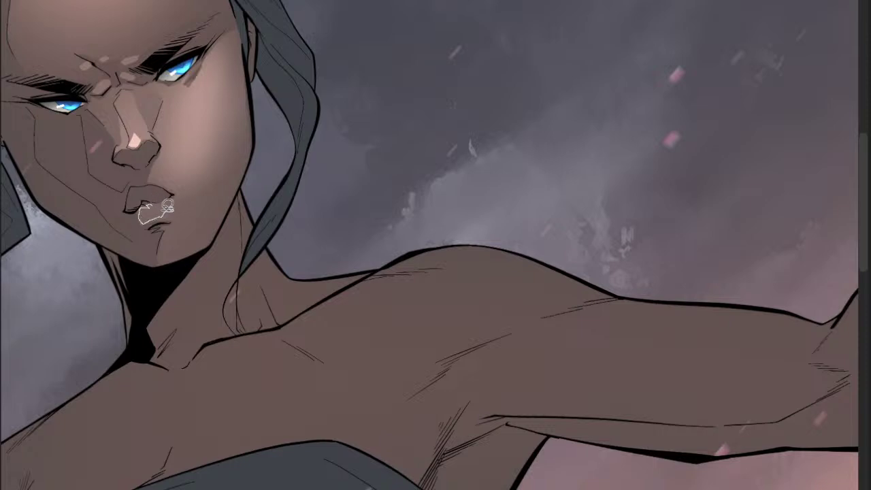
- Lasso the lit part of the lower lip, paint a light skin tone inside it and clear the selection
left_click_drag(161, 200, 161, 202)
key("b")
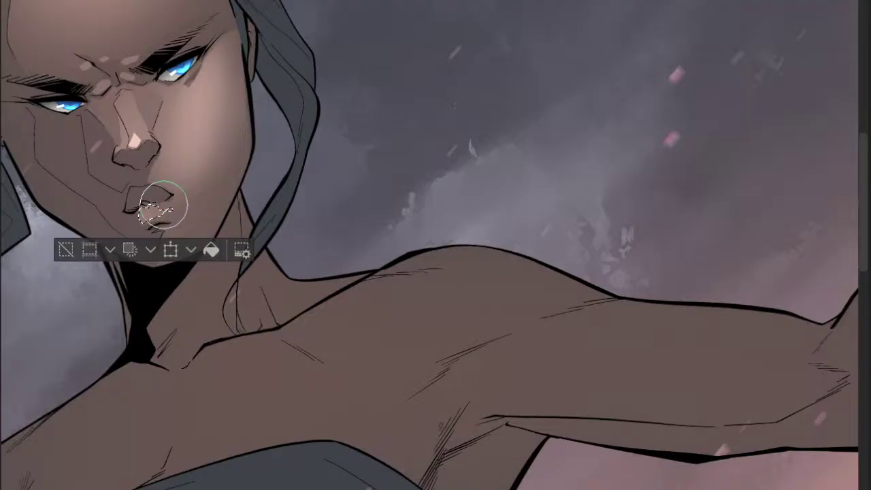
key("ctrl+d")
key("m")
scroll(174, 217, "up", 2)
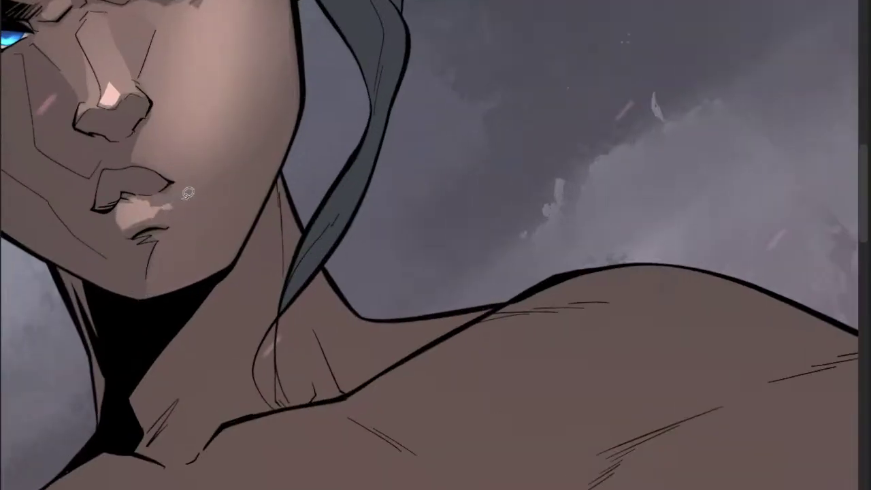
- Undo the lower lip highlight, repaint it more softly with a smaller brush inside the restored selection and deselect
scroll(188, 193, "down", 3)
key("ctrl+z")
key("ctrl+z")
scroll(181, 193, "up", 3)
key("b")
key("bracketleft")
key("bracketleft")
key("bracketleft")
key("bracketleft")
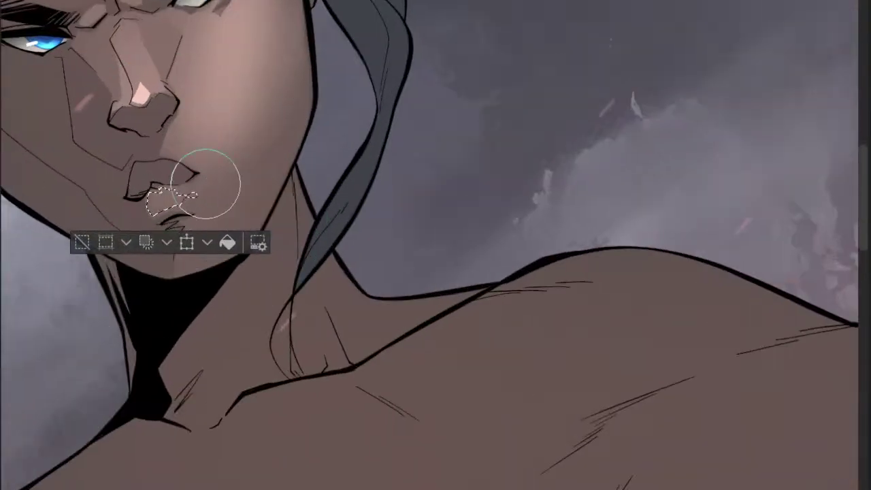
key("ctrl+d")
scroll(197, 190, "up", 2)
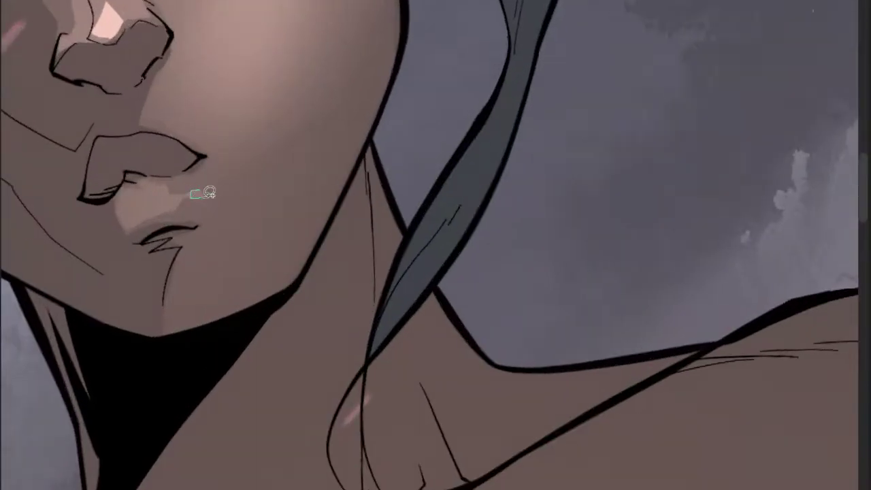
- Lasso three small highlight spots across the lower lip, paint them in a bright skin tone and clear the selection
left_click_drag(202, 193, 178, 193)
scroll(185, 190, "down", 2)
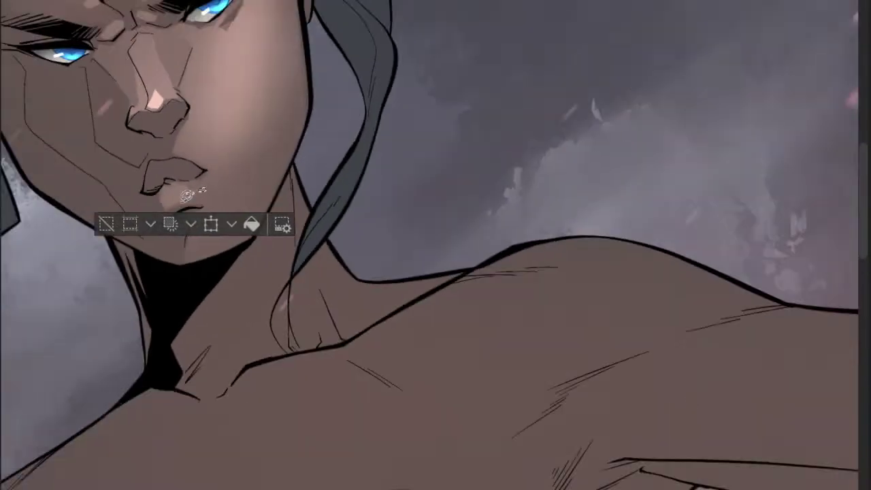
scroll(184, 187, "up", 3)
scroll(186, 188, "down", 2)
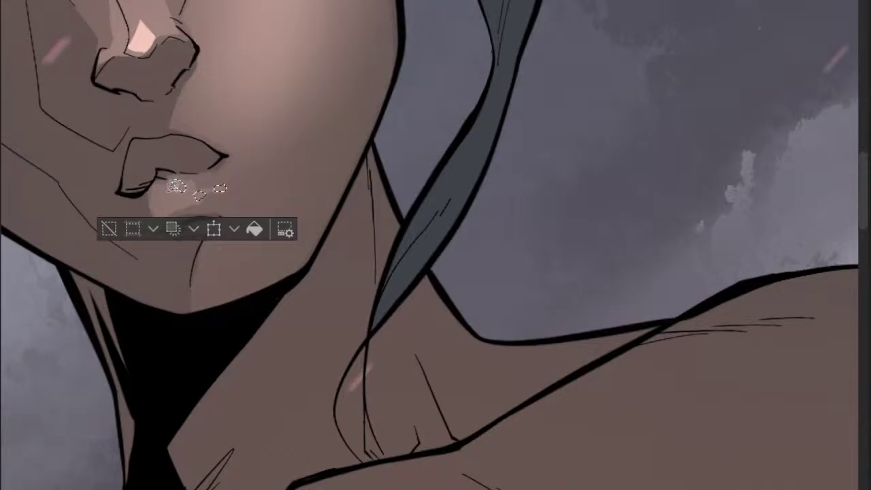
scroll(204, 186, "up", 1)
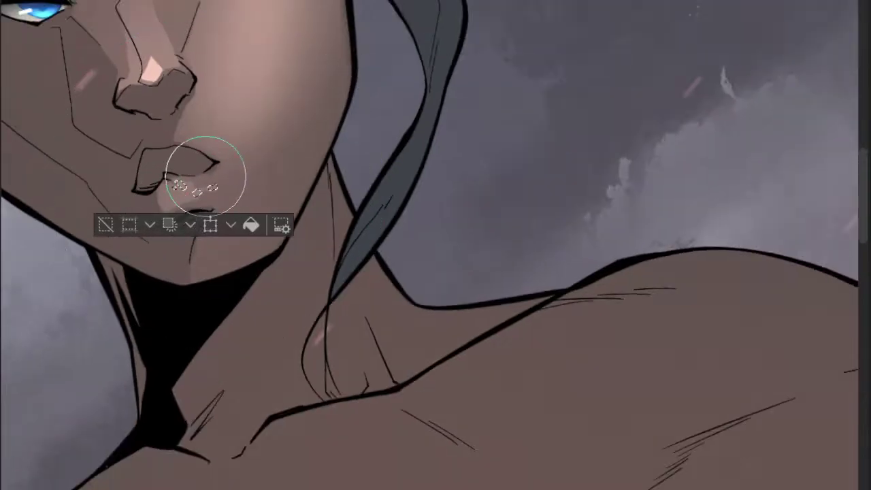
key("ctrl+d")
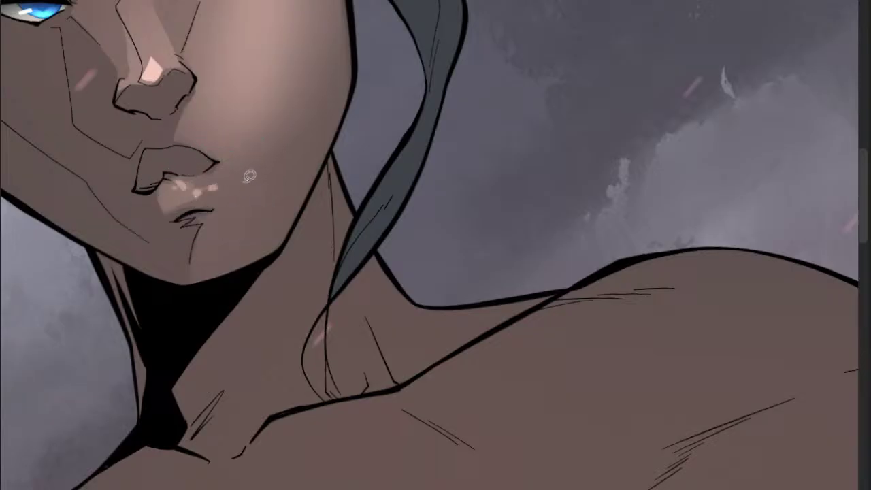
- Lasso the image-right half of the chin and paint a soft rounded highlight inside it with a large brush
scroll(265, 163, "down", 3)
scroll(187, 211, "up", 3)
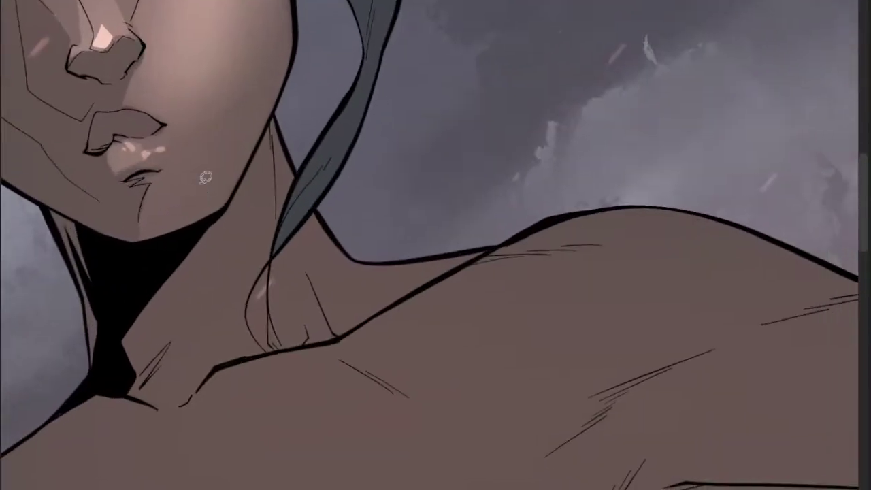
scroll(204, 171, "down", 3)
scroll(204, 177, "up", 3)
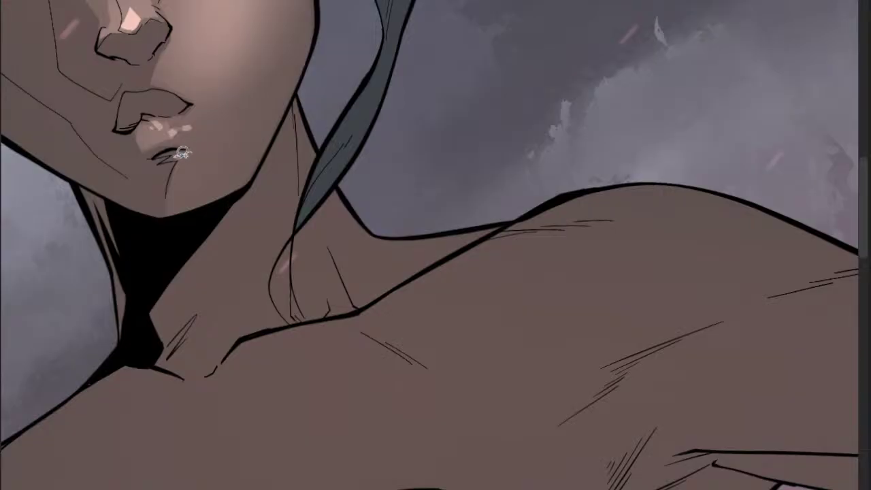
mouse_move(243, 185)
left_mouse_down()
mouse_move(230, 157)
mouse_move(181, 155)
left_mouse_up()
scroll(232, 181, "down", 3)
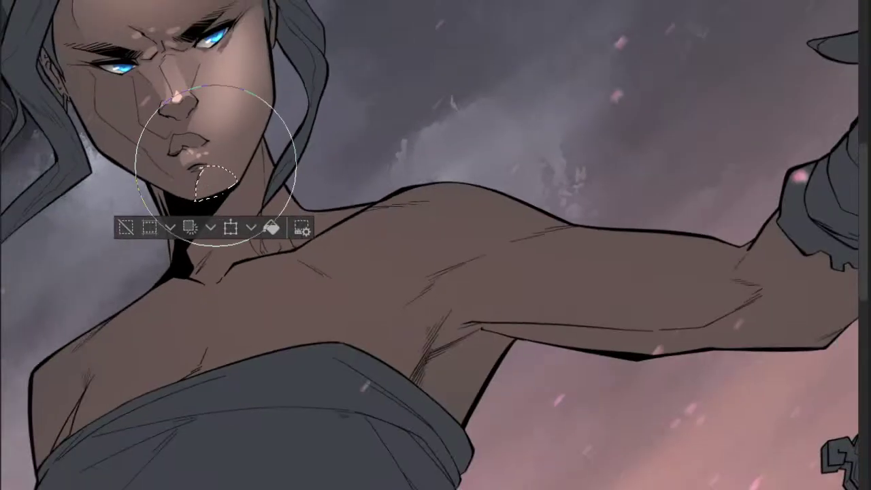
scroll(232, 146, "down", 5)
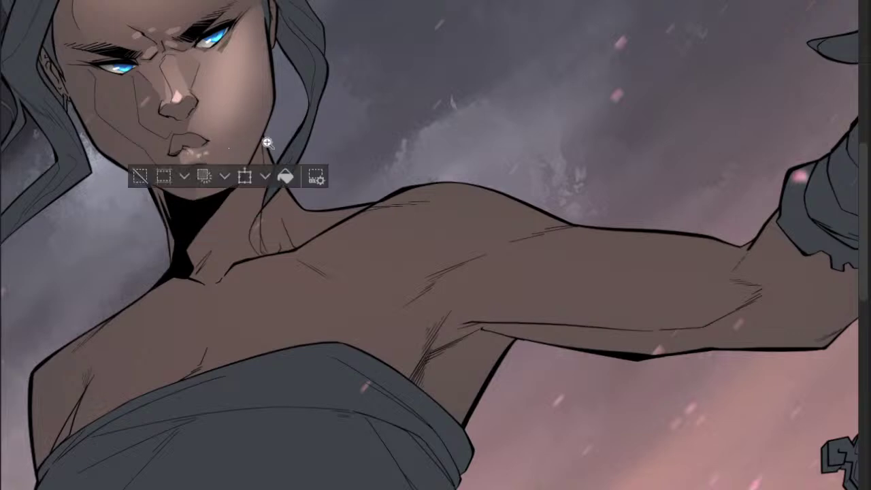
scroll(227, 136, "up", 3)
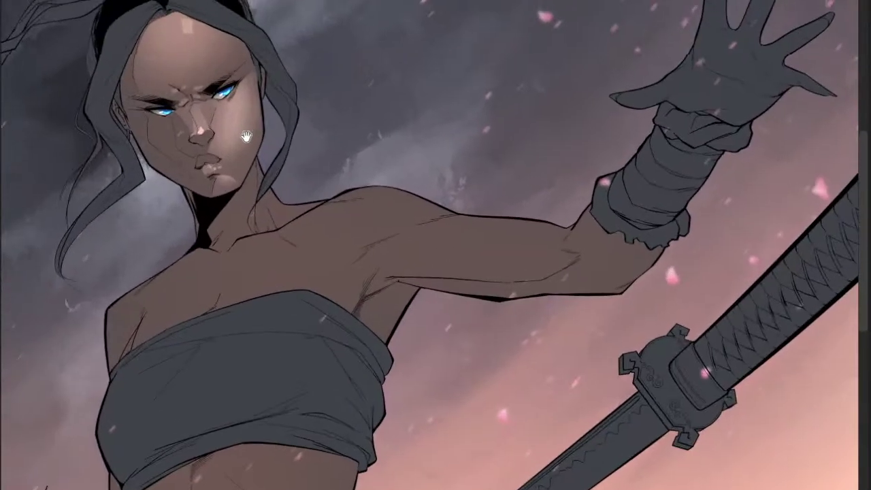
scroll(356, 96, "down", 4)
left_click_drag(319, 148, 213, 179)
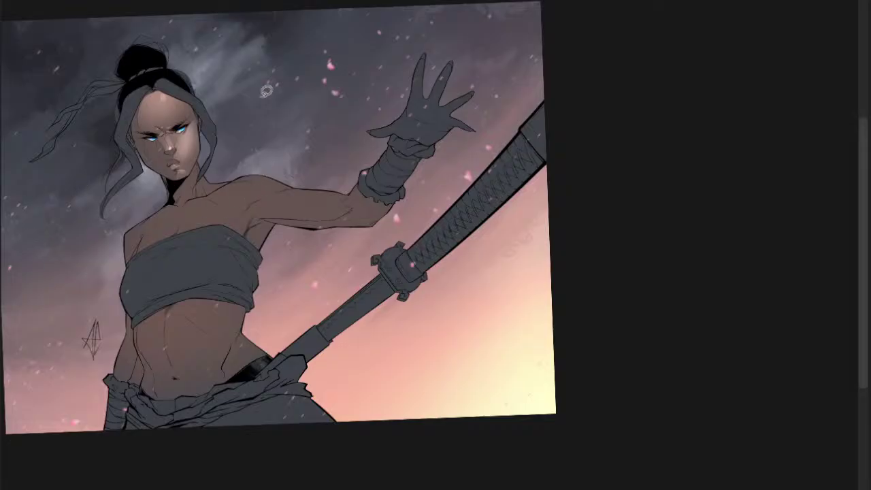
- Add a thin bright highlight along the bridge of the nose and clear the selection
mouse_move(149, 155)
left_mouse_down()
mouse_move(238, 94)
mouse_move(215, 82)
mouse_move(208, 86)
mouse_move(230, 139)
left_mouse_up()
key("b")
key("m")
key("ctrl+d")
- Lasso the image-left cheek plane along its contour lines, from under the eye down to the chin
left_click_drag(248, 102, 228, 193)
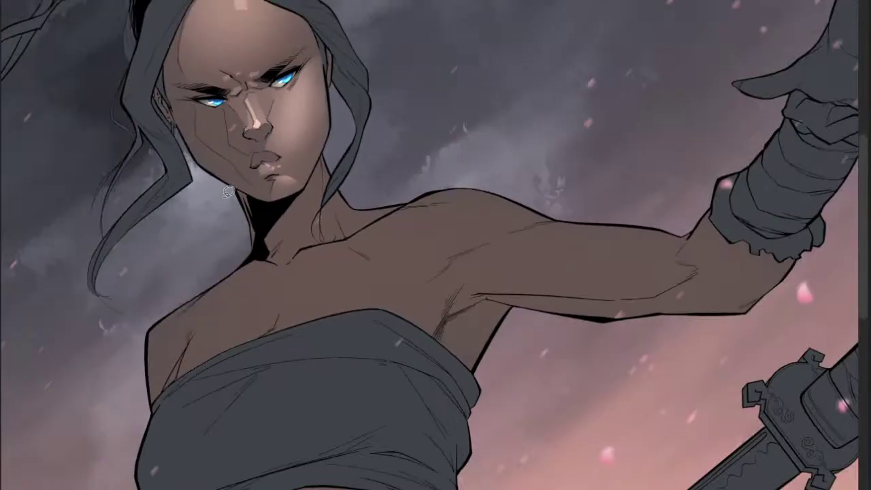
left_click_drag(263, 112, 196, 208)
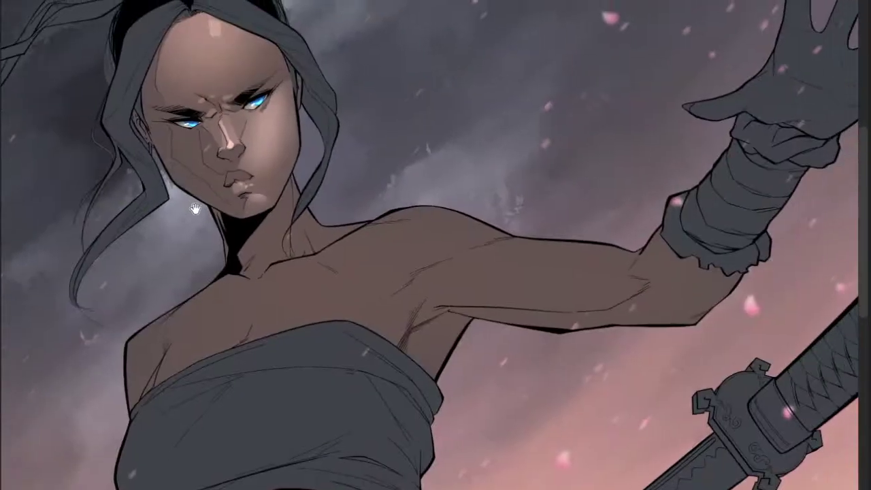
left_click_drag(256, 120, 238, 110)
mouse_move(153, 106)
left_mouse_down()
mouse_move(135, 88)
mouse_move(140, 152)
mouse_move(283, 277)
mouse_move(287, 246)
mouse_move(268, 219)
mouse_move(249, 212)
mouse_move(258, 181)
mouse_move(251, 191)
mouse_move(211, 167)
mouse_move(193, 89)
mouse_move(179, 98)
mouse_move(127, 87)
left_mouse_up()
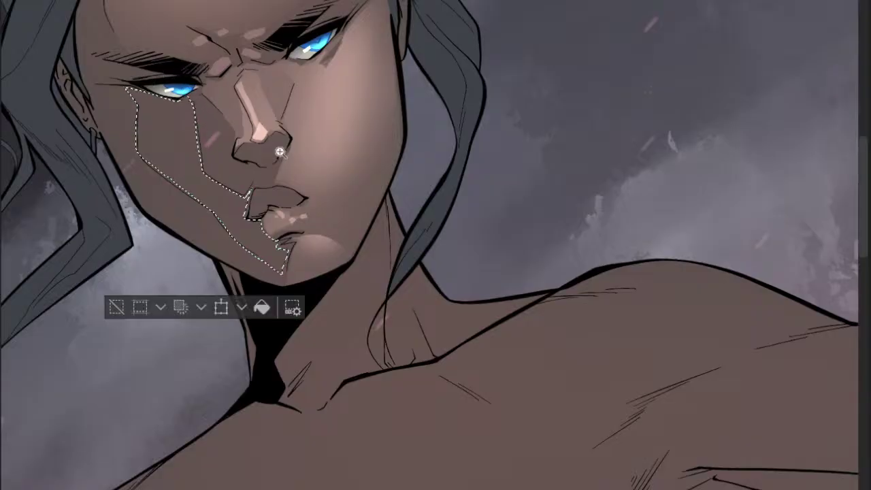
- Enlarge the soft brush and paint a subtle lighter skin tone down the selected image-left cheek
scroll(277, 159, "down", 3)
key("b")
key("[")
key("]")
key("]")
key("]")
key("]")
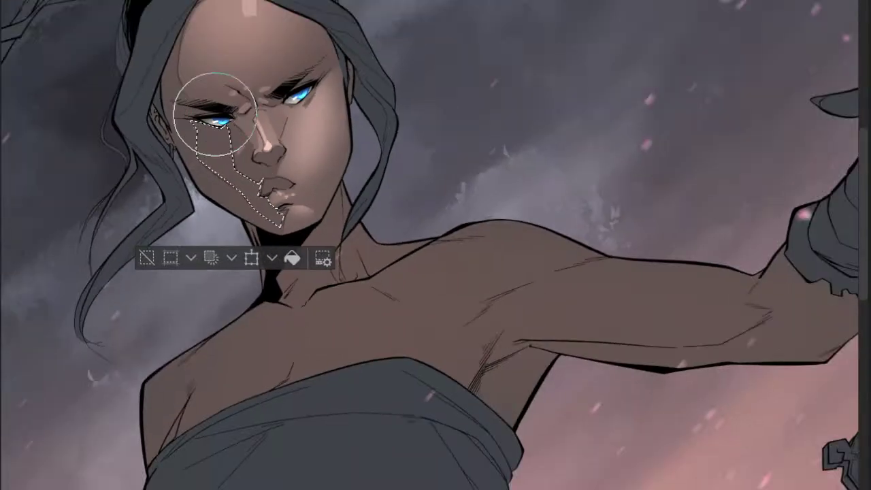
mouse_move(205, 137)
left_mouse_down()
mouse_move(204, 113)
mouse_move(218, 159)
mouse_move(245, 195)
left_mouse_up()
- Adjust the image-left cheek selection along its outer edge, softly lighten the cheek and clear the selection
key("m")
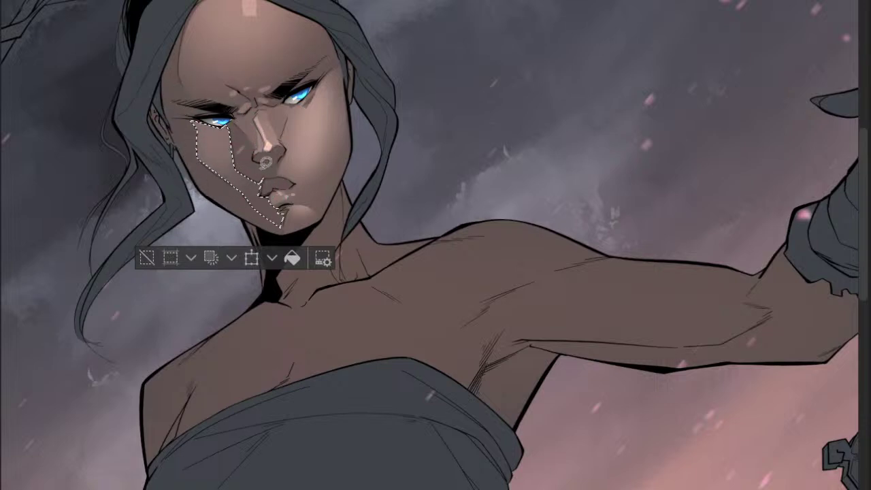
scroll(266, 161, "up", 5)
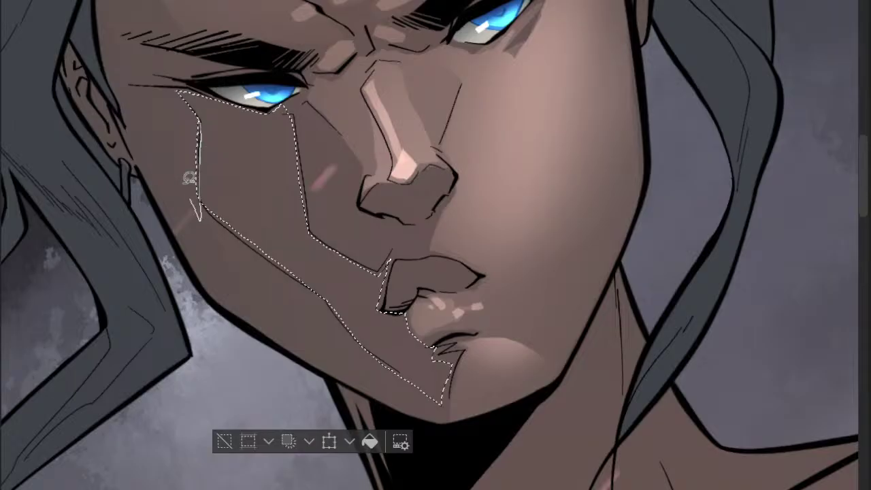
scroll(204, 170, "down", 4)
mouse_move(212, 167)
left_mouse_down()
mouse_move(233, 107)
mouse_move(217, 146)
mouse_move(300, 157)
left_mouse_up()
key("ctrl+d")
scroll(347, 185, "down", 2)
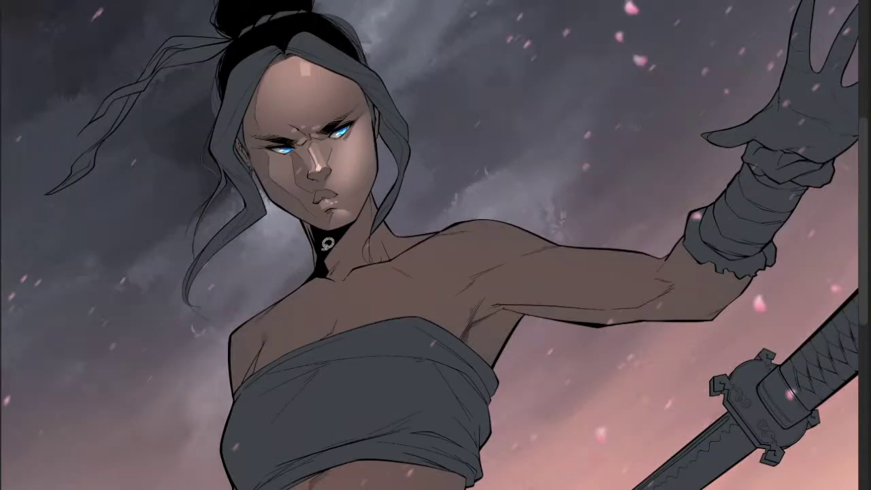
- Lasso a small strip along the outer corner and lower lid of the image-left eye
scroll(309, 163, "up", 5)
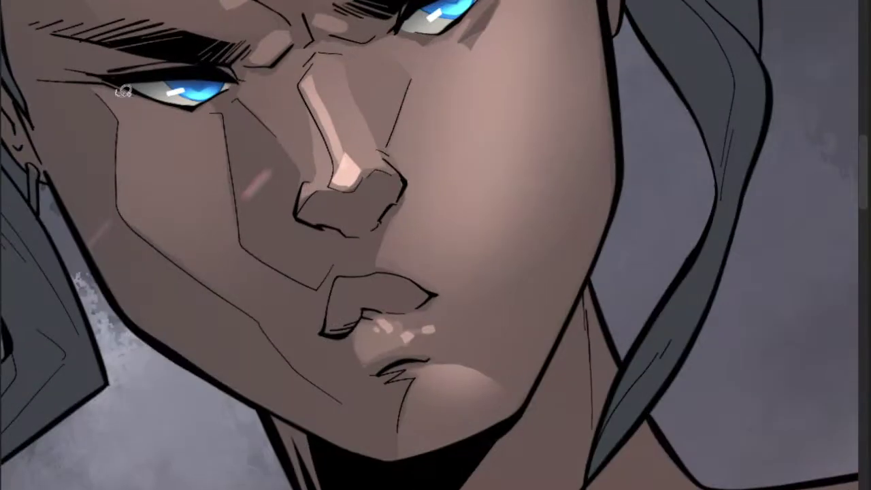
mouse_move(123, 91)
left_mouse_down()
mouse_move(185, 120)
mouse_move(207, 120)
mouse_move(215, 107)
mouse_move(163, 94)
left_mouse_up()
scroll(173, 95, "down", 2)
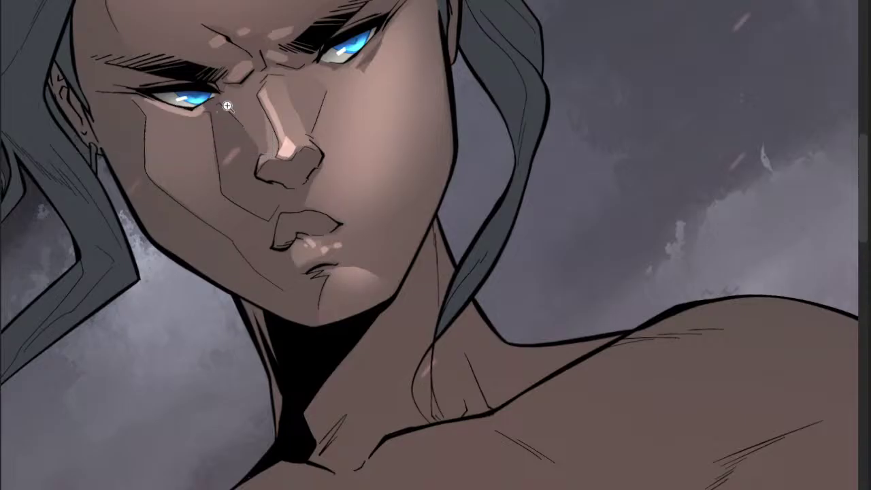
scroll(226, 105, "down", 3)
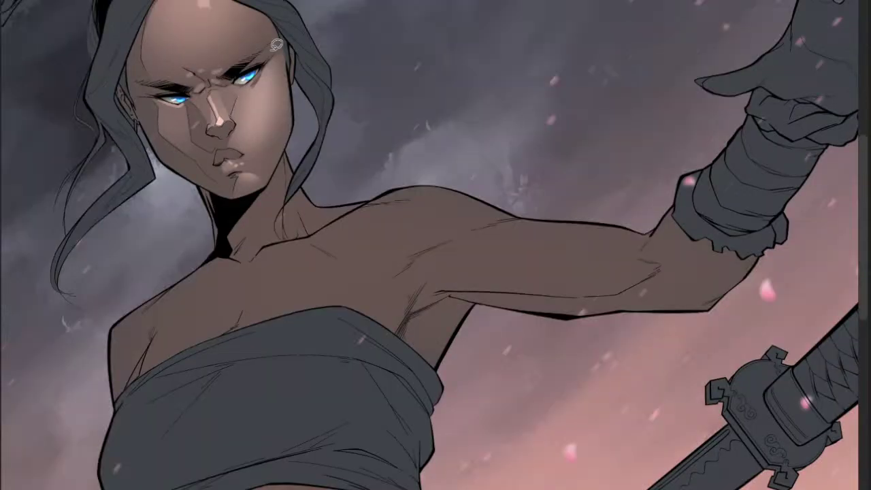
- Lasso the upper part of the image-left cheek below the eye, paint a brighter highlight inside it and deselect
scroll(184, 126, "up", 4)
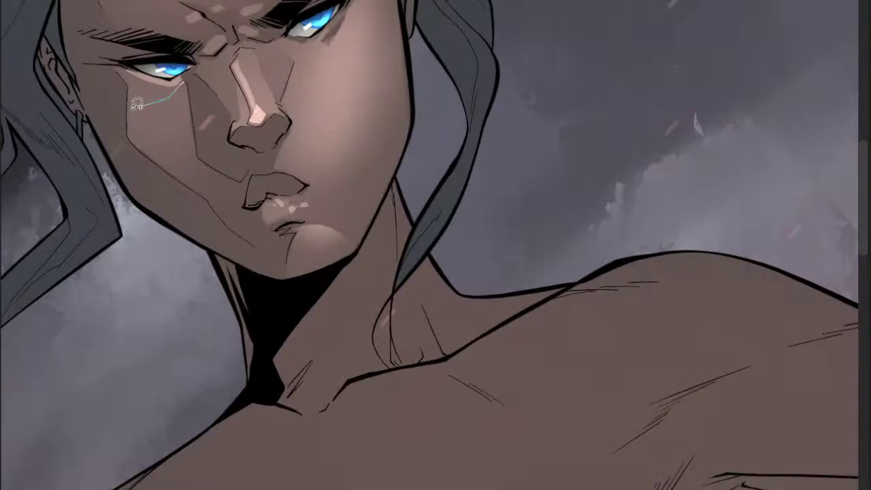
left_click_drag(136, 104, 196, 151)
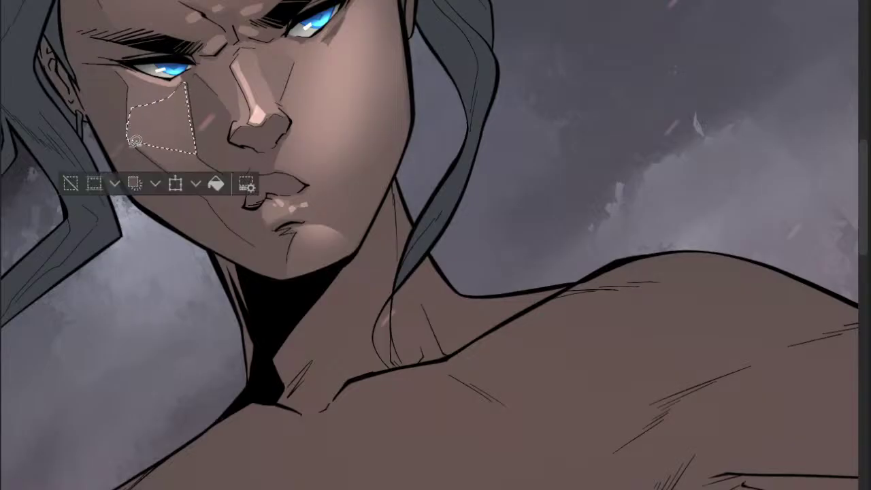
scroll(160, 123, "down", 2)
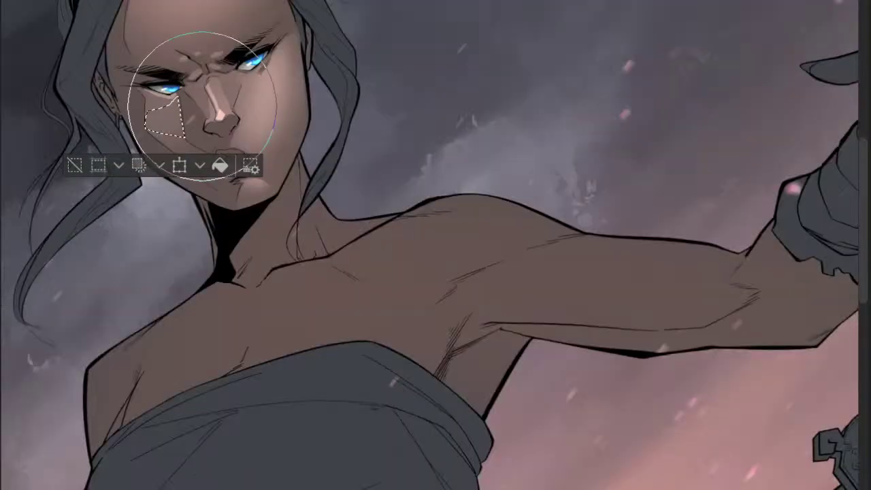
key("ctrl+d")
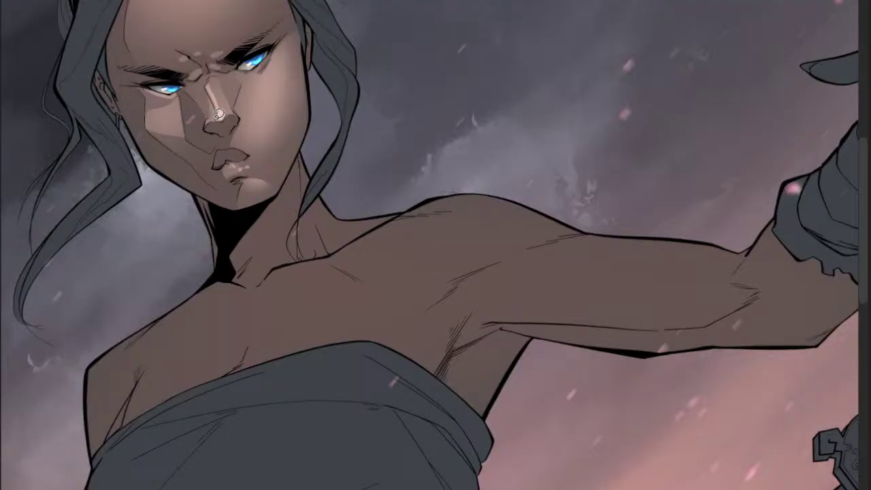
scroll(219, 114, "down", 2)
left_click_drag(194, 128, 263, 153)
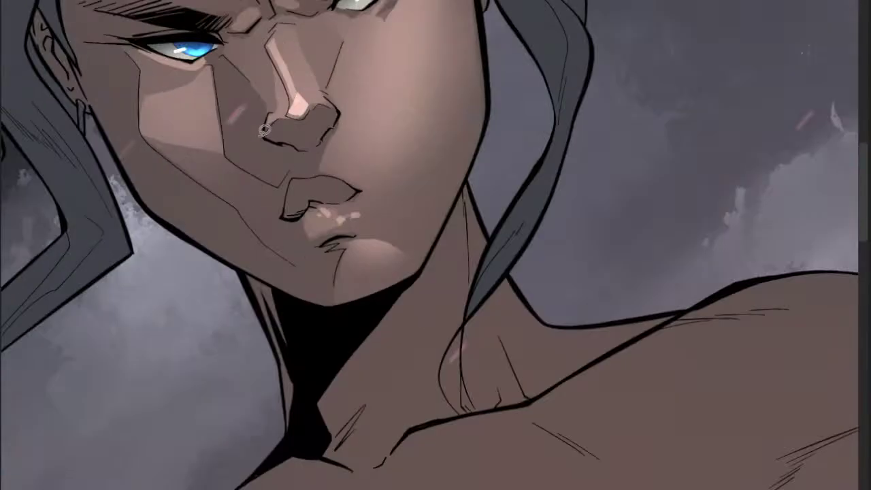
- Undo the bright highlight painted on the image-left cheek below the eye
key("ctrl+z")
key("ctrl+z")
key("ctrl+z")
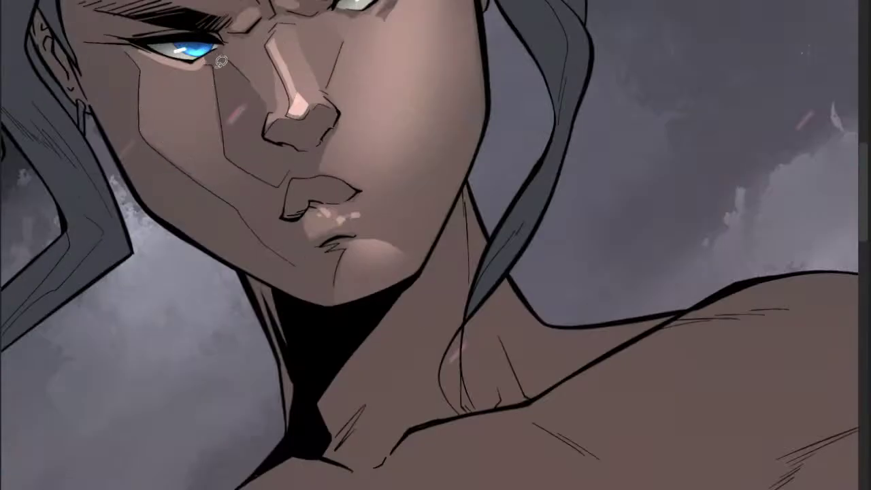
key("ctrl+z")
- Paint a subtler soft light on the image-left cheek below the eye and clear the selection
key("b")
mouse_move(162, 94)
left_mouse_down()
mouse_move(201, 44)
mouse_move(188, 57)
left_mouse_up()
key("ctrl+d")
left_click_drag(188, 58, 149, 68)
key("b")
left_click_drag(149, 107, 178, 74)
key("m")
key("ctrl+d")
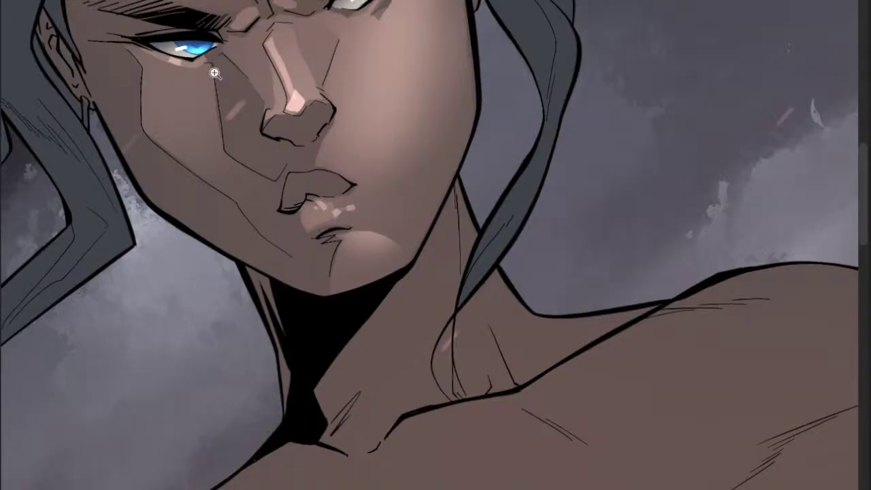
- Lasso the image-left cheek plane from below the lower eyelid down to the diagonal cheek line
scroll(214, 73, "down", 4)
scroll(202, 113, "up", 3)
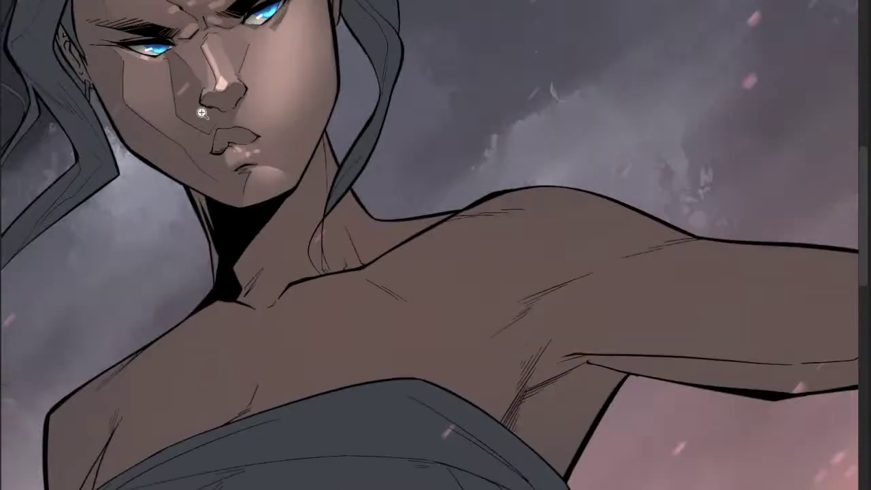
scroll(202, 113, "up", 2)
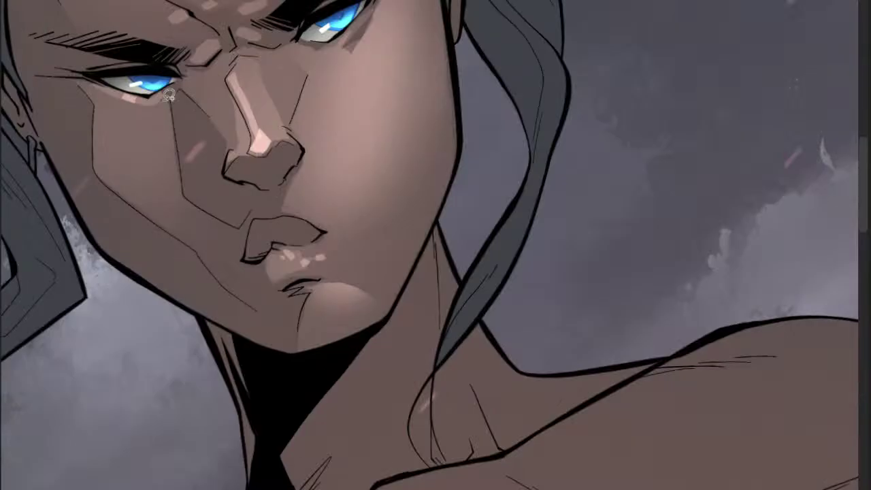
mouse_move(169, 95)
left_mouse_down()
mouse_move(96, 169)
mouse_move(164, 178)
left_mouse_up()
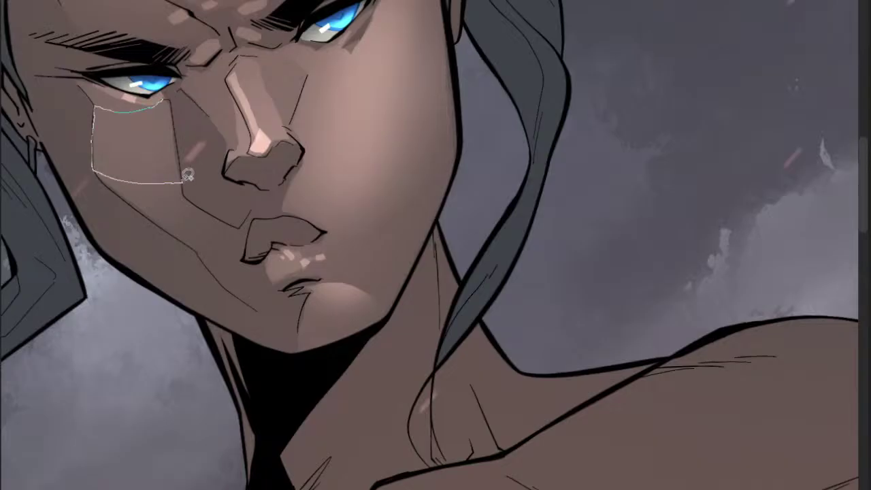
left_click_drag(177, 103, 173, 101)
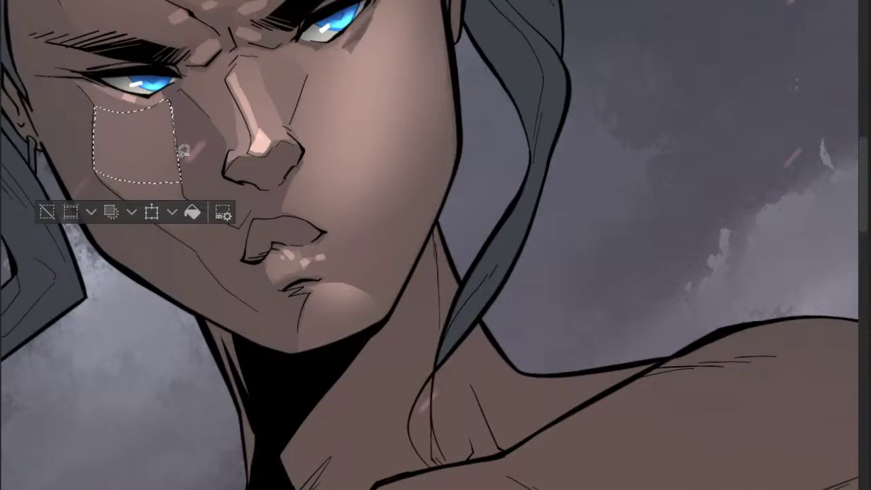
mouse_move(190, 170)
left_mouse_down()
mouse_move(105, 176)
mouse_move(175, 221)
mouse_move(193, 214)
mouse_move(188, 174)
left_mouse_up()
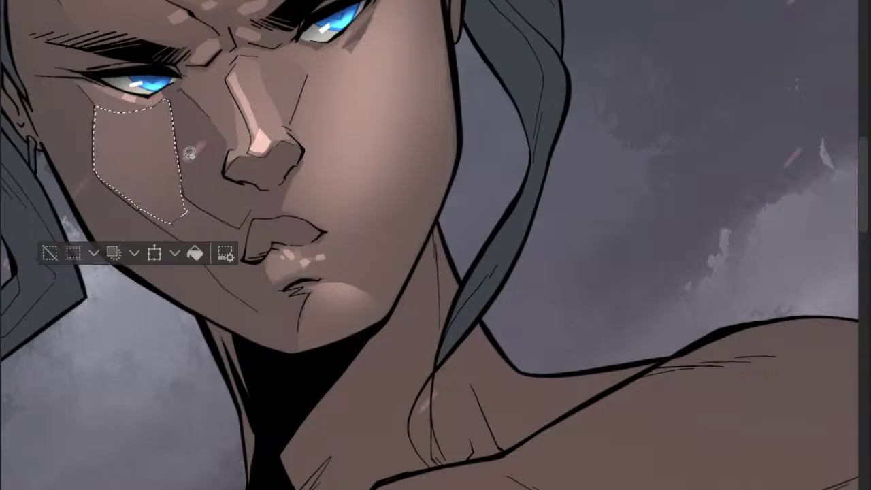
- Softly brighten the selected image-left cheek plane with the large airbrush and clear the selection
scroll(194, 166, "down", 1)
key("b")
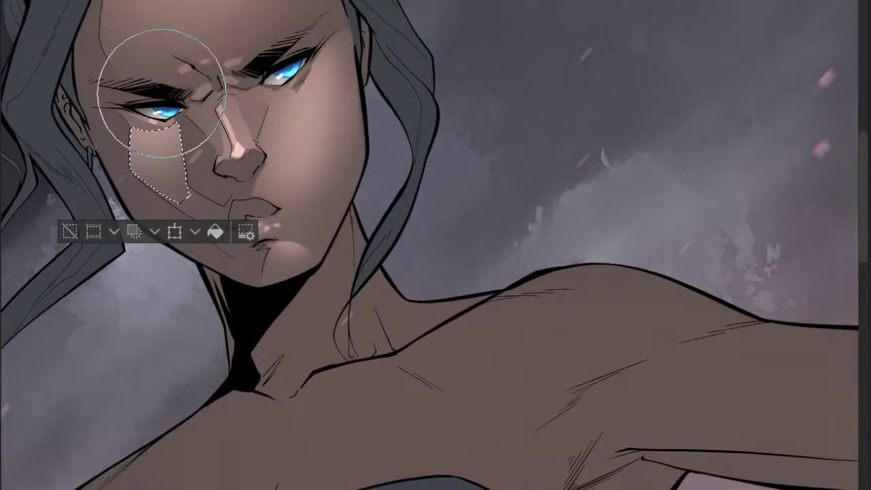
key("m")
key("ctrl+d")
scroll(242, 161, "down", 2)
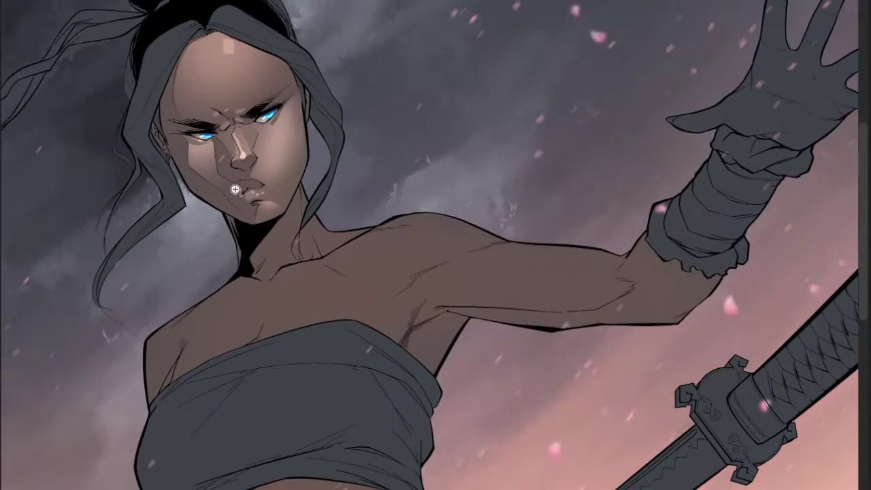
- Lasso the skin between the image-left cheek lines and the mouth corner, extending the selection down towards the chin
scroll(236, 190, "up", 4)
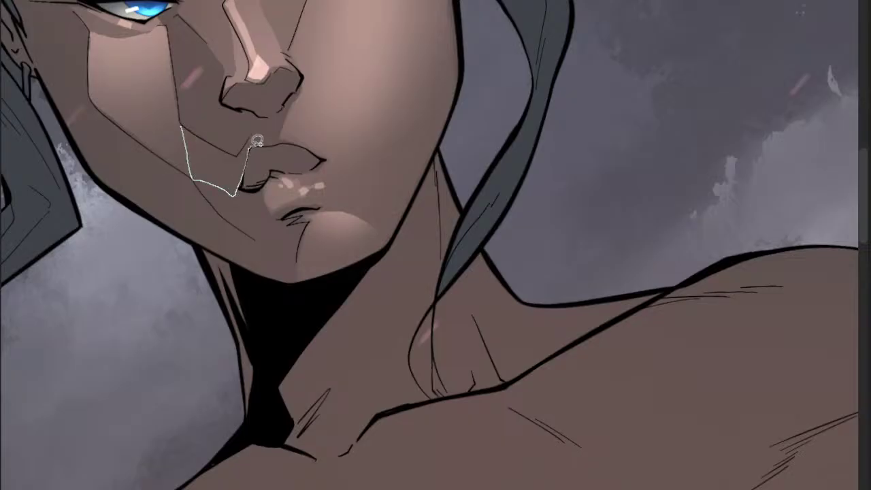
left_click_drag(233, 148, 183, 127)
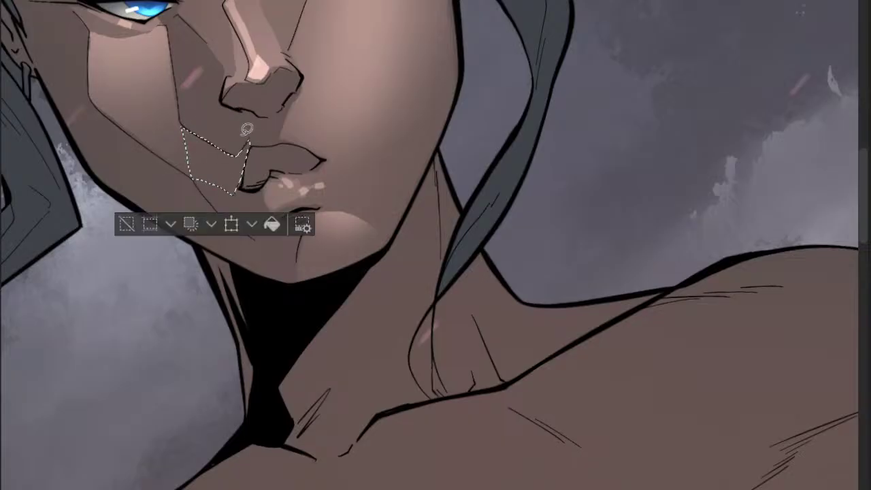
scroll(200, 151, "up", 2)
mouse_move(228, 242)
left_mouse_down()
mouse_move(249, 214)
mouse_move(253, 163)
left_mouse_up()
scroll(250, 165, "down", 2)
scroll(247, 167, "up", 2)
mouse_move(195, 128)
left_mouse_down()
mouse_move(198, 141)
mouse_move(263, 172)
mouse_move(263, 151)
mouse_move(194, 142)
mouse_move(253, 174)
mouse_move(263, 158)
left_mouse_up()
scroll(259, 154, "down", 2)
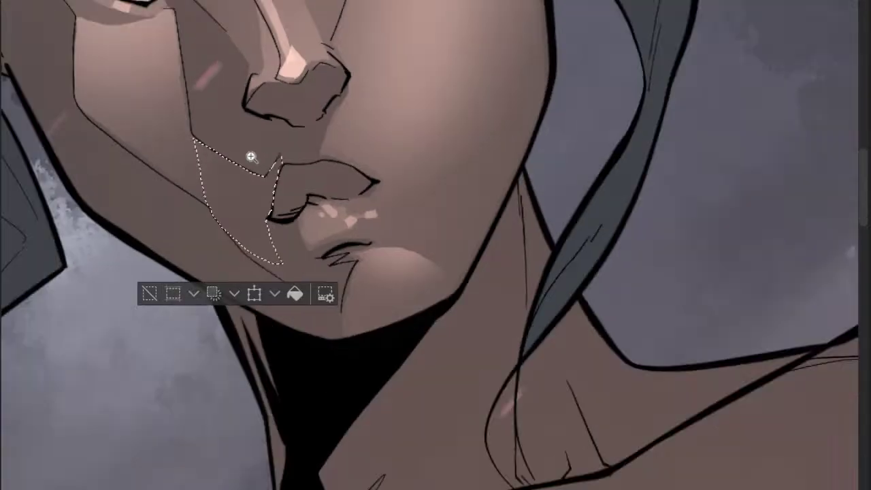
- Try to softly lighten the selected skin beside the mouth corner and clear the selection
key("b")
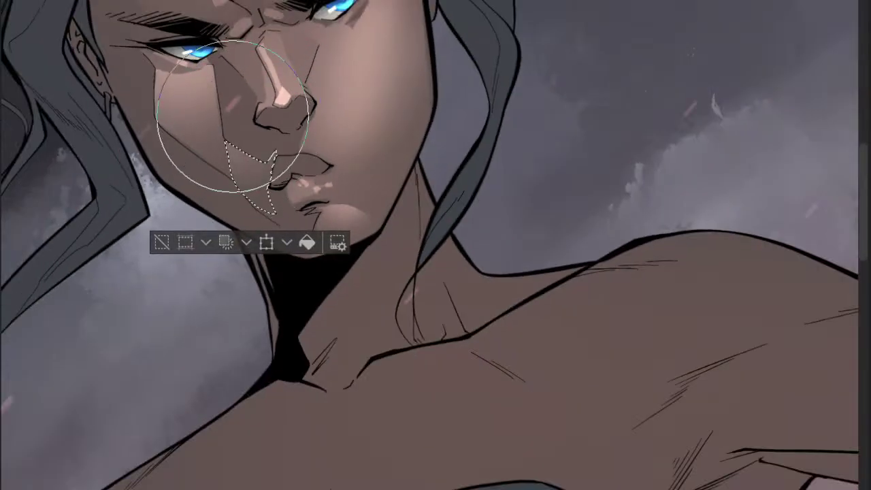
scroll(344, 173, "down", 3)
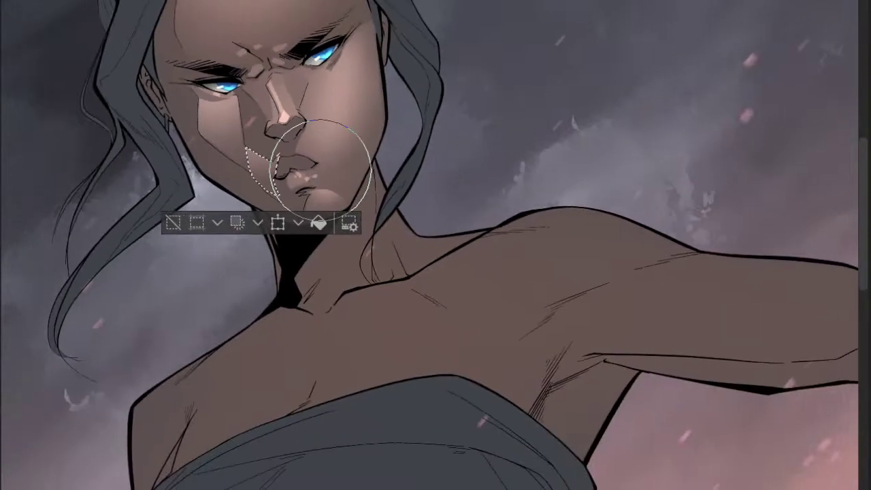
key("ctrl+d")
scroll(334, 157, "down", 1)
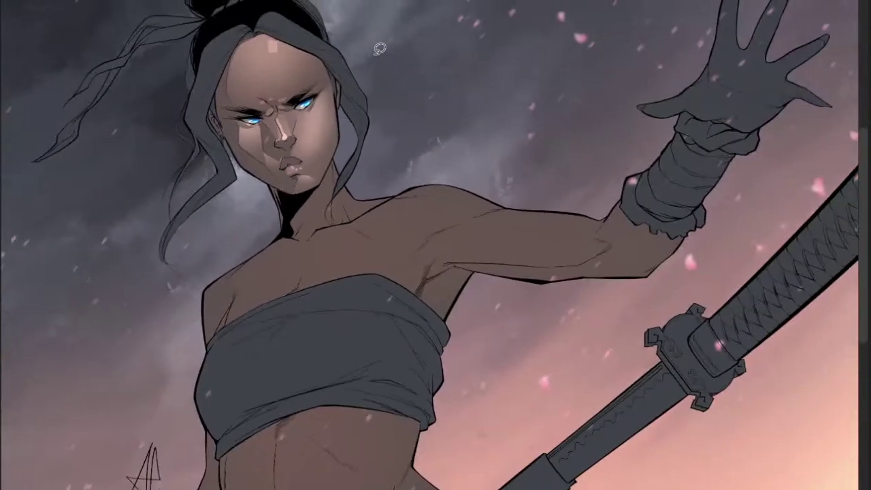
key("ctrl+z")
scroll(321, 136, "up", 3)
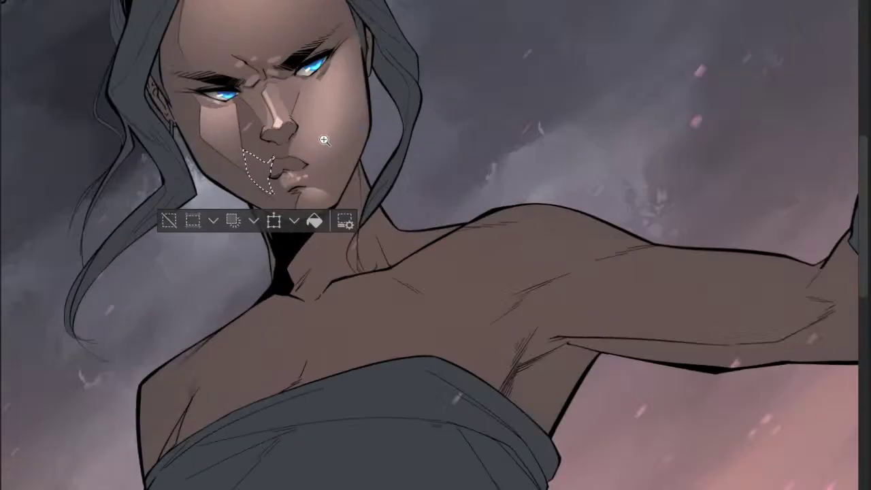
key("ctrl+d")
scroll(264, 201, "down", 3)
scroll(265, 207, "up", 5)
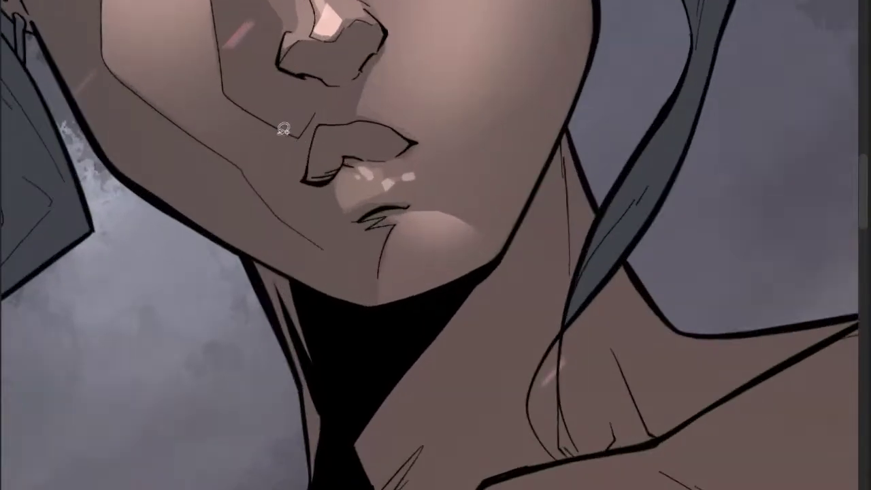
- Lasso a smaller patch of skin around the image-left mouth corner, bounded by the smile fold and the cheek line
mouse_move(289, 215)
left_mouse_down()
mouse_move(311, 233)
mouse_move(299, 199)
mouse_move(310, 174)
left_mouse_up()
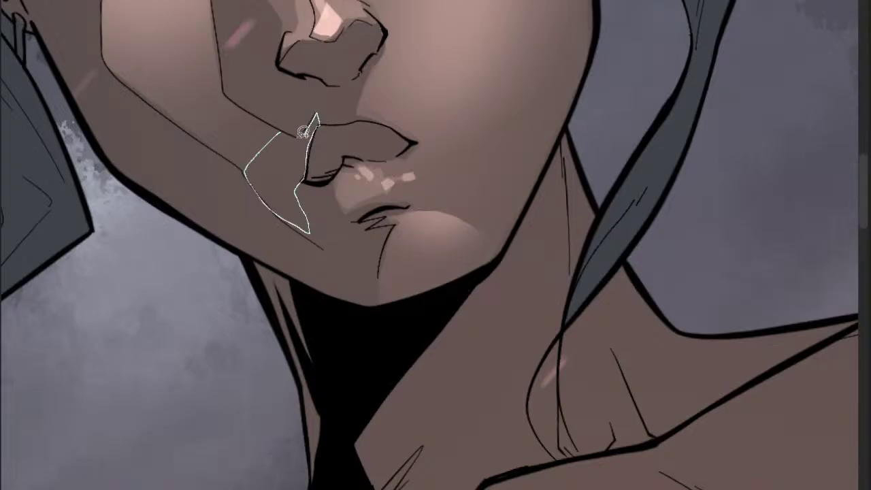
left_click_drag(303, 132, 305, 134)
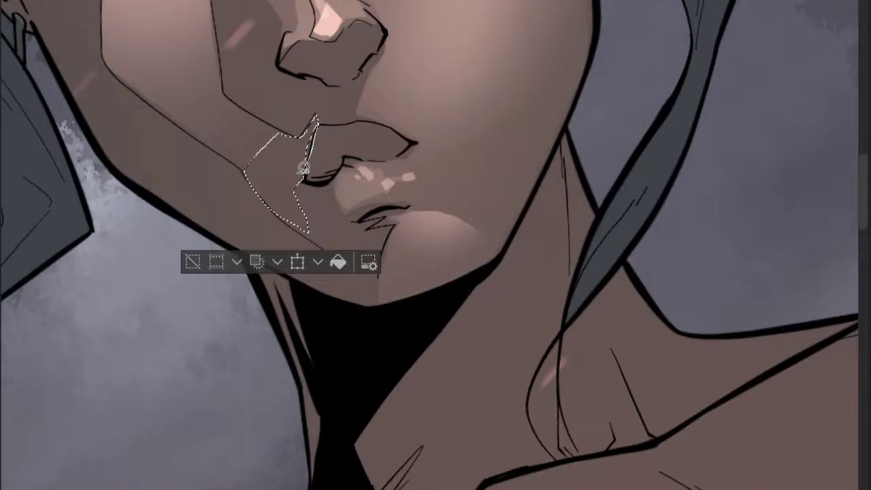
mouse_move(304, 168)
left_mouse_down()
mouse_move(323, 234)
mouse_move(294, 193)
left_mouse_up()
- Reduce the soft brush size, paint a soft highlight inside the mouth-corner selection and deselect
scroll(298, 184, "down", 3)
key("b")
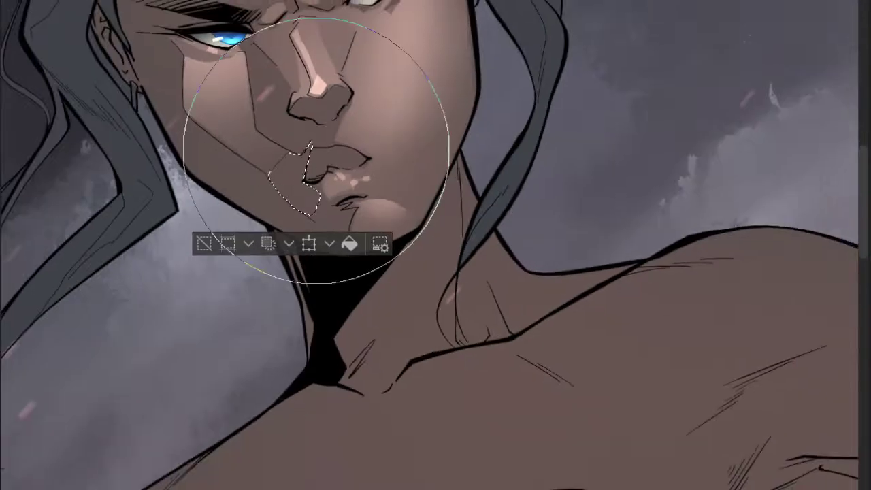
key("bracketleft")
key("bracketleft")
key("bracketleft")
key("bracketleft")
key("bracketleft")
key("bracketleft")
key("bracketleft")
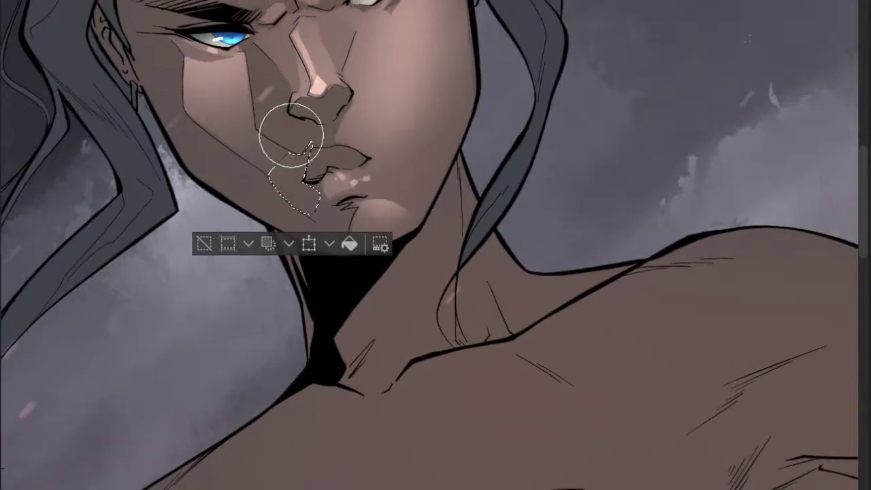
mouse_move(290, 136)
left_mouse_down()
mouse_move(276, 171)
mouse_move(315, 158)
mouse_move(304, 169)
left_mouse_up()
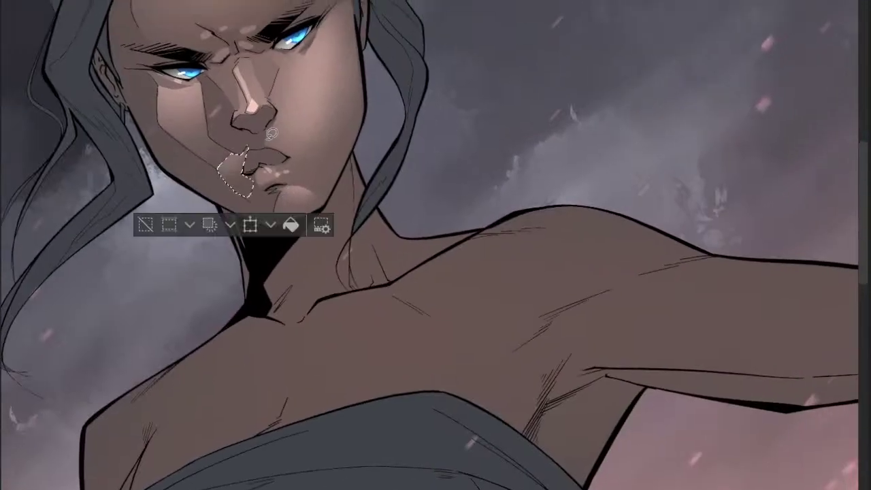
scroll(245, 153, "up", 2)
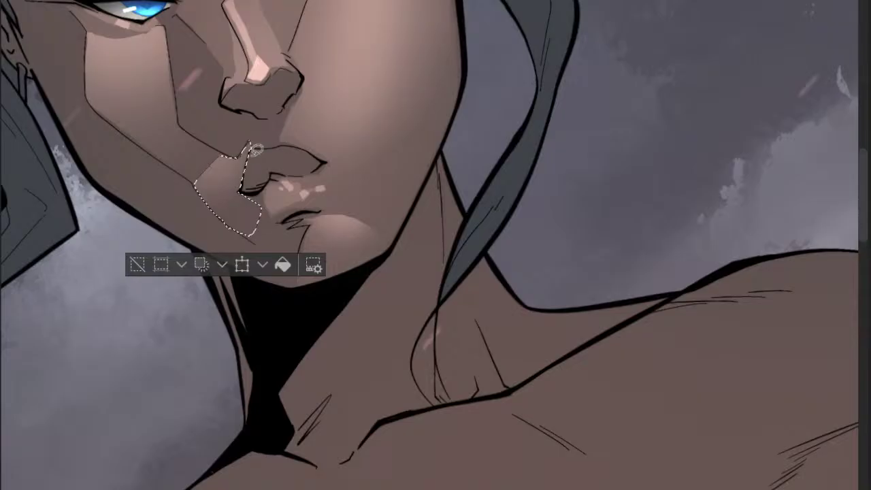
scroll(253, 149, "down", 2)
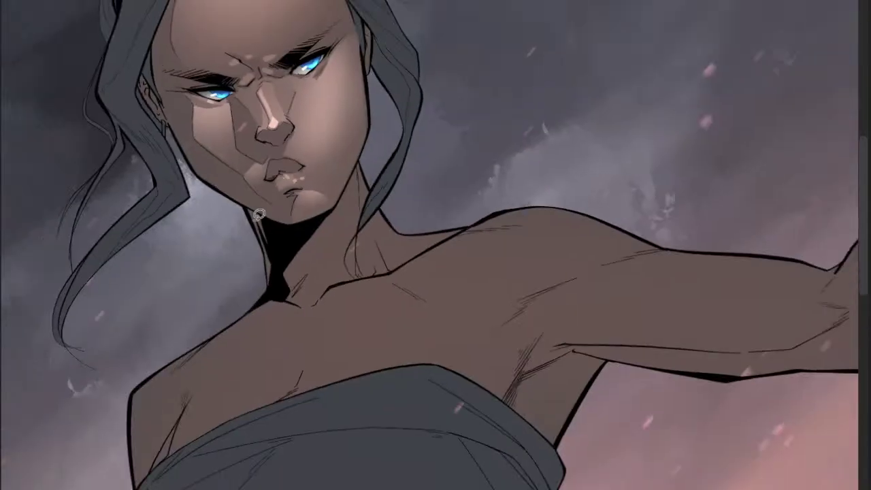
- Lasso the upper lip along its outline
scroll(259, 215, "up", 3)
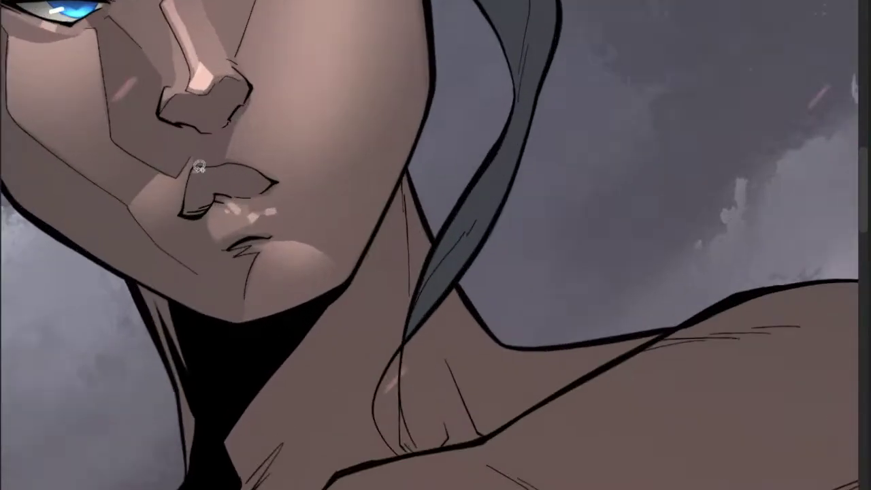
left_click_drag(191, 168, 191, 197)
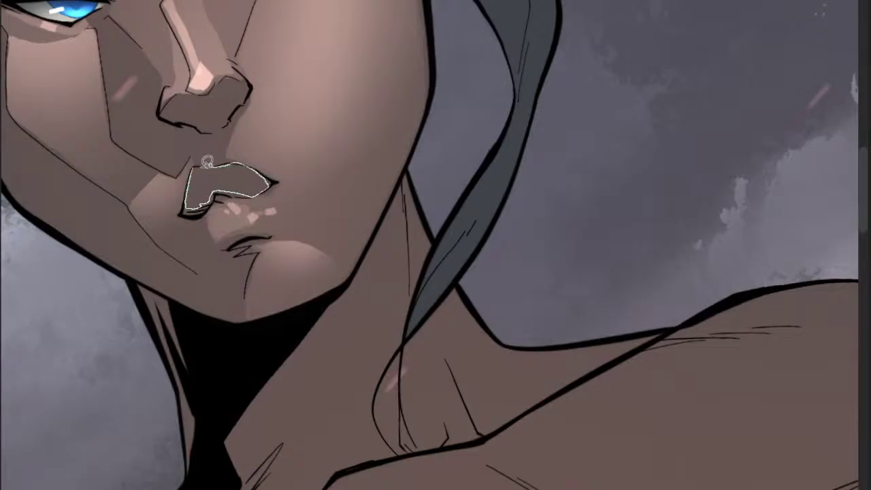
left_click_drag(208, 161, 194, 167)
- Shrink the soft brush, add a gentle light to the selected upper lip and deselect
scroll(215, 165, "down", 1)
key("b")
key("[")
key("[")
key("[")
key("[")
key("[")
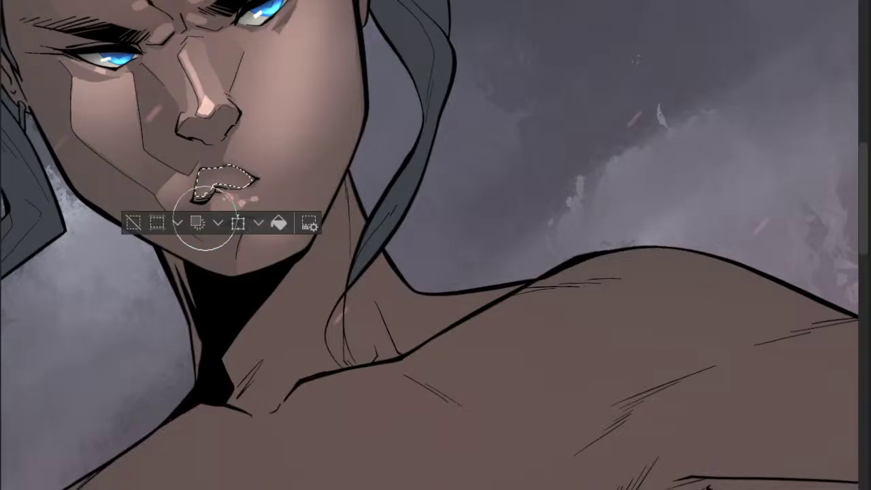
key("ctrl+d")
- Lasso thin strips along the image-left edge and the top edge of the upper lip
scroll(204, 160, "up", 2)
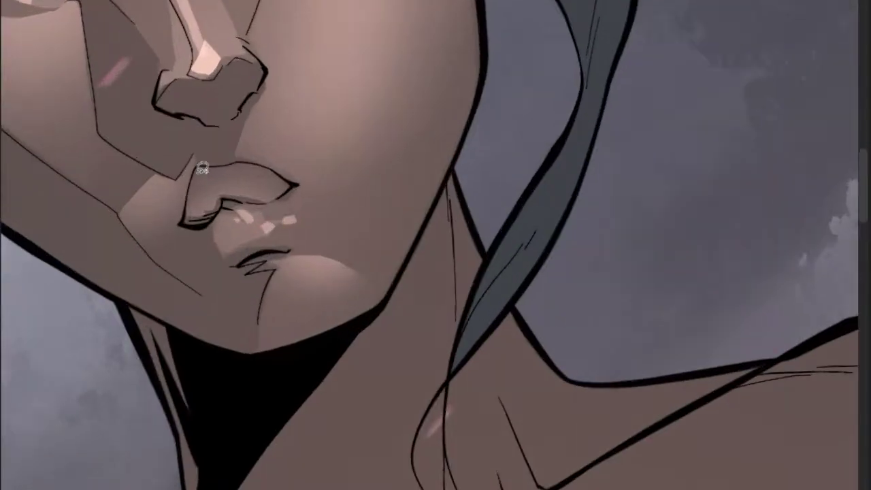
left_click_drag(191, 196, 194, 191)
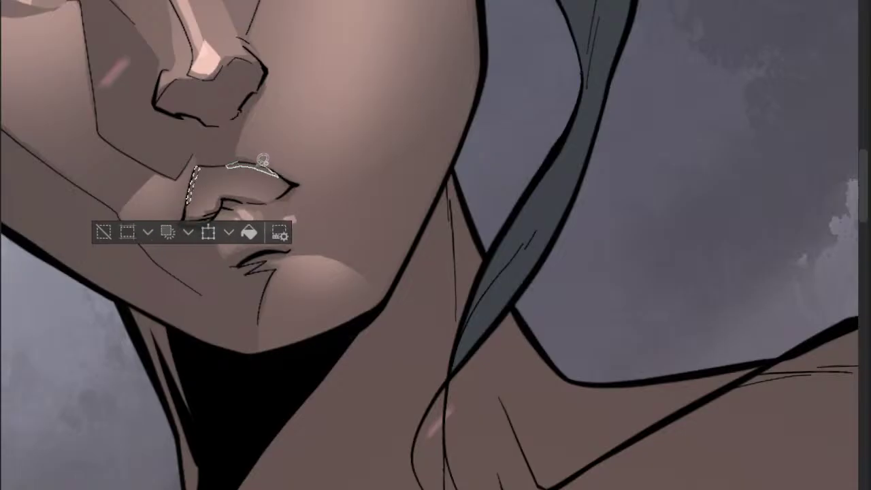
scroll(246, 158, "up", 2)
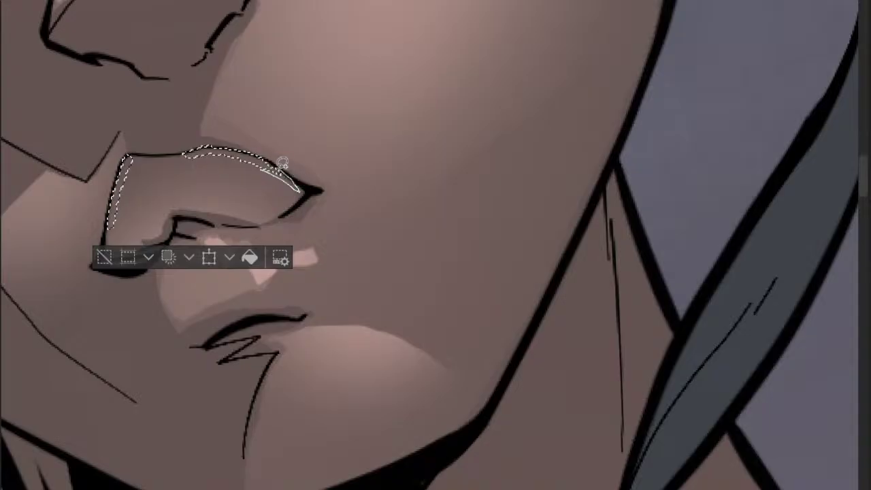
left_click_drag(219, 136, 210, 143)
mouse_move(293, 152)
left_mouse_down()
mouse_move(254, 181)
mouse_move(313, 151)
left_mouse_up()
- Try to brighten the selected strips along the upper lip's edges and undo the last change
scroll(313, 152, "down", 3)
scroll(286, 149, "up", 2)
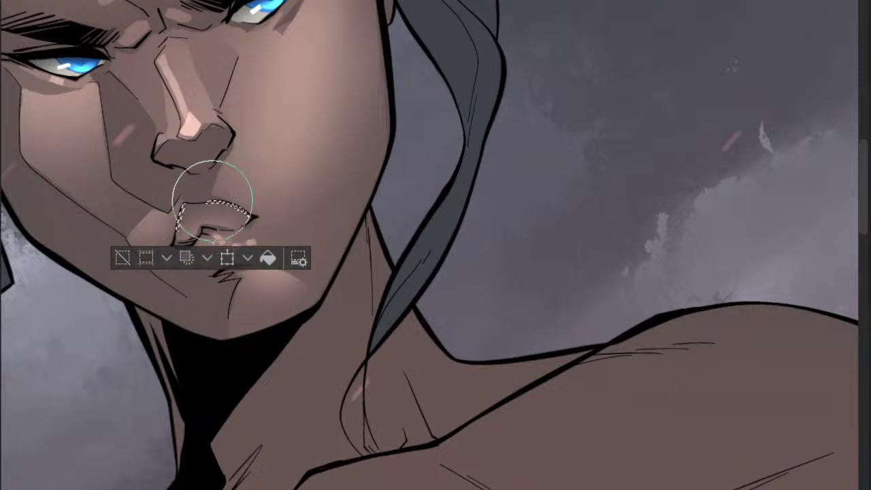
scroll(212, 197, "down", 2)
scroll(300, 190, "down", 3)
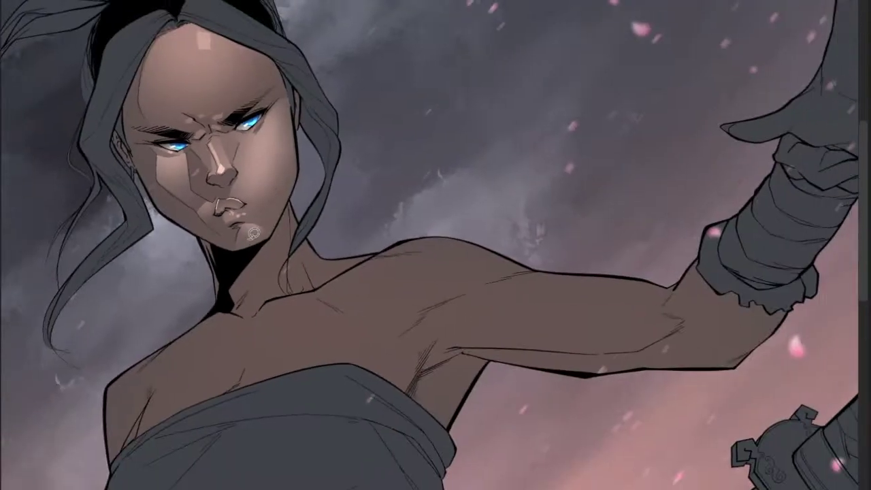
left_click_drag(239, 188, 331, 163)
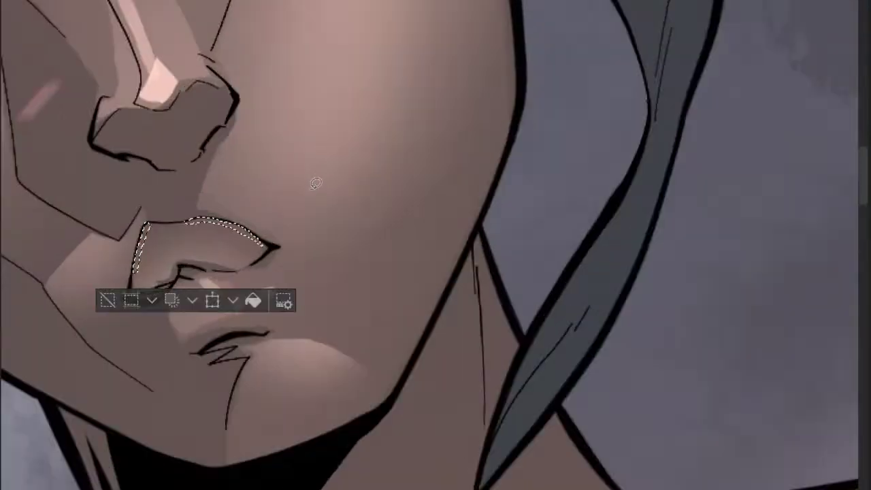
key("ctrl+z")
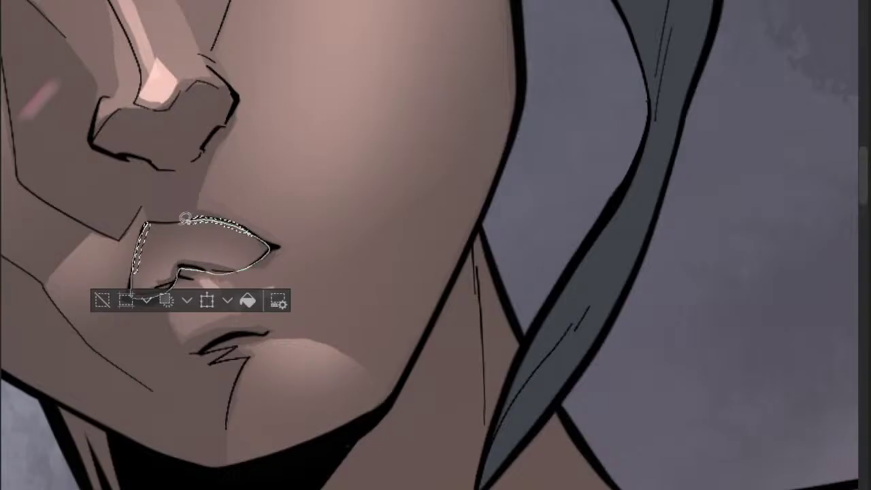
- Lasso the whole upper lip, darken its upper part with a smaller soft brush, and deselect
left_click_drag(163, 217, 183, 230)
scroll(184, 228, "down", 2)
key("b")
key("[")
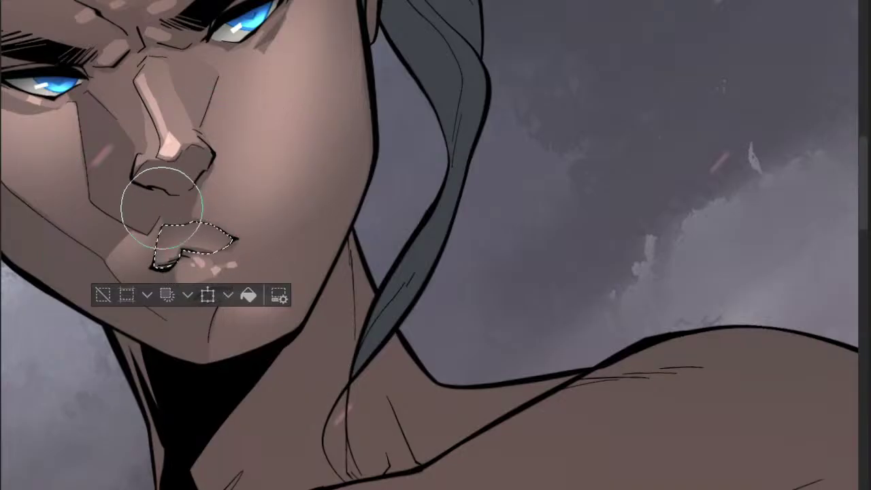
key("[")
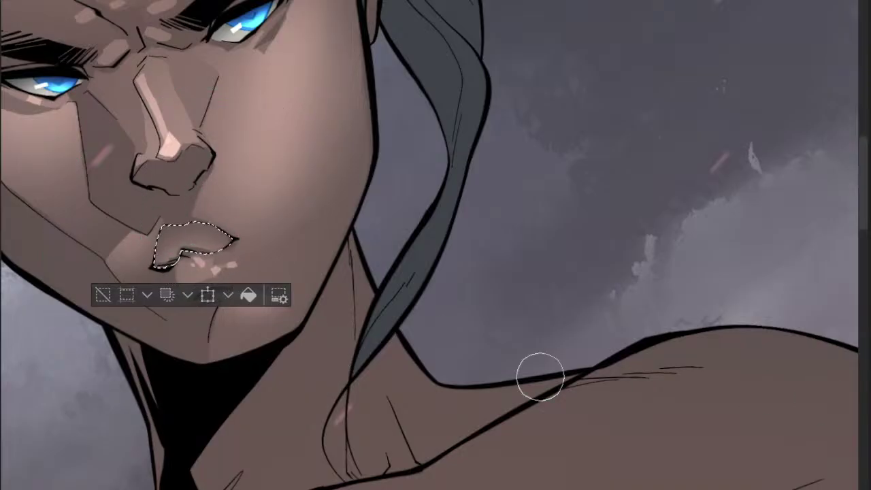
key("alt")
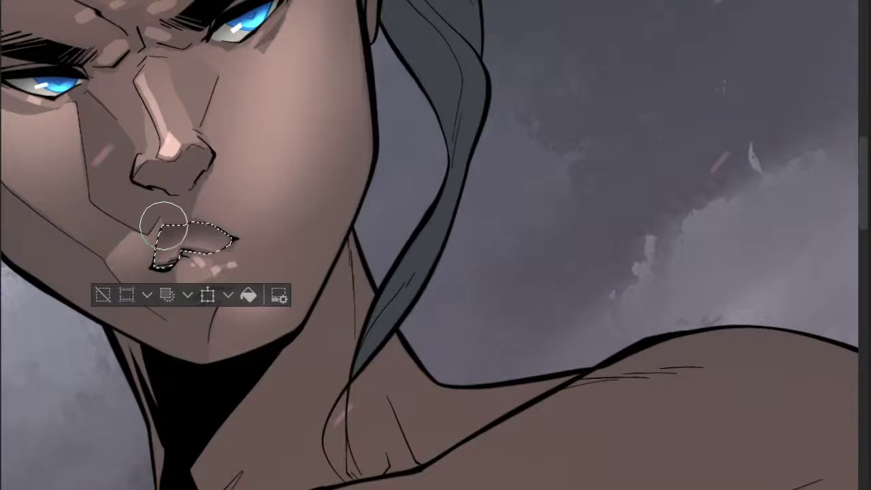
key("ctrl+d")
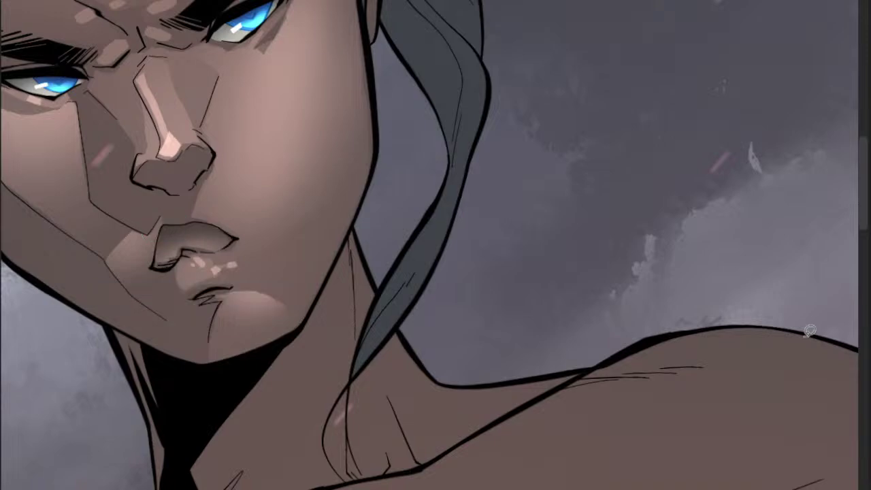
- Lasso thin strips along the upper lip's image-left edge and along its top edge out to the mouth corner
scroll(167, 213, "up", 3)
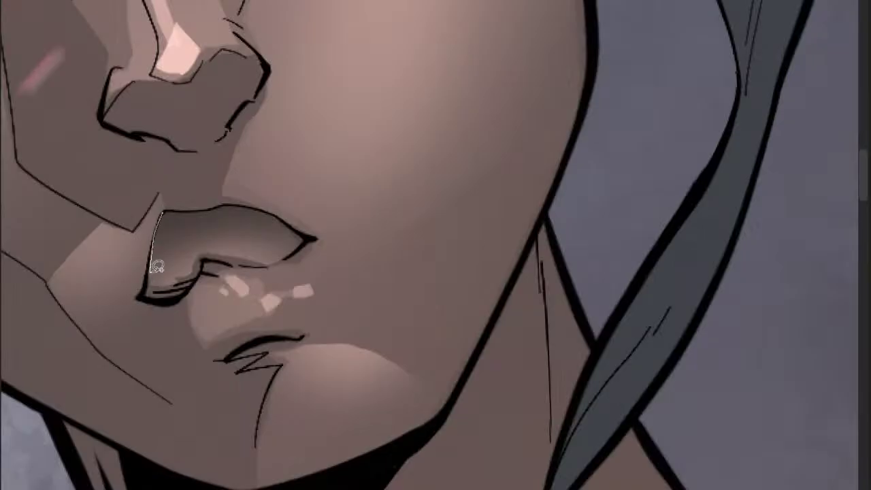
left_click_drag(178, 207, 177, 210)
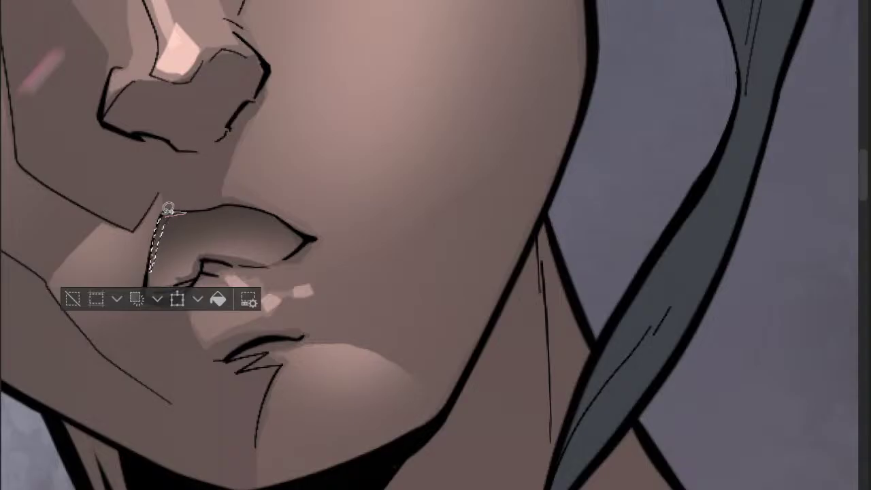
left_click_drag(169, 209, 184, 214)
left_click_drag(274, 215, 280, 211)
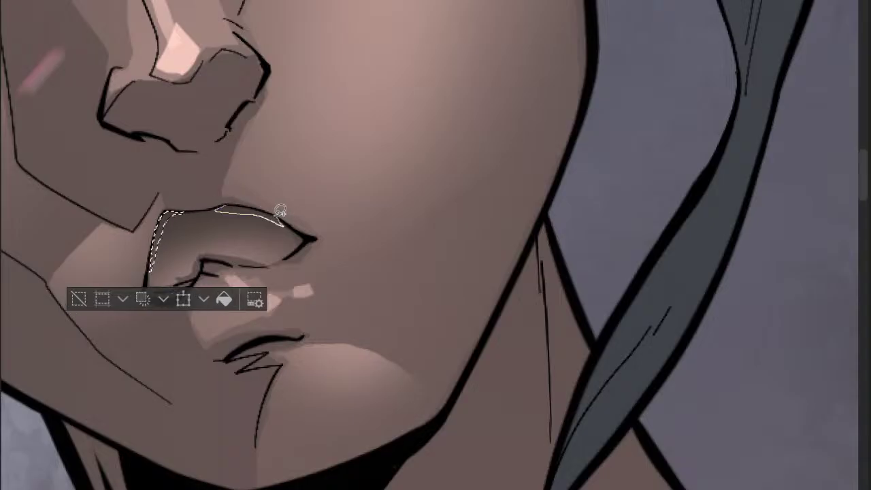
left_click_drag(231, 199, 225, 205)
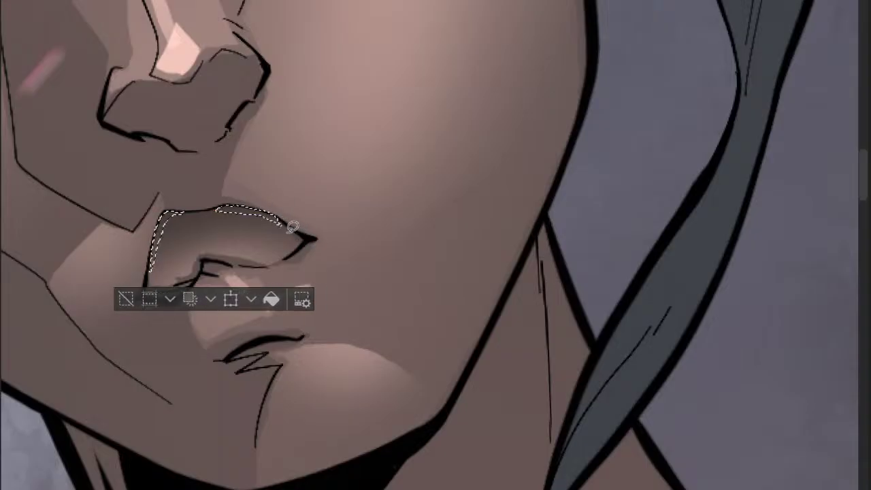
scroll(291, 227, "down", 3)
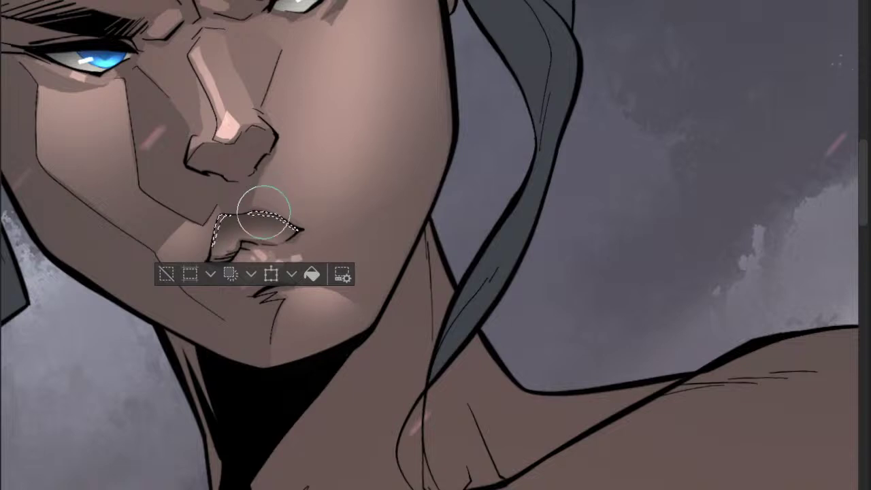
scroll(270, 210, "up", 2)
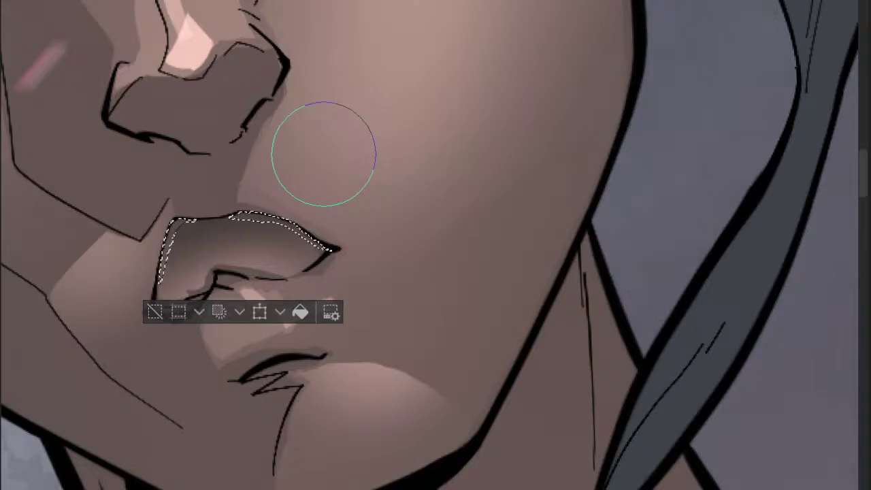
mouse_move(200, 222)
left_mouse_down()
mouse_move(235, 226)
mouse_move(238, 216)
left_mouse_up()
mouse_move(323, 169)
left_mouse_down()
mouse_move(278, 198)
mouse_move(267, 213)
mouse_move(278, 216)
left_mouse_up()
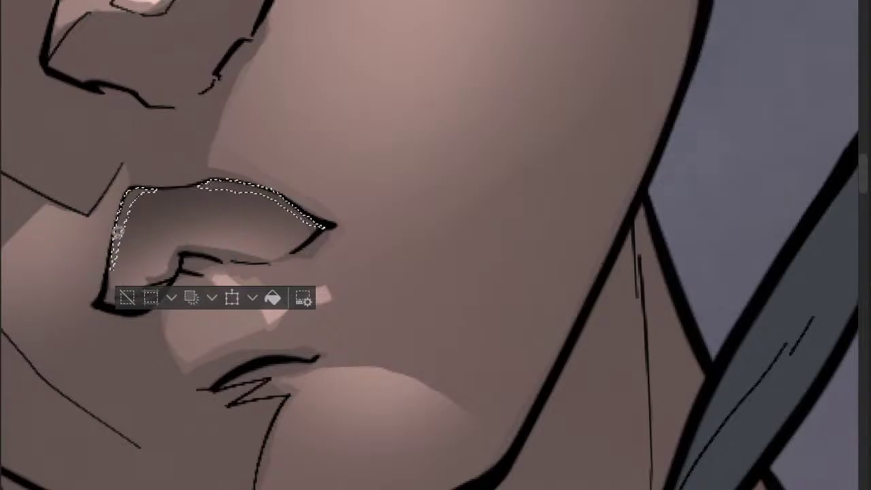
left_click_drag(119, 230, 108, 280)
- Shrink the soft brush, brighten the selected strips as rim light on the upper lip, and deselect
key("b")
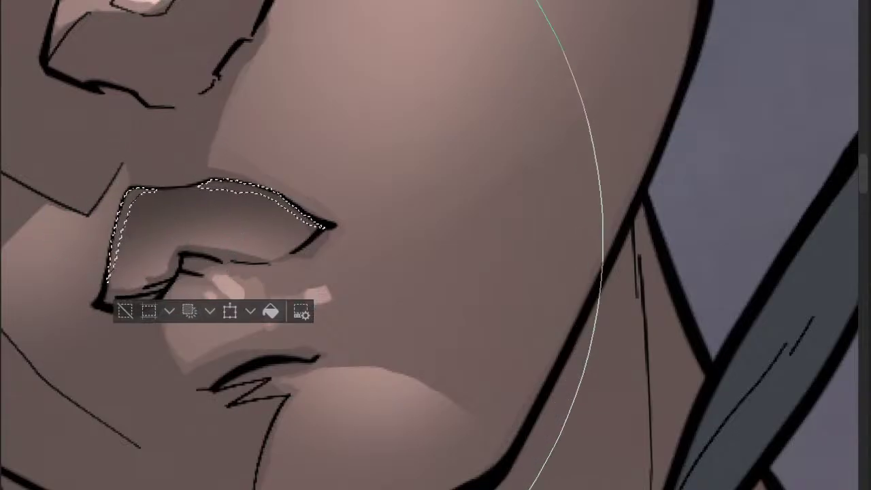
key("bracketleft")
key("bracketleft")
key("bracketleft")
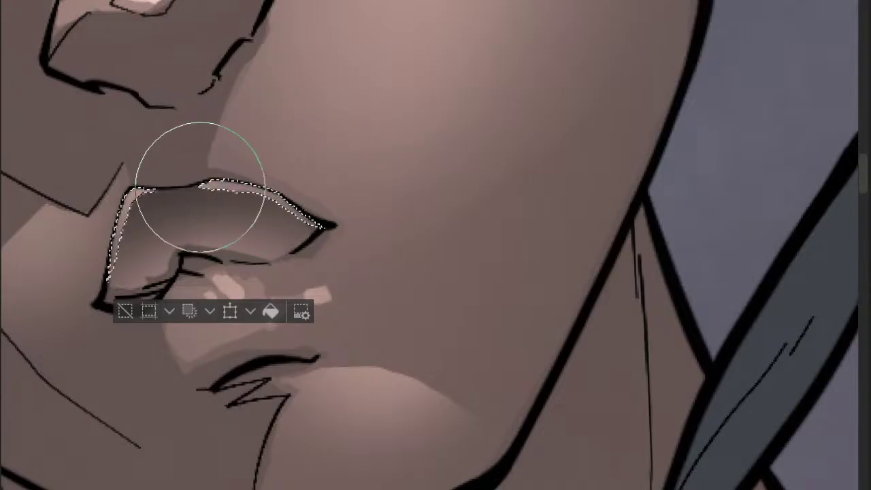
key("m")
key("ctrl+d")
- Lasso small accents at the upper lip's peak and image-left corner and brighten them into strong highlights
scroll(328, 182, "down", 3)
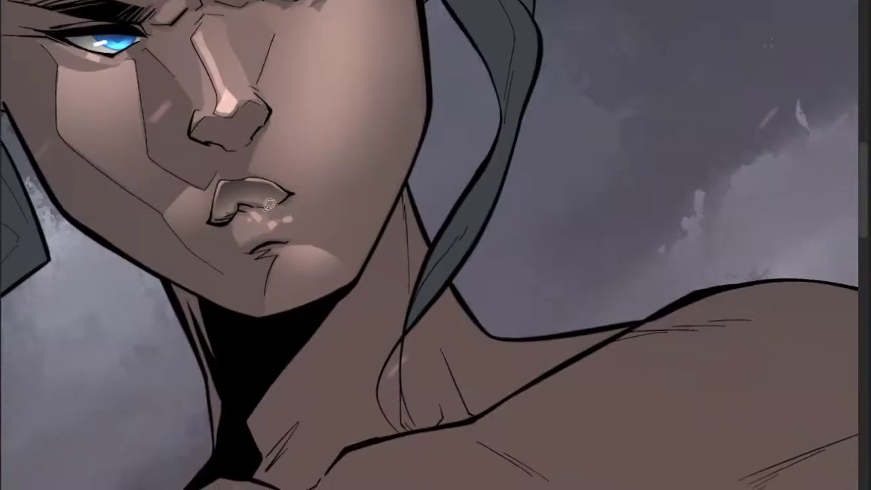
scroll(290, 170, "up", 2)
left_click_drag(272, 174, 272, 167)
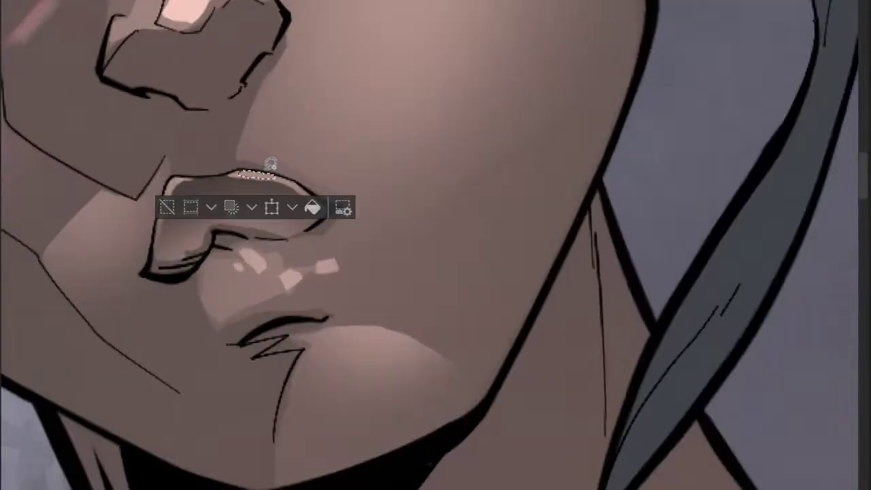
scroll(180, 179, "down", 1)
left_click_drag(180, 181, 212, 204)
key("b")
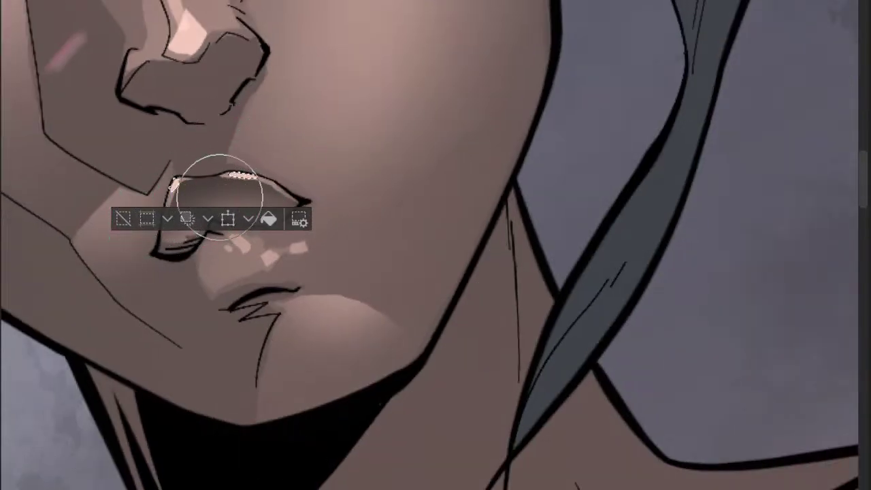
scroll(219, 196, "up", 3)
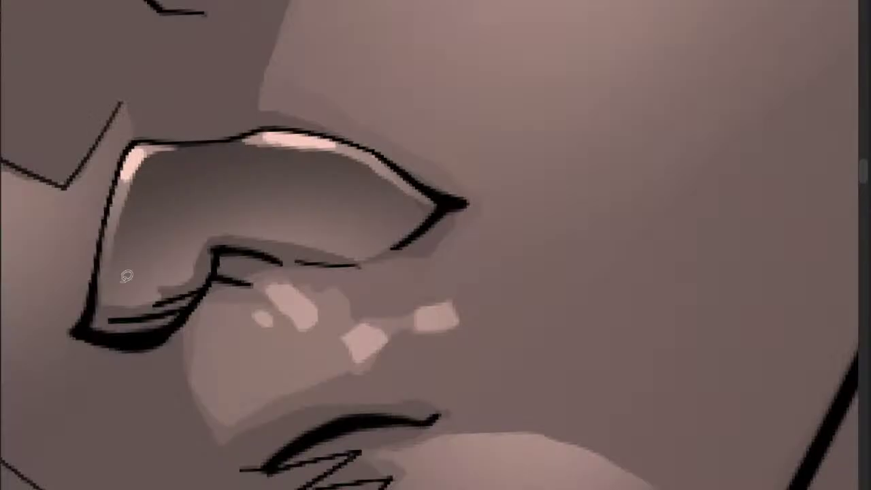
scroll(325, 211, "down", 5)
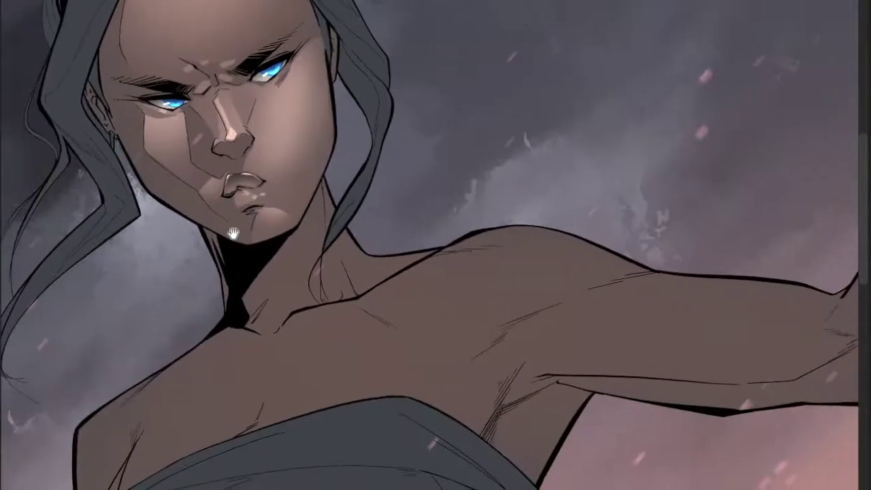
- Lasso the lower lip, darken its outer edges with the soft brush for volume, and deselect
scroll(226, 170, "up", 3)
mouse_move(207, 182)
left_mouse_down()
mouse_move(236, 214)
mouse_move(285, 202)
mouse_move(297, 192)
mouse_move(300, 157)
left_mouse_up()
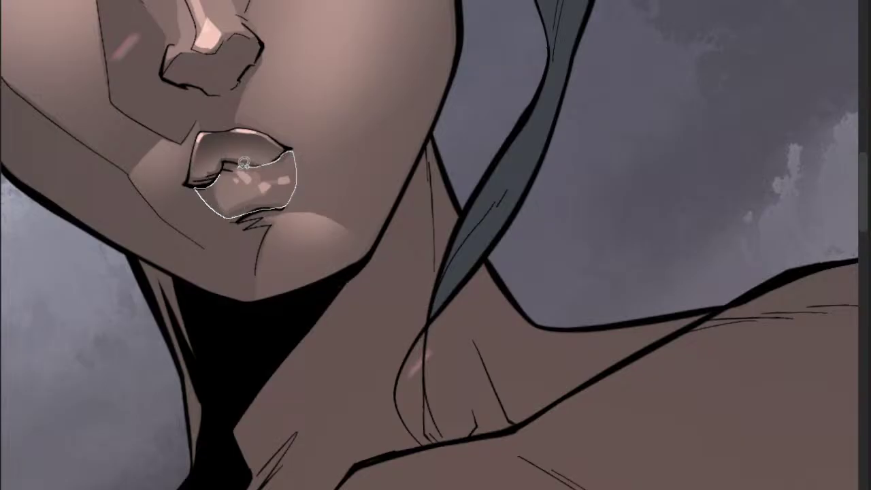
left_click_drag(244, 163, 245, 165)
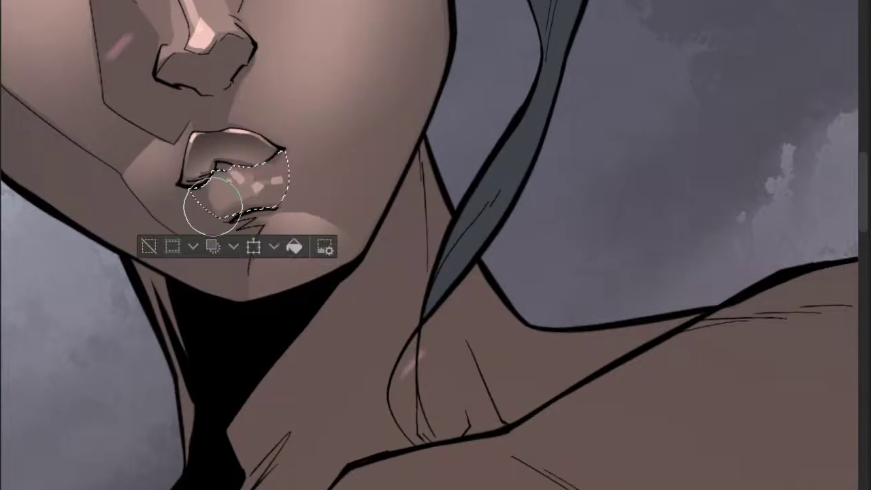
scroll(278, 188, "up", 2)
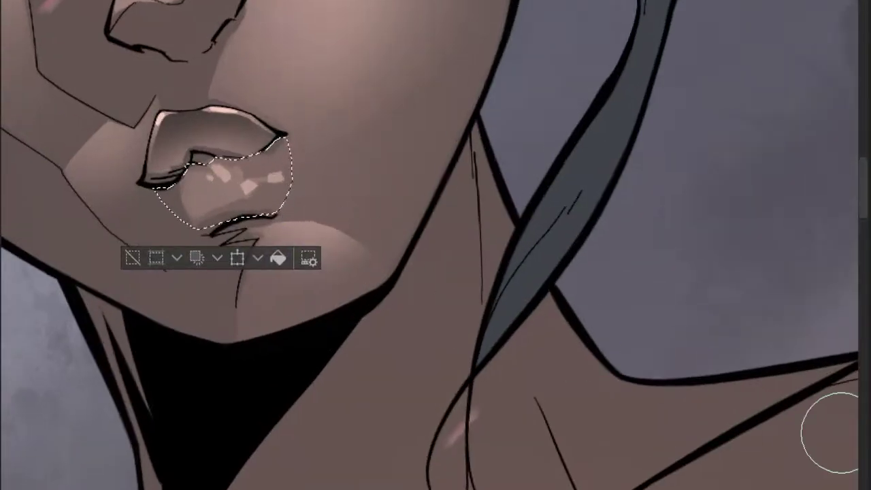
mouse_move(160, 239)
left_mouse_down()
mouse_move(232, 239)
mouse_move(206, 232)
mouse_move(238, 230)
mouse_move(262, 217)
mouse_move(264, 203)
mouse_move(245, 210)
mouse_move(261, 196)
mouse_move(238, 217)
mouse_move(201, 225)
mouse_move(253, 215)
mouse_move(184, 224)
mouse_move(260, 208)
mouse_move(186, 218)
mouse_move(255, 213)
mouse_move(270, 187)
mouse_move(197, 215)
mouse_move(284, 203)
mouse_move(160, 225)
left_mouse_up()
key("m")
key("ctrl+d")
- Lasso small spots inside the lower lip's highlights, brighten them with the soft brush, and deselect
scroll(232, 184, "down", 4)
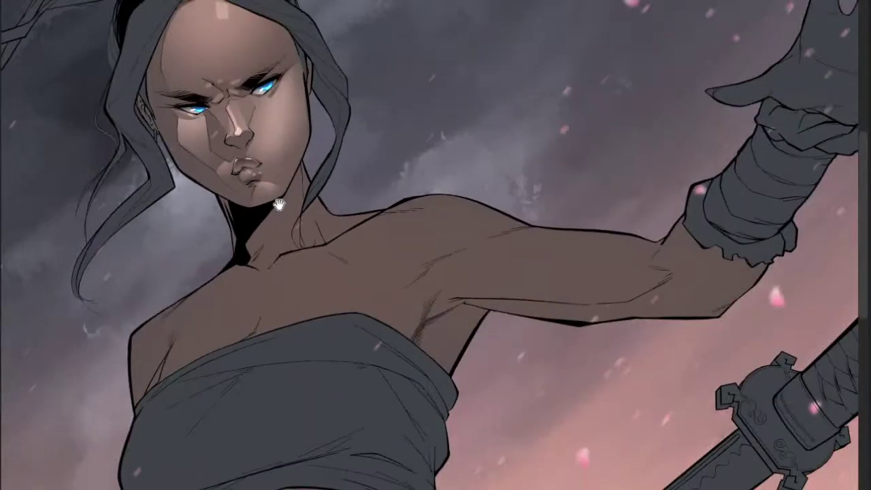
left_click_drag(279, 204, 230, 200)
scroll(219, 196, "up", 5)
scroll(243, 195, "down", 3)
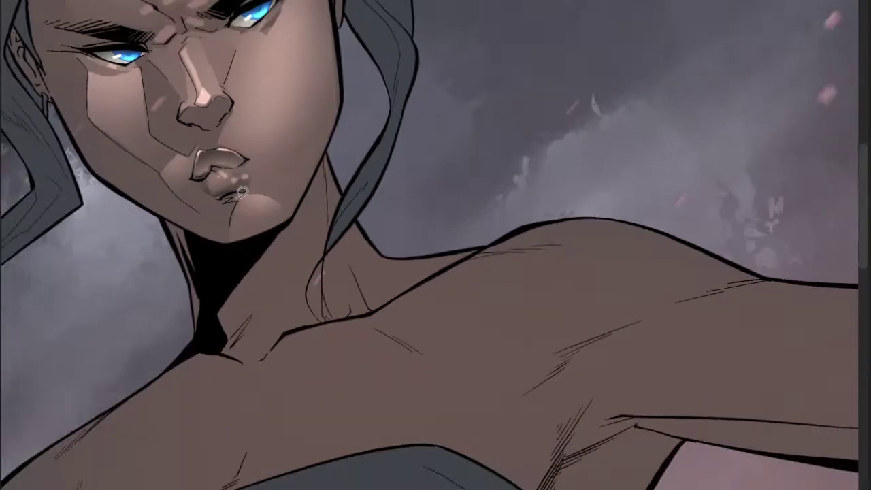
scroll(243, 194, "up", 3)
scroll(260, 171, "up", 5)
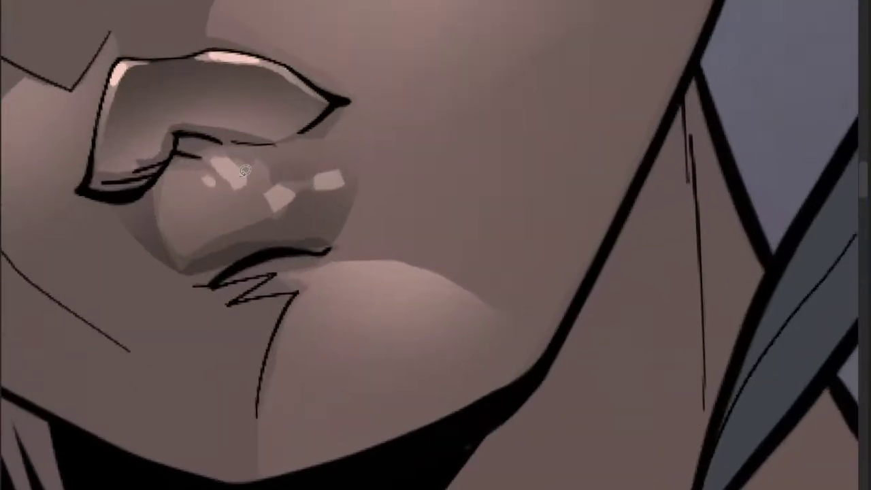
mouse_move(252, 185)
left_mouse_down()
mouse_move(245, 178)
mouse_move(277, 186)
left_mouse_up()
mouse_move(324, 173)
left_mouse_down()
mouse_move(330, 180)
mouse_move(285, 188)
left_mouse_up()
scroll(328, 176, "down", 3)
key("b")
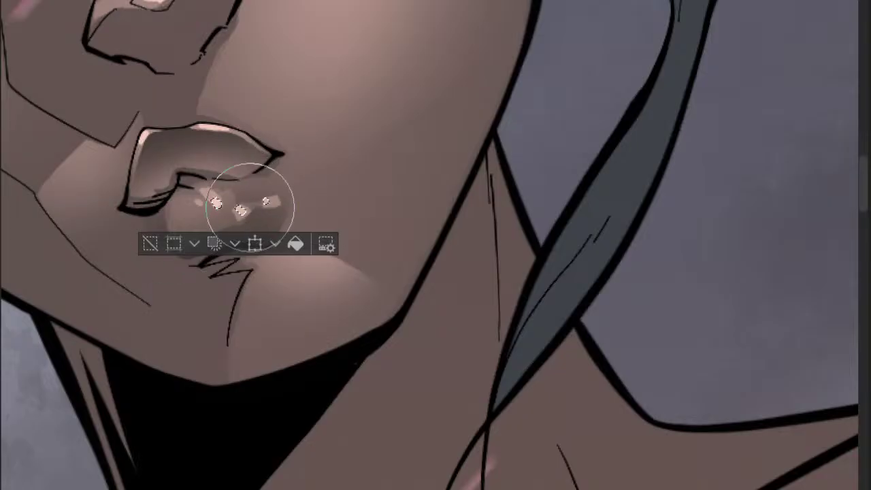
left_click_drag(243, 195, 219, 198)
key("ctrl+shift+a")
scroll(238, 203, "down", 6)
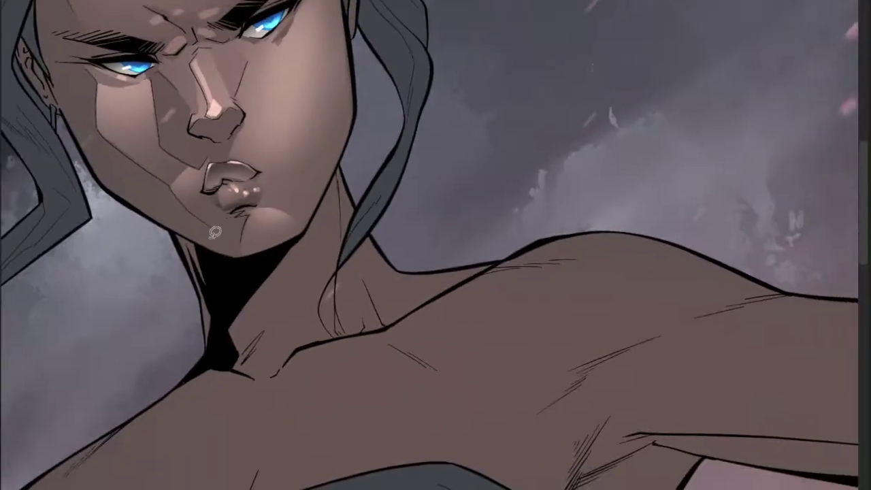
- Lasso the lit chin plane down to the jawline, brighten its upper part with the soft brush, and deselect
scroll(237, 202, "up", 5)
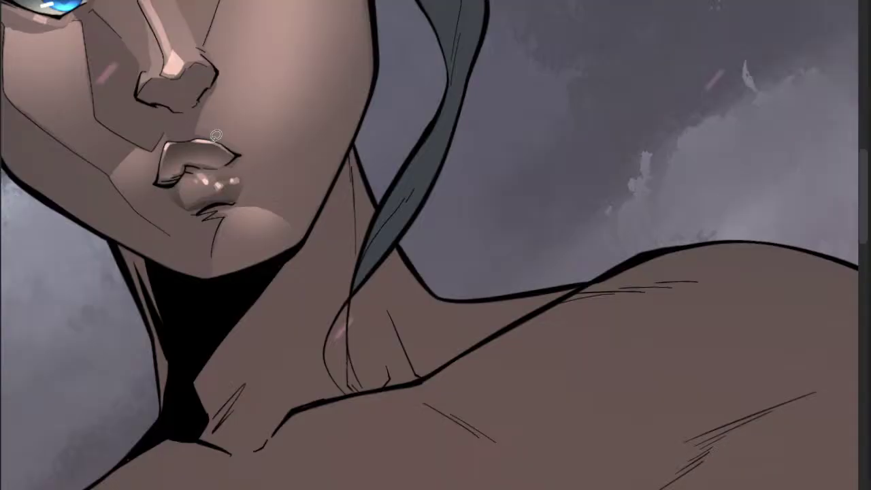
scroll(242, 189, "up", 2)
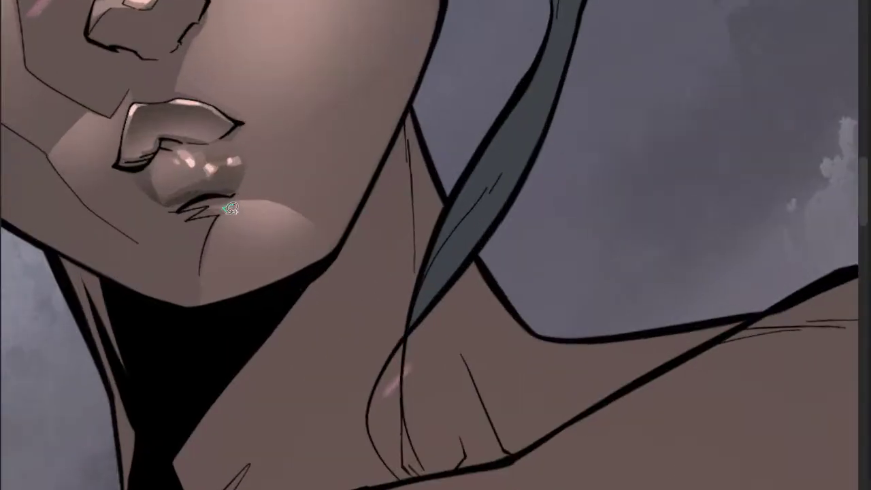
mouse_move(213, 259)
left_mouse_down()
mouse_move(232, 302)
mouse_move(300, 273)
mouse_move(324, 254)
mouse_move(303, 211)
left_mouse_up()
left_click_drag(251, 197, 238, 200)
scroll(238, 201, "down", 2)
key("b")
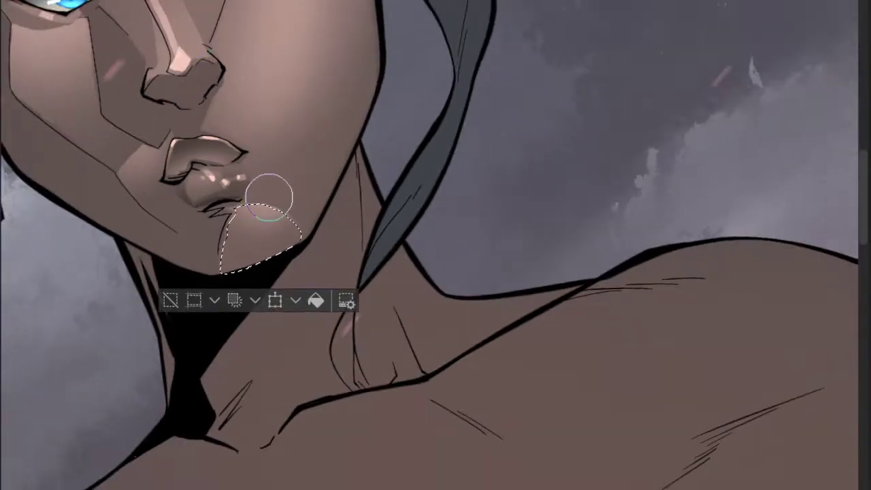
scroll(263, 205, "down", 4)
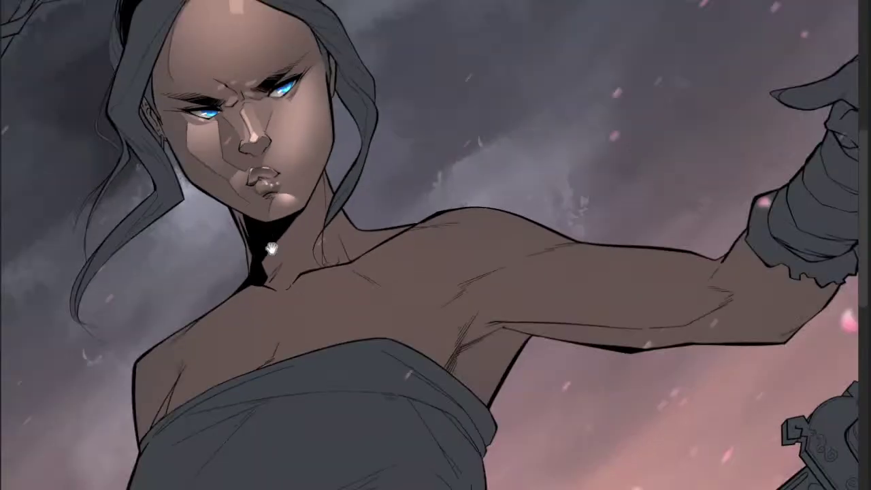
scroll(298, 223, "down", 2)
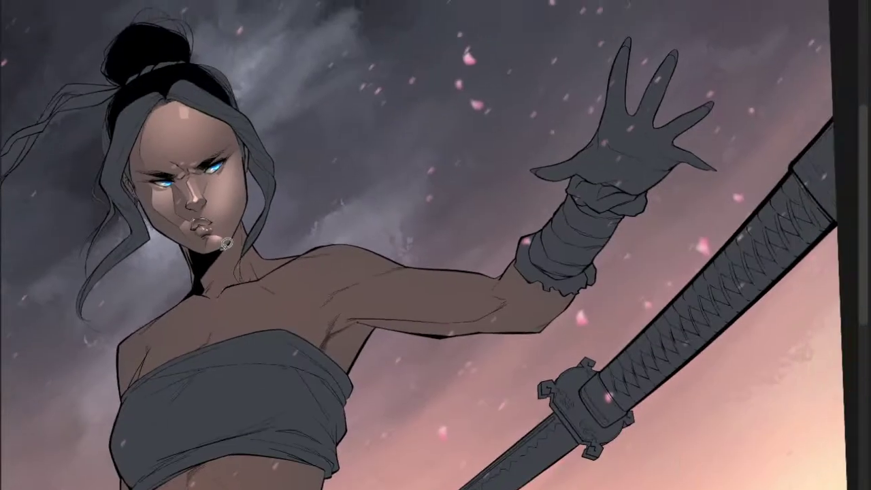
scroll(226, 243, "up", 5)
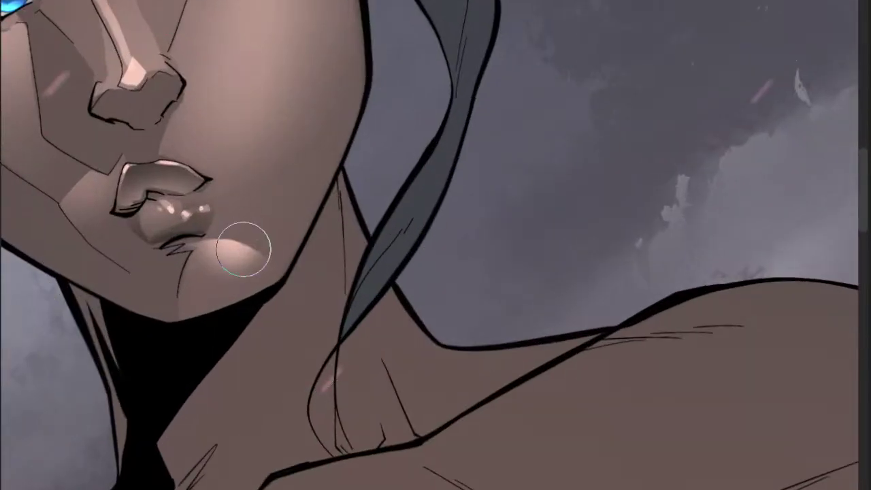
mouse_move(247, 251)
left_mouse_down()
mouse_move(252, 261)
mouse_move(238, 284)
mouse_move(235, 276)
left_mouse_up()
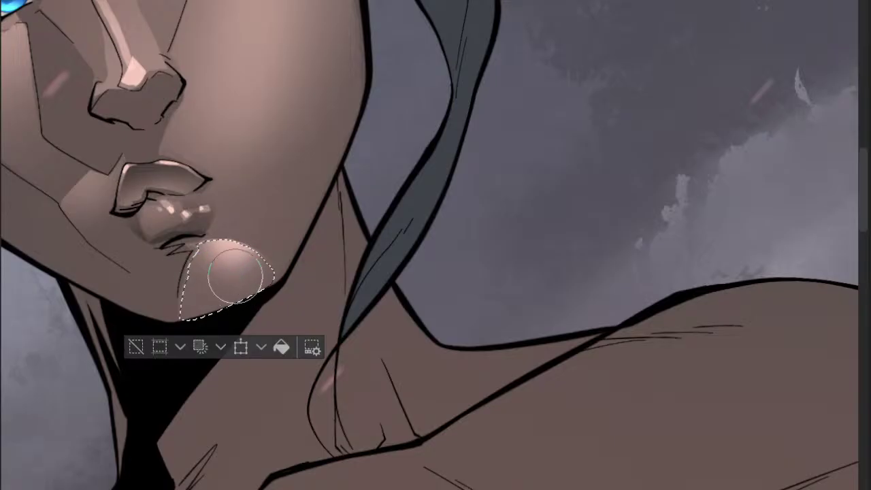
key("ctrl+d")
scroll(239, 256, "down", 3)
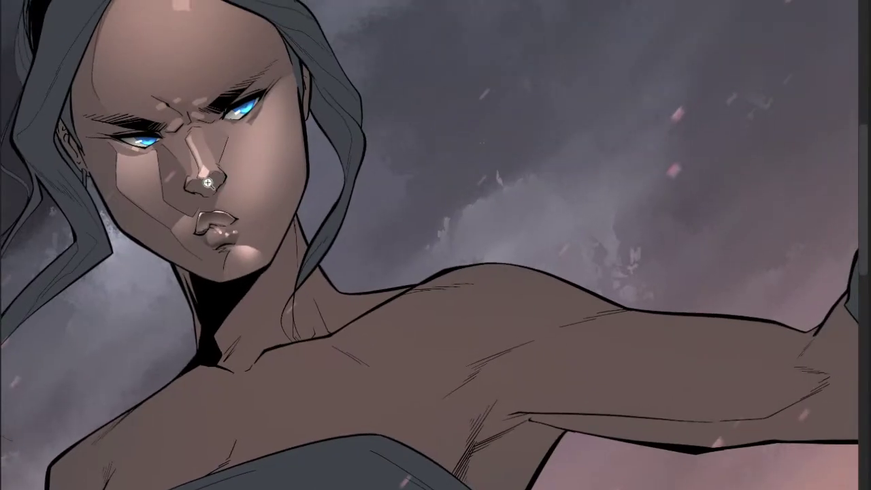
scroll(207, 183, "up", 4)
scroll(252, 142, "down", 4)
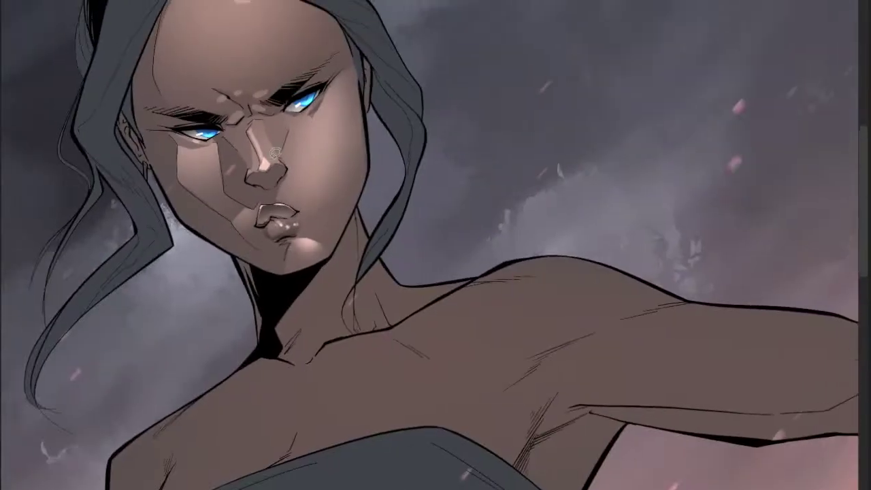
- Clear the red BRB scribble from the canvas
left_click_drag(375, 184, 274, 239)
scroll(268, 215, "up", 3)
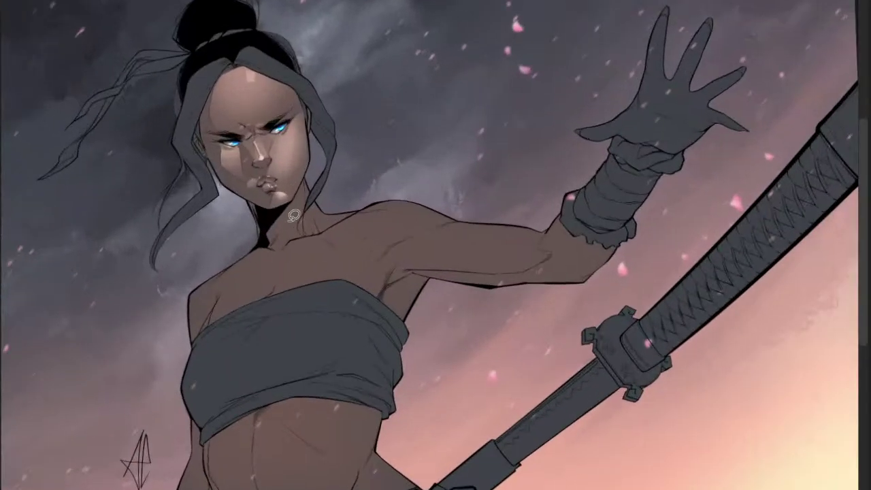
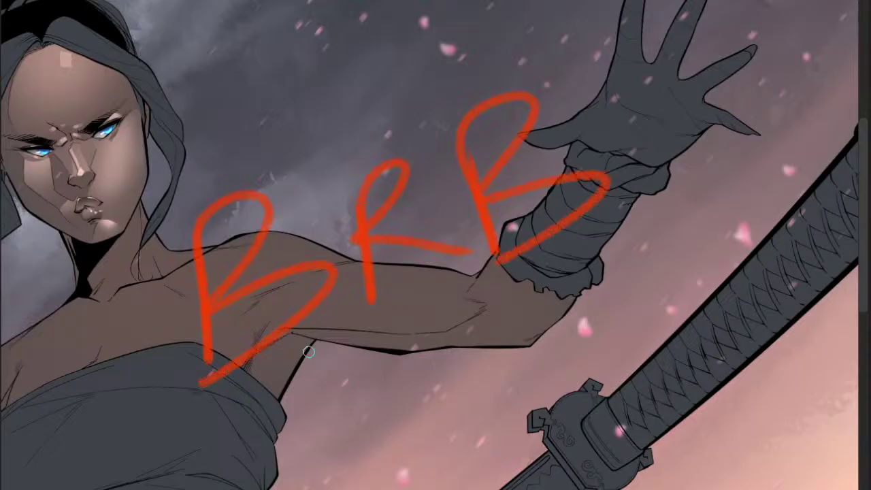
key("Delete")
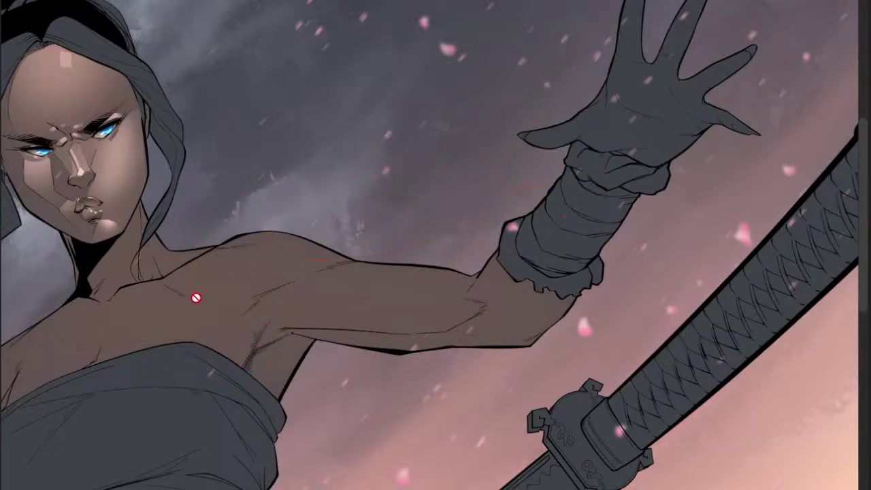
- Lasso the lit front plane of the neck from jawline to collarbone, brighten it with the soft brush, and deselect
left_click_drag(273, 272, 253, 288)
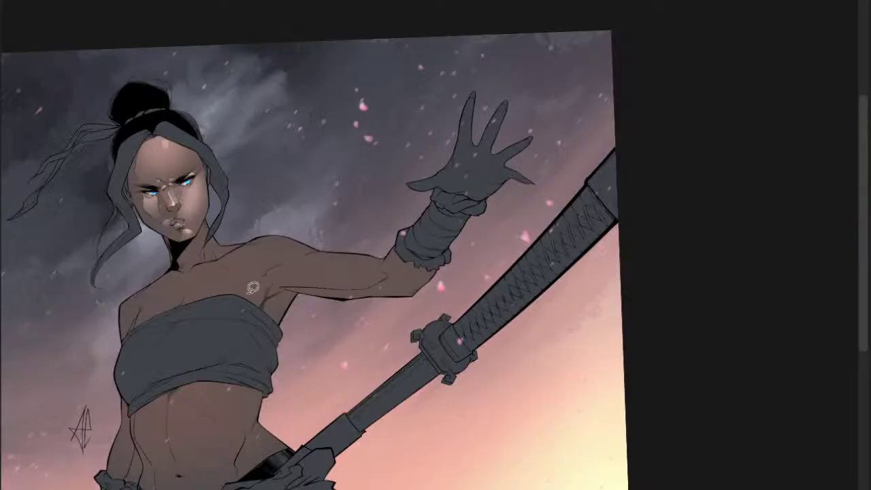
mouse_move(195, 322)
left_mouse_down()
mouse_move(224, 296)
mouse_move(203, 309)
left_mouse_up()
scroll(203, 309, "up", 2)
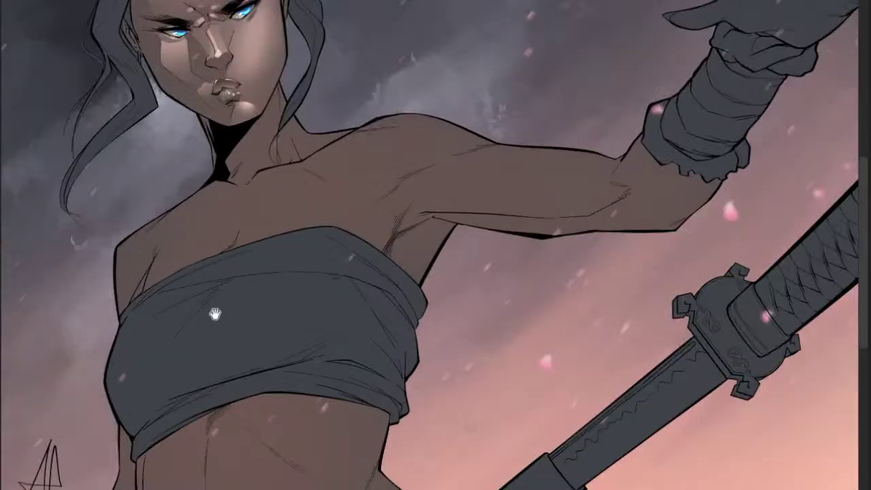
scroll(262, 274, "up", 1)
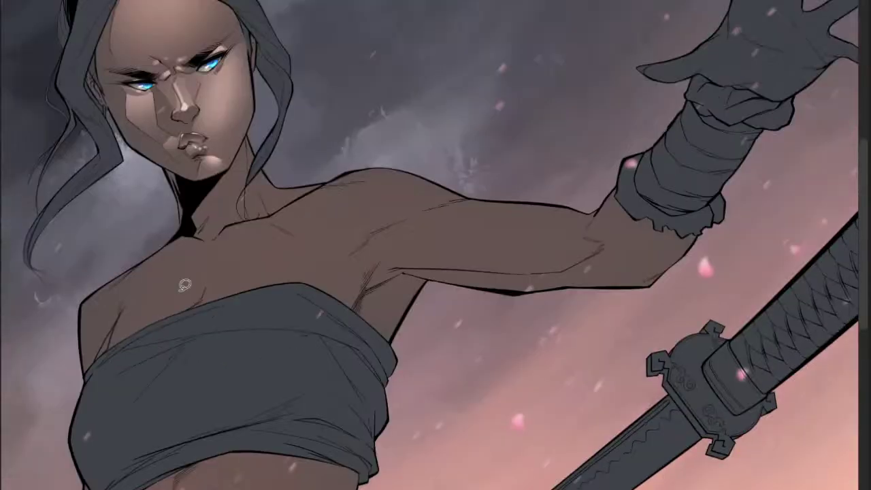
scroll(186, 233, "up", 1)
mouse_move(227, 169)
left_mouse_down()
mouse_move(189, 216)
mouse_move(210, 254)
mouse_move(227, 237)
mouse_move(265, 109)
mouse_move(274, 113)
mouse_move(250, 162)
left_mouse_up()
scroll(275, 113, "up", 1)
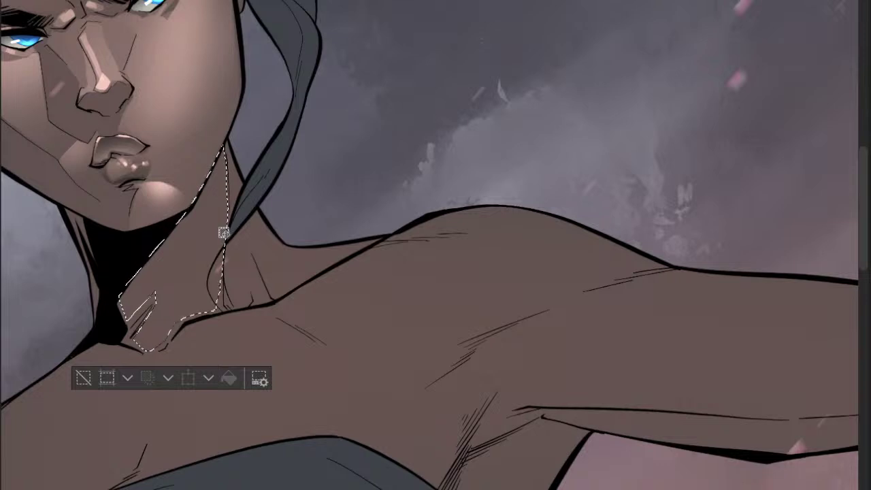
left_click_drag(185, 272, 134, 225)
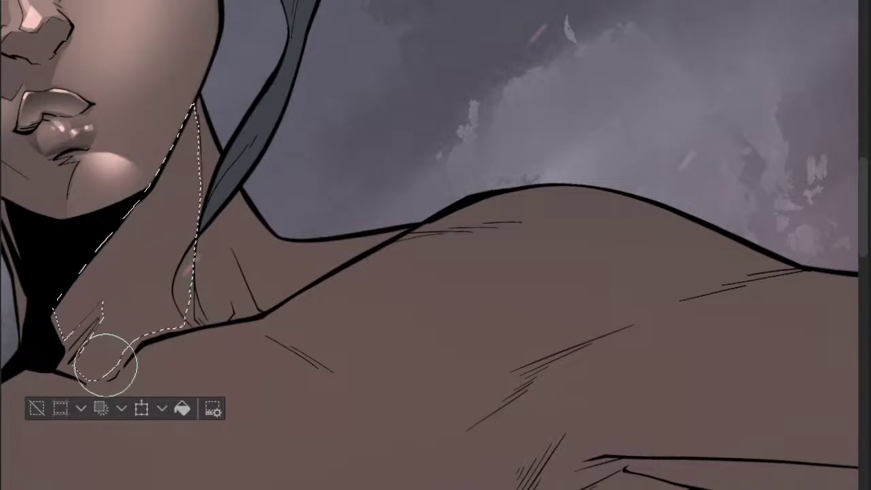
left_click_drag(123, 271, 77, 278)
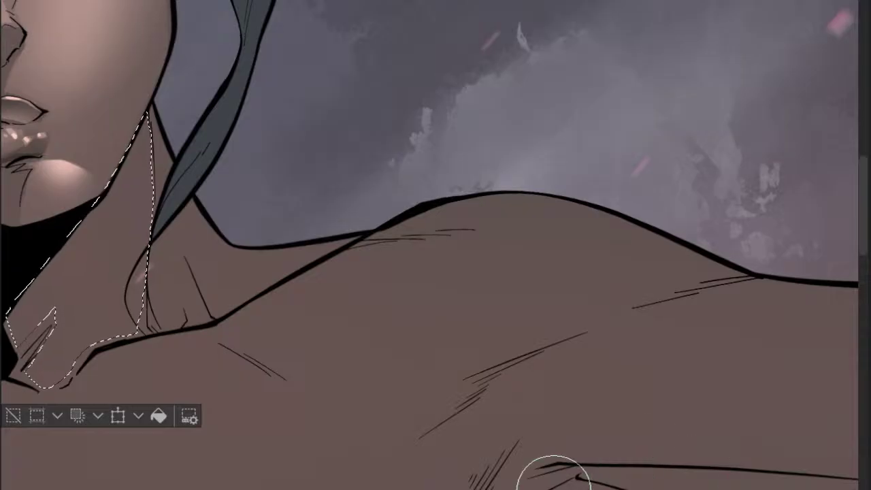
mouse_move(98, 338)
left_mouse_down()
mouse_move(125, 125)
mouse_move(60, 335)
mouse_move(34, 354)
mouse_move(37, 276)
mouse_move(83, 202)
mouse_move(93, 231)
mouse_move(86, 342)
mouse_move(48, 403)
mouse_move(103, 325)
mouse_move(114, 187)
mouse_move(109, 225)
mouse_move(126, 147)
left_mouse_up()
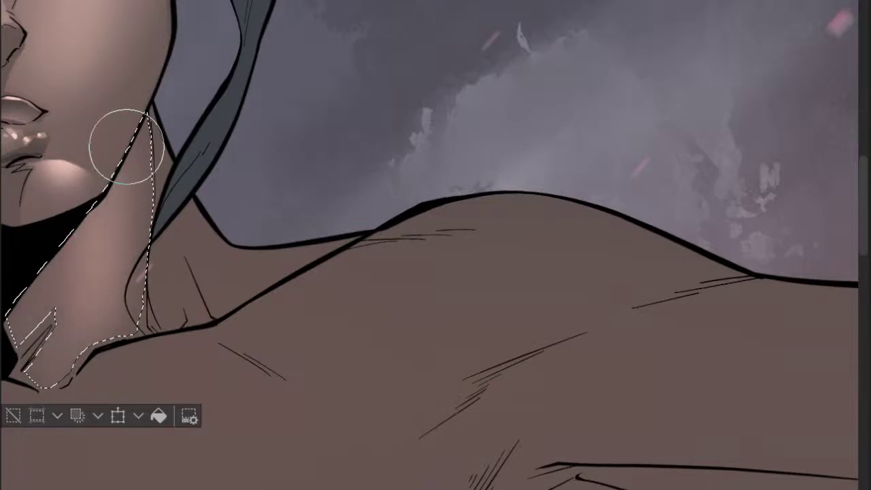
key("ctrl+d")
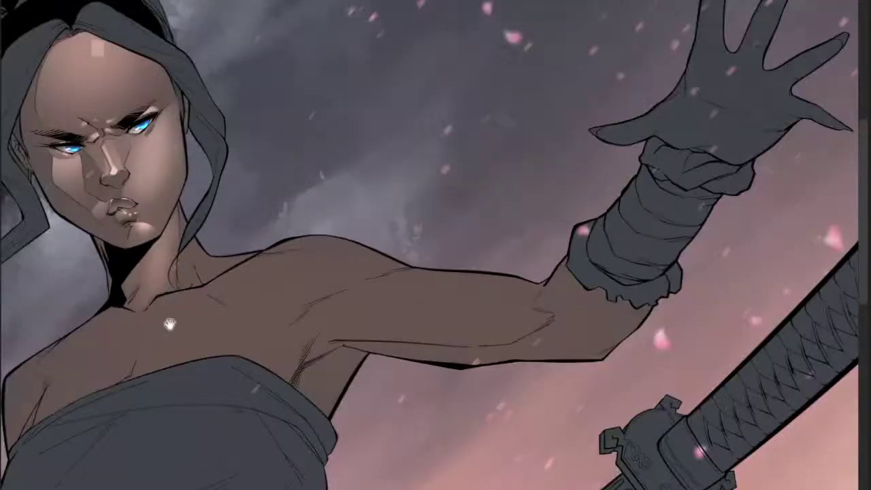
- Lasso the side of the neck and the trapezius behind the hair strand, lighten them softly, and deselect
scroll(139, 236, "up", 3)
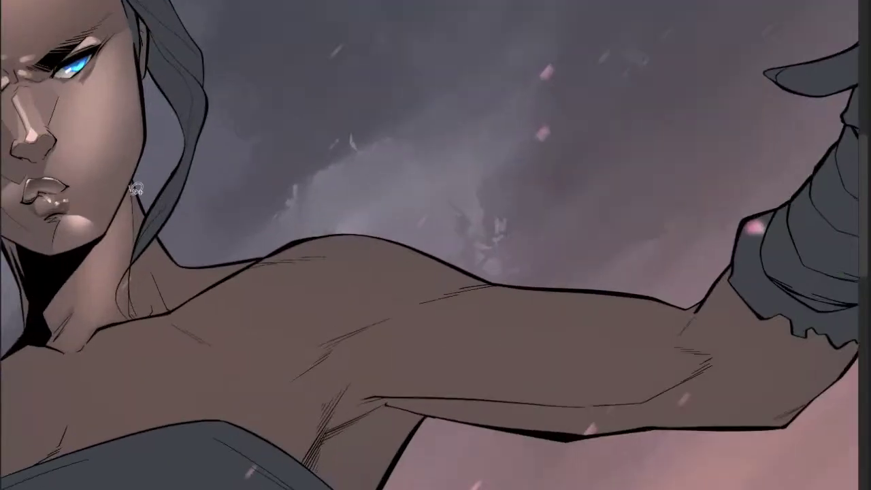
mouse_move(139, 235)
left_mouse_down()
mouse_move(140, 183)
mouse_move(140, 344)
mouse_move(153, 333)
mouse_move(176, 335)
mouse_move(161, 305)
mouse_move(182, 333)
mouse_move(301, 266)
mouse_move(190, 267)
left_mouse_up()
scroll(149, 248, "up", 1)
scroll(188, 266, "down", 3)
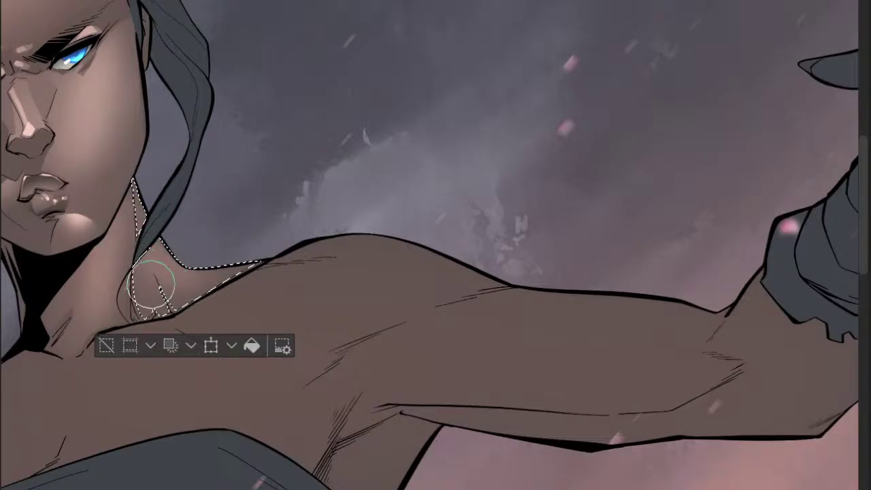
key("ctrl+d")
- Lasso the neck hollow beside the hair strand and a small spot at its peak, brightening each with the soft brush
mouse_move(151, 267)
left_mouse_down()
mouse_move(160, 262)
mouse_move(177, 315)
mouse_move(171, 305)
mouse_move(164, 328)
mouse_move(136, 326)
mouse_move(146, 250)
left_mouse_up()
key("ctrl+d")
scroll(138, 257, "down", 1)
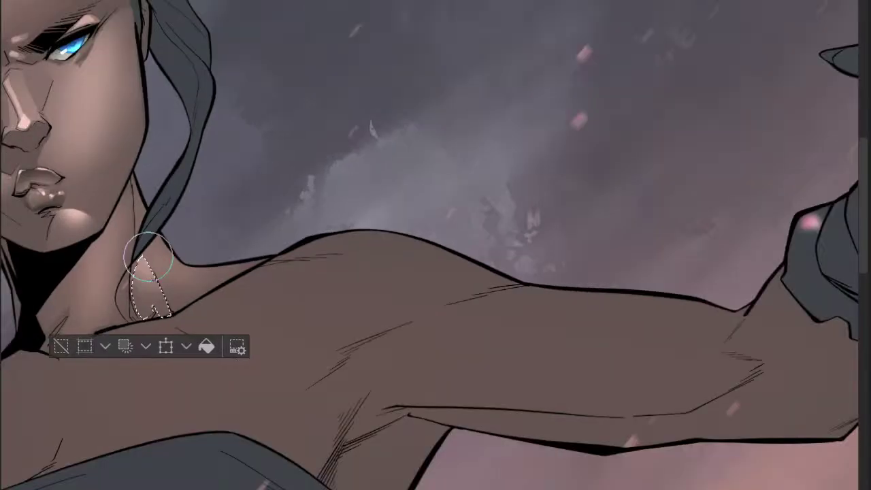
scroll(148, 253, "up", 2)
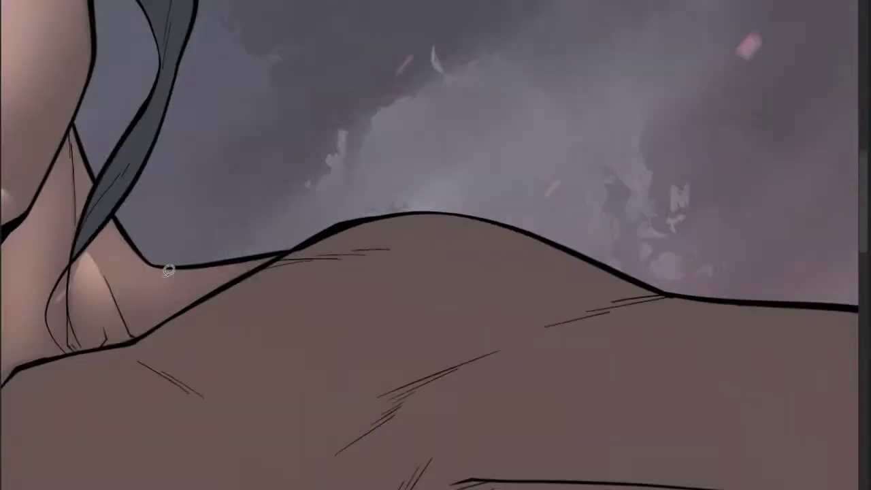
left_click_drag(88, 264, 90, 254)
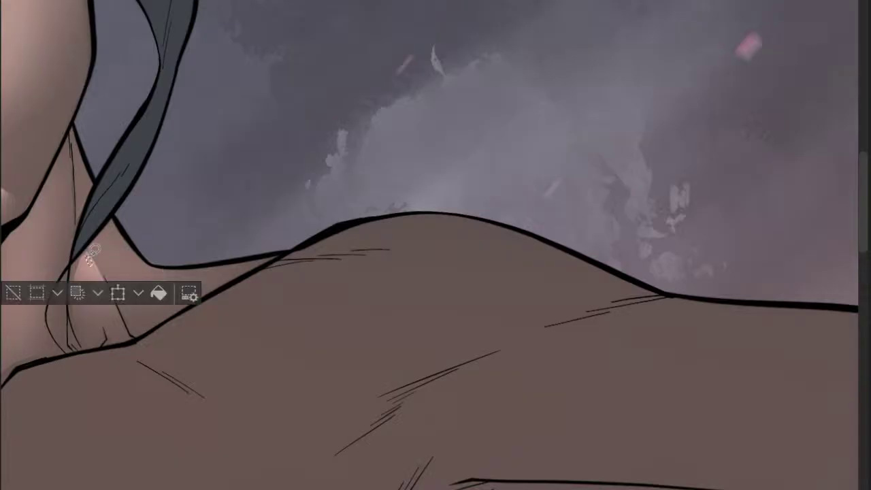
scroll(90, 255, "down", 5)
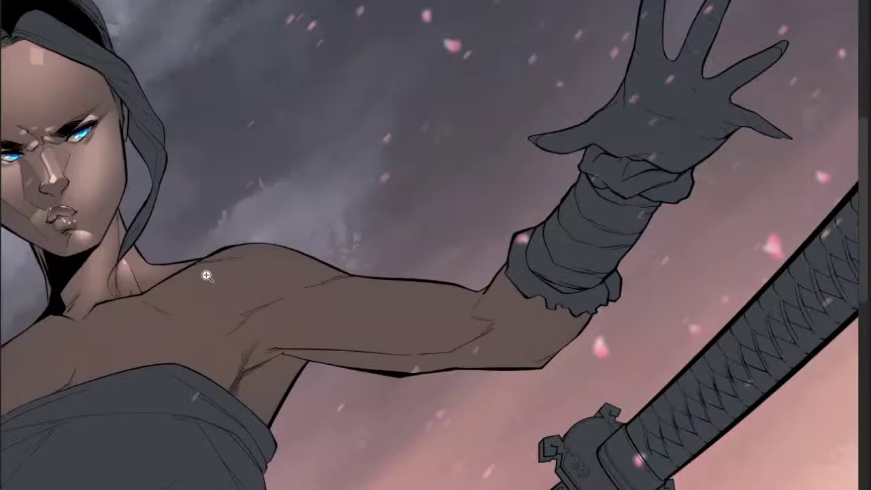
- Lasso the trapezius and the neck sliver above the hair strand, brighten them with a smaller soft brush, and deselect
scroll(208, 274, "down", 1)
scroll(191, 290, "up", 2)
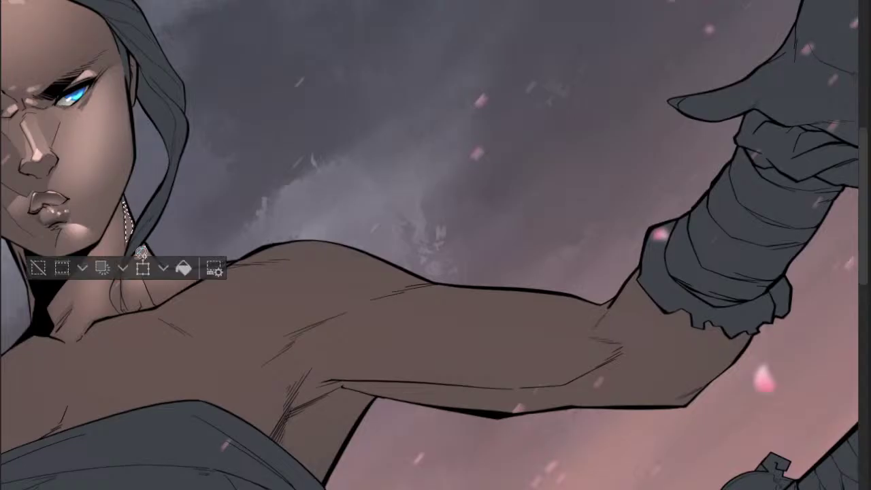
left_click_drag(141, 253, 155, 241)
scroll(195, 284, "up", 2)
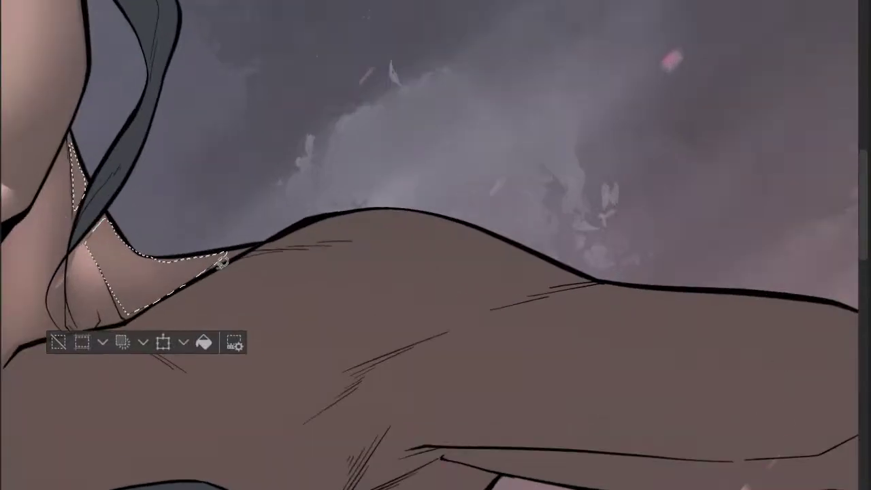
mouse_move(201, 277)
left_mouse_down()
mouse_move(255, 245)
mouse_move(157, 257)
left_mouse_up()
scroll(136, 269, "down", 3)
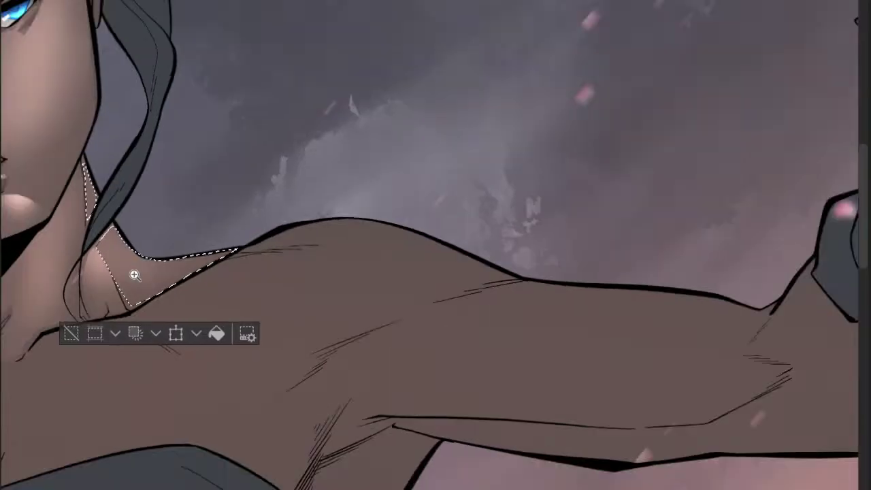
key("bracketleft")
key("bracketleft")
key("bracketleft")
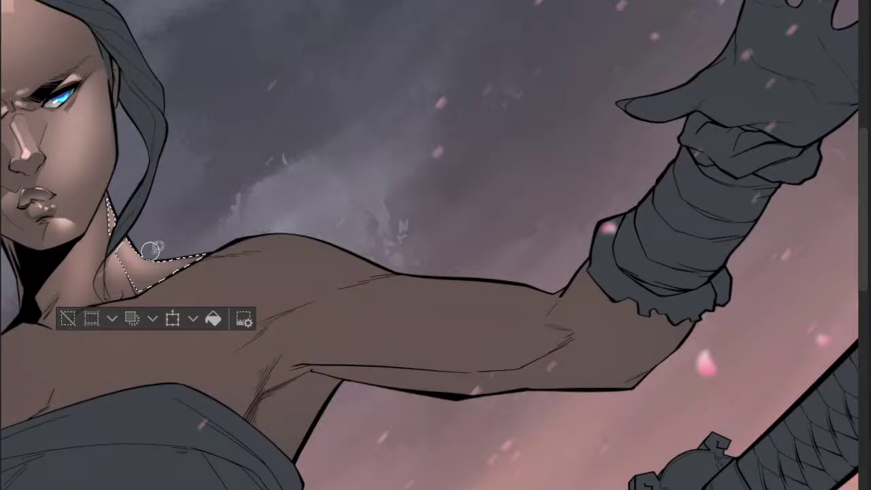
key("ctrl+d")
- Lasso small accents beside the crease lines at the pit of the neck, brighten them into highlights, and deselect
scroll(179, 297, "down", 5)
left_click_drag(179, 297, 167, 293)
scroll(268, 192, "down", 3)
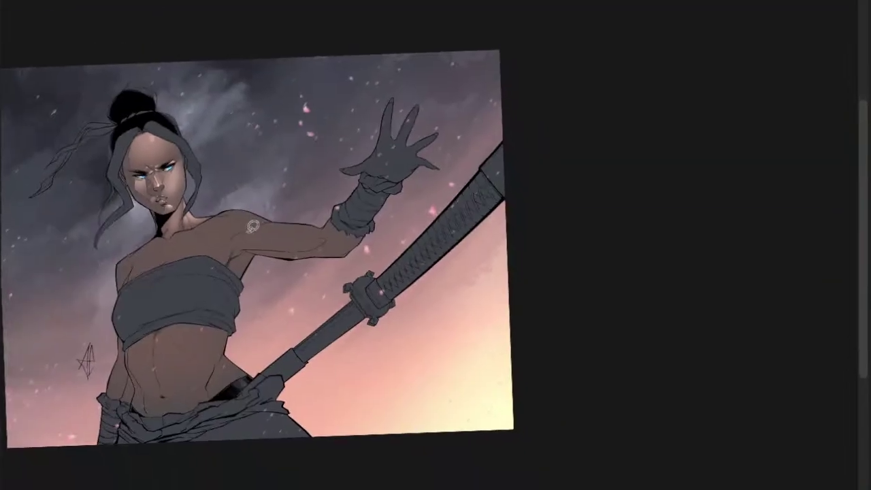
scroll(178, 262, "up", 3)
left_click_drag(191, 259, 211, 242)
left_click_drag(318, 188, 242, 239)
scroll(159, 220, "down", 3)
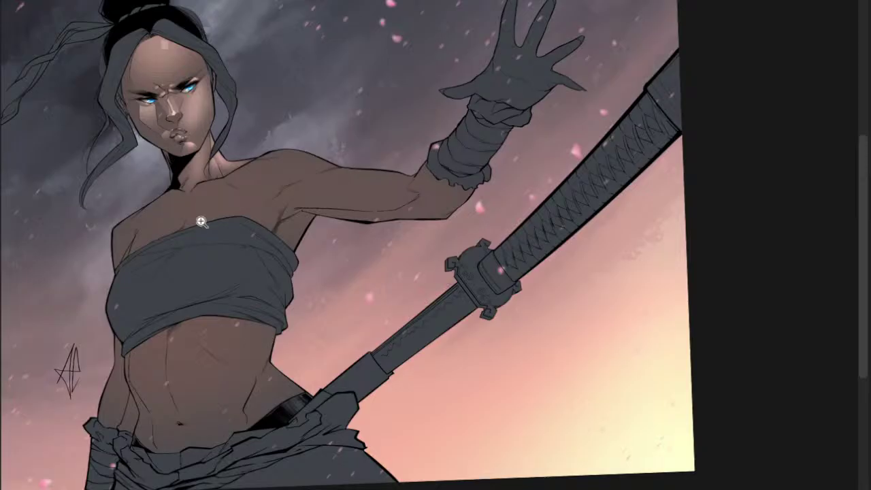
scroll(204, 218, "up", 2)
scroll(178, 152, "up", 3)
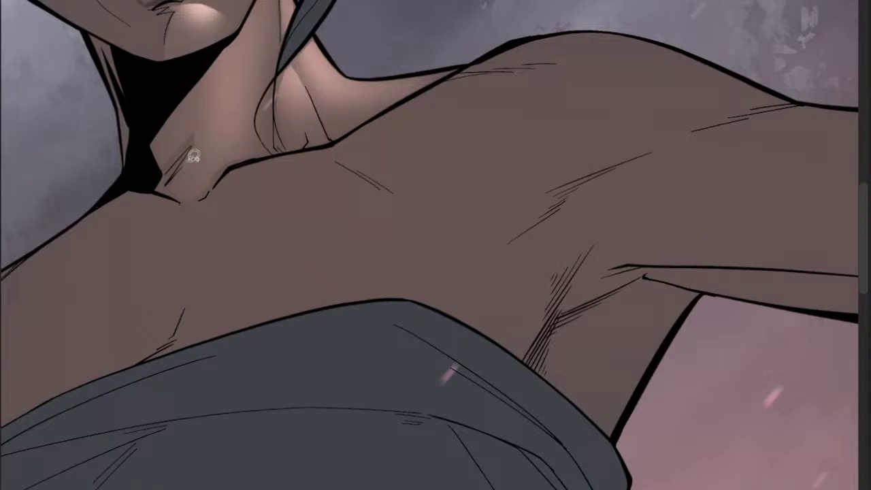
mouse_move(191, 161)
left_mouse_down()
mouse_move(179, 183)
mouse_move(191, 161)
left_mouse_up()
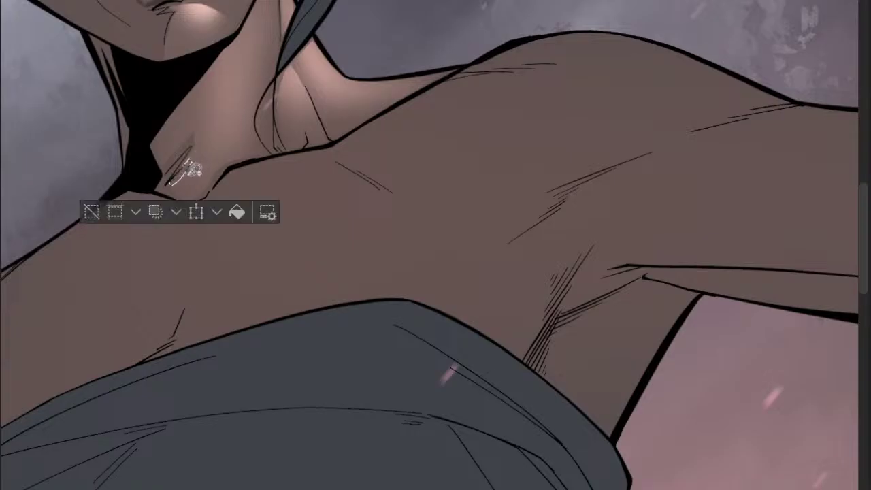
scroll(192, 170, "down", 1)
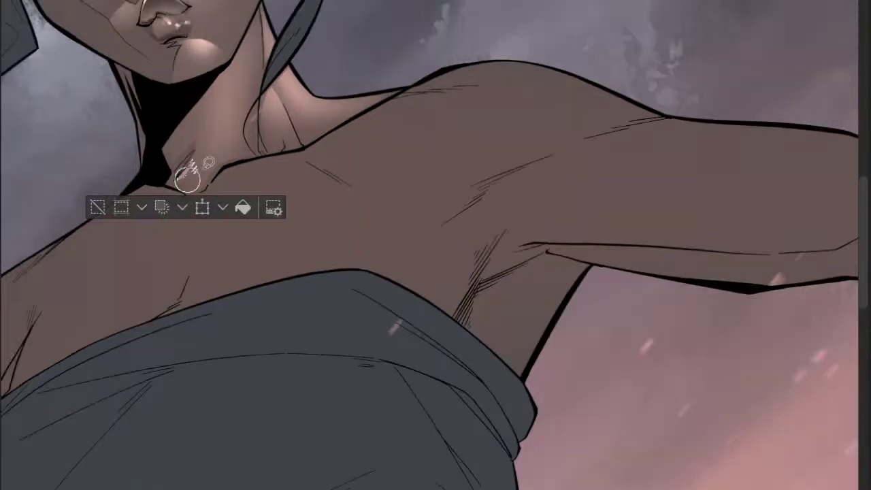
key("ctrl+d")
- Lasso a small spot under the image-right eye's lower lid and brighten it into a crisp highlight
scroll(187, 178, "down", 4)
left_click_drag(239, 192, 207, 179)
scroll(184, 163, "up", 6)
left_click_drag(248, 114, 247, 135)
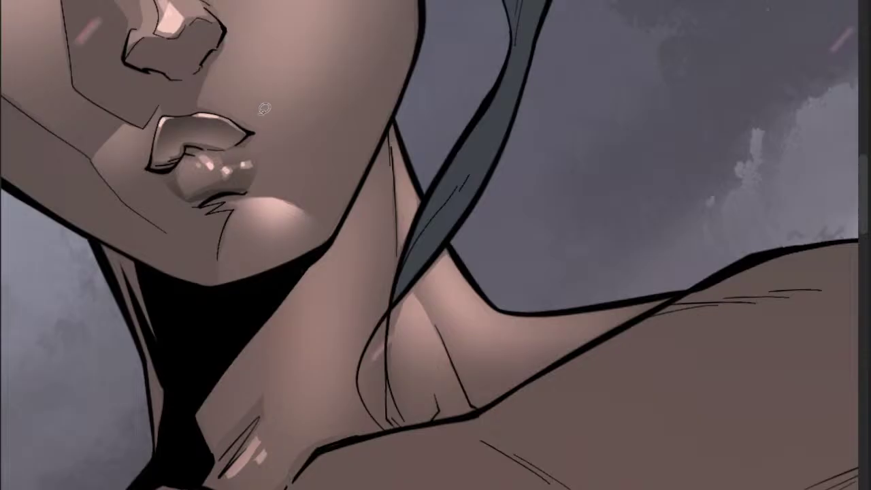
scroll(264, 109, "down", 2)
left_click_drag(222, 128, 211, 204)
scroll(217, 106, "up", 3)
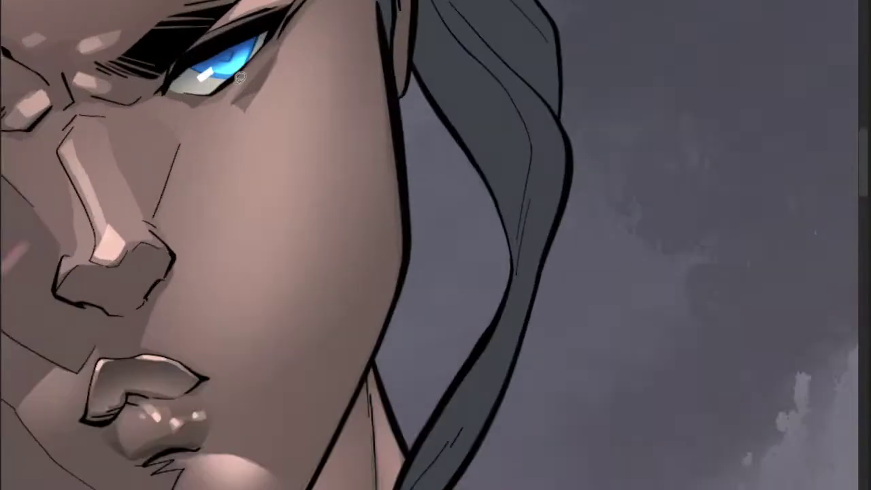
mouse_move(237, 79)
left_mouse_down()
mouse_move(227, 90)
mouse_move(238, 85)
left_mouse_up()
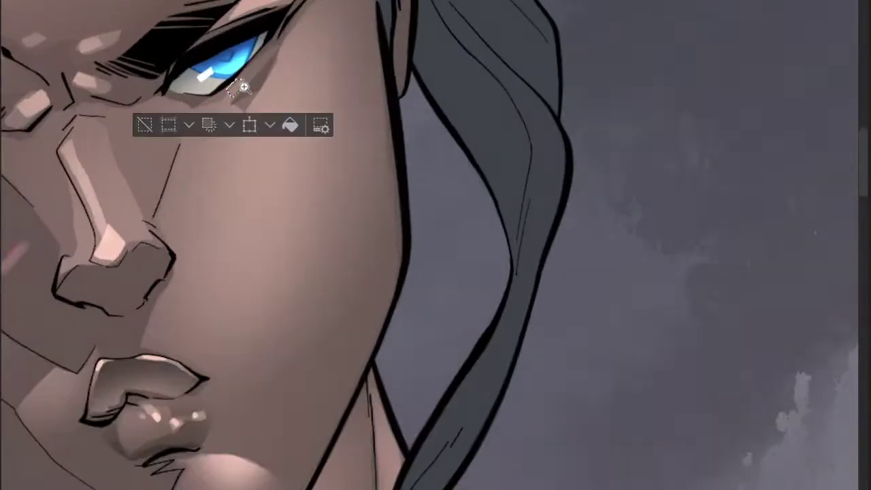
scroll(243, 87, "down", 3)
scroll(243, 60, "up", 3)
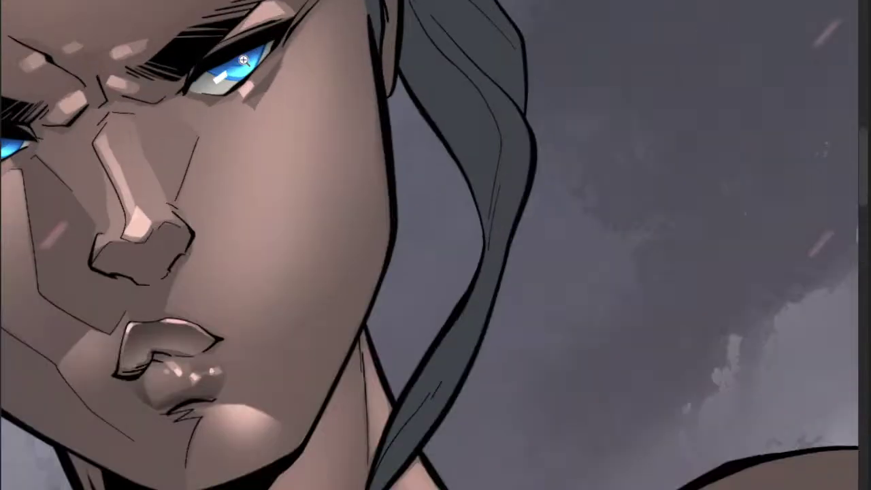
scroll(243, 60, "down", 5)
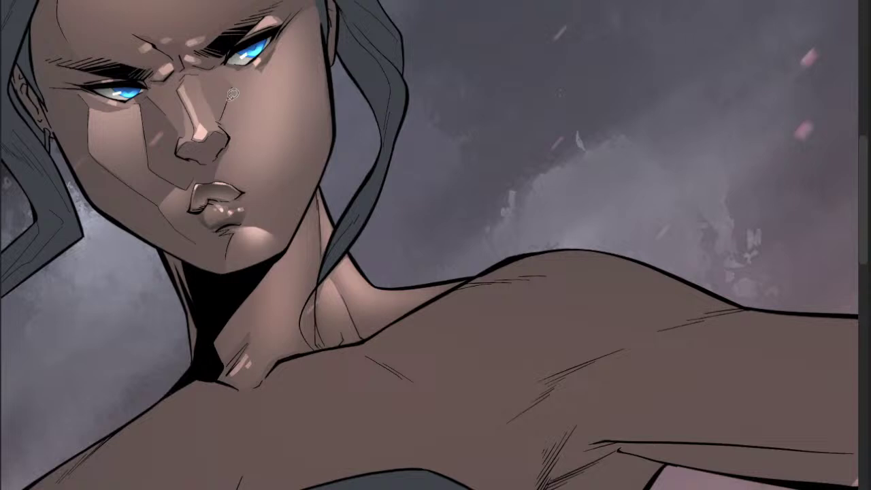
- Lasso the chest and image-left shoulder down to the chest wrap, cutting the image-left armpit creases out of the selection
scroll(233, 159, "down", 4)
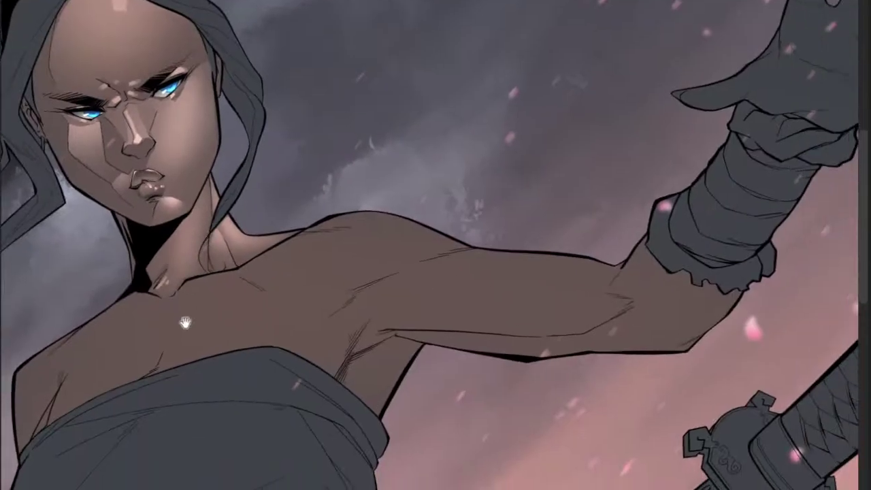
scroll(233, 252, "up", 5)
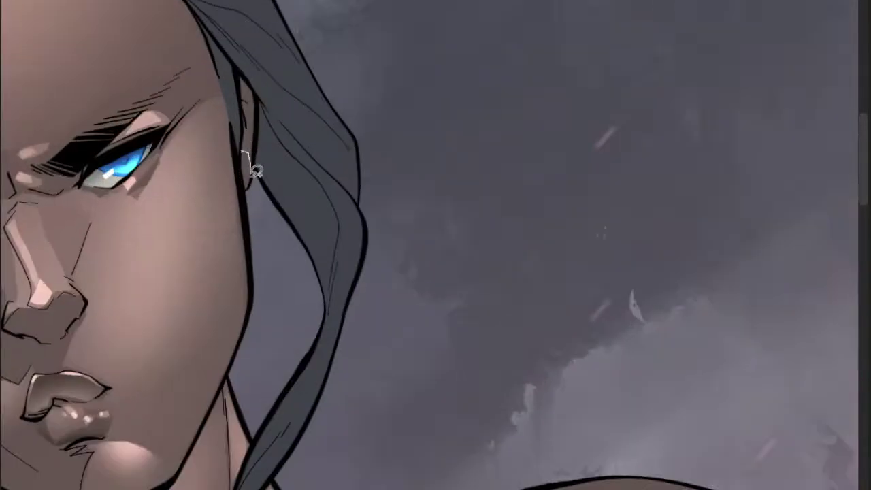
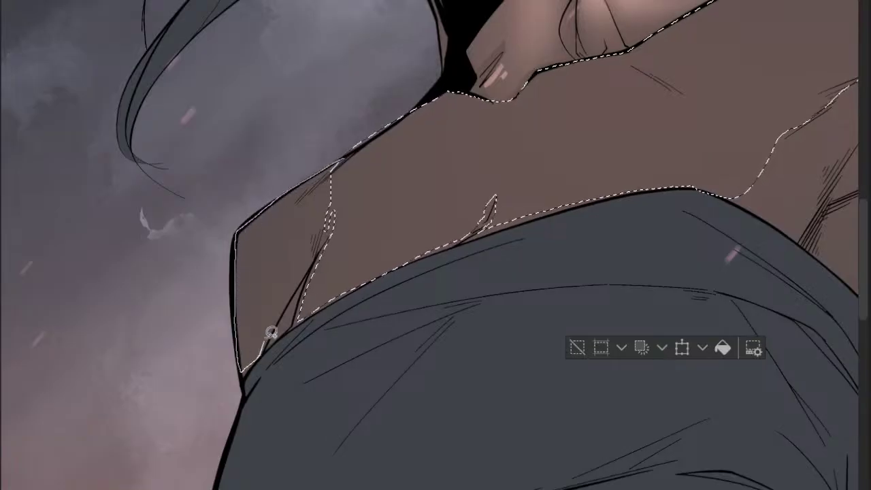
left_click_drag(342, 156, 424, 112)
left_click_drag(445, 198, 384, 188)
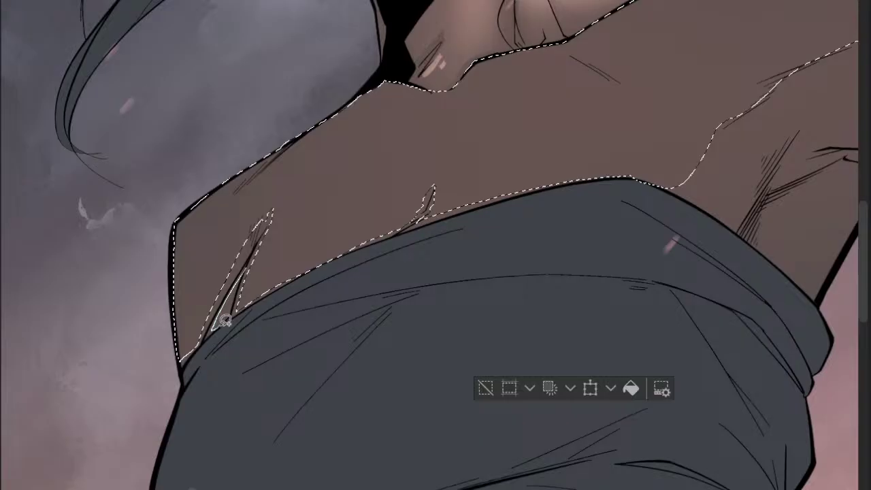
left_click_drag(224, 320, 242, 278)
left_click_drag(287, 202, 280, 212)
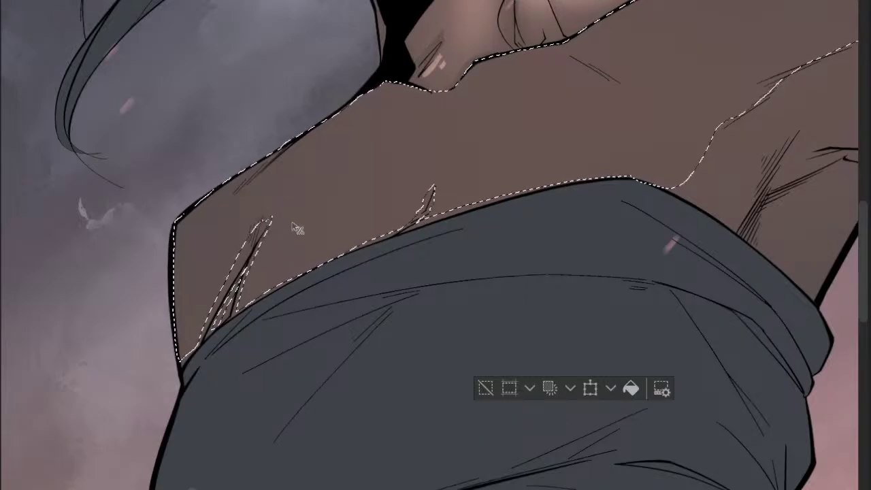
- Cut a small shadow notch into the selection edge beside the image-right armpit
scroll(298, 231, "down", 2)
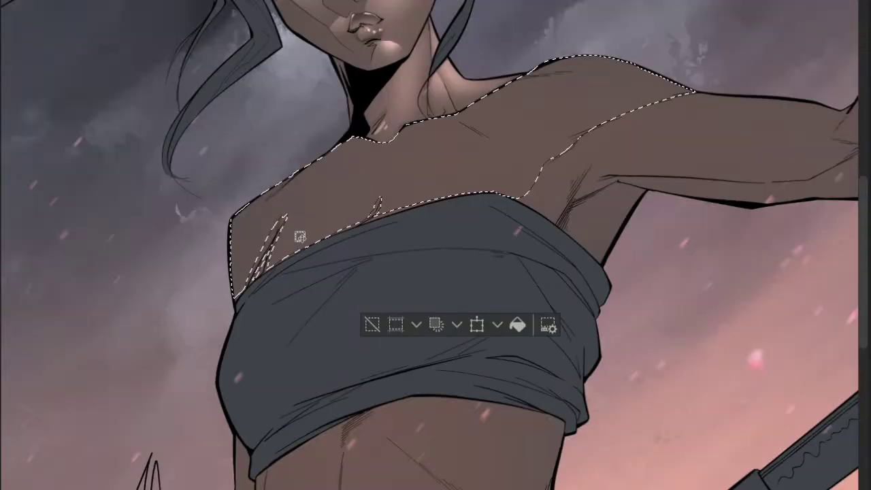
scroll(297, 251, "down", 2)
scroll(399, 196, "up", 3)
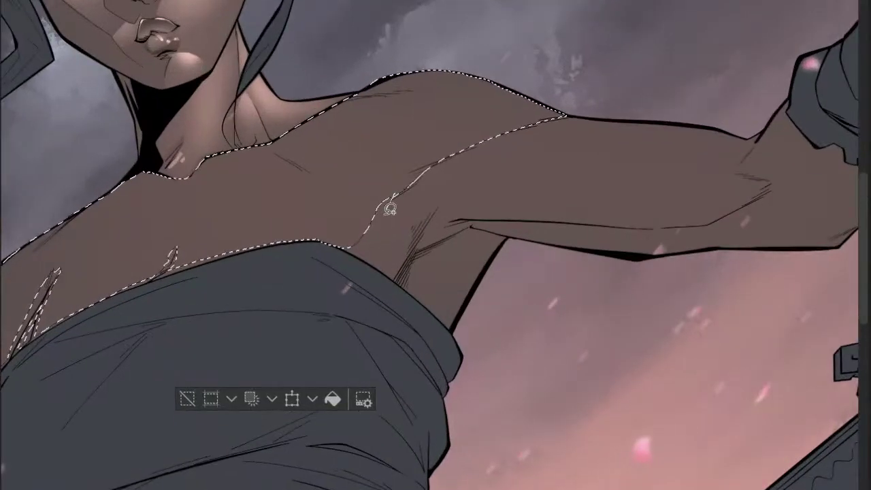
scroll(415, 229, "down", 2)
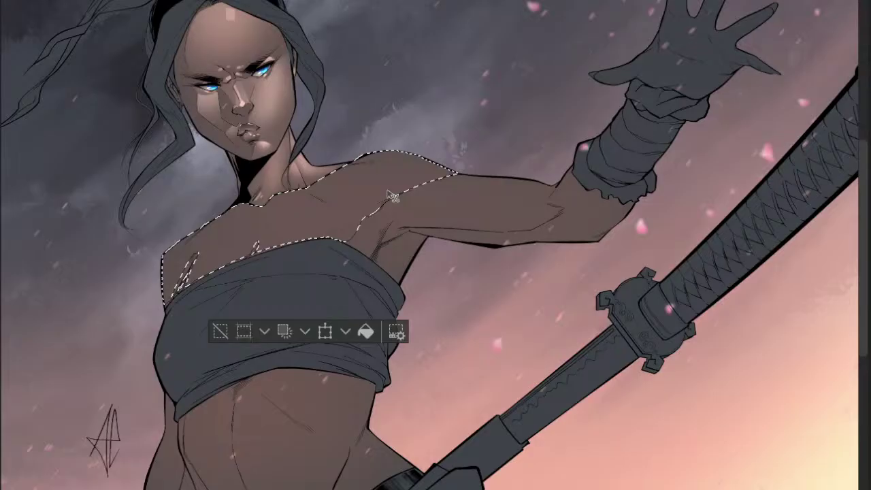
scroll(401, 208, "down", 2)
scroll(415, 224, "up", 3)
scroll(427, 222, "up", 1)
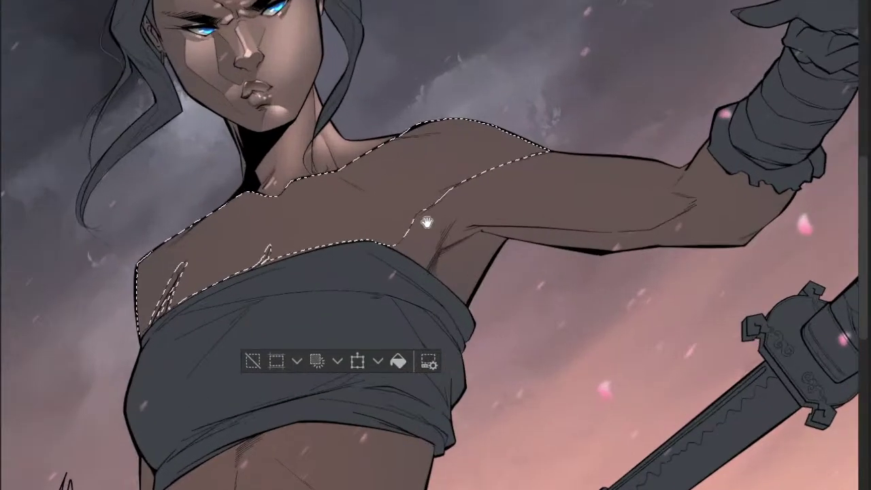
left_click_drag(427, 223, 324, 221)
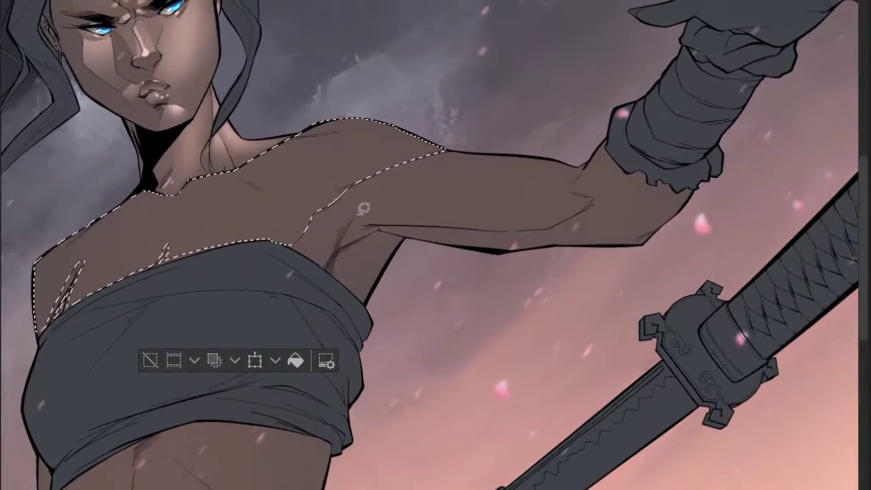
scroll(363, 209, "up", 1)
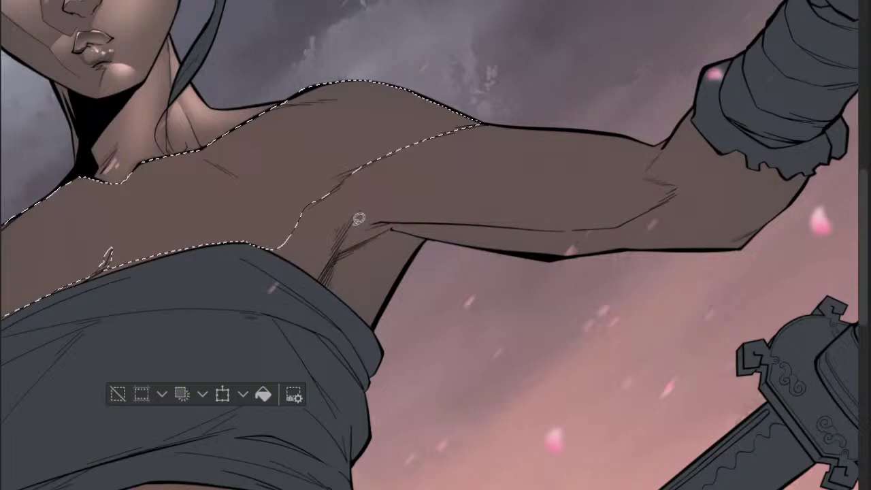
scroll(356, 204, "down", 3)
scroll(354, 179, "up", 2)
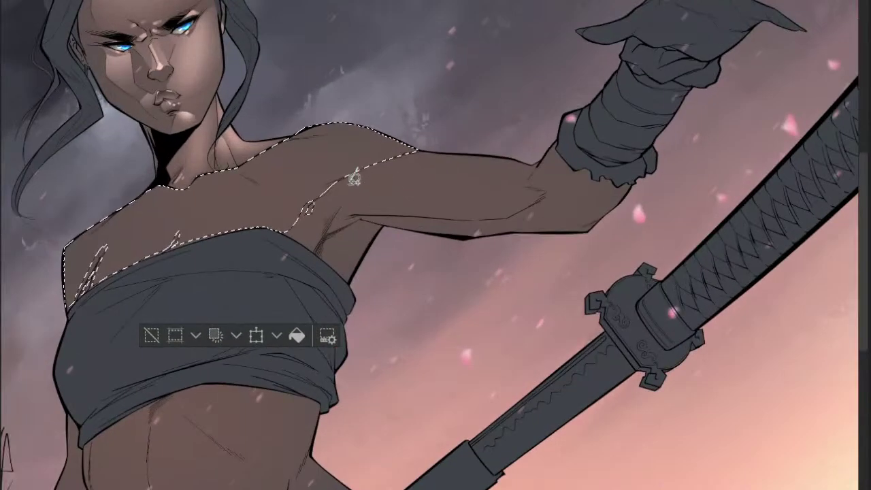
- Extend the selection along the raised upper arm to the elbow crease, leaving out the armpit shadow and the arm's underside
mouse_move(353, 178)
left_mouse_down()
mouse_move(347, 208)
mouse_move(510, 209)
mouse_move(501, 152)
mouse_move(408, 154)
left_mouse_up()
left_click_drag(468, 197, 411, 210)
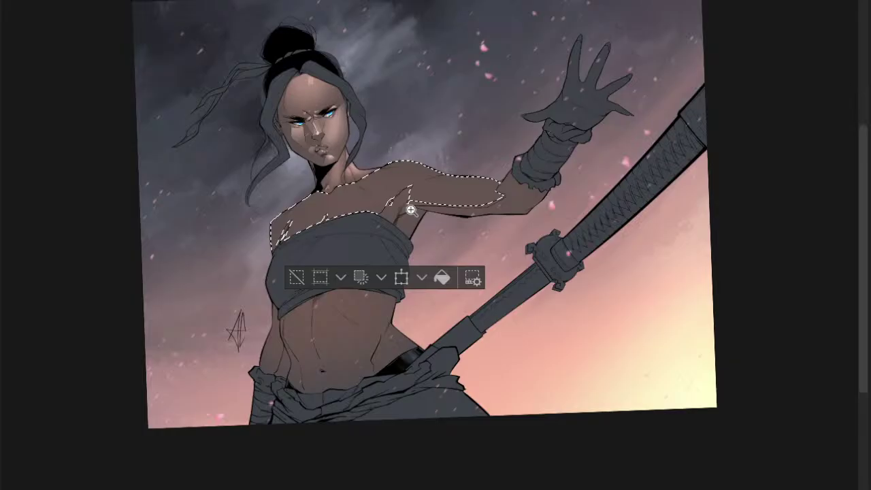
scroll(411, 209, "up", 2)
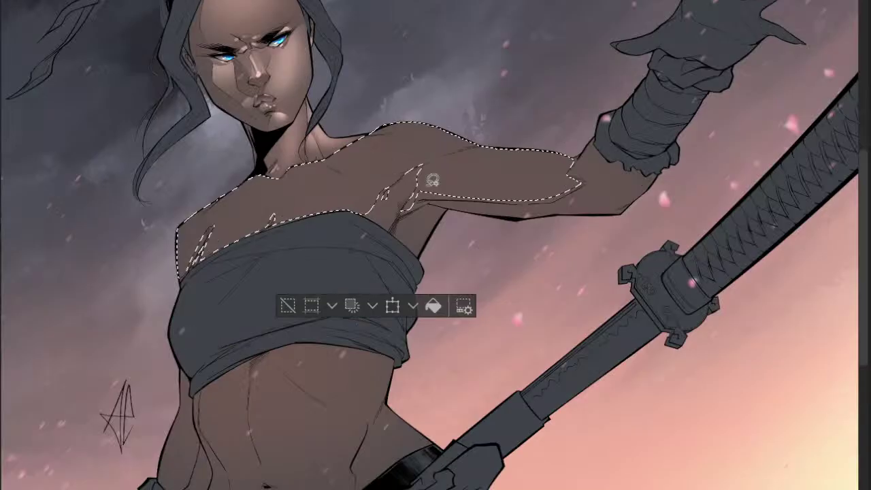
scroll(433, 180, "up", 1)
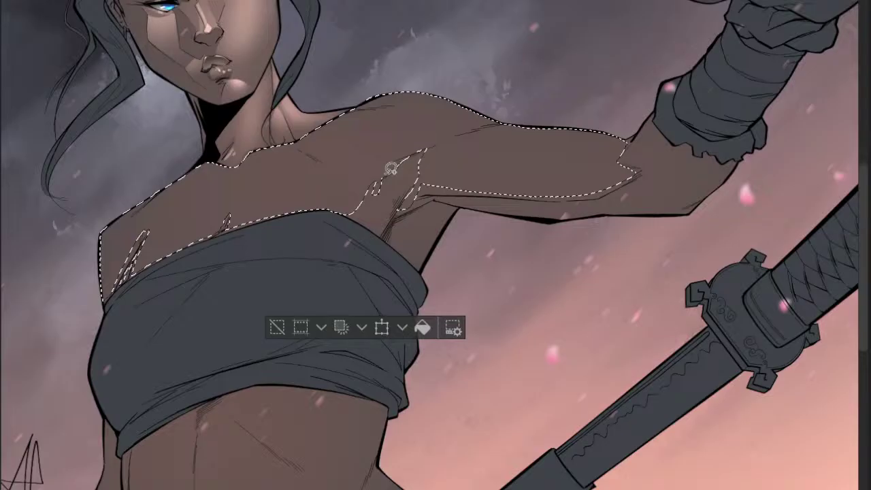
scroll(301, 225, "down", 1)
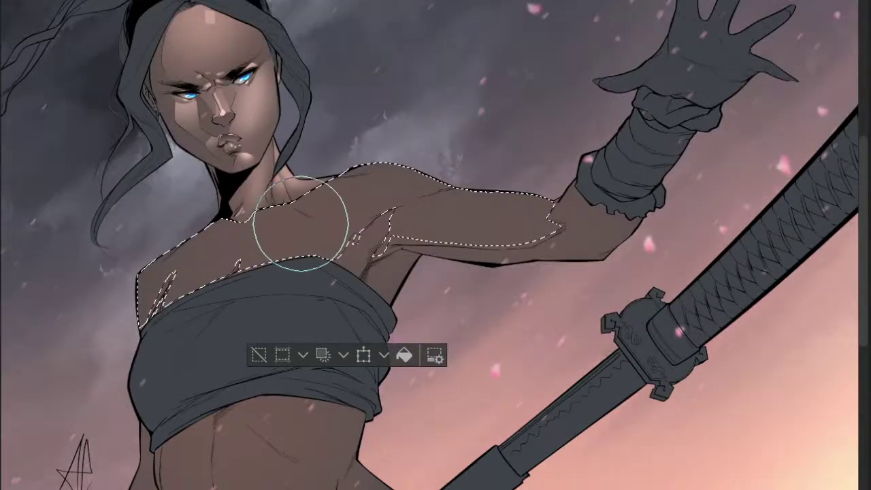
- Try a smaller soft brush stroke just below the image-right collarbone, then undo it
scroll(301, 225, "up", 3)
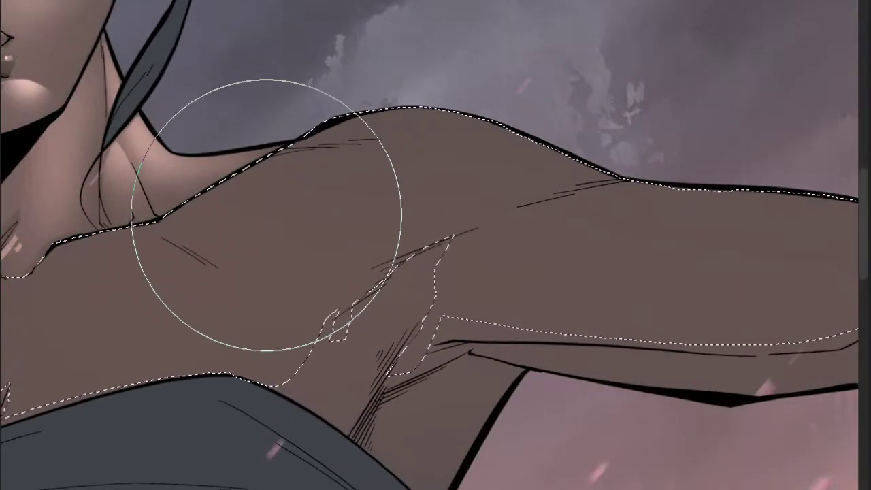
key("[")
key("[")
key("[")
key("[")
key("[")
key("[")
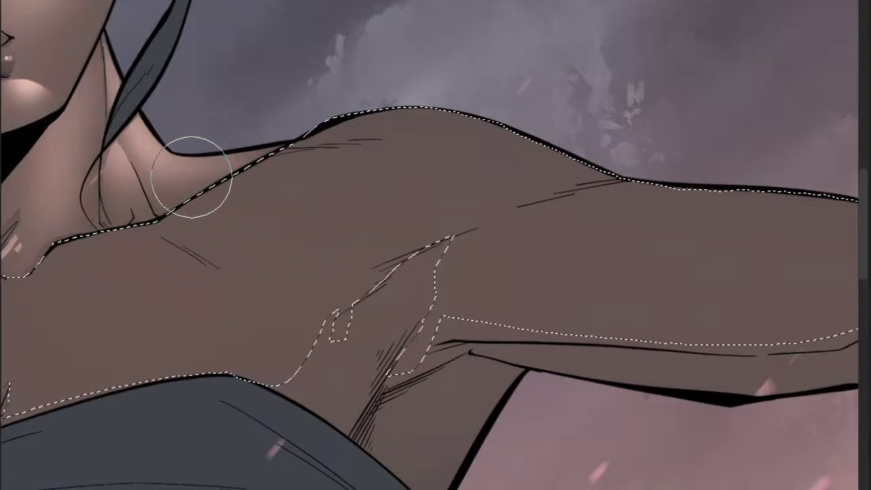
mouse_move(219, 221)
left_mouse_down()
mouse_move(197, 206)
mouse_move(272, 199)
left_mouse_up()
key("[")
key("ctrl+z")
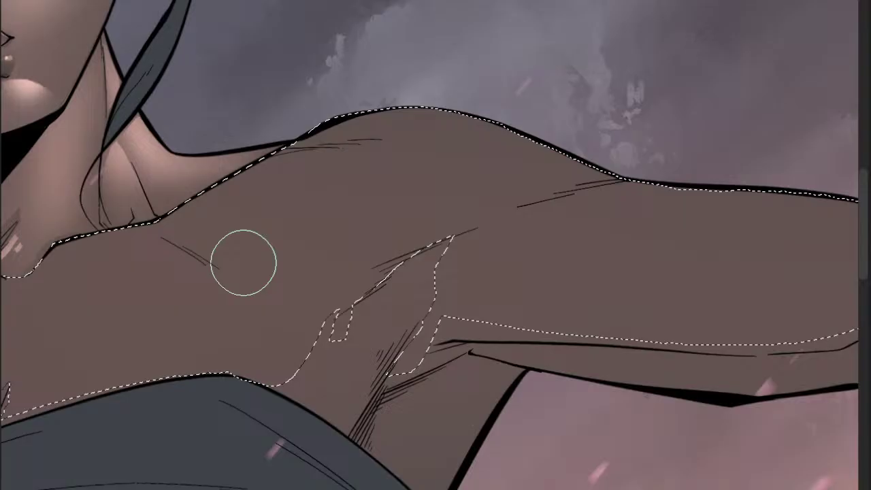
- Adjust the soft brush size and lighten the skin from below the collarbone across the image-right shoulder
key("bracketleft")
key("bracketleft")
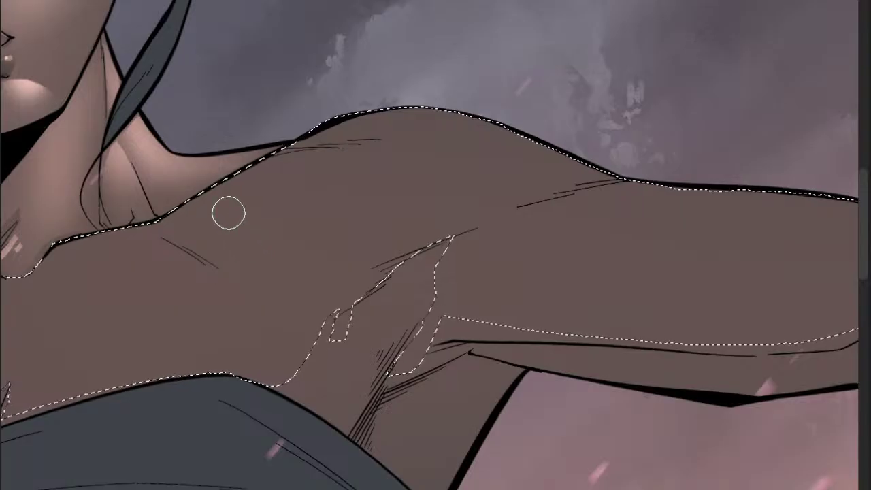
key("bracketright")
key("bracketright")
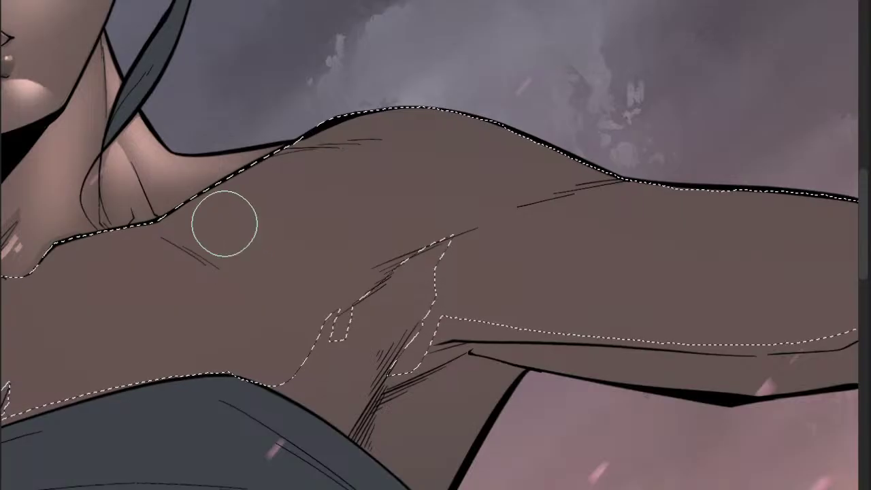
key("bracketright")
left_click_drag(224, 223, 420, 221)
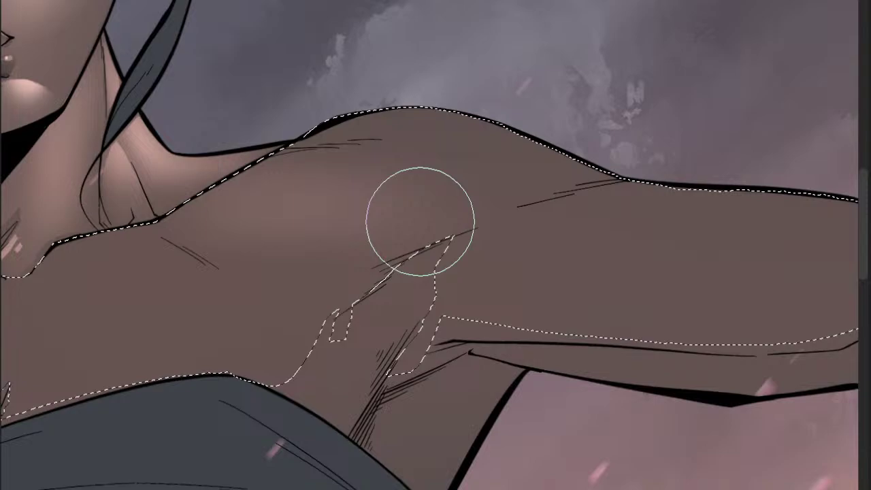
- Brighten the shoulder cap and the length of the raised upper arm with broad soft strokes
scroll(421, 221, "down", 3)
scroll(416, 213, "up", 2)
left_click_drag(420, 224, 396, 225)
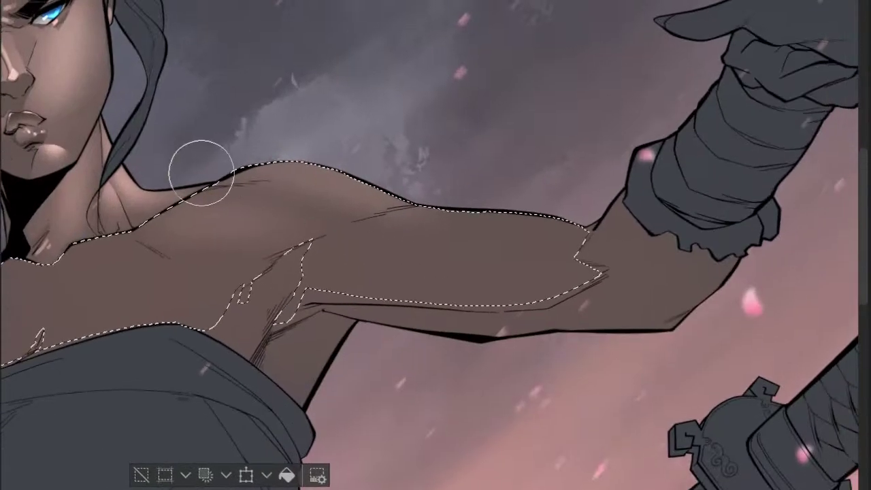
mouse_move(202, 172)
left_mouse_down()
mouse_move(389, 205)
mouse_move(190, 209)
mouse_move(349, 246)
mouse_move(150, 232)
mouse_move(315, 243)
mouse_move(103, 220)
mouse_move(328, 253)
mouse_move(221, 235)
mouse_move(460, 258)
mouse_move(307, 232)
mouse_move(623, 246)
mouse_move(321, 249)
mouse_move(626, 277)
left_mouse_up()
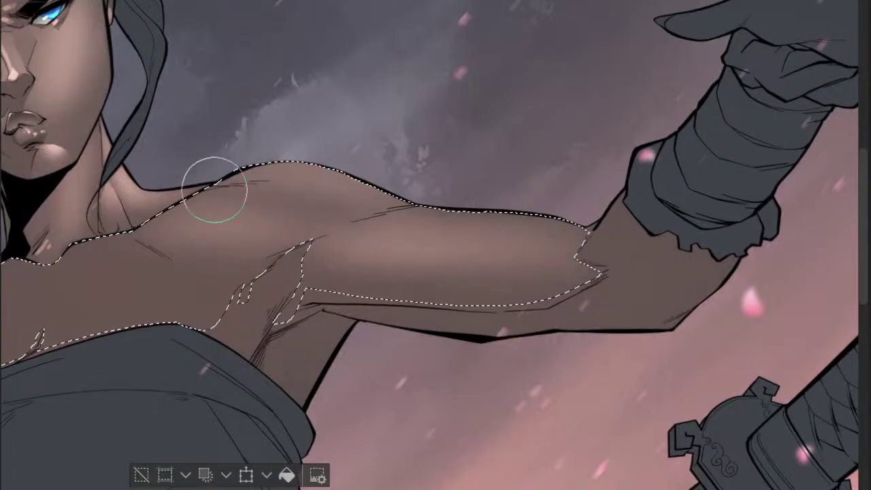
left_click_drag(192, 266, 275, 261)
- Shrink the soft brush and add brighter core highlights below the collarbone, on the shoulder and along the upper arm
scroll(398, 209, "down", 5)
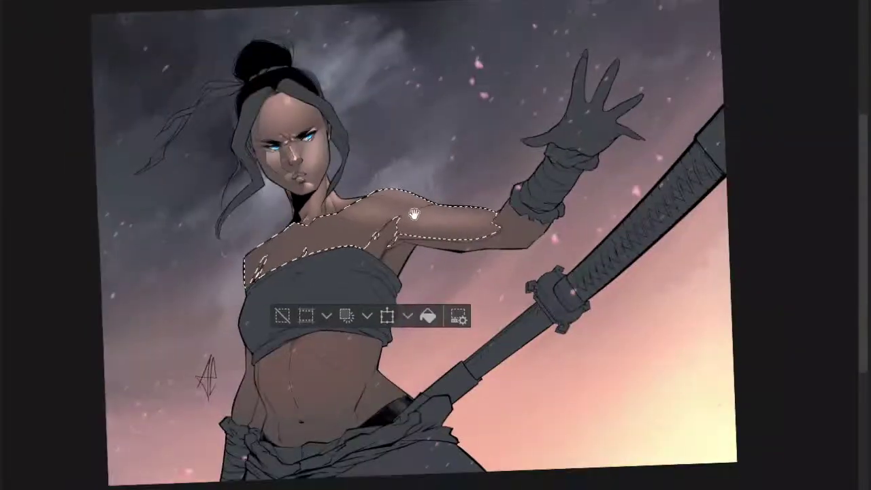
scroll(413, 215, "up", 3)
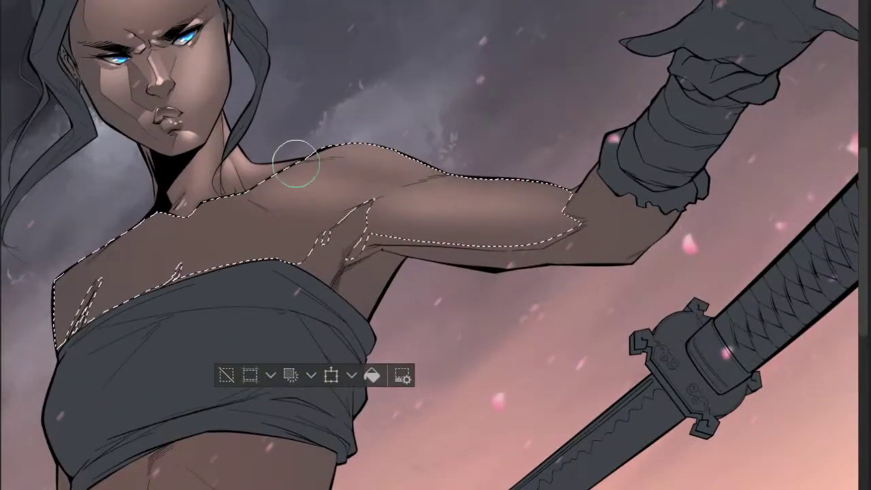
scroll(397, 206, "up", 1)
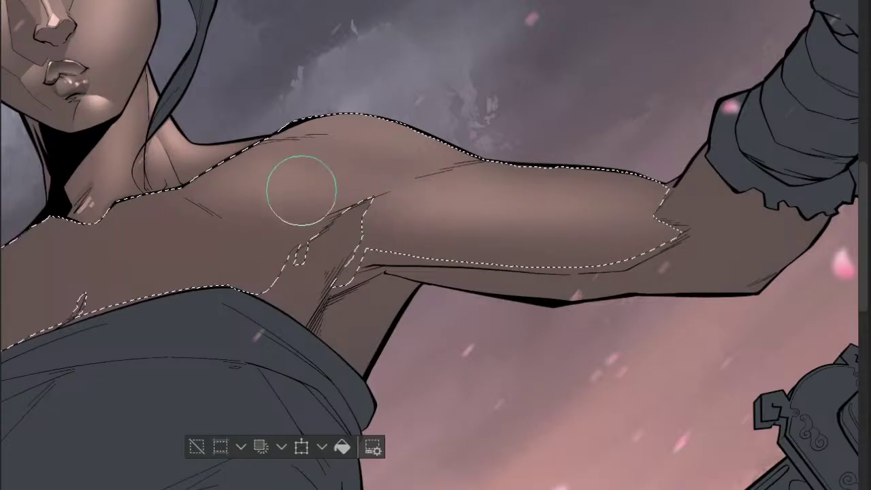
key("bracketleft")
key("bracketleft")
key("bracketleft")
key("bracketleft")
mouse_move(215, 167)
left_mouse_down()
mouse_move(316, 187)
mouse_move(245, 174)
mouse_move(275, 193)
mouse_move(303, 180)
mouse_move(357, 199)
mouse_move(319, 192)
mouse_move(406, 145)
mouse_move(413, 198)
mouse_move(391, 195)
mouse_move(484, 196)
left_mouse_up()
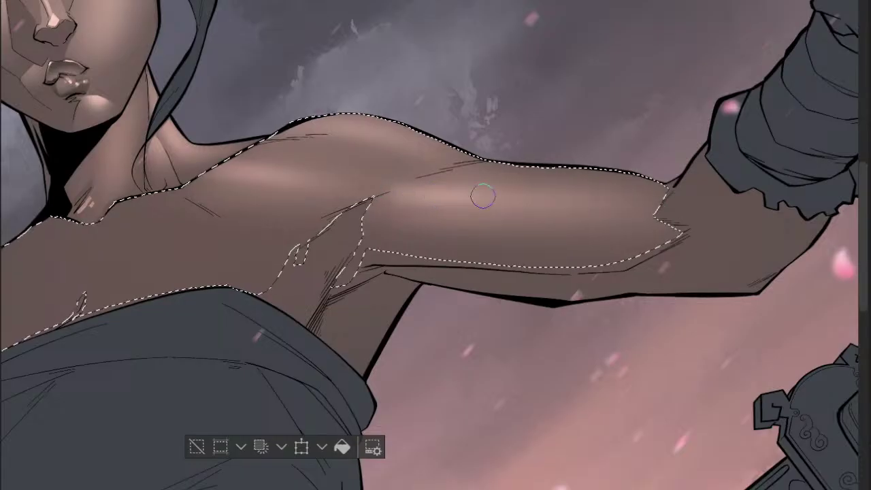
- Widen the shoulder and upper arm highlights with a larger soft brush, and deselect
key("]")
key("]")
key("]")
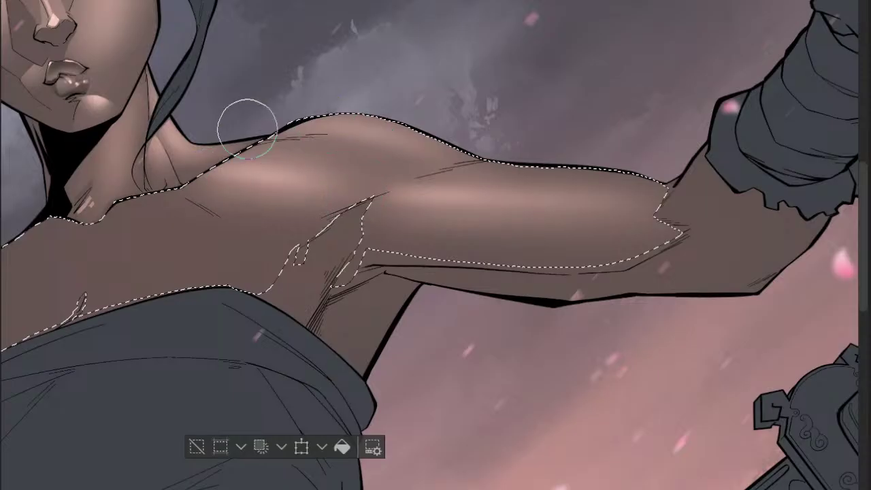
scroll(389, 210, "down", 3)
scroll(399, 208, "up", 1)
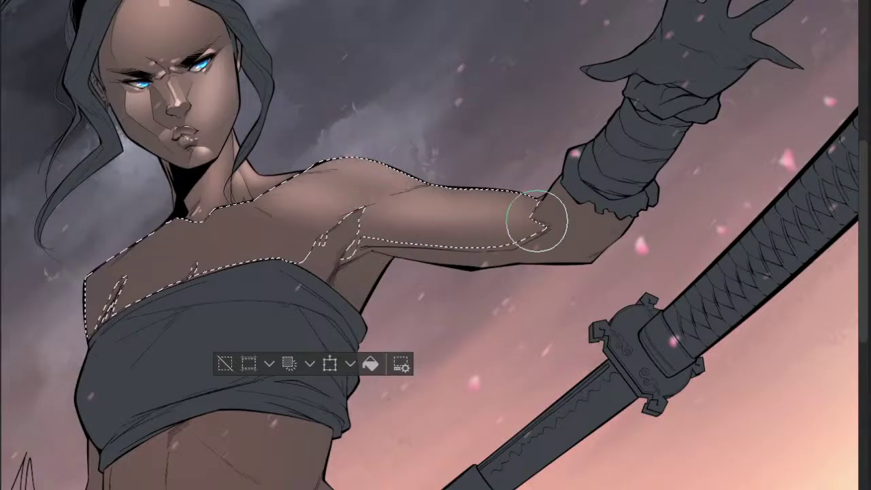
left_click_drag(303, 234, 270, 206)
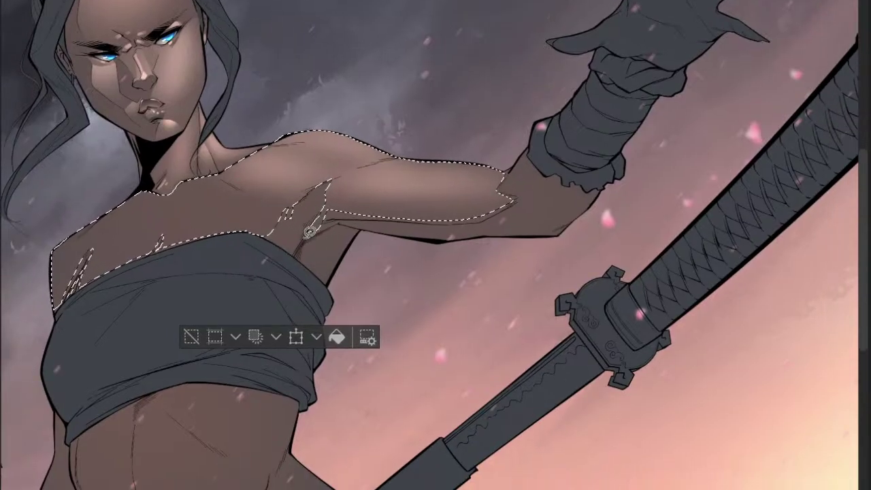
key("ctrl+d")
- Restore the last selection and trim it to the chest, running its edge from the collarbone to the image-right armpit
scroll(300, 218, "up", 2)
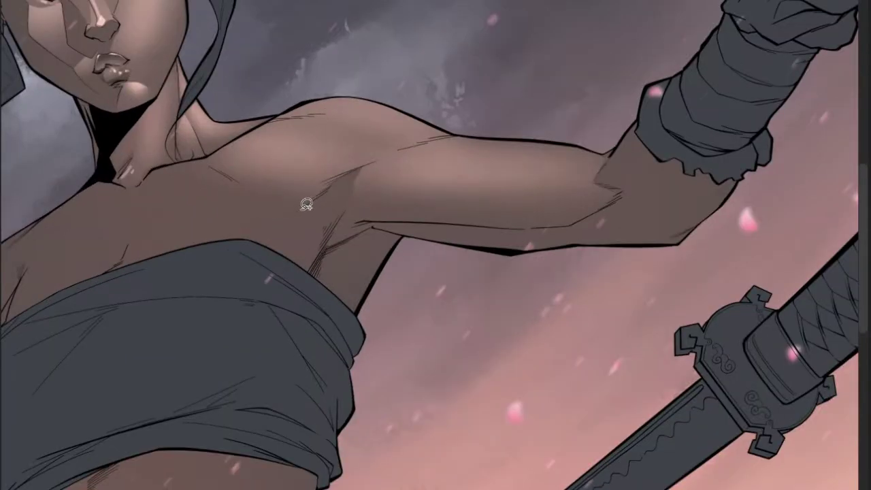
key("ctrl+shift+d")
mouse_move(299, 208)
left_mouse_down()
mouse_move(208, 157)
mouse_move(252, 100)
mouse_move(552, 70)
mouse_move(717, 233)
mouse_move(366, 286)
mouse_move(303, 211)
left_mouse_up()
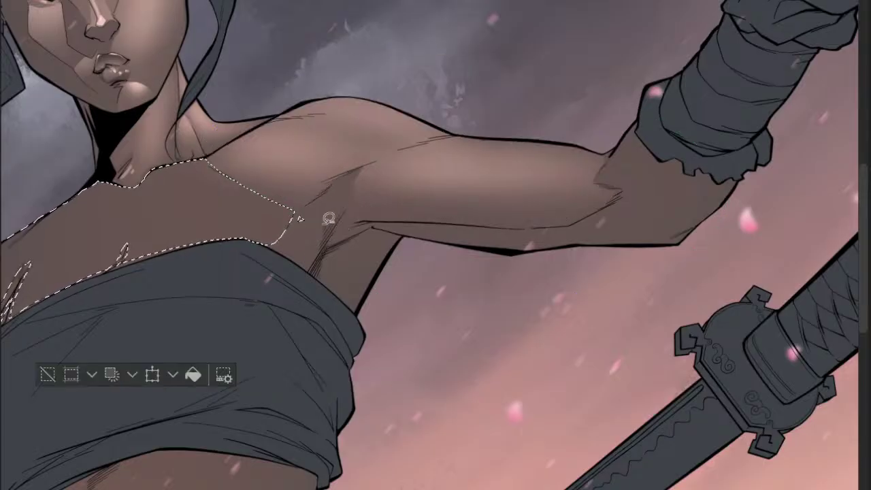
scroll(304, 204, "down", 3)
scroll(301, 211, "up", 2)
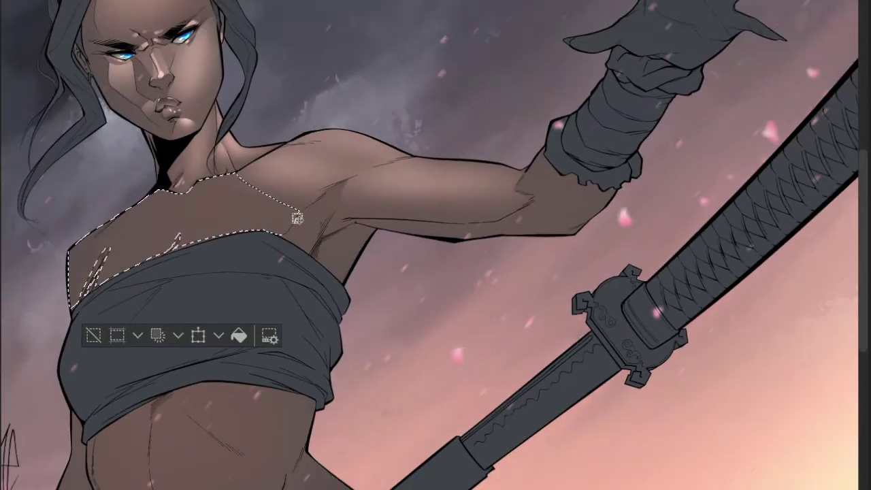
- Enlarge the soft brush and lighten the upper chest with broad, faint strokes
key("b")
key("]")
key("]")
key("]")
key("]")
key("]")
key("]")
left_click_drag(212, 168, 228, 140)
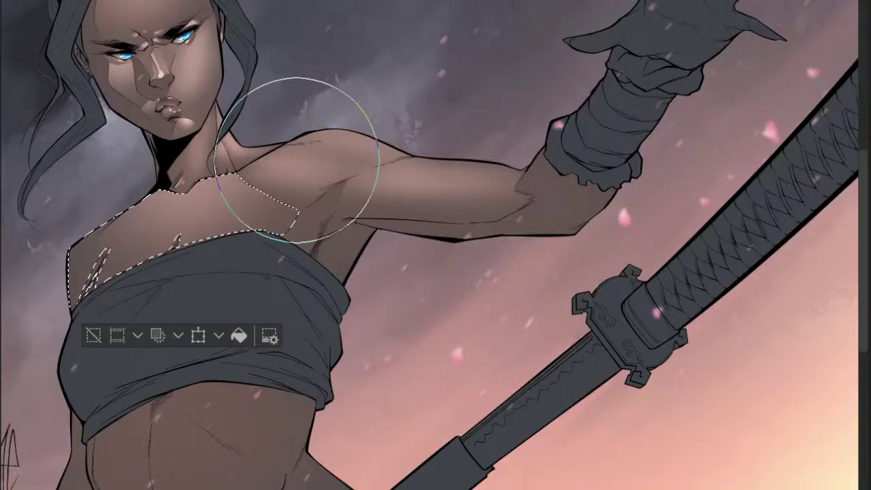
- Deselect the chest and add a small hard-edged highlight just below the inner end of the image-left collarbone
scroll(296, 160, "down", 3)
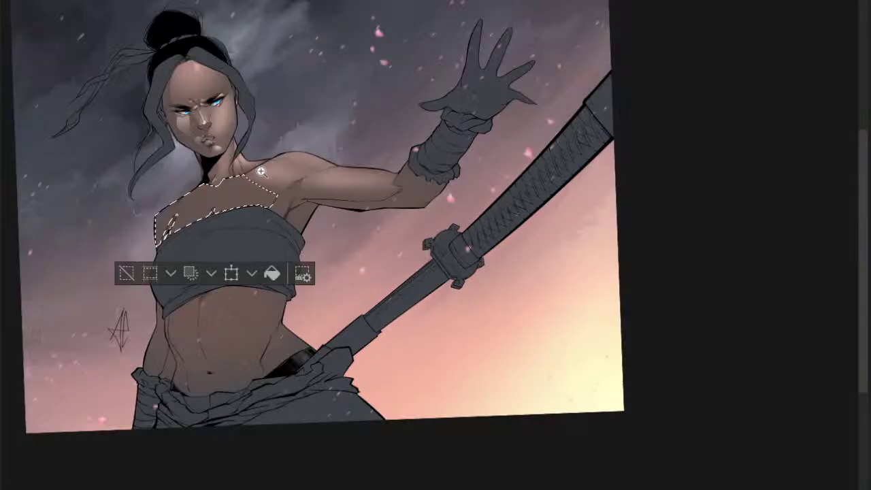
scroll(261, 172, "up", 2)
key("ctrl+d")
scroll(215, 188, "up", 3)
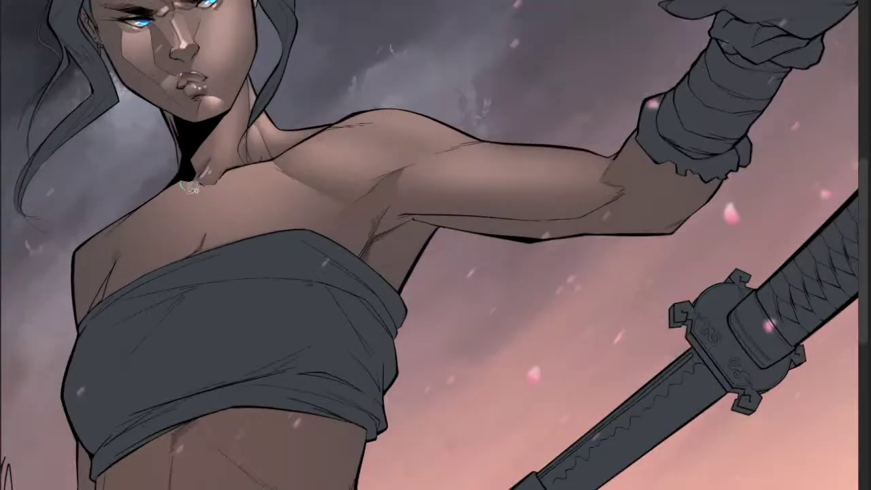
scroll(193, 189, "down", 3)
scroll(236, 194, "down", 2)
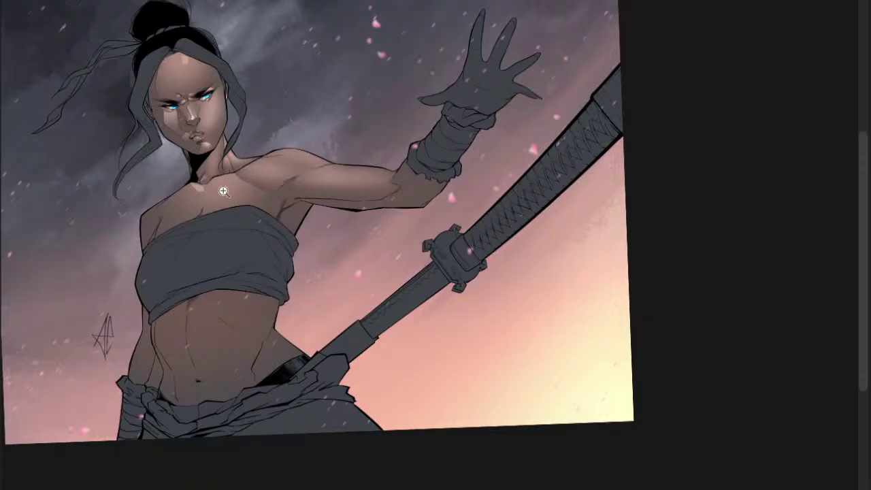
scroll(207, 255, "up", 2)
scroll(231, 249, "down", 3)
scroll(252, 211, "up", 3)
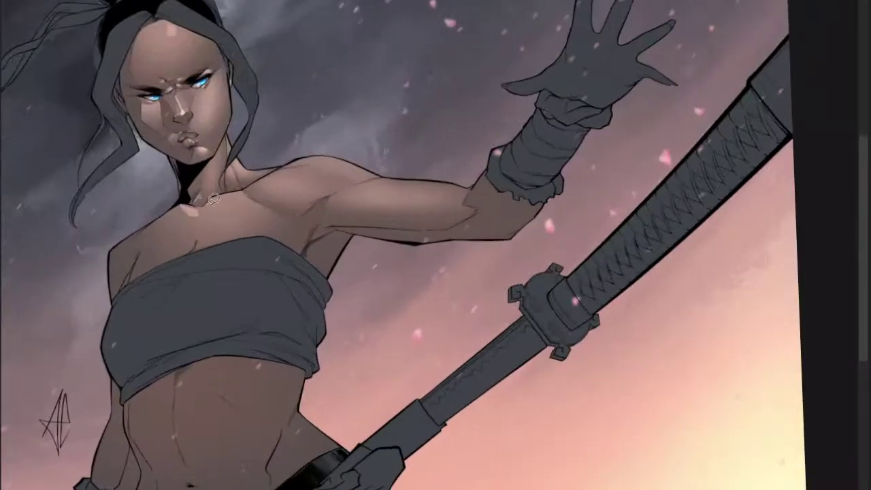
- Lasso the small highlight below the pit of the neck twice more, brightening it with the large soft brush and deselecting each time
mouse_move(199, 203)
left_mouse_down()
mouse_move(191, 196)
mouse_move(195, 218)
mouse_move(213, 206)
left_mouse_up()
scroll(213, 198, "up", 3)
scroll(193, 219, "down", 3)
key("b")
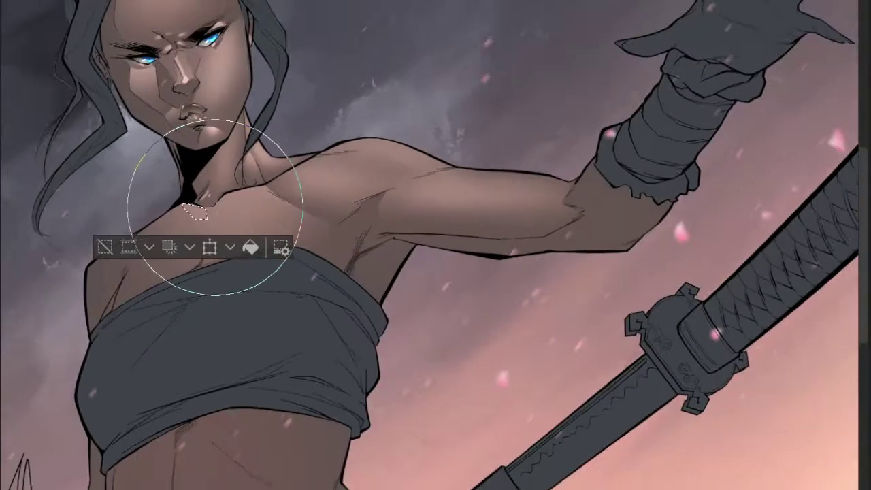
key("ctrl+d")
key("m")
scroll(224, 204, "up", 4)
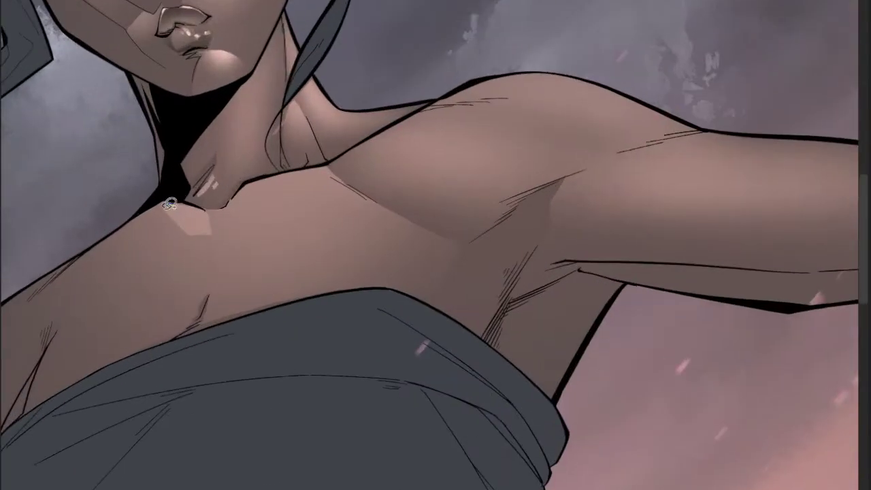
left_click_drag(213, 229, 215, 217)
scroll(218, 214, "down", 3)
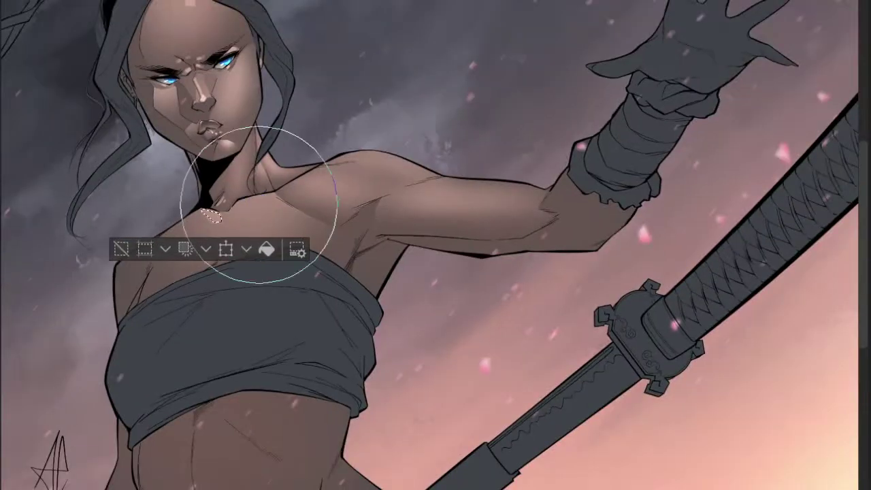
scroll(258, 204, "down", 4)
scroll(297, 203, "up", 5)
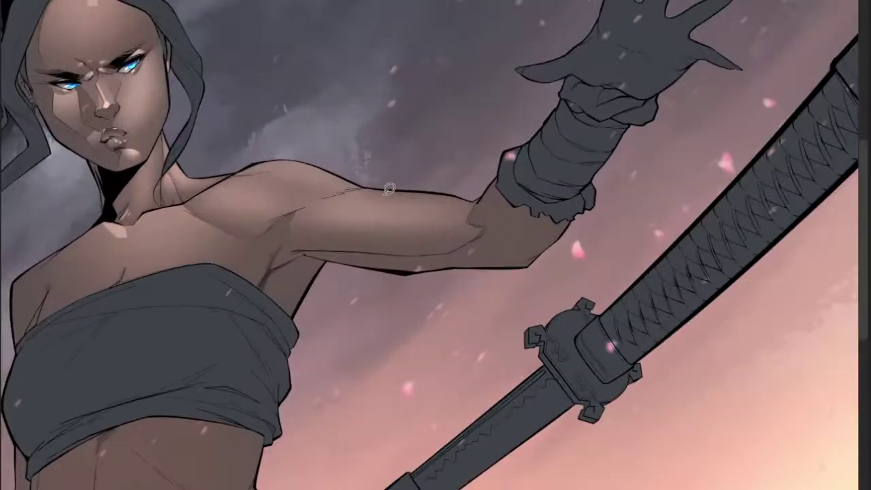
- Lasso the lit side of the raised upper arm, from the shoulder crease along the underside line to the elbow fold
scroll(302, 229, "up", 2)
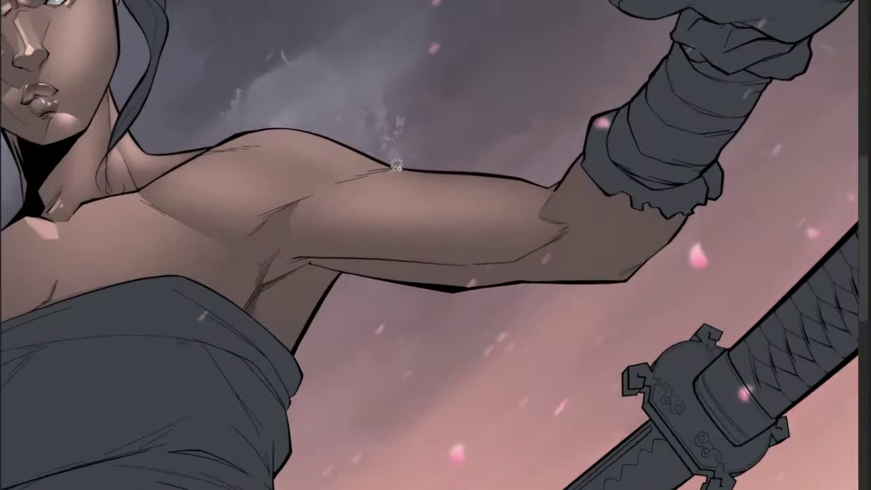
left_click_drag(320, 208, 312, 208)
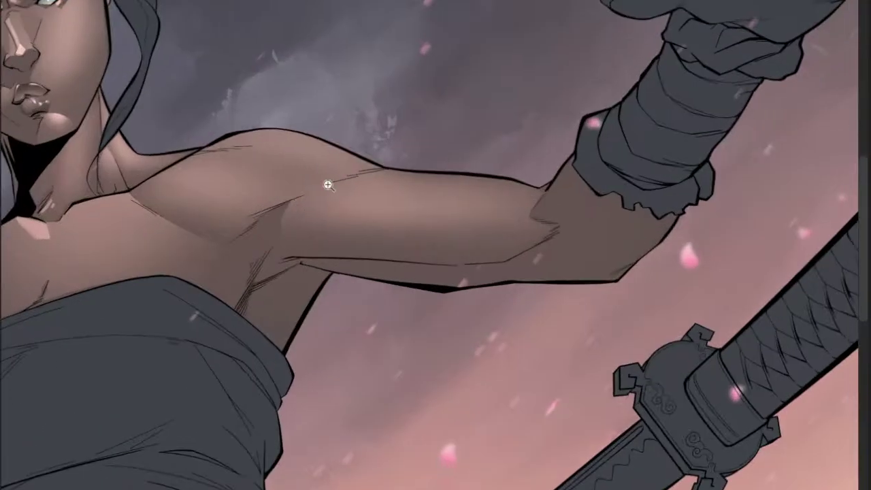
scroll(327, 185, "up", 1)
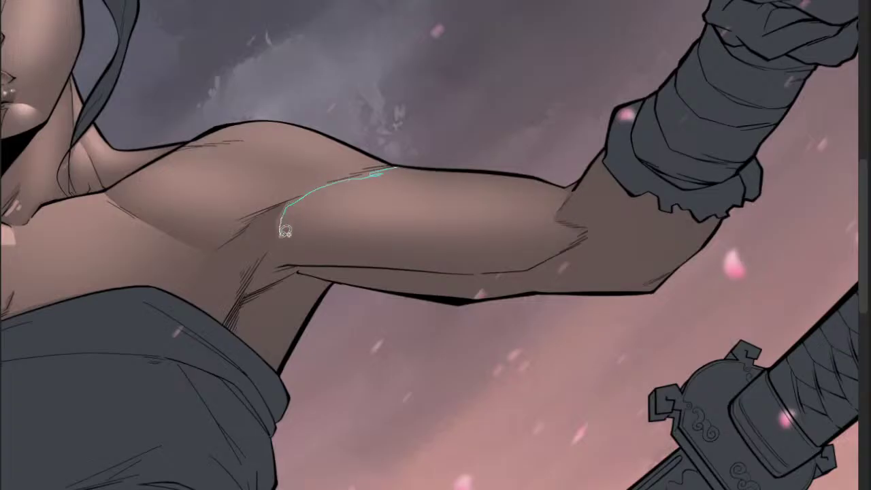
mouse_move(327, 252)
left_mouse_down()
mouse_move(515, 253)
mouse_move(563, 236)
left_mouse_up()
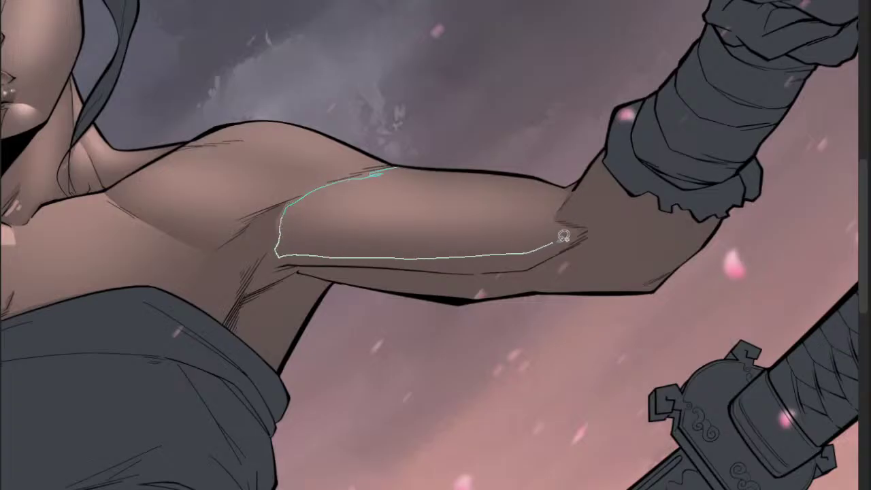
left_click_drag(535, 170, 537, 171)
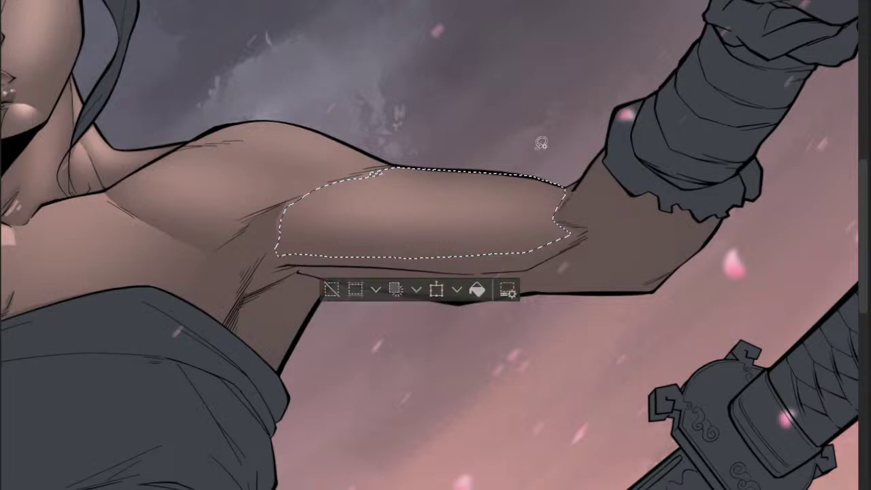
mouse_move(546, 253)
left_mouse_down()
mouse_move(299, 255)
mouse_move(407, 218)
mouse_move(368, 238)
left_mouse_up()
- Shrink the soft brush, strengthen the core highlight along the selected upper arm, and deselect
scroll(439, 221, "down", 3)
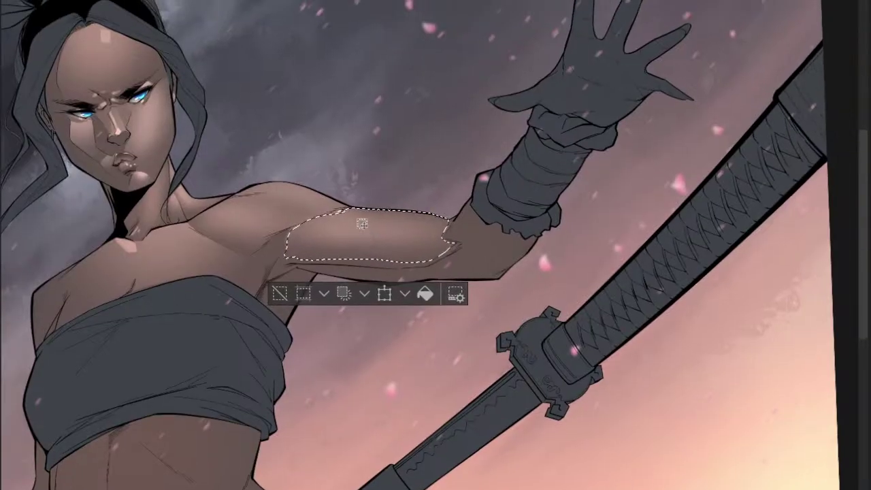
key("bracketleft")
key("bracketleft")
key("bracketleft")
key("bracketleft")
key("bracketleft")
key("bracketleft")
key("bracketleft")
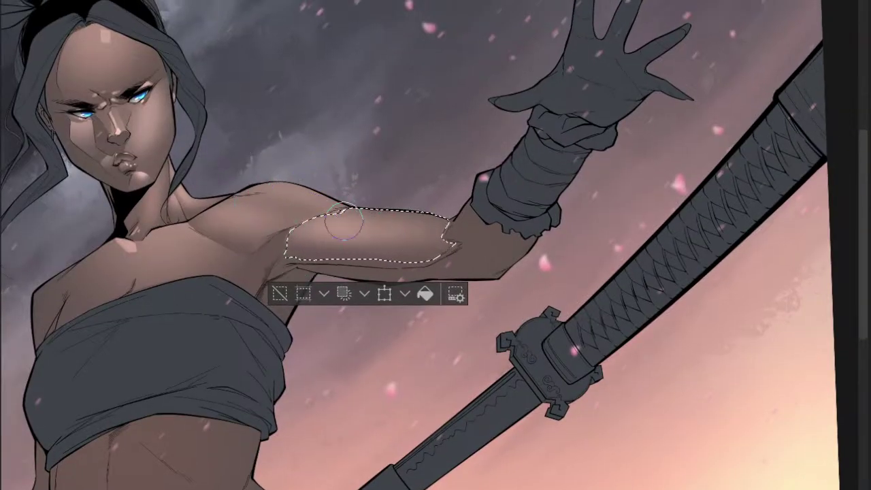
mouse_move(316, 216)
left_mouse_down()
mouse_move(378, 226)
mouse_move(289, 227)
mouse_move(420, 235)
mouse_move(345, 237)
mouse_move(423, 225)
mouse_move(300, 216)
mouse_move(389, 216)
mouse_move(274, 235)
mouse_move(407, 227)
mouse_move(319, 235)
mouse_move(391, 245)
left_mouse_up()
key("m")
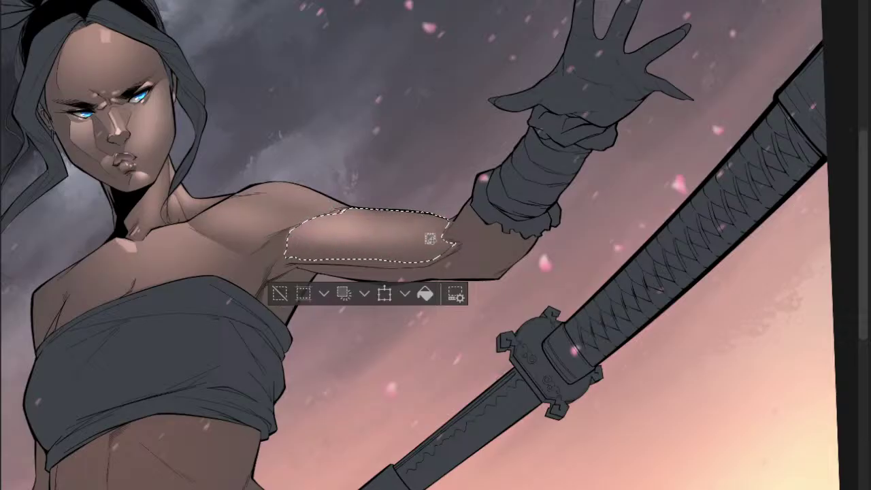
mouse_move(307, 235)
left_mouse_down()
mouse_move(374, 241)
mouse_move(407, 228)
mouse_move(302, 250)
mouse_move(464, 219)
mouse_move(313, 219)
mouse_move(428, 198)
mouse_move(377, 213)
left_mouse_up()
key("ctrl+d")
- Lasso the front shoulder muscle and the top of the shoulder, brighten both with the soft brush, and deselect
mouse_move(316, 210)
left_mouse_down()
mouse_move(331, 211)
mouse_move(315, 198)
left_mouse_up()
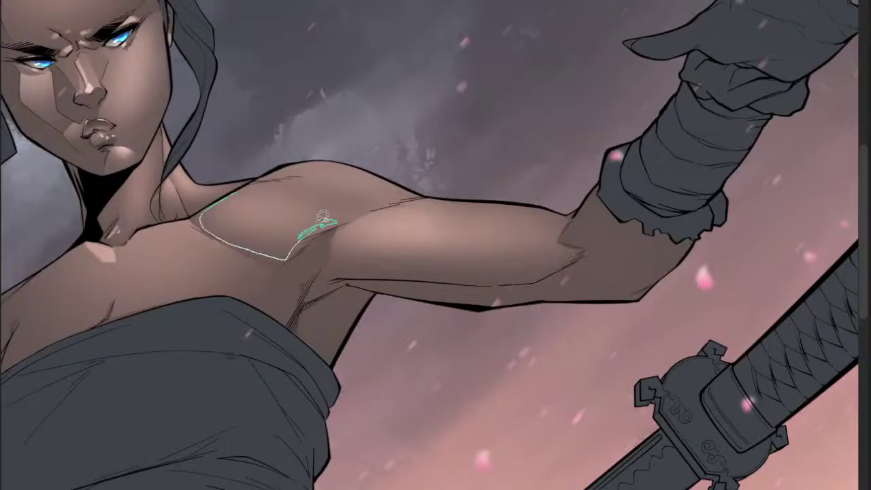
left_click_drag(269, 179, 220, 199)
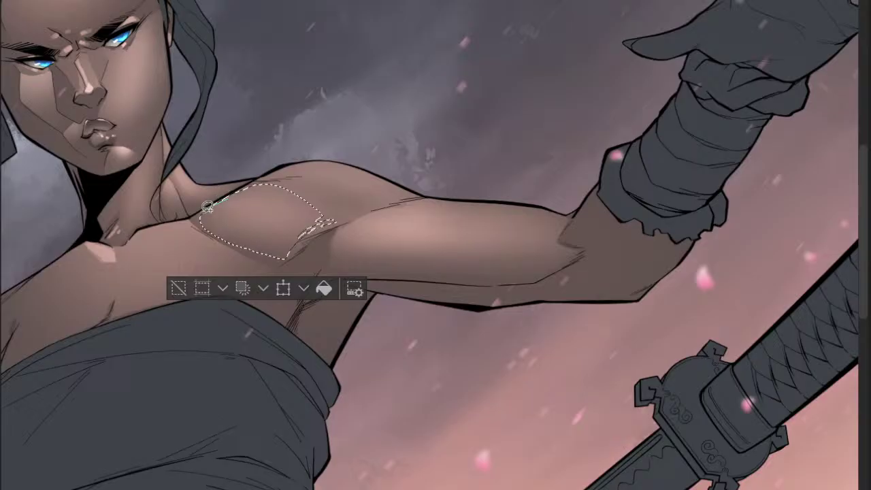
mouse_move(314, 171)
left_mouse_down()
mouse_move(304, 178)
mouse_move(354, 205)
left_mouse_up()
mouse_move(413, 196)
left_mouse_down()
mouse_move(403, 179)
mouse_move(374, 167)
mouse_move(319, 163)
left_mouse_up()
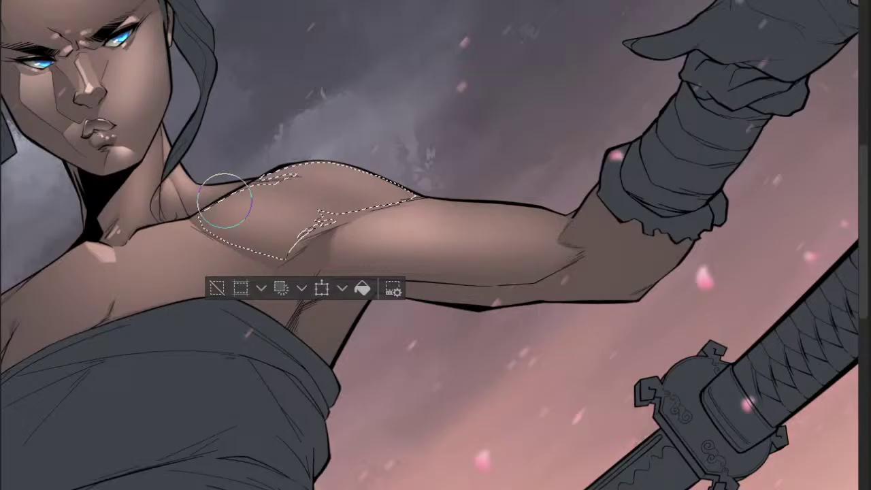
left_click_drag(224, 200, 396, 170)
key("ctrl+d")
scroll(292, 190, "down", 5)
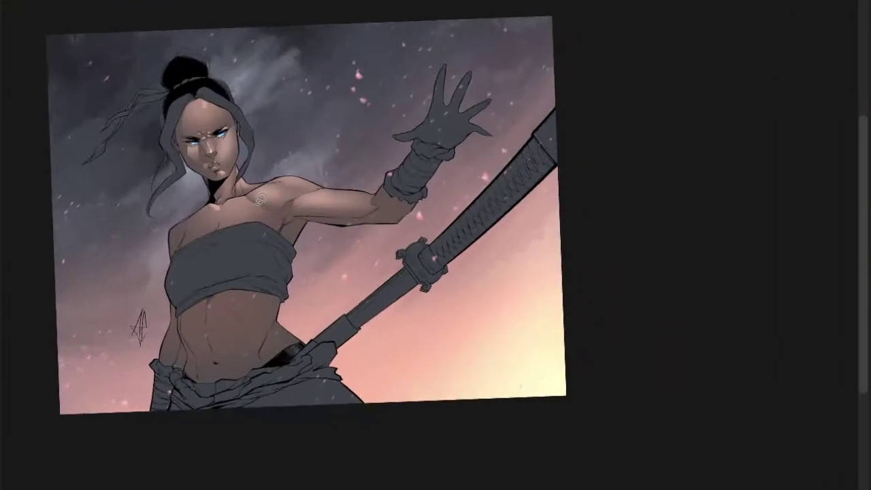
- Lasso thin hatch-like streaks beneath the image-right collarbone, lighten them with the soft brush, and deselect
scroll(261, 198, "up", 5)
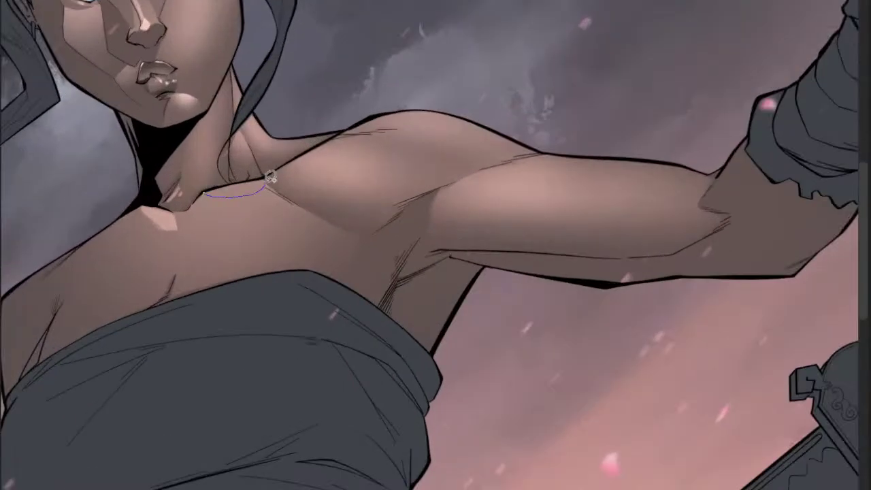
mouse_move(251, 179)
left_mouse_down()
mouse_move(274, 189)
mouse_move(247, 200)
mouse_move(214, 198)
mouse_move(259, 202)
mouse_move(251, 208)
mouse_move(266, 216)
mouse_move(286, 203)
mouse_move(227, 205)
mouse_move(230, 212)
mouse_move(256, 214)
left_mouse_up()
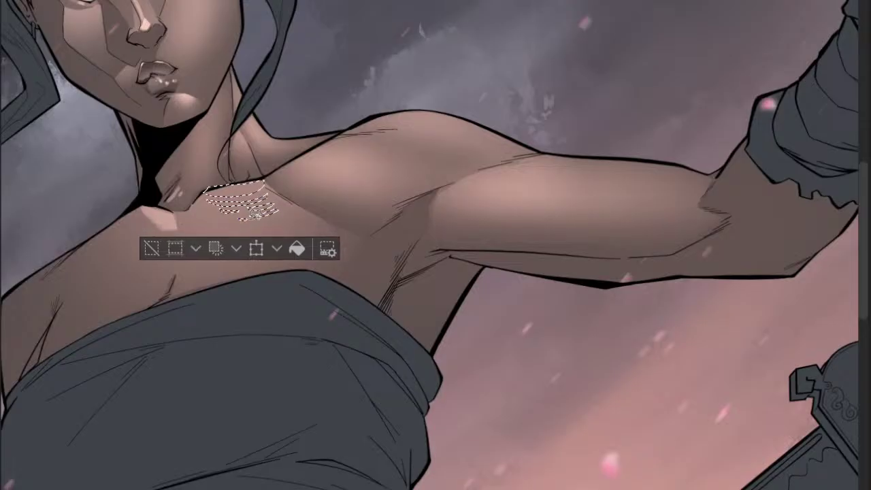
scroll(287, 197, "down", 2)
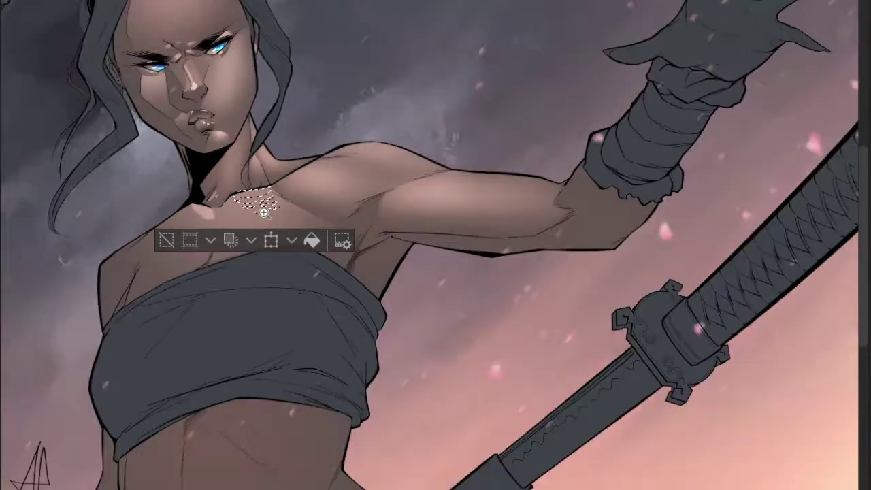
left_click(264, 213)
key("b")
left_click_drag(216, 223, 253, 216)
key("ctrl+d")
key("m")
scroll(326, 198, "down", 2)
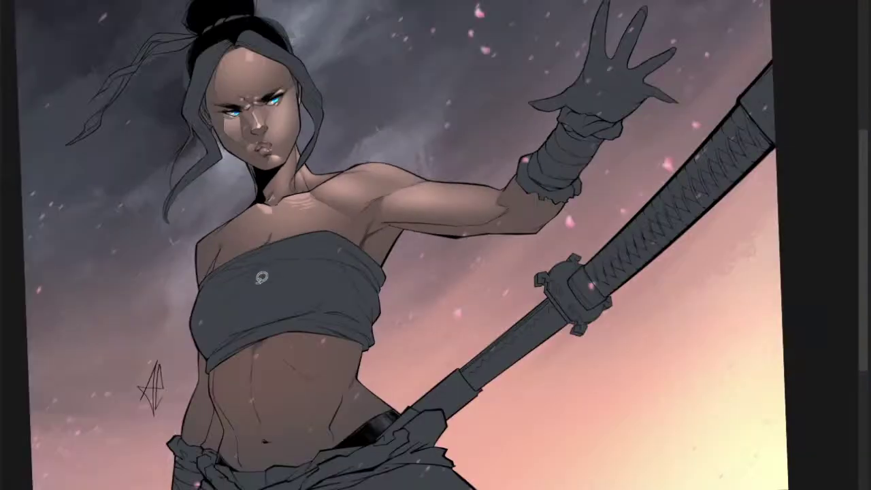
- Lasso a row of short slanted streaks along the upper contour of the raised arm's shoulder
left_click_drag(476, 214, 360, 209)
scroll(258, 196, "up", 4)
left_click_drag(263, 205, 255, 220)
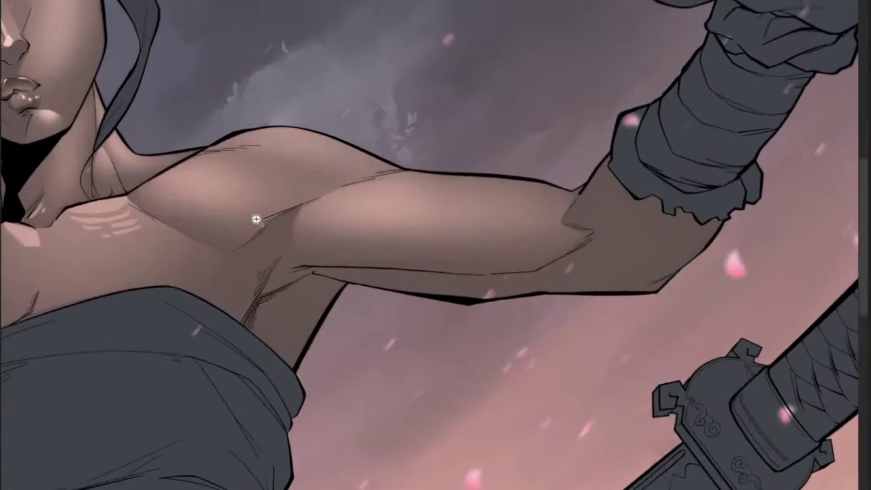
scroll(292, 199, "up", 2)
left_click_drag(279, 188, 265, 199)
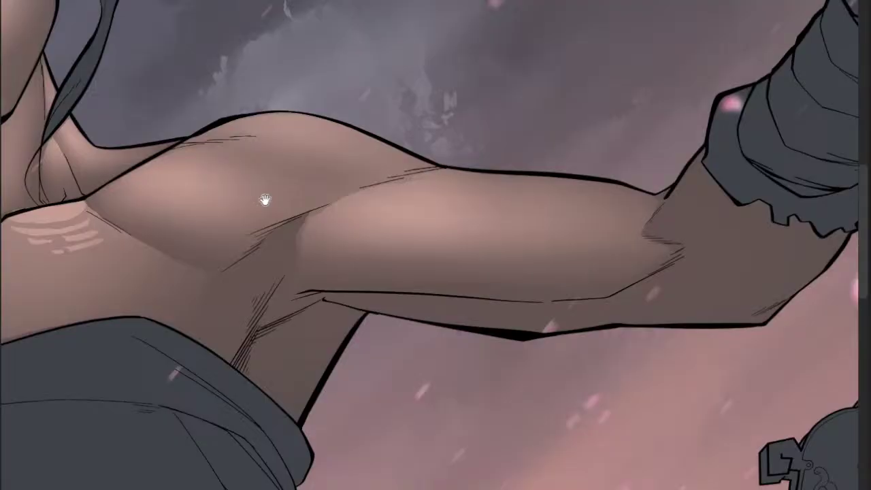
mouse_move(265, 200)
left_mouse_down()
mouse_move(184, 169)
mouse_move(247, 141)
mouse_move(211, 145)
mouse_move(237, 155)
mouse_move(278, 145)
mouse_move(247, 164)
mouse_move(292, 148)
mouse_move(276, 163)
mouse_move(306, 152)
mouse_move(293, 165)
mouse_move(336, 166)
left_mouse_up()
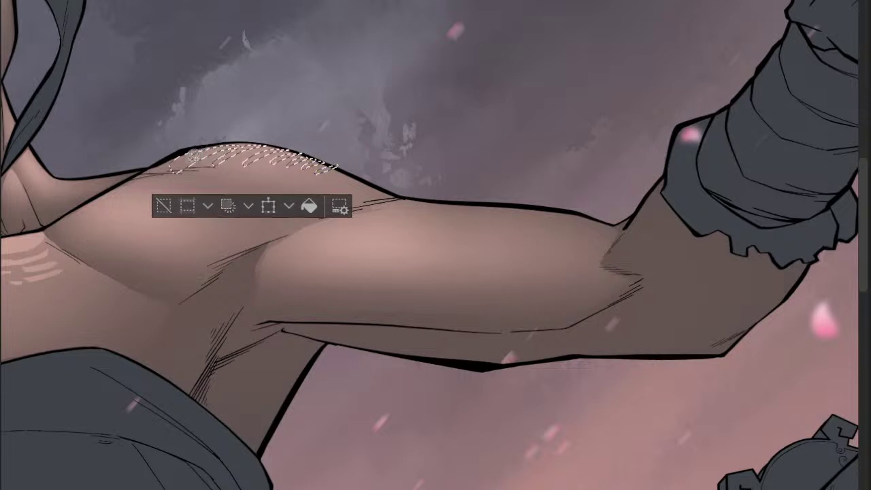
left_click_drag(150, 172, 175, 158)
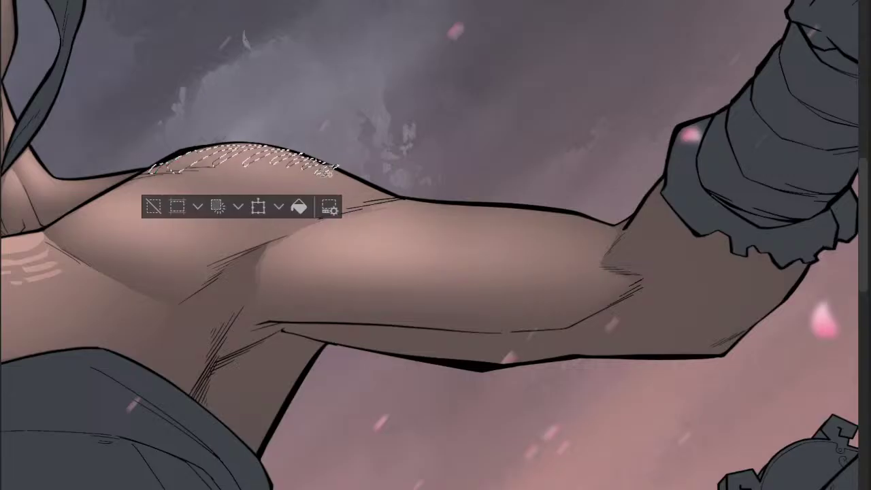
mouse_move(287, 171)
left_mouse_down()
mouse_move(308, 158)
mouse_move(326, 163)
mouse_move(315, 176)
mouse_move(343, 169)
left_mouse_up()
- Lighten the selected shoulder streaks with the soft brush and deselect
scroll(334, 175, "down", 2)
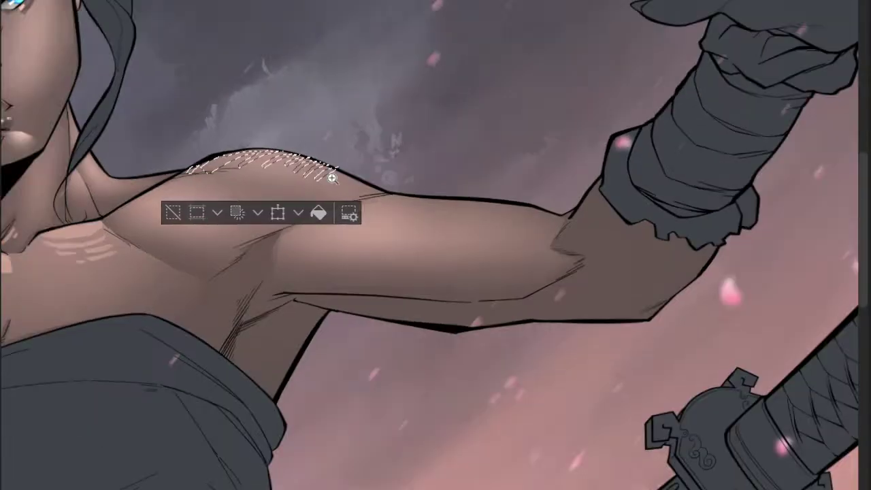
key("b")
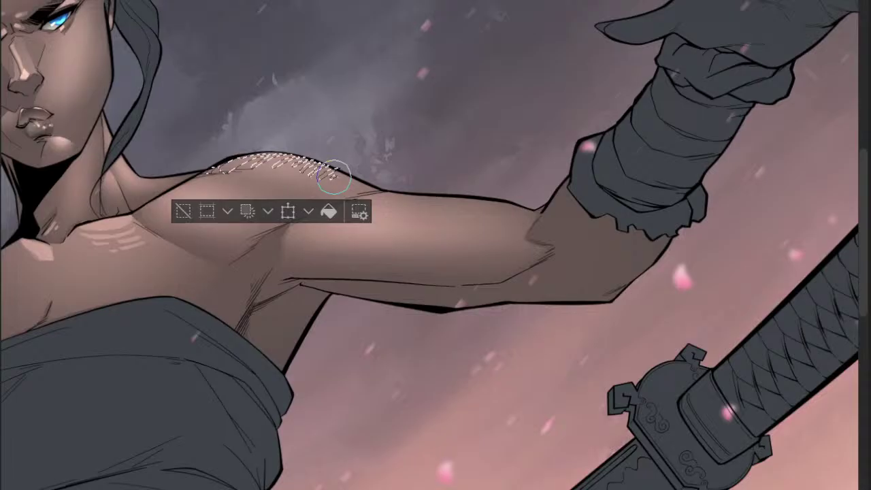
key("ctrl+d")
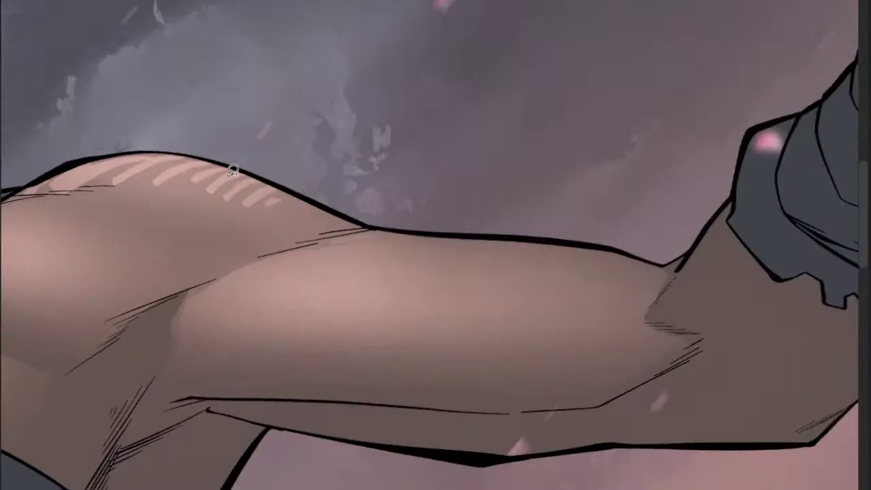
- Lasso small accents inside the shoulder streaks, brighten them with a larger soft brush, and deselect
mouse_move(233, 170)
left_mouse_down()
mouse_move(237, 163)
mouse_move(232, 171)
left_mouse_up()
mouse_move(182, 164)
left_mouse_down()
mouse_move(170, 179)
mouse_move(181, 163)
mouse_move(124, 156)
left_mouse_up()
scroll(136, 162, "down", 2)
key("b")
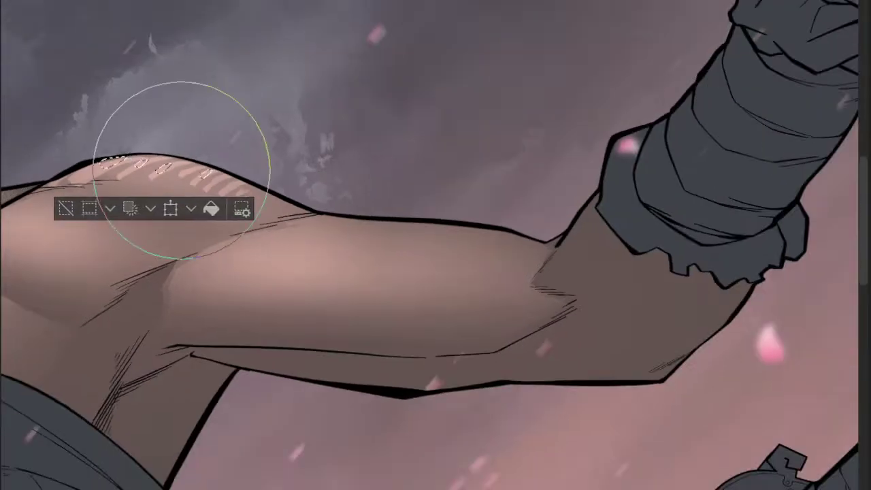
mouse_move(181, 168)
left_mouse_down()
mouse_move(68, 136)
mouse_move(74, 194)
mouse_move(259, 155)
mouse_move(208, 182)
left_mouse_up()
scroll(254, 161, "down", 1)
key("m")
key("ctrl+d")
scroll(284, 146, "down", 4)
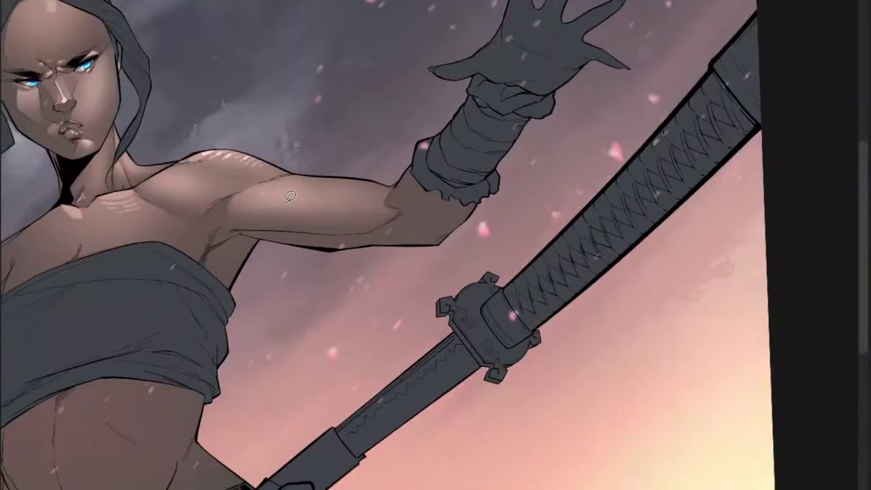
key("ctrl+space")
left_click_drag(304, 156, 286, 194)
key("ctrl+space")
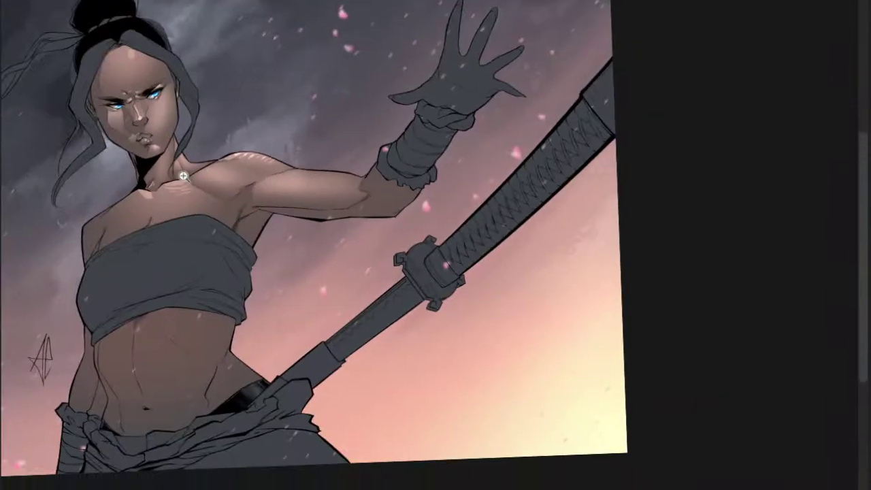
scroll(183, 175, "up", 3)
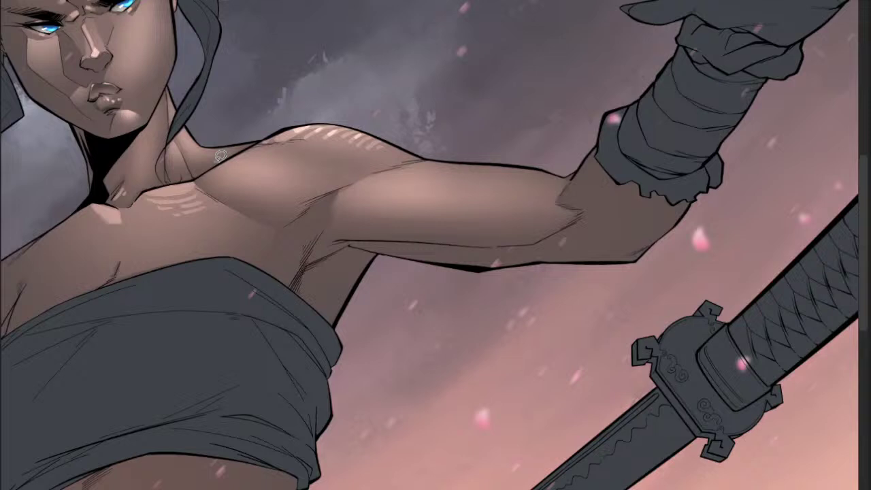
- Lasso a small highlight shape on the neck beneath the jaw, lighten it with the soft brush, and deselect
scroll(221, 156, "up", 1)
left_click_drag(161, 123, 160, 139)
key("b")
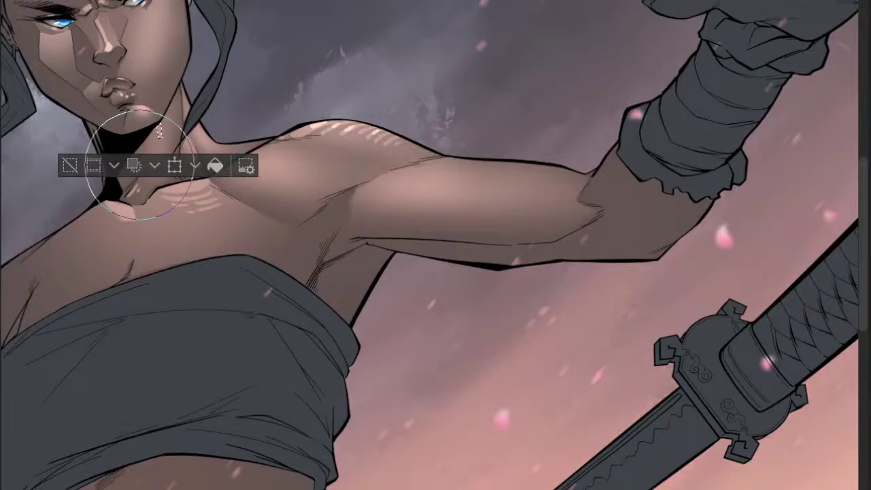
scroll(189, 222, "down", 3)
scroll(272, 252, "down", 2)
left_click_drag(272, 261, 253, 259)
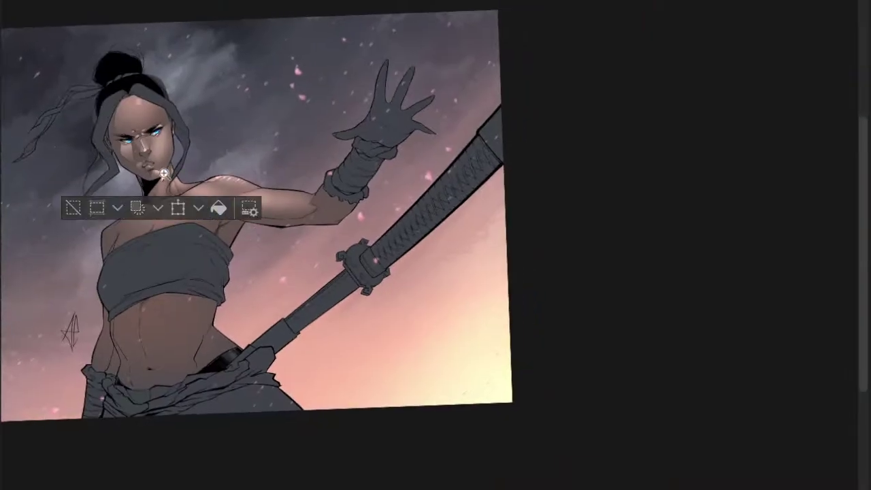
scroll(163, 174, "up", 3)
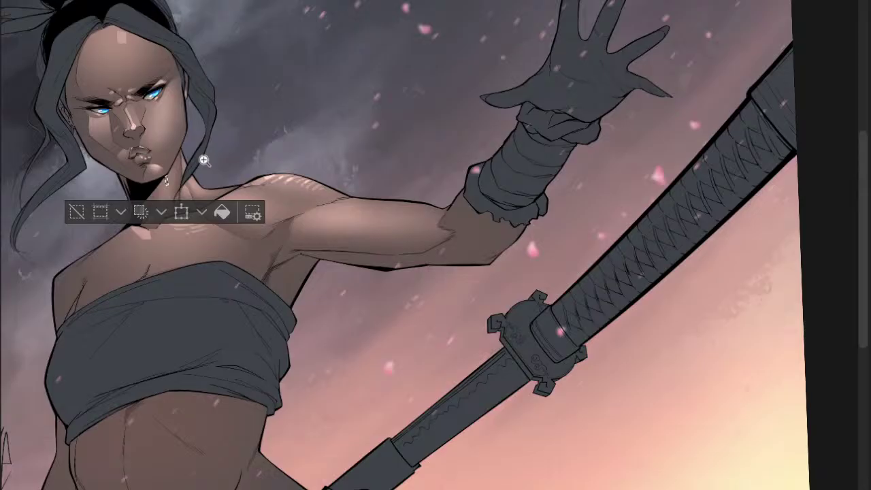
scroll(204, 161, "up", 2)
scroll(196, 236, "down", 2)
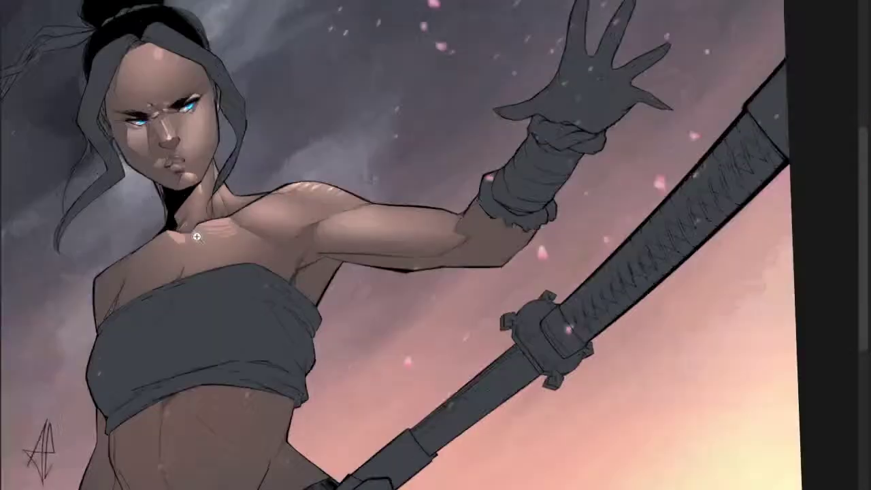
- Lasso a thin sliver along the armpit crease of the raised arm and lighten it with an enlarged soft brush
scroll(196, 236, "down", 3)
scroll(249, 204, "up", 4)
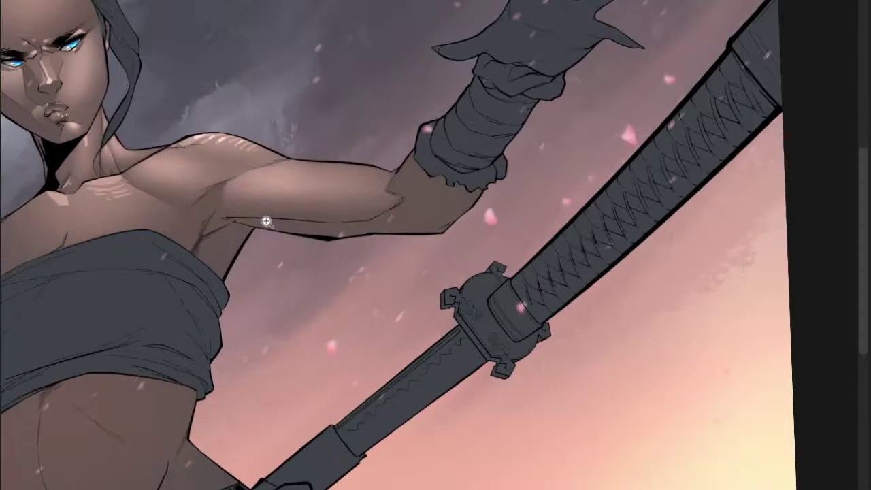
scroll(266, 221, "up", 3)
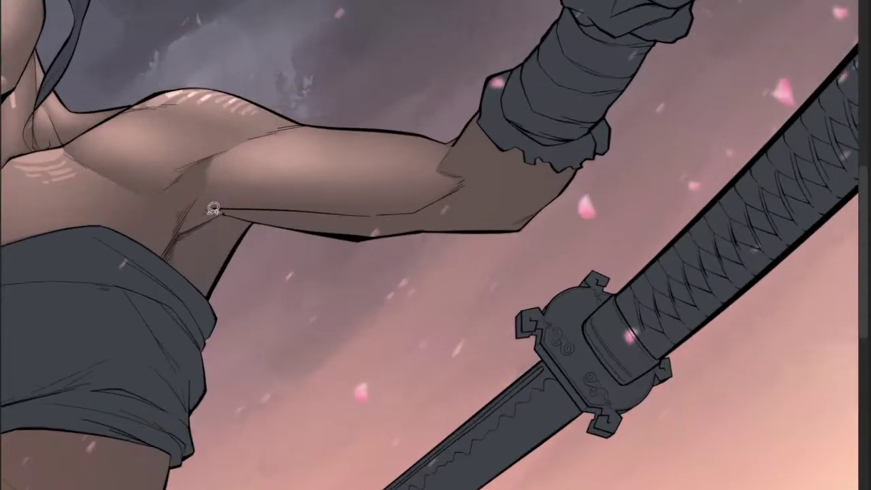
left_click_drag(184, 229, 221, 210)
scroll(226, 212, "down", 1)
key("b")
key("bracketright")
key("bracketright")
key("bracketright")
key("bracketright")
key("bracketright")
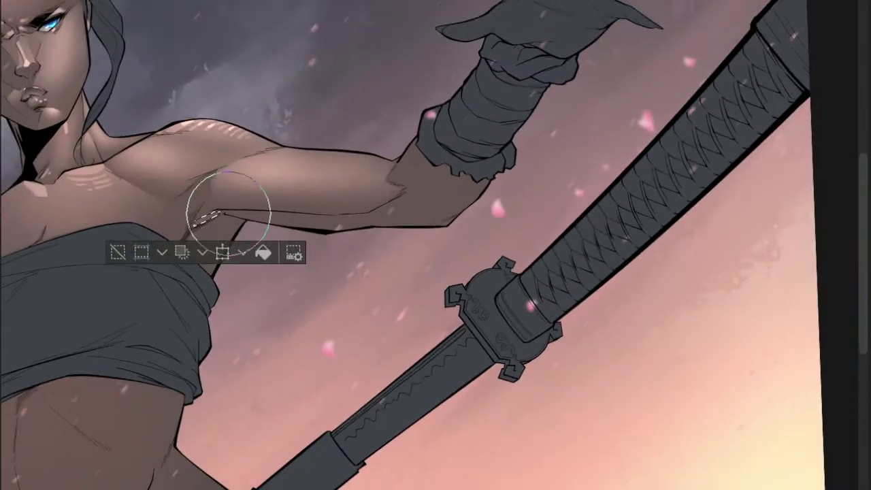
- Lasso a smaller accent inside the armpit sliver, brighten it with the soft brush, and deselect
scroll(225, 211, "up", 3)
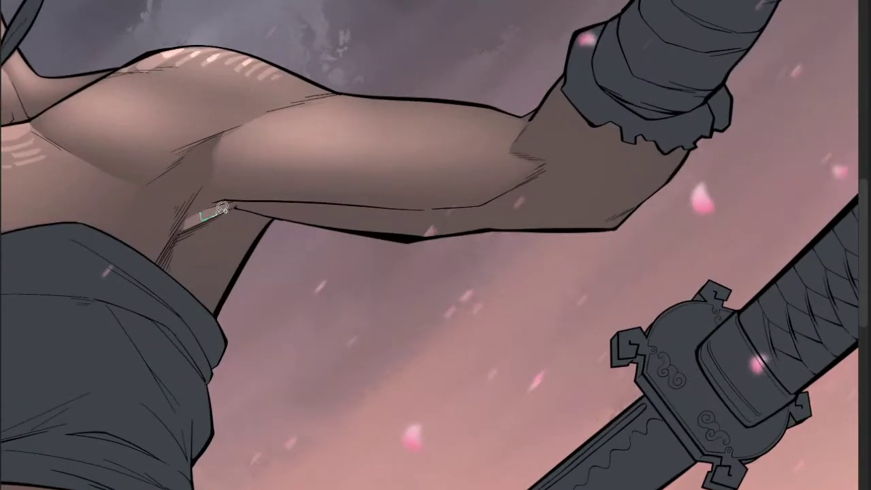
left_click_drag(223, 208, 212, 210)
scroll(218, 208, "down", 2)
key("b")
left_click(215, 222)
key("ctrl+d")
scroll(286, 217, "down", 2)
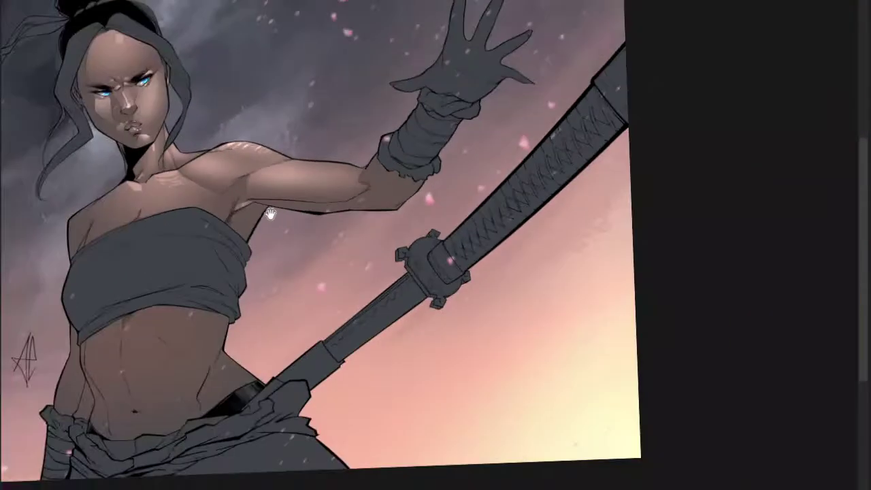
- Lasso a long tapered highlight along the raised upper arm below the shoulder and lighten it with the soft brush
left_click_drag(270, 213, 229, 221)
scroll(238, 181, "up", 3)
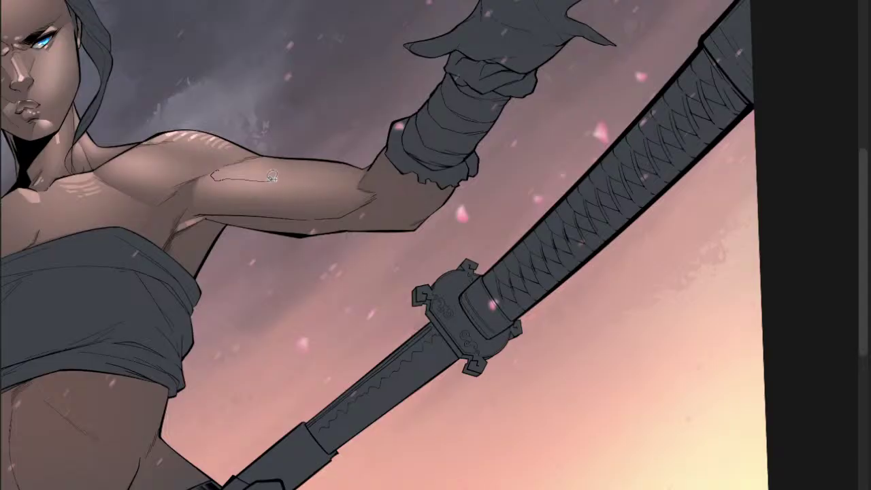
scroll(230, 170, "up", 3)
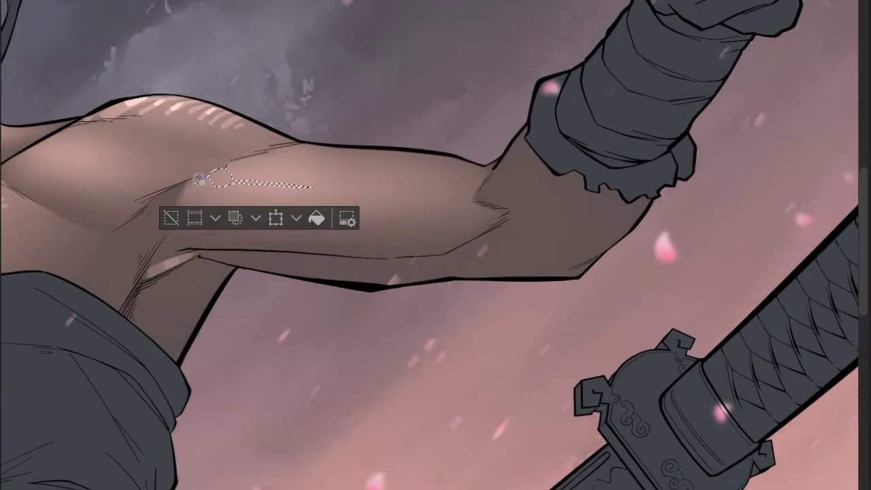
scroll(217, 179, "down", 3)
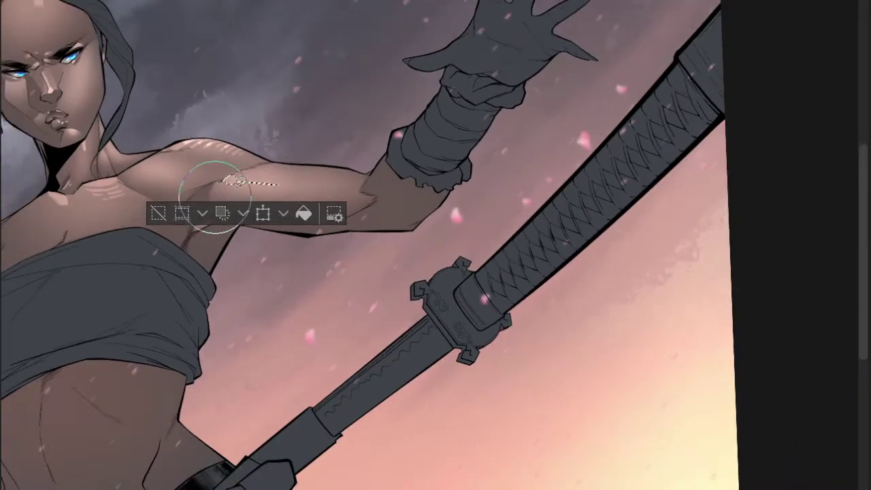
- Lasso a small accent at the shoulder end of the tapered upper-arm highlight, brighten it, and deselect
scroll(241, 177, "up", 3)
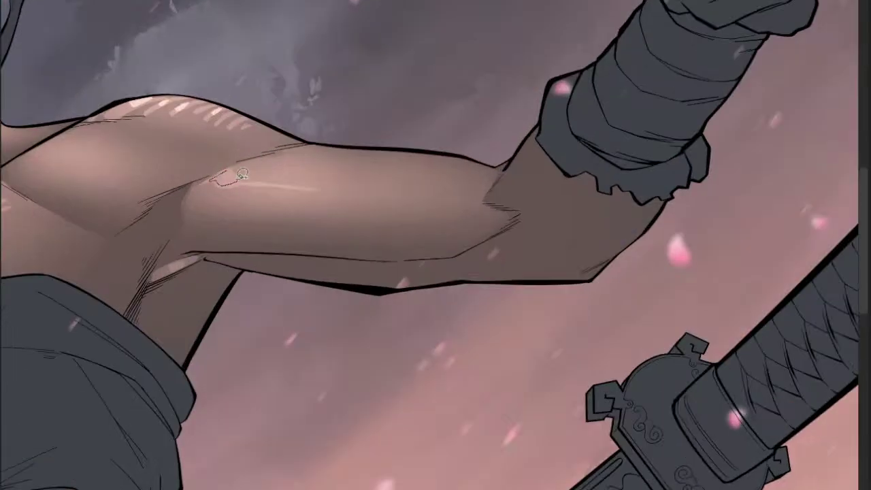
scroll(241, 175, "down", 3)
scroll(228, 180, "down", 1)
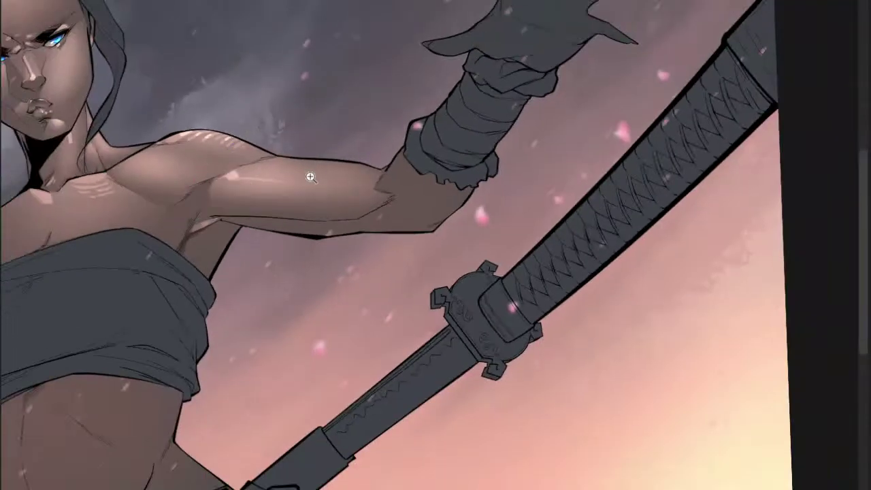
- Lasso the patch of side torso beneath the armpit, between the crease, the outer contour and the chest wrap
scroll(307, 175, "down", 5)
scroll(272, 186, "up", 2)
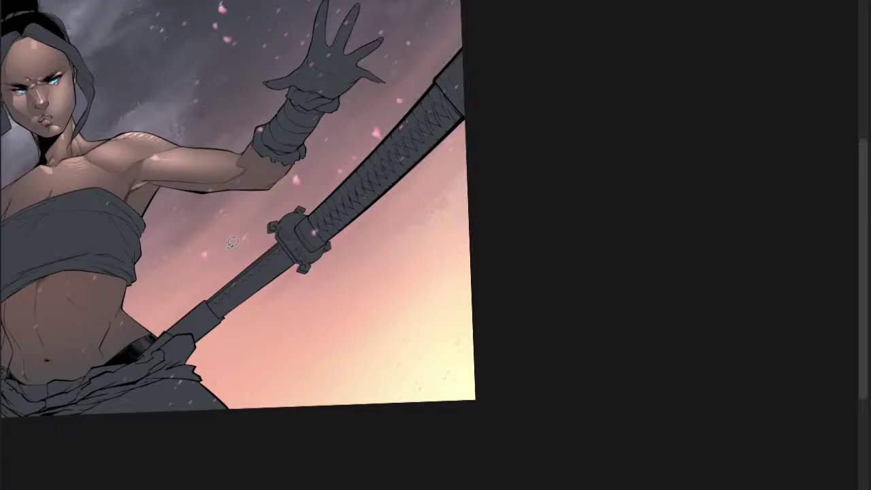
scroll(232, 242, "down", 2)
scroll(248, 134, "up", 4)
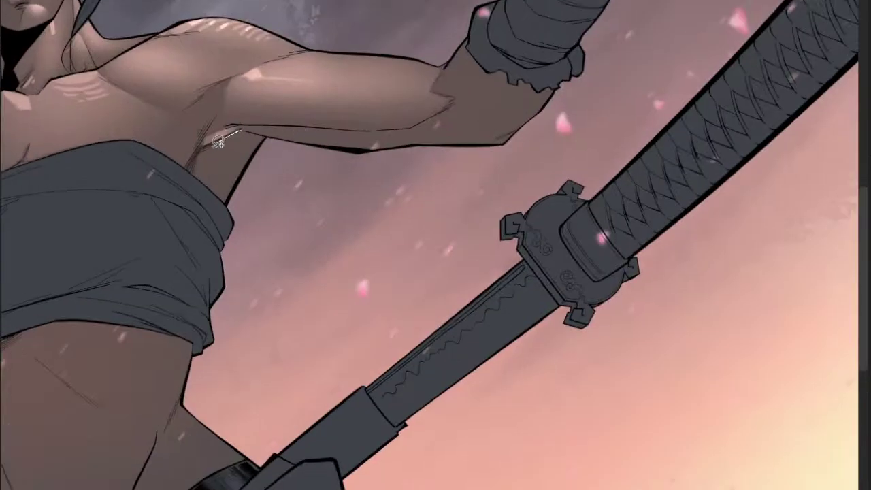
left_click_drag(266, 142, 262, 132)
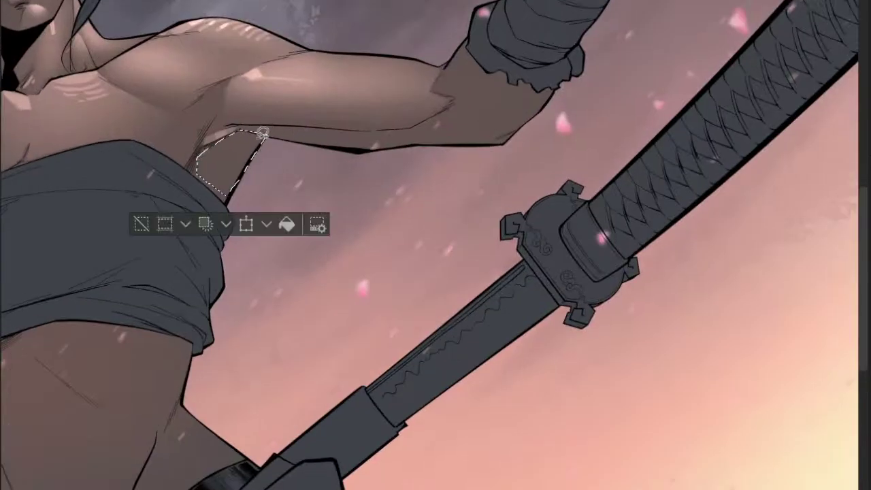
scroll(239, 184, "down", 1)
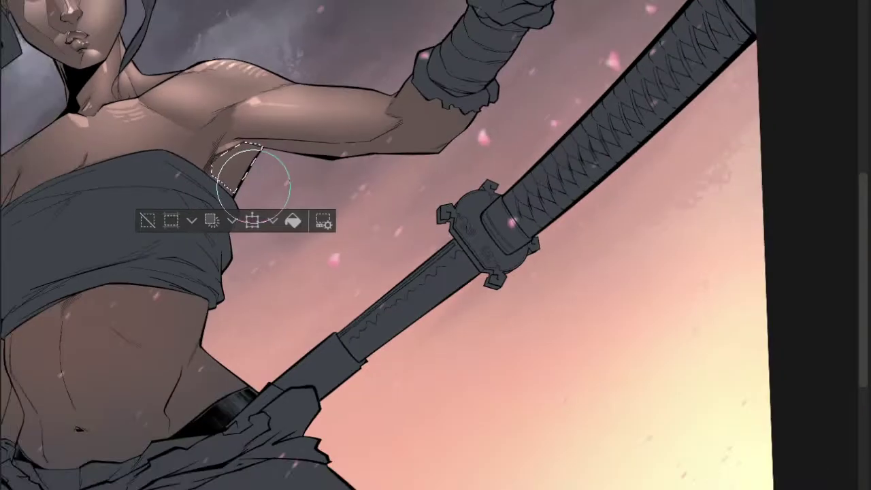
scroll(234, 175, "up", 2)
left_click_drag(191, 164, 222, 194)
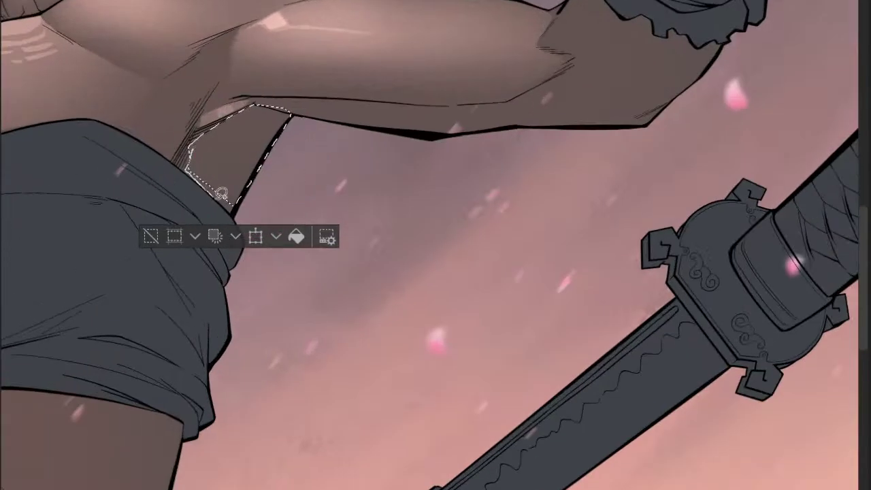
- Paint soft tone into the selected skin patch beneath the armpit with the soft brush
scroll(240, 211, "down", 2)
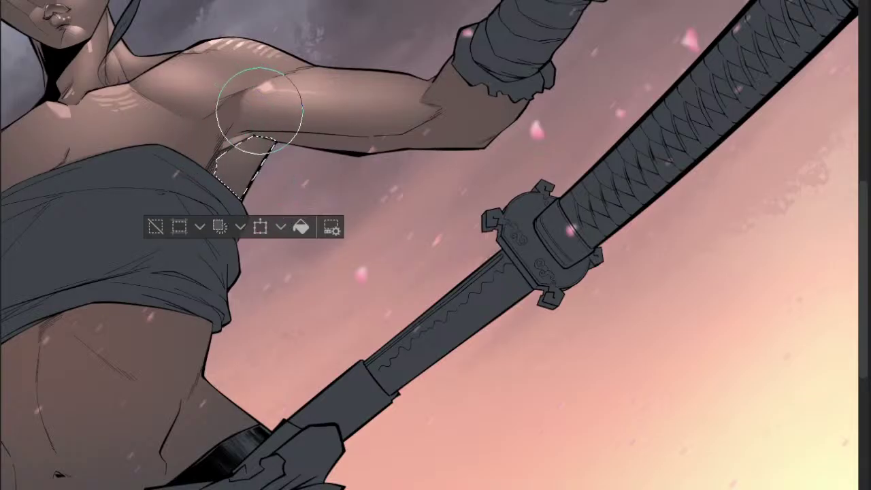
left_click(253, 176)
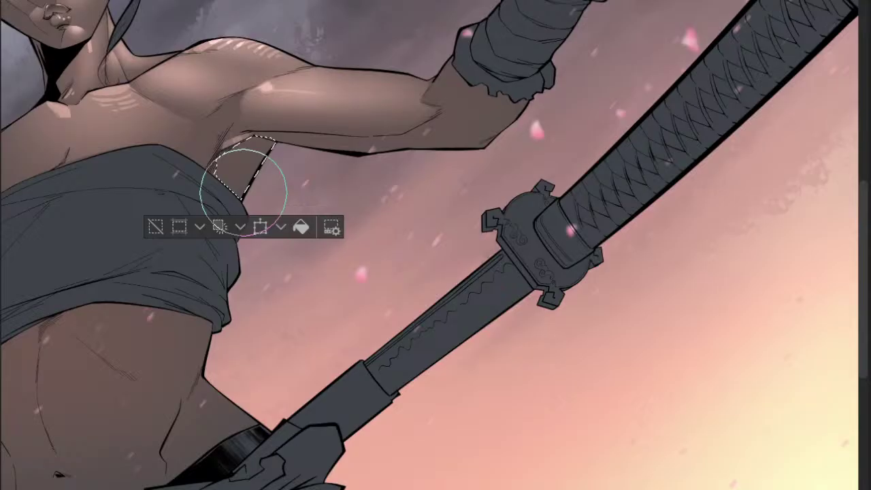
left_click(258, 141)
- Examine the skin lighting on the chest, shoulder and raised arm from close up and across the whole figure
left_click_drag(293, 202, 280, 284)
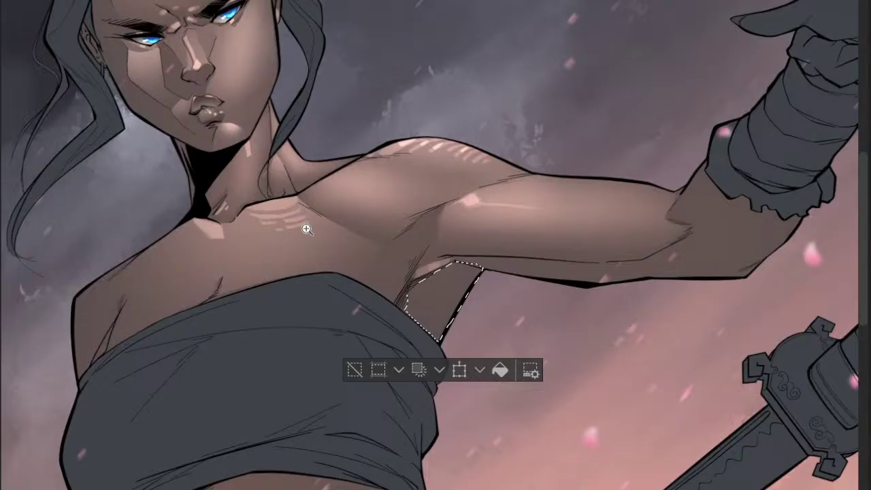
scroll(307, 229, "down", 2)
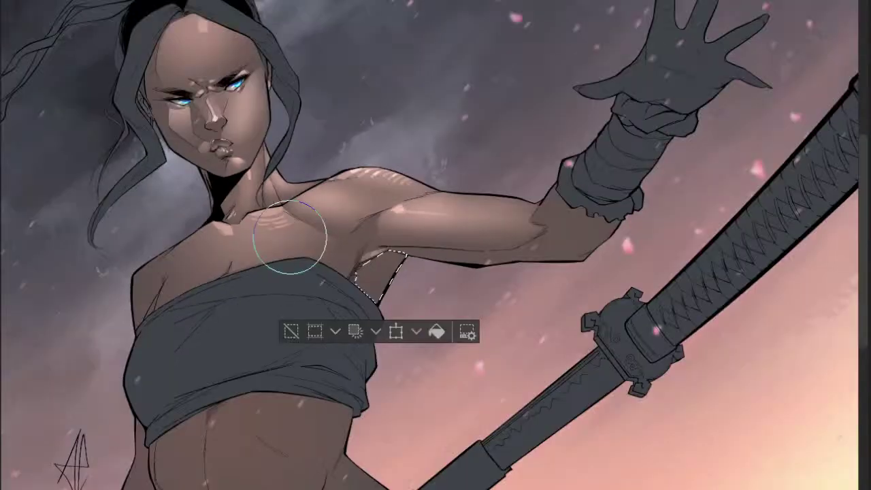
left_click_drag(290, 236, 270, 219)
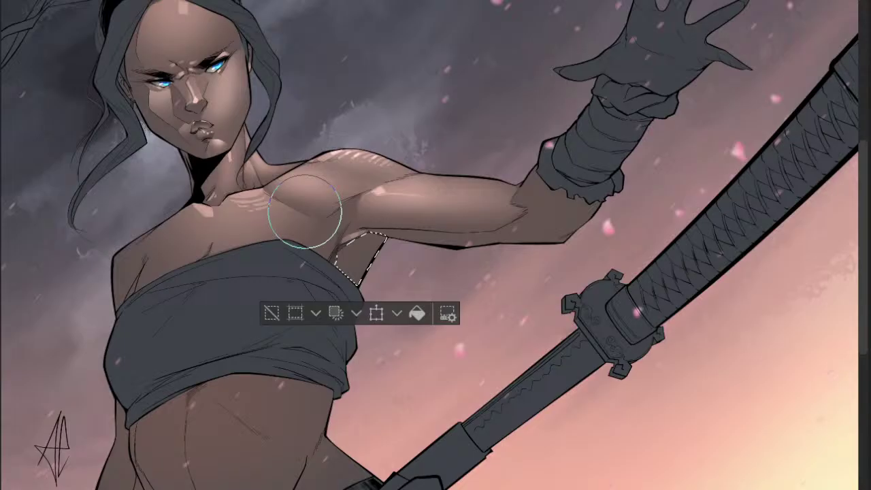
left_click_drag(305, 212, 280, 210)
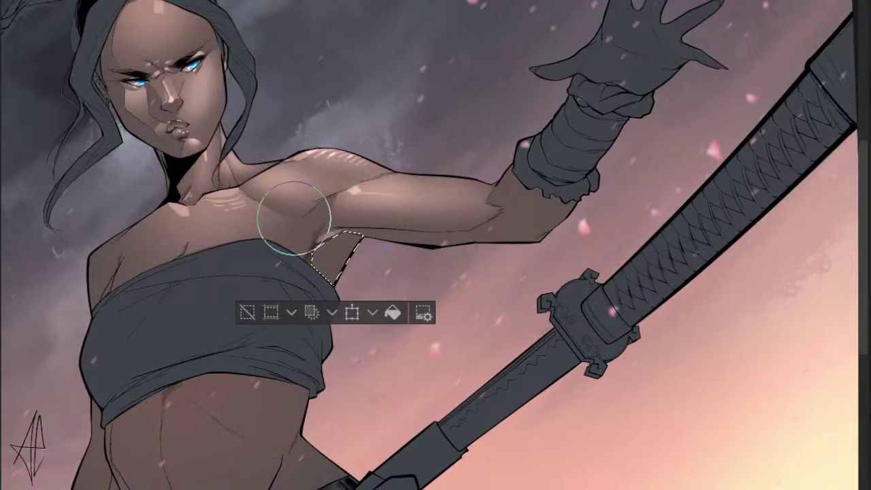
scroll(294, 217, "down", 1)
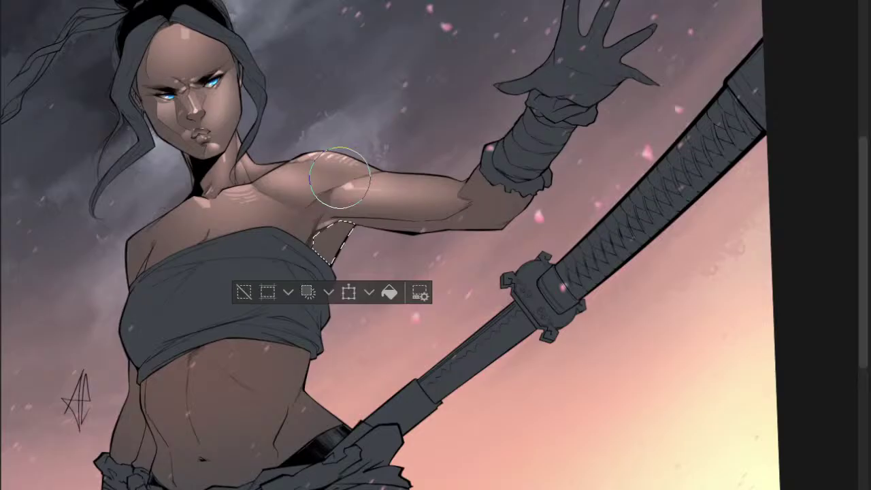
left_click(347, 232, "ctrl")
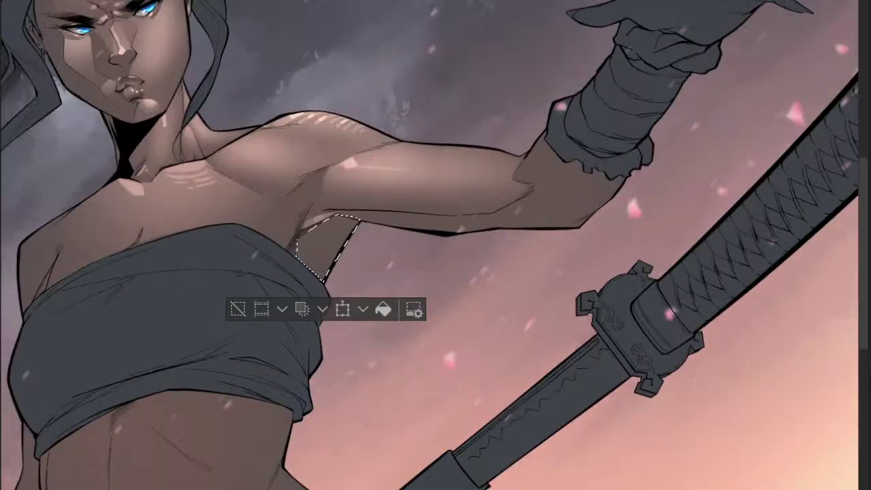
left_click_drag(377, 183, 326, 182)
scroll(306, 204, "down", 3)
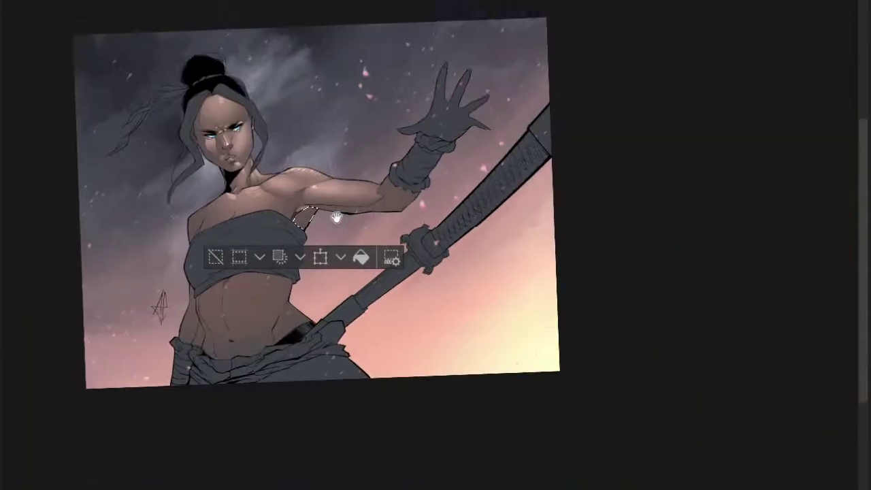
scroll(336, 217, "up", 2)
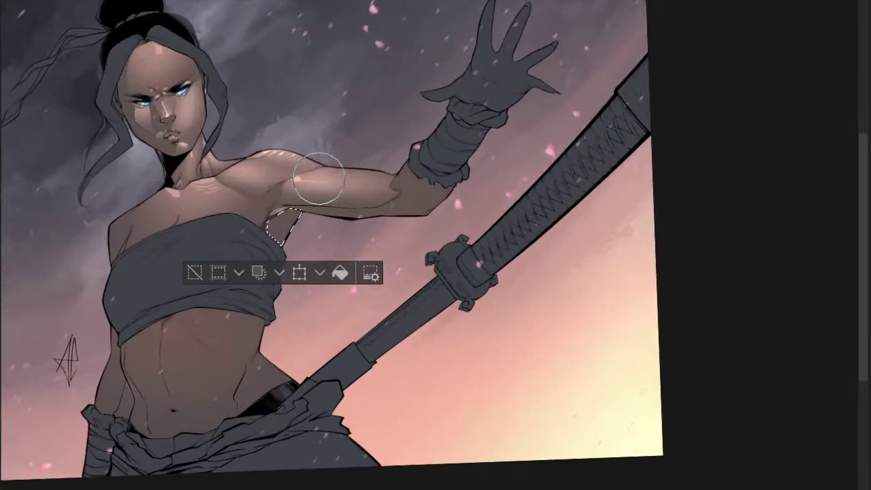
mouse_move(305, 196)
left_mouse_down()
mouse_move(384, 191)
mouse_move(317, 214)
mouse_move(340, 207)
left_mouse_up()
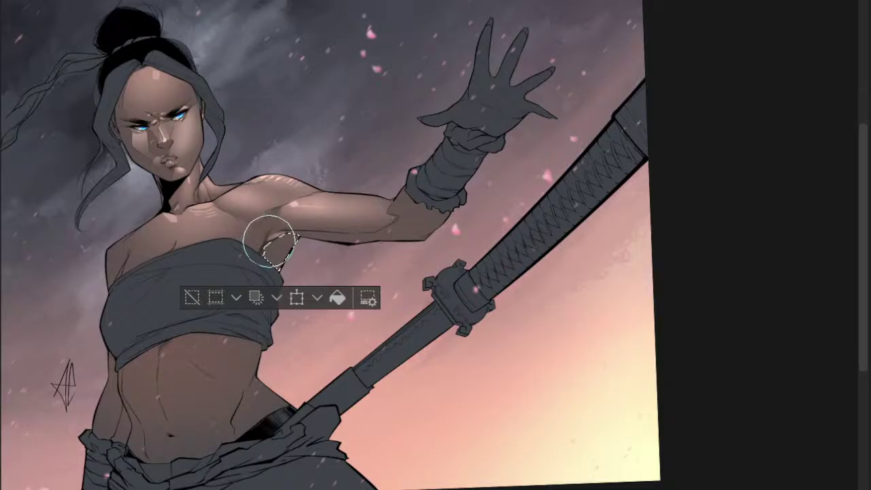
mouse_move(405, 209)
left_mouse_down()
mouse_move(422, 193)
mouse_move(464, 194)
left_mouse_up()
left_click_drag(521, 148, 525, 153)
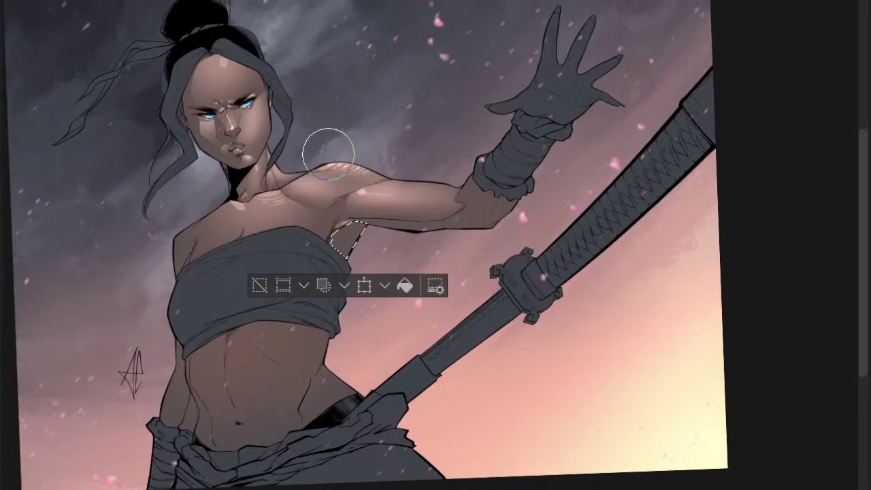
left_click_drag(401, 218, 385, 204)
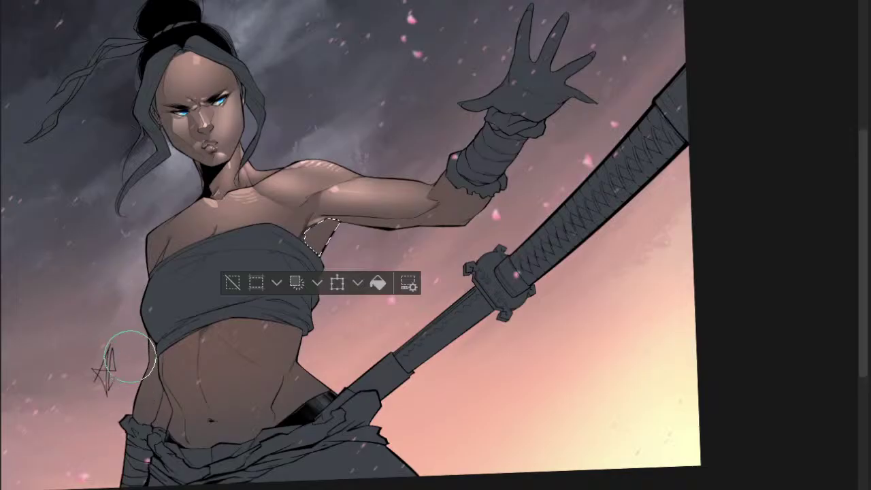
- Shade the selected patch beneath the armpit with a smaller soft brush
scroll(361, 221, "up", 3)
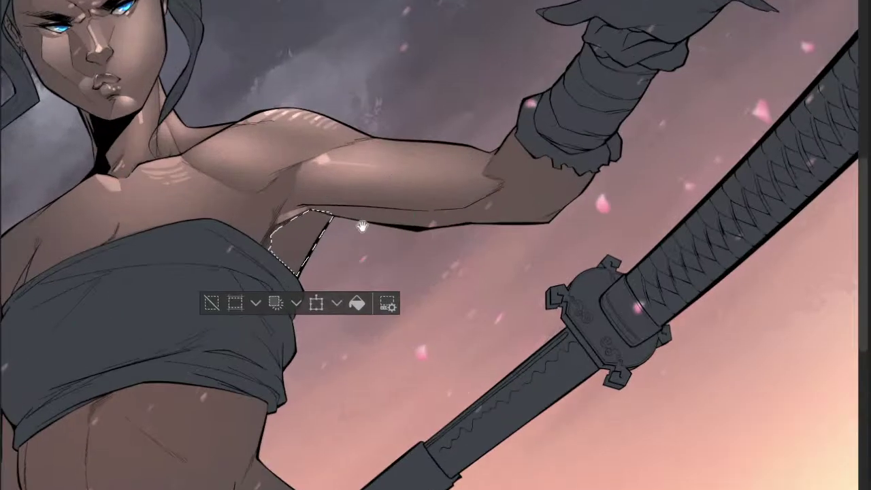
left_click_drag(362, 226, 339, 234)
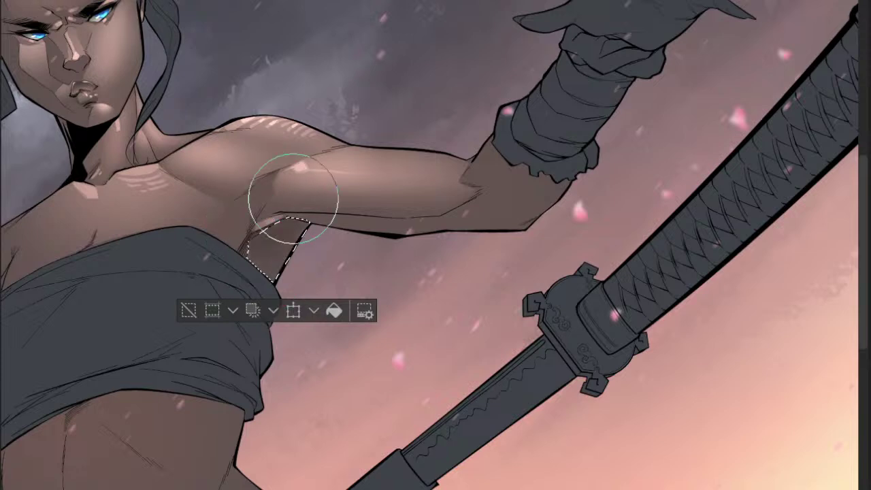
key("bracketleft")
key("bracketleft")
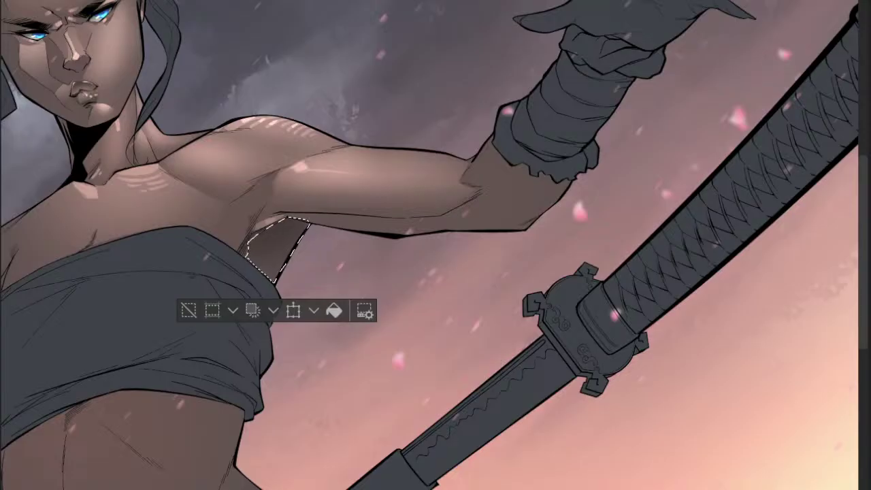
- Try soft light and shadow gradients on the selected skin patch beneath the armpit
key("ctrl+z")
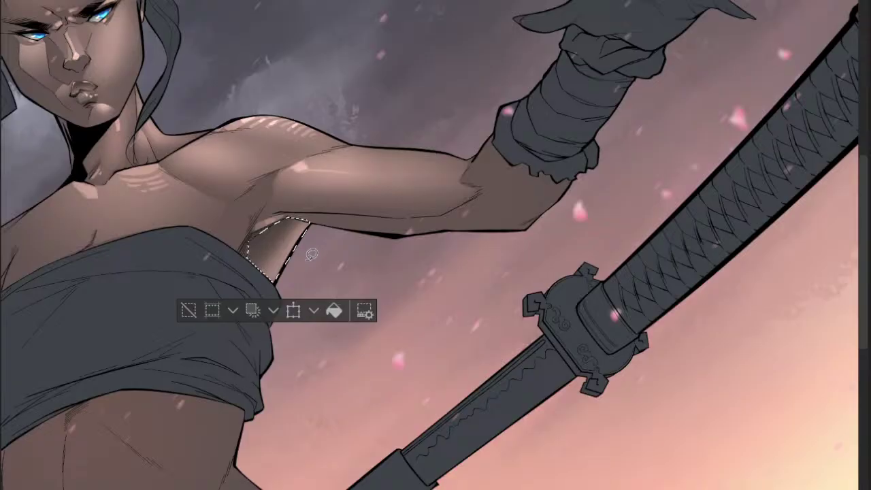
key("ctrl+d")
scroll(312, 228, "down", 4)
left_click_drag(312, 232, 367, 211)
left_click_drag(277, 230, 299, 208)
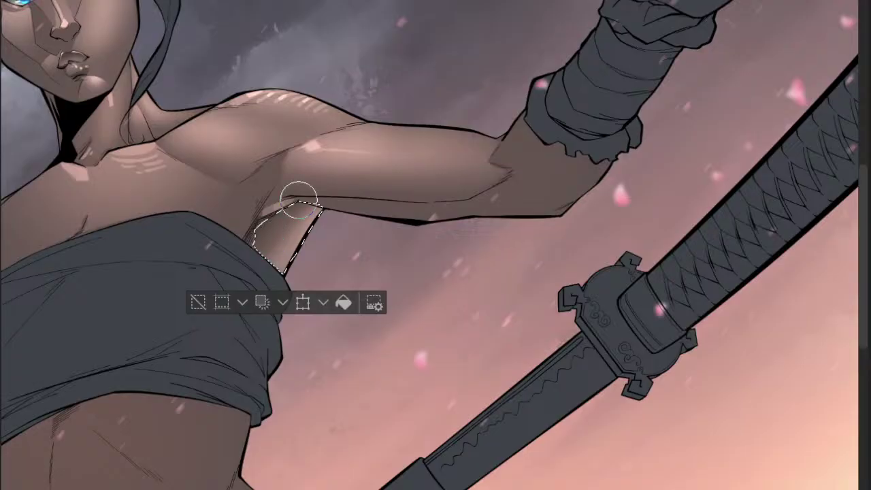
key("ctrl+d")
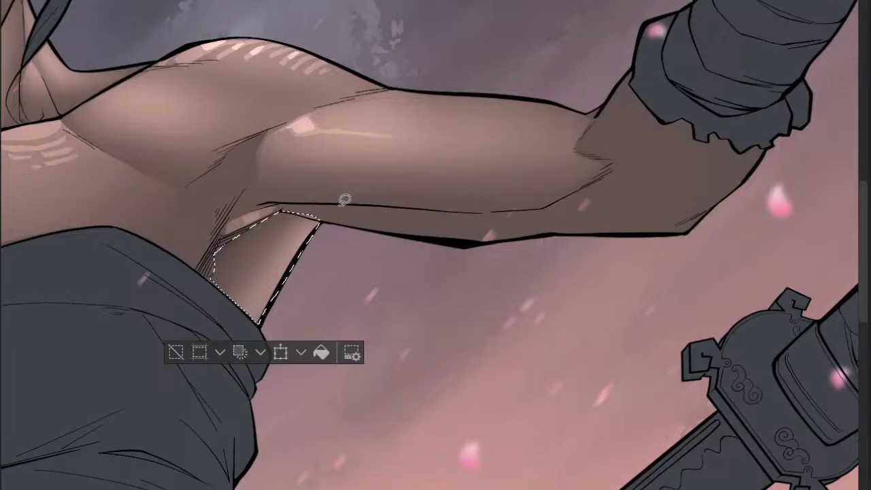
key("ctrl+z")
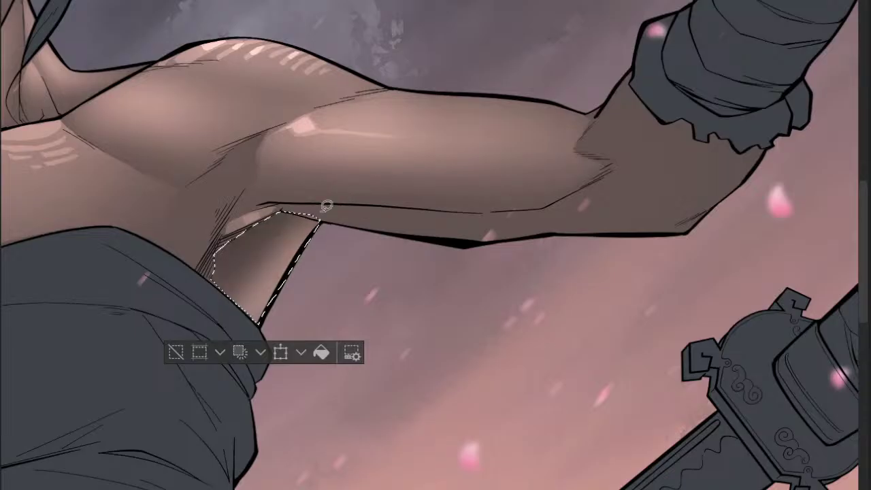
key("ctrl+z")
scroll(327, 209, "down", 2)
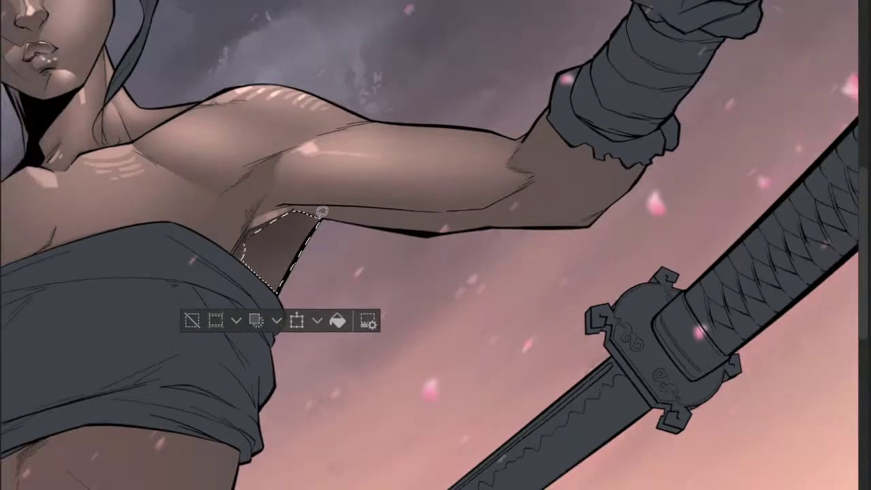
- Paint soft pinkish light along the outer edge of the selected patch beneath the armpit, and clear the selection
scroll(321, 211, "up", 2)
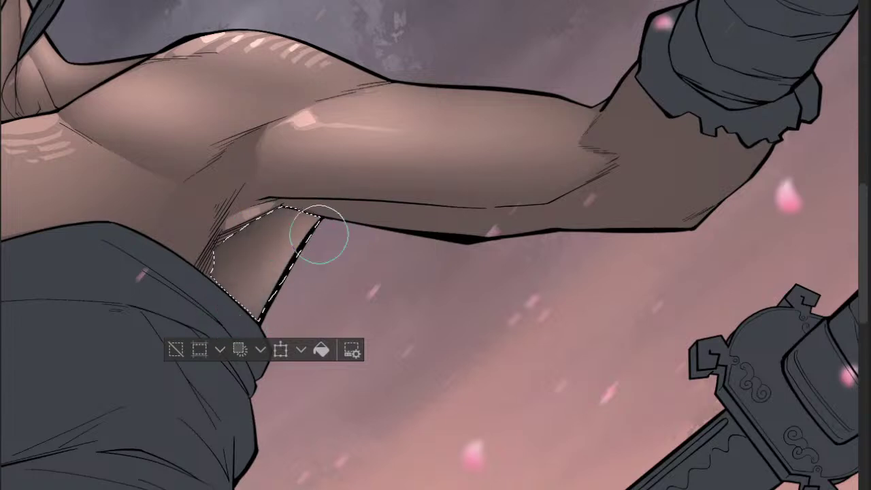
mouse_move(318, 234)
left_mouse_down()
mouse_move(259, 322)
mouse_move(327, 201)
left_mouse_up()
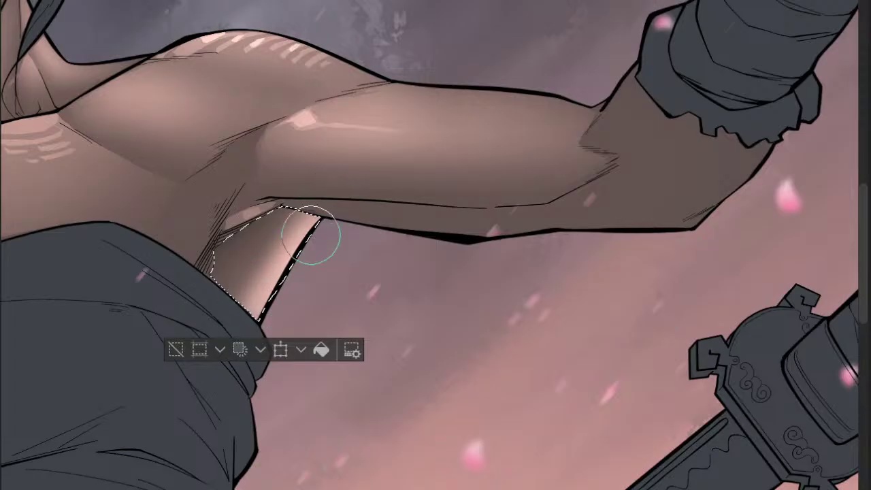
key("ctrl+d")
- Examine the lit side torso beneath the armpit against the whole figure
left_click_drag(351, 228, 300, 228)
left_click_drag(320, 283, 278, 266)
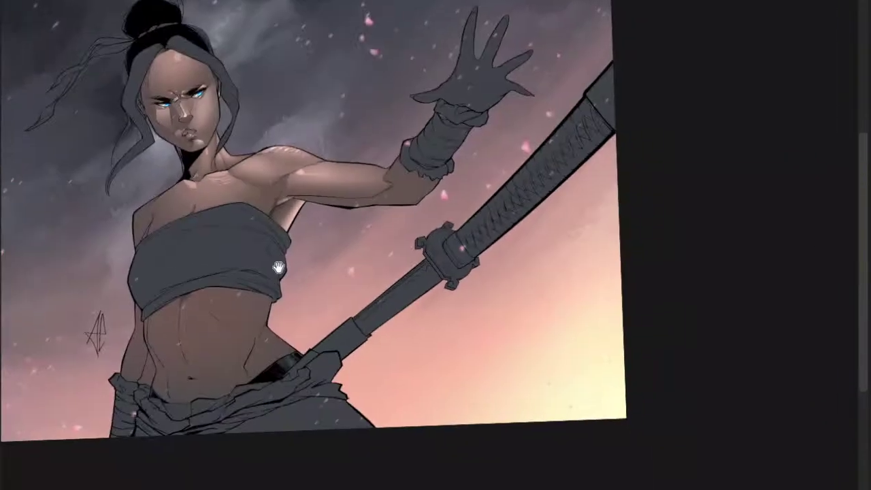
left_click_drag(340, 236, 320, 222)
left_click_drag(310, 250, 277, 235)
scroll(277, 236, "down", 5)
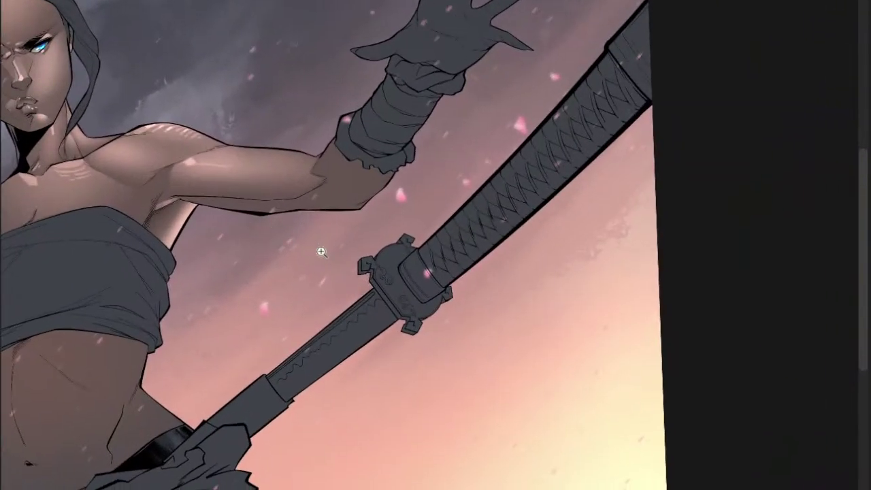
scroll(247, 260, "up", 2)
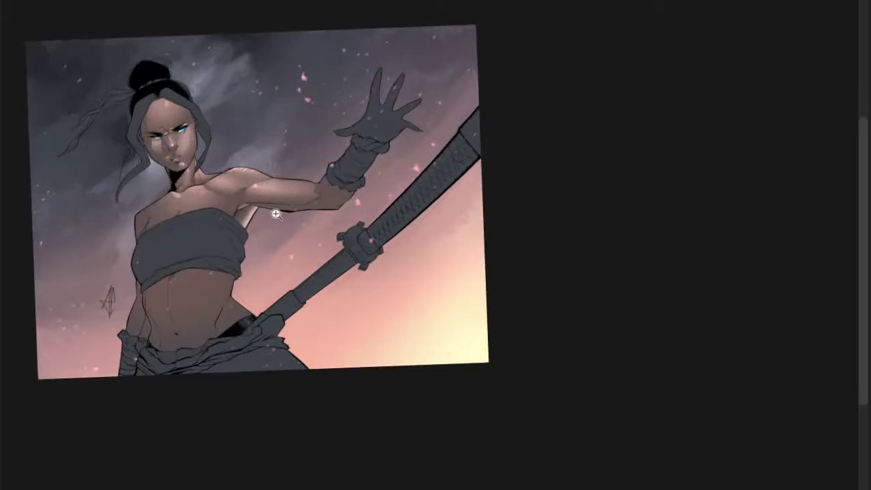
scroll(275, 214, "up", 3)
scroll(286, 224, "down", 4)
scroll(327, 225, "up", 4)
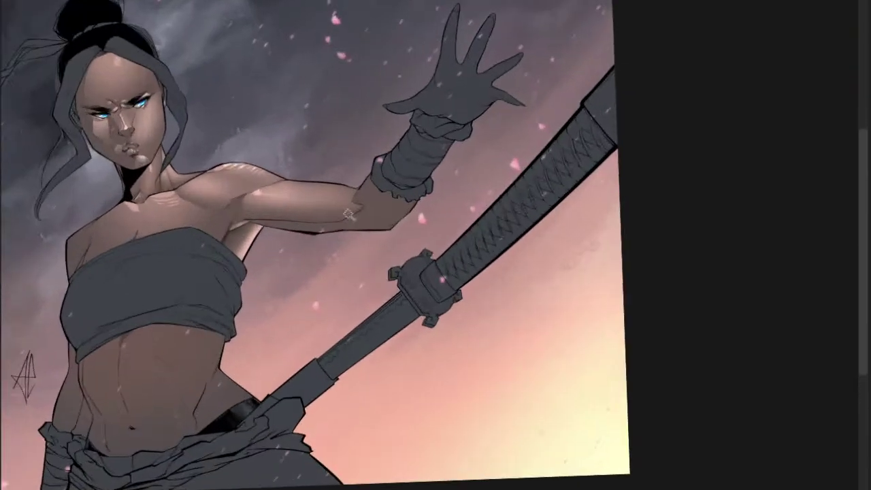
- Select the shadowed forearm, elbow and arm underside, and remove the chest and armpit areas from the selection
scroll(343, 219, "up", 3)
left_click(436, 209)
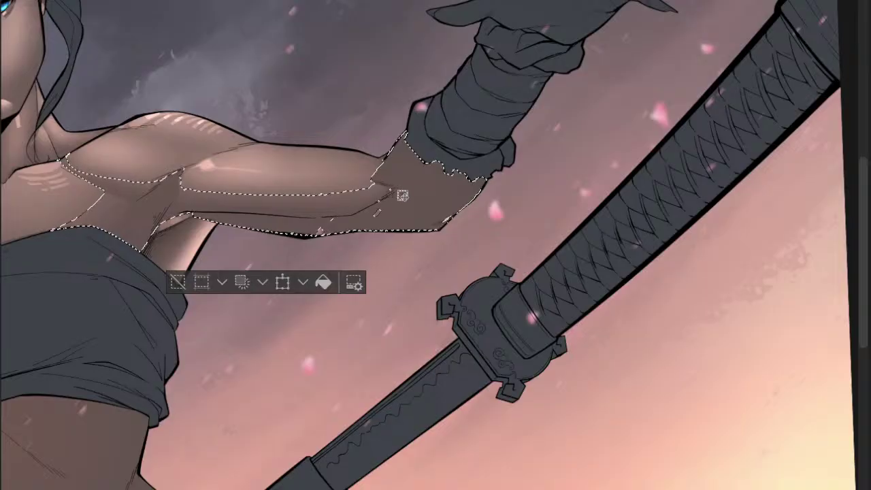
scroll(405, 150, "up", 2)
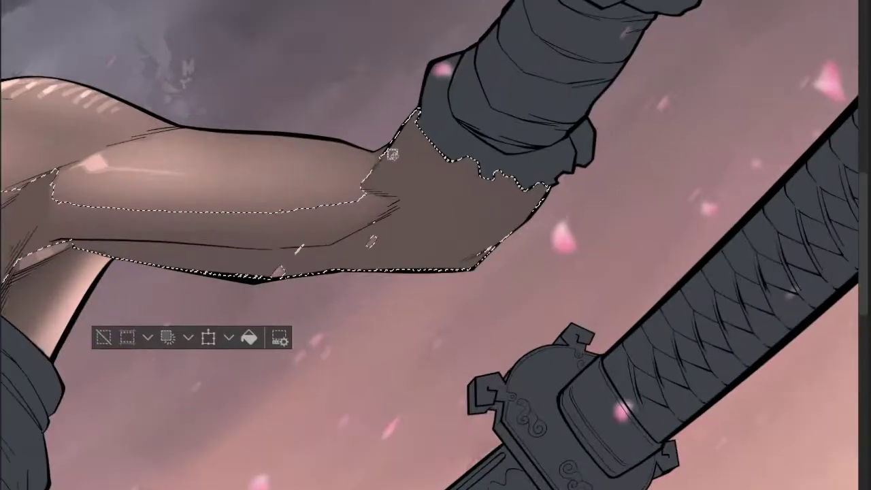
mouse_move(393, 154)
left_mouse_down()
mouse_move(397, 199)
mouse_move(361, 219)
mouse_move(235, 239)
mouse_move(320, 91)
left_mouse_up()
left_click_drag(242, 200, 449, 159)
mouse_move(456, 193)
left_mouse_down()
mouse_move(319, 194)
mouse_move(204, 153)
left_mouse_up()
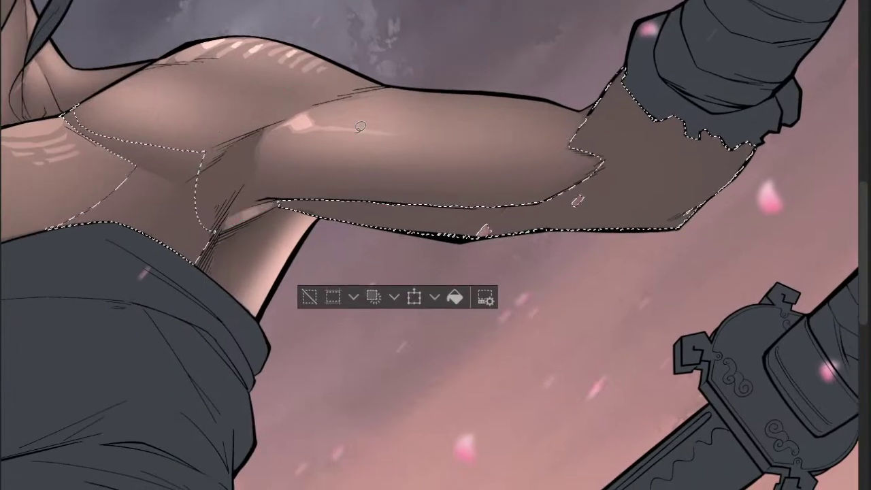
left_click_drag(350, 140, 286, 170)
mouse_move(306, 197)
left_mouse_down()
mouse_move(263, 128)
mouse_move(326, 108)
left_mouse_up()
left_click_drag(431, 136, 332, 170)
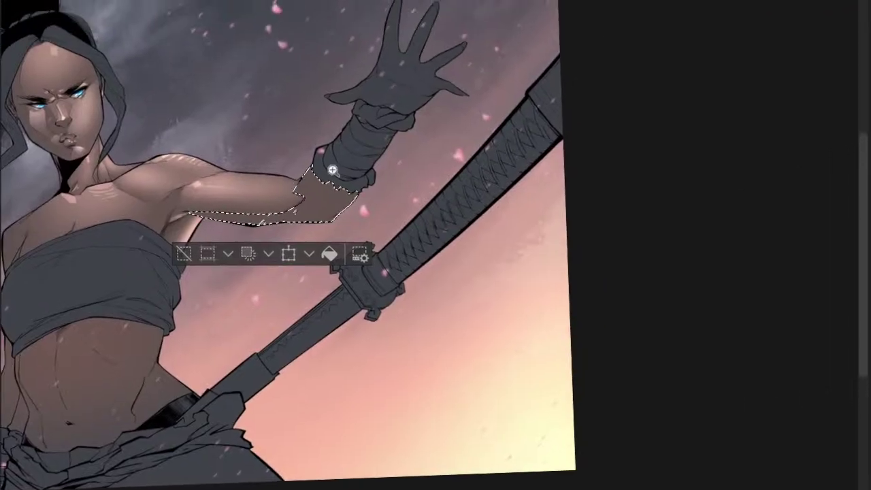
- Add the small unselected gaps along the arm's underside to the forearm selection
scroll(332, 169, "up", 2)
scroll(331, 204, "up", 2)
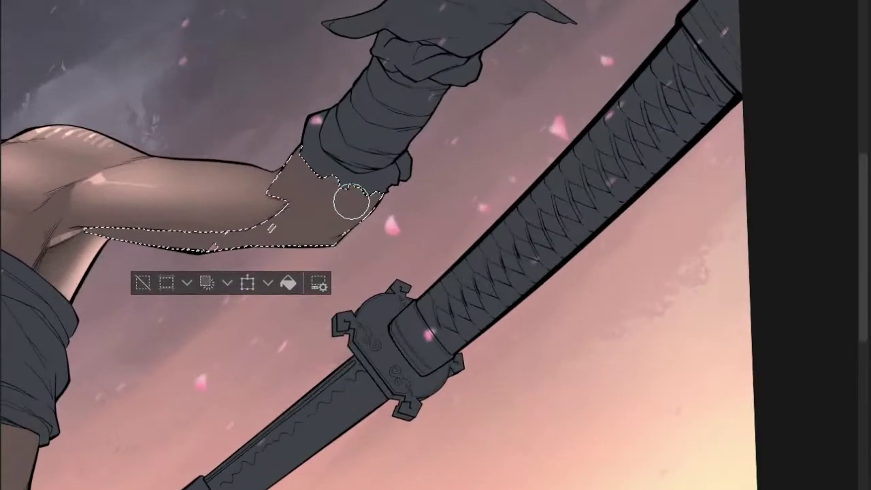
scroll(295, 227, "up", 2)
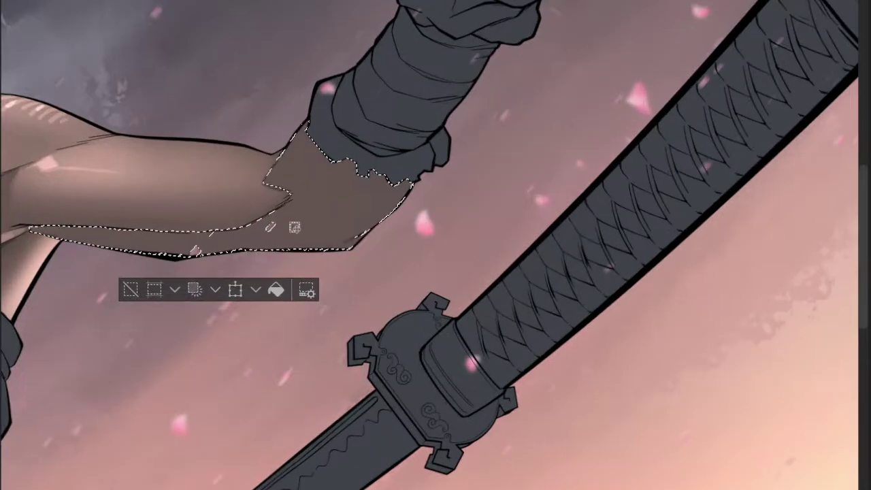
mouse_move(205, 232)
left_mouse_down()
mouse_move(196, 251)
mouse_move(240, 240)
left_mouse_up()
- Paint bright soft light onto the elbow and forearm edge with a large soft brush, and clear the selection
scroll(246, 240, "down", 2)
key("b")
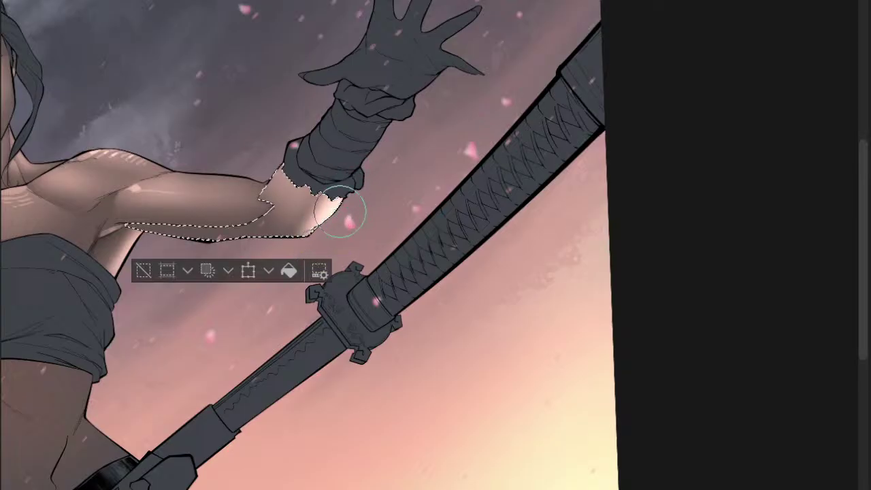
left_click_drag(334, 219, 422, 195)
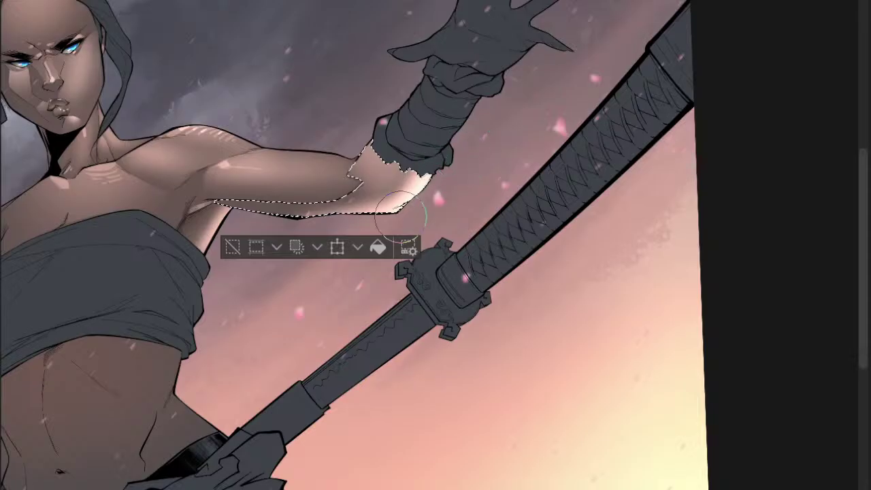
key("ctrl+d")
- Examine the new elbow and forearm lighting up close and across the whole figure
scroll(383, 189, "down", 3)
left_click_drag(383, 188, 319, 215)
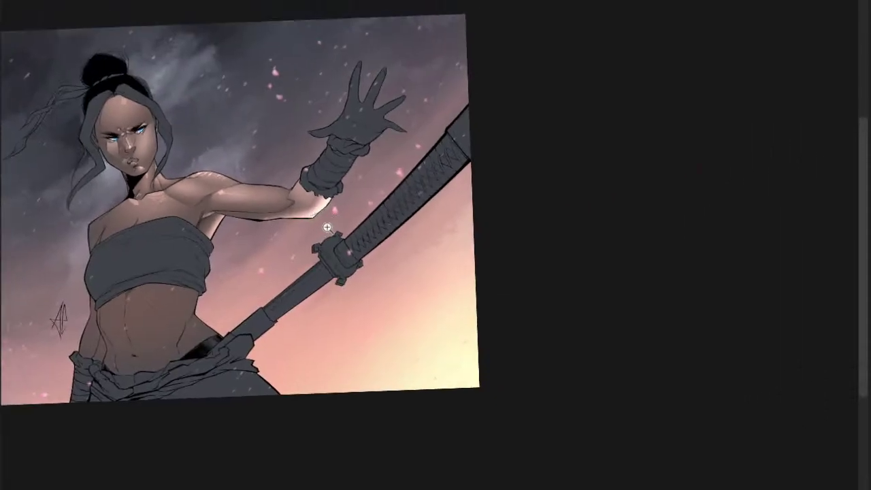
scroll(284, 218, "up", 1)
key("ctrl+z")
scroll(259, 225, "up", 2)
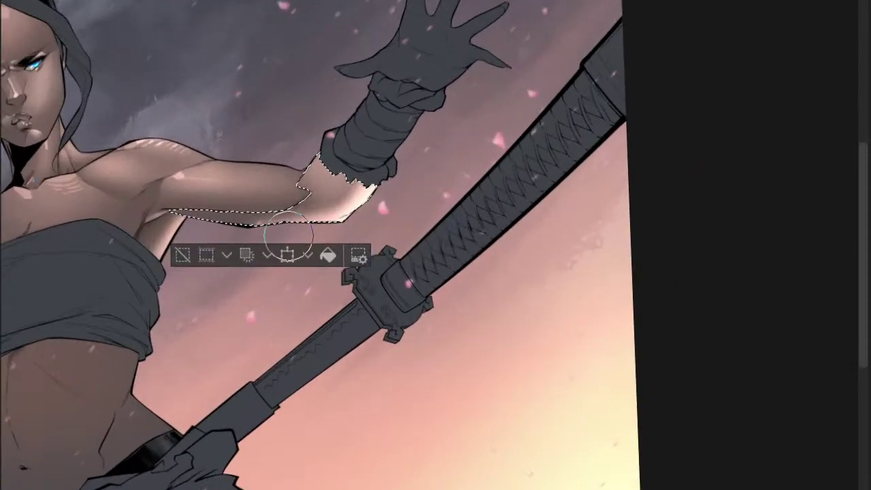
key("ctrl+d")
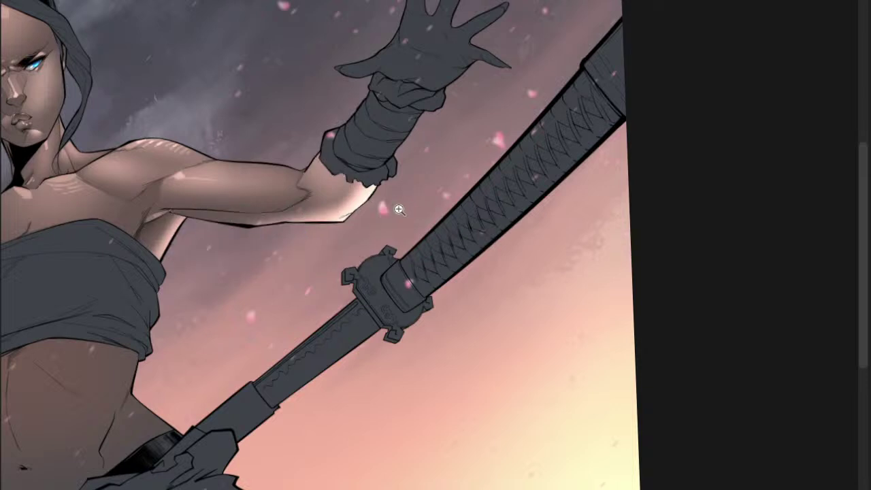
scroll(386, 226, "down", 3)
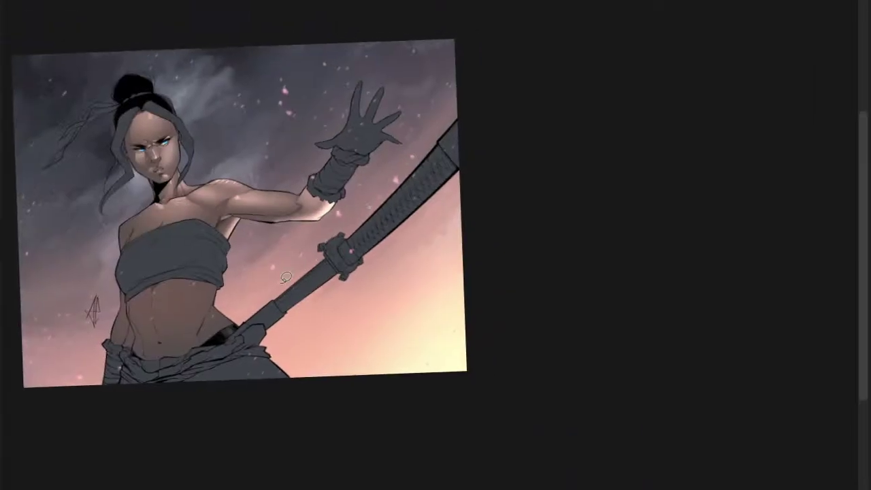
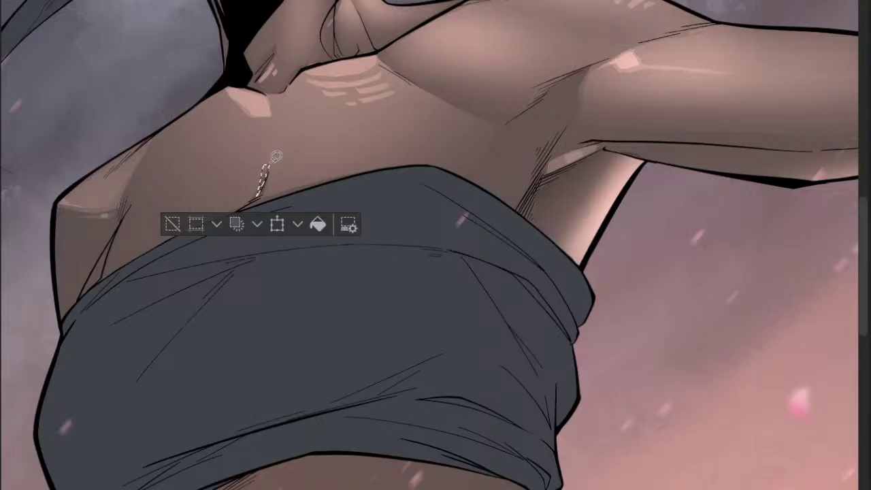
- Try to add a small lassoed highlight beside the chest crease just above the wrap
scroll(280, 162, "up", 2)
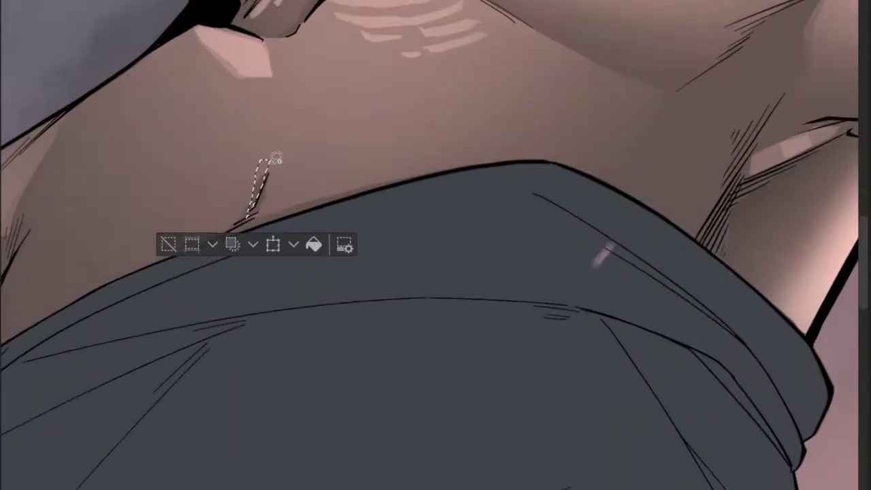
mouse_move(262, 165)
left_mouse_down()
mouse_move(277, 147)
mouse_move(265, 156)
mouse_move(264, 206)
mouse_move(252, 217)
mouse_move(266, 212)
mouse_move(252, 228)
left_mouse_up()
scroll(265, 196, "down", 2)
key("b")
key("]")
key("ctrl+d")
left_click_drag(325, 177, 199, 271)
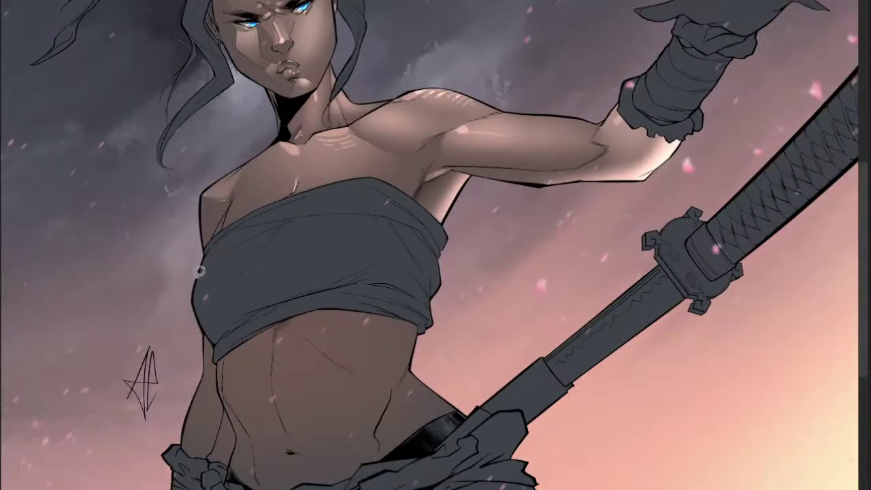
key("ctrl+z")
key("ctrl+z")
key("ctrl+d")
- Try to lasso the upper chest patch between the lowered arm's shoulder, the chest crease and the wrap
scroll(263, 265, "down", 3)
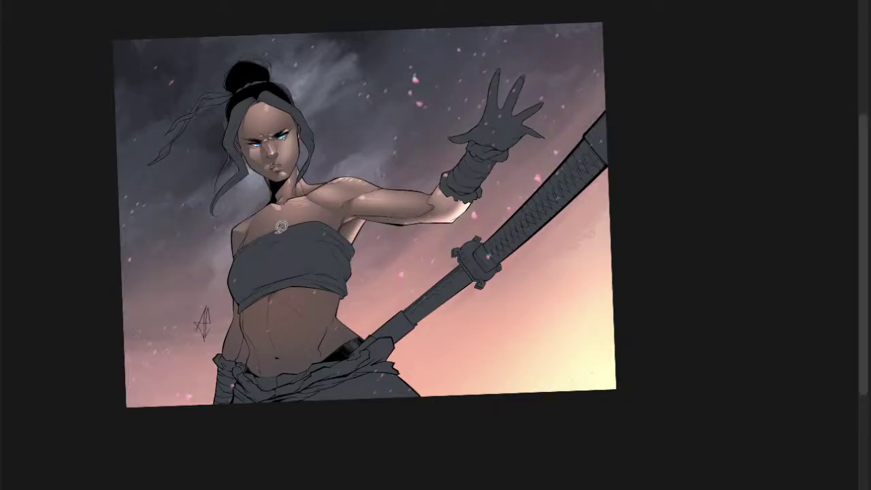
scroll(281, 226, "up", 5)
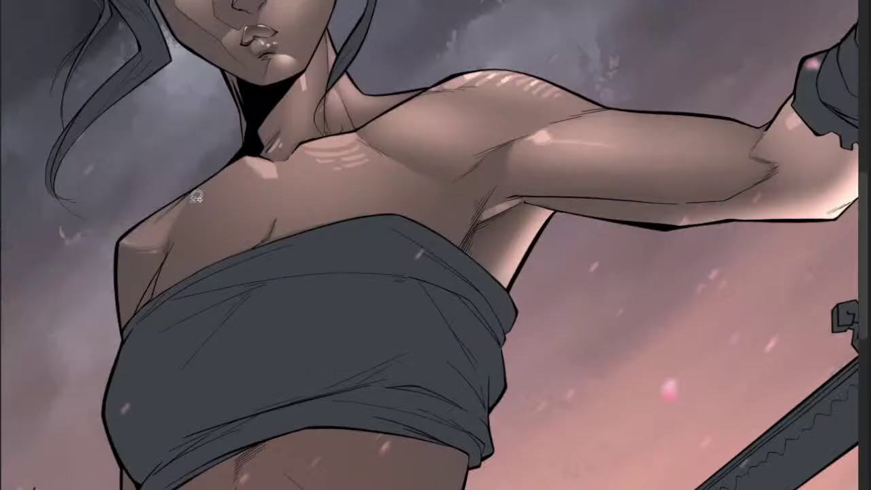
scroll(196, 197, "up", 2)
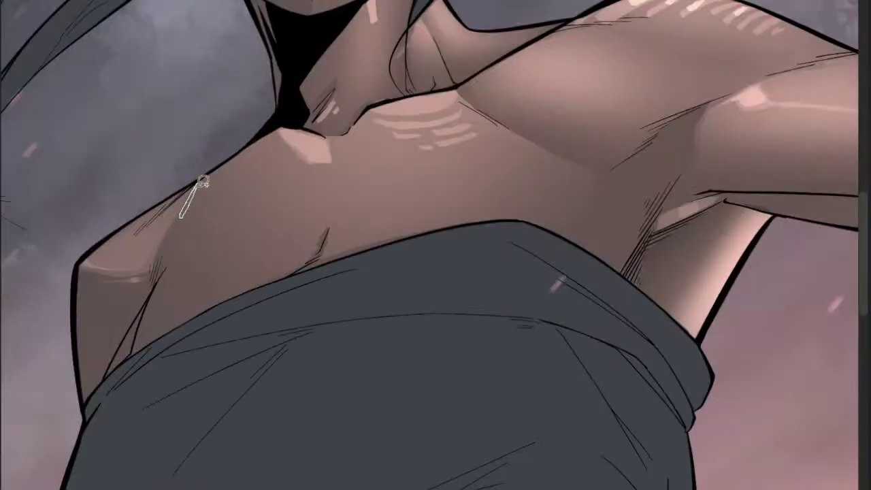
scroll(181, 216, "down", 2)
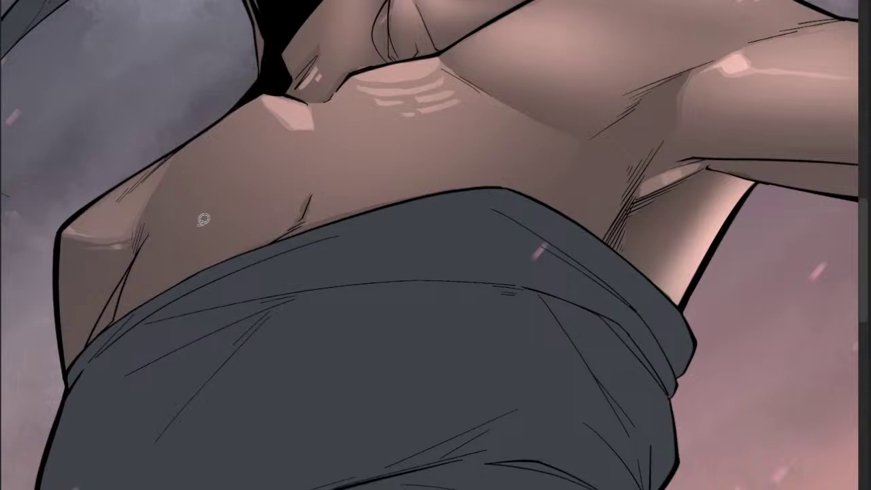
scroll(203, 219, "down", 1)
mouse_move(159, 139)
left_mouse_down()
mouse_move(151, 160)
mouse_move(159, 139)
left_mouse_up()
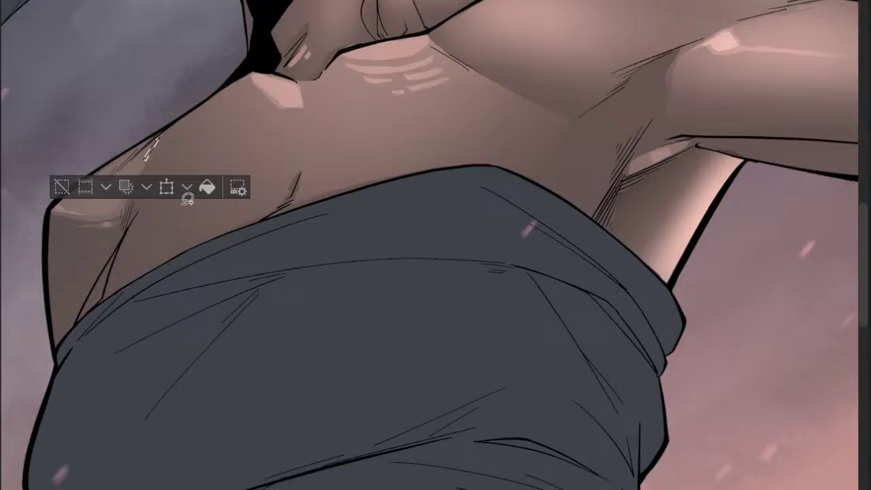
scroll(187, 198, "down", 1)
mouse_move(156, 124)
left_mouse_down()
mouse_move(137, 182)
mouse_move(144, 178)
mouse_move(91, 255)
mouse_move(78, 298)
left_mouse_up()
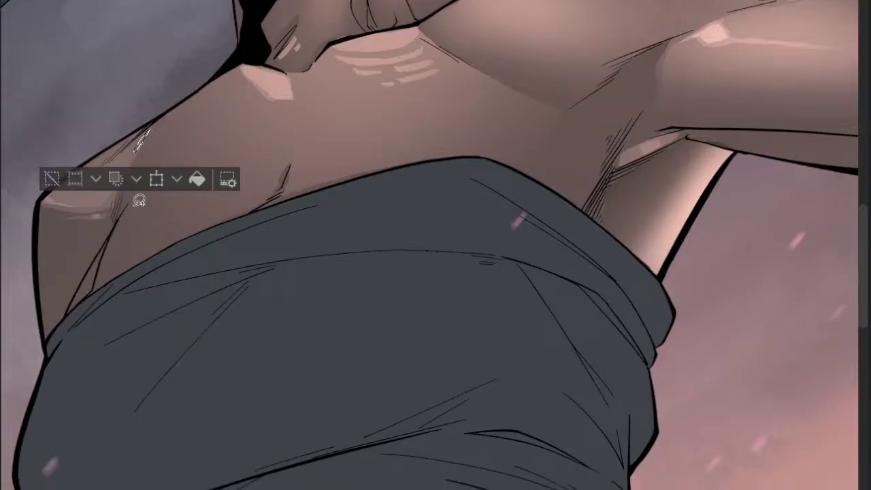
left_click_drag(138, 199, 86, 280)
mouse_move(134, 201)
left_mouse_down()
mouse_move(89, 275)
mouse_move(272, 197)
mouse_move(286, 172)
mouse_move(279, 134)
mouse_move(255, 92)
mouse_move(232, 87)
mouse_move(179, 140)
left_mouse_up()
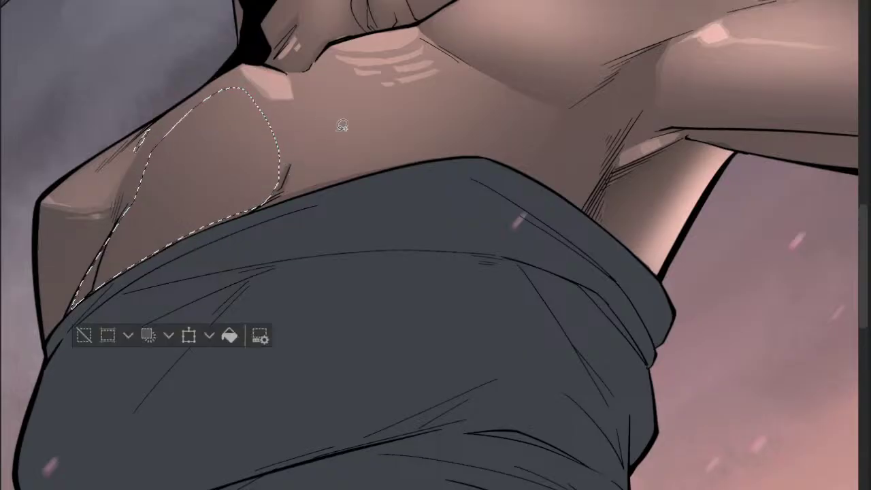
left_click_drag(282, 154, 282, 117)
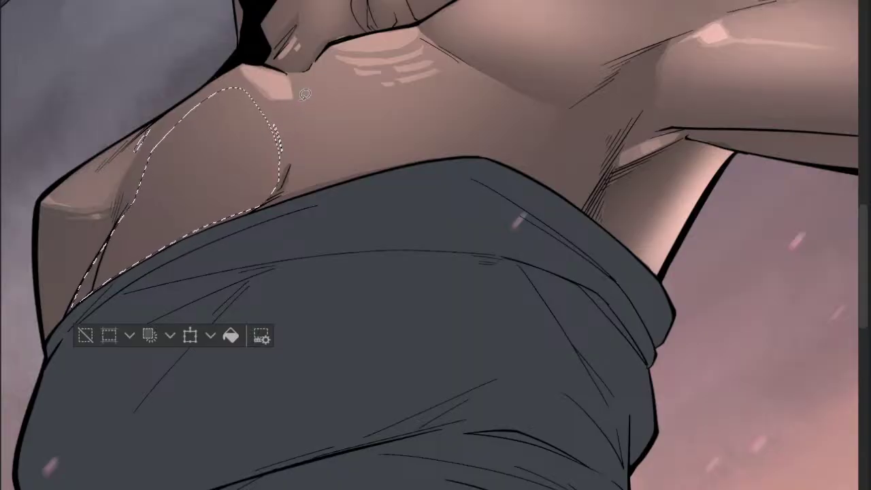
key("ctrl+d")
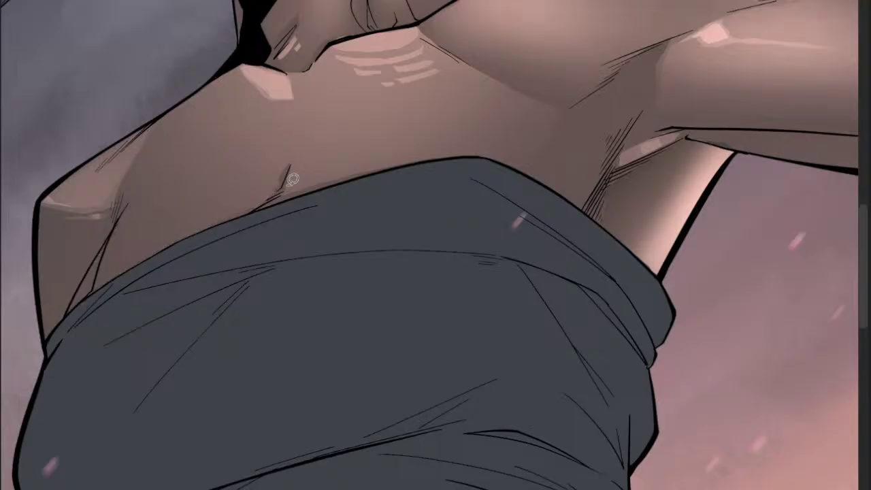
- Lasso the upper abdomen directly beneath the chest wrap, closing it with a curved lower edge across the belly
left_click_drag(360, 146, 259, 208)
left_click_drag(476, 143, 353, 162)
left_click_drag(426, 194, 366, 156)
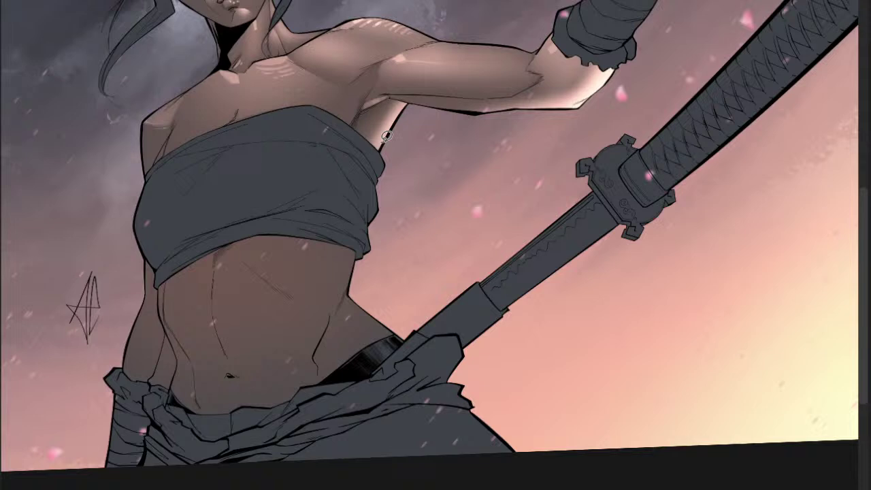
left_click_drag(204, 313, 245, 313)
left_click_drag(245, 313, 192, 198)
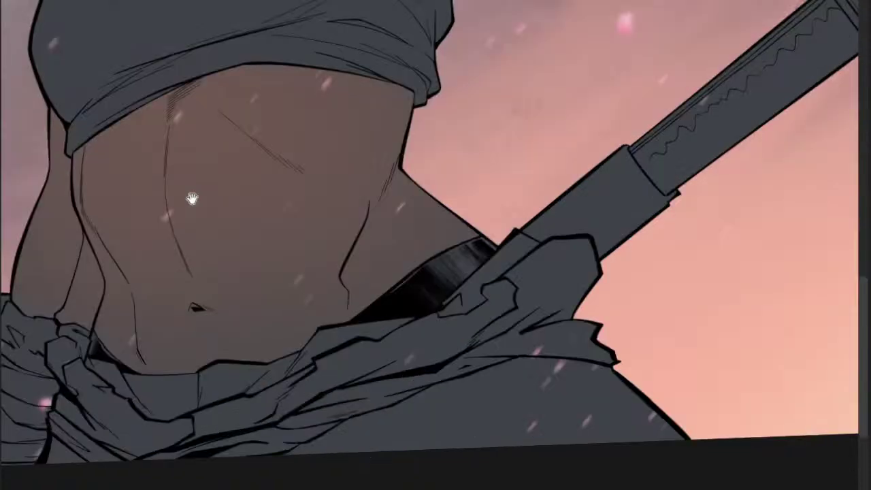
scroll(192, 198, "up", 2)
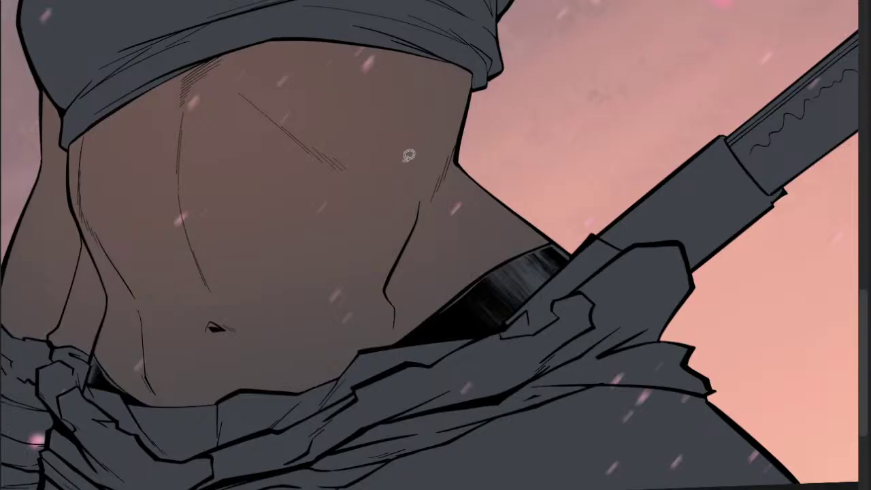
mouse_move(80, 134)
left_mouse_down()
mouse_move(74, 201)
mouse_move(204, 264)
mouse_move(227, 238)
mouse_move(265, 219)
mouse_move(409, 180)
mouse_move(444, 152)
mouse_move(471, 97)
mouse_move(304, 43)
mouse_move(221, 59)
mouse_move(102, 117)
left_mouse_up()
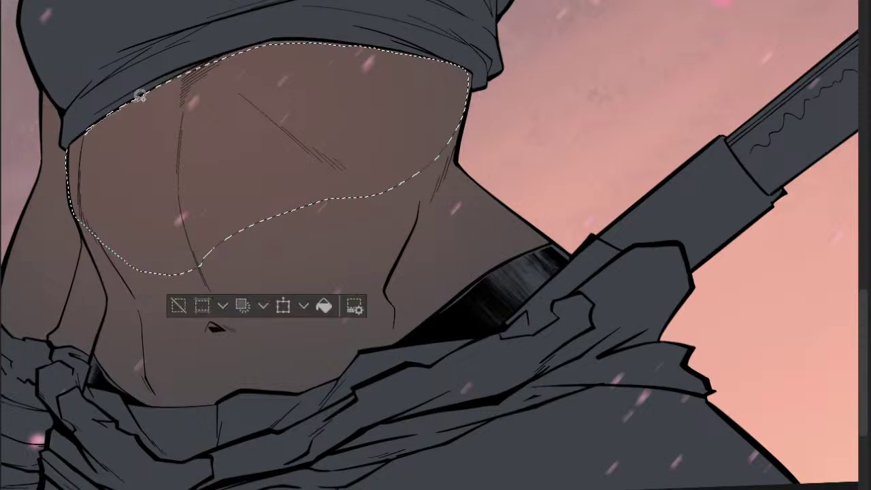
mouse_move(140, 96)
left_mouse_down()
mouse_move(272, 37)
mouse_move(335, 38)
mouse_move(377, 55)
left_mouse_up()
- Paint soft light across the selected upper abdomen with a large soft brush, and clear the selection
scroll(363, 81, "down", 3)
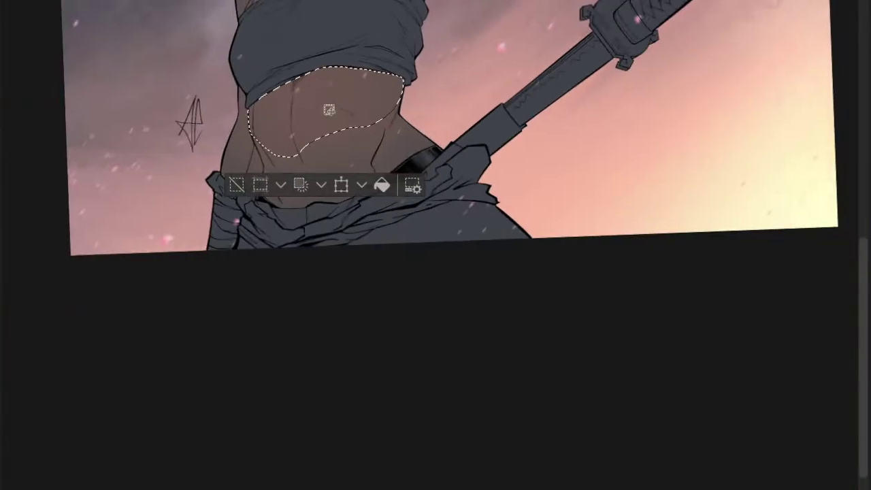
left_click_drag(328, 109, 307, 119)
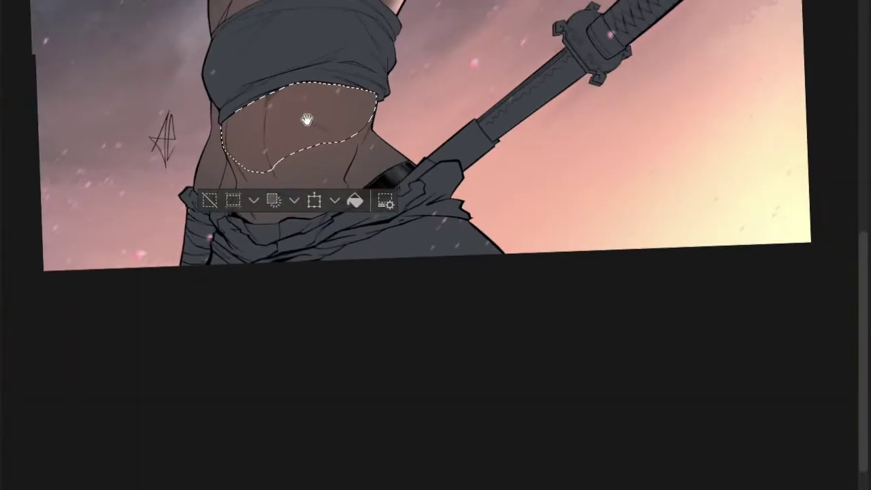
scroll(307, 120, "up", 3)
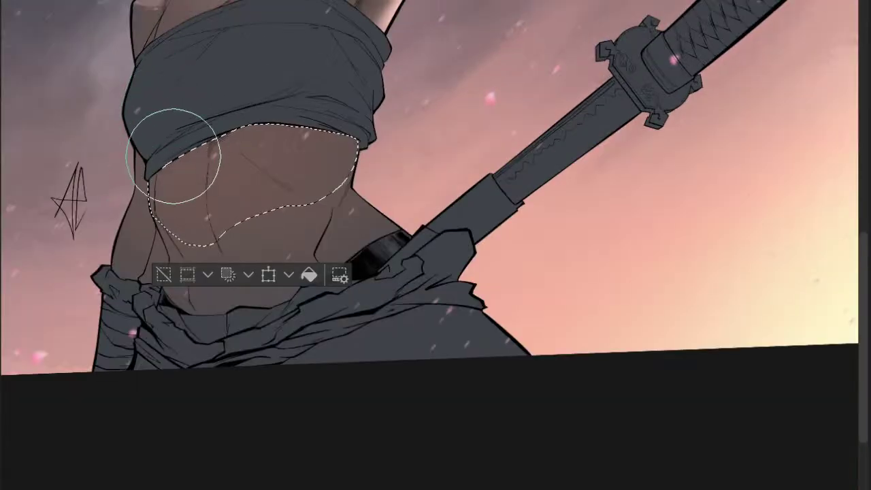
mouse_move(173, 156)
left_mouse_down()
mouse_move(224, 133)
mouse_move(244, 143)
mouse_move(308, 132)
mouse_move(279, 138)
mouse_move(328, 143)
mouse_move(197, 141)
mouse_move(263, 126)
left_mouse_up()
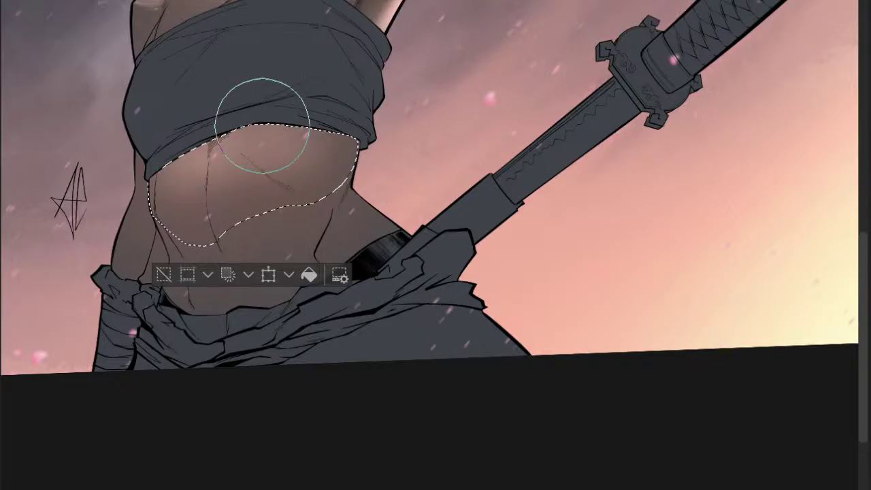
key("ctrl+d")
- Lasso the rib patch on the sword side between the wrap and the diagonal crease, brush soft light into it, and deselect
scroll(367, 151, "down", 3)
left_click_drag(365, 156, 294, 152)
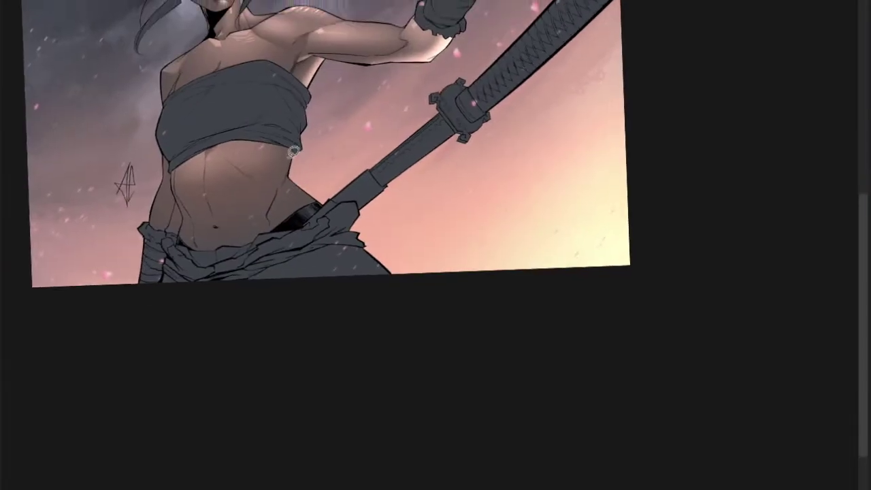
scroll(293, 152, "up", 5)
mouse_move(206, 120)
left_mouse_down()
mouse_move(219, 163)
mouse_move(287, 200)
mouse_move(306, 203)
mouse_move(319, 191)
mouse_move(333, 164)
mouse_move(332, 129)
mouse_move(204, 119)
left_mouse_up()
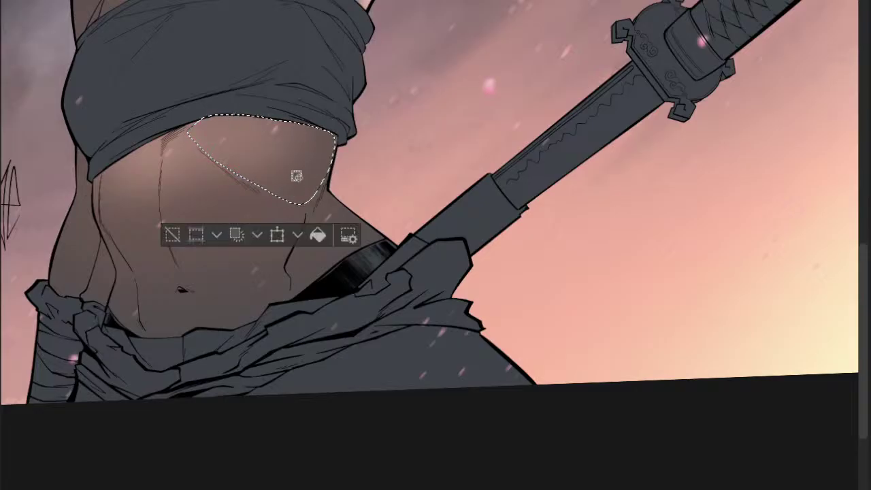
key("b")
mouse_move(231, 148)
left_mouse_down()
mouse_move(236, 111)
mouse_move(223, 103)
mouse_move(263, 113)
mouse_move(284, 142)
mouse_move(257, 137)
mouse_move(270, 142)
left_mouse_up()
key("ctrl+d")
- Lasso the opposite rib patch below the wrap, add soft light along its upper part with a large brush, and deselect
key("l")
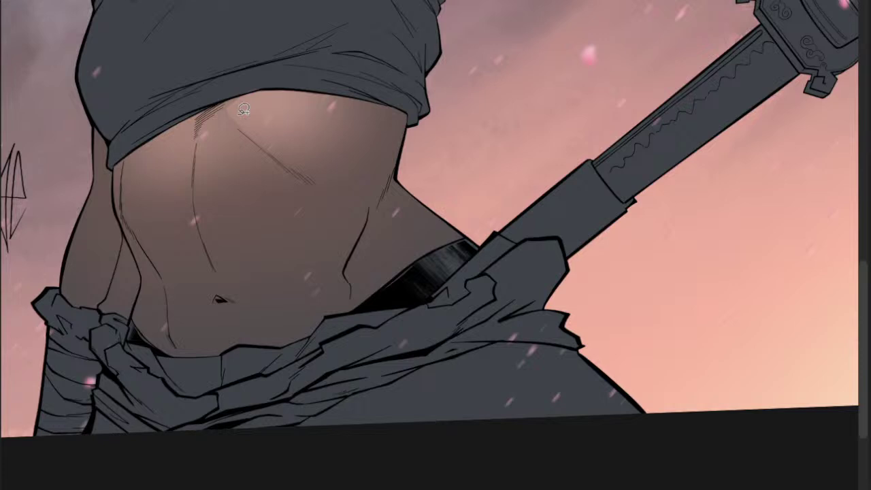
mouse_move(231, 108)
left_mouse_down()
mouse_move(131, 161)
mouse_move(124, 203)
mouse_move(167, 217)
mouse_move(198, 206)
mouse_move(243, 119)
mouse_move(231, 109)
mouse_move(138, 146)
left_mouse_up()
scroll(122, 178, "down", 3)
key("b")
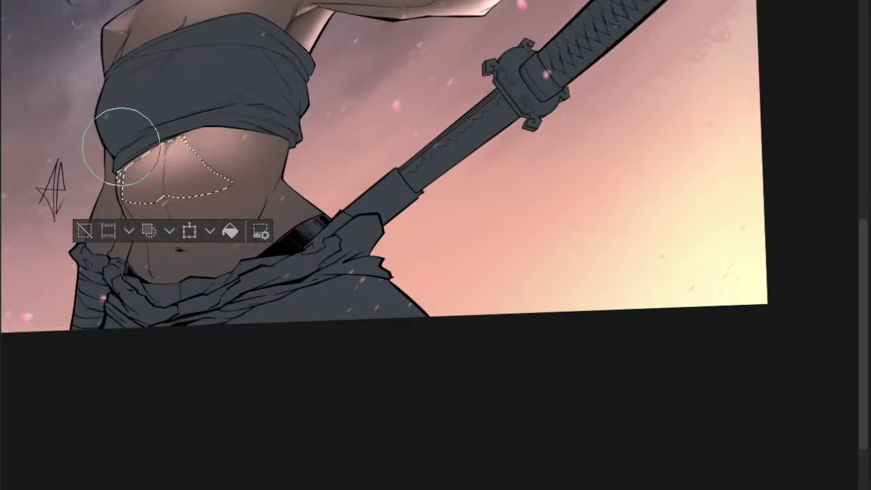
scroll(121, 146, "down", 2)
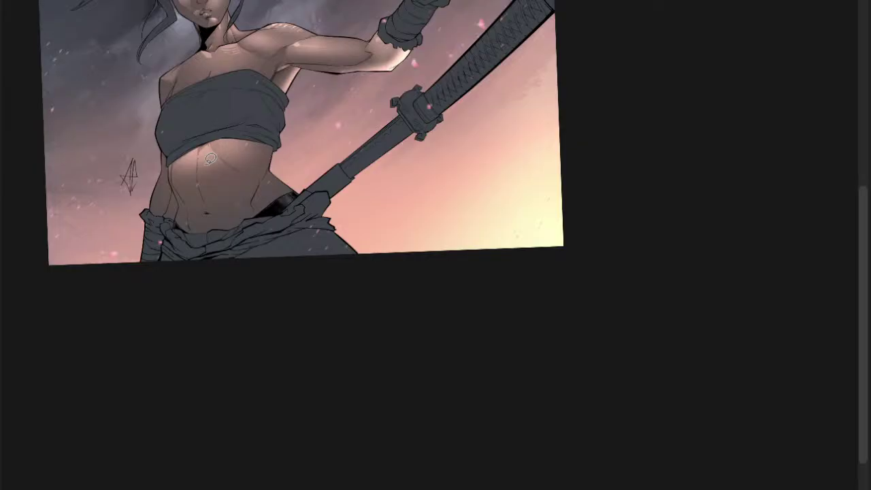
left_click_drag(170, 145, 219, 150)
left_click_drag(305, 171, 283, 184)
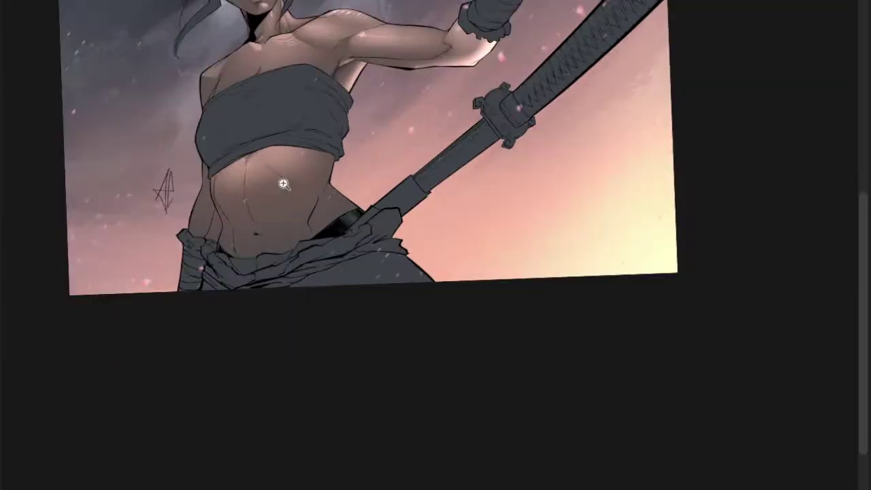
scroll(283, 184, "down", 1)
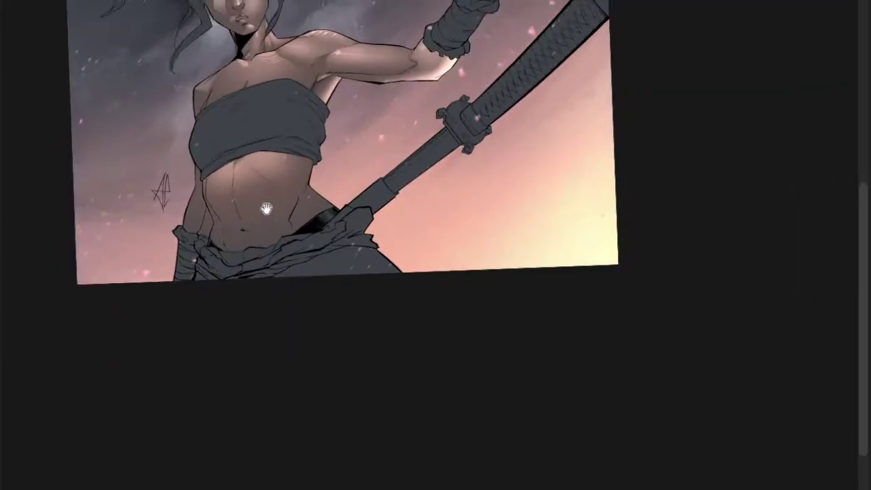
- Lasso the whole bare midriff from the wrap's lower edge to the waistband, filling the gaps under the wrap
scroll(329, 172, "up", 3)
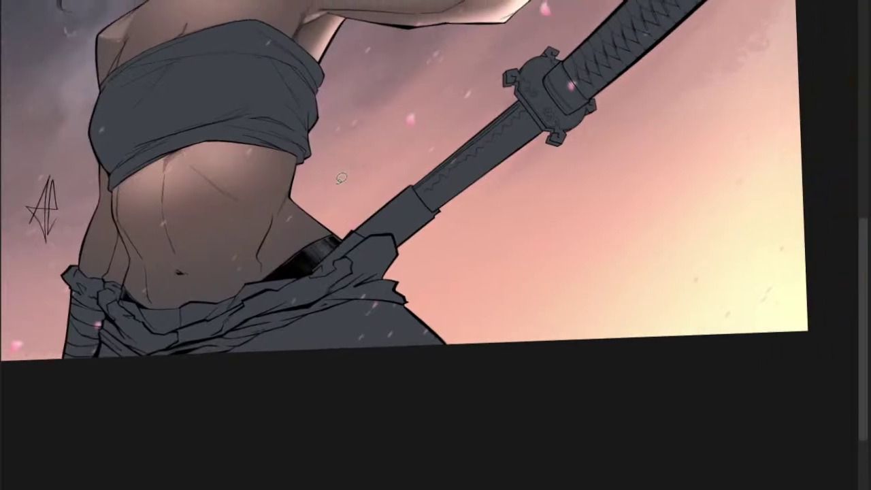
scroll(287, 212, "up", 2)
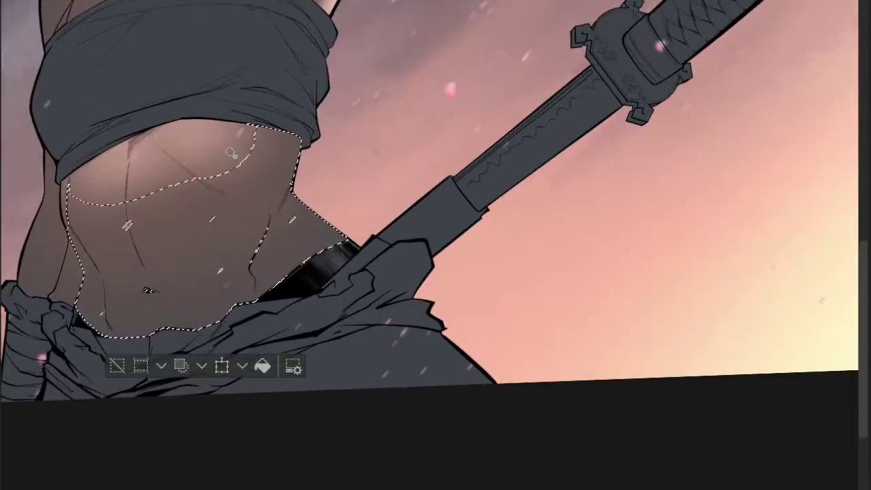
left_click_drag(343, 184, 238, 202)
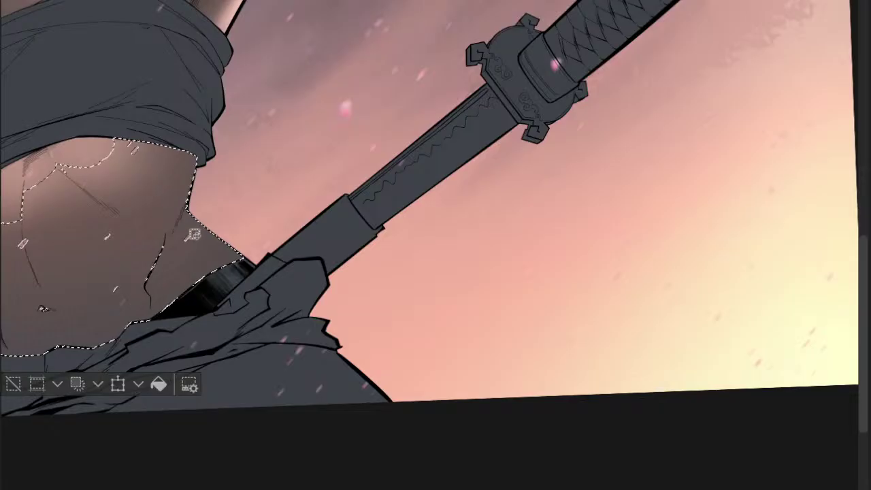
mouse_move(181, 223)
left_mouse_down()
mouse_move(201, 248)
mouse_move(79, 306)
left_mouse_up()
left_click_drag(113, 218, 172, 205)
mouse_move(105, 195)
left_mouse_down()
mouse_move(70, 273)
mouse_move(112, 310)
mouse_move(117, 269)
left_mouse_up()
left_click_drag(188, 130, 215, 138)
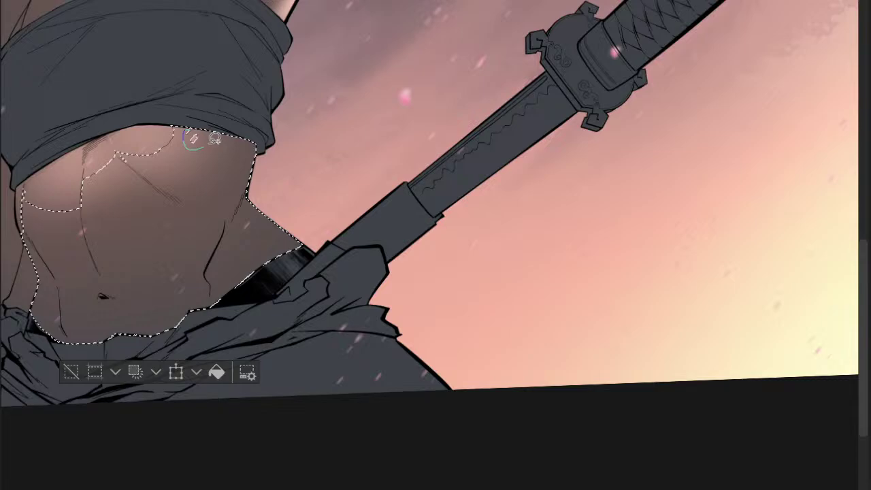
scroll(214, 139, "up", 3)
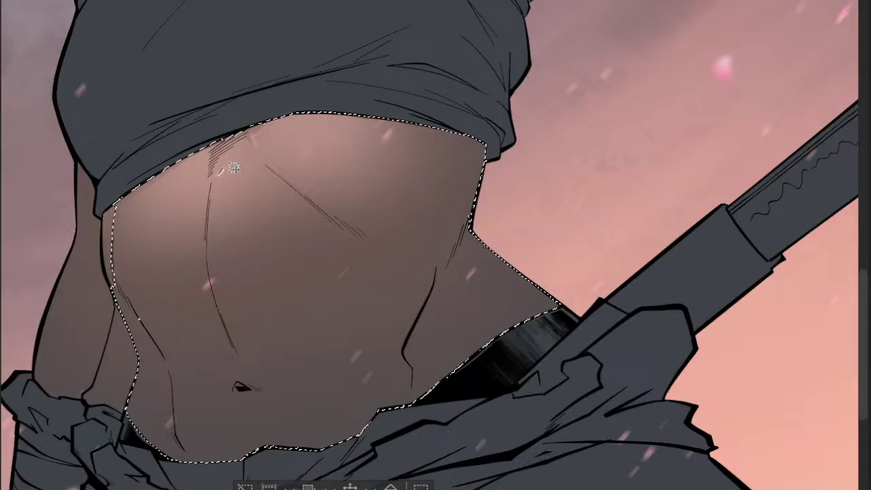
- Paint a bright soft rim light down the sword-side waist and over the hip inside the midriff selection
scroll(234, 168, "down", 4)
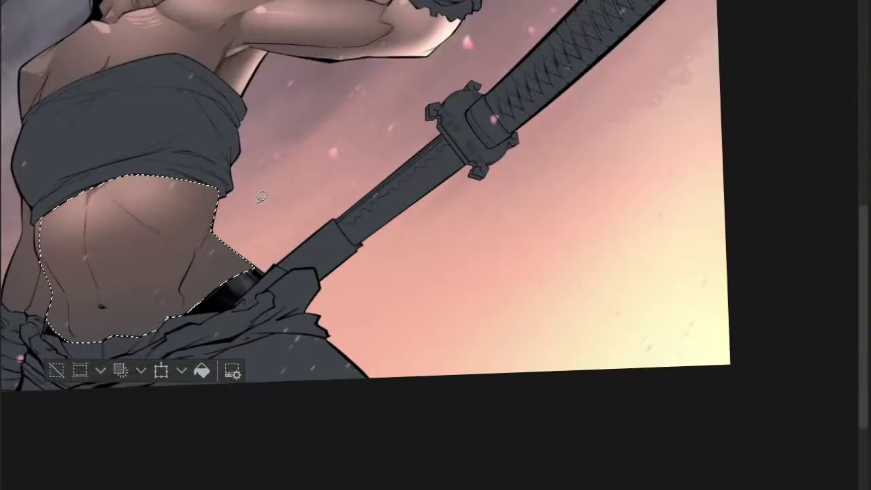
scroll(232, 198, "up", 1)
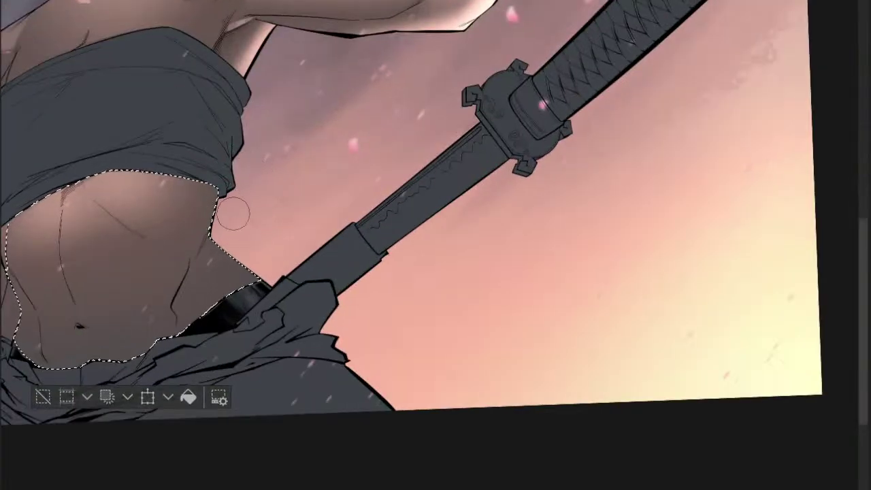
left_click_drag(232, 230, 215, 208)
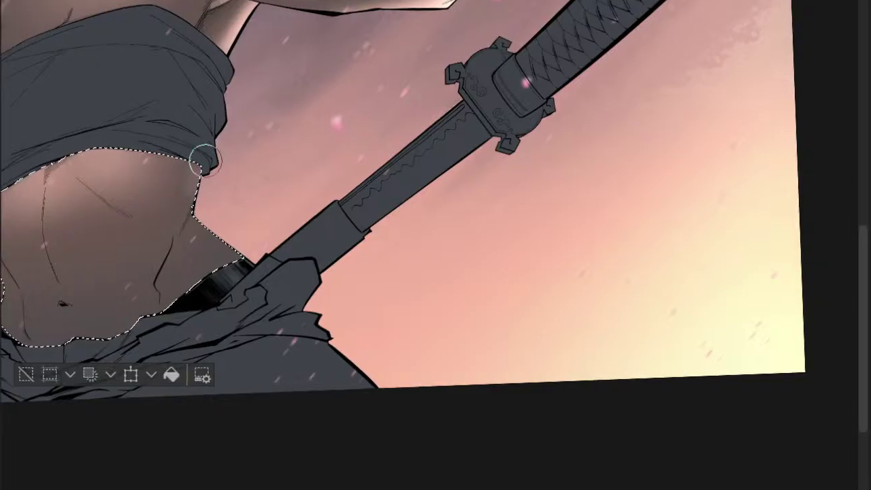
mouse_move(206, 160)
left_mouse_down()
mouse_move(199, 213)
mouse_move(205, 155)
mouse_move(209, 181)
mouse_move(198, 180)
mouse_move(195, 204)
mouse_move(226, 245)
mouse_move(225, 276)
mouse_move(216, 280)
mouse_move(185, 226)
mouse_move(188, 242)
mouse_move(190, 217)
mouse_move(226, 267)
mouse_move(212, 259)
mouse_move(220, 275)
mouse_move(243, 272)
mouse_move(216, 235)
mouse_move(197, 163)
mouse_move(185, 192)
mouse_move(190, 160)
left_mouse_up()
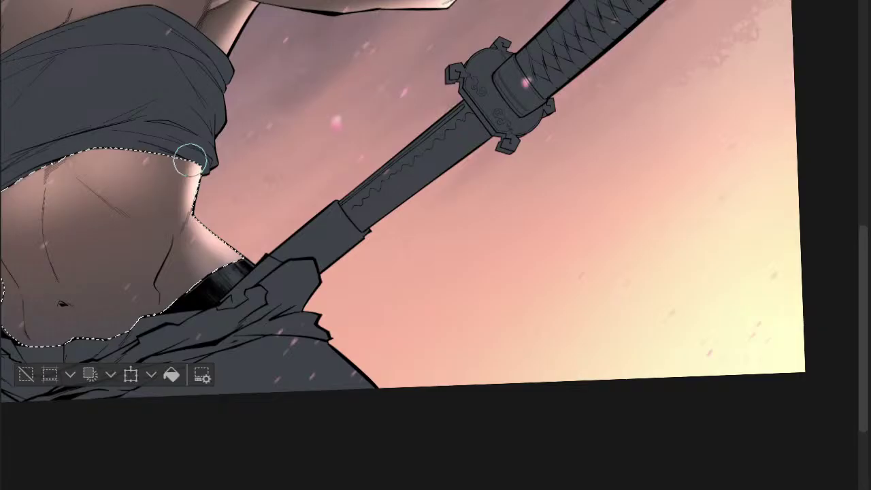
mouse_move(256, 179)
left_mouse_down()
mouse_move(245, 206)
mouse_move(254, 196)
left_mouse_up()
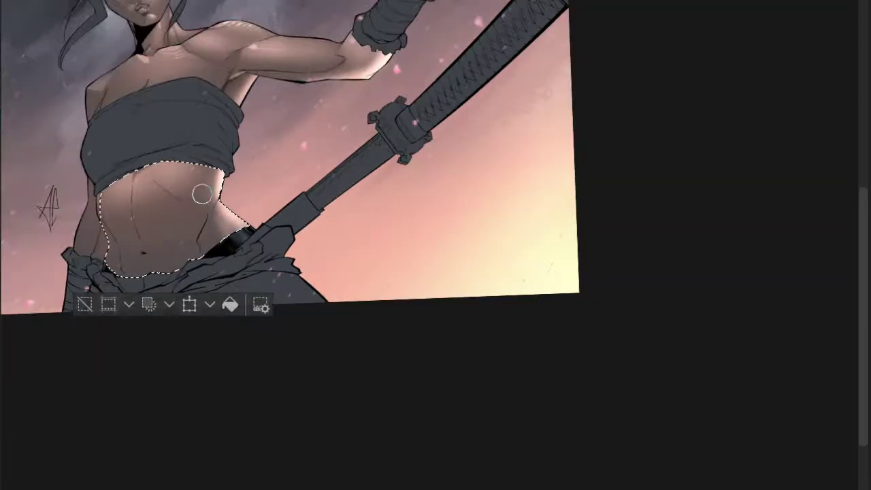
- Refine the soft light around the waist bend and hip crease with an adjusted brush size, and clear the midriff selection
key("]")
key("]")
key("]")
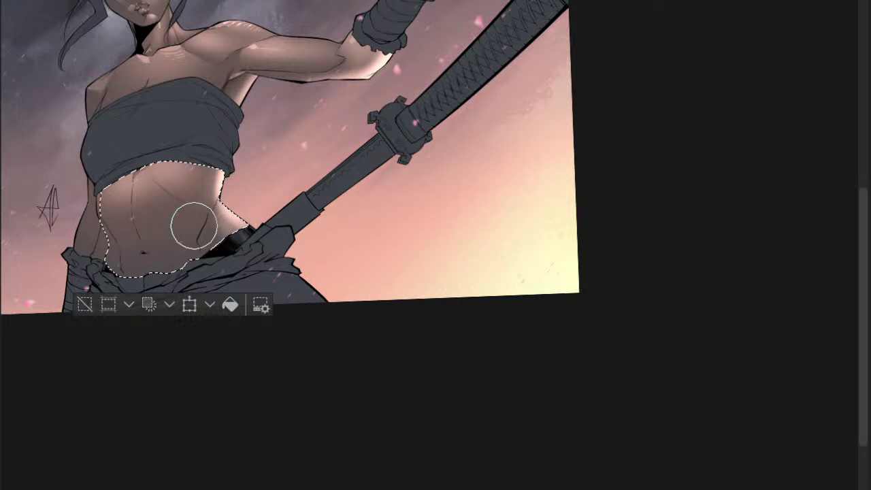
key("bracketleft")
key("bracketleft")
key("bracketleft")
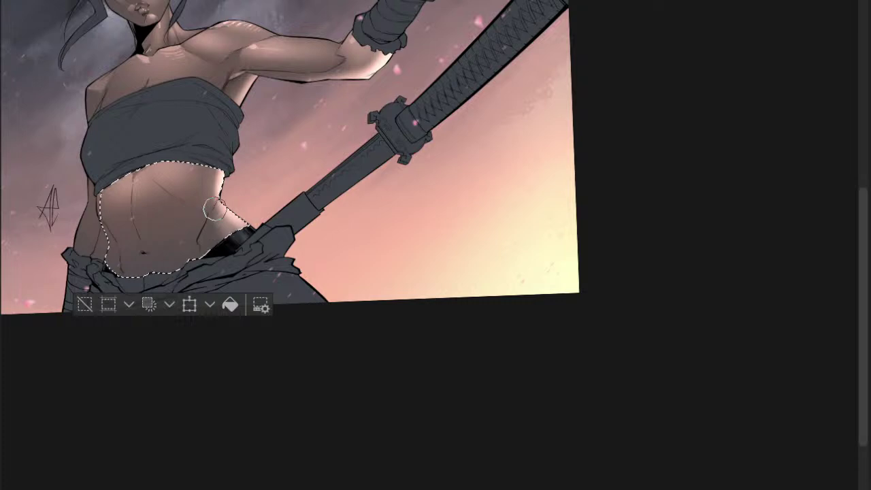
mouse_move(215, 208)
left_mouse_down()
mouse_move(243, 220)
mouse_move(241, 237)
mouse_move(222, 237)
left_mouse_up()
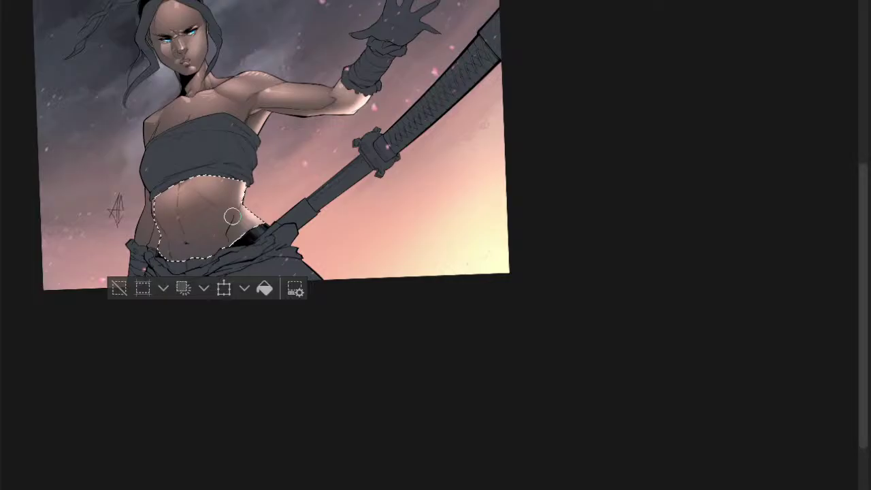
scroll(265, 191, "up", 2)
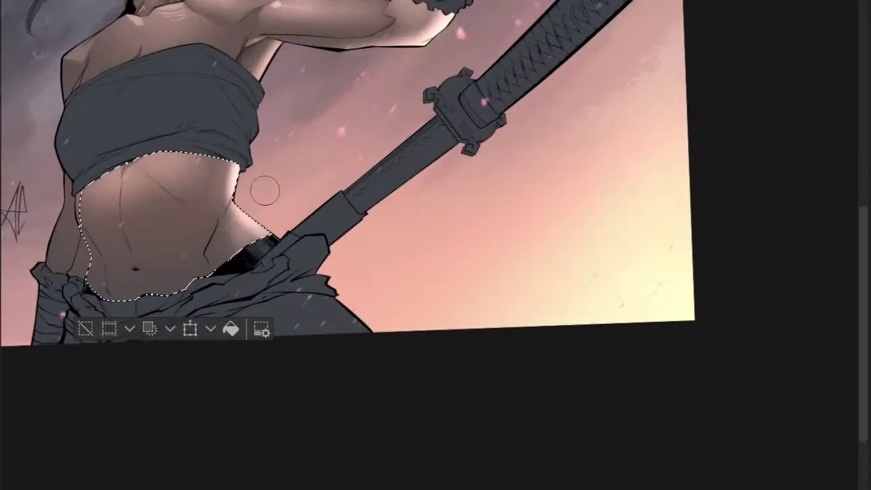
key("ctrl+shift+a")
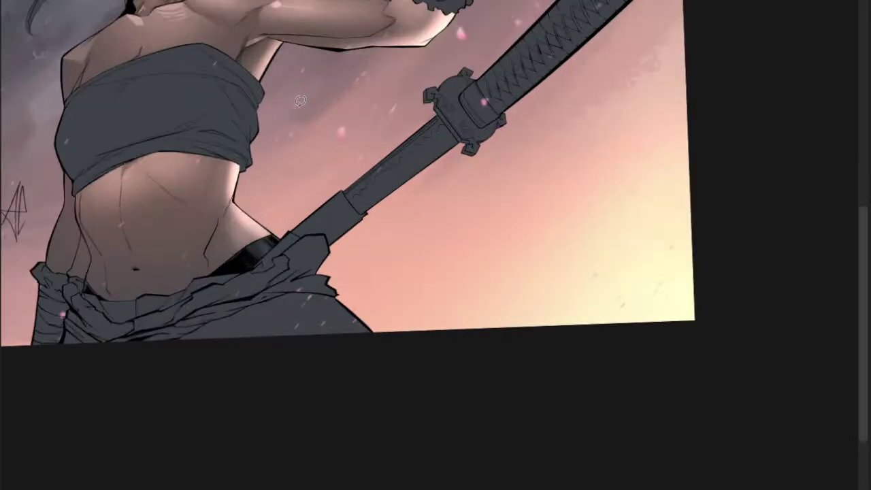
- Lasso the side torso patch beneath the raised arm's armpit, brighten its outer edge with a soft brush, and deselect
left_click_drag(301, 101, 291, 151)
left_click_drag(300, 69, 285, 128)
scroll(257, 144, "up", 2)
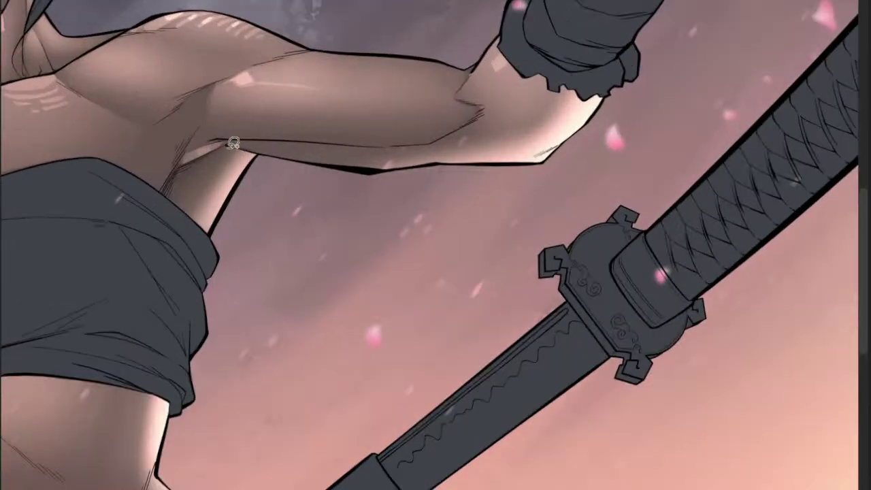
mouse_move(233, 143)
left_mouse_down()
mouse_move(182, 170)
mouse_move(173, 199)
mouse_move(210, 225)
mouse_move(259, 151)
mouse_move(235, 144)
left_mouse_up()
scroll(235, 146, "down", 2)
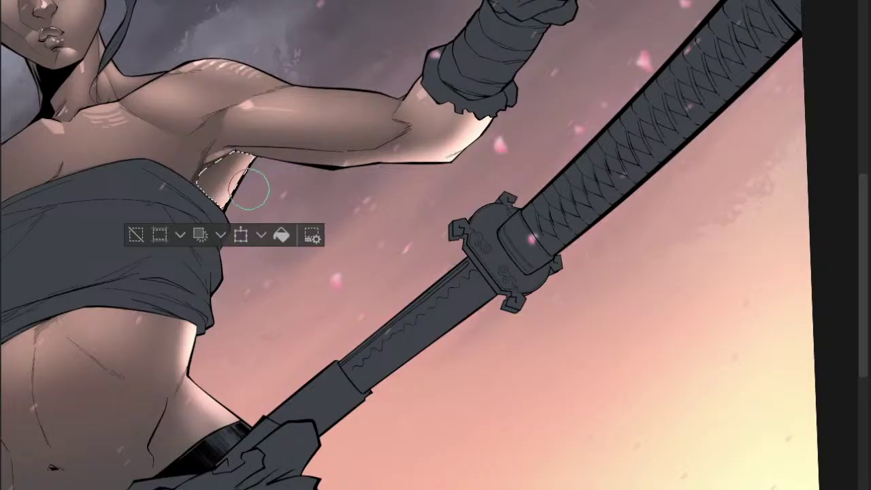
key("ctrl+shift+a")
scroll(268, 183, "down", 4)
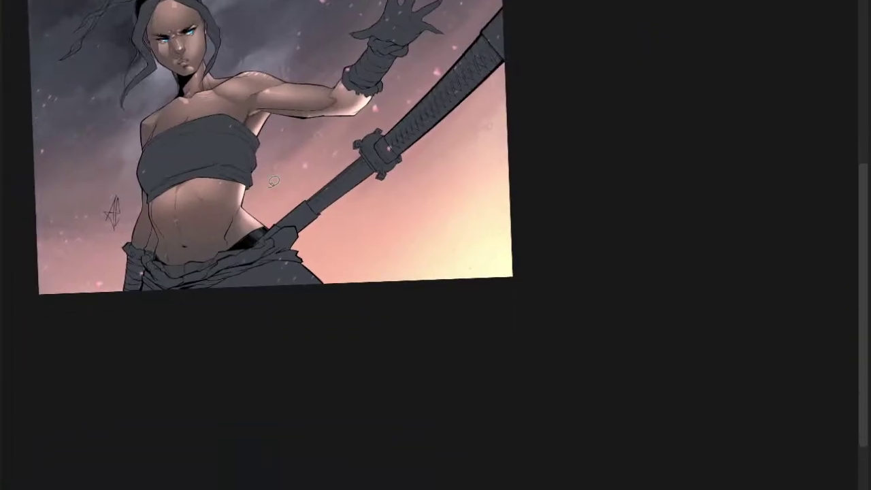
scroll(273, 182, "down", 2)
scroll(260, 241, "up", 3)
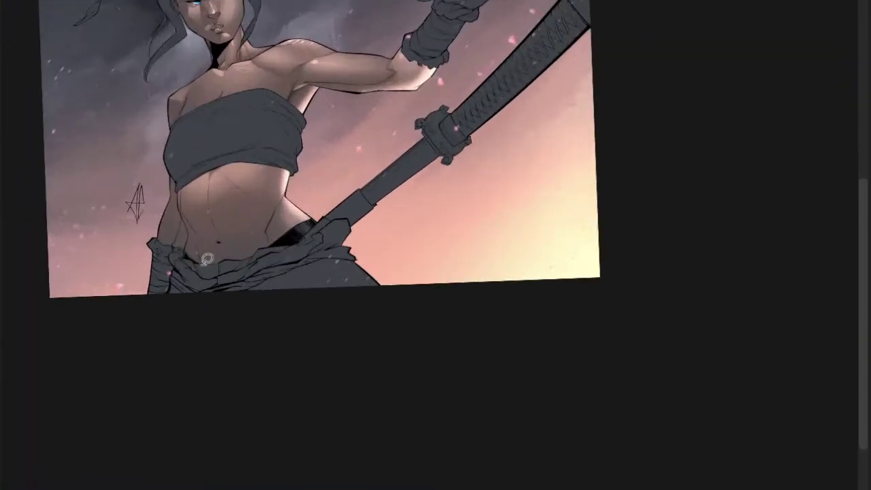
scroll(206, 259, "down", 3)
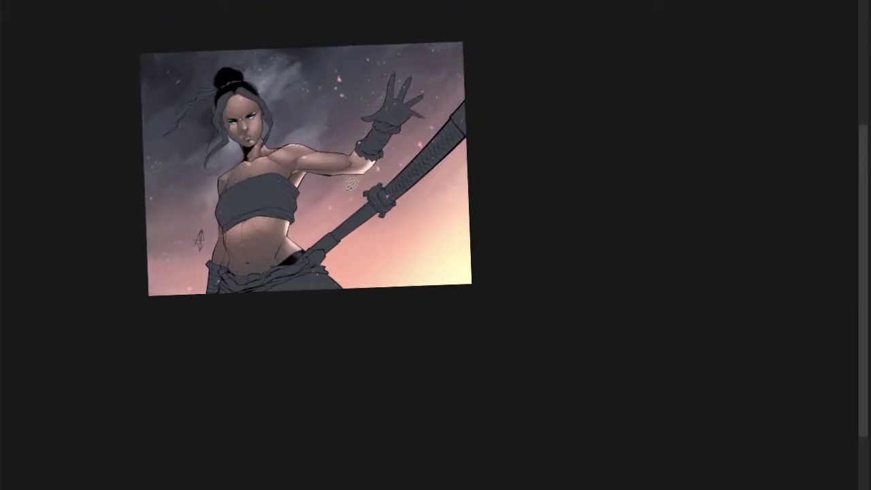
- Lasso the lower abdomen around the navel down to the waistband, brighten its upper edge with a soft brush, and deselect
scroll(261, 252, "up", 2)
scroll(270, 241, "up", 3)
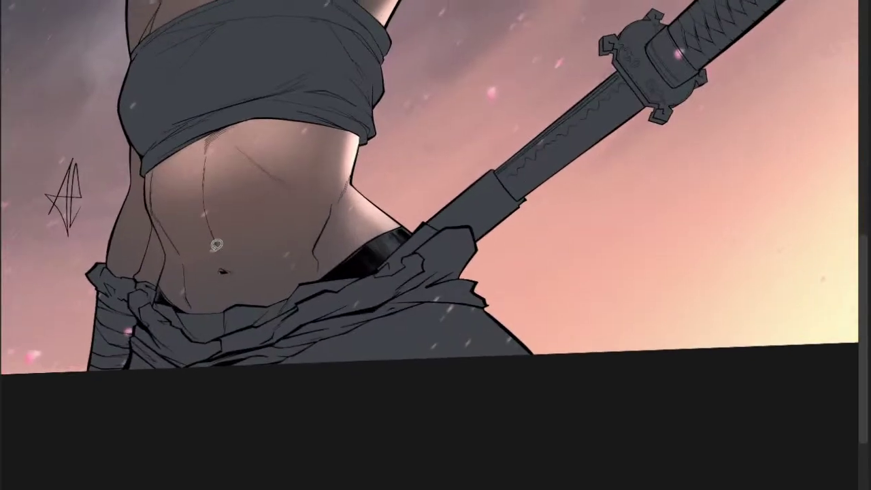
scroll(269, 203, "up", 1)
mouse_move(258, 213)
left_mouse_down()
mouse_move(159, 276)
mouse_move(165, 296)
mouse_move(192, 325)
mouse_move(318, 306)
mouse_move(356, 276)
mouse_move(369, 252)
mouse_move(383, 162)
mouse_move(286, 184)
mouse_move(261, 211)
left_mouse_up()
scroll(295, 240, "down", 3)
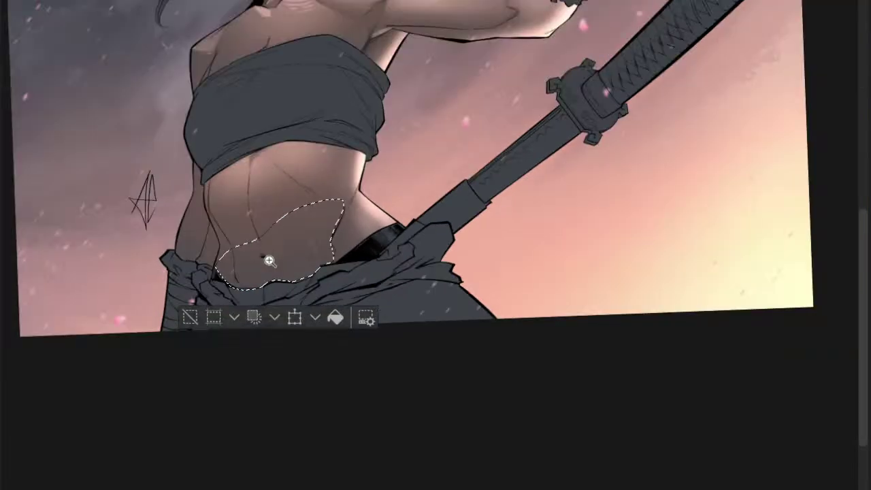
scroll(263, 245, "up", 3)
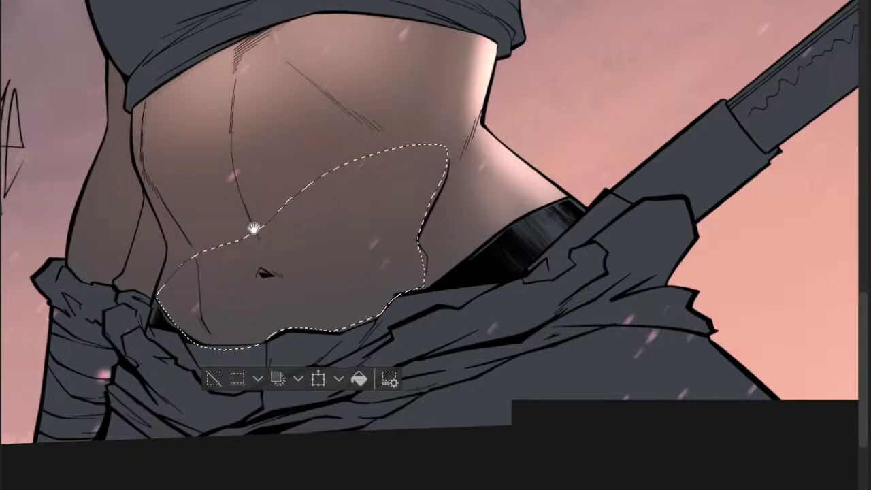
scroll(291, 287, "down", 2)
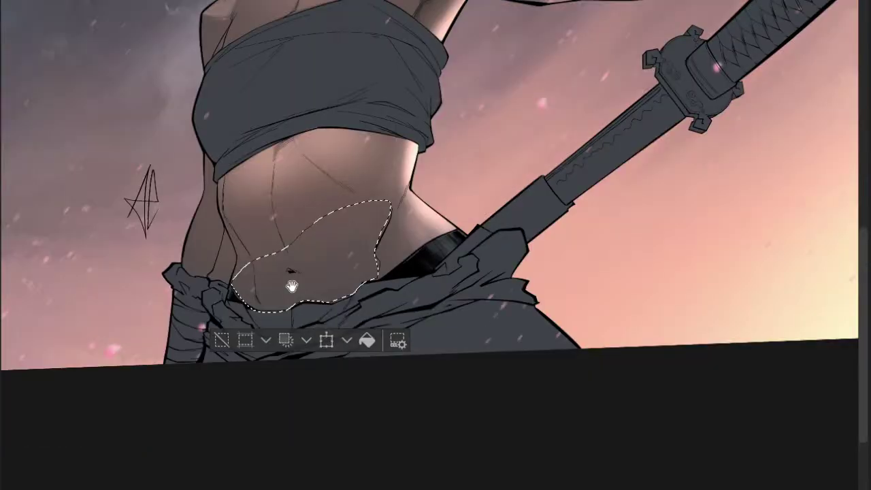
scroll(291, 285, "up", 1)
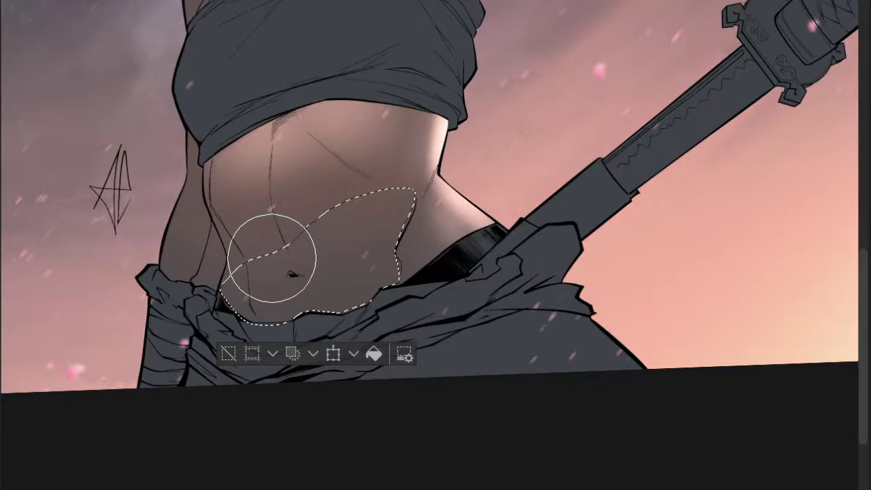
left_click_drag(272, 258, 278, 272)
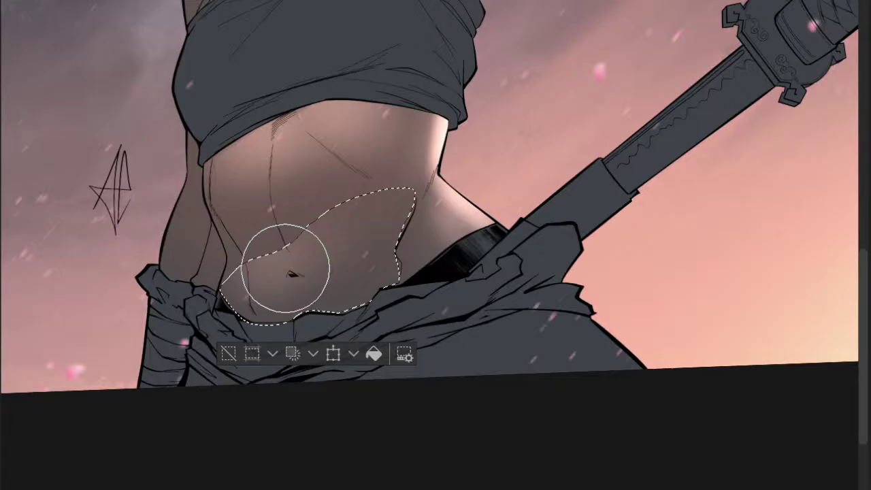
key("ctrl+d")
- Lasso a wedge of the lower abdomen running from beside the navel up along the belly's shadow edge
left_click_drag(256, 238, 191, 238)
left_click_drag(339, 225, 340, 203)
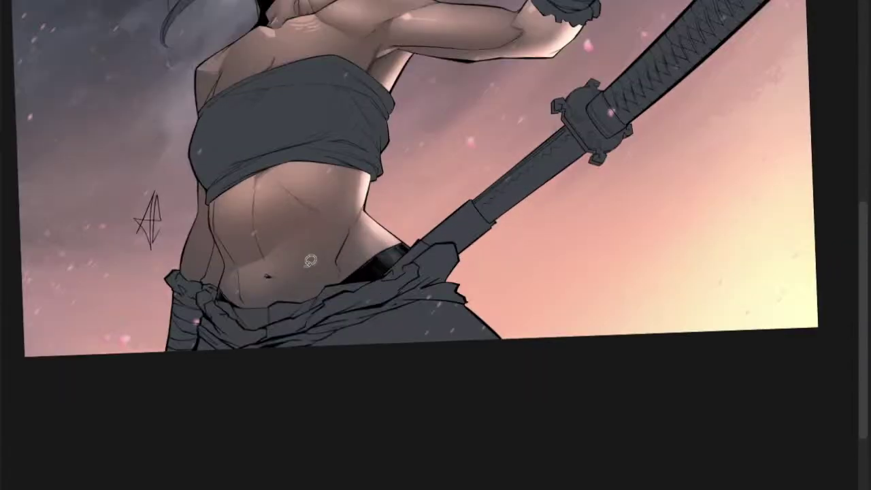
scroll(310, 260, "down", 3)
scroll(313, 252, "up", 4)
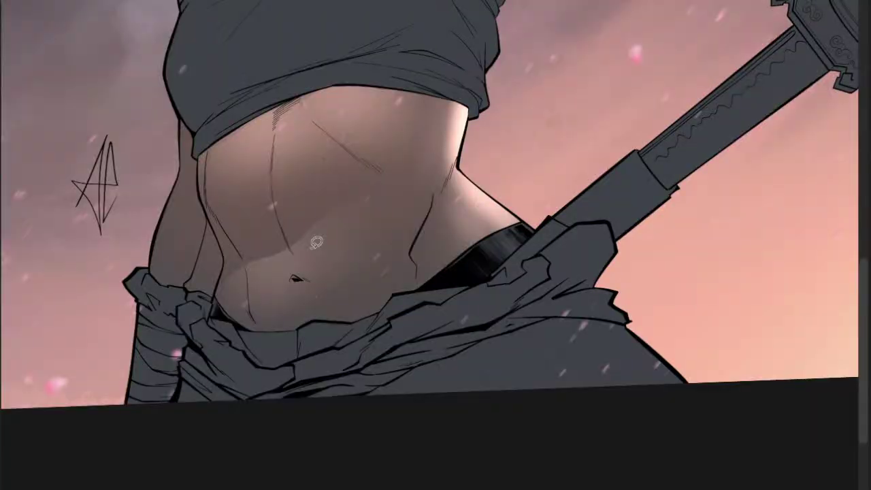
left_click_drag(317, 242, 261, 325)
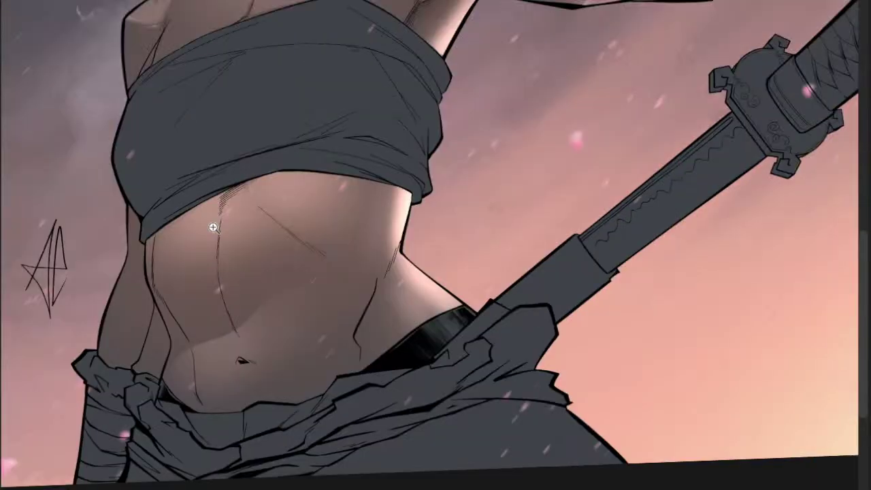
scroll(213, 227, "up", 3)
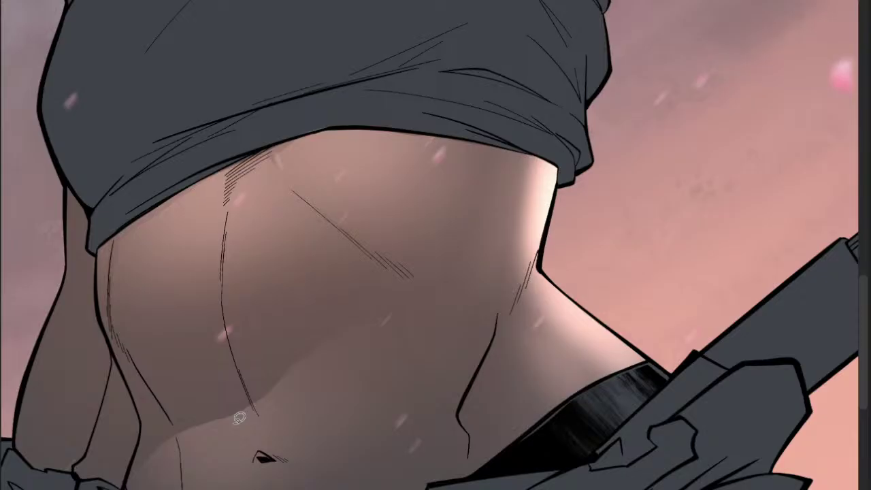
scroll(281, 349, "down", 2)
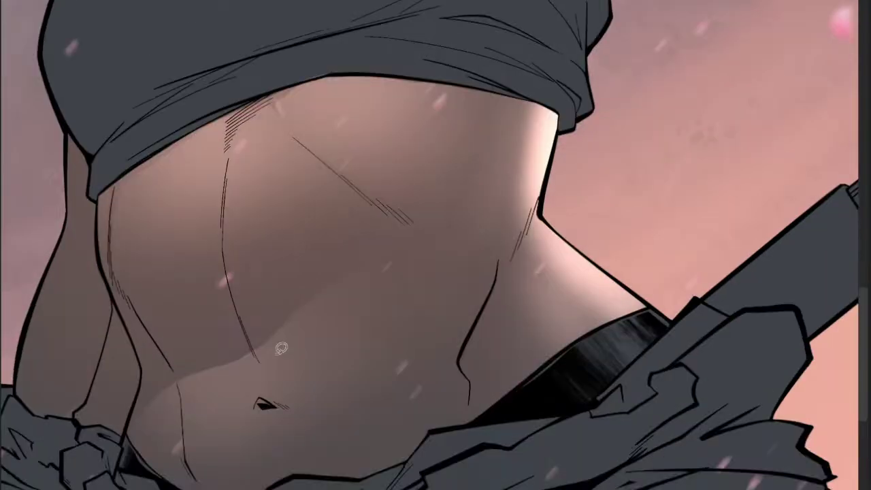
scroll(281, 349, "down", 2)
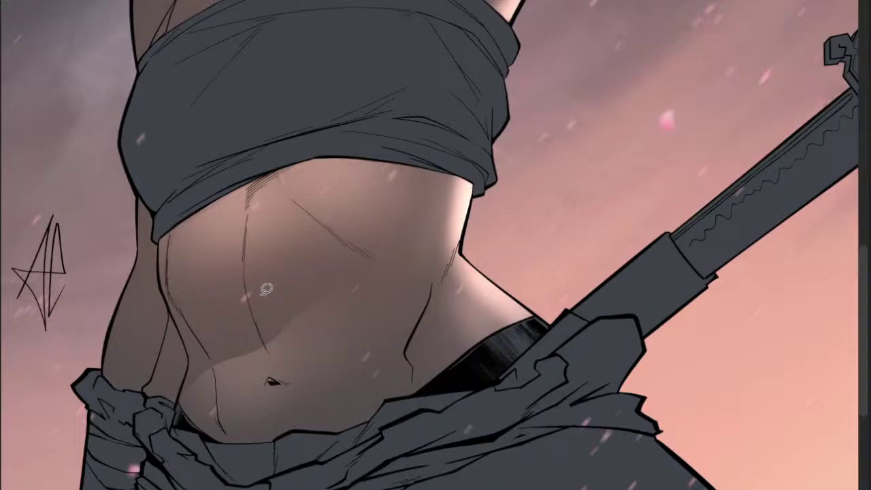
scroll(266, 290, "up", 3)
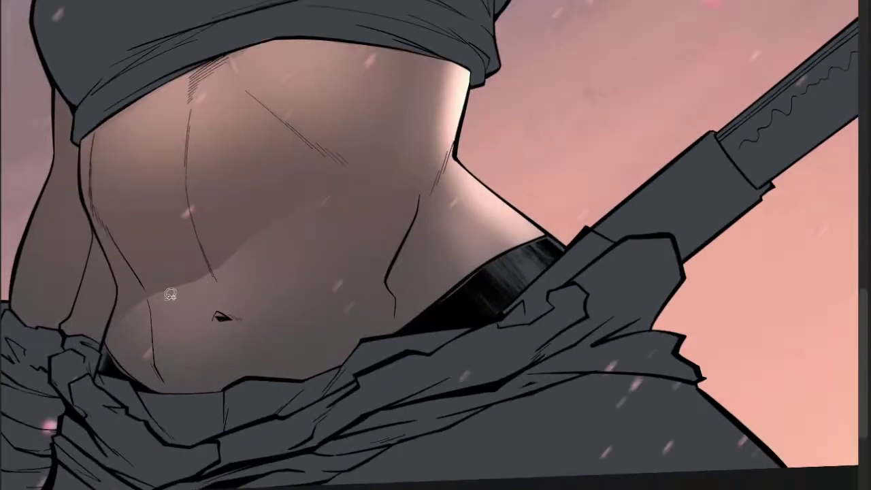
mouse_move(170, 294)
left_mouse_down()
mouse_move(141, 303)
mouse_move(155, 294)
left_mouse_up()
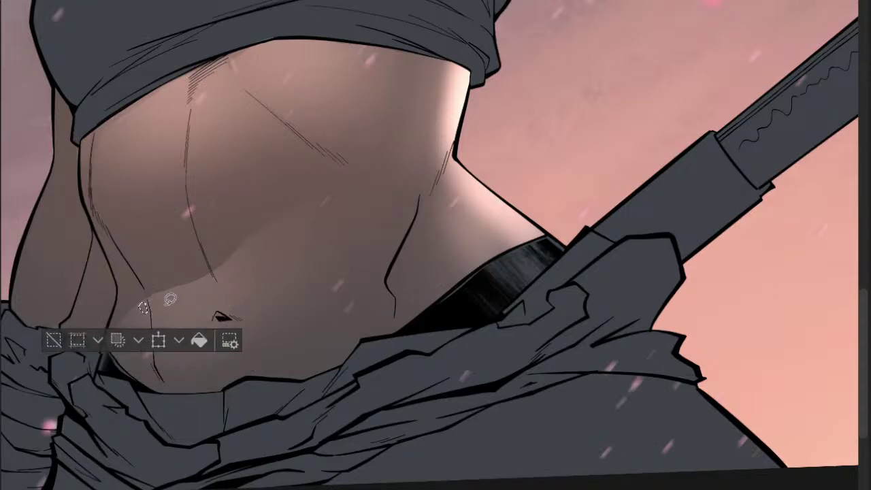
mouse_move(153, 295)
left_mouse_down()
mouse_move(155, 339)
mouse_move(210, 334)
mouse_move(221, 310)
mouse_move(257, 305)
mouse_move(326, 198)
mouse_move(257, 234)
mouse_move(211, 275)
left_mouse_up()
- Brush soft light into the wedge above the navel and clear the selection
scroll(188, 297, "down", 1)
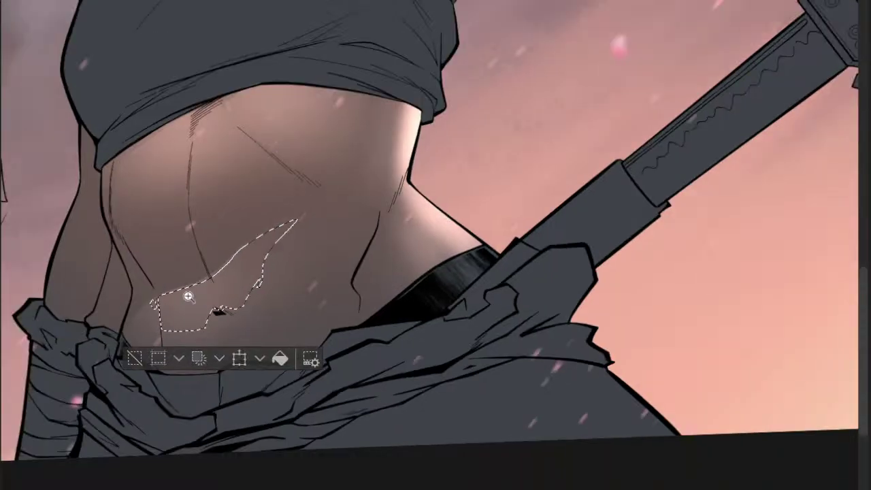
scroll(188, 297, "down", 1)
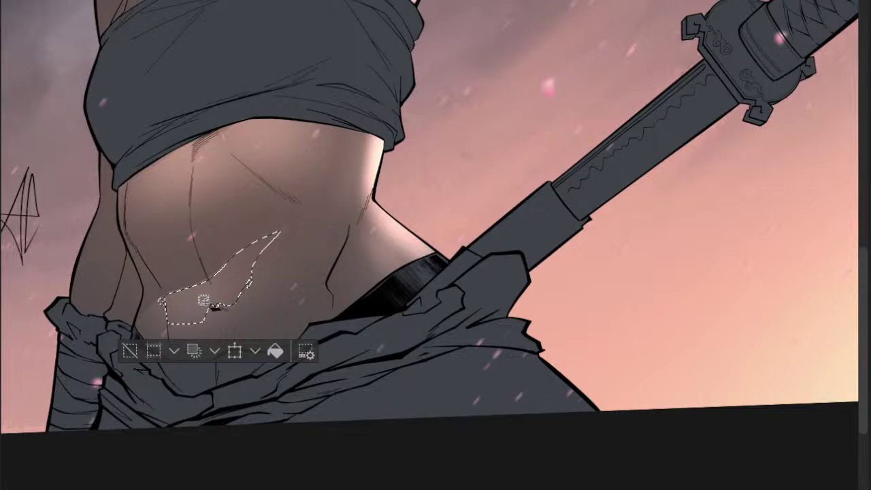
key("b")
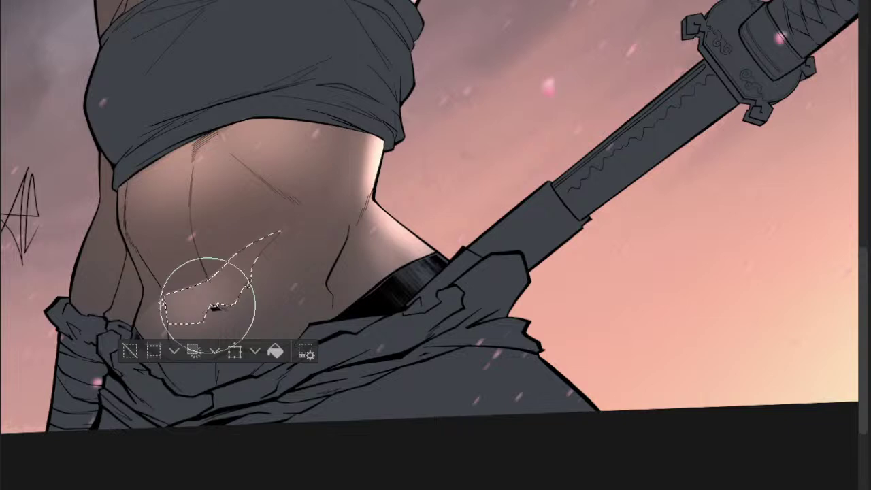
scroll(207, 303, "down", 2)
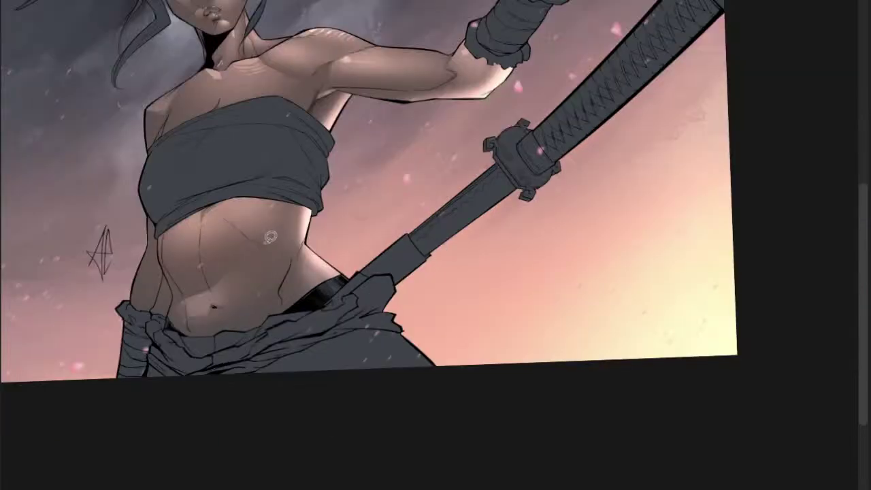
- Lasso the small hip patch between the outer abdominal line and the waistband on the side away from the sword
scroll(218, 299, "up", 2)
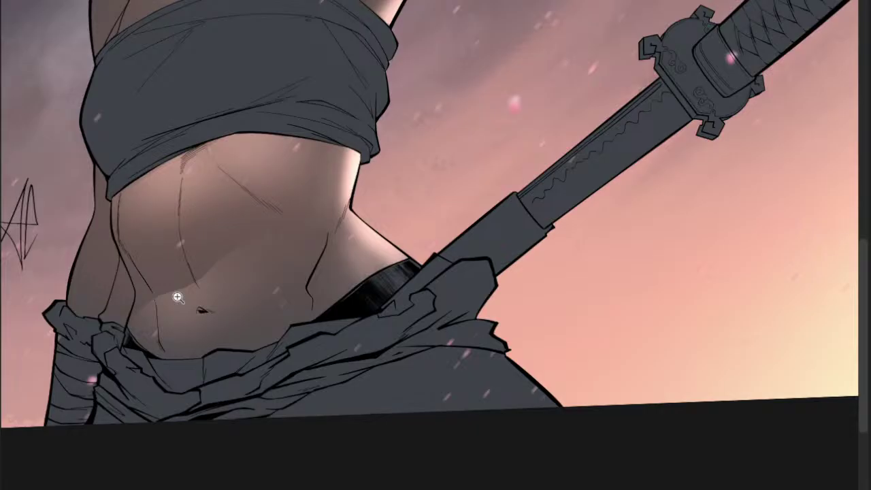
scroll(177, 297, "up", 2)
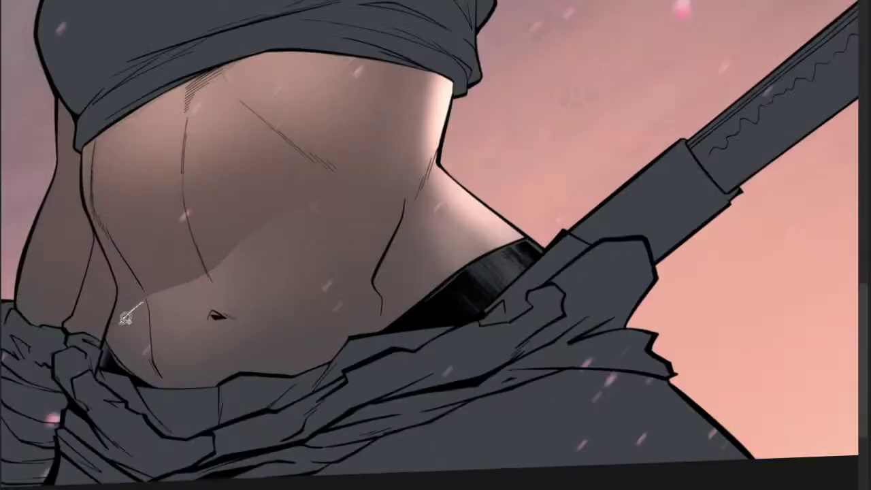
mouse_move(126, 316)
left_mouse_down()
mouse_move(157, 321)
mouse_move(147, 294)
left_mouse_up()
scroll(148, 296, "up", 2)
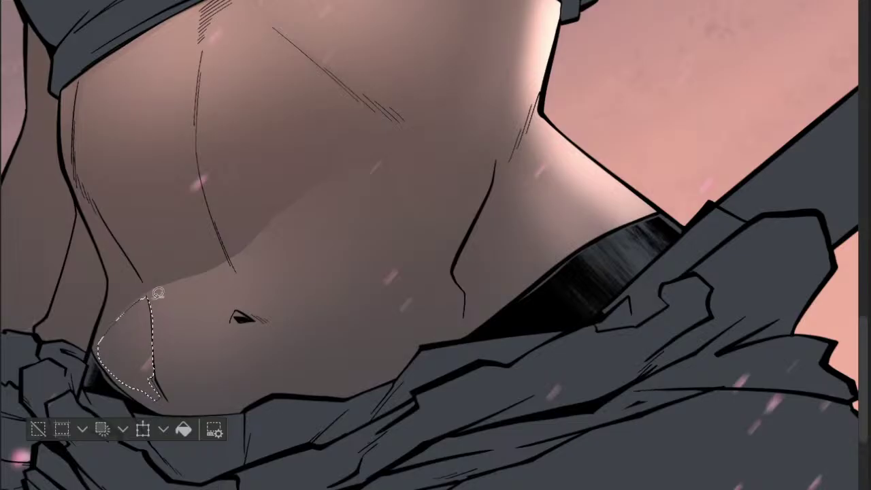
scroll(135, 324, "down", 1)
- Paint a soft highlight inside the small hip patch with a much smaller brush, and deselect
key("b")
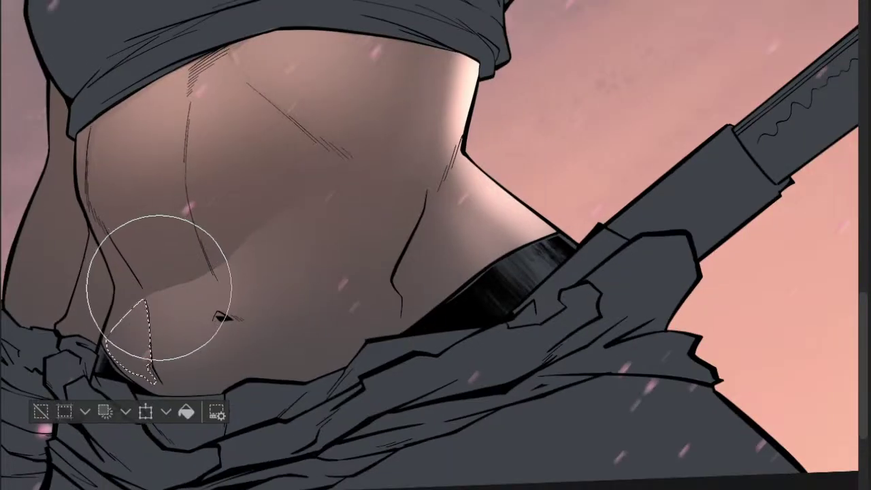
key("[")
key("[")
key("[")
key("[")
key("[")
key("[")
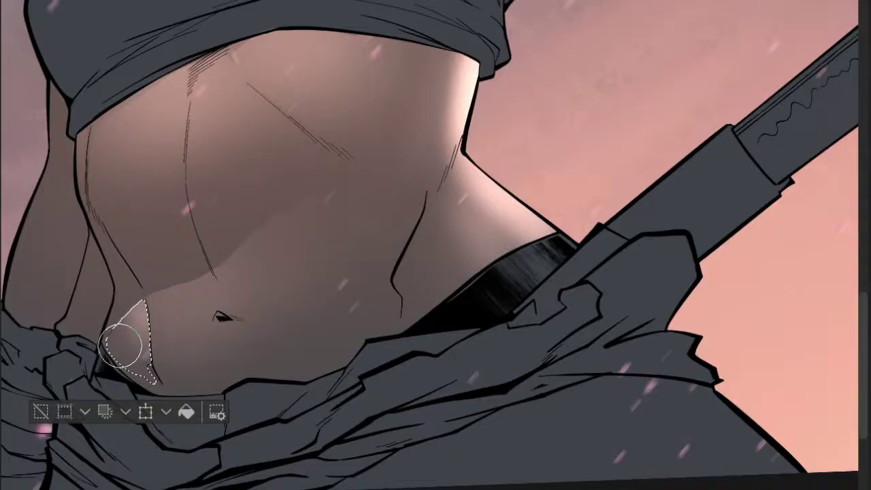
key("ctrl+d")
- Lasso the central lower belly around the navel and paint soft light spots along its upper shadow edge
scroll(147, 271, "down", 2)
key("m")
mouse_move(173, 281)
left_mouse_down()
mouse_move(157, 332)
mouse_move(183, 343)
mouse_move(230, 338)
mouse_move(275, 290)
mouse_move(285, 228)
mouse_move(267, 219)
mouse_move(187, 274)
left_mouse_up()
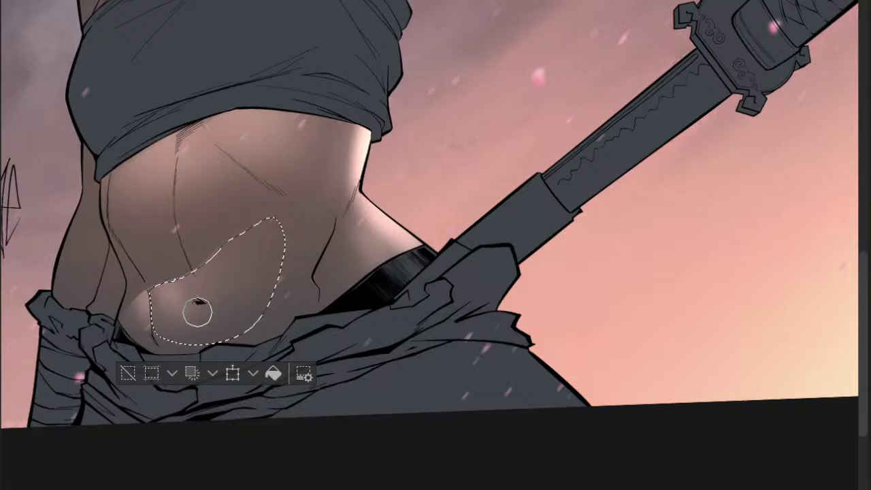
mouse_move(229, 266)
left_mouse_down()
mouse_move(219, 267)
mouse_move(218, 299)
mouse_move(231, 262)
mouse_move(228, 281)
left_mouse_up()
- Lasso a tiny shape directly beneath the navel and paint it as a bright highlight
key("m")
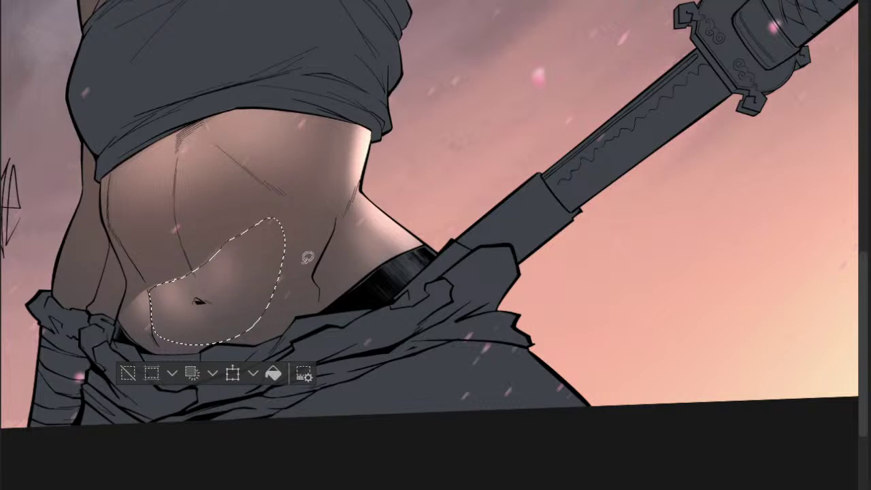
left_click_drag(200, 255, 212, 250)
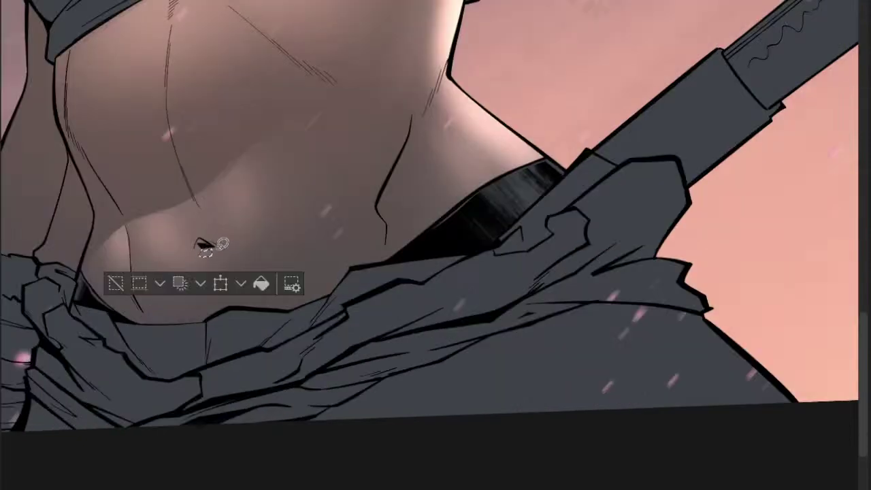
key("b")
scroll(216, 252, "up", 2)
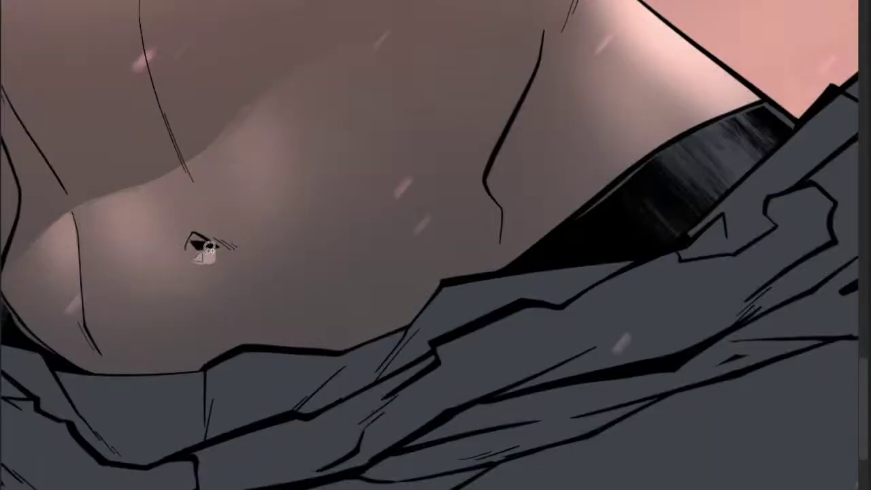
scroll(209, 248, "down", 2)
- Lasso a thin sliver over the navel's upper rim, brush a subtle highlight into it, and deselect
scroll(192, 224, "up", 3)
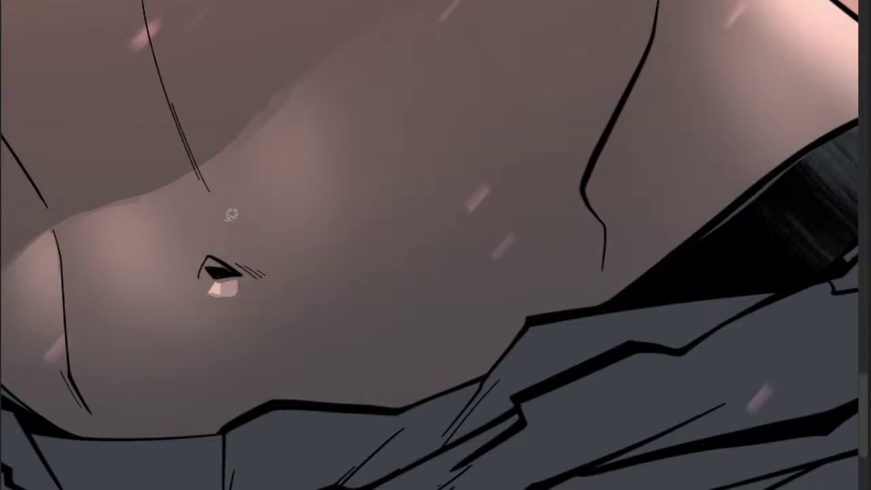
mouse_move(231, 214)
left_mouse_down()
mouse_move(212, 255)
mouse_move(232, 261)
mouse_move(221, 227)
left_mouse_up()
scroll(218, 231, "down", 1)
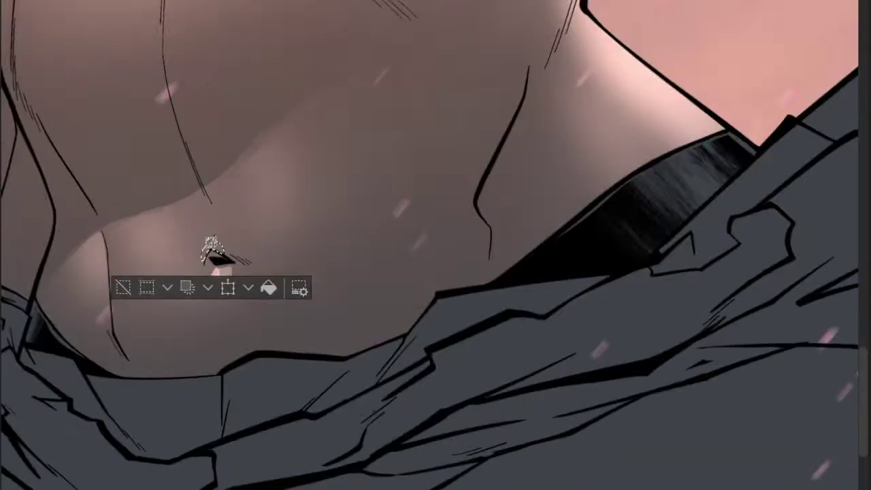
key("b")
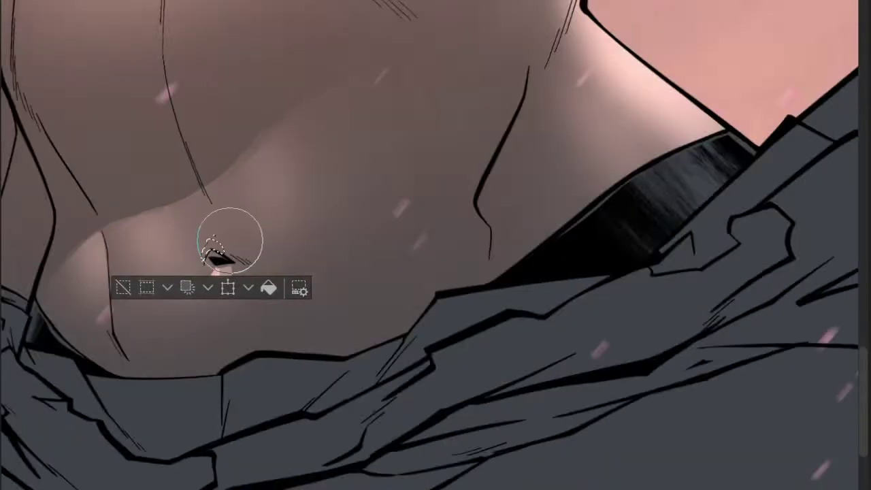
left_click_drag(230, 241, 226, 239)
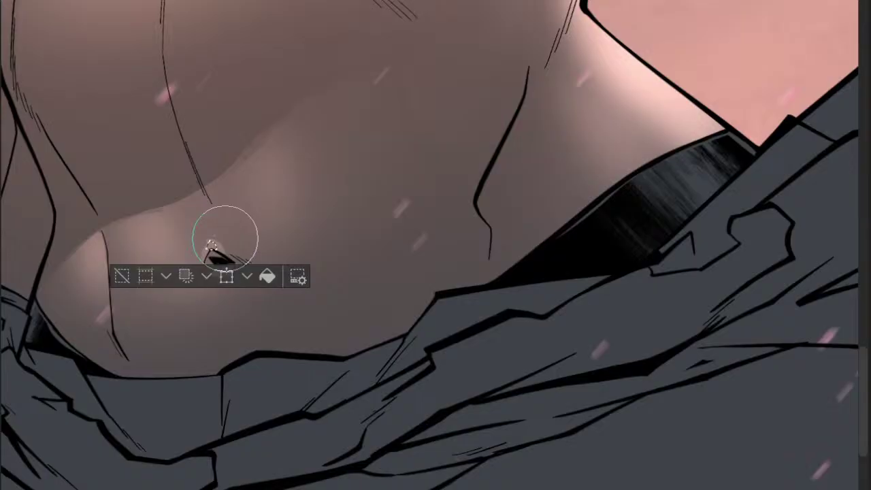
key("ctrl+d")
- Lasso the sword-side hip between the crease and the waistband, brush soft light into it, and deselect
scroll(224, 238, "down", 5)
left_click_drag(299, 276, 230, 301)
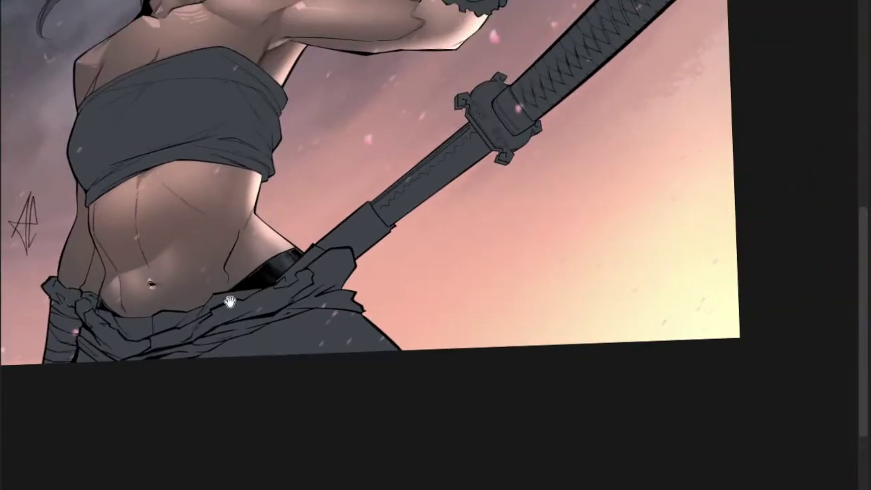
scroll(230, 301, "down", 3)
mouse_move(260, 242)
left_mouse_down()
mouse_move(224, 257)
mouse_move(265, 246)
mouse_move(246, 260)
left_mouse_up()
scroll(225, 261, "up", 3)
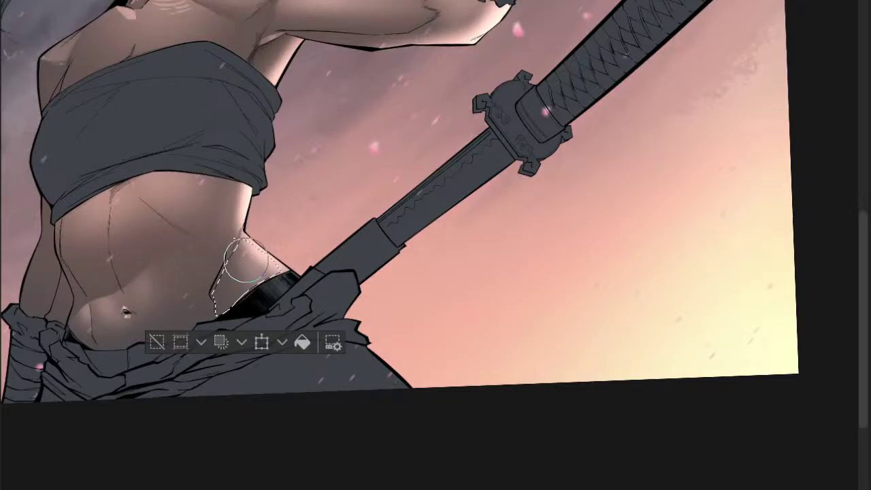
key("ctrl+d")
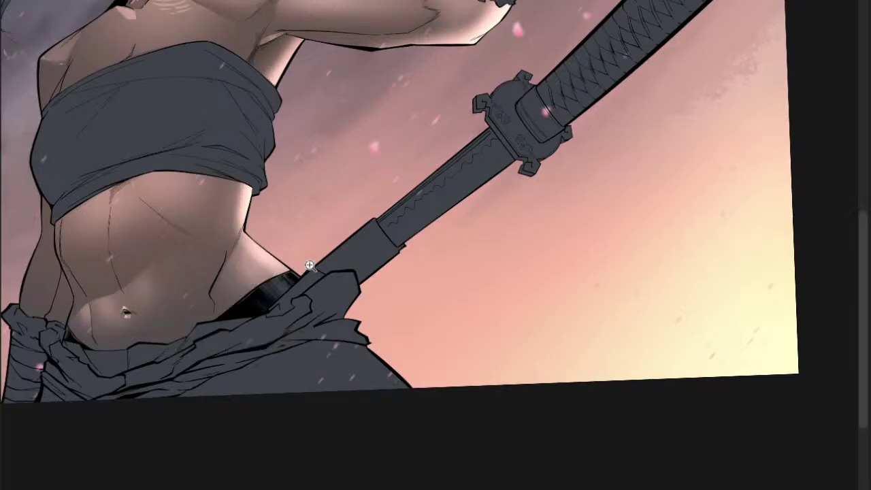
- Lasso a thin strip along the waist's outer edge away from the sword, lighten it with the brush, and deselect
left_click_drag(309, 266, 279, 270)
left_click_drag(214, 263, 236, 264)
left_click_drag(169, 266, 208, 293)
left_click_drag(270, 270, 236, 252)
mouse_move(204, 206)
left_mouse_down()
mouse_move(226, 187)
mouse_move(216, 233)
left_mouse_up()
scroll(214, 241, "up", 2)
left_click_drag(214, 235, 223, 230)
mouse_move(213, 236)
left_mouse_down()
mouse_move(222, 241)
mouse_move(224, 232)
left_mouse_up()
scroll(229, 237, "down", 3)
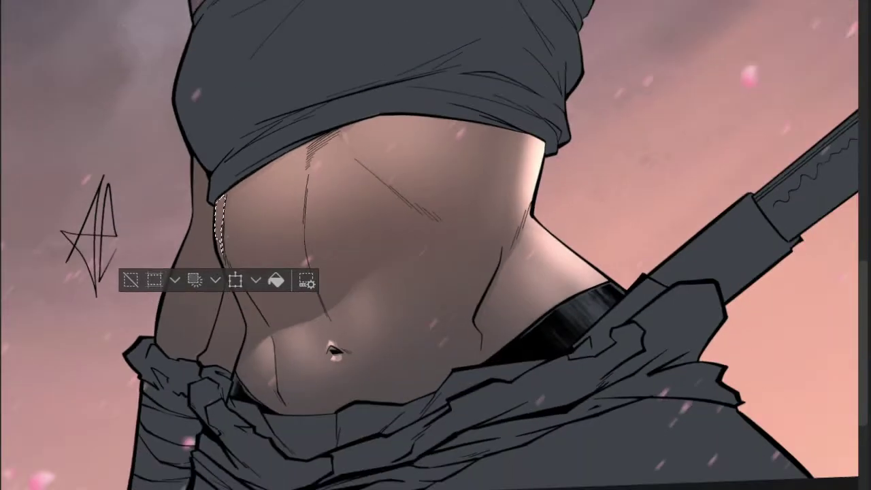
key("ctrl+d")
- Lasso several small highlight shapes under the chest wrap's lower edge near the outer waist, brush them bright, and deselect
scroll(253, 248, "down", 4)
scroll(242, 203, "up", 4)
left_click_drag(248, 194, 246, 196)
left_click_drag(307, 153, 279, 183)
key("b")
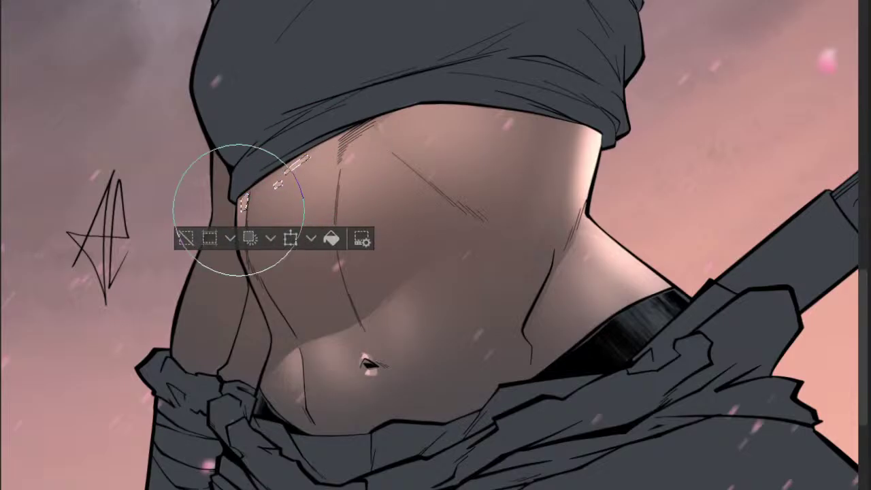
key("ctrl+d")
- Lasso a small spot just below the middle of the wrap's lower edge, paint a bright highlight there, and deselect
scroll(238, 210, "down", 4)
scroll(350, 170, "up", 3)
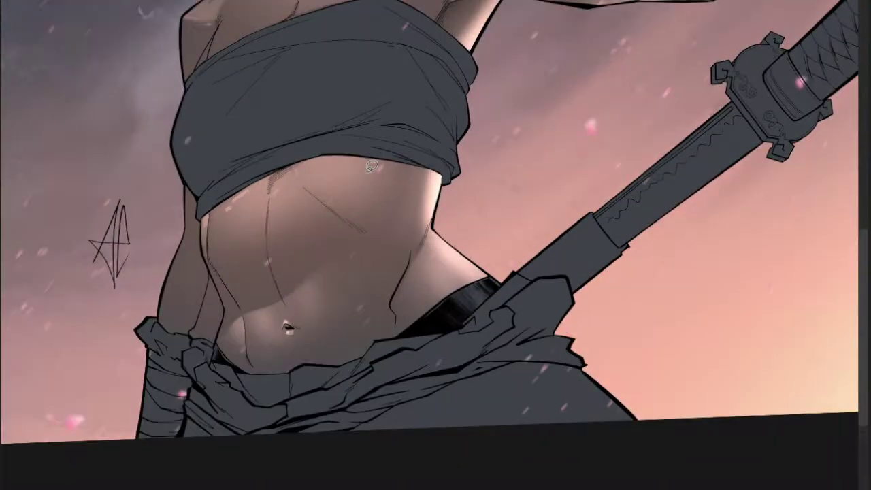
left_click_drag(371, 166, 297, 205)
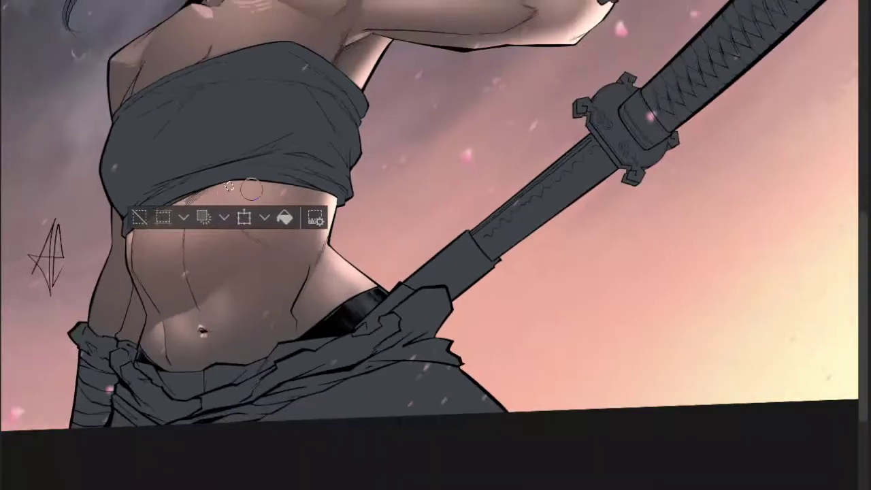
key("b")
left_click_drag(213, 212, 231, 204)
key("ctrl+d")
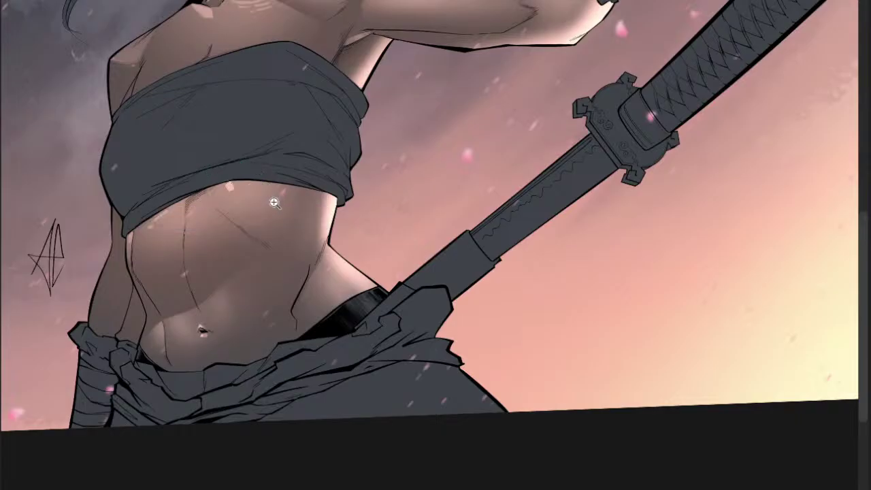
scroll(275, 202, "down", 3)
left_click_drag(382, 202, 354, 208)
left_click_drag(348, 229, 296, 239)
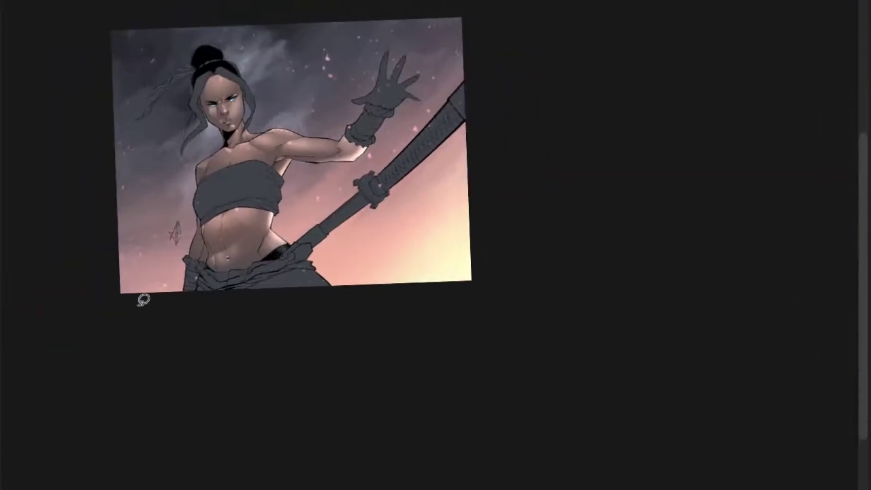
- Lasso the bare skin of the lowered arm between the chest wrap and the wrist wrap
left_click_drag(255, 276, 280, 266)
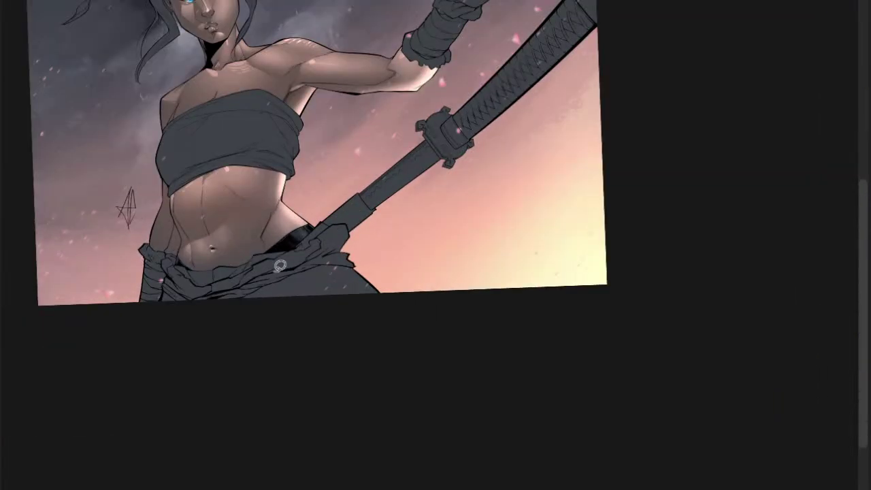
scroll(281, 266, "down", 2)
scroll(194, 350, "up", 2)
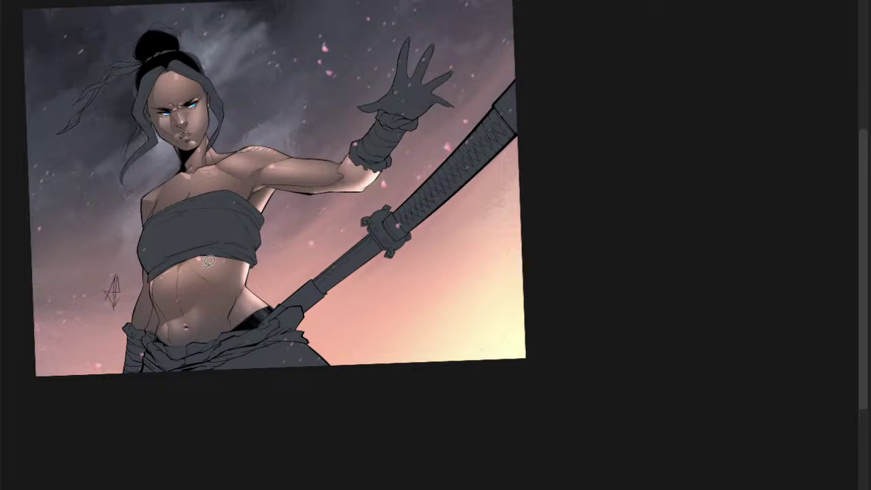
scroll(164, 335, "up", 4)
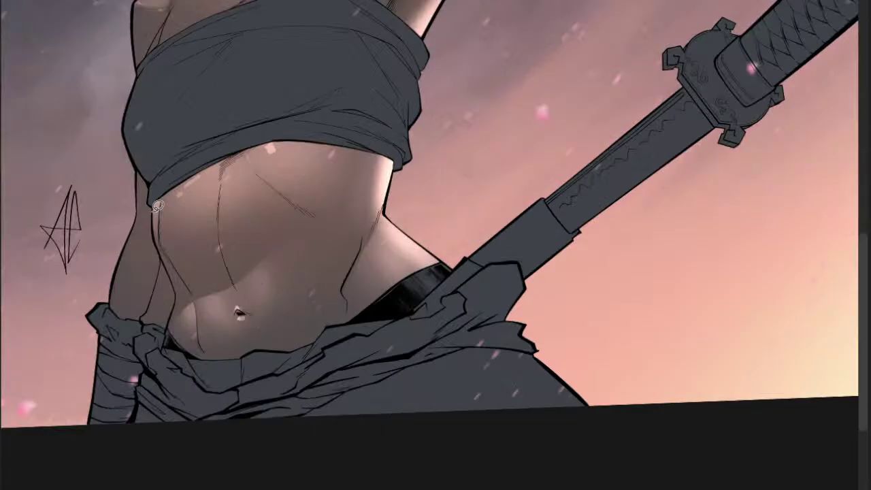
scroll(157, 206, "up", 2)
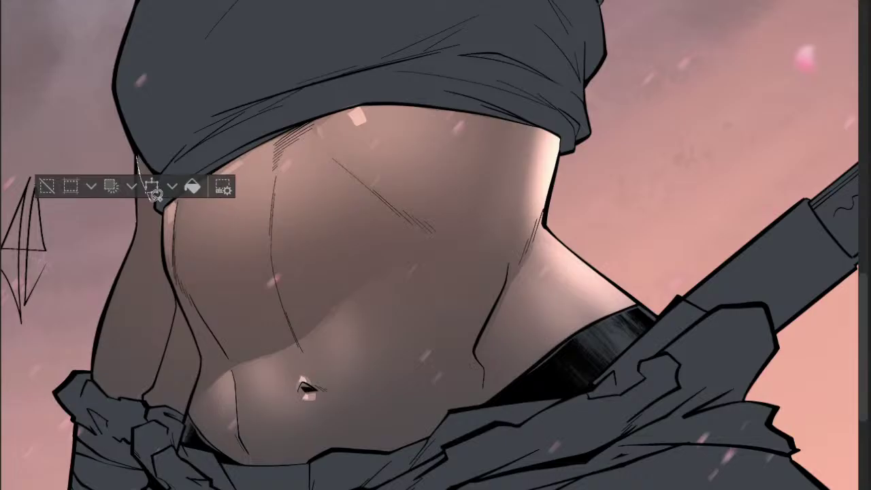
mouse_move(155, 194)
left_mouse_down()
mouse_move(178, 313)
mouse_move(195, 347)
mouse_move(190, 405)
mouse_move(122, 394)
mouse_move(100, 374)
mouse_move(104, 330)
mouse_move(139, 227)
mouse_move(138, 161)
left_mouse_up()
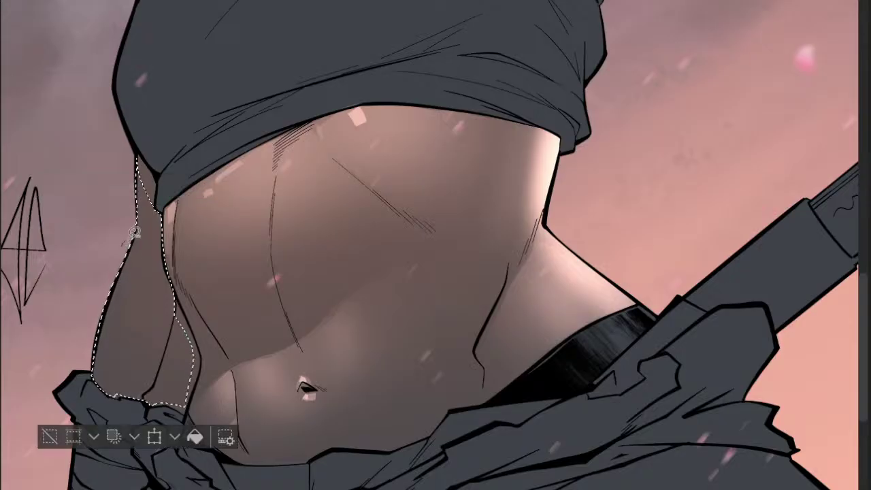
scroll(130, 252, "down", 3)
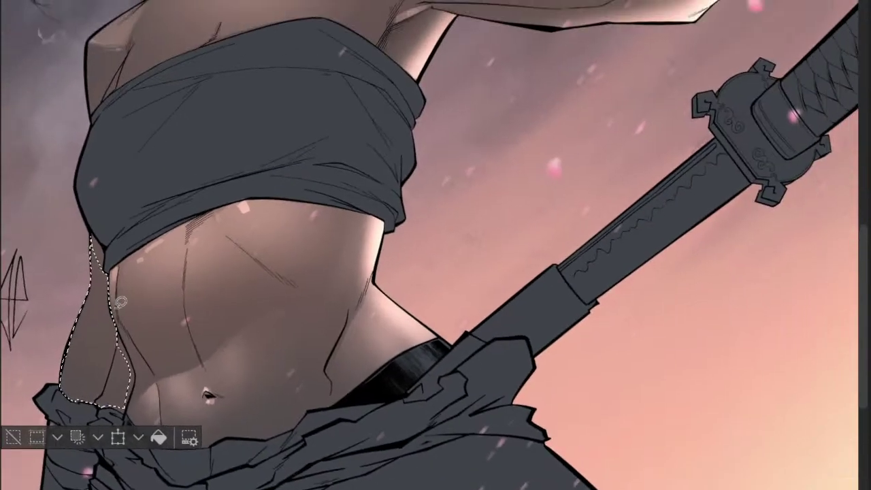
- Brush a soft highlight over the selected lowered arm with a smaller brush, and clear the selection
key("b")
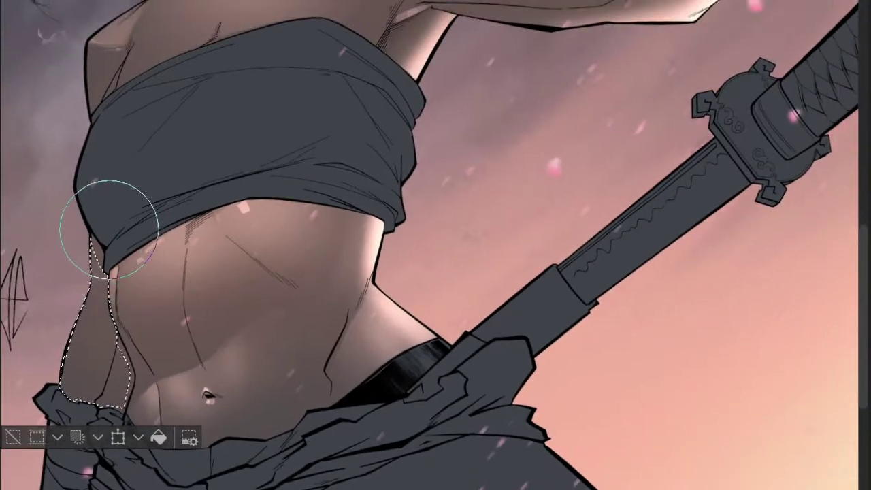
key("bracketleft")
key("bracketleft")
key("bracketleft")
key("bracketleft")
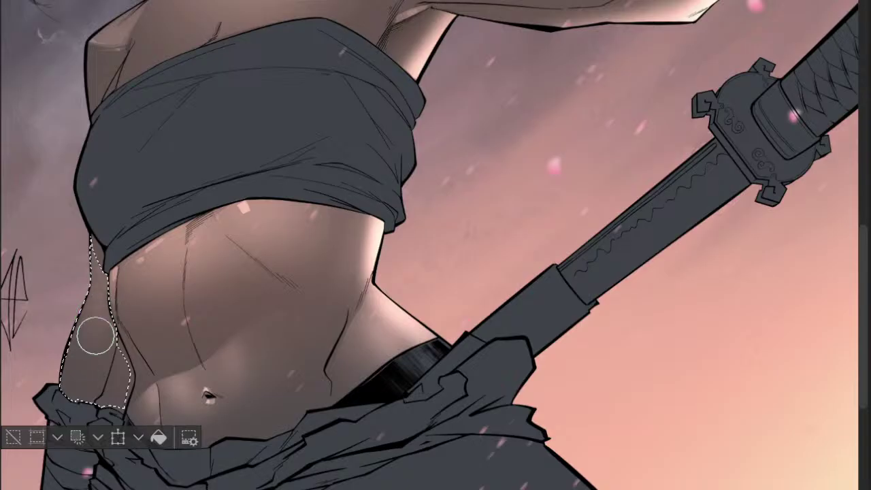
mouse_move(95, 336)
left_mouse_down()
mouse_move(115, 283)
mouse_move(74, 402)
mouse_move(117, 256)
mouse_move(68, 390)
mouse_move(82, 385)
mouse_move(115, 253)
mouse_move(107, 245)
mouse_move(100, 361)
mouse_move(129, 288)
left_mouse_up()
key("ctrl+d")
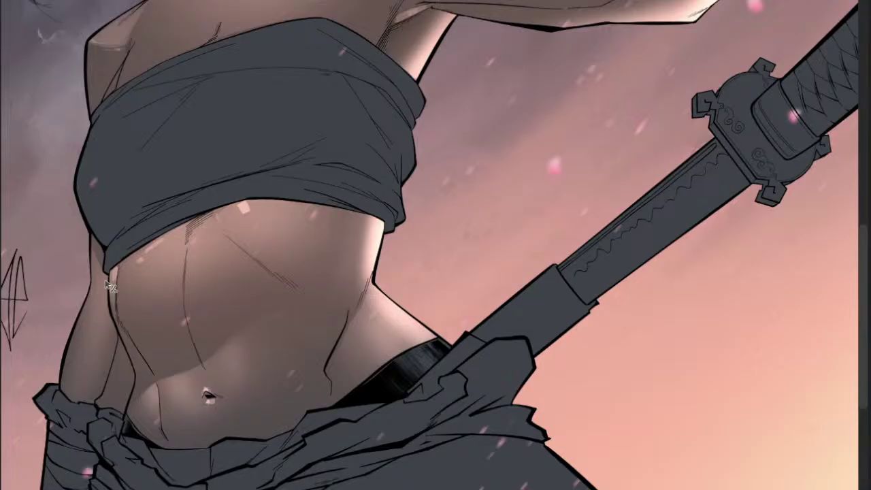
- Select only the lower part of that arm, brush light around the elbow, and clear the selection
key("ctrl+shift+d")
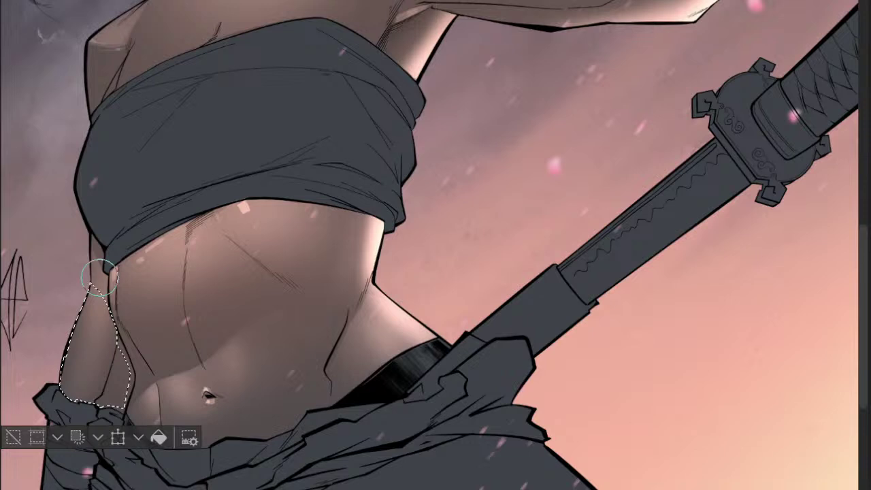
left_click_drag(99, 278, 107, 296)
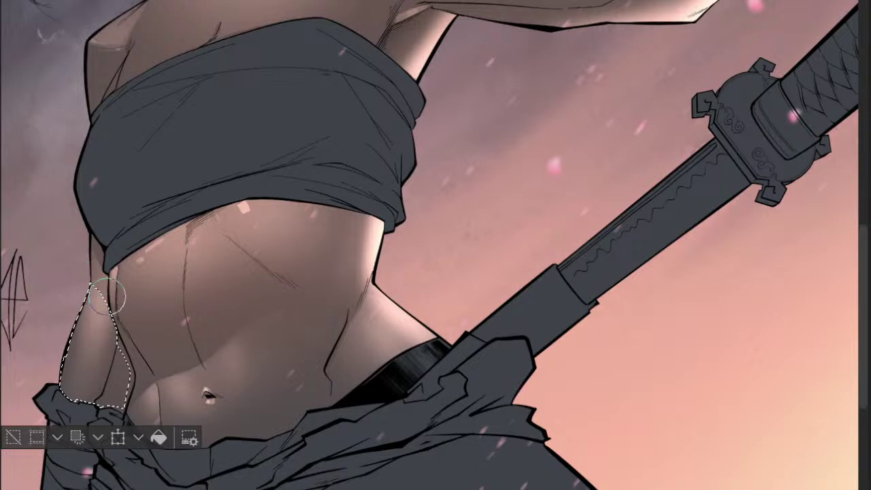
key("ctrl+d")
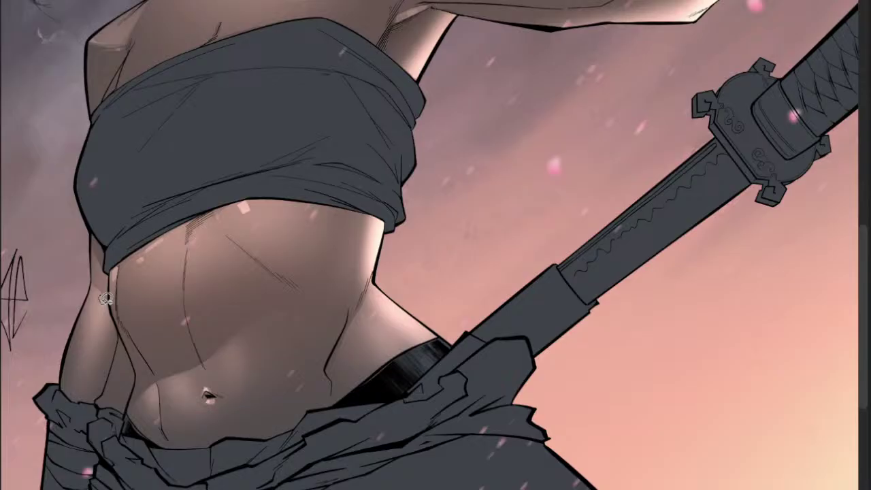
- Lasso the narrow inner sliver of the forearm beside the waist, brush a soft highlight into it, and deselect
mouse_move(106, 299)
left_mouse_down()
mouse_move(105, 286)
mouse_move(91, 287)
mouse_move(113, 278)
left_mouse_up()
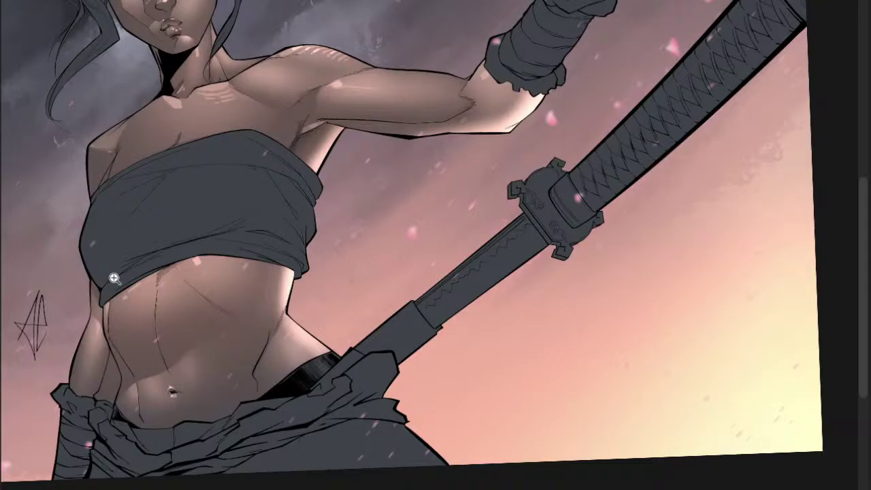
left_click(115, 278)
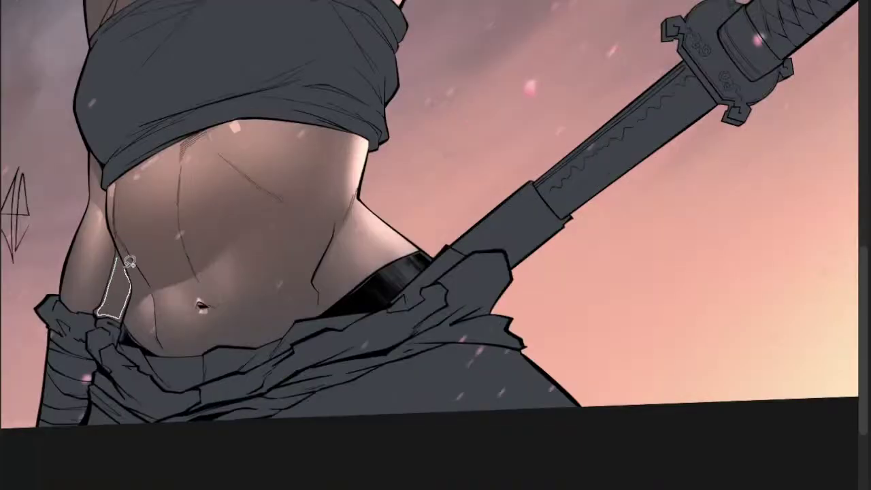
left_click_drag(130, 262, 118, 265)
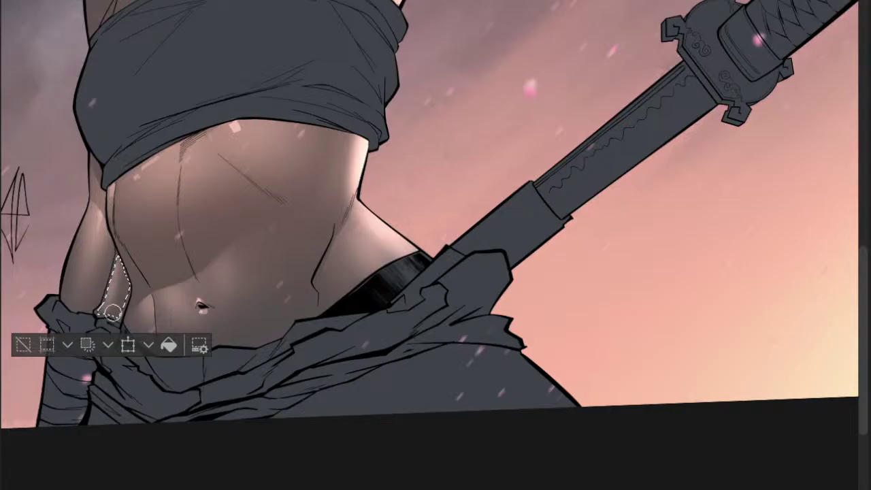
key("ctrl+d")
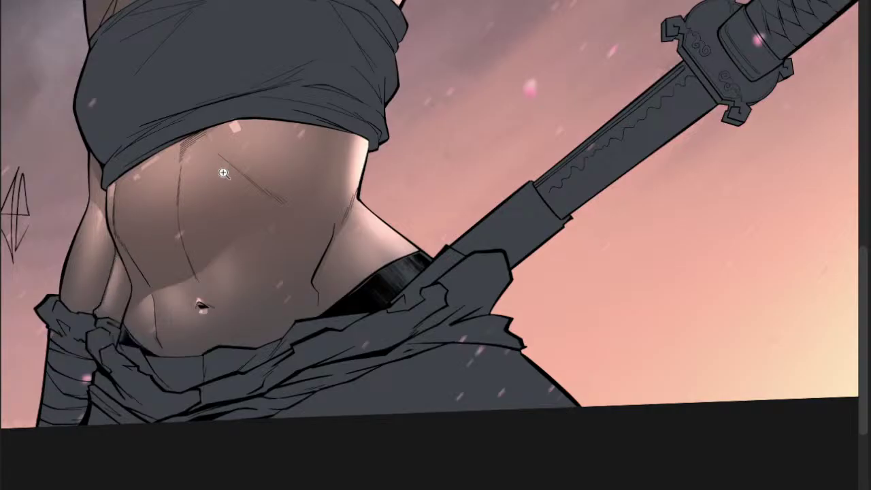
- Lasso a thin rim-light strip along the outer face edge, from the temple down to the jaw
left_click_drag(158, 229, 123, 317)
left_click_drag(248, 168, 244, 210)
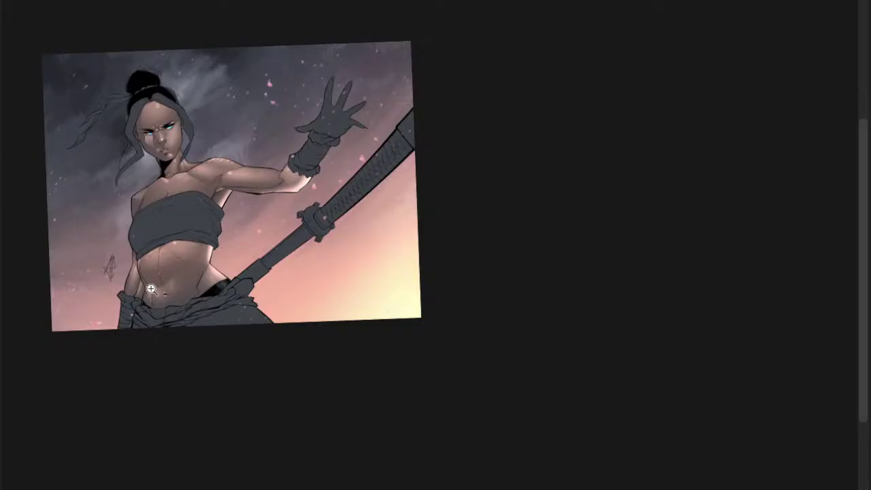
left_click_drag(151, 288, 214, 279)
scroll(215, 279, "down", 4)
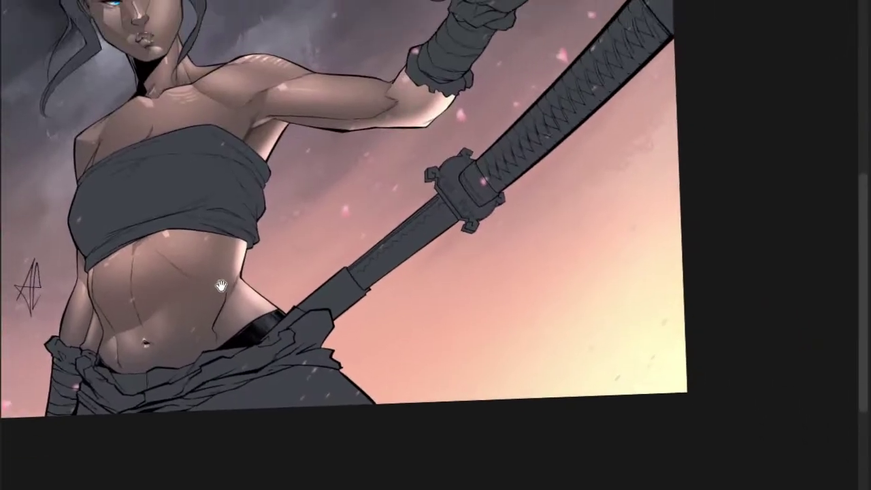
scroll(314, 256, "down", 3)
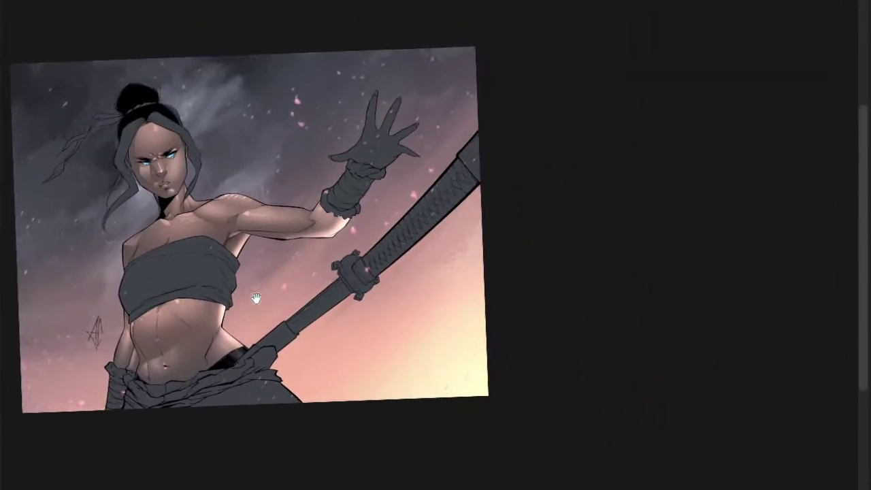
scroll(225, 272, "up", 3)
mouse_move(206, 300)
left_mouse_down()
mouse_move(230, 291)
mouse_move(205, 313)
left_mouse_up()
left_click_drag(175, 186, 190, 152)
scroll(188, 151, "up", 1)
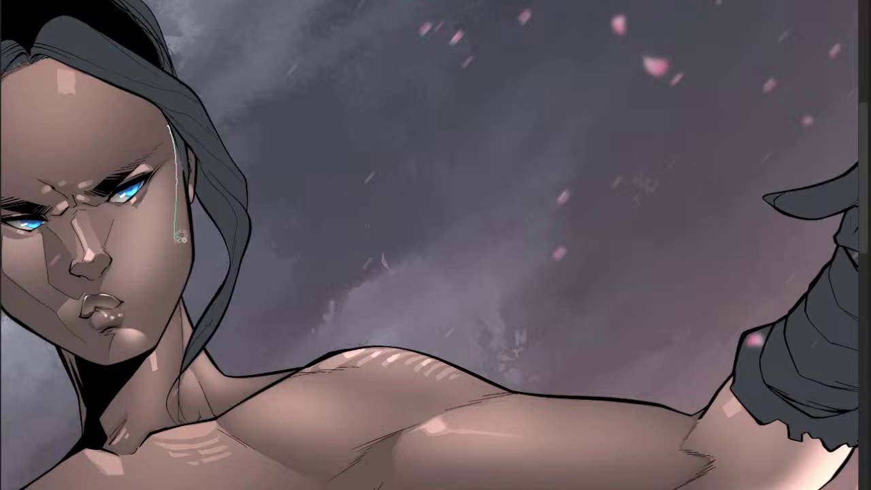
mouse_move(174, 293)
left_mouse_down()
mouse_move(156, 344)
mouse_move(172, 316)
left_mouse_up()
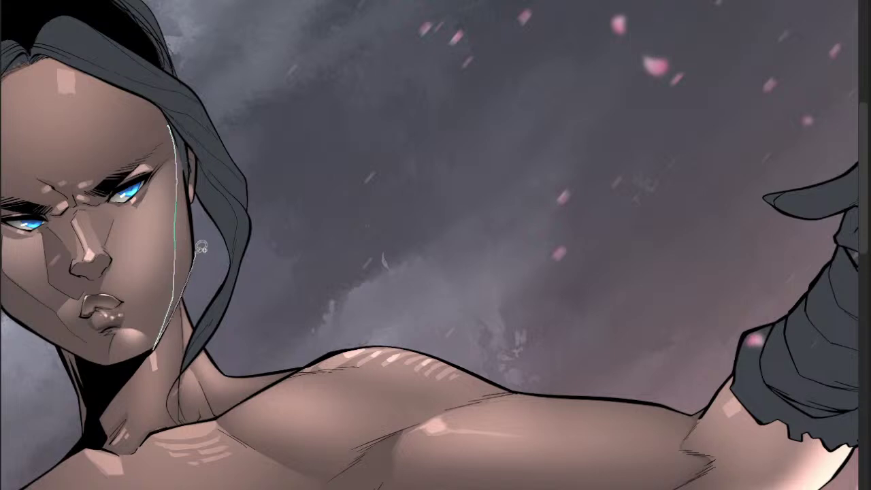
left_click_drag(201, 247, 196, 250)
- Trim the upper end of the face-edge selection to follow the hairline at the temple
scroll(172, 152, "up", 2)
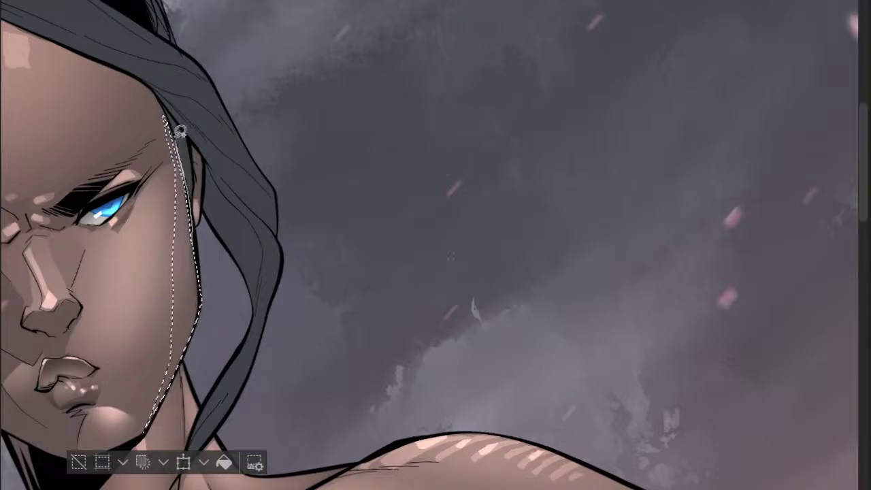
left_click_drag(167, 207, 173, 112)
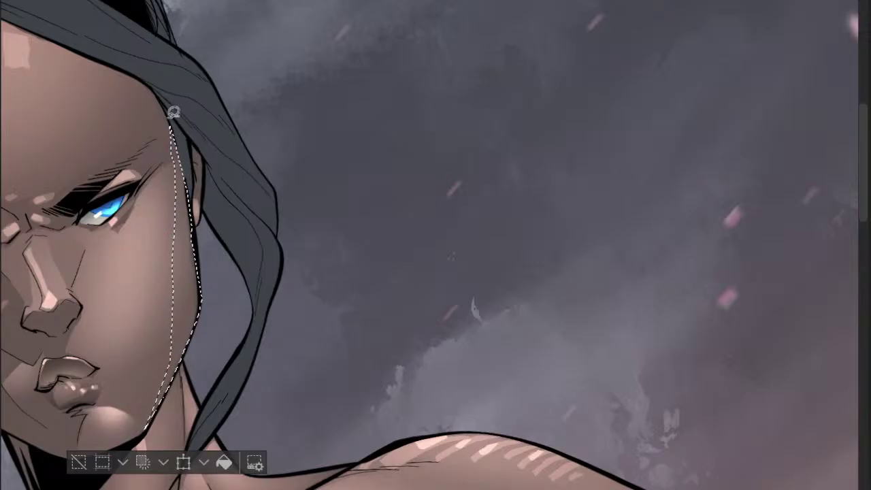
scroll(195, 221, "down", 2)
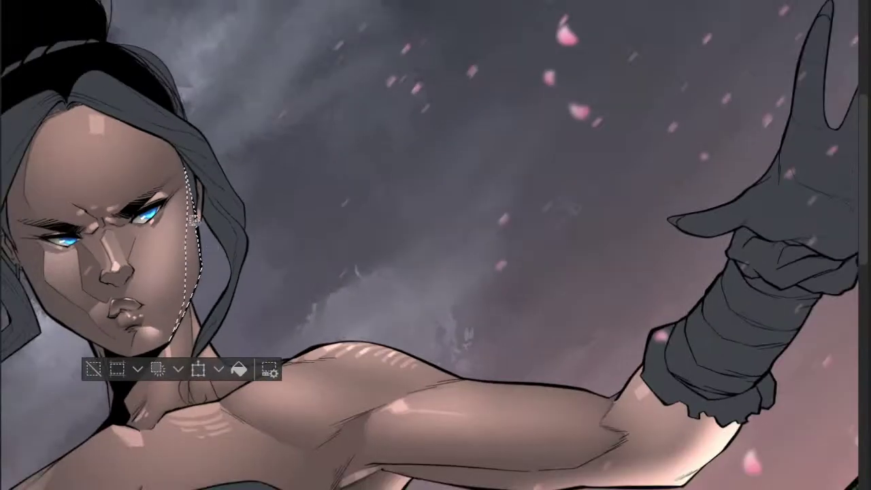
scroll(189, 228, "up", 2)
scroll(235, 232, "down", 2)
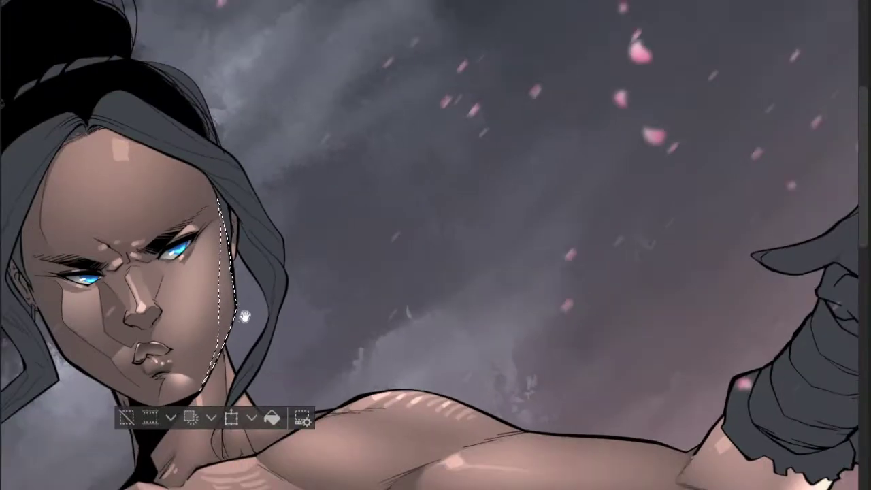
- Extend the selection with a wedge across the chin, joined to the lower end of the jaw strip
scroll(245, 307, "up", 2)
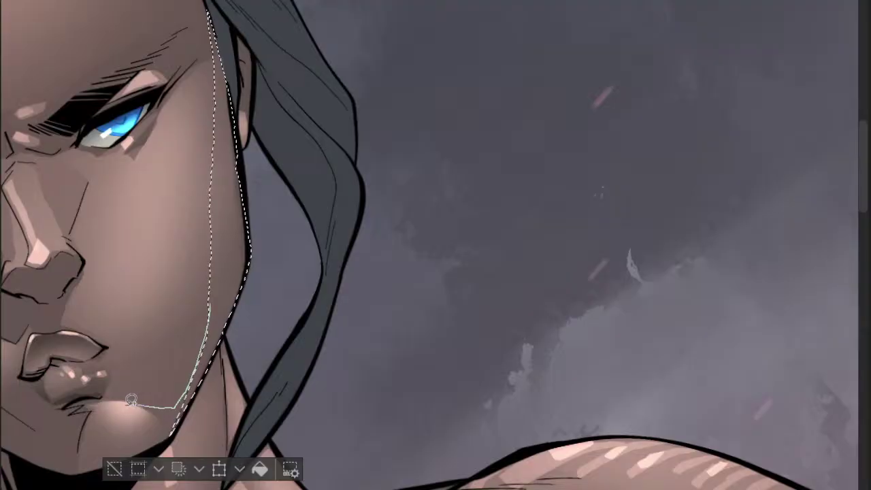
left_click_drag(182, 423, 193, 383)
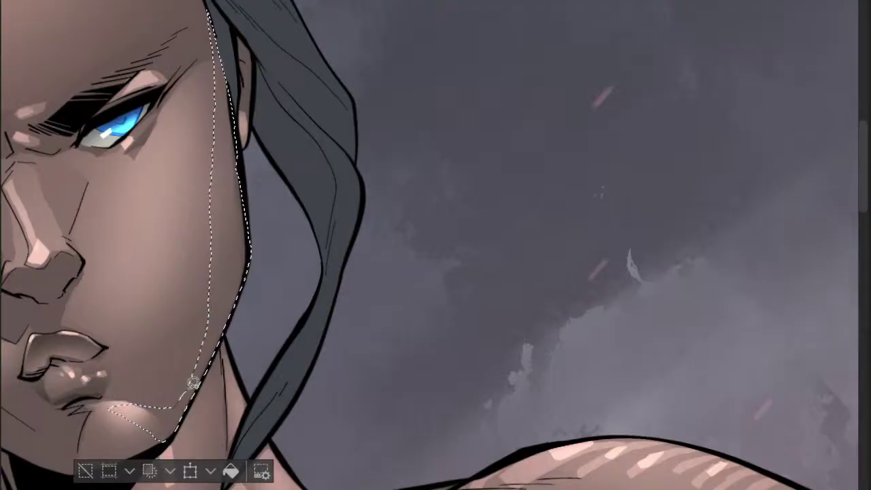
left_click_drag(158, 439, 183, 398)
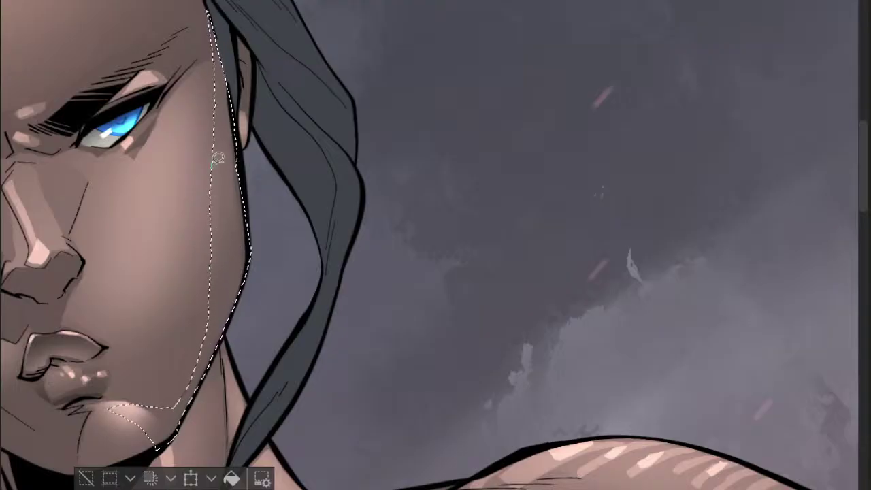
- Refine the selection's inner edge along the cheek and narrow the strip along the jaw
left_click_drag(211, 168, 211, 232)
left_click_drag(181, 324, 183, 319)
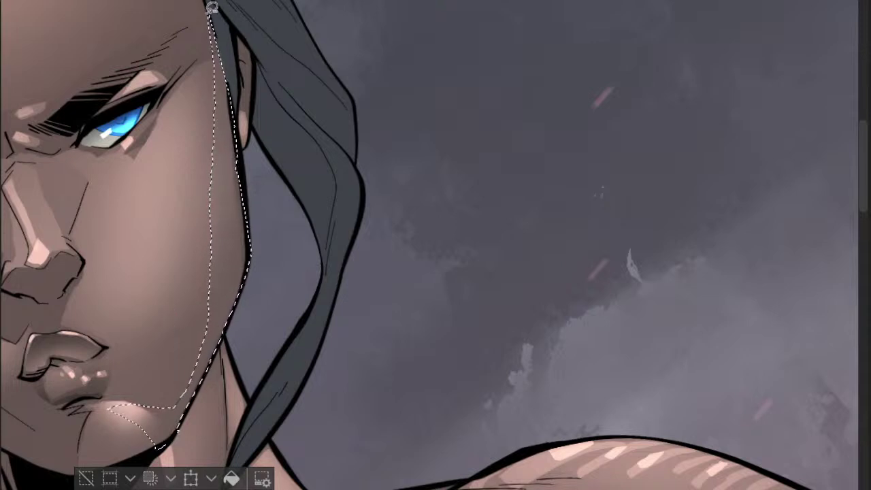
left_click_drag(187, 162, 206, 27)
scroll(231, 200, "down", 4)
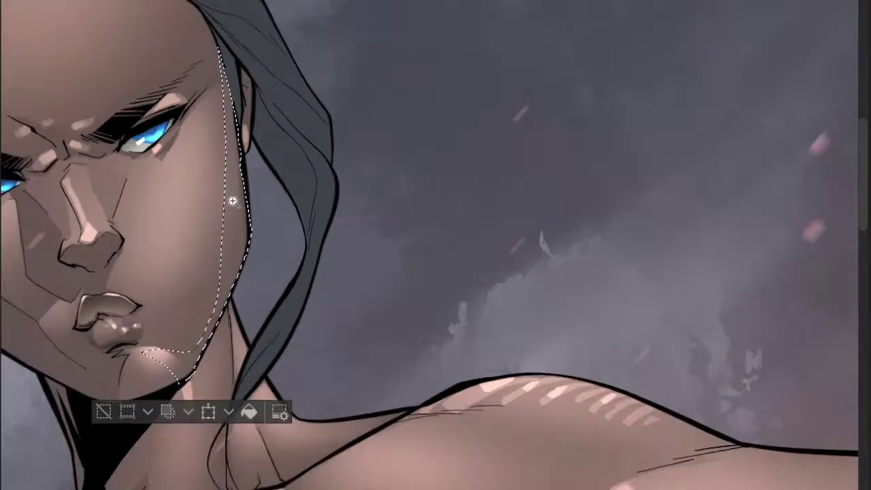
scroll(255, 215, "up", 2)
mouse_move(240, 205)
left_mouse_down()
mouse_move(225, 242)
mouse_move(186, 281)
mouse_move(224, 267)
left_mouse_up()
left_click_drag(249, 215, 239, 249)
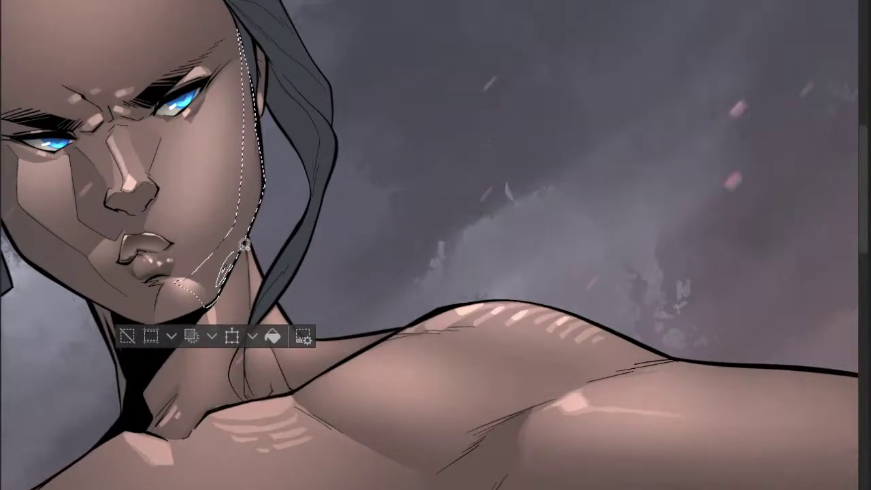
left_click_drag(243, 141, 241, 229)
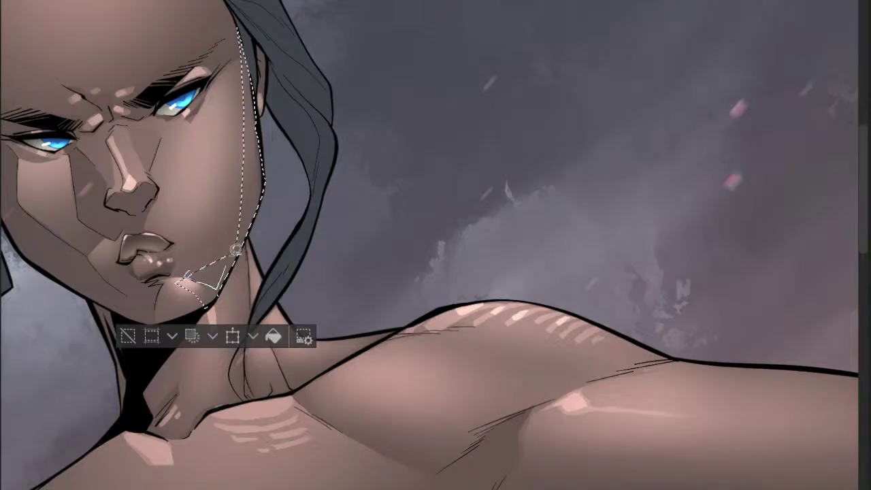
mouse_move(235, 250)
left_mouse_down()
mouse_move(252, 164)
mouse_move(240, 238)
mouse_move(253, 66)
mouse_move(244, 41)
mouse_move(245, 226)
mouse_move(232, 269)
left_mouse_up()
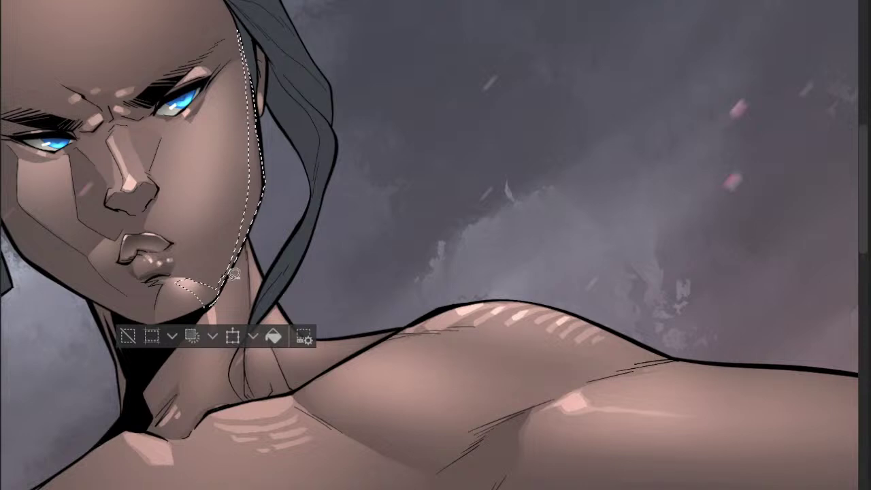
- Clean up the selection where the jaw strip meets the chin wedge, and switch to the brush
scroll(234, 274, "up", 2)
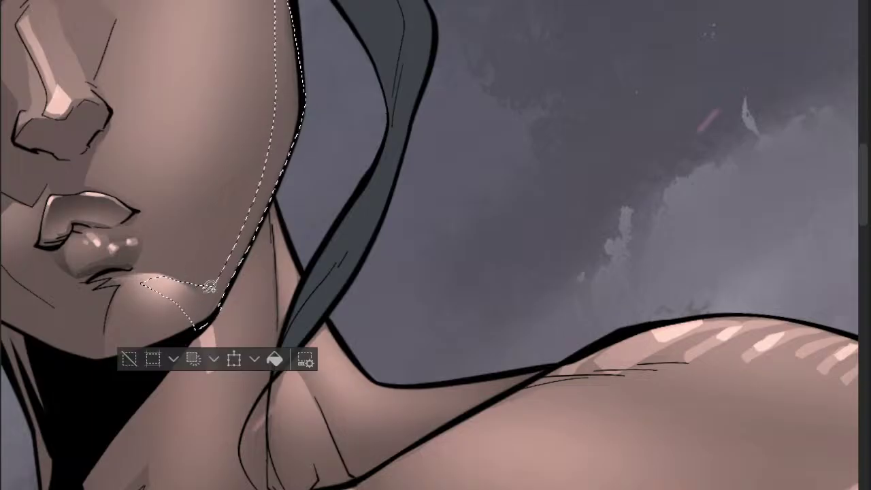
mouse_move(209, 286)
left_mouse_down()
mouse_move(174, 274)
mouse_move(142, 279)
mouse_move(212, 287)
mouse_move(178, 281)
left_mouse_up()
mouse_move(277, 236)
left_mouse_down()
mouse_move(208, 292)
mouse_move(173, 334)
left_mouse_up()
left_click(189, 307, "ctrl")
scroll(203, 306, "down", 1)
key("b")
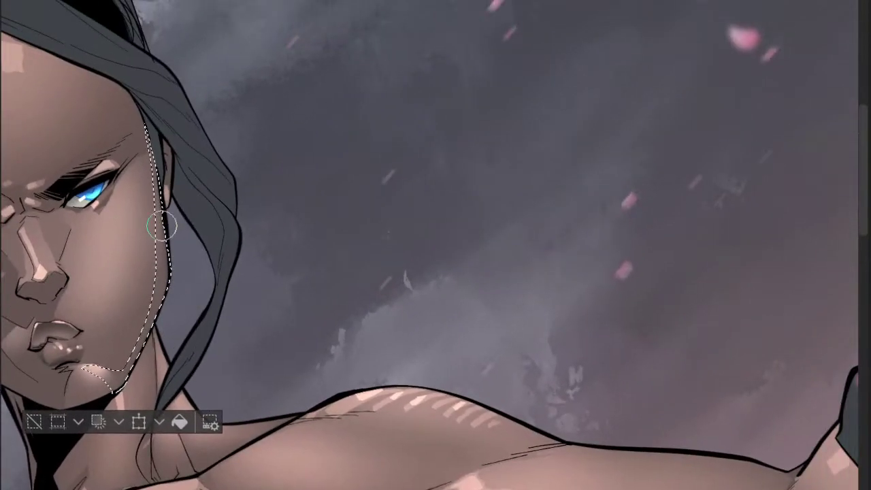
- Enlarge the brush, paint a soft highlight along the jaw and chin inside the face-edge selection, and clear the selection
key("bracketright")
key("bracketright")
key("bracketright")
key("bracketright")
key("bracketright")
key("bracketright")
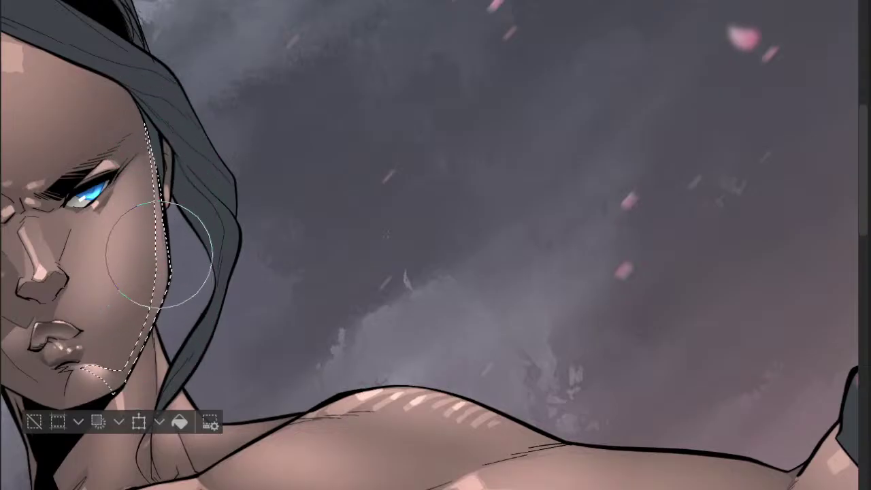
left_click_drag(160, 322, 187, 311)
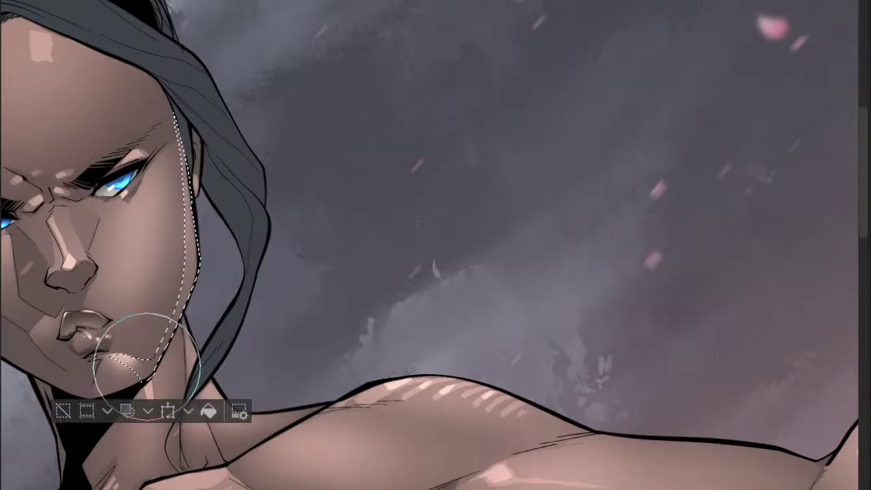
scroll(147, 357, "up", 2)
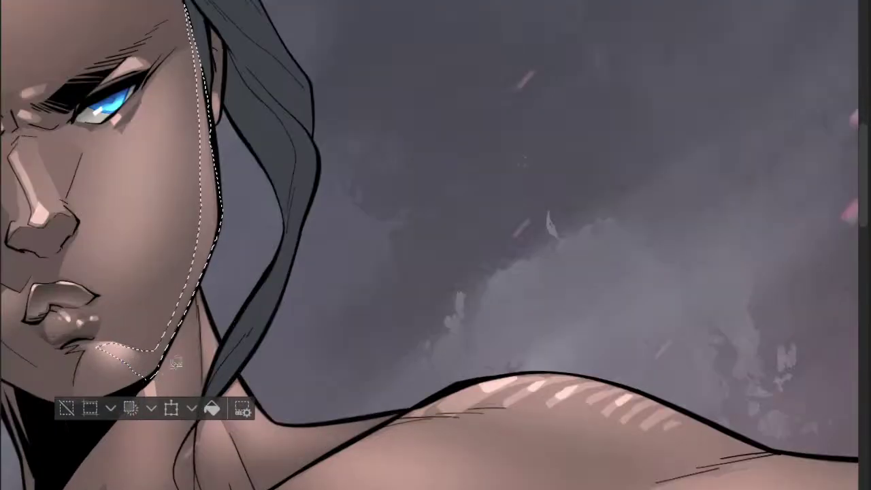
scroll(176, 363, "down", 3)
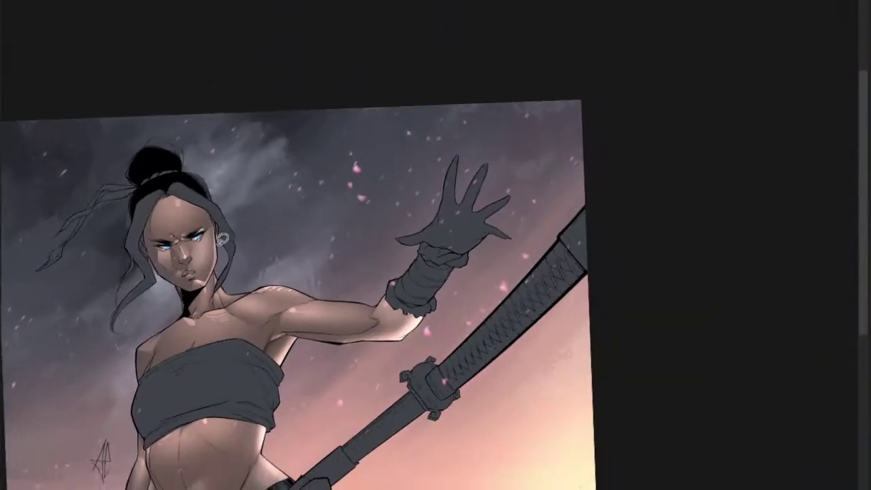
- Lasso a small wedge across the chin, brighten it with the soft brush, and deselect
scroll(213, 340, "up", 5)
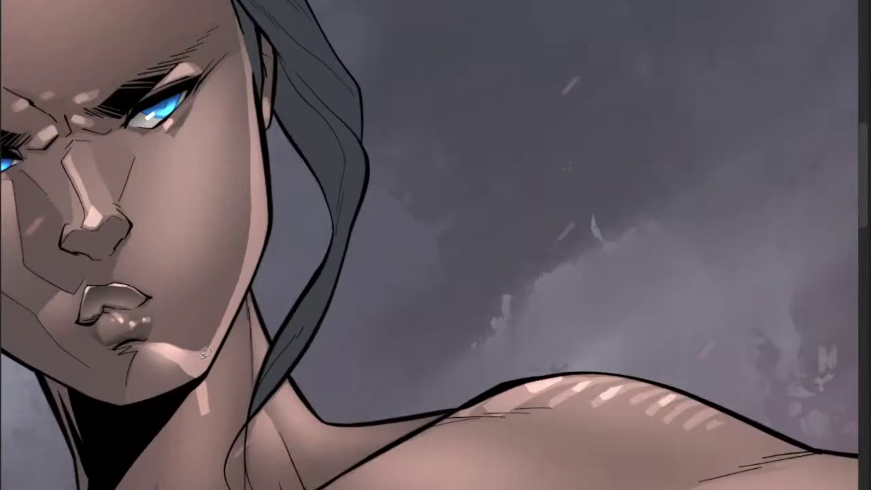
mouse_move(204, 353)
left_mouse_down()
mouse_move(182, 368)
mouse_move(192, 367)
left_mouse_up()
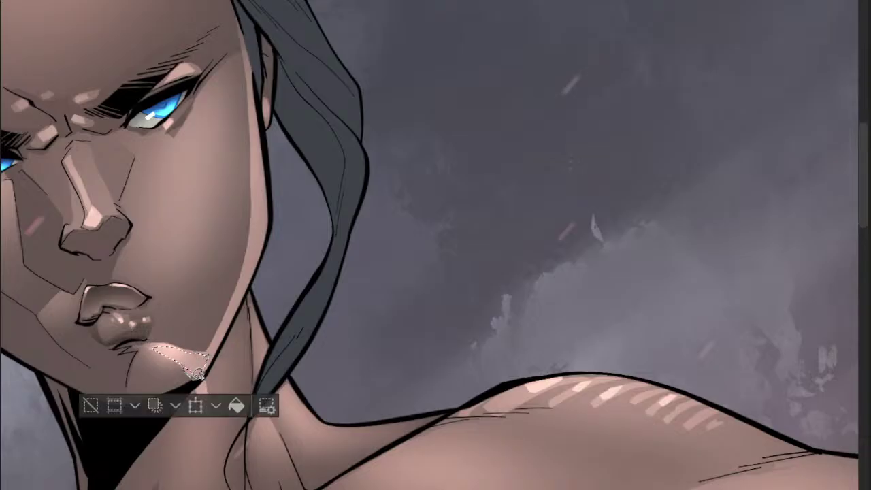
scroll(197, 373, "down", 2)
key("ctrl+d")
scroll(258, 311, "down", 2)
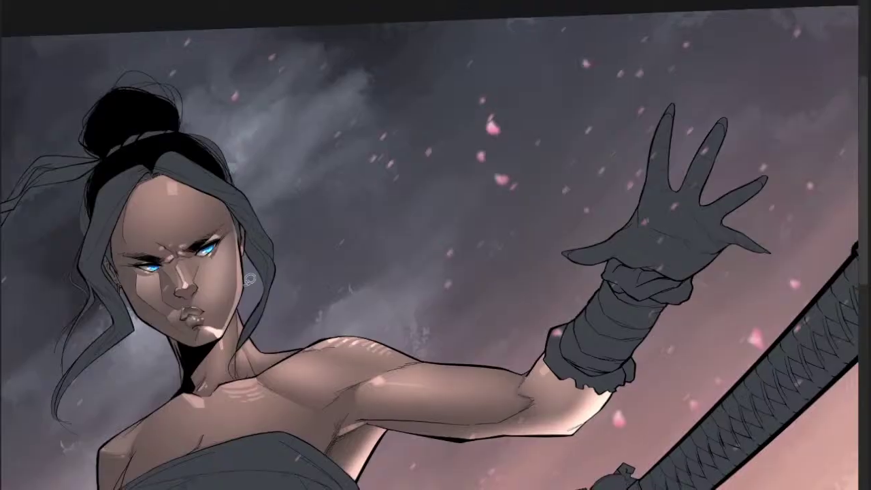
- Lasso a thin strip along the lit face edge from the temple down the cheek and jaw to the chin
scroll(250, 278, "up", 2)
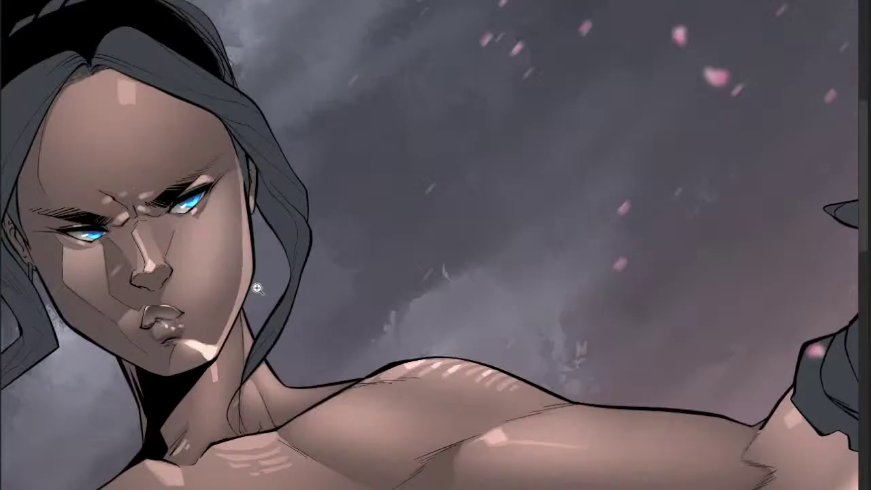
scroll(257, 289, "up", 1)
mouse_move(232, 136)
left_mouse_down()
mouse_move(248, 245)
mouse_move(224, 368)
mouse_move(256, 302)
mouse_move(243, 133)
left_mouse_up()
scroll(246, 143, "up", 2)
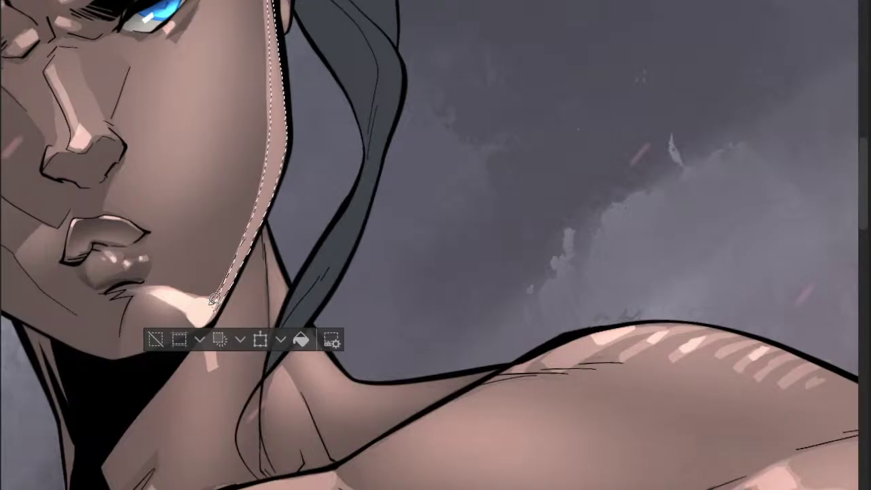
mouse_move(238, 281)
left_mouse_down()
mouse_move(215, 309)
mouse_move(222, 315)
mouse_move(235, 277)
left_mouse_up()
key("space")
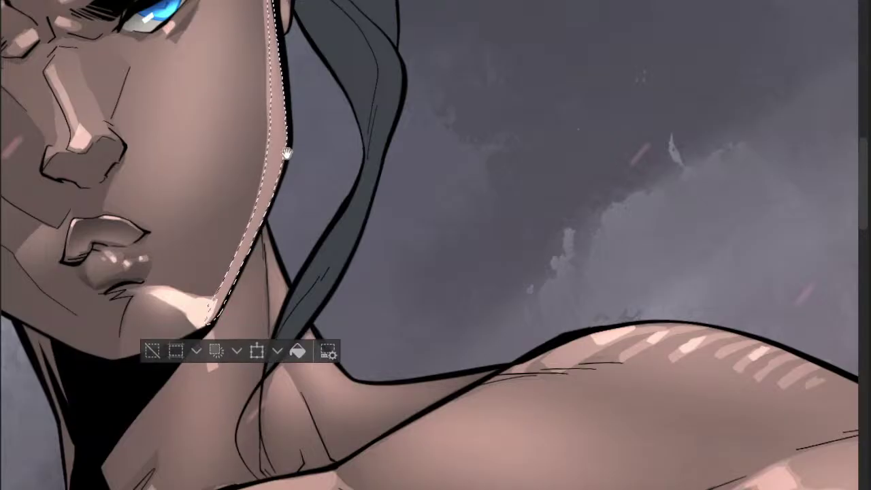
left_click_drag(287, 153, 216, 316)
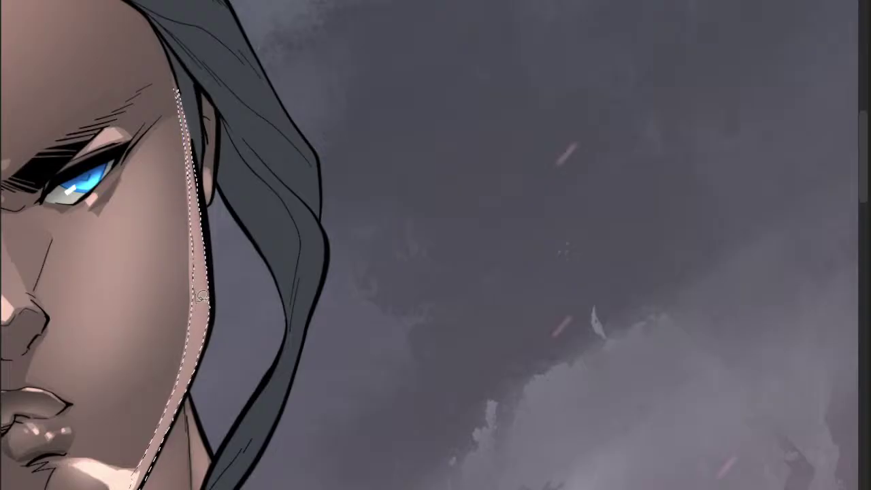
- Brush bright rim light into the thin strip along the cheek and jaw, and deselect
scroll(201, 284, "down", 4)
key("b")
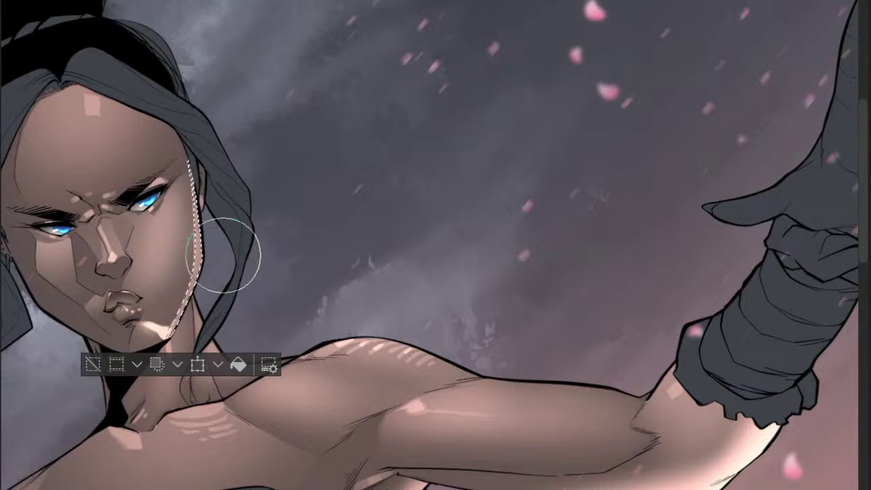
key("ctrl+d")
mouse_move(223, 256)
left_mouse_down()
mouse_move(212, 264)
mouse_move(215, 242)
mouse_move(233, 260)
mouse_move(237, 297)
left_mouse_up()
scroll(240, 244, "down", 4)
- Lasso a small sliver on the outer cheek edge and brighten the rim light there
scroll(193, 252, "up", 3)
scroll(256, 204, "up", 1)
left_click_drag(264, 192, 262, 238)
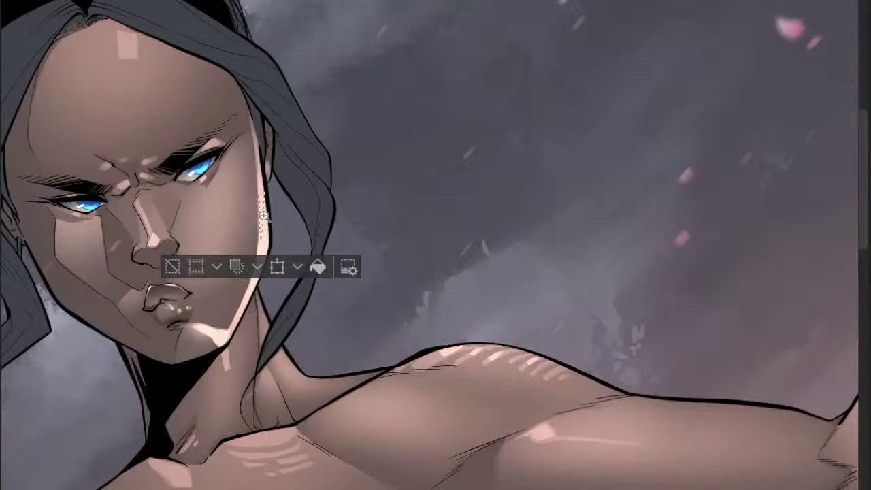
scroll(263, 216, "down", 2)
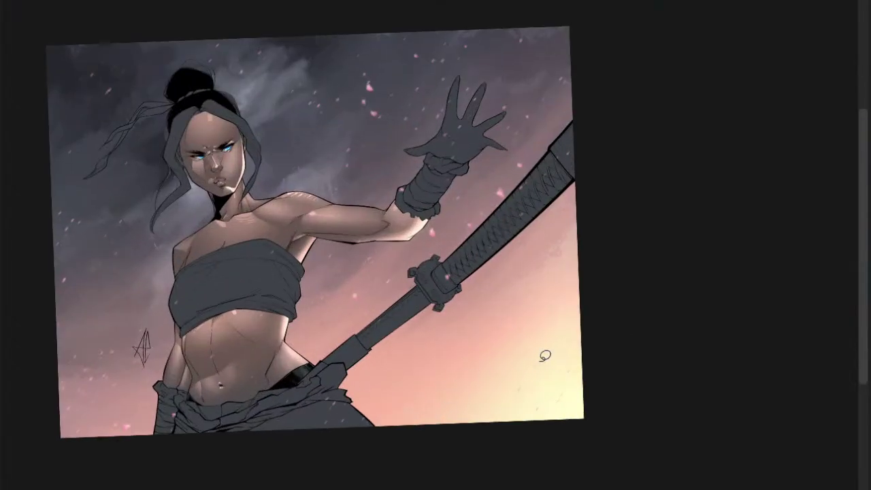
- Lasso a small patch beside the tip of the nose and brush a soft highlight into it
left_click_drag(410, 370, 449, 397)
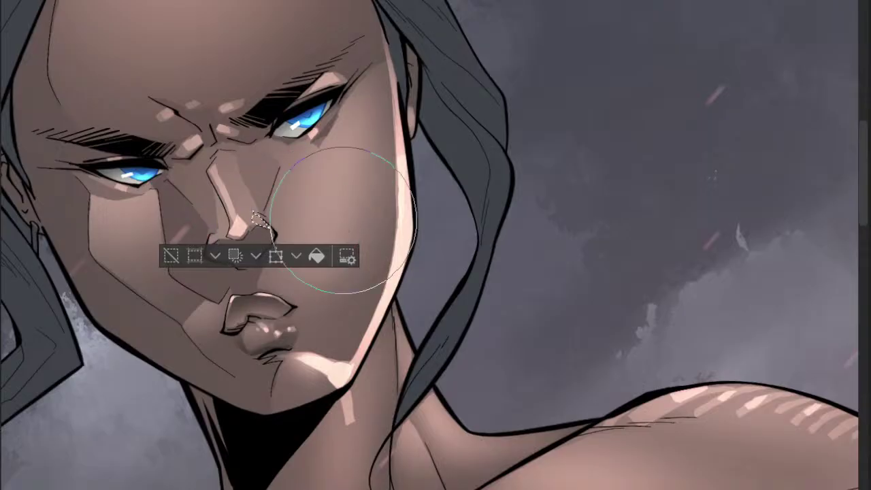
left_click_drag(342, 220, 211, 236)
left_click_drag(305, 227, 275, 209)
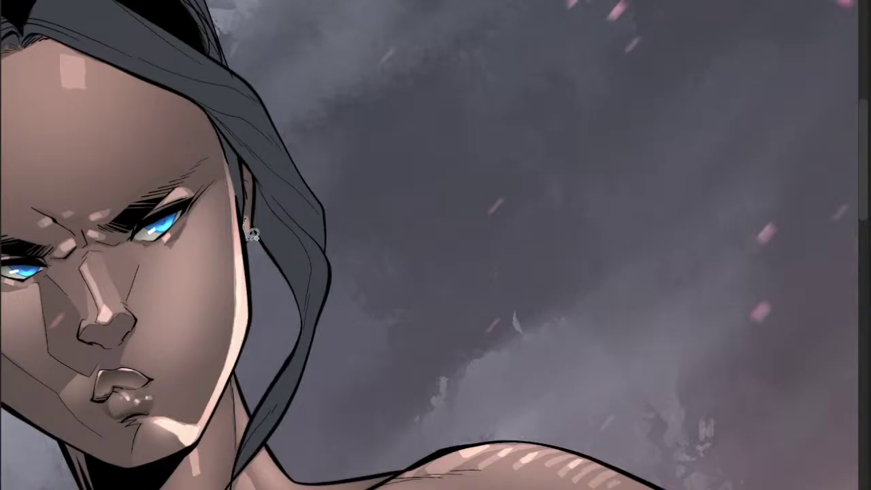
left_click_drag(253, 234, 354, 375)
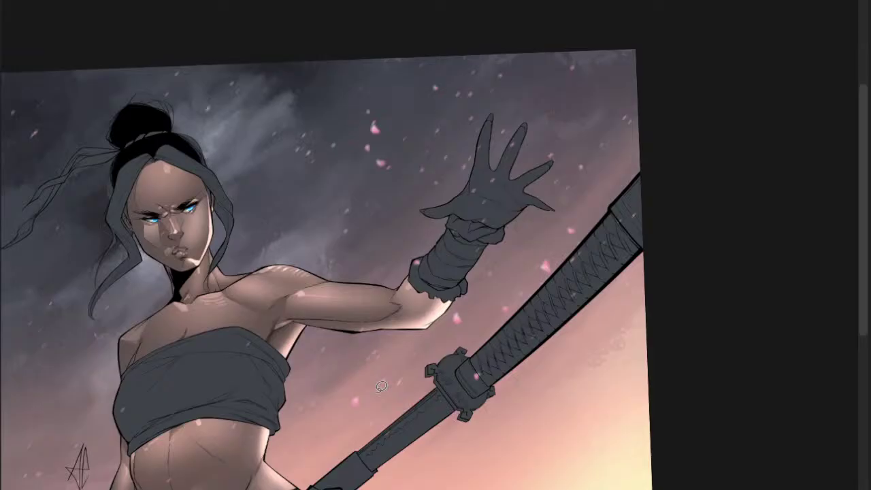
left_click_drag(381, 386, 327, 303)
left_click_drag(326, 303, 293, 247)
left_click_drag(254, 350, 278, 356)
left_click_drag(278, 356, 251, 358)
left_click_drag(561, 166, 294, 304)
left_click_drag(301, 259, 315, 290)
mouse_move(371, 171)
left_mouse_down()
mouse_move(350, 251)
mouse_move(359, 262)
left_mouse_up()
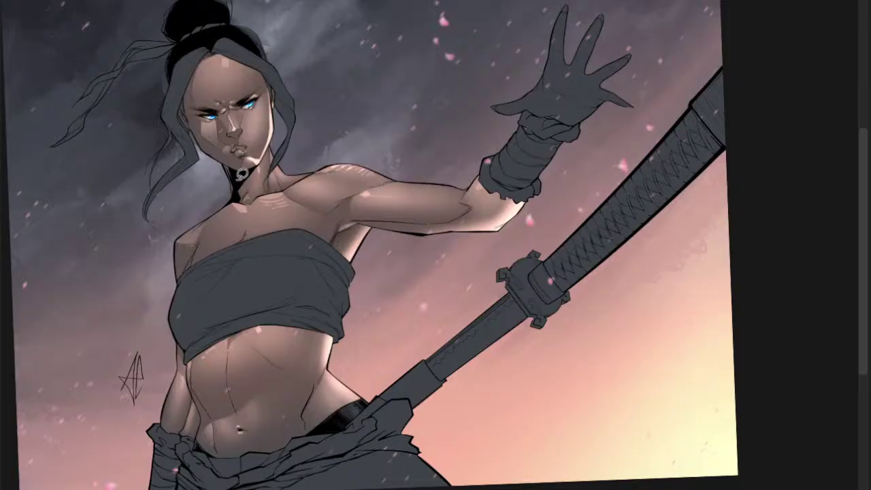
left_click(264, 169)
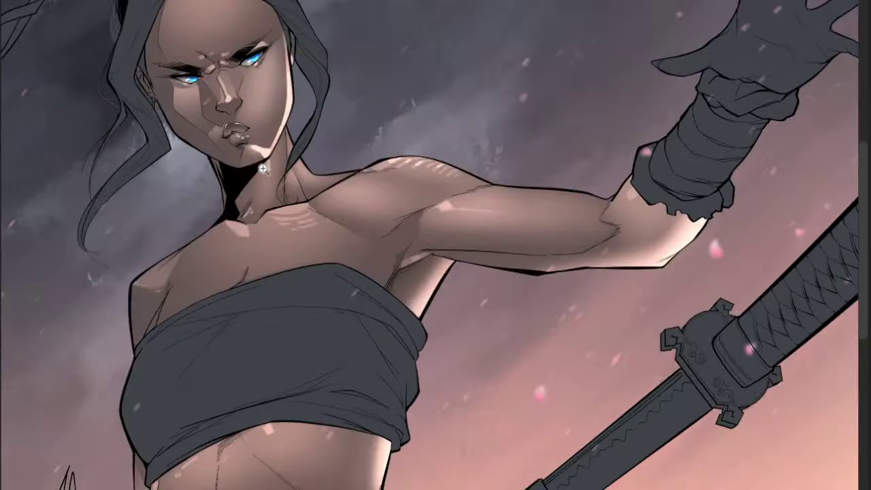
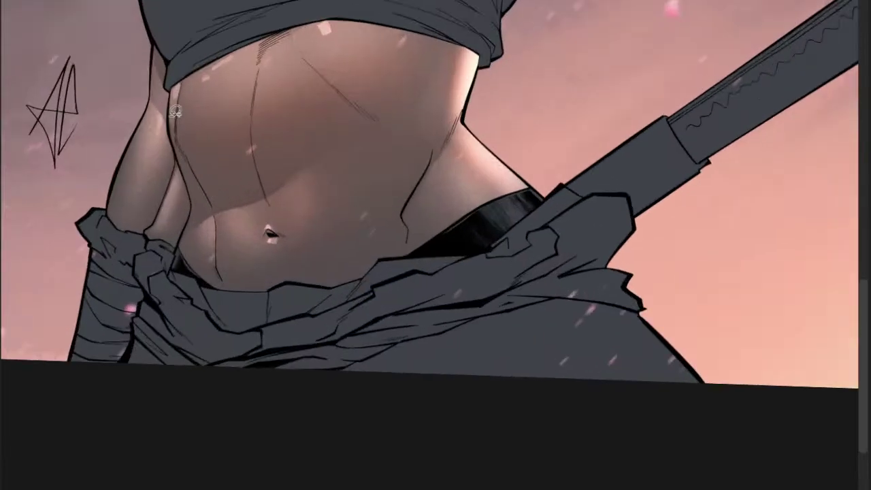
- Lasso the central abdomen and then the flank above the belt, brushing soft shading into each and deselecting
mouse_move(175, 113)
left_mouse_down()
mouse_move(188, 199)
mouse_move(184, 239)
mouse_move(207, 219)
mouse_move(404, 122)
mouse_move(378, 67)
mouse_move(242, 88)
left_mouse_up()
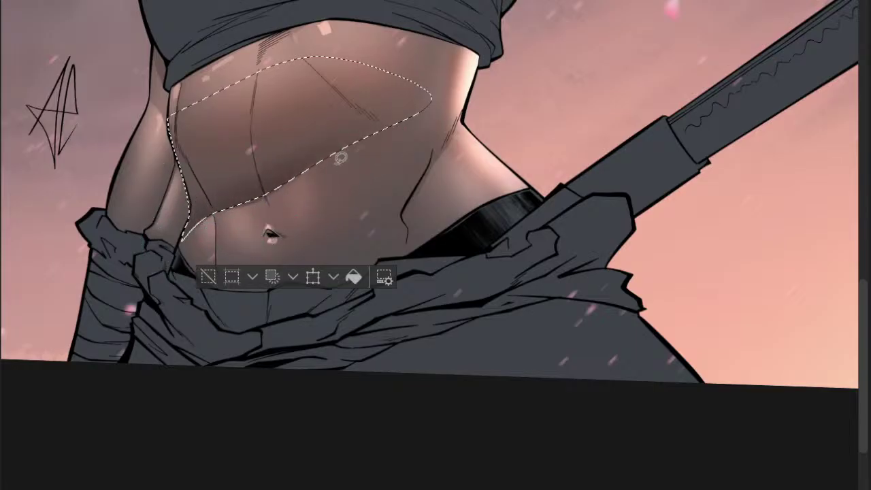
key("ctrl+d")
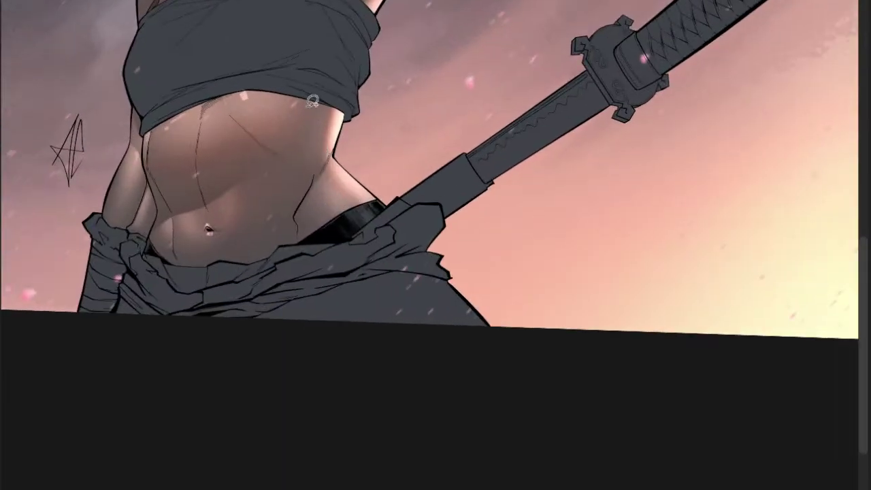
mouse_move(312, 100)
left_mouse_down()
mouse_move(265, 176)
mouse_move(238, 243)
mouse_move(245, 257)
mouse_move(308, 239)
mouse_move(338, 216)
mouse_move(346, 199)
mouse_move(314, 104)
left_mouse_up()
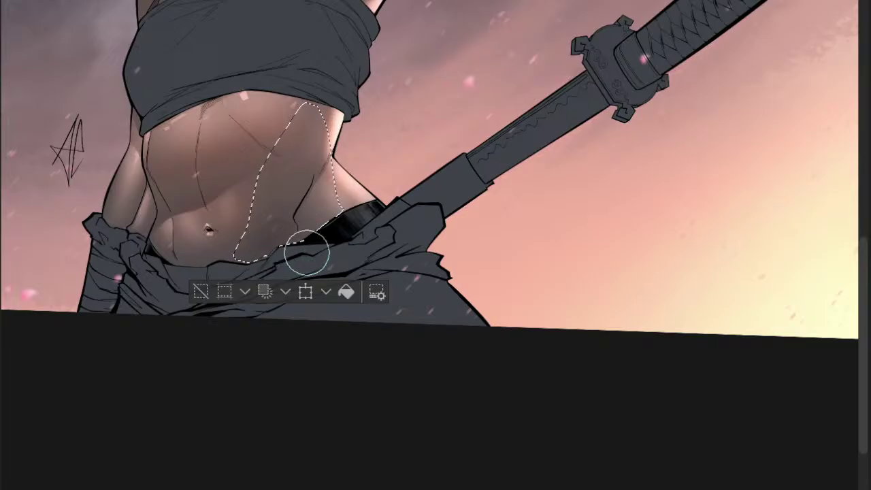
key("ctrl+d")
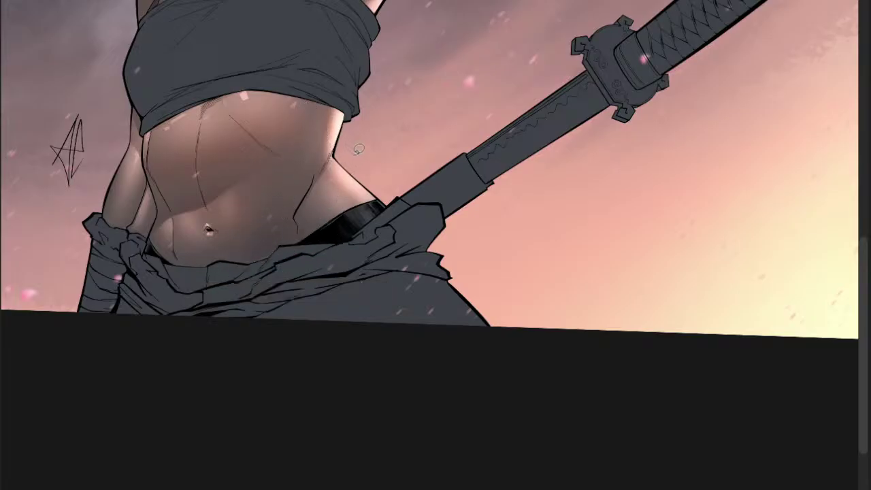
- Lasso the narrow sliver between the forearm and the waist and brush soft shading into it
scroll(356, 147, "down", 3)
scroll(333, 177, "up", 2)
scroll(252, 237, "up", 2)
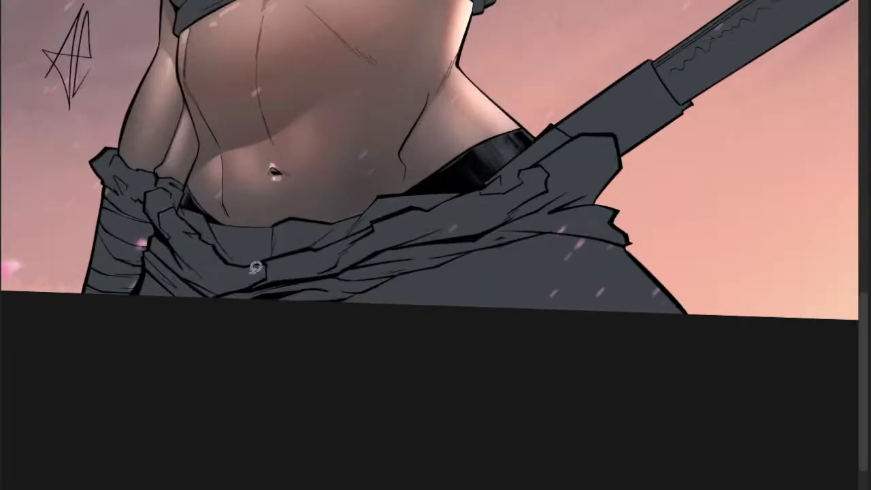
scroll(229, 218, "down", 4)
scroll(262, 181, "up", 5)
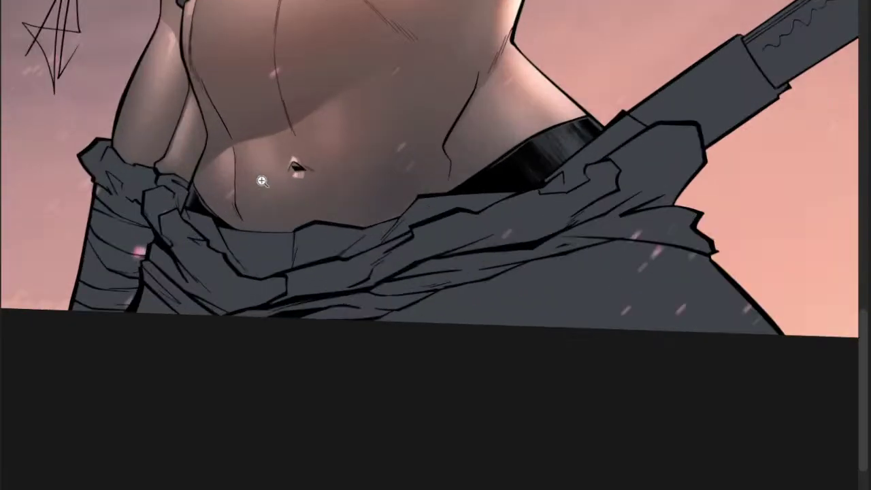
scroll(262, 180, "down", 2)
scroll(235, 262, "up", 3)
mouse_move(188, 161)
left_mouse_down()
mouse_move(195, 279)
mouse_move(210, 235)
mouse_move(193, 157)
left_mouse_up()
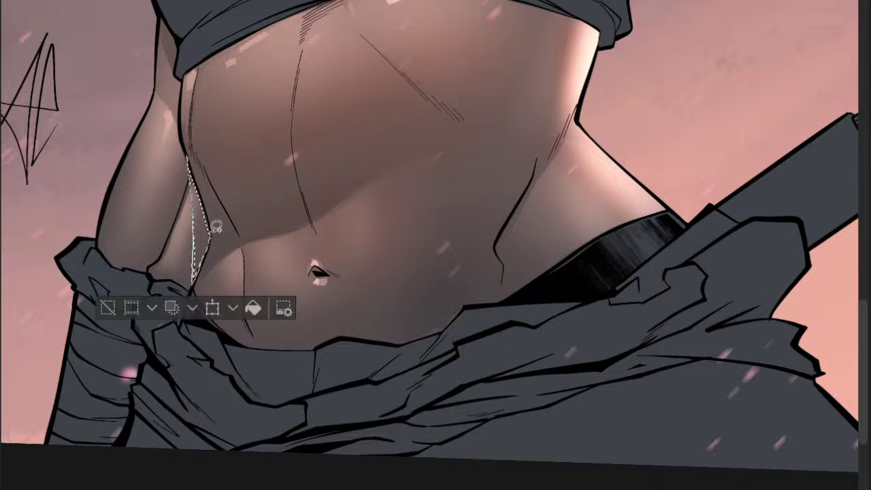
scroll(216, 227, "down", 2)
key("b")
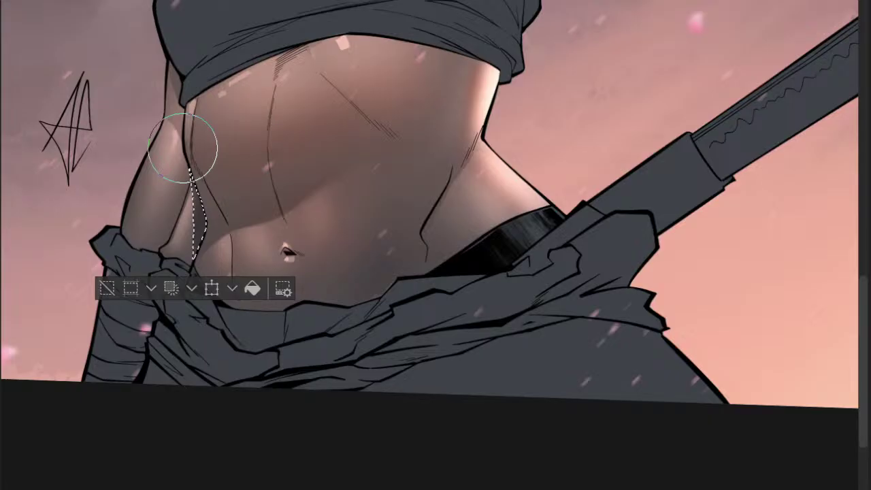
scroll(183, 147, "down", 3)
left_click_drag(358, 182, 307, 181)
- Lasso the narrow triangle at the side of the neck below the hair lock, shade it softly, and deselect
left_click_drag(364, 41, 333, 134)
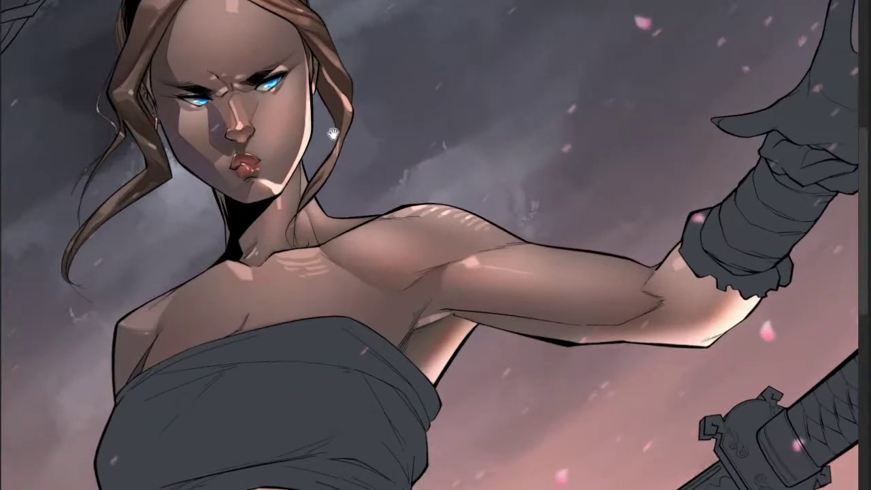
scroll(333, 133, "up", 2)
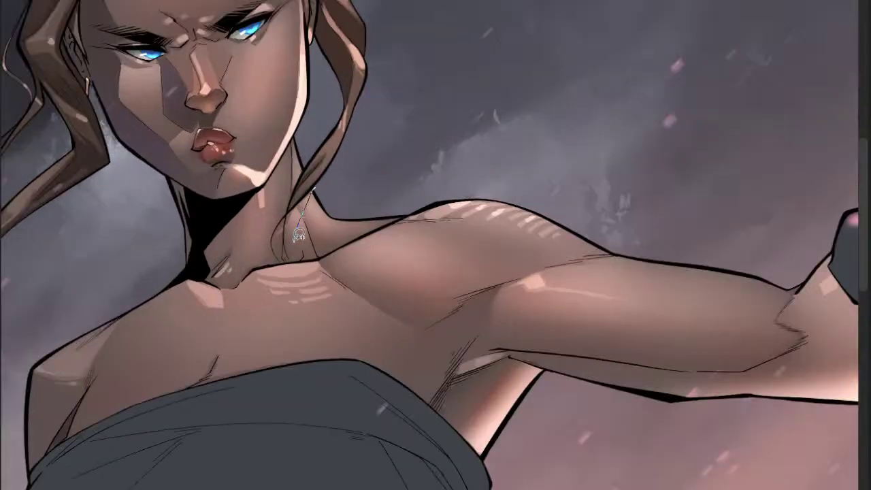
scroll(322, 185, "up", 2)
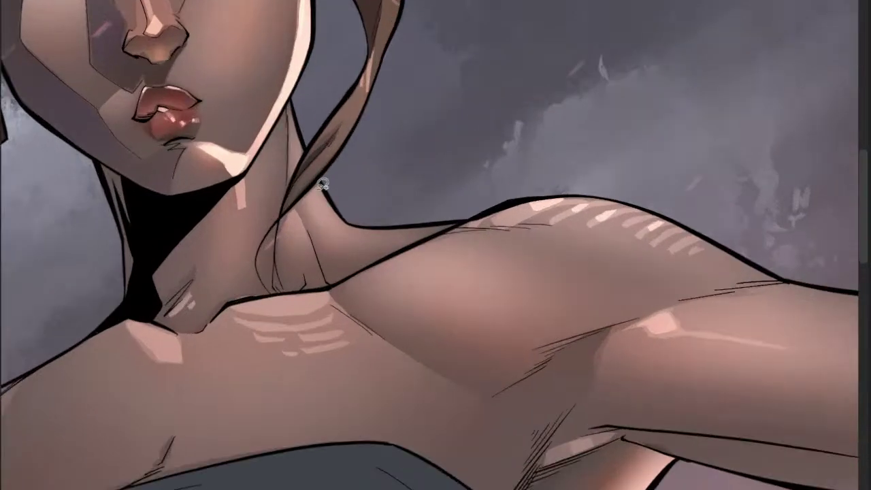
left_click_drag(320, 179, 300, 237)
left_click_drag(303, 197, 303, 197)
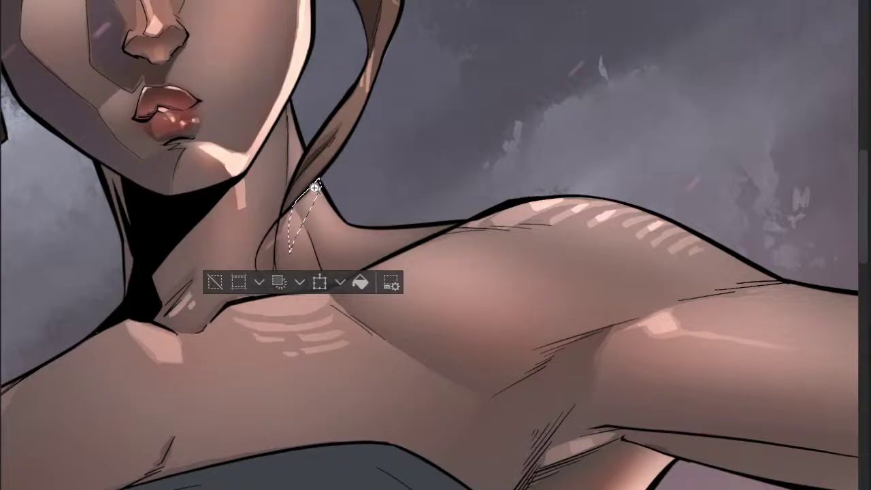
scroll(319, 184, "down", 2)
key("ctrl+d")
scroll(357, 181, "down", 3)
- Lasso the forehead strip beneath the hairline down to the temple, brush a soft tone into it, deselect, and undo the last action
scroll(321, 189, "up", 2)
scroll(321, 189, "up", 3)
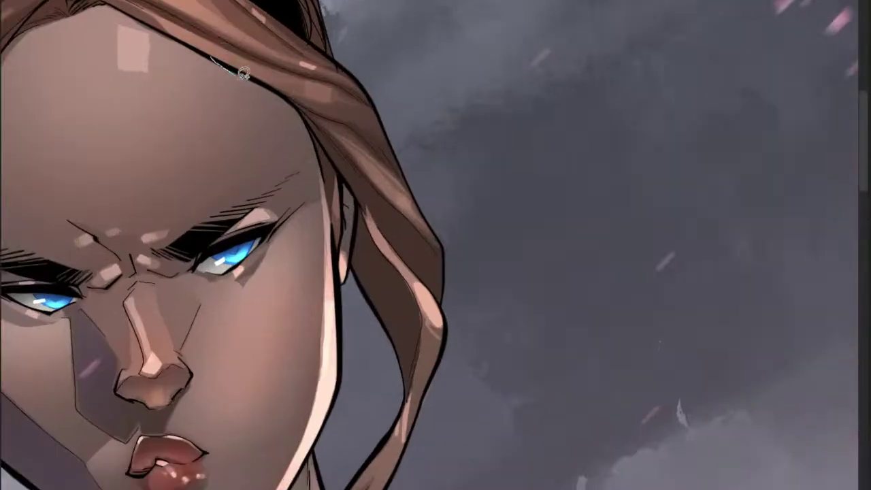
mouse_move(197, 51)
left_mouse_down()
mouse_move(314, 140)
mouse_move(281, 96)
mouse_move(201, 51)
left_mouse_up()
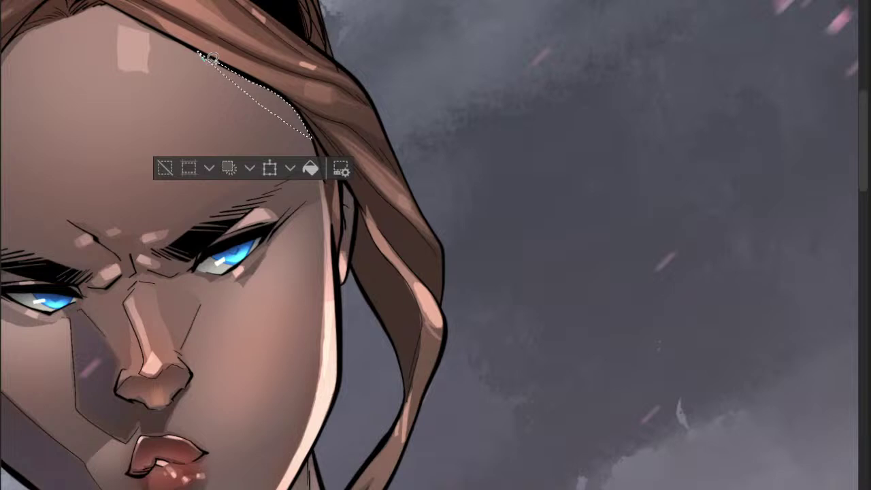
mouse_move(312, 141)
left_mouse_down()
mouse_move(291, 97)
mouse_move(296, 134)
mouse_move(319, 161)
mouse_move(320, 125)
left_mouse_up()
scroll(319, 130, "down", 3)
key("b")
key("ctrl+shift+a")
scroll(366, 123, "down", 5)
scroll(310, 60, "up", 3)
key("ctrl+z")
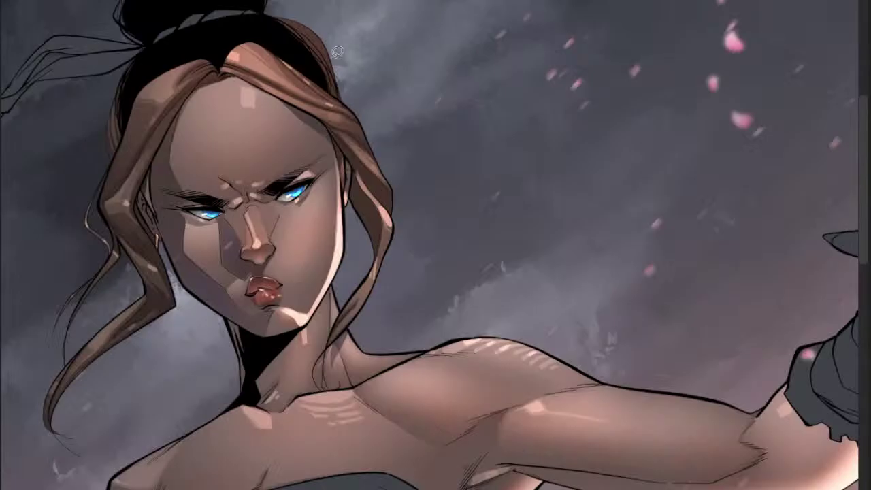
- Clear any selection and review the skin and face rendering across the whole figure
key("ctrl+shift+a")
scroll(345, 74, "down", 3)
scroll(350, 237, "up", 3)
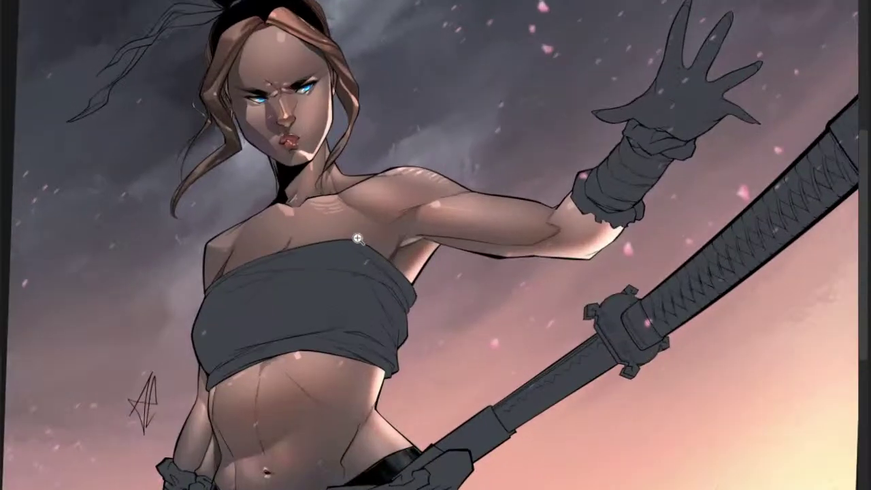
left_click_drag(318, 147, 313, 261)
scroll(457, 71, "down", 3)
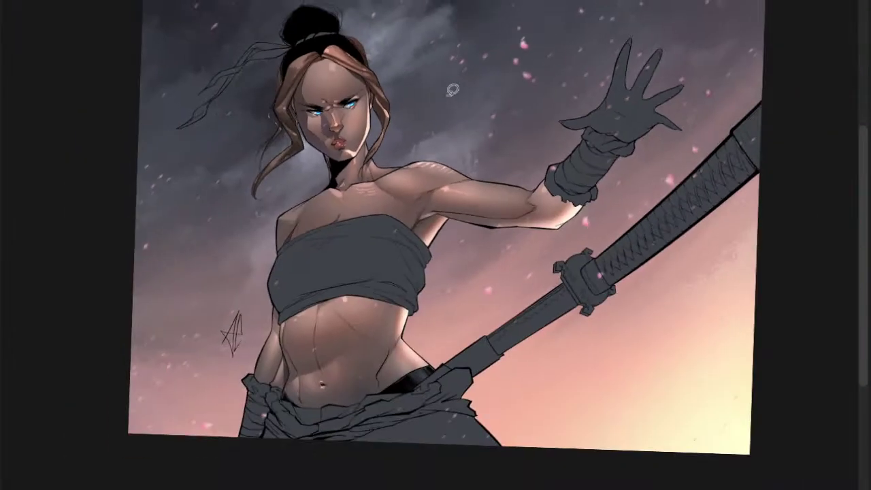
left_click_drag(491, 138, 458, 162)
left_click_drag(302, 260, 270, 287)
mouse_move(216, 127)
left_mouse_down()
mouse_move(242, 143)
mouse_move(175, 163)
mouse_move(402, 155)
mouse_move(344, 82)
mouse_move(253, 117)
left_mouse_up()
- Lasso the headband wrapped around the base of the hair bun
scroll(242, 143, "up", 4)
key("l")
scroll(288, 136, "down", 2)
key("b")
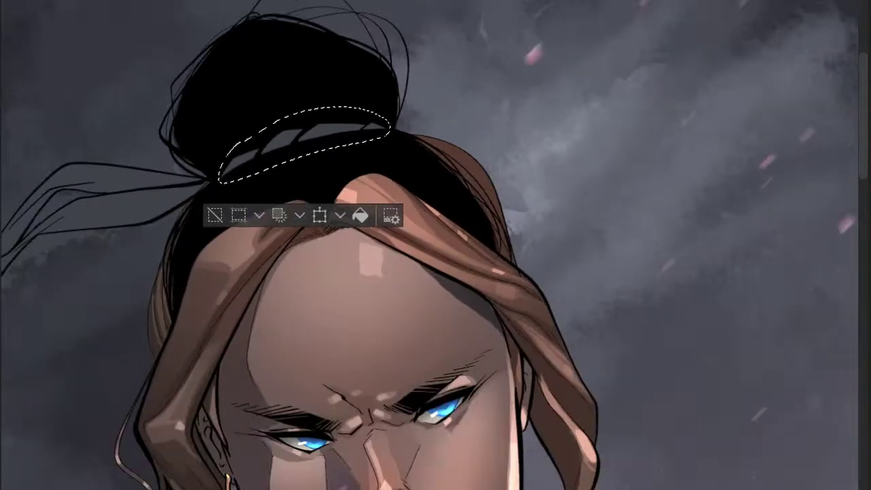
scroll(296, 171, "up", 3)
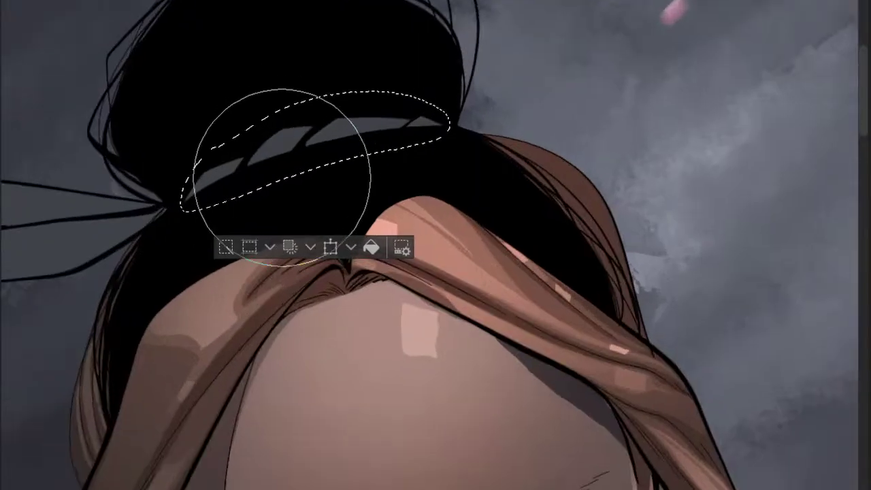
left_click_drag(229, 192, 194, 171)
scroll(259, 177, "down", 3)
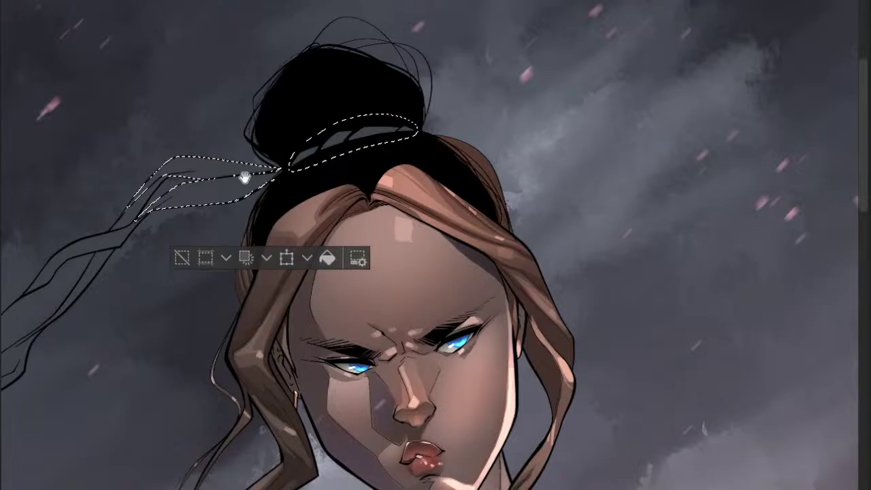
- Add both trailing hair ribbons to the selection, following their outlines from the bun down to the tips
left_click_drag(245, 178, 379, 88)
scroll(225, 153, "up", 3)
left_click(214, 146)
left_click(230, 201)
left_click_drag(151, 292, 255, 162)
left_click(191, 239)
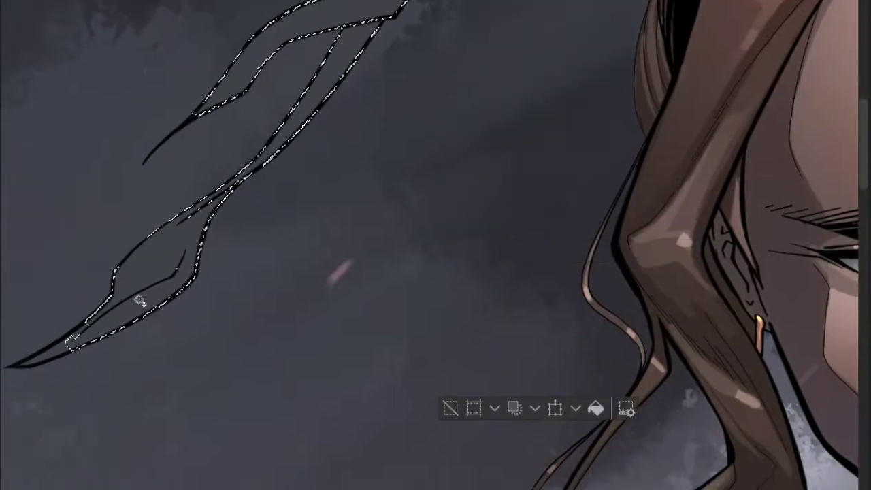
scroll(139, 300, "down", 3)
scroll(394, 81, "up", 3)
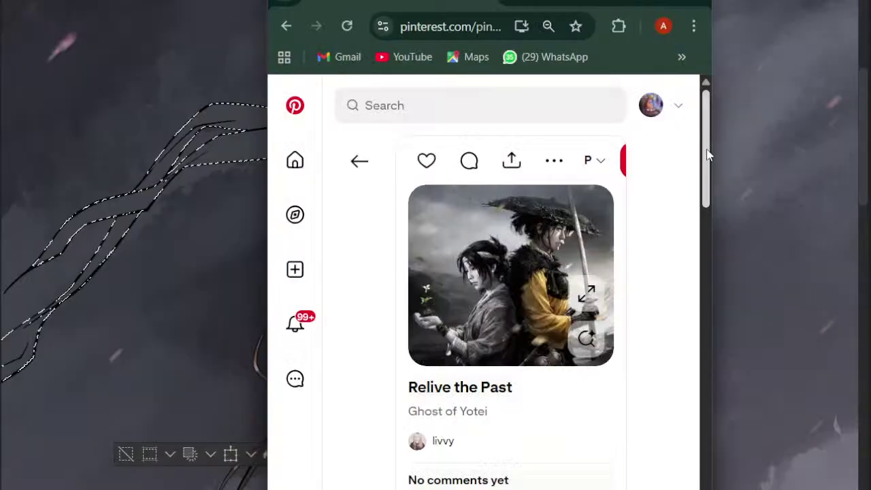
- Switch to the Pinterest browser window, look through the Ghost of Yotei search results for colour references, and return to the illustration
scroll(670, 184, "down", 4)
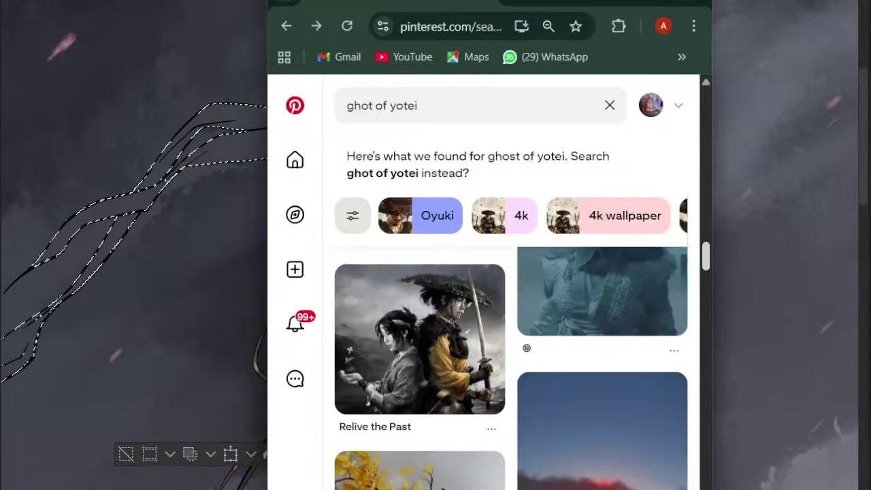
scroll(511, 368, "down", 3)
scroll(511, 367, "down", 2)
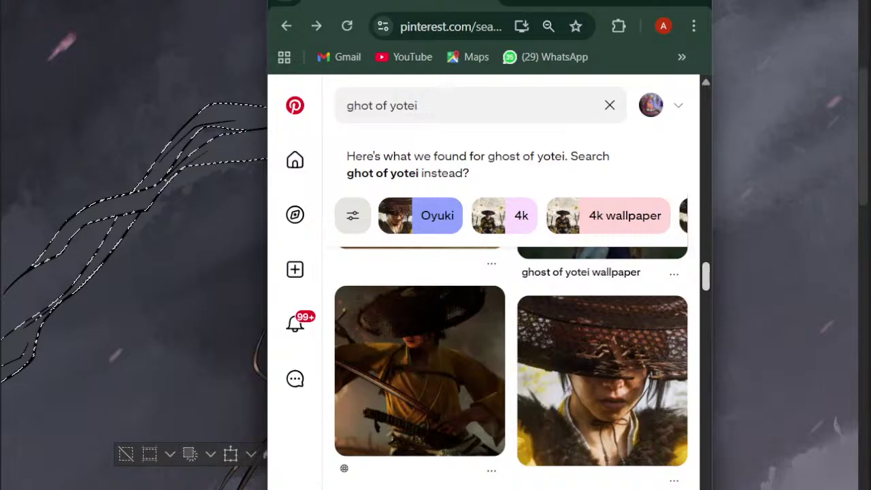
scroll(511, 367, "down", 6)
scroll(511, 367, "up", 13)
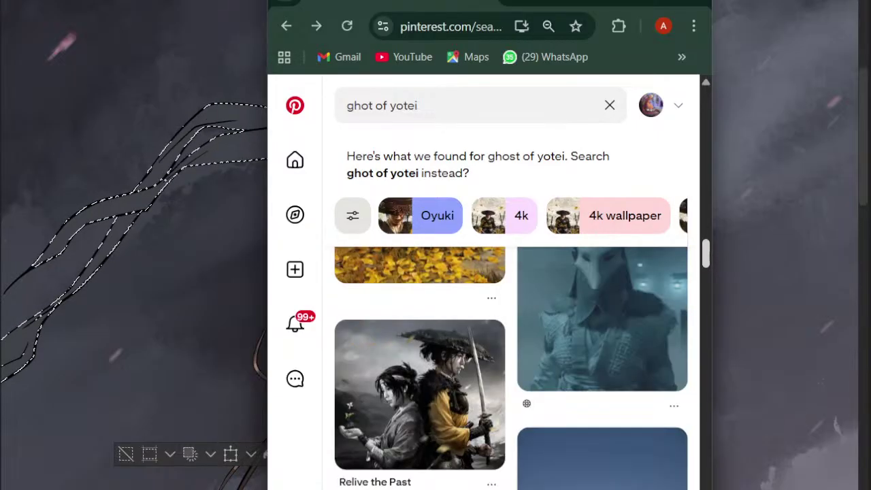
scroll(511, 368, "up", 5)
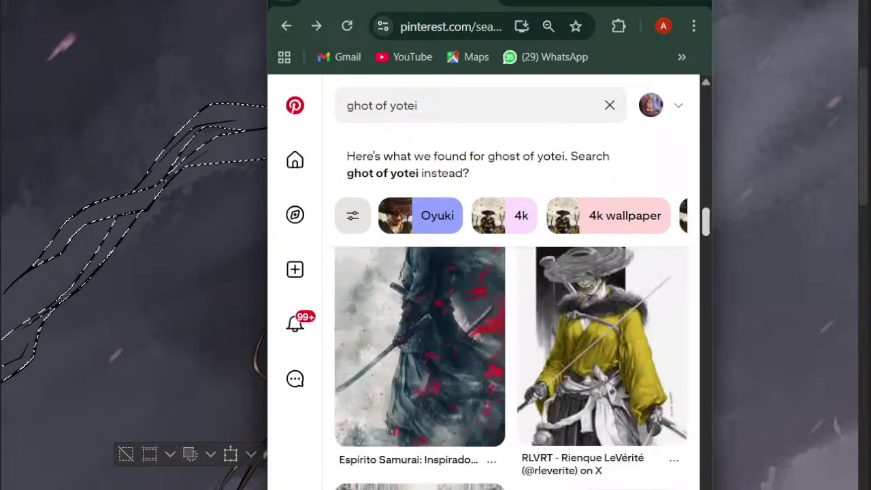
scroll(511, 367, "up", 2)
scroll(511, 368, "down", 4)
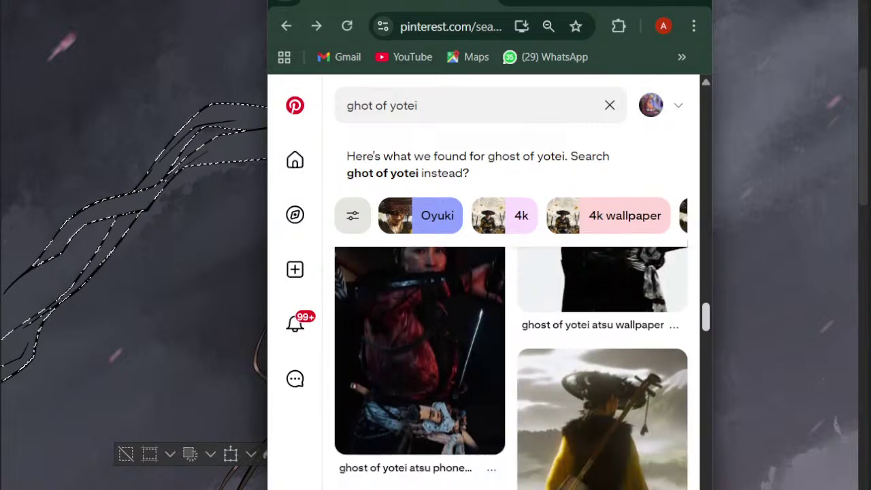
scroll(511, 367, "down", 5)
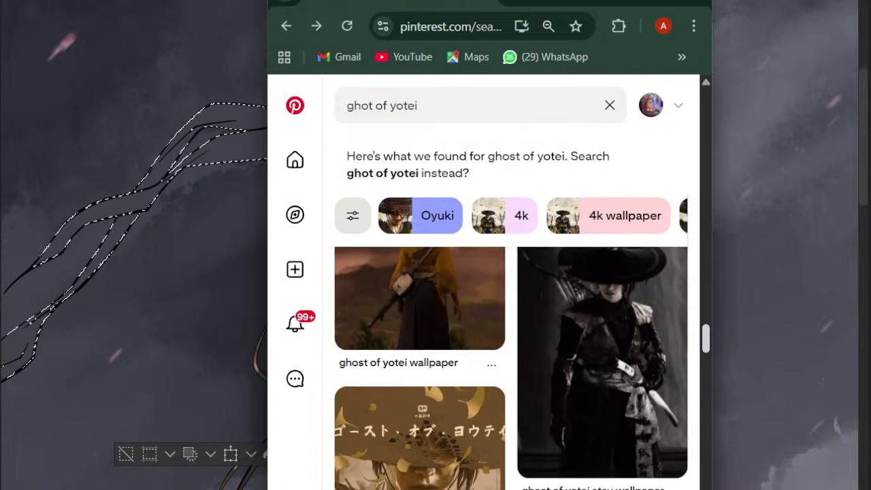
scroll(511, 367, "up", 1)
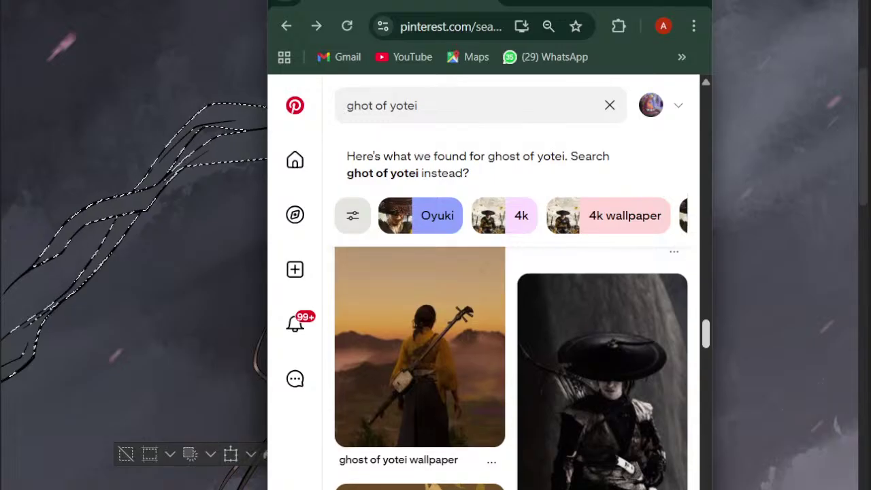
scroll(511, 367, "down", 5)
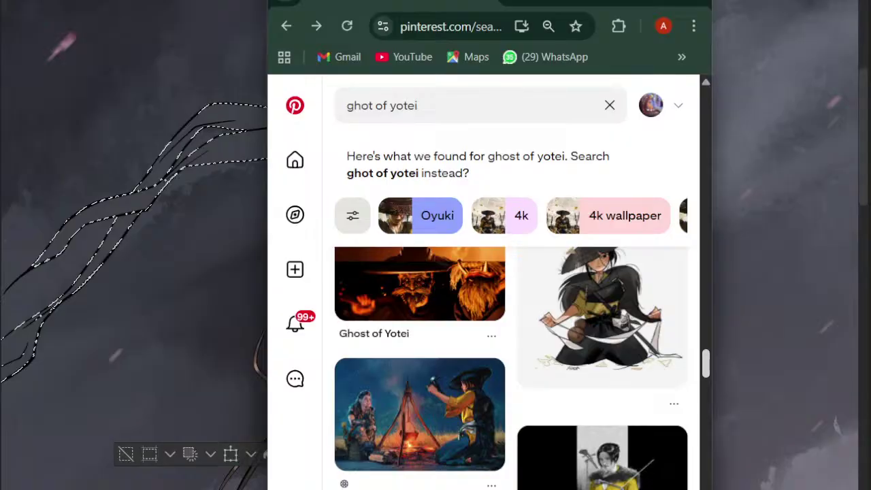
scroll(511, 368, "down", 5)
scroll(511, 368, "down", 2)
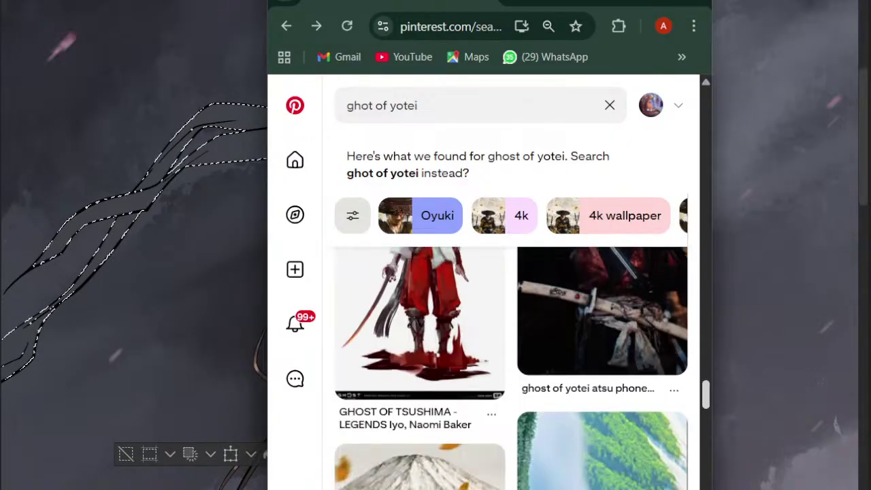
scroll(511, 367, "down", 3)
scroll(511, 367, "down", 5)
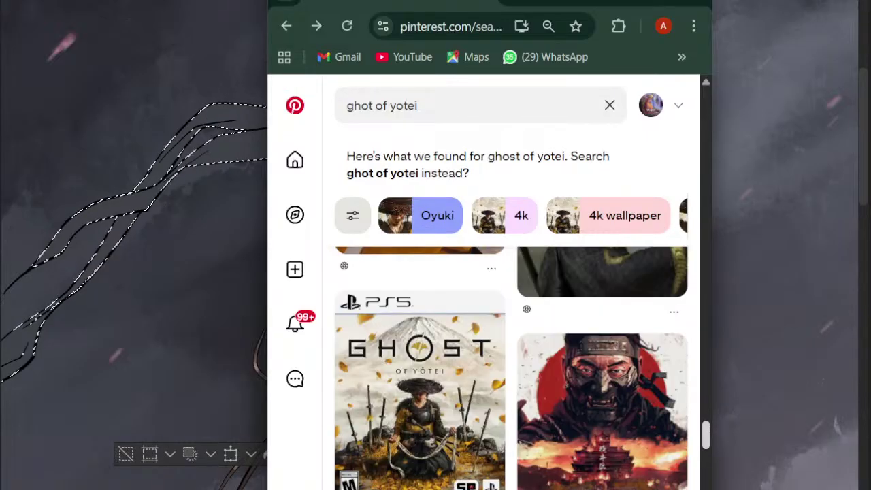
scroll(721, 364, "up", 3)
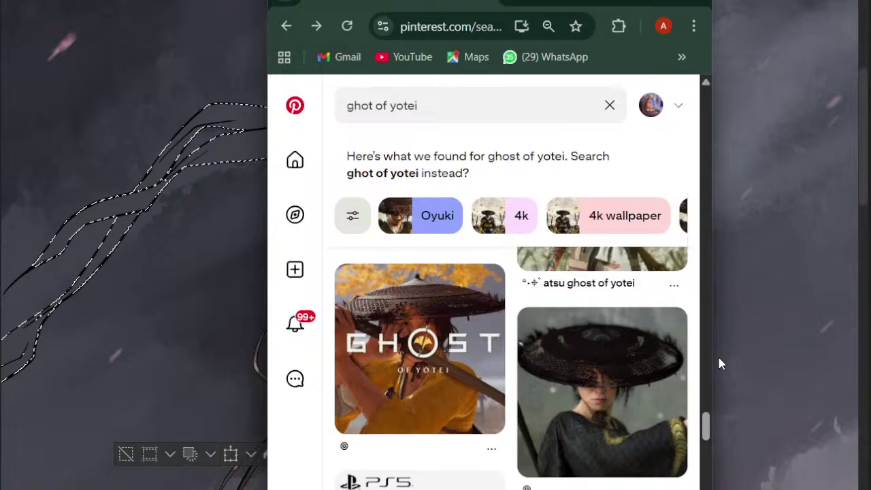
scroll(511, 368, "down", 6)
scroll(511, 368, "up", 1)
left_click(616, 3)
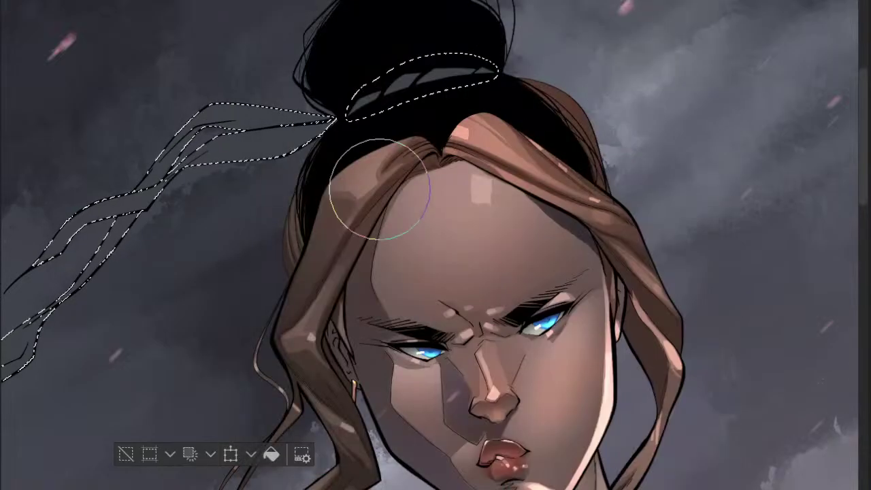
- Enlarge the brush and check the selected headband and ribbons against the whole figure
key("]")
key("]")
key("]")
key("]")
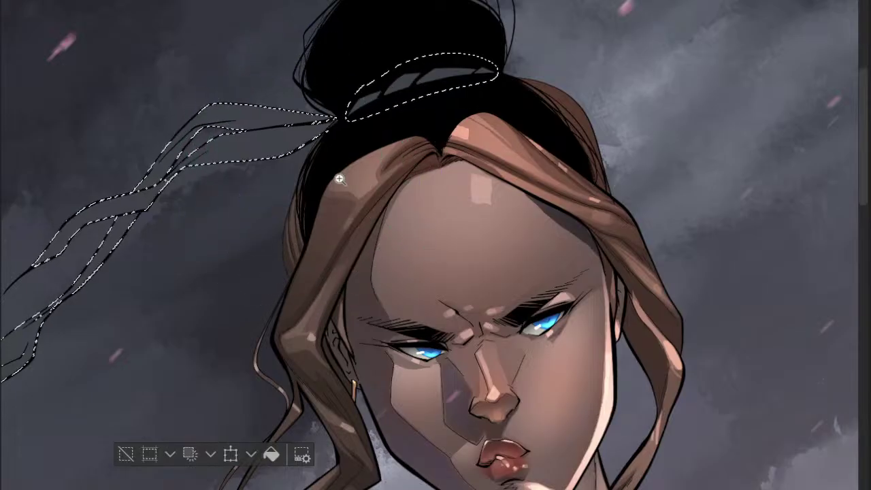
scroll(336, 177, "down", 3)
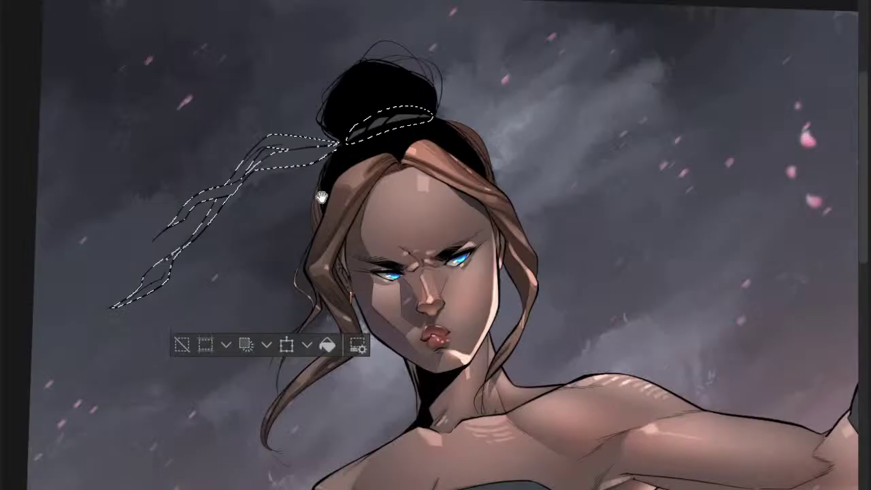
left_click_drag(322, 197, 294, 94)
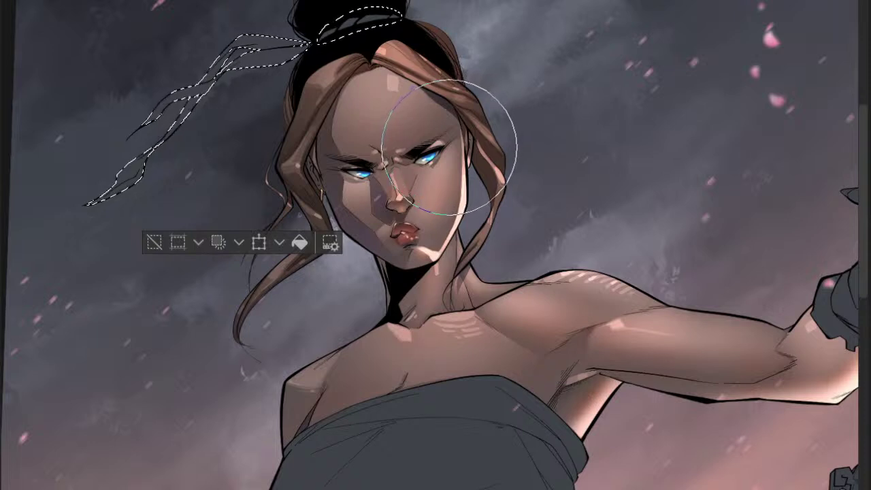
scroll(503, 154, "down", 3)
left_click_drag(504, 154, 450, 98)
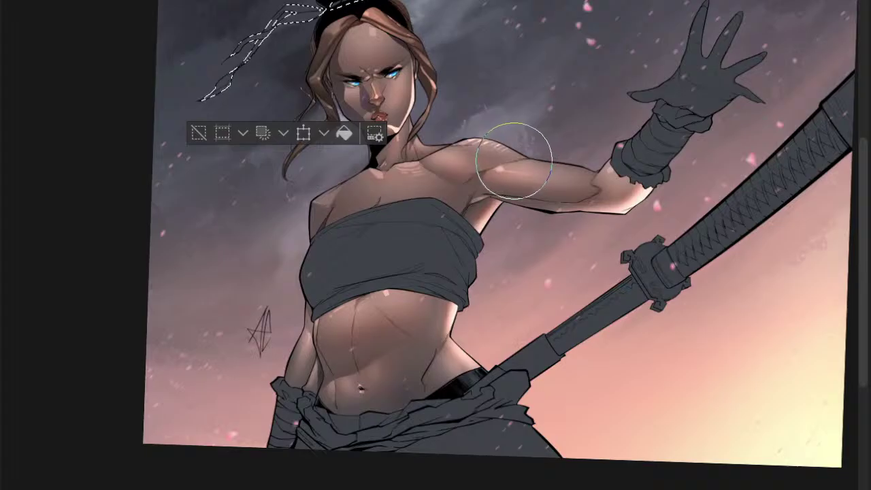
scroll(327, 12, "up", 3)
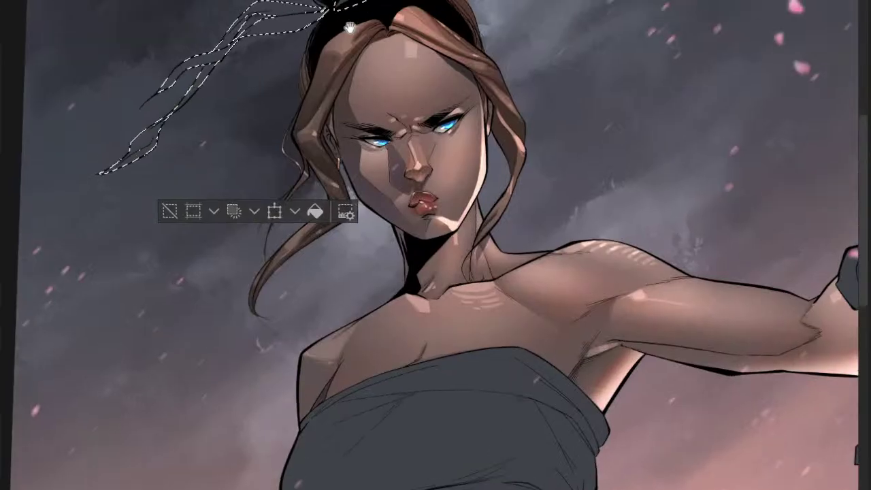
scroll(350, 27, "down", 2)
key("]")
key("]")
key("]")
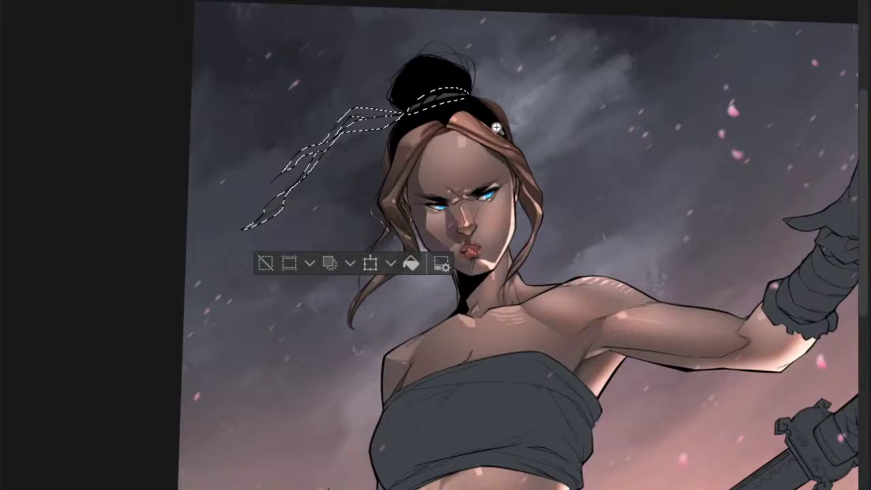
scroll(496, 127, "down", 2)
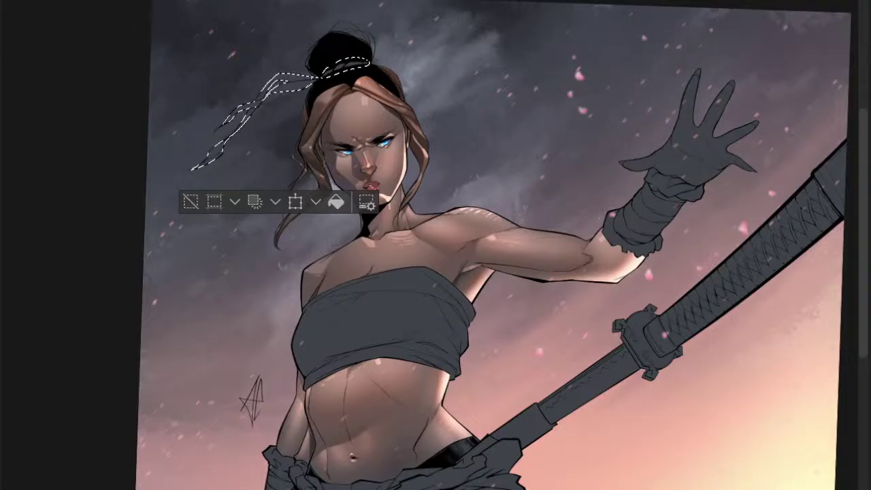
- Reopen the Pinterest window, look further down the Ghost of Yotei results, and return to the illustration
mouse_move(694, 489)
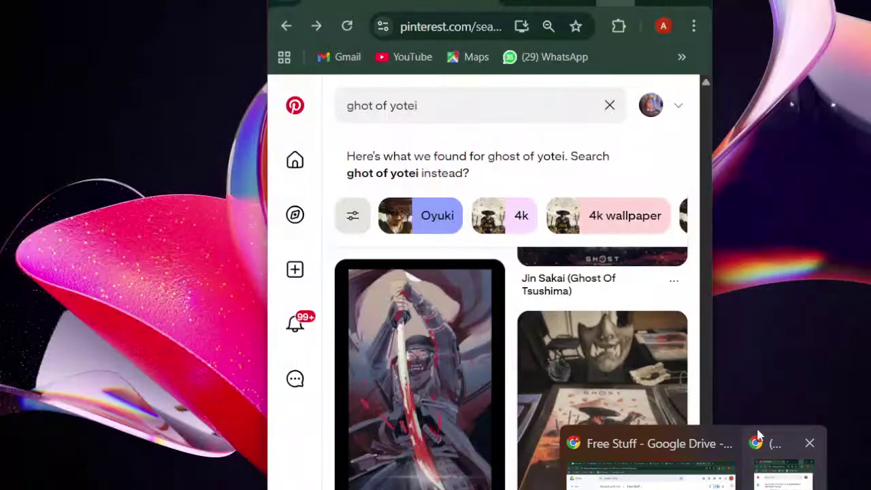
left_click(758, 432)
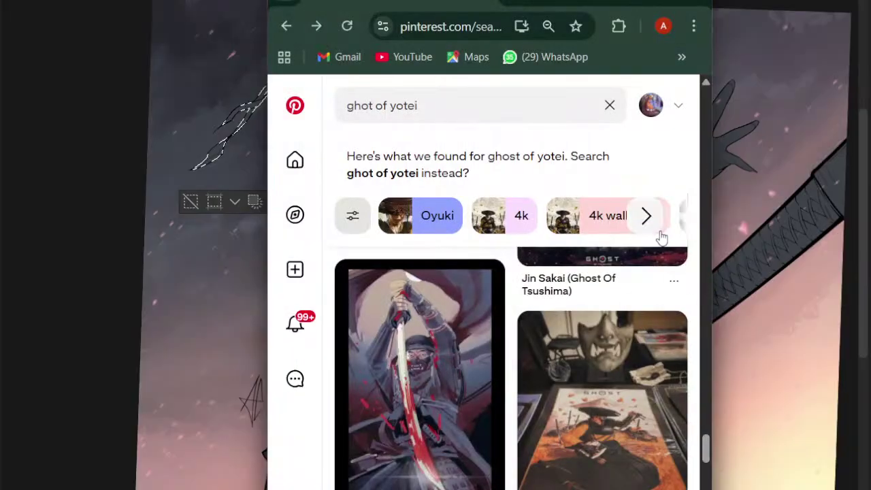
left_click_drag(705, 437, 707, 468)
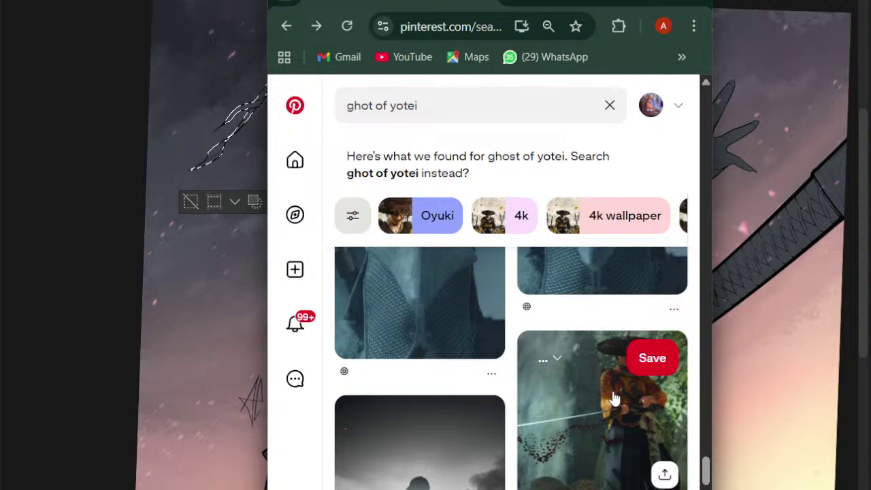
left_click(611, 2)
- Brush a muted dark blue base colour across the selected headband and ribbons
scroll(323, 78, "up", 3)
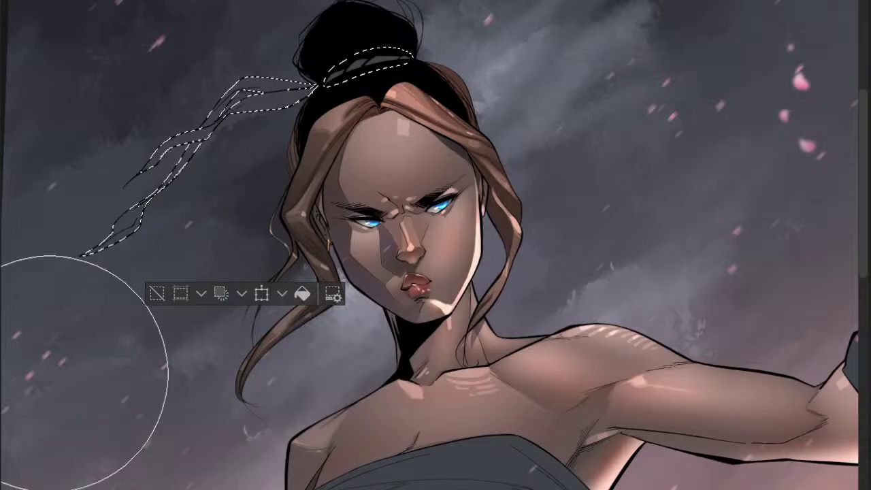
mouse_move(233, 245)
left_mouse_down()
mouse_move(435, 46)
mouse_move(236, 156)
mouse_move(417, 81)
mouse_move(162, 207)
mouse_move(435, 64)
mouse_move(189, 170)
mouse_move(331, 100)
mouse_move(98, 250)
mouse_move(218, 144)
left_mouse_up()
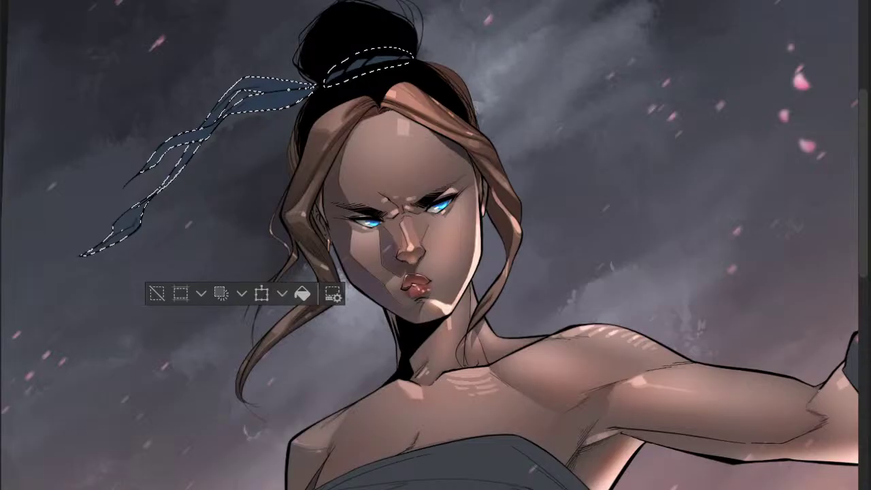
scroll(351, 62, "up", 1)
- Lasso inner shapes within the blue headband and the upper ribbon folds beside the bun
mouse_move(364, 58)
left_mouse_down()
mouse_move(378, 43)
mouse_move(433, 26)
mouse_move(425, 53)
left_mouse_up()
left_click_drag(341, 65, 320, 78)
mouse_move(181, 83)
left_mouse_down()
mouse_move(149, 121)
mouse_move(195, 90)
mouse_move(288, 88)
mouse_move(183, 82)
left_mouse_up()
left_click_drag(242, 100, 329, 83)
mouse_move(275, 99)
left_mouse_down()
mouse_move(341, 105)
mouse_move(391, 71)
mouse_move(276, 96)
left_mouse_up()
left_click_drag(278, 106, 410, 64)
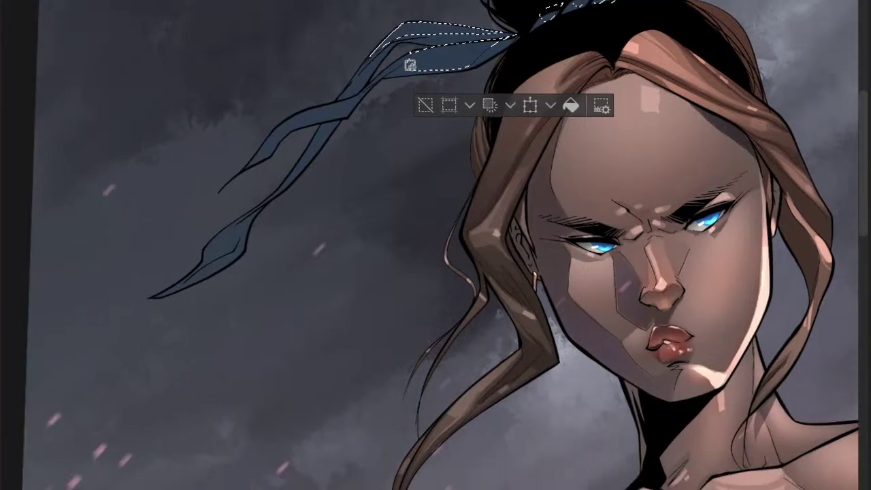
- Extend the selection with inner fold shapes along the ribbons' trailing strands, down to the lowest pointed tip
scroll(368, 87, "up", 2)
mouse_move(368, 86)
left_mouse_down()
mouse_move(334, 100)
mouse_move(243, 172)
mouse_move(300, 104)
mouse_move(366, 89)
left_mouse_up()
left_click_drag(333, 142, 280, 133)
mouse_move(346, 14)
left_mouse_down()
mouse_move(247, 149)
mouse_move(208, 181)
mouse_move(286, 72)
mouse_move(279, 80)
left_mouse_up()
mouse_move(219, 163)
left_mouse_down()
mouse_move(436, 37)
mouse_move(347, 106)
mouse_move(352, 122)
mouse_move(335, 162)
mouse_move(271, 194)
mouse_move(198, 256)
mouse_move(159, 265)
mouse_move(242, 212)
mouse_move(275, 151)
mouse_move(410, 42)
left_mouse_up()
left_click(424, 52, "ctrl")
scroll(398, 72, "up", 2)
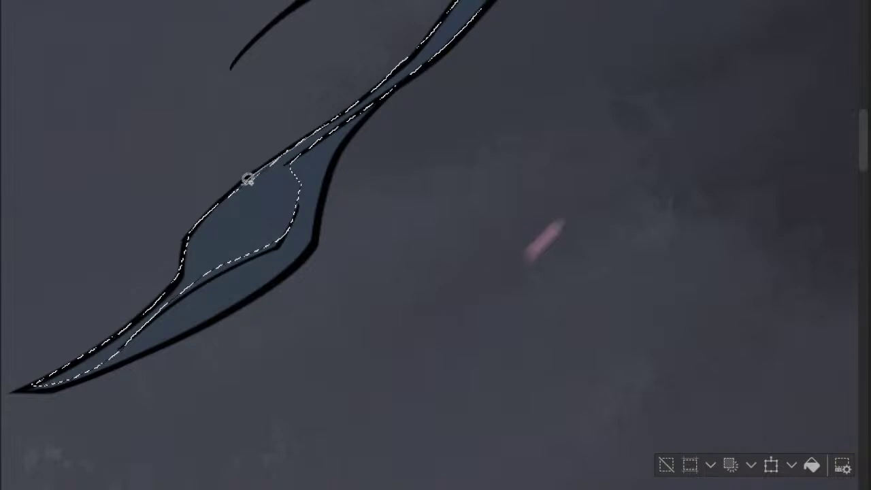
left_click_drag(391, 86, 246, 211)
scroll(365, 105, "down", 2)
scroll(292, 75, "up", 1)
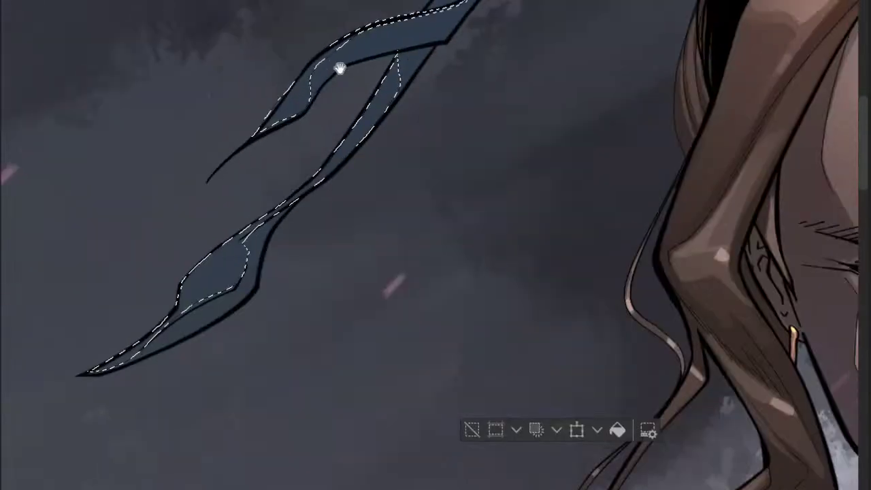
left_click_drag(361, 47, 252, 152)
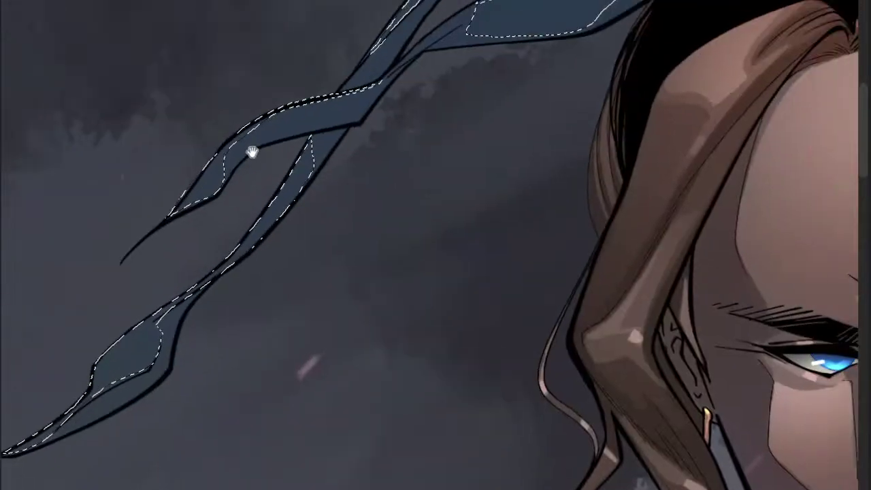
- Brush a lighter blue over the selected inner folds of the headband and ribbons, and clear the selection
scroll(252, 152, "down", 5)
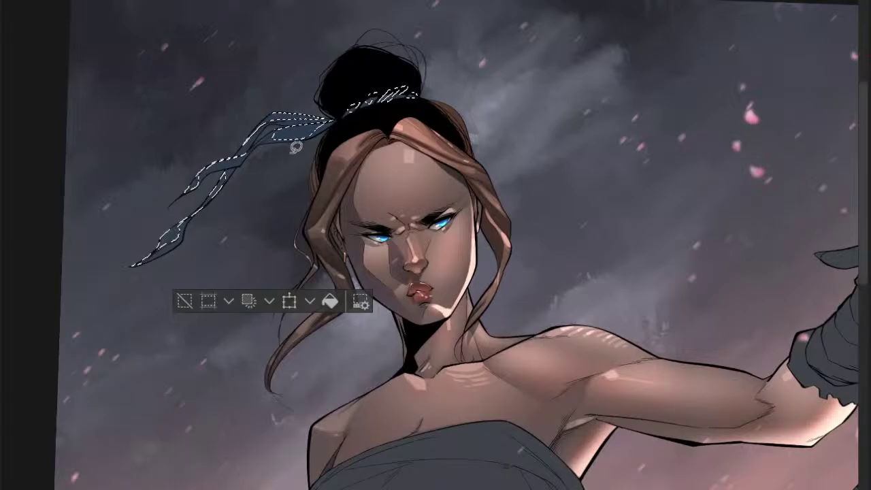
key("b")
mouse_move(117, 266)
left_mouse_down()
mouse_move(291, 138)
mouse_move(143, 260)
mouse_move(421, 108)
left_mouse_up()
key("m")
key("ctrl+d")
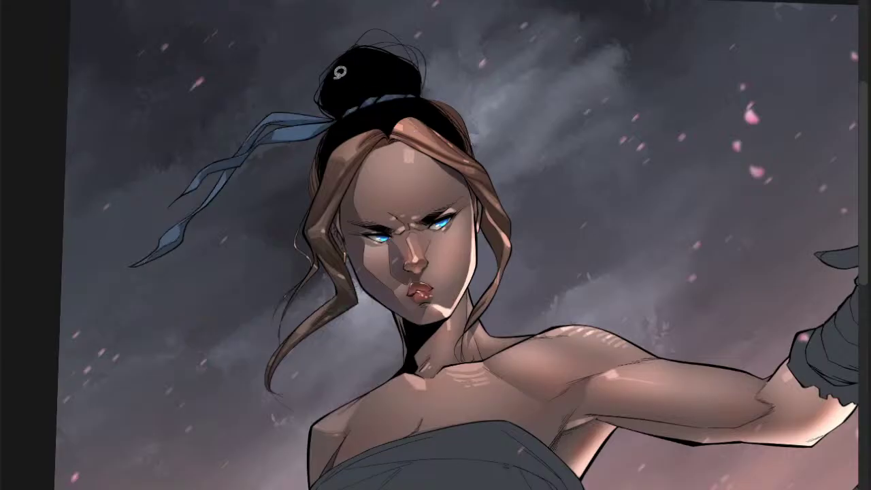
- Lasso angular highlight facets in the upper ribbon folds beside the bun and brush them a brighter blue
scroll(339, 74, "down", 2)
scroll(353, 95, "up", 2)
scroll(276, 143, "up", 2)
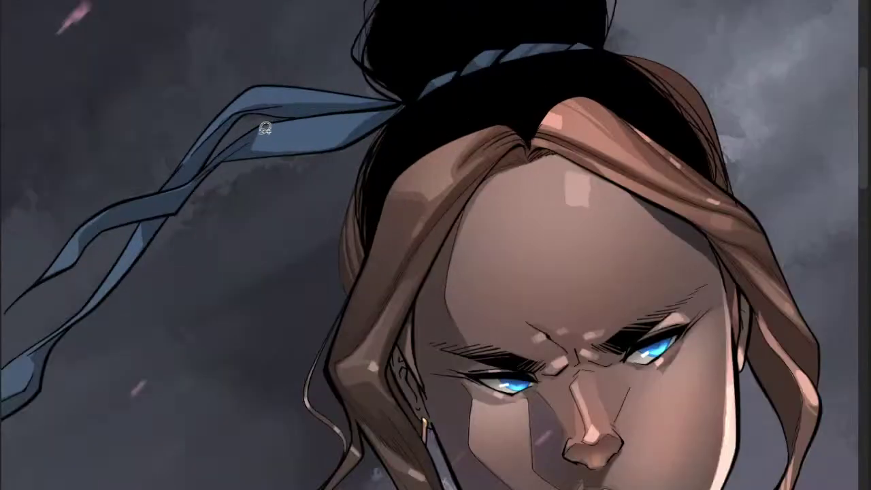
left_click_drag(295, 145, 344, 138)
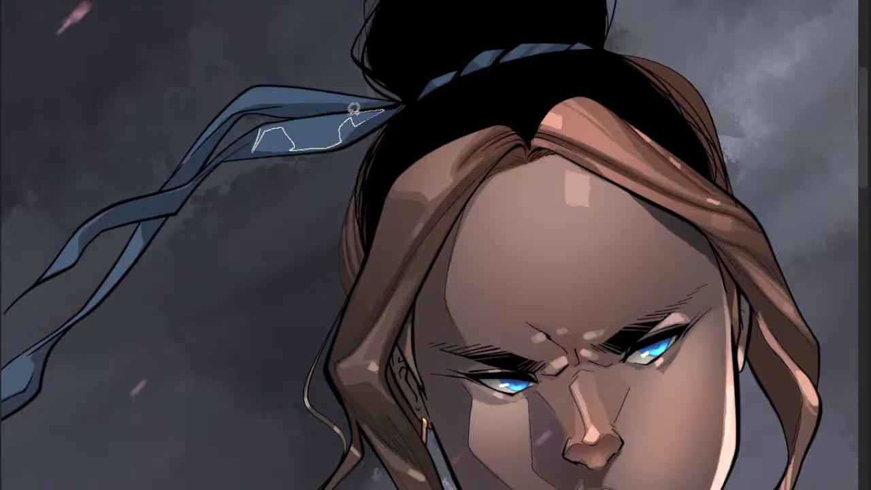
left_click_drag(338, 111, 264, 125)
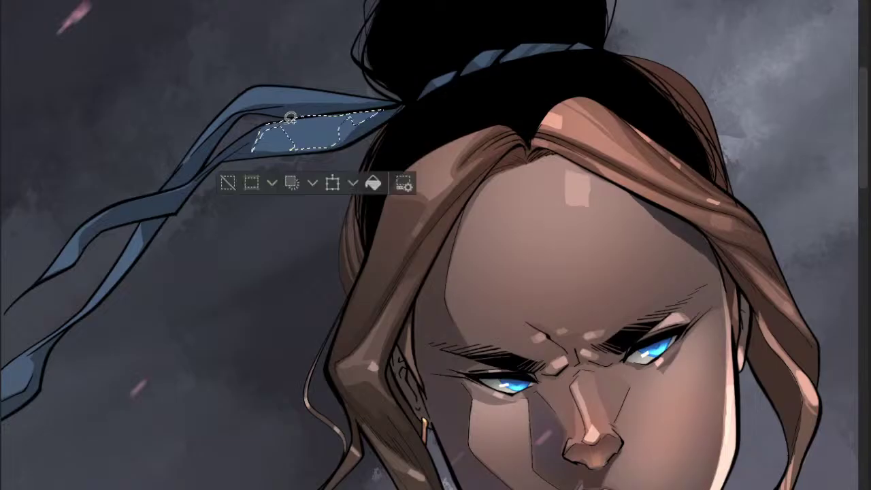
mouse_move(255, 90)
left_mouse_down()
mouse_move(358, 100)
mouse_move(373, 93)
mouse_move(303, 89)
left_mouse_up()
mouse_move(244, 106)
left_mouse_down()
mouse_move(261, 92)
mouse_move(212, 130)
mouse_move(246, 102)
left_mouse_up()
left_click_drag(389, 119, 373, 128)
key("b")
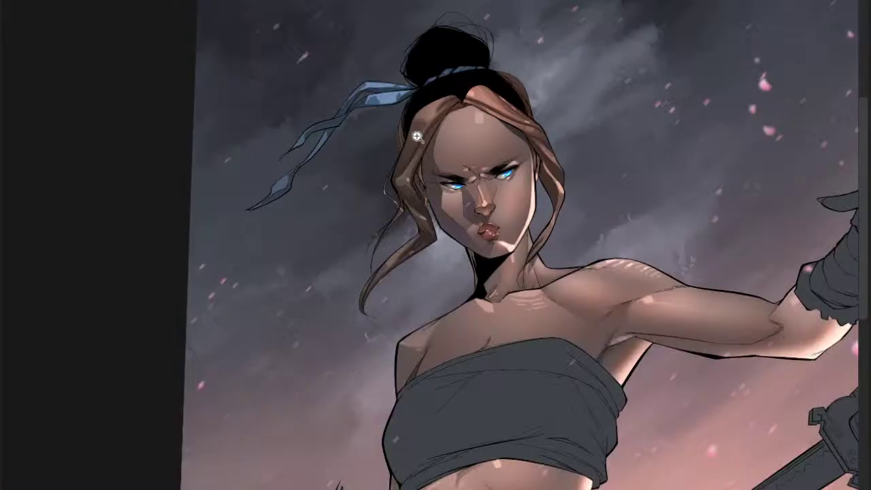
- Lasso highlight shapes on the lower ribbon down to its pointed tip, brush them a brighter blue and deselect
left_click_drag(447, 82, 412, 87)
left_click_drag(310, 119, 355, 114)
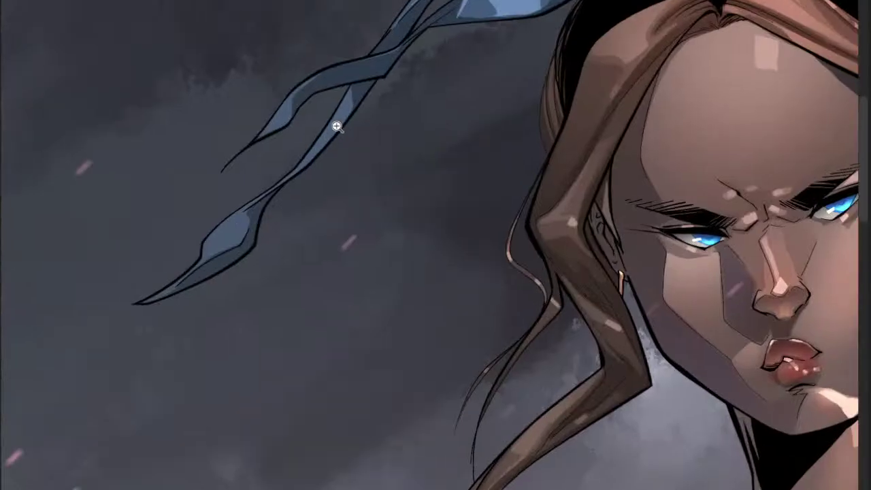
scroll(354, 113, "up", 2)
mouse_move(360, 68)
left_mouse_down()
mouse_move(330, 136)
mouse_move(292, 174)
left_mouse_up()
mouse_move(272, 79)
left_mouse_down()
mouse_move(251, 131)
mouse_move(242, 120)
mouse_move(305, 52)
left_mouse_up()
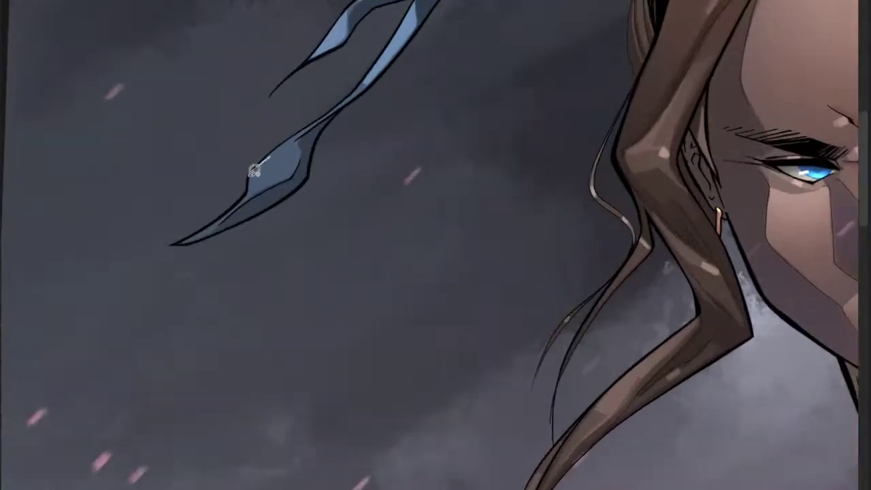
mouse_move(254, 170)
left_mouse_down()
mouse_move(285, 175)
mouse_move(303, 160)
mouse_move(308, 127)
mouse_move(290, 141)
left_mouse_up()
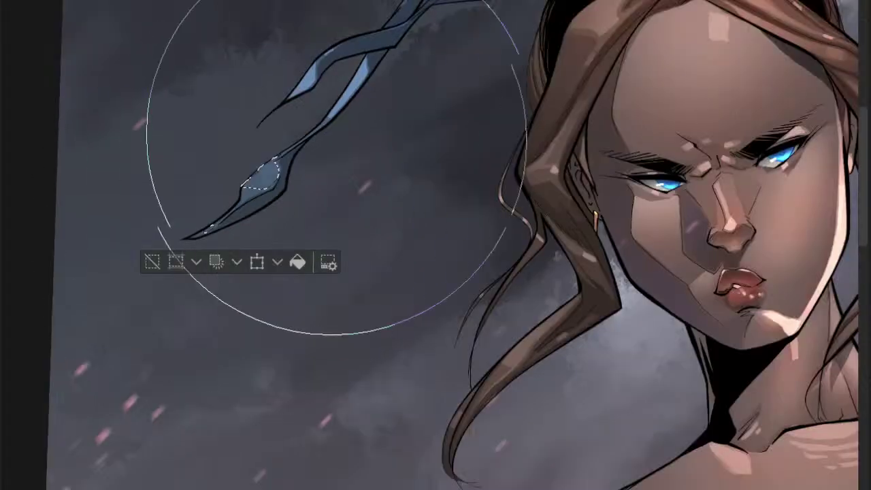
left_click_drag(335, 143, 202, 245)
key("m")
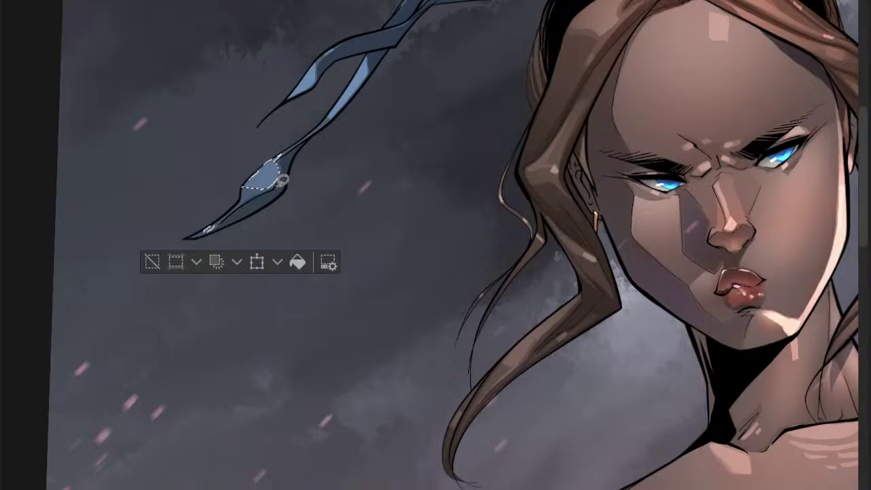
key("ctrl+d")
- Lasso small highlight shapes along the headband at the bun's base, brush them a brighter blue and deselect
scroll(282, 180, "down", 5)
scroll(453, 121, "down", 2)
scroll(301, 144, "up", 5)
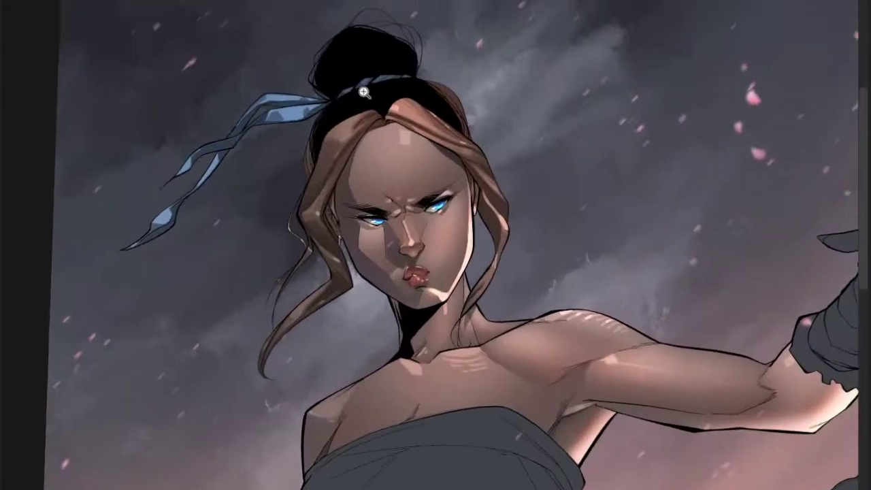
scroll(363, 77, "up", 4)
mouse_move(369, 75)
left_mouse_down()
mouse_move(425, 61)
mouse_move(399, 77)
mouse_move(426, 57)
mouse_move(418, 72)
mouse_move(463, 73)
left_mouse_up()
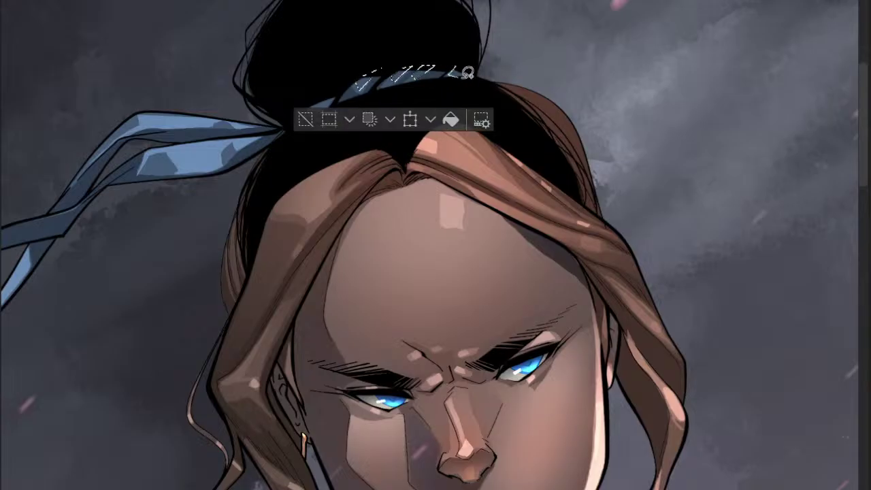
mouse_move(361, 85)
left_mouse_down()
mouse_move(317, 97)
mouse_move(339, 86)
mouse_move(334, 93)
left_mouse_up()
key("ctrl+z")
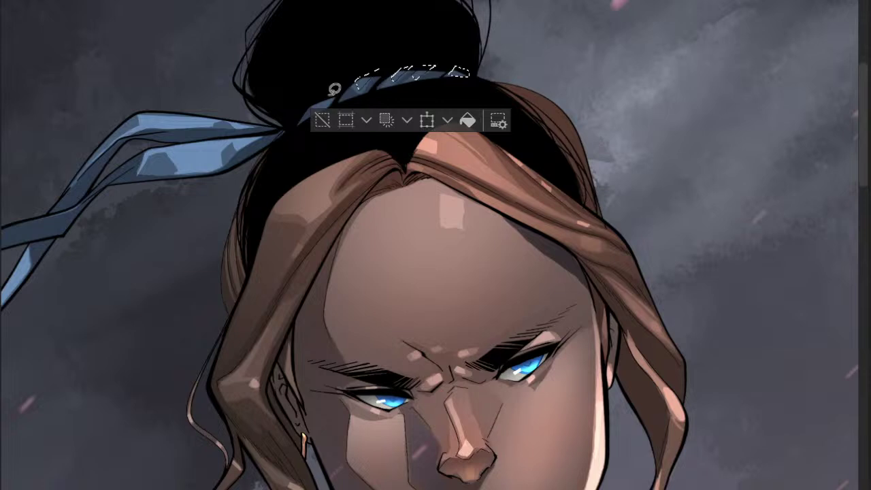
key("ctrl+y")
scroll(336, 90, "down", 2)
key("b")
left_click(400, 98)
key("m")
key("ctrl+d")
- Lasso the darker underside folds of the upper ribbons and their forked strand, brush them blue and deselect
scroll(362, 101, "up", 3)
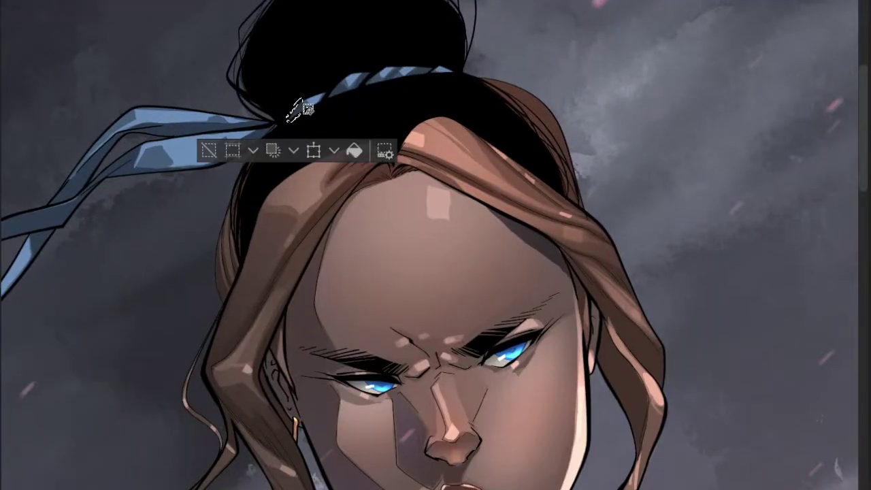
key("ctrl+z")
key("b")
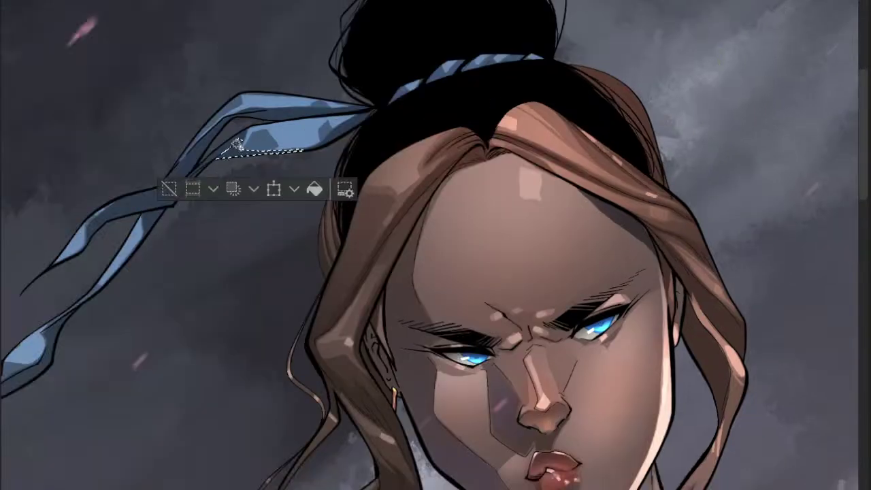
mouse_move(237, 144)
left_mouse_down()
mouse_move(161, 199)
mouse_move(168, 179)
mouse_move(206, 155)
left_mouse_up()
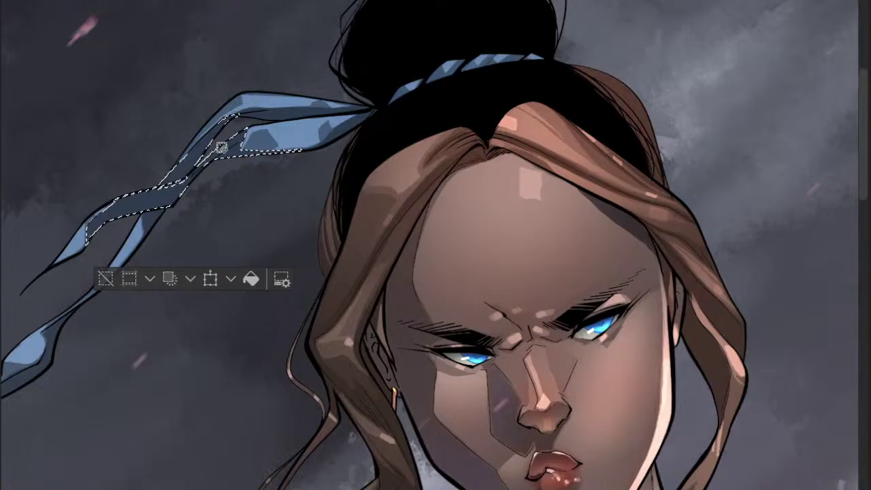
scroll(204, 139, "down", 3)
scroll(286, 126, "up", 3)
left_click_drag(307, 113, 228, 122)
scroll(310, 129, "down", 3)
key("b")
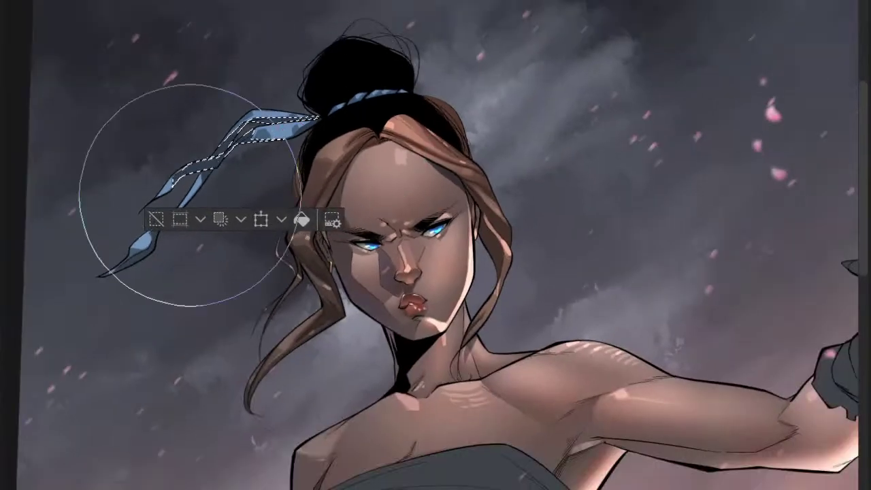
key("m")
key("ctrl+d")
- Lasso the shaded parts of the longer ribbon strand and its lowest tip, brush them blue and deselect
scroll(289, 149, "down", 3)
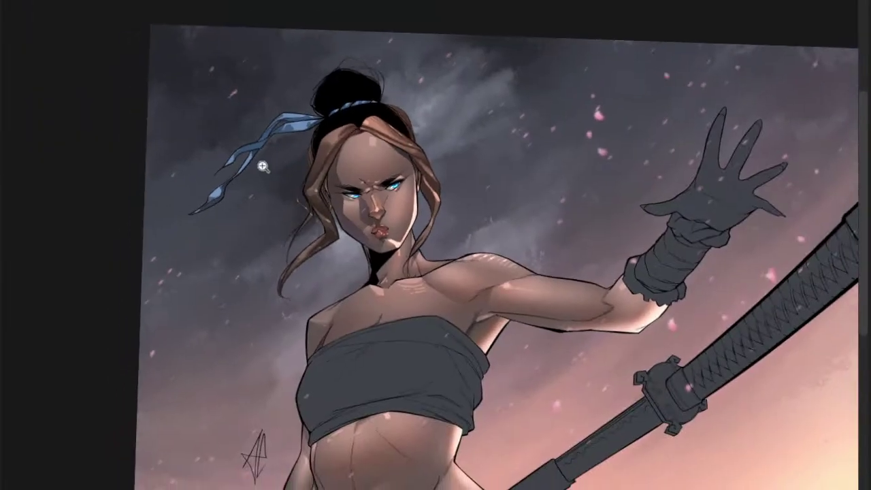
scroll(274, 158, "up", 3)
scroll(246, 159, "up", 2)
left_click_drag(259, 138, 188, 243)
left_click(176, 228, "shift")
scroll(203, 225, "down", 2)
key("b")
key("m")
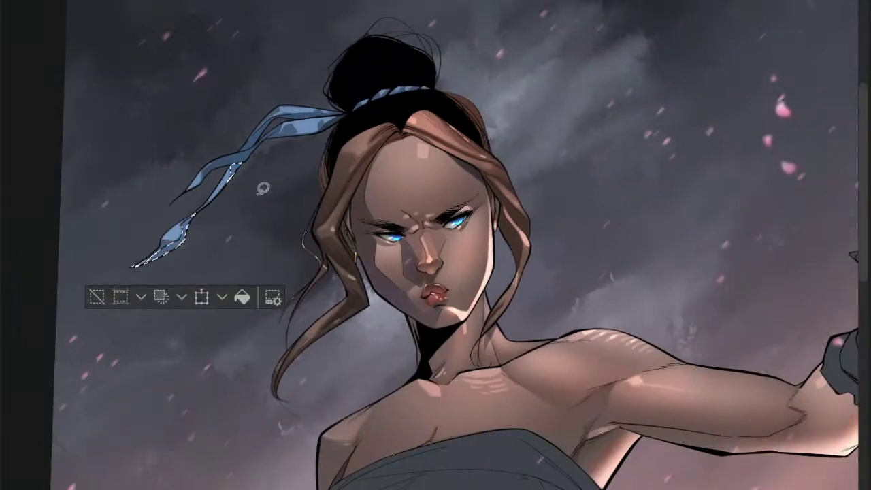
key("ctrl+shift+a")
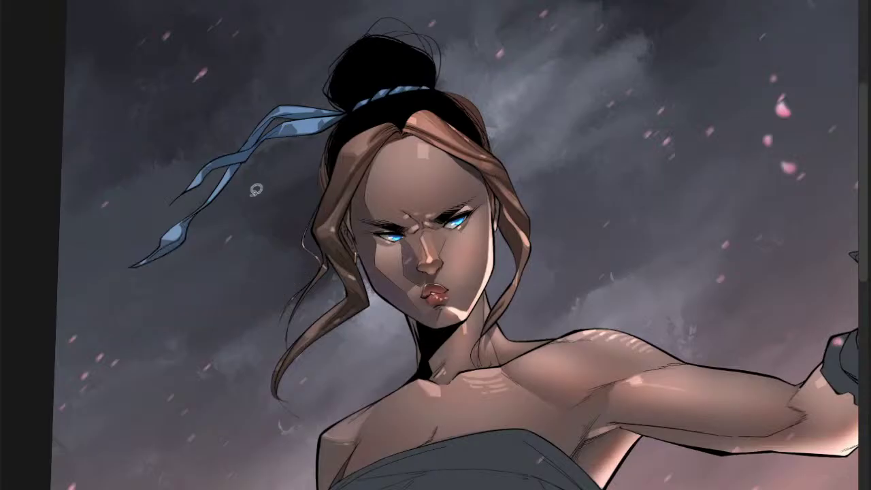
scroll(255, 189, "down", 6)
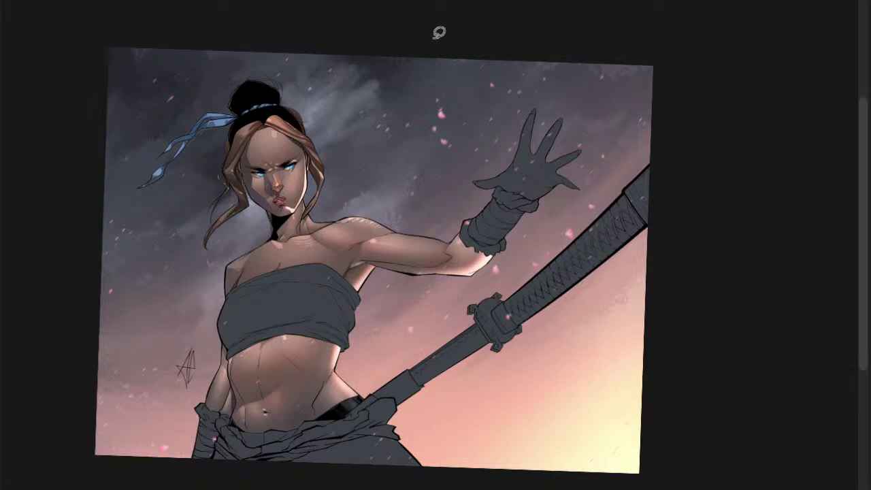
scroll(313, 235, "up", 4)
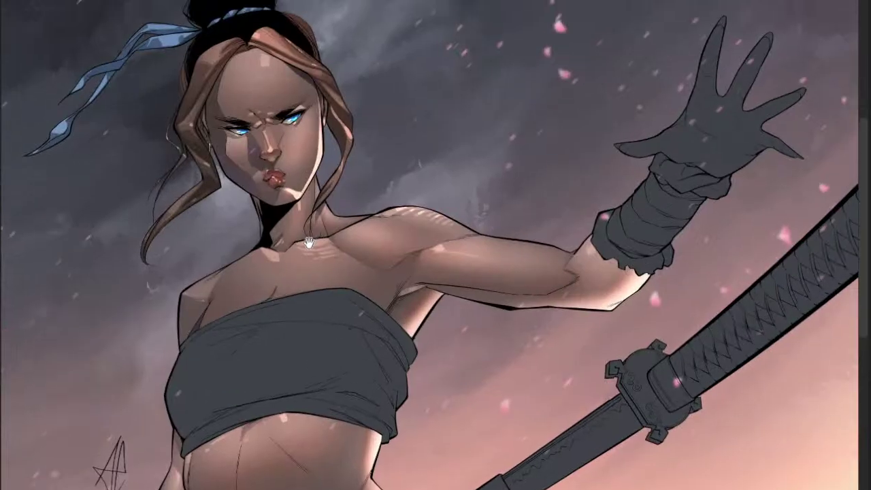
scroll(310, 241, "down", 4)
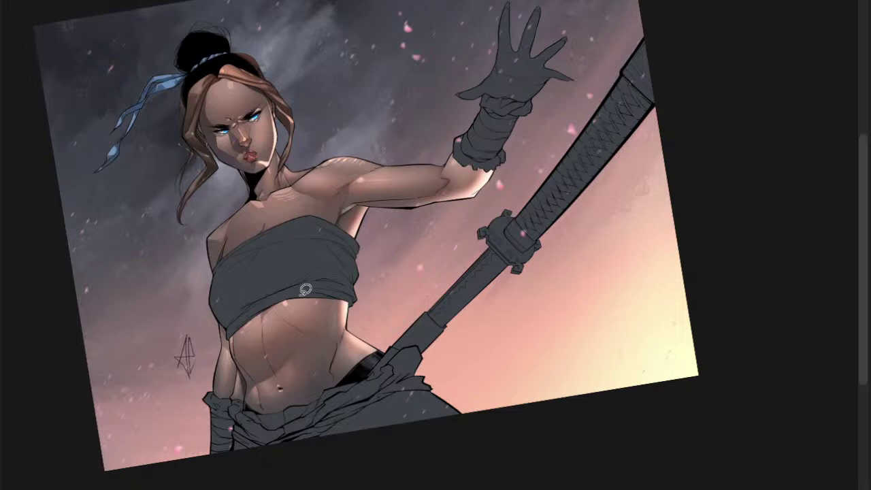
- Select the flat grey area of the woman's chest wrap
left_click(305, 289)
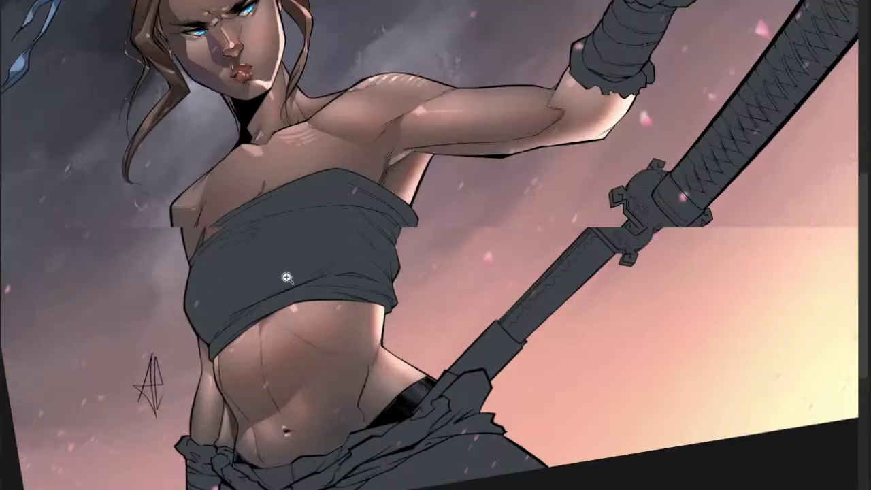
left_click_drag(287, 277, 266, 298)
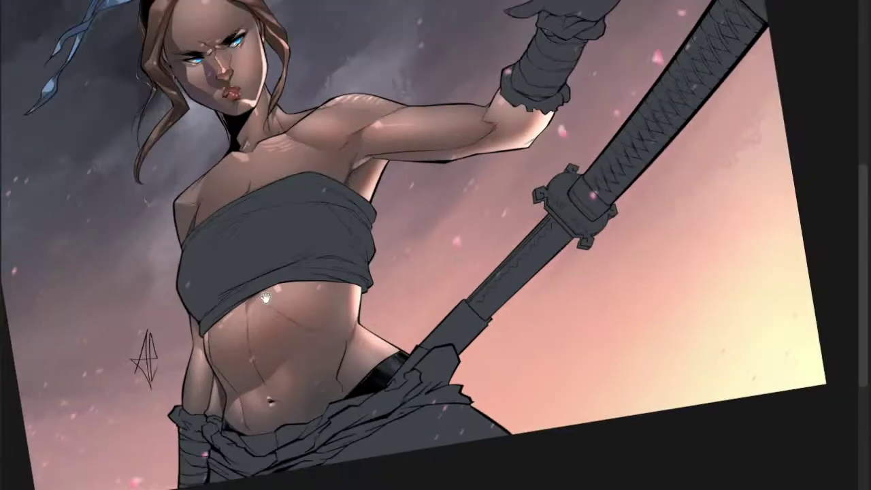
scroll(266, 297, "up", 3)
left_click(305, 320)
left_click_drag(530, 132, 311, 183)
left_click_drag(377, 208, 360, 194)
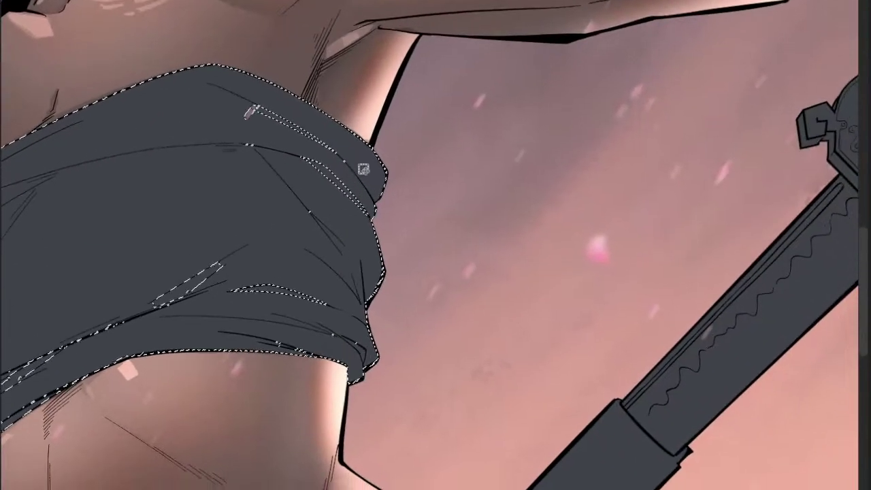
- Add the missed slivers between the fold lines and along the hem to the chest wrap selection
mouse_move(340, 139)
left_mouse_down()
mouse_move(374, 221)
mouse_move(267, 220)
mouse_move(245, 88)
mouse_move(320, 123)
left_mouse_up()
left_click_drag(331, 214, 374, 139)
mouse_move(367, 191)
left_mouse_down()
mouse_move(286, 245)
mouse_move(291, 235)
left_mouse_up()
left_click_drag(286, 214, 444, 192)
mouse_move(428, 128)
left_mouse_down()
mouse_move(471, 136)
mouse_move(298, 269)
mouse_move(190, 329)
left_mouse_up()
scroll(228, 294, "up", 2)
left_click_drag(207, 283, 311, 226)
scroll(572, 165, "down", 3)
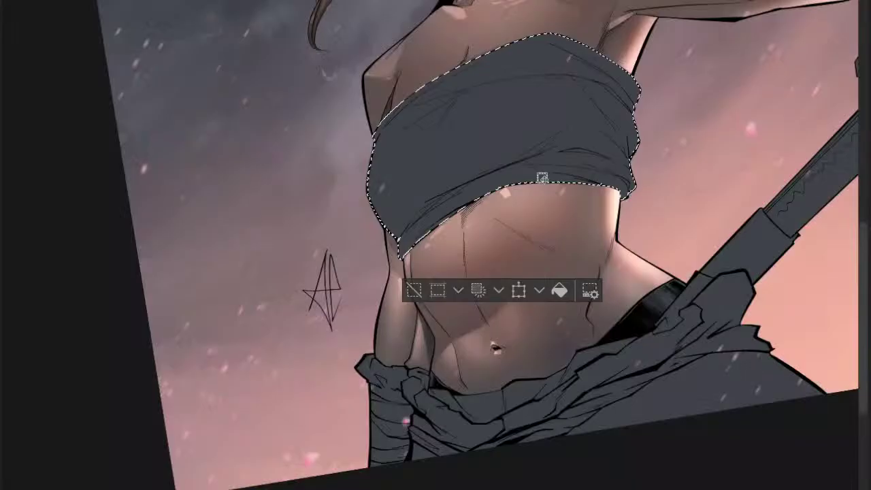
- Refine the chest wrap selection with the lasso along its creased side edge, lower folds and opposite lower corner
scroll(542, 178, "up", 5)
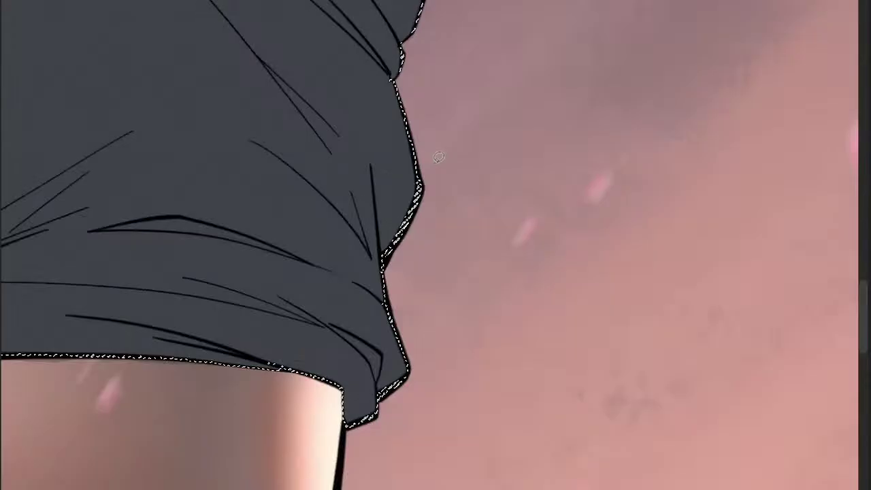
left_click_drag(421, 169, 390, 262)
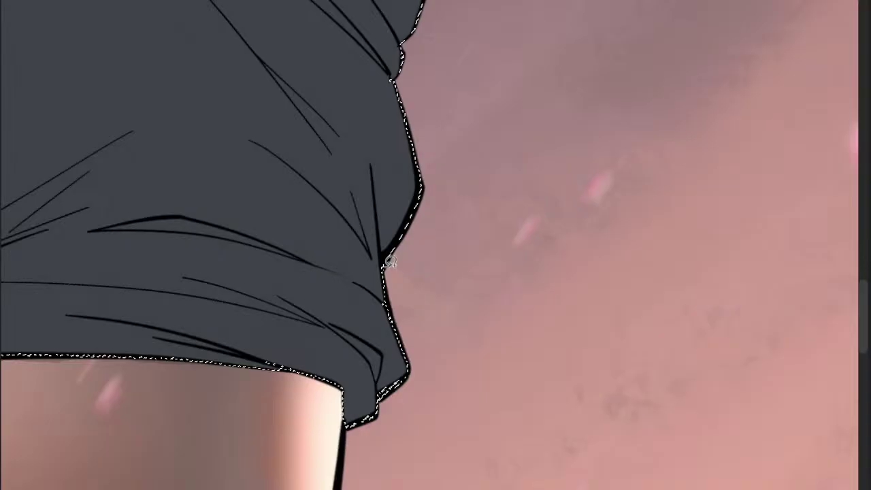
mouse_move(307, 332)
left_mouse_down()
mouse_move(287, 340)
mouse_move(325, 364)
mouse_move(312, 338)
left_mouse_up()
left_click_drag(354, 309, 303, 337)
scroll(481, 239, "down", 2)
scroll(250, 257, "up", 4)
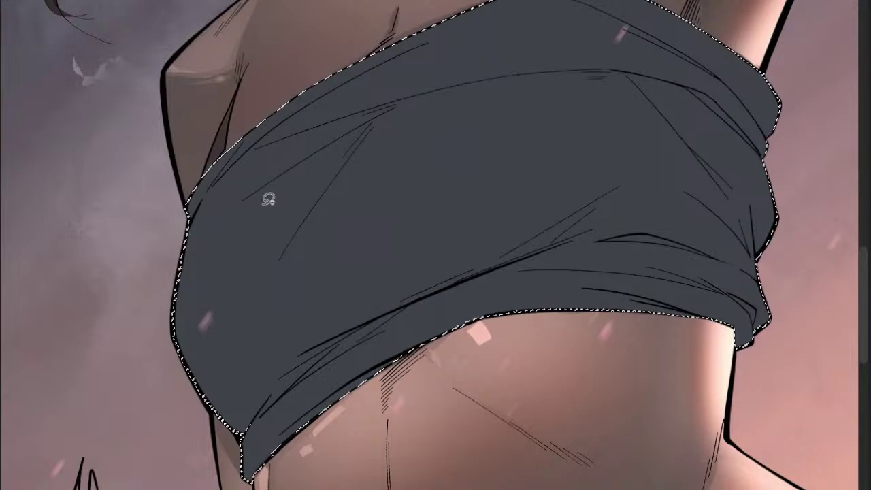
left_click_drag(326, 310, 284, 246)
left_click_drag(189, 357, 206, 367)
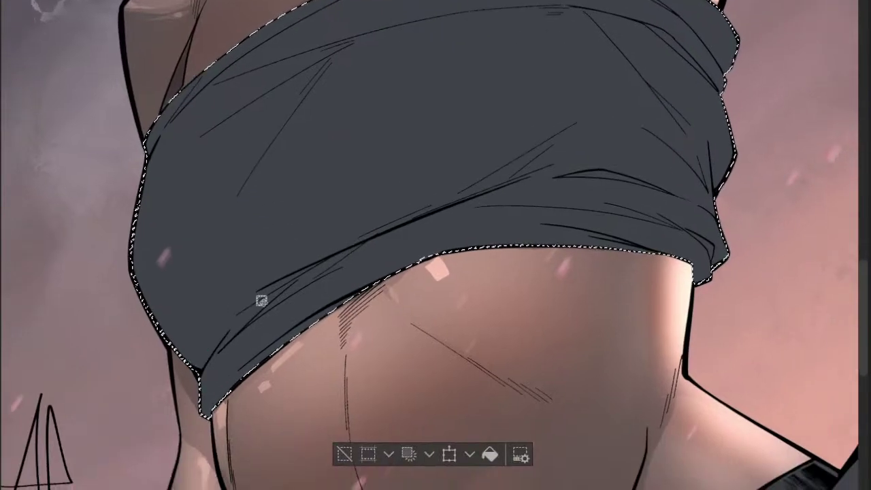
scroll(286, 266, "down", 4)
left_click_drag(306, 266, 226, 330)
scroll(292, 241, "up", 1)
- Brush a muted olive brown base colour across the selected chest wrap with a large soft brush
key("b")
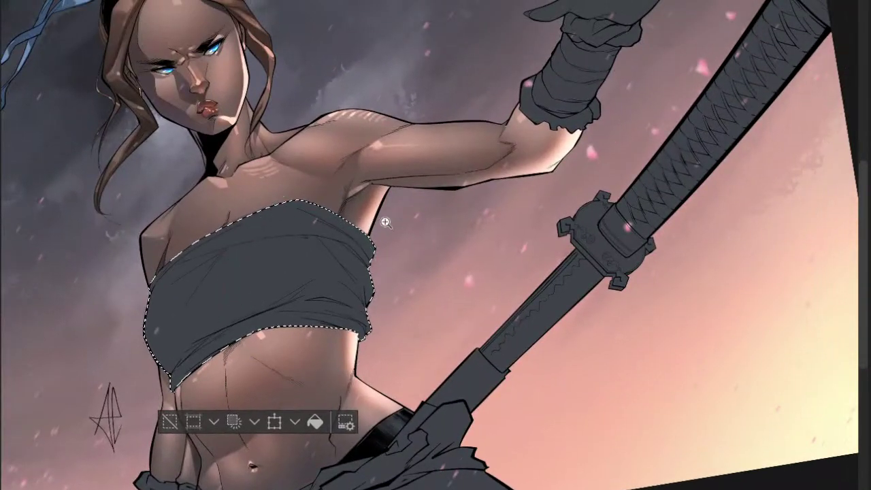
scroll(380, 229, "down", 2)
mouse_move(570, 278)
left_mouse_down()
mouse_move(613, 222)
mouse_move(581, 259)
left_mouse_up()
scroll(282, 249, "up", 2)
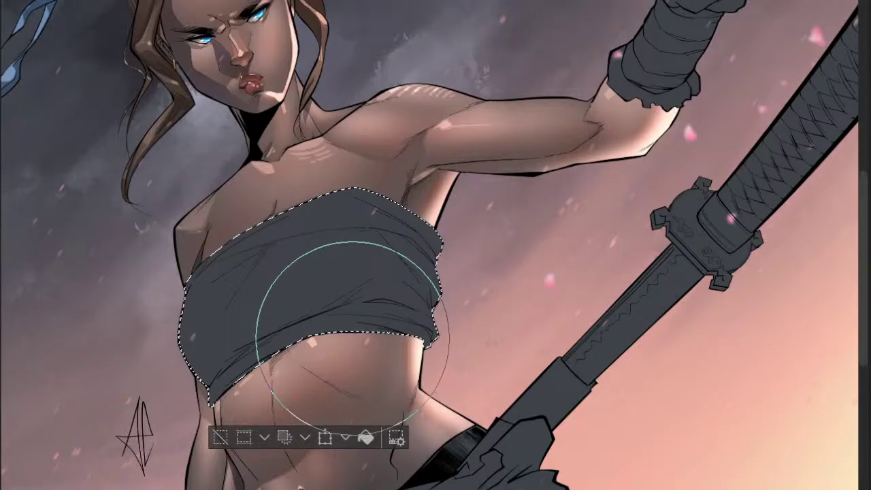
left_click_drag(352, 330, 371, 294)
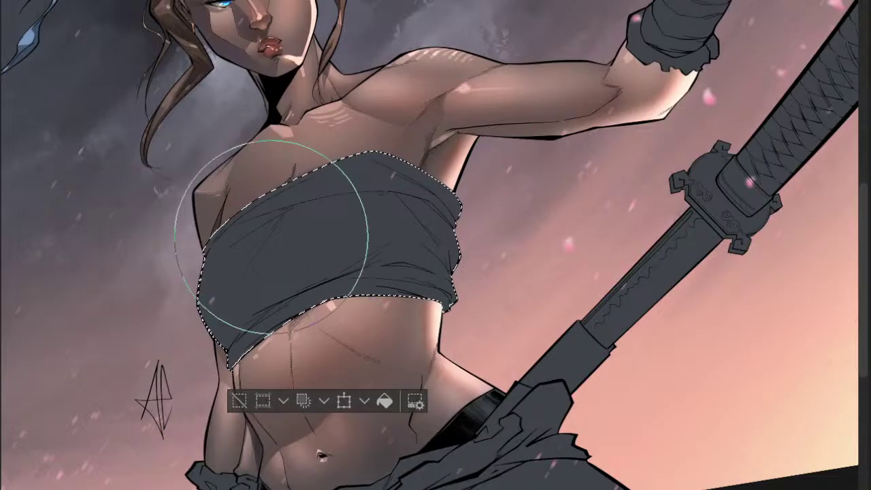
mouse_move(329, 208)
left_mouse_down()
mouse_move(301, 275)
mouse_move(292, 136)
left_mouse_up()
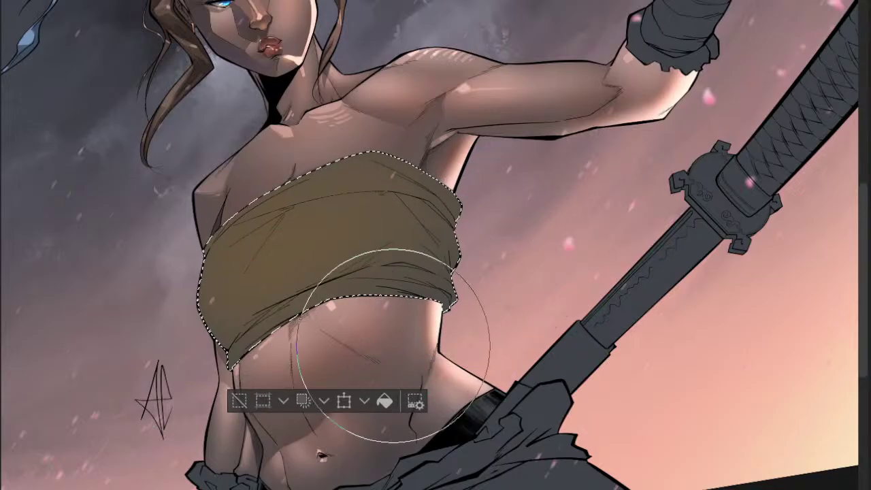
- Glaze a warmer golden brown over the sword-facing side of the selected chest wrap with the large soft brush
mouse_move(339, 218)
left_mouse_down()
mouse_move(525, 235)
mouse_move(511, 259)
mouse_move(493, 233)
mouse_move(473, 249)
mouse_move(421, 173)
mouse_move(467, 246)
mouse_move(421, 263)
left_mouse_up()
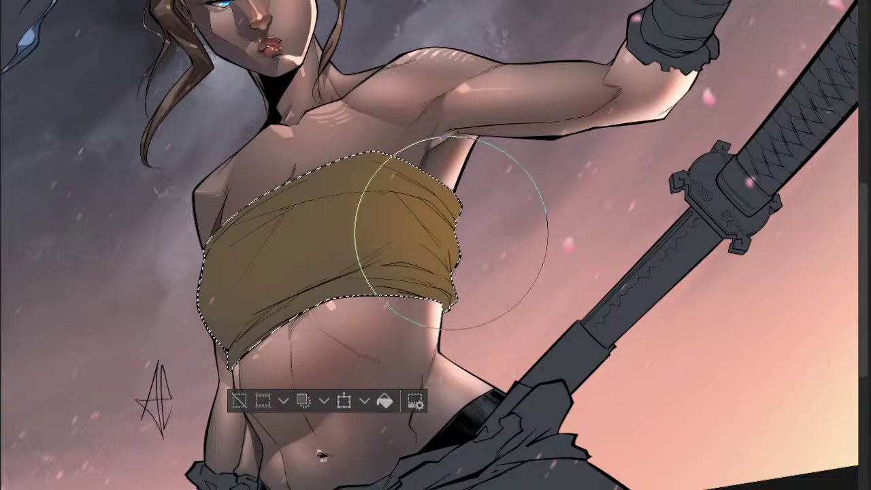
scroll(467, 264, "down", 3)
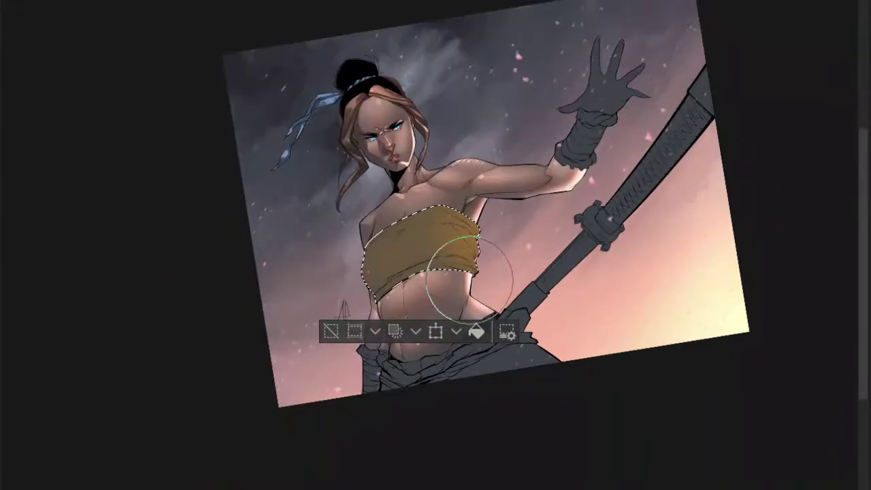
scroll(470, 278, "up", 3)
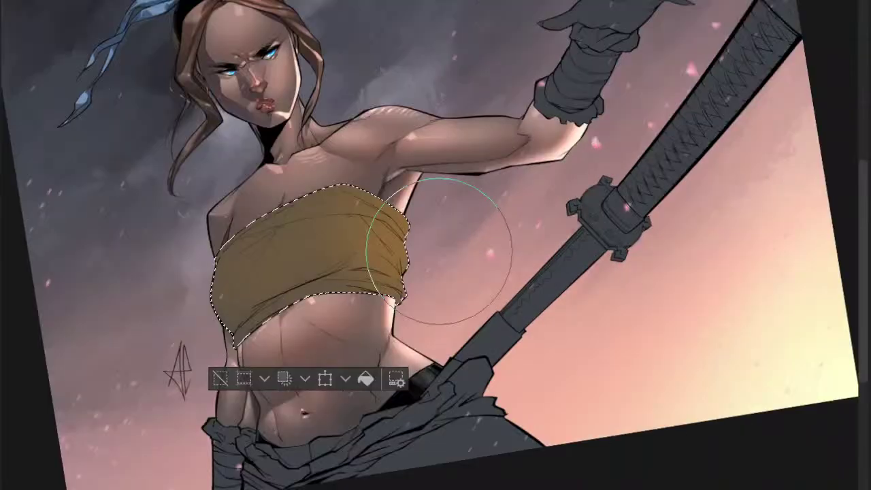
scroll(439, 250, "up", 2)
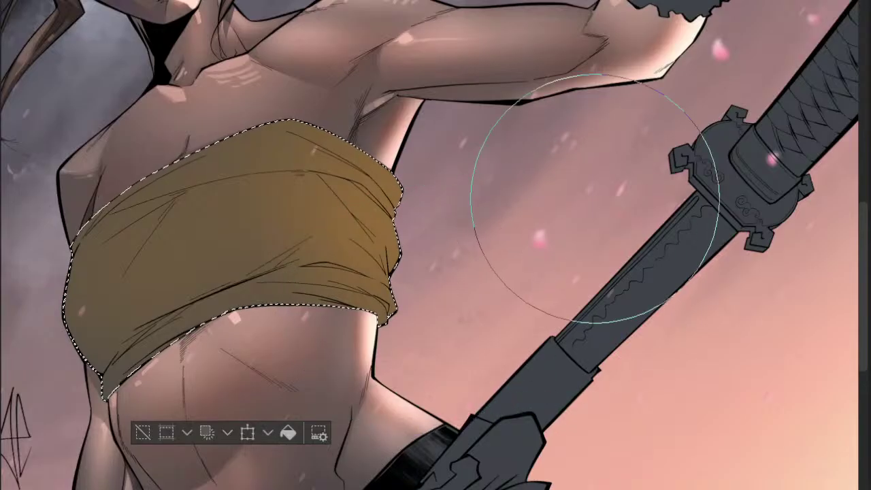
scroll(420, 201, "down", 2)
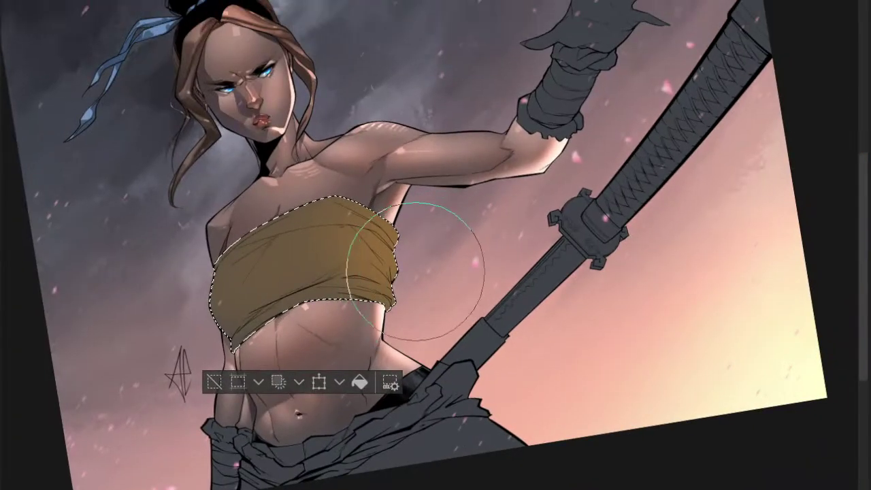
scroll(428, 262, "down", 2)
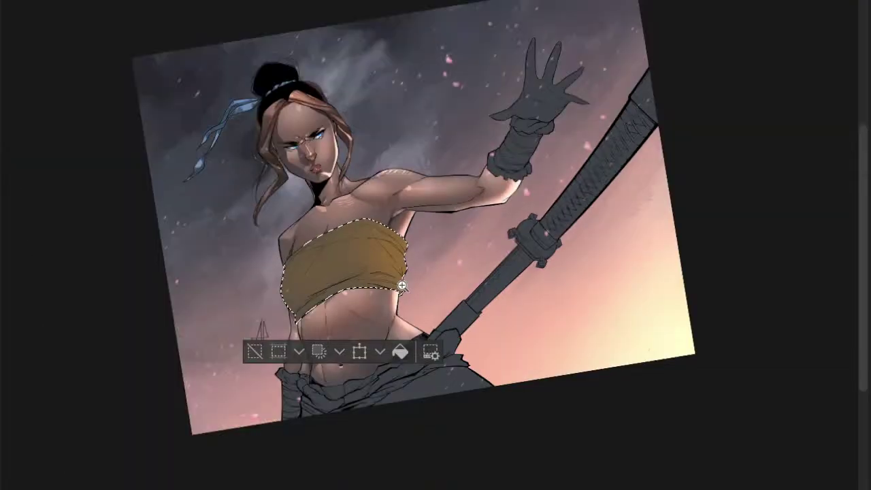
scroll(402, 286, "up", 3)
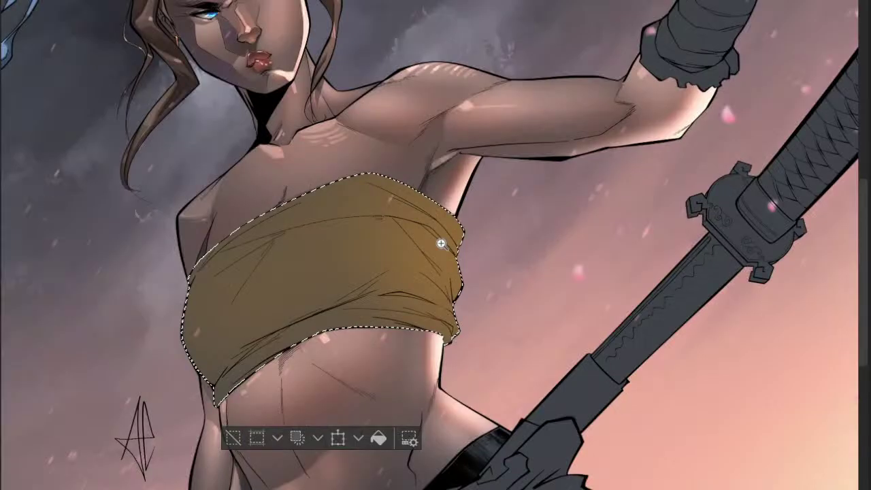
scroll(441, 243, "down", 2)
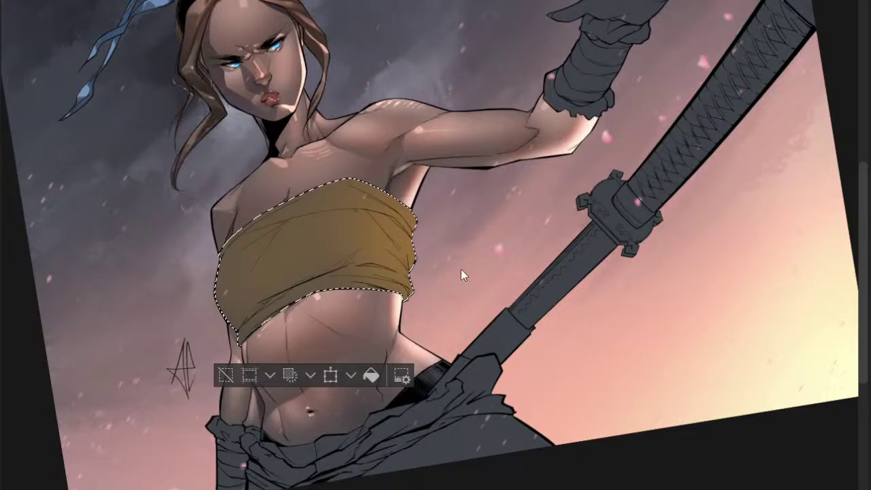
- Paint bright yellow rim light with a small soft brush on the bulging folds along the chest wrap's sword-facing edge
left_click_drag(415, 193, 432, 202)
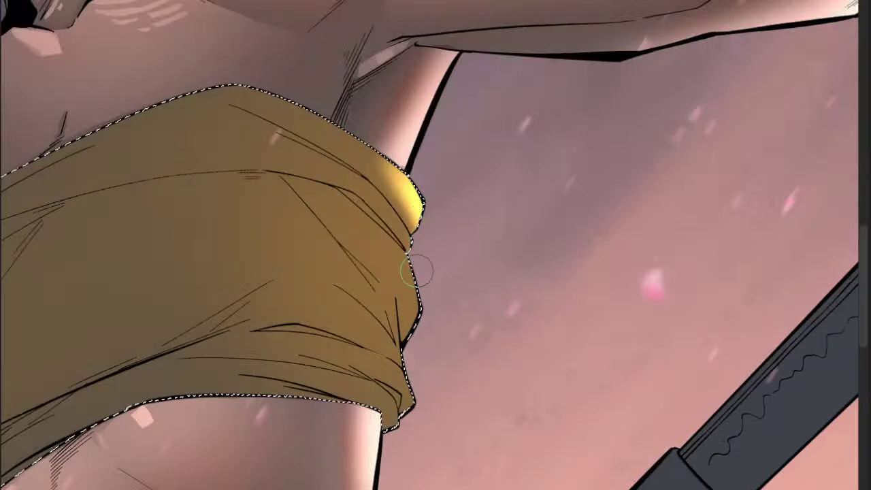
mouse_move(416, 270)
left_mouse_down()
mouse_move(422, 314)
mouse_move(408, 274)
mouse_move(419, 301)
mouse_move(413, 374)
left_mouse_up()
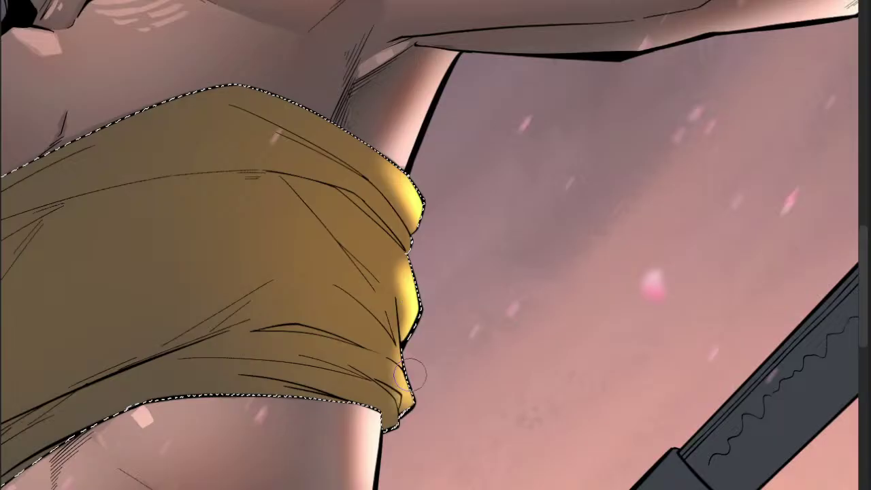
mouse_move(388, 367)
left_mouse_down()
mouse_move(390, 342)
mouse_move(403, 360)
mouse_move(394, 293)
left_mouse_up()
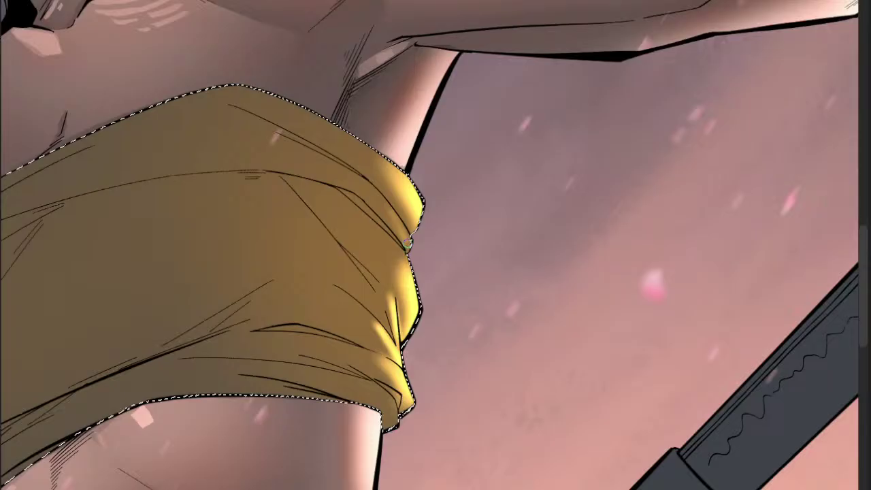
left_click_drag(407, 243, 401, 201)
left_click_drag(402, 417, 388, 406)
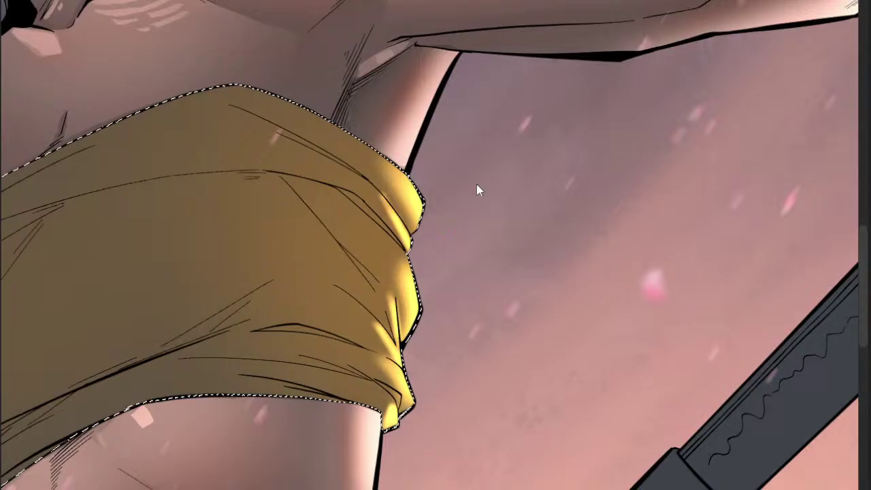
- Touch up the shading beside the creases on the chest wrap's sword-facing side and clear the selection
scroll(476, 184, "down", 1)
scroll(446, 291, "up", 2)
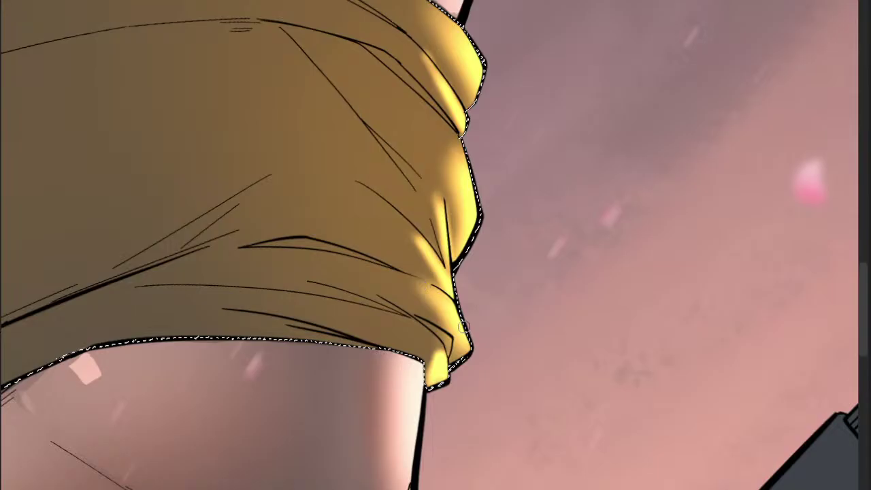
left_click_drag(435, 206, 430, 181)
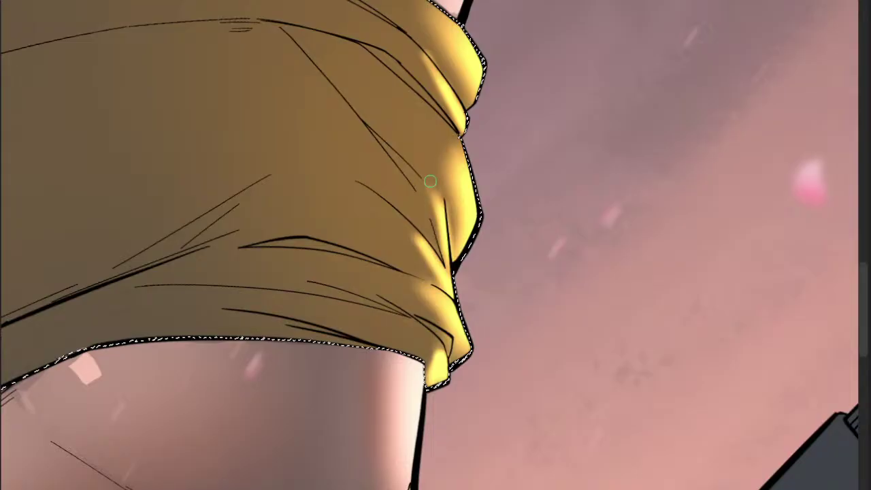
scroll(430, 181, "up", 3)
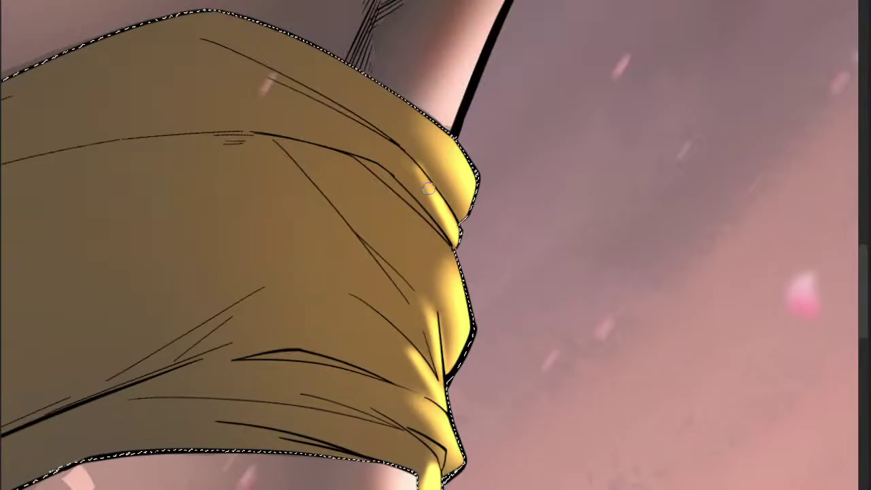
scroll(510, 243, "down", 3)
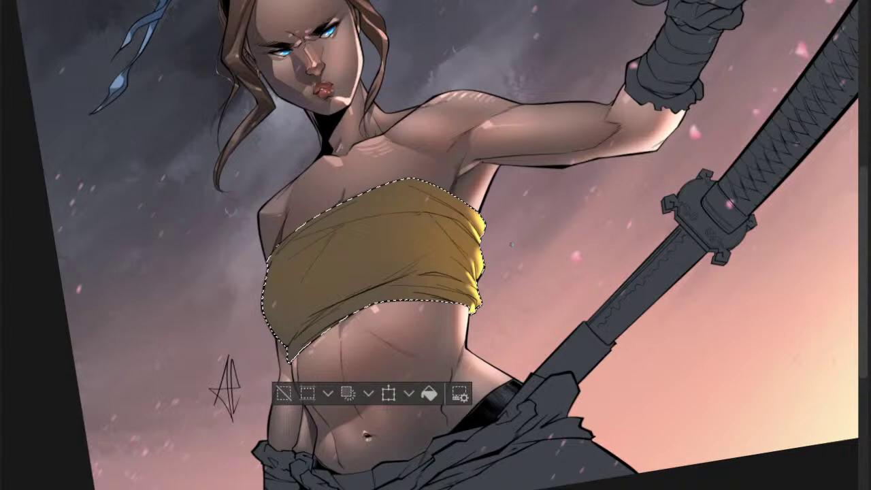
key("ctrl+d")
- Lasso the upper band of the chest wrap between its top edge and the long fold line, following the tapered creases
scroll(524, 248, "down", 2)
left_click_drag(577, 282, 582, 260)
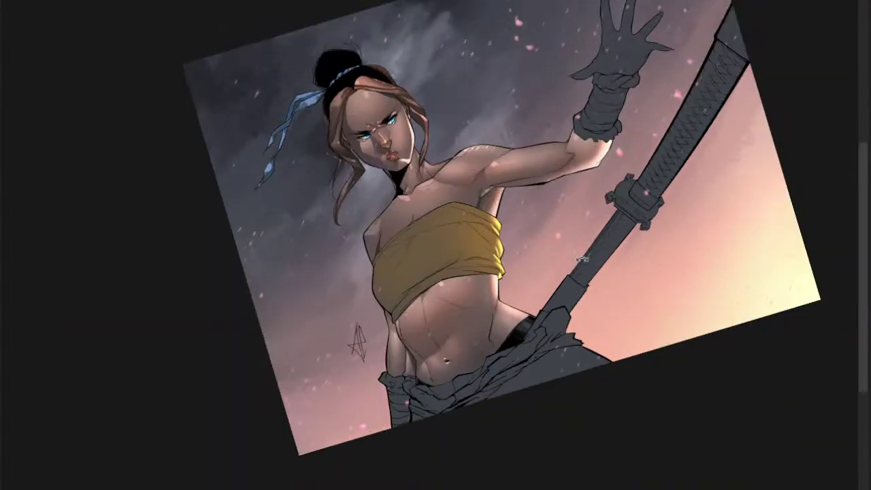
scroll(582, 259, "up", 3)
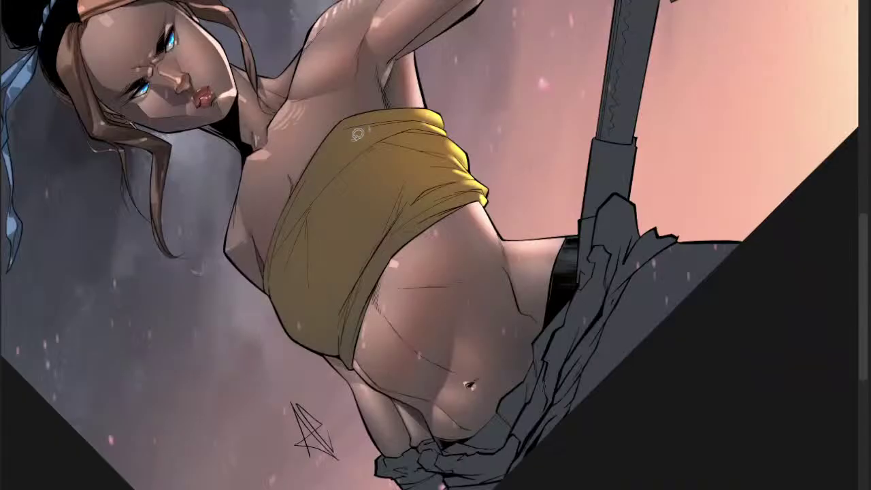
left_click(306, 187)
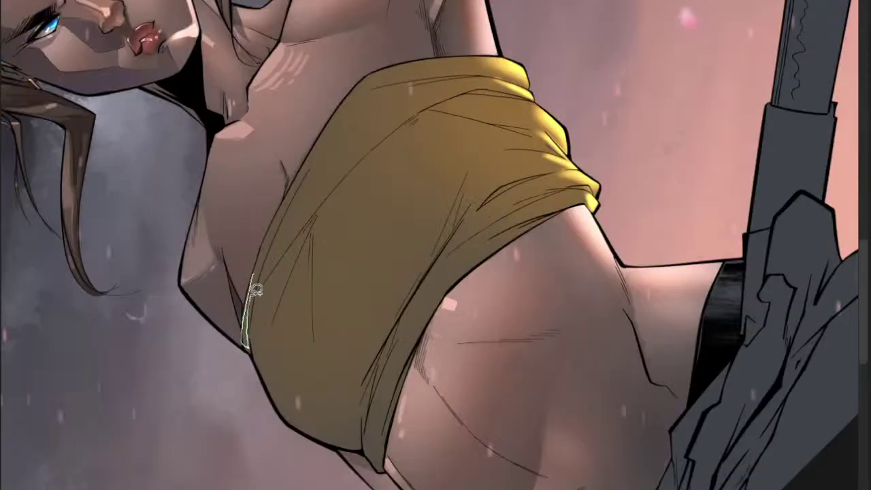
mouse_move(254, 300)
left_mouse_down()
mouse_move(401, 120)
mouse_move(487, 79)
mouse_move(457, 75)
mouse_move(349, 95)
mouse_move(233, 282)
mouse_move(218, 331)
mouse_move(357, 84)
mouse_move(265, 259)
left_mouse_up()
scroll(350, 116, "up", 2)
scroll(305, 170, "up", 2)
mouse_move(219, 260)
left_mouse_down()
mouse_move(222, 302)
mouse_move(438, 30)
mouse_move(334, 160)
left_mouse_up()
left_click_drag(310, 145, 340, 119)
left_click_drag(393, 120, 489, 107)
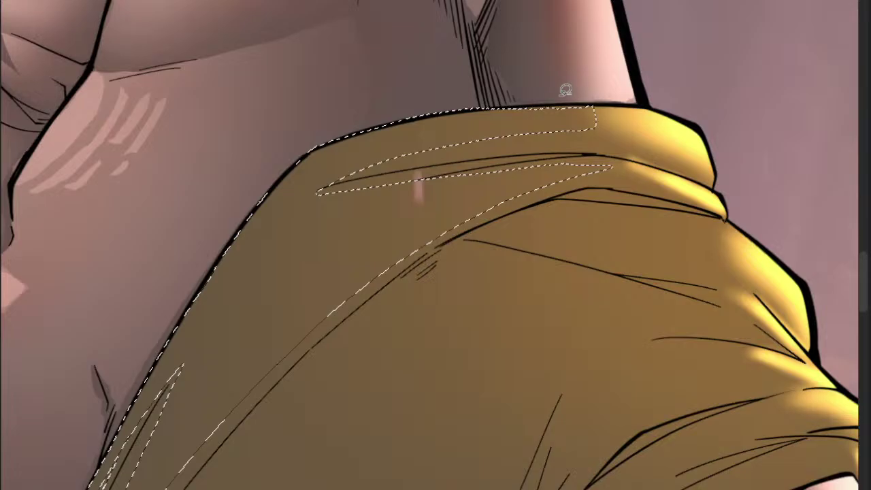
- Enlarge the soft brush, brush a lighter khaki over the selected upper band of the chest wrap and clear the selection
scroll(566, 90, "down", 5)
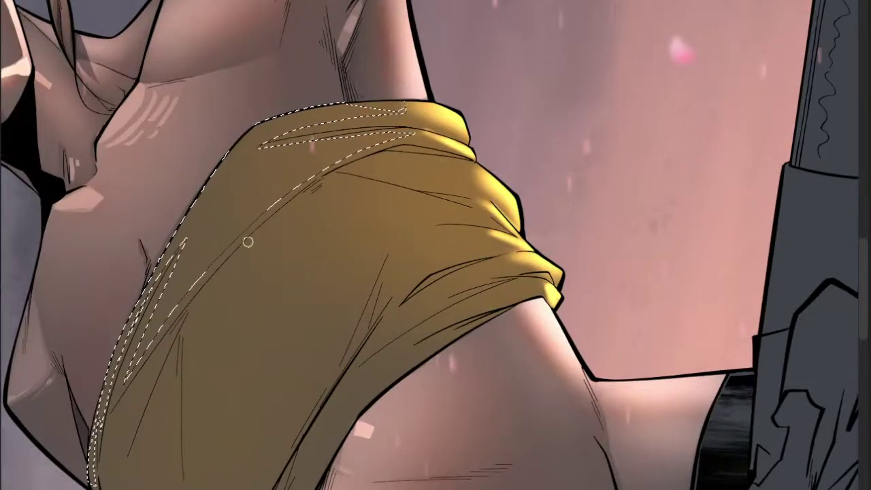
key("]")
key("]")
key("]")
key("]")
key("]")
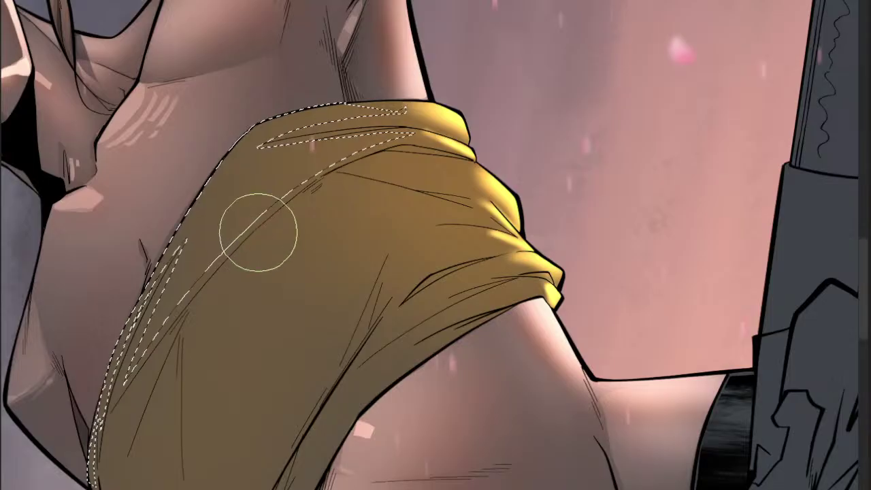
key("]")
key("]")
key("]")
key("]")
key("]")
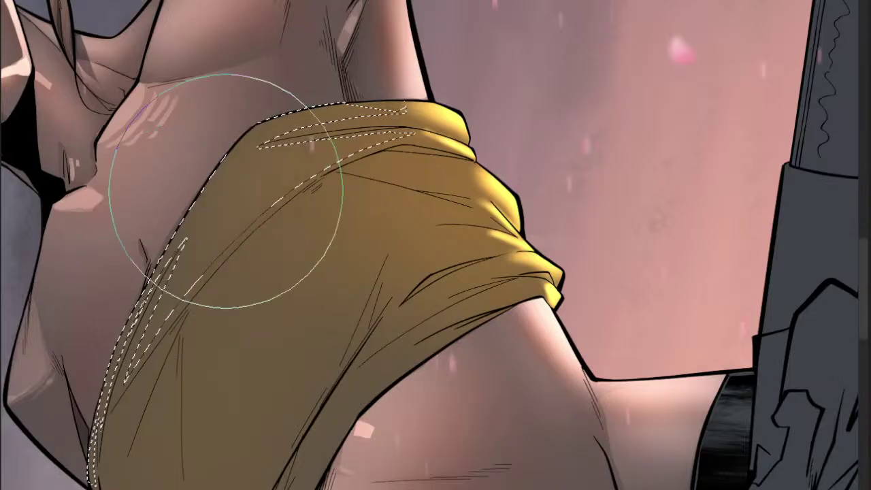
left_click(226, 191)
key("ctrl+d")
- Lasso the chest wrap's large central panel with pointed crease cut-ins and brush a lighter khaki into it
mouse_move(361, 181)
left_mouse_down()
mouse_move(300, 241)
mouse_move(264, 243)
left_mouse_up()
left_click_drag(233, 283, 307, 214)
left_click_drag(307, 214, 235, 223)
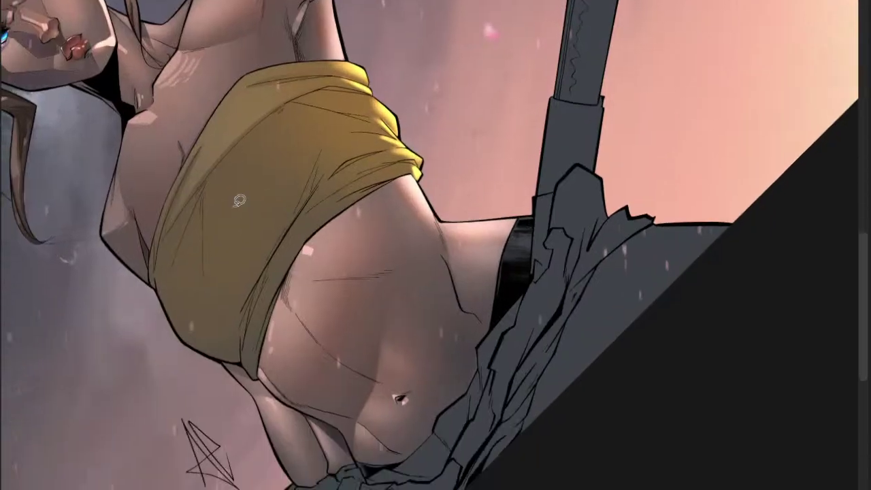
left_click(191, 218)
key("l")
mouse_move(201, 181)
left_mouse_down()
mouse_move(167, 371)
mouse_move(235, 409)
mouse_move(262, 327)
mouse_move(377, 127)
mouse_move(461, 100)
mouse_move(272, 102)
mouse_move(219, 177)
mouse_move(215, 285)
mouse_move(204, 204)
mouse_move(215, 171)
left_mouse_up()
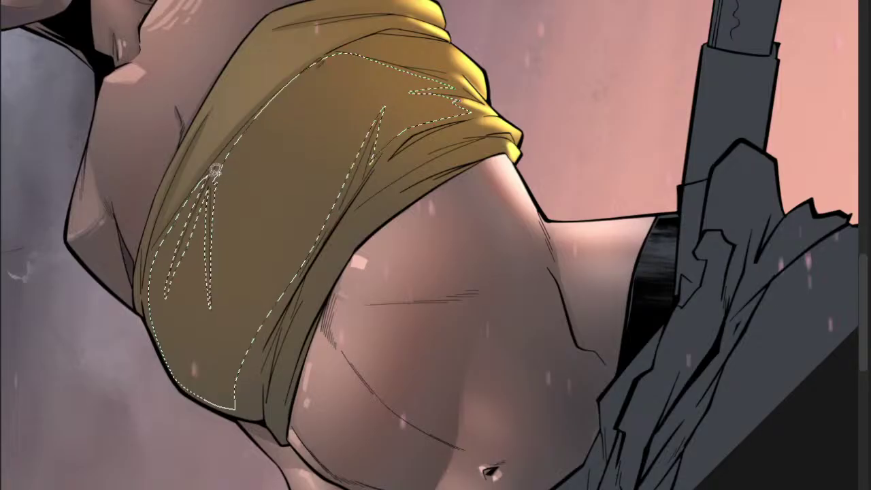
scroll(215, 171, "down", 2)
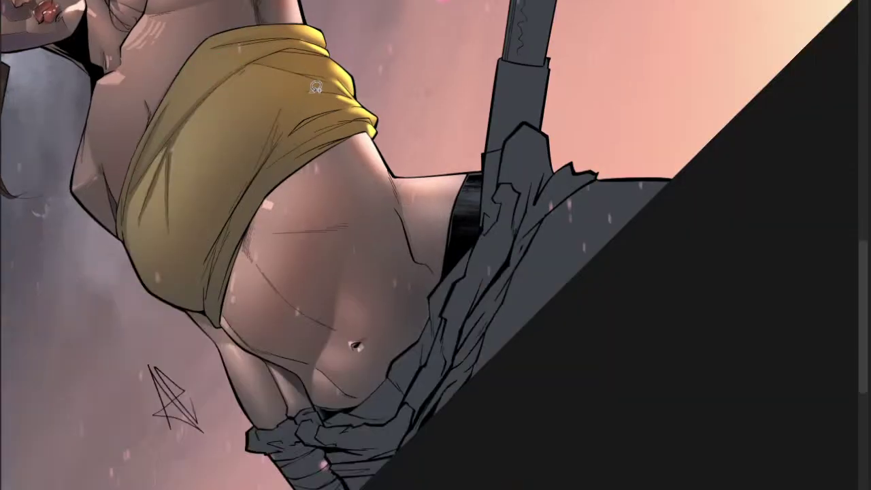
- Lasso the lower side folds of the chest wrap and add the narrow bands along its hem to the selection
mouse_move(312, 91)
left_mouse_down()
mouse_move(284, 114)
mouse_move(280, 134)
mouse_move(334, 95)
left_mouse_up()
scroll(322, 98, "up", 2)
mouse_move(272, 138)
left_mouse_down()
mouse_move(259, 170)
mouse_move(282, 140)
left_mouse_up()
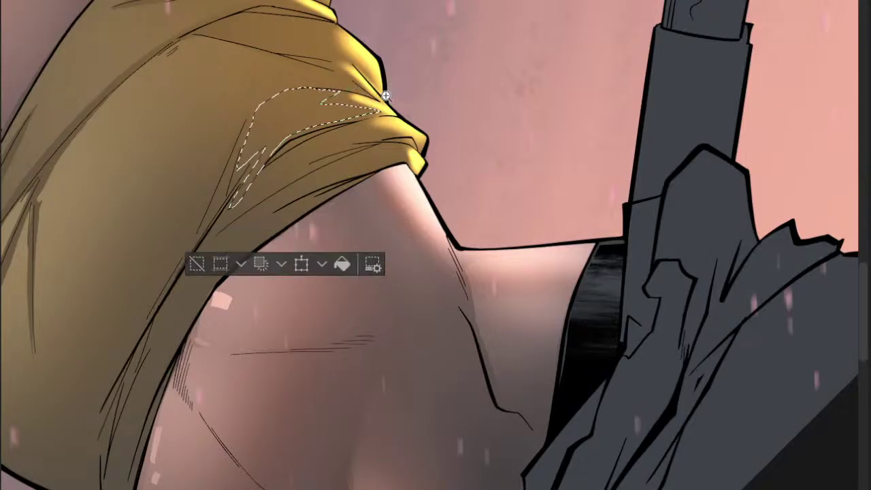
left_click_drag(386, 96, 353, 104)
scroll(354, 105, "up", 3)
mouse_move(289, 163)
left_mouse_down()
mouse_move(211, 281)
mouse_move(206, 344)
mouse_move(287, 227)
mouse_move(372, 170)
mouse_move(279, 198)
mouse_move(344, 121)
mouse_move(331, 134)
mouse_move(415, 133)
left_mouse_up()
scroll(411, 140, "down", 1)
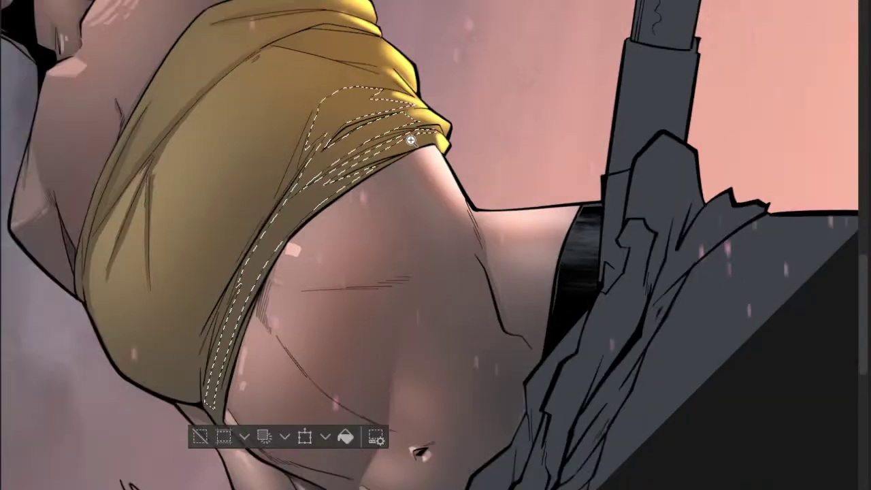
- Brush a lighter tone over the selected lower folds and hem of the chest wrap and clear the selection
scroll(411, 140, "down", 2)
key("ctrl+d")
left_click_drag(359, 202, 252, 200)
- Lasso small angular patches on the hem and lower side folds, brush them lighter and clear the selection
scroll(277, 172, "up", 1)
scroll(283, 197, "up", 2)
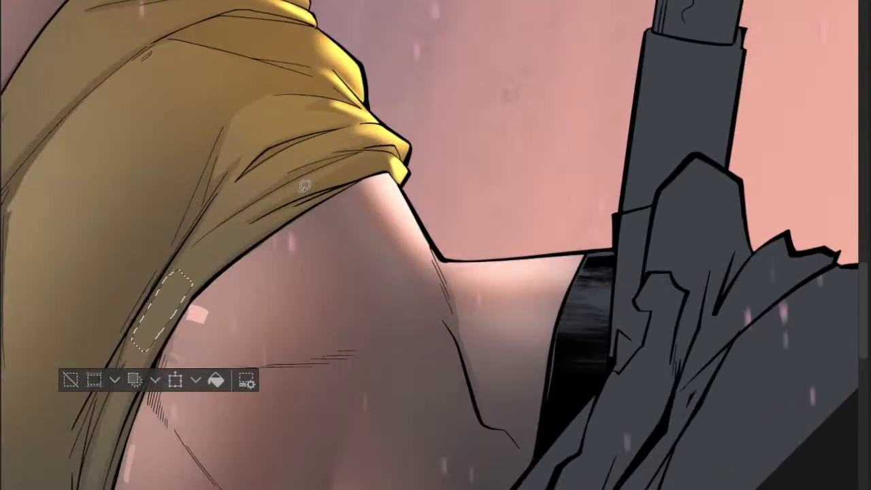
left_click_drag(305, 185, 303, 182)
mouse_move(256, 100)
left_mouse_down()
mouse_move(233, 121)
mouse_move(241, 133)
mouse_move(246, 125)
left_mouse_up()
mouse_move(265, 93)
left_mouse_down()
mouse_move(247, 121)
mouse_move(254, 129)
left_mouse_up()
mouse_move(277, 126)
left_mouse_down()
mouse_move(216, 200)
mouse_move(347, 122)
left_mouse_up()
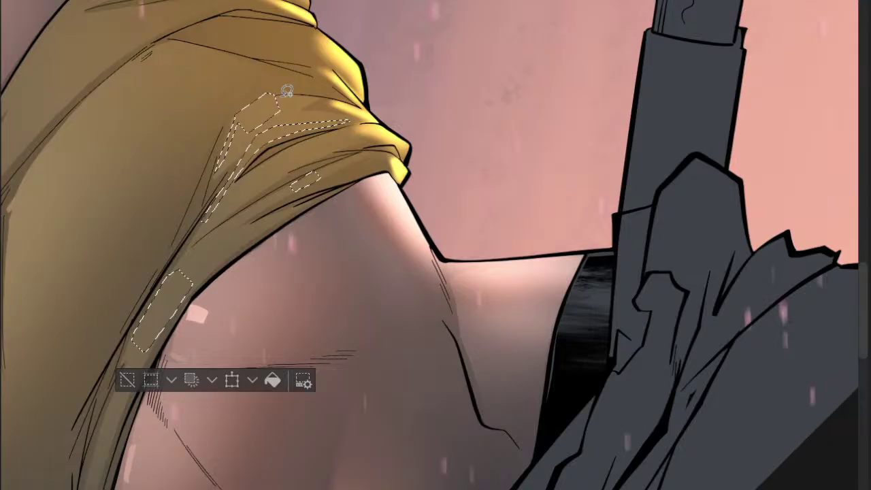
scroll(287, 90, "down", 3)
left_click_drag(268, 104, 225, 193)
key("ctrl+d")
- Select a narrow rectangular patch on the fold just above the hem, brush a pale highlight into it and deselect
key("m")
scroll(340, 116, "down", 2)
mouse_move(351, 75)
left_mouse_down()
mouse_move(248, 130)
mouse_move(303, 118)
mouse_move(303, 101)
left_mouse_up()
scroll(265, 149, "up", 4)
key("b")
mouse_move(280, 136)
left_mouse_down()
mouse_move(346, 90)
mouse_move(265, 158)
left_mouse_up()
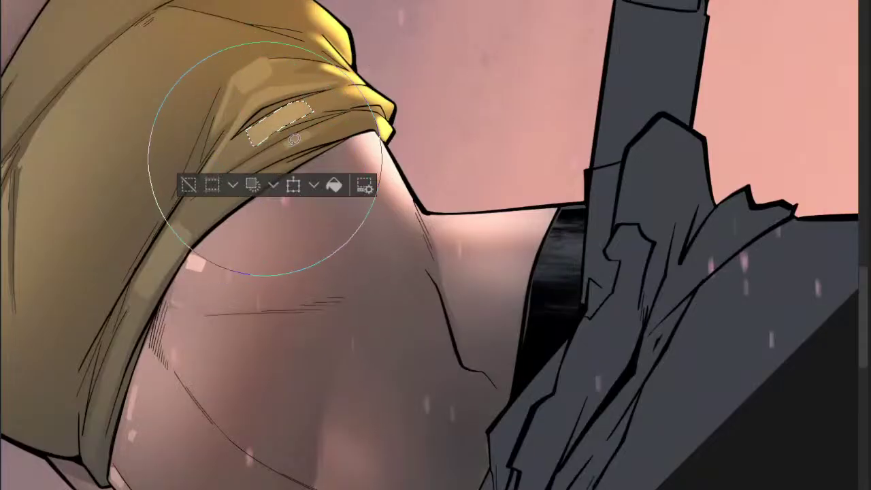
key("ctrl+d")
- Add a smaller pale highlight block beside the rectangular patch on the fold above the hem and deselect
key("m")
scroll(317, 131, "down", 3)
mouse_move(229, 197)
left_mouse_down()
mouse_move(206, 213)
mouse_move(211, 226)
mouse_move(235, 195)
left_mouse_up()
key("b")
left_click_drag(198, 235, 249, 185)
key("ctrl+d")
- Select three small blocks stepping across the lower side folds and brush pale highlights into them
key("m")
scroll(267, 157, "up", 3)
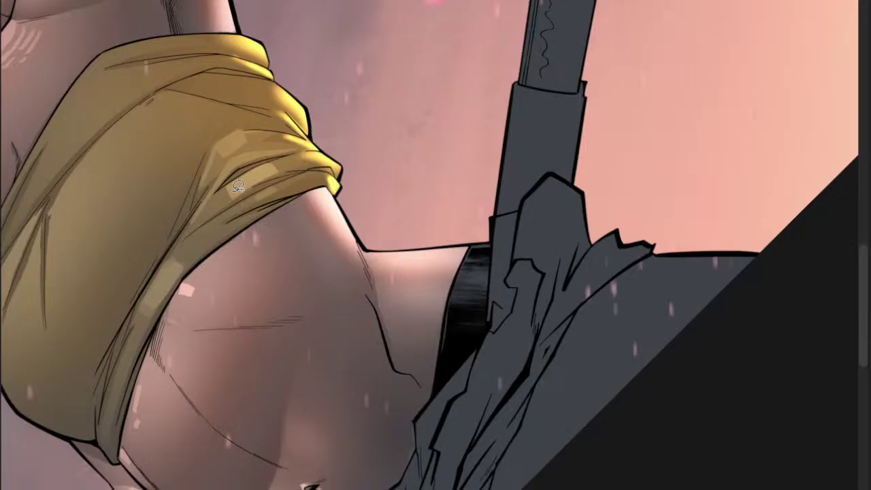
left_click_drag(238, 187, 233, 192)
mouse_move(224, 140)
left_mouse_down()
mouse_move(234, 144)
mouse_move(227, 137)
left_mouse_up()
key("b")
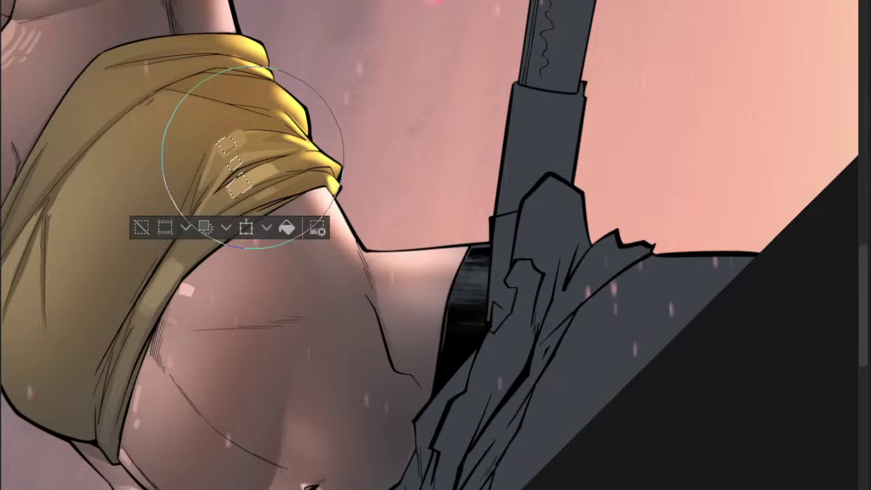
- Lasso a small block on the lower side fold above the hem, brush a pale highlight into it and deselect
scroll(253, 158, "up", 2)
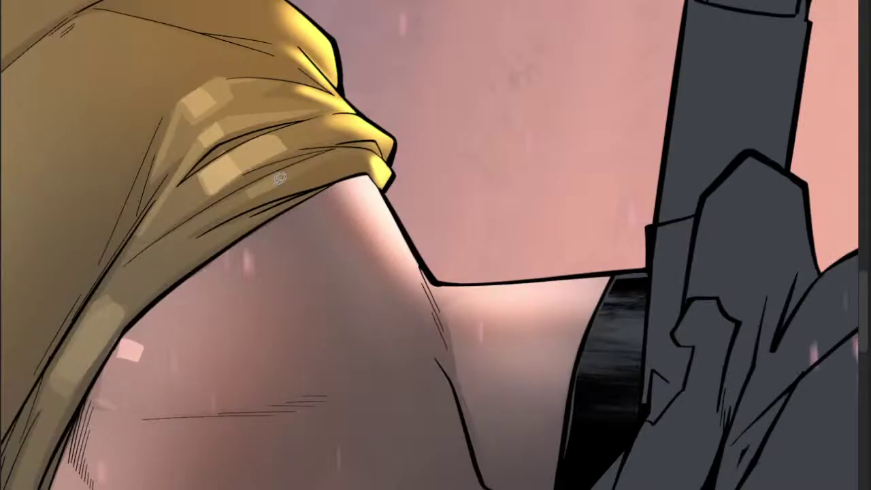
left_click_drag(252, 185, 267, 199)
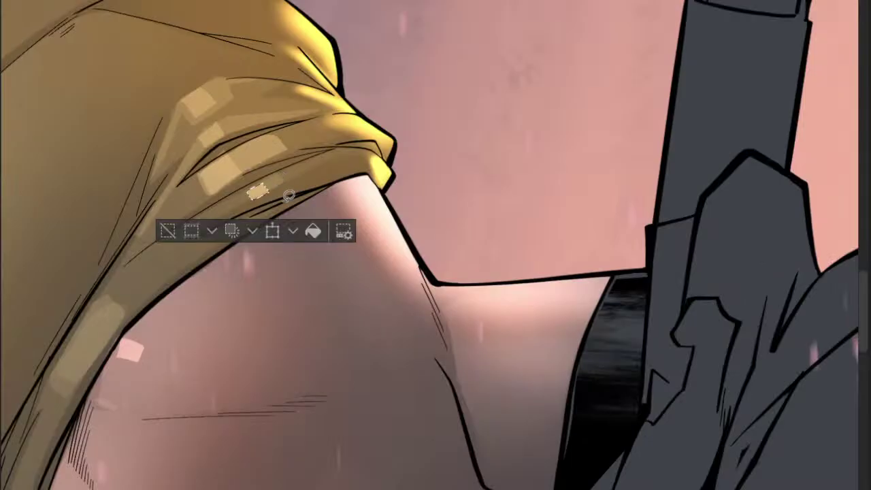
key("ctrl+d")
key("ctrl+minus")
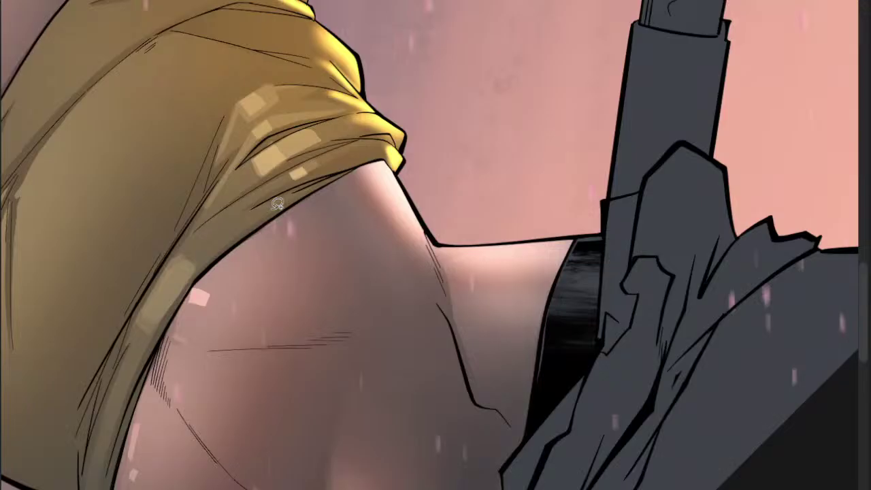
scroll(277, 203, "down", 3)
key("ctrl+d")
scroll(304, 202, "up", 3)
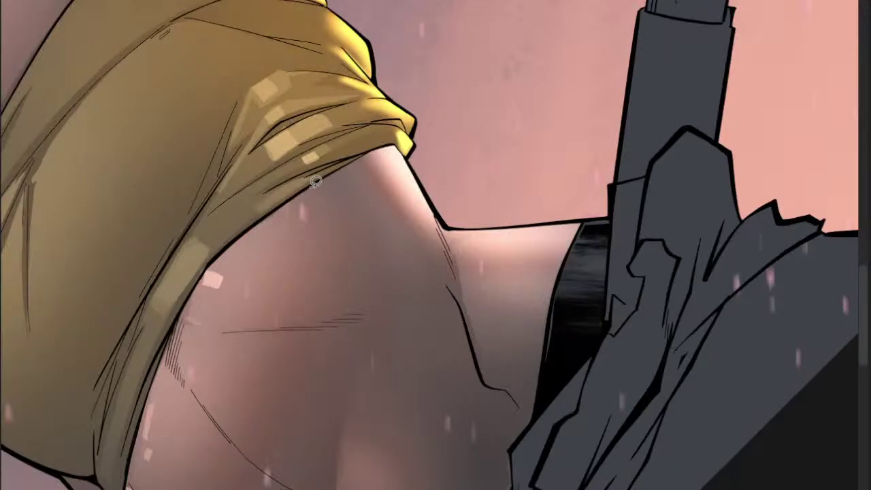
- Select a small slanted patch along the wrap's hem edge and brush a pale highlight into it
left_click_drag(303, 181, 286, 193)
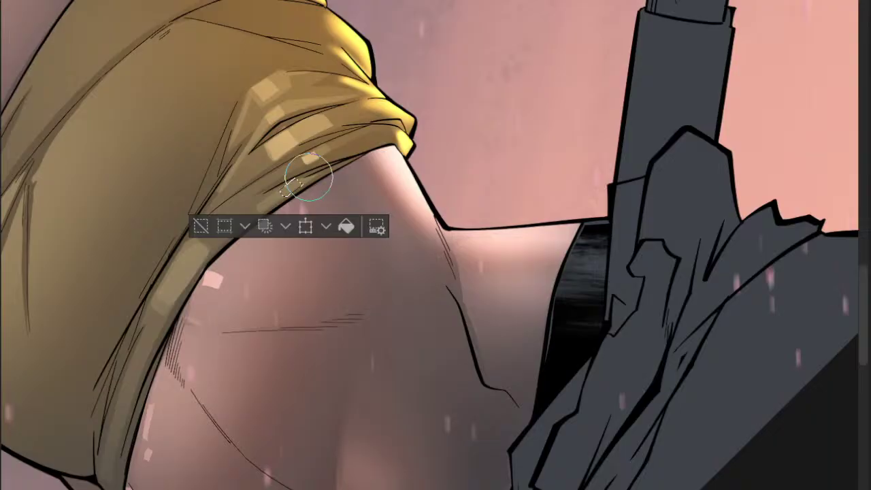
scroll(308, 176, "down", 5)
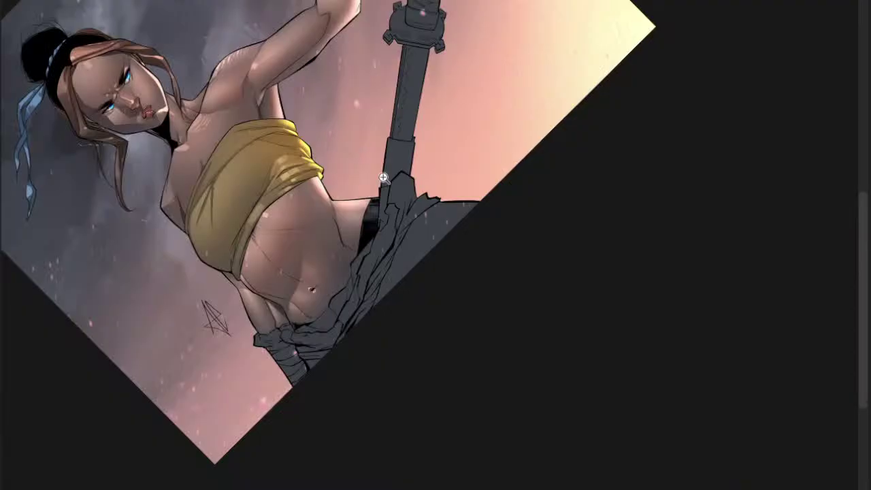
left_click_drag(383, 177, 402, 147)
left_click_drag(312, 127, 334, 163)
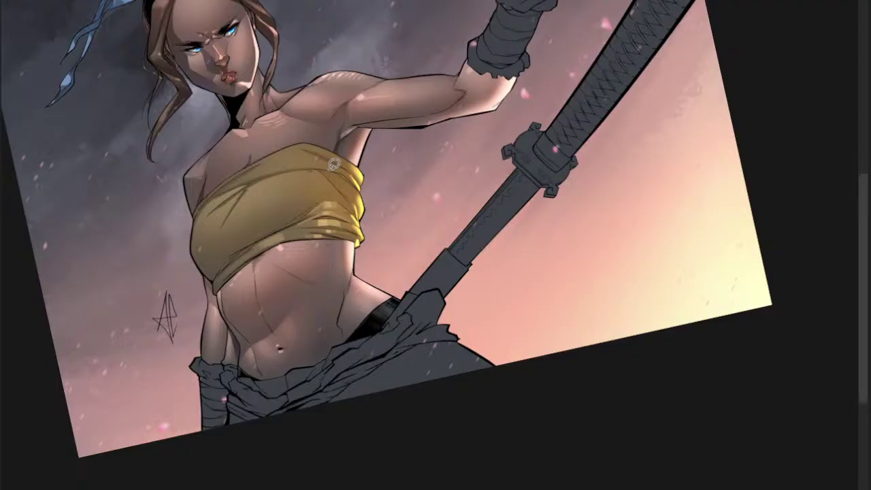
- Lasso the wrap's large central panel between the upper band and the lower folds, following the creases at its far side
left_click_drag(271, 220, 320, 220)
mouse_move(170, 188)
left_mouse_down()
mouse_move(141, 233)
mouse_move(204, 172)
mouse_move(190, 196)
mouse_move(189, 229)
mouse_move(140, 241)
mouse_move(370, 177)
mouse_move(247, 162)
mouse_move(212, 176)
left_mouse_up()
key("b")
scroll(215, 203, "down", 2)
mouse_move(171, 213)
left_mouse_down()
mouse_move(230, 151)
mouse_move(242, 150)
mouse_move(202, 193)
mouse_move(186, 194)
mouse_move(266, 141)
mouse_move(163, 202)
left_mouse_up()
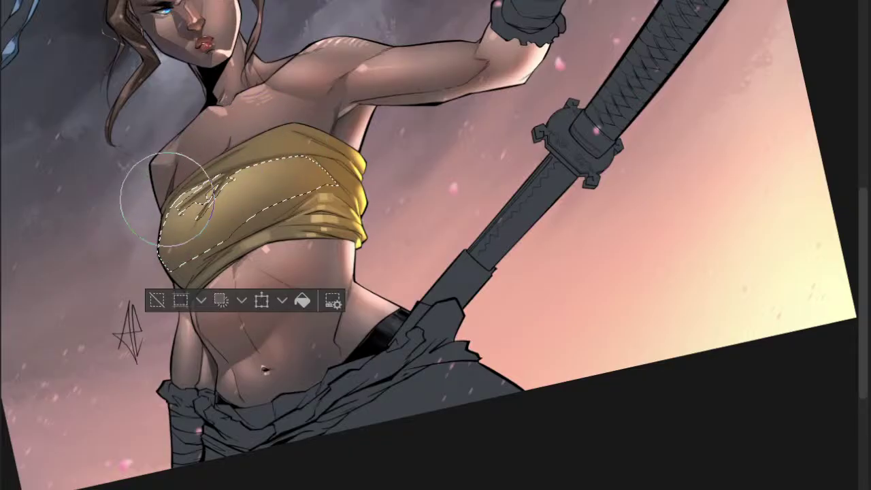
key("ctrl+d")
- Refine the central panel selection around the diagonal creases, brush the panel softly lighter and clear the selection
scroll(348, 151, "down", 2)
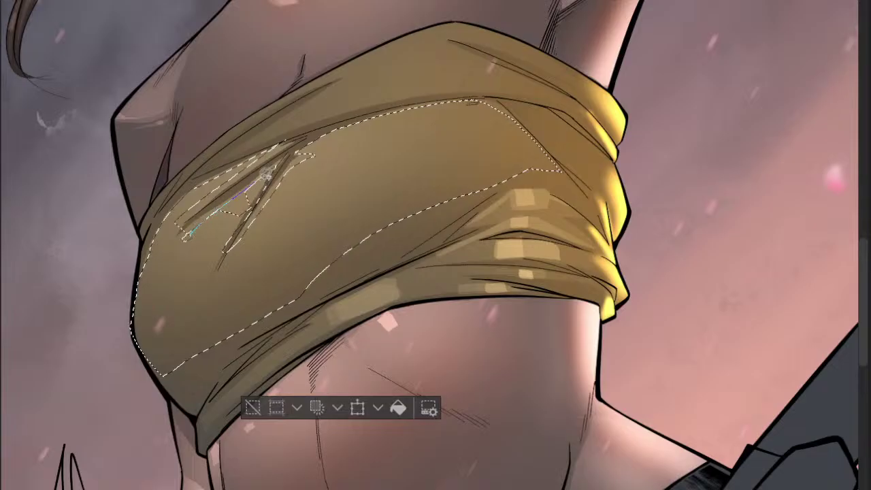
mouse_move(266, 174)
left_mouse_down()
mouse_move(238, 227)
mouse_move(225, 238)
mouse_move(191, 237)
left_mouse_up()
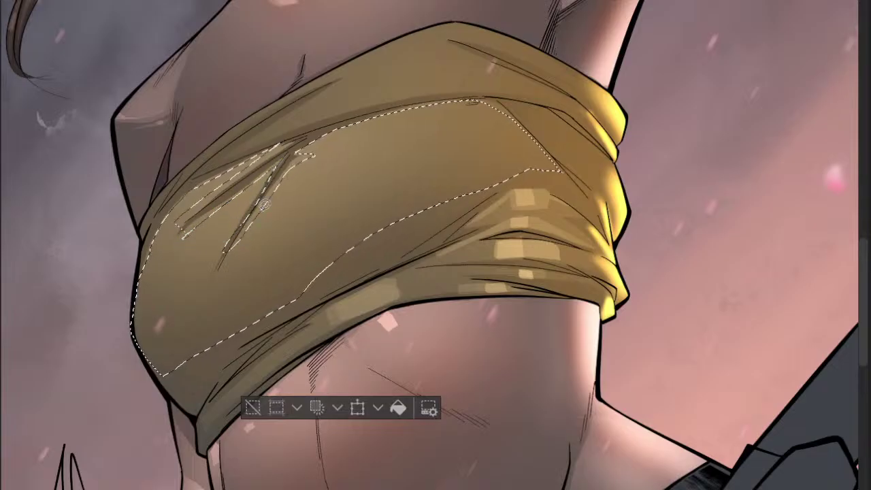
scroll(273, 179, "down", 3)
key("b")
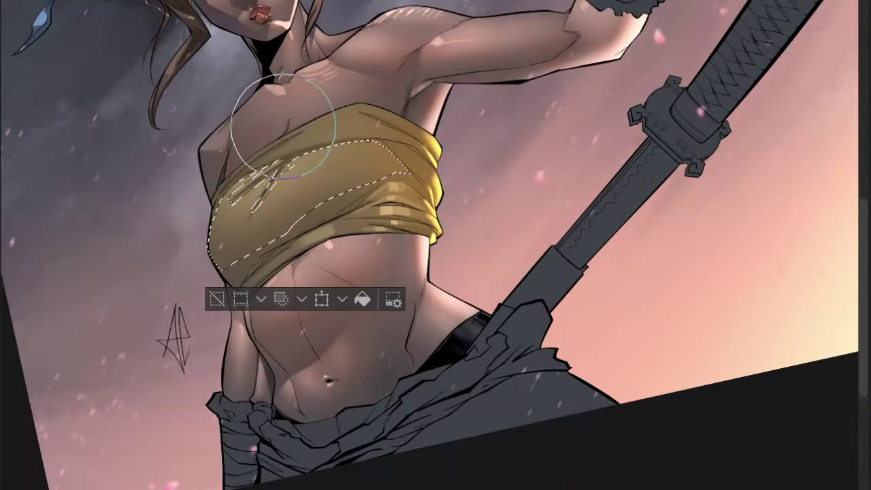
key("ctrl+d")
scroll(397, 196, "down", 3)
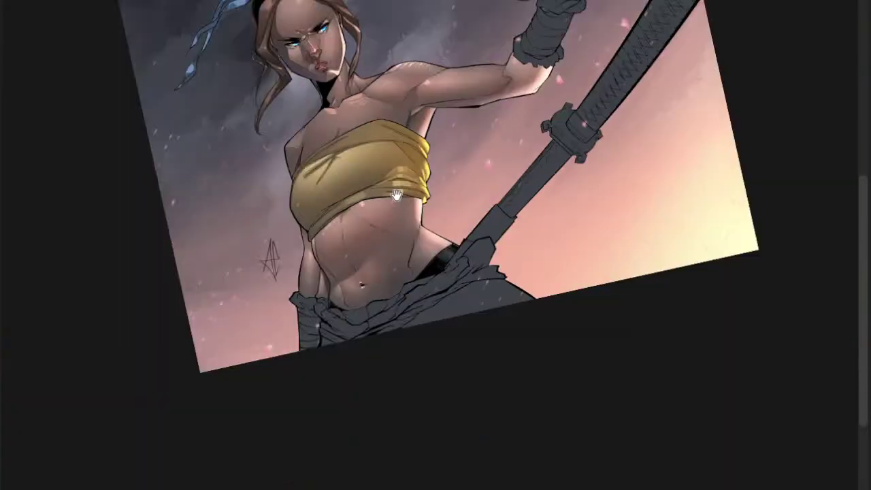
left_click_drag(397, 196, 336, 210)
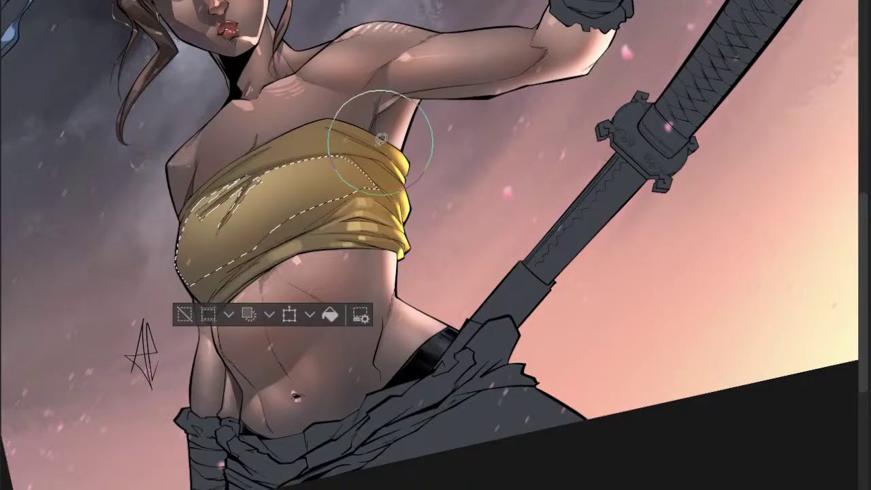
key("ctrl+d")
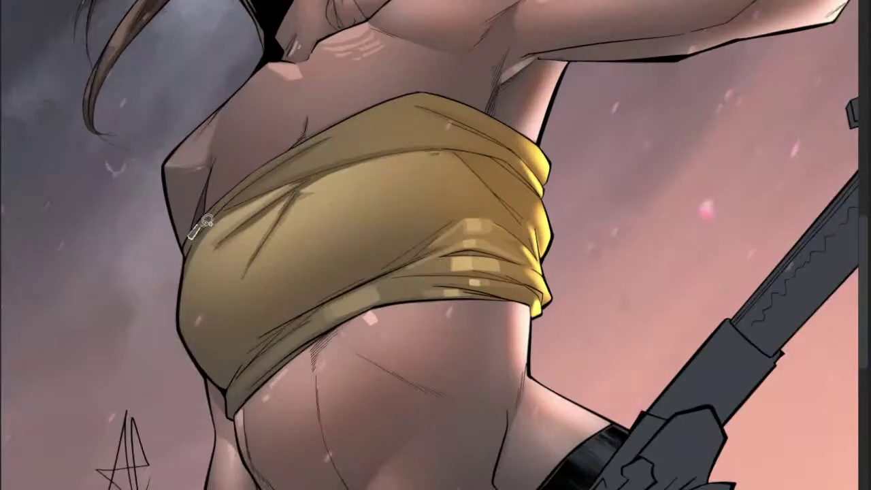
- Lasso the wrap's upper band along the neckline edge up to its peak, brush it lighter and deselect
left_click_drag(197, 230, 232, 191)
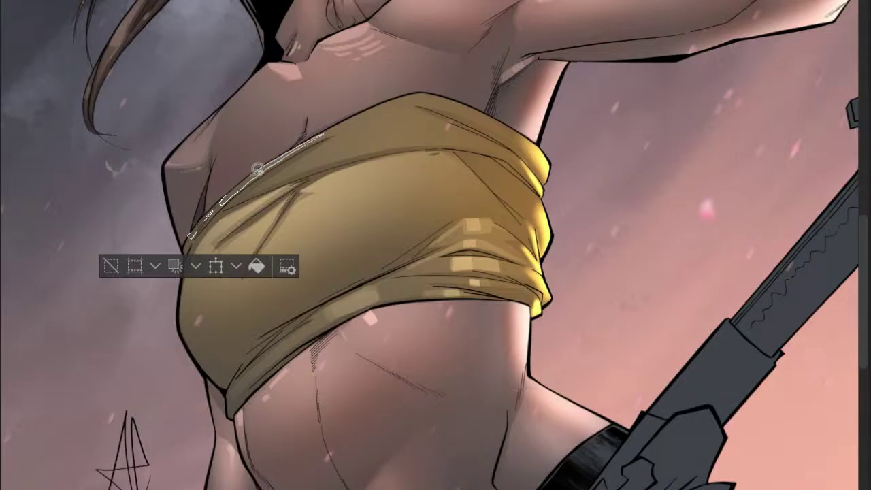
left_click_drag(265, 164, 222, 203)
mouse_move(312, 139)
left_mouse_down()
mouse_move(414, 91)
mouse_move(312, 135)
mouse_move(272, 185)
mouse_move(371, 151)
mouse_move(431, 87)
mouse_move(359, 116)
left_mouse_up()
scroll(408, 104, "down", 2)
key("b")
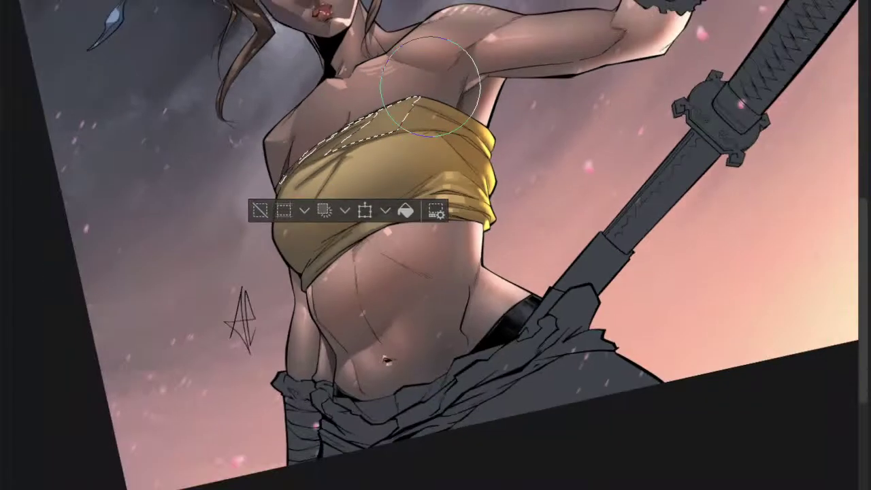
key("ctrl+d")
scroll(422, 96, "down", 3)
scroll(427, 88, "up", 1)
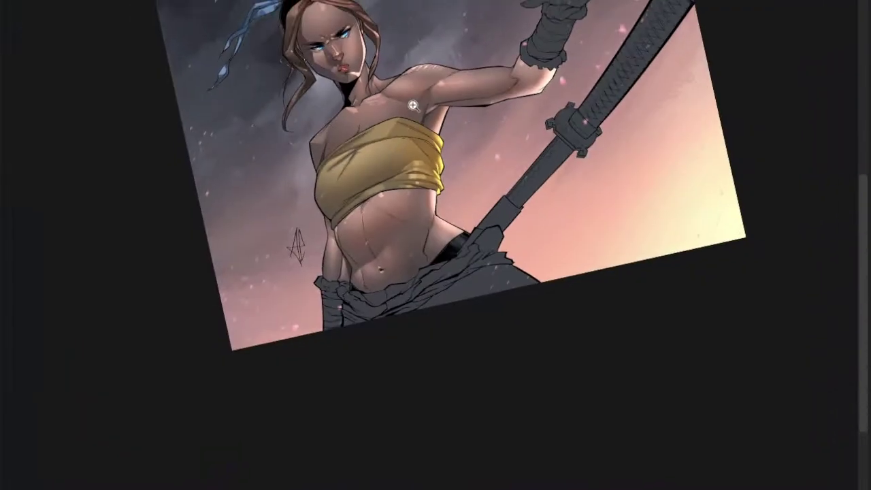
- Select an angular patch beside the upper band's peak and brush a broad pale highlight into it
scroll(397, 123, "up", 4)
key("m")
mouse_move(354, 124)
left_mouse_down()
mouse_move(302, 172)
mouse_move(353, 134)
mouse_move(372, 148)
mouse_move(402, 109)
left_mouse_up()
scroll(399, 114, "down", 2)
scroll(396, 116, "down", 1)
key("b")
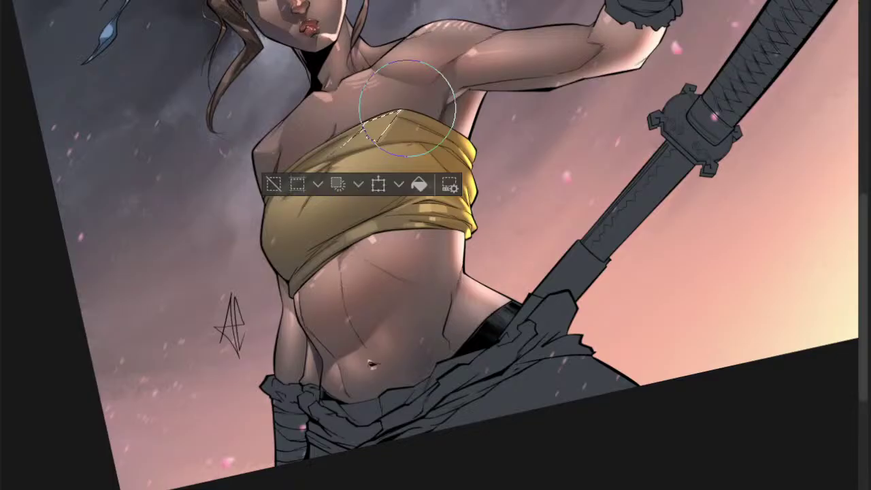
scroll(407, 107, "down", 5)
- Brush pale highlights into small slanted blocks along the upper band and one just below its peak, then deselect
scroll(306, 157, "up", 10)
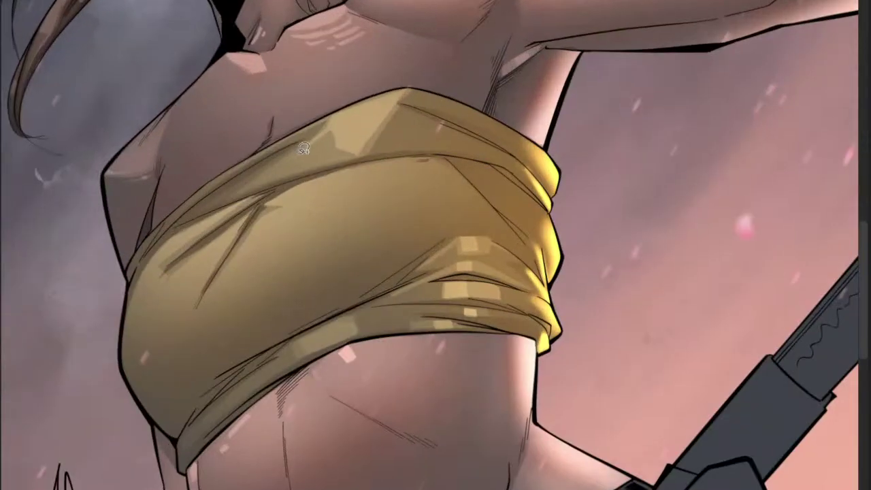
left_click_drag(303, 149, 315, 135)
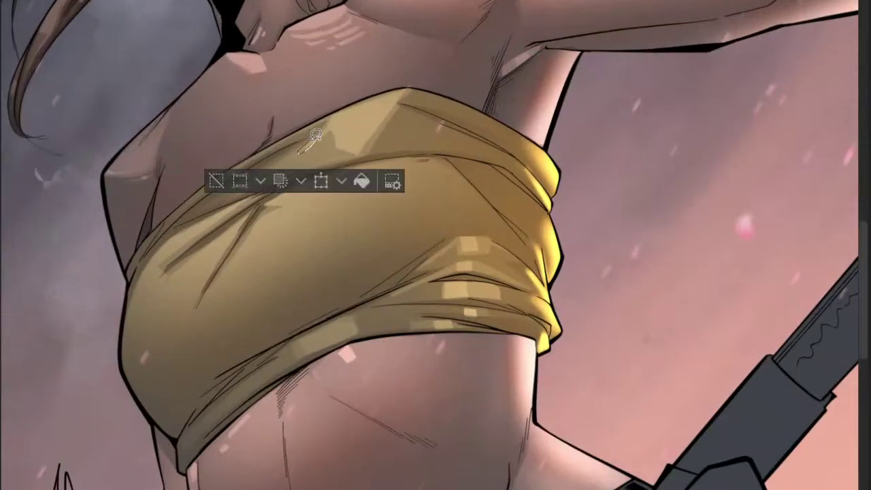
scroll(272, 153, "down", 3)
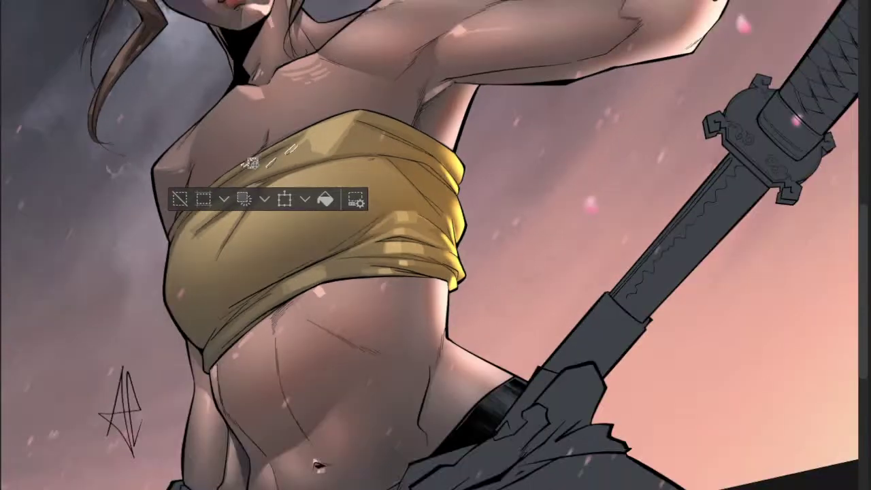
scroll(327, 136, "down", 5)
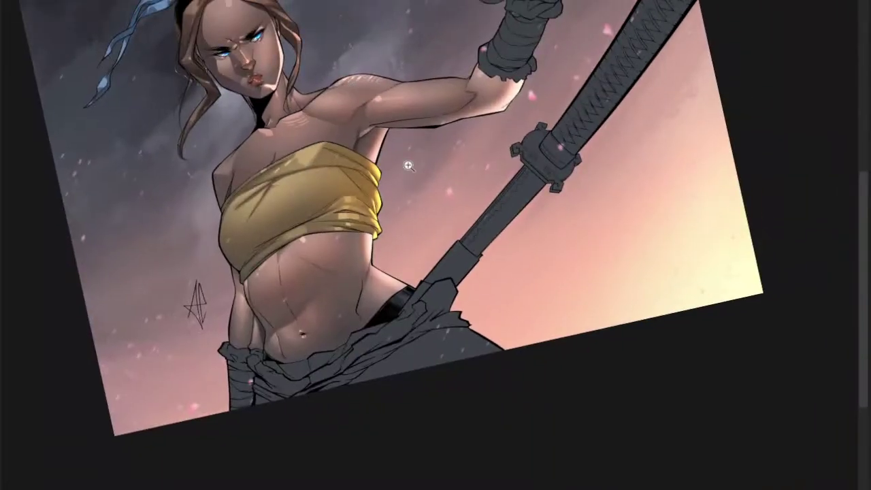
scroll(408, 165, "down", 3)
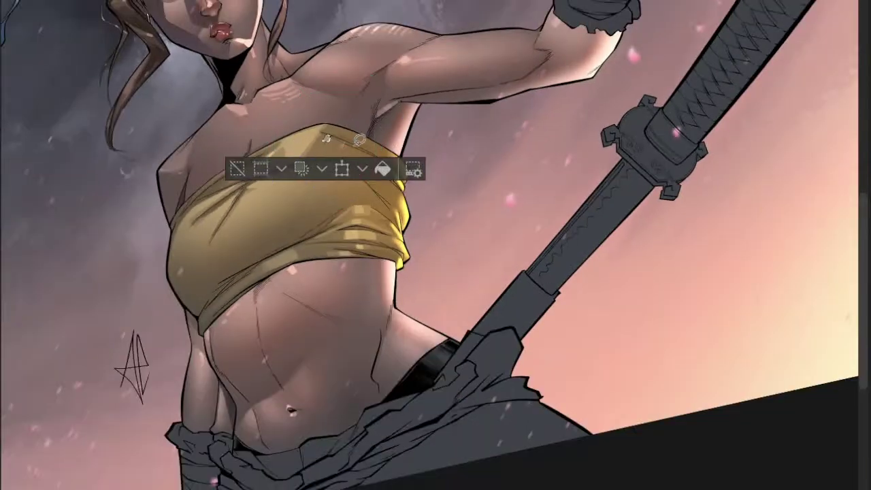
left_click(365, 169)
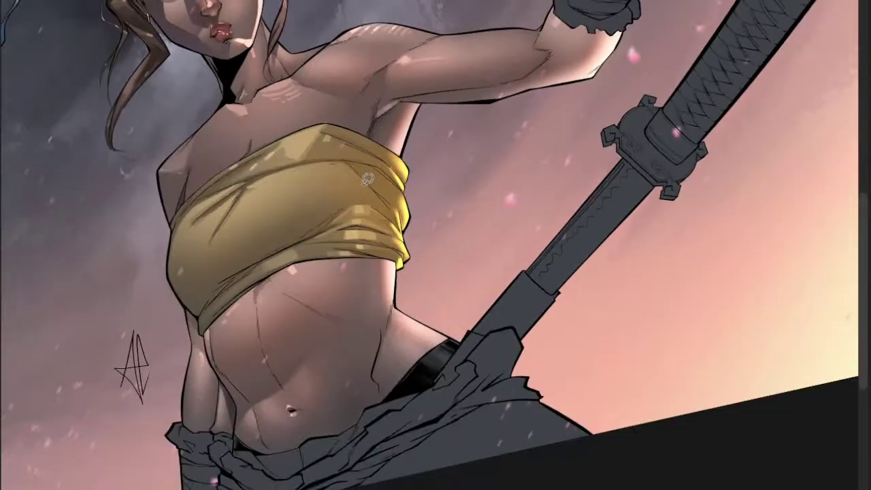
- Lasso two narrow slivers on the upper band's edge near the armpit and brush pale highlights into them
left_click_drag(180, 205, 212, 181)
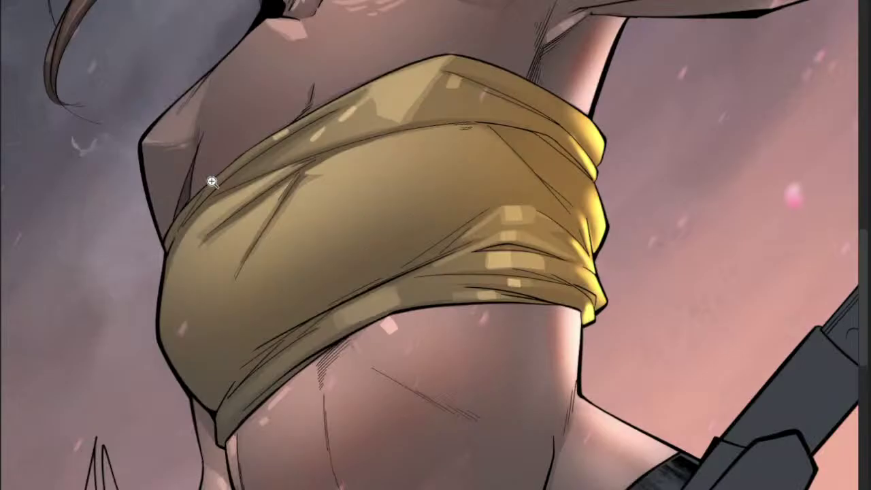
left_click(189, 211)
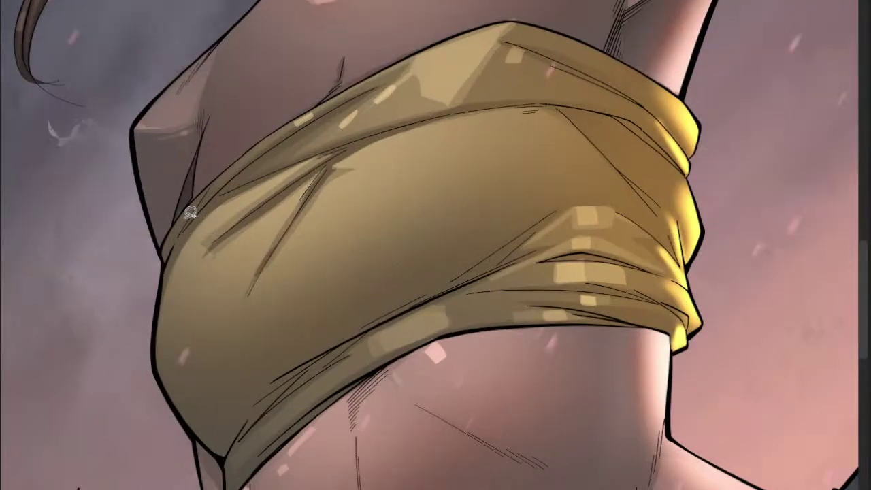
left_click_drag(189, 213, 246, 153)
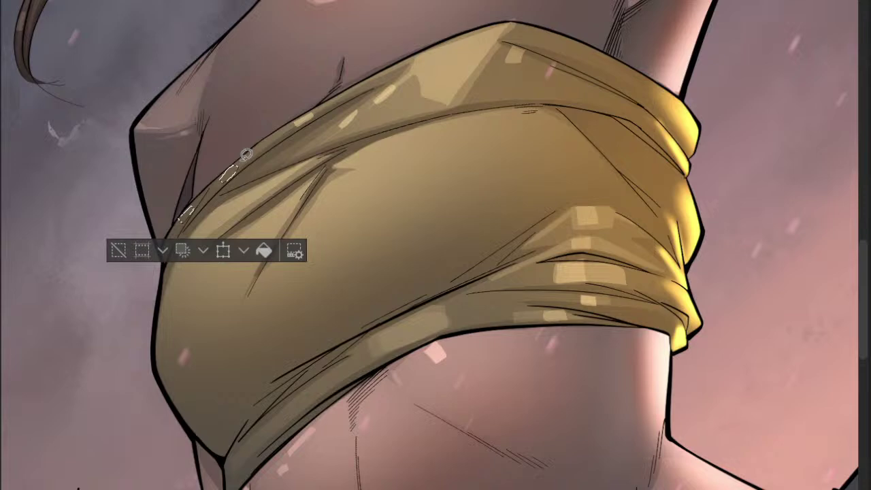
left_click(247, 155, "alt")
key("b")
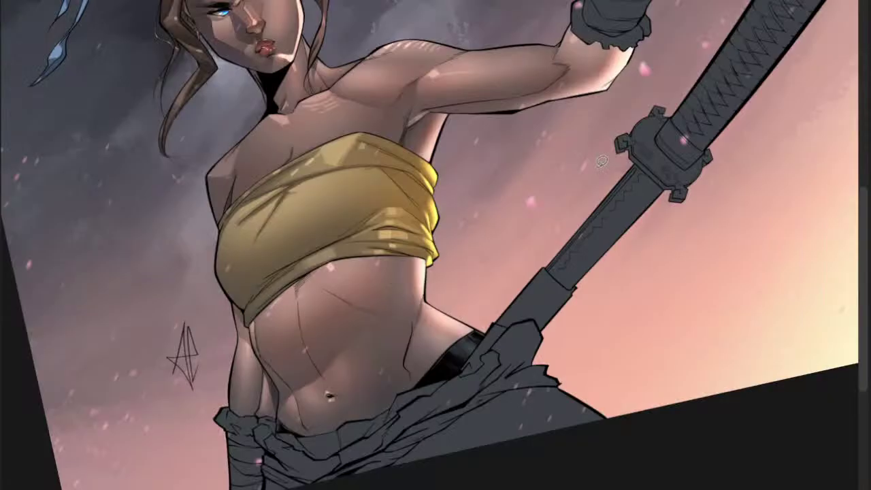
scroll(518, 179, "down", 3)
scroll(370, 178, "up", 4)
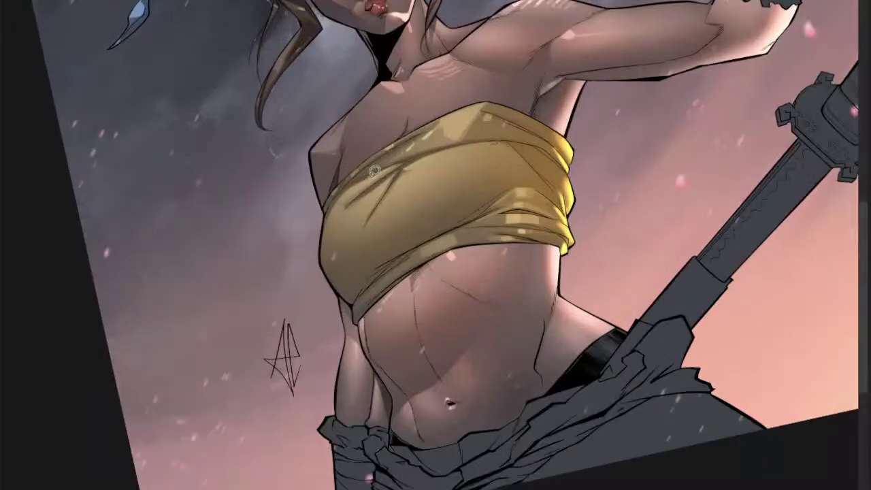
- Lasso wedge-shaped patches between the diagonal creases and under the upper band, brush them lighter and deselect
scroll(376, 170, "up", 3)
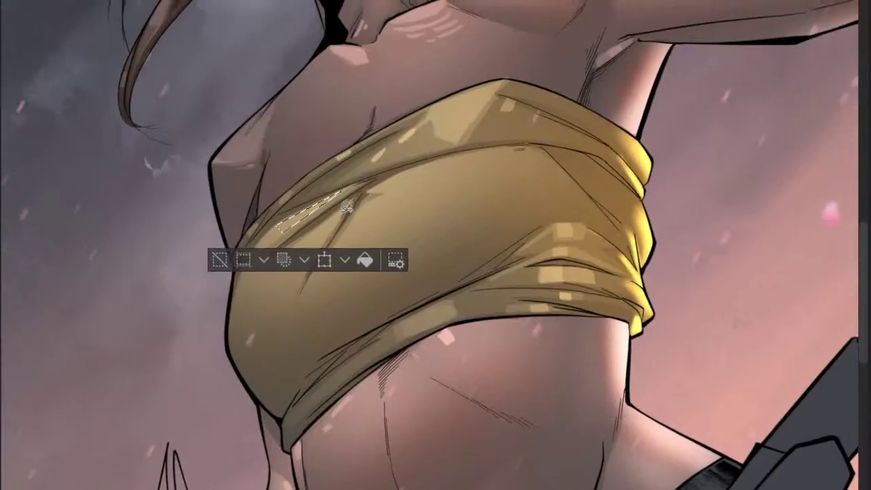
mouse_move(342, 210)
left_mouse_down()
mouse_move(313, 238)
mouse_move(326, 241)
mouse_move(362, 196)
left_mouse_up()
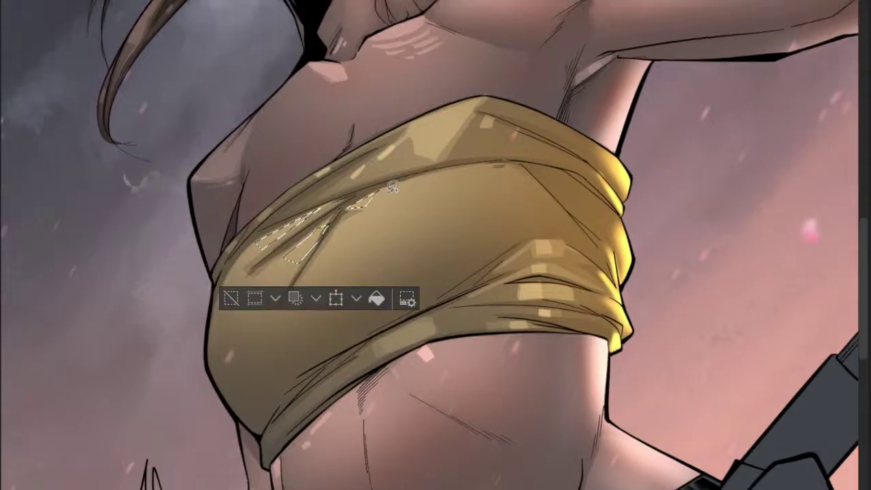
left_click_drag(393, 187, 351, 206)
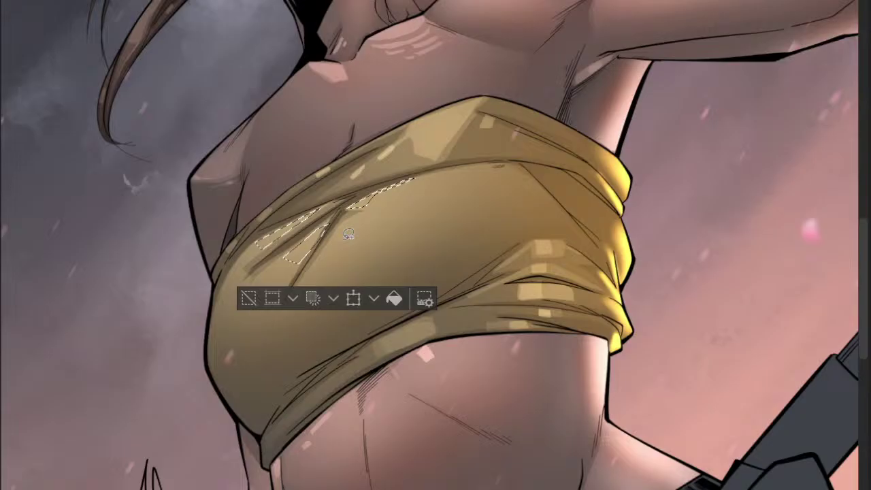
scroll(373, 217, "down", 2)
key("b")
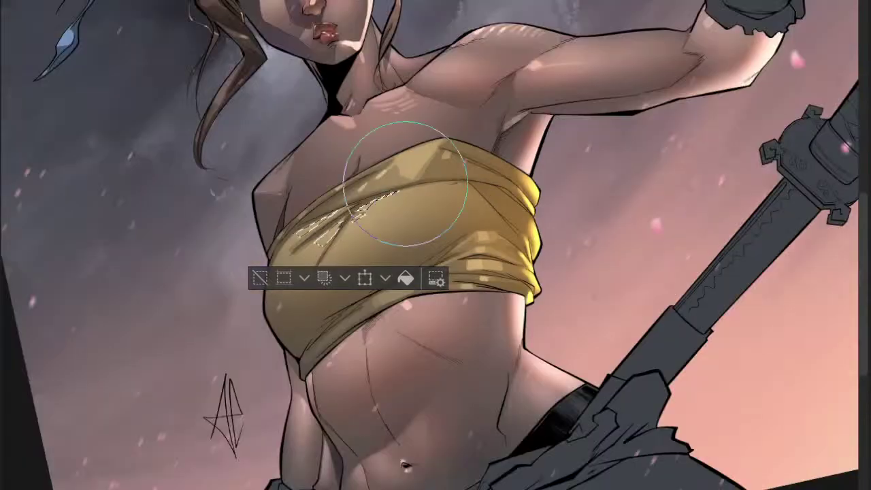
scroll(404, 182, "down", 3)
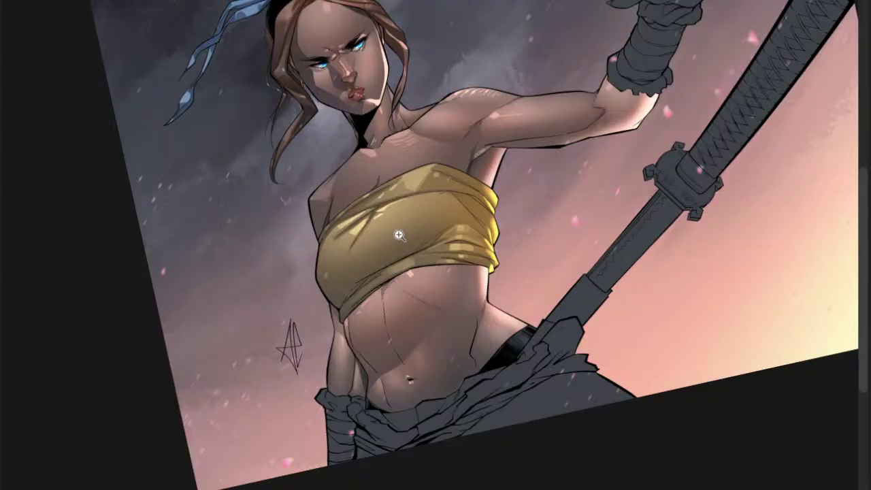
- Lasso another small patch beside the creases below the upper band, brush a highlight into it and clear the selection
scroll(399, 235, "up", 4)
left_click_drag(379, 228, 369, 198)
scroll(439, 191, "down", 3)
key("b")
left_click_drag(441, 190, 439, 199)
key("l")
key("ctrl+d")
scroll(446, 218, "down", 4)
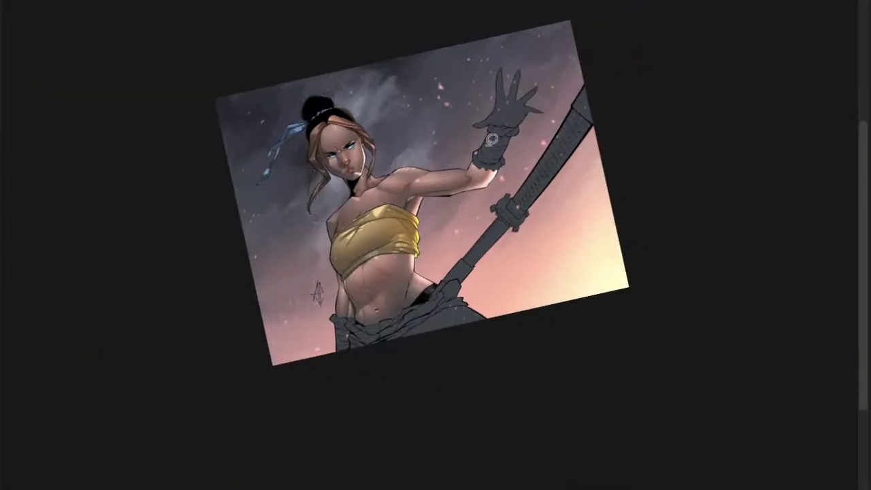
- Lasso thin slivers between the diagonal creases just beneath the chest wrap's upper band near the armpit
scroll(407, 245, "up", 3)
scroll(474, 221, "down", 2)
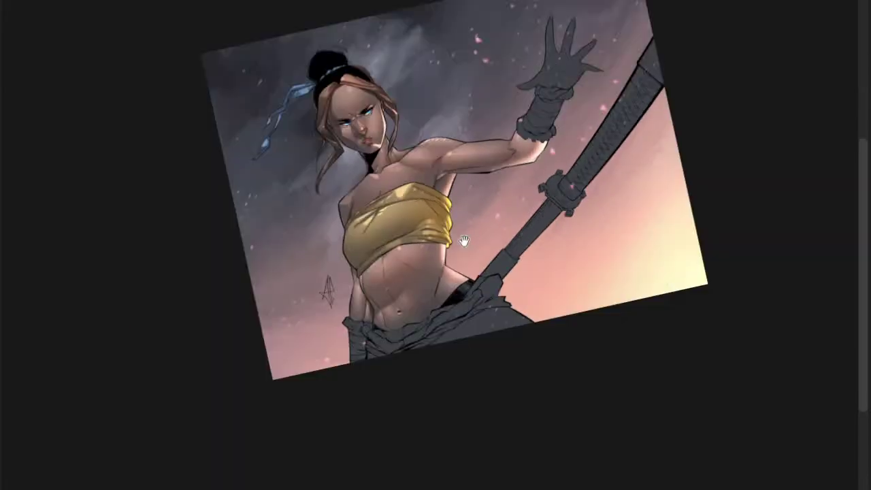
left_click_drag(464, 241, 413, 252)
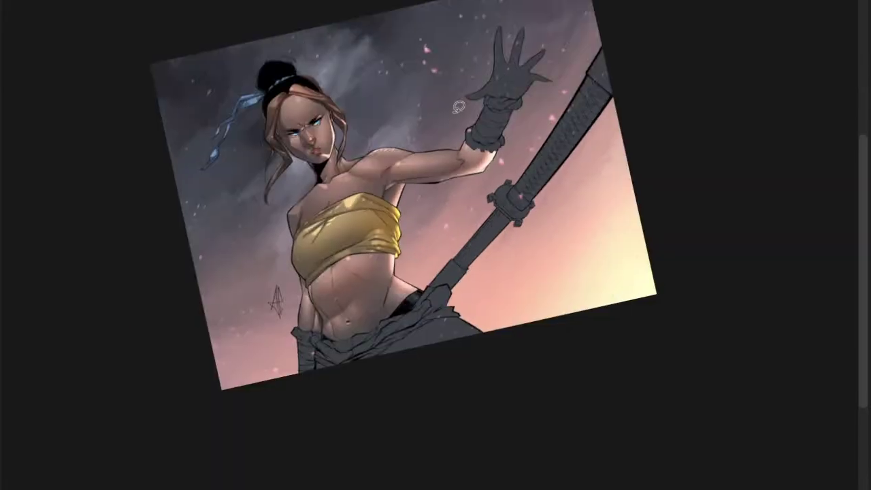
scroll(385, 242, "up", 4)
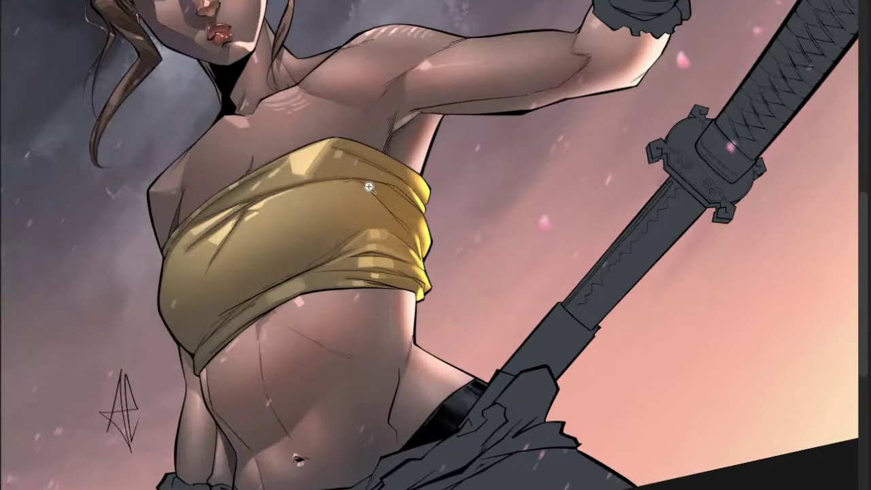
scroll(368, 186, "up", 2)
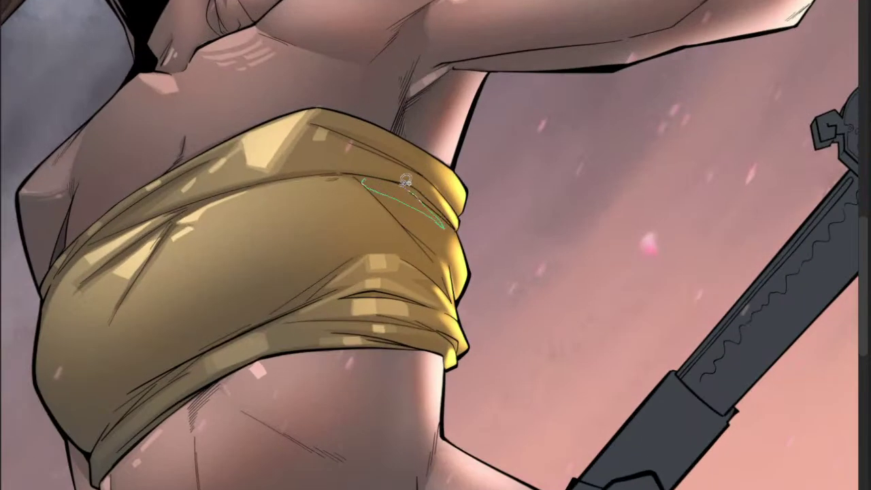
left_click_drag(366, 170, 374, 181)
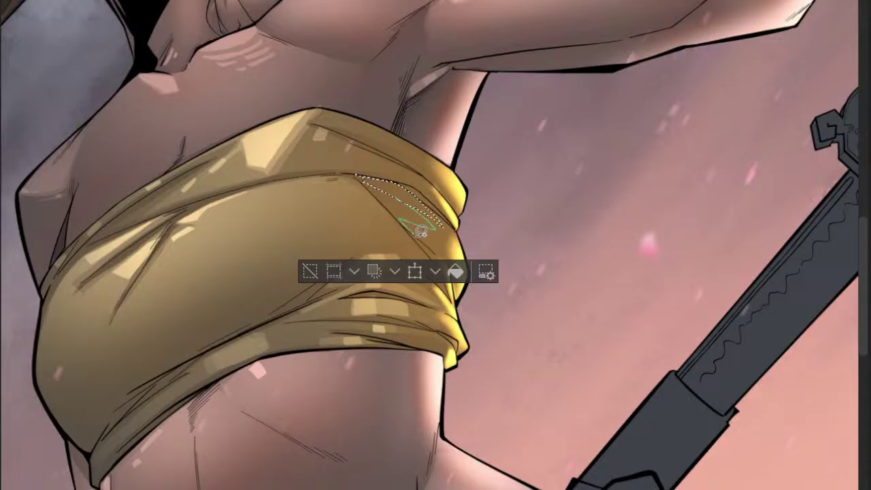
left_click_drag(451, 253, 427, 212)
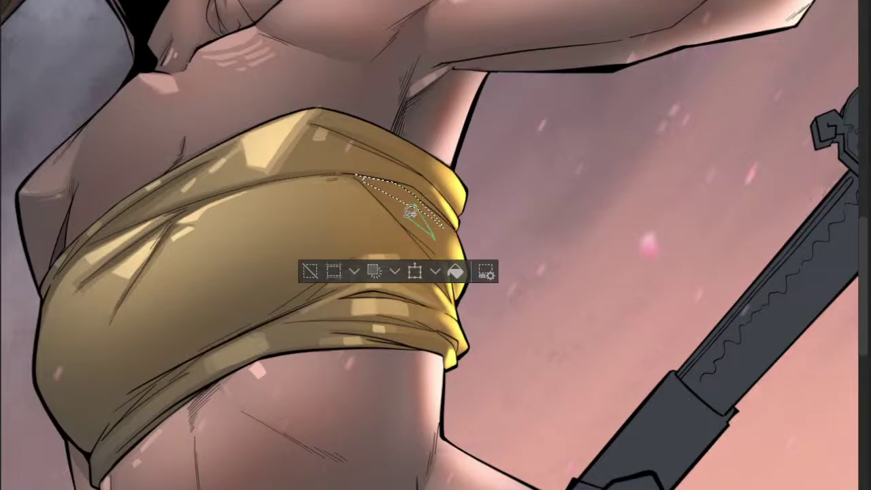
left_click_drag(453, 243, 450, 238)
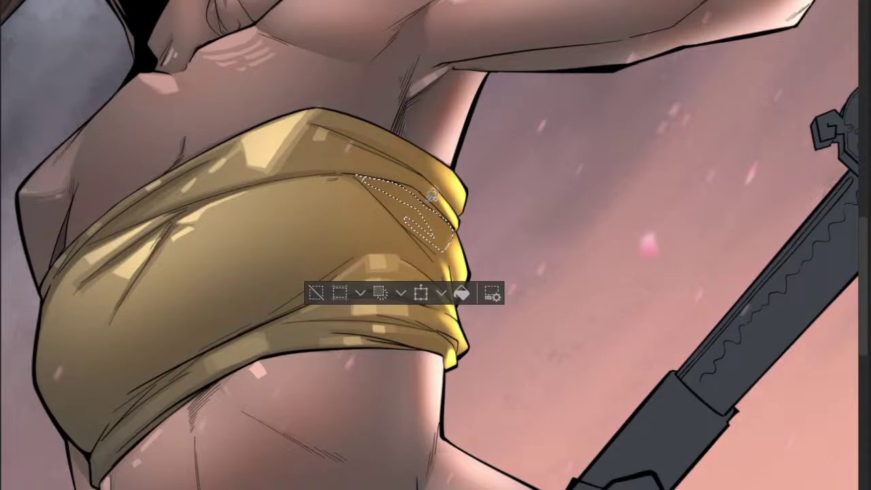
- Add slivers along the upper band's edge to the selection, brush soft highlights into the selected slivers and deselect
left_click_drag(417, 181, 420, 176)
mouse_move(407, 142)
left_mouse_down()
mouse_move(425, 155)
mouse_move(430, 146)
mouse_move(358, 115)
mouse_move(422, 152)
left_mouse_up()
scroll(436, 167, "down", 3)
scroll(427, 156, "up", 2)
scroll(387, 153, "down", 2)
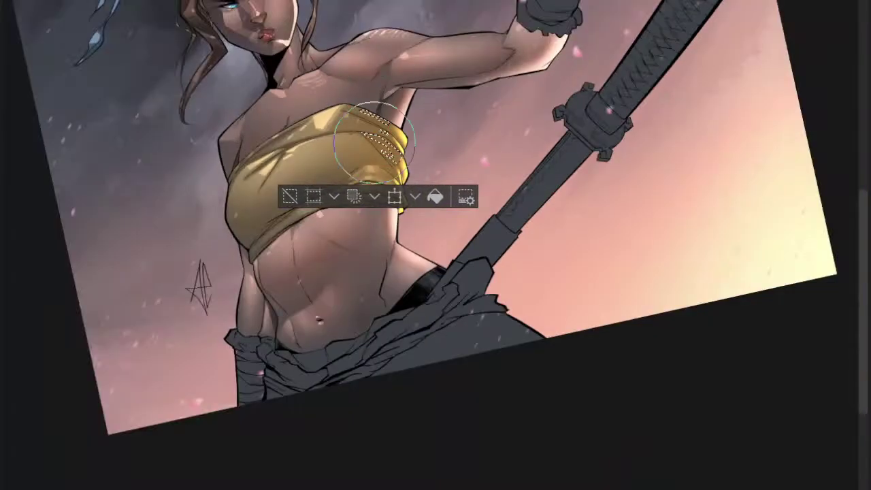
key("ctrl+shift+a")
- Lasso one small patch on the upper band near the armpit and one between the creases below, brush them lighter and deselect
scroll(411, 139, "up", 4)
left_click_drag(422, 140, 416, 175)
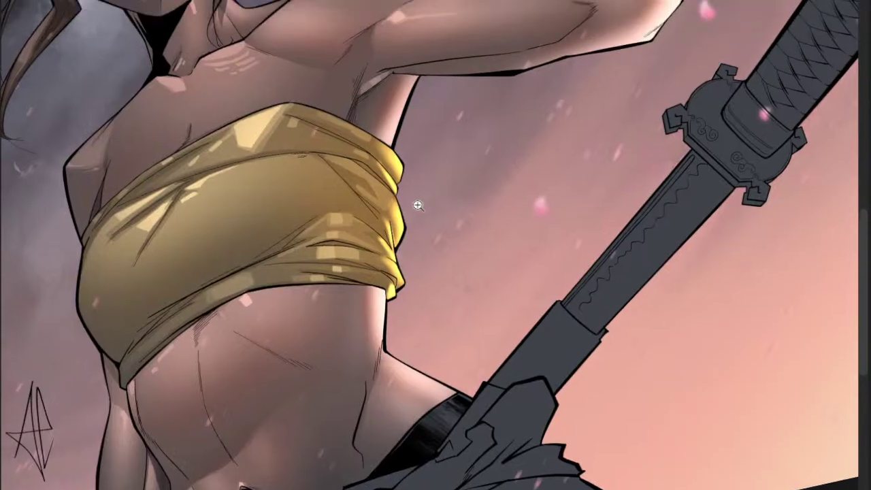
scroll(426, 191, "down", 3)
scroll(417, 185, "up", 4)
left_click_drag(352, 162, 370, 171)
left_click_drag(370, 120, 383, 128)
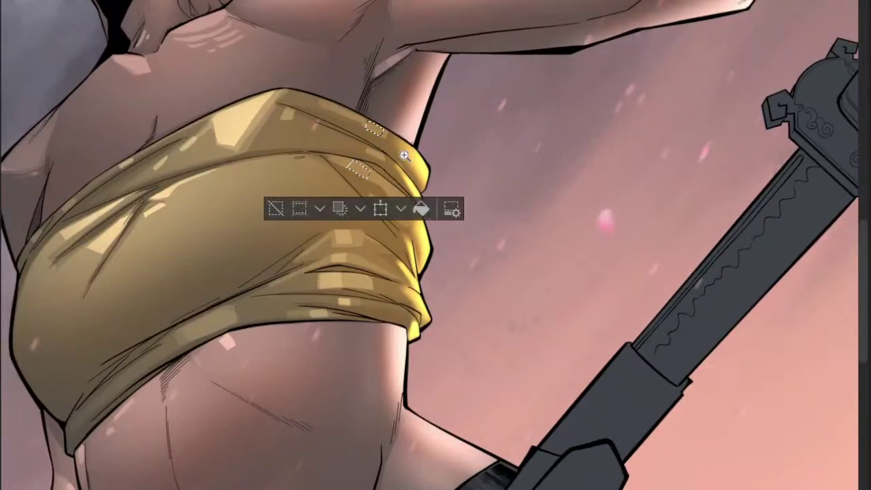
scroll(402, 160, "down", 3)
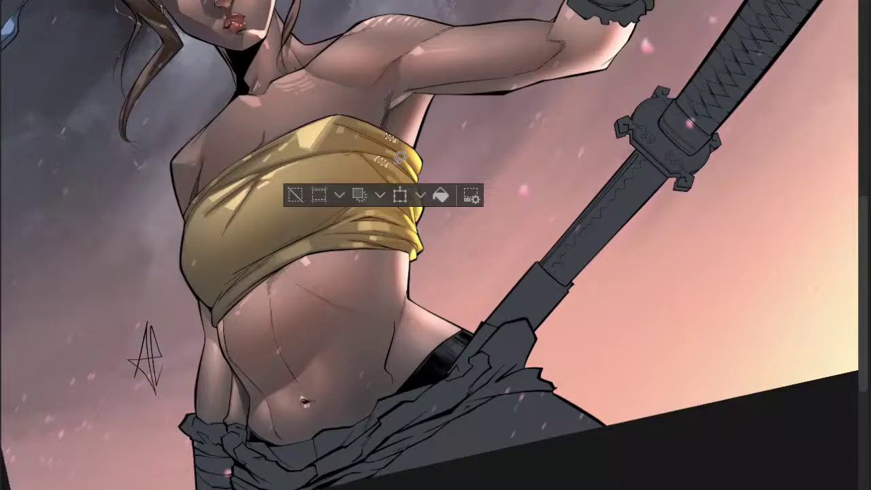
scroll(408, 170, "down", 4)
scroll(408, 200, "up", 1)
scroll(393, 212, "up", 1)
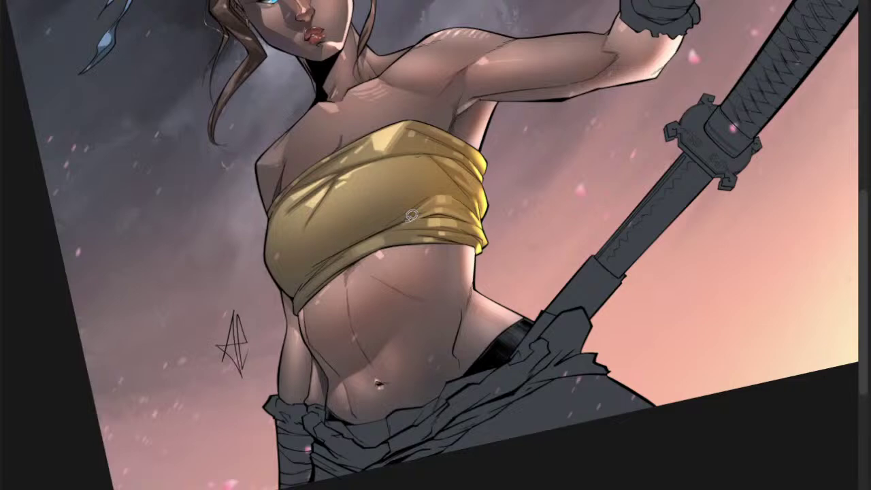
- Examine the chest wrap's highlight patches up close and against the whole illustration
scroll(411, 216, "down", 2)
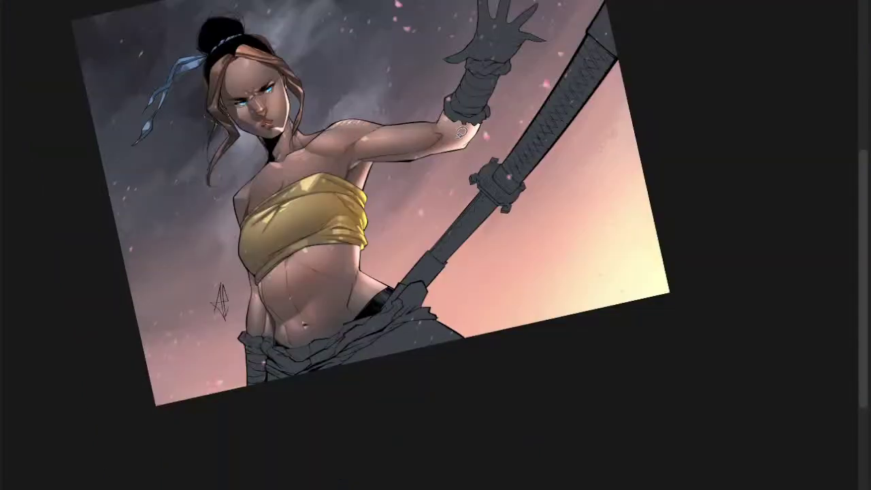
scroll(398, 240, "up", 2)
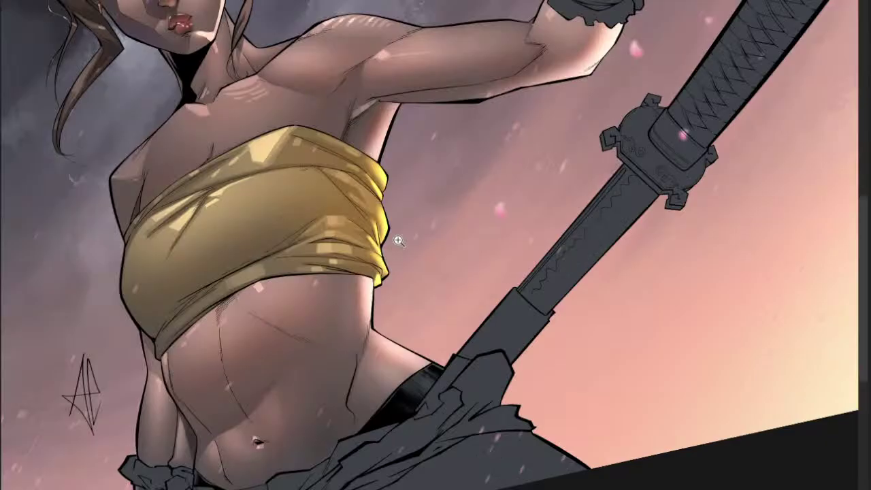
scroll(398, 240, "up", 1)
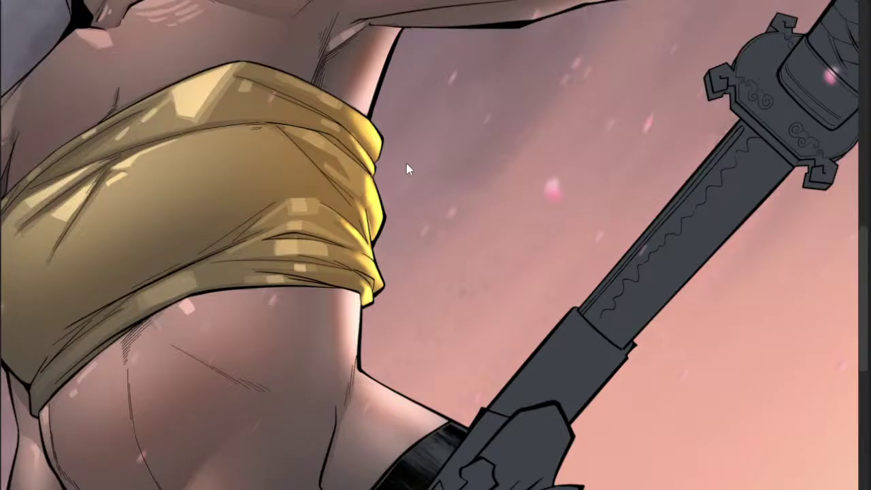
scroll(401, 166, "down", 5)
scroll(442, 198, "down", 1)
left_click_drag(430, 196, 418, 210)
scroll(418, 197, "up", 3)
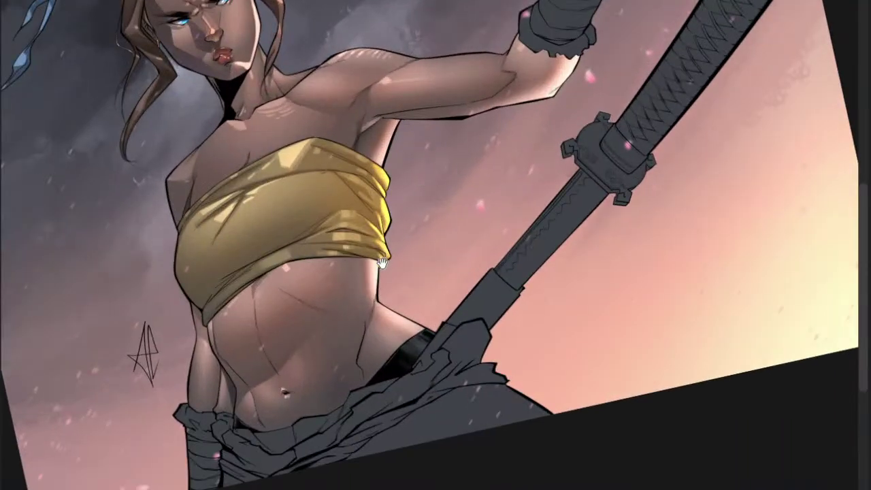
scroll(385, 262, "down", 3)
scroll(344, 245, "up", 2)
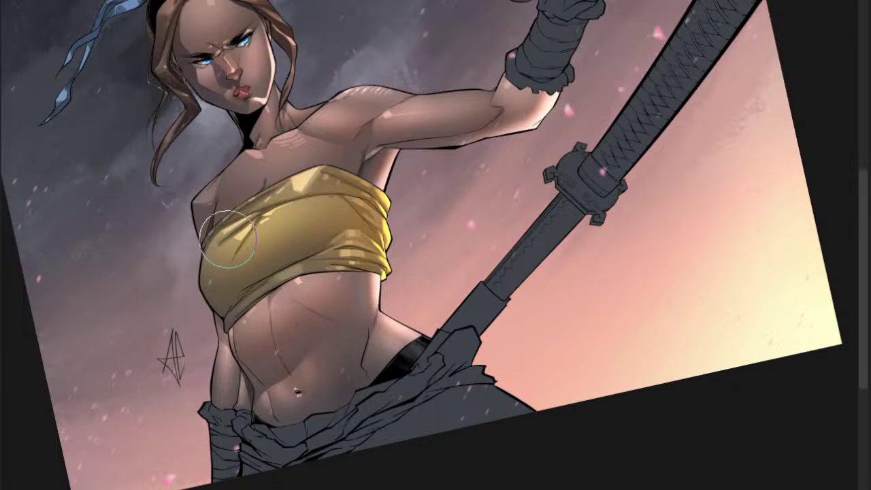
- Reduce the brush size and brush brighter yellow over the chest wrap, down to its lower tip
key("[")
key("[")
key("[")
key("[")
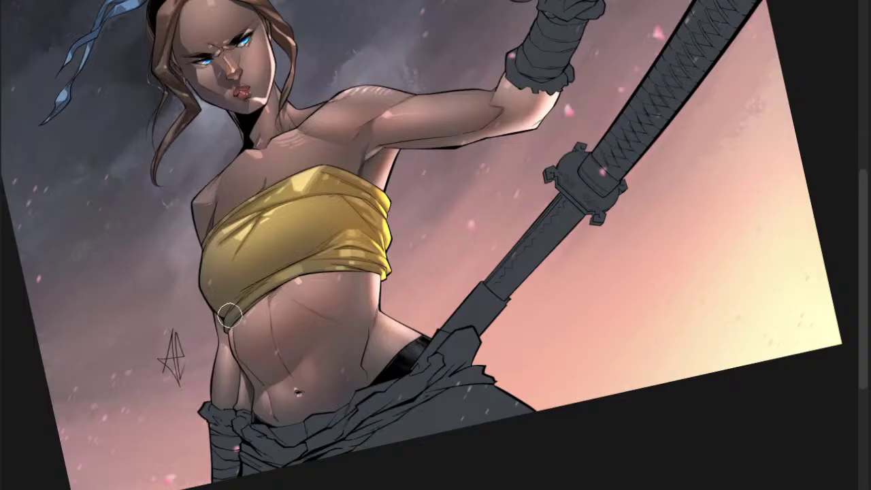
key("ctrl+minus")
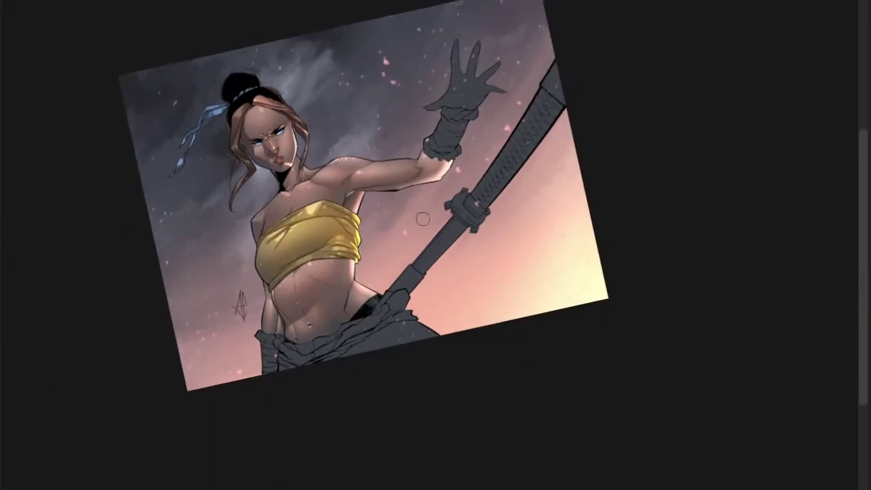
- Brush more saturated yellow across the chest wrap's rounded front and along its lower band
left_click(360, 230, "ctrl")
left_click(359, 228, "ctrl")
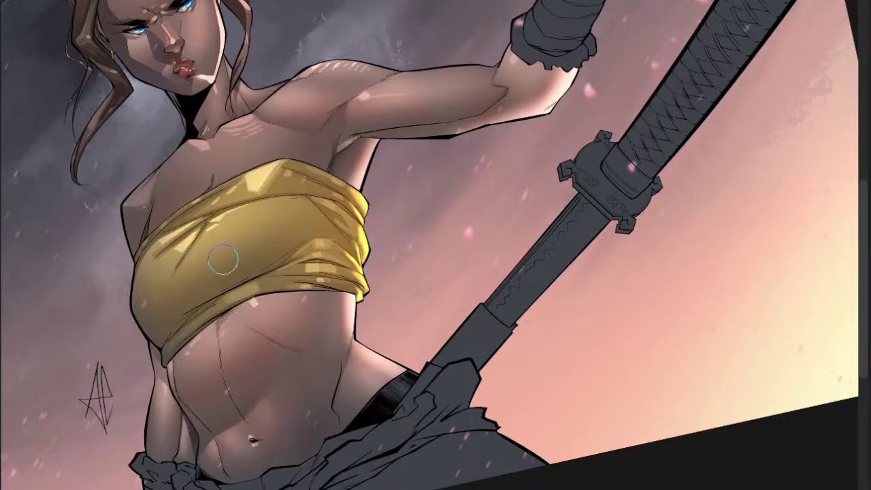
scroll(330, 228, "down", 5)
left_click_drag(338, 253, 319, 249)
mouse_move(359, 331)
left_mouse_down()
mouse_move(376, 313)
mouse_move(360, 325)
left_mouse_up()
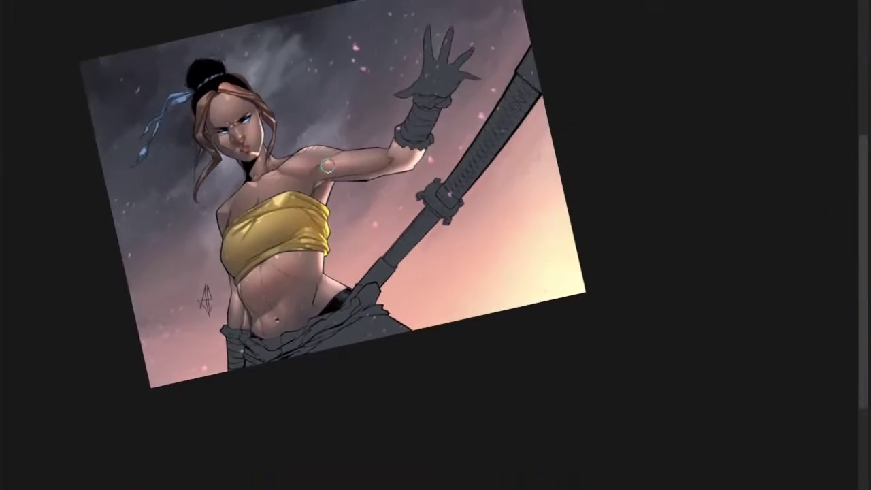
scroll(314, 241, "up", 4)
scroll(279, 278, "up", 3)
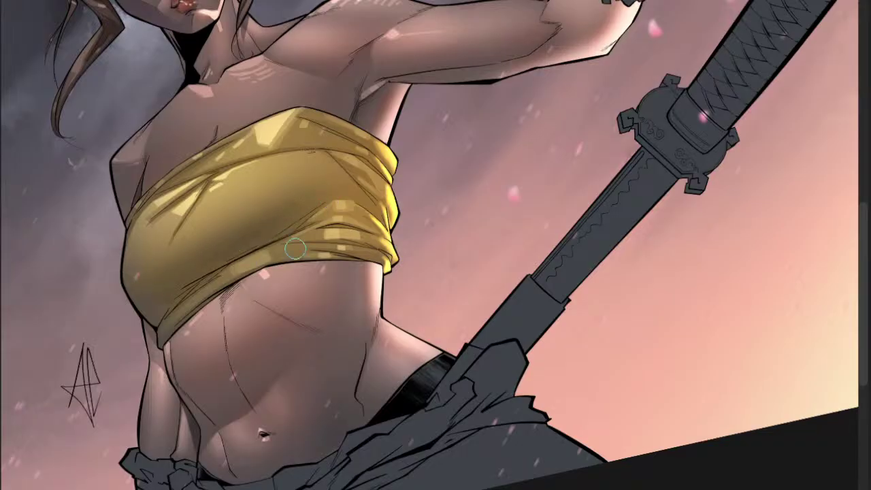
- Examine the brightened wrap's color and contrast against the skin, gloves and sunset background
scroll(288, 221, "down", 5)
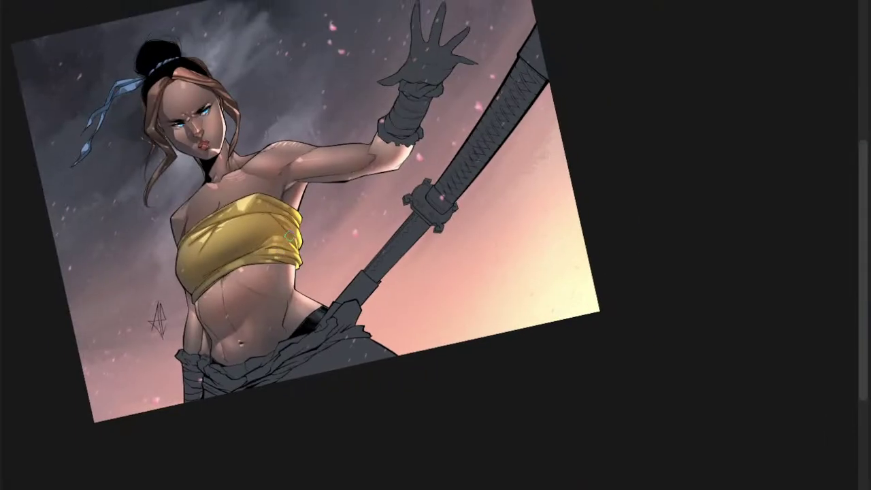
scroll(288, 236, "up", 3)
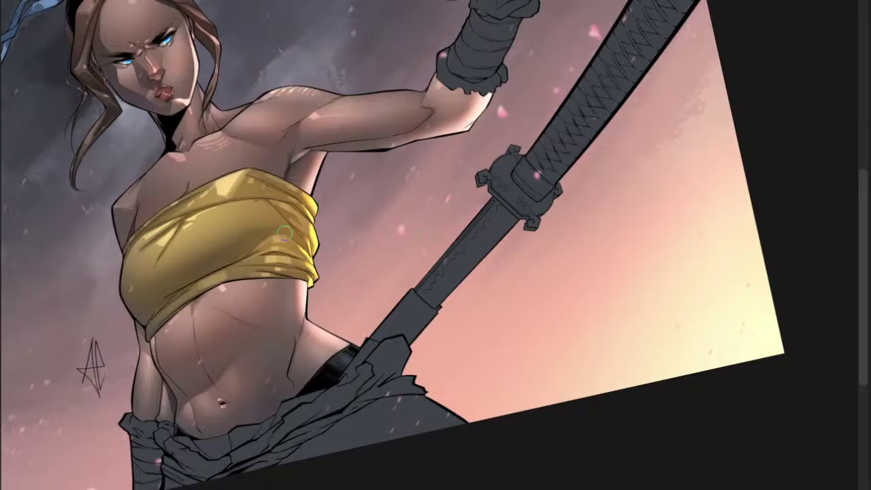
left_click_drag(313, 221, 286, 252)
left_click_drag(368, 194, 311, 200)
left_click_drag(259, 315, 264, 315)
scroll(264, 315, "up", 1)
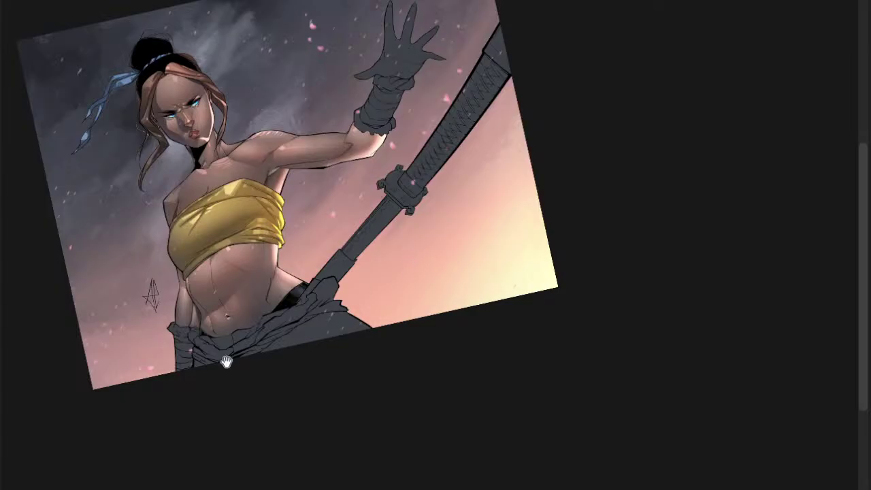
left_click_drag(231, 358, 289, 350)
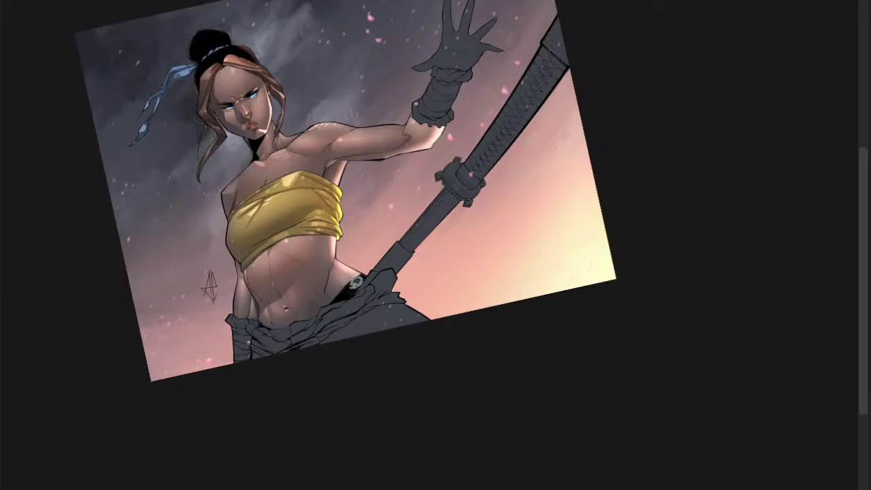
left_click_drag(497, 226, 461, 255)
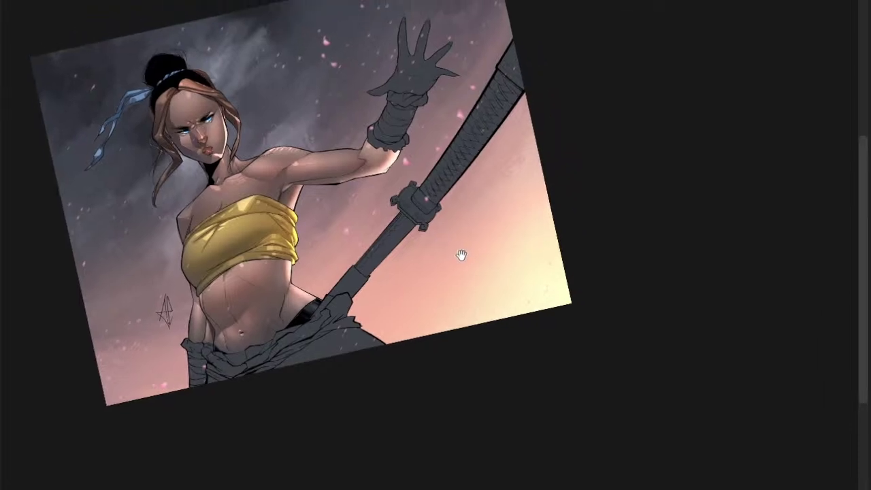
scroll(133, 185, "up", 3)
scroll(550, 193, "down", 2)
left_click_drag(535, 208, 459, 238)
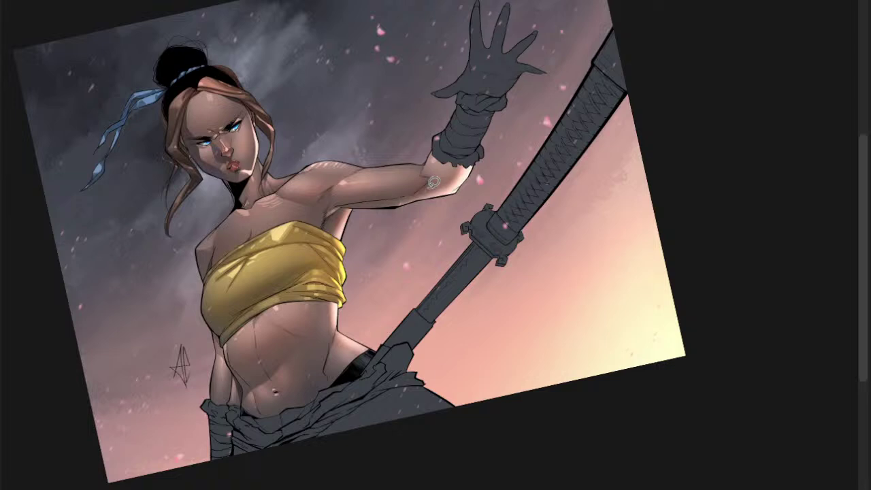
scroll(245, 390, "up", 4)
left_click_drag(288, 368, 335, 349)
scroll(402, 340, "down", 4)
left_click_drag(425, 351, 321, 372)
left_click_drag(211, 439, 240, 425)
scroll(210, 405, "up", 4)
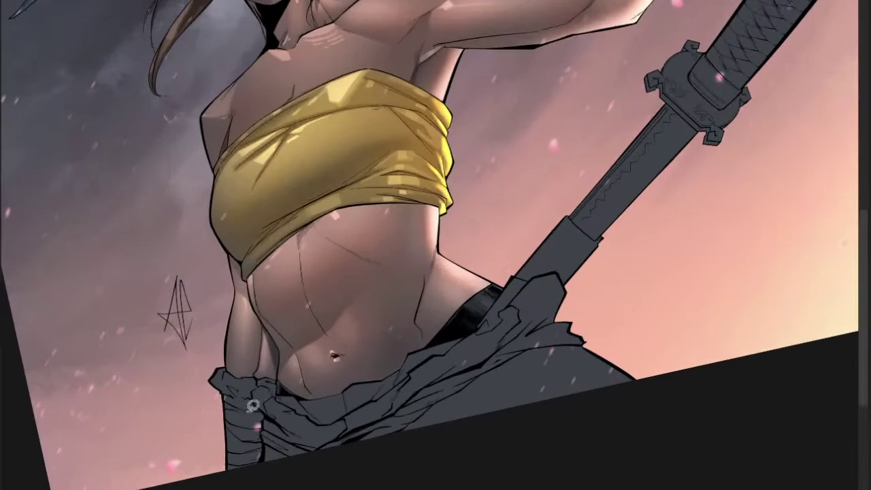
- Select the ragged lower cuff of the raised forearm's wrapping, following its torn edge
left_click_drag(262, 361, 211, 332)
left_click_drag(248, 398, 270, 377)
left_click_drag(560, 278, 417, 336)
left_click_drag(416, 336, 394, 338)
left_click_drag(409, 295, 338, 385)
left_click_drag(501, 220, 416, 295)
left_click_drag(354, 231, 399, 256)
left_click(399, 256)
scroll(399, 257, "down", 1)
scroll(477, 200, "down", 3)
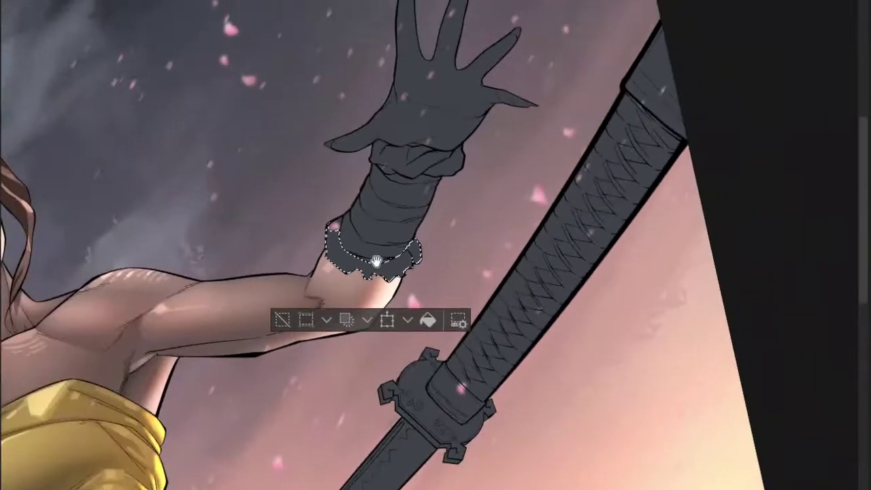
scroll(355, 223, "up", 4)
scroll(336, 249, "up", 1)
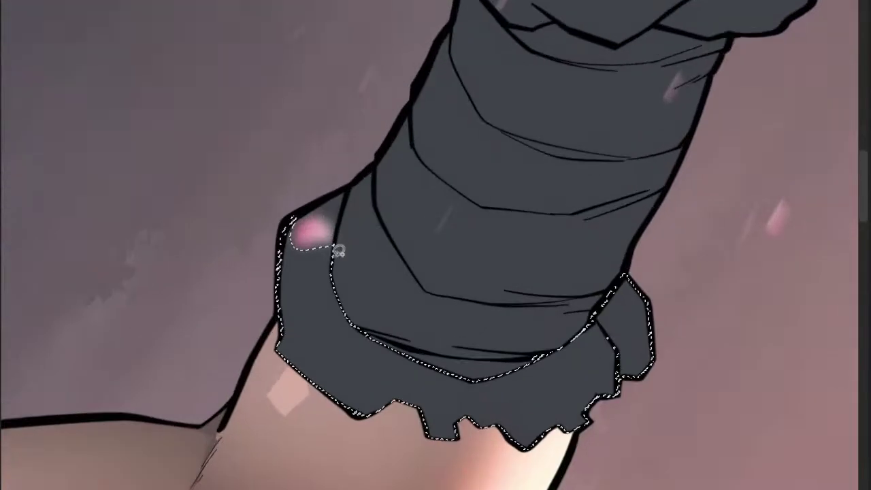
scroll(336, 266, "down", 3)
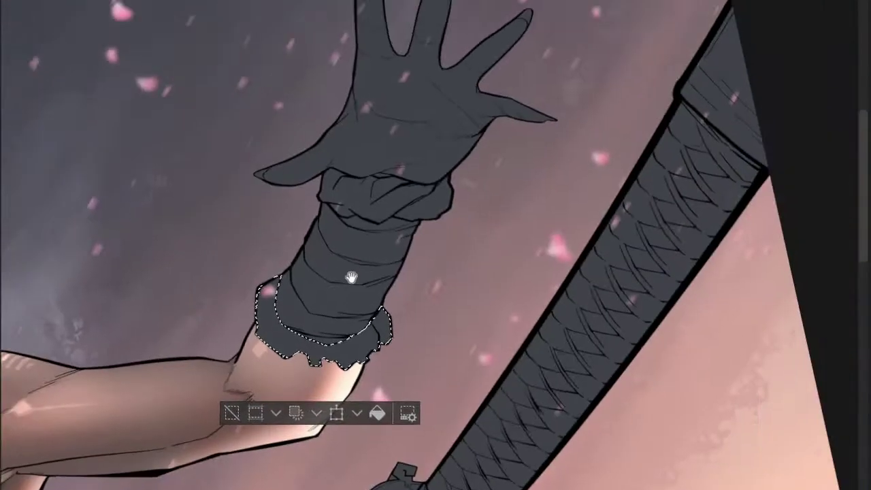
- Add the knotted cloth fold at the raised wrist to the cuff selection
scroll(349, 234, "up", 2)
left_click(331, 235)
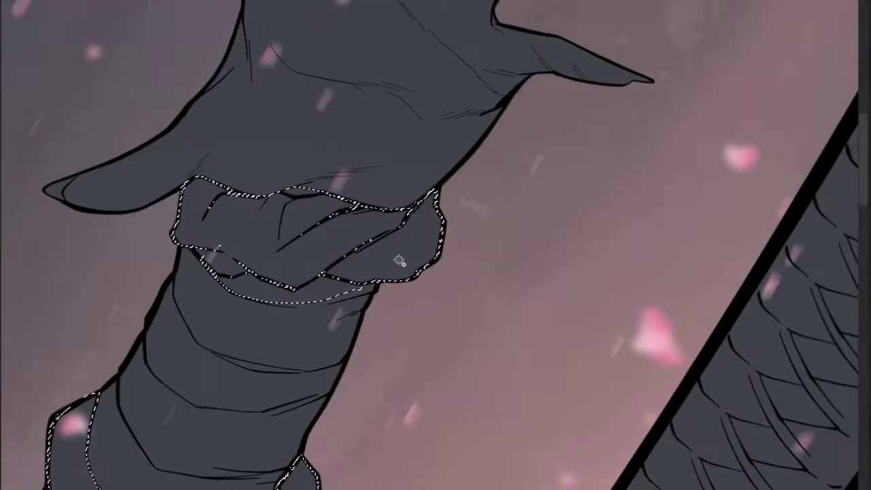
scroll(221, 245, "up", 3)
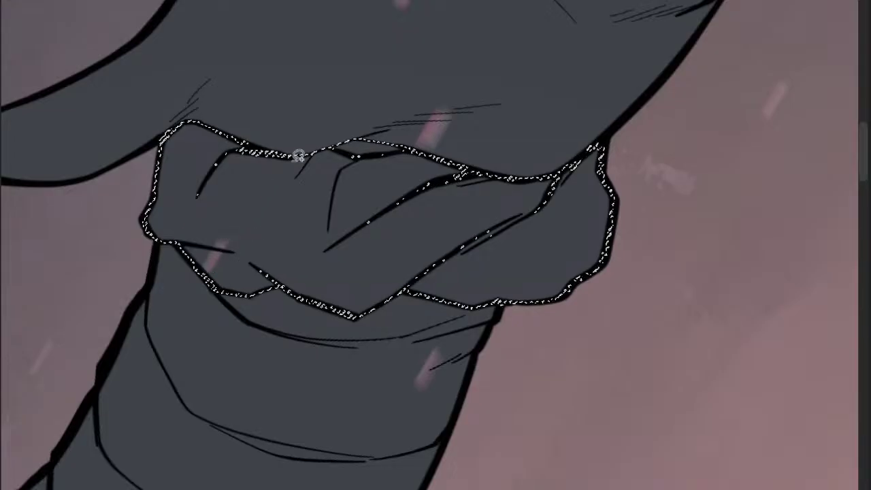
scroll(428, 202, "down", 2)
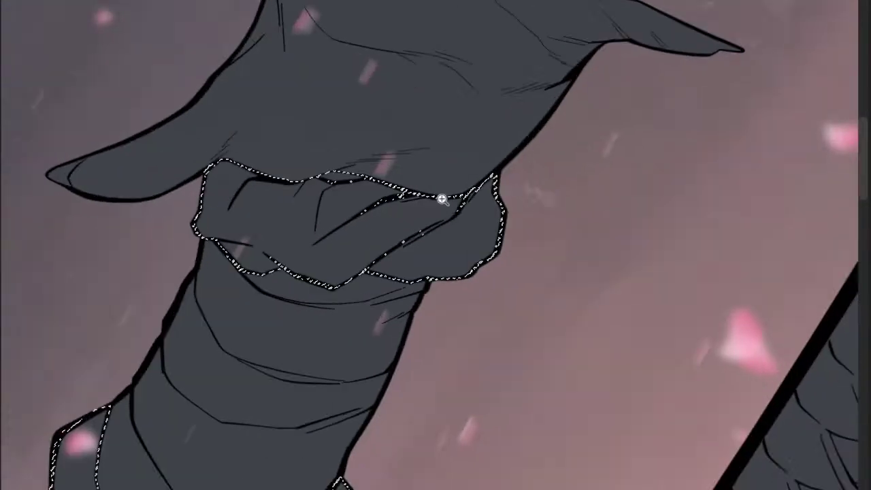
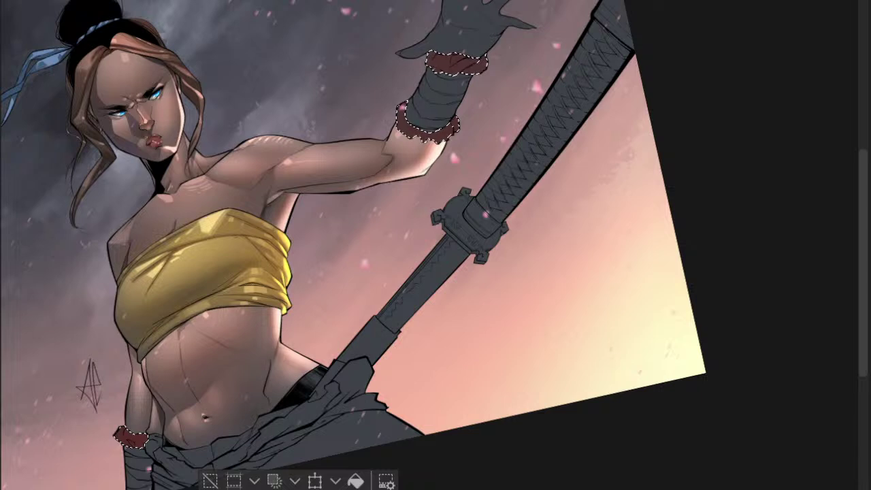
- Brush a brighter red onto the dark red cuff at the lowered wrist
scroll(132, 426, "up", 2)
key("]")
mouse_move(143, 427)
left_mouse_down()
mouse_move(125, 404)
mouse_move(125, 412)
left_mouse_up()
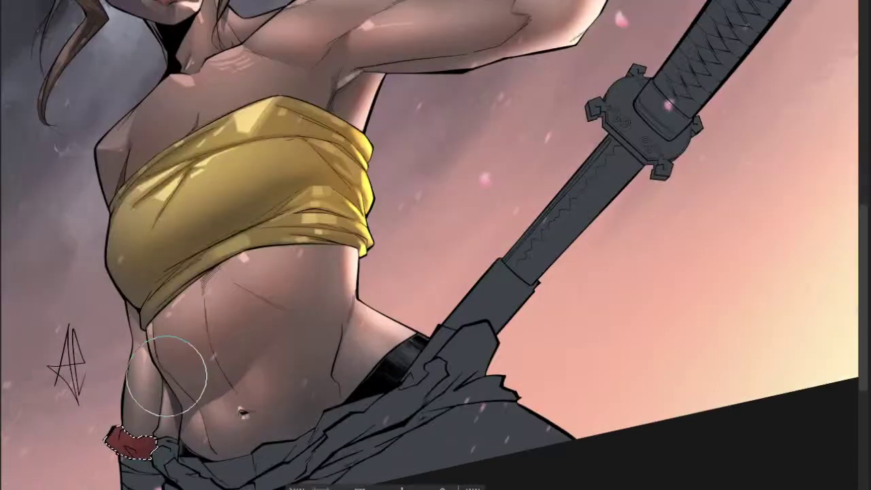
- Brush bright orange-red light onto the knotted cuff at the raised wrist, along its sword-facing end and central fold
left_click_drag(409, 223, 210, 387)
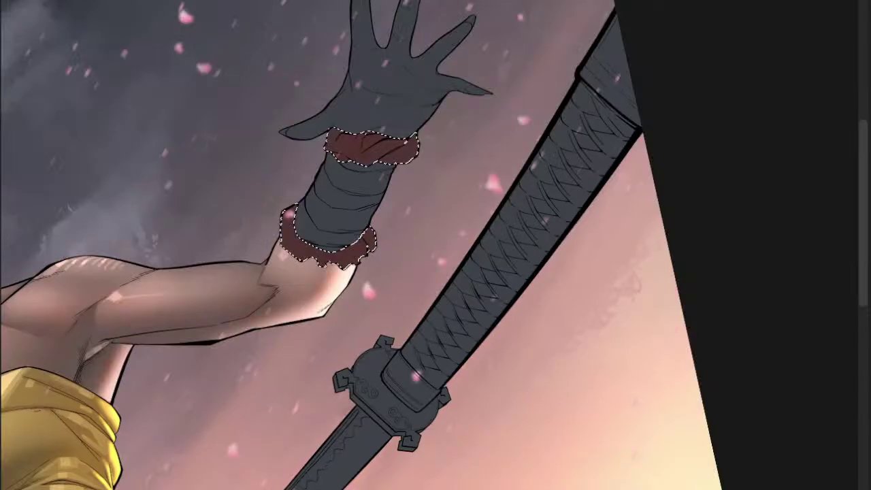
scroll(419, 142, "up", 2)
mouse_move(404, 167)
left_mouse_down()
mouse_move(422, 144)
mouse_move(372, 174)
left_mouse_up()
key("[")
key("[")
key("[")
mouse_move(364, 142)
left_mouse_down()
mouse_move(345, 155)
mouse_move(388, 132)
mouse_move(360, 146)
left_mouse_up()
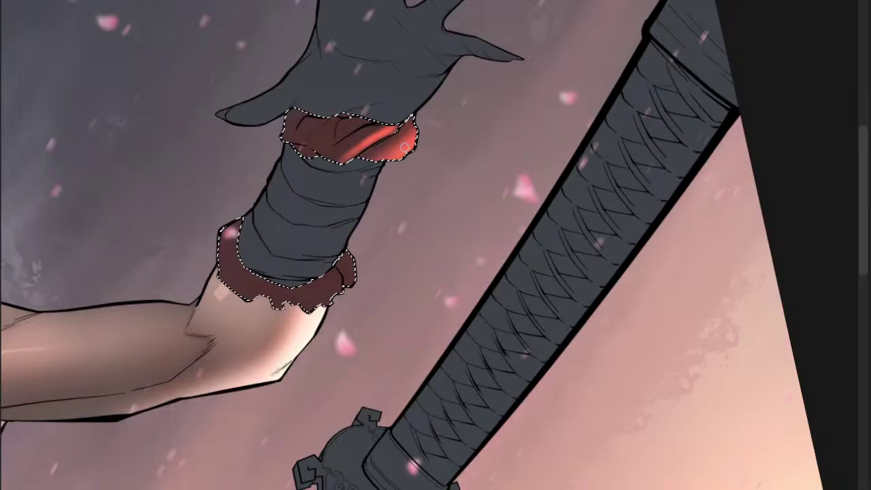
- Brush orange-red light onto the sword-facing end of the raised forearm's ragged lower cuff, and clear the selection
key("bracketright")
mouse_move(360, 266)
left_mouse_down()
mouse_move(347, 293)
mouse_move(360, 271)
mouse_move(352, 257)
mouse_move(340, 302)
mouse_move(337, 285)
mouse_move(302, 317)
mouse_move(335, 290)
mouse_move(330, 284)
mouse_move(320, 309)
mouse_move(341, 282)
left_mouse_up()
key("bracketright")
key("bracketleft")
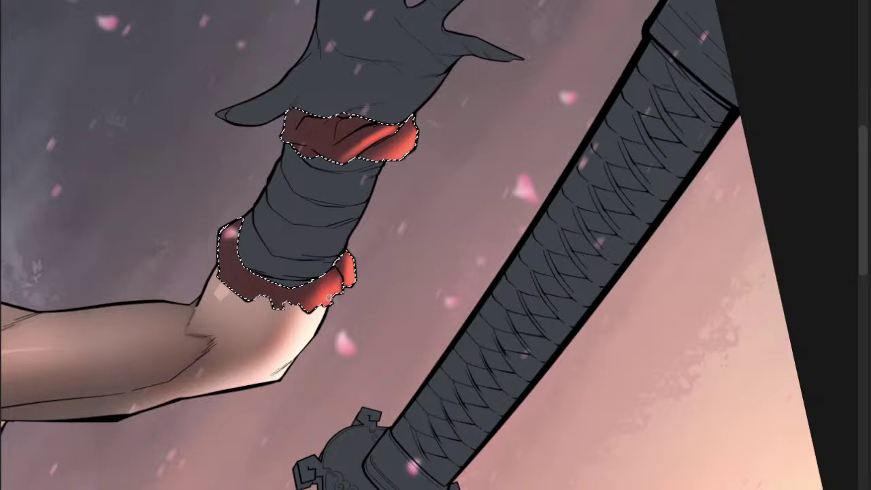
left_click_drag(325, 301, 327, 296)
key("ctrl+d")
scroll(410, 235, "down", 5)
scroll(355, 247, "up", 2)
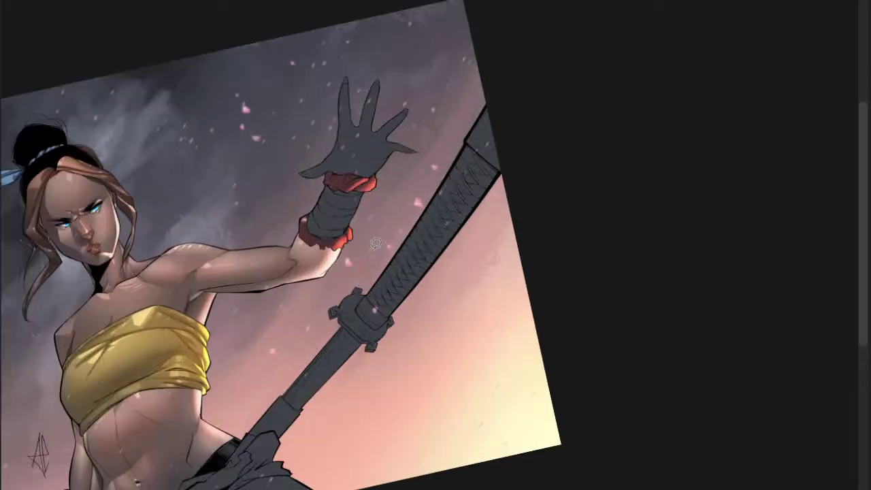
left_click_drag(362, 269, 380, 247)
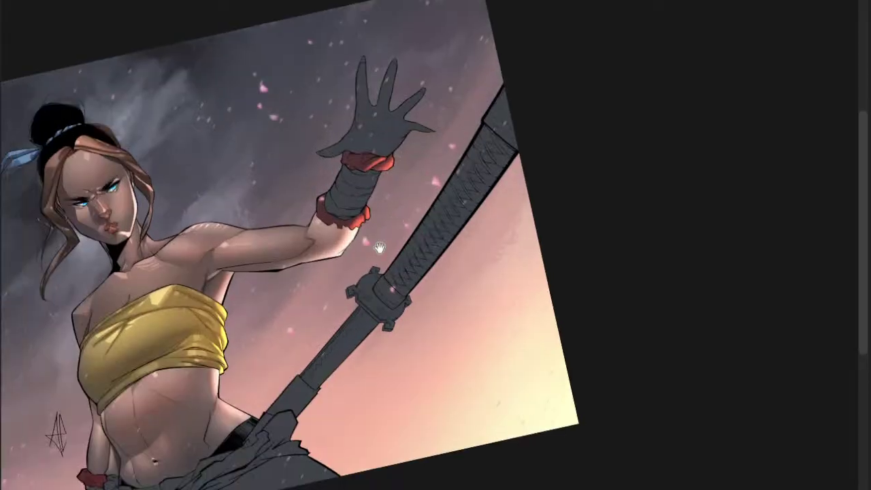
- Restore the cuff selection, touch up the red light on both raised-arm cuffs, and deselect
scroll(379, 247, "up", 3)
left_click_drag(395, 202, 370, 228)
key("ctrl+z")
key("ctrl+z")
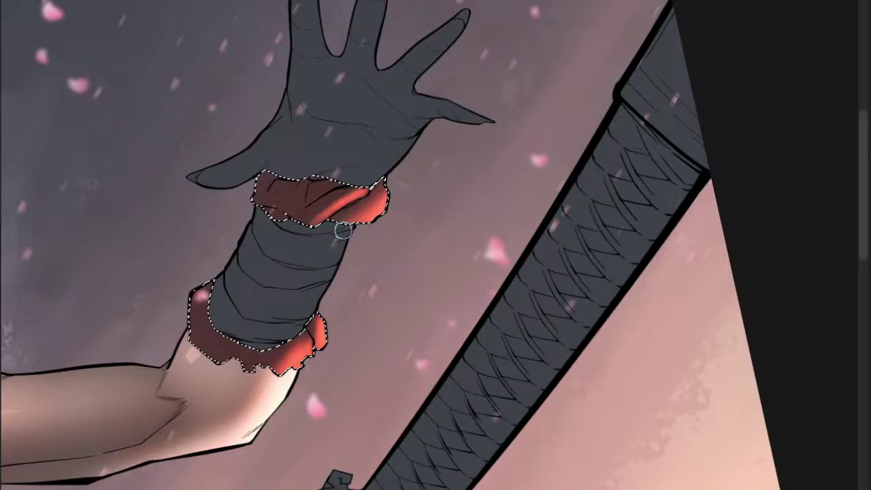
scroll(330, 235, "down", 2)
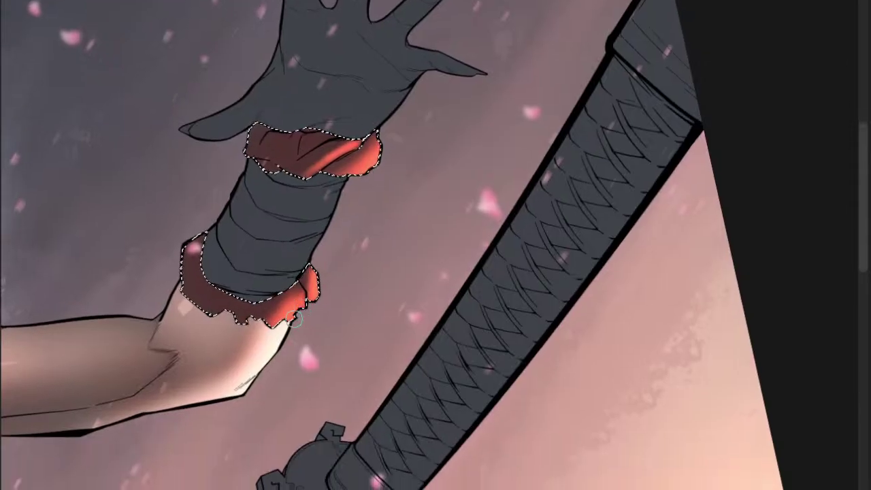
key("ctrl+d")
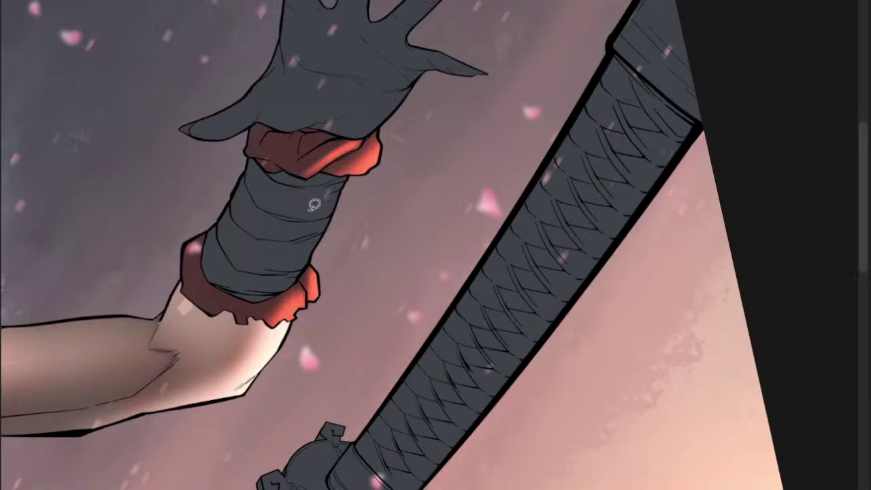
- Lasso angular fold shapes on the raised wrist cuff's shadowed side, softly brush them a lighter red, and deselect
scroll(314, 205, "up", 2)
mouse_move(233, 126)
left_mouse_down()
mouse_move(255, 109)
mouse_move(253, 145)
mouse_move(273, 140)
mouse_move(290, 153)
mouse_move(299, 107)
mouse_move(274, 130)
mouse_move(326, 114)
mouse_move(305, 146)
mouse_move(315, 155)
mouse_move(342, 123)
mouse_move(328, 143)
left_mouse_up()
key("b")
key("]")
key("]")
key("]")
key("]")
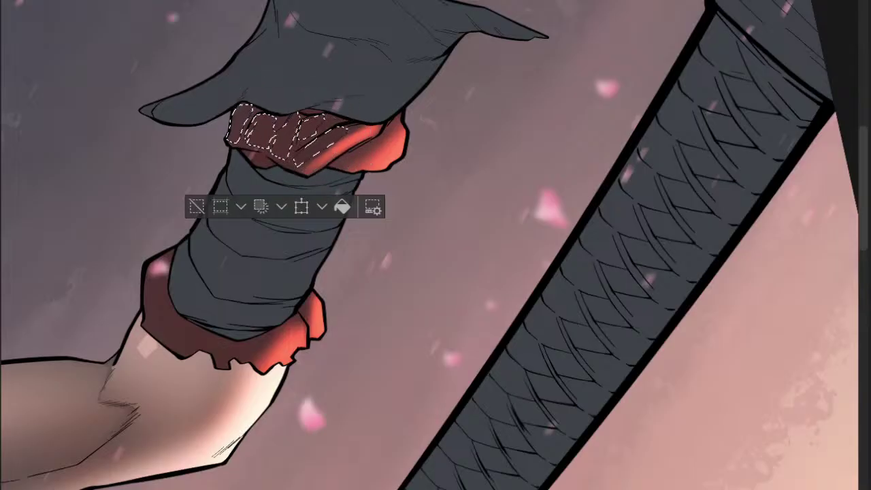
mouse_move(289, 140)
left_mouse_down()
mouse_move(247, 134)
mouse_move(293, 121)
mouse_move(302, 154)
mouse_move(338, 149)
left_mouse_up()
key("m")
scroll(351, 152, "up", 1)
key("ctrl+z")
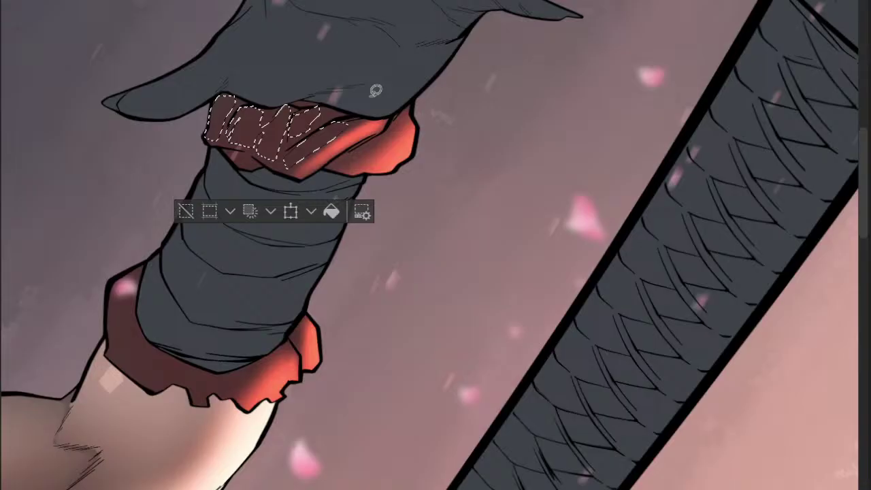
scroll(376, 90, "down", 2)
key("ctrl+y")
key("ctrl+d")
- Lasso fold shapes along the shadowed side of the raised forearm's lower cuff, soft-brush them lighter, and deselect
left_click_drag(368, 101, 293, 114)
scroll(168, 253, "up", 2)
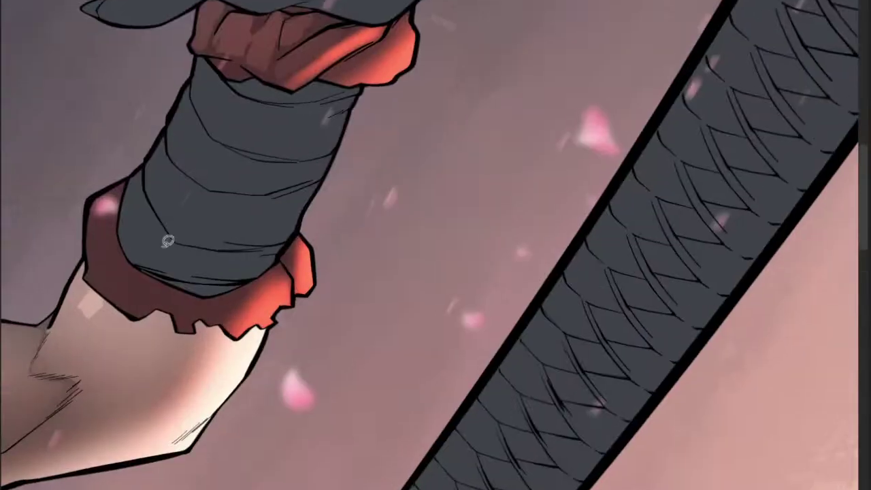
mouse_move(99, 206)
left_mouse_down()
mouse_move(120, 253)
mouse_move(129, 179)
mouse_move(115, 185)
mouse_move(95, 232)
left_mouse_up()
left_click_drag(153, 217, 129, 176)
mouse_move(110, 222)
left_mouse_down()
mouse_move(82, 216)
mouse_move(99, 262)
mouse_move(133, 235)
mouse_move(93, 195)
mouse_move(139, 245)
mouse_move(151, 281)
mouse_move(164, 243)
mouse_move(125, 232)
left_mouse_up()
mouse_move(214, 245)
left_mouse_down()
mouse_move(177, 235)
mouse_move(122, 191)
mouse_move(128, 170)
left_mouse_up()
key("b")
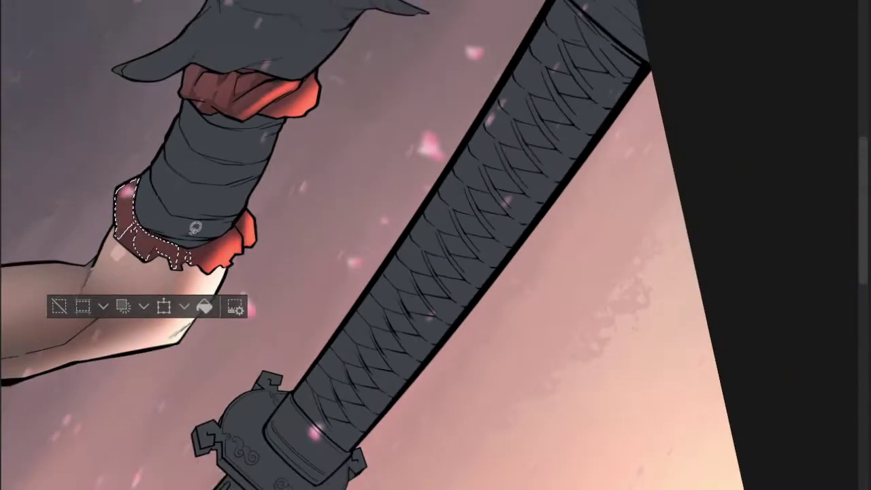
key("ctrl+d")
- Lasso smaller facets within the lower cuff's shadowed folds, brush a second layer of lighter red, and deselect
scroll(171, 230, "up", 2)
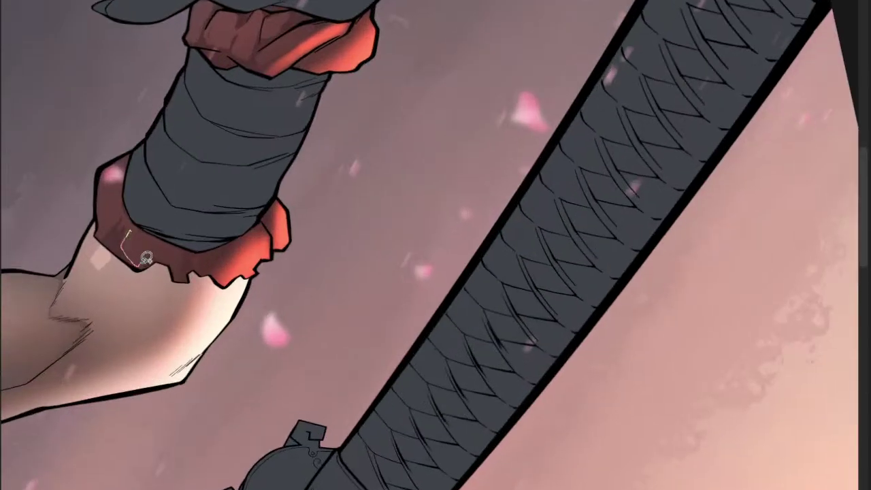
mouse_move(147, 226)
left_mouse_down()
mouse_move(114, 227)
mouse_move(122, 207)
left_mouse_up()
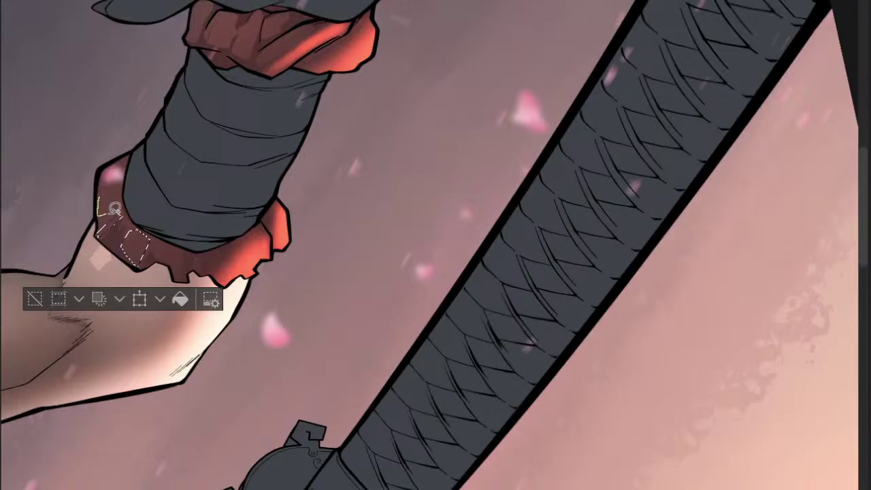
left_click_drag(132, 151, 99, 196)
scroll(170, 199, "down", 2)
mouse_move(174, 204)
left_mouse_down()
mouse_move(147, 211)
mouse_move(138, 245)
mouse_move(149, 227)
mouse_move(145, 253)
mouse_move(141, 238)
left_mouse_up()
scroll(143, 237, "up", 2)
key("b")
mouse_move(56, 184)
left_mouse_down()
mouse_move(99, 217)
mouse_move(74, 120)
mouse_move(121, 219)
mouse_move(147, 222)
mouse_move(66, 150)
left_mouse_up()
key("m")
key("ctrl+d")
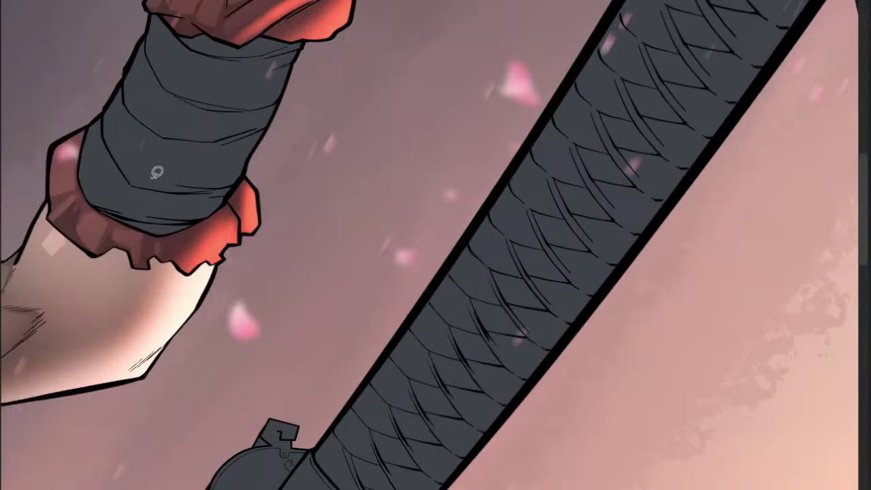
- Lasso narrow facets in the middle folds of the raised wrist cuff, brush them lighter red, and deselect
scroll(157, 172, "up", 3)
mouse_move(159, 162)
left_mouse_down()
mouse_move(139, 164)
mouse_move(126, 218)
left_mouse_up()
key("b")
key("]")
key("m")
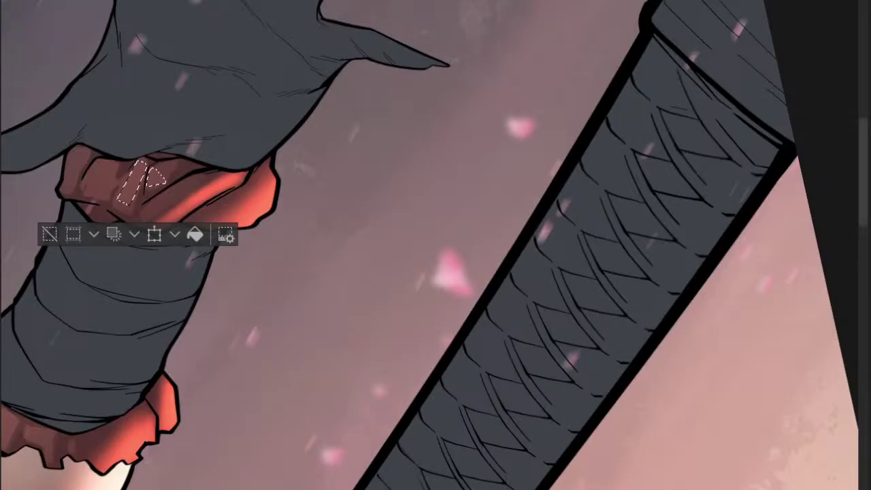
key("ctrl+d")
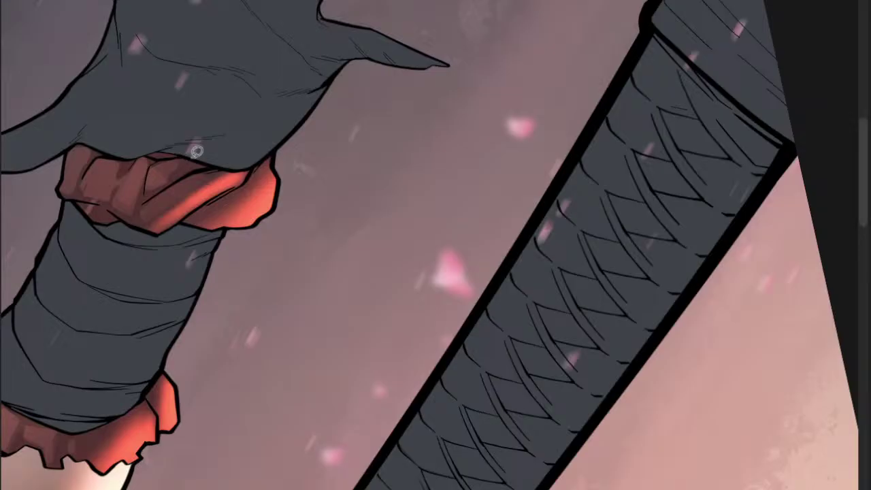
key("ctrl+z")
left_click(158, 155)
key("ctrl+d")
- Lasso small highlight facets at the thumb-side end of the raised wrist cuff, brush them lighter red, and deselect
mouse_move(94, 165)
left_mouse_down()
mouse_move(87, 179)
mouse_move(95, 191)
left_mouse_up()
mouse_move(103, 188)
left_mouse_down()
mouse_move(110, 194)
mouse_move(103, 184)
left_mouse_up()
mouse_move(72, 150)
left_mouse_down()
mouse_move(69, 174)
mouse_move(80, 171)
mouse_move(89, 143)
left_mouse_up()
key("b")
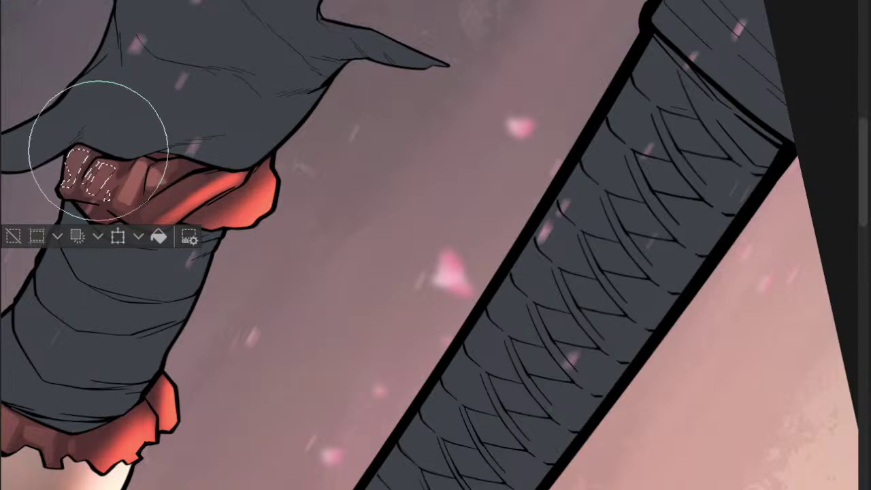
key("ctrl+d")
scroll(187, 140, "down", 3)
mouse_move(203, 177)
left_mouse_down()
mouse_move(184, 192)
mouse_move(161, 175)
mouse_move(201, 155)
left_mouse_up()
scroll(174, 167, "up", 4)
key("b")
key("ctrl+d")
scroll(215, 151, "down", 3)
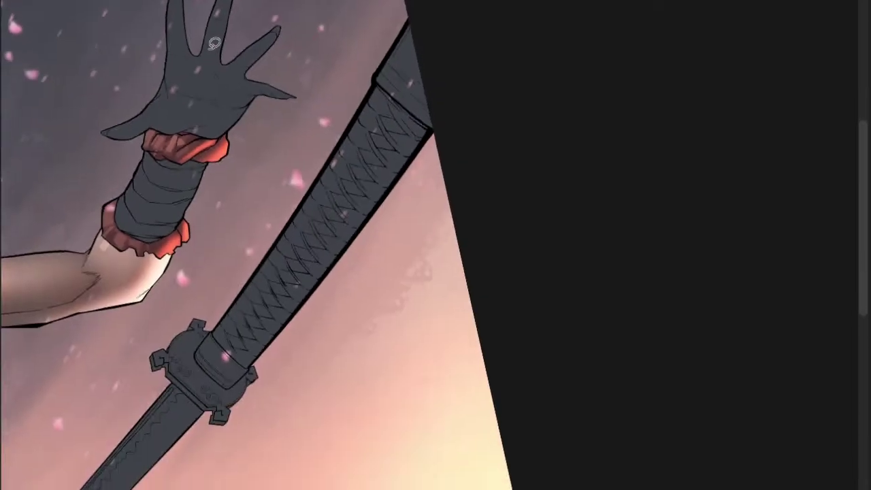
- Add small lighter red facets to the shadowed folds of the raised forearm's ragged lower cuff
scroll(160, 243, "up", 3)
mouse_move(119, 241)
left_mouse_down()
mouse_move(92, 241)
mouse_move(51, 213)
mouse_move(61, 205)
mouse_move(52, 178)
mouse_move(38, 189)
mouse_move(62, 198)
mouse_move(66, 181)
mouse_move(62, 189)
mouse_move(53, 163)
mouse_move(35, 238)
mouse_move(136, 220)
left_mouse_up()
scroll(105, 229, "up", 2)
key("b")
key("m")
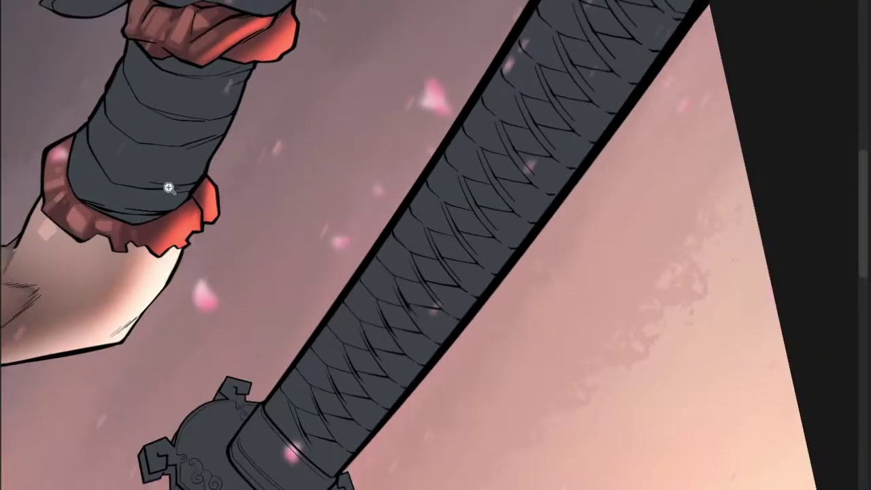
- Lasso the main fold shapes on the lowered wrist's red cuff, brush them lighter with a soft brush, and deselect
scroll(175, 178, "down", 5)
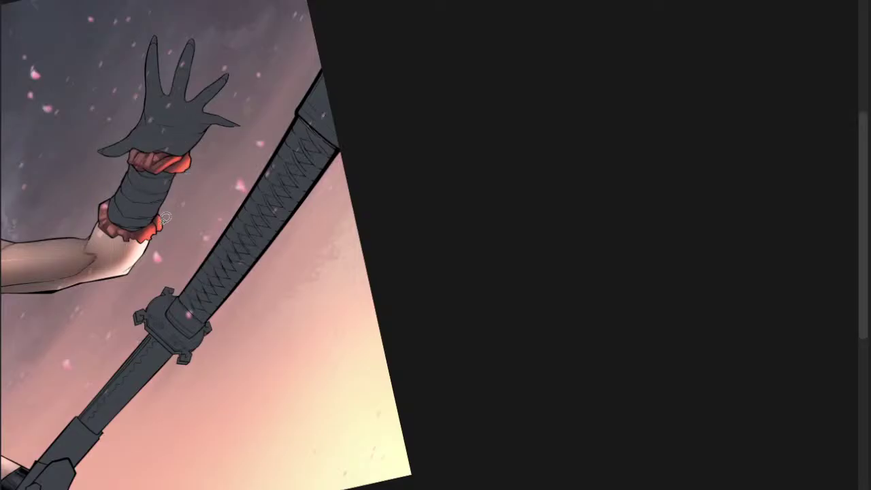
scroll(166, 221, "down", 3)
scroll(169, 256, "up", 2)
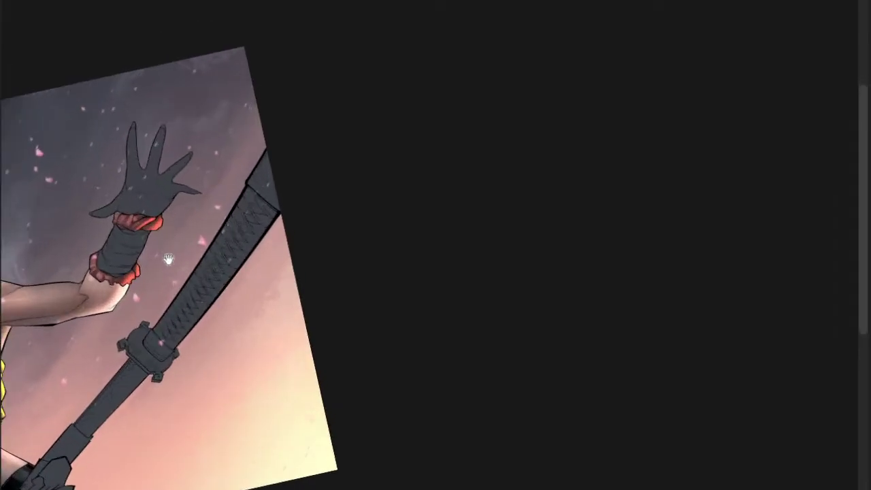
scroll(169, 257, "down", 2)
scroll(155, 252, "up", 3)
scroll(155, 252, "down", 3)
scroll(194, 295, "up", 4)
mouse_move(141, 306)
left_mouse_down()
mouse_move(145, 334)
mouse_move(158, 335)
mouse_move(179, 323)
mouse_move(159, 299)
left_mouse_up()
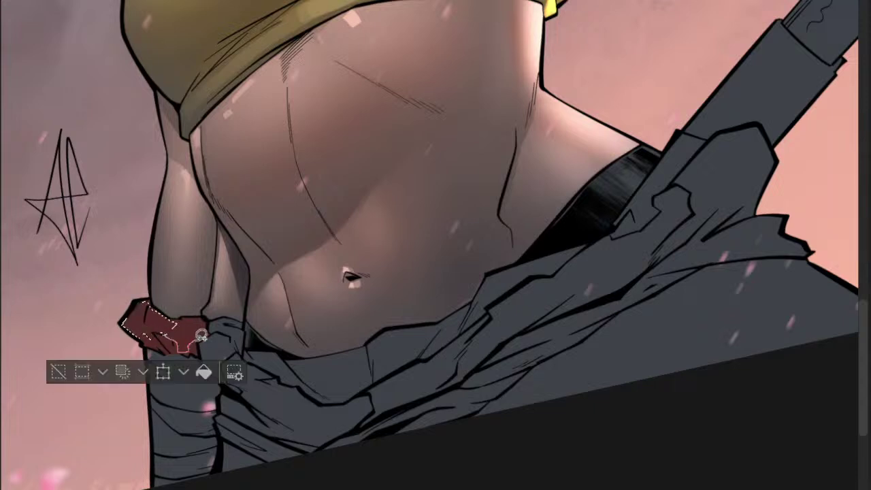
scroll(197, 333, "down", 1)
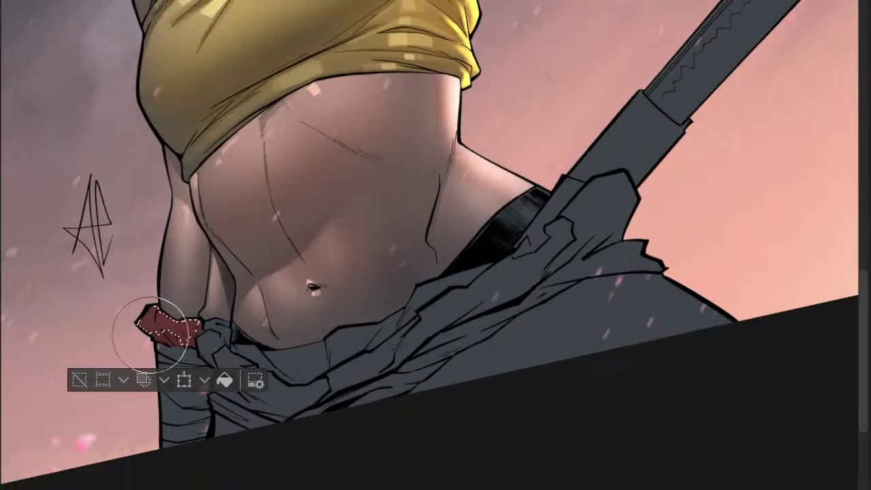
key("ctrl+d")
- Lasso smaller facets across the top of the lowered wrist's cuff and brush lighter red highlights into them
key("m")
scroll(198, 308, "up", 2)
mouse_move(143, 307)
left_mouse_down()
mouse_move(171, 323)
mouse_move(143, 307)
mouse_move(124, 315)
mouse_move(142, 332)
mouse_move(134, 340)
mouse_move(116, 325)
left_mouse_up()
left_click_drag(217, 321, 162, 314)
left_click_drag(119, 336, 120, 336)
key("b")
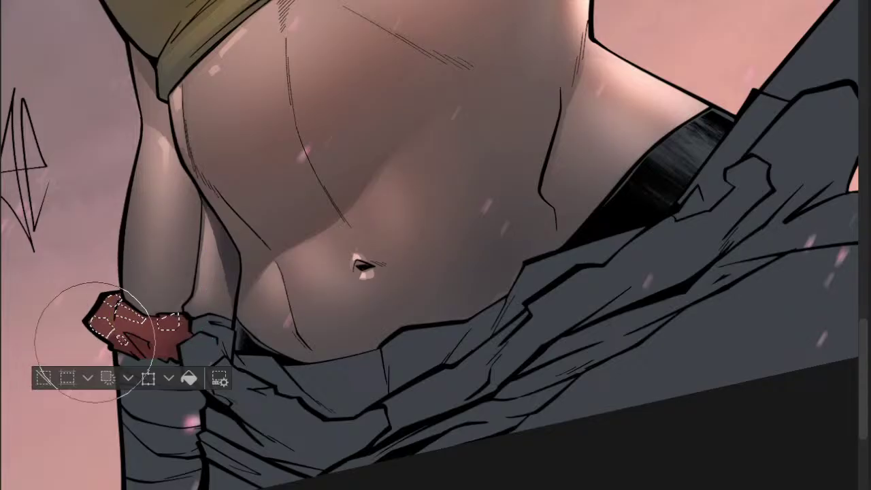
left_click_drag(106, 339, 96, 405)
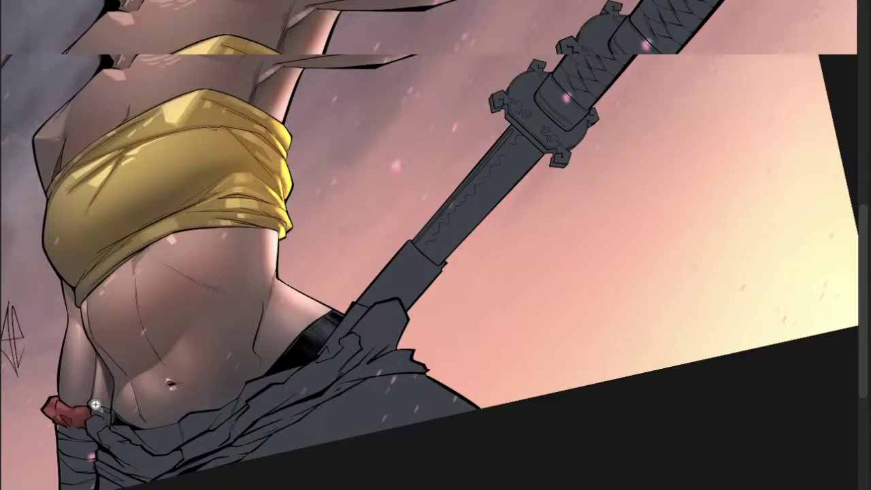
left_click_drag(96, 405, 117, 395)
mouse_move(42, 374)
left_mouse_down()
mouse_move(10, 392)
mouse_move(22, 400)
mouse_move(34, 383)
left_mouse_up()
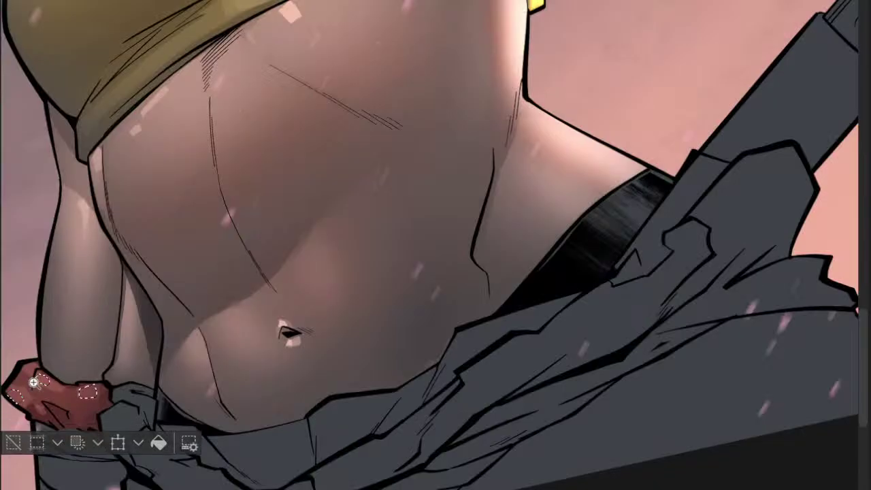
- Examine the shaded red cuffs on both arms against the whole figure, and clear the remaining selection
scroll(184, 367, "down", 5)
left_click_drag(419, 64, 167, 295)
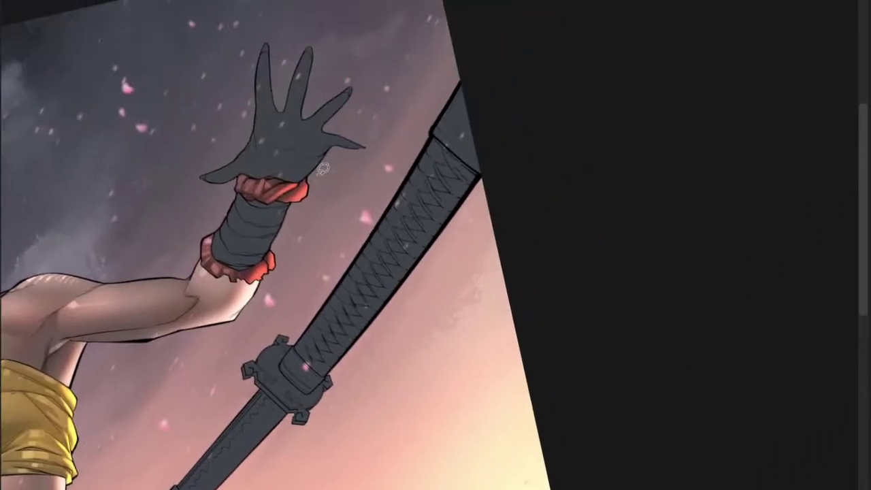
scroll(334, 197, "down", 1)
mouse_move(313, 220)
left_mouse_down()
mouse_move(315, 236)
mouse_move(293, 251)
mouse_move(294, 273)
left_mouse_up()
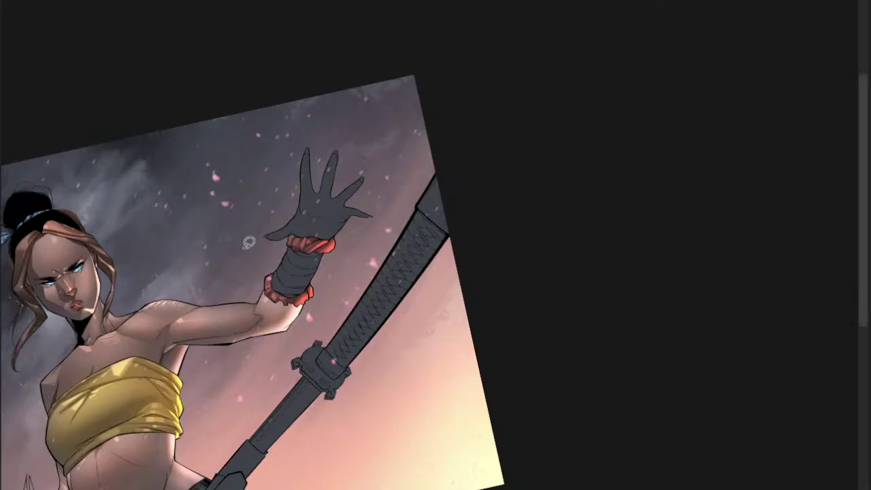
left_click_drag(246, 277, 167, 326)
left_click_drag(74, 467, 192, 371)
left_click_drag(97, 428, 139, 303)
left_click_drag(83, 438, 162, 372)
left_click(145, 380)
left_click_drag(149, 371, 138, 327)
key("ctrl+d")
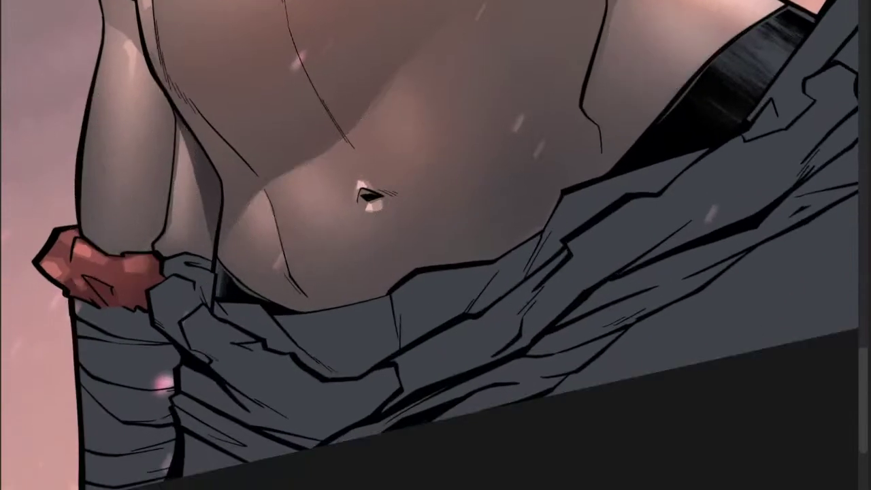
- Select all the wrapped bands of the lowered forearm below the red cuff as one continuous area
left_click(144, 335)
left_click(105, 331)
left_click(140, 408)
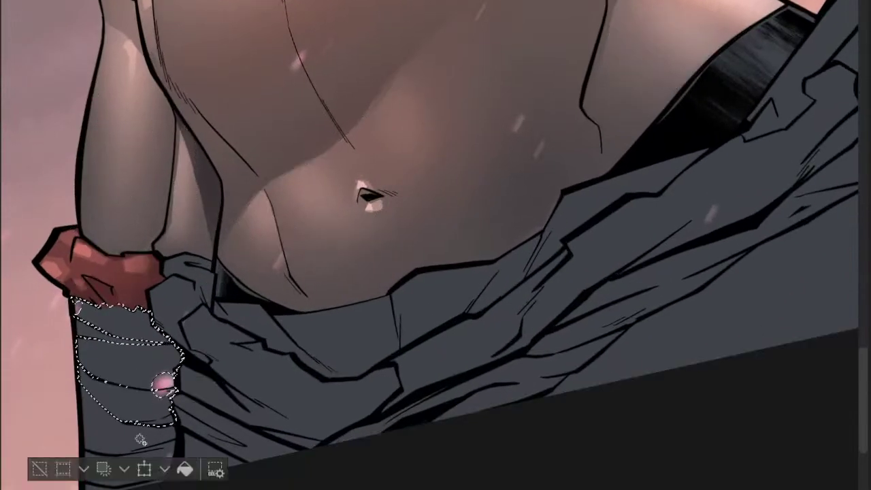
mouse_move(163, 385)
left_mouse_down()
mouse_move(127, 338)
mouse_move(148, 401)
mouse_move(82, 459)
mouse_move(52, 440)
mouse_move(43, 337)
left_mouse_up()
left_click_drag(55, 330, 68, 409)
mouse_move(62, 375)
left_mouse_down()
mouse_move(132, 404)
mouse_move(102, 347)
left_mouse_up()
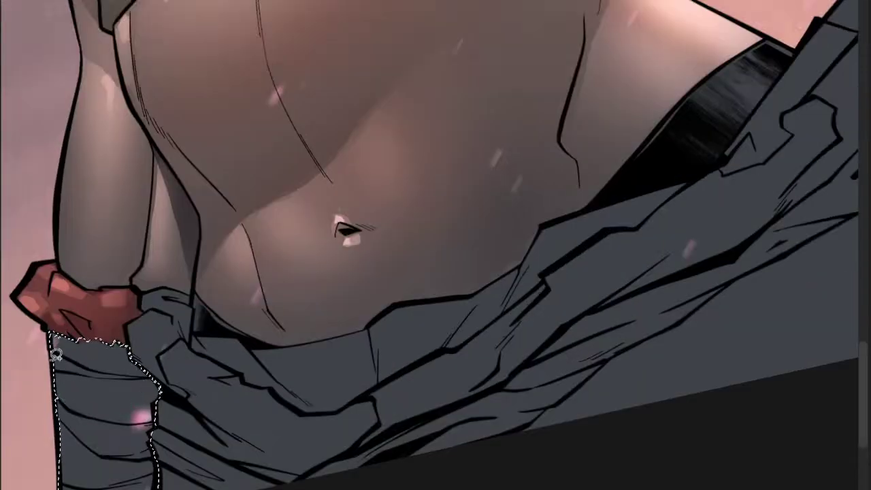
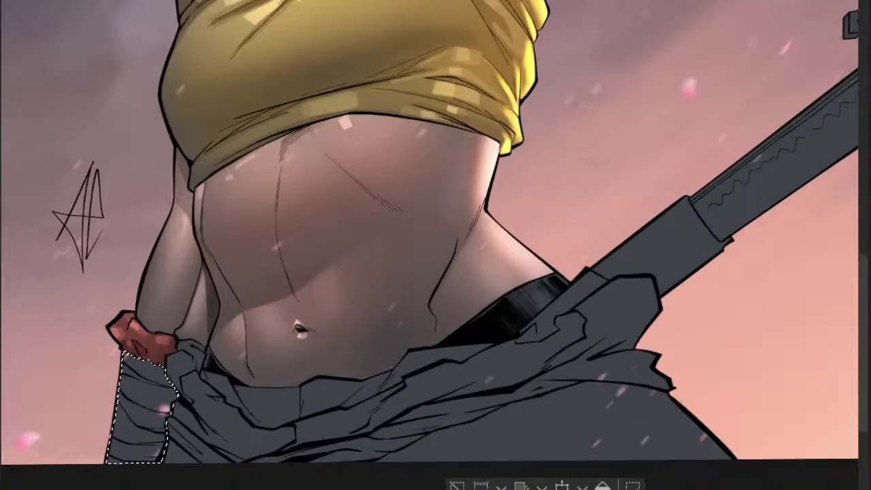
- Fill the selected wrappings on both forearms with a dark brown base colour
mouse_move(146, 408)
left_mouse_down()
mouse_move(185, 417)
mouse_move(185, 341)
mouse_move(127, 399)
mouse_move(189, 436)
mouse_move(160, 457)
left_mouse_up()
mouse_move(381, 272)
left_mouse_down()
mouse_move(341, 320)
mouse_move(381, 286)
mouse_move(397, 290)
mouse_move(468, 218)
left_mouse_up()
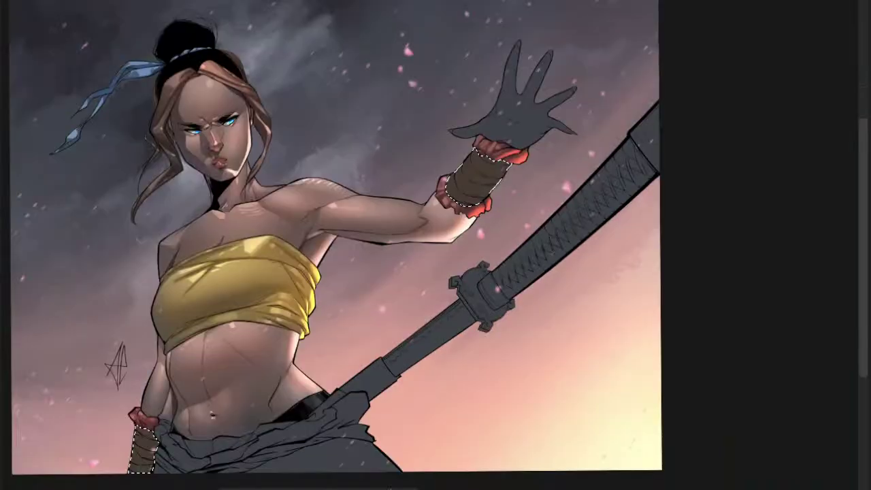
mouse_move(466, 229)
left_mouse_down()
mouse_move(496, 202)
mouse_move(321, 347)
left_mouse_up()
left_click_drag(334, 298, 330, 296)
- Brush a warm tan glow over the raised forearm's wrappings, strongest along the side facing the sunset, and deselect
key("[")
key("[")
key("[")
key("ctrl+z")
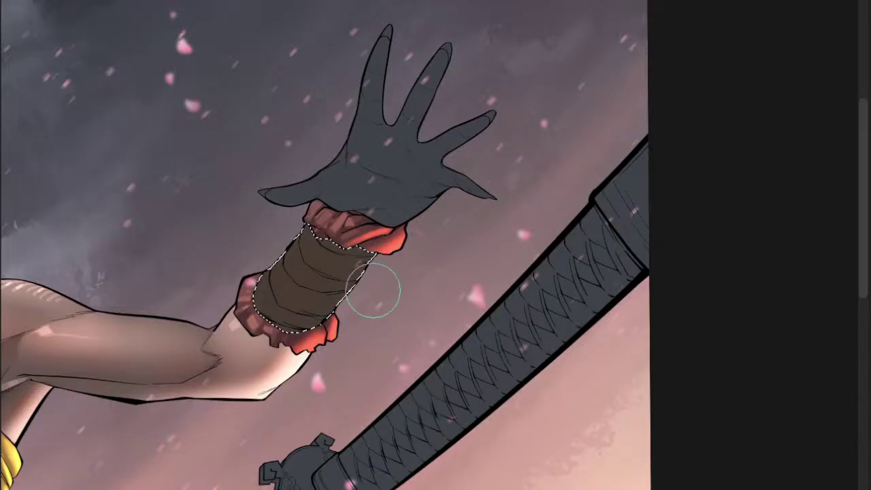
mouse_move(301, 321)
left_mouse_down()
mouse_move(360, 272)
mouse_move(320, 312)
mouse_move(338, 278)
mouse_move(272, 343)
mouse_move(360, 239)
mouse_move(284, 323)
mouse_move(334, 310)
left_mouse_up()
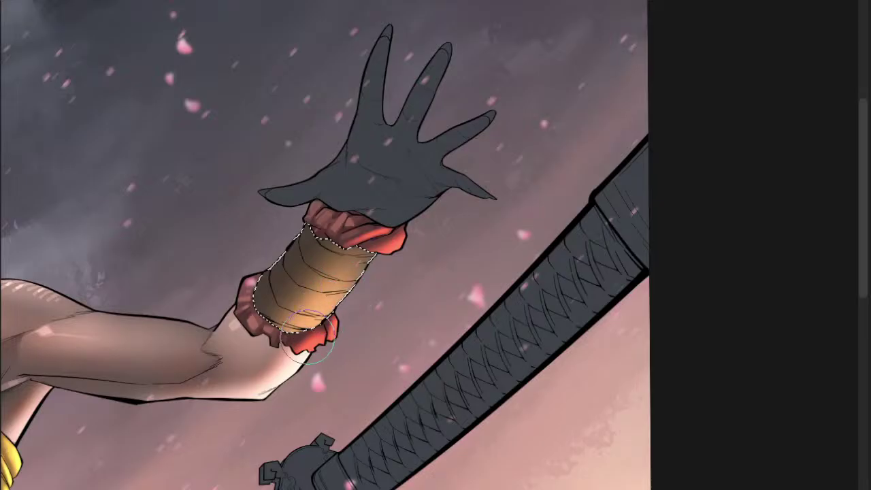
key("ctrl+minus")
left_click(220, 390, "ctrl")
left_click_drag(492, 219, 313, 362)
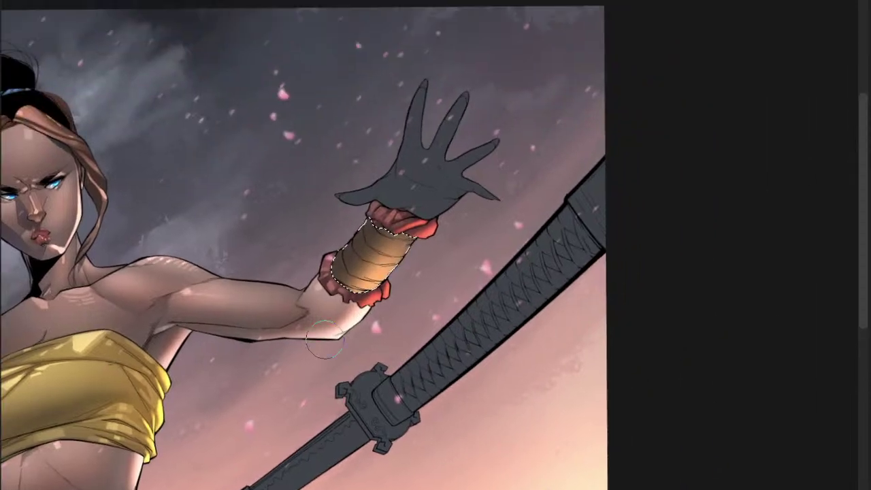
scroll(399, 250, "up", 1)
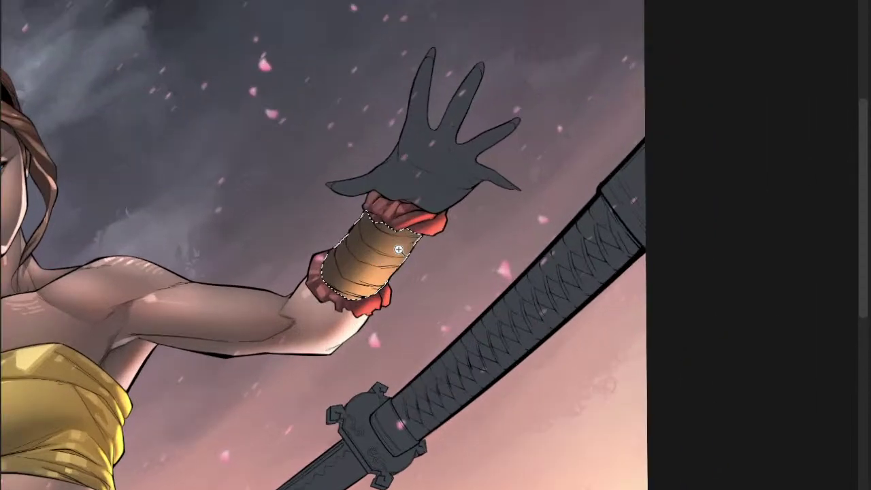
left_click(399, 250, "ctrl")
key("ctrl+d")
- Lasso the individual bands of the raised forearm's wrappings, brush them a lighter tan while leaving dark overlaps, and deselect
key("r")
mouse_move(369, 203)
left_mouse_down()
mouse_move(504, 206)
mouse_move(434, 166)
mouse_move(362, 170)
left_mouse_up()
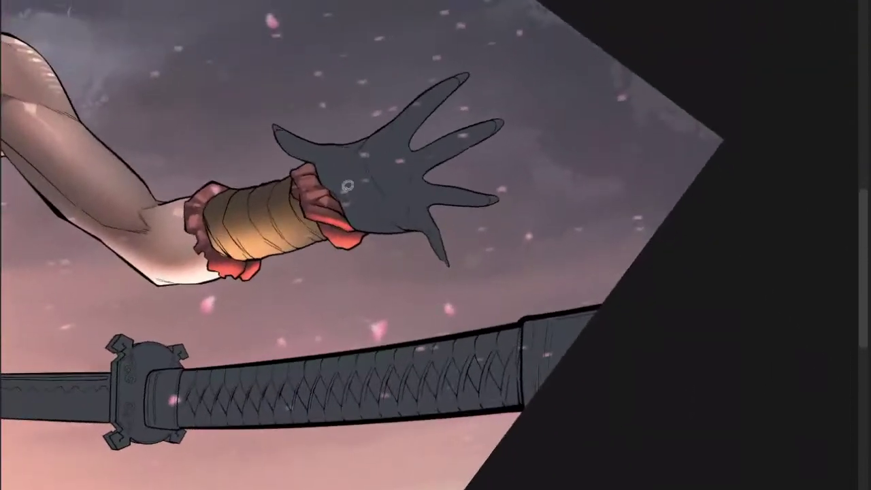
scroll(299, 191, "up", 3)
mouse_move(284, 242)
left_mouse_down()
mouse_move(328, 282)
mouse_move(343, 276)
mouse_move(346, 260)
mouse_move(361, 261)
mouse_move(308, 210)
mouse_move(308, 150)
left_mouse_up()
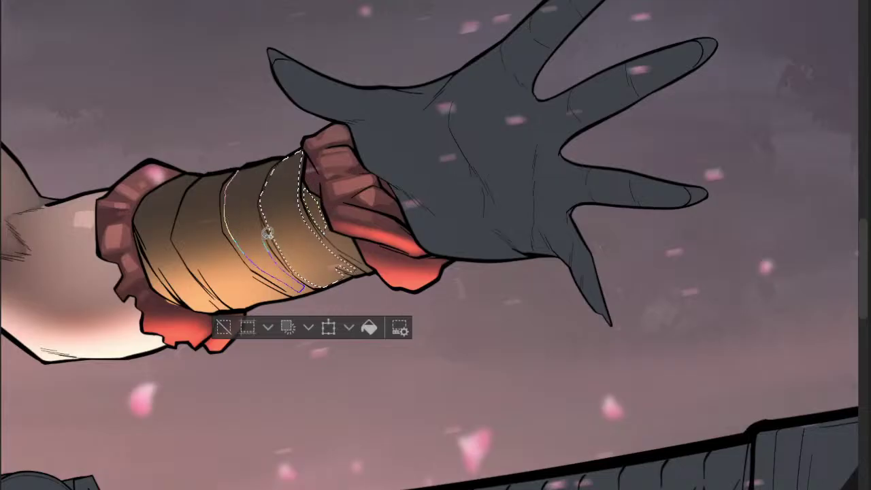
mouse_move(274, 165)
left_mouse_down()
mouse_move(224, 171)
mouse_move(191, 194)
mouse_move(181, 233)
mouse_move(194, 259)
mouse_move(267, 279)
left_mouse_up()
left_click_drag(225, 169, 225, 170)
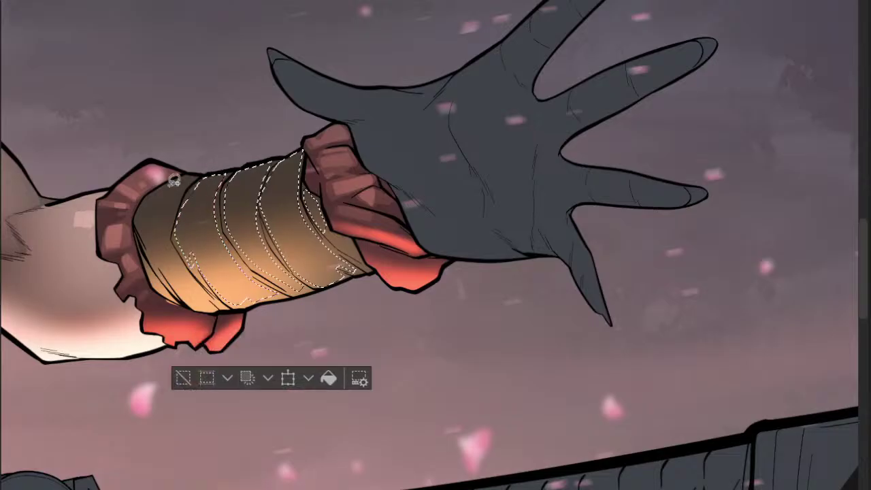
mouse_move(162, 189)
left_mouse_down()
mouse_move(163, 262)
mouse_move(196, 300)
mouse_move(218, 303)
mouse_move(199, 283)
left_mouse_up()
left_click_drag(155, 266, 173, 274)
scroll(173, 274, "down", 1)
key("b")
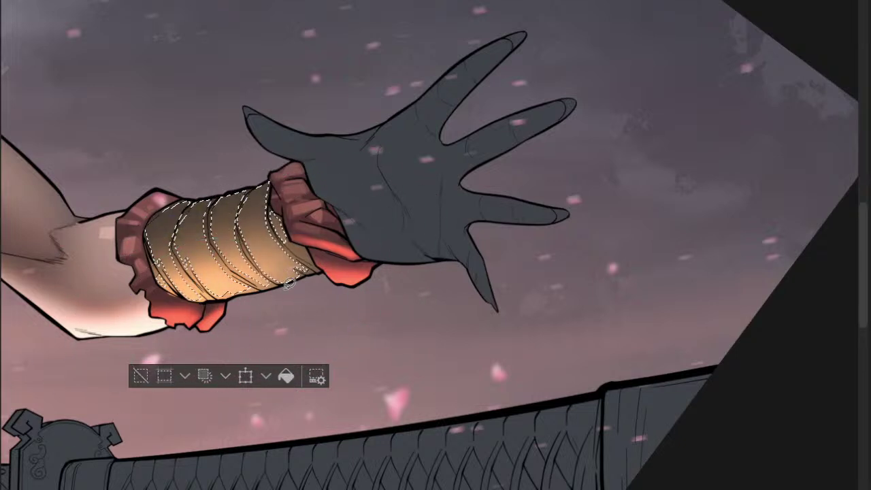
key("ctrl+d")
- Lasso smaller blocky facets across the raised forearm's bands, brush them a paler tan, and deselect
scroll(293, 218, "up", 2)
mouse_move(292, 233)
left_mouse_down()
mouse_move(245, 243)
mouse_move(263, 272)
mouse_move(295, 252)
mouse_move(278, 227)
mouse_move(227, 277)
mouse_move(247, 271)
mouse_move(170, 281)
mouse_move(181, 296)
mouse_move(204, 289)
left_mouse_up()
mouse_move(145, 291)
left_mouse_down()
mouse_move(144, 304)
mouse_move(146, 291)
left_mouse_up()
scroll(206, 274, "down", 3)
key("b")
left_click_drag(272, 253, 166, 311)
key("m")
key("ctrl+d")
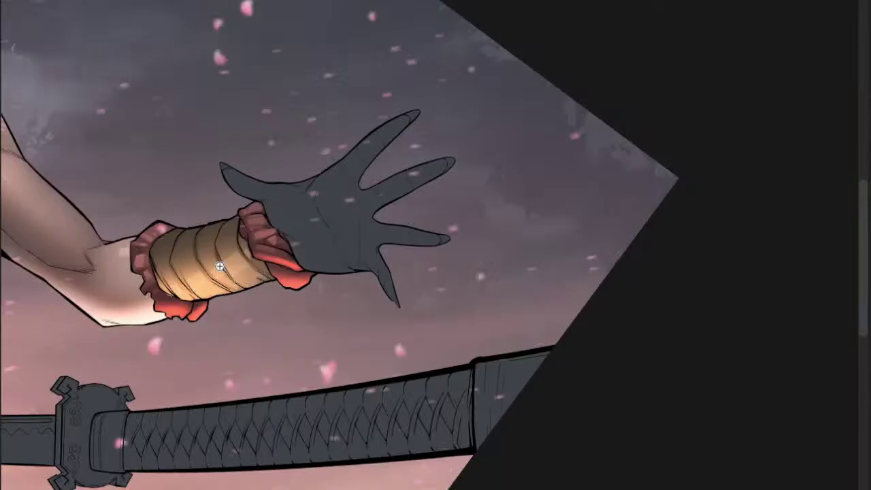
- Lasso narrow slivers along the edges of the raised forearm's bands, brush pale highlights into them, and deselect
scroll(228, 266, "up", 2)
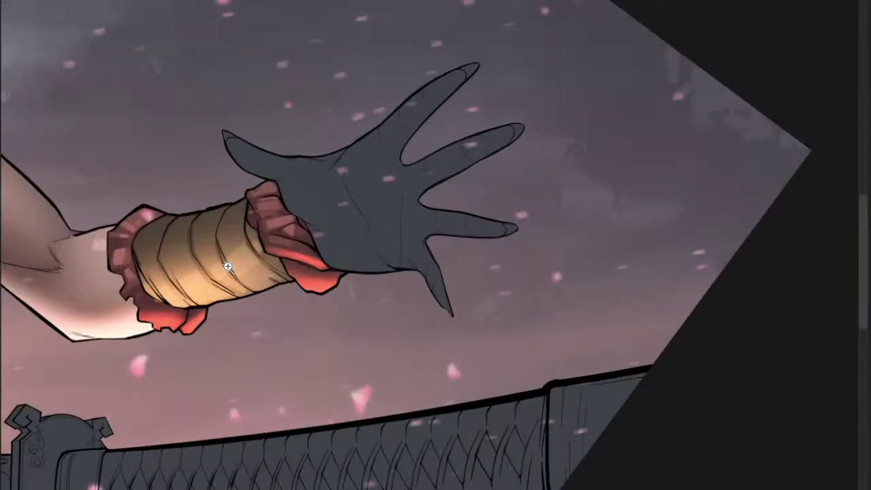
scroll(228, 267, "up", 2)
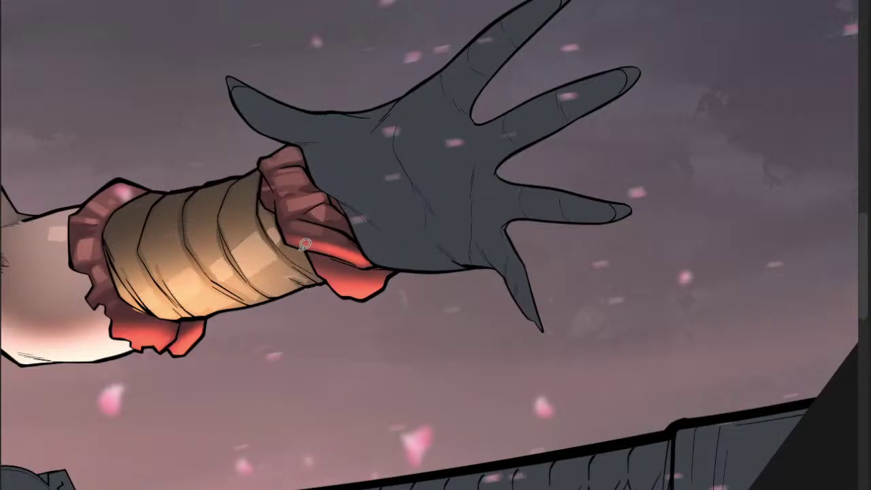
left_click_drag(304, 244, 238, 310)
scroll(218, 290, "up", 2)
mouse_move(189, 284)
left_mouse_down()
mouse_move(216, 302)
mouse_move(204, 281)
left_mouse_up()
mouse_move(143, 323)
left_mouse_down()
mouse_move(173, 368)
mouse_move(167, 364)
left_mouse_up()
mouse_move(83, 304)
left_mouse_down()
mouse_move(102, 350)
mouse_move(80, 289)
left_mouse_up()
mouse_move(122, 368)
left_mouse_down()
mouse_move(139, 385)
mouse_move(124, 365)
mouse_move(117, 373)
left_mouse_up()
mouse_move(34, 339)
left_mouse_down()
mouse_move(49, 375)
mouse_move(30, 341)
left_mouse_up()
scroll(68, 334, "down", 2)
key("b")
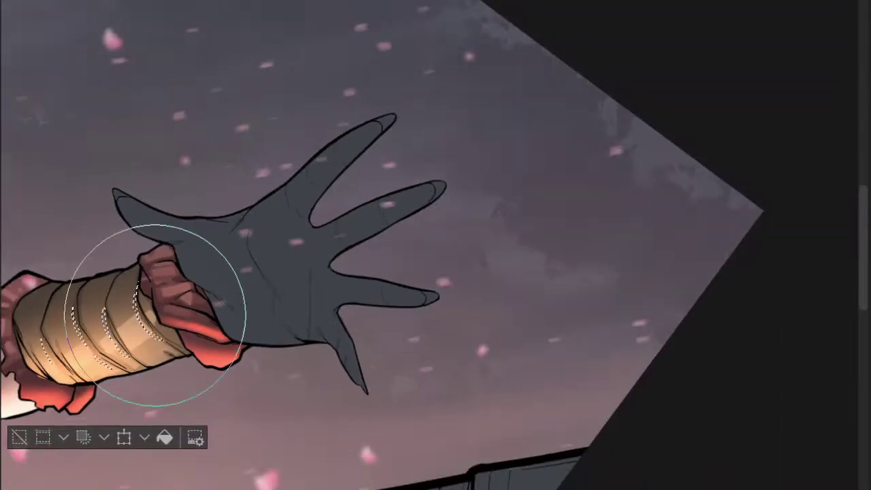
key("ctrl+d")
- Lasso the separate bands of the lowered forearm's wrappings, brush them a lighter brown with a large soft brush, and deselect
scroll(212, 294, "down", 3)
left_click_drag(184, 322, 410, 194)
scroll(388, 226, "down", 3)
left_click_drag(382, 340, 337, 286)
left_click_drag(279, 381, 272, 369)
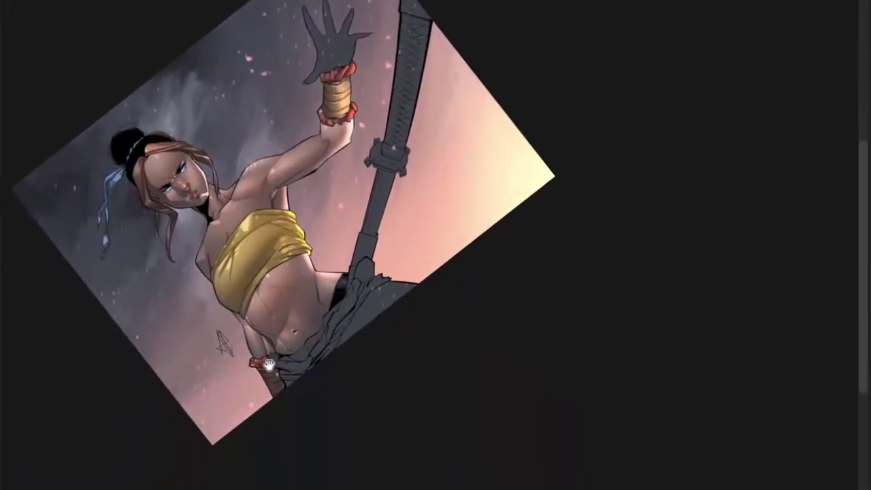
scroll(262, 358, "up", 5)
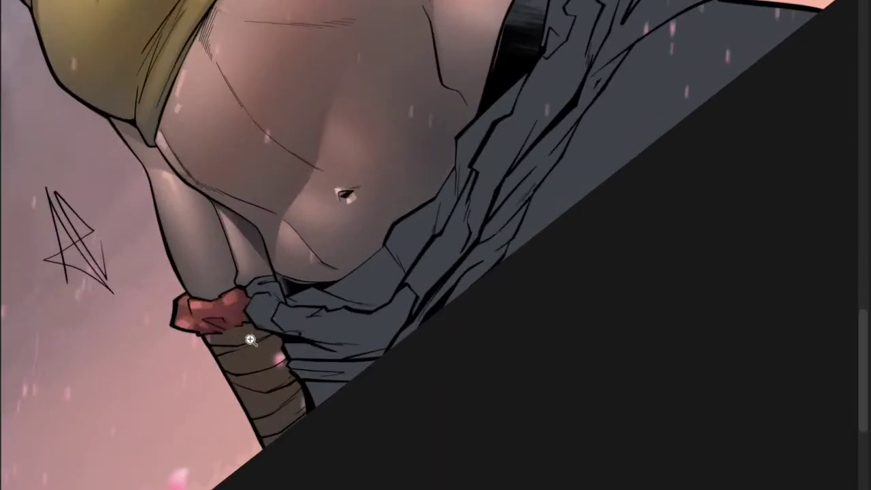
scroll(250, 339, "up", 2)
mouse_move(221, 286)
left_mouse_down()
mouse_move(243, 307)
mouse_move(194, 321)
mouse_move(178, 349)
mouse_move(258, 333)
mouse_move(264, 317)
mouse_move(252, 304)
left_mouse_up()
mouse_move(253, 352)
left_mouse_down()
mouse_move(244, 378)
mouse_move(274, 362)
left_mouse_up()
left_click_drag(274, 361, 261, 276)
mouse_move(263, 277)
left_mouse_down()
mouse_move(243, 264)
mouse_move(273, 296)
mouse_move(266, 284)
mouse_move(194, 291)
mouse_move(210, 327)
mouse_move(271, 288)
left_mouse_up()
mouse_move(274, 304)
left_mouse_down()
mouse_move(278, 321)
mouse_move(276, 304)
left_mouse_up()
key("b")
key("b")
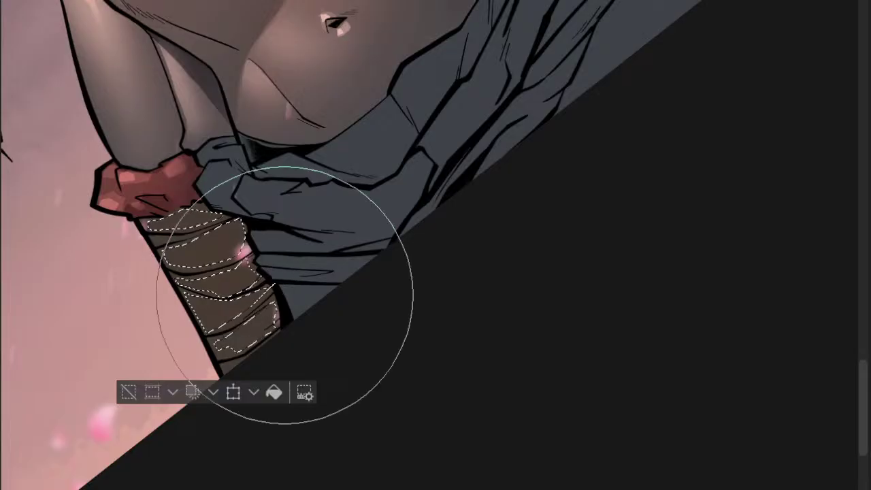
left_click_drag(285, 295, 253, 288)
key("ctrl+d")
- Lasso smaller facets on the lowered forearm's bands, brush lighter highlights into them, and deselect
key("m")
mouse_move(170, 249)
left_mouse_down()
mouse_move(187, 265)
mouse_move(187, 244)
left_mouse_up()
mouse_move(165, 215)
left_mouse_down()
mouse_move(179, 230)
mouse_move(187, 210)
left_mouse_up()
mouse_move(189, 280)
left_mouse_down()
mouse_move(204, 293)
mouse_move(211, 280)
mouse_move(203, 312)
mouse_move(219, 303)
left_mouse_up()
mouse_move(221, 339)
left_mouse_down()
mouse_move(228, 347)
mouse_move(239, 334)
left_mouse_up()
scroll(246, 340, "down", 2)
key("b")
mouse_move(212, 224)
left_mouse_down()
mouse_move(248, 363)
mouse_move(199, 225)
mouse_move(224, 303)
left_mouse_up()
key("ctrl+d")
key("m")
- Select the nails on all five fingers of the raised hand with the lasso
scroll(249, 290, "down", 5)
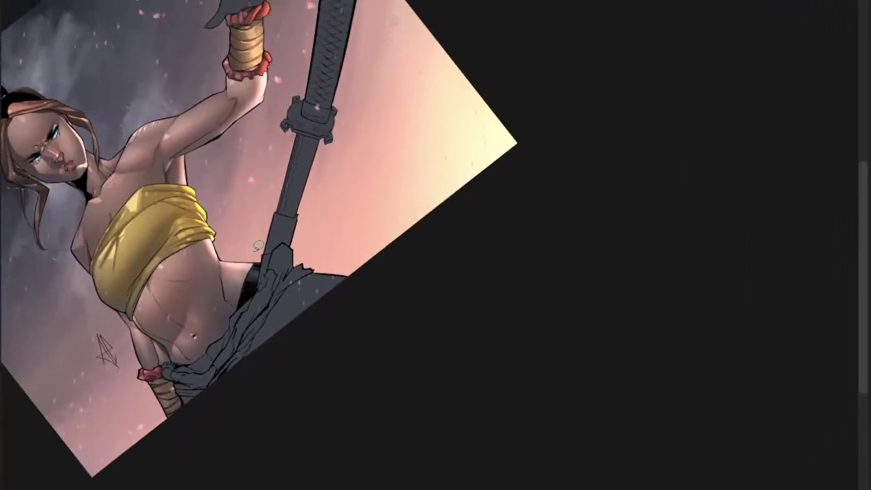
left_click_drag(216, 81, 268, 231)
left_click_drag(307, 115, 288, 177)
mouse_move(266, 212)
left_mouse_down()
mouse_move(289, 193)
mouse_move(272, 222)
left_mouse_up()
left_click_drag(270, 190, 283, 191)
left_click_drag(272, 199, 282, 279)
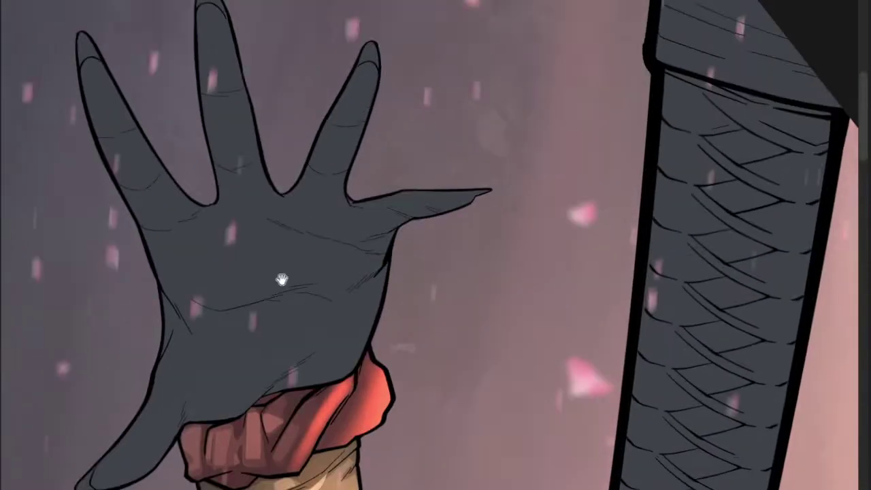
left_click_drag(256, 176, 271, 258)
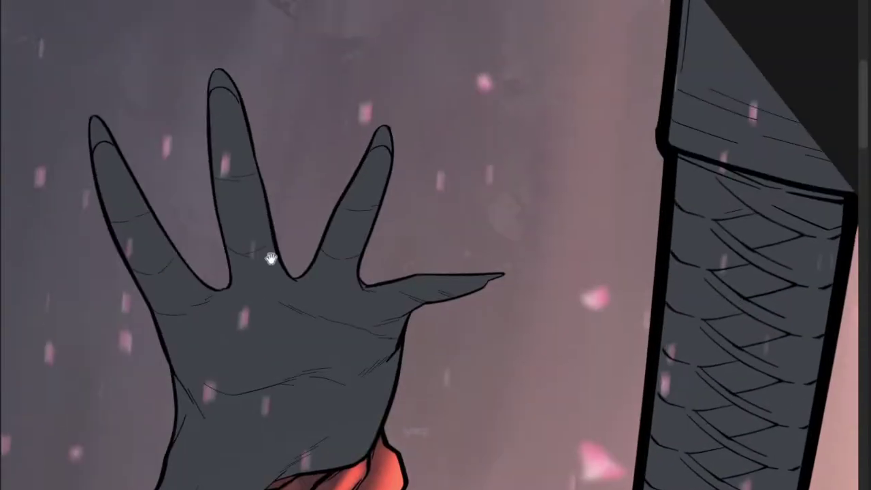
left_click(100, 135)
left_click(223, 82)
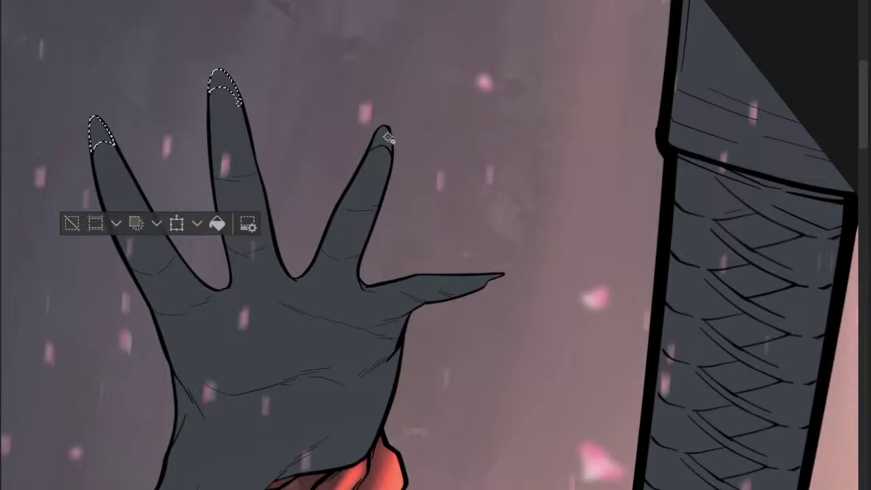
left_click(388, 138)
left_click_drag(320, 340, 317, 177)
left_click(98, 402)
left_click_drag(424, 198, 245, 297)
left_click_drag(300, 217, 364, 182)
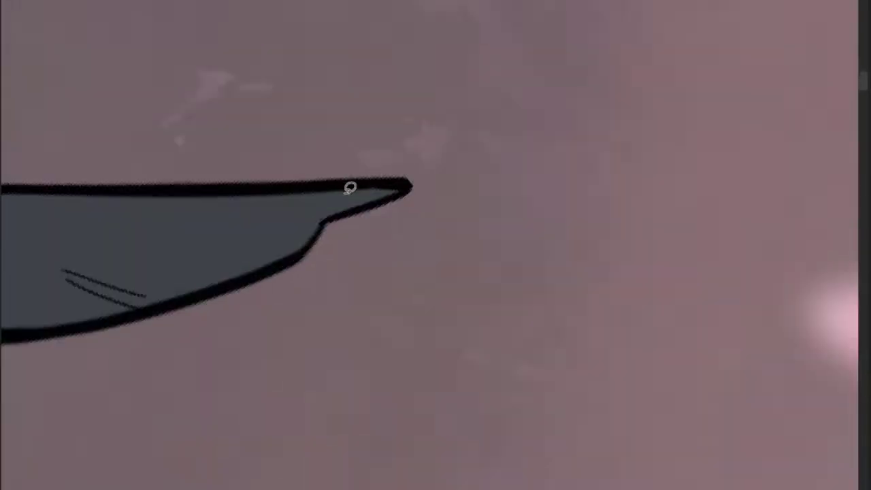
mouse_move(299, 193)
left_mouse_down()
mouse_move(342, 210)
mouse_move(413, 183)
mouse_move(400, 177)
left_mouse_up()
left_click_drag(400, 178, 319, 202)
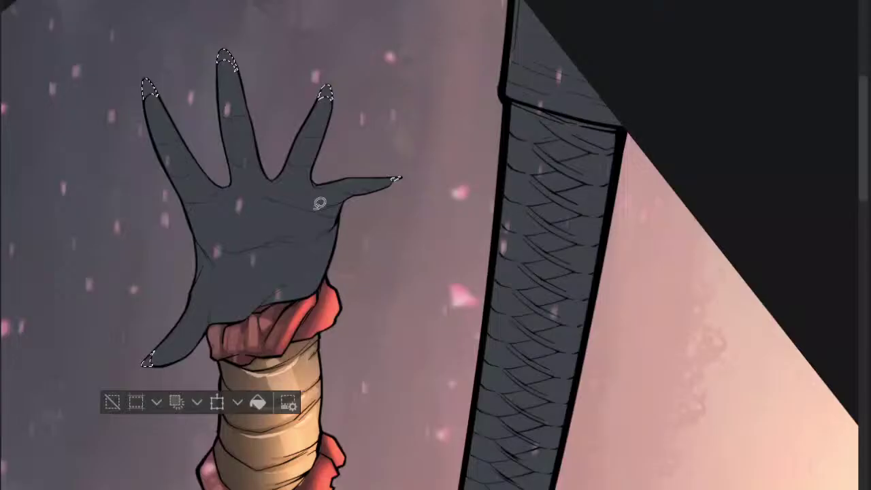
- Brush light grey into the selected nails of the raised hand, from the thumb across the other fingertips, with a smaller soft brush
left_click_drag(133, 340, 177, 405)
key("b")
key("b")
left_click_drag(265, 290, 233, 327)
key("bracketleft")
key("bracketleft")
key("bracketleft")
key("bracketleft")
left_click(229, 308)
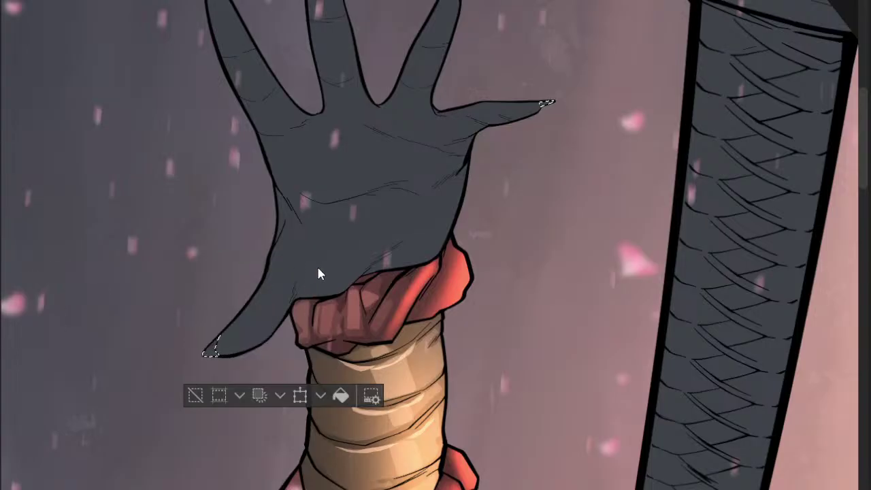
scroll(360, 257, "down", 2)
left_click_drag(361, 257, 309, 288)
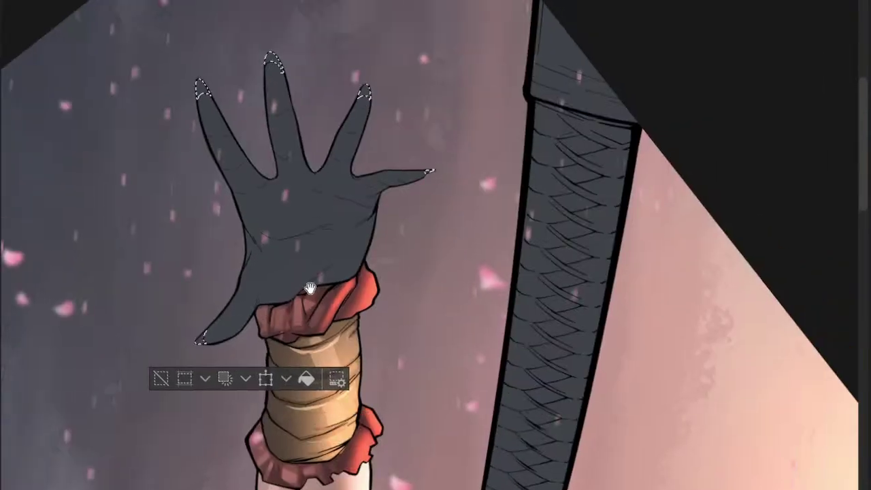
scroll(305, 292, "up", 2)
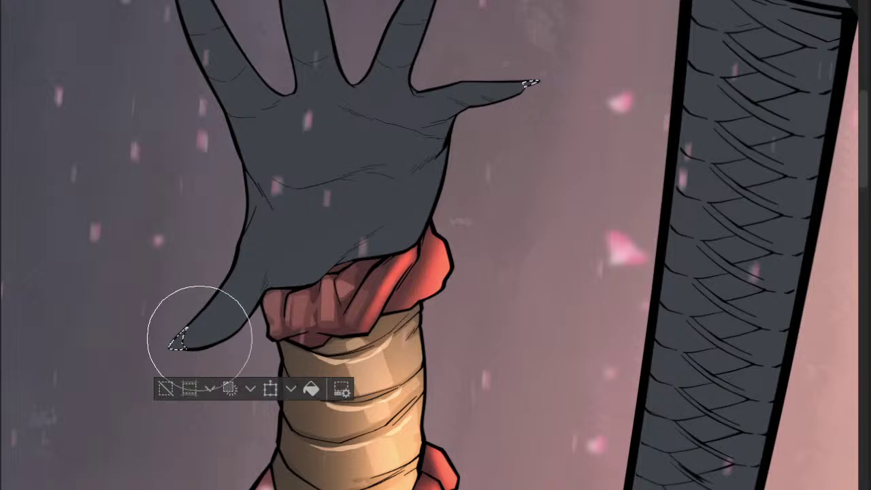
left_click_drag(155, 374, 254, 366)
left_click_drag(251, 254, 184, 307)
left_click_drag(98, 33, 107, 39)
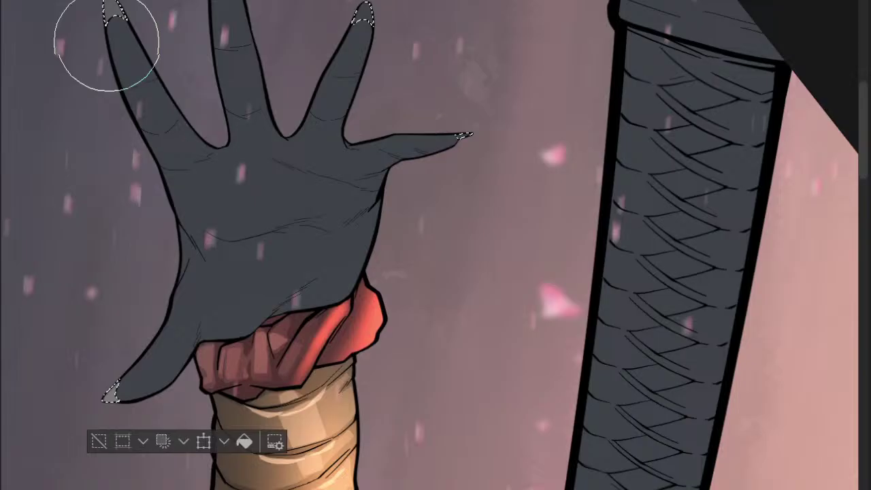
scroll(234, 2, "up", 3)
left_click_drag(272, 3, 233, 55)
mouse_move(197, 34)
left_mouse_down()
mouse_move(157, 102)
mouse_move(164, 82)
left_mouse_up()
mouse_move(189, 91)
left_mouse_down()
mouse_move(115, 150)
mouse_move(95, 153)
left_mouse_up()
key("b")
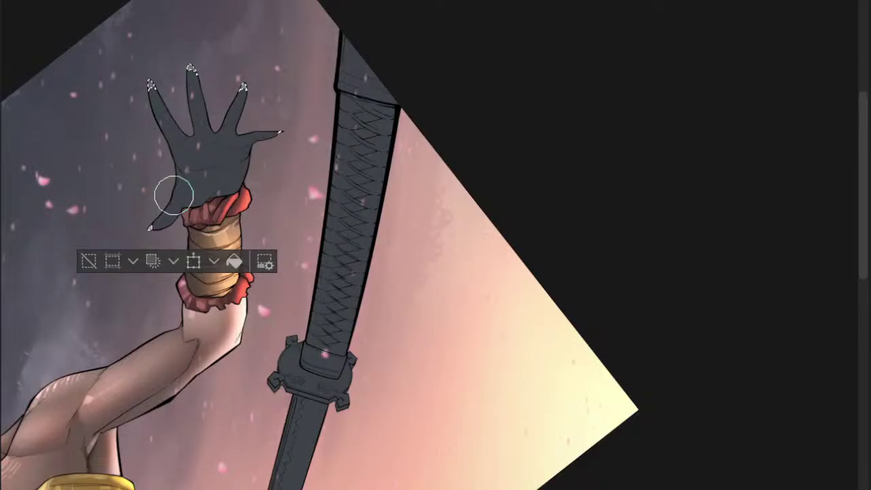
- Brush near-white highlights into the selected fingernails of the raised hand and clear the selection
scroll(172, 198, "down", 2)
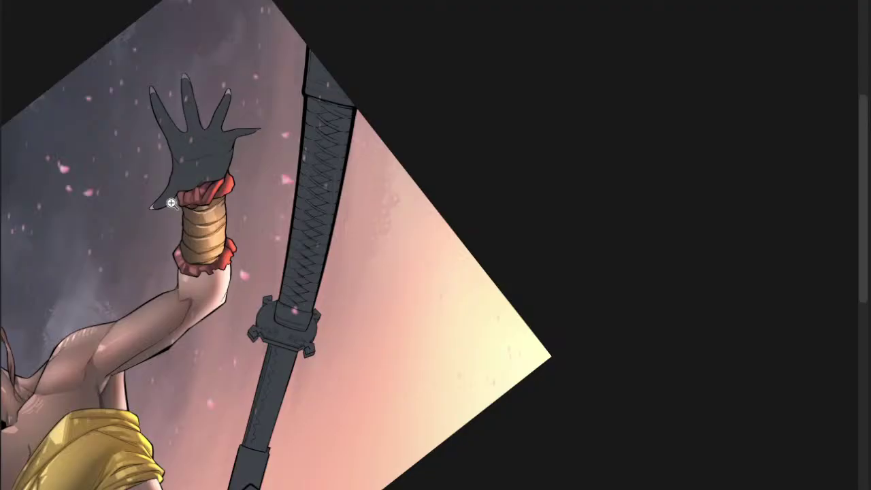
scroll(172, 203, "up", 3)
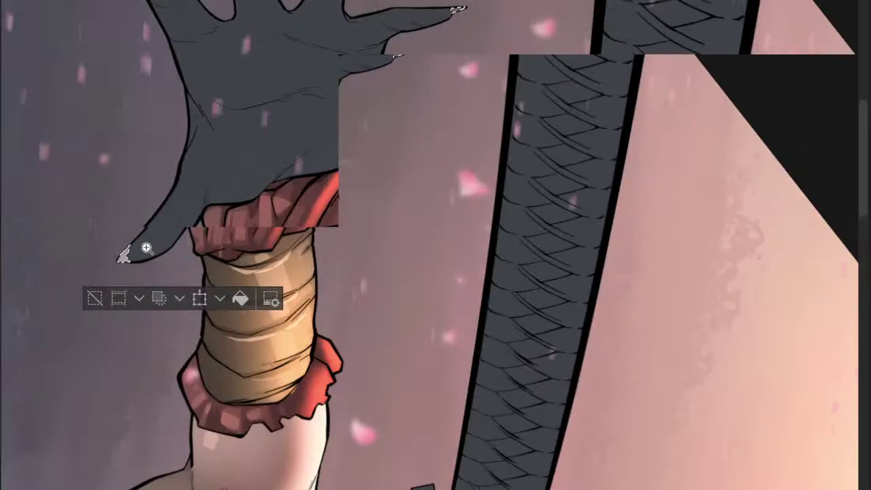
scroll(146, 247, "down", 2)
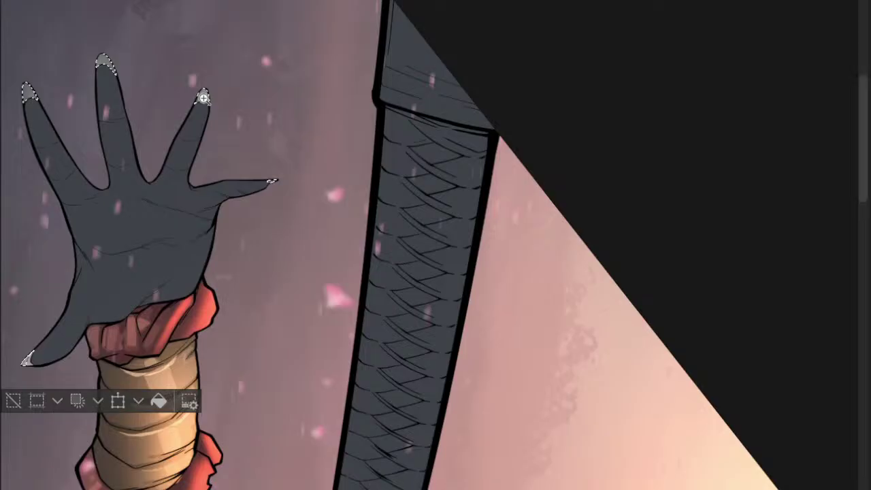
scroll(204, 98, "up", 1)
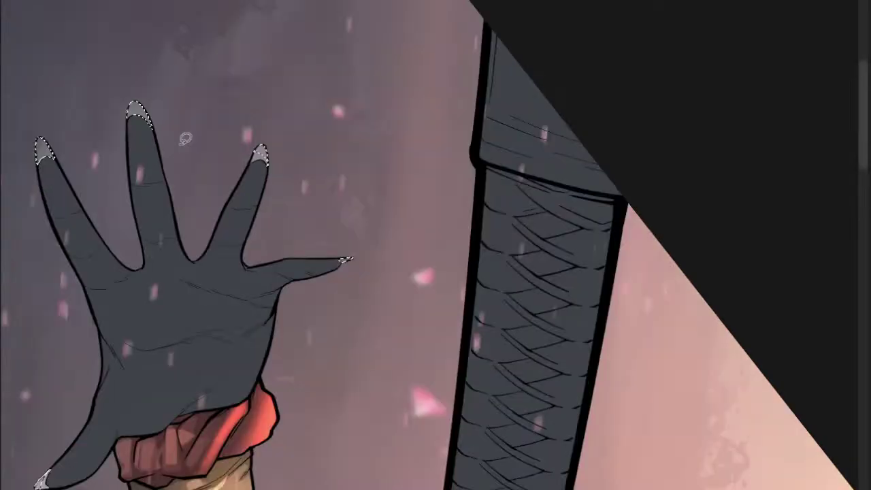
scroll(132, 142, "up", 2)
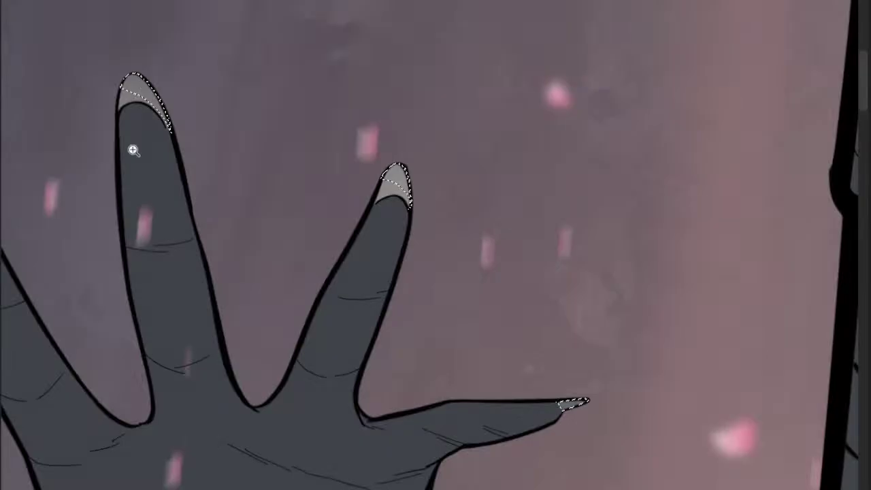
scroll(133, 150, "down", 3)
key("b")
left_click_drag(136, 165, 307, 176)
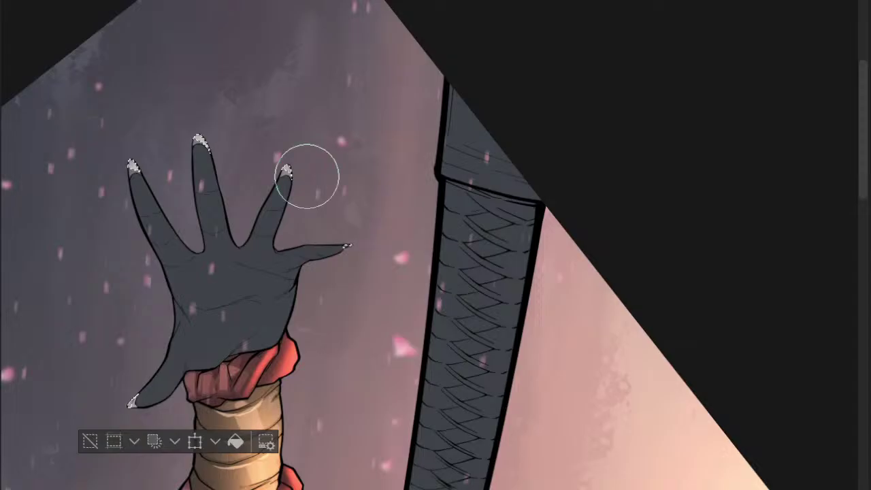
key("m")
key("ctrl+d")
scroll(366, 266, "down", 2)
left_click_drag(333, 304, 263, 237)
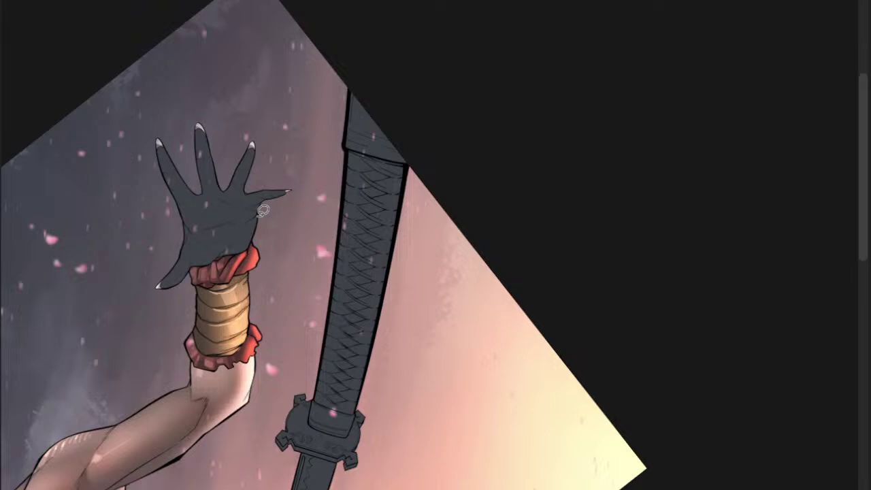
scroll(263, 211, "up", 2)
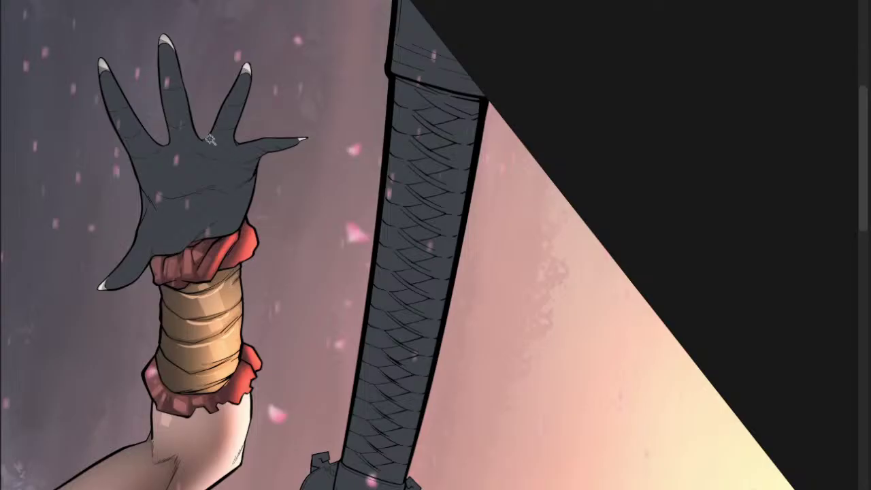
- Auto-select the grey palm of the raised hand and extend the selection to the middle, ring and little fingers
left_click(219, 202)
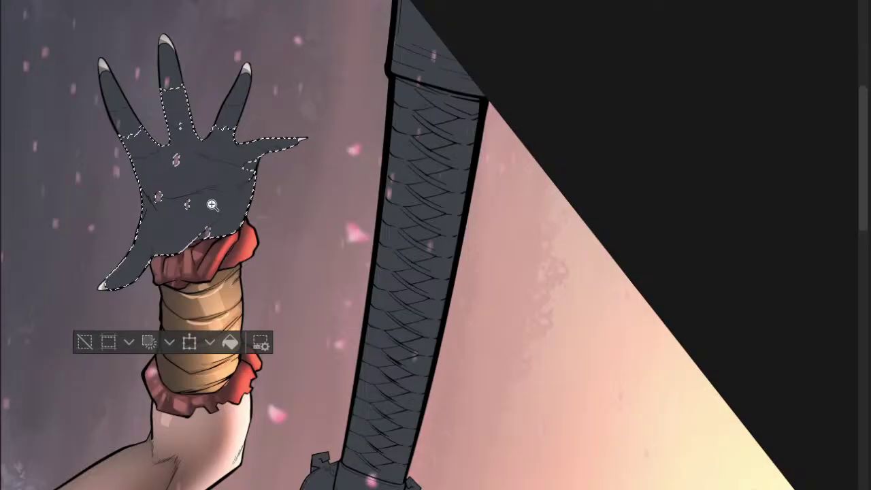
scroll(224, 201, "up", 2)
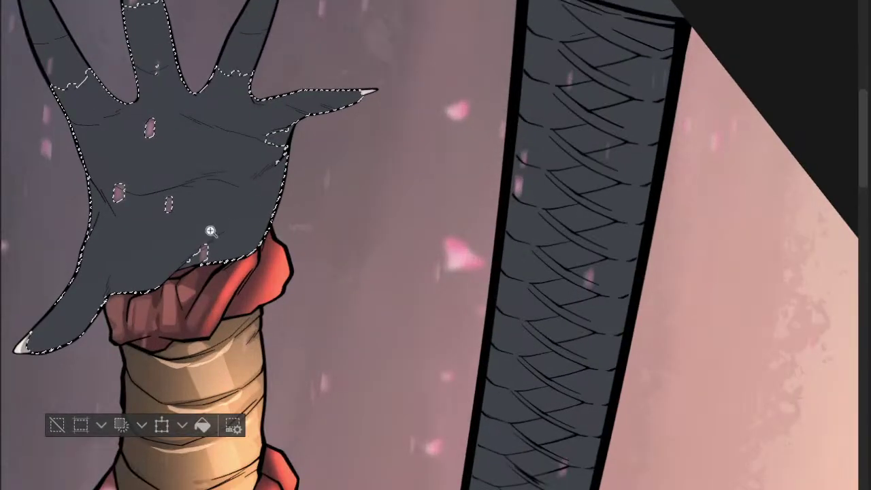
scroll(221, 231, "up", 2)
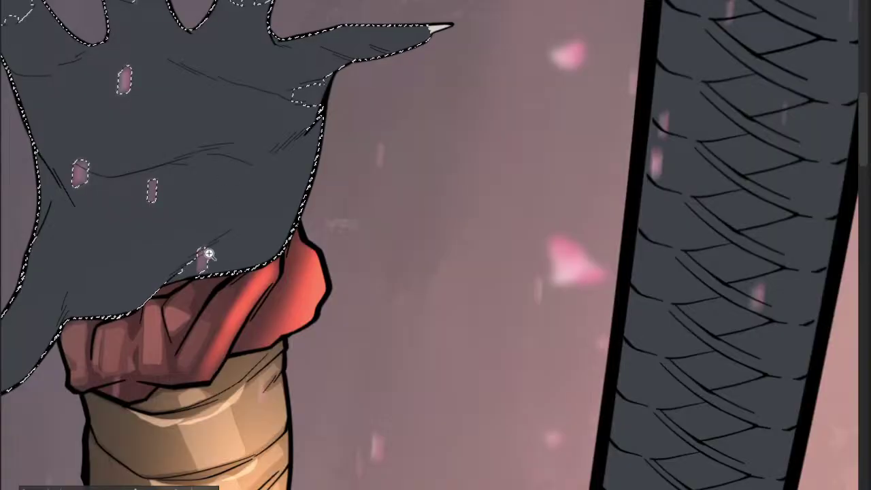
left_click(208, 254)
key("ctrl+minus")
mouse_move(185, 127)
left_mouse_down()
mouse_move(227, 196)
mouse_move(219, 146)
left_mouse_up()
mouse_move(257, 114)
left_mouse_down()
mouse_move(221, 225)
mouse_move(232, 229)
left_mouse_up()
left_click_drag(156, 102, 181, 154)
left_click(161, 150)
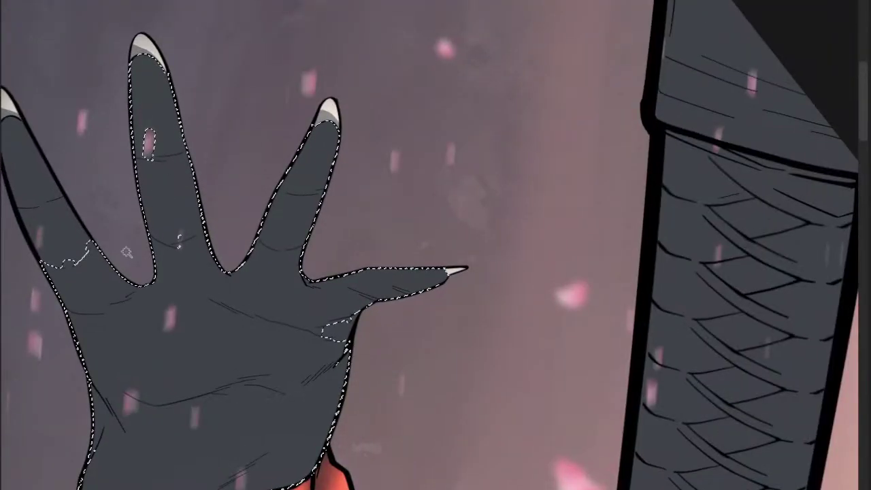
- Add the remaining index finger and the small gaps around petals and creases to the raised hand's selection
scroll(127, 253, "up", 1)
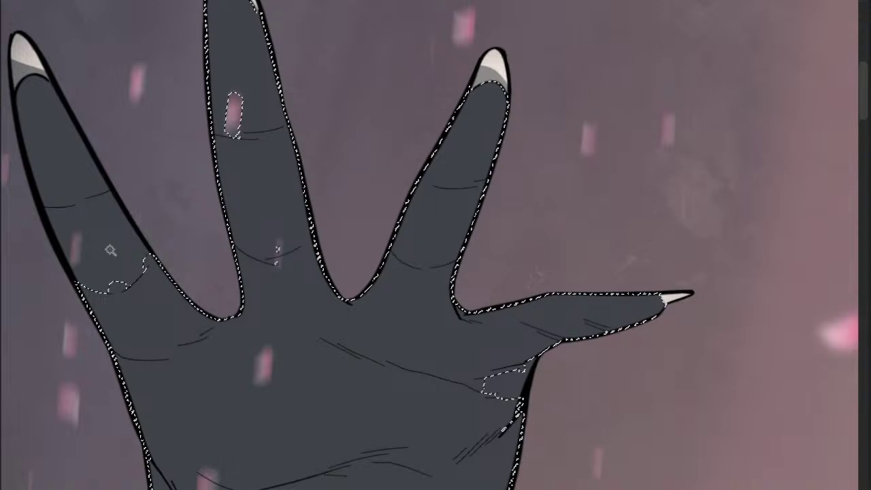
scroll(110, 251, "down", 1)
scroll(95, 228, "up", 1)
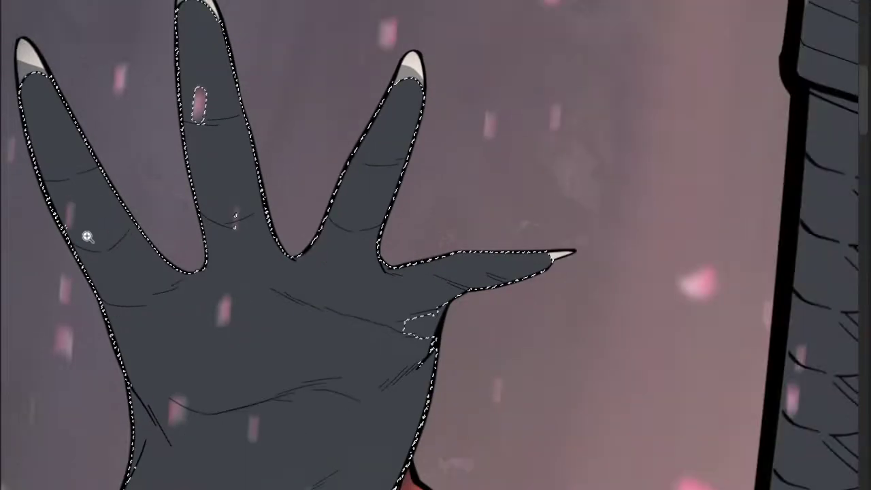
scroll(87, 236, "up", 1)
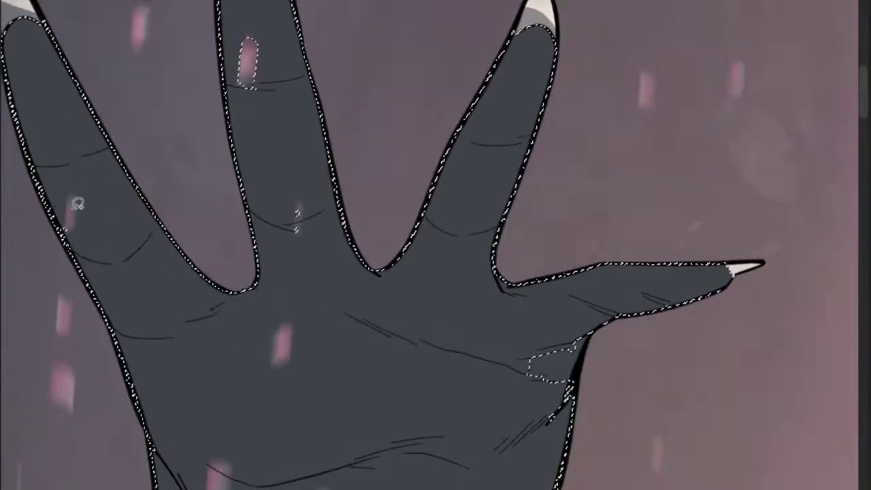
scroll(77, 203, "down", 1)
scroll(274, 131, "up", 1)
scroll(273, 174, "up", 2)
left_click_drag(273, 174, 288, 166)
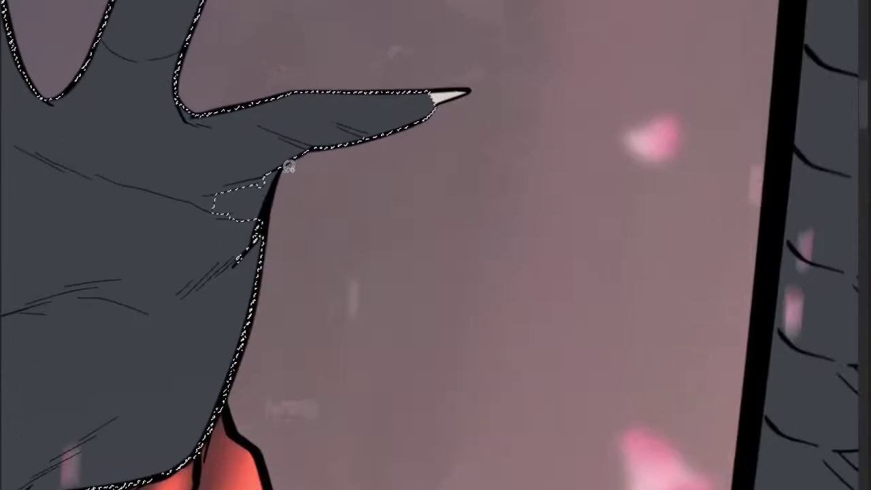
- Fill the selected raised hand with the brownish base skin tone matching the rest of the figure
scroll(273, 170, "down", 4)
scroll(266, 216, "down", 2)
left_click_drag(356, 195, 310, 94)
left_click_drag(207, 354, 280, 228)
scroll(298, 222, "up", 3)
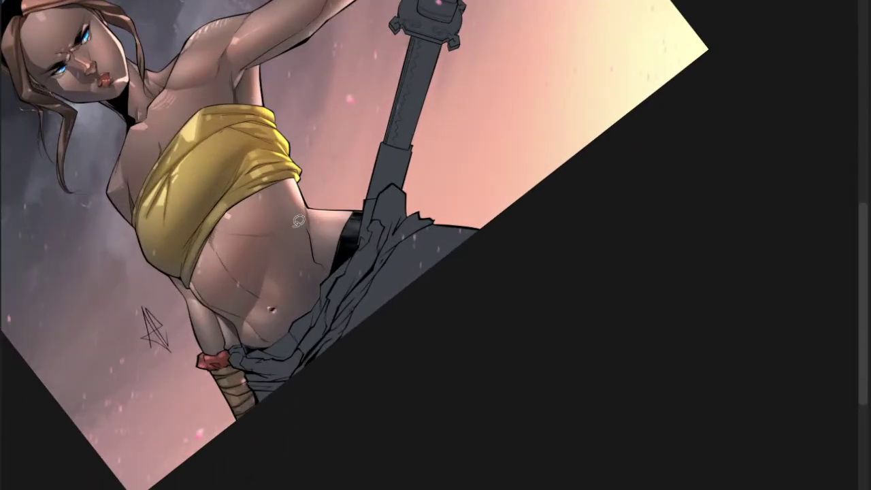
scroll(298, 221, "up", 3)
left_click_drag(181, 279, 221, 342)
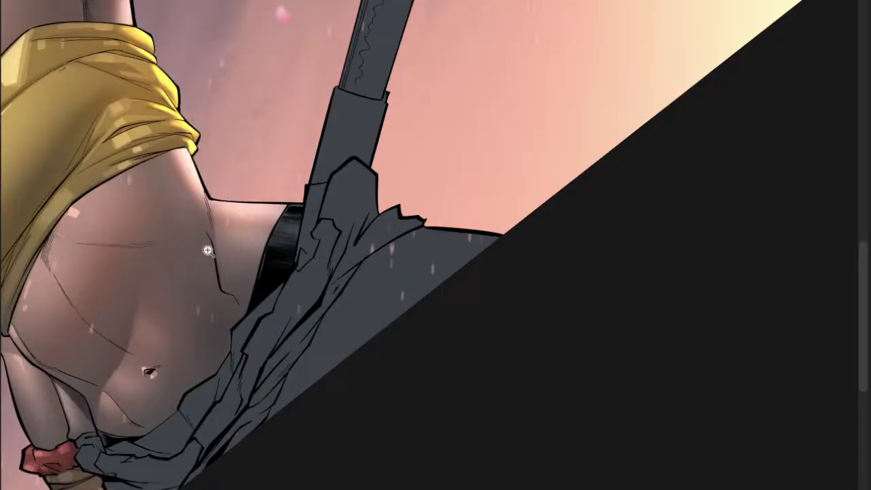
scroll(208, 251, "down", 5)
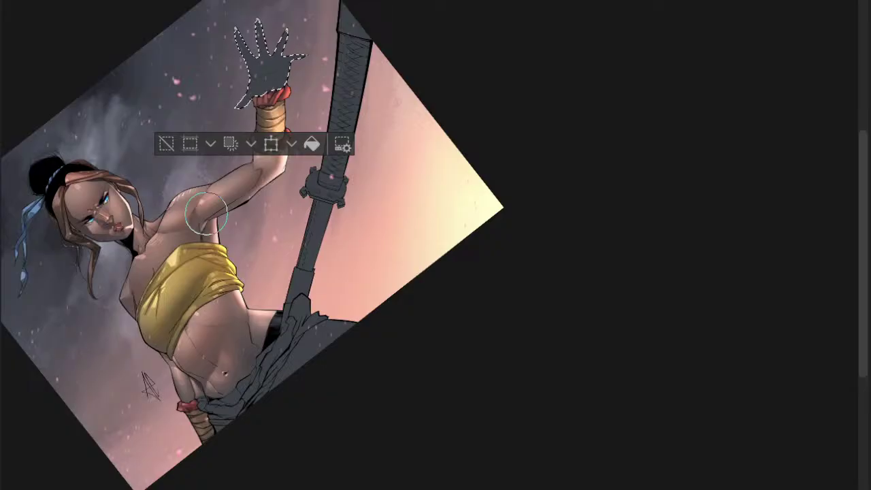
scroll(239, 341, "up", 3)
left_click_drag(244, 342, 252, 355)
left_click_drag(285, 254, 219, 418)
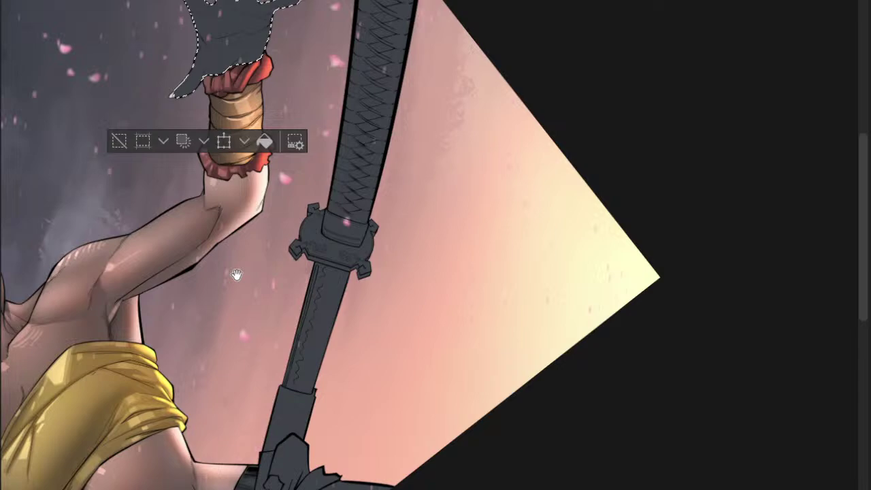
scroll(228, 190, "up", 2)
scroll(198, 253, "down", 3)
left_click_drag(202, 259, 177, 300)
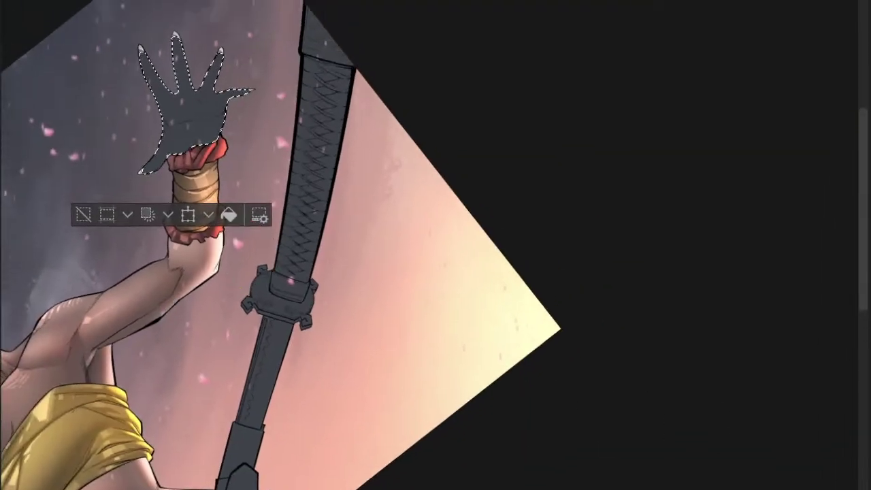
scroll(209, 102, "up", 2)
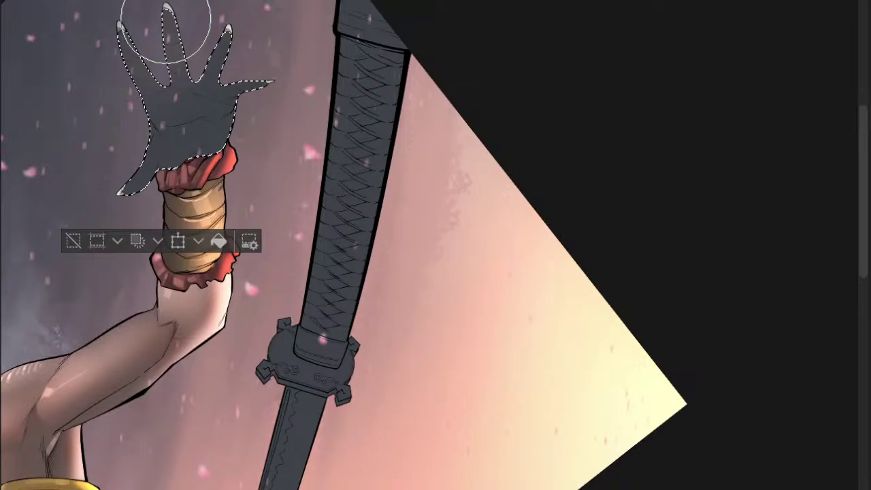
key("alt+Delete")
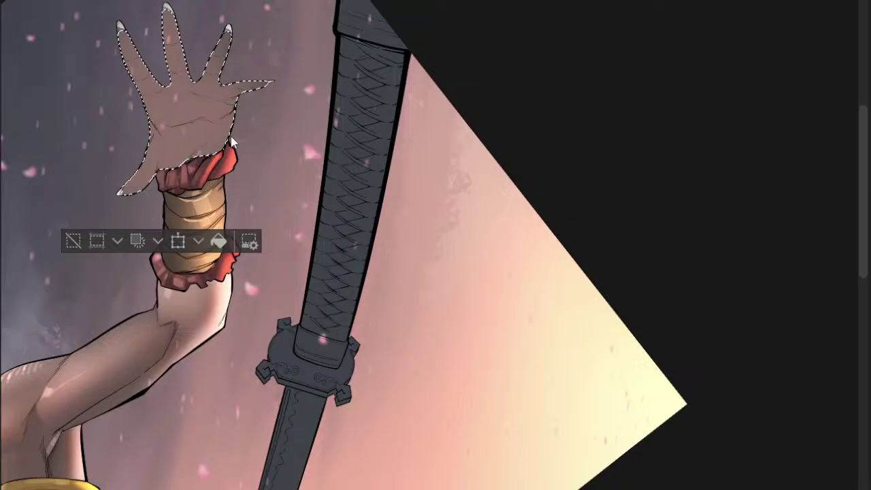
- Reduce the soft brush size and brush a slightly lighter skin tone over the raised hand's fingers and palm
scroll(231, 141, "up", 1)
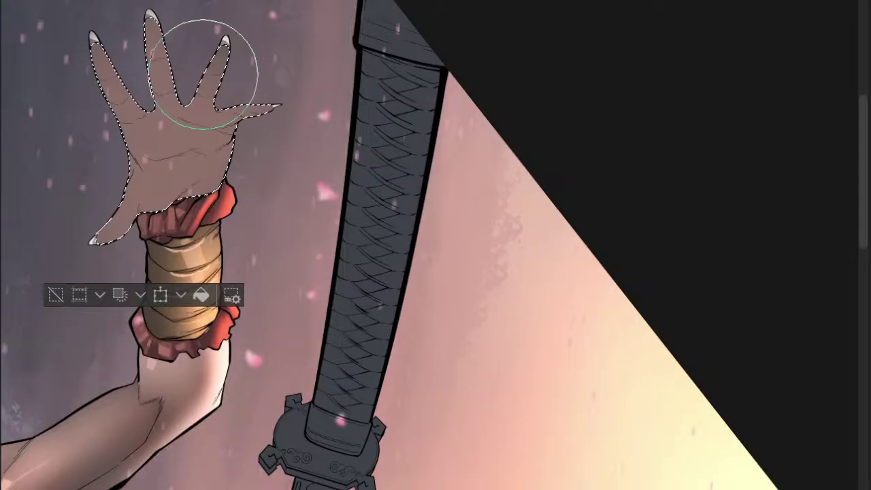
key("[")
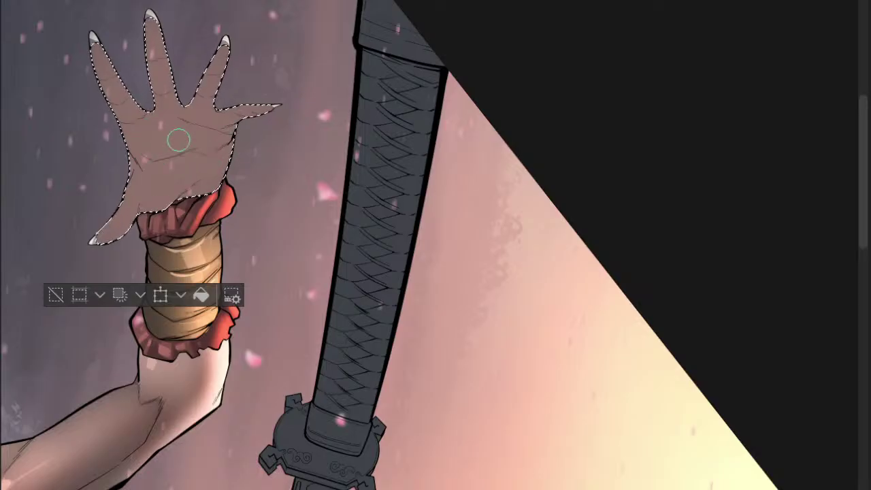
key("]")
key("[")
key("[")
key("[")
mouse_move(104, 71)
left_mouse_down()
mouse_move(112, 81)
mouse_move(104, 227)
left_mouse_up()
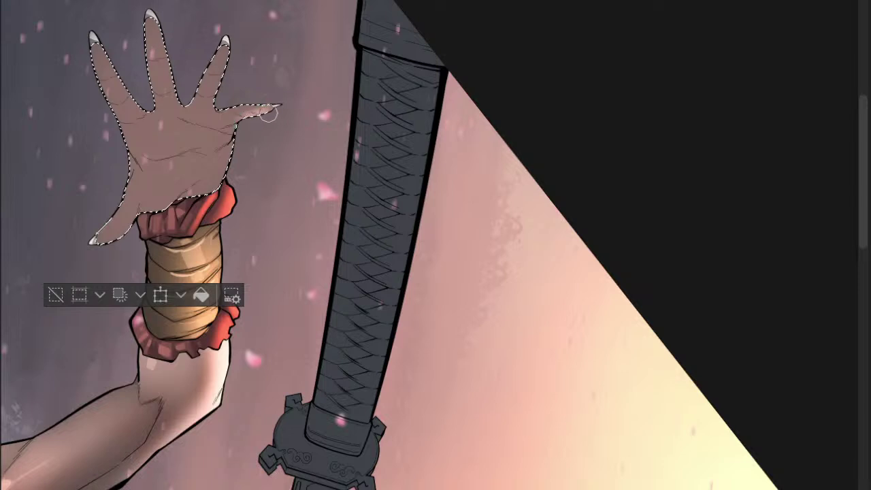
mouse_move(233, 117)
left_mouse_down()
mouse_move(212, 124)
mouse_move(228, 124)
mouse_move(189, 116)
mouse_move(232, 130)
mouse_move(208, 139)
mouse_move(227, 141)
mouse_move(176, 131)
mouse_move(202, 137)
mouse_move(163, 140)
mouse_move(214, 139)
mouse_move(147, 193)
mouse_move(234, 164)
mouse_move(212, 177)
mouse_move(225, 152)
mouse_move(216, 139)
mouse_move(190, 153)
left_mouse_up()
- Build up pinkish light on the palm pads and ring finger of the raised hand with a smaller soft brush
key("[")
key("[")
key("[")
mouse_move(217, 156)
left_mouse_down()
mouse_move(202, 144)
mouse_move(217, 160)
mouse_move(145, 186)
mouse_move(184, 193)
mouse_move(229, 172)
mouse_move(209, 179)
left_mouse_up()
key("[")
mouse_move(215, 139)
left_mouse_down()
mouse_move(198, 124)
mouse_move(214, 103)
mouse_move(210, 97)
mouse_move(199, 113)
mouse_move(211, 86)
left_mouse_up()
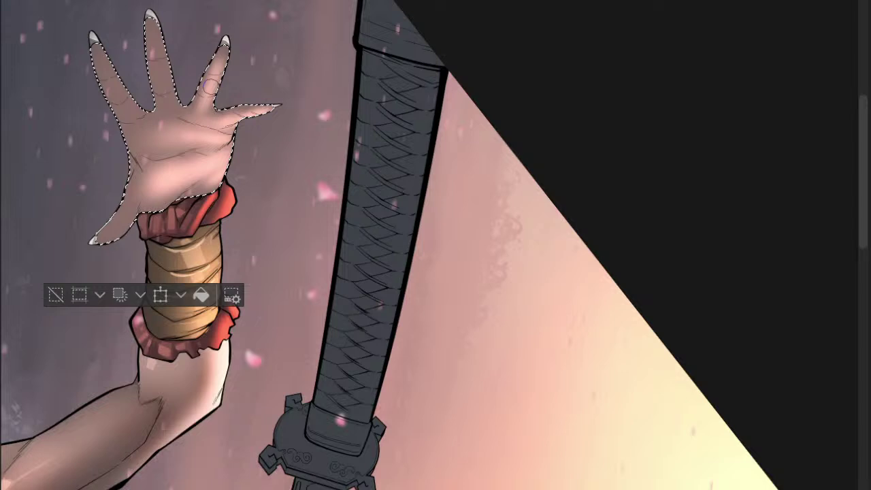
- Brush pinkish light along the middle finger, index finger and thumb of the raised hand and clear the selection
left_click_drag(181, 114, 157, 51)
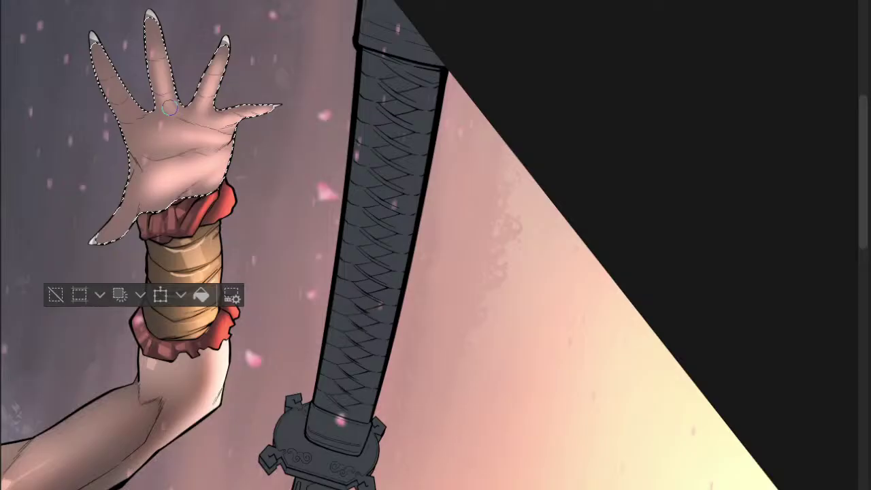
left_click_drag(170, 107, 204, 98)
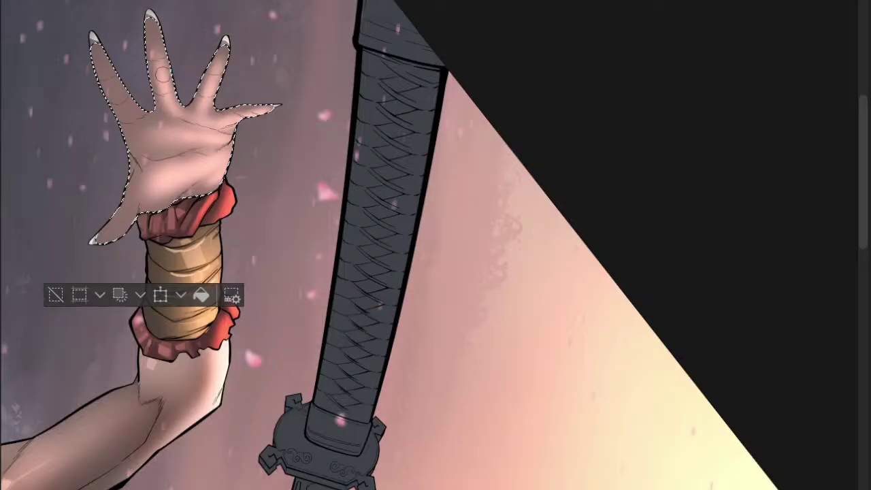
left_click_drag(158, 40, 164, 76)
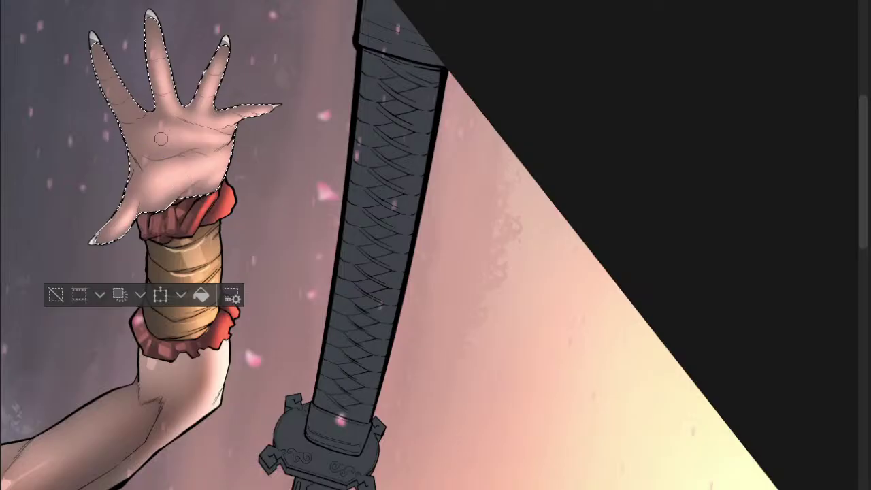
key("]")
key("[")
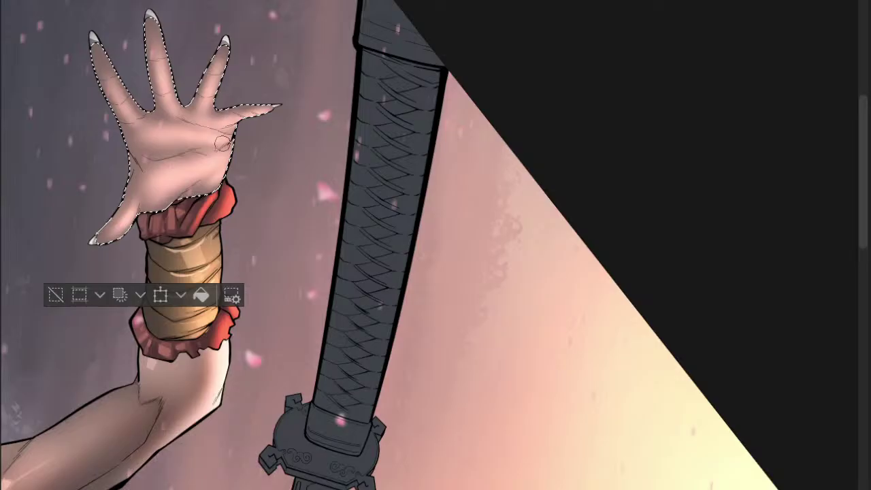
scroll(222, 143, "down", 4)
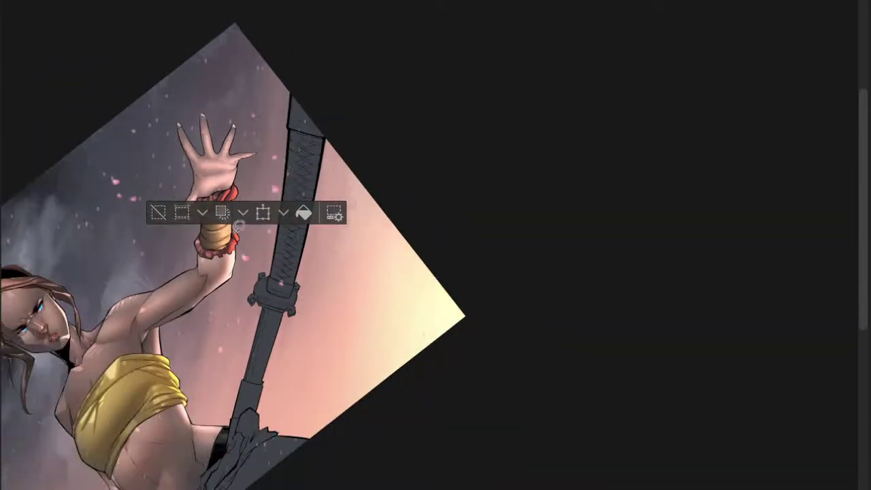
key("ctrl+d")
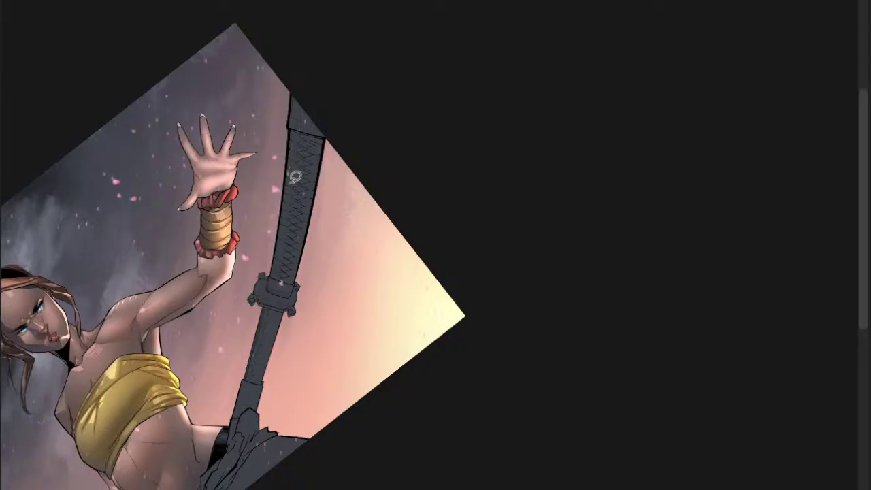
- Lasso the three segments of the raised hand's middle finger between the knuckle creases
scroll(225, 170, "up", 4)
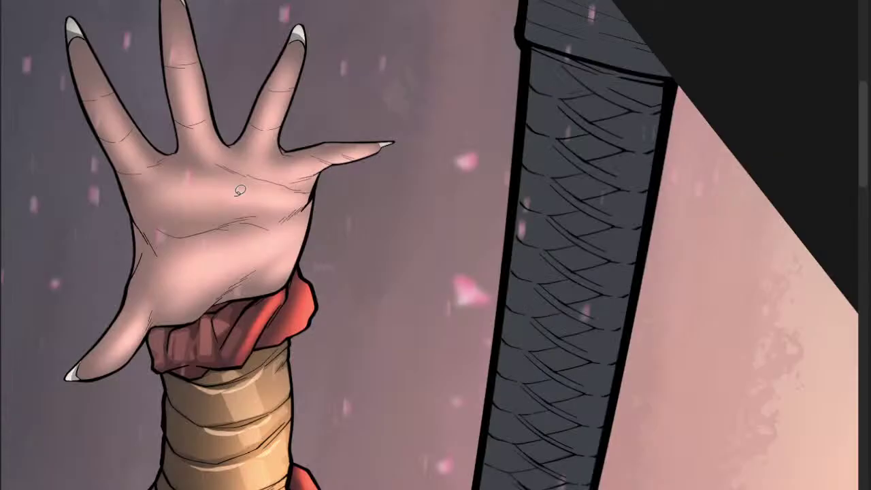
left_click(178, 34)
left_click_drag(177, 67, 194, 67)
mouse_move(175, 72)
left_mouse_down()
mouse_move(192, 113)
mouse_move(201, 72)
left_mouse_up()
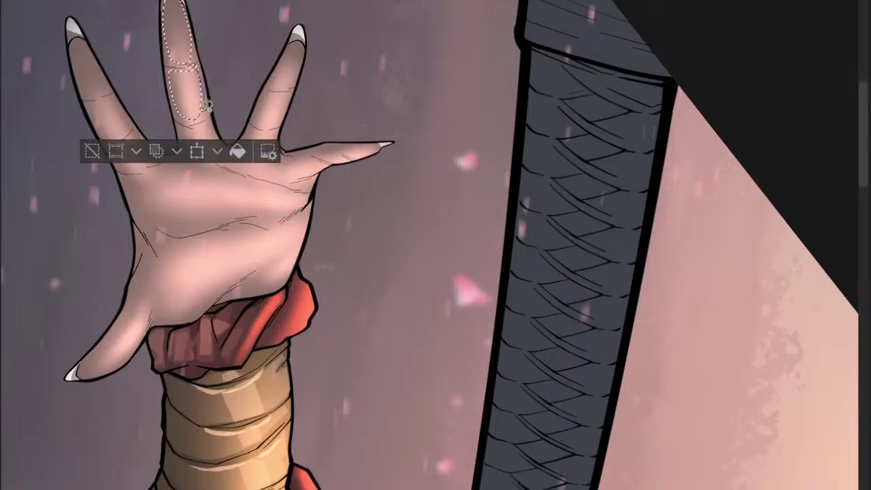
left_click_drag(206, 106, 199, 131)
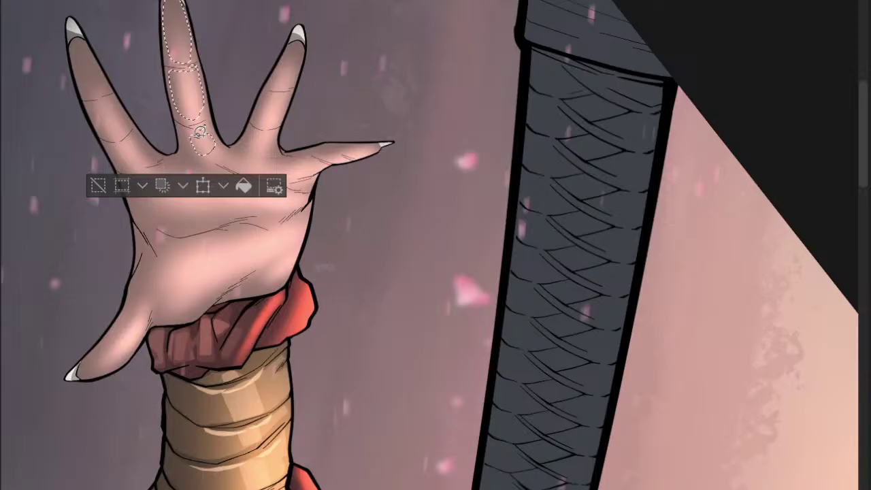
- Brush lighter skin highlights into the selected middle finger segments with a larger soft brush and deselect
scroll(199, 131, "down", 1)
key("bracketright")
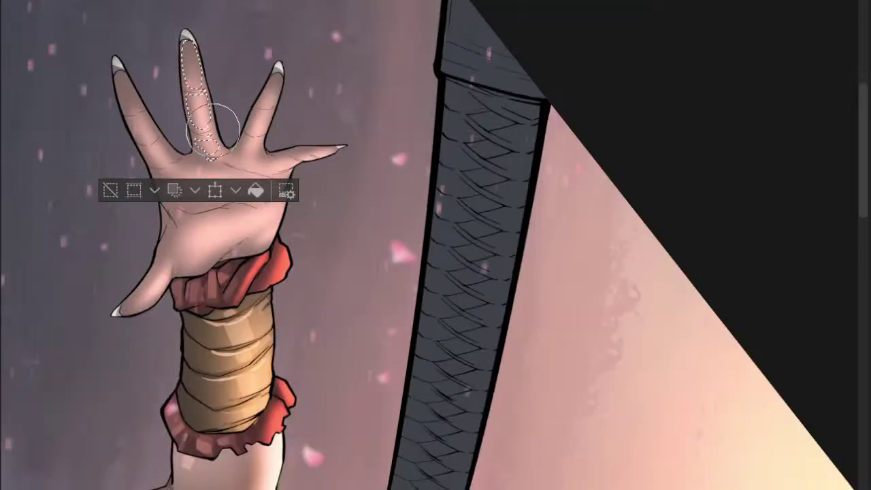
left_click_drag(213, 131, 200, 113)
key("m")
left_click(229, 117)
scroll(247, 120, "down", 1)
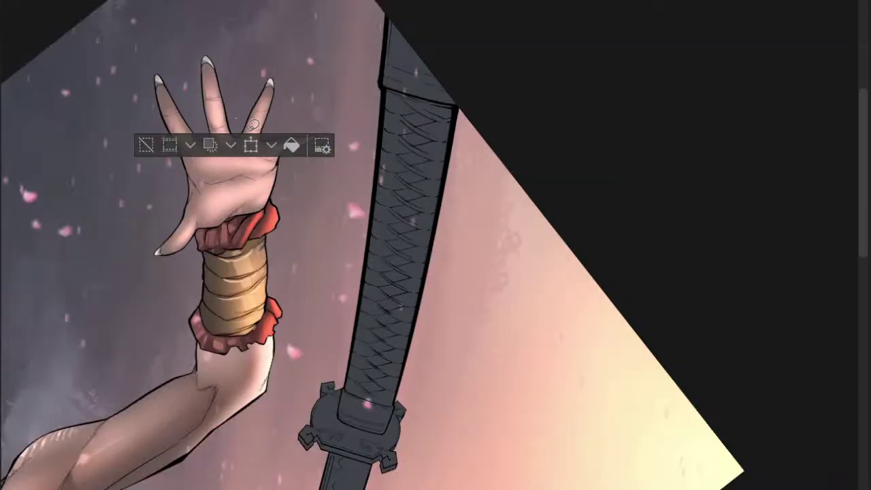
key("ctrl+d")
- Lasso the upper and lower palm pads along the creases, brush light into them, and clear the selection
scroll(254, 152, "up", 1)
scroll(272, 143, "up", 1)
mouse_move(200, 140)
left_mouse_down()
mouse_move(229, 151)
mouse_move(200, 170)
mouse_move(248, 59)
left_mouse_up()
scroll(243, 68, "down", 1)
key("b")
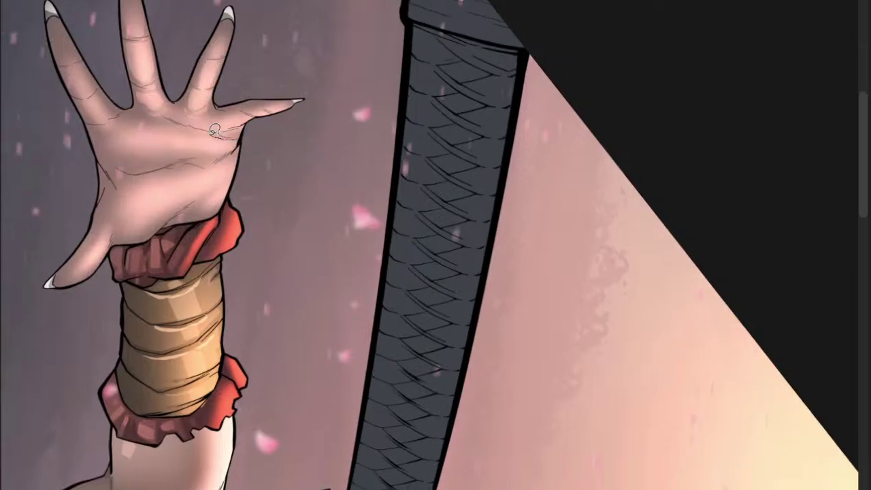
mouse_move(215, 131)
left_mouse_down()
mouse_move(143, 121)
mouse_move(119, 155)
mouse_move(166, 162)
mouse_move(215, 143)
mouse_move(193, 154)
mouse_move(222, 147)
mouse_move(197, 156)
mouse_move(218, 160)
mouse_move(110, 193)
mouse_move(155, 215)
mouse_move(204, 191)
left_mouse_up()
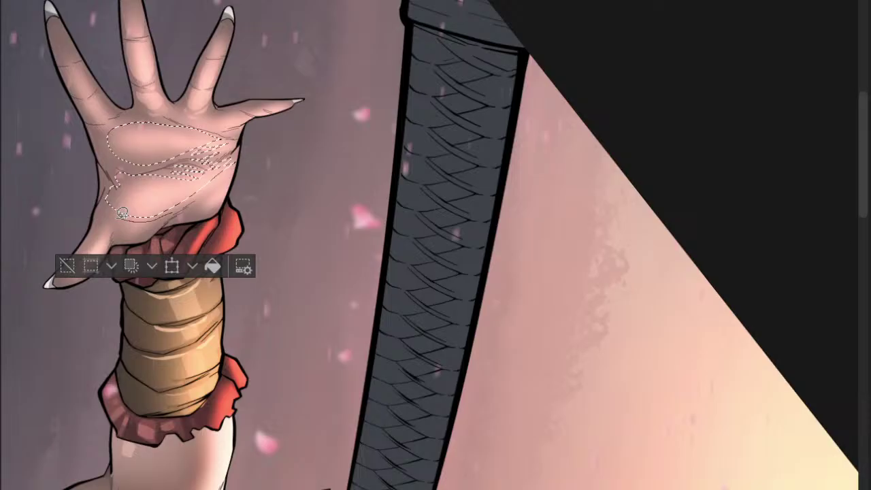
scroll(170, 204, "down", 2)
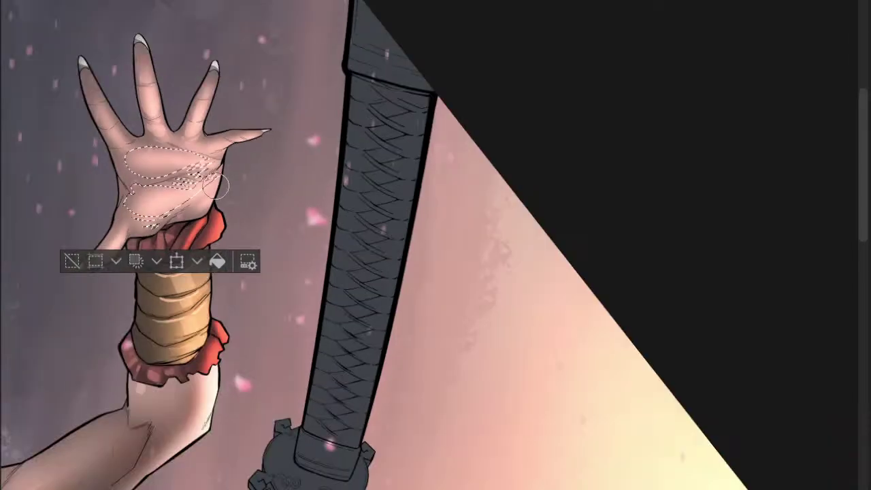
key("ctrl+d")
scroll(228, 184, "down", 2)
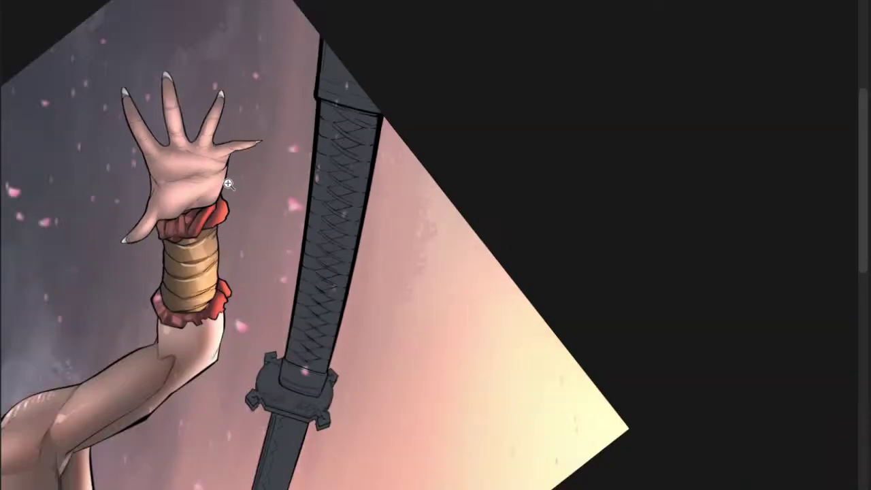
- Undo the last edit, lasso a small accent on the raised hand's palm, and brush lighter skin tone into it
key("ctrl+z")
scroll(228, 184, "up", 4)
scroll(186, 181, "down", 2)
scroll(186, 181, "up", 1)
mouse_move(175, 181)
left_mouse_down()
mouse_move(166, 193)
mouse_move(171, 182)
left_mouse_up()
scroll(173, 188, "down", 2)
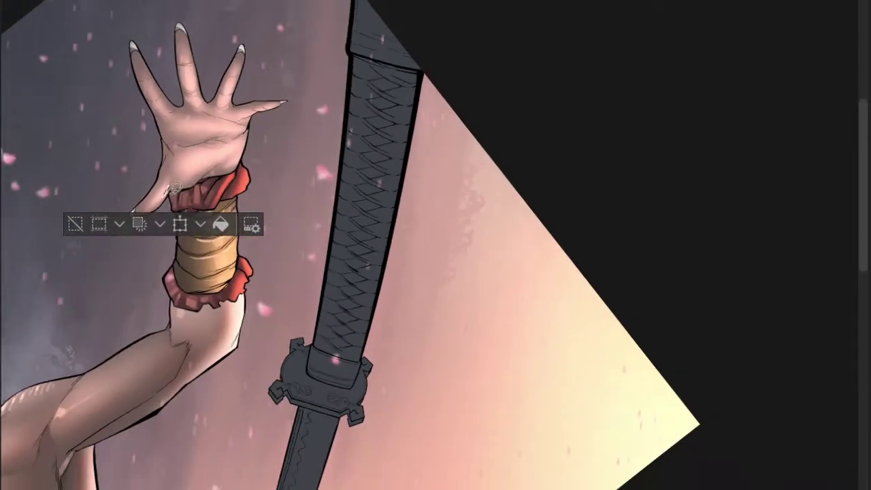
key("b")
scroll(266, 119, "up", 3)
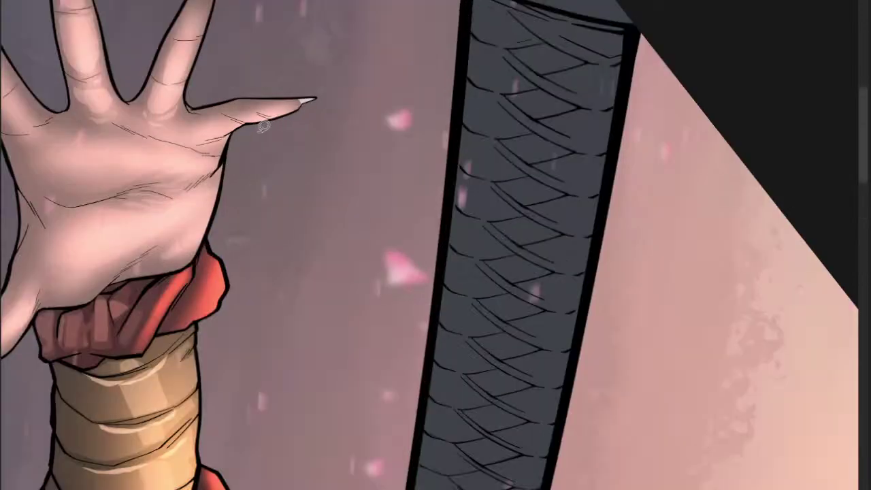
- Lasso the base of the raised hand's little finger and brush soft light into the selection
left_click_drag(232, 126, 213, 131)
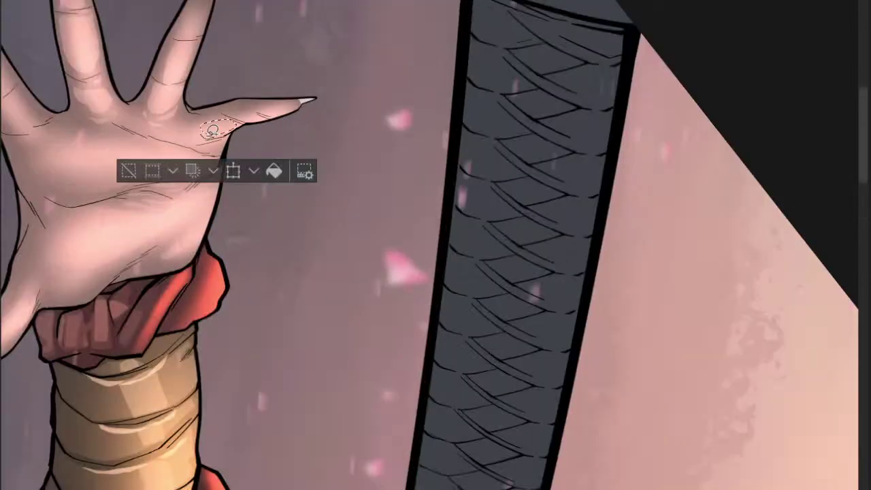
scroll(262, 123, "down", 3)
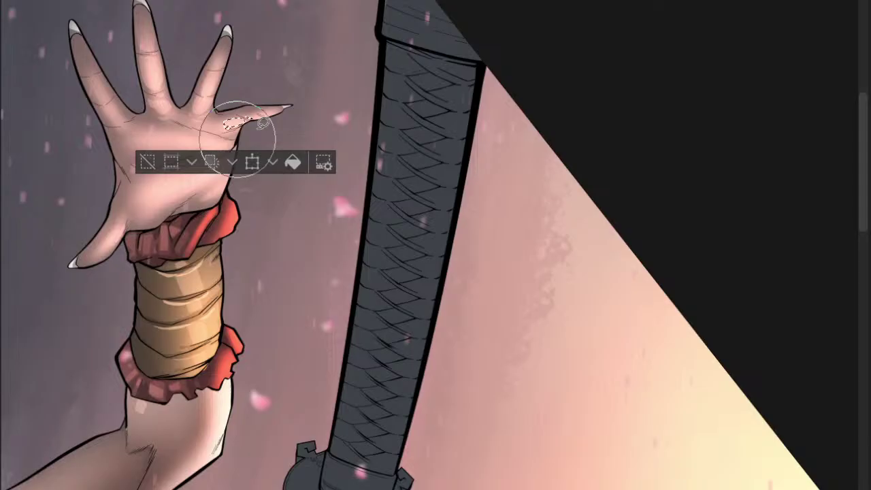
scroll(262, 123, "up", 2)
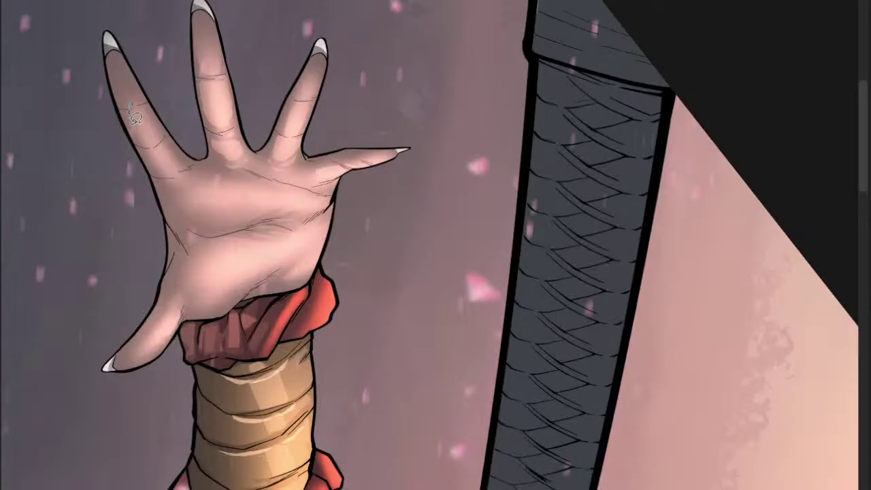
- Lasso the segments of the raised hand's index finger between the creases, brush light into them, and clear the selection
left_click_drag(134, 117, 145, 92)
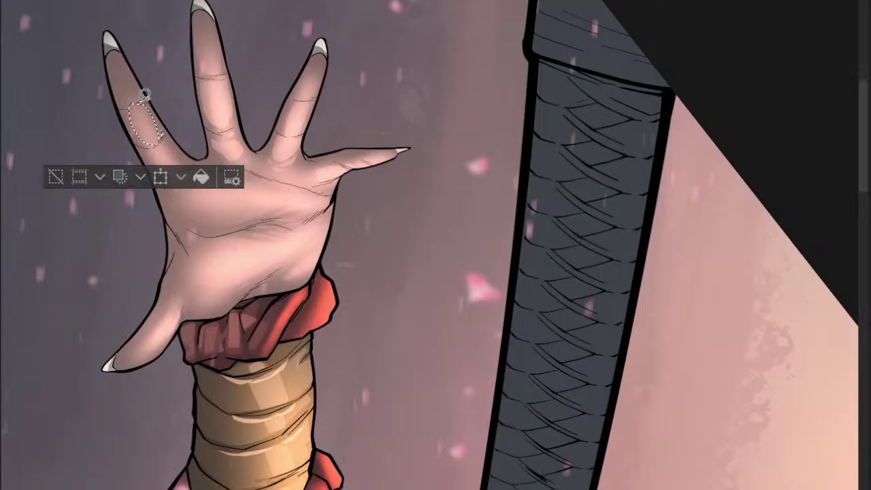
left_click_drag(144, 94, 139, 102)
mouse_move(166, 142)
left_mouse_down()
mouse_move(152, 150)
mouse_move(181, 150)
left_mouse_up()
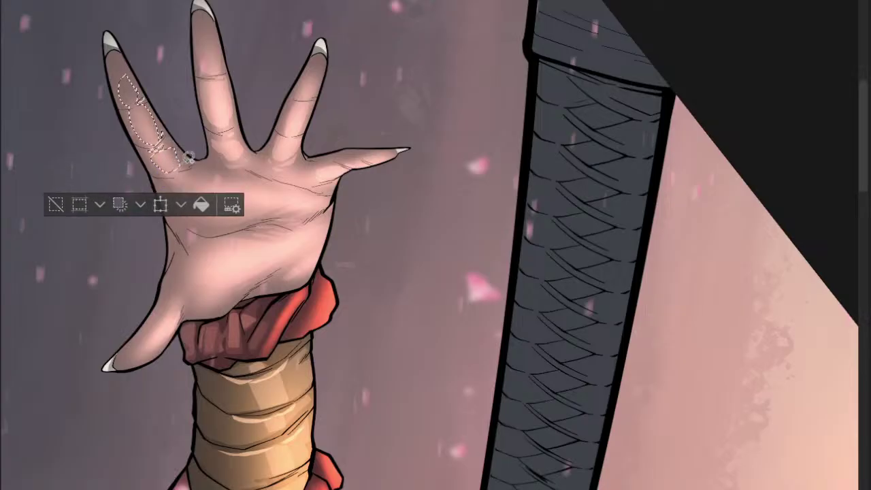
scroll(191, 181, "down", 2)
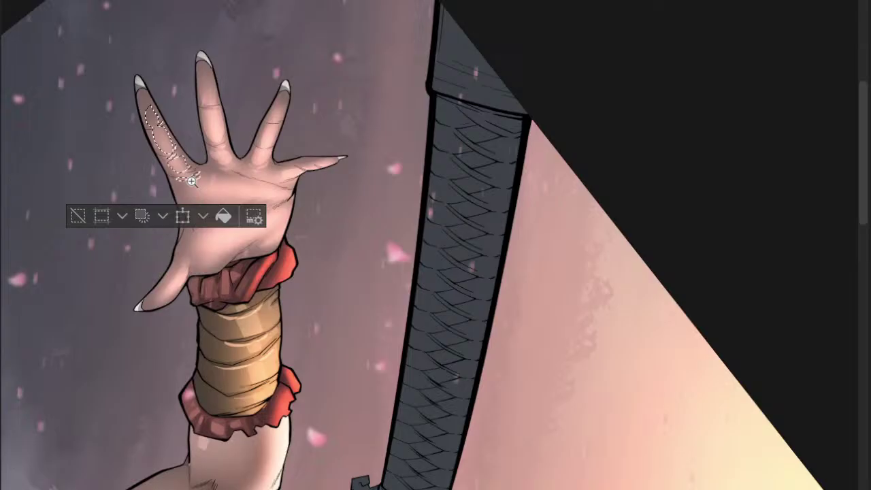
key("ctrl+d")
- Lasso small slivers around the creases at the finger bases, brush light skin highlights into them, and deselect
left_click_drag(237, 170, 200, 101)
left_click_drag(160, 180, 214, 156)
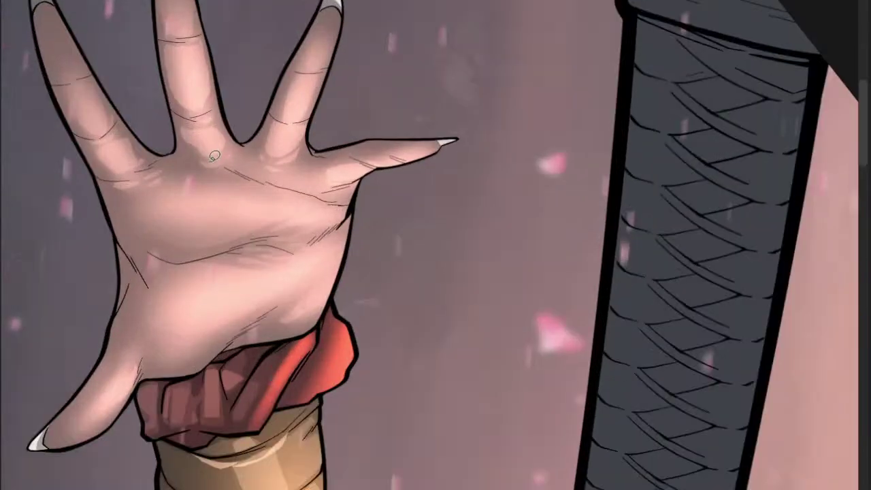
scroll(125, 177, "up", 2)
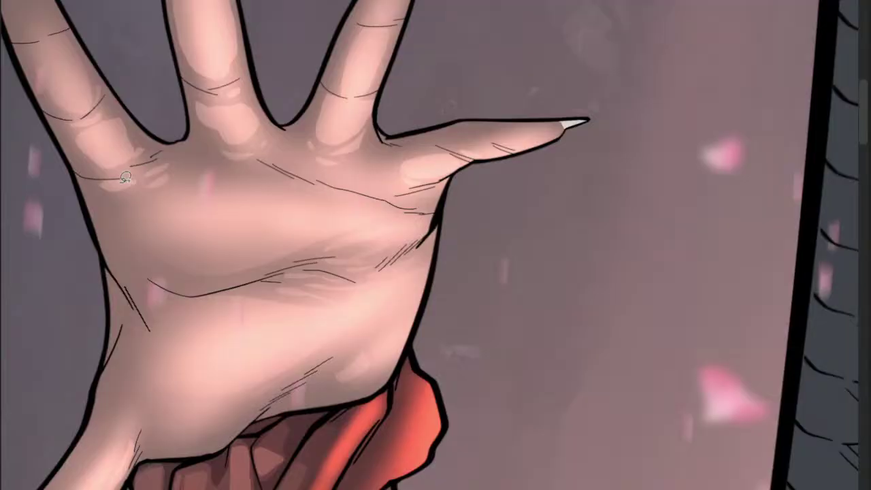
left_click_drag(125, 177, 142, 138)
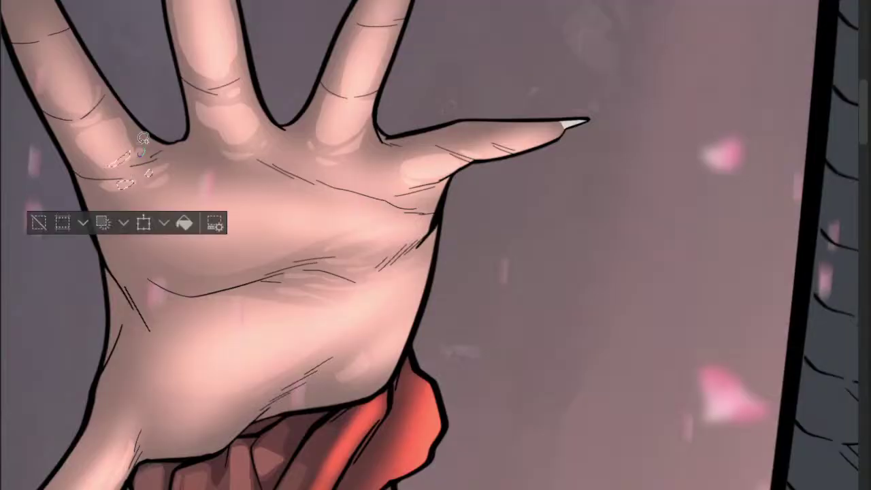
scroll(143, 138, "down", 3)
scroll(181, 148, "down", 2)
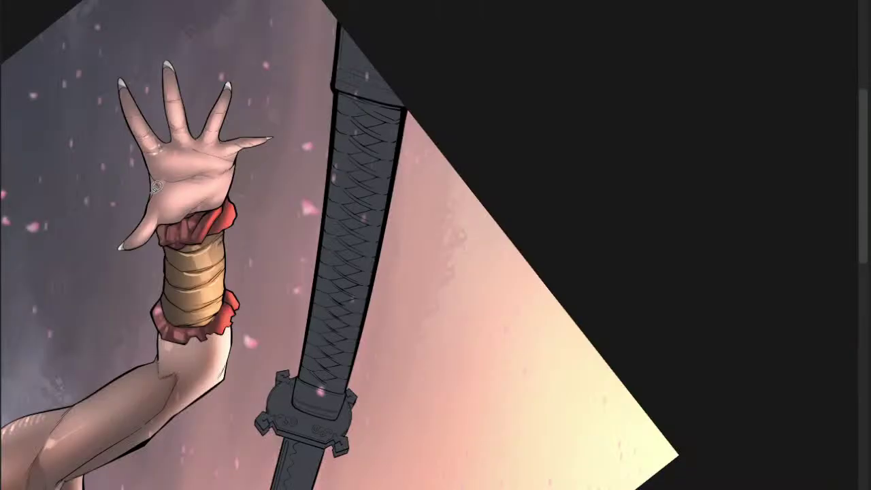
scroll(165, 160, "up", 2)
scroll(218, 172, "down", 1)
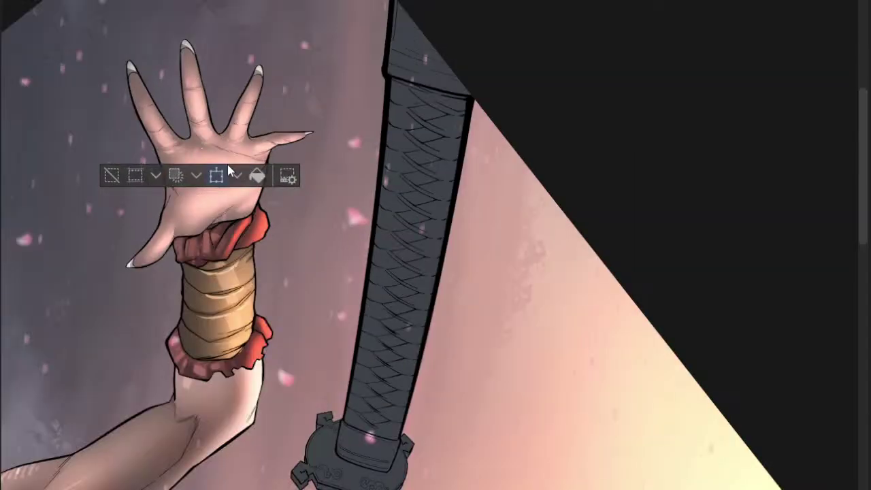
key("ctrl+d")
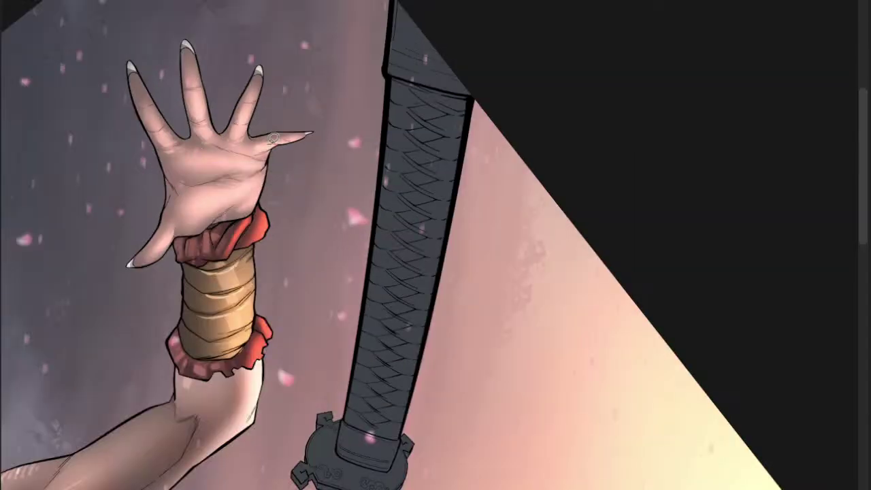
- Paint a bright rim light along the outer edge of the palm and the forearm below the red cuff
scroll(273, 138, "down", 3)
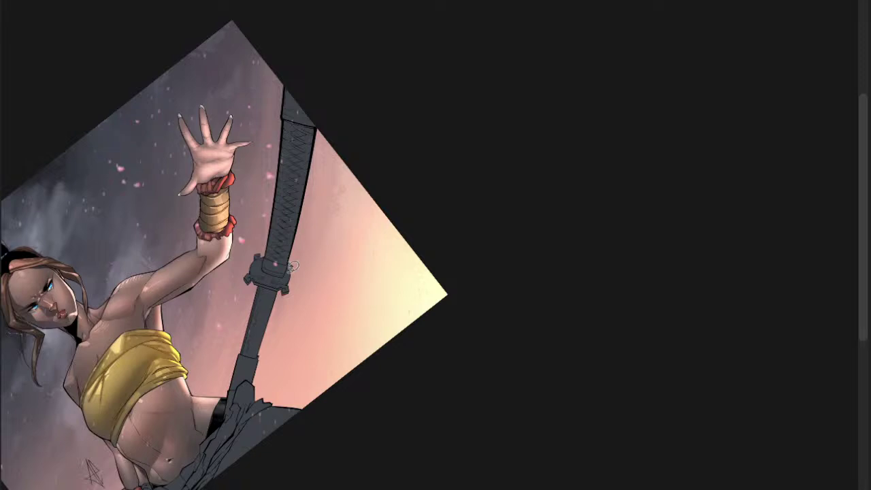
scroll(239, 140, "up", 3)
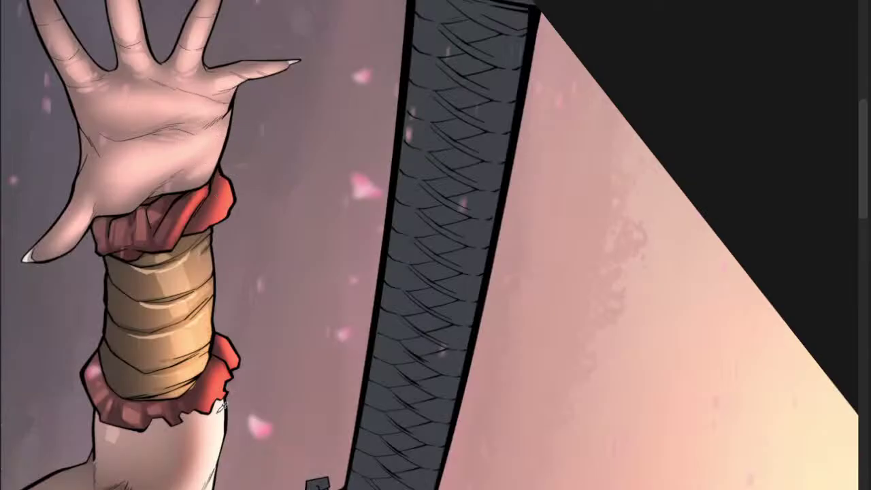
scroll(221, 411, "up", 1)
left_click_drag(221, 412, 200, 425)
mouse_move(208, 99)
left_mouse_down()
mouse_move(177, 160)
mouse_move(203, 89)
left_mouse_up()
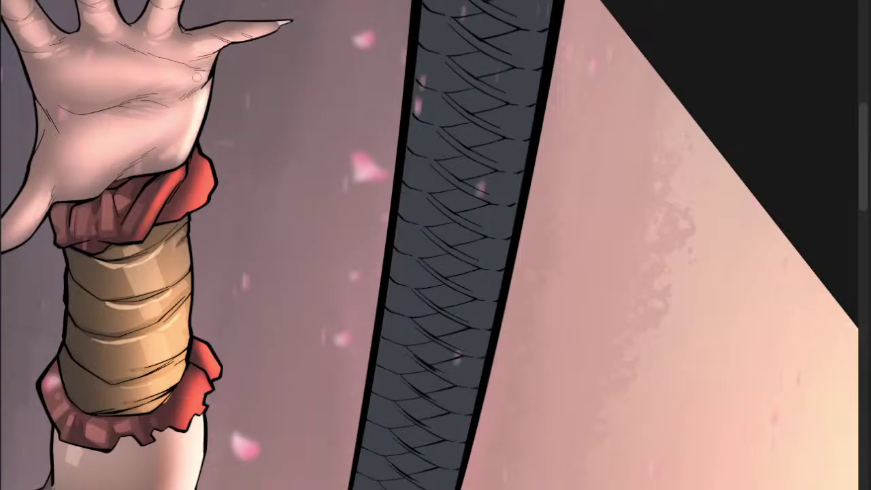
scroll(197, 77, "down", 2)
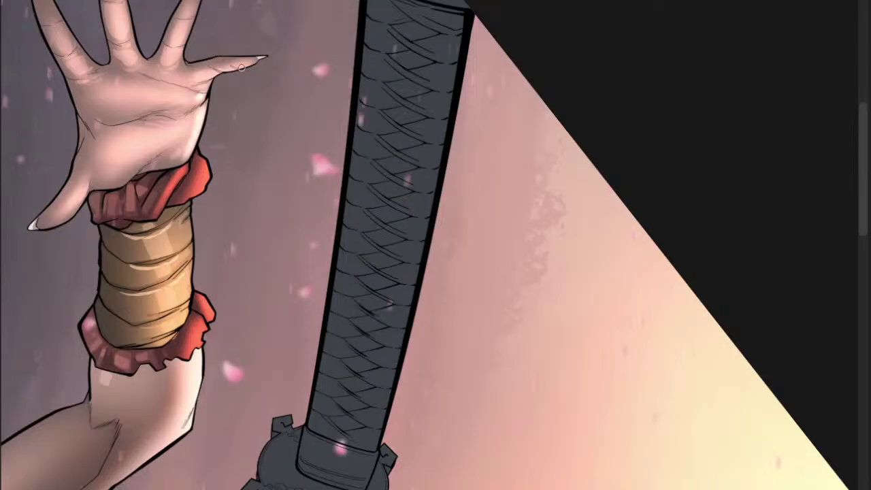
scroll(240, 67, "down", 5)
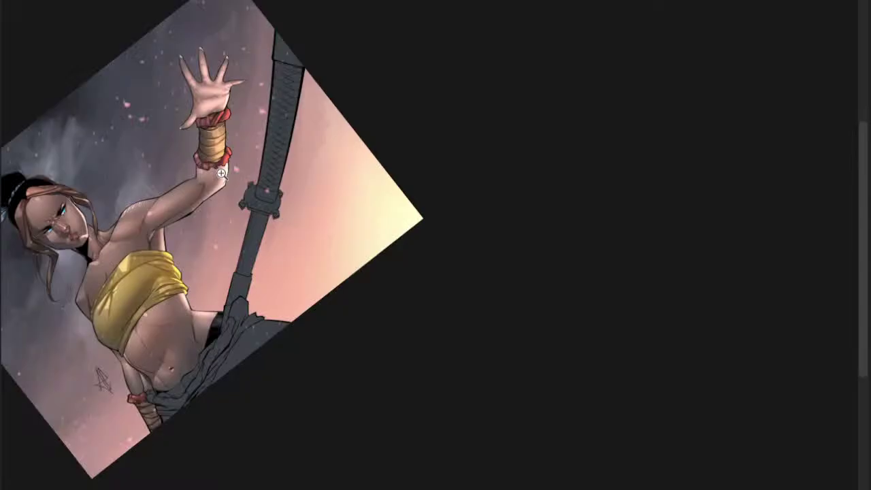
scroll(222, 172, "up", 4)
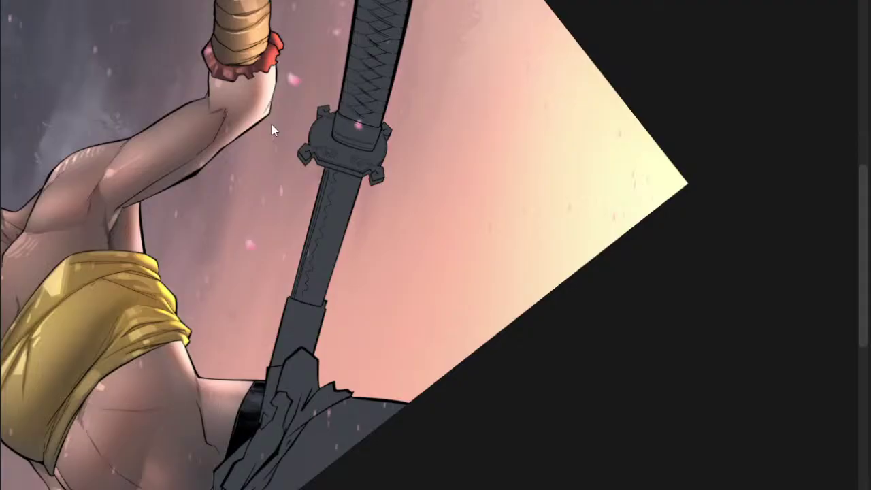
scroll(271, 129, "up", 3)
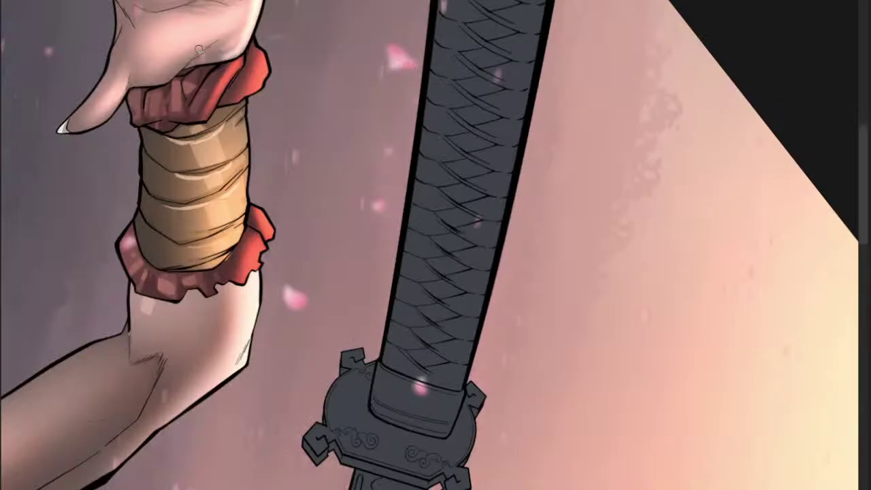
- Select the grey trouser thigh below the tied waist cloth, including the petal-covered spots
scroll(198, 49, "down", 5)
left_click_drag(232, 81, 280, 245)
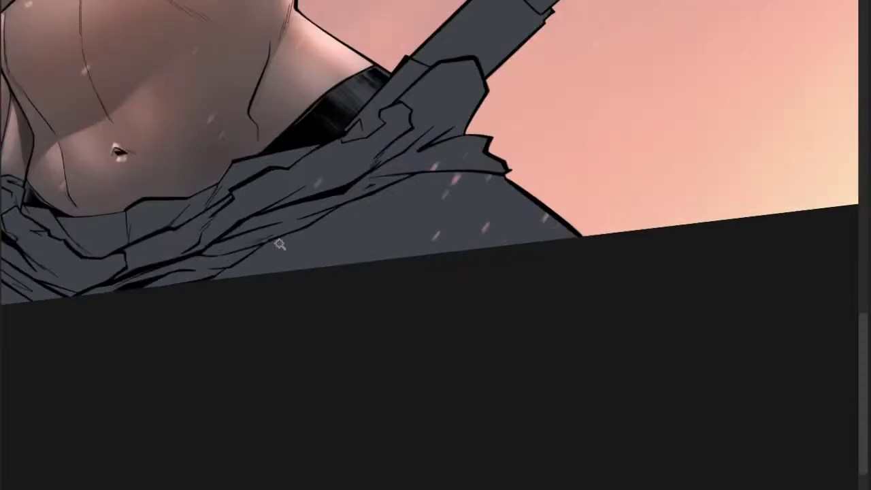
left_click(474, 201)
mouse_move(485, 172)
left_mouse_down()
mouse_move(336, 190)
mouse_move(350, 157)
mouse_move(275, 149)
mouse_move(217, 179)
mouse_move(352, 199)
left_mouse_up()
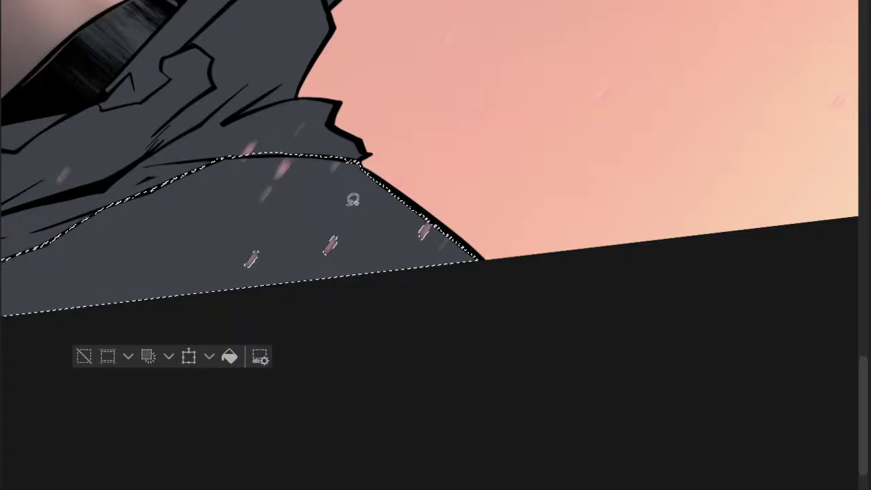
mouse_move(233, 140)
left_mouse_down()
mouse_move(245, 149)
mouse_move(356, 146)
left_mouse_up()
mouse_move(342, 151)
left_mouse_down()
mouse_move(308, 166)
mouse_move(359, 175)
left_mouse_up()
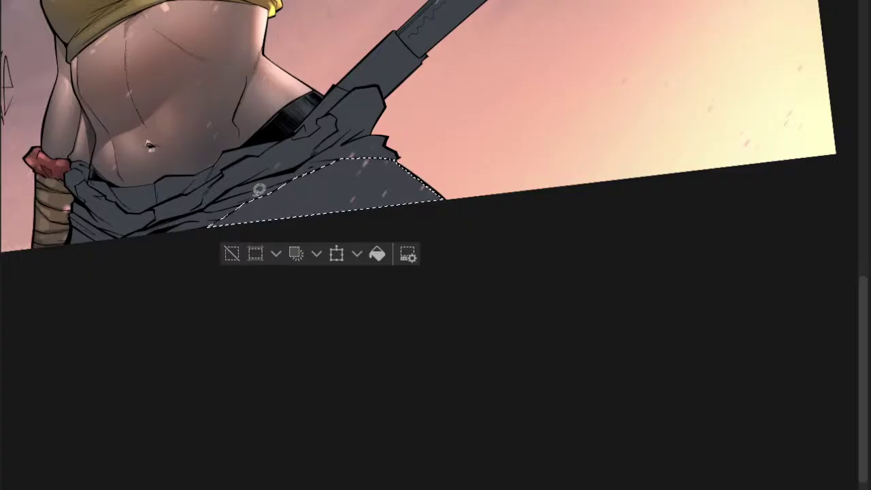
- Add the trouser waist areas above the tied cloth and the small piece beside the wrapped wrist to the selection
left_click_drag(260, 188, 285, 173)
mouse_move(109, 222)
left_mouse_down()
mouse_move(136, 198)
mouse_move(113, 198)
mouse_move(107, 248)
mouse_move(182, 241)
left_mouse_up()
scroll(201, 220, "down", 2)
key("b")
scroll(247, 163, "up", 2)
left_click(187, 194)
left_click(187, 194)
scroll(216, 199, "up", 2)
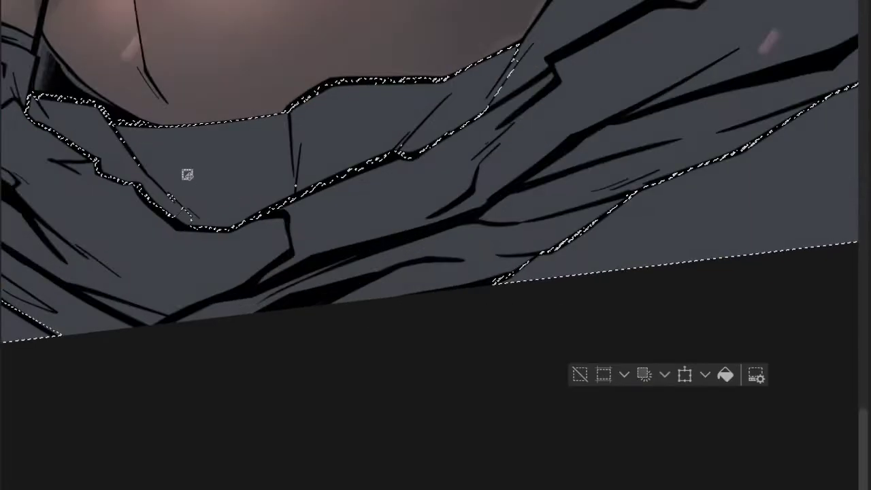
scroll(317, 149, "down", 3)
scroll(334, 142, "up", 2)
scroll(288, 166, "down", 5)
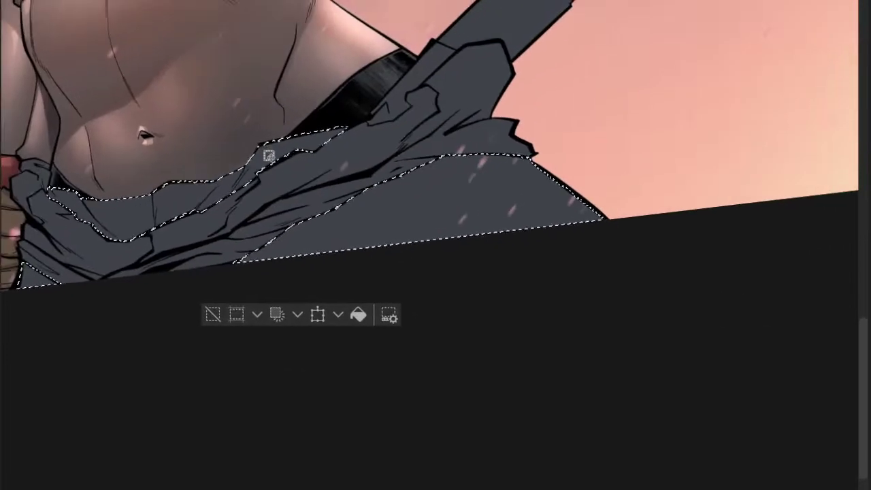
scroll(272, 155, "down", 1)
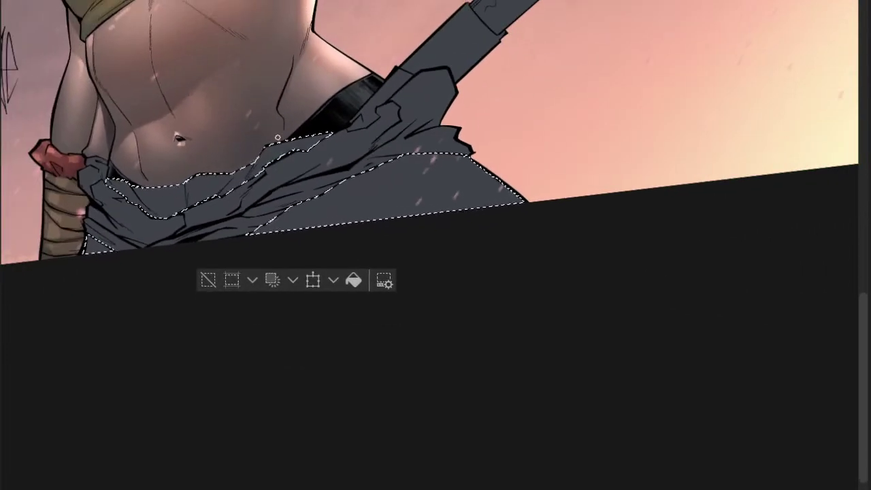
- Brush soft blue over the selected trouser areas with a large soft brush and clear the selection
key("b")
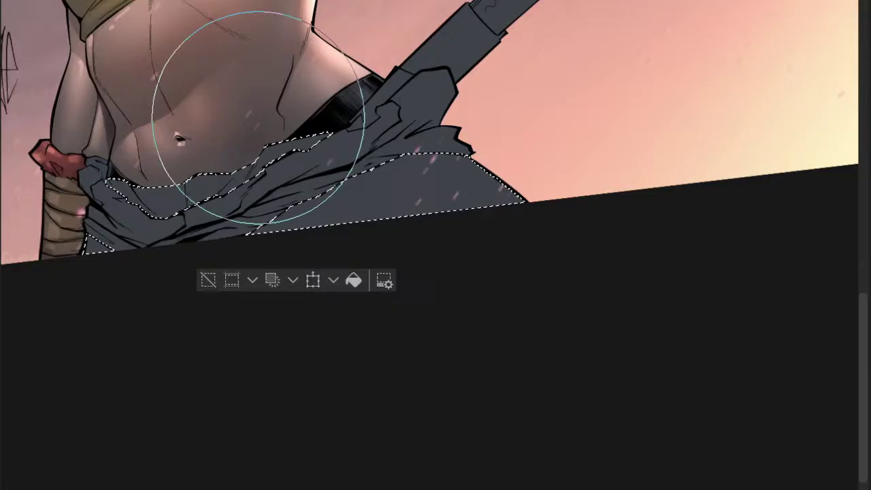
mouse_move(285, 141)
left_mouse_down()
mouse_move(266, 156)
mouse_move(279, 149)
left_mouse_up()
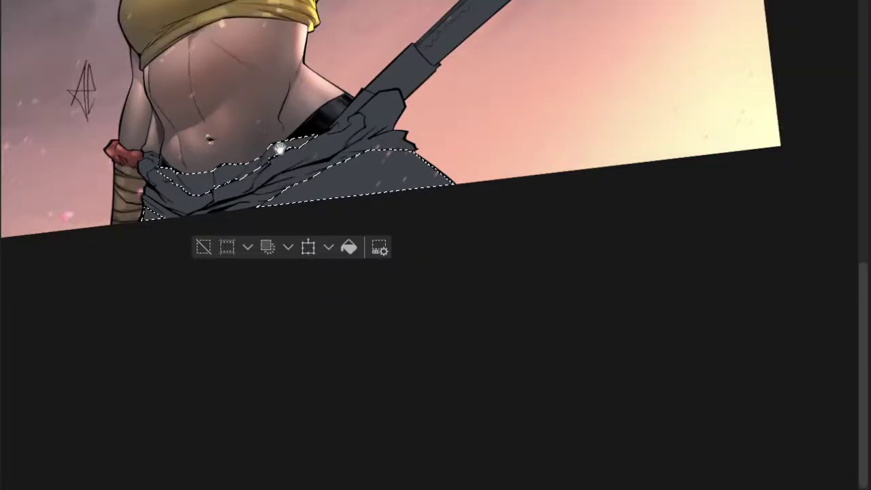
scroll(280, 147, "up", 2)
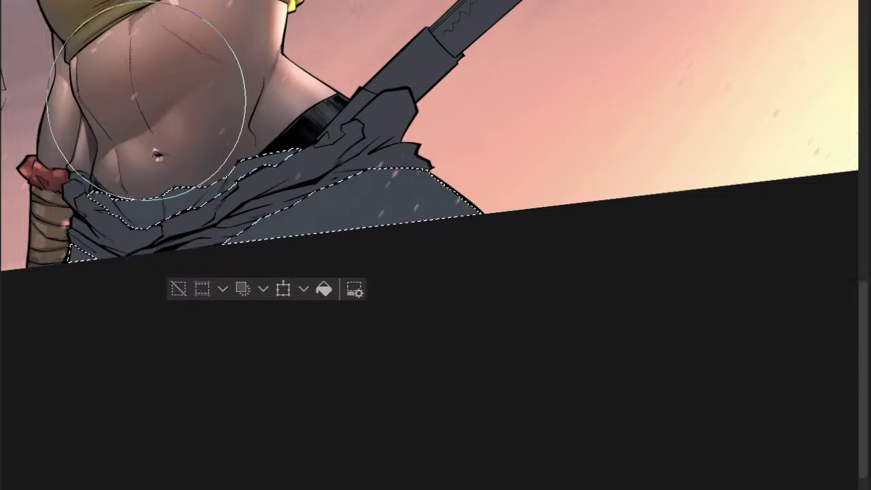
mouse_move(316, 265)
left_mouse_down()
mouse_move(338, 279)
mouse_move(374, 253)
mouse_move(275, 266)
mouse_move(355, 240)
mouse_move(323, 228)
mouse_move(387, 241)
left_mouse_up()
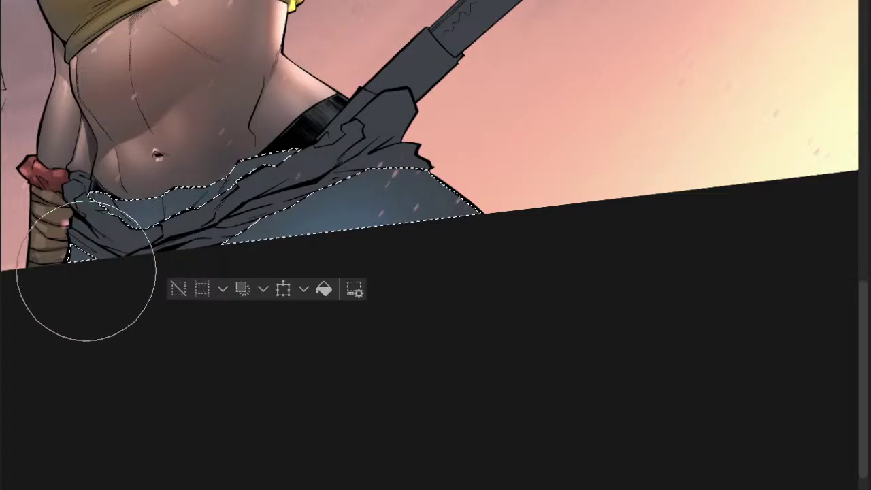
key("ctrl+shift+a")
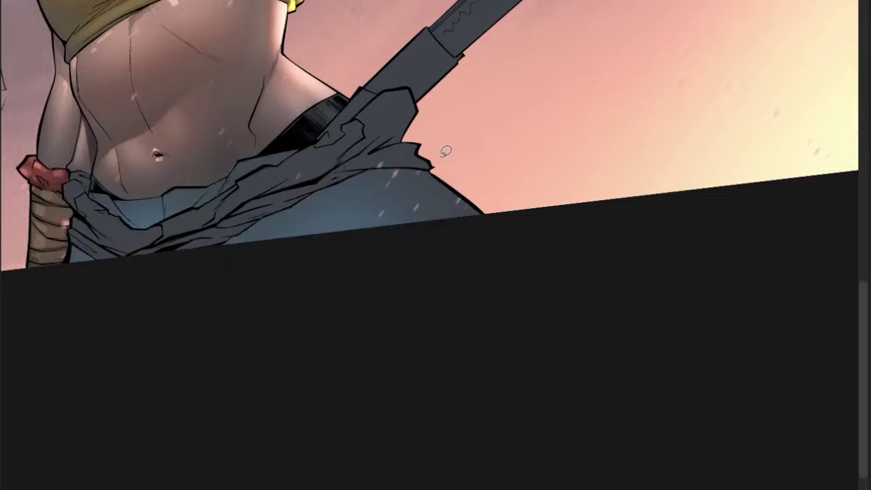
- Lasso lighter shapes inside the trousers' thigh and the waist panels above the tied cloth
left_click_drag(439, 155, 403, 176)
left_click_drag(321, 181, 388, 181)
mouse_move(245, 173)
left_mouse_down()
mouse_move(208, 177)
mouse_move(233, 203)
mouse_move(258, 179)
mouse_move(247, 173)
mouse_move(267, 176)
mouse_move(310, 161)
mouse_move(301, 174)
mouse_move(314, 176)
left_mouse_up()
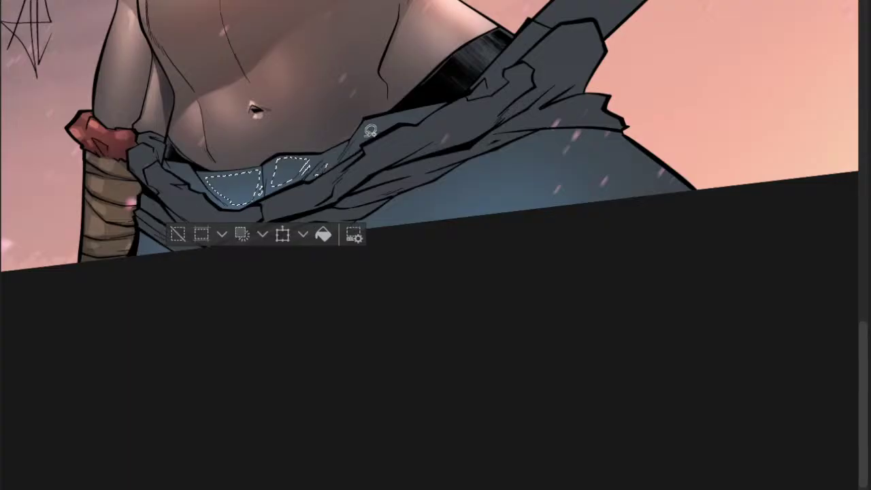
left_click_drag(375, 127, 399, 119)
mouse_move(402, 117)
left_mouse_down()
mouse_move(428, 113)
mouse_move(399, 122)
left_mouse_up()
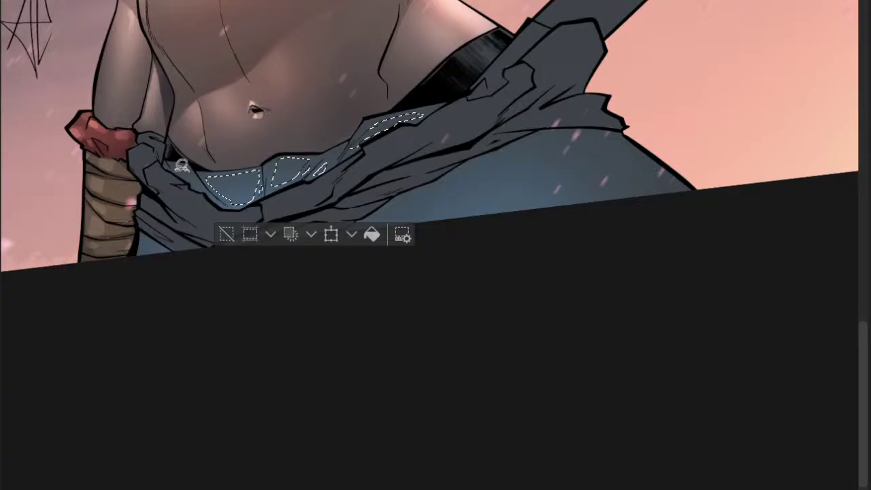
left_click_drag(182, 166, 181, 168)
mouse_move(468, 169)
left_mouse_down()
mouse_move(418, 203)
mouse_move(417, 246)
mouse_move(524, 248)
mouse_move(471, 169)
left_mouse_up()
- Brush brighter blue into the selected trouser shapes with a large soft brush, undo one stroke, and deselect
key("ctrl+minus")
key("b")
mouse_move(330, 208)
left_mouse_down()
mouse_move(312, 244)
mouse_move(356, 233)
mouse_move(301, 243)
mouse_move(389, 222)
mouse_move(392, 234)
mouse_move(441, 209)
mouse_move(417, 207)
left_mouse_up()
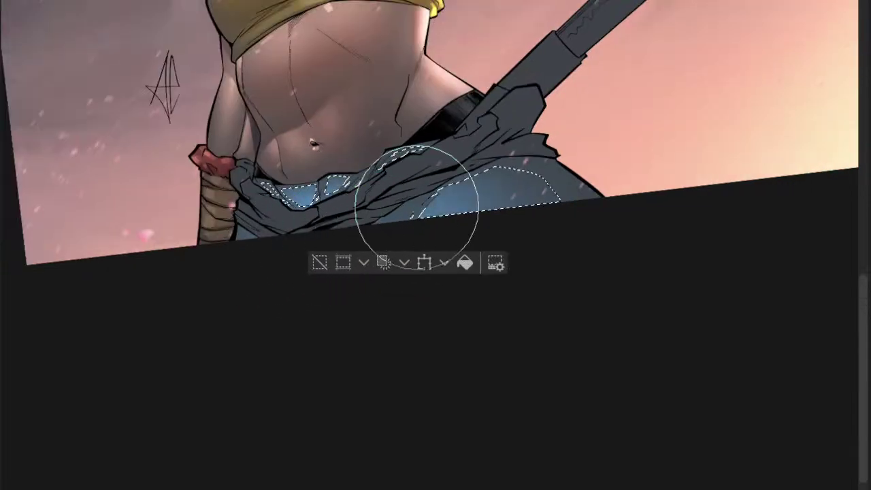
left_click_drag(547, 160, 512, 195)
left_click_drag(512, 195, 321, 210)
key("ctrl+z")
key("b")
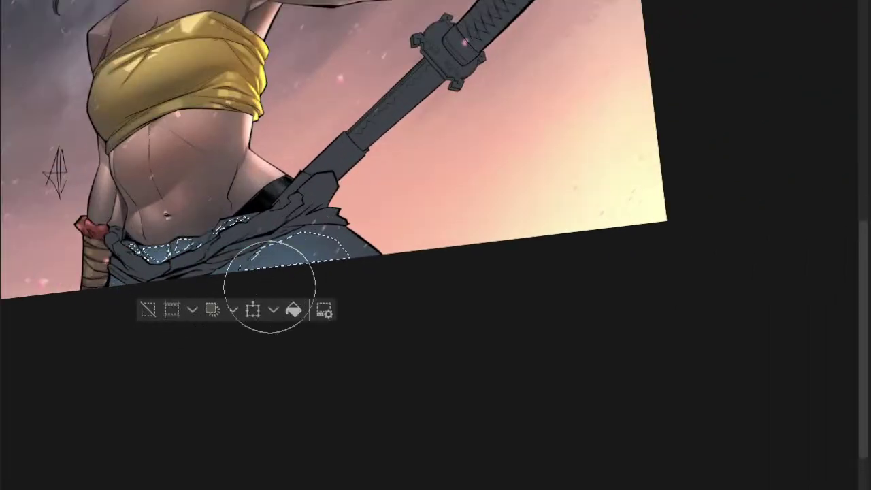
key("ctrl+shift+a")
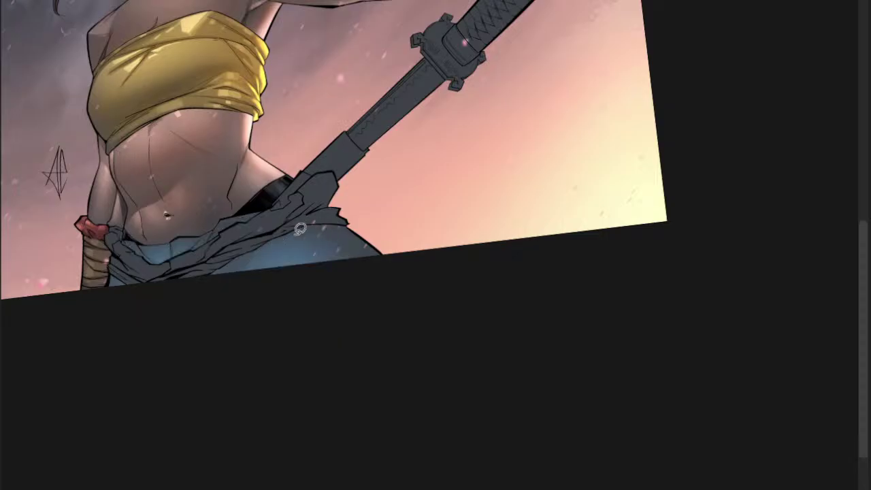
- Lasso small fold highlights on the blue trouser thigh beside the tied cloth
left_click_drag(256, 254, 297, 237)
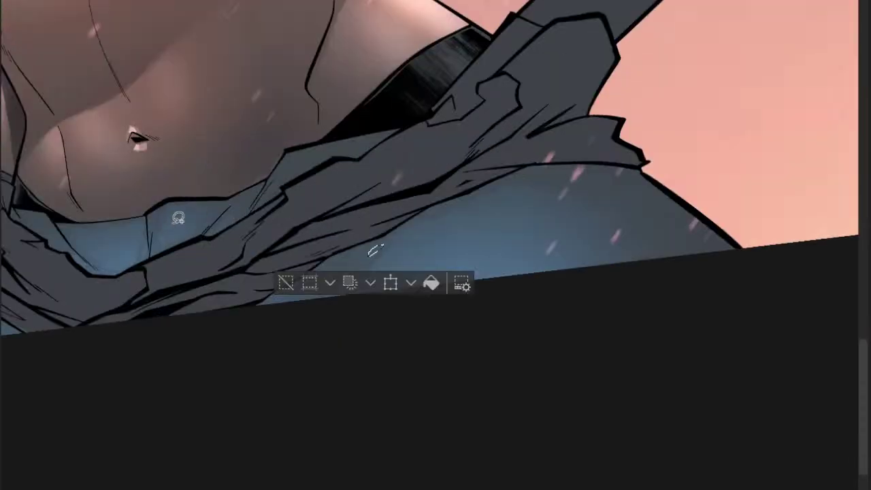
- Lasso small patches on the blue jeans below the navel, airbrush light blue highlights into them, and deselect
left_click_drag(177, 220, 184, 219)
mouse_move(128, 242)
left_mouse_down()
mouse_move(120, 244)
mouse_move(150, 246)
mouse_move(141, 262)
left_mouse_up()
key("b")
left_click_drag(178, 259, 278, 288)
key("m")
key("ctrl+d")
- Lasso a thin strip along the upper edge of the jeans' waistband
left_click_drag(359, 236, 322, 271)
left_click_drag(220, 243, 262, 243)
mouse_move(211, 247)
left_mouse_down()
mouse_move(323, 223)
mouse_move(243, 224)
left_mouse_up()
mouse_move(338, 219)
left_mouse_down()
mouse_move(330, 214)
mouse_move(377, 193)
mouse_move(342, 221)
left_mouse_up()
mouse_move(414, 180)
left_mouse_down()
mouse_move(324, 219)
mouse_move(344, 193)
mouse_move(476, 162)
mouse_move(435, 178)
left_mouse_up()
left_click_drag(292, 221, 332, 215)
mouse_move(228, 218)
left_mouse_down()
mouse_move(245, 225)
mouse_move(337, 213)
left_mouse_up()
key("ctrl+z")
mouse_move(229, 219)
left_mouse_down()
mouse_move(249, 227)
mouse_move(397, 202)
mouse_move(266, 207)
mouse_move(297, 204)
mouse_move(222, 223)
mouse_move(194, 216)
left_mouse_up()
- Airbrush a light blue rim highlight inside the selected waistband strip using a smaller brush
scroll(320, 217, "down", 2)
scroll(280, 197, "up", 3)
scroll(295, 206, "down", 3)
key("b")
key("[")
key("[")
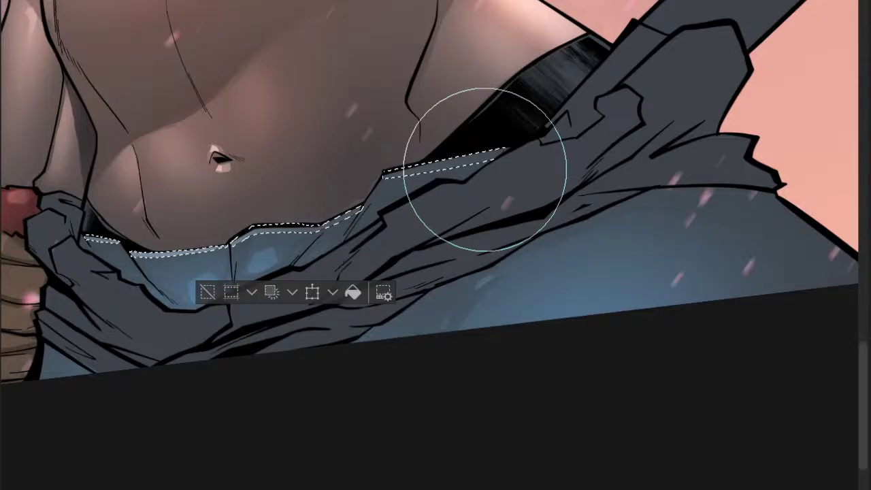
left_click_drag(484, 169, 492, 157)
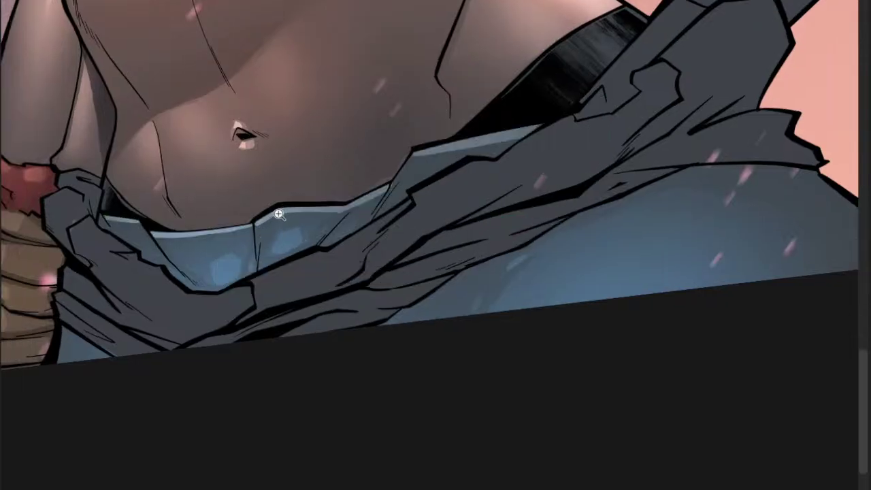
- Lasso three short sections of the waistband rim, airbrush bright near-white highlights in them, and deselect
scroll(277, 211, "up", 2)
mouse_move(271, 206)
left_mouse_down()
mouse_move(284, 207)
mouse_move(272, 211)
left_mouse_up()
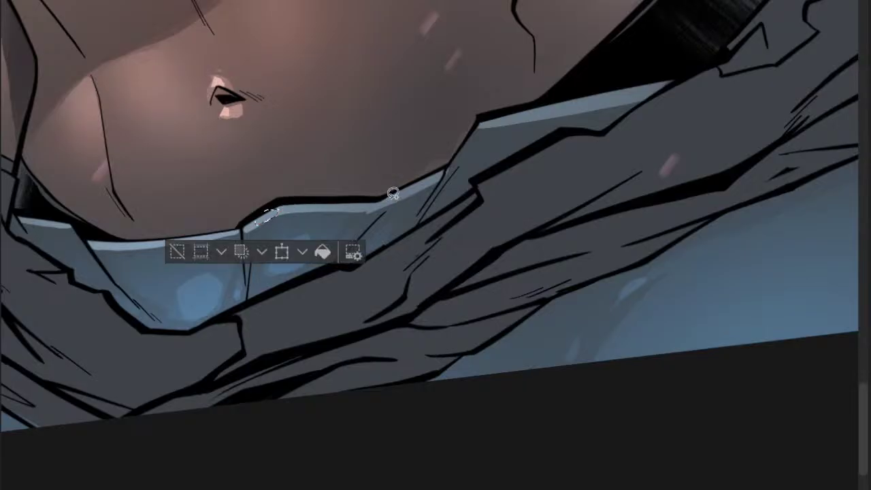
left_click_drag(392, 193, 390, 197)
left_click_drag(485, 116, 399, 147)
left_click_drag(400, 147, 451, 144)
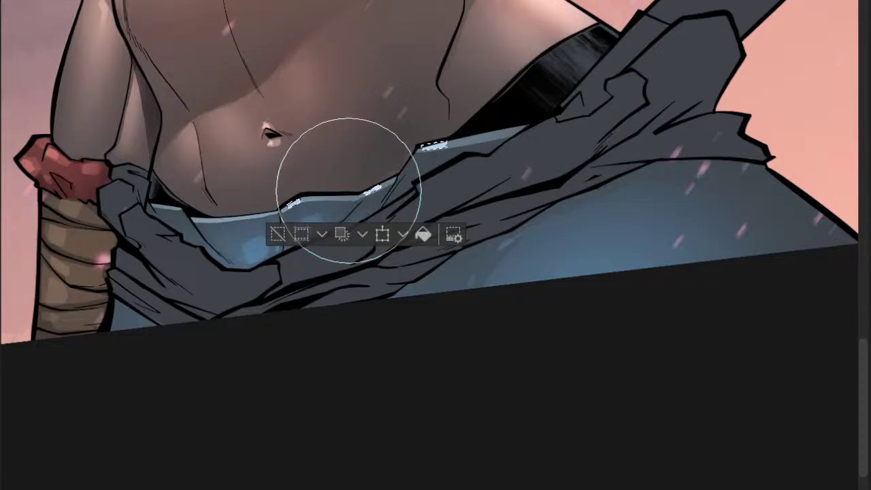
key("ctrl+d")
- Lasso two small spots on the waistband rim beside the wrapped wrist and airbrush bright highlights into them
mouse_move(346, 198)
left_mouse_down()
mouse_move(246, 199)
mouse_move(299, 204)
left_mouse_up()
left_click_drag(294, 210, 276, 212)
left_click_drag(240, 194, 258, 195)
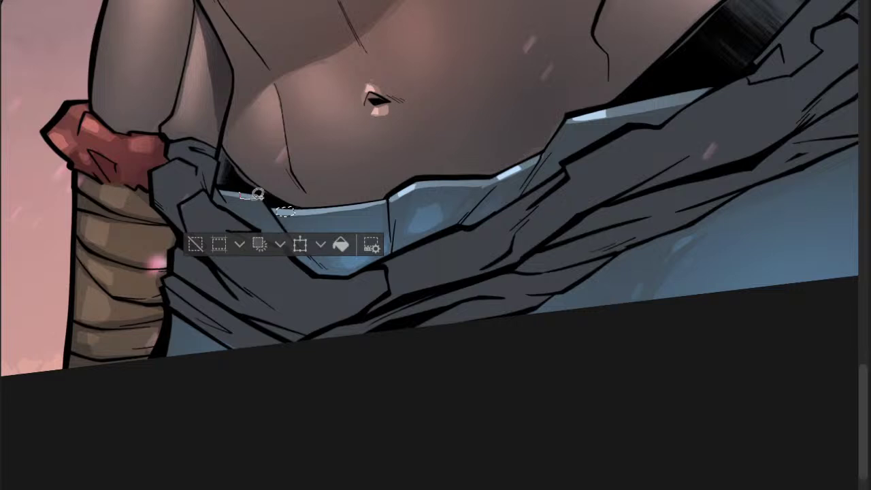
scroll(258, 194, "down", 2)
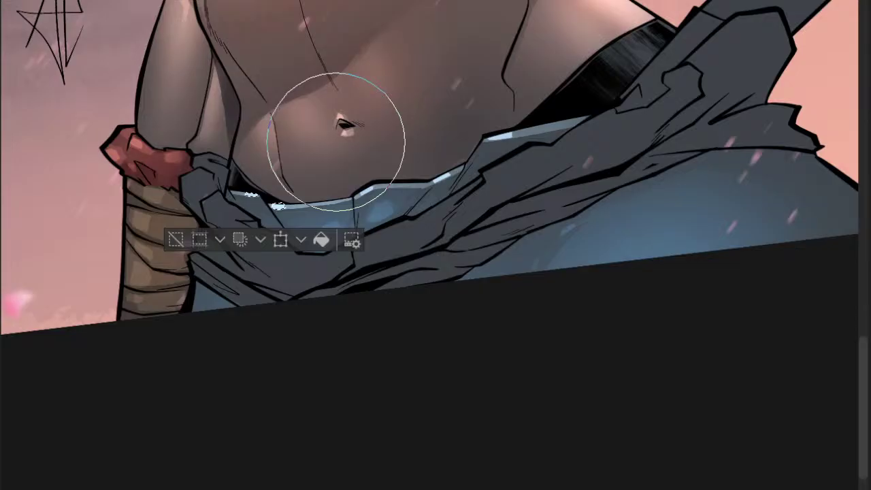
scroll(336, 142, "up", 1)
left_click_drag(333, 194, 292, 207)
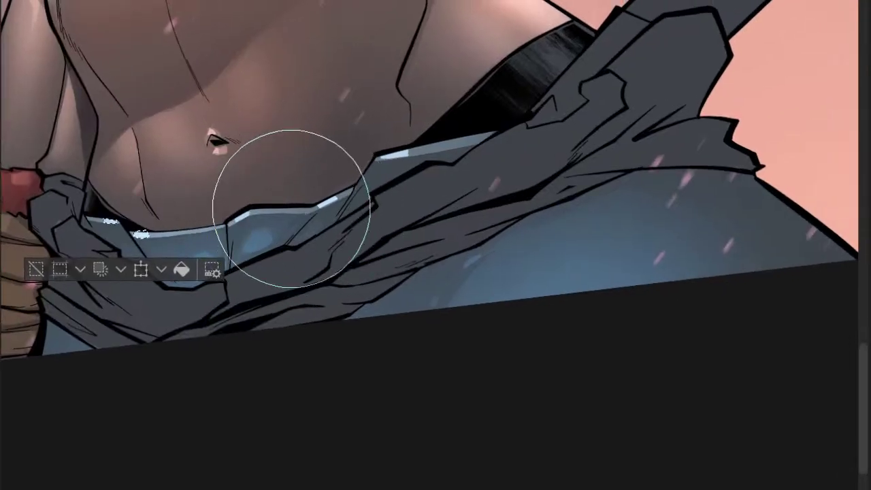
- Lasso short curved streaks on the jeans' thigh just below the sash and airbrush pale blue highlights into them
scroll(291, 208, "down", 4)
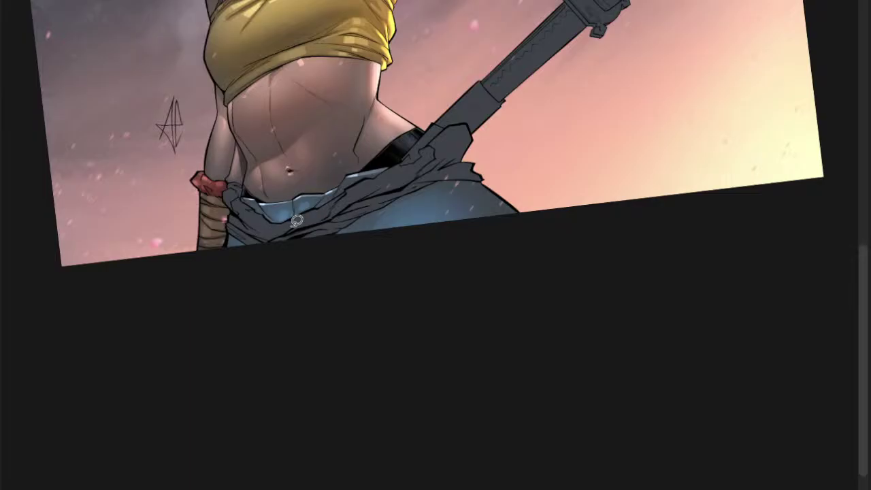
left_click_drag(346, 152, 289, 280)
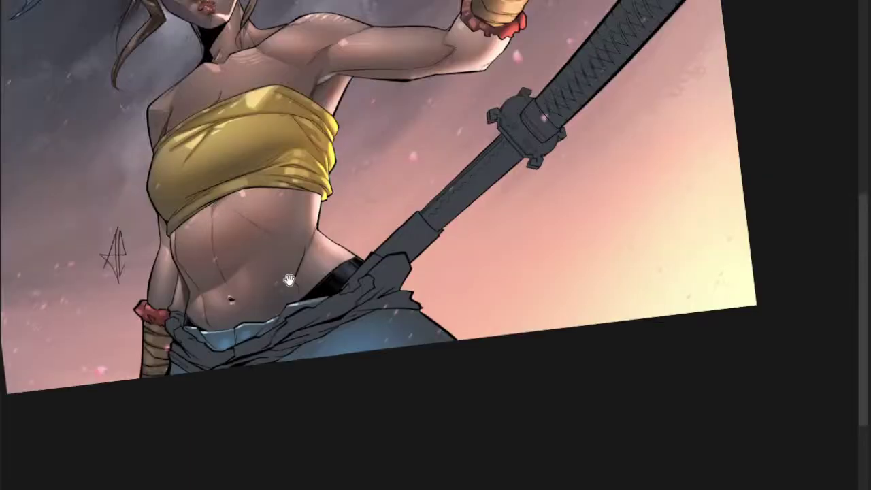
scroll(289, 280, "up", 3)
mouse_move(209, 247)
left_mouse_down()
mouse_move(178, 286)
mouse_move(212, 256)
left_mouse_up()
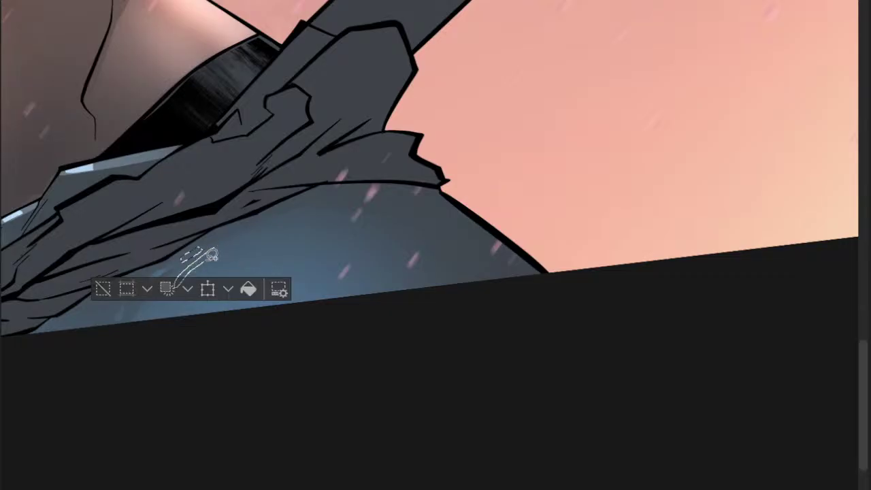
scroll(212, 256, "down", 2)
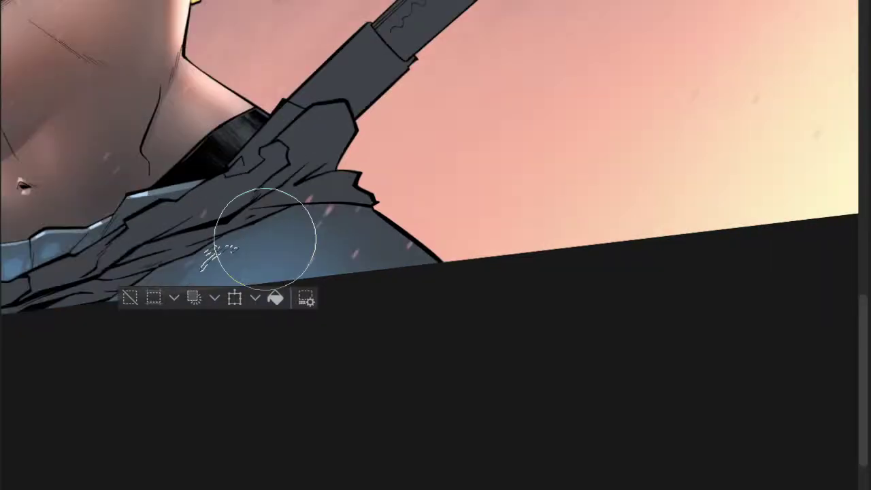
scroll(221, 250, "up", 3)
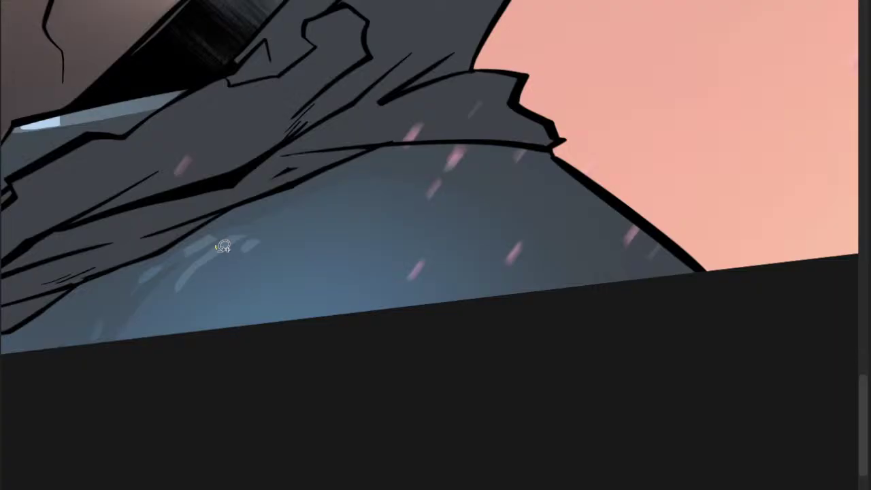
scroll(223, 247, "down", 2)
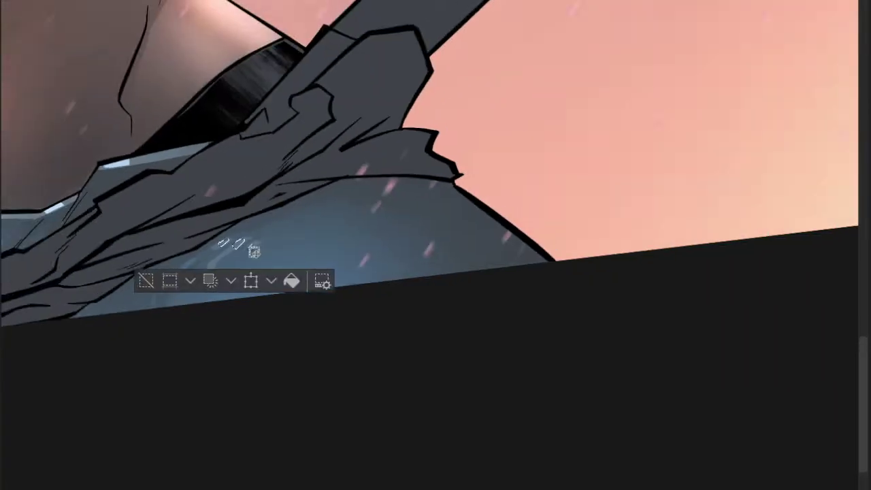
scroll(319, 240, "down", 2)
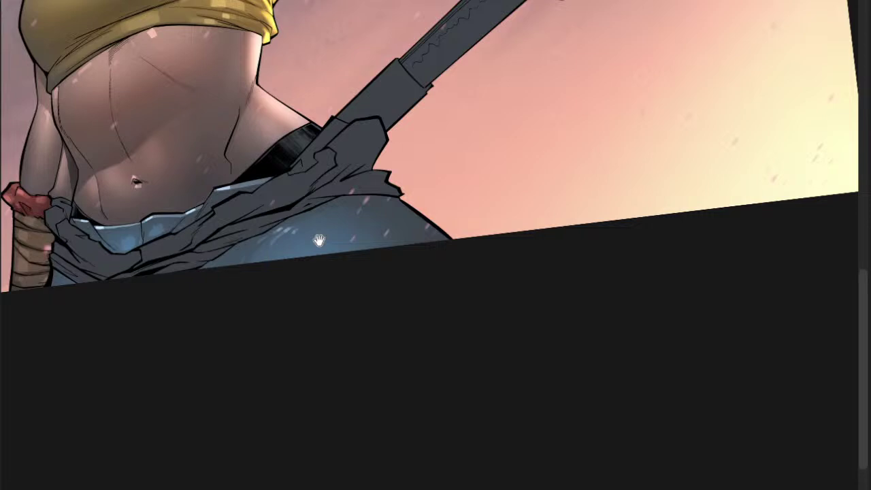
- Select the grey areas of the sash tied around the waist with the magic wand, including the knot by the wrist
scroll(319, 240, "down", 2)
mouse_move(139, 338)
left_mouse_down()
mouse_move(160, 334)
mouse_move(135, 338)
left_mouse_up()
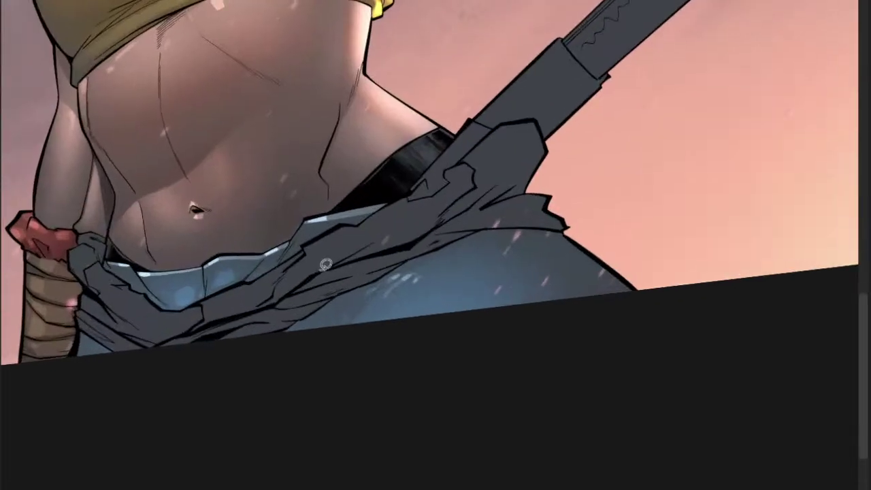
scroll(562, 168, "up", 2)
key("w")
left_click(496, 180)
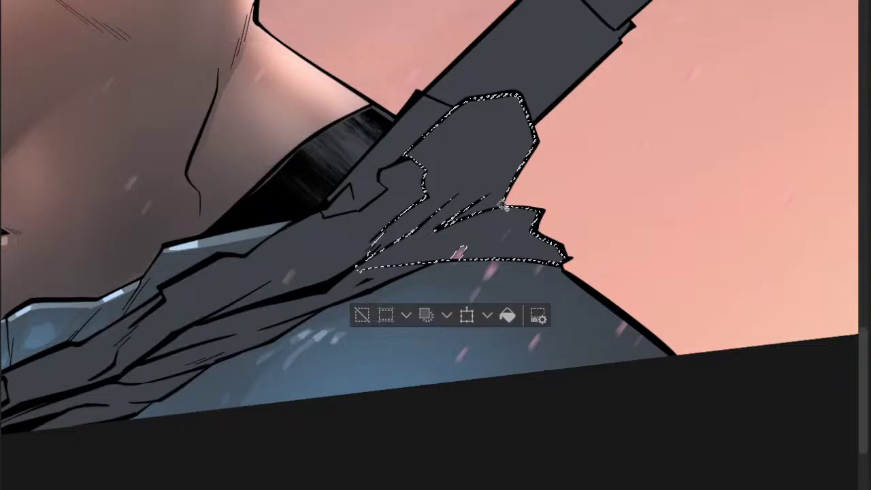
left_click(237, 339)
mouse_move(188, 344)
left_mouse_down()
mouse_move(325, 206)
mouse_move(248, 263)
mouse_move(307, 283)
mouse_move(143, 223)
left_mouse_up()
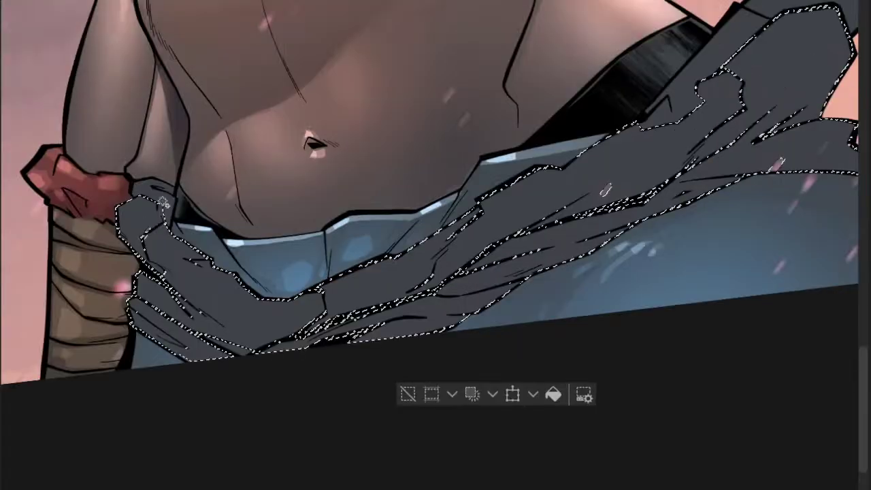
left_click(163, 203)
scroll(163, 202, "down", 2)
scroll(85, 232, "up", 1)
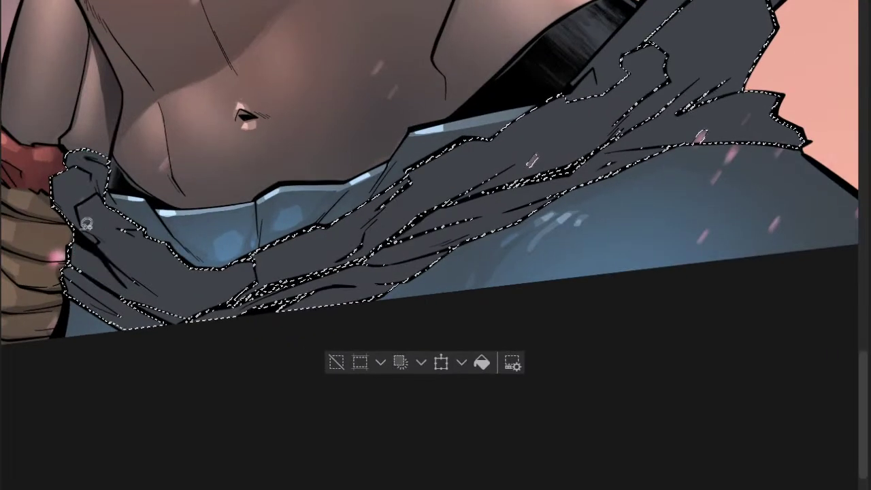
- Lasso the fold lines and small gaps missed inside the sash to add them to the selection
mouse_move(200, 315)
left_mouse_down()
mouse_move(190, 276)
mouse_move(238, 263)
mouse_move(232, 253)
left_mouse_up()
left_click_drag(332, 232, 280, 249)
mouse_move(203, 244)
left_mouse_down()
mouse_move(142, 286)
mouse_move(287, 255)
left_mouse_up()
left_click_drag(238, 243, 303, 233)
mouse_move(229, 223)
left_mouse_down()
mouse_move(200, 250)
mouse_move(272, 235)
left_mouse_up()
left_click_drag(342, 210, 215, 270)
mouse_move(243, 229)
left_mouse_down()
mouse_move(215, 237)
mouse_move(274, 223)
mouse_move(221, 290)
mouse_move(202, 281)
mouse_move(351, 225)
left_mouse_up()
left_click_drag(389, 110, 437, 158)
mouse_move(419, 184)
left_mouse_down()
mouse_move(406, 209)
mouse_move(449, 201)
left_mouse_up()
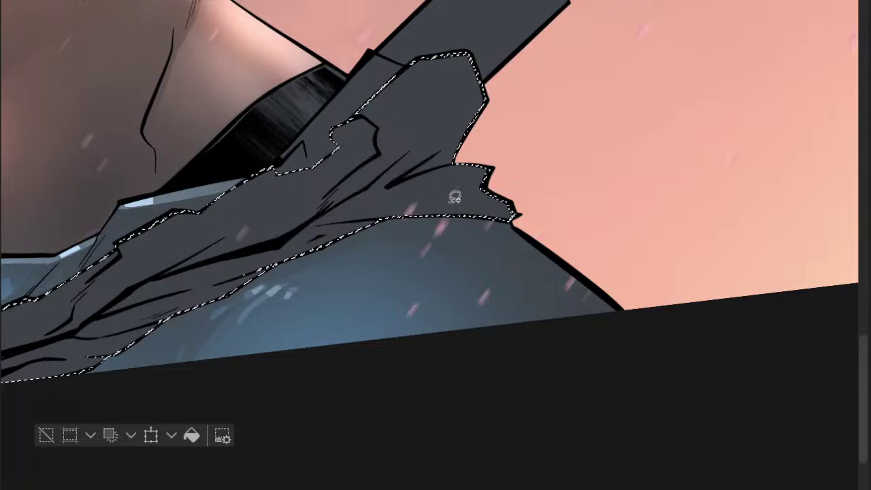
- Switch to the brush and enlarge its tip for coloring the selected sash
scroll(369, 206, "down", 4)
key("b")
mouse_move(365, 202)
left_mouse_down()
mouse_move(311, 256)
mouse_move(250, 280)
mouse_move(290, 313)
left_mouse_up()
scroll(311, 256, "down", 2)
key("ctrl+plus")
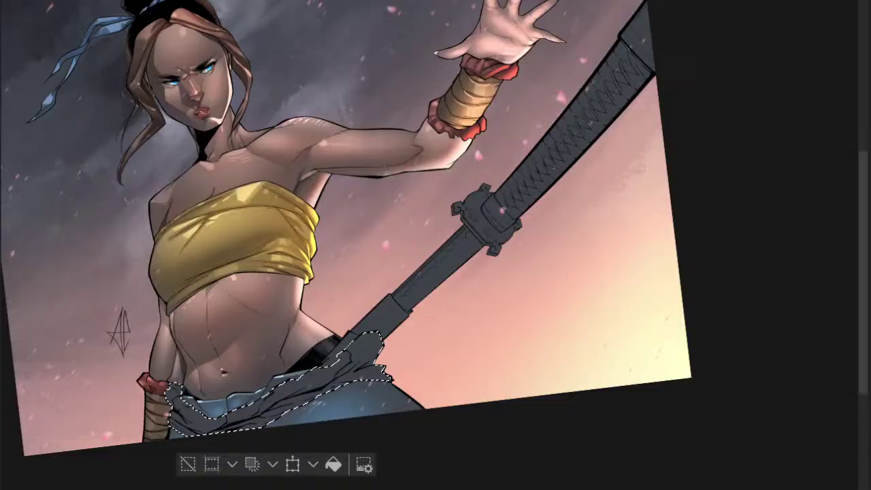
left_click_drag(233, 199, 320, 308)
key("ctrl+plus")
left_click_drag(394, 370, 295, 187)
key("]")
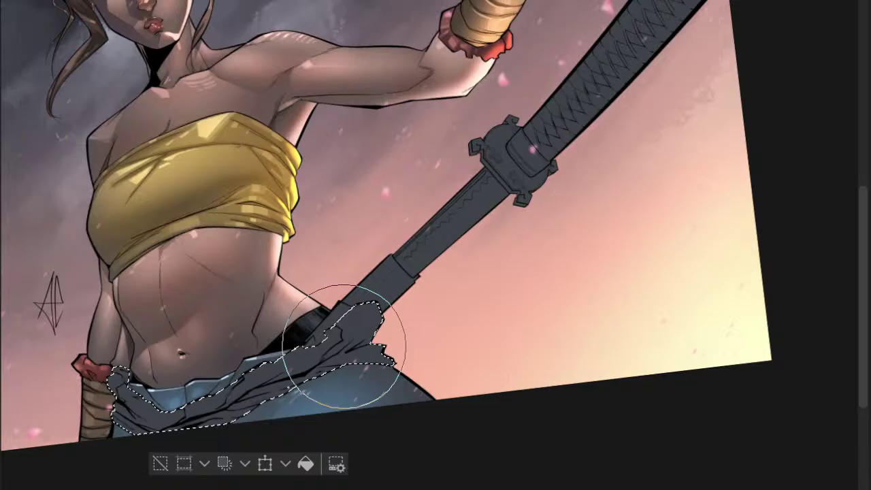
scroll(276, 353, "down", 1)
key("]")
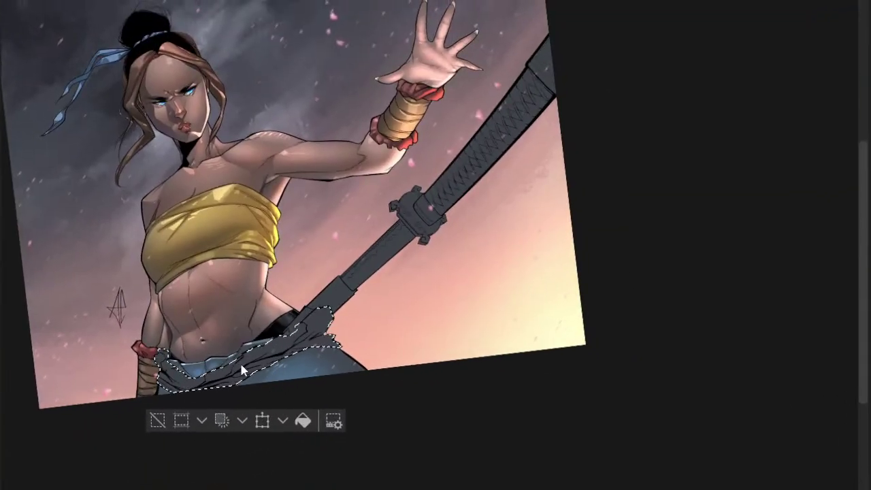
- Recolor the selected waist sash from end to end in dark reddish brown and clear the selection
scroll(240, 365, "up", 2)
scroll(288, 356, "down", 2)
left_click_drag(306, 350, 303, 354)
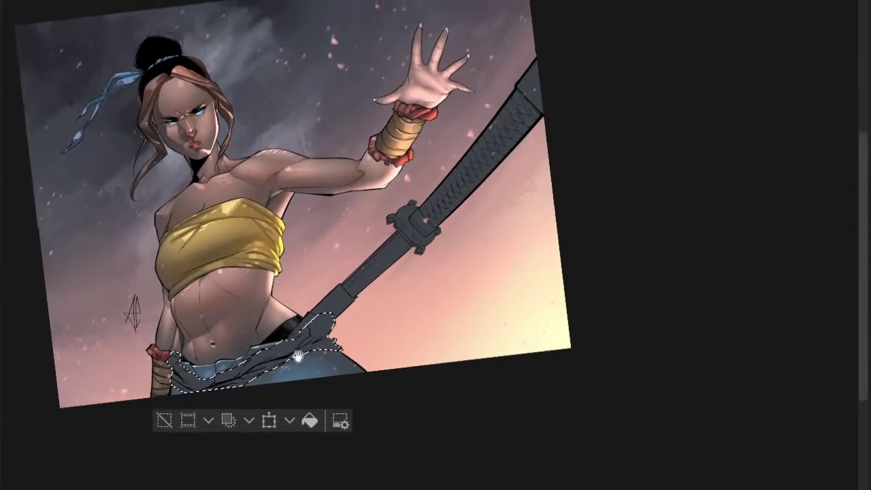
scroll(302, 354, "up", 3)
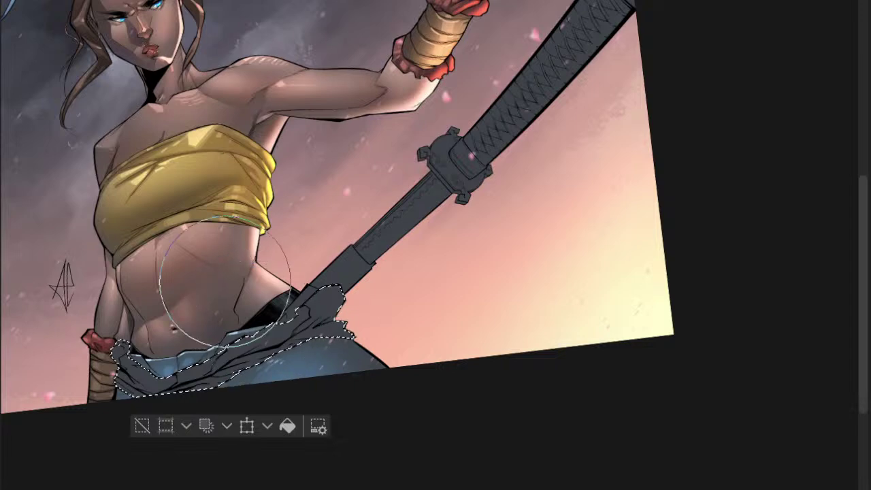
scroll(223, 360, "up", 3)
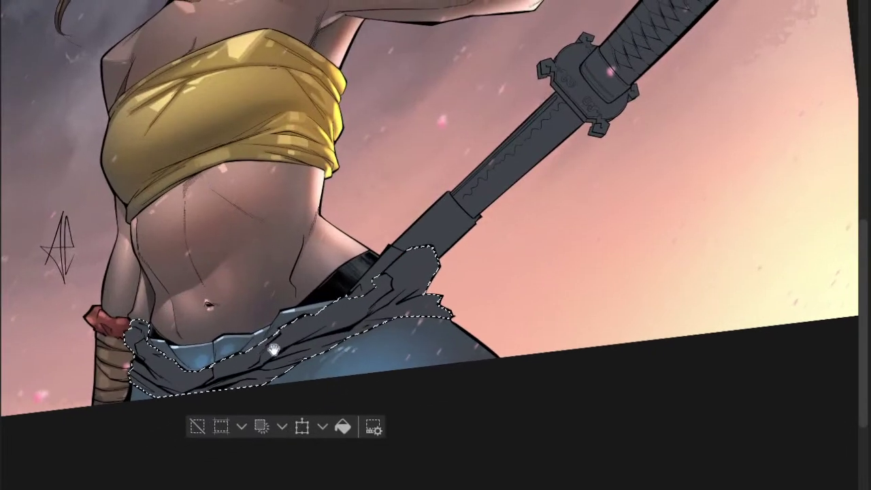
left_click_drag(290, 342, 243, 369)
mouse_move(336, 359)
left_mouse_down()
mouse_move(315, 362)
mouse_move(301, 332)
left_mouse_up()
mouse_move(271, 365)
left_mouse_down()
mouse_move(285, 357)
mouse_move(322, 361)
mouse_move(313, 354)
mouse_move(284, 360)
mouse_move(304, 358)
left_mouse_up()
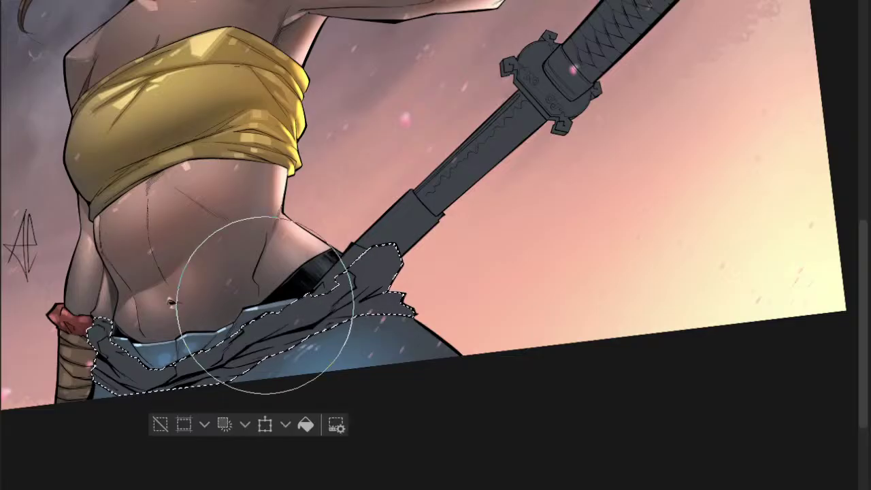
left_click_drag(268, 310, 283, 291)
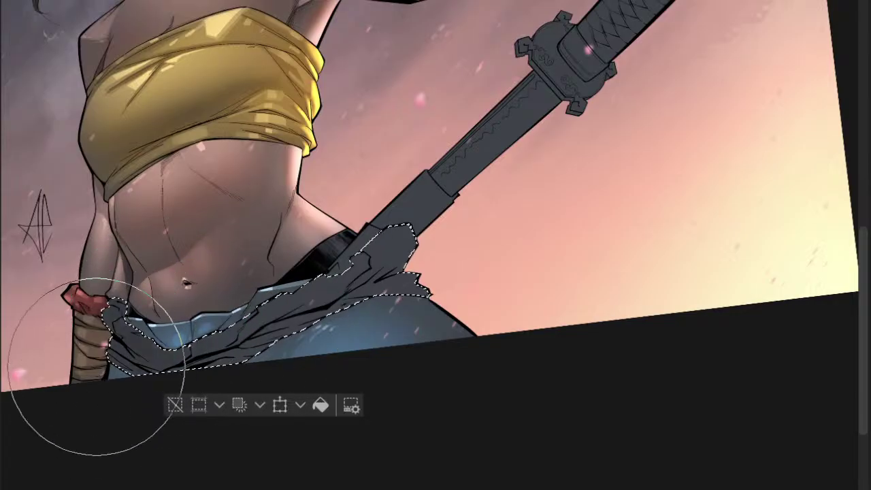
mouse_move(376, 265)
left_mouse_down()
mouse_move(451, 252)
mouse_move(321, 272)
mouse_move(486, 214)
mouse_move(432, 228)
left_mouse_up()
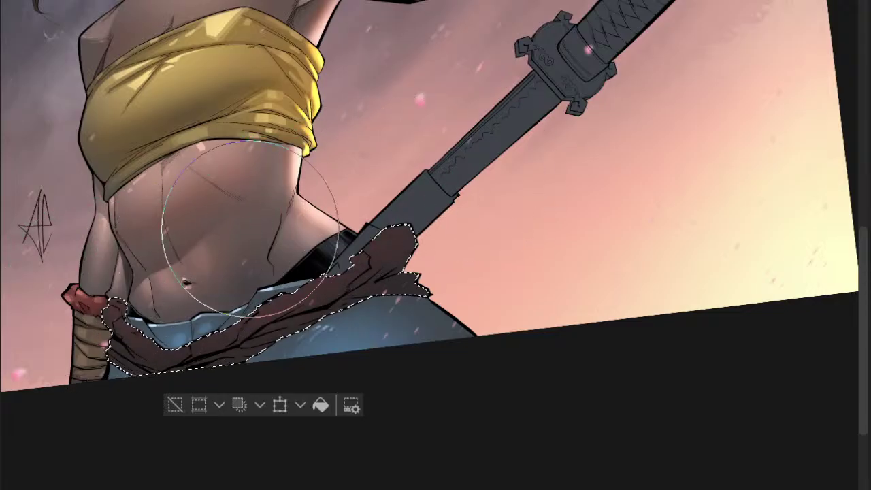
key("m")
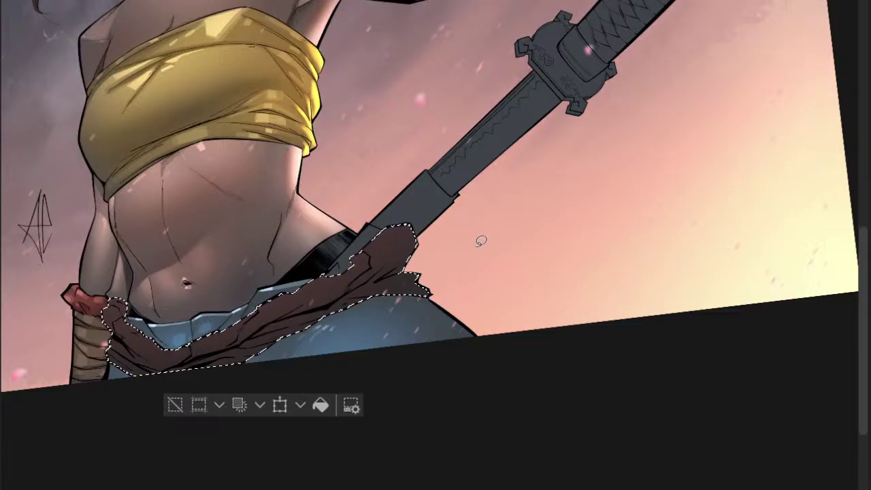
key("ctrl+d")
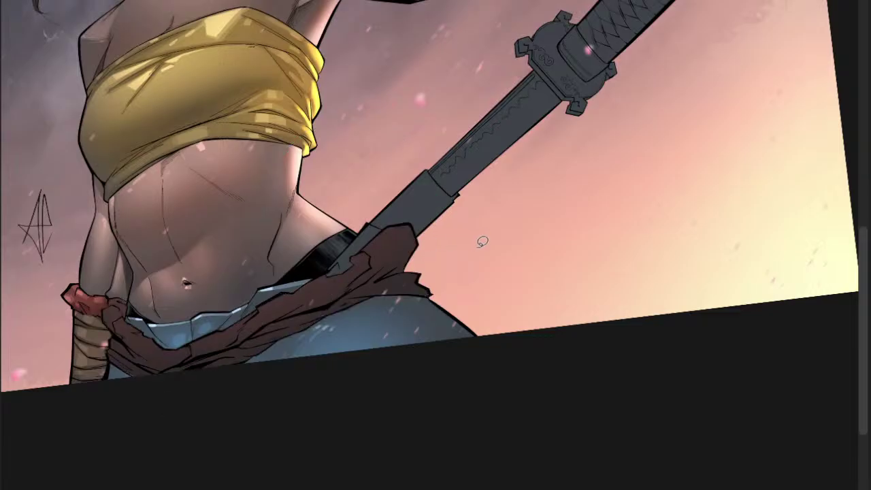
- Lasso the upper folds of the brown sash from the wrist knot across to the sword for shading
scroll(231, 283, "up", 1)
mouse_move(293, 302)
left_mouse_down()
mouse_move(250, 353)
mouse_move(352, 290)
mouse_move(326, 315)
mouse_move(376, 297)
mouse_move(419, 247)
mouse_move(416, 239)
mouse_move(400, 243)
mouse_move(375, 271)
mouse_move(294, 302)
left_mouse_up()
mouse_move(286, 305)
left_mouse_down()
mouse_move(295, 333)
mouse_move(207, 365)
mouse_move(196, 356)
mouse_move(201, 341)
mouse_move(242, 322)
left_mouse_up()
scroll(383, 257, "up", 2)
left_click_drag(240, 323, 420, 264)
mouse_move(407, 271)
left_mouse_down()
mouse_move(321, 231)
mouse_move(334, 226)
mouse_move(302, 202)
mouse_move(279, 208)
mouse_move(325, 265)
mouse_move(399, 281)
left_mouse_up()
left_click_drag(351, 259, 346, 321)
mouse_move(271, 245)
left_mouse_down()
mouse_move(265, 236)
mouse_move(270, 260)
mouse_move(287, 252)
mouse_move(266, 218)
mouse_move(297, 227)
mouse_move(282, 222)
left_mouse_up()
scroll(297, 232, "down", 3)
scroll(301, 264, "up", 3)
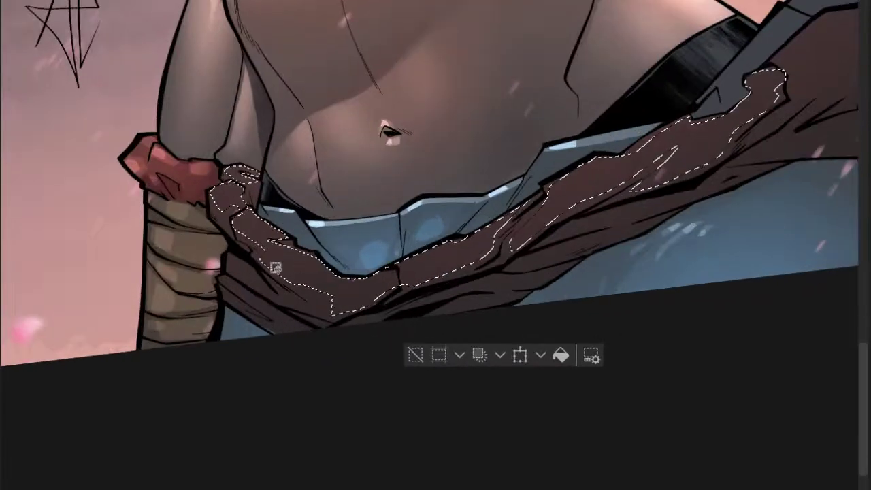
- Add the sash's lower folds, from beside the wrapped wrist to the thigh, to the lasso selection
left_click_drag(244, 255, 221, 224)
left_click_drag(203, 230, 313, 285)
mouse_move(452, 245)
left_mouse_down()
mouse_move(382, 254)
mouse_move(356, 268)
mouse_move(475, 250)
mouse_move(469, 243)
mouse_move(428, 244)
left_mouse_up()
left_click_drag(489, 244, 425, 260)
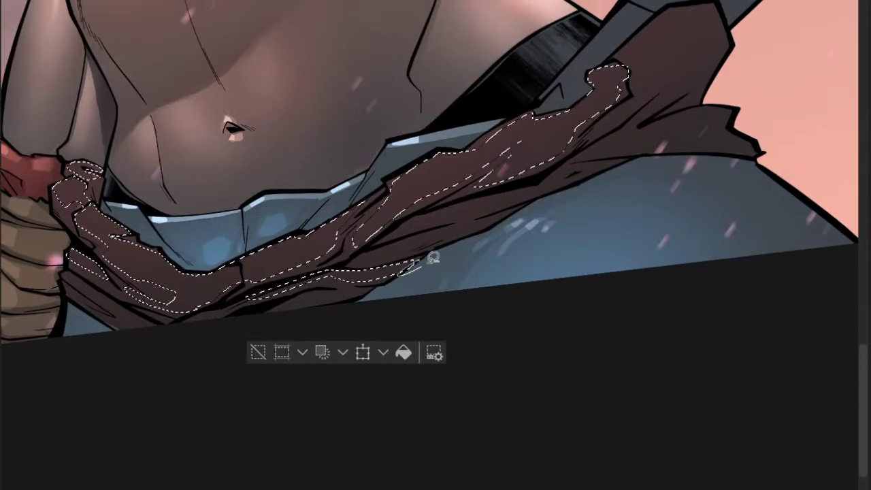
mouse_move(363, 253)
left_mouse_down()
mouse_move(508, 211)
mouse_move(458, 223)
left_mouse_up()
left_click_drag(514, 202, 449, 234)
mouse_move(379, 235)
left_mouse_down()
mouse_move(347, 248)
mouse_move(417, 238)
mouse_move(558, 189)
mouse_move(533, 189)
left_mouse_up()
- Add the folds of the sash's flared end beside the sword scabbard to the lasso selection
scroll(494, 200, "right", 4)
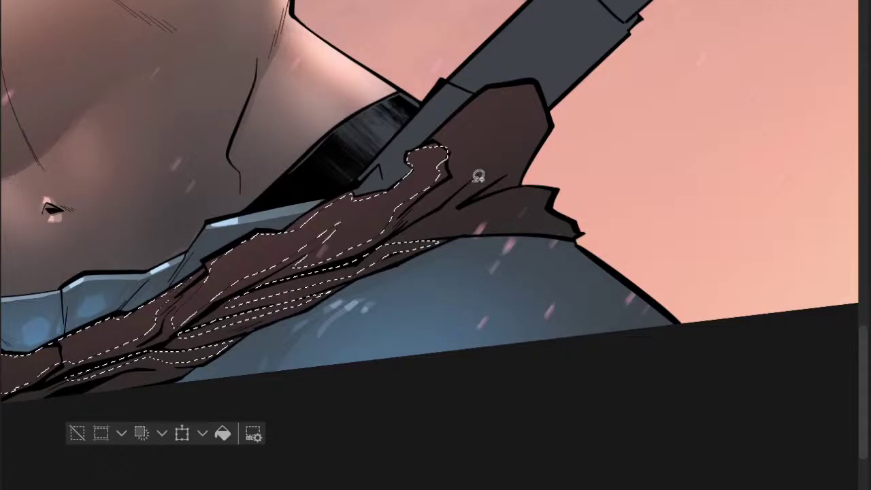
scroll(477, 178, "right", 4)
mouse_move(394, 147)
left_mouse_down()
mouse_move(352, 197)
mouse_move(363, 204)
mouse_move(418, 166)
mouse_move(397, 190)
mouse_move(432, 162)
left_mouse_up()
left_click_drag(462, 133, 434, 136)
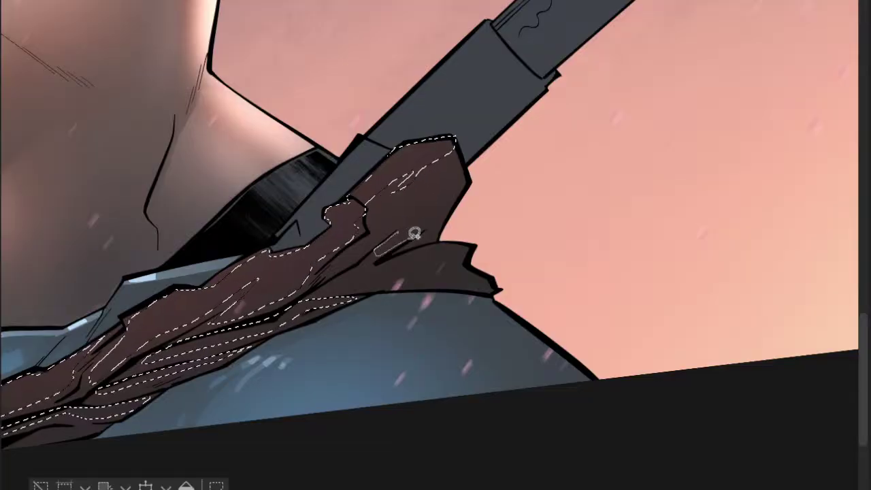
scroll(414, 233, "down", 1)
mouse_move(346, 251)
left_mouse_down()
mouse_move(431, 219)
mouse_move(443, 236)
mouse_move(470, 238)
mouse_move(398, 201)
left_mouse_up()
scroll(398, 204, "down", 4)
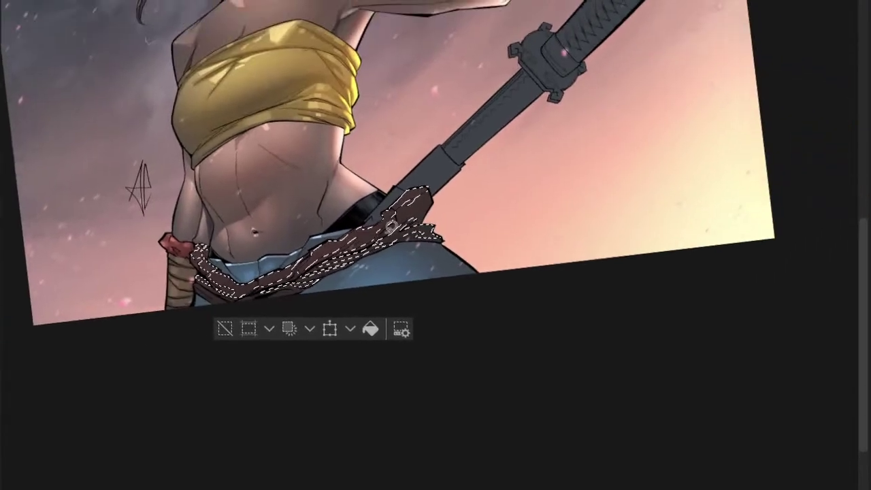
- Shade the selected sash folds with a large soft brush and clear the selection
scroll(221, 299, "up", 5)
mouse_move(223, 317)
left_mouse_down()
mouse_move(247, 329)
mouse_move(266, 319)
left_mouse_up()
scroll(266, 319, "down", 4)
key("b")
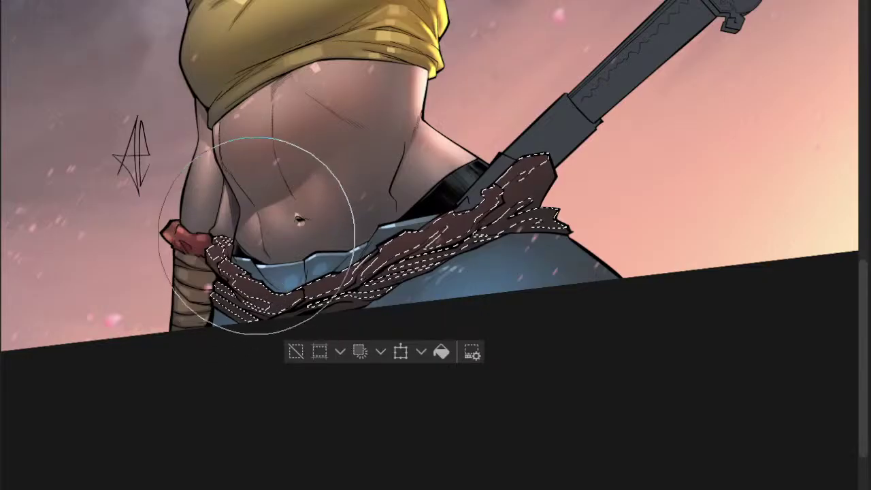
key("ctrl+d")
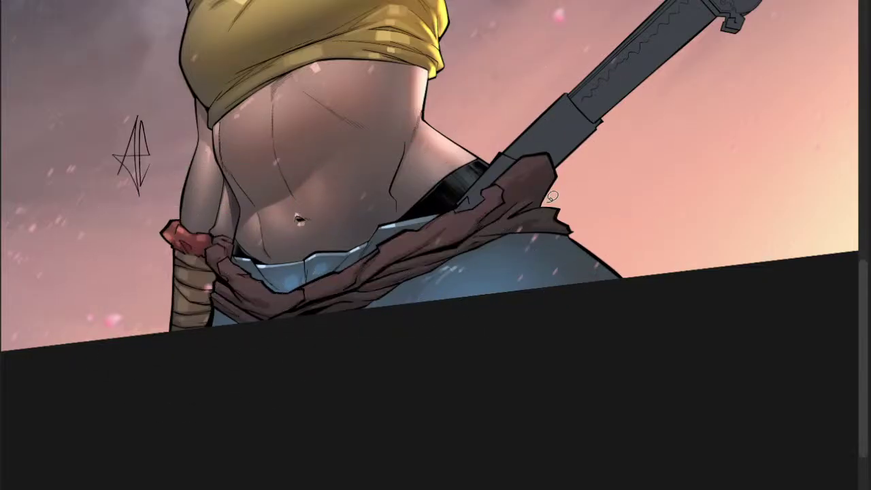
- Lasso highlight patches on the sash's upper folds, from the hip up to the flared end beside the scabbard
scroll(551, 196, "down", 4)
left_click_drag(551, 196, 360, 235)
scroll(300, 264, "up", 5)
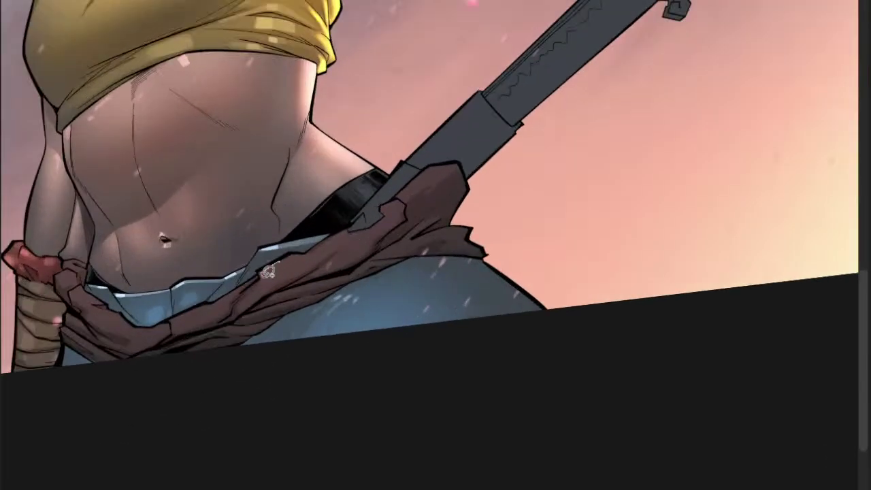
mouse_move(304, 264)
left_mouse_down()
mouse_move(296, 259)
mouse_move(347, 235)
left_mouse_up()
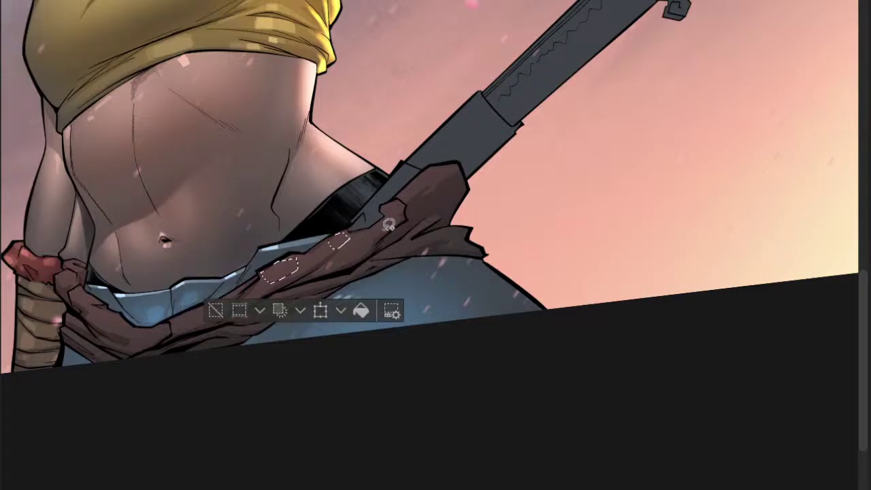
left_click_drag(388, 217, 436, 167)
left_click_drag(464, 166, 436, 173)
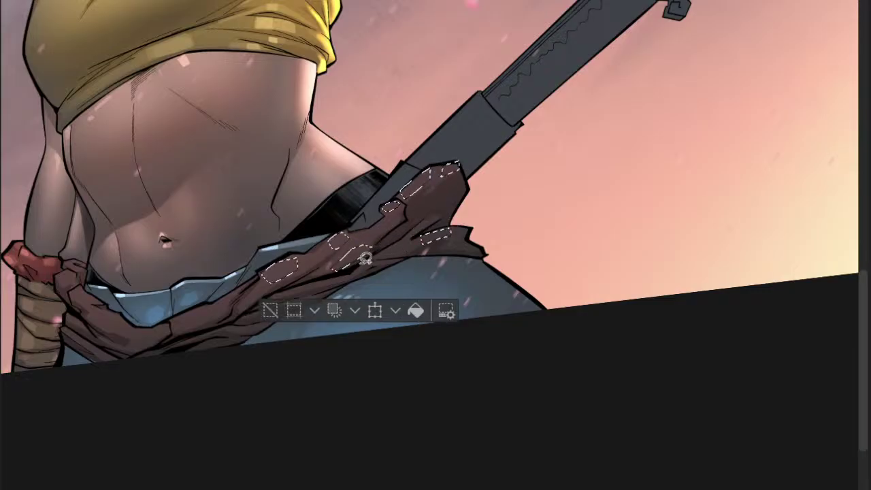
- Add highlight patches on the sash's lower folds and along the front to the wrist knot to the selection
left_click_drag(378, 257, 370, 263)
left_click_drag(301, 288, 285, 293)
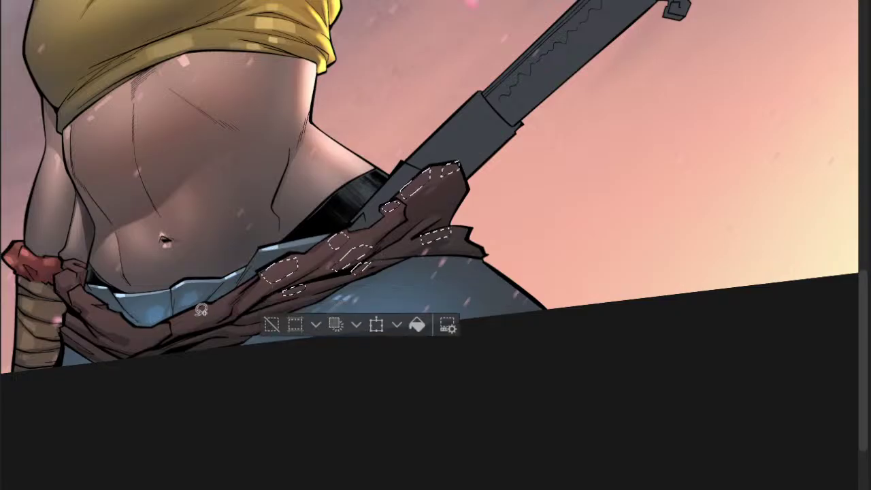
mouse_move(205, 318)
left_mouse_down()
mouse_move(167, 322)
mouse_move(159, 315)
left_mouse_up()
mouse_move(105, 305)
left_mouse_down()
mouse_move(117, 327)
mouse_move(94, 311)
left_mouse_up()
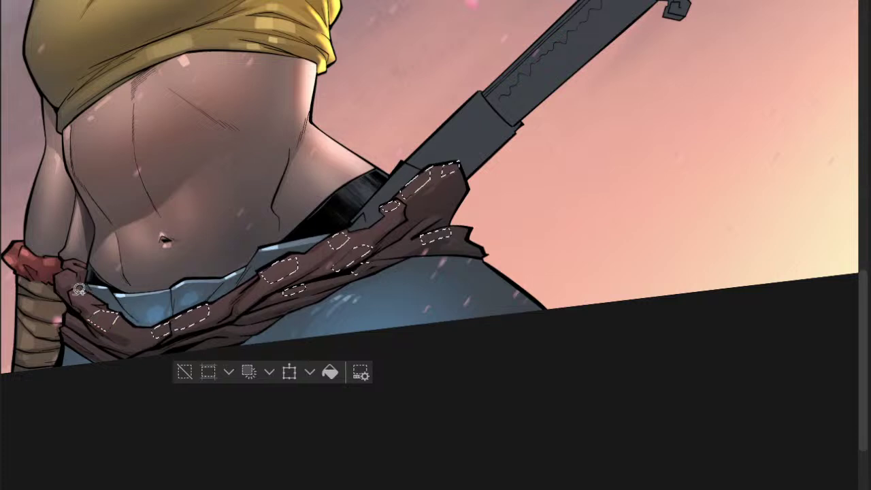
left_click_drag(74, 275, 67, 284)
mouse_move(77, 289)
left_mouse_down()
mouse_move(92, 303)
mouse_move(80, 323)
left_mouse_up()
left_click_drag(123, 346, 123, 350)
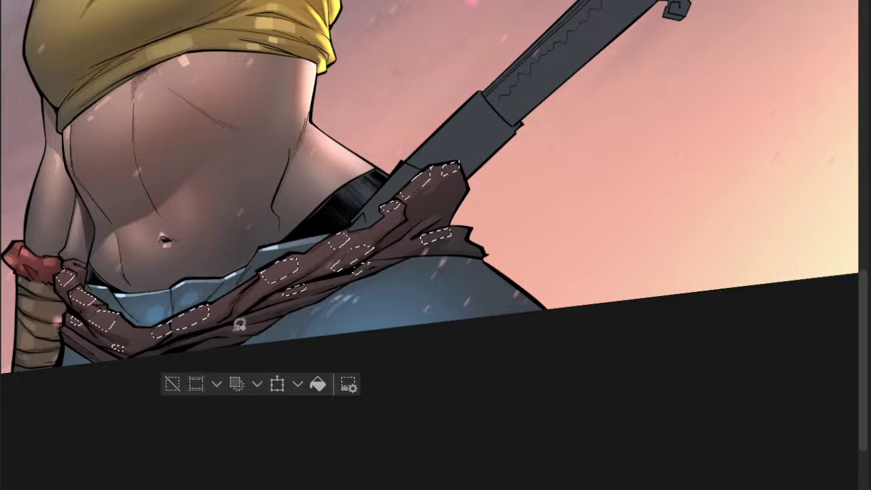
left_click_drag(241, 327, 253, 330)
- Try to lighten the selected sash patches and clear the selection
key("ctrl+space")
scroll(270, 308, "down", 2)
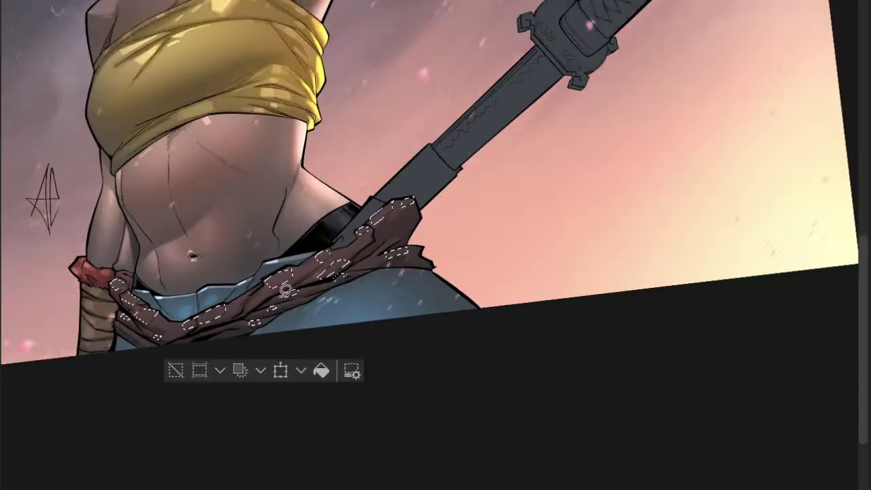
key("alt+Delete")
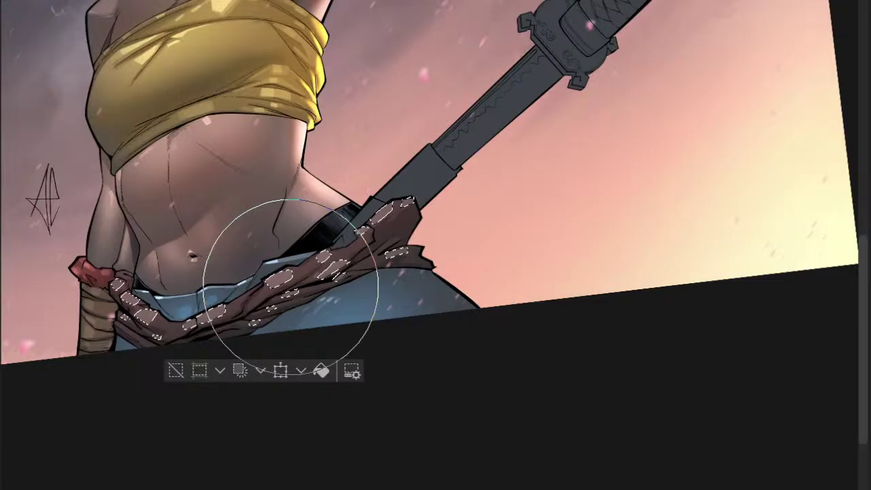
key("ctrl+d")
scroll(368, 206, "down", 2)
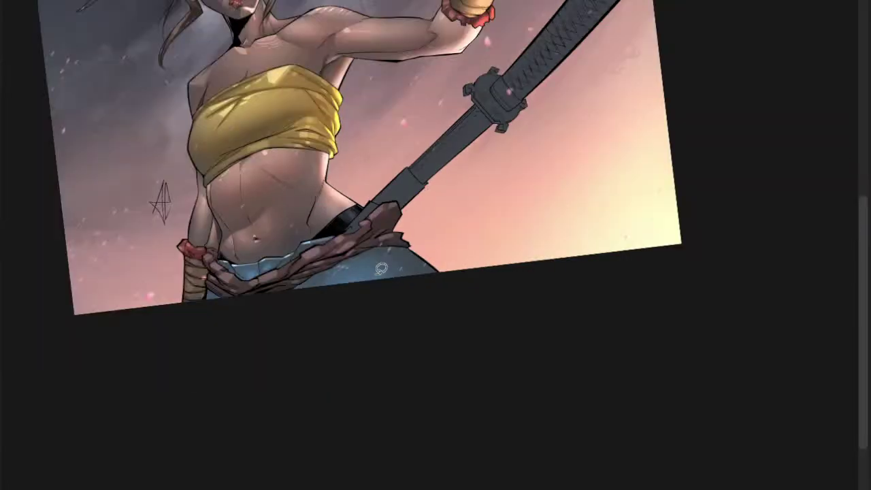
key("ctrl+z")
- Extend the lasso selection with connected highlight shapes along the sash's upper folds up to the scabbard
scroll(381, 268, "up", 2)
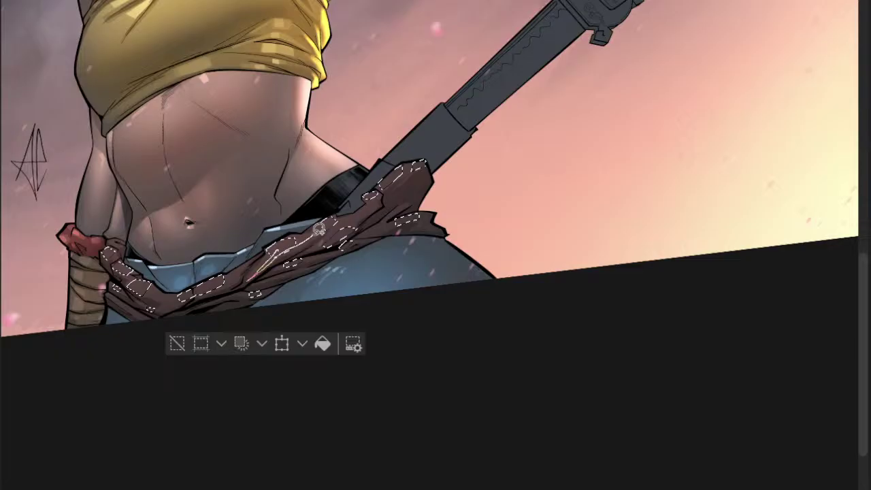
scroll(335, 239, "up", 2)
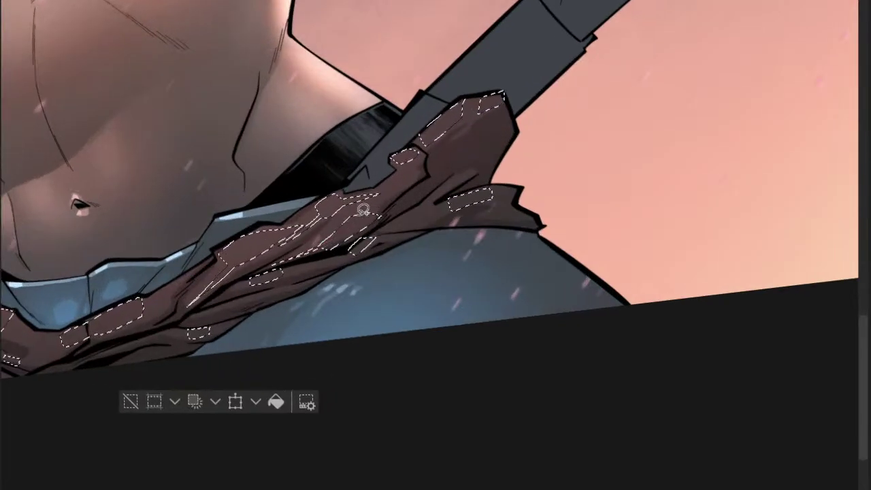
scroll(364, 206, "down", 1)
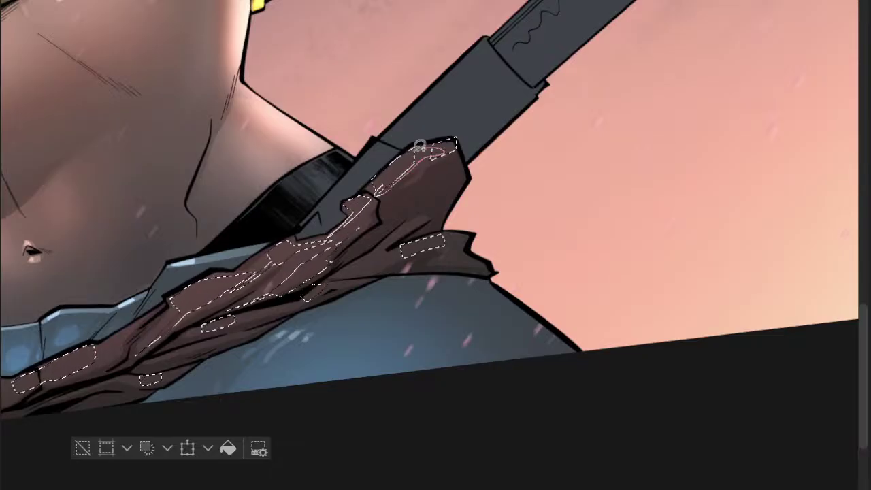
scroll(428, 150, "down", 2)
scroll(436, 197, "up", 2)
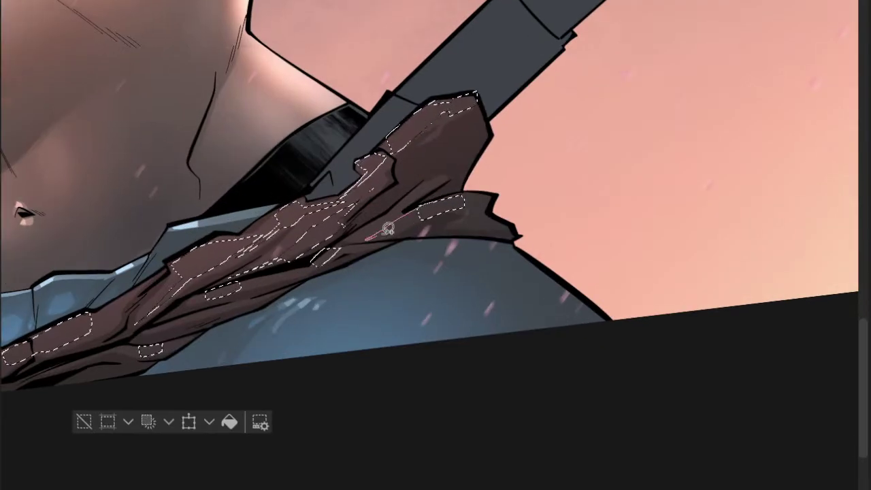
scroll(384, 232, "down", 2)
scroll(380, 231, "up", 3)
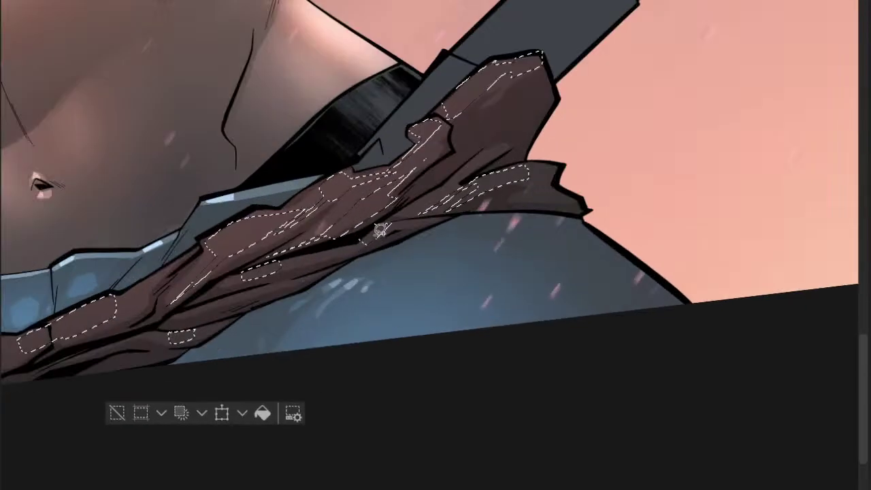
- Add highlight shapes on the sash's lower folds and around the wrist-side knot to the lasso selection
left_click_drag(337, 249, 279, 266)
left_click_drag(302, 268, 537, 196)
mouse_move(422, 262)
left_mouse_down()
mouse_move(475, 245)
mouse_move(418, 259)
left_mouse_up()
scroll(375, 241, "left", 3)
scroll(375, 241, "down", 1)
mouse_move(446, 225)
left_mouse_down()
mouse_move(503, 199)
mouse_move(524, 172)
left_mouse_up()
scroll(385, 215, "left", 1)
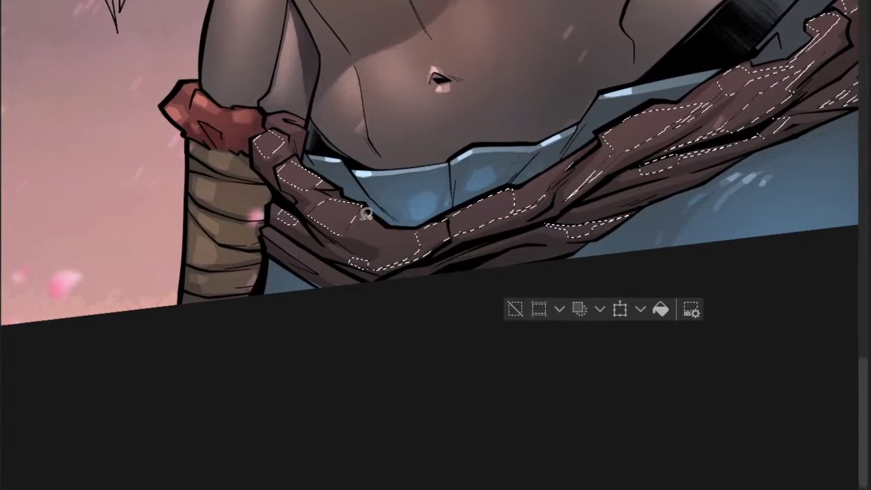
- Lighten the selected sash folds with a large soft brush and clear the selection
scroll(385, 215, "down", 2)
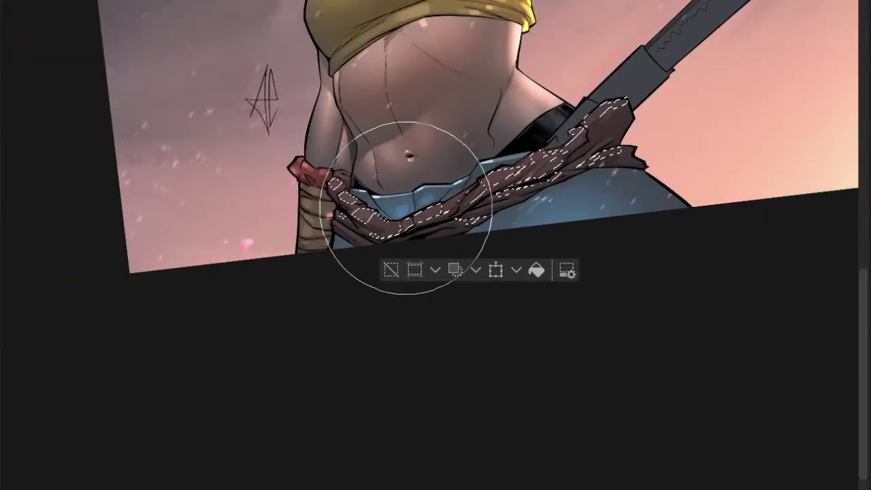
key("m")
key("ctrl+d")
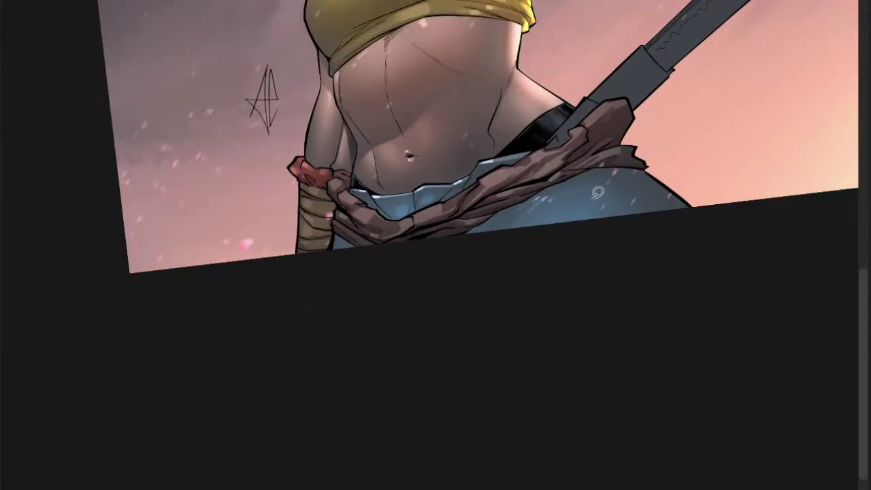
- Lasso a small patch on the sash's middle fold, brighten it as a highlight, and clear the selection
scroll(529, 213, "down", 2)
scroll(435, 224, "up", 2)
mouse_move(528, 214)
left_mouse_down()
mouse_move(417, 237)
mouse_move(412, 272)
mouse_move(359, 303)
left_mouse_up()
scroll(412, 272, "down", 2)
scroll(361, 281, "up", 2)
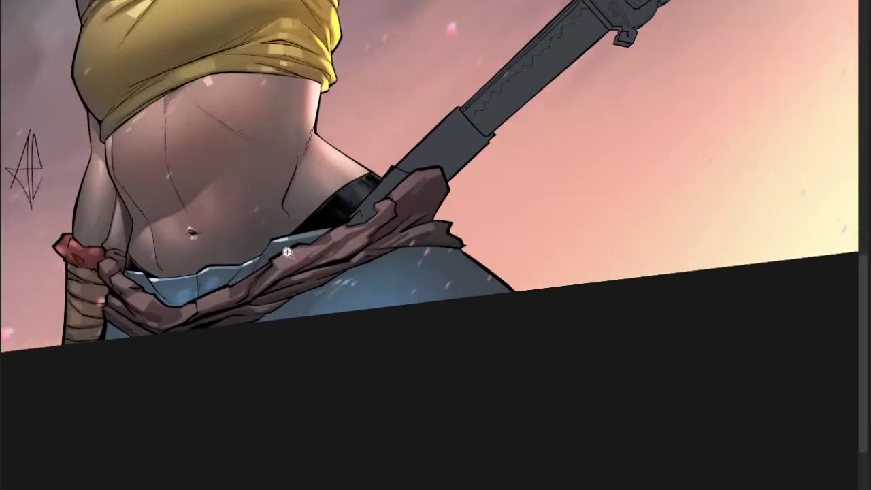
scroll(304, 249, "up", 2)
left_click_drag(296, 274, 304, 257)
scroll(299, 265, "down", 2)
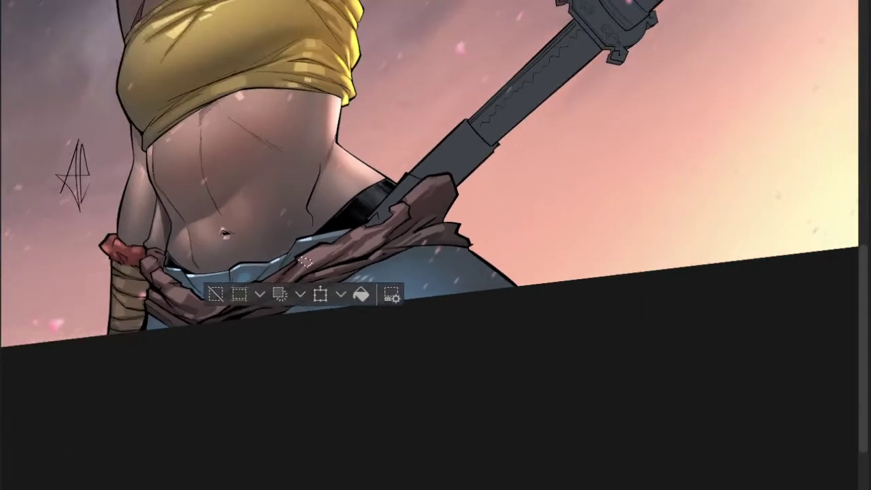
key("b")
key("ctrl+d")
- Lasso and brighten small highlight patches along the front of the sash below the jeans' waistband
scroll(357, 275, "down", 2)
scroll(338, 253, "up", 3)
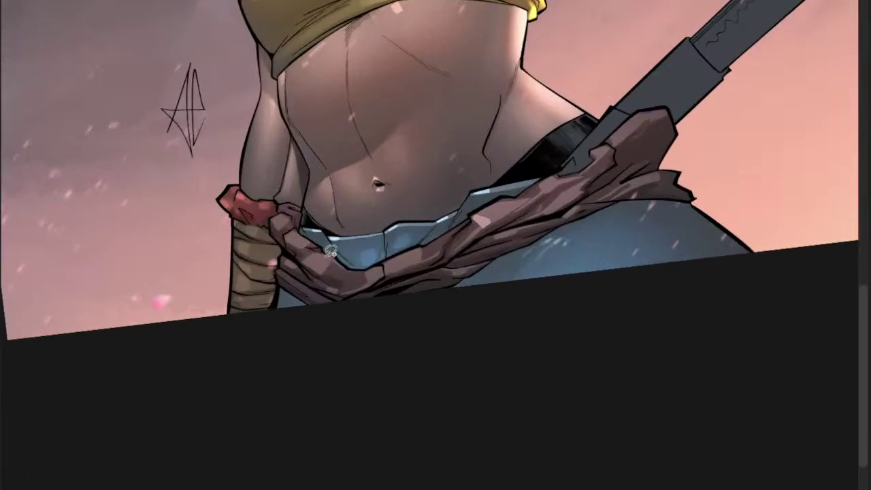
left_click_drag(335, 257, 388, 261)
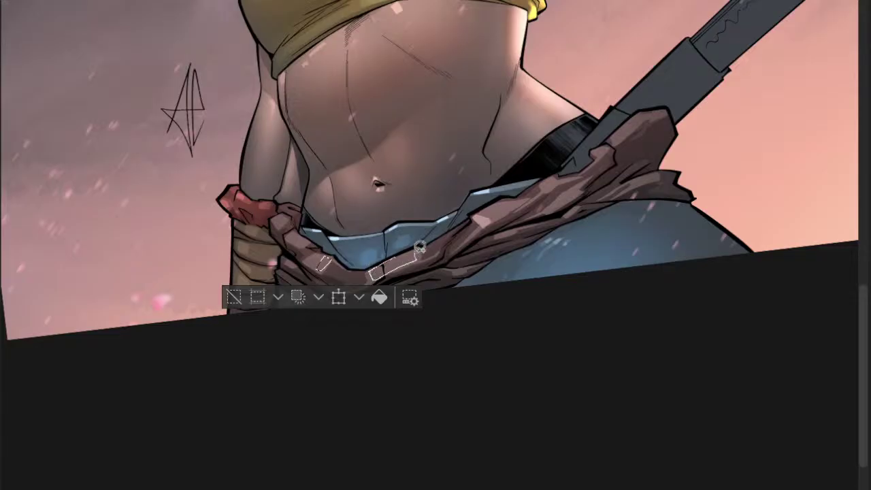
scroll(419, 247, "down", 3)
scroll(463, 225, "up", 3)
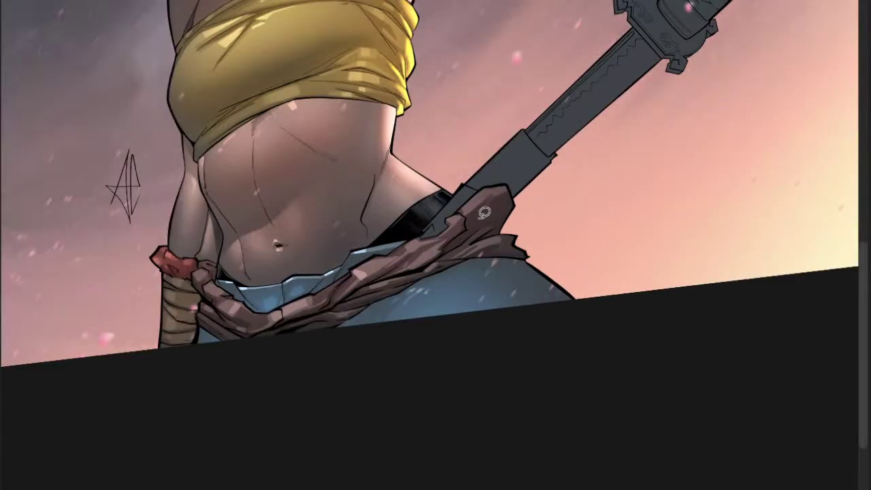
- Lasso and brighten highlight patches on the sash folds near the scabbard and clear the selection
left_click_drag(417, 237, 490, 190)
scroll(491, 192, "down", 2)
key("b")
key("m")
key("ctrl+d")
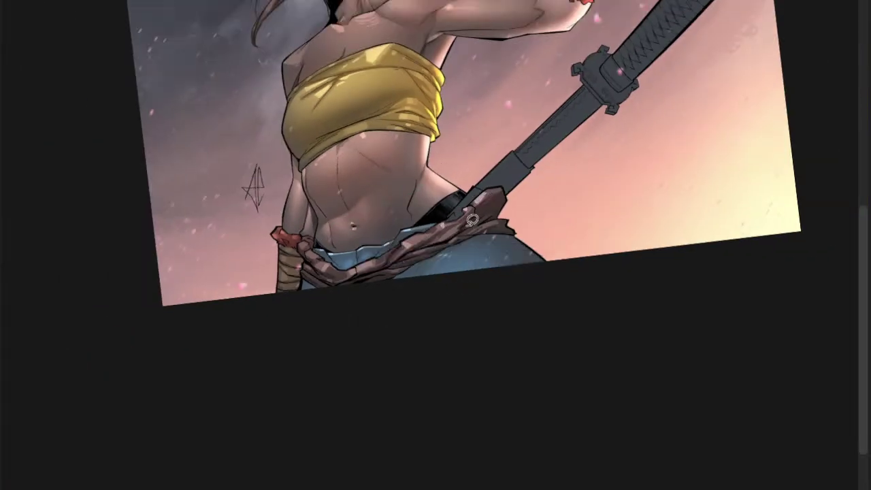
- Lasso and brighten small highlights on the sash knot beside the wrapped wrist
scroll(302, 252, "up", 2)
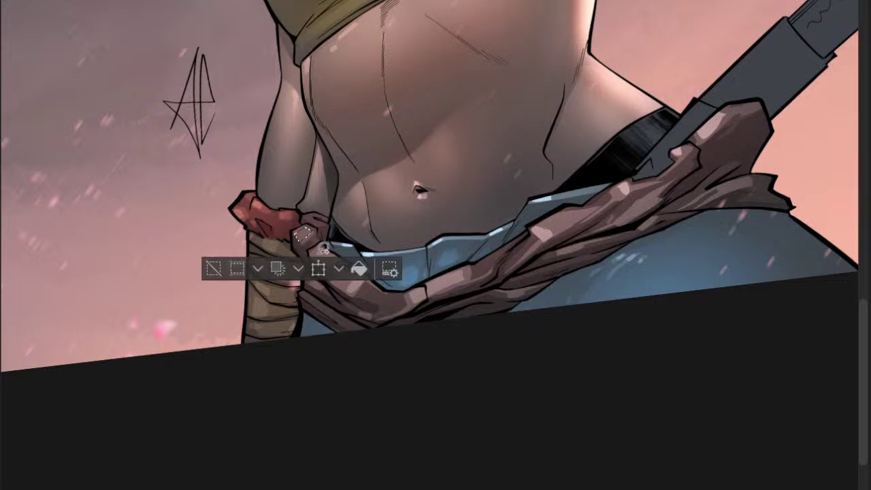
scroll(320, 253, "down", 2)
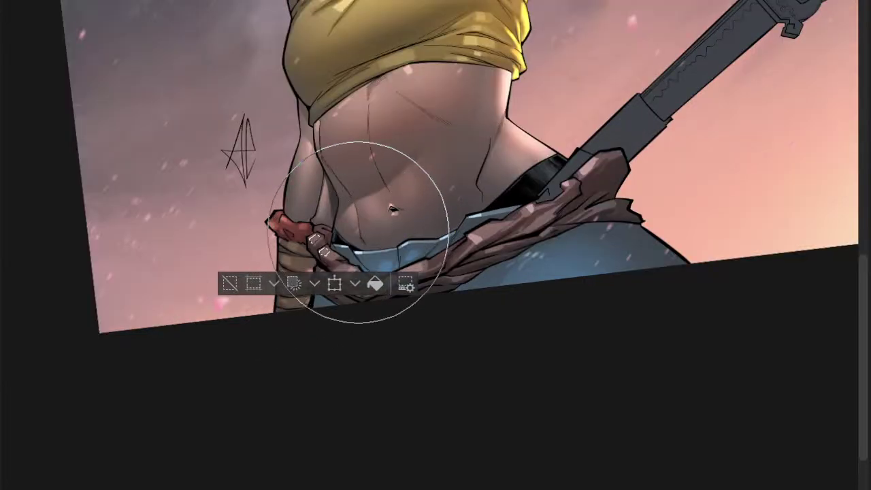
key("ctrl+minus")
key("ctrl+minus")
left_click_drag(413, 274, 317, 306)
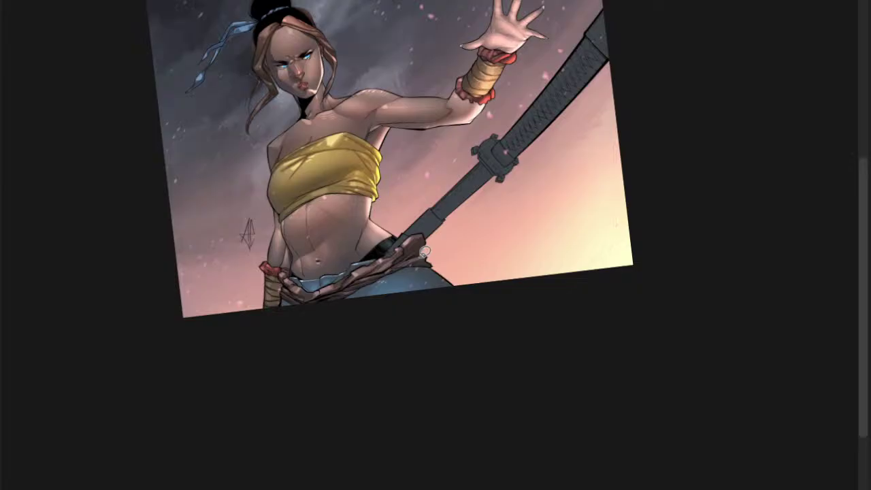
- Select the flat-colored face of the sword blade between the guard and the scabbard
key("ctrl+minus")
scroll(306, 257, "up", 4)
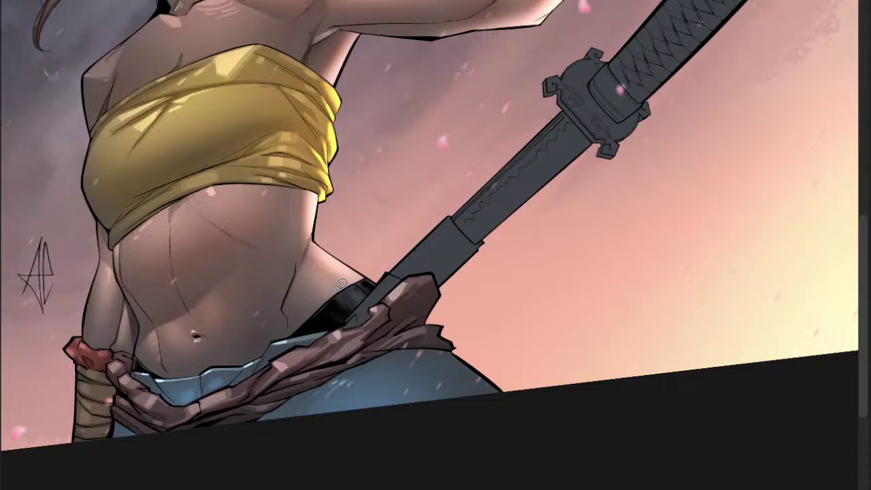
scroll(341, 285, "down", 1)
left_click_drag(409, 302, 234, 372)
scroll(333, 255, "up", 4)
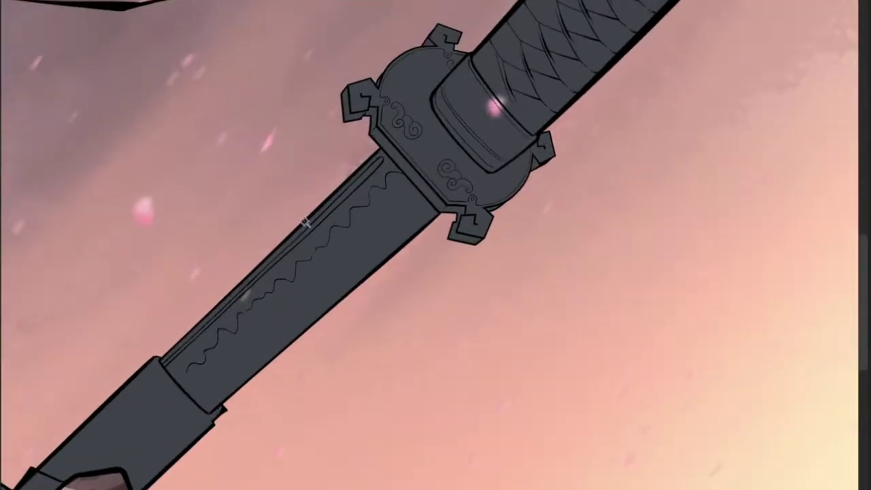
scroll(278, 317, "up", 2)
left_click(301, 313)
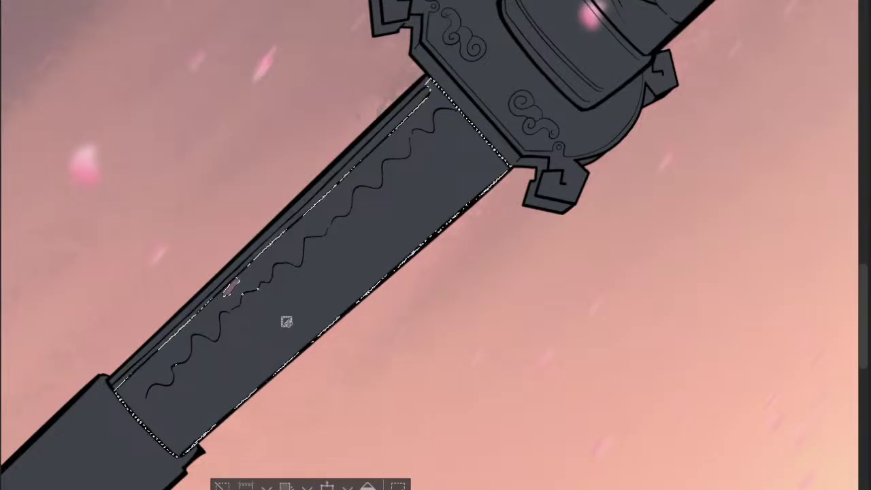
- Lasso the missed spot along the blade's upper edge into the blade selection
scroll(230, 290, "up", 2)
key("m")
mouse_move(256, 256)
left_mouse_down()
mouse_move(241, 275)
mouse_move(261, 292)
mouse_move(256, 258)
left_mouse_up()
mouse_move(270, 265)
left_mouse_down()
mouse_move(182, 326)
mouse_move(267, 286)
left_mouse_up()
scroll(309, 304, "down", 5)
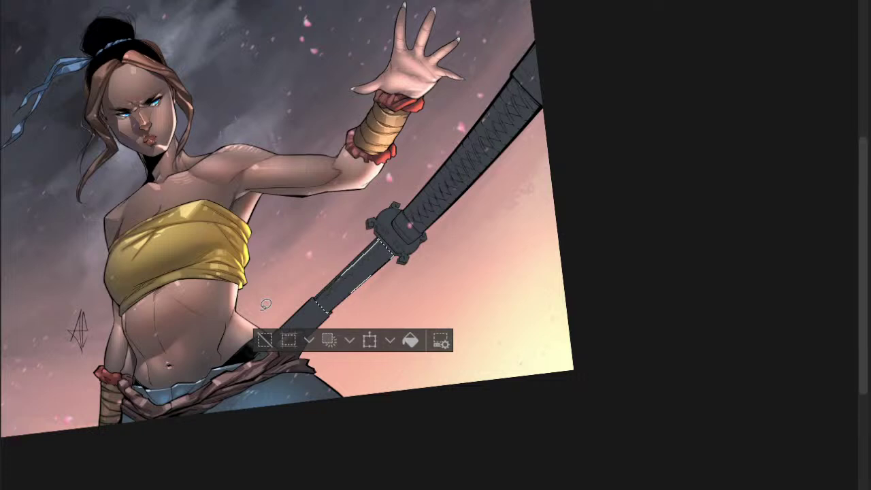
left_click(399, 235, "ctrl")
left_click_drag(412, 228, 394, 281)
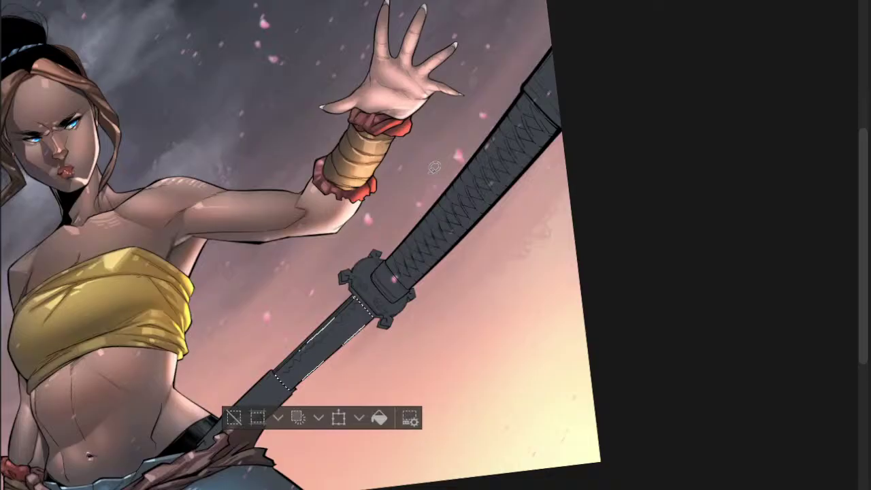
left_click_drag(434, 167, 414, 232)
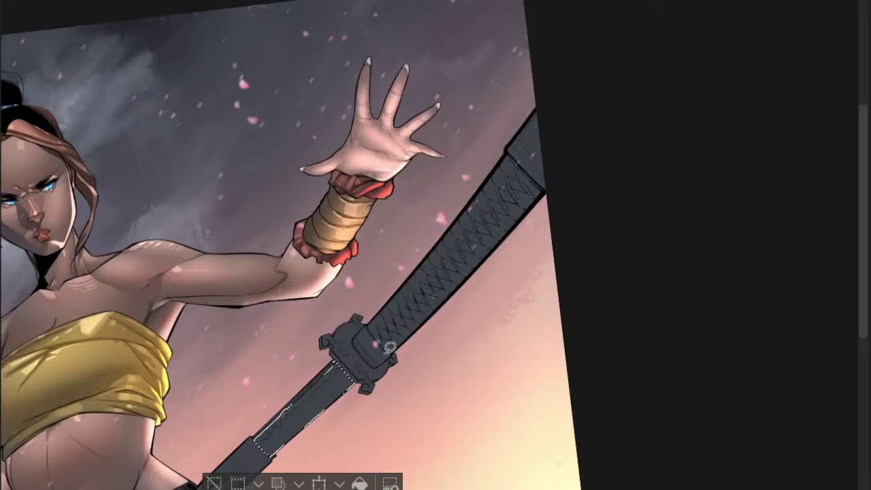
scroll(317, 247, "up", 2)
scroll(334, 200, "up", 1)
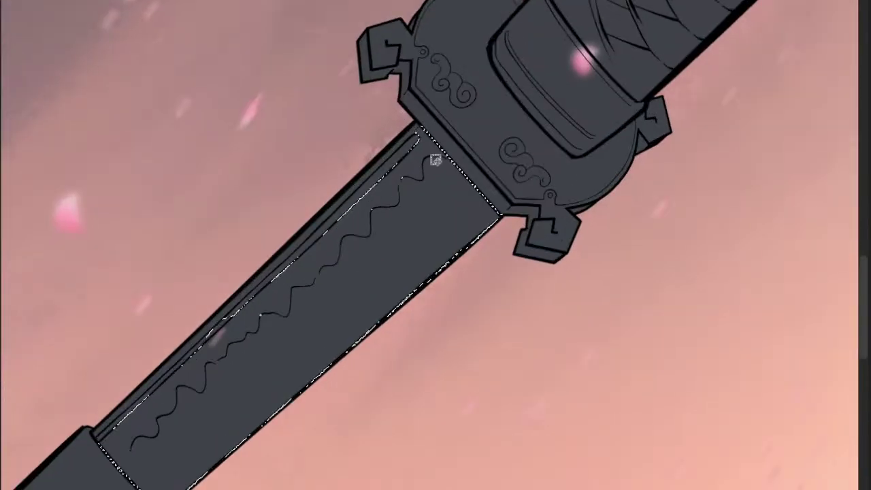
- Lasso the area above the wavy temper line out of the blade selection, starting at the guard and following the line's curves
scroll(468, 146, "up", 1)
scroll(472, 130, "up", 1)
mouse_move(489, 158)
left_mouse_down()
mouse_move(461, 181)
mouse_move(408, 171)
mouse_move(381, 193)
mouse_move(376, 257)
mouse_move(288, 342)
mouse_move(255, 361)
mouse_move(186, 371)
mouse_move(487, 23)
mouse_move(471, 102)
left_mouse_up()
key("ctrl+plus")
mouse_move(392, 124)
left_mouse_down()
mouse_move(394, 228)
mouse_move(367, 265)
mouse_move(302, 259)
mouse_move(233, 275)
mouse_move(202, 408)
mouse_move(156, 428)
mouse_move(18, 357)
mouse_move(346, 130)
left_mouse_up()
scroll(346, 130, "down", 5)
scroll(404, 129, "up", 3)
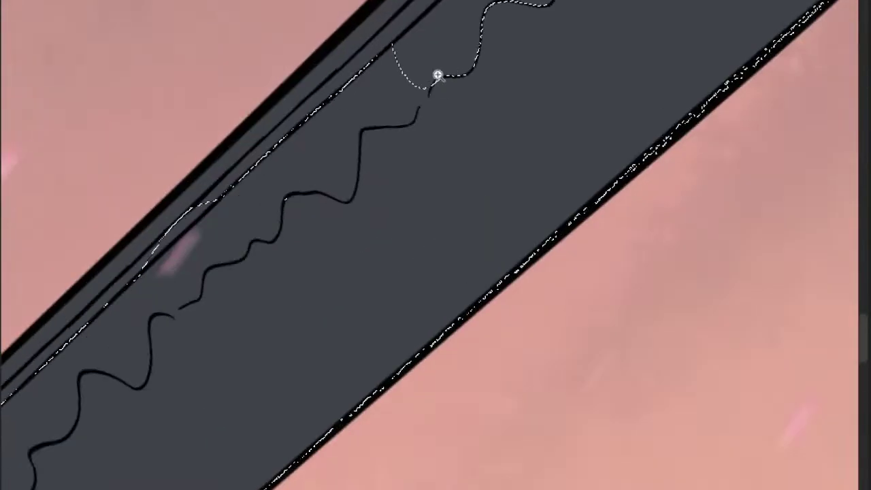
scroll(451, 68, "up", 2)
mouse_move(451, 70)
left_mouse_down()
mouse_move(417, 127)
mouse_move(374, 150)
mouse_move(330, 156)
mouse_move(316, 195)
mouse_move(311, 253)
mouse_move(292, 279)
mouse_move(225, 263)
mouse_move(101, 381)
mouse_move(21, 340)
left_mouse_up()
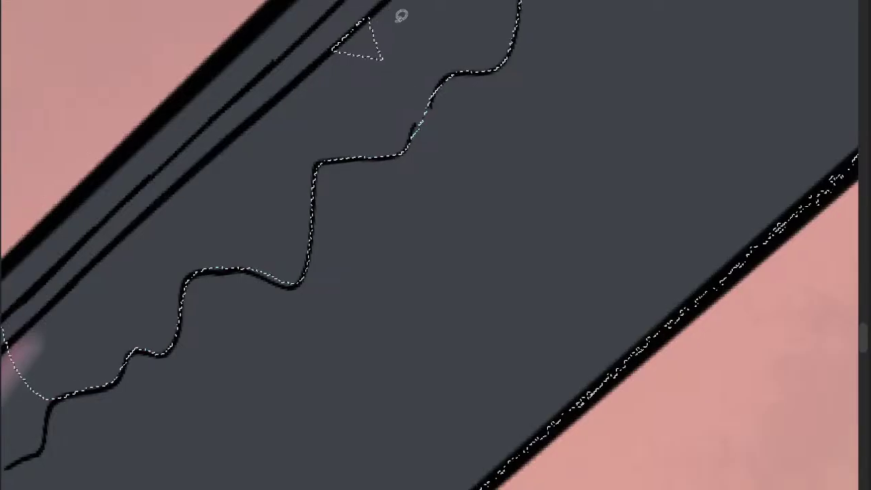
- Continue trimming the blade selection along the rest of the wavy temper line down to the scabbard
mouse_move(314, 141)
left_mouse_down()
mouse_move(309, 184)
mouse_move(252, 230)
mouse_move(214, 232)
mouse_move(208, 333)
mouse_move(188, 363)
mouse_move(103, 337)
mouse_move(279, 23)
mouse_move(286, 31)
left_mouse_up()
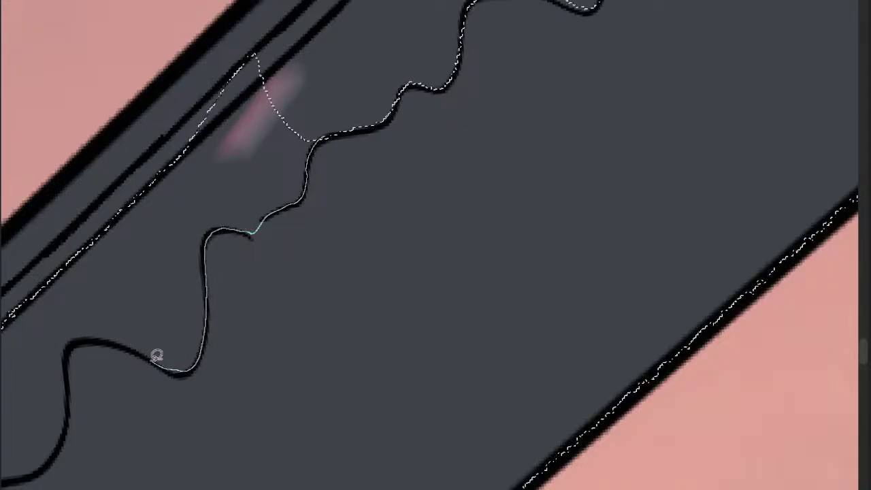
mouse_move(341, 76)
left_mouse_down()
mouse_move(284, 136)
mouse_move(311, 135)
left_mouse_up()
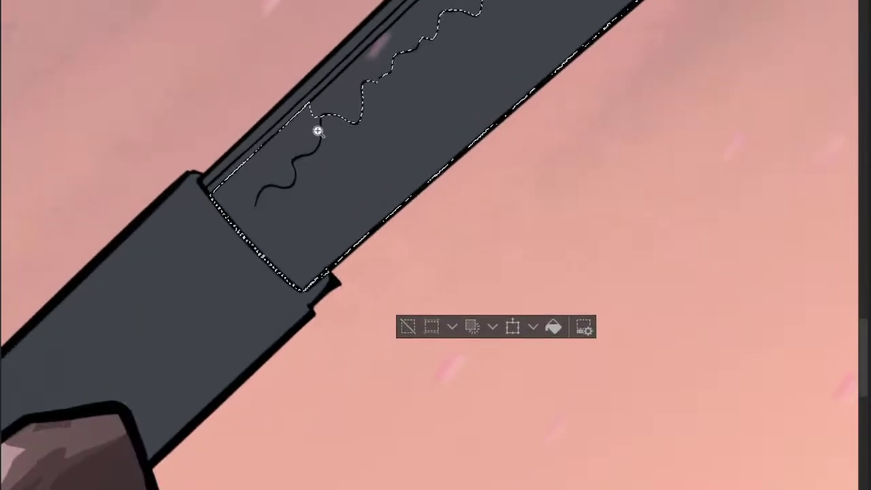
scroll(311, 135, "up", 3)
mouse_move(351, 78)
left_mouse_down()
mouse_move(340, 97)
mouse_move(341, 146)
mouse_move(314, 173)
mouse_move(270, 189)
mouse_move(279, 211)
mouse_move(270, 247)
mouse_move(234, 250)
mouse_move(188, 272)
mouse_move(141, 360)
mouse_move(204, 38)
mouse_move(362, 74)
mouse_move(321, 75)
left_mouse_up()
left_click_drag(352, 113, 299, 167)
left_click_drag(379, 114, 258, 237)
- Paint the selected lower face of the blade a light mauve-gray with a large soft brush
scroll(309, 197, "down", 5)
scroll(341, 226, "down", 1)
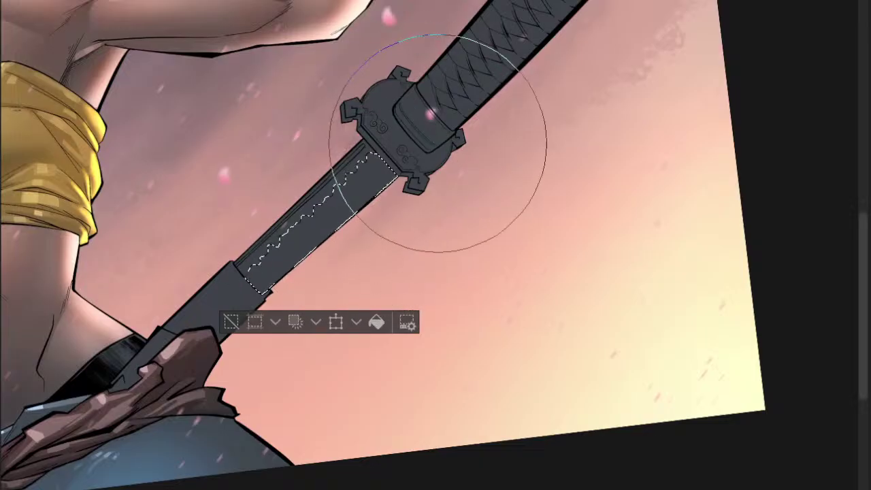
mouse_move(356, 181)
left_mouse_down()
mouse_move(209, 255)
mouse_move(226, 287)
mouse_move(336, 204)
mouse_move(392, 202)
mouse_move(412, 222)
mouse_move(378, 228)
left_mouse_up()
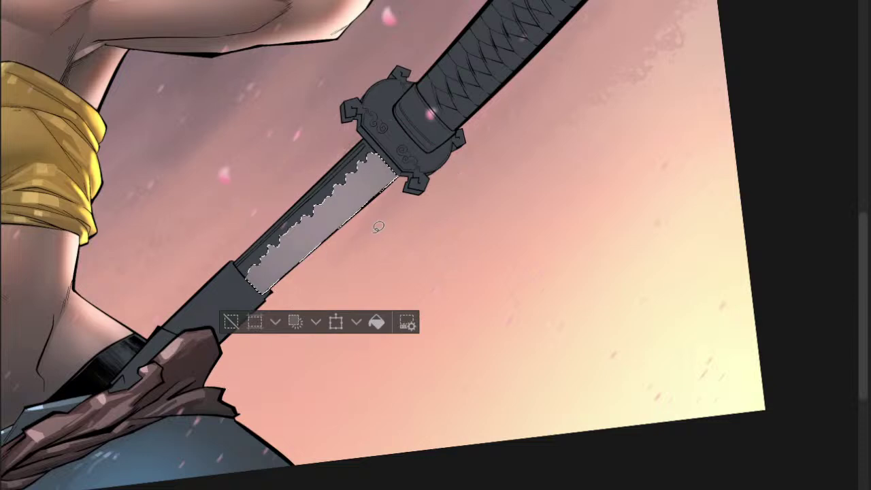
scroll(353, 238, "down", 2)
scroll(333, 232, "up", 2)
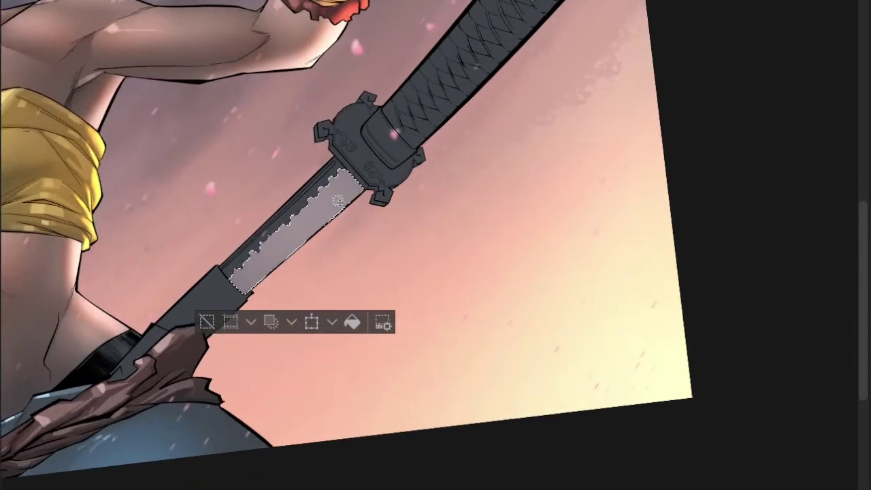
- Paint a thin white highlight along the blade's cutting edge from guard to scabbard with a small brush and clear the selection
key("bracketright")
key("bracketleft")
key("bracketleft")
key("bracketleft")
key("bracketleft")
key("bracketleft")
key("bracketleft")
key("bracketleft")
key("bracketleft")
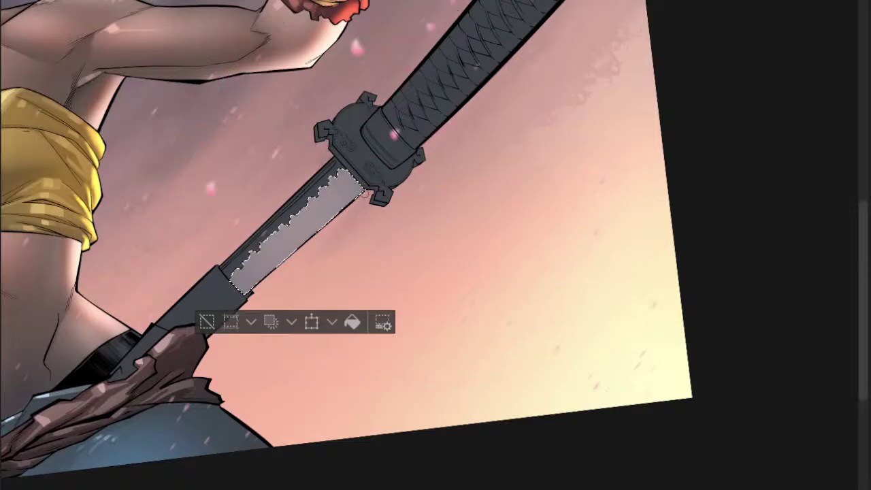
scroll(363, 195, "up", 3)
left_click(427, 133)
left_click(174, 356, "shift")
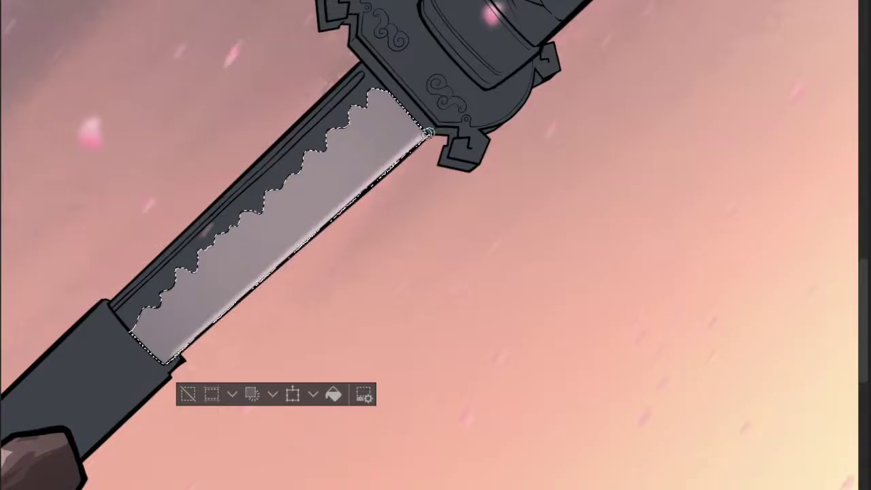
left_click(438, 125, "shift")
left_click_drag(437, 125, 169, 361)
key("ctrl+d")
- Select the dark back portion of the blade above the wavy line, lassoing in the missed groove lines and edge spots
scroll(336, 192, "down", 3)
scroll(326, 193, "up", 3)
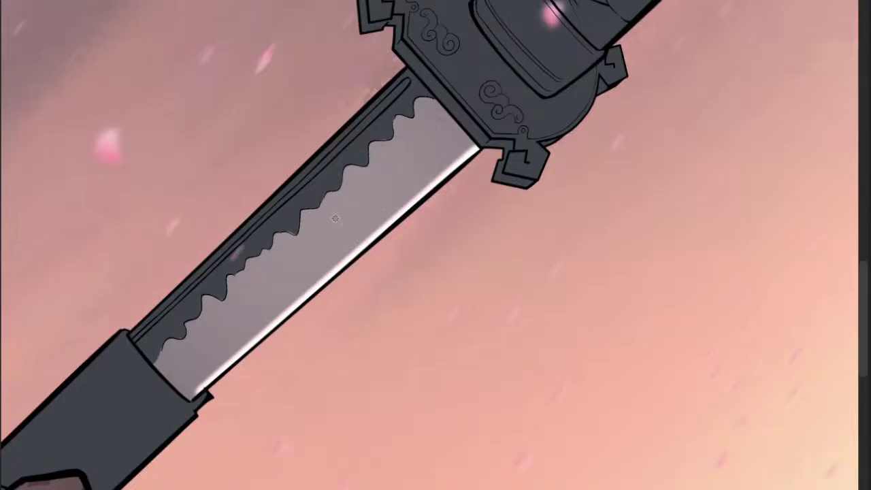
left_click(251, 259)
scroll(388, 126, "up", 4)
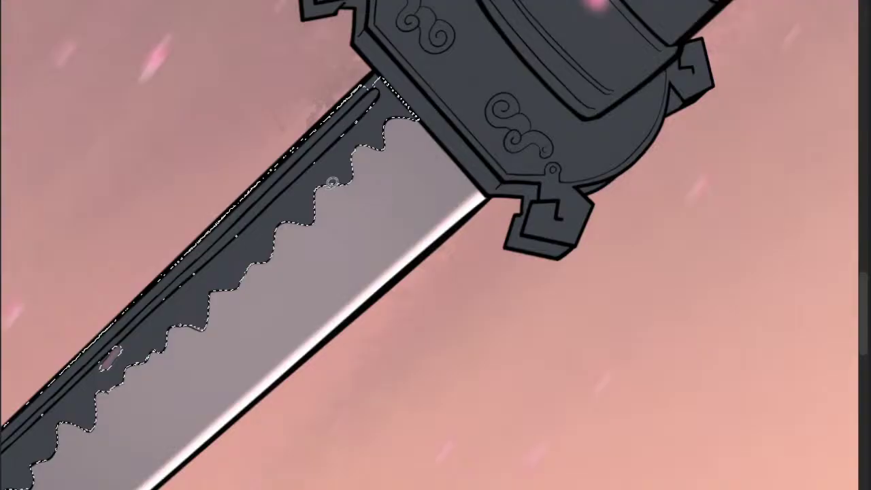
scroll(332, 182, "down", 1)
left_click_drag(361, 94, 368, 82)
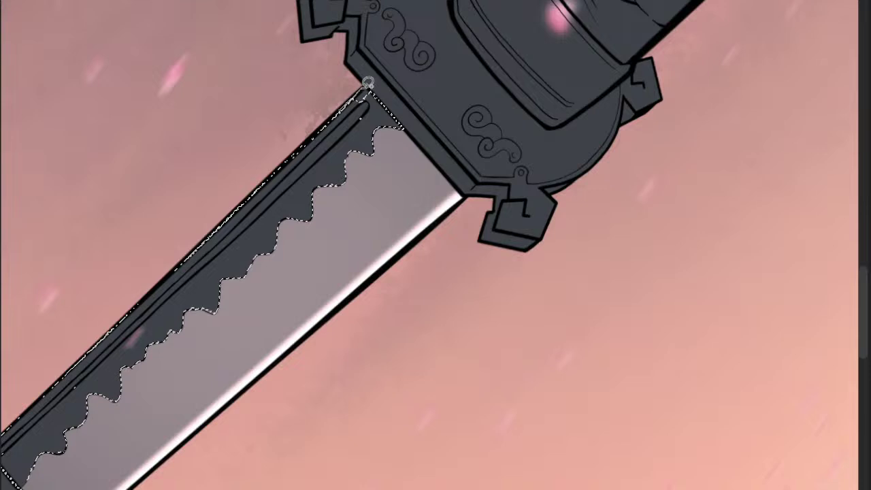
scroll(368, 85, "down", 2)
scroll(179, 259, "up", 2)
left_click_drag(183, 284, 146, 334)
left_click_drag(253, 229, 214, 269)
- Tint the selected back portion of the blade a muted dark red with a large soft brush
scroll(280, 235, "down", 4)
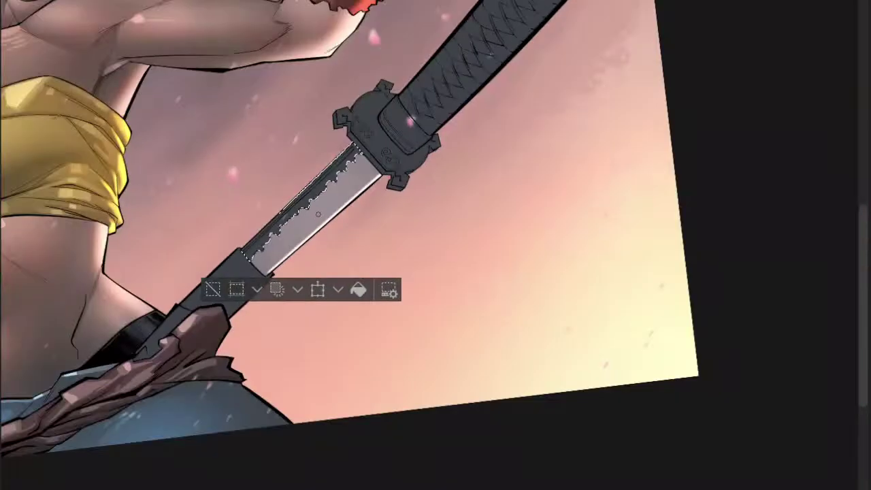
key("]")
key("]")
key("]")
key("]")
key("]")
key("]")
key("]")
key("]")
key("]")
key("]")
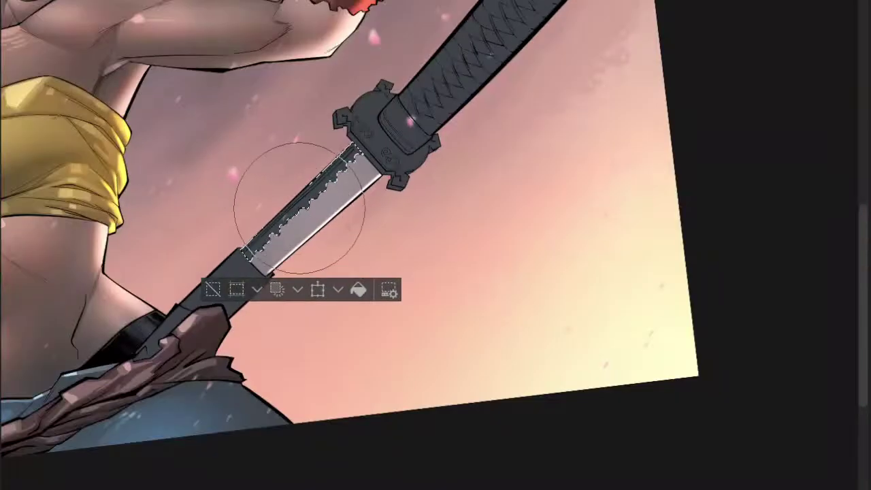
scroll(361, 178, "down", 2)
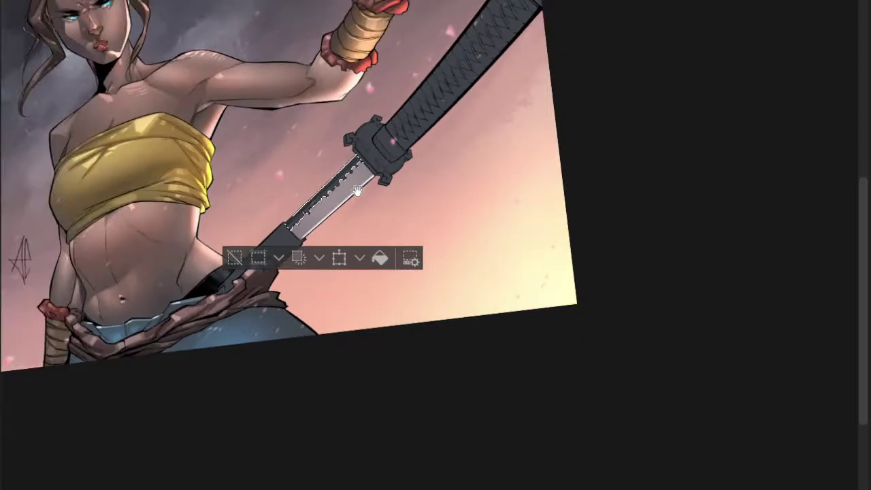
scroll(357, 192, "up", 2)
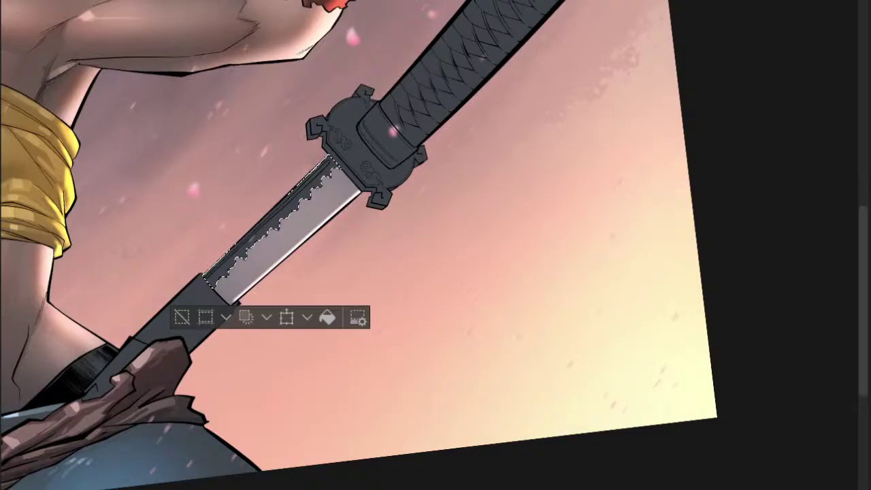
mouse_move(389, 142)
left_mouse_down()
mouse_move(283, 213)
mouse_move(232, 265)
left_mouse_up()
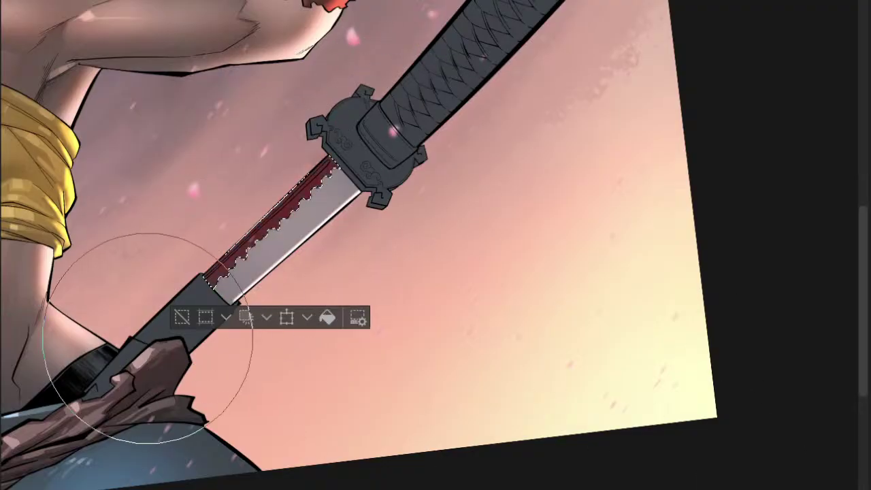
scroll(371, 218, "down", 4)
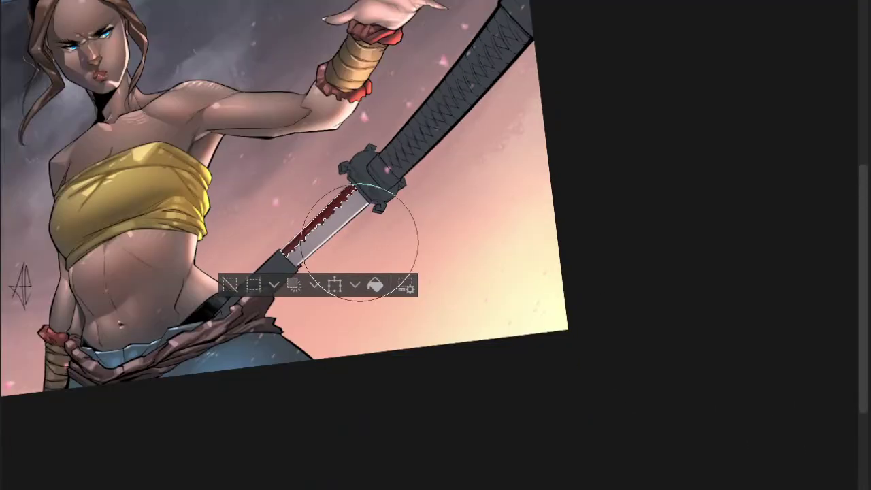
key("ctrl+z")
scroll(360, 241, "up", 3)
left_click_drag(320, 197, 242, 290)
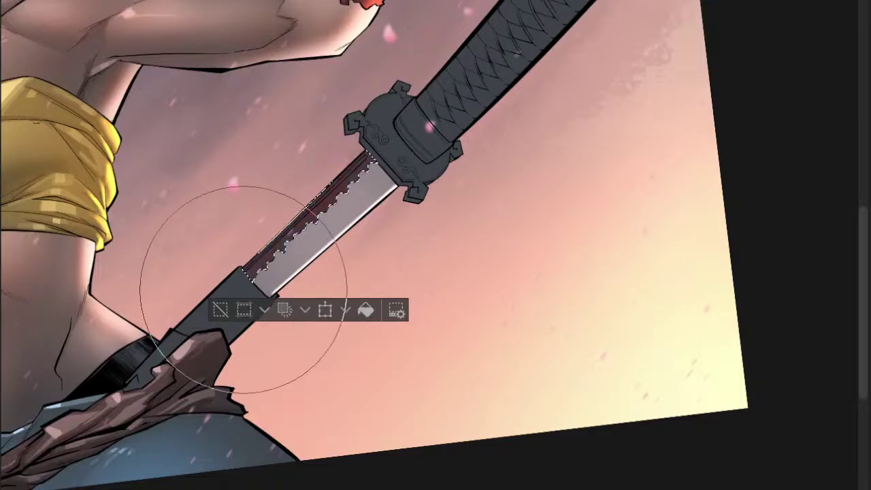
- Shift the selected back portion to teal-blue with hue -162 and luminosity 8
key("ctrl+u")
mouse_move(660, 235)
left_mouse_down()
mouse_move(544, 236)
mouse_move(558, 239)
left_mouse_up()
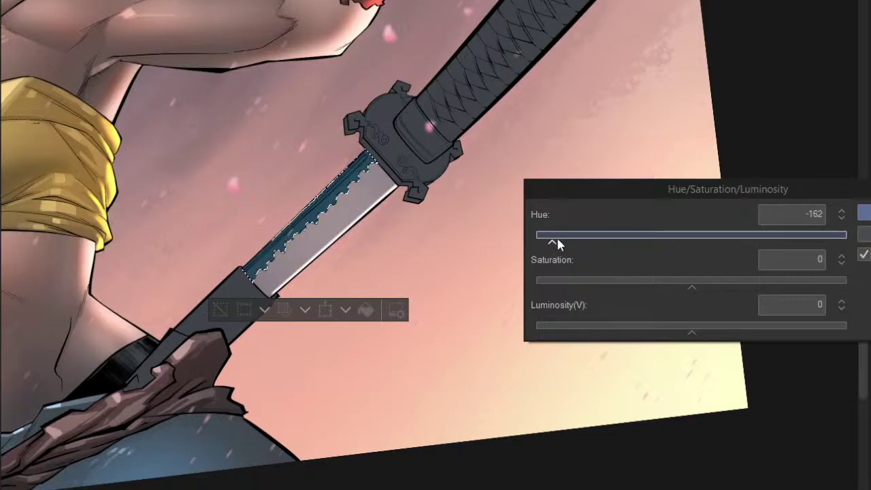
left_click_drag(692, 330, 704, 332)
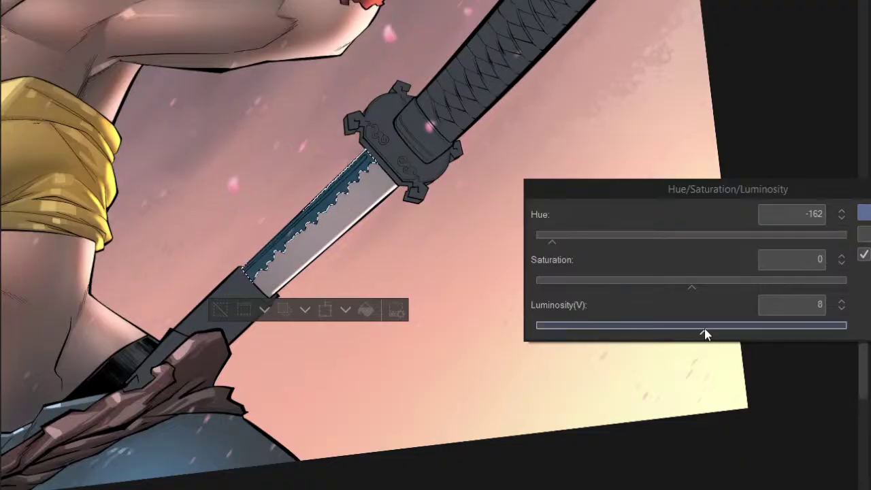
left_click(862, 212)
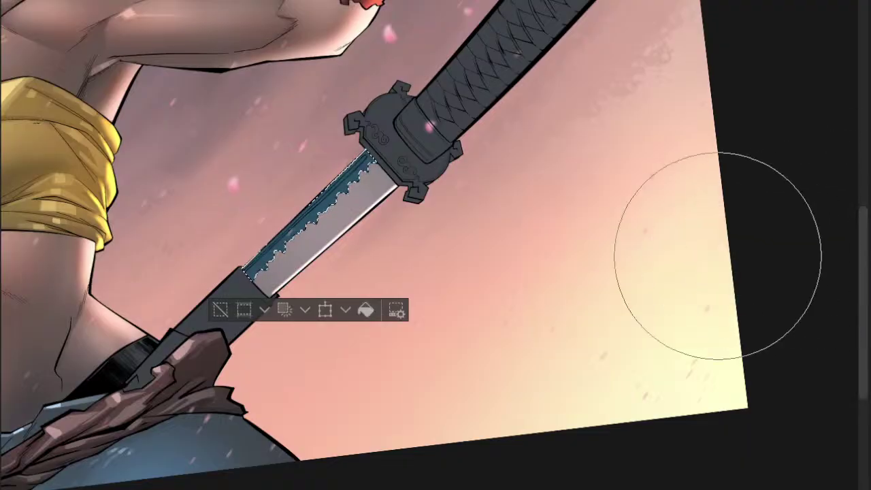
- Clear the selection and select only the narrow strip along the blade's spine, up to the guard
scroll(306, 225, "up", 5)
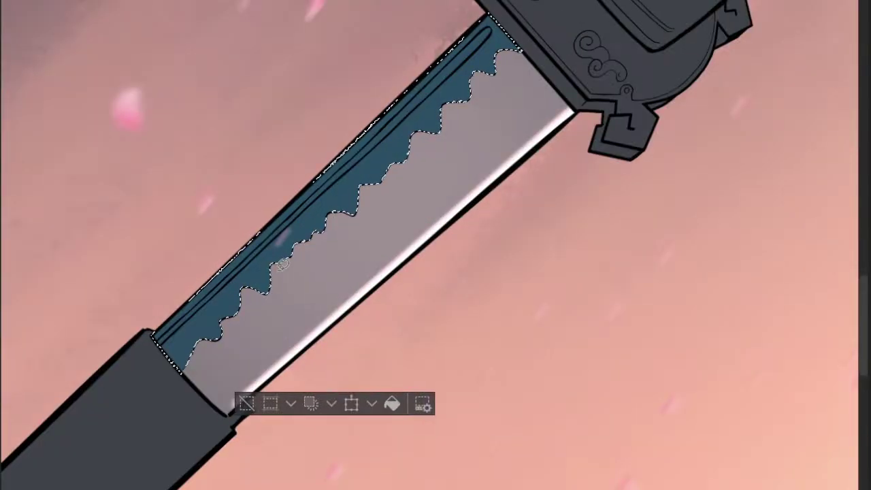
key("ctrl+d")
key("w")
left_click(290, 223)
key("ctrl+d")
left_click(295, 220)
scroll(326, 200, "down", 2)
scroll(453, 78, "up", 4)
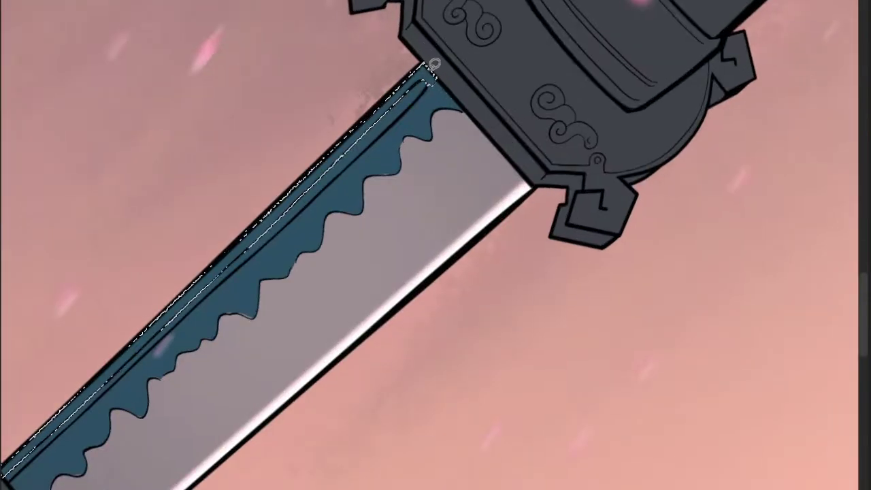
- Brighten the selected spine strip with a lighter blue and clear the selection
scroll(468, 66, "down", 2)
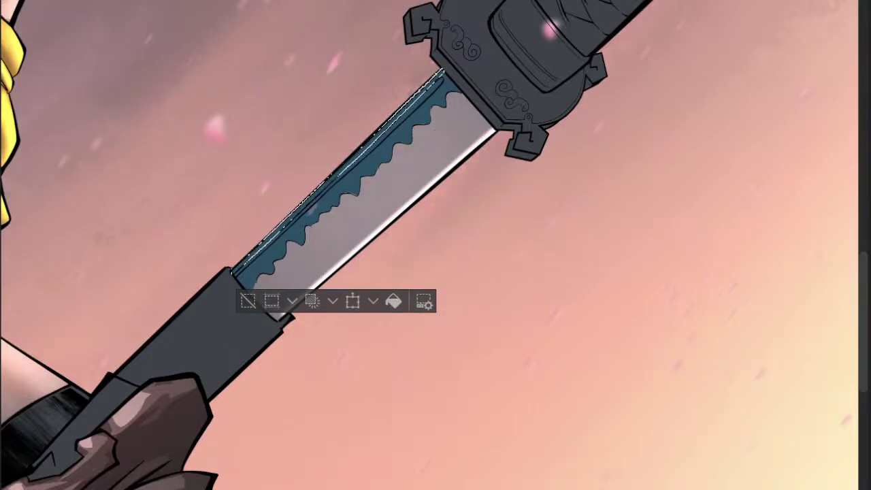
left_click_drag(459, 117, 365, 197)
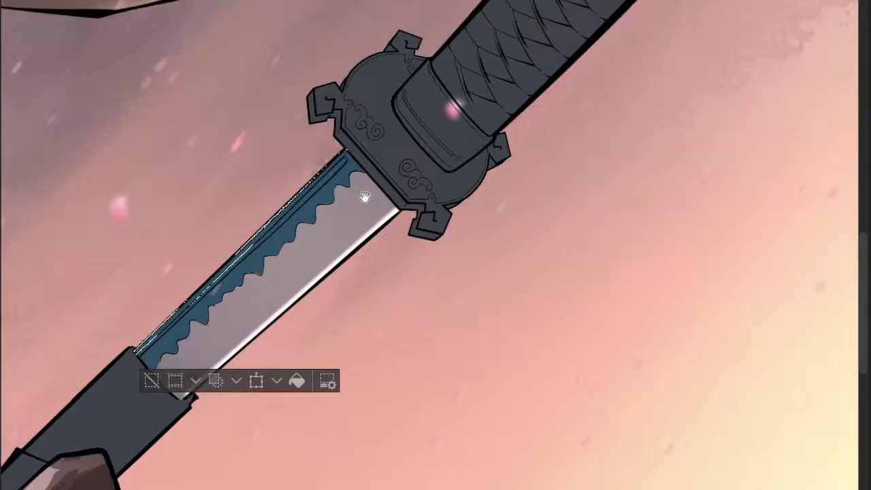
scroll(365, 197, "down", 1)
key("ctrl+d")
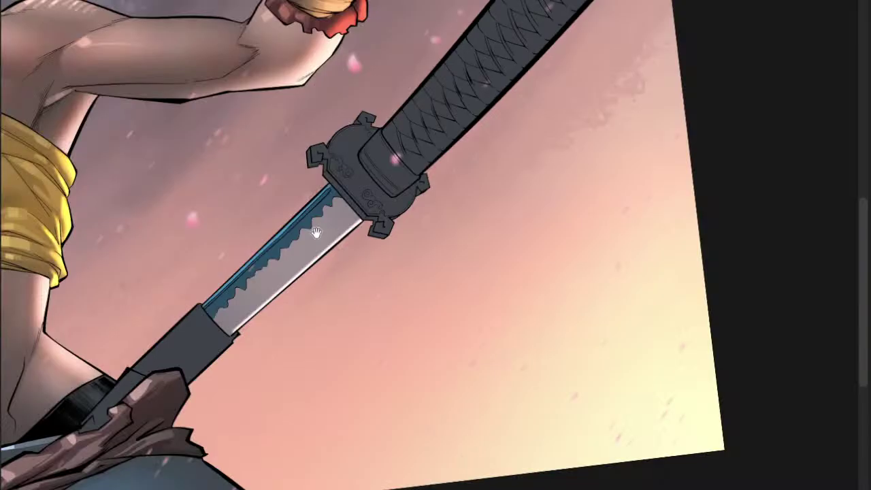
- Lasso thin slivers inside the blue waves of the temper line on the half nearest the guard
scroll(316, 233, "up", 3)
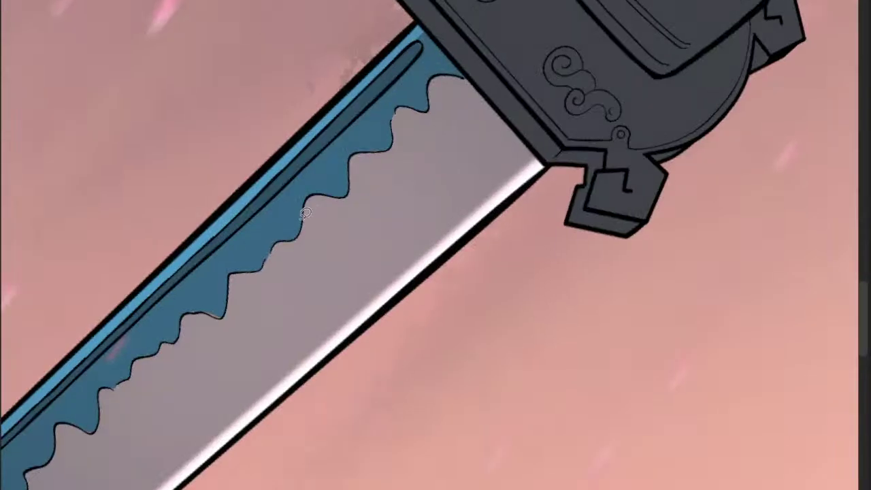
mouse_move(302, 205)
left_mouse_down()
mouse_move(299, 230)
mouse_move(302, 206)
left_mouse_up()
mouse_move(349, 161)
left_mouse_down()
mouse_move(349, 188)
mouse_move(348, 163)
left_mouse_up()
mouse_move(391, 117)
left_mouse_down()
mouse_move(387, 146)
mouse_move(392, 119)
left_mouse_up()
left_click_drag(422, 85, 427, 102)
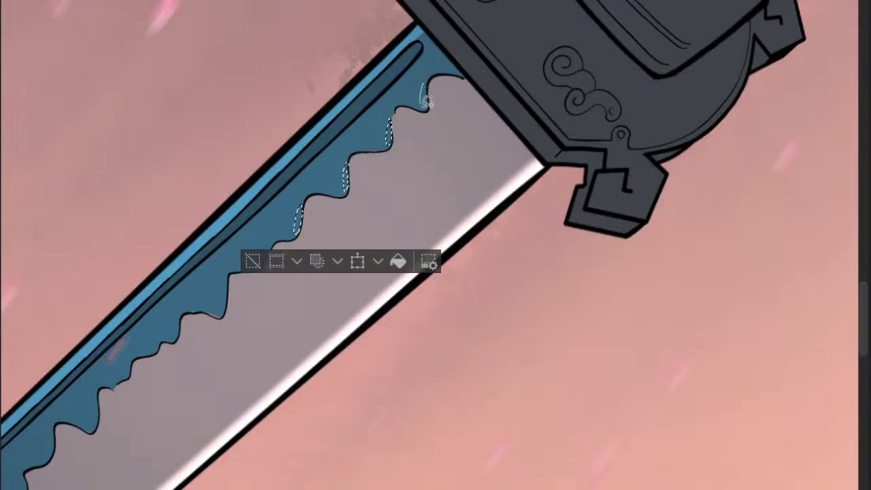
left_click_drag(427, 102, 423, 84)
- Lasso matching slivers on the remaining waves toward the scabbard, brush color into them and clear the selection
left_click_drag(356, 160, 350, 177)
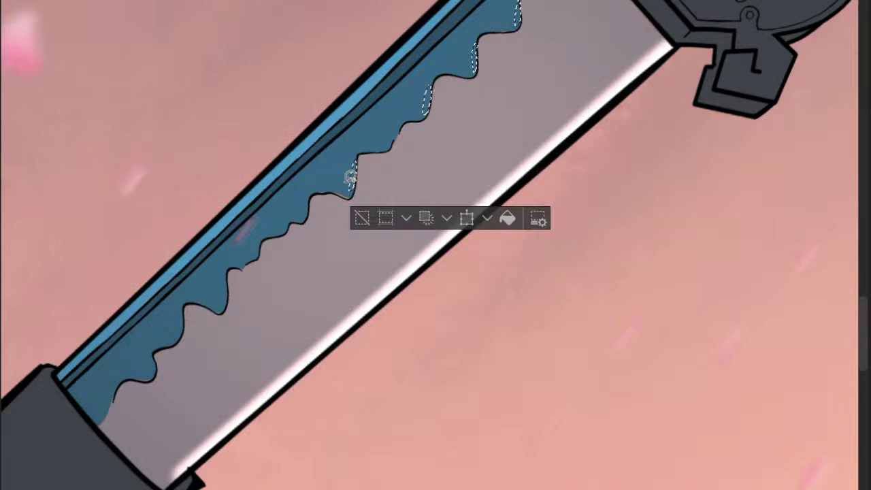
left_click_drag(306, 198, 301, 221)
left_click_drag(228, 274, 234, 276)
mouse_move(201, 270)
left_mouse_down()
mouse_move(193, 286)
mouse_move(199, 272)
left_mouse_up()
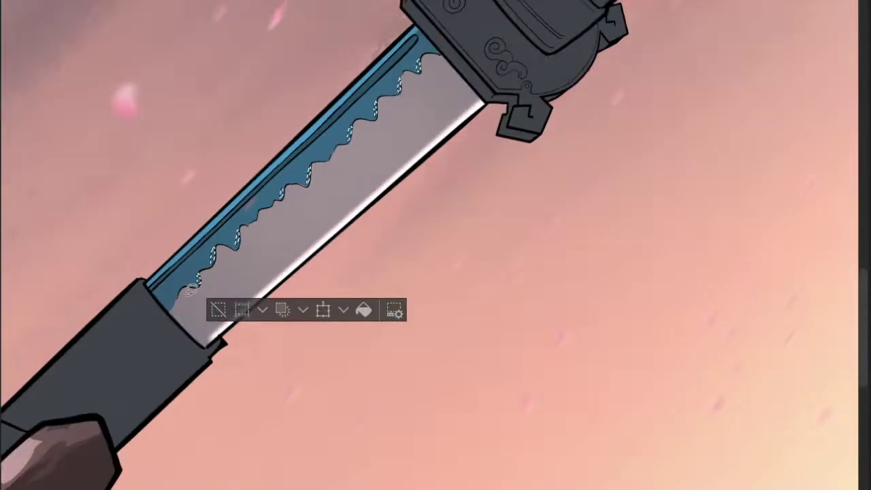
key("b")
key("ctrl+d")
- Write a large red "BRB" note across the figure's shoulder and raised arm
left_click_drag(620, 115, 531, 197)
left_click_drag(453, 122, 409, 272)
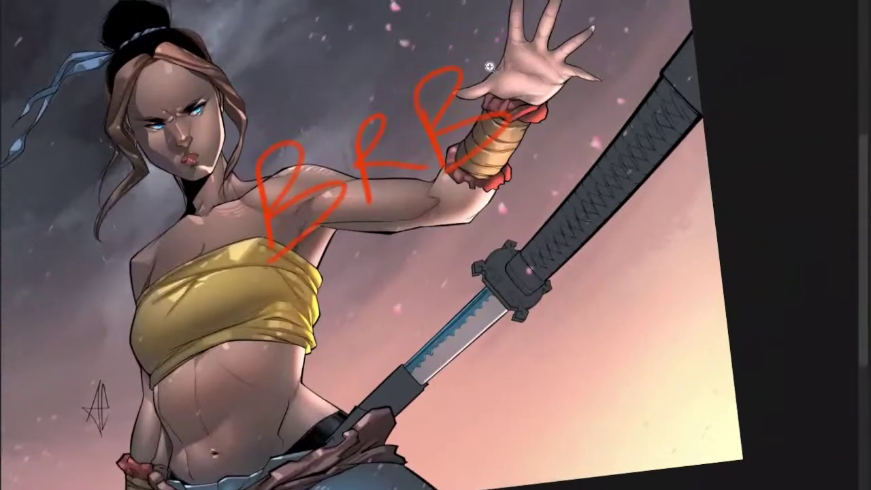
left_click_drag(494, 71, 519, 72)
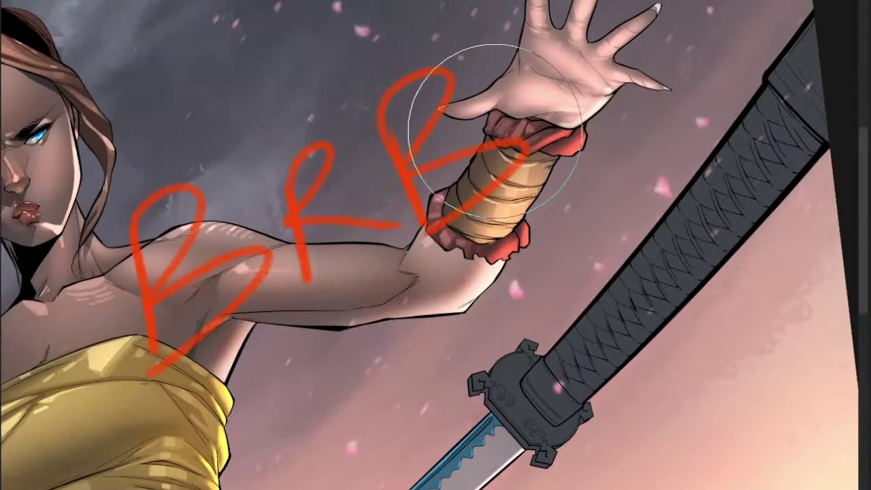
left_click_drag(588, 131, 561, 132)
key("l")
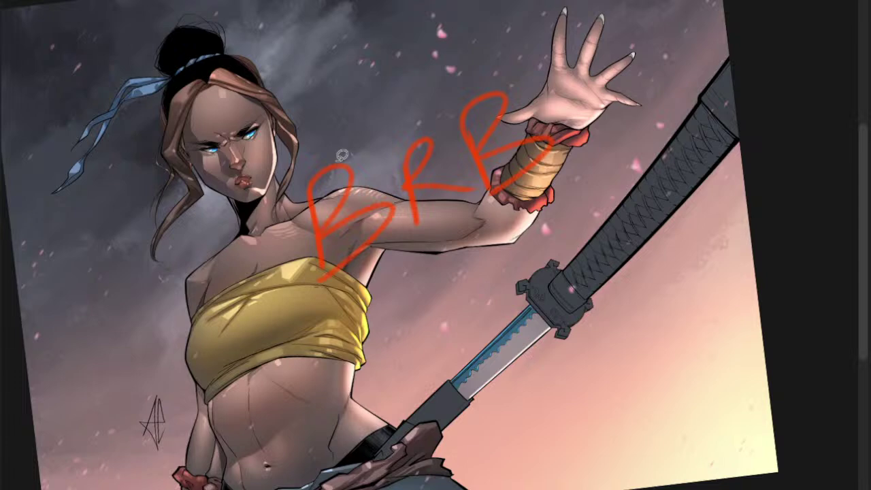
scroll(442, 159, "down", 2)
left_click_drag(465, 151, 469, 144)
scroll(479, 156, "up", 3)
left_click_drag(607, 113, 617, 125)
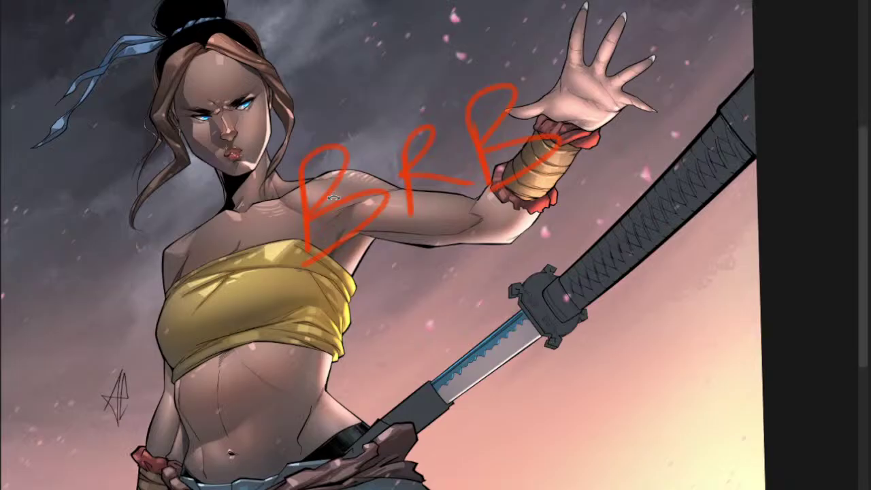
- Examine the whole illustration and the sword at several magnifications
scroll(407, 193, "down", 5)
left_click_drag(390, 218, 371, 273)
scroll(383, 256, "up", 5)
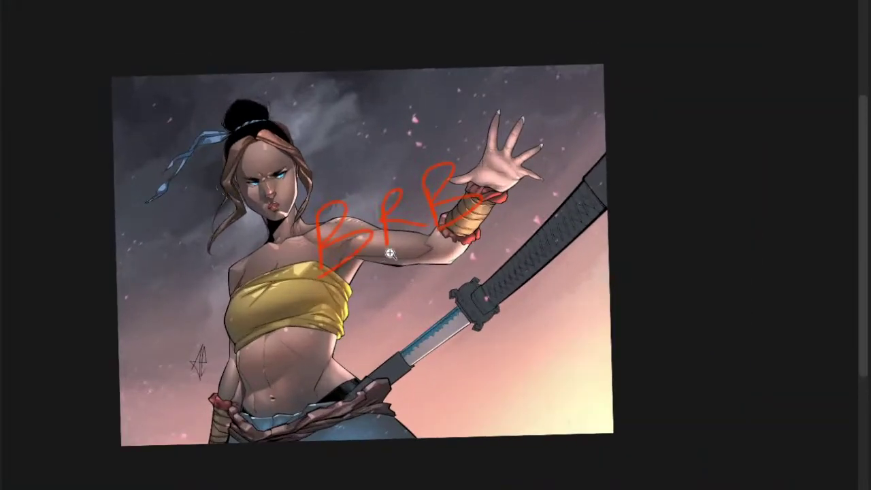
left_click_drag(388, 238, 382, 280)
scroll(384, 278, "down", 3)
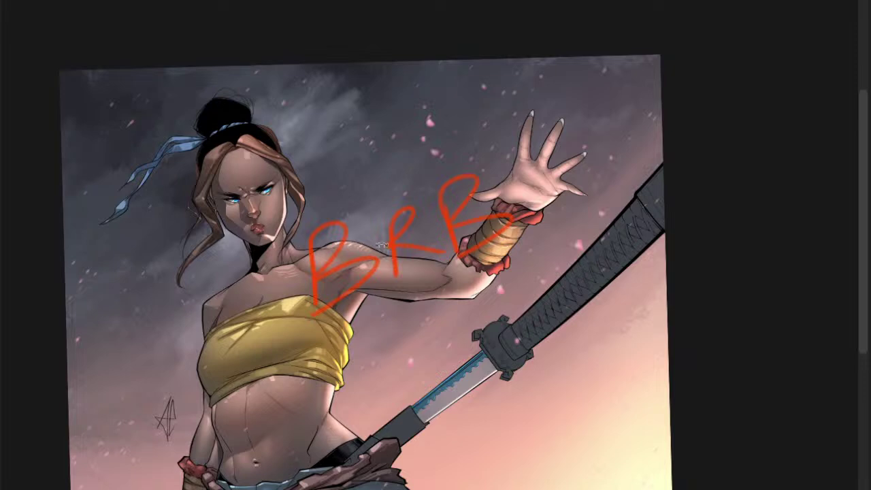
left_click_drag(392, 334, 402, 309)
scroll(463, 230, "down", 2)
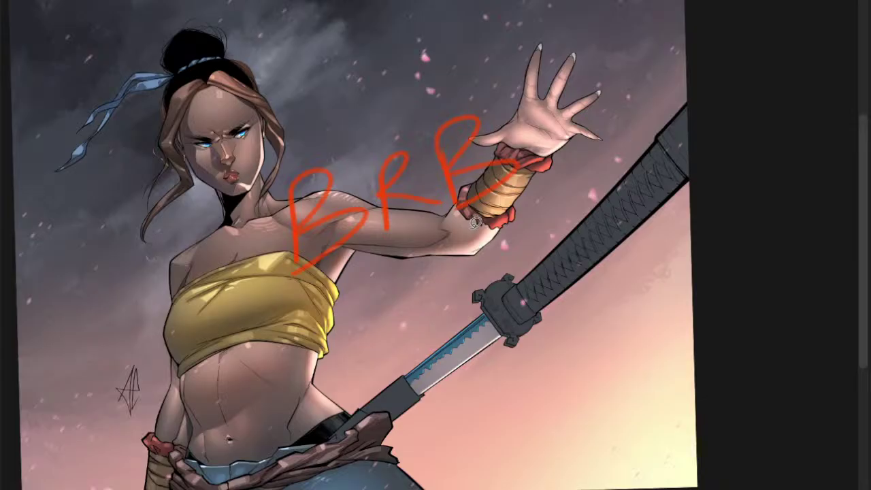
scroll(484, 242, "down", 2)
left_click_drag(485, 256, 445, 279)
scroll(445, 279, "up", 3)
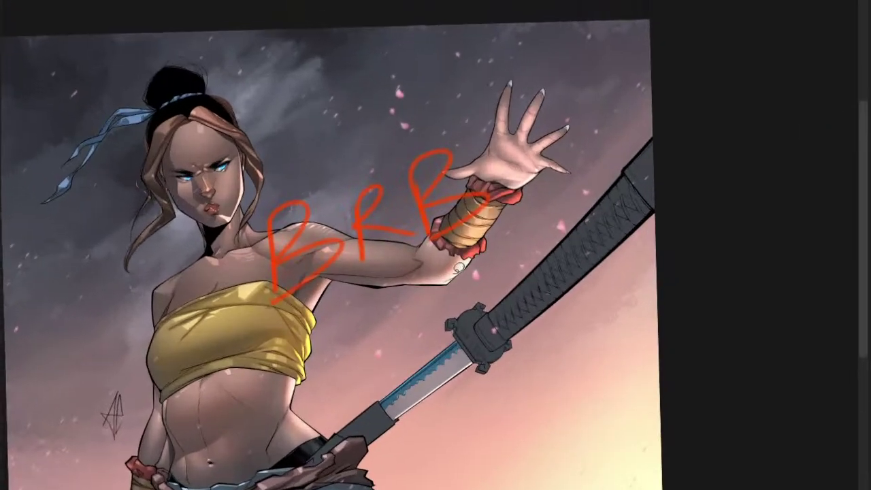
scroll(461, 275, "down", 3)
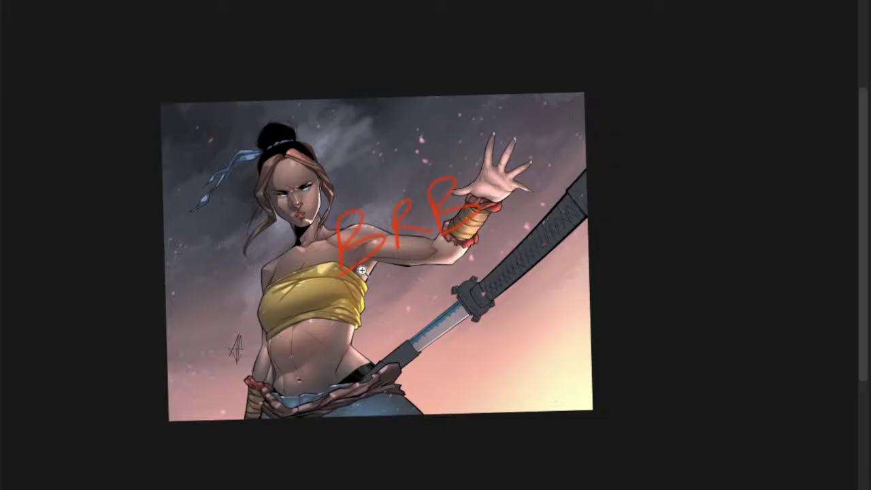
scroll(373, 270, "up", 2)
left_click_drag(388, 272, 357, 268)
left_click_drag(432, 256, 387, 262)
scroll(436, 257, "down", 3)
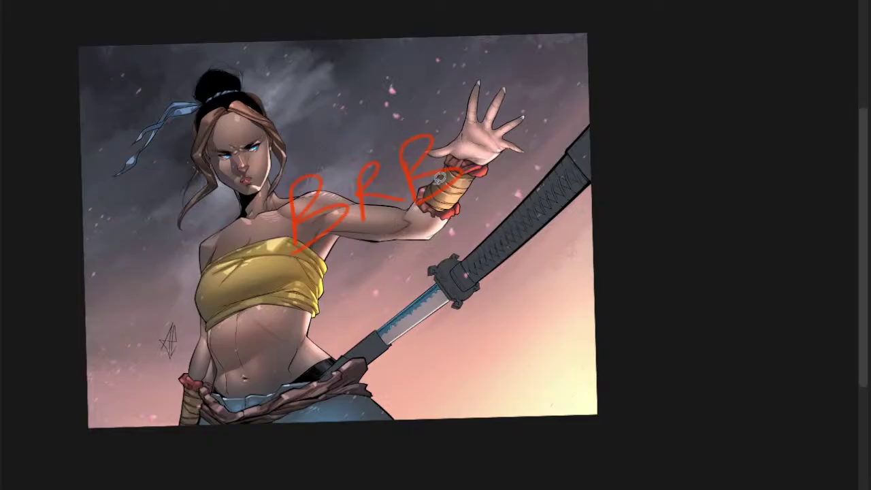
left_click_drag(439, 174, 382, 216)
left_click_drag(354, 252, 370, 237)
scroll(394, 231, "up", 2)
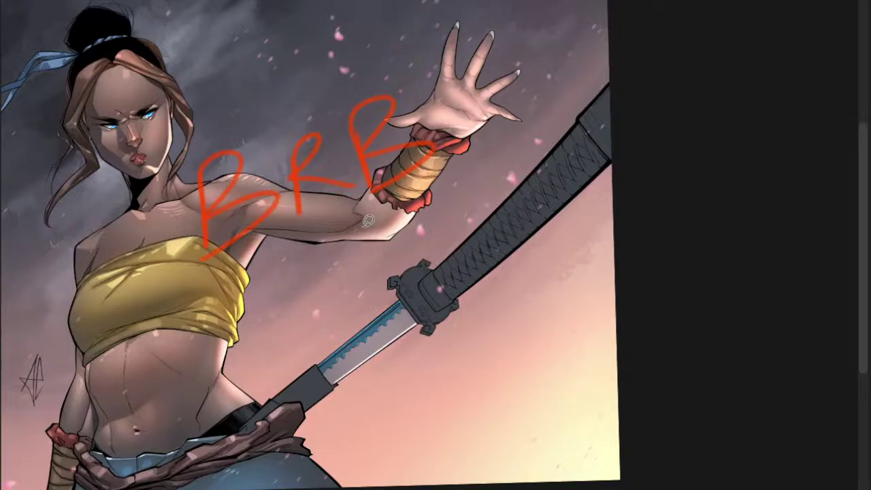
scroll(264, 217, "up", 4)
left_click_drag(388, 217, 319, 240)
scroll(318, 240, "down", 5)
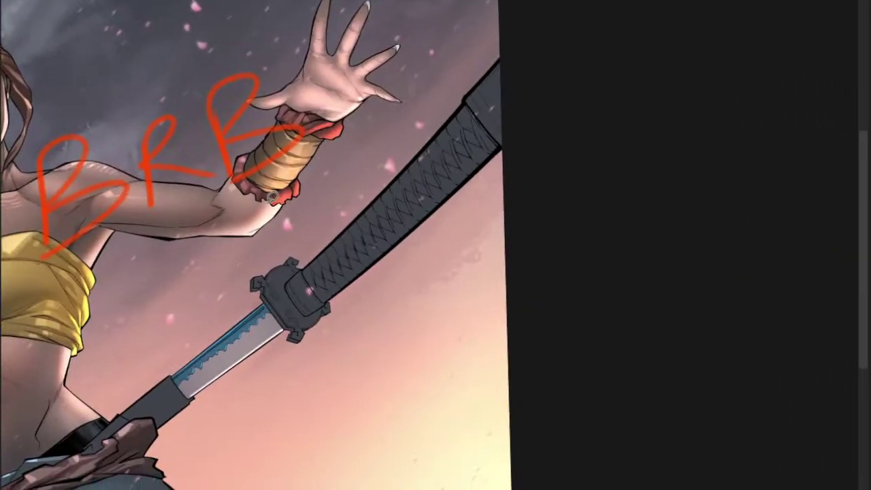
- Lasso a wide and a narrow slanted band across the middle of the blade and airbrush pale blue reflections into them
left_click_drag(291, 265, 237, 260)
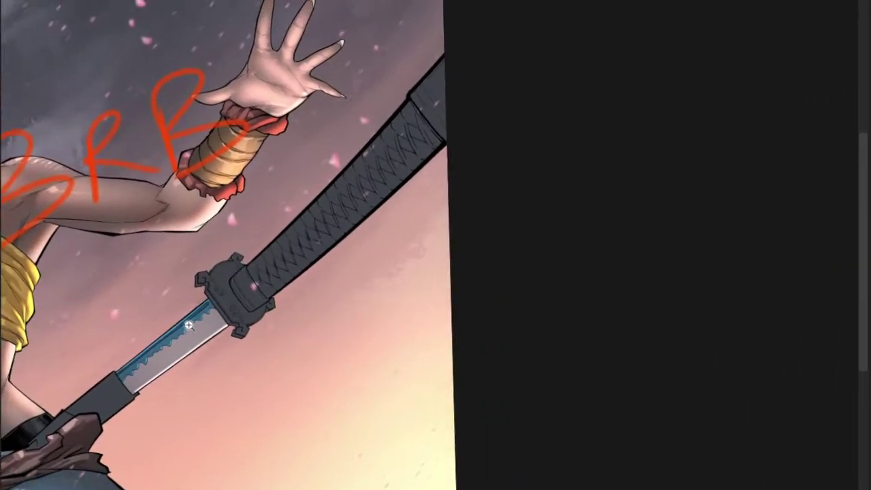
left_click_drag(163, 354, 224, 309)
left_click_drag(191, 344, 199, 276)
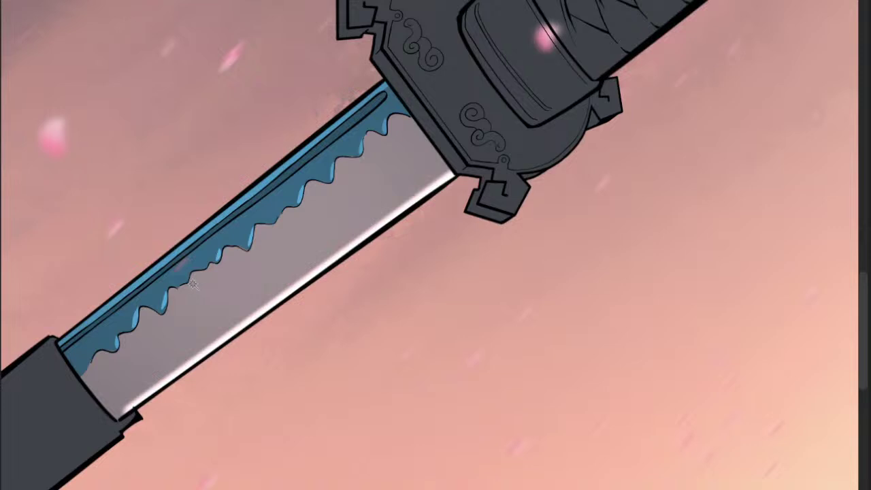
left_click(161, 260)
left_click(184, 374)
left_click(241, 335)
left_click(218, 217)
left_click(160, 260)
left_click(257, 183)
left_click(275, 308)
left_click(301, 289)
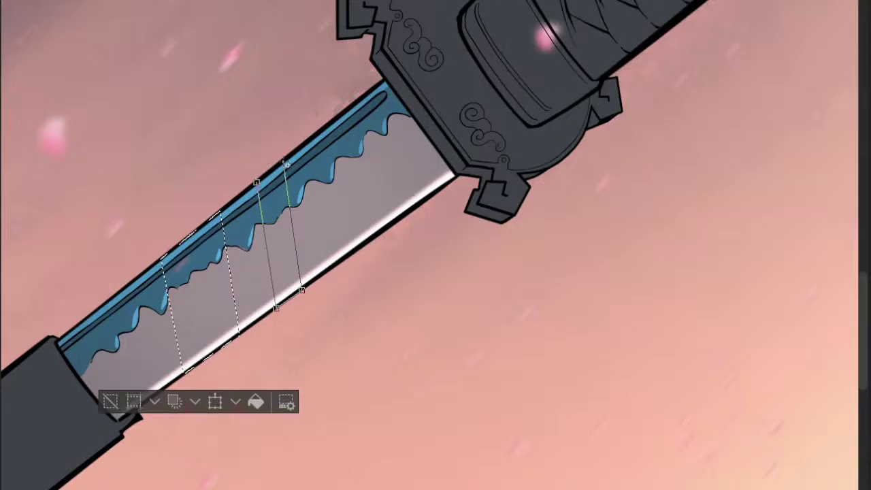
left_click(287, 164)
left_click(256, 182)
scroll(281, 185, "down", 2)
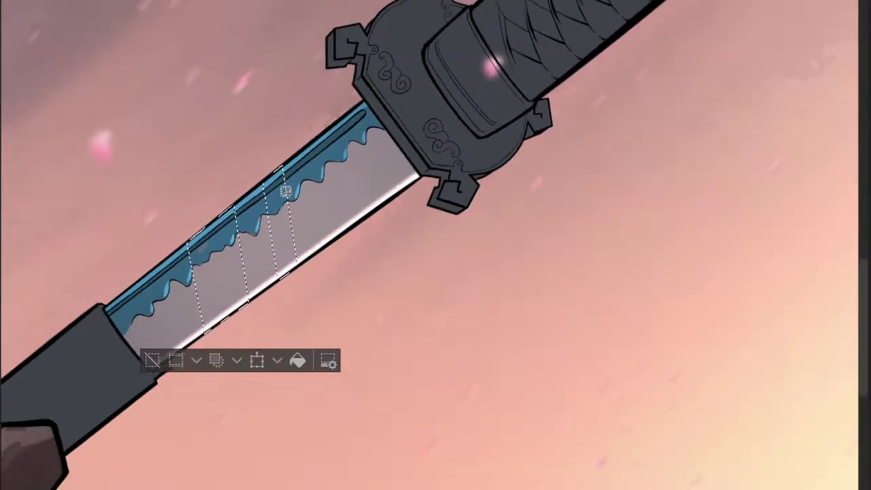
key("b")
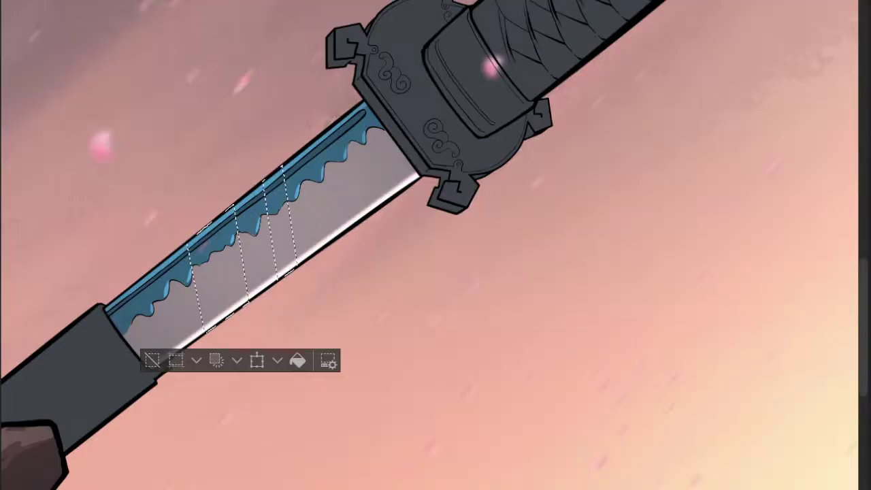
left_click_drag(214, 388, 177, 350)
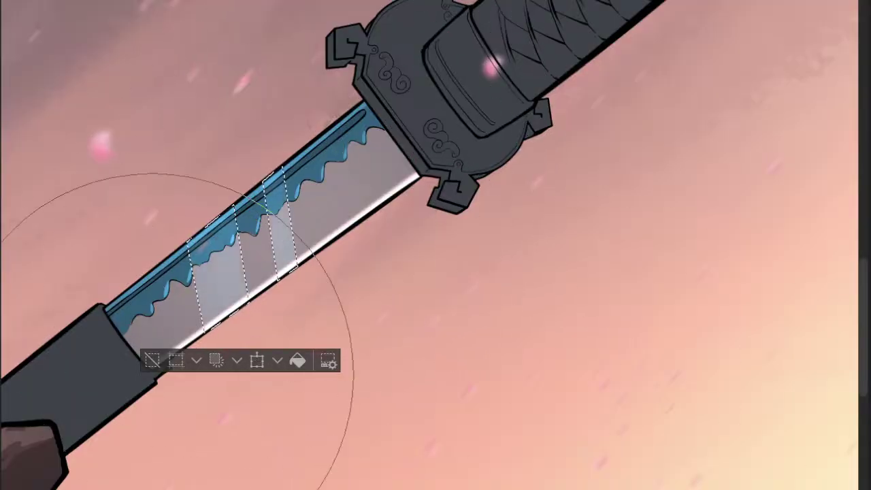
key("ctrl+d")
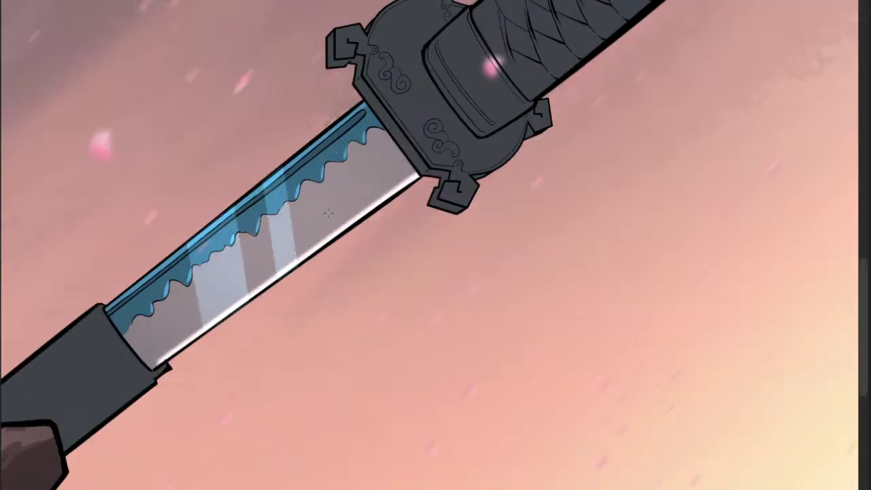
- Select the blade's whole steel face below the temper line and try brushing a cool light tone over it
scroll(326, 218, "down", 5)
left_click_drag(368, 211, 347, 271)
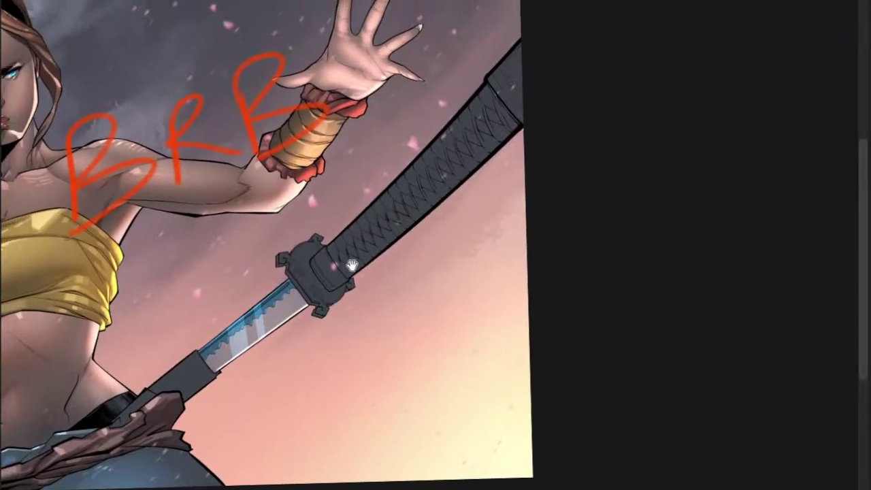
scroll(263, 336, "up", 3)
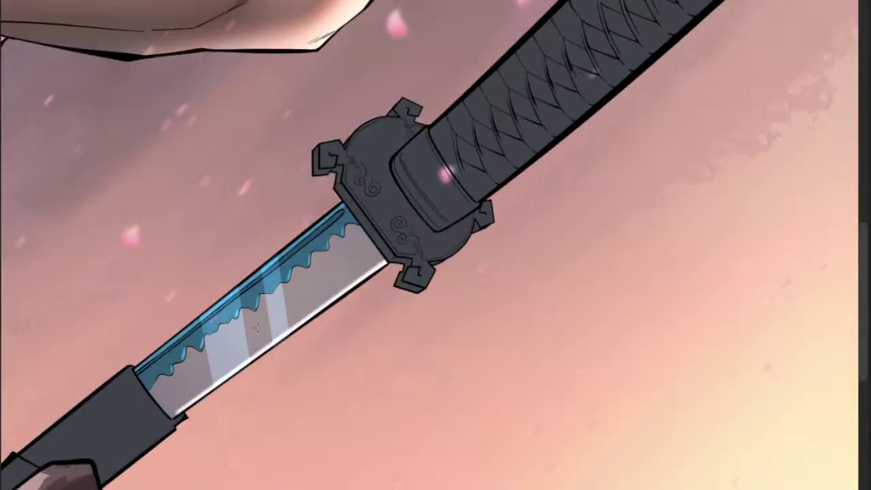
left_click(253, 349)
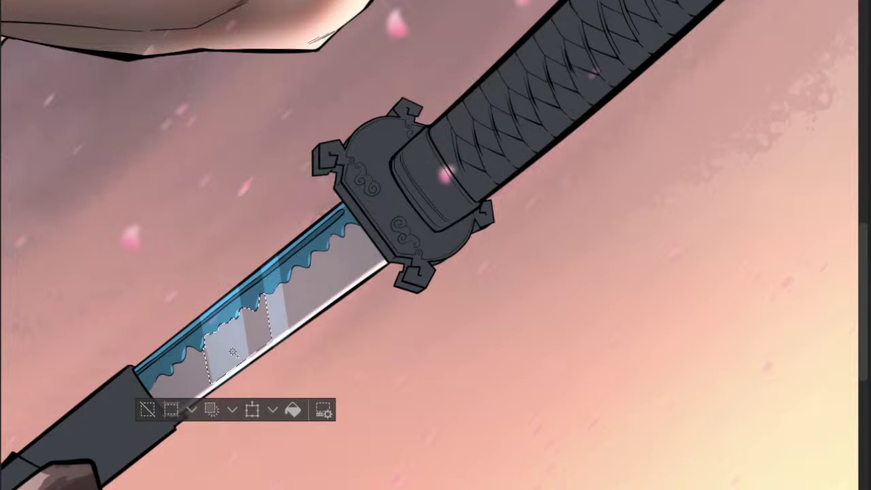
left_click(188, 376, "shift")
left_click(332, 294, "shift")
left_click(278, 315, "shift")
key("b")
key("b")
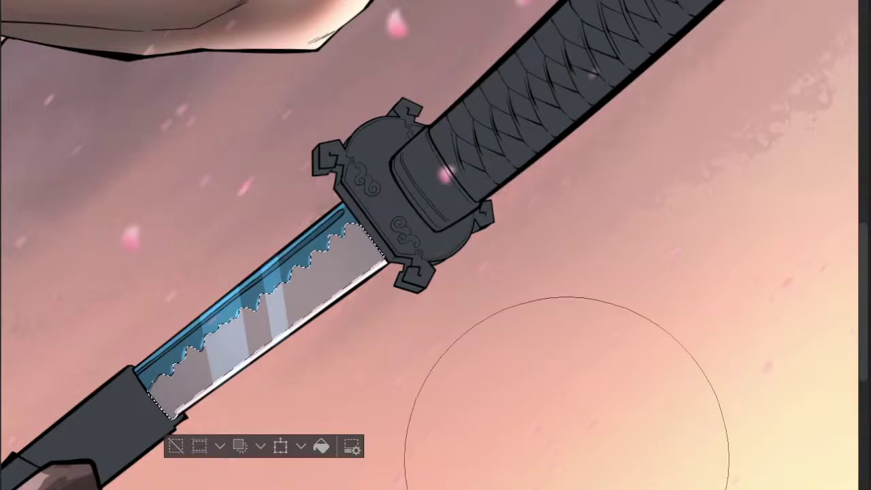
mouse_move(406, 204)
left_mouse_down()
mouse_move(360, 259)
mouse_move(162, 431)
left_mouse_up()
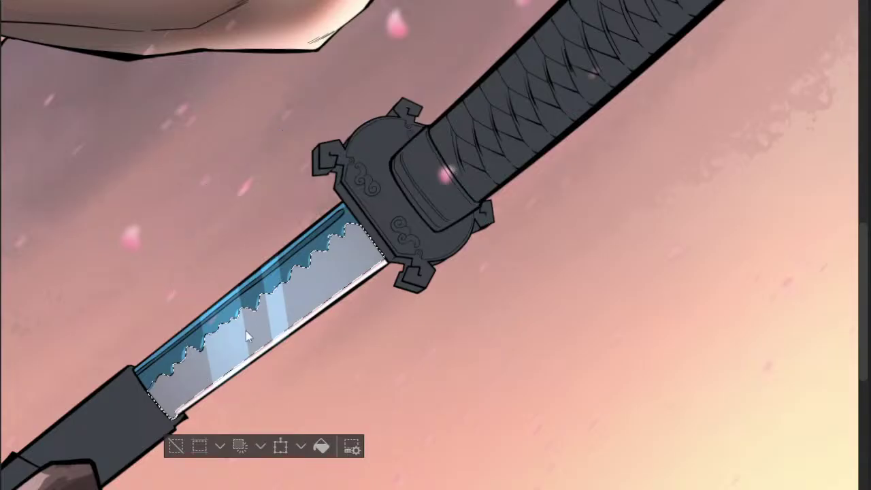
key("ctrl+z")
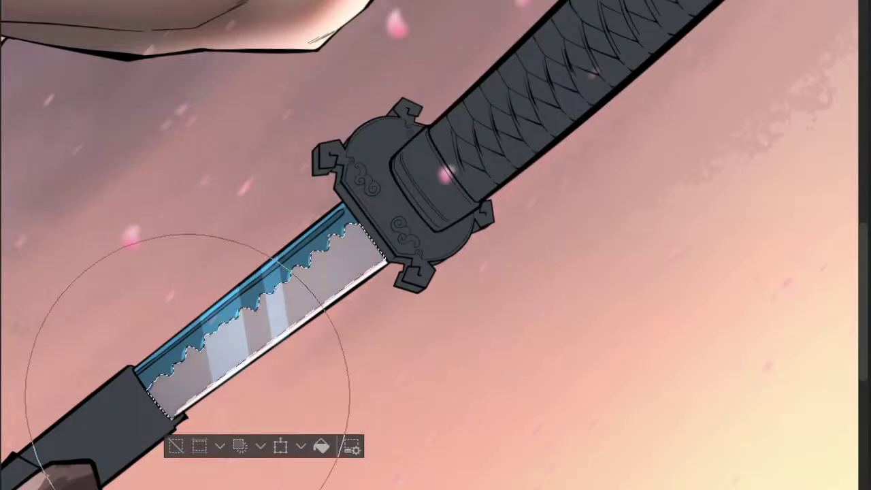
key("ctrl+d")
- Lasso a thin strip along the lower edge of the blade's groove and brush a light blue highlight into it
left_click_drag(387, 288, 315, 329)
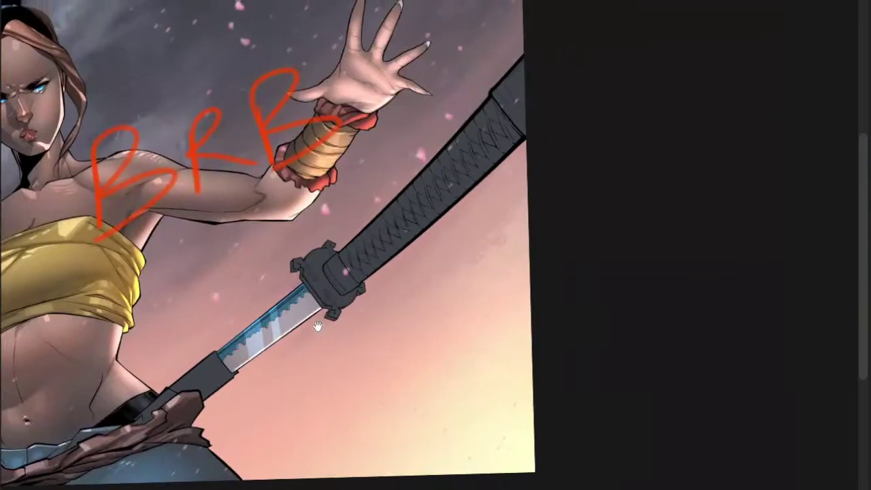
left_click_drag(387, 300, 335, 343)
left_click_drag(277, 338, 182, 340)
left_click(162, 353)
left_click(169, 365)
left_click_drag(577, 66, 171, 404)
left_click(451, 164)
left_click(442, 151)
left_click_drag(241, 330, 713, 1)
left_click(203, 398)
left_click_drag(219, 392, 228, 374)
scroll(250, 367, "down", 3)
key("b")
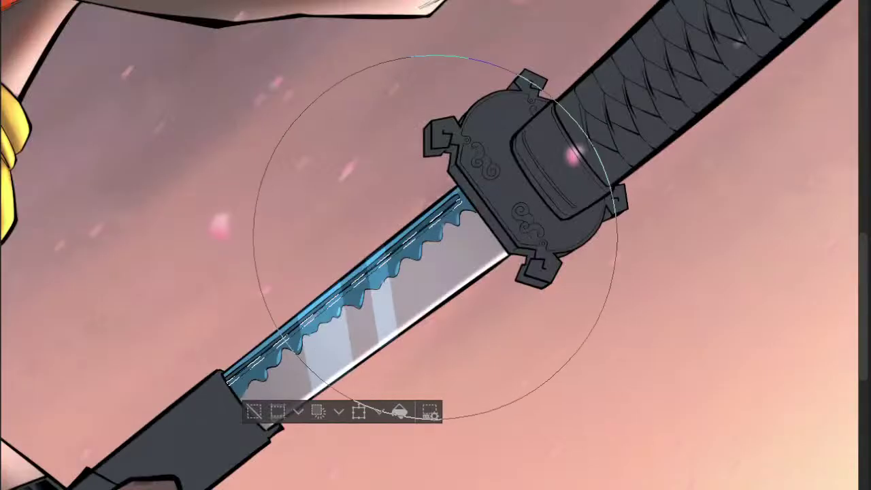
key("ctrl+d")
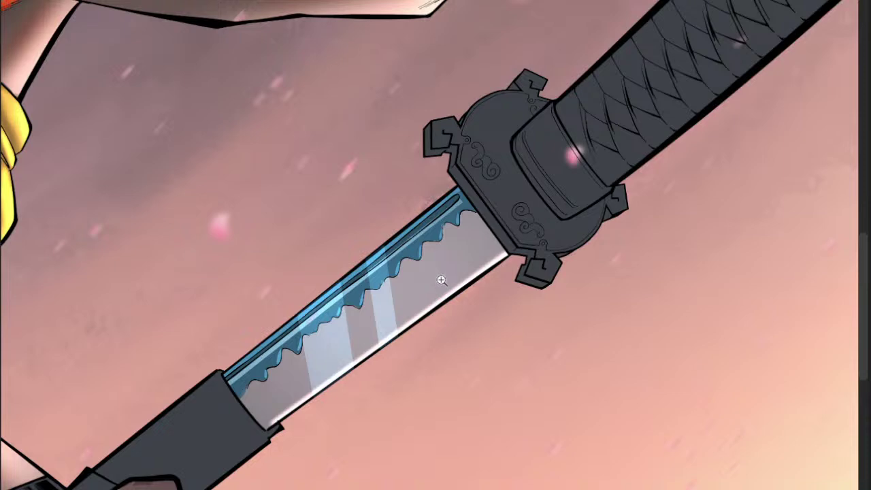
- Select all segments of the blade's spine strip, brighten them with light blue and clear the selection
left_click_drag(441, 279, 374, 297)
left_click_drag(303, 310, 368, 306)
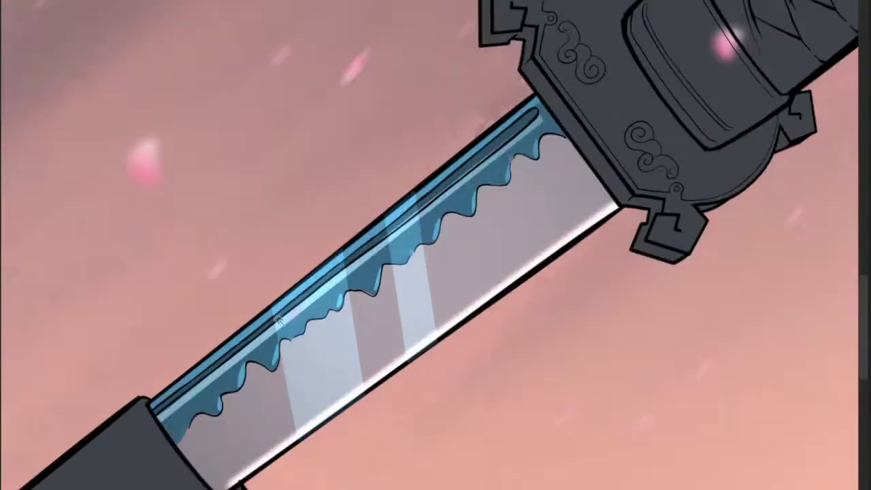
left_click(262, 319)
left_click(306, 288)
left_click(388, 219)
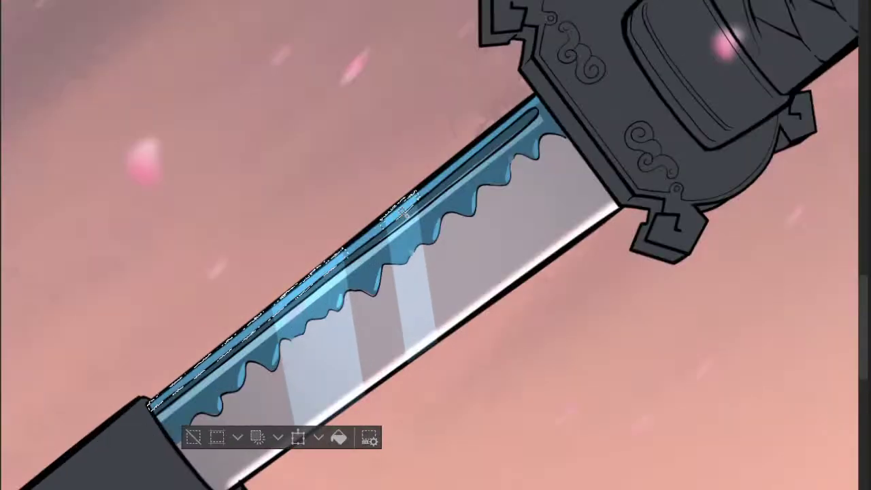
left_click(470, 165)
scroll(470, 163, "down", 2)
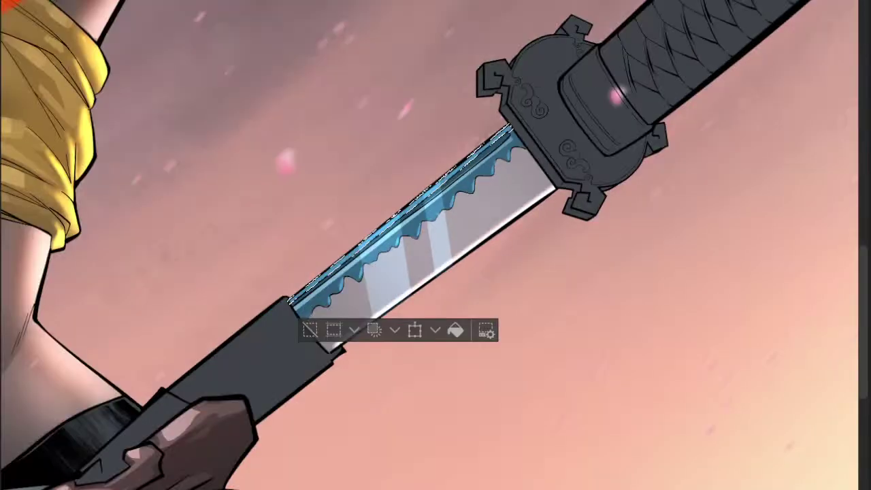
key("ctrl+d")
- Lasso the narrow groove band between spine and temper line from scabbard to guard and brush light blue into it
scroll(448, 222, "down", 3)
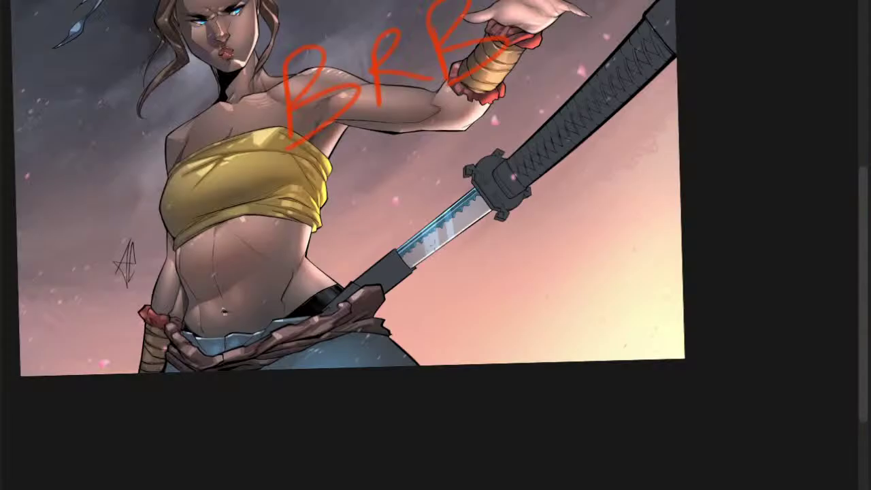
left_click_drag(453, 233, 362, 273)
scroll(372, 281, "up", 3)
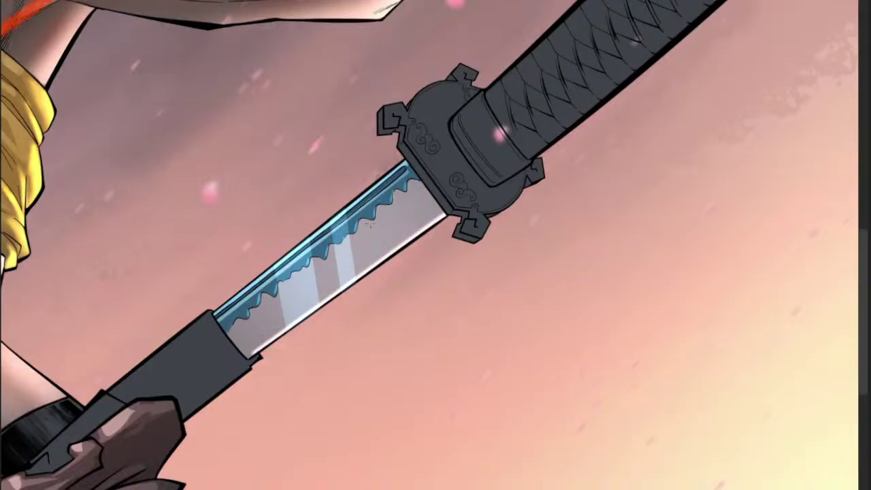
scroll(219, 311, "up", 3)
left_click_drag(517, 94, 329, 258)
left_click(454, 159)
left_click(453, 139)
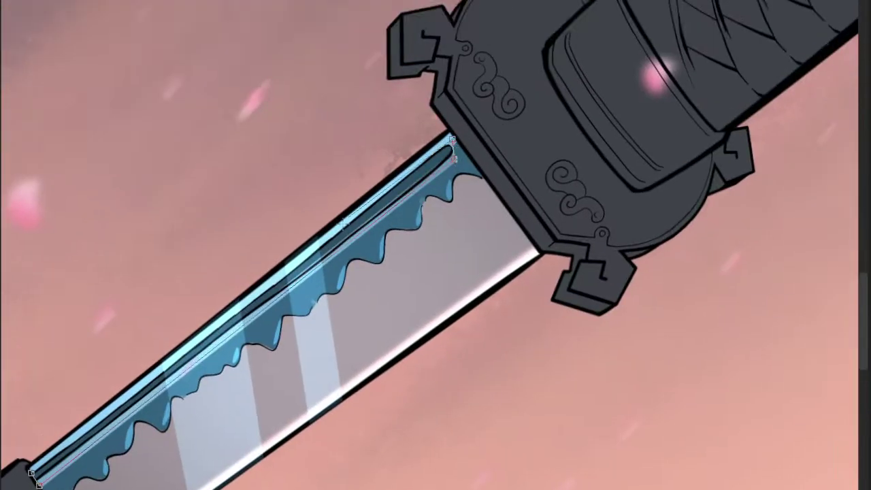
left_click(31, 473)
scroll(143, 393, "down", 2)
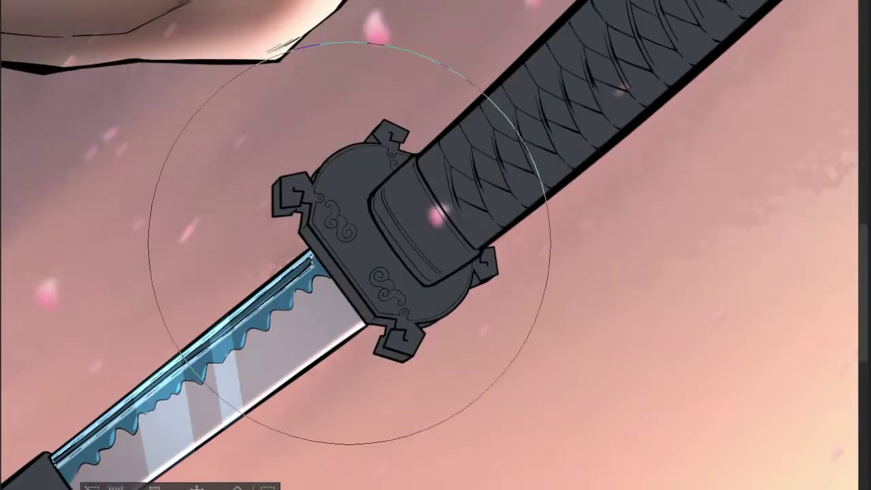
left_click_drag(390, 244, 362, 269)
left_click_drag(295, 361, 350, 237)
scroll(362, 247, "down", 3)
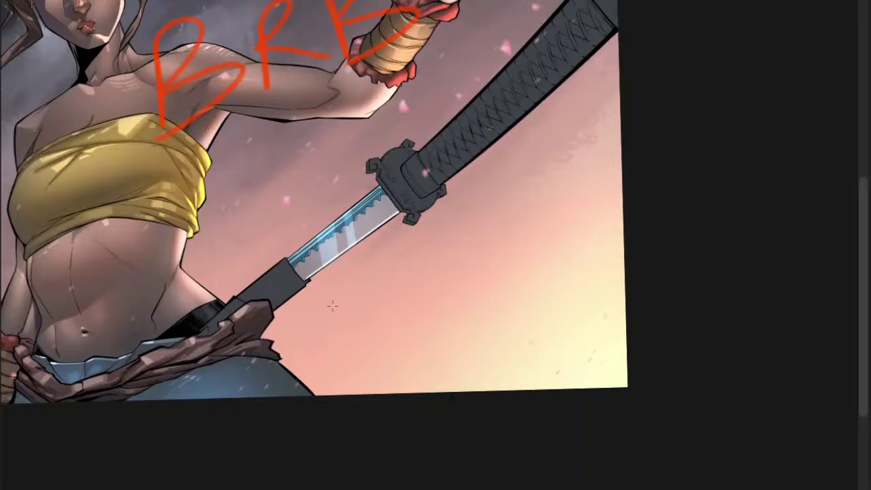
scroll(379, 264, "down", 1)
scroll(313, 284, "up", 4)
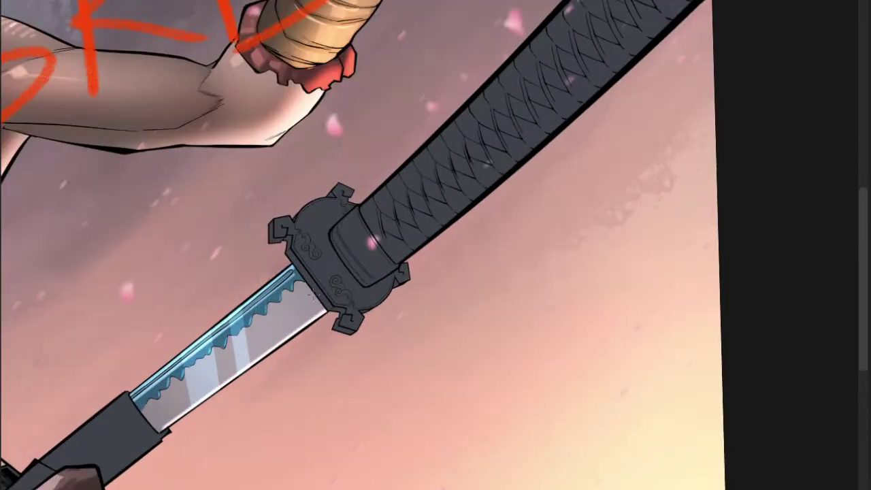
scroll(314, 292, "down", 1)
scroll(314, 291, "up", 1)
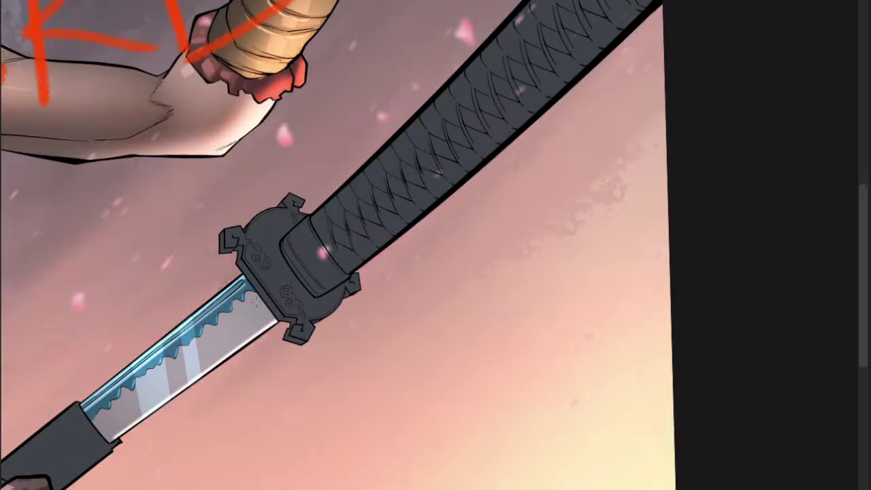
left_click_drag(321, 336, 272, 345)
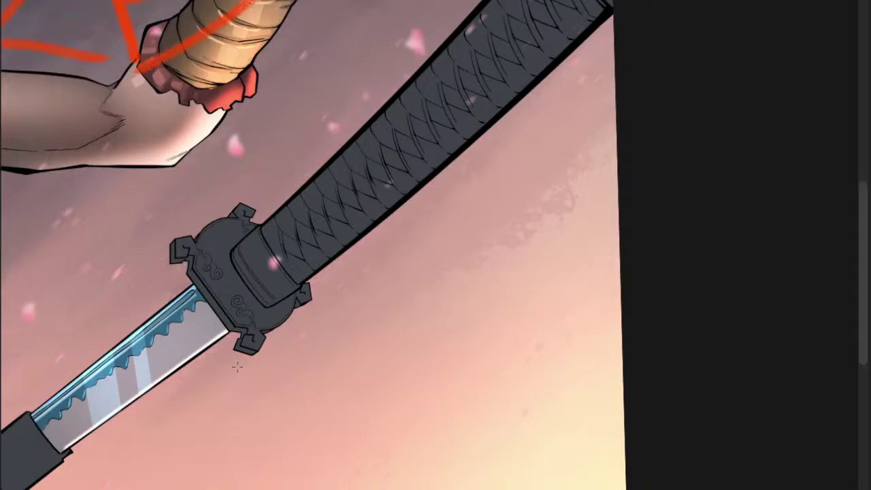
- Select all flat grey segments of the scabbard between the cloth sash and the blade, including the part beyond the seam
left_click_drag(366, 173, 316, 203)
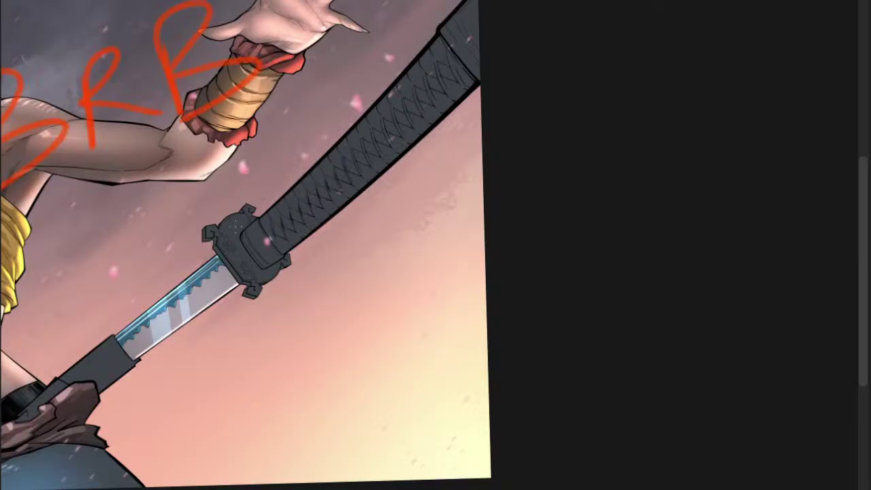
left_click_drag(290, 194, 249, 244)
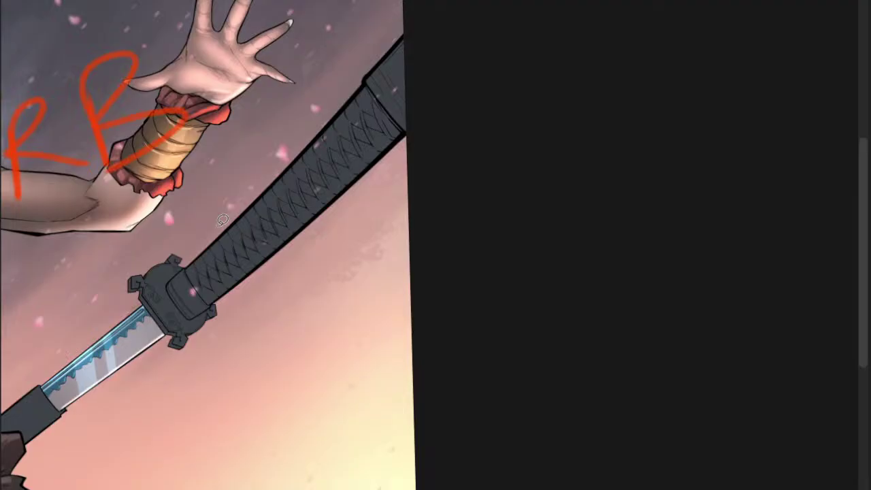
left_click_drag(314, 196, 298, 238)
left_click_drag(229, 286, 304, 193)
scroll(304, 193, "down", 3)
scroll(289, 220, "up", 5)
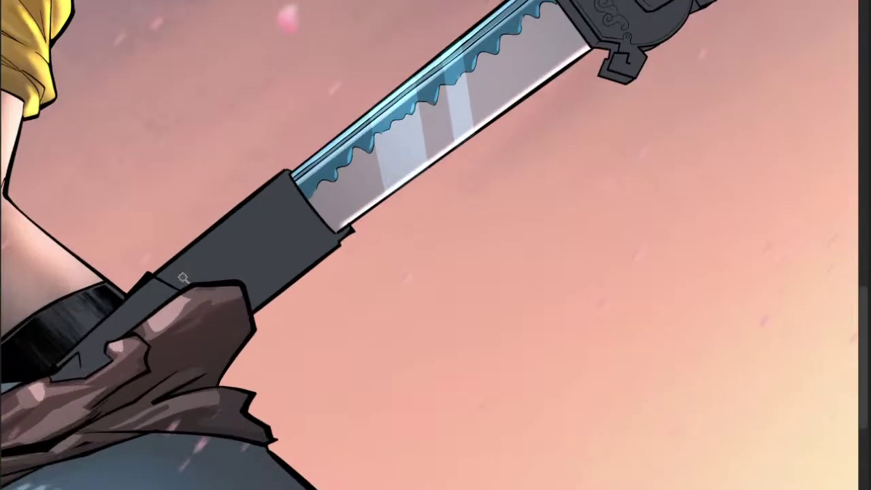
left_click(183, 277)
left_click(288, 251, "shift")
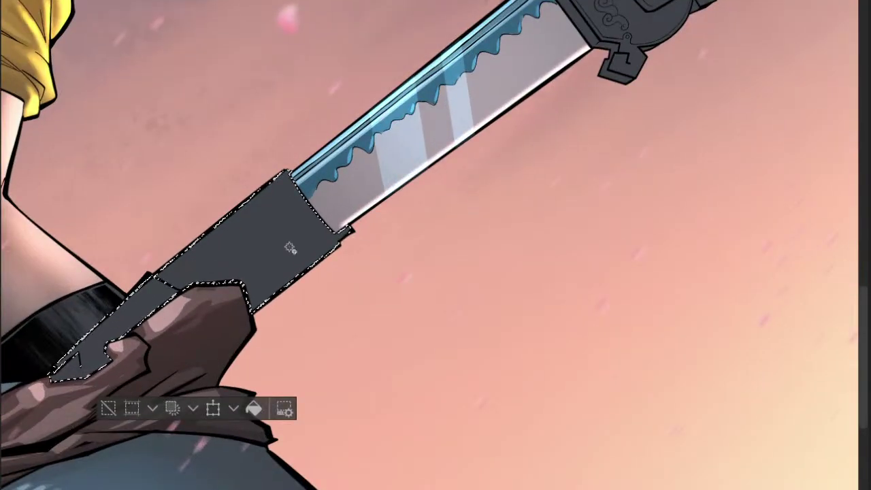
scroll(229, 228, "up", 2)
scroll(218, 224, "up", 2)
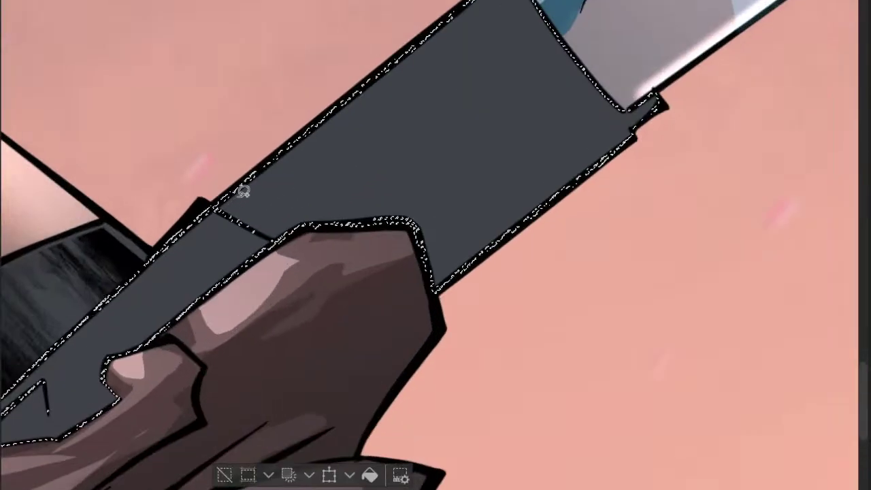
left_click_drag(214, 250, 364, 116)
mouse_move(208, 229)
left_mouse_down()
mouse_move(150, 266)
mouse_move(195, 288)
mouse_move(235, 248)
left_mouse_up()
scroll(259, 228, "down", 2)
left_click_drag(268, 213, 202, 271)
- Brush a soft lighter grey over the selected scabbard with a large soft brush
key("b")
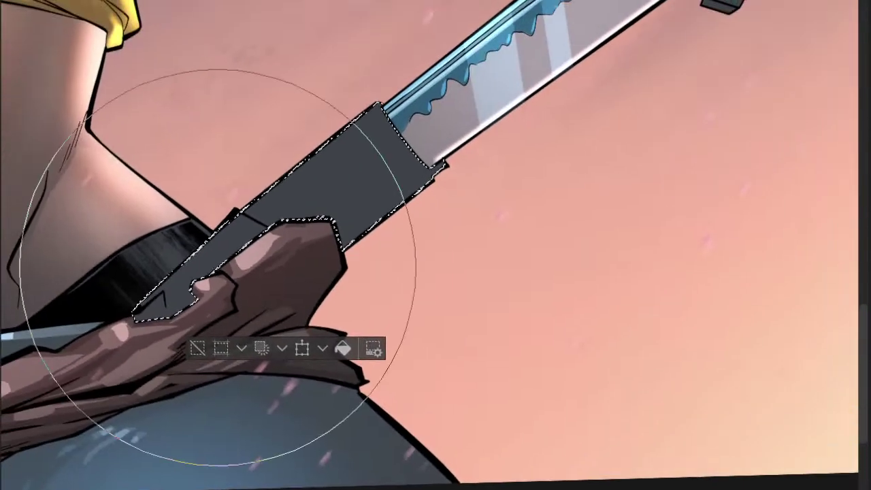
scroll(370, 184, "down", 2)
left_click_drag(371, 183, 334, 205)
scroll(334, 206, "up", 2)
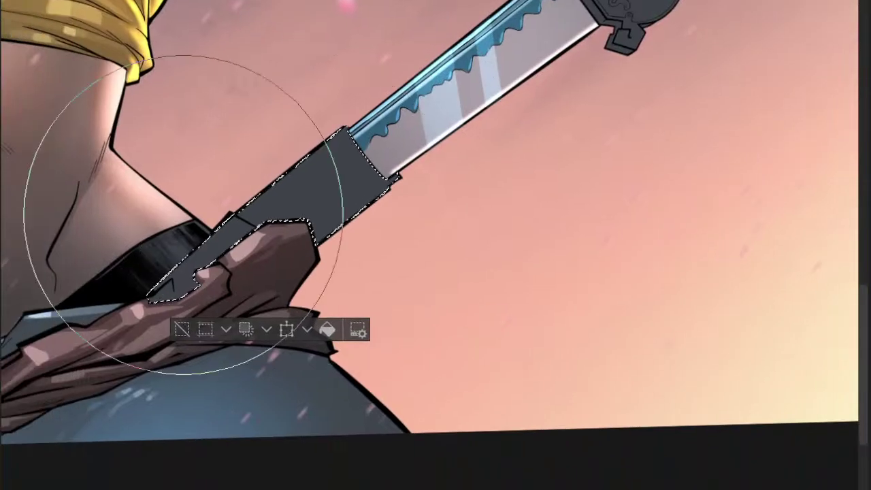
mouse_move(308, 202)
left_mouse_down()
mouse_move(239, 249)
mouse_move(243, 228)
mouse_move(260, 234)
left_mouse_up()
key("m")
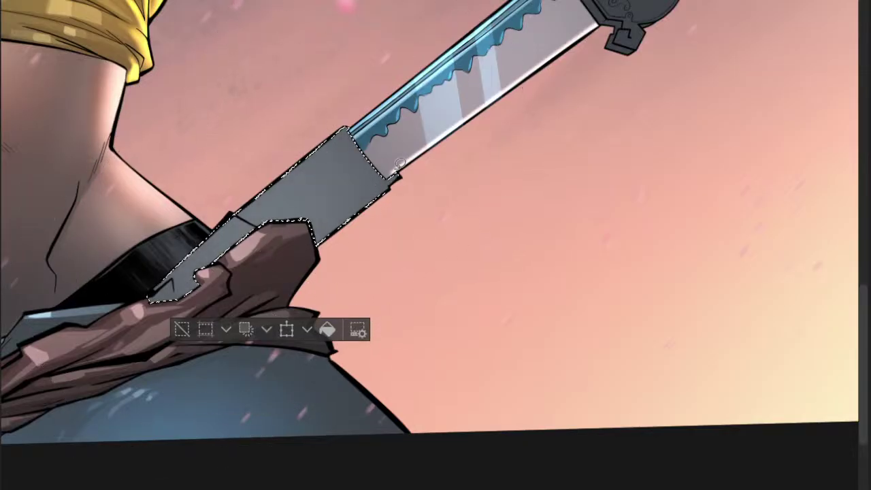
key("ctrl+d")
scroll(355, 117, "up", 2)
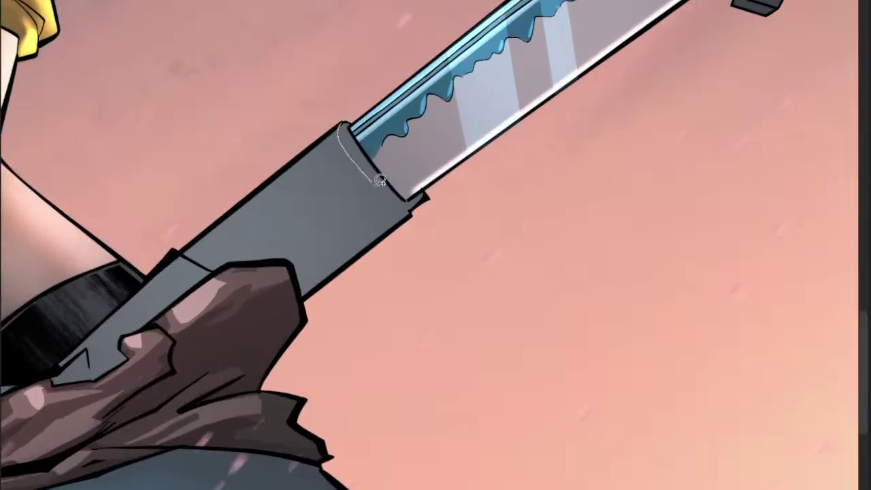
left_click_drag(412, 204, 365, 130)
key("ctrl+z")
key("ctrl+z")
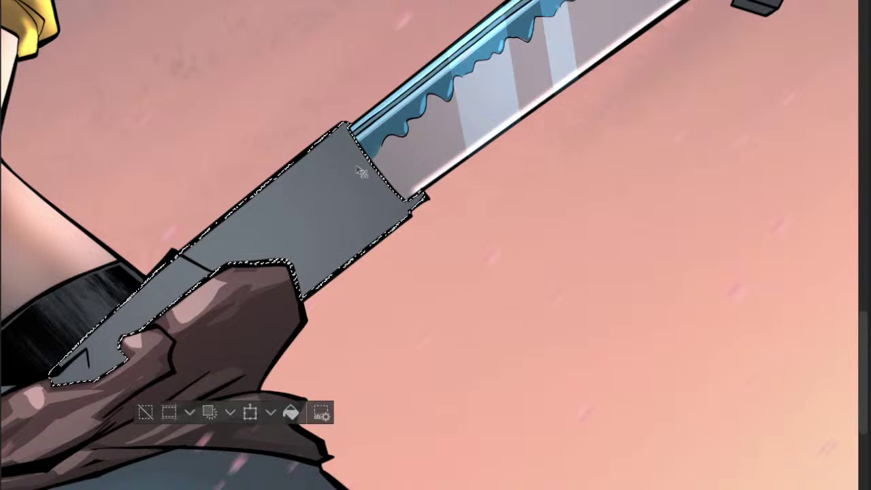
- Reduce the brush size, paint a brighter metallic sheen along the scabbard's body and clear the selection
scroll(366, 165, "down", 2)
key("b")
key("bracketleft")
key("bracketleft")
key("bracketleft")
key("bracketleft")
key("bracketleft")
key("bracketleft")
key("bracketleft")
key("bracketleft")
key("bracketleft")
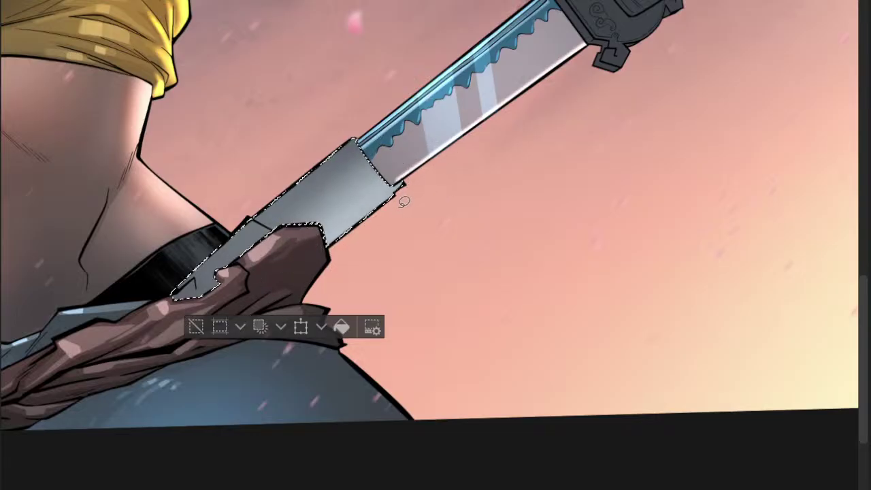
key("ctrl+d")
- Lasso the curved rim at the scabbard's mouth, brush a light grey tone into it and clear the selection
scroll(359, 134, "up", 1)
left_click_drag(366, 158, 355, 134)
key("ctrl+d")
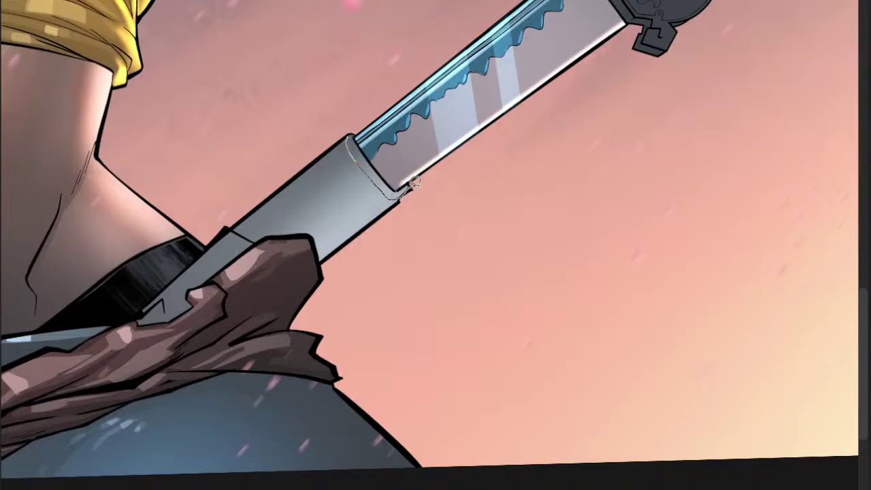
scroll(364, 136, "down", 1)
key("b")
mouse_move(360, 129)
left_mouse_down()
mouse_move(388, 151)
mouse_move(382, 122)
mouse_move(366, 138)
left_mouse_up()
key("ctrl+d")
key("m")
scroll(361, 216, "down", 3)
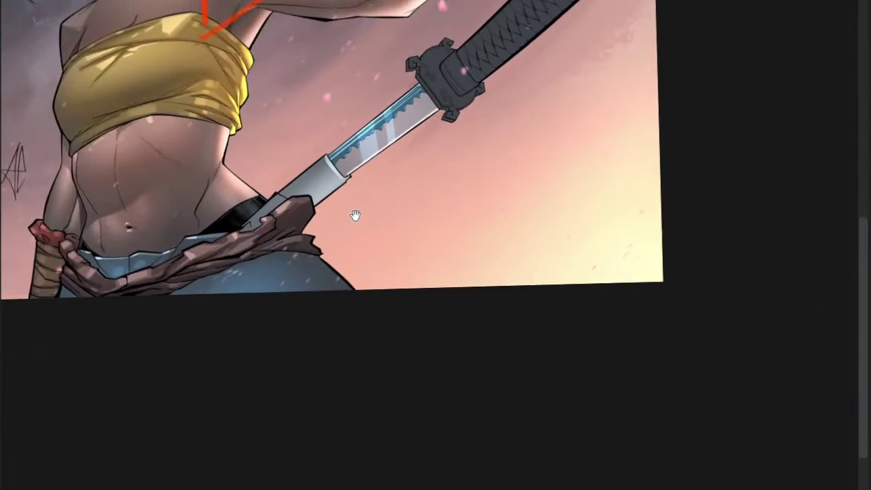
- Lasso a short section of the scabbard's rim and brush a near-white glint into it
scroll(361, 204, "up", 3)
mouse_move(317, 173)
left_mouse_down()
mouse_move(331, 188)
mouse_move(328, 174)
mouse_move(303, 187)
left_mouse_up()
key("b")
key("ctrl+d")
key("m")
scroll(353, 175, "down", 3)
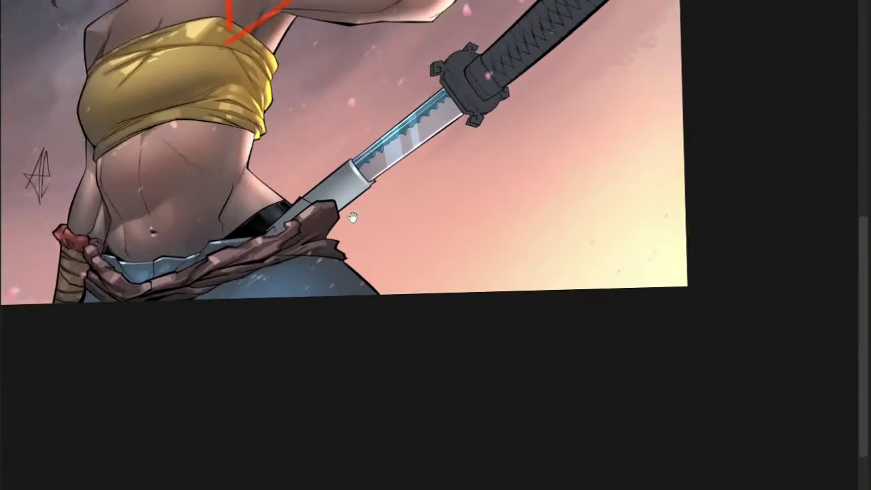
- Lasso a thin strip below the scabbard's seam line beside the sash and brush a light edge highlight into it
scroll(307, 214, "up", 1)
scroll(300, 235, "up", 3)
scroll(300, 234, "up", 1)
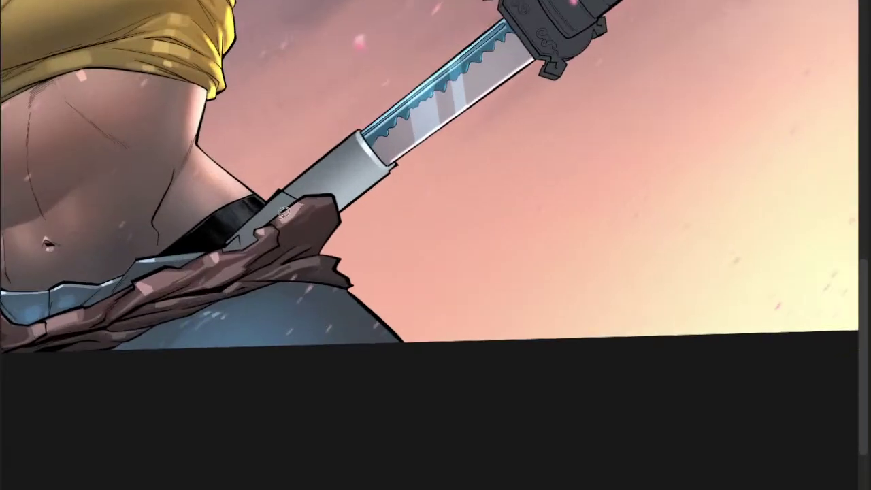
scroll(279, 194, "up", 3)
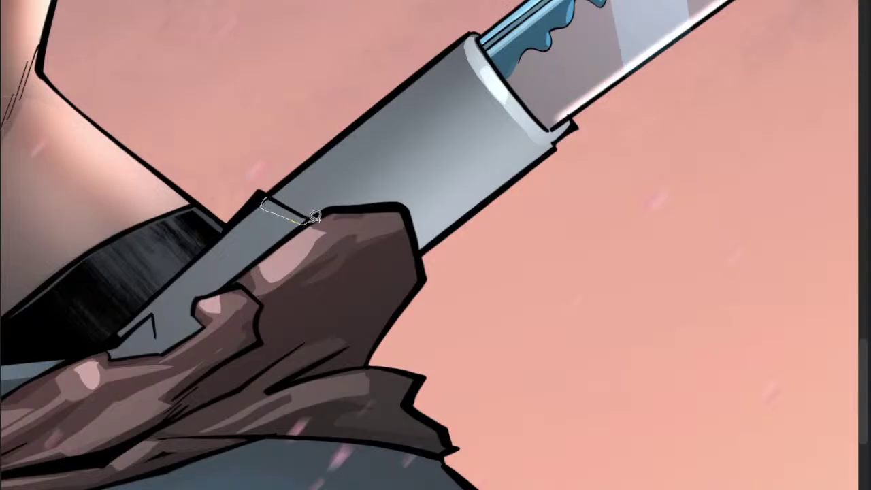
left_click_drag(314, 217, 296, 206)
scroll(308, 222, "down", 3)
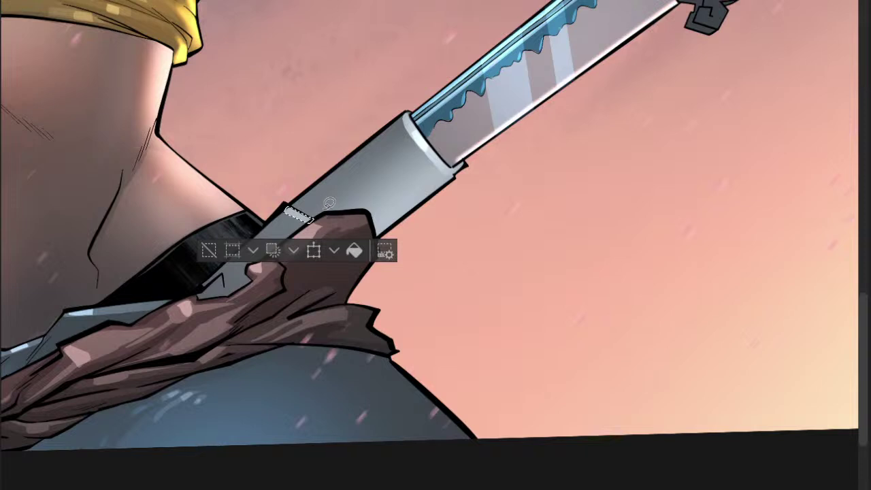
key("ctrl+d")
- Lasso a small section of the seam highlight, brush a brighter glint into it and clear the selection
scroll(293, 208, "up", 3)
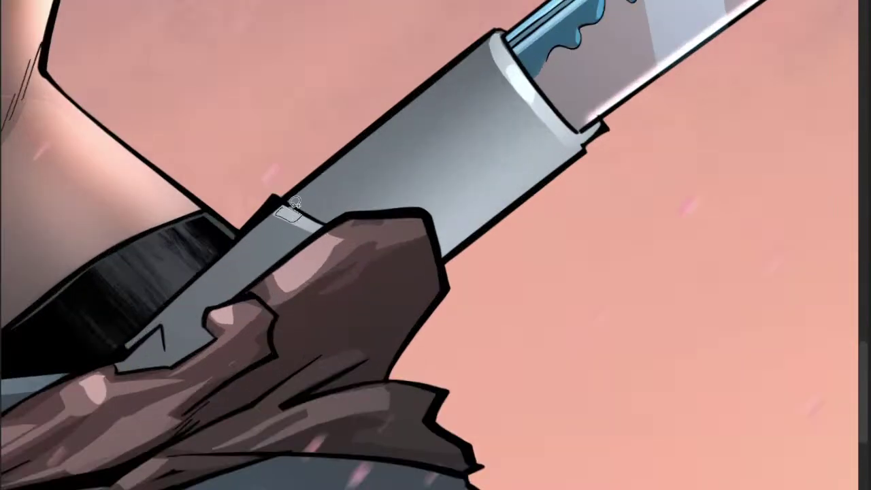
left_click_drag(297, 205, 296, 206)
scroll(296, 206, "down", 3)
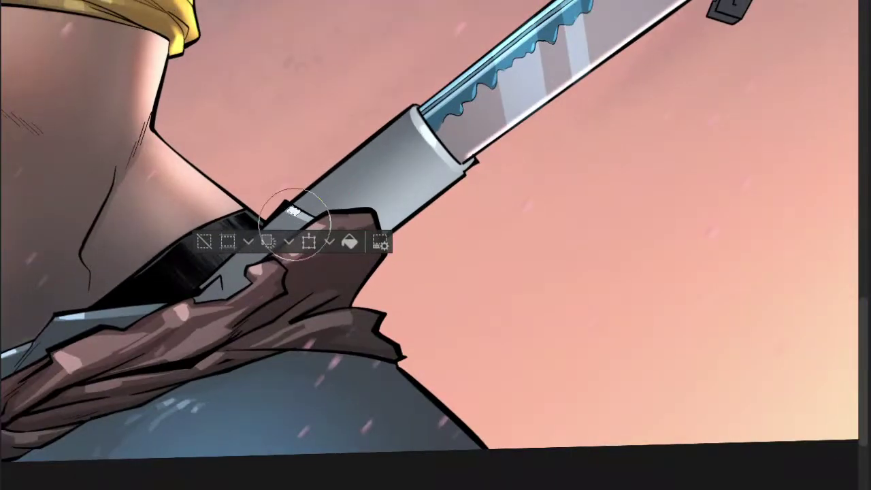
key("ctrl+d")
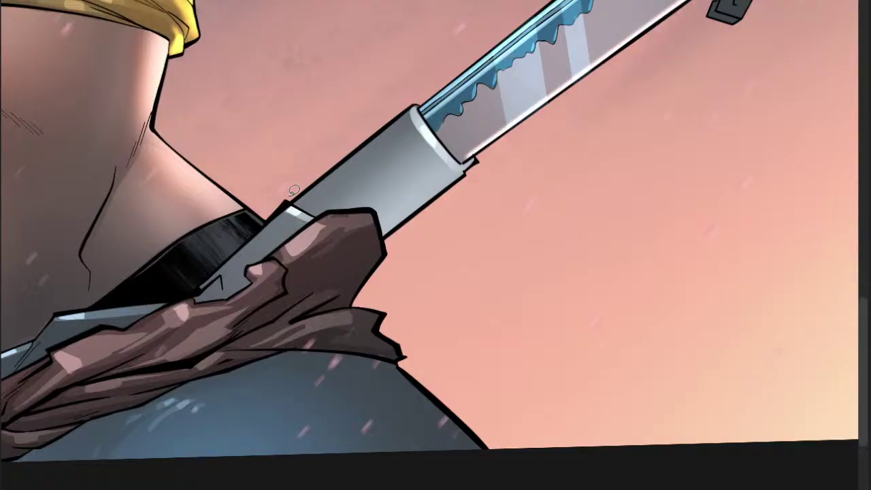
scroll(330, 224, "down", 3)
scroll(340, 166, "down", 2)
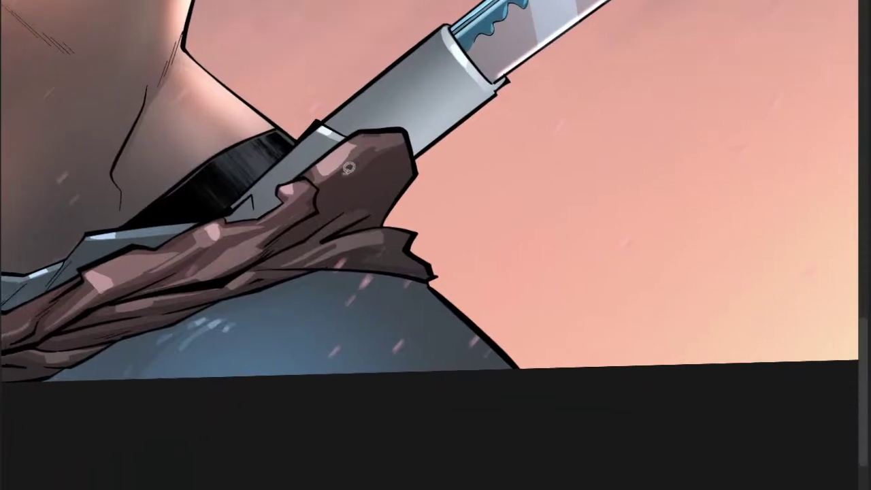
- Lasso the small notch on the scabbard near the belt and brush a light tone into it
scroll(303, 203, "up", 3)
left_click(220, 202)
mouse_move(235, 189)
left_mouse_down()
mouse_move(230, 214)
mouse_move(241, 218)
mouse_move(236, 186)
left_mouse_up()
scroll(245, 181, "down", 3)
key("b")
left_click_drag(222, 220, 229, 214)
key("ctrl+d")
- Lasso a smaller patch at the scabbard's notch, brush a brighter highlight into it and clear the selection
mouse_move(236, 183)
left_mouse_down()
mouse_move(226, 140)
mouse_move(238, 186)
left_mouse_up()
scroll(247, 182, "up", 1)
scroll(238, 187, "down", 2)
key("b")
left_click_drag(224, 216, 239, 204)
key("ctrl+d")
key("m")
scroll(316, 161, "down", 5)
left_click_drag(326, 160, 207, 210)
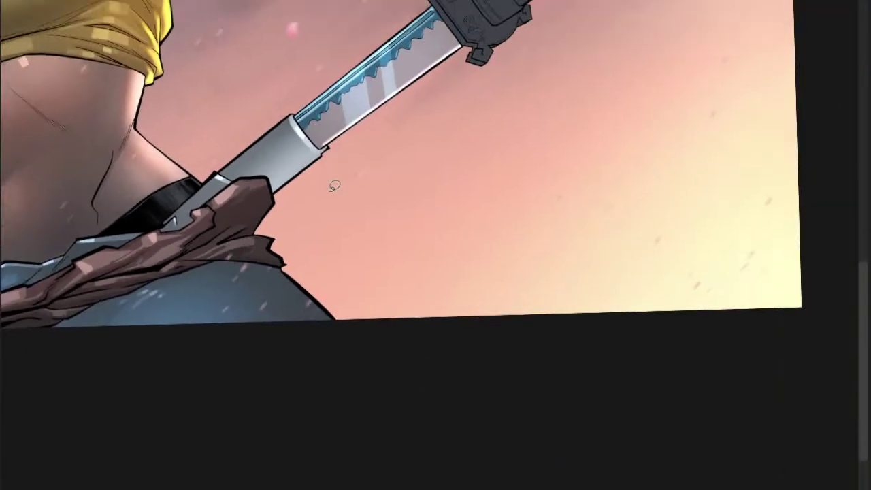
- Lasso the small protruding tab at the scabbard mouth's lower corner and brush a near-white highlight into it
left_click_drag(306, 216, 286, 234)
scroll(290, 156, "up", 4)
mouse_move(325, 175)
left_mouse_down()
mouse_move(314, 191)
mouse_move(342, 163)
left_mouse_up()
scroll(342, 162, "down", 2)
key("b")
left_click_drag(304, 205, 312, 195)
key("ctrl+d")
key("m")
- Lasso a long strip along the scabbard's mouth rim, brighten it to near white and clear the selection
mouse_move(256, 97)
left_mouse_down()
mouse_move(300, 158)
mouse_move(309, 155)
mouse_move(265, 104)
left_mouse_up()
scroll(299, 157, "down", 2)
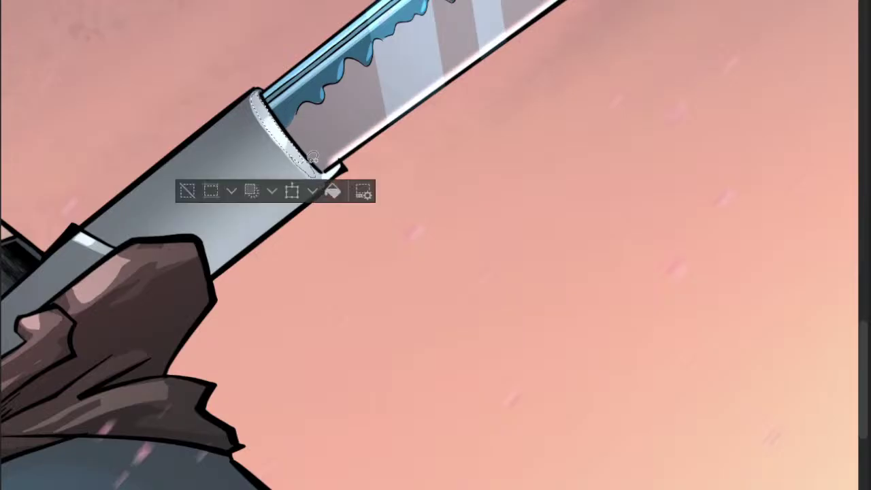
key("b")
key("m")
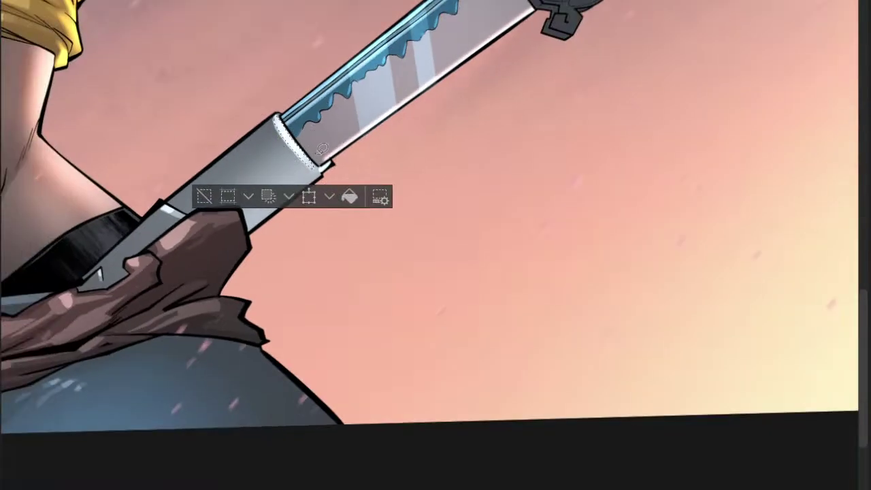
key("ctrl+d")
scroll(360, 136, "down", 3)
scroll(355, 171, "down", 2)
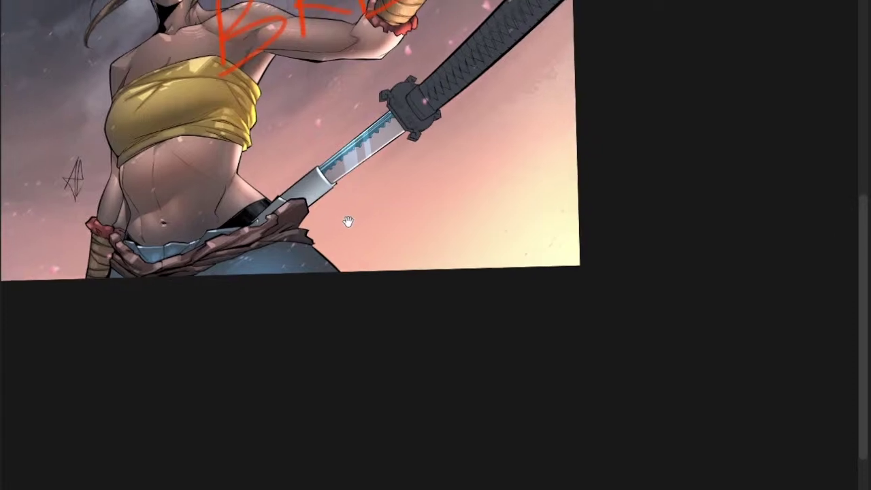
scroll(340, 188, "down", 2)
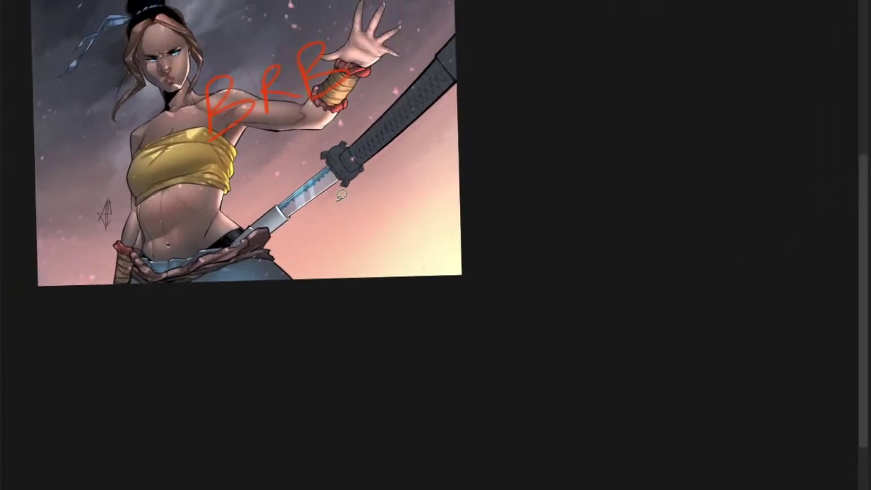
- Outline the blade's wide and narrow reflection bands from cutting edge to spine and brush light through them across the blue area
scroll(330, 189, "up", 4)
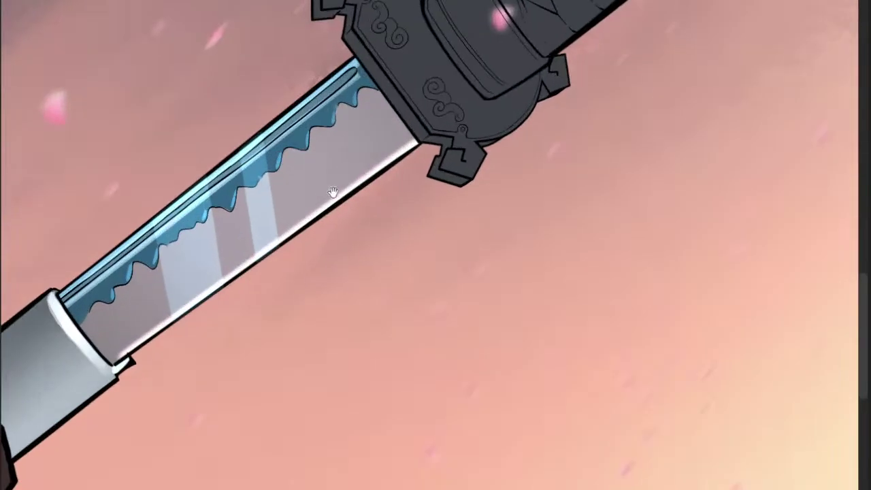
left_click_drag(296, 193, 391, 159)
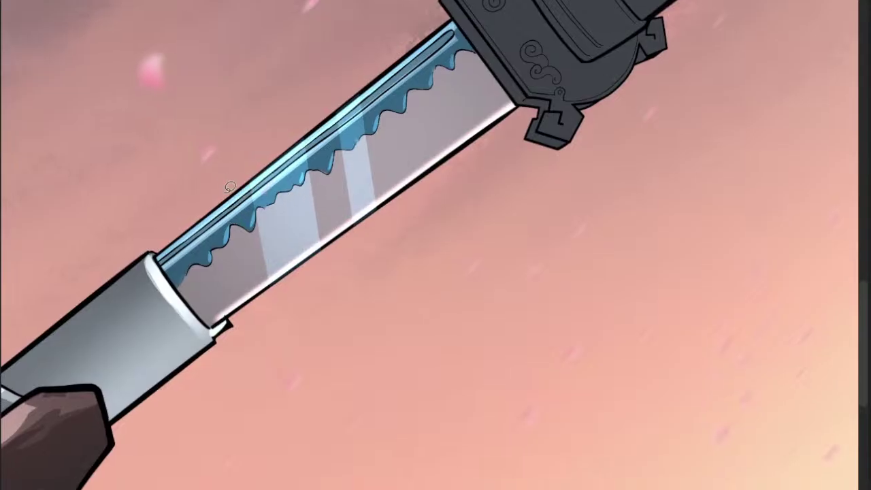
left_click_drag(299, 200, 285, 217)
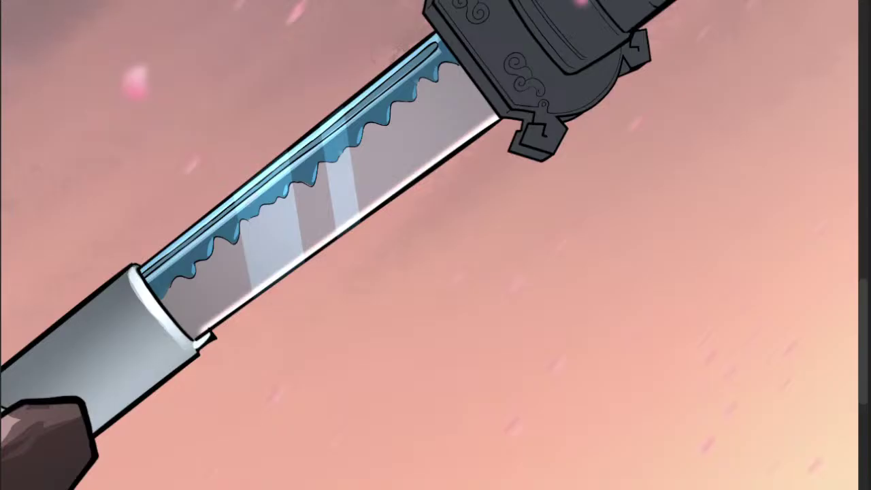
left_click(254, 295)
left_click(302, 260)
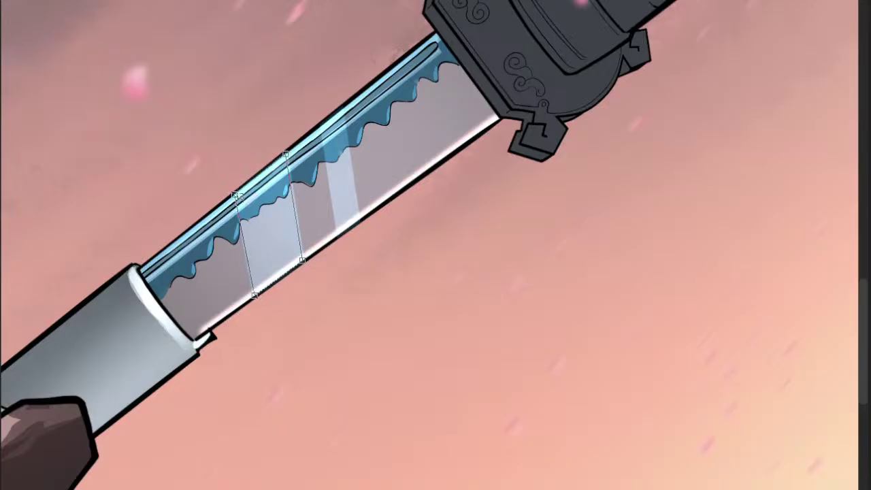
left_click(234, 195)
left_click(321, 125)
left_click(338, 236)
left_click(358, 221)
left_click(341, 111)
left_click(322, 126)
scroll(325, 138, "down", 2)
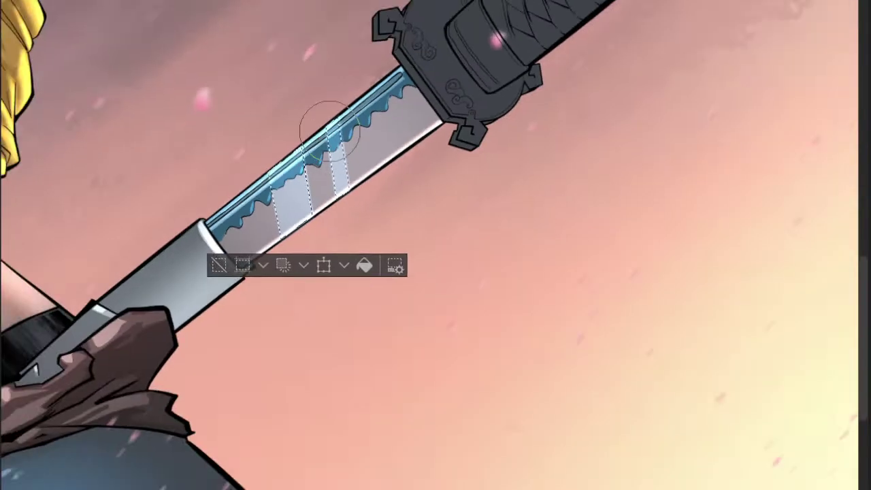
scroll(360, 140, "down", 5)
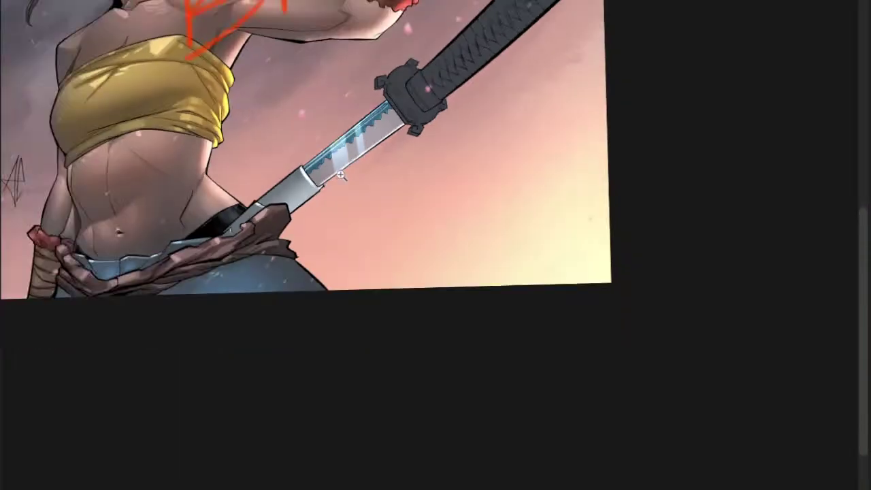
- Select the blade's blue area between the spine and the wavy temper line and brush a light tone over it
scroll(306, 196, "up", 5)
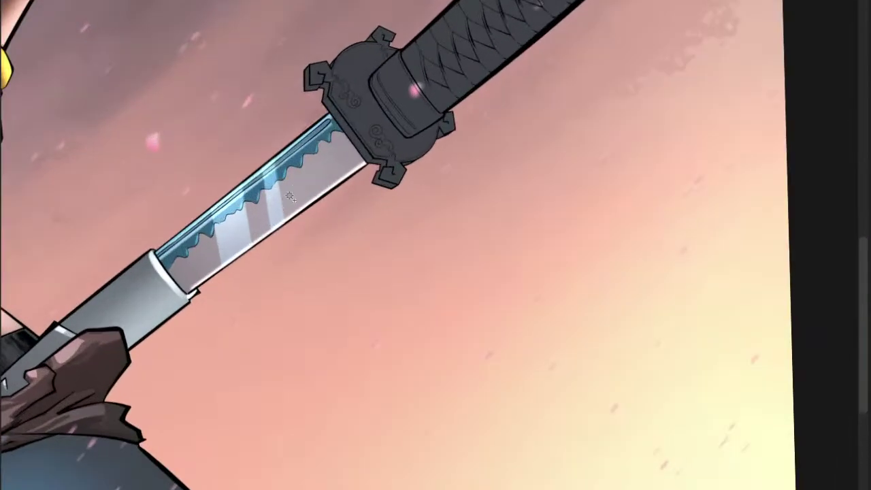
mouse_move(203, 240)
left_mouse_down()
mouse_move(337, 129)
mouse_move(327, 140)
left_mouse_up()
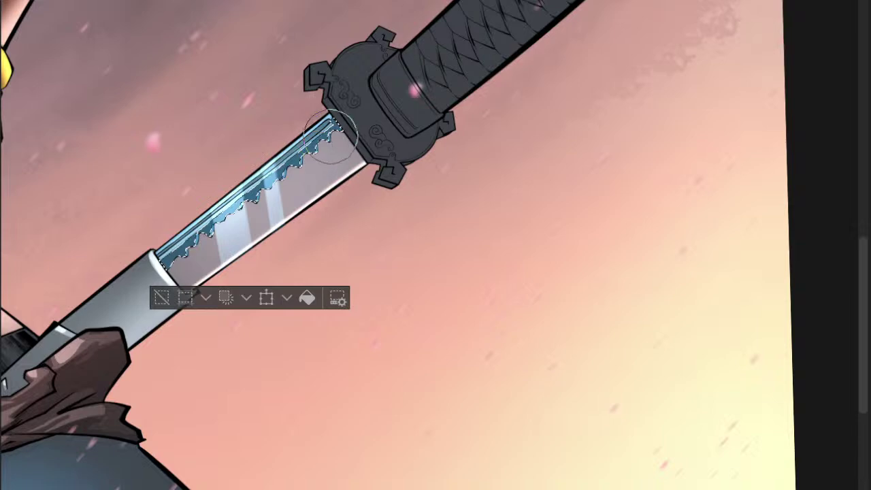
scroll(293, 198, "down", 2)
scroll(293, 198, "down", 4)
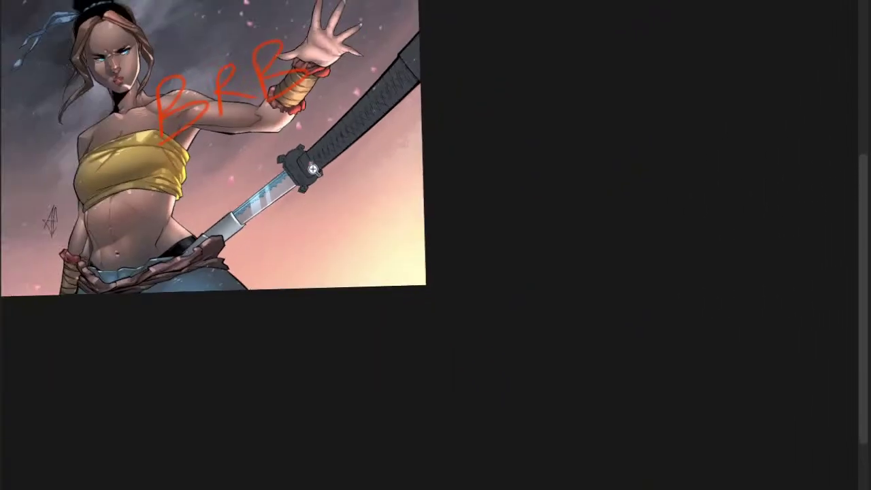
- Undo the red BRB lettering strokes drawn across the figure and her outstretched arm
scroll(314, 165, "down", 1)
scroll(314, 165, "up", 4)
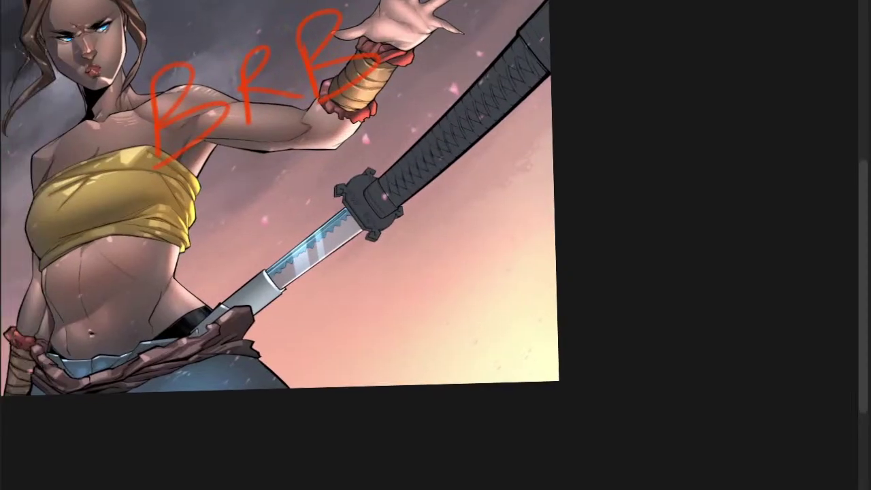
key("ctrl+z")
key("ctrl+z")
key("ctrl+z")
key("ctrl+z")
key("ctrl+z")
key("ctrl+z")
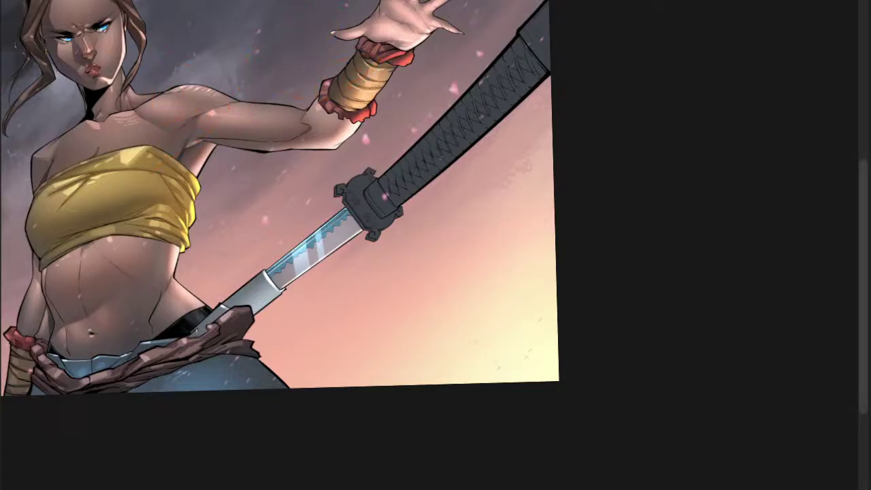
left_click_drag(249, 208, 401, 303)
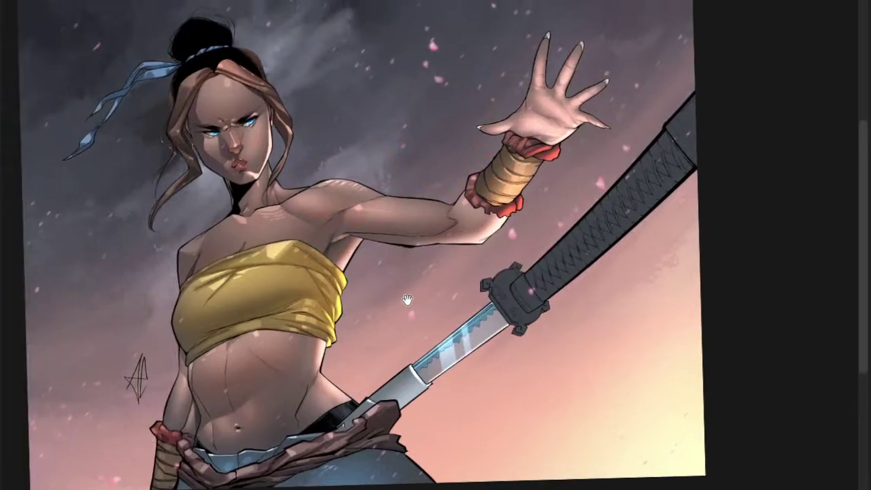
scroll(491, 258, "down", 2)
left_click_drag(479, 252, 404, 242)
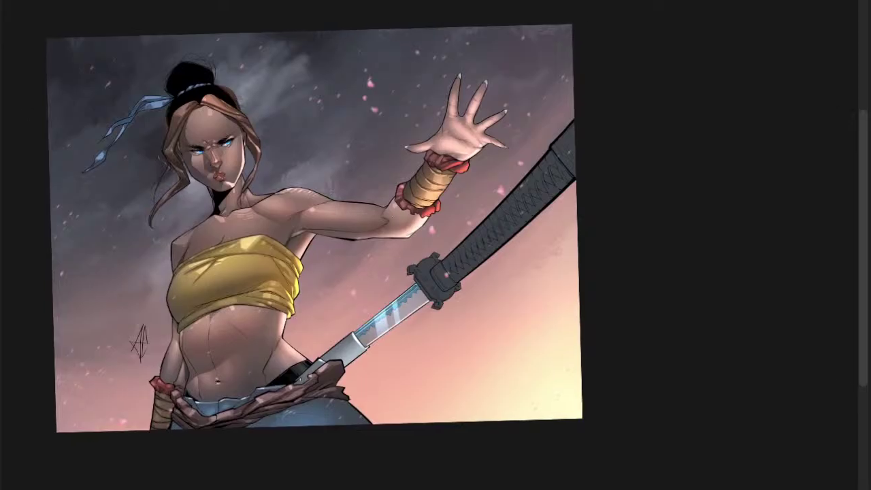
- Select all the small diamond-shaped gaps in the sword handle's wrap, from the guard to the end cap
scroll(453, 288, "up", 5)
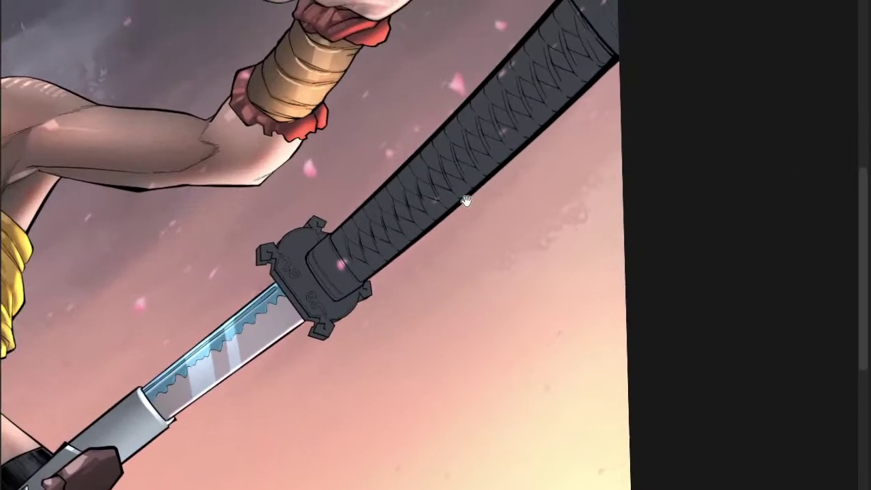
scroll(466, 200, "up", 3)
left_click_drag(245, 277, 247, 279)
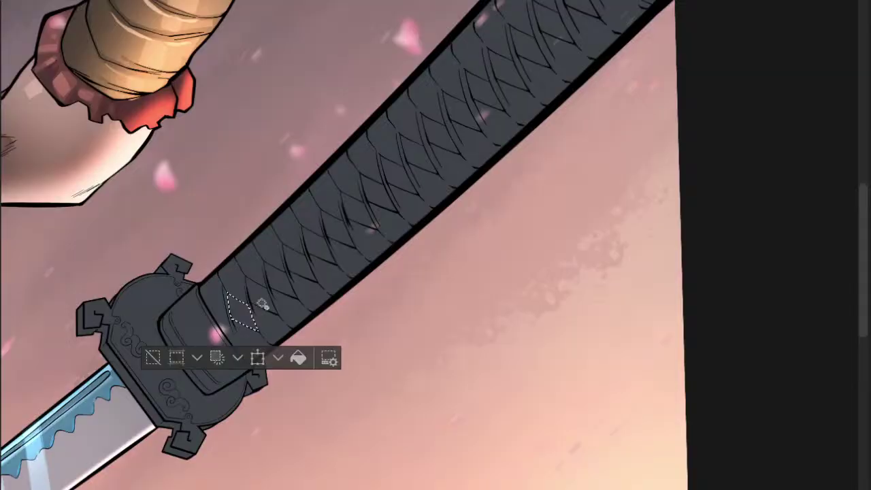
left_click(284, 278)
left_click(302, 263)
left_click(320, 246)
left_click(339, 228)
left_click(357, 209)
left_click(379, 191)
left_click_drag(432, 151, 356, 238)
left_click(321, 266)
left_click(347, 240)
left_click(365, 219)
left_click(387, 198)
left_click(411, 176)
left_click(432, 155)
left_click(454, 133)
left_click_drag(477, 113, 417, 219)
left_click(418, 219)
left_click(442, 193)
scroll(469, 167, "down", 3)
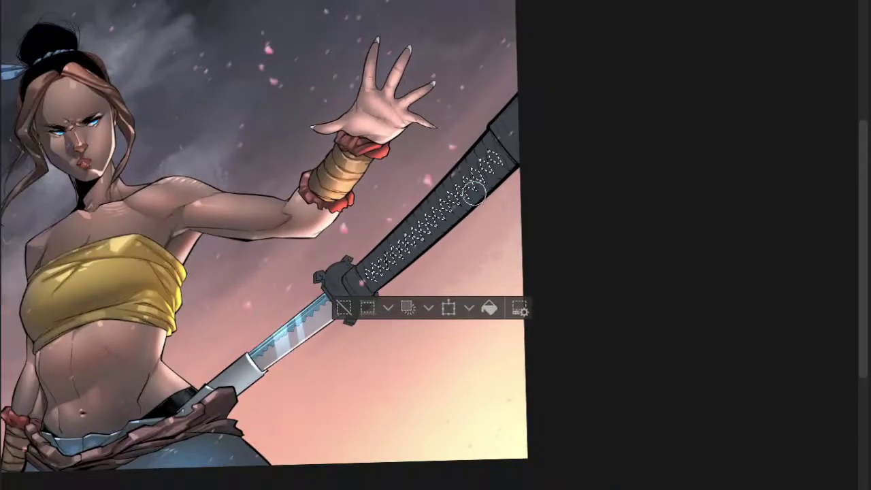
- Enlarge the brush, paint a muted grey-blue over the selected handle diamonds and clear the selection
key("]")
key("]")
key("]")
key("]")
key("]")
key("]")
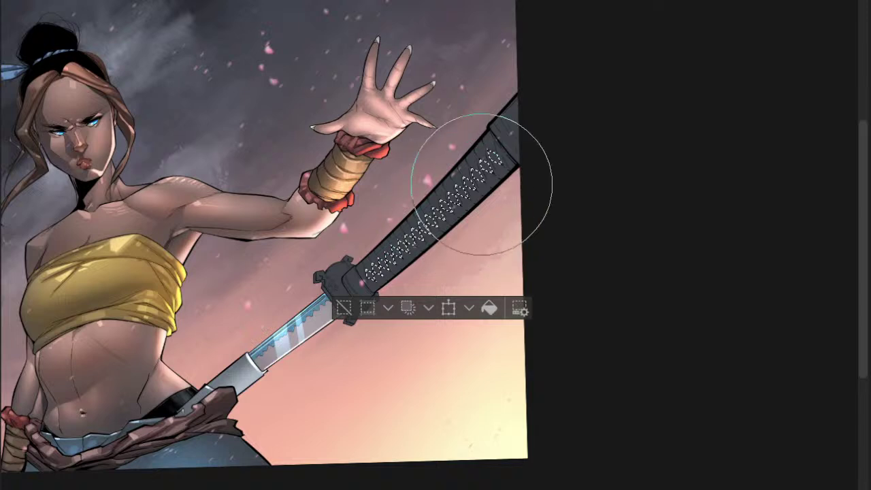
mouse_move(507, 149)
left_mouse_down()
mouse_move(399, 253)
mouse_move(426, 230)
left_mouse_up()
left_click_drag(478, 243, 440, 246)
left_click(416, 231)
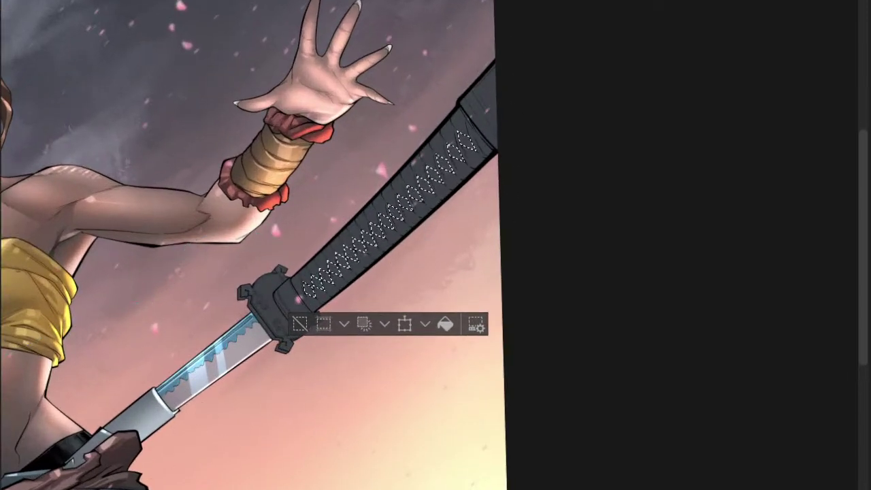
mouse_move(484, 135)
left_mouse_down()
mouse_move(460, 171)
mouse_move(373, 246)
left_mouse_up()
key("ctrl+d")
key("ctrl+minus")
key("ctrl+minus")
left_click_drag(412, 266, 424, 249)
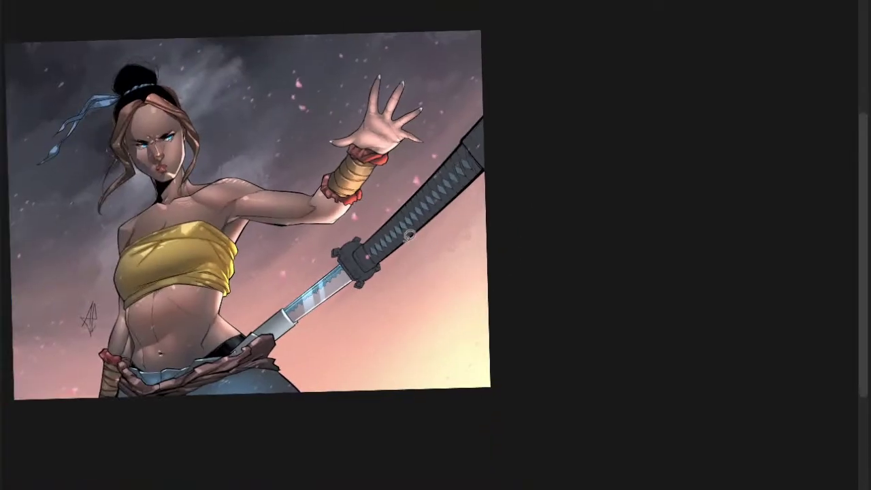
- Restore the diamond selection, shrink it by 4 px, brush a lighter blue inside and deselect
scroll(431, 200, "up", 2)
scroll(424, 221, "up", 3)
key("ctrl+z")
scroll(415, 215, "down", 1)
left_click(129, 25)
left_click(322, 158)
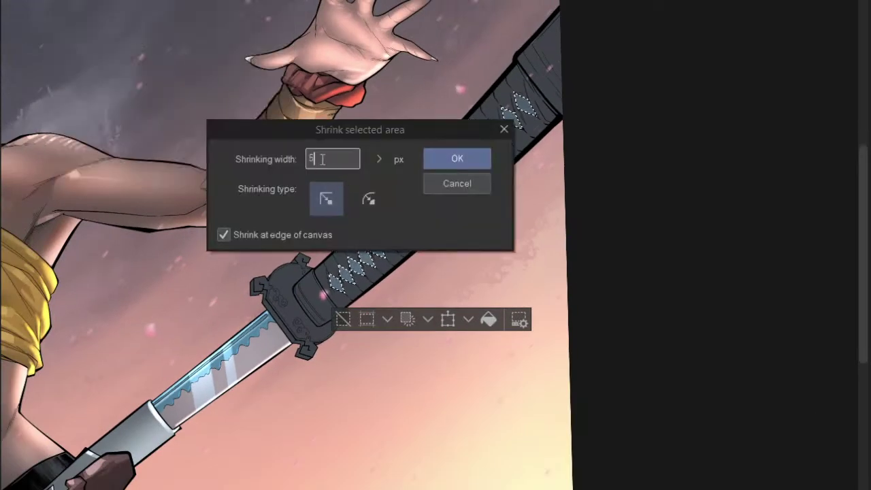
key("BackSpace")
type("4")
left_click(452, 164)
left_click_drag(387, 254, 353, 262)
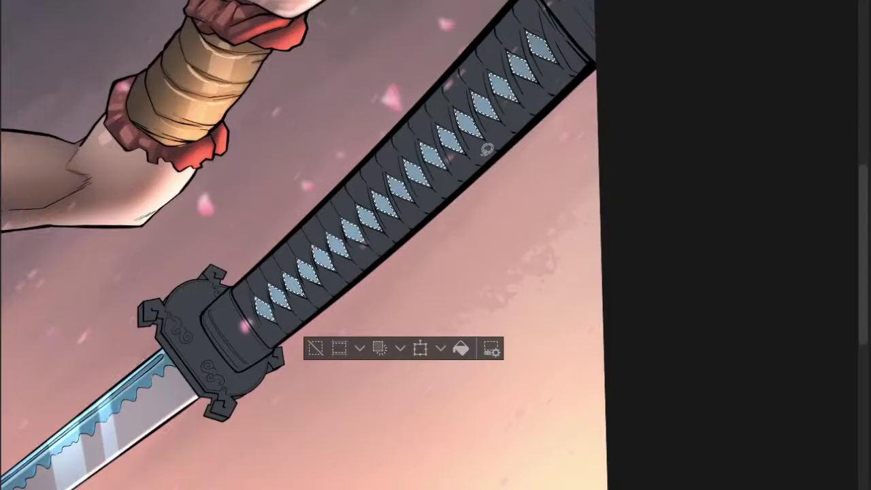
key("ctrl+d")
- Select a scattered set of the light blue diamonds along the handle, skipping others between them
scroll(403, 199, "up", 1)
left_click(363, 217)
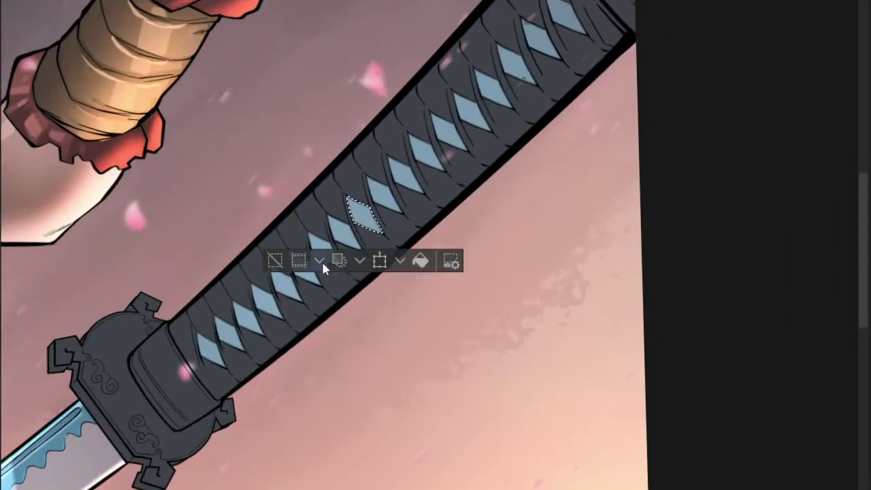
left_click(283, 291)
left_click(217, 345)
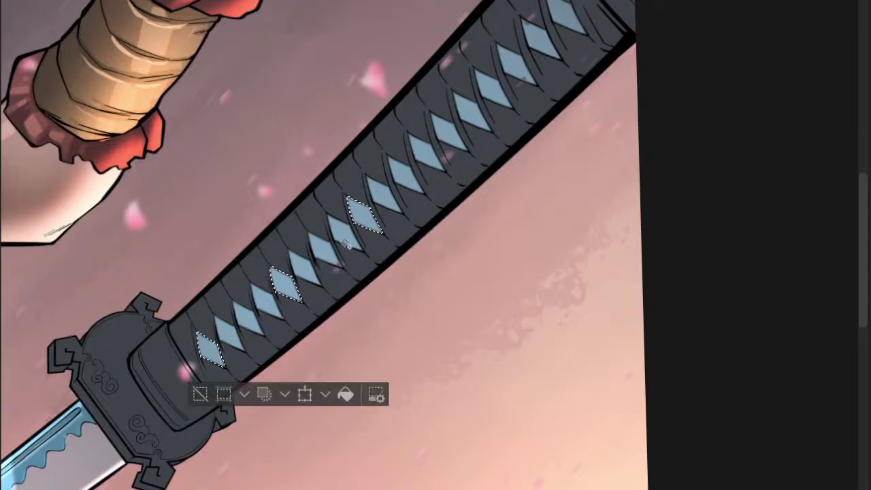
left_click(476, 115)
left_click(406, 176)
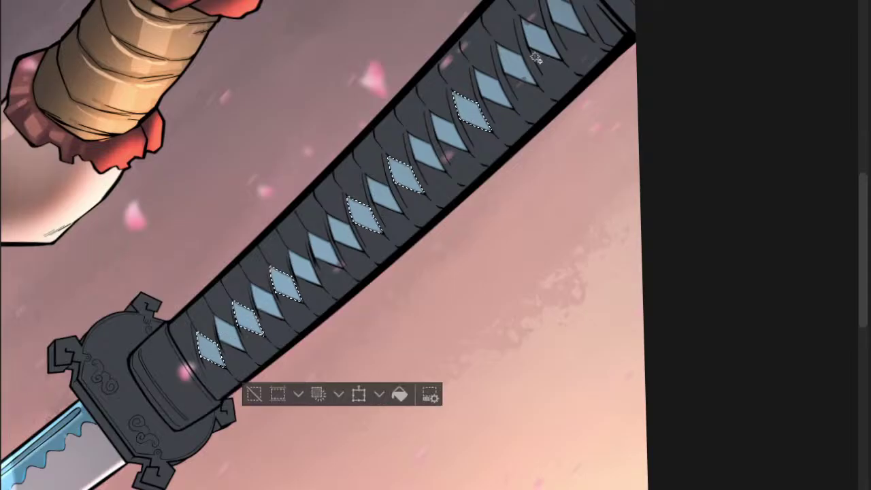
left_click(544, 38)
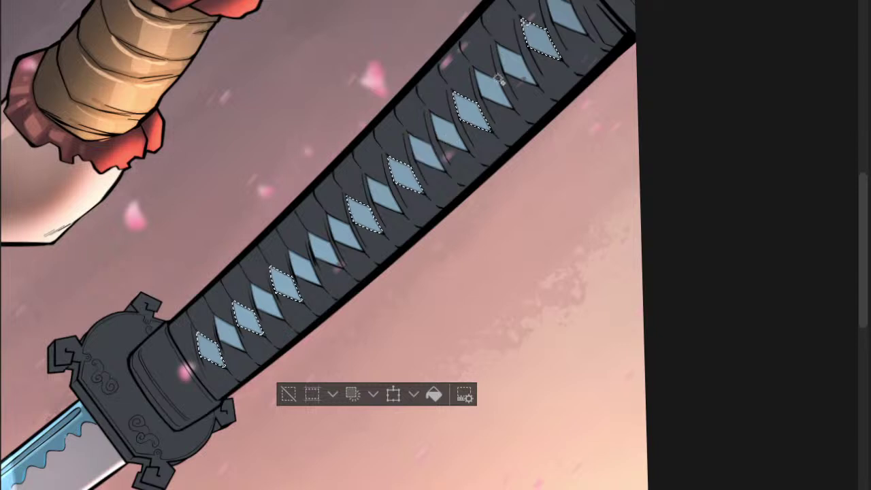
left_click(325, 250)
- Shrink the selected diamonds twice, brighten their centres with a paler blue and clear the selection
left_click(68, 0)
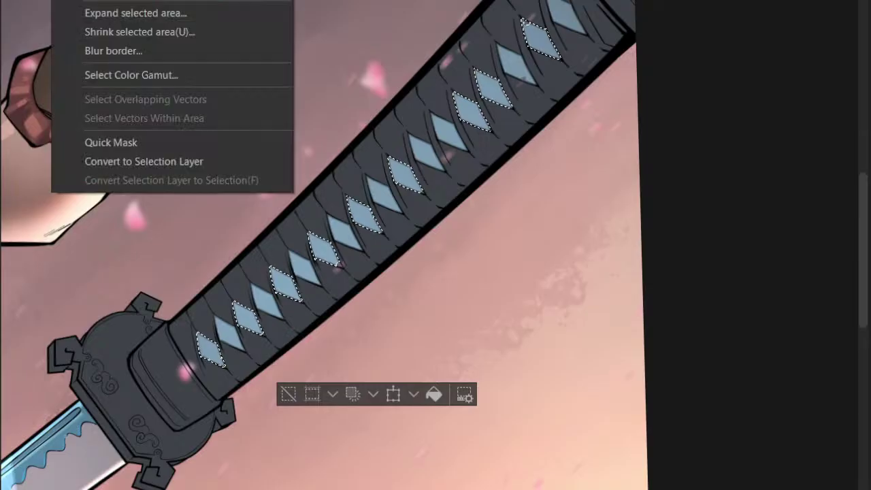
left_click(136, 31)
left_click(445, 163)
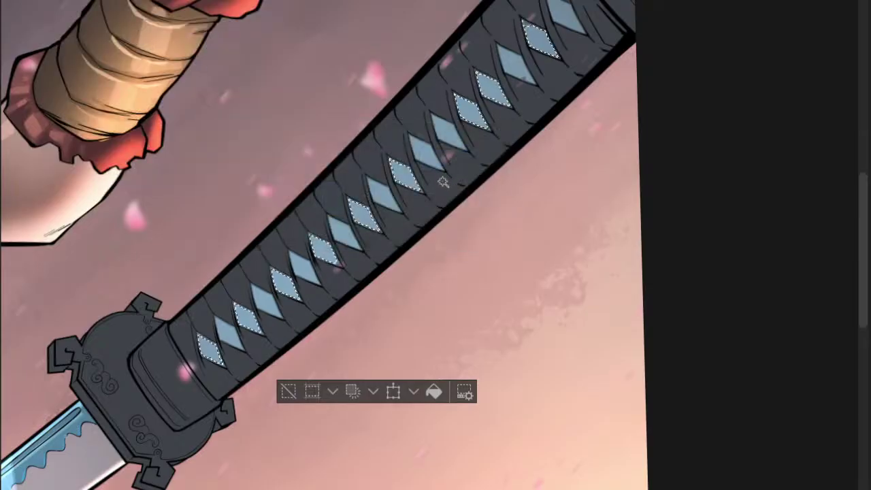
left_click(68, 0)
left_click(136, 31)
left_click(451, 157)
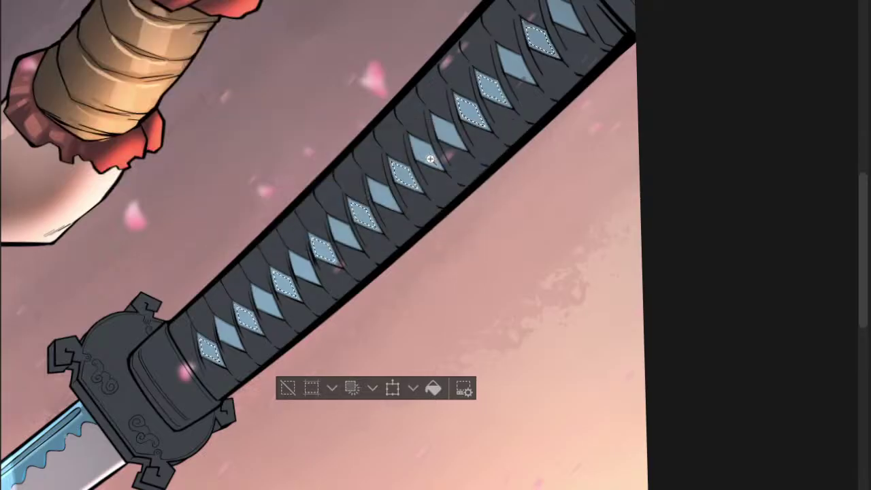
scroll(433, 158, "down", 2)
key("ctrl+d")
scroll(473, 129, "down", 3)
left_click_drag(475, 127, 416, 178)
scroll(416, 178, "up", 1)
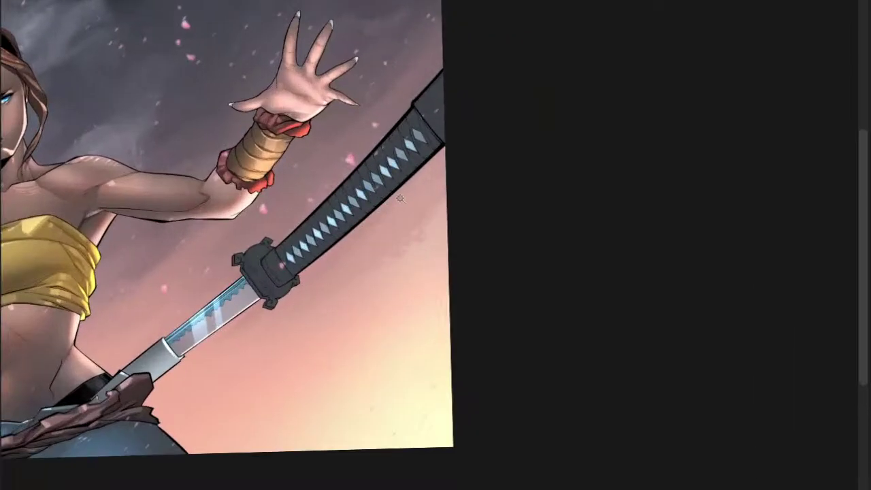
- Select the collar between the guard and the handle, lassoing in its engraved lines, rim and the petal spot
scroll(397, 193, "up", 2)
scroll(190, 369, "down", 1)
left_click(190, 369)
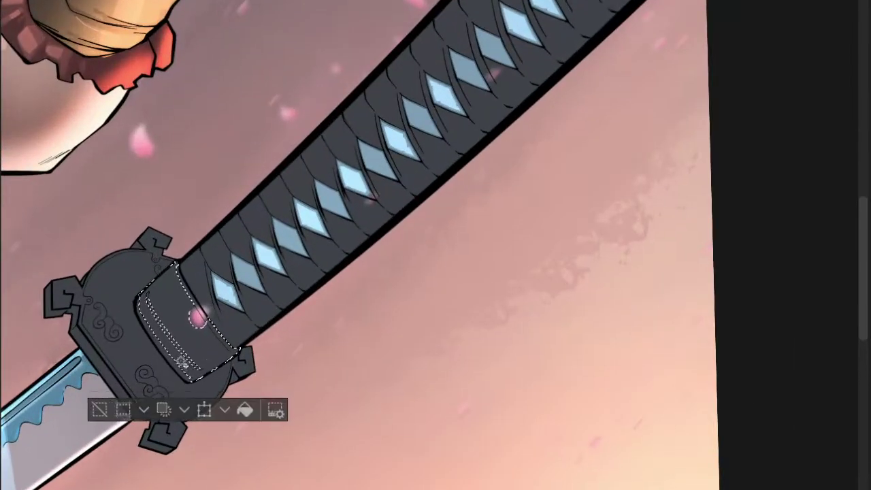
scroll(193, 381, "up", 3)
left_click(199, 390)
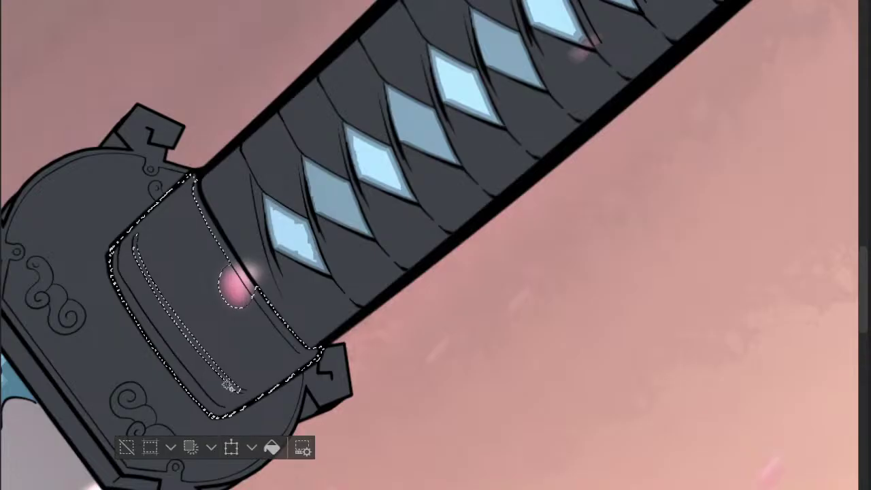
mouse_move(197, 345)
left_mouse_down()
mouse_move(143, 260)
mouse_move(136, 290)
left_mouse_up()
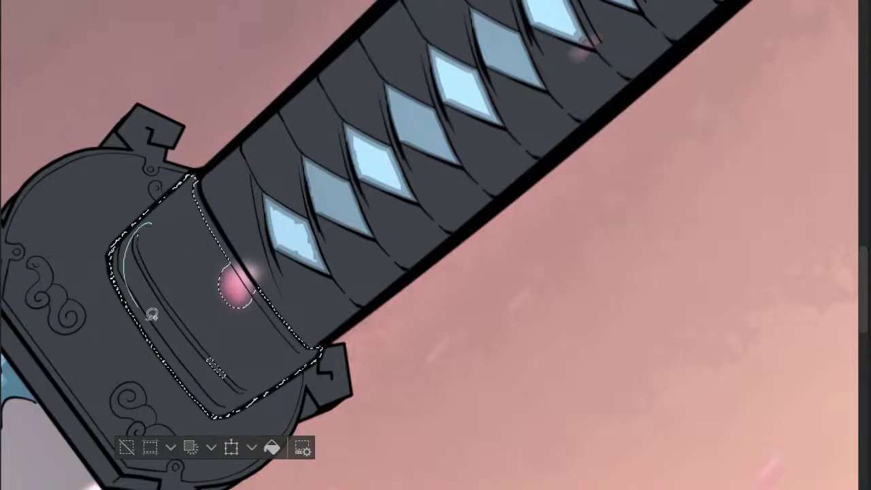
left_click_drag(202, 170, 227, 230)
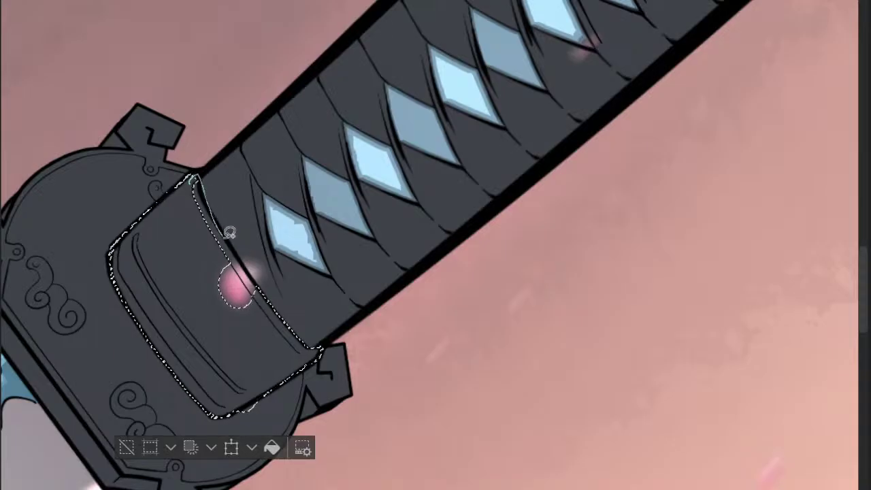
left_click_drag(202, 170, 290, 302)
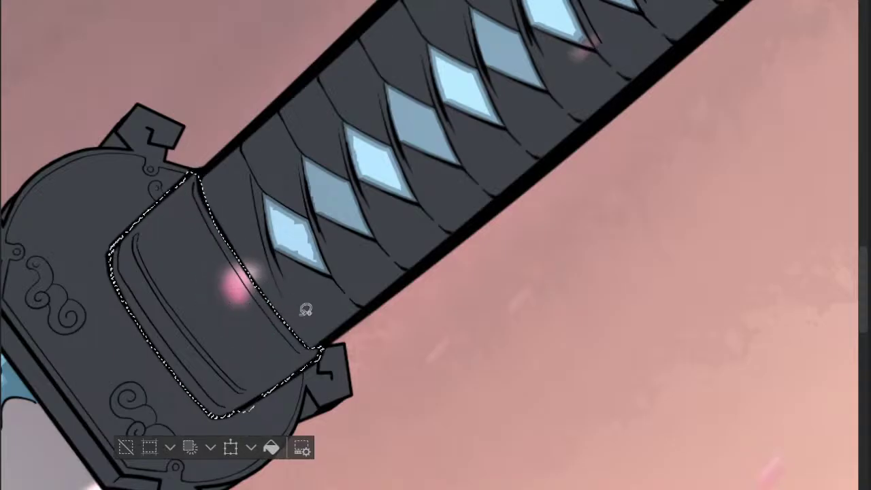
left_click_drag(360, 275, 324, 299)
mouse_move(318, 349)
left_mouse_down()
mouse_move(338, 324)
mouse_move(334, 309)
left_mouse_up()
- Add the handle's end cap at the canvas edge to the collar selection by lassoing its outline
left_click_drag(362, 279, 264, 351)
left_click_drag(427, 214, 385, 232)
left_click_drag(571, 55, 347, 221)
scroll(351, 201, "up", 3)
left_click_drag(437, 142, 327, 245)
scroll(351, 204, "up", 1)
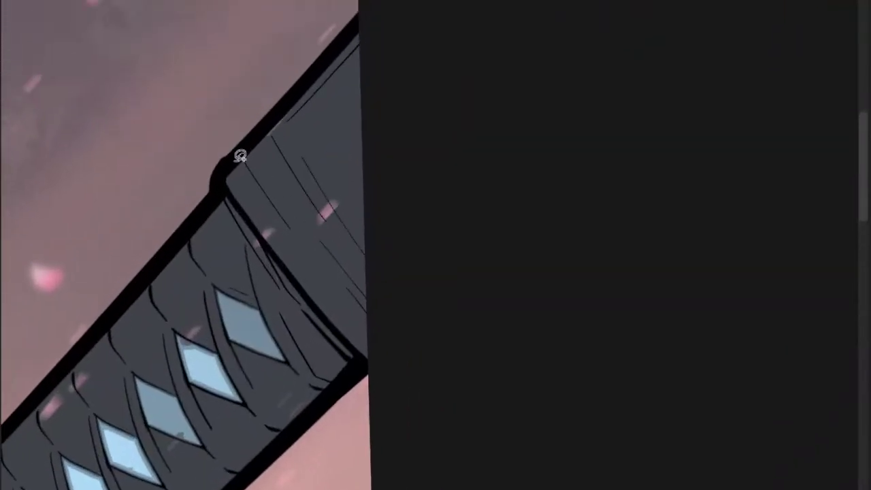
mouse_move(338, 329)
left_mouse_down()
mouse_move(483, 110)
mouse_move(358, 33)
left_mouse_up()
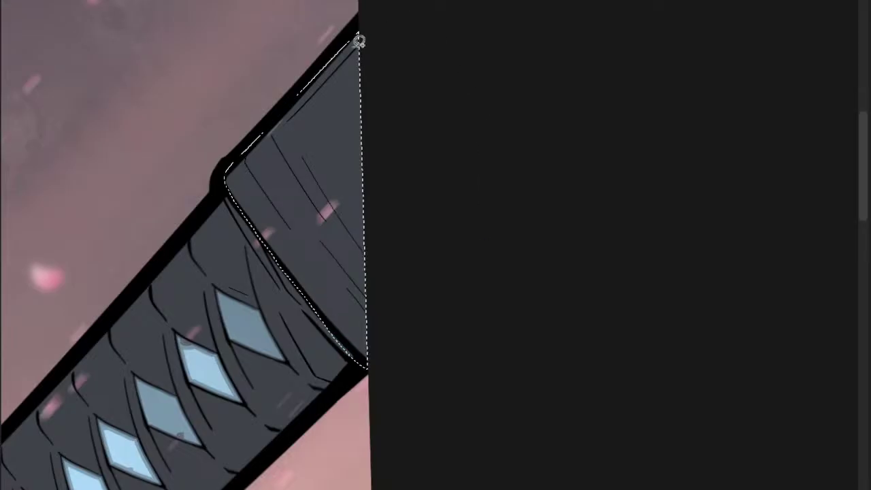
scroll(306, 249, "down", 3)
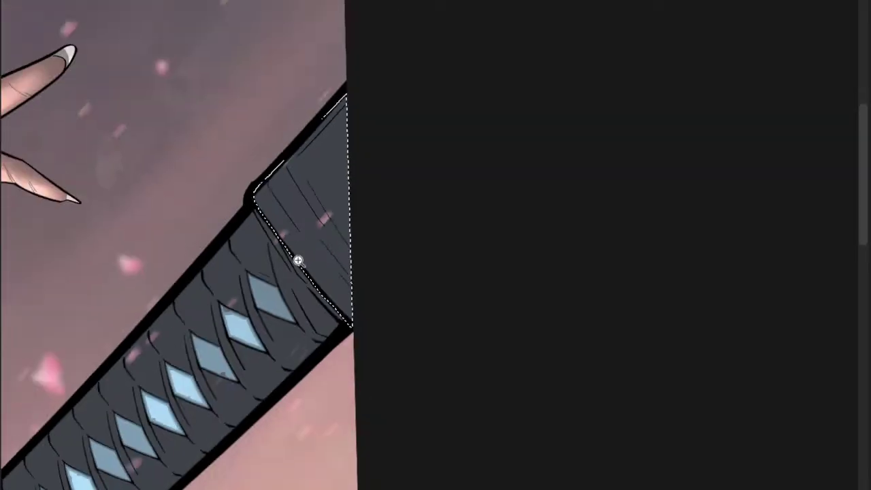
scroll(320, 224, "down", 3)
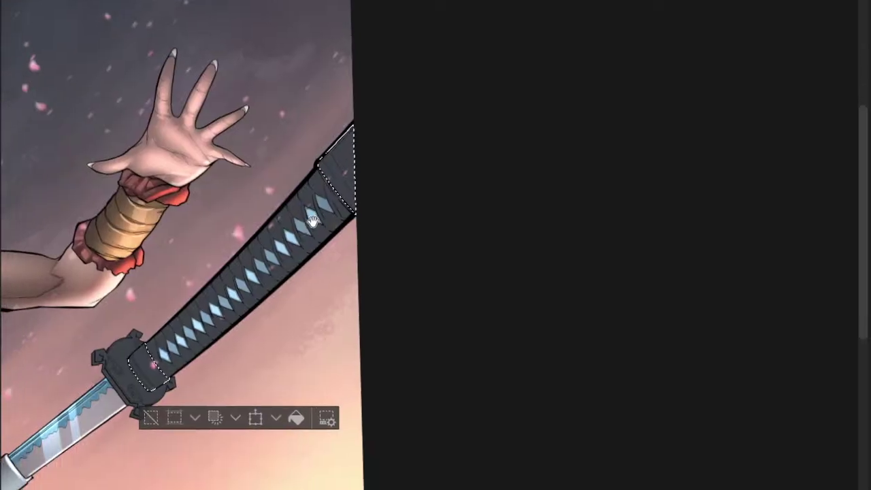
- Try brown tones on the selected collar with a smaller brush and undo them
left_click_drag(194, 299, 224, 275)
key("[")
key("[")
key("[")
scroll(183, 340, "up", 2)
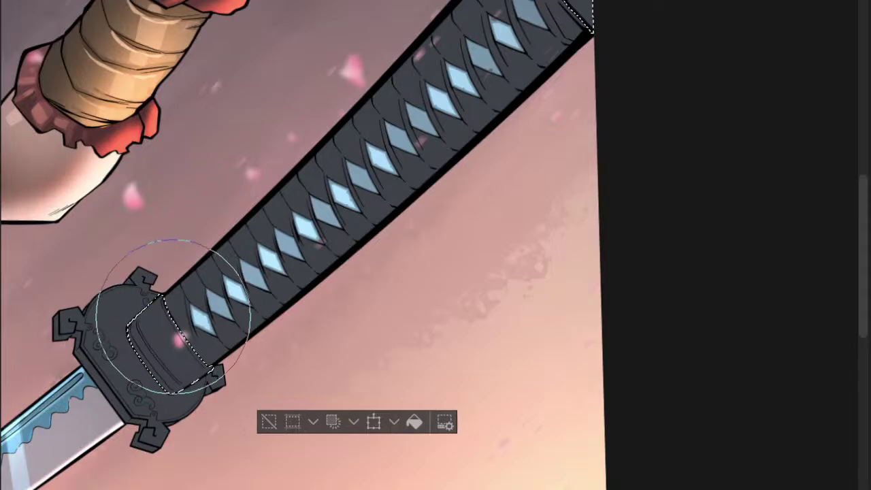
mouse_move(192, 362)
left_mouse_down()
mouse_move(266, 307)
mouse_move(254, 302)
left_mouse_up()
scroll(260, 293, "down", 2)
left_click_drag(254, 301, 282, 288)
scroll(282, 288, "up", 3)
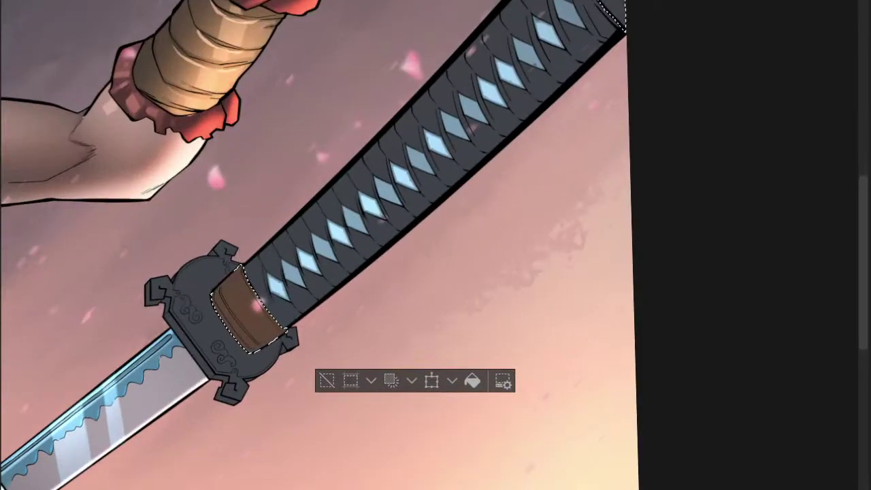
key("ctrl+z")
left_click_drag(201, 333, 270, 336)
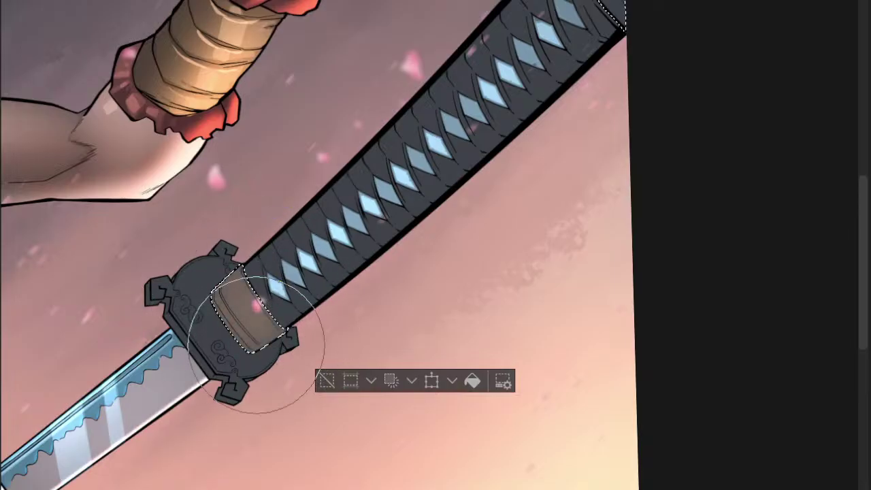
key("ctrl+z")
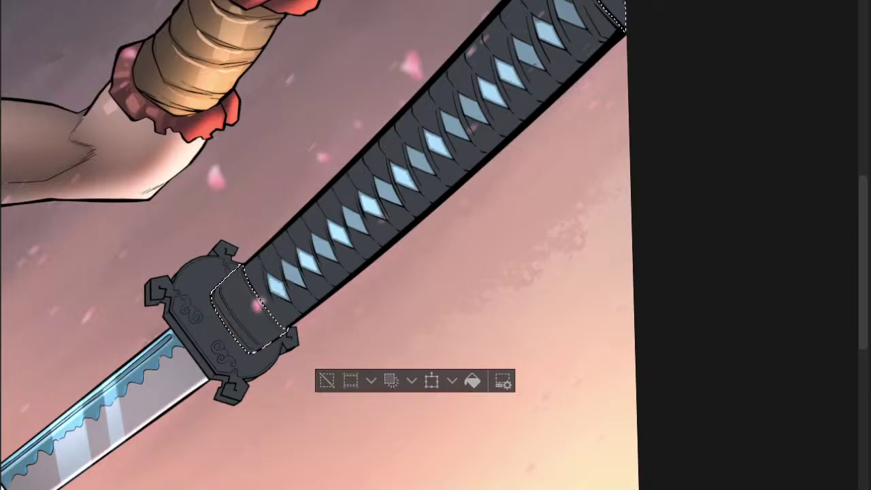
- Brush a golden tan over the selected collar and the handle's end cap
left_click_drag(292, 311, 234, 252)
left_click_drag(296, 328, 242, 254)
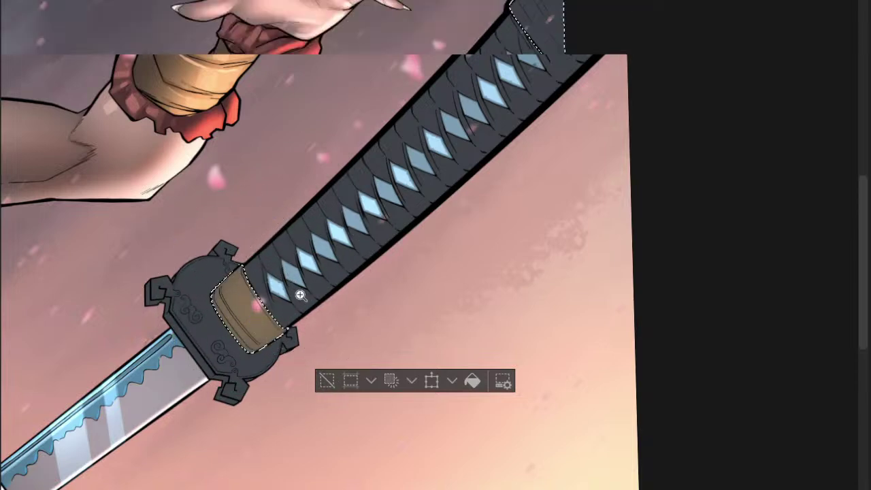
scroll(309, 288, "down", 3)
mouse_move(437, 144)
left_mouse_down()
mouse_move(414, 87)
mouse_move(441, 120)
mouse_move(451, 181)
mouse_move(466, 88)
left_mouse_up()
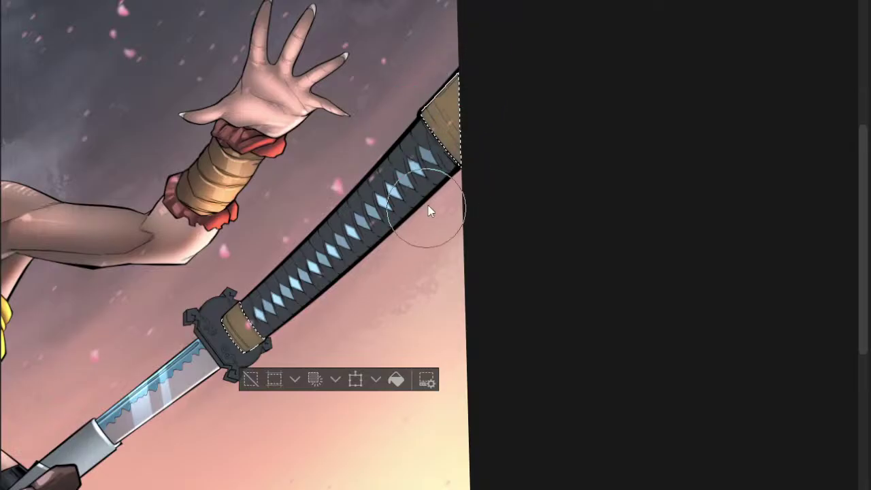
- Brush a warm golden glow onto the lower part of the selected handle end cap with a large soft brush
scroll(425, 213, "down", 3)
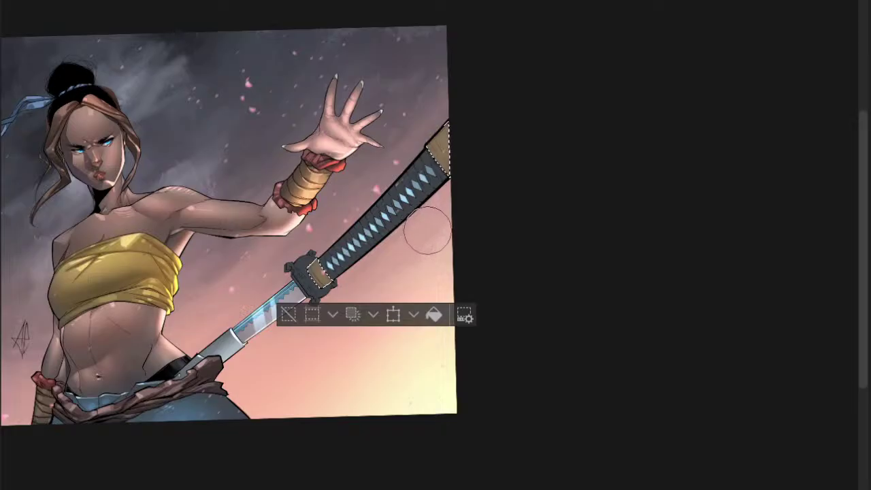
left_click(428, 217)
left_click(425, 212)
left_click(424, 207)
left_click(426, 151)
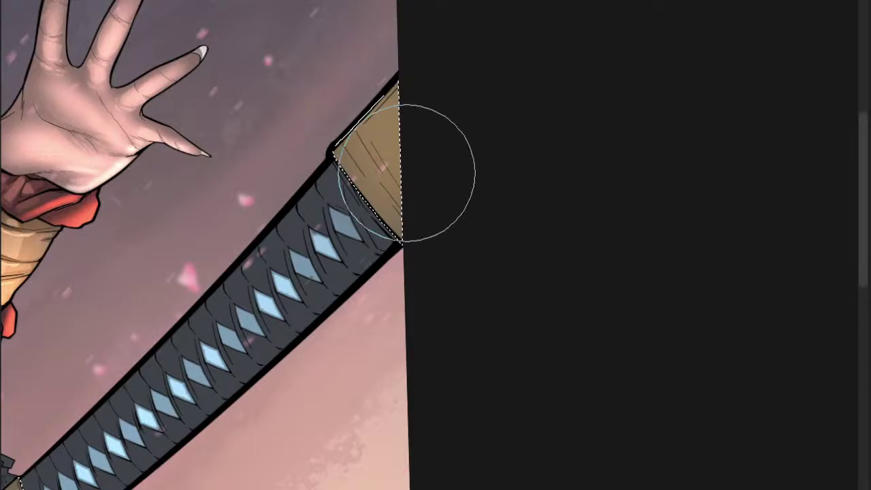
key("bracketright")
key("bracketright")
key("bracketright")
key("bracketleft")
key("bracketleft")
key("bracketleft")
key("bracketleft")
key("bracketleft")
key("bracketleft")
key("bracketleft")
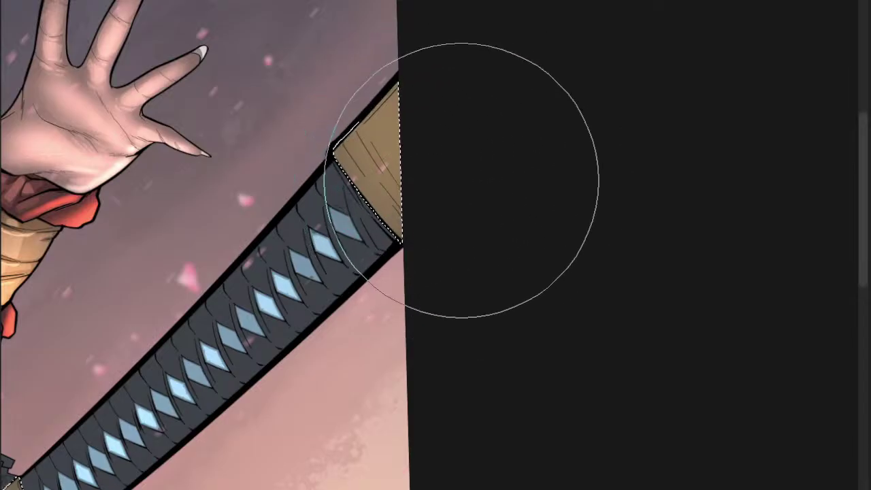
left_click_drag(474, 163, 392, 251)
mouse_move(479, 193)
left_mouse_down()
mouse_move(372, 253)
mouse_move(463, 143)
mouse_move(375, 226)
mouse_move(419, 153)
left_mouse_up()
scroll(419, 153, "down", 4)
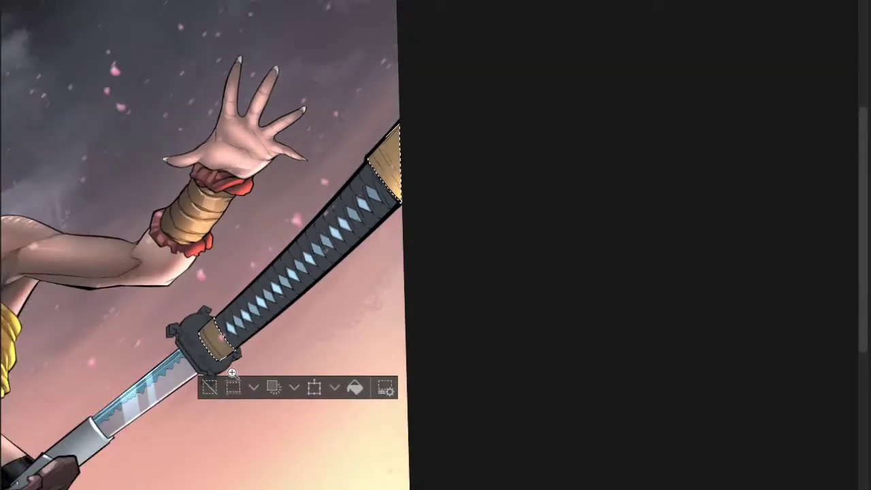
- Clear the selection and lasso several angular reflection panels across the end cap, including its curved outer area
scroll(240, 370, "up", 3)
scroll(318, 305, "up", 3)
left_click_drag(317, 305, 312, 309)
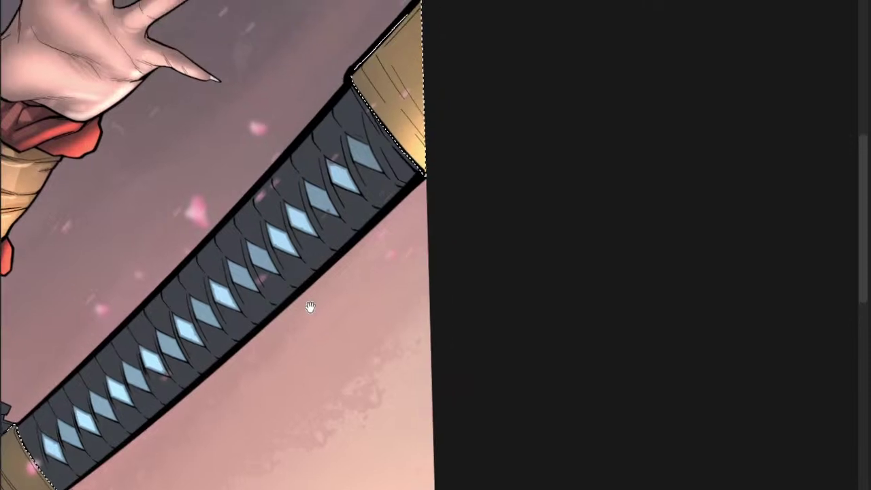
key("ctrl+d")
key("l")
left_click_drag(386, 78, 298, 160)
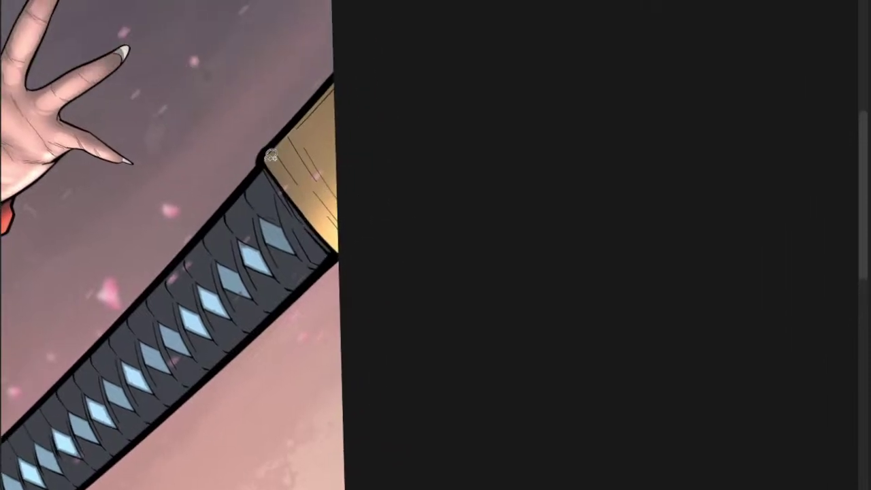
left_click_drag(323, 207, 279, 136)
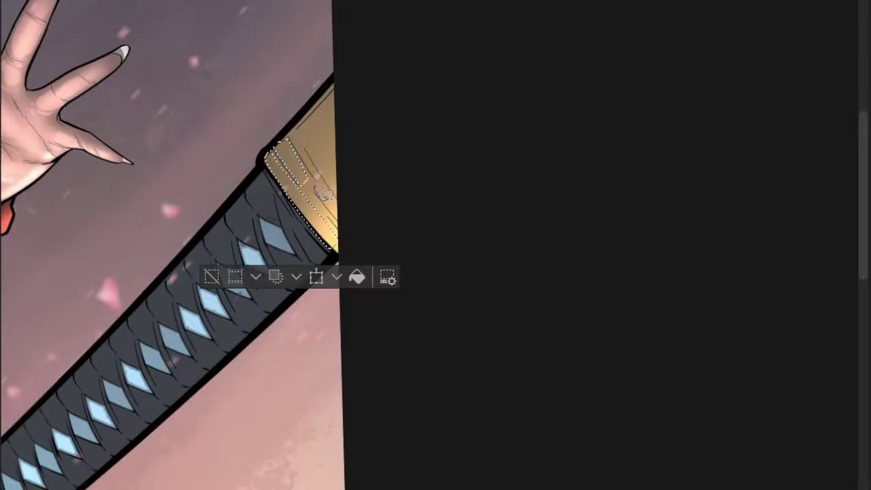
left_click_drag(307, 151, 305, 121)
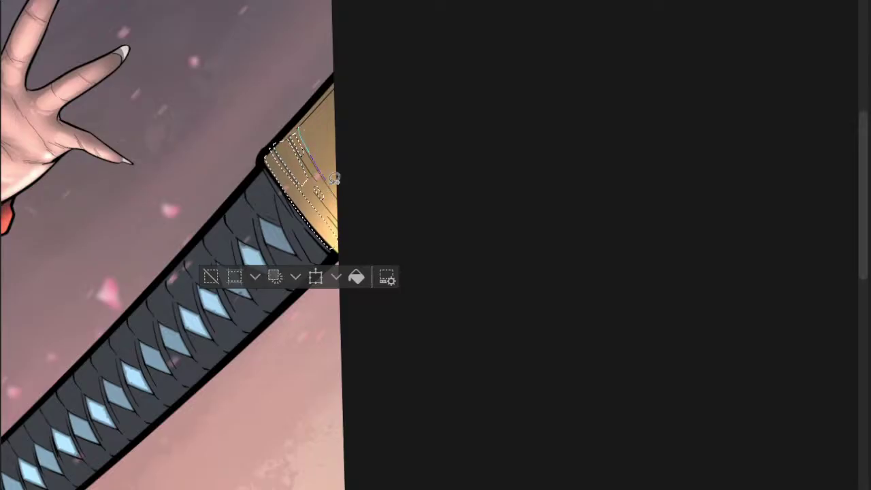
scroll(357, 101, "down", 2)
mouse_move(369, 91)
left_mouse_down()
mouse_move(305, 155)
mouse_move(297, 145)
left_mouse_up()
- Brush lighter gold into the selected end cap panels with an enlarged brush and clear the selection
key("]")
key("]")
key("]")
key("]")
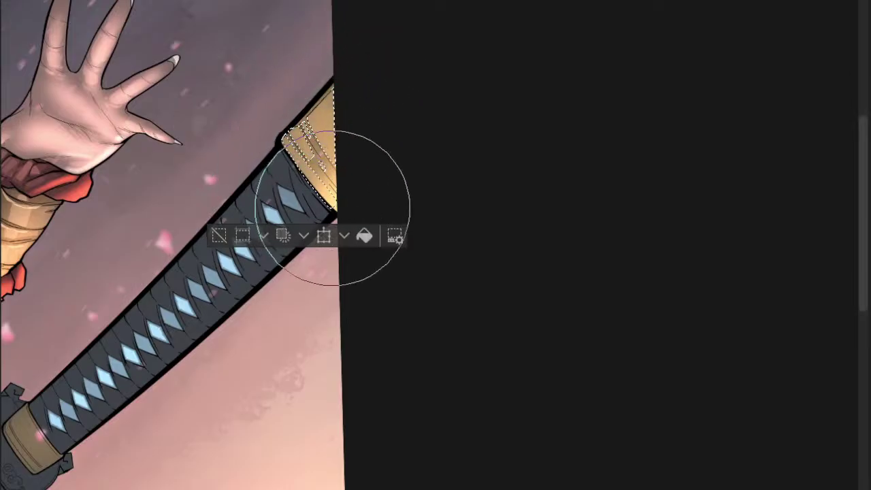
key("ctrl+shift+a")
- Lasso smaller highlight patches along the end cap's inner edge and a large curved area at the canvas edge
scroll(318, 130, "up", 2)
left_click_drag(313, 140, 298, 174)
left_click_drag(287, 144, 291, 160)
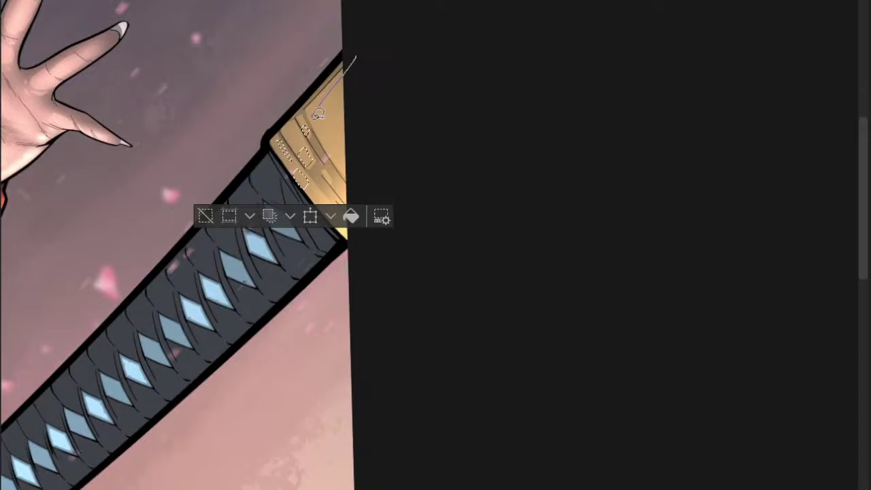
left_click_drag(366, 196, 340, 84)
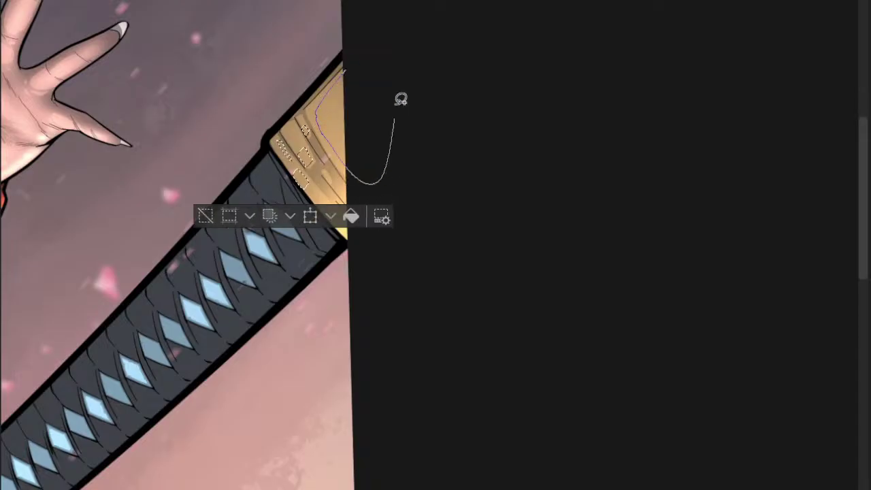
left_click_drag(399, 125, 319, 109)
- Brush a bright yellow highlight into the selected end cap patches and clear the selection
scroll(347, 145, "down", 2)
mouse_move(398, 173)
left_mouse_down()
mouse_move(348, 139)
mouse_move(370, 182)
left_mouse_up()
key("b")
key("m")
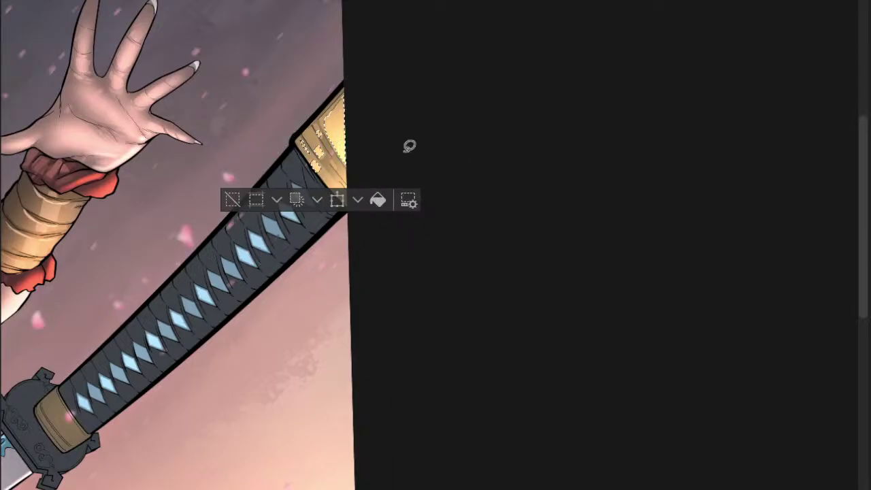
key("ctrl+d")
mouse_move(420, 118)
left_mouse_down()
mouse_move(386, 189)
mouse_move(306, 189)
left_mouse_up()
scroll(362, 176, "down", 2)
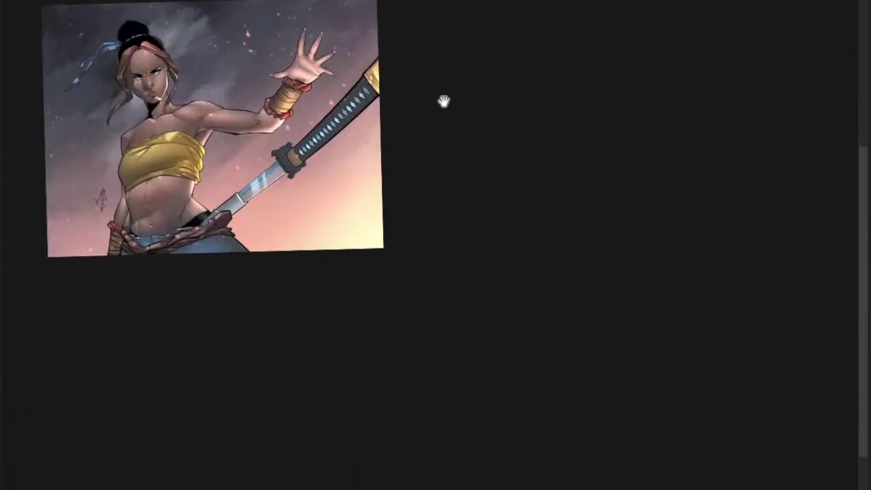
scroll(401, 139, "up", 5)
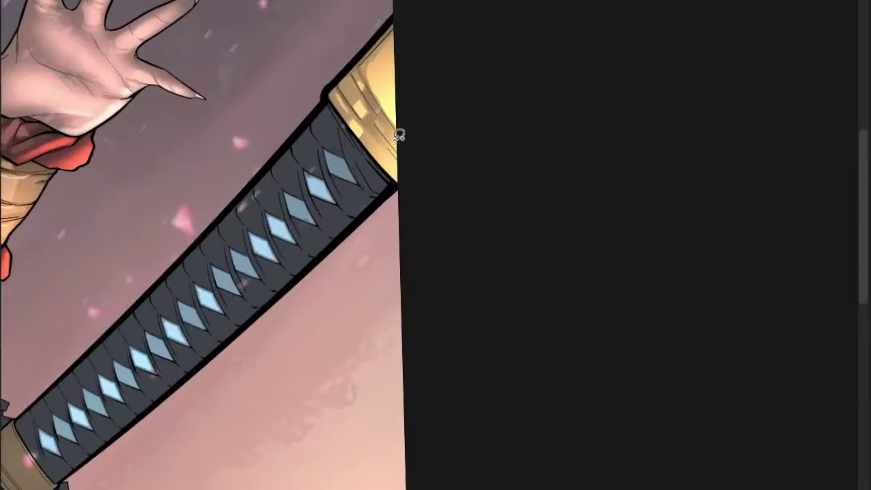
- Lasso the end cap's lower edge near the handle wrap, brush in a highlight and clear the selection
left_click_drag(402, 182, 385, 170)
scroll(385, 170, "down", 2)
key("b")
key("m")
key("ctrl+d")
scroll(444, 133, "down", 2)
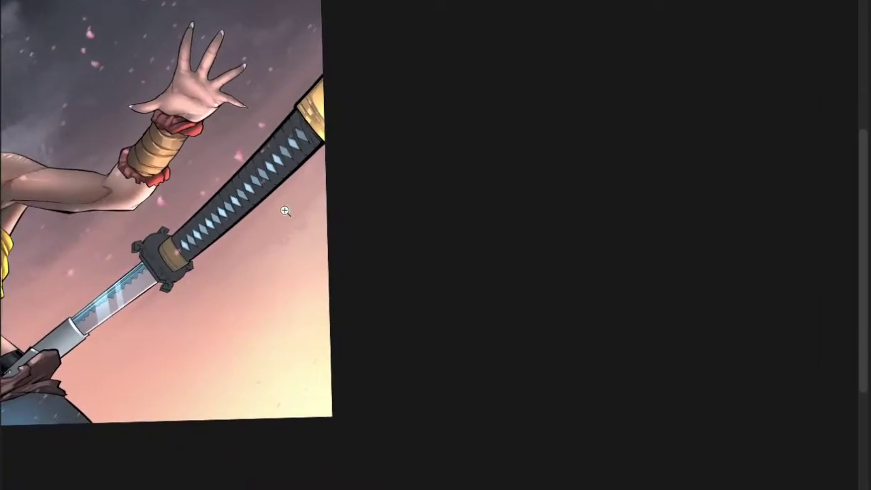
- Select the collar between the guard and the handle, including its narrow rim strips
scroll(309, 200, "up", 4)
left_click(167, 270)
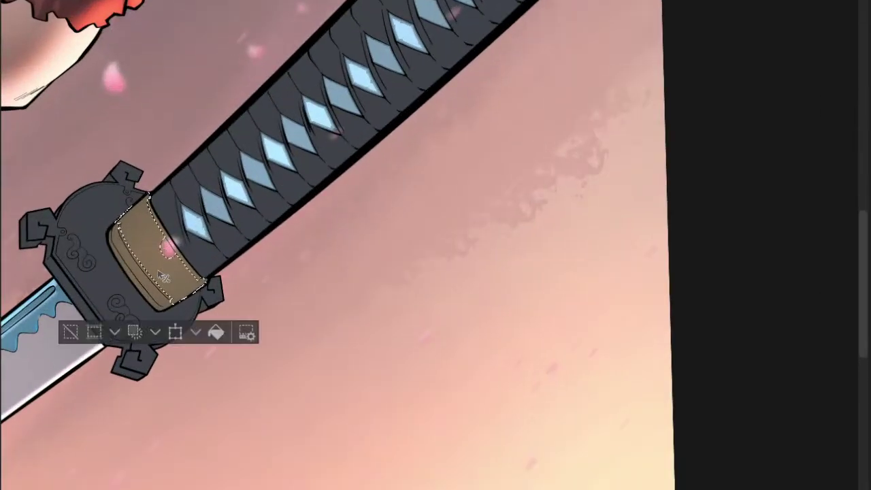
scroll(171, 265, "up", 2)
left_click(146, 306, "shift")
scroll(196, 289, "down", 2)
- Brush a warmer gold over the lower part of the selected collar and clear the selection
key("b")
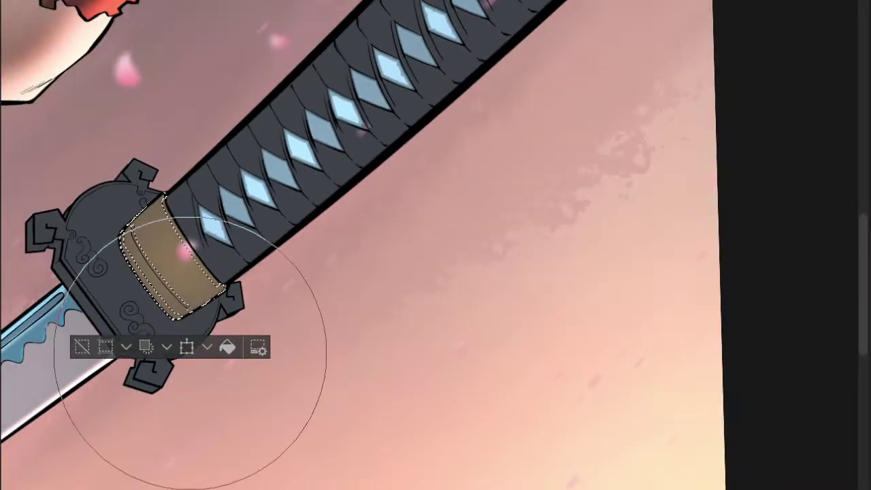
key("[")
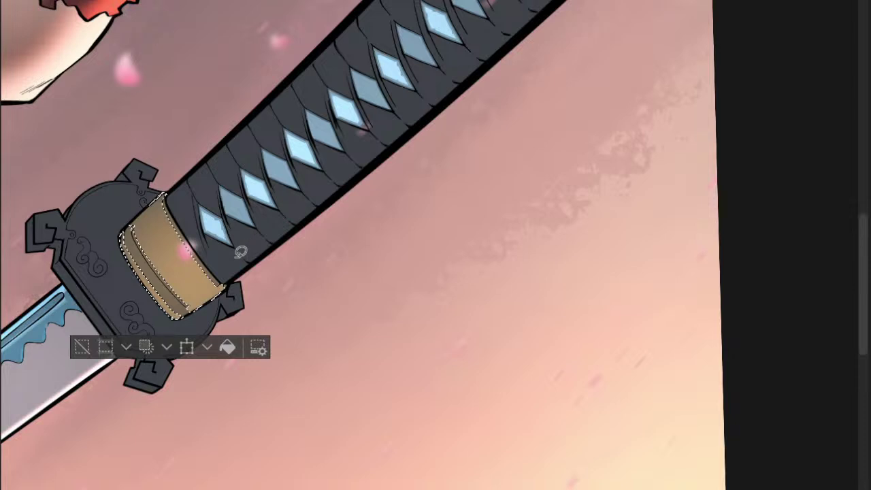
key("ctrl+d")
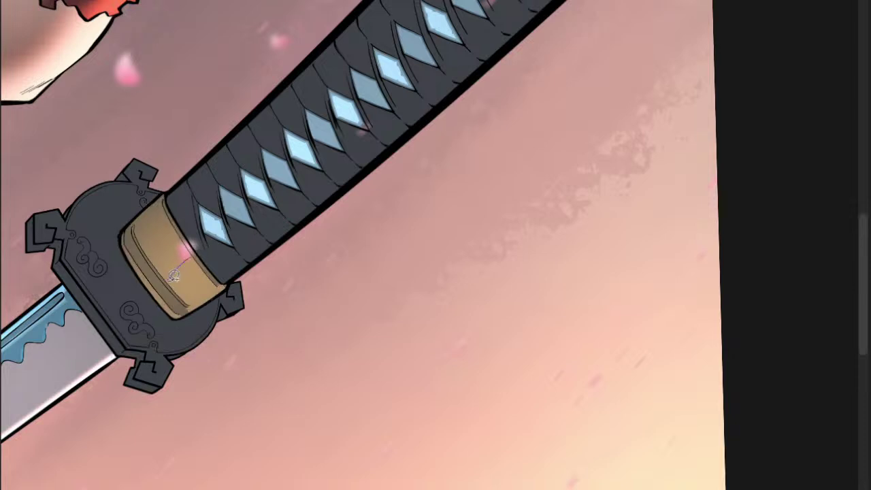
- Lasso a reflection band across the collar's lower half and rim, brush it light gold and clear the selection
scroll(185, 264, "up", 2)
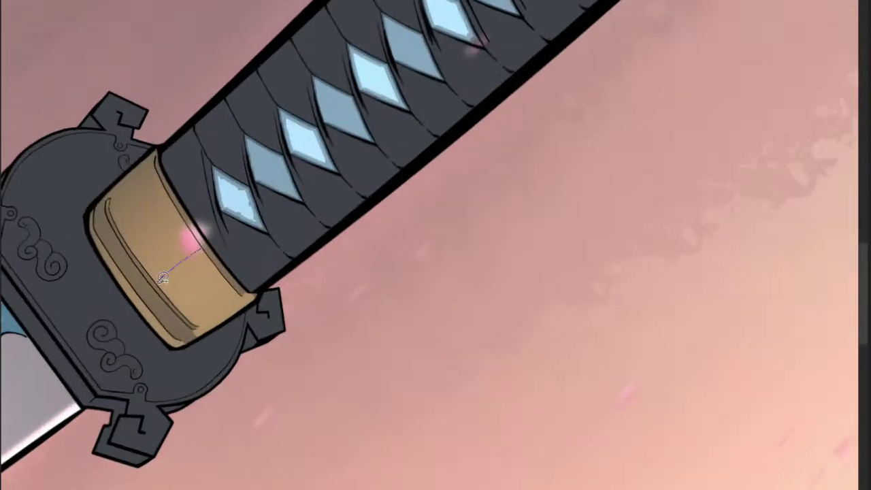
left_click(181, 304)
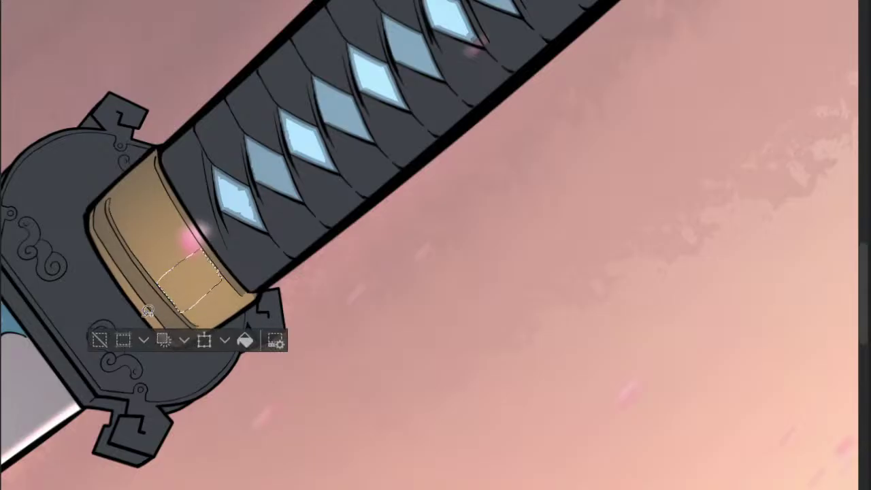
scroll(161, 316, "down", 2)
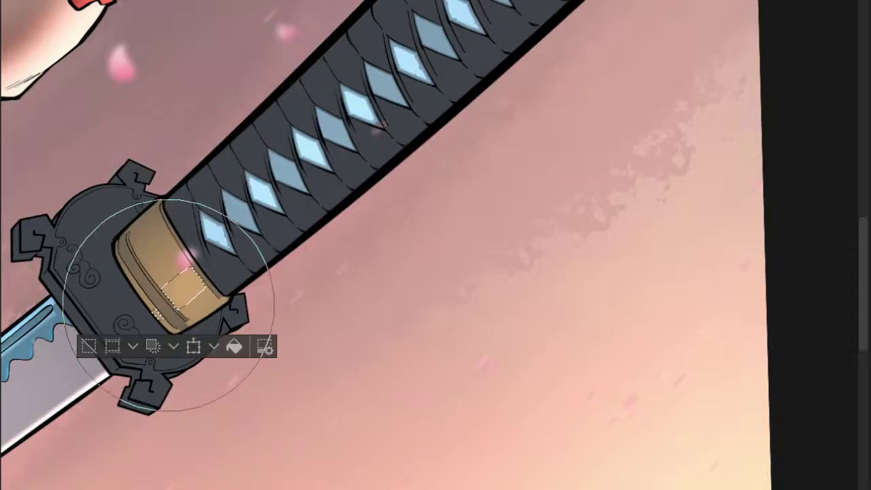
key("ctrl+d")
- Lasso the collar's reflection band and its small rim patch again and brush them a brighter gold
scroll(185, 278, "up", 3)
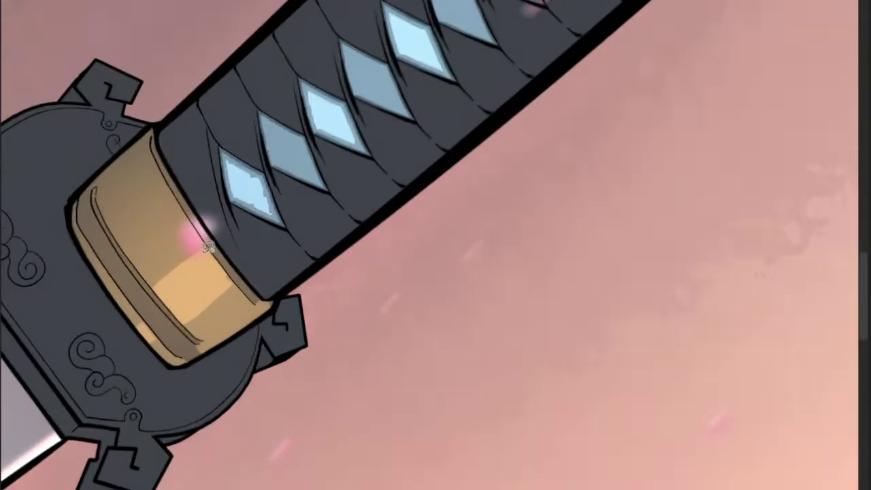
mouse_move(231, 269)
left_mouse_down()
mouse_move(159, 309)
mouse_move(149, 334)
left_mouse_up()
key("b")
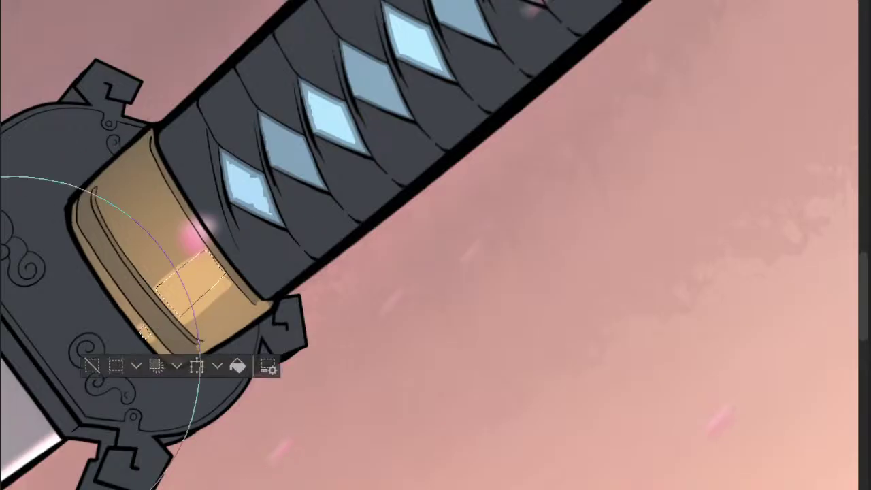
scroll(167, 316, "down", 6)
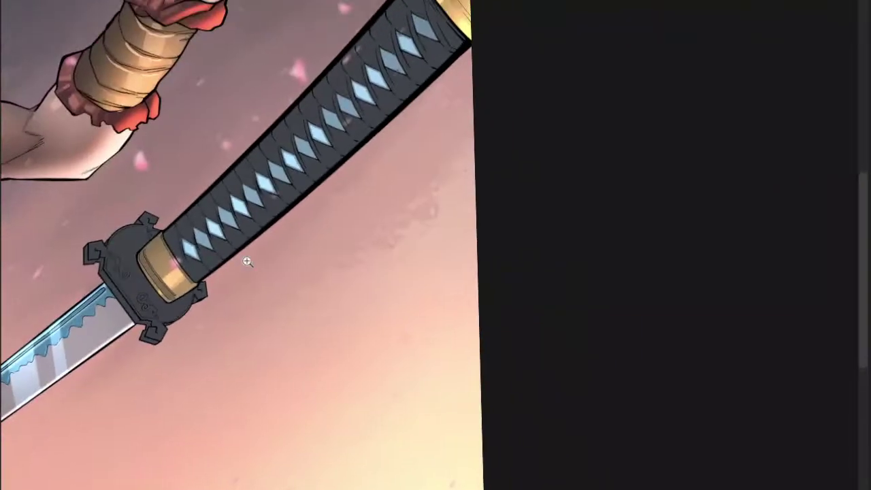
- Lasso the narrow strip along the collar's guard-side rim and brush it a lighter gold
scroll(212, 315, "up", 6)
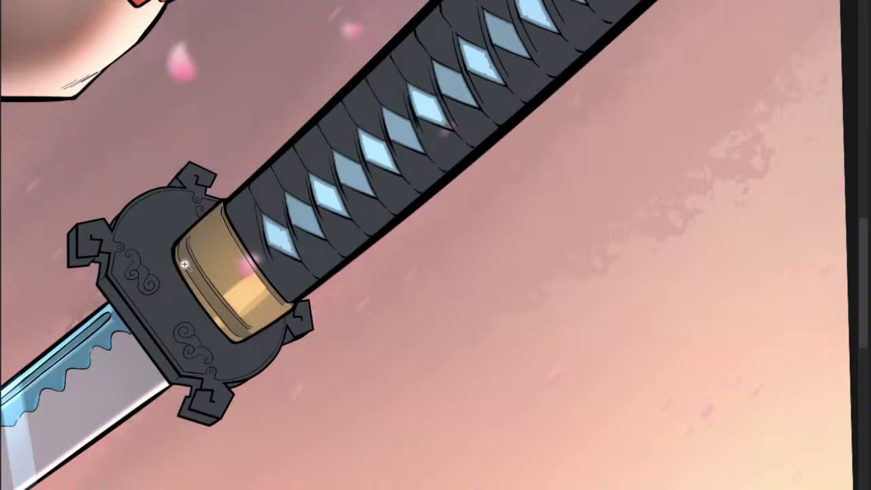
scroll(185, 264, "up", 2)
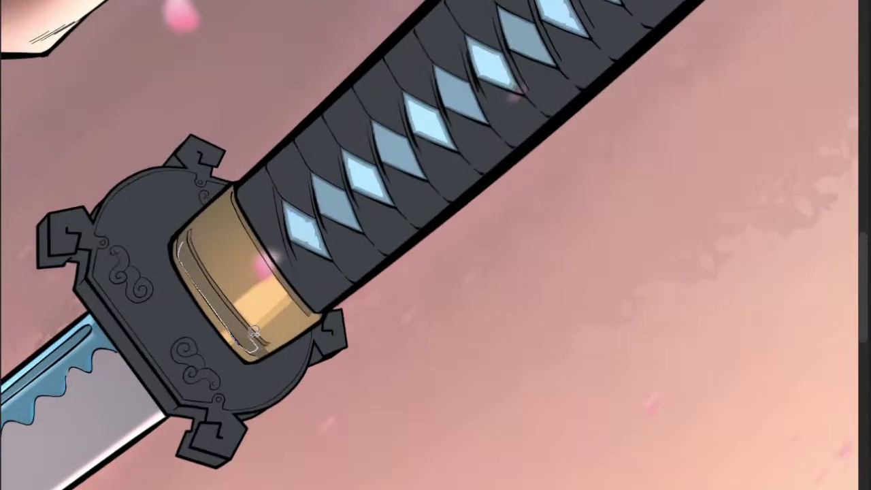
left_click_drag(258, 337, 256, 340)
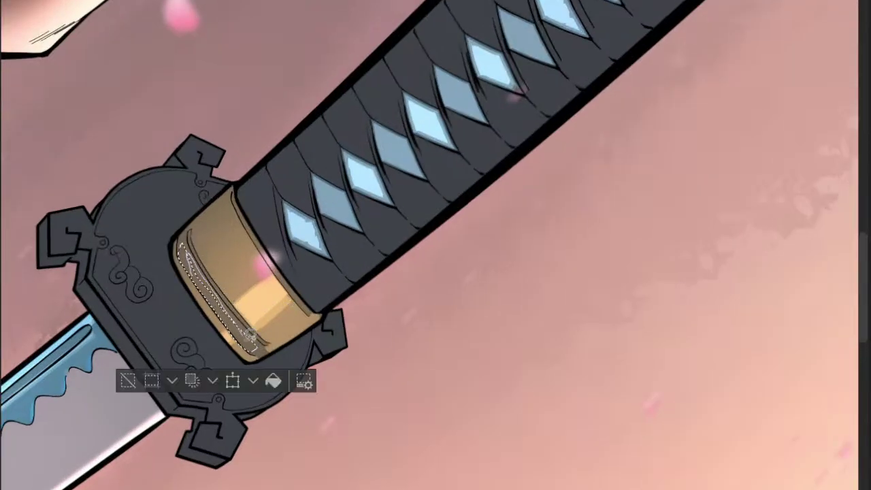
scroll(246, 326, "down", 2)
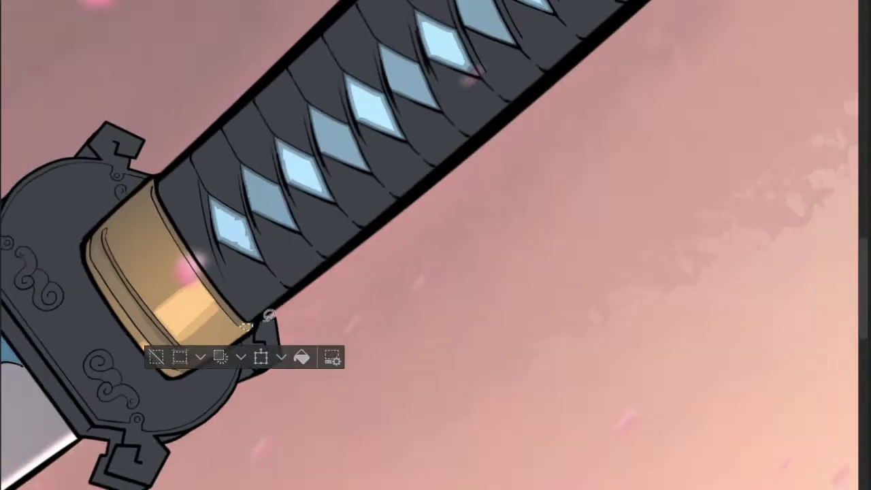
- Add a pale gold highlight to the collar's lower corner beside the handle and clear the selection
scroll(268, 315, "down", 5)
left_click_drag(297, 306, 245, 291)
scroll(266, 286, "down", 2)
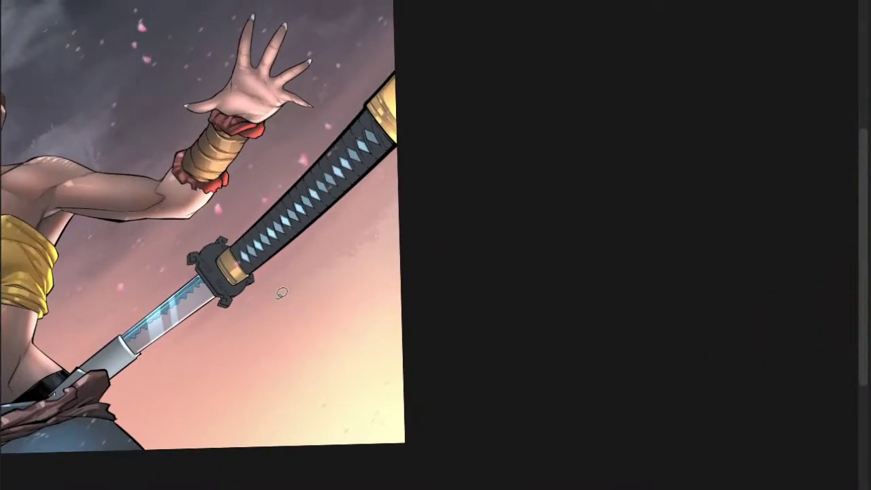
scroll(255, 270, "up", 4)
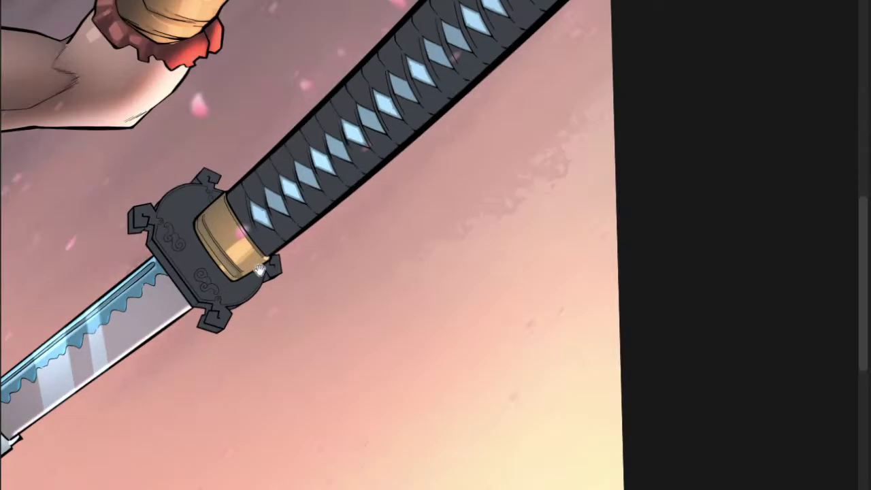
scroll(241, 308, "down", 5)
- Select the sword guard's flat face, including the small gaps around its scroll ornaments beside the collar
scroll(245, 290, "up", 4)
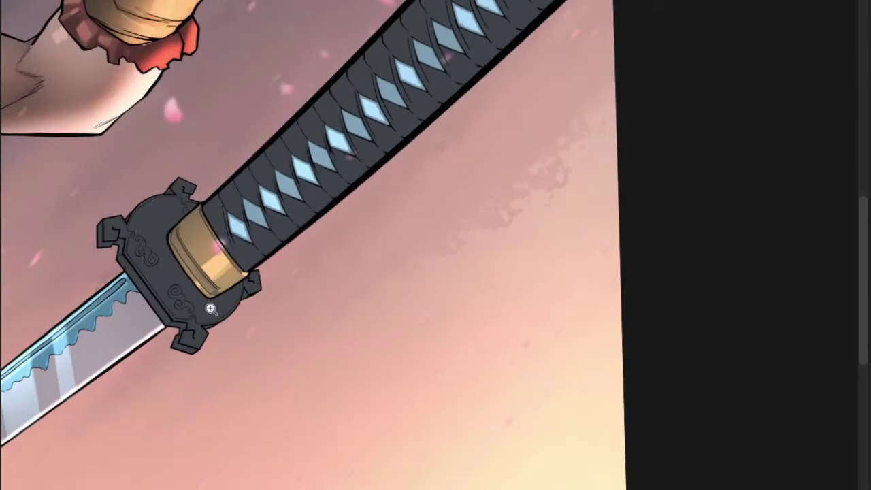
scroll(211, 308, "up", 2)
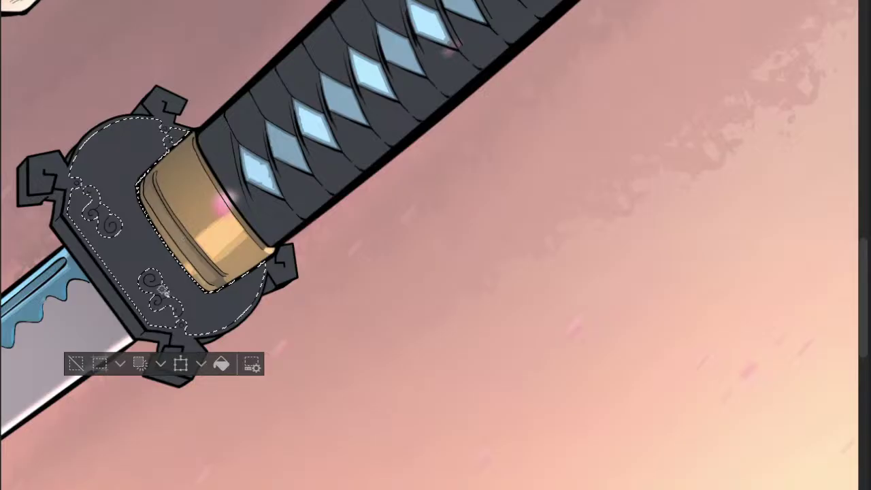
scroll(291, 263, "up", 2)
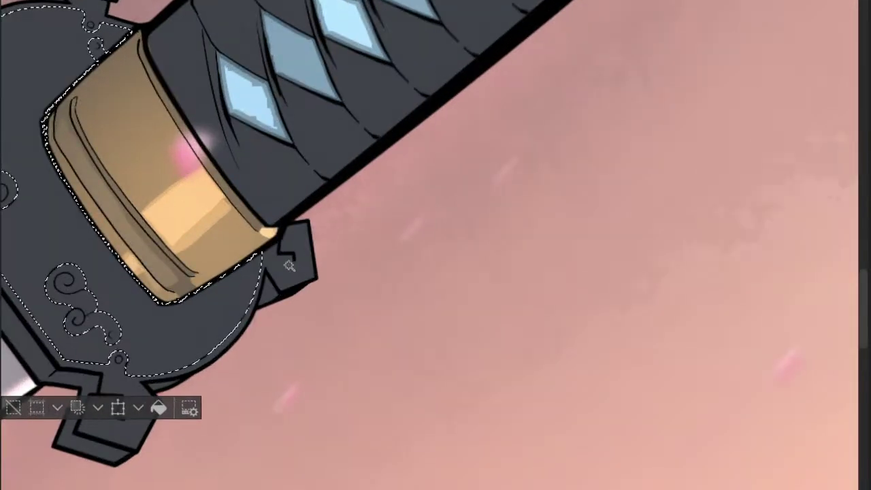
scroll(145, 219, "down", 2)
left_click_drag(144, 218, 173, 294)
scroll(130, 174, "up", 4)
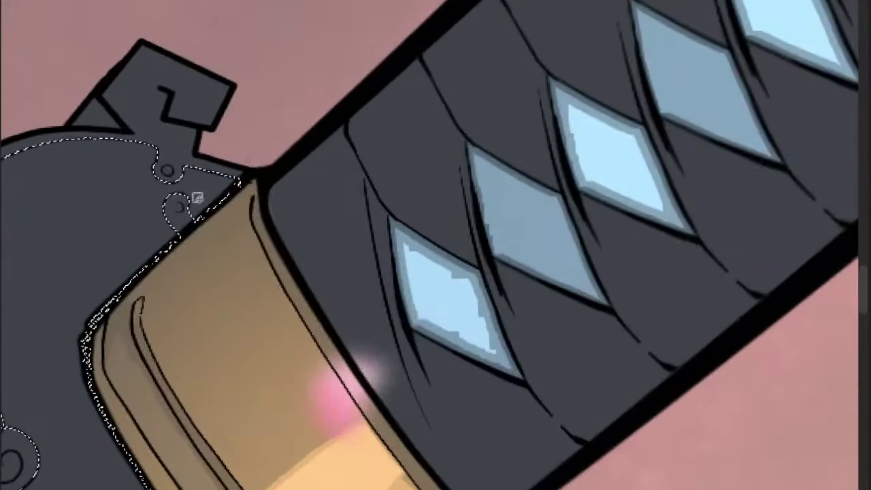
scroll(260, 204, "down", 5)
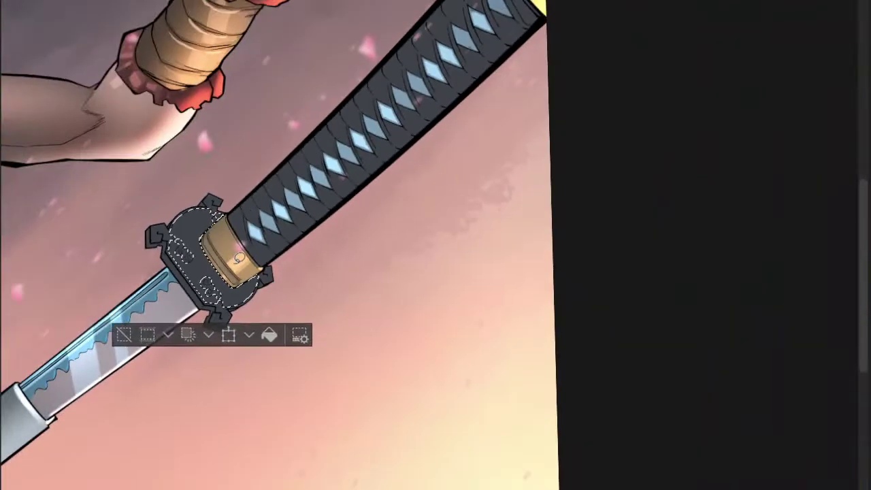
- Brush a muted gold base over the selected guard face, leaving the scroll ornaments dark
scroll(239, 260, "up", 2)
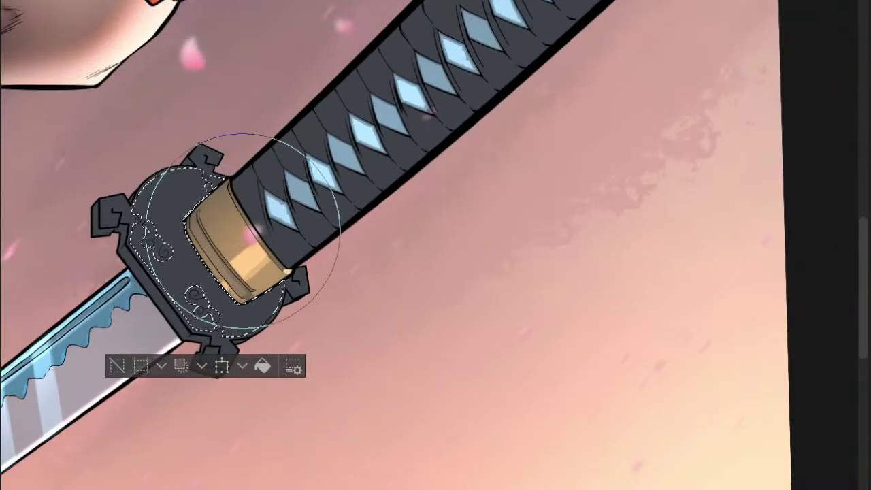
scroll(244, 229, "up", 2)
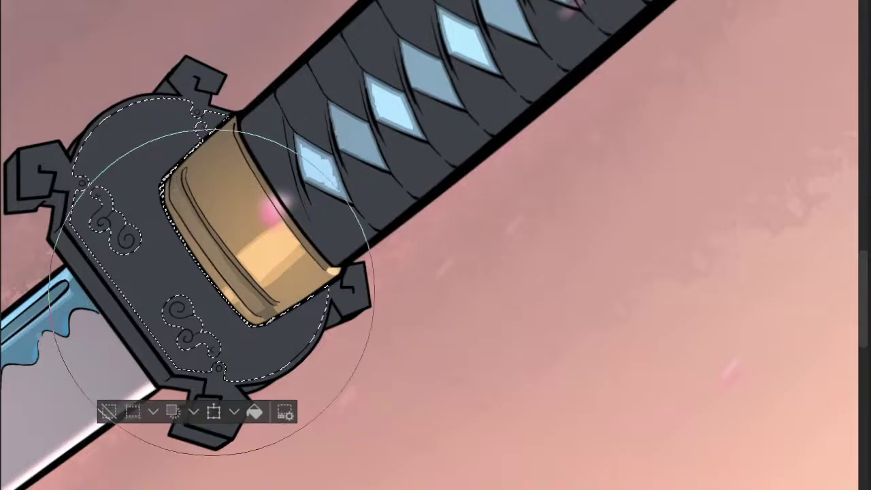
mouse_move(274, 237)
left_mouse_down()
mouse_move(185, 208)
mouse_move(273, 202)
mouse_move(254, 122)
mouse_move(247, 132)
mouse_move(315, 200)
mouse_move(327, 264)
left_mouse_up()
key("ctrl+z")
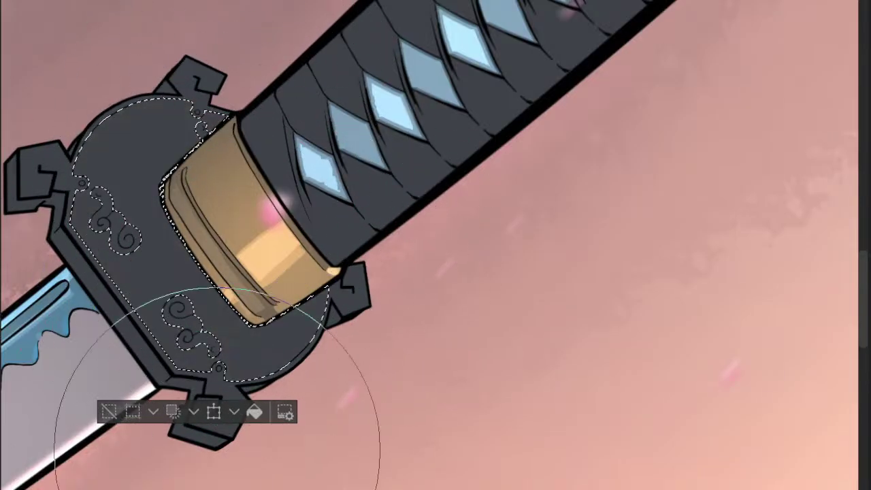
mouse_move(311, 214)
left_mouse_down()
mouse_move(195, 88)
mouse_move(292, 320)
mouse_move(217, 330)
left_mouse_up()
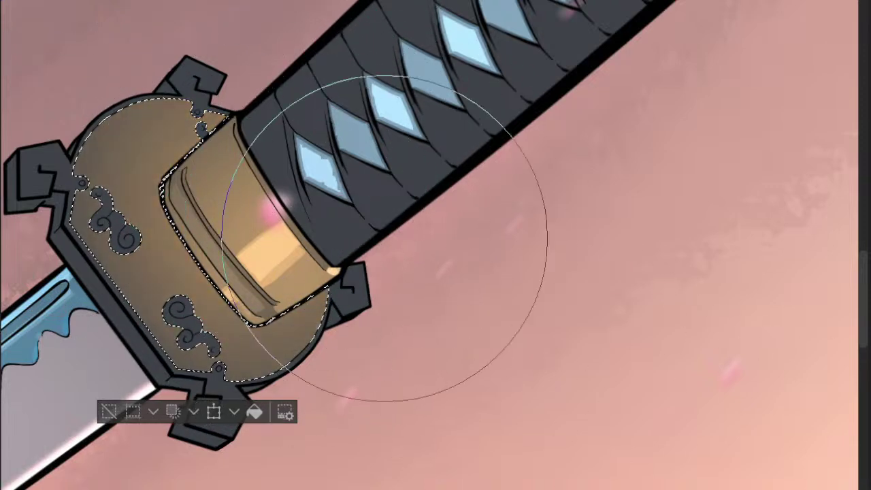
- Adjust the brush size and build a soft, brighter gold glow across the lower part of the guard face
key("bracketleft")
key("bracketleft")
key("bracketleft")
key("bracketleft")
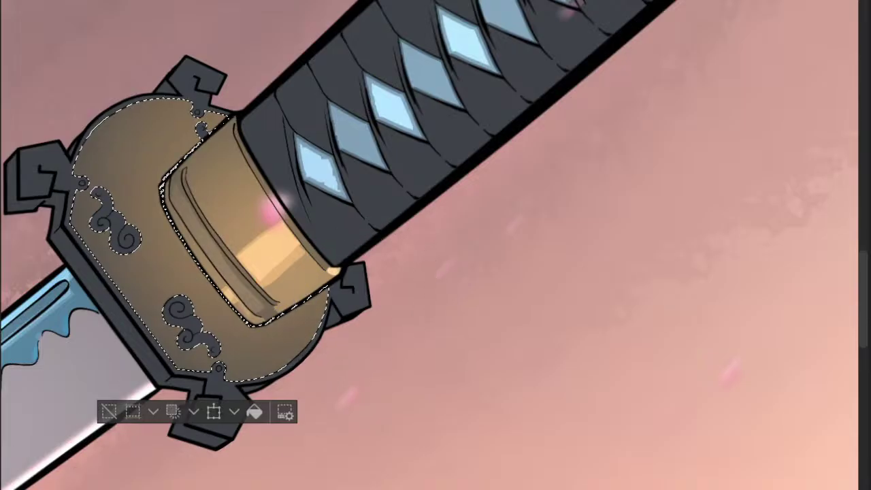
mouse_move(345, 292)
left_mouse_down()
mouse_move(286, 354)
mouse_move(251, 366)
mouse_move(237, 334)
left_mouse_up()
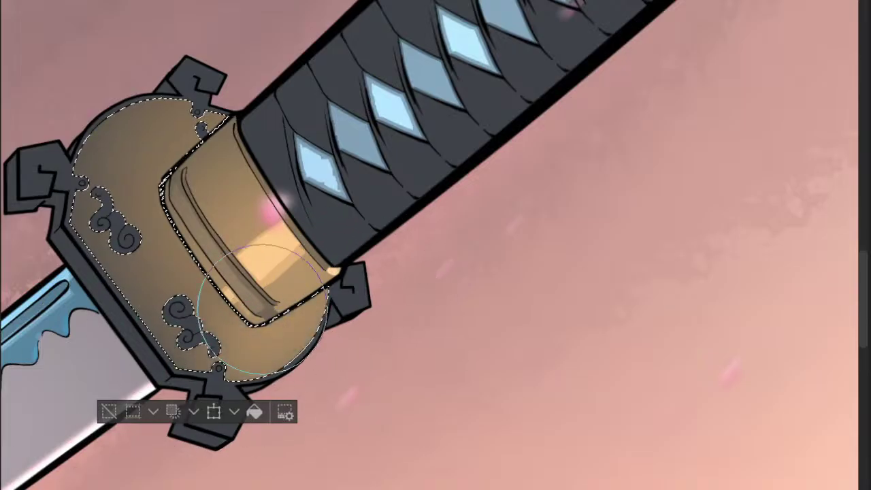
key("bracketright")
key("bracketright")
key("bracketright")
mouse_move(352, 302)
left_mouse_down()
mouse_move(300, 348)
mouse_move(303, 329)
mouse_move(273, 333)
mouse_move(252, 280)
left_mouse_up()
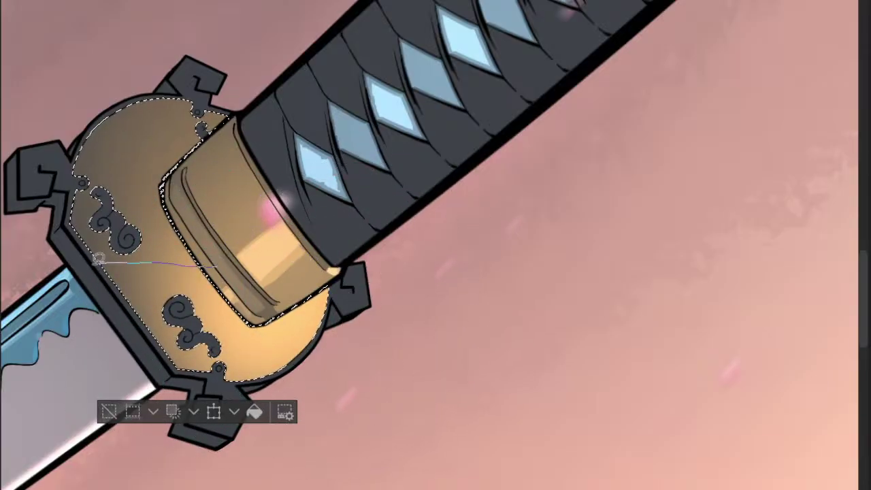
left_click_drag(110, 93, 204, 102)
key("ctrl+z")
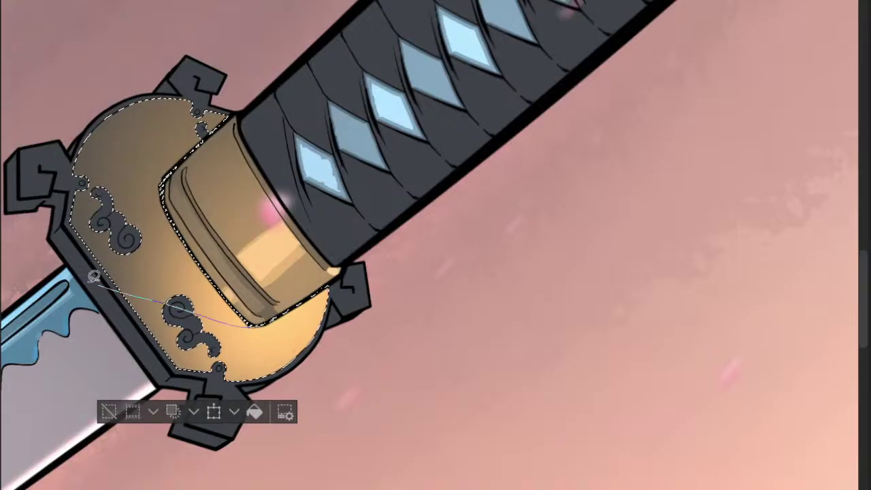
left_click_drag(75, 121, 319, 74)
scroll(334, 134, "down", 4)
key("b")
key("]")
key("]")
key("]")
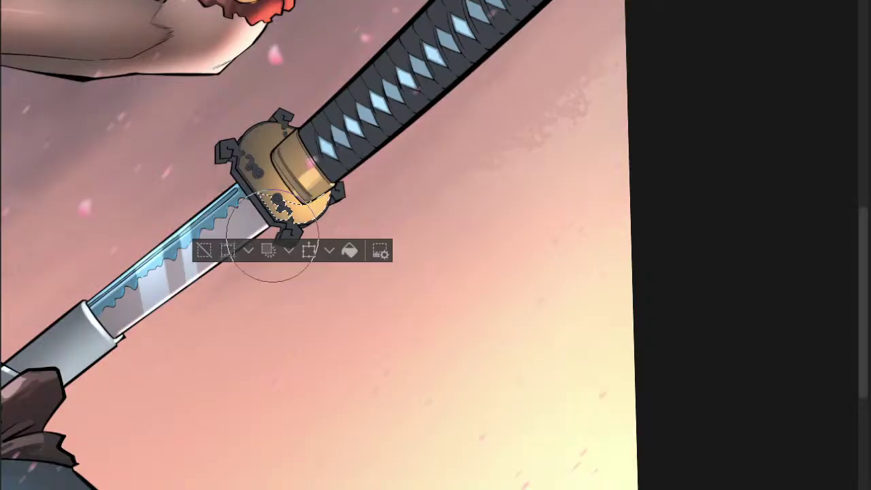
left_click_drag(286, 229, 333, 192)
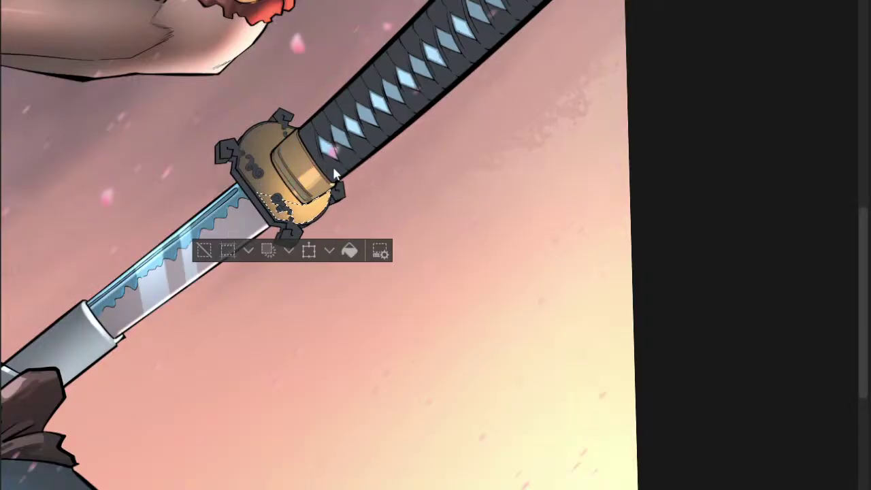
- Lasso the selection down to the guard face's upper part, leaving out the bright area below the collar
scroll(323, 160, "up", 5)
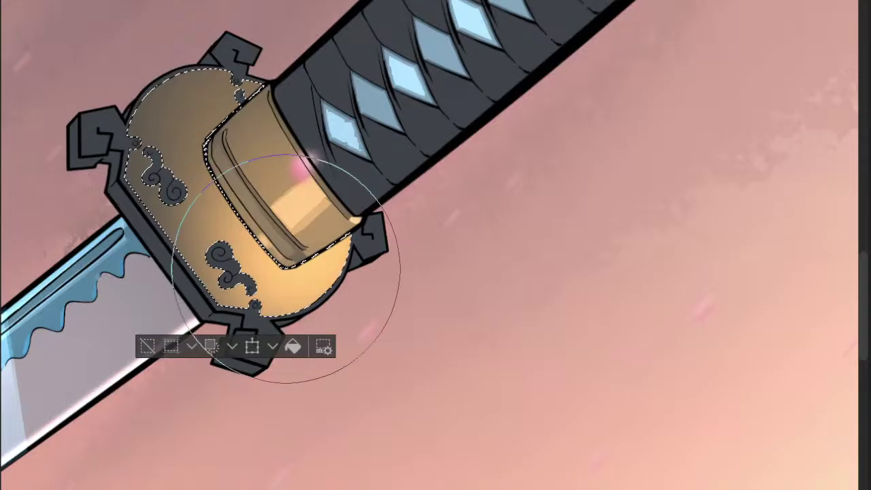
key("ctrl+r")
scroll(293, 274, "up", 3)
left_click(287, 269)
mouse_move(50, 322)
left_mouse_down()
mouse_move(253, 296)
mouse_move(265, 283)
mouse_move(37, 303)
mouse_move(61, 345)
mouse_move(319, 386)
left_mouse_up()
scroll(381, 204, "down", 5)
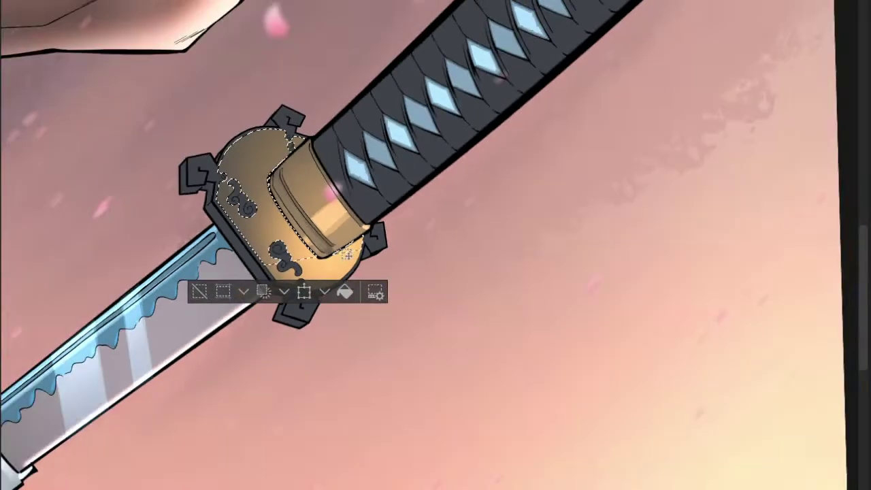
scroll(390, 190, "up", 3)
scroll(389, 190, "down", 3)
- Brush a darker orange-brown shade along the selected area's lower edge on the guard face and clear the selection
key("b")
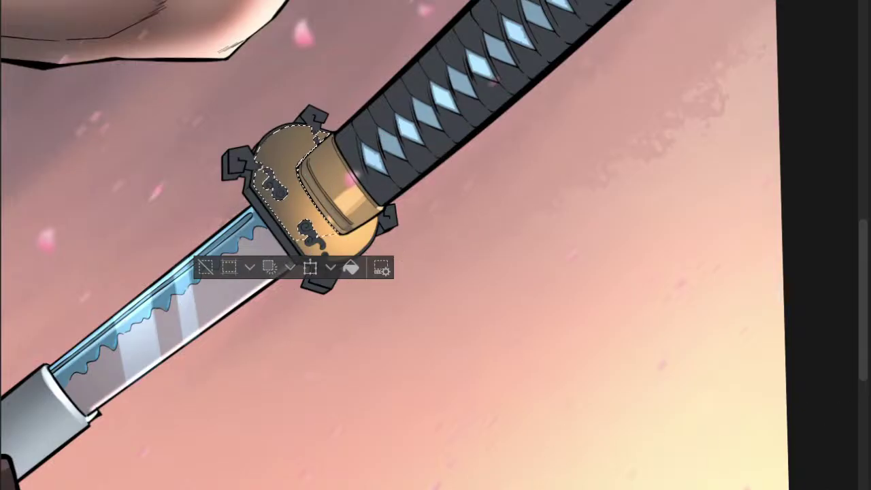
left_click_drag(310, 239, 226, 278)
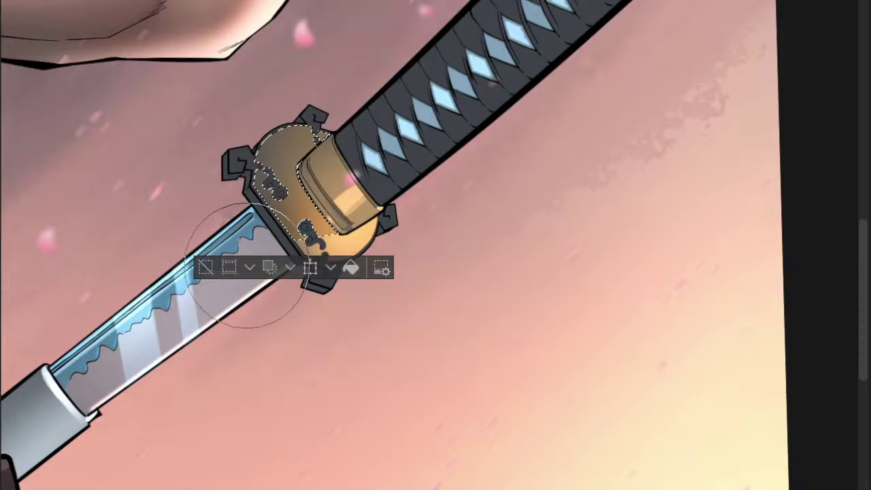
key("ctrl+z")
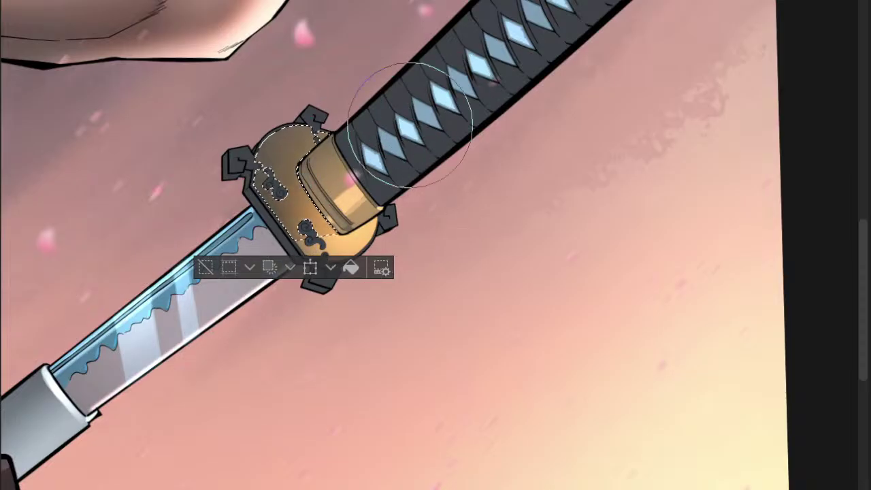
key("m")
key("ctrl+d")
- Select the scroll ornaments on the guard face, including the small one beside the collar
scroll(349, 201, "down", 4)
left_click_drag(269, 315, 210, 330)
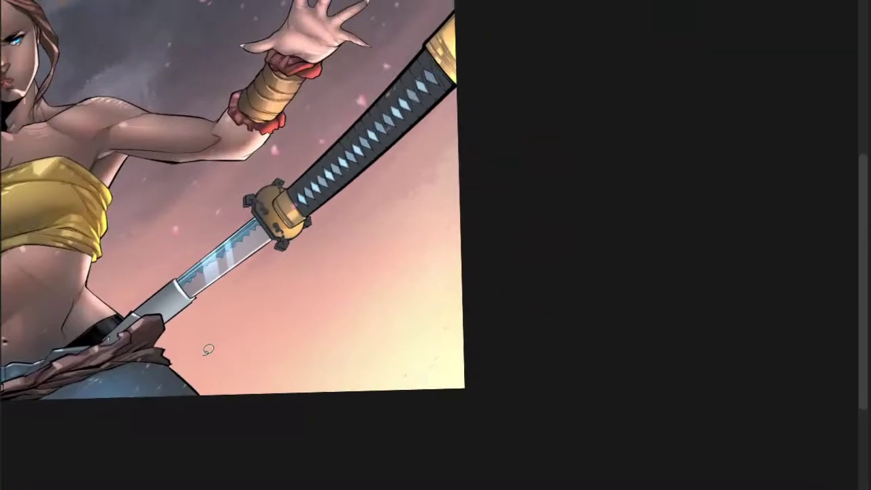
scroll(243, 255, "up", 5)
scroll(341, 298, "up", 3)
left_click(261, 288)
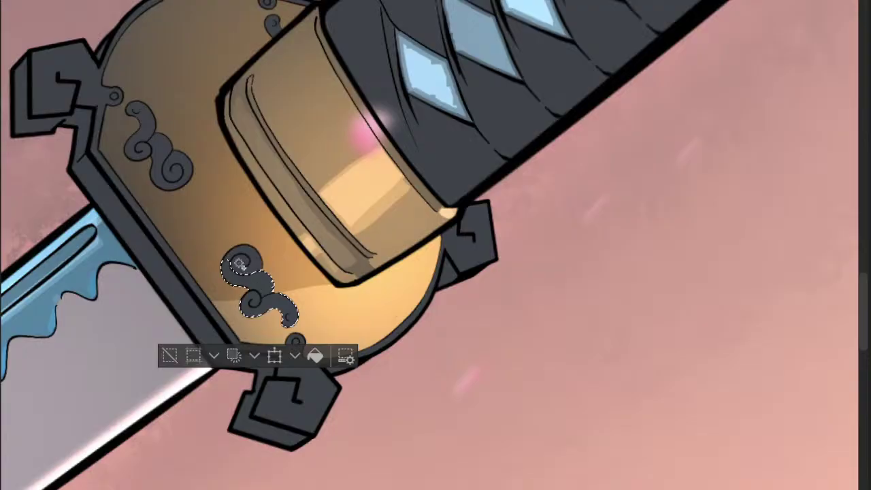
left_click(179, 163)
left_click(161, 151)
left_click(142, 148)
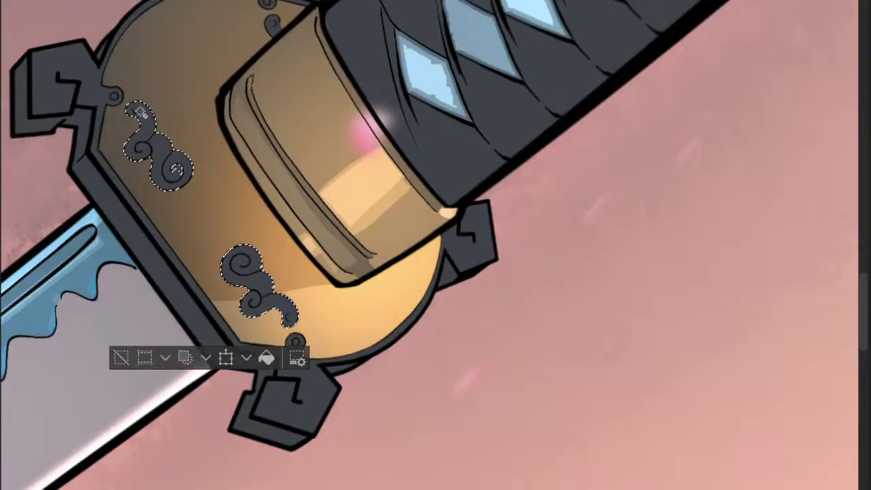
scroll(264, 36, "up", 5)
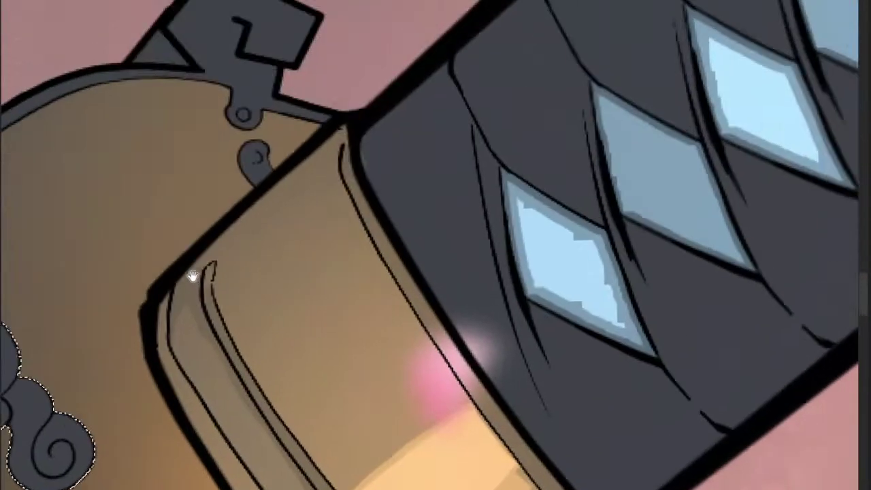
- Brush the selected scroll ornaments light blue and clear the selection
scroll(257, 167, "down", 5)
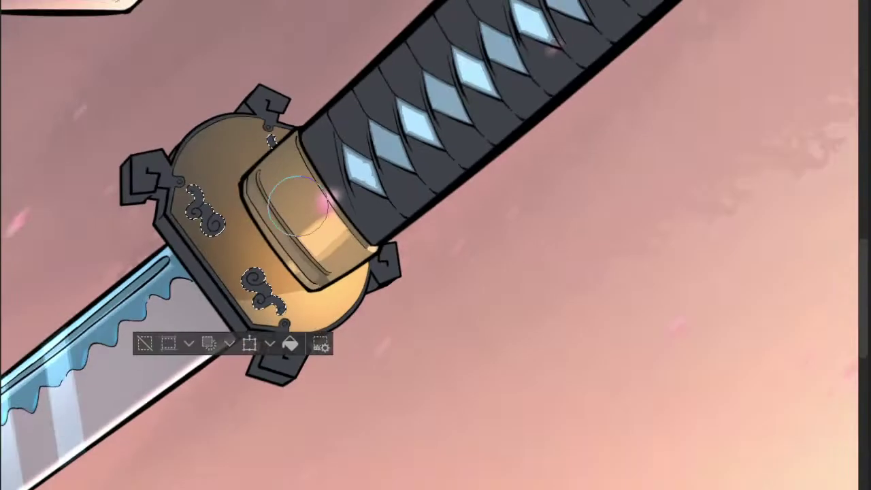
left_click_drag(336, 293, 309, 271)
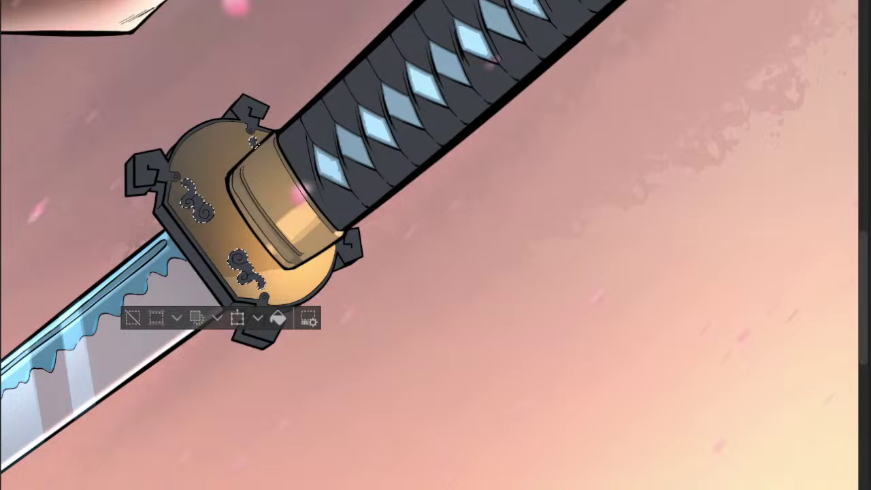
mouse_move(280, 145)
left_mouse_down()
mouse_move(194, 234)
mouse_move(212, 290)
mouse_move(264, 328)
mouse_move(271, 133)
mouse_move(233, 287)
mouse_move(196, 167)
mouse_move(301, 252)
left_mouse_up()
key("ctrl+d")
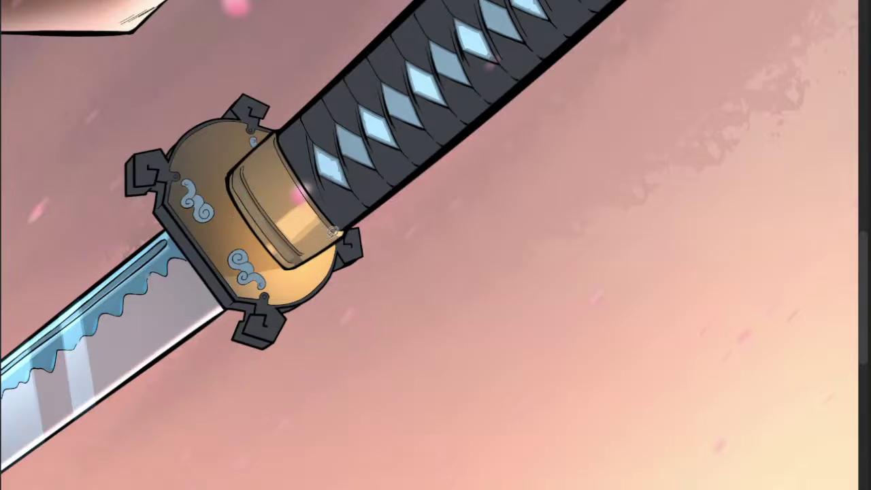
- Select the guard's thin raised rim together with the front faces of its four corner ornaments
scroll(278, 263, "down", 2)
scroll(300, 255, "up", 2)
left_click_drag(270, 301, 306, 301)
left_click(272, 320)
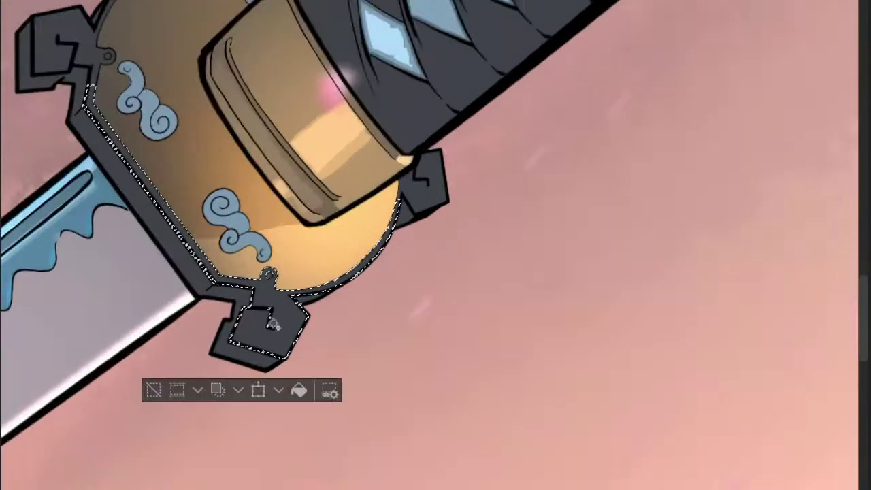
left_click(101, 55, "shift")
left_click_drag(124, 3, 124, 68)
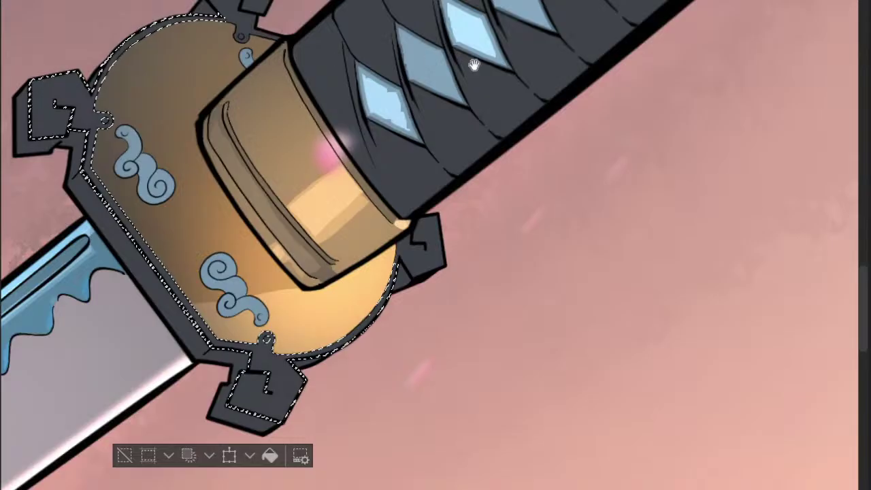
left_click_drag(431, 114, 397, 132)
mouse_move(229, 54)
left_mouse_down()
mouse_move(320, 87)
mouse_move(224, 87)
left_mouse_up()
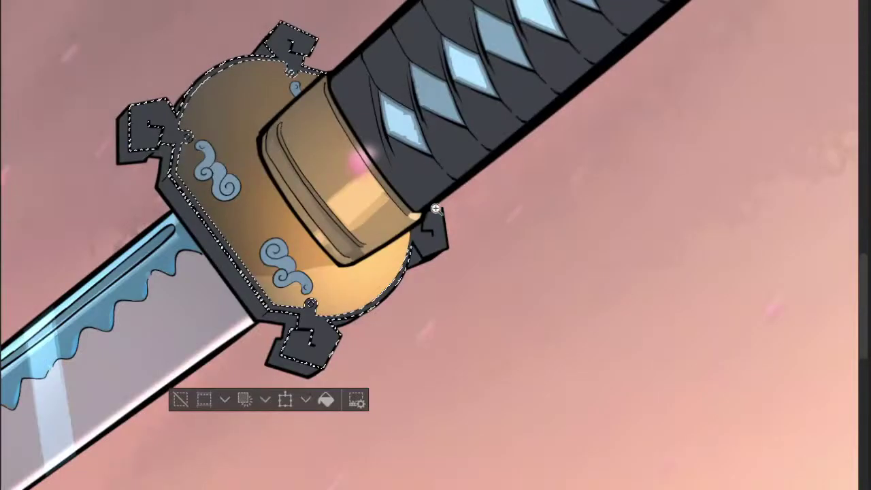
left_click_drag(443, 202, 503, 211)
left_click(427, 275)
- Brush the selected rim and corner ornament faces muted blue and clear the selection
left_click_drag(439, 254, 367, 289)
mouse_move(187, 195)
left_mouse_down()
mouse_move(387, 249)
mouse_move(289, 183)
mouse_move(475, 241)
left_mouse_up()
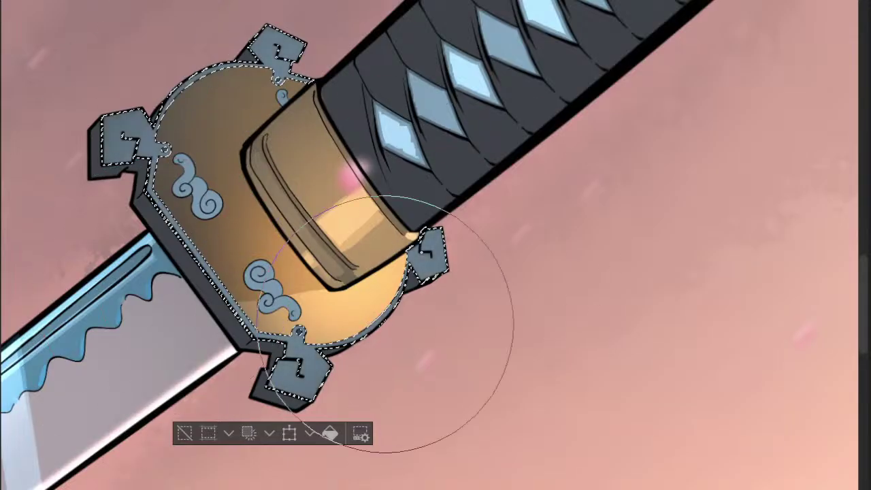
key("m")
key("ctrl+d")
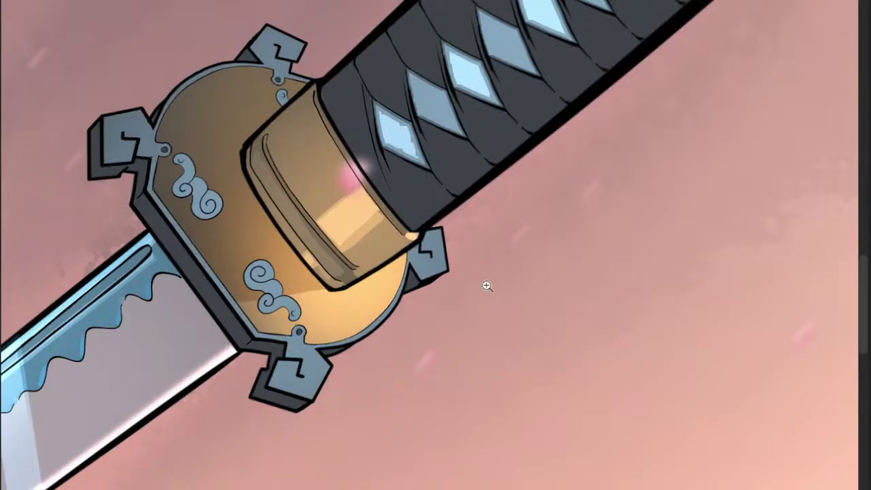
- Select inset highlight shapes on the two lower corner ornament faces, including the eyelet stem, and a short piece of the curved rim
left_click_drag(342, 294, 278, 357)
scroll(360, 350, "up", 3)
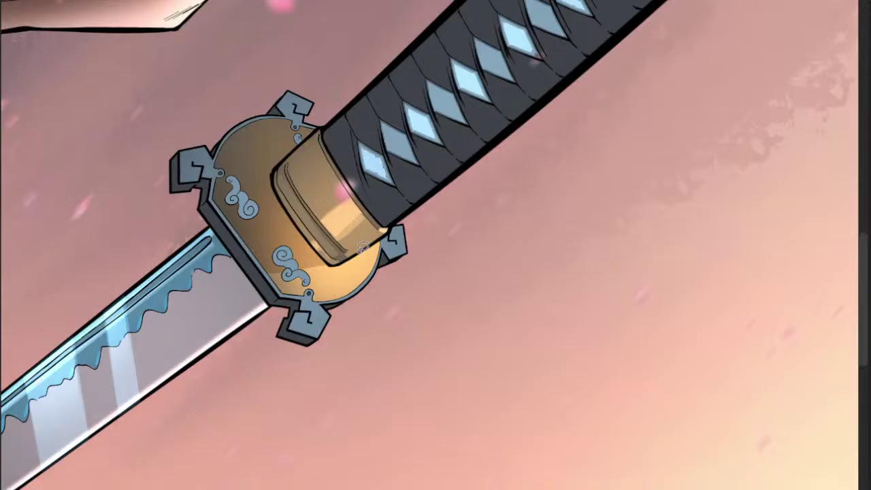
scroll(382, 272, "up", 3)
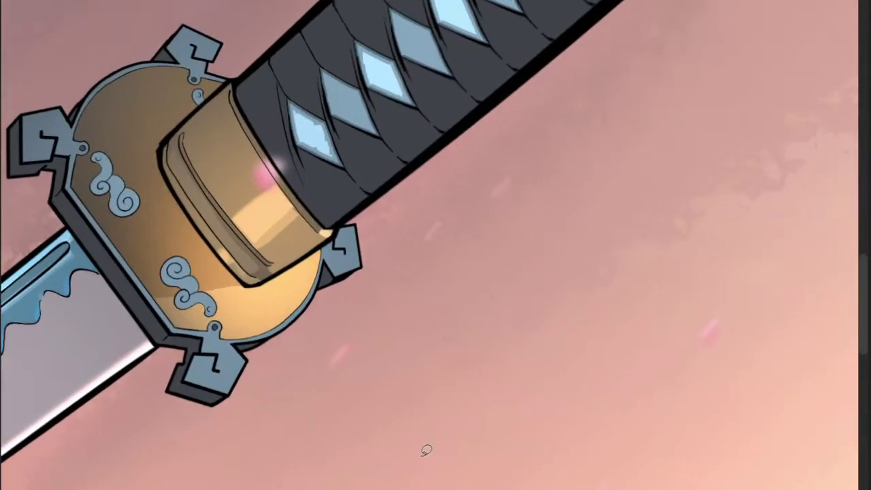
scroll(373, 241, "up", 3)
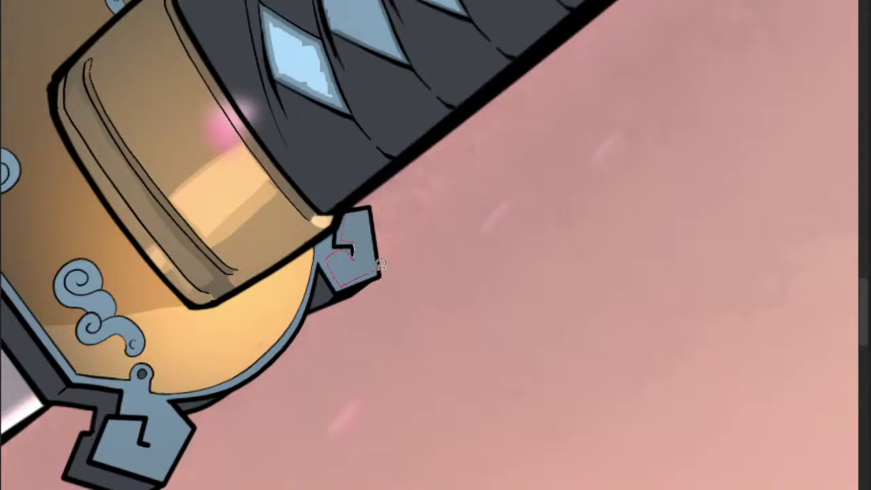
left_click_drag(373, 207, 344, 252)
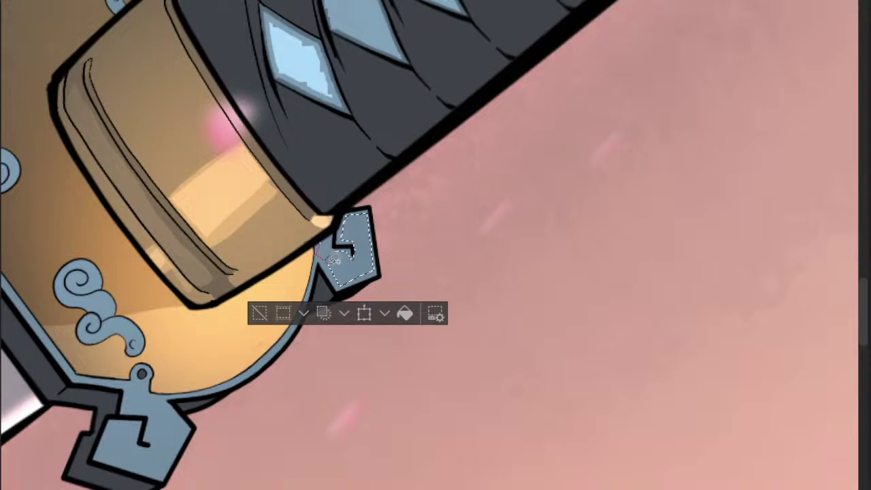
scroll(335, 258, "down", 4)
scroll(333, 261, "up", 5)
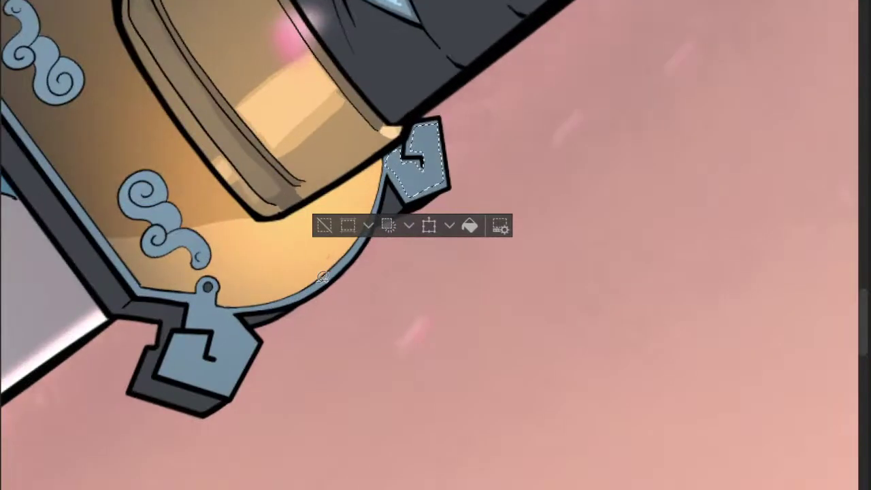
left_click_drag(342, 267, 337, 272)
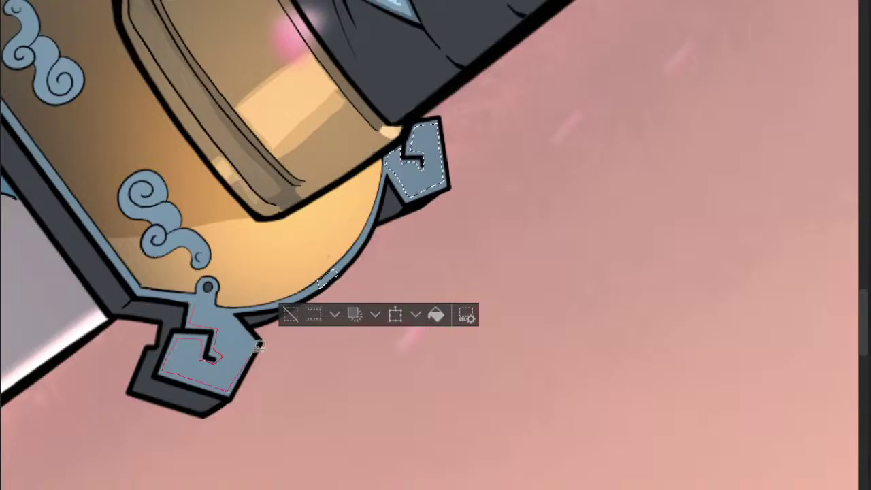
left_click(226, 306)
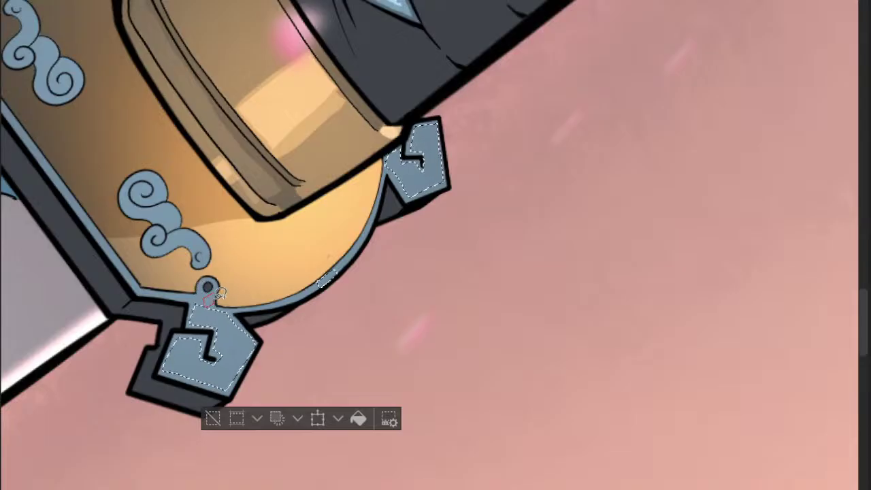
scroll(222, 276, "up", 2)
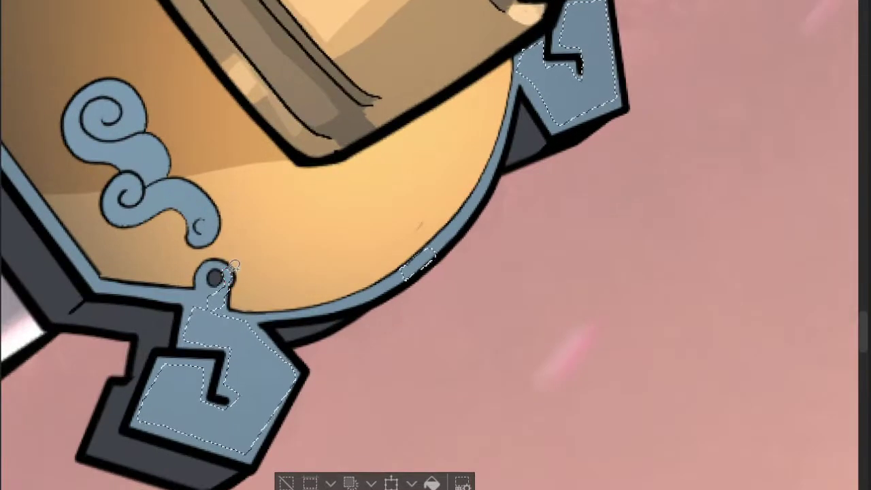
mouse_move(411, 264)
left_mouse_down()
mouse_move(399, 284)
mouse_move(427, 260)
left_mouse_up()
mouse_move(486, 204)
left_mouse_down()
mouse_move(421, 256)
mouse_move(401, 222)
left_mouse_up()
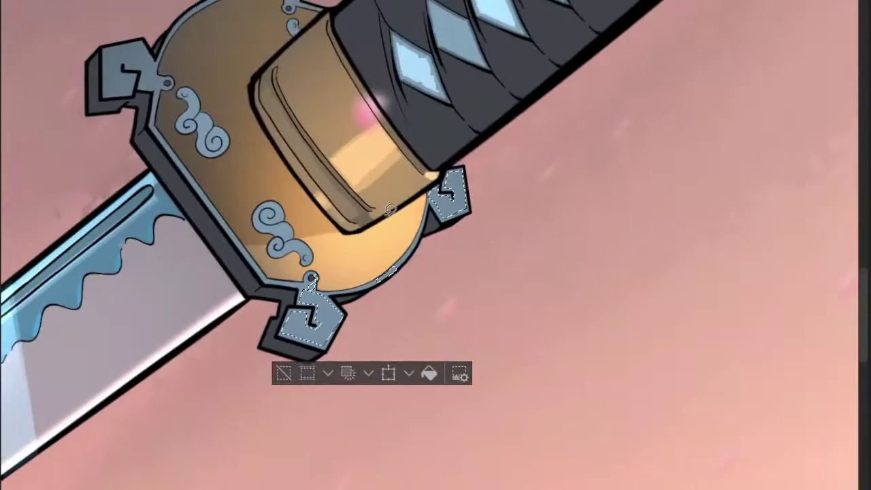
- Add a short strip of the rim beside the lower ornament and highlight shapes inside the lower scroll to the selection
left_click_drag(265, 251, 311, 260)
scroll(265, 288, "up", 2)
mouse_move(283, 287)
left_mouse_down()
mouse_move(305, 279)
mouse_move(262, 276)
left_mouse_up()
scroll(266, 294, "down", 3)
scroll(287, 253, "up", 2)
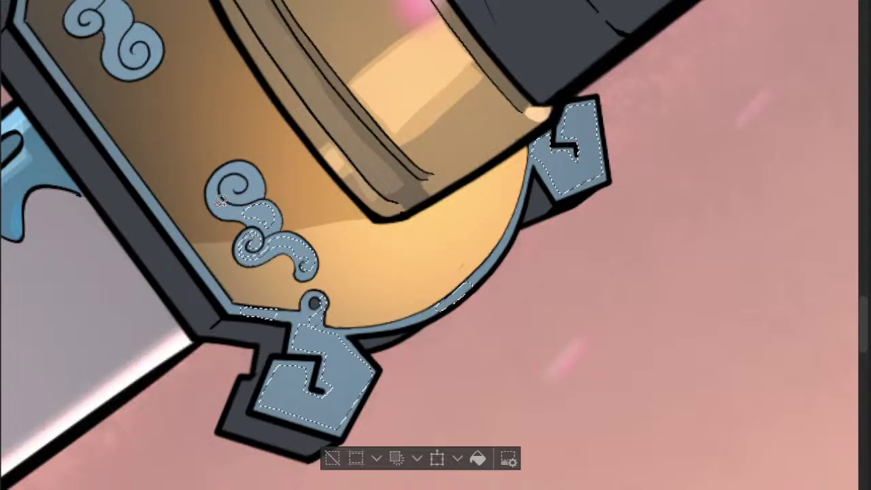
left_click(235, 184)
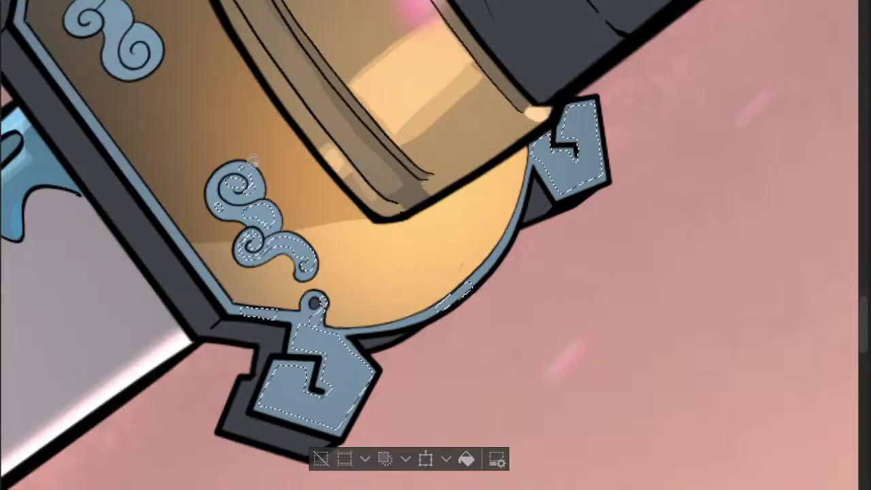
scroll(247, 159, "down", 2)
- Brush the selected ornament, rim and scroll highlights pale icy blue and clear the selection
mouse_move(330, 268)
left_mouse_down()
mouse_move(351, 323)
mouse_move(345, 307)
mouse_move(445, 243)
mouse_move(498, 194)
mouse_move(542, 193)
mouse_move(485, 244)
mouse_move(294, 366)
left_mouse_up()
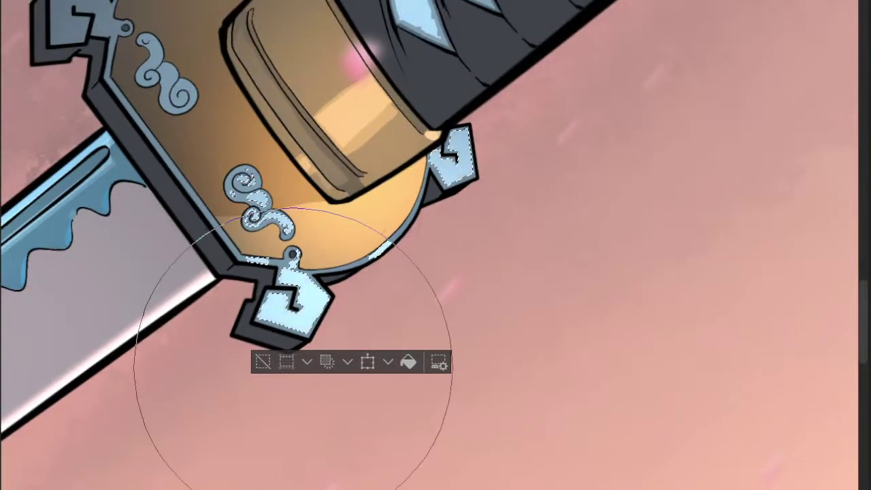
key("ctrl+shift+a")
scroll(458, 258, "down", 3)
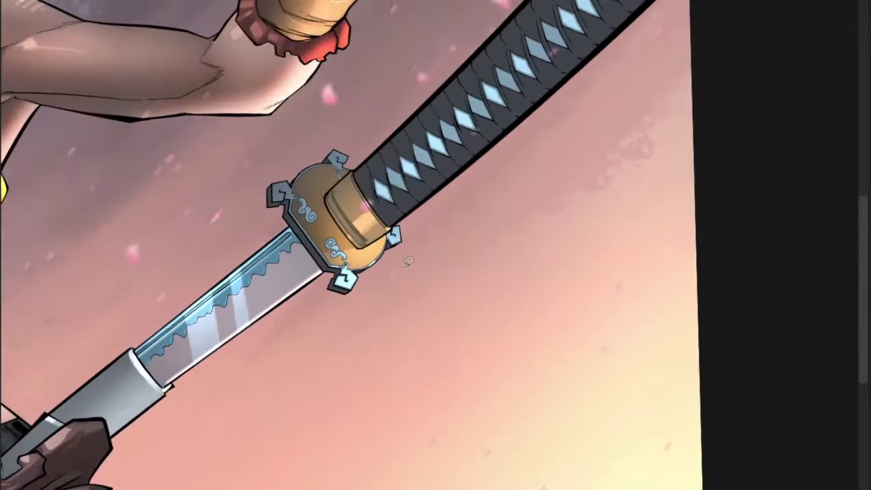
- Select another part of the corner ornament below the collar, brush it pale blue and clear the selection
scroll(408, 246, "up", 3)
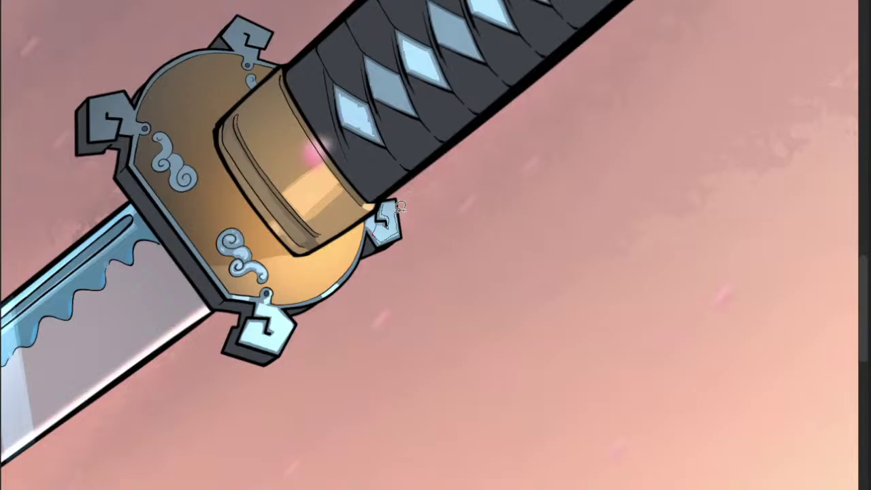
left_click_drag(400, 207, 385, 204)
scroll(402, 212, "down", 1)
key("b")
mouse_move(454, 213)
left_mouse_down()
mouse_move(486, 197)
mouse_move(393, 263)
left_mouse_up()
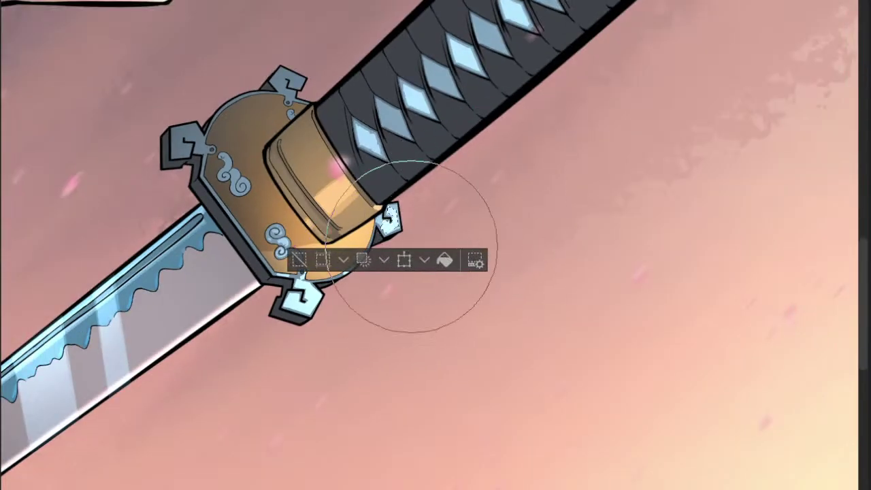
key("ctrl+shift+a")
scroll(393, 262, "down", 3)
- Select small highlight shapes on the lower scroll, brush them pale blue and clear the selection
scroll(368, 222, "up", 4)
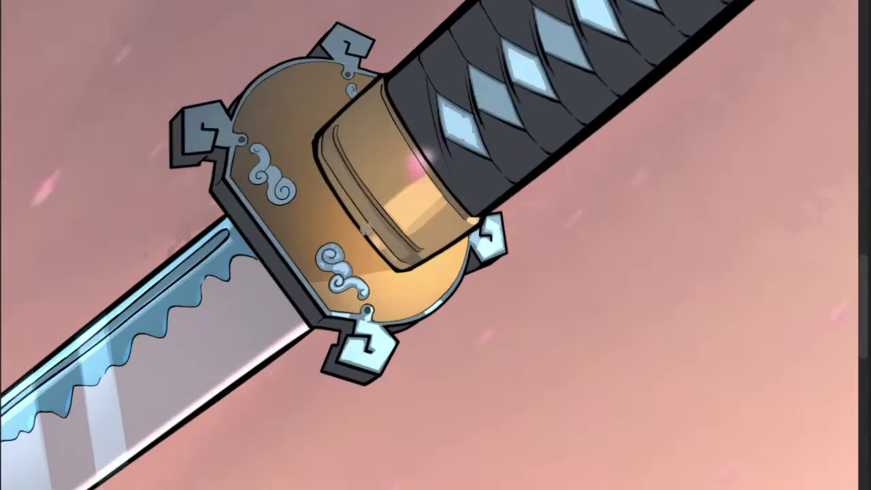
scroll(356, 298, "up", 2)
mouse_move(372, 287)
left_mouse_down()
mouse_move(368, 266)
mouse_move(369, 279)
mouse_move(419, 271)
mouse_move(333, 335)
left_mouse_up()
scroll(370, 263, "down", 1)
key("b")
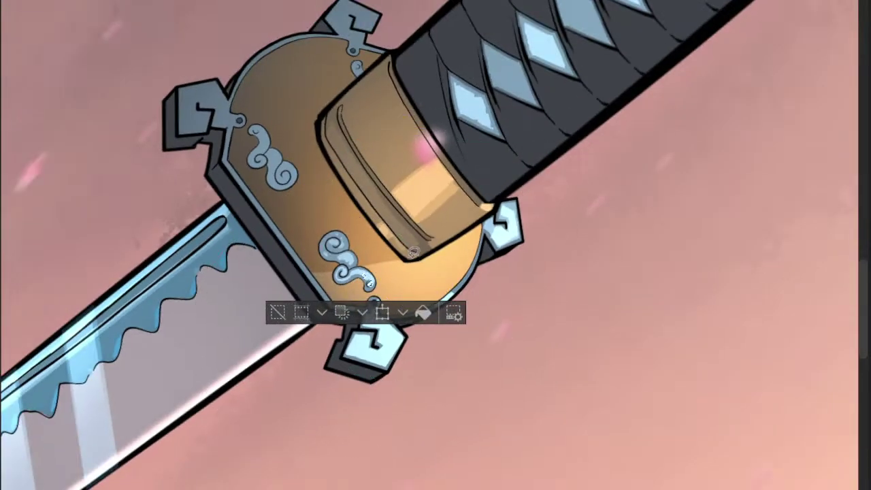
key("ctrl+d")
key("w")
scroll(412, 251, "down", 3)
- Select the short rim segment between the upper corner ornament and the handle and brush a soft highlight on it
scroll(365, 241, "up", 2)
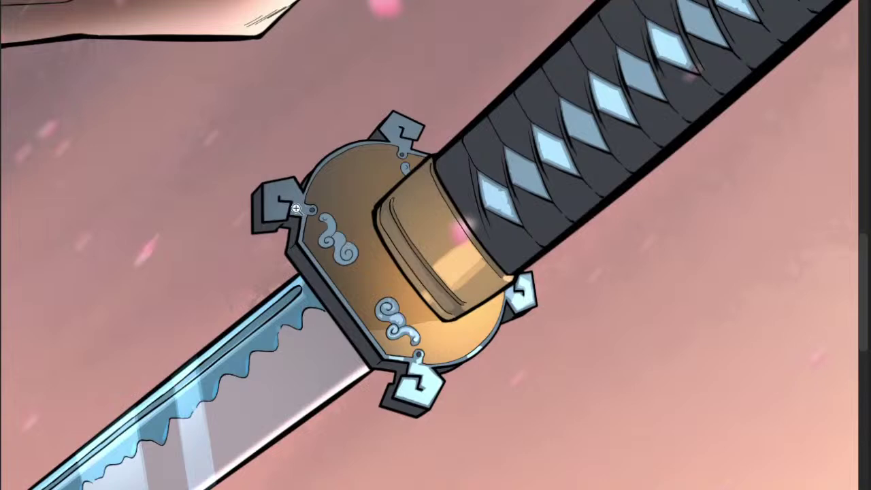
scroll(279, 180, "up", 2)
scroll(396, 187, "up", 3)
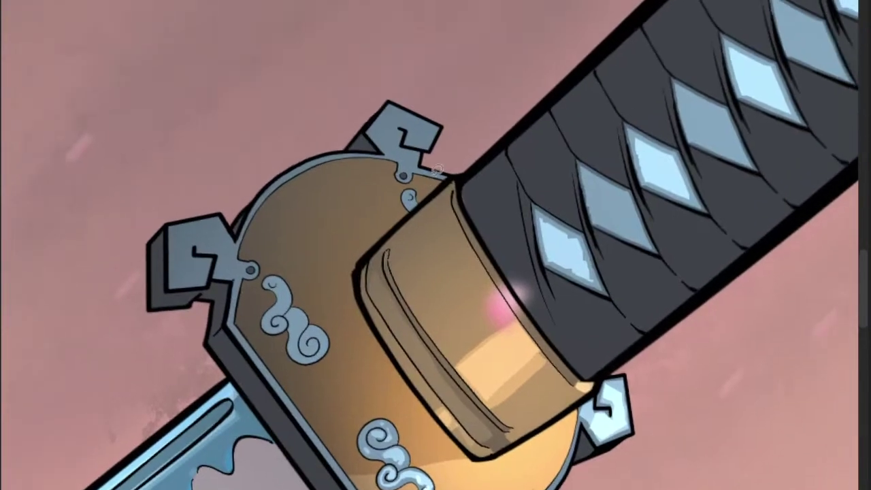
scroll(457, 179, "down", 4)
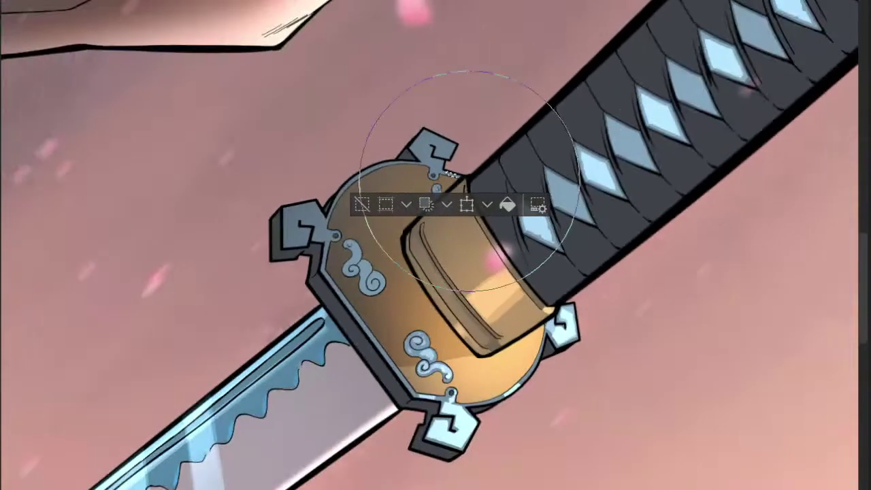
scroll(476, 174, "up", 2)
scroll(484, 171, "down", 3)
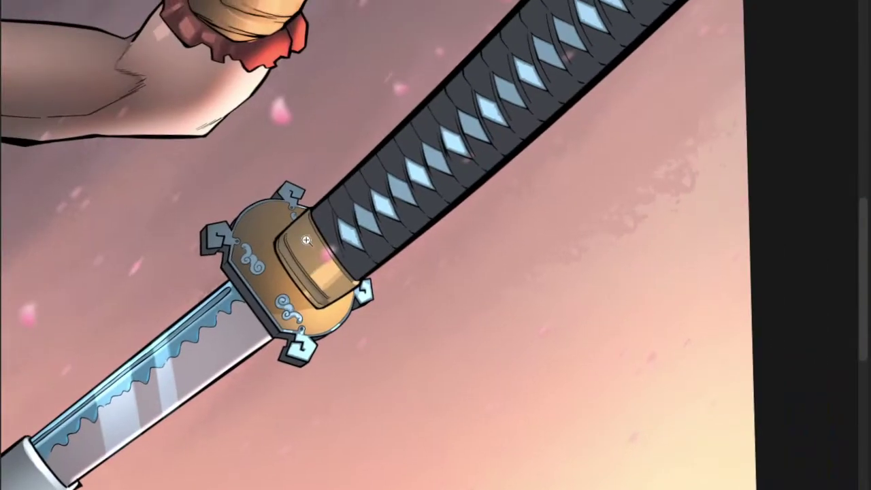
- Select the rim section around the bend beside the lower corner ornament, brush it lighter blue and clear the selection
scroll(301, 257, "up", 3)
scroll(301, 257, "up", 5)
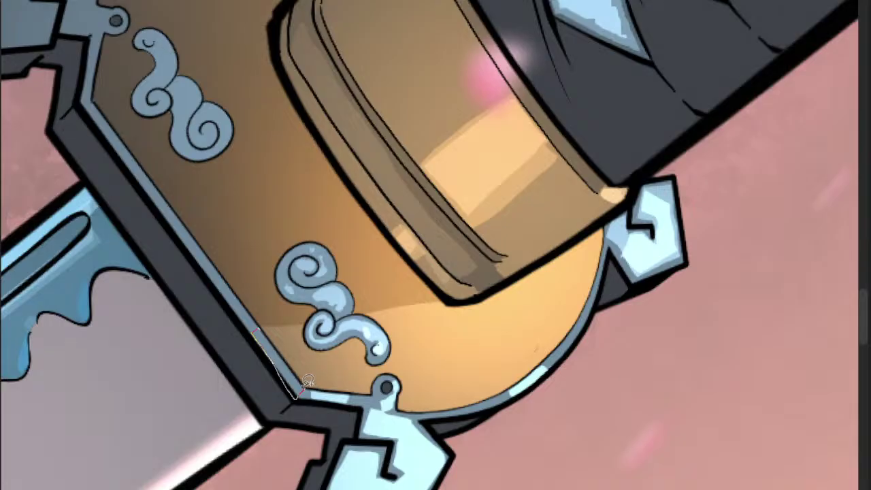
left_click_drag(306, 383, 302, 382)
mouse_move(301, 382)
left_mouse_down()
mouse_move(220, 283)
mouse_move(254, 312)
left_mouse_up()
key("ctrl+d")
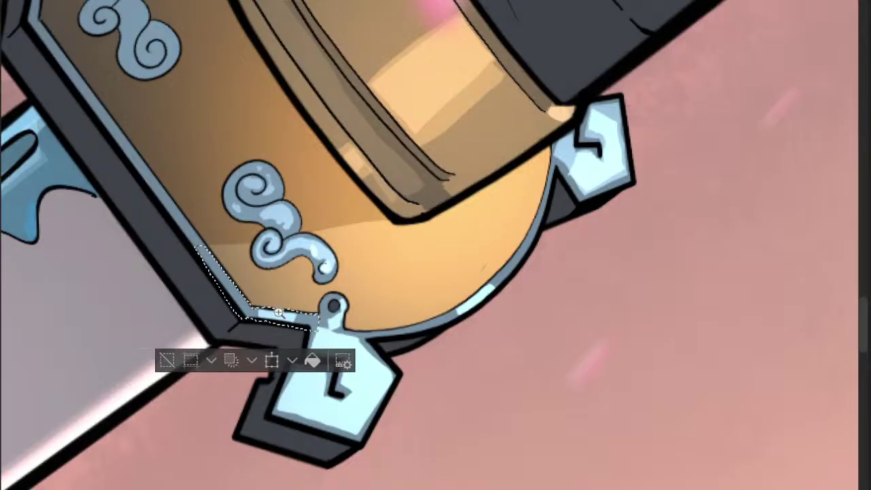
scroll(300, 306, "down", 4)
key("ctrl+d")
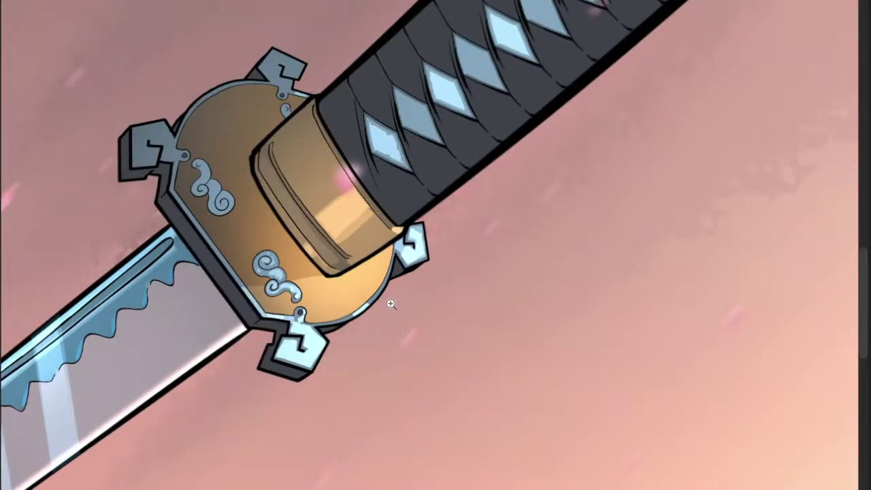
- Select the curved rim between the two lower corner ornaments, brush it pale blue and clear the selection
scroll(396, 303, "down", 3)
scroll(340, 291, "up", 7)
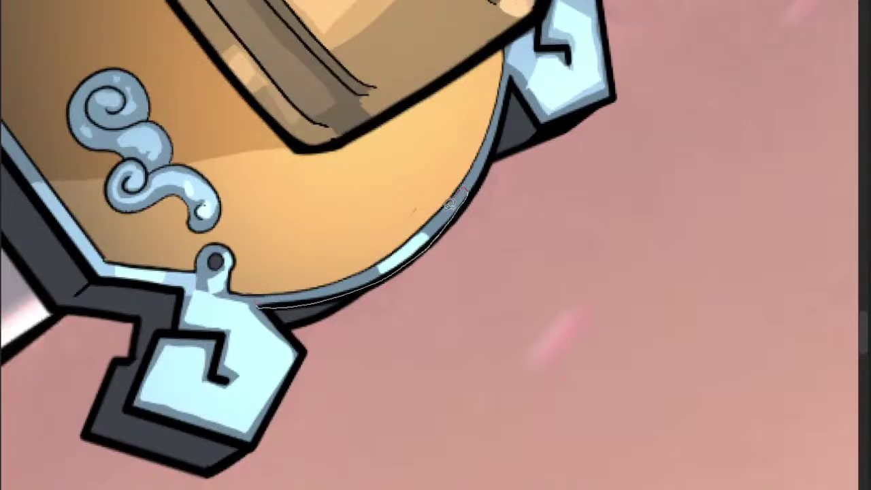
left_click_drag(324, 283, 261, 294)
mouse_move(449, 204)
left_mouse_down()
mouse_move(297, 302)
mouse_move(356, 196)
mouse_move(314, 302)
mouse_move(360, 156)
mouse_move(335, 270)
left_mouse_up()
scroll(344, 259, "down", 3)
key("b")
key("b")
mouse_move(304, 315)
left_mouse_down()
mouse_move(339, 291)
mouse_move(304, 311)
left_mouse_up()
key("ctrl+d")
key("m")
scroll(370, 273, "down", 5)
left_click_drag(383, 249, 331, 262)
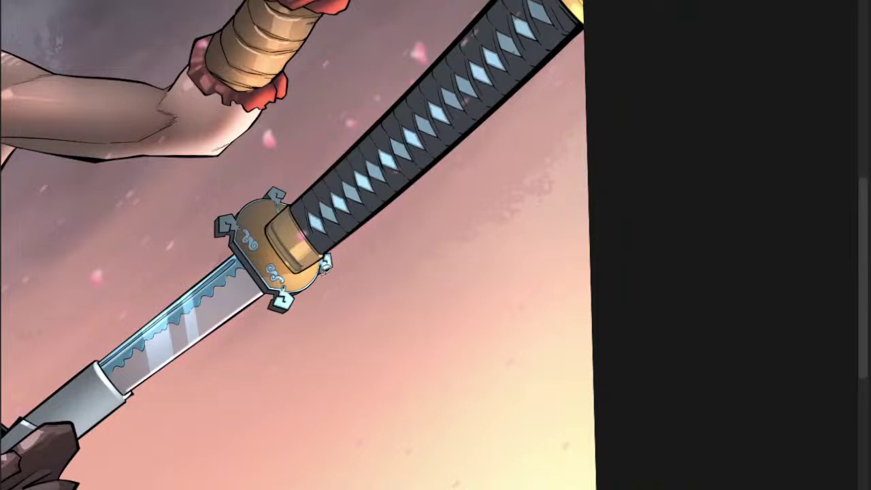
scroll(305, 298, "up", 4)
key("ctrl+z")
key("ctrl+d")
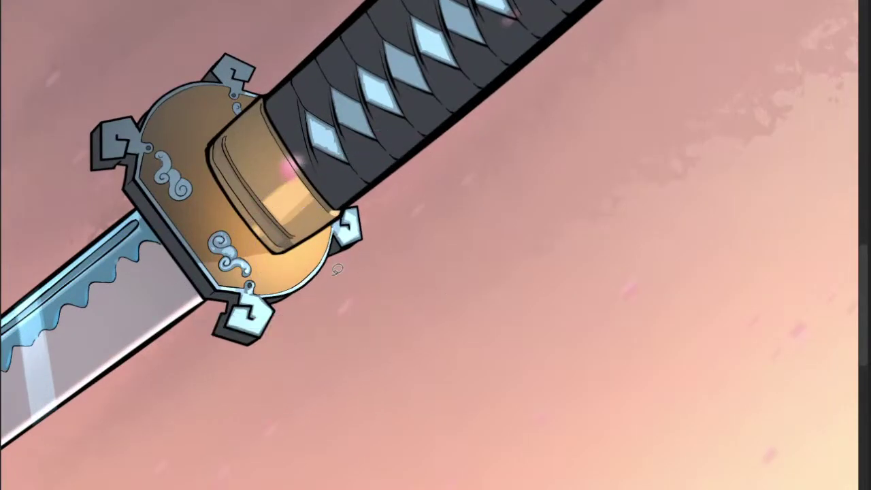
- Select the guard's dark side faces along the lower ornaments and long edge, brush soft blue-gray light over their lower end and clear the selection
scroll(283, 306, "up", 2)
left_click(268, 297)
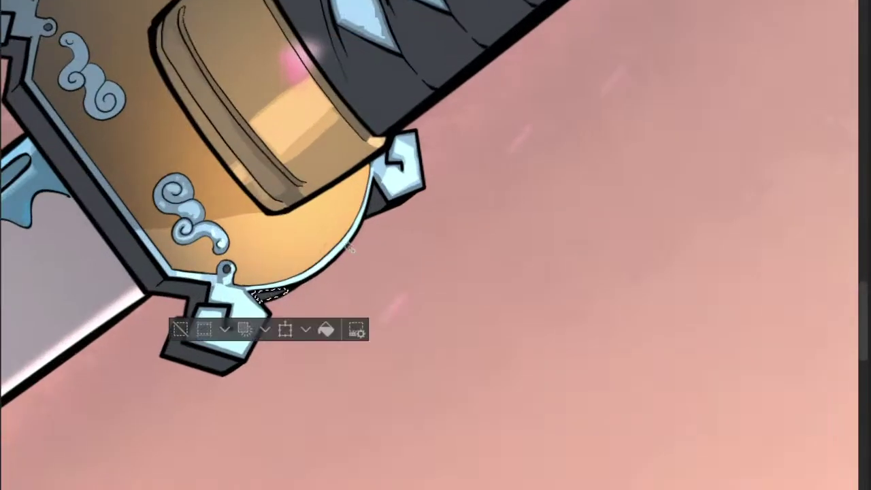
left_click(378, 204)
left_click(203, 355)
left_click(194, 296)
left_click(159, 273)
scroll(219, 280, "down", 3)
key("b")
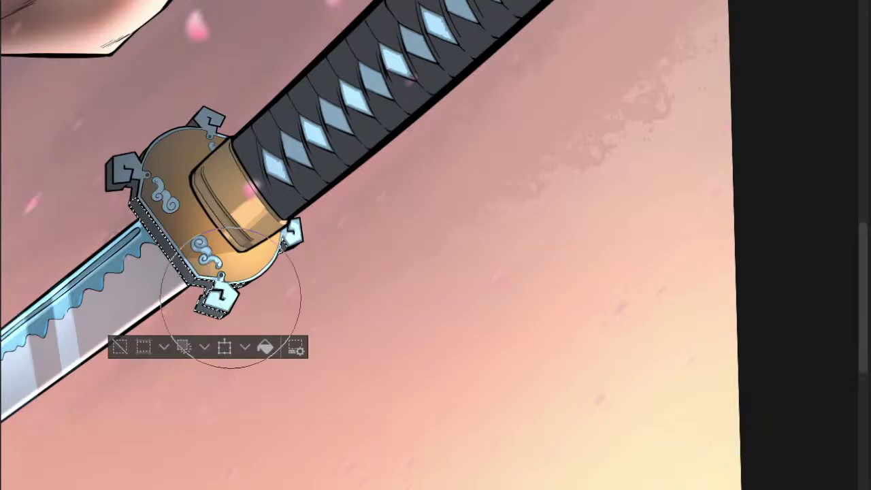
key("ctrl+d")
- Select the underside of the lower corner ornament and the adjoining short side face, brush them lighter blue and clear the selection
scroll(204, 305, "up", 2)
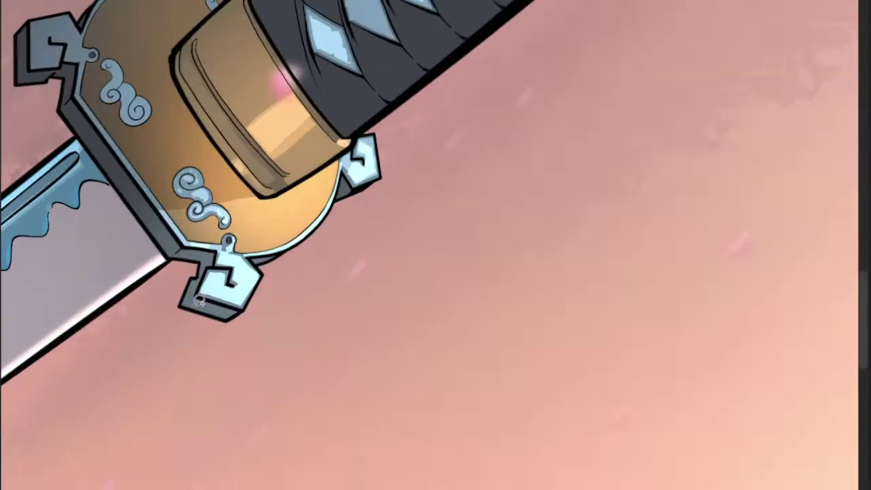
left_click_drag(233, 317, 229, 291)
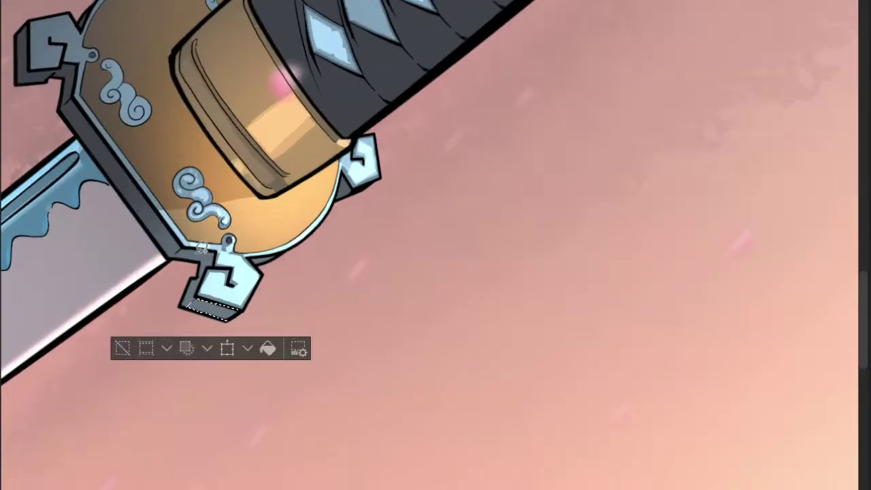
scroll(204, 258, "down", 1)
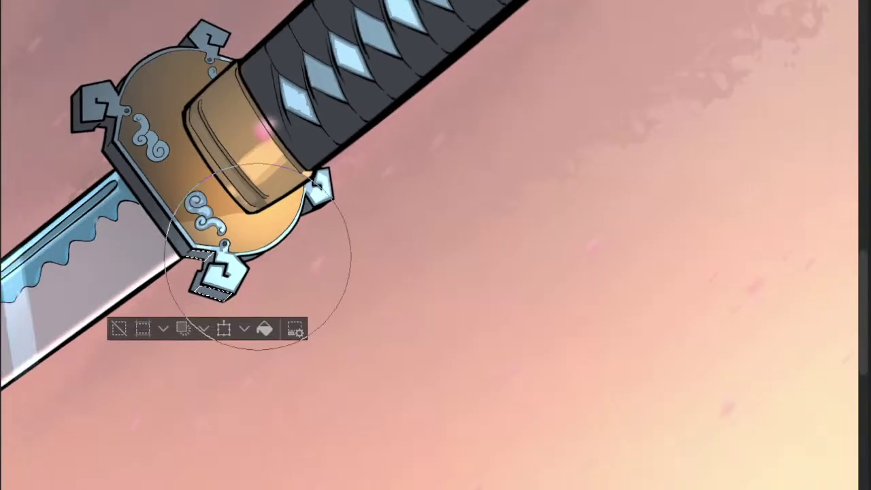
key("ctrl+d")
scroll(294, 275, "down", 2)
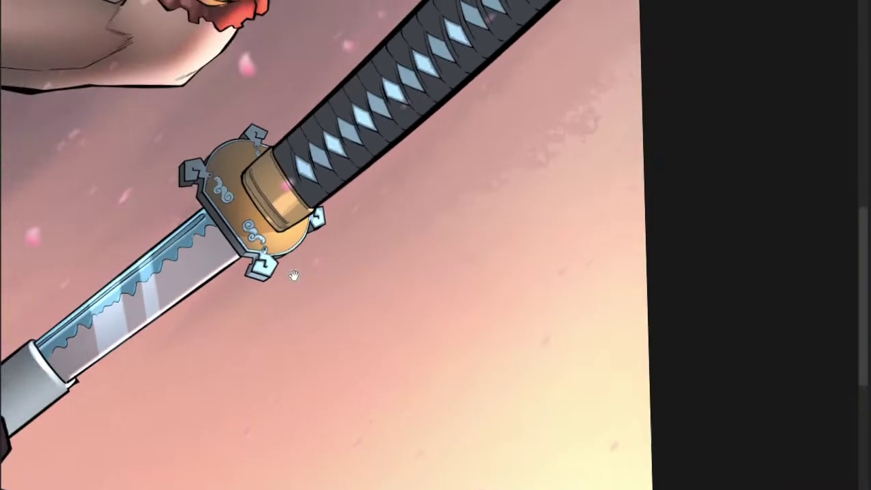
- Select the short connecting face between the guard's long edge and the lower corner ornament, brush it pale blue and clear the selection
scroll(245, 259, "up", 2)
scroll(242, 238, "up", 3)
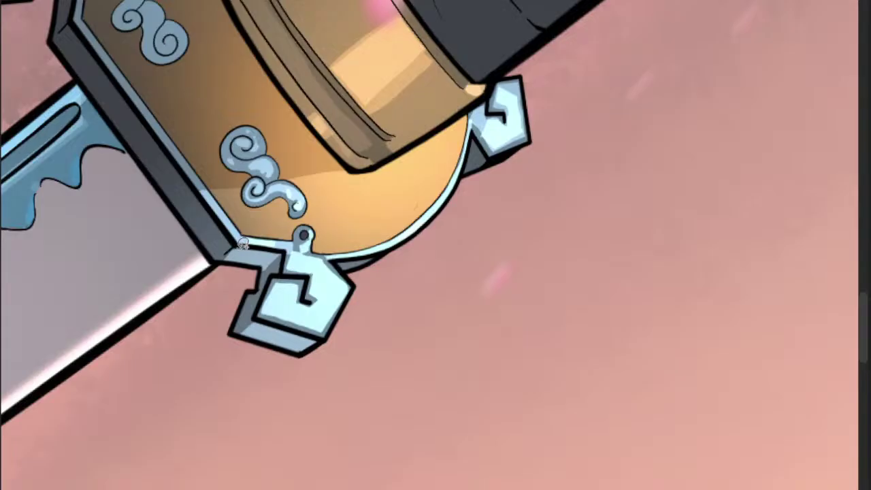
left_click_drag(284, 246, 283, 251)
scroll(284, 253, "down", 3)
key("b")
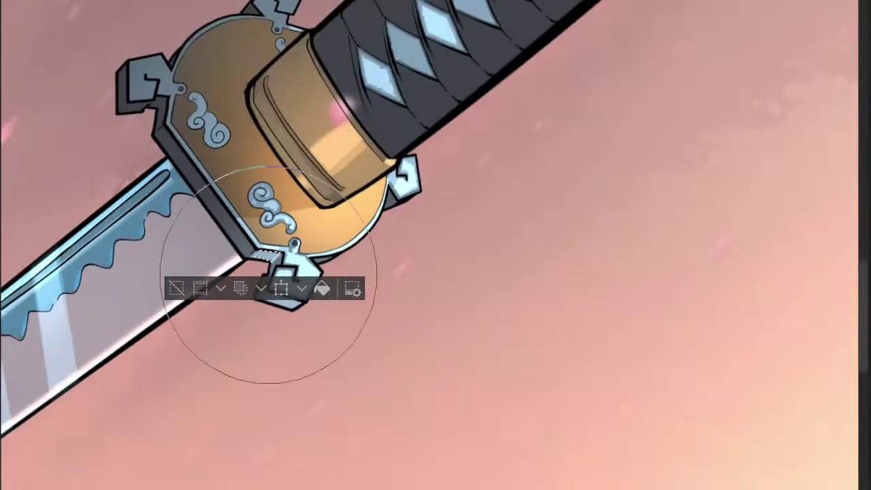
key("m")
key("ctrl+d")
scroll(276, 291, "up", 3)
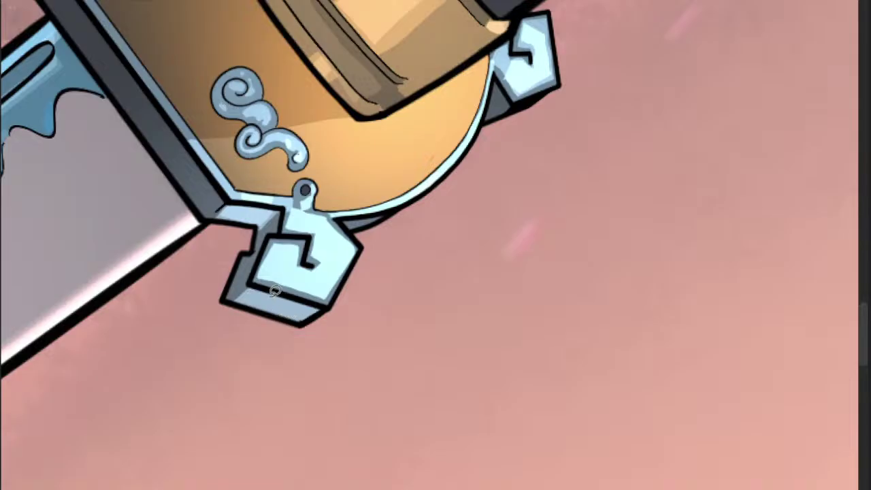
left_click(294, 313)
scroll(300, 308, "down", 3)
scroll(341, 283, "down", 6)
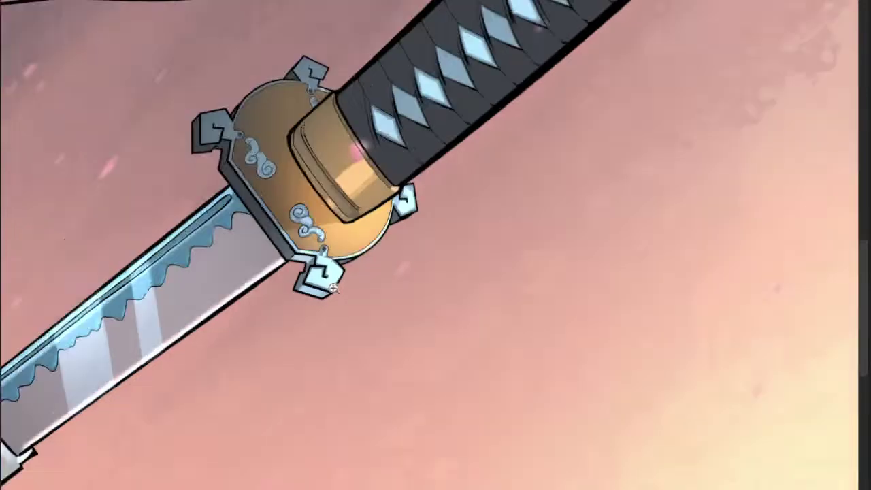
- Select the guard's two upper scrolls and the front faces of both upper corner ornaments, brush them lighter blue and clear the selection
scroll(385, 229, "up", 6)
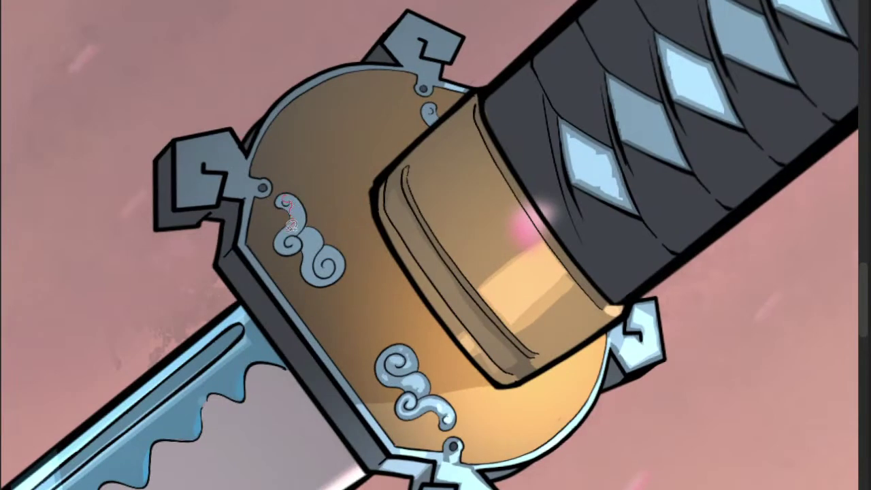
mouse_move(310, 218)
left_mouse_down()
mouse_move(310, 244)
mouse_move(325, 238)
mouse_move(334, 248)
mouse_move(326, 258)
mouse_move(333, 247)
mouse_move(338, 264)
mouse_move(347, 259)
mouse_move(312, 275)
left_mouse_up()
left_click_drag(444, 97, 338, 225)
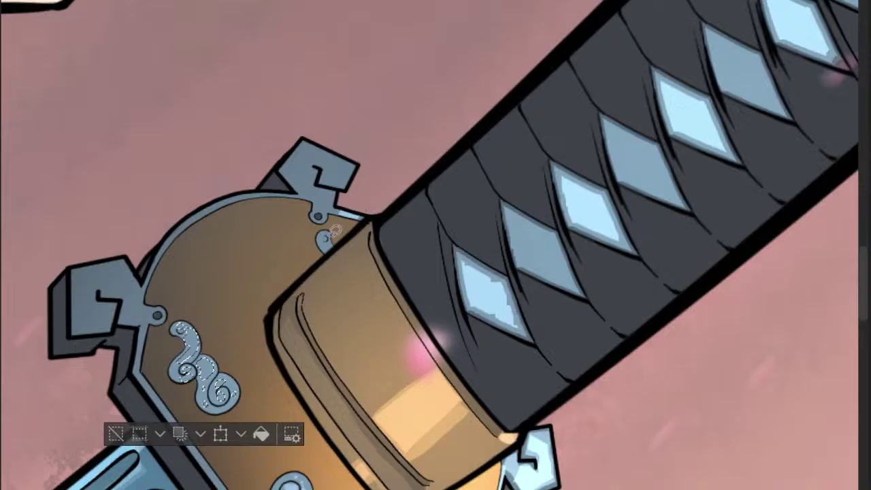
left_click(326, 235)
left_click(332, 243)
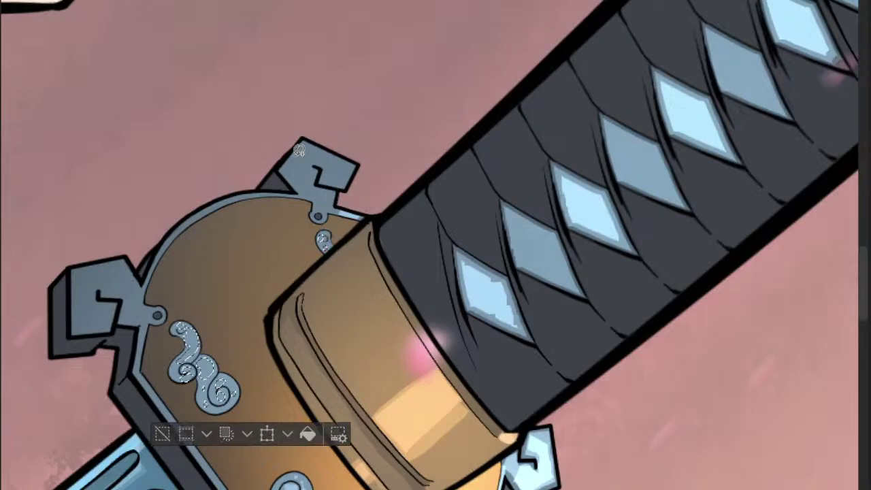
mouse_move(310, 182)
left_mouse_down()
mouse_move(321, 159)
mouse_move(356, 168)
mouse_move(332, 147)
mouse_move(303, 144)
left_mouse_up()
left_click_drag(281, 180, 403, 131)
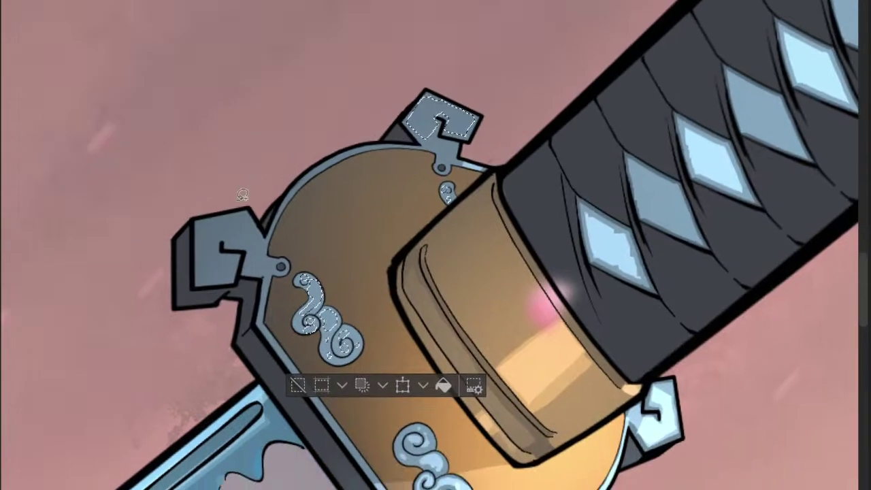
left_click_drag(222, 273, 241, 251)
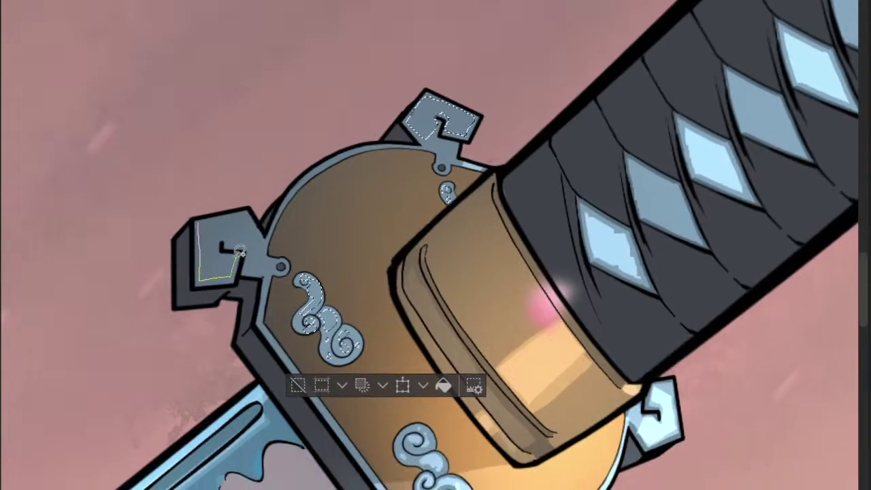
left_click_drag(253, 209, 255, 213)
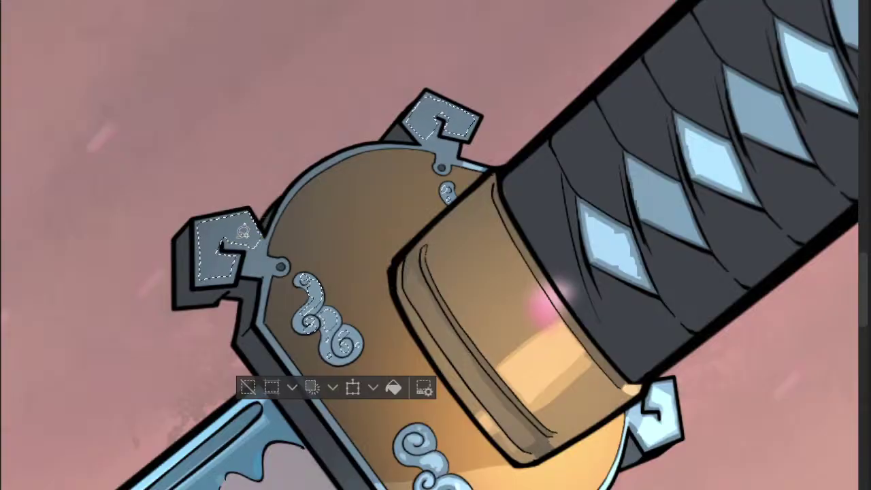
mouse_move(234, 244)
left_mouse_down()
mouse_move(260, 242)
mouse_move(260, 268)
left_mouse_up()
scroll(263, 253, "down", 2)
key("b")
left_click_drag(186, 306, 370, 208)
key("m")
key("ctrl+d")
scroll(392, 230, "down", 3)
left_click_drag(399, 241, 312, 203)
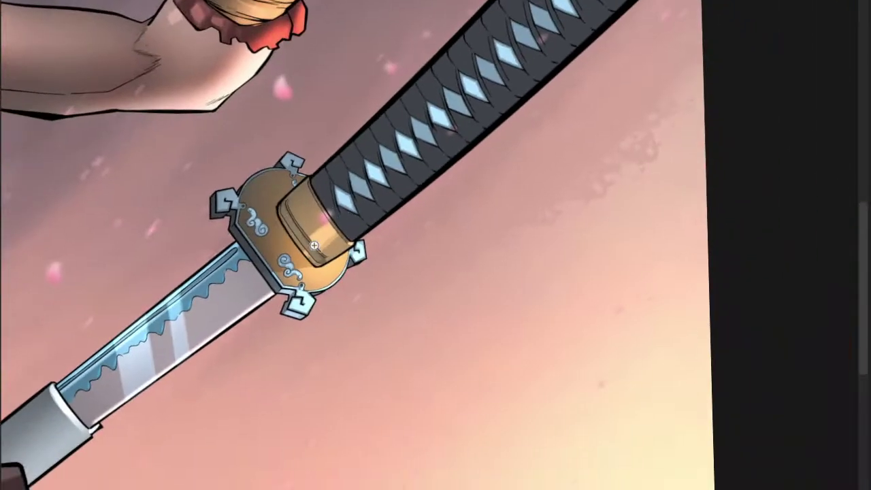
- Select a short section of the guard's straight rim beside the lower scroll, brush a pale blue highlight on it and clear the selection
scroll(276, 279, "up", 5)
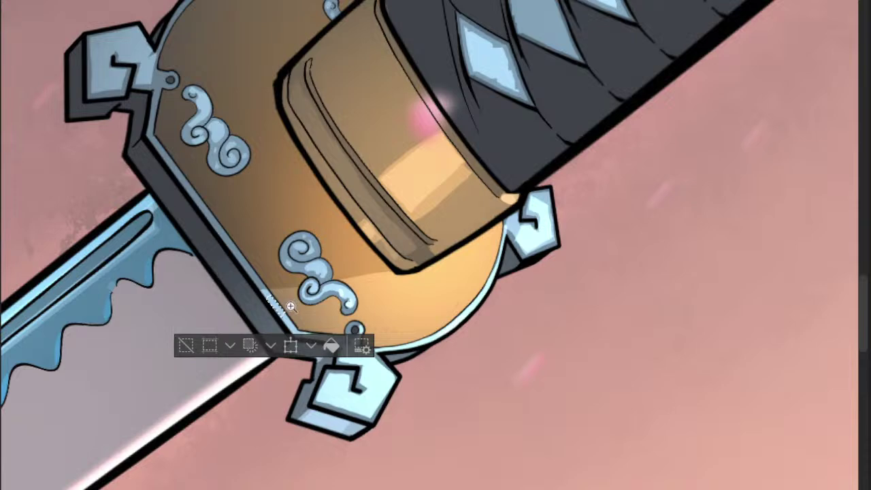
scroll(276, 302, "down", 3)
key("b")
key("m")
key("ctrl+d")
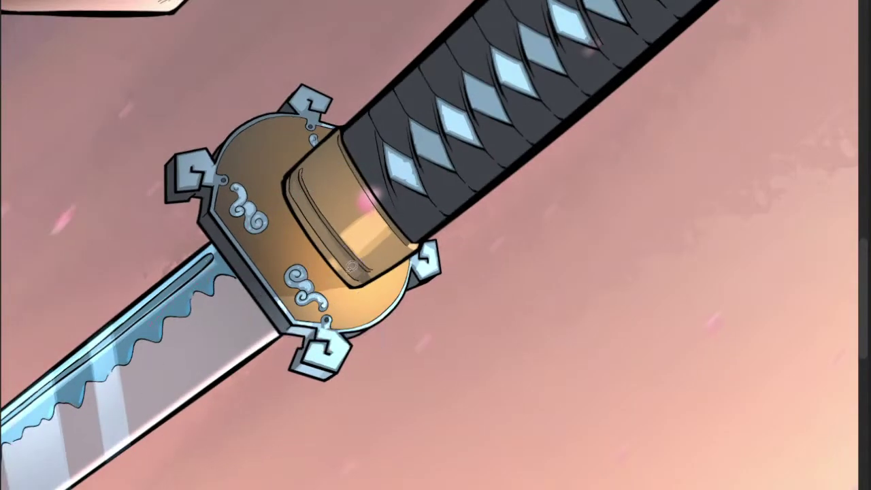
- Select the guard's long side face and the dark side of the upper ornament nearest the blade, brush them lighter gray-blue and clear the selection
scroll(340, 239, "down", 3)
scroll(317, 278, "up", 3)
mouse_move(277, 241)
left_mouse_down()
mouse_move(289, 232)
mouse_move(269, 217)
left_mouse_up()
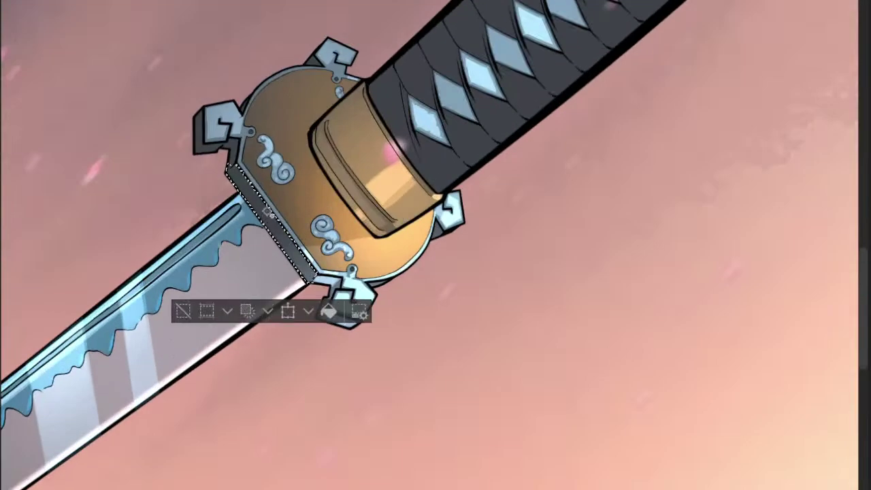
left_click(232, 142)
left_click(212, 142)
left_click_drag(266, 136, 240, 214)
scroll(228, 186, "up", 2)
scroll(230, 189, "down", 5)
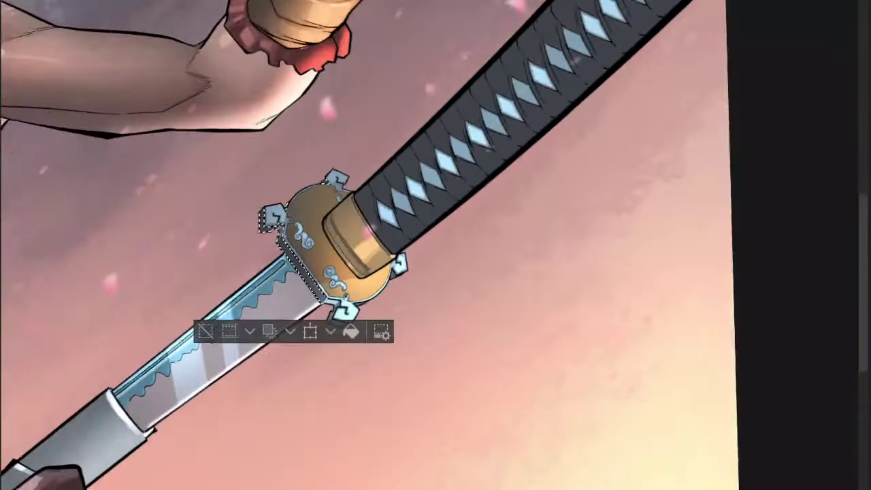
key("ctrl+shift+a")
- Select the underside of the upper ornament nearest the blade, then the side face of the ornament beside the grip, and brush each lighter blue
scroll(305, 183, "up", 3)
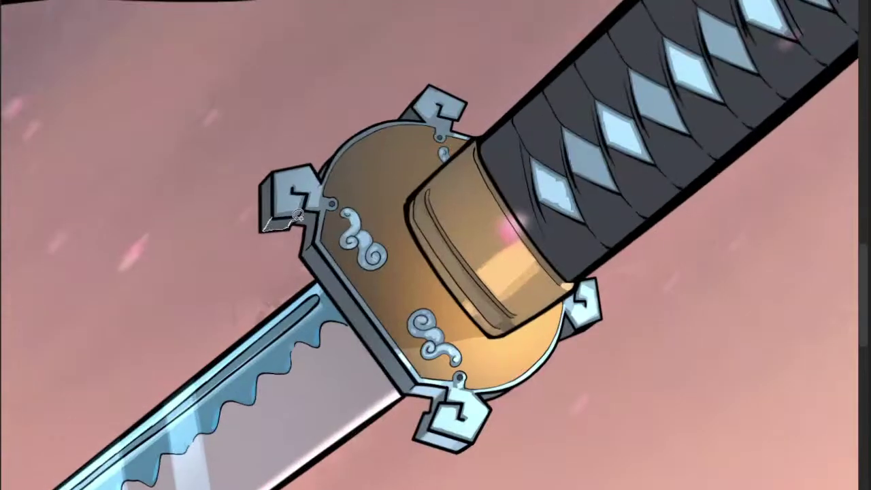
scroll(297, 218, "down", 3)
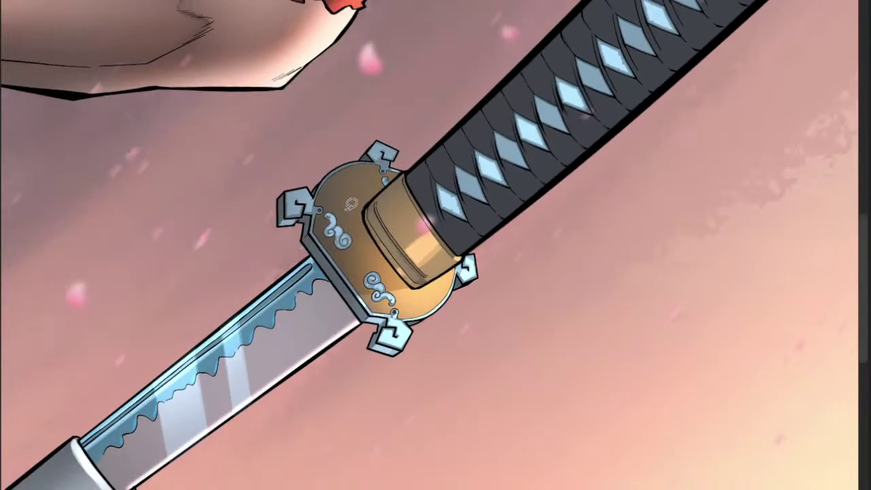
scroll(385, 218, "down", 4)
scroll(385, 218, "down", 2)
scroll(365, 169, "up", 5)
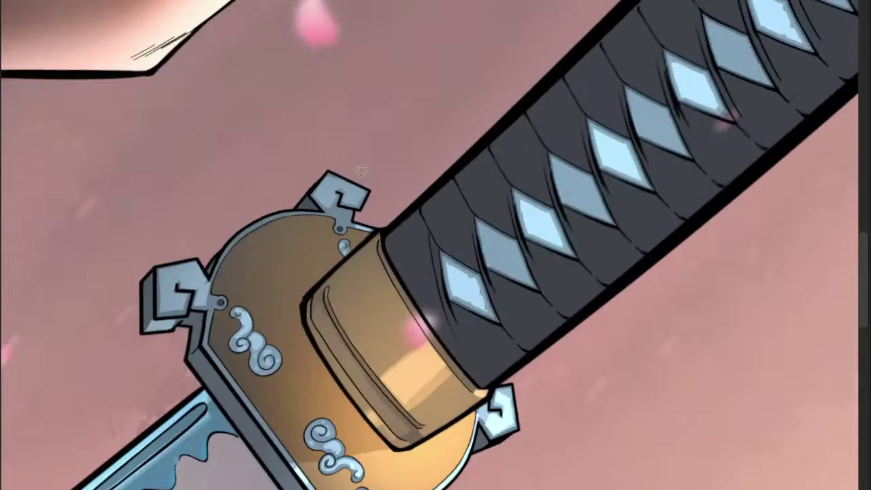
scroll(313, 206, "down", 3)
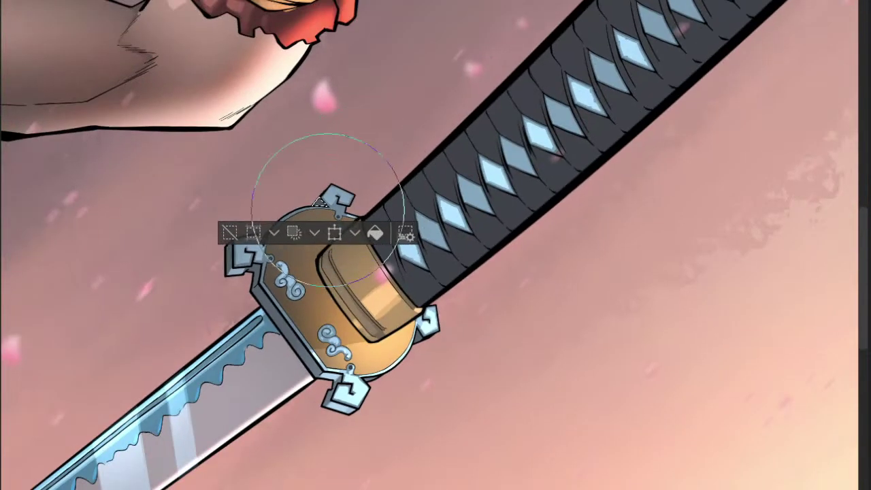
scroll(329, 219, "down", 5)
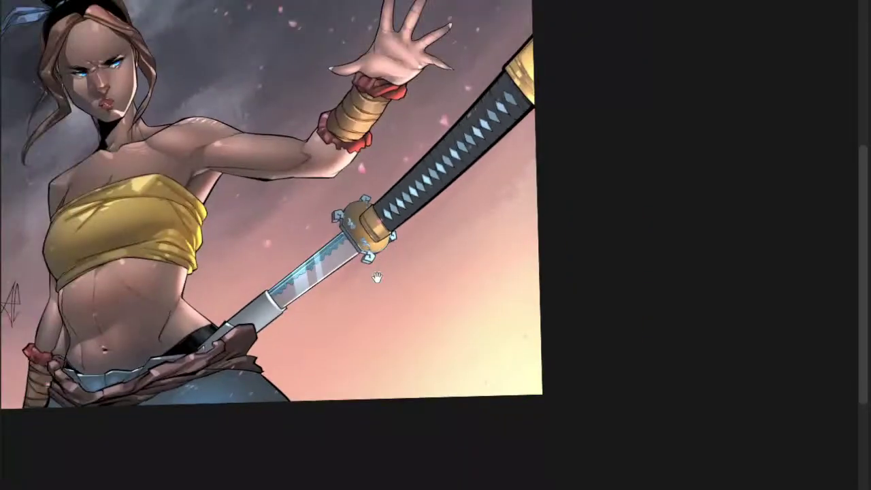
scroll(304, 183, "up", 6)
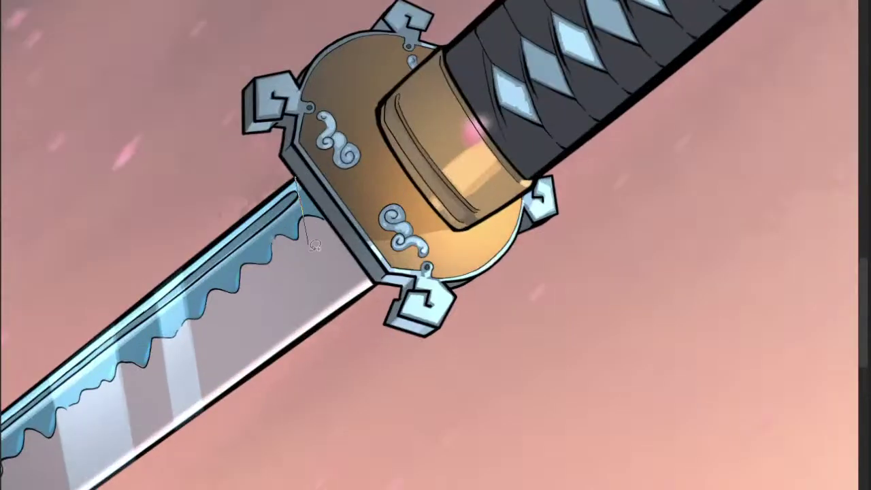
left_click_drag(376, 281, 381, 285)
left_click_drag(300, 175, 296, 178)
scroll(300, 178, "down", 3)
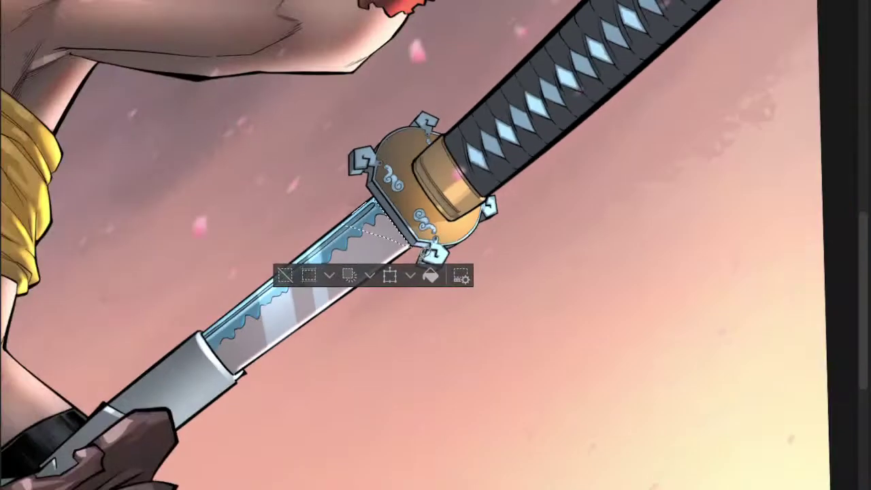
scroll(415, 244, "up", 3)
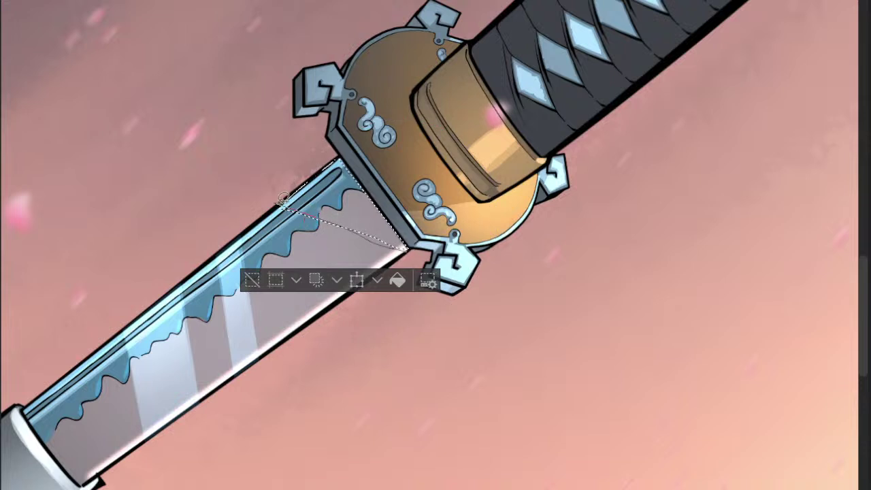
key("ctrl+d")
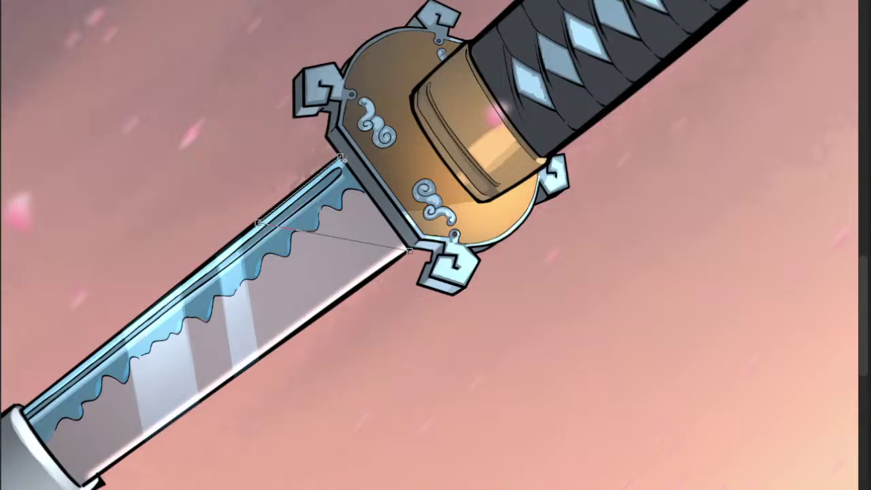
- Select the wedge of blade next to the guard with a diagonal boundary, brush a dark blue-gray cast shadow into it and clear the selection
left_click(408, 250)
scroll(430, 240, "down", 3)
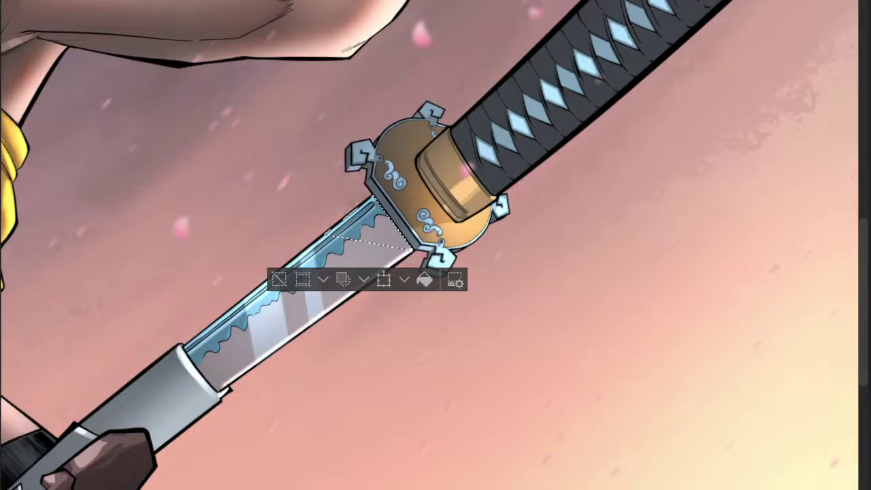
scroll(430, 241, "up", 2)
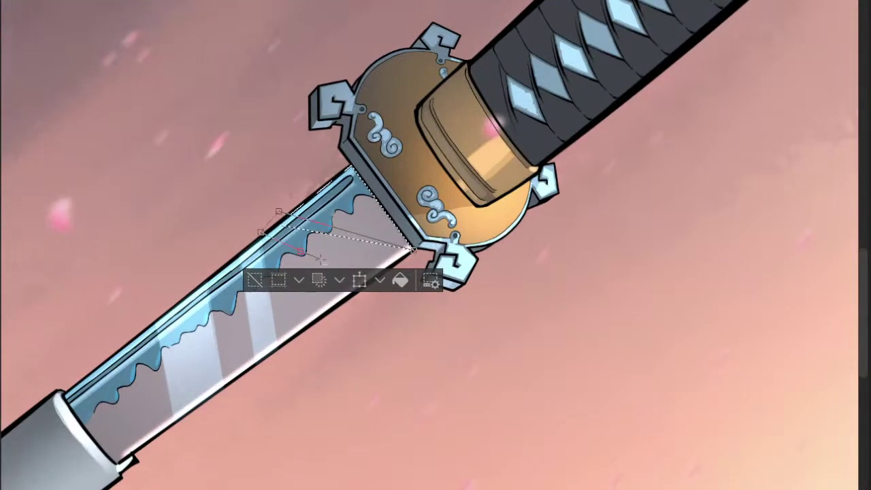
scroll(435, 245, "down", 2)
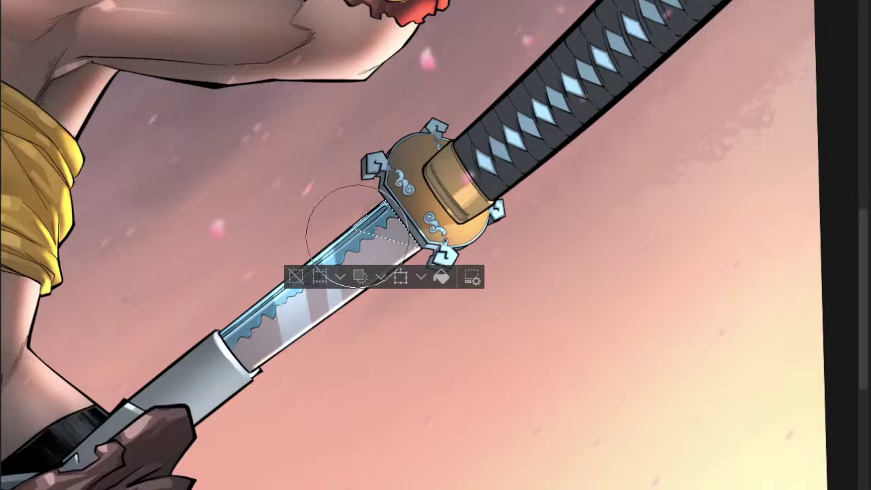
scroll(350, 240, "down", 3)
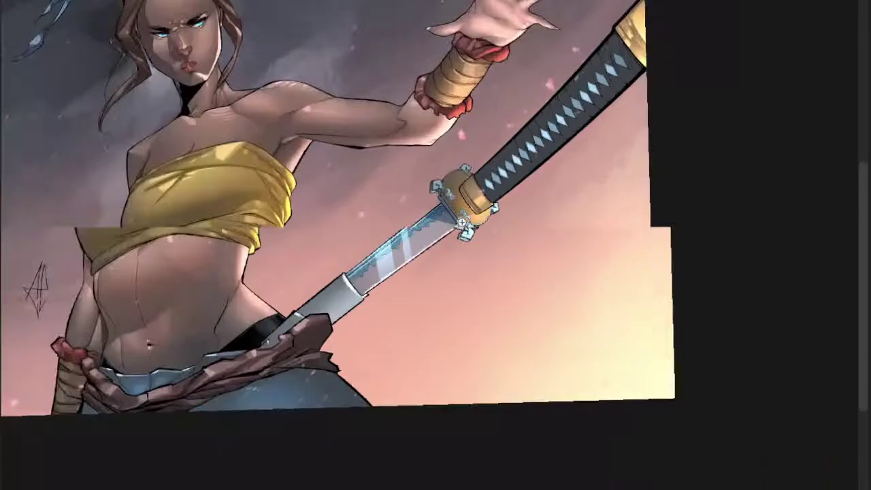
scroll(371, 224, "up", 5)
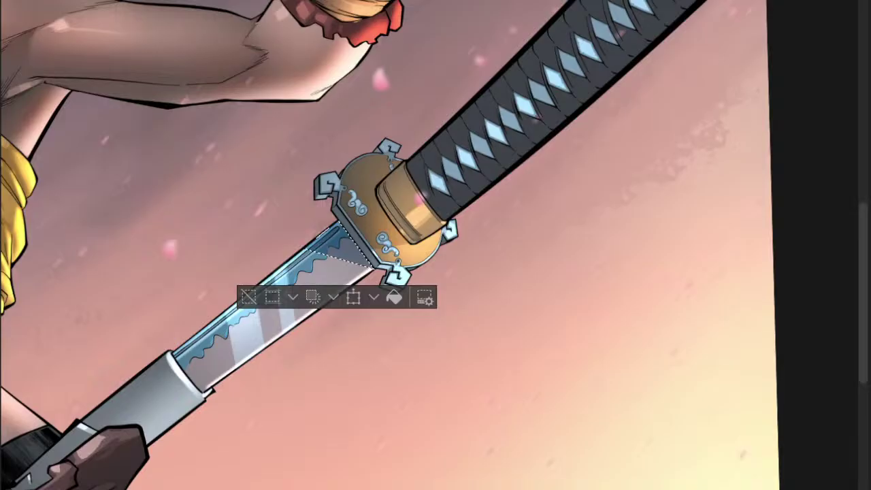
scroll(355, 231, "down", 5)
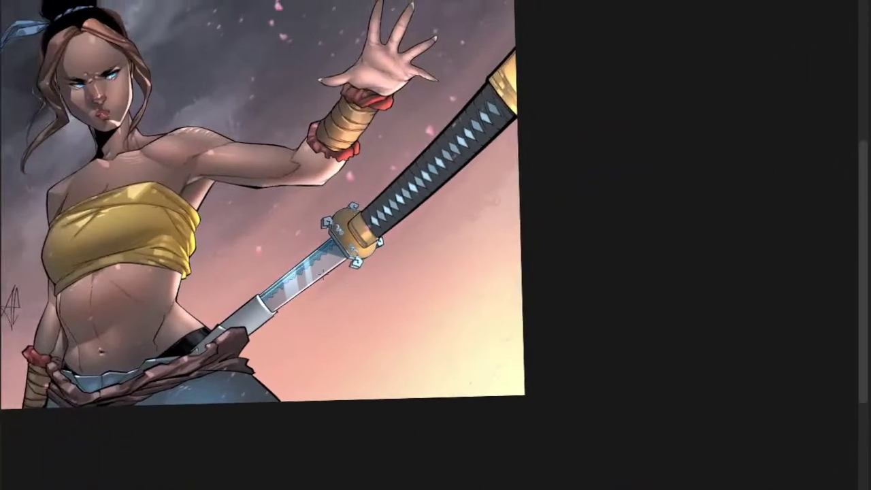
scroll(371, 249, "up", 5)
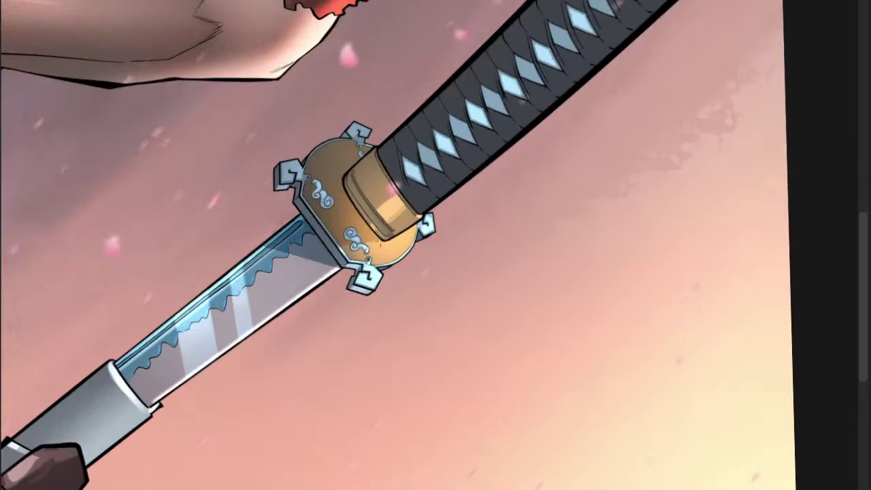
- Select the dark grip wrapping from the gold collar by the guard toward the grip's middle, leaving out the blue diamonds
scroll(334, 266, "down", 5)
scroll(333, 265, "up", 4)
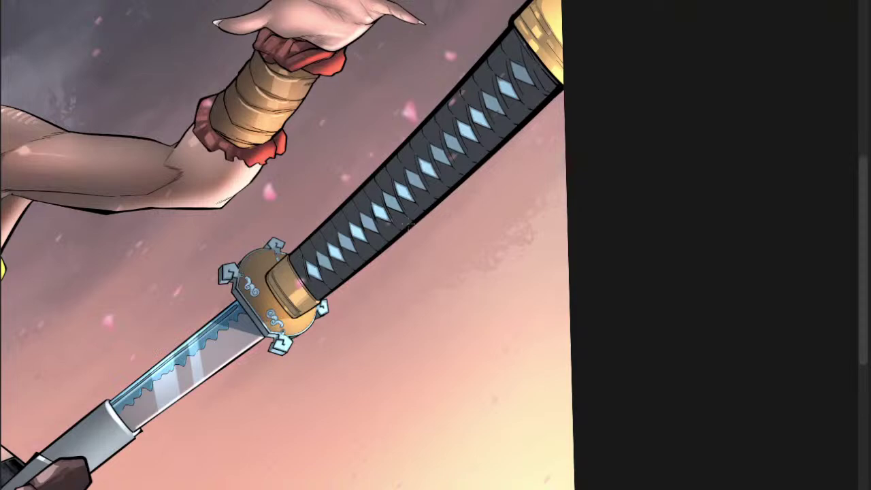
scroll(441, 190, "down", 3)
scroll(441, 189, "up", 5)
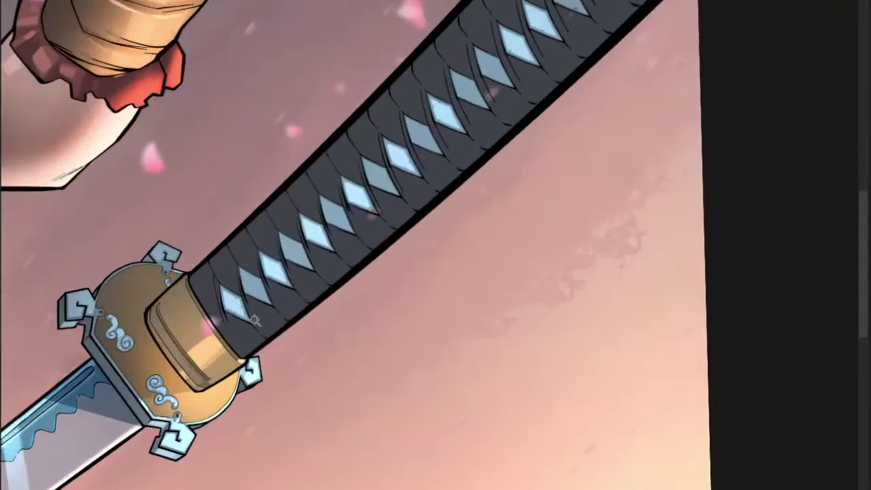
mouse_move(216, 307)
left_mouse_down()
mouse_move(225, 293)
mouse_move(272, 277)
left_mouse_up()
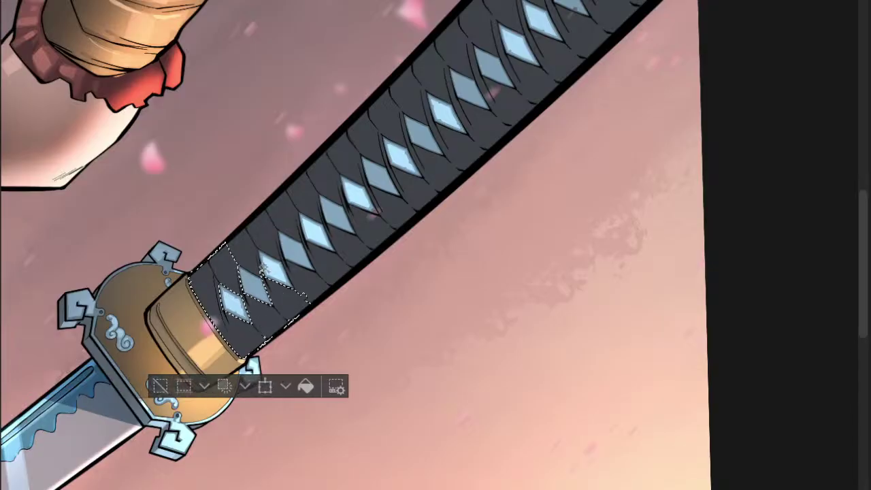
left_click(301, 286)
left_click_drag(341, 246, 294, 294)
left_click(282, 316)
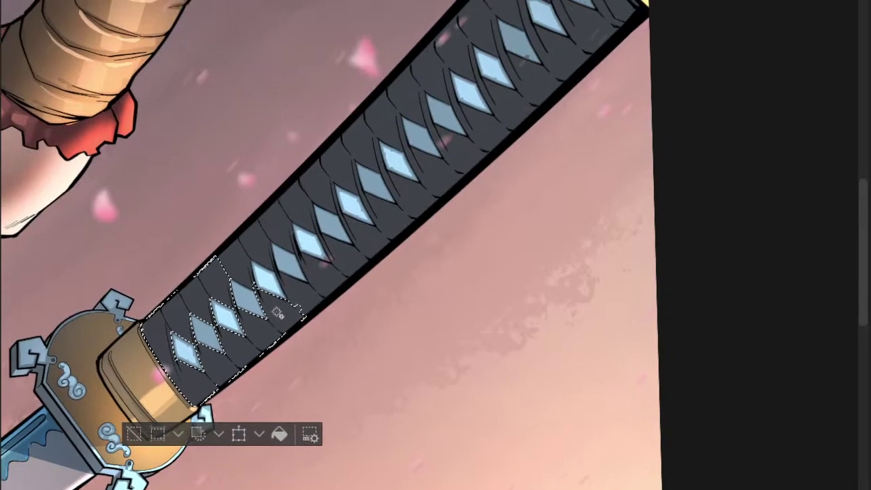
left_click(322, 285)
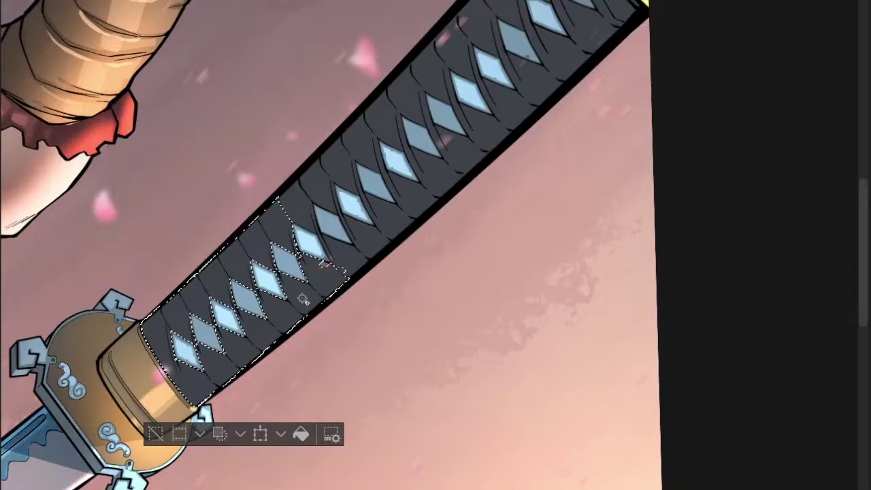
left_click(331, 265)
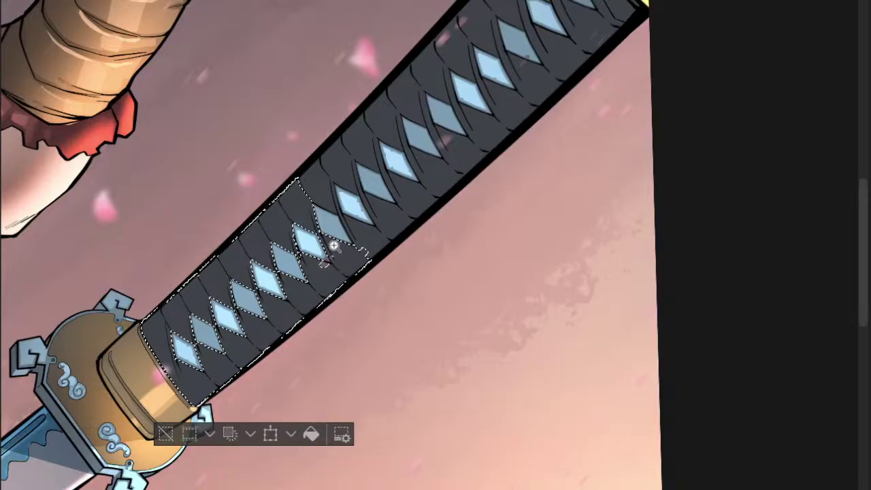
- Extend the selection over the remaining dark wrapping up to the pommel, brush a soft blue-gray sheen along it and clear the selection
scroll(330, 250, "up", 2)
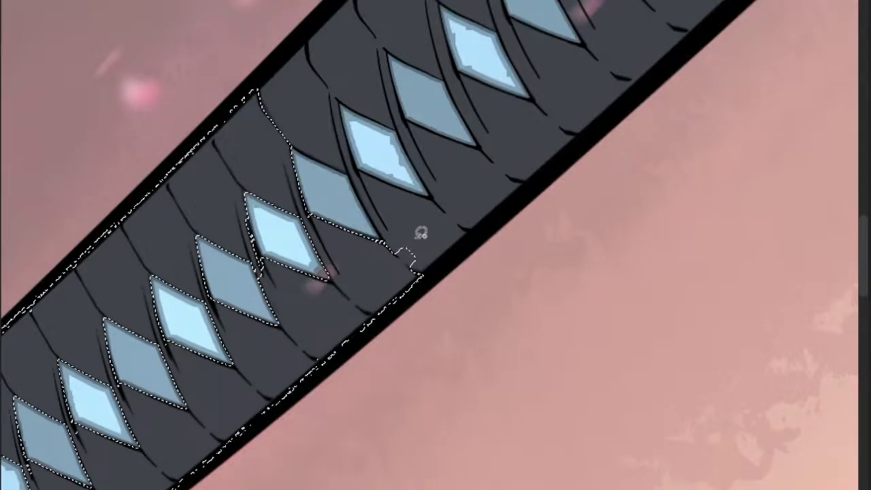
left_click_drag(431, 198, 311, 286)
left_click(290, 312)
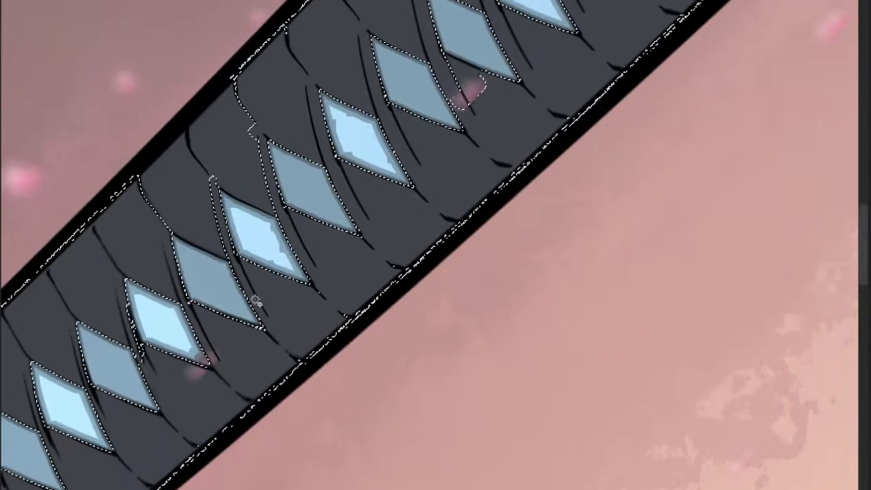
scroll(324, 235, "down", 3)
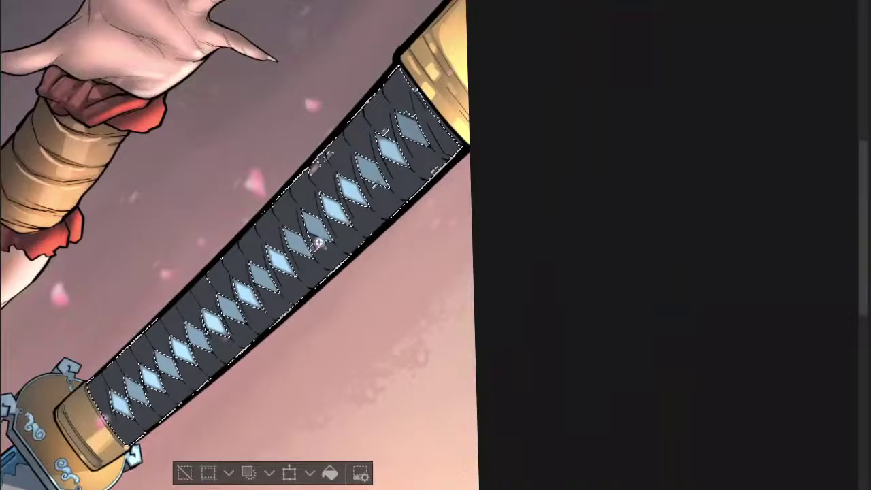
scroll(324, 235, "up", 2)
scroll(311, 248, "up", 3)
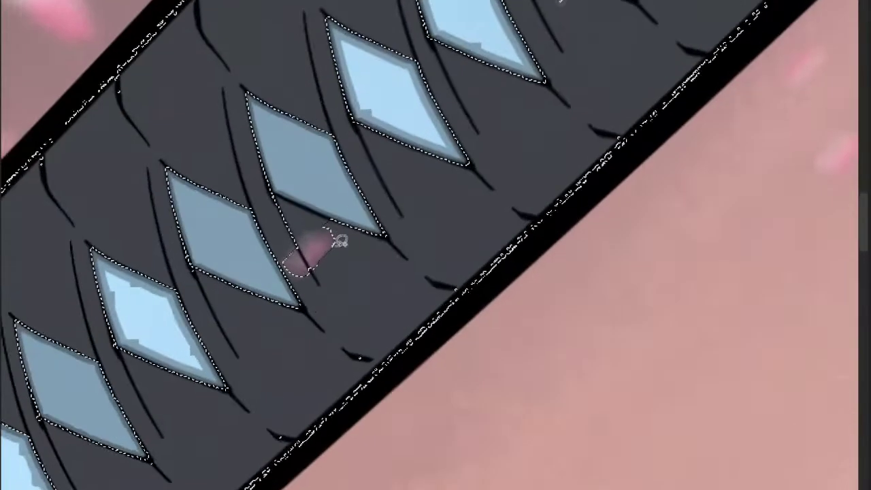
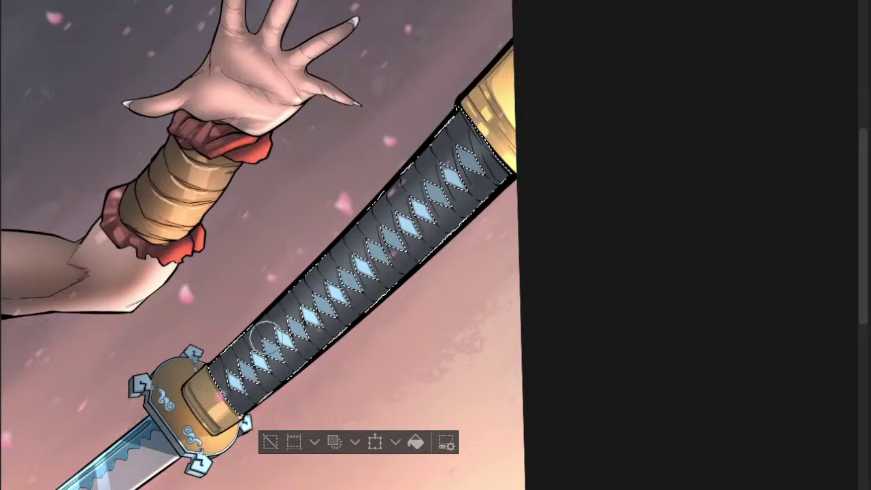
key("ctrl+d")
- Lasso the upper parts of the three wraps nearest the pommel, plus the dark strip running along the gold cap
left_click_drag(471, 251, 431, 247)
left_click_drag(453, 197, 455, 224)
left_click_drag(475, 160, 537, 201)
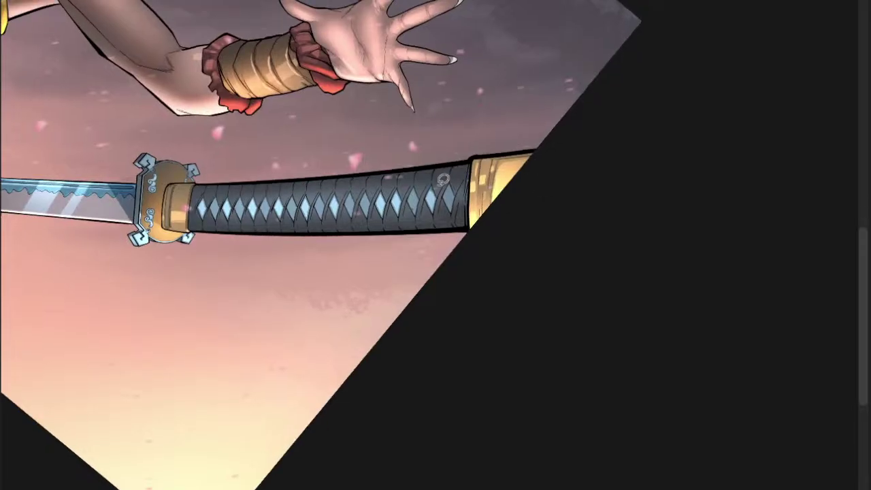
left_click_drag(422, 189, 427, 157)
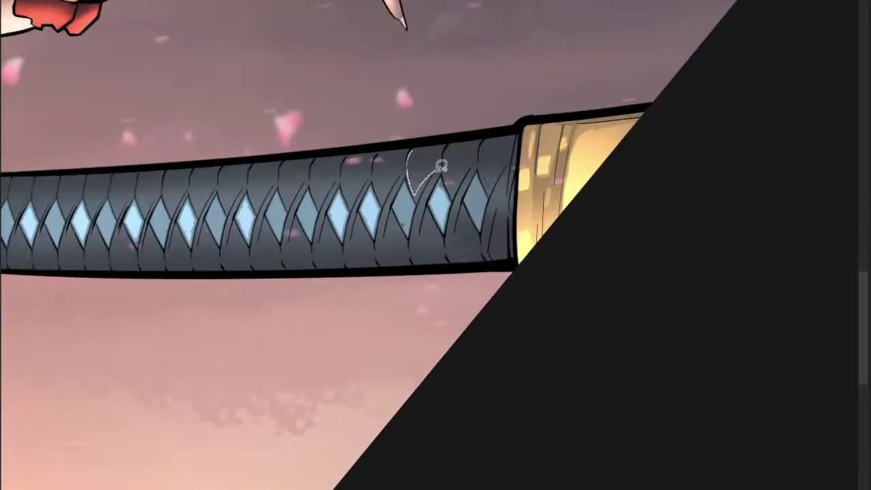
mouse_move(445, 170)
left_mouse_down()
mouse_move(447, 145)
mouse_move(455, 186)
mouse_move(476, 153)
mouse_move(461, 202)
mouse_move(473, 170)
left_mouse_up()
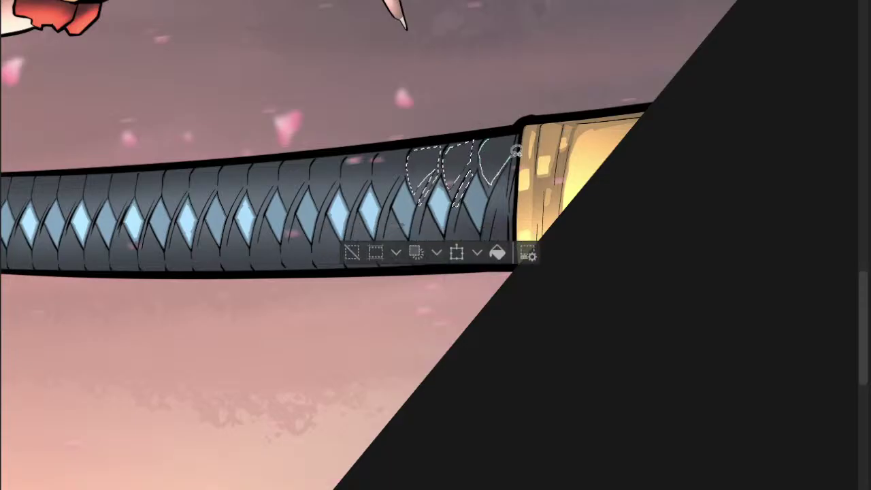
left_click_drag(516, 151, 507, 196)
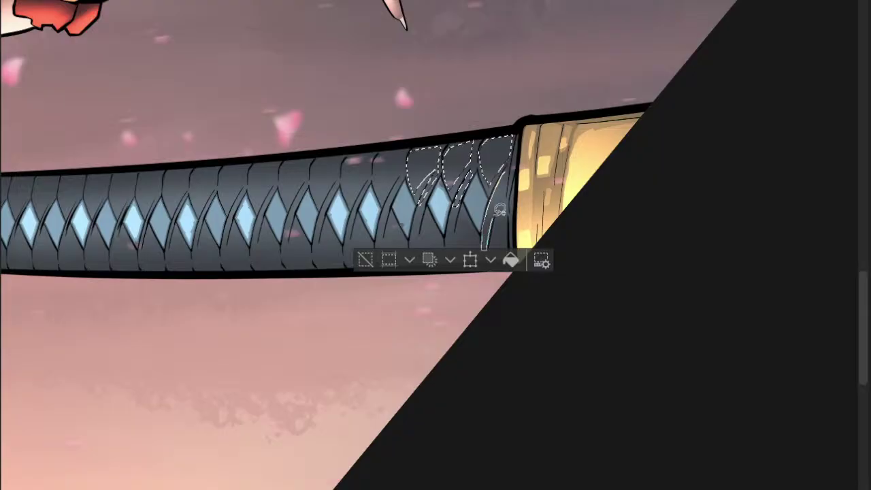
left_click_drag(510, 256, 506, 209)
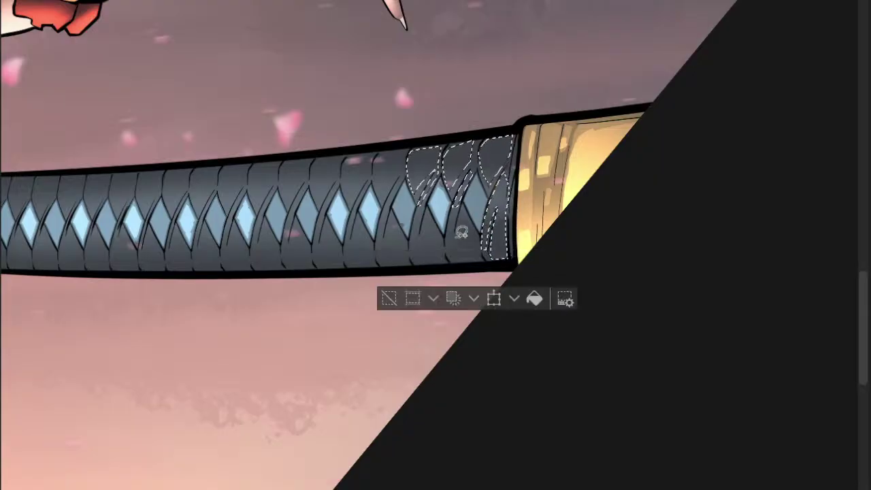
- Add the lower wrap sections near the pommel and the next three upper sections, with their thin diagonal creases, to the selection
left_click_drag(458, 239, 468, 206)
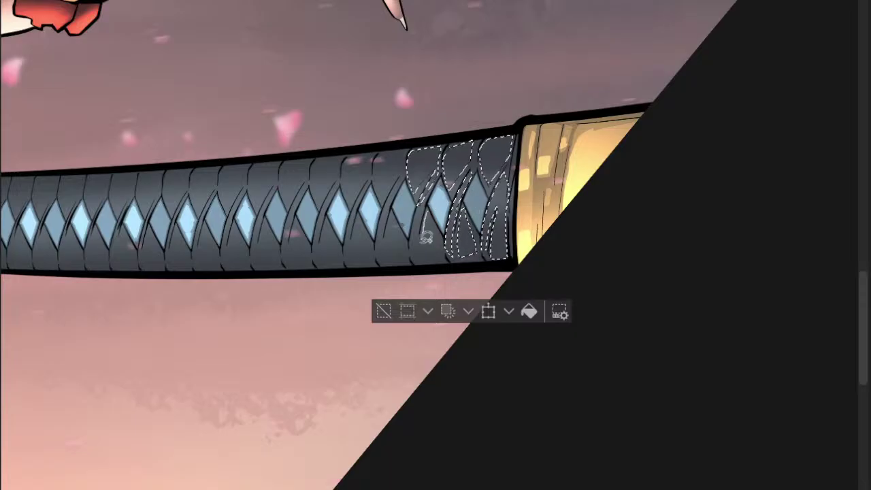
mouse_move(447, 233)
left_mouse_down()
mouse_move(436, 214)
mouse_move(423, 215)
mouse_move(425, 194)
mouse_move(415, 251)
mouse_move(421, 254)
mouse_move(430, 183)
mouse_move(395, 219)
mouse_move(406, 167)
mouse_move(384, 237)
mouse_move(409, 163)
mouse_move(385, 161)
mouse_move(386, 148)
mouse_move(380, 158)
mouse_move(386, 191)
mouse_move(409, 145)
mouse_move(354, 196)
mouse_move(375, 172)
left_mouse_up()
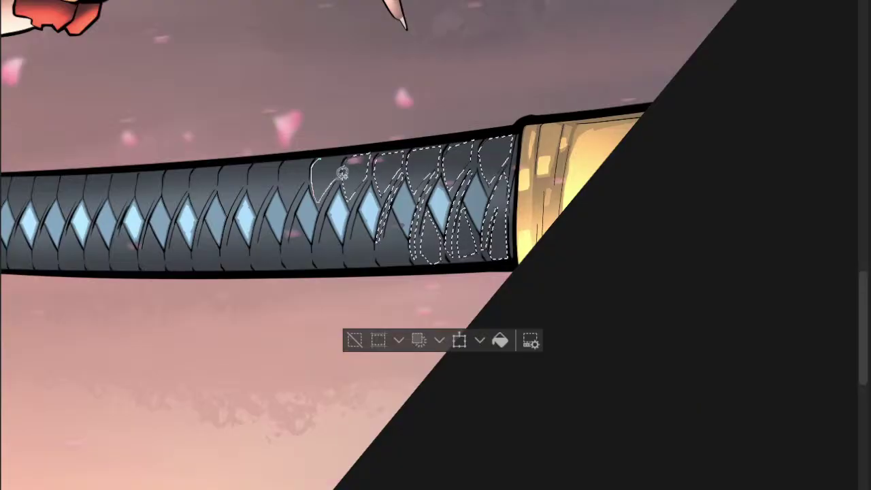
left_click_drag(342, 172, 330, 217)
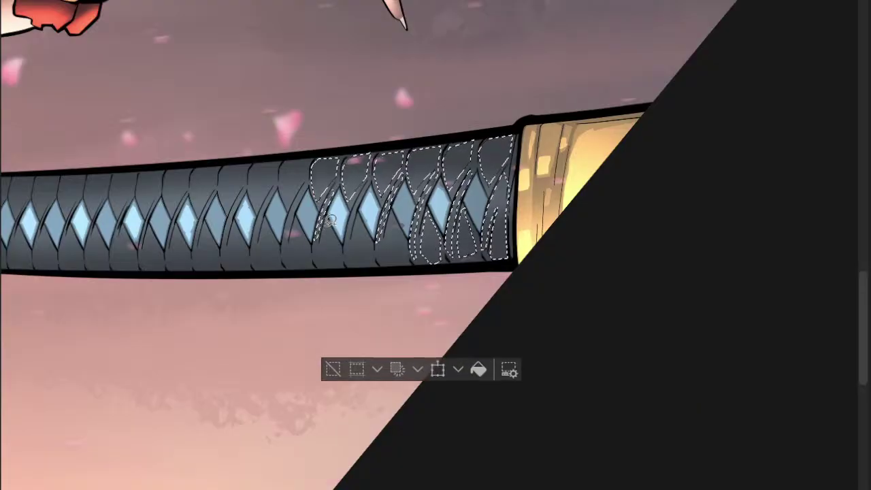
left_click_drag(324, 252, 345, 267)
left_click_drag(342, 233, 349, 244)
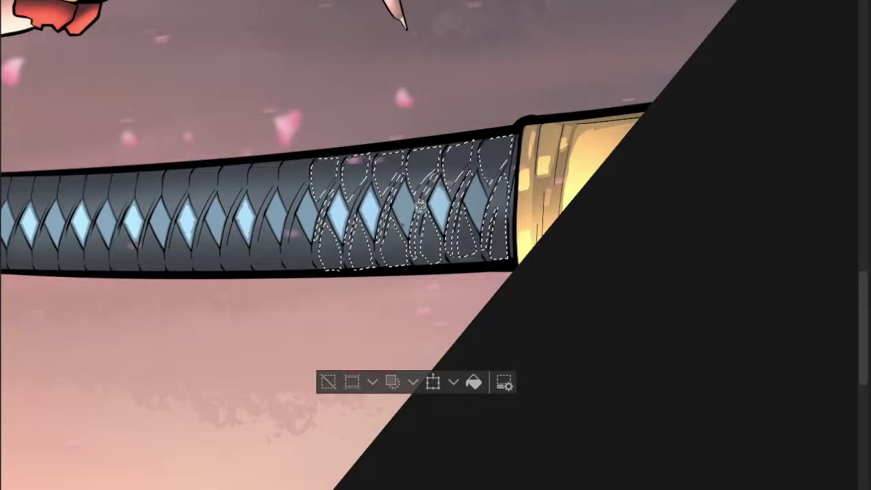
- Extend the selection by one more lower and upper wrap section toward the guard, including the narrow creases beside the diamonds
scroll(421, 207, "down", 2)
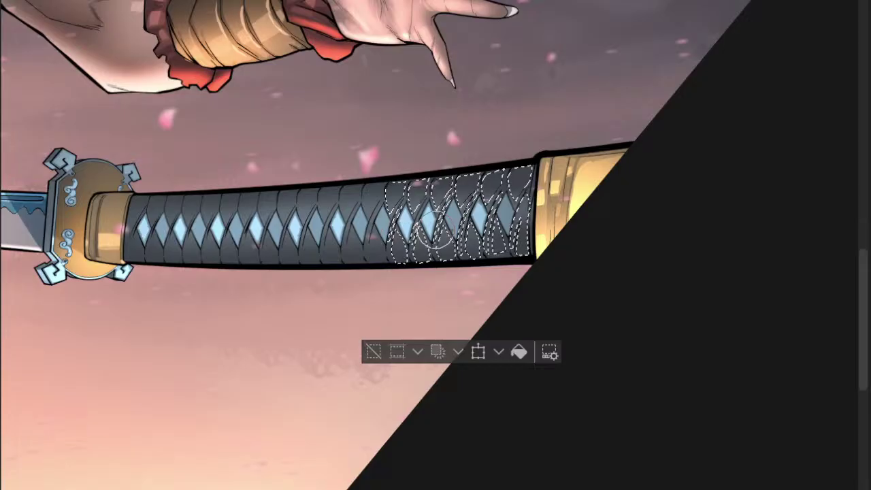
scroll(389, 241, "up", 2)
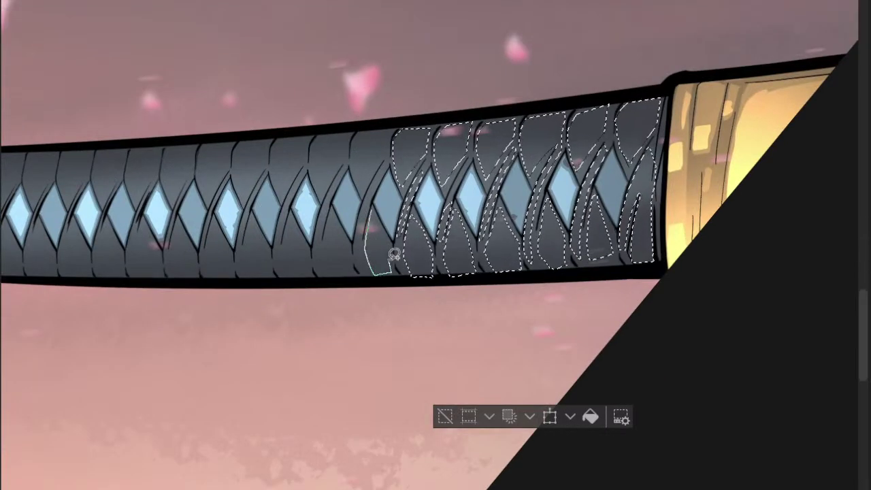
left_click_drag(386, 221, 368, 211)
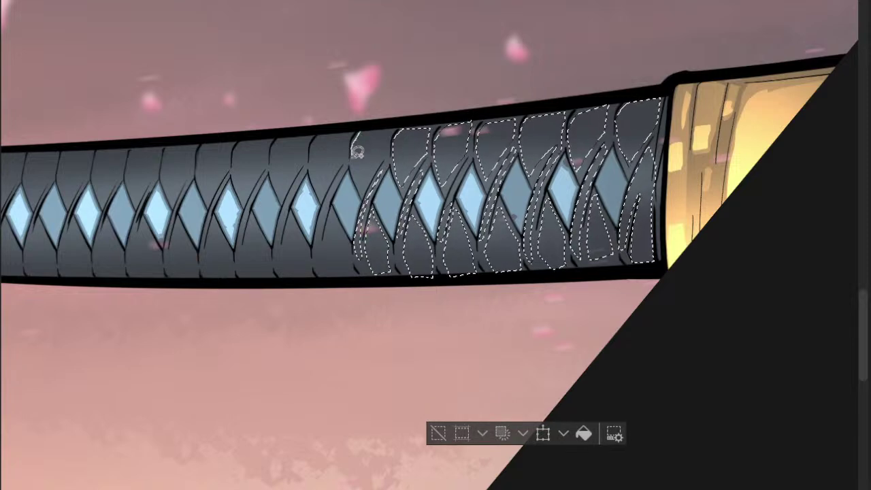
left_click_drag(390, 153, 392, 175)
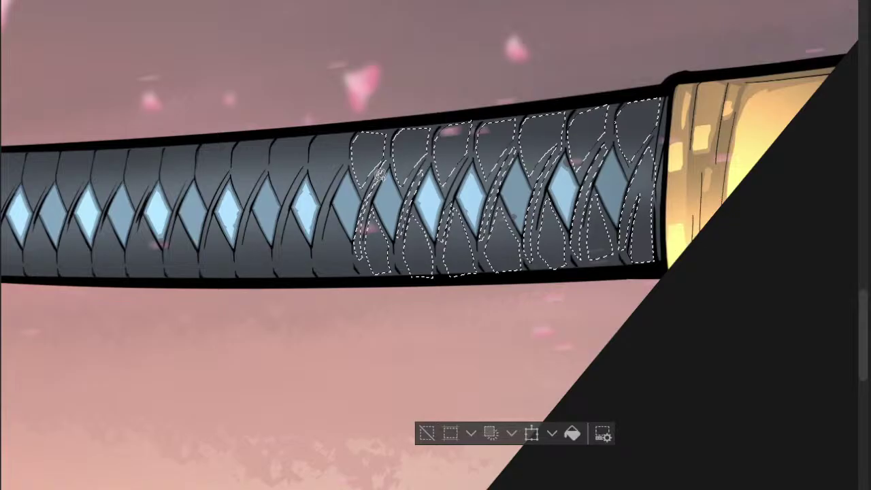
left_click_drag(395, 249, 413, 216)
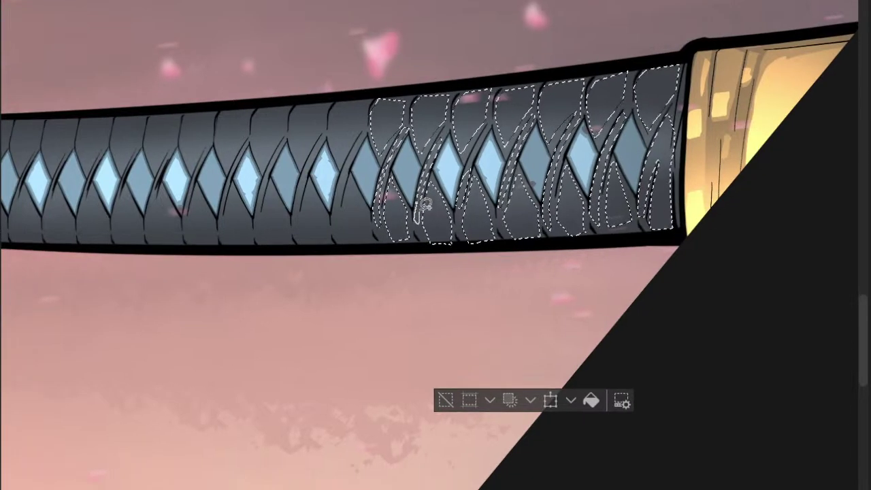
- Add the next lower wrap section, its crease along the diamond edge and the upper section above it to the selection
left_click_drag(357, 195, 361, 206)
mouse_move(368, 146)
left_mouse_down()
mouse_move(346, 184)
mouse_move(342, 215)
mouse_move(365, 161)
left_mouse_up()
mouse_move(352, 213)
left_mouse_down()
mouse_move(351, 243)
mouse_move(360, 155)
left_mouse_up()
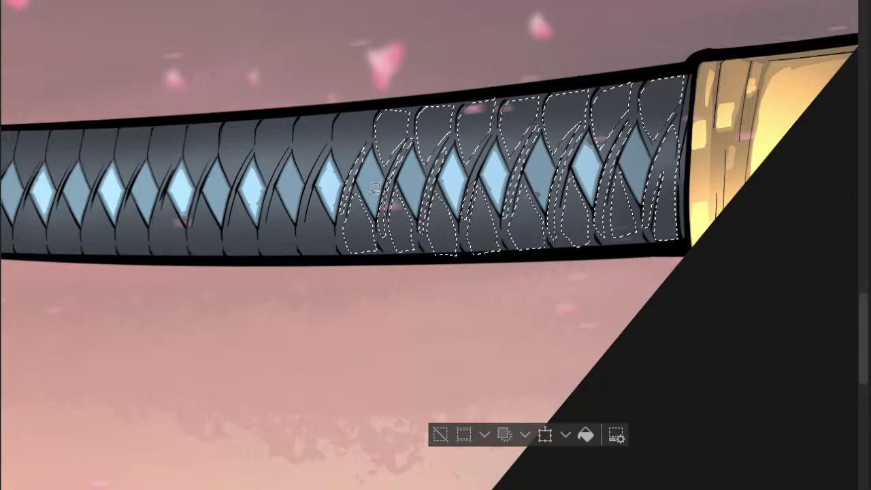
left_click_drag(356, 187, 396, 221)
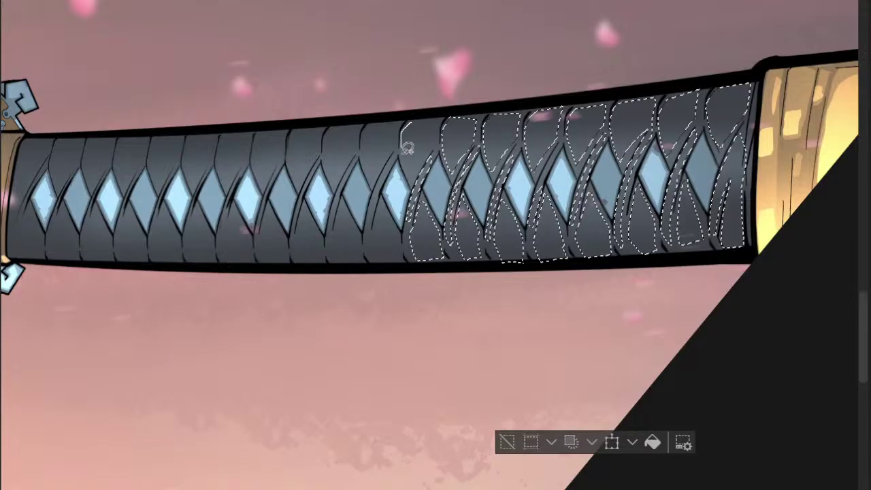
left_click_drag(441, 117, 434, 117)
mouse_move(393, 151)
left_mouse_down()
mouse_move(453, 185)
mouse_move(422, 201)
mouse_move(430, 213)
mouse_move(458, 158)
mouse_move(429, 265)
mouse_move(449, 195)
left_mouse_up()
mouse_move(439, 236)
left_mouse_down()
mouse_move(430, 279)
mouse_move(460, 291)
mouse_move(442, 235)
left_mouse_up()
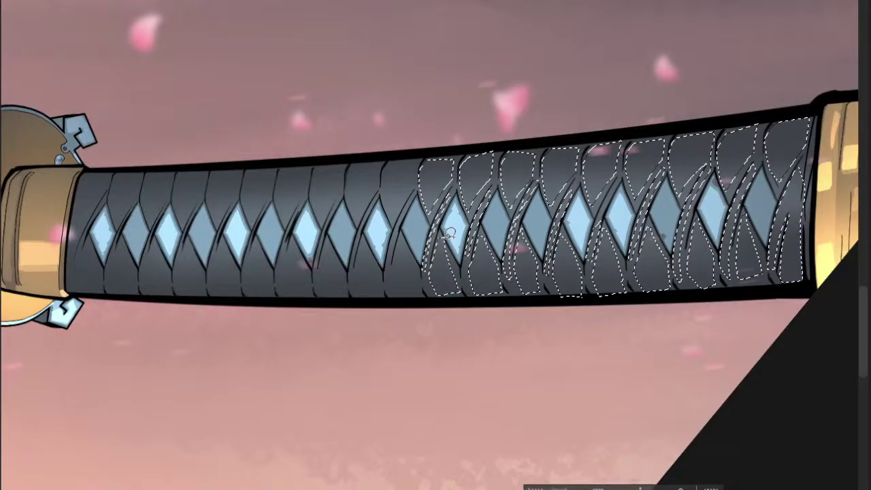
- Add the upper wrap sections around the grip's middle and the lower section beneath them to the selection
mouse_move(415, 266)
left_mouse_down()
mouse_move(535, 201)
mouse_move(517, 213)
mouse_move(525, 227)
mouse_move(543, 223)
mouse_move(536, 186)
mouse_move(520, 167)
left_mouse_up()
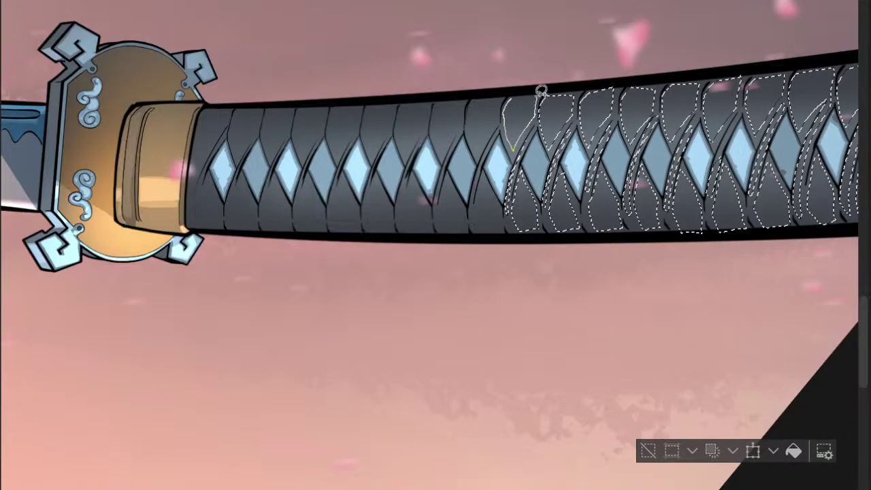
left_click_drag(541, 90, 539, 93)
left_click_drag(491, 132, 501, 116)
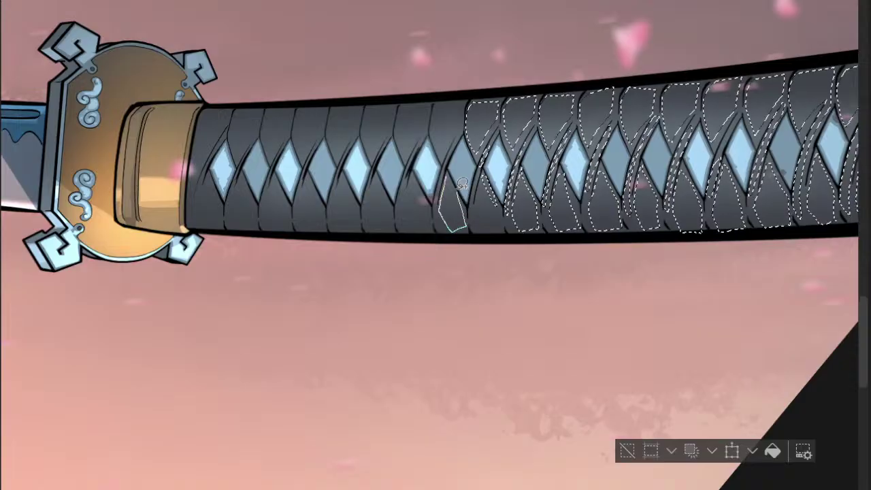
left_click_drag(462, 184, 463, 182)
mouse_move(471, 103)
left_mouse_down()
mouse_move(438, 109)
mouse_move(442, 144)
mouse_move(463, 125)
mouse_move(466, 102)
mouse_move(460, 136)
left_mouse_up()
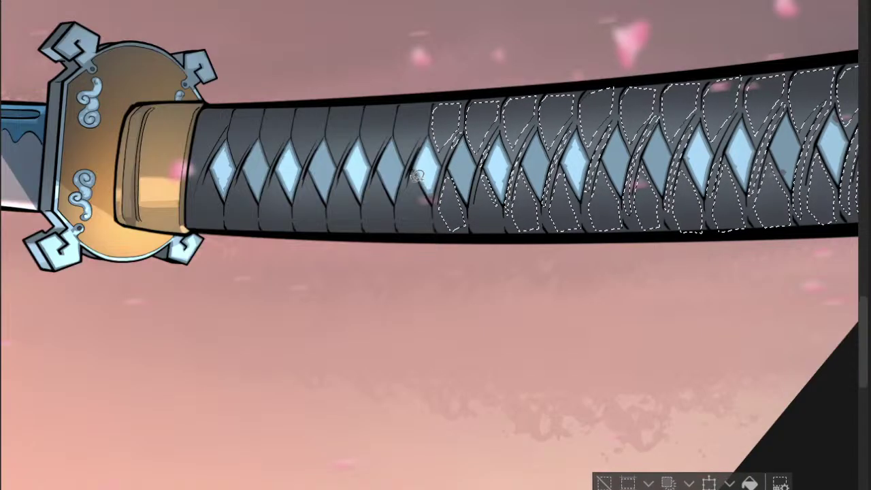
- Select narrow strips along the upper and lower wrap seams just guard-side of the grip's middle, plus the neighboring diamond's lower edge
left_click_drag(411, 180, 412, 171)
mouse_move(393, 105)
left_mouse_down()
mouse_move(390, 126)
mouse_move(396, 106)
left_mouse_up()
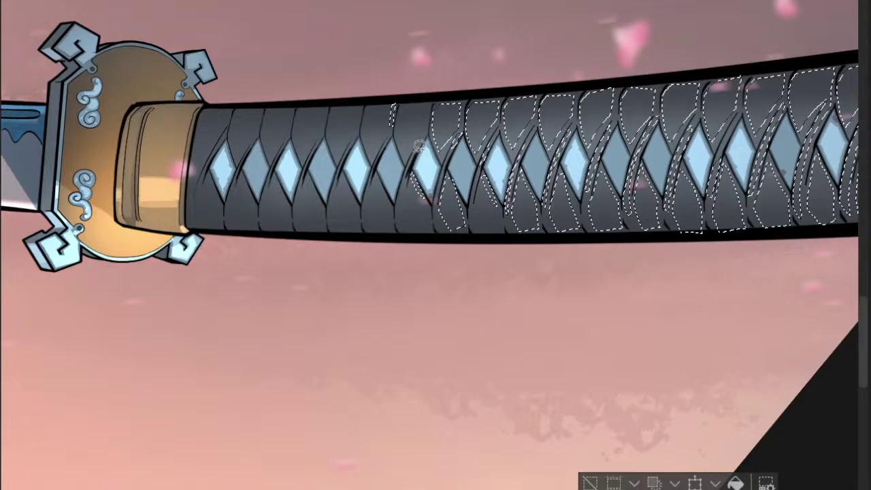
scroll(647, 151, "down", 4)
scroll(572, 163, "up", 4)
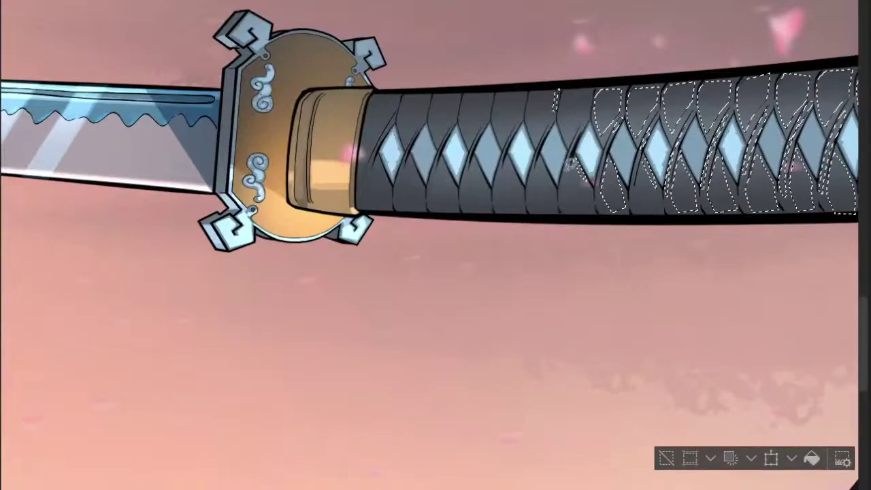
left_click_drag(547, 154, 542, 155)
left_click_drag(569, 172, 497, 176)
- Add matching narrow strips along the next seam toward the guard, above and below its bright diamond, to the selection
scroll(535, 166, "up", 2)
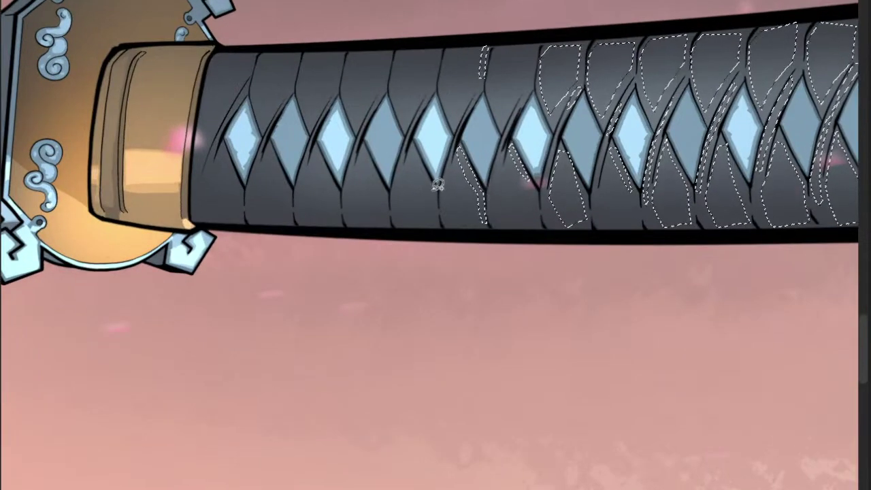
mouse_move(432, 189)
left_mouse_down()
mouse_move(442, 225)
mouse_move(436, 189)
left_mouse_up()
mouse_move(412, 142)
left_mouse_down()
mouse_move(428, 175)
mouse_move(412, 142)
left_mouse_up()
left_click_drag(416, 100, 411, 163)
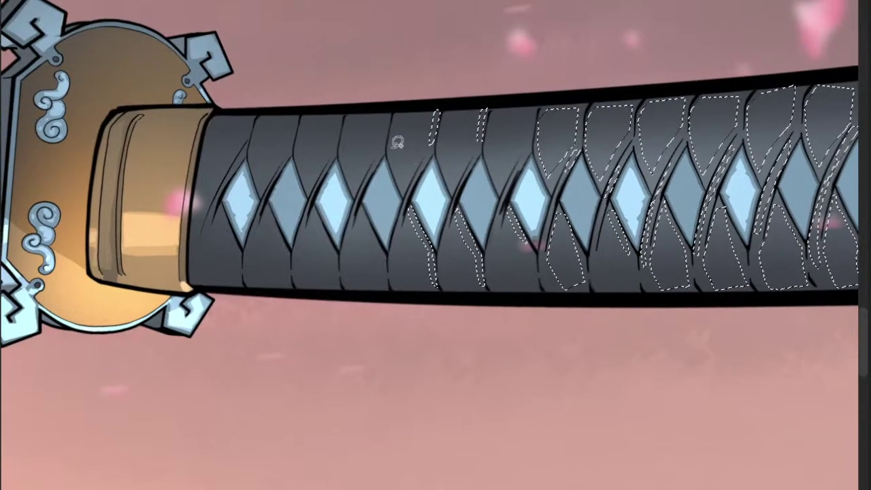
- Add narrow strips along the remaining upper wrap seams toward the guard to the selection
mouse_move(388, 116)
left_mouse_down()
mouse_move(395, 107)
mouse_move(389, 113)
left_mouse_up()
mouse_move(360, 207)
left_mouse_down()
mouse_move(386, 246)
mouse_move(376, 223)
mouse_move(341, 281)
mouse_move(344, 262)
mouse_move(324, 203)
left_mouse_up()
mouse_move(341, 114)
left_mouse_down()
mouse_move(334, 129)
mouse_move(350, 110)
mouse_move(340, 115)
left_mouse_up()
mouse_move(324, 121)
left_mouse_down()
mouse_move(385, 146)
mouse_move(310, 144)
left_mouse_up()
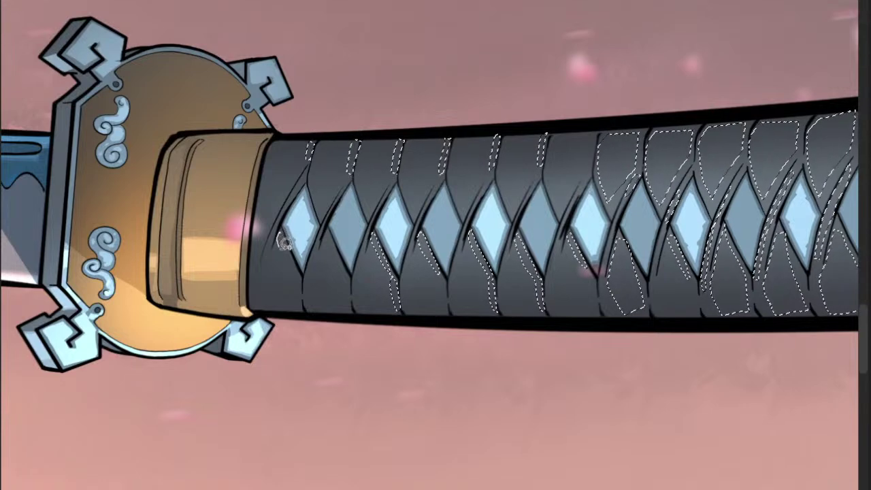
- Add strips along the lower diamond edges and wrap seams nearest the guard to the selection
mouse_move(285, 243)
left_mouse_down()
mouse_move(295, 254)
mouse_move(281, 232)
mouse_move(340, 257)
mouse_move(345, 273)
mouse_move(335, 263)
left_mouse_up()
scroll(445, 258, "down", 3)
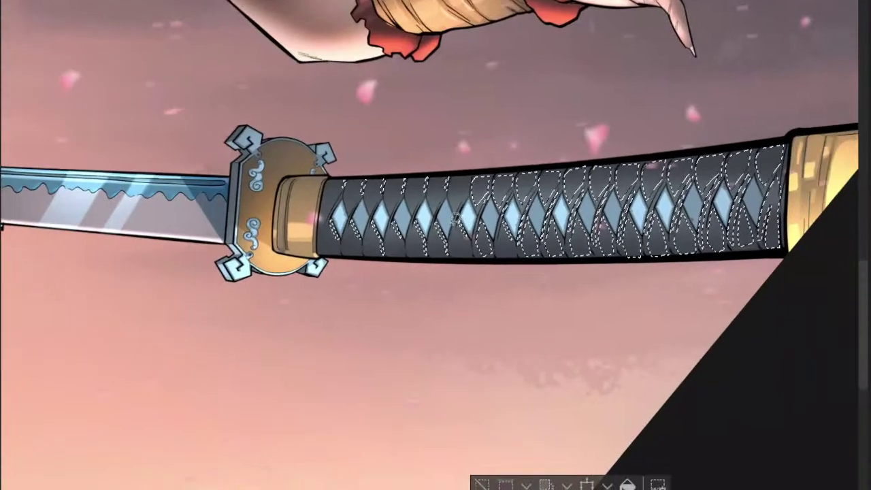
scroll(407, 258, "up", 4)
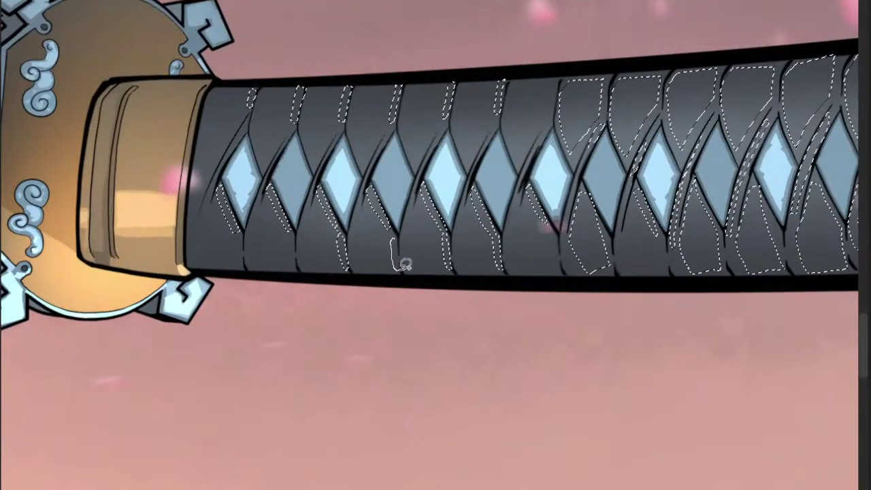
scroll(307, 246, "down", 2)
scroll(295, 253, "down", 2)
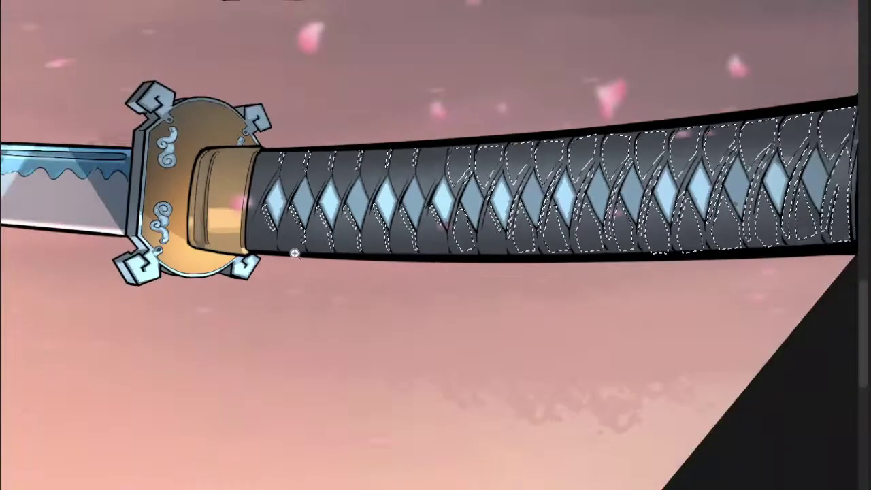
scroll(294, 253, "down", 4)
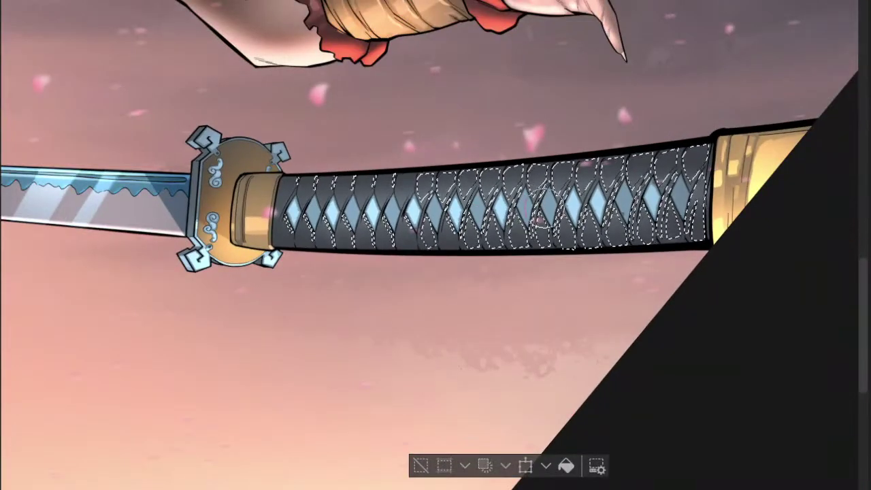
- Enlarge the soft brush to span about half the grip and lighten the selected wrap sections
key("bracketright")
key("bracketright")
key("bracketright")
key("bracketright")
key("bracketright")
key("bracketright")
key("bracketright")
key("bracketright")
key("bracketright")
key("bracketright")
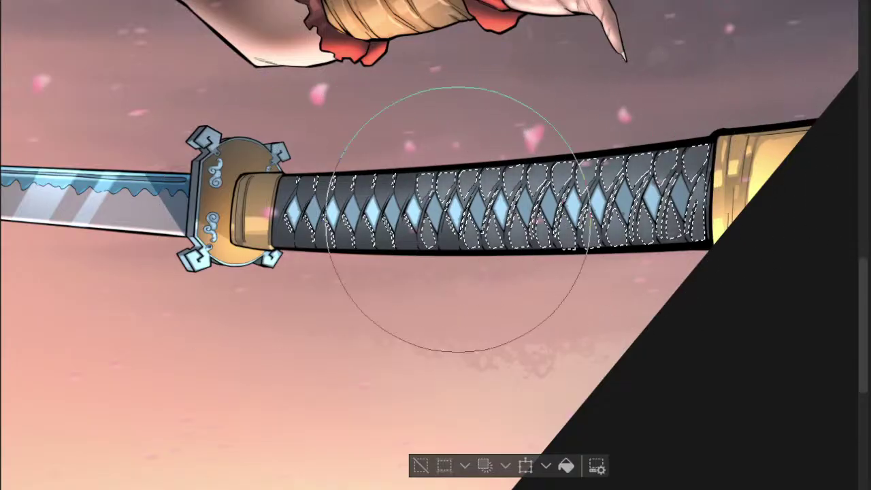
- Deselect the wrap sections and check the grip's shading against the upright figure and whole sword
key("m")
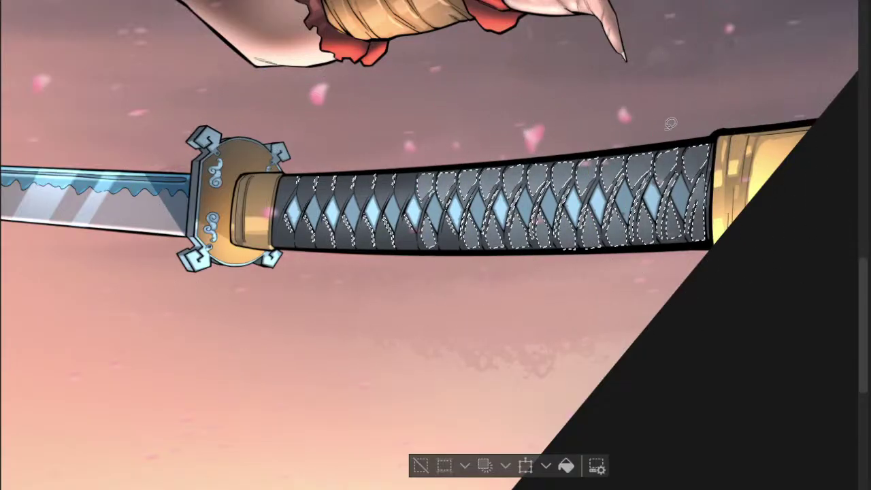
left_click(671, 123)
scroll(515, 232, "up", 2)
scroll(521, 229, "down", 3)
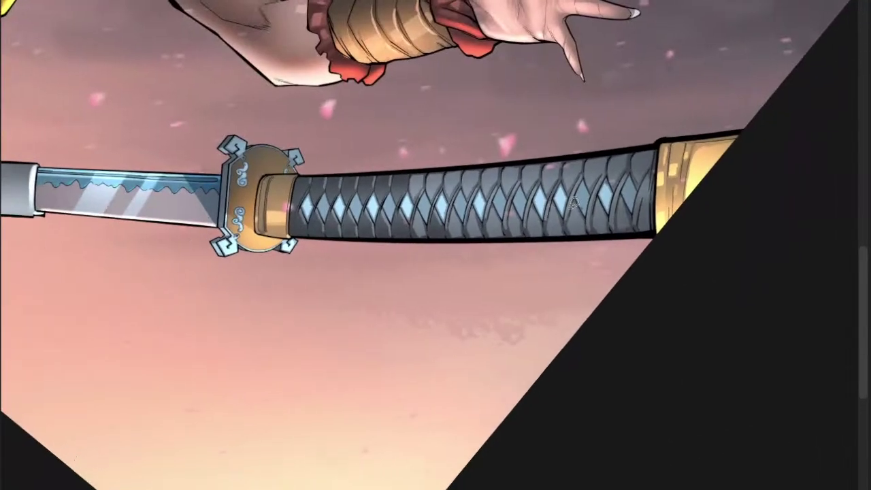
scroll(575, 203, "down", 2)
left_click_drag(652, 221, 492, 76)
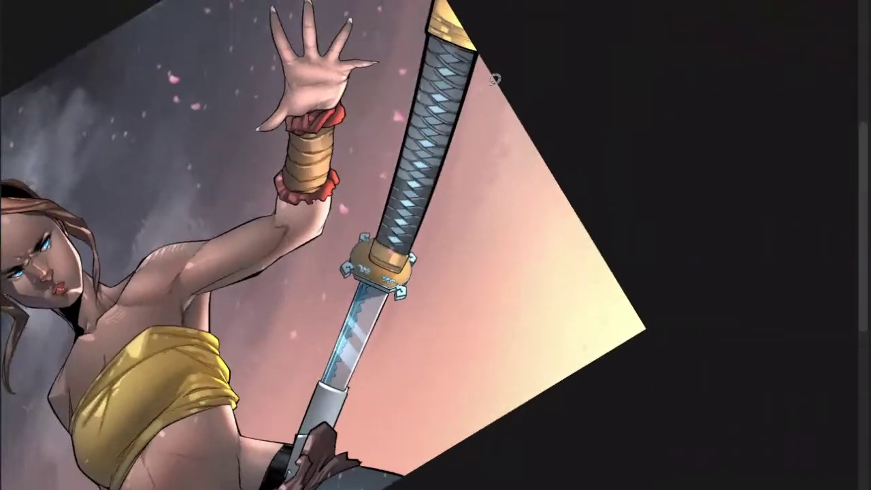
- Restore the wrap selection and brush more soft light over the selected sections with the large brush
key("ctrl+z")
scroll(496, 82, "up", 3)
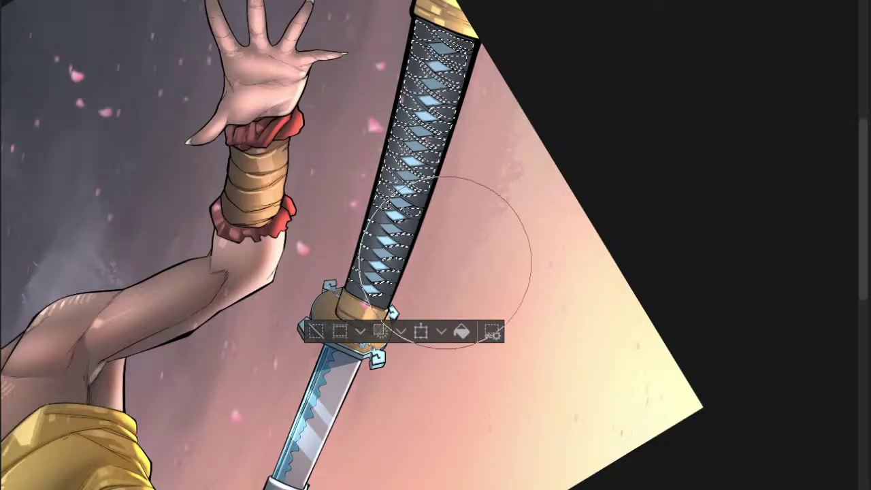
left_click(460, 121)
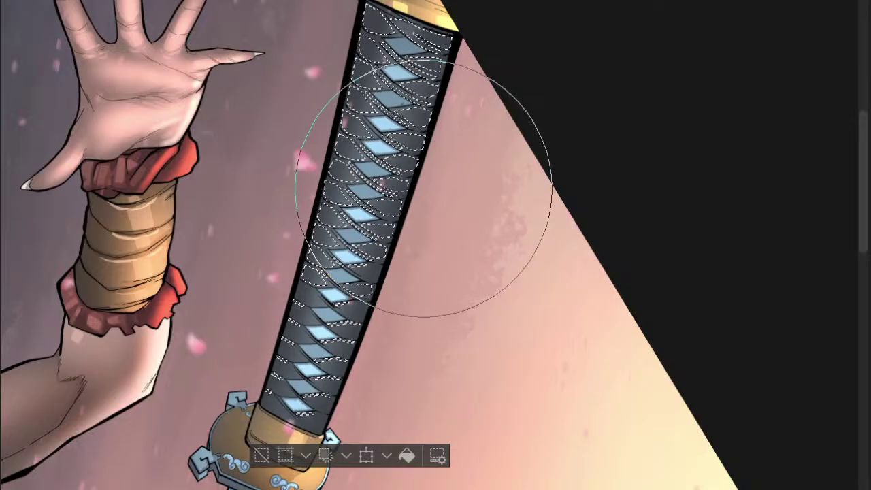
left_click_drag(403, 213, 362, 222)
left_click_drag(362, 270, 319, 276)
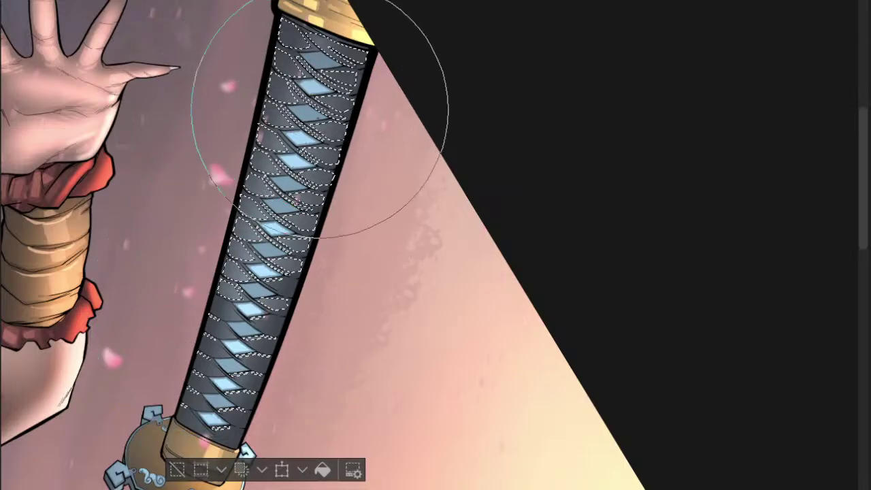
- Clear the old selection and lasso small highlight shapes on the wraps along the lower half of the sword handle
key("ctrl+d")
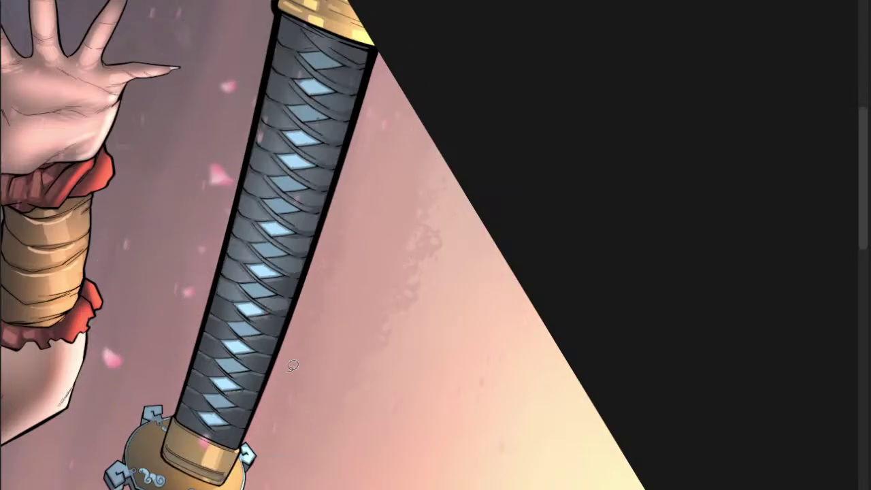
mouse_move(299, 327)
left_mouse_down()
mouse_move(257, 330)
mouse_move(303, 308)
left_mouse_up()
mouse_move(286, 344)
left_mouse_down()
mouse_move(306, 328)
mouse_move(286, 334)
left_mouse_up()
mouse_move(235, 408)
left_mouse_down()
mouse_move(252, 398)
mouse_move(238, 407)
left_mouse_up()
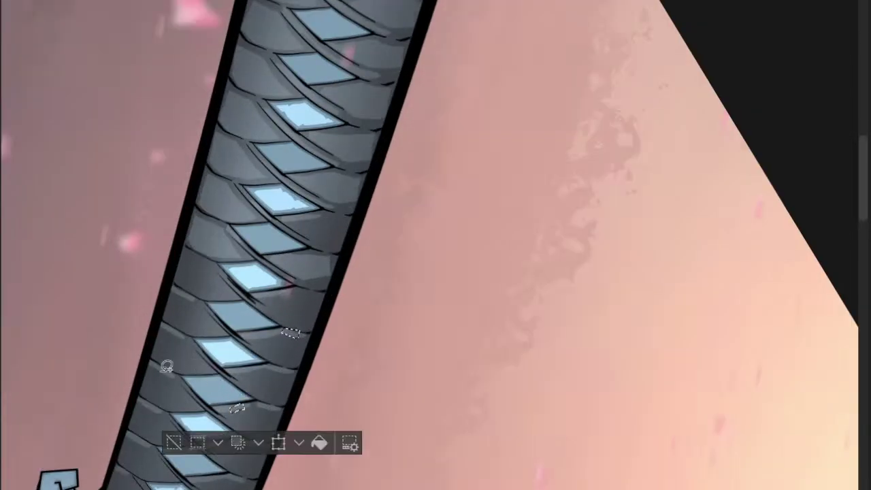
left_click_drag(168, 371, 164, 375)
mouse_move(155, 404)
left_mouse_down()
mouse_move(148, 411)
mouse_move(154, 406)
left_mouse_up()
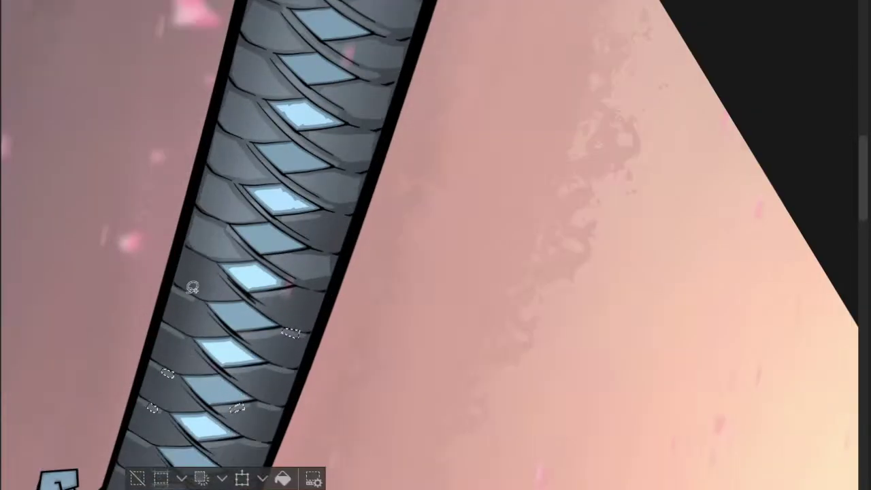
left_click_drag(194, 295, 187, 293)
- Add lassoed highlight slivers on the middle wraps of the handle, along both edges and beside the blue diamonds
left_click_drag(288, 227, 265, 271)
mouse_move(200, 275)
left_mouse_down()
mouse_move(208, 293)
mouse_move(201, 275)
left_mouse_up()
mouse_move(215, 245)
left_mouse_down()
mouse_move(224, 249)
mouse_move(217, 246)
left_mouse_up()
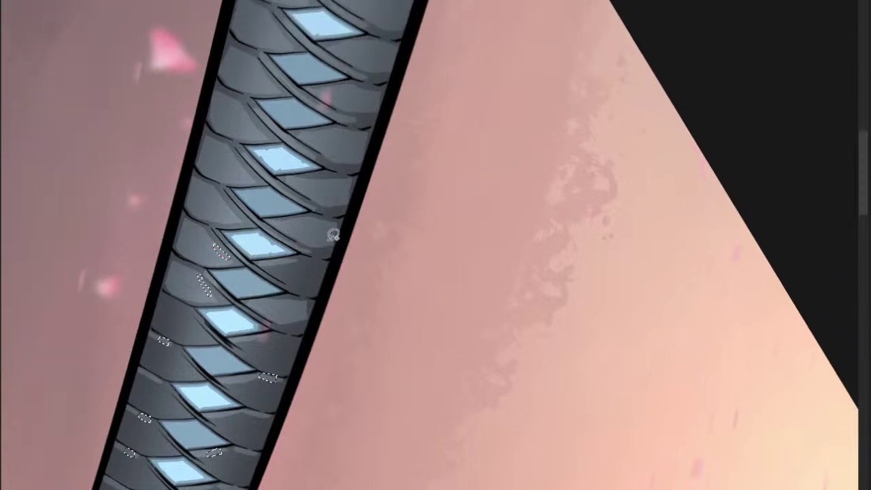
mouse_move(314, 213)
left_mouse_down()
mouse_move(337, 225)
mouse_move(285, 207)
mouse_move(272, 213)
mouse_move(297, 205)
left_mouse_up()
scroll(326, 218, "up", 2)
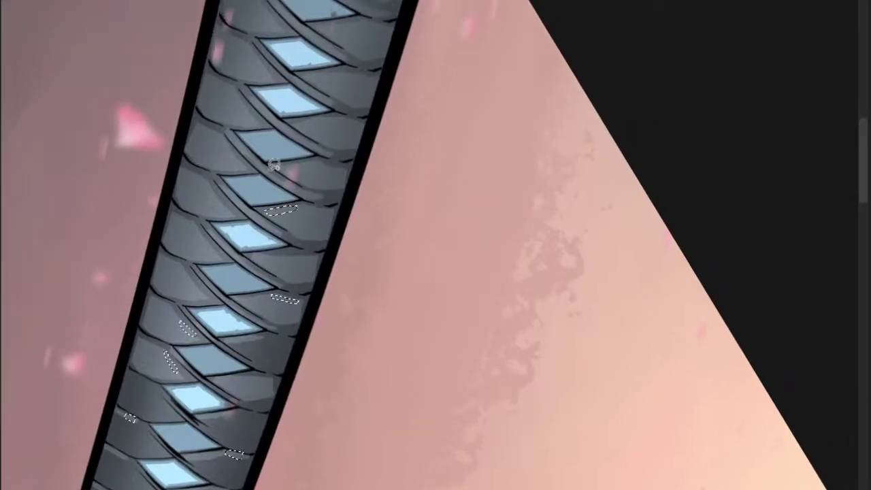
mouse_move(236, 136)
left_mouse_down()
mouse_move(251, 151)
mouse_move(236, 139)
left_mouse_up()
scroll(273, 153, "down", 3)
- Brush a light highlight into the selected shapes on the handle wraps and clear the selection
key("b")
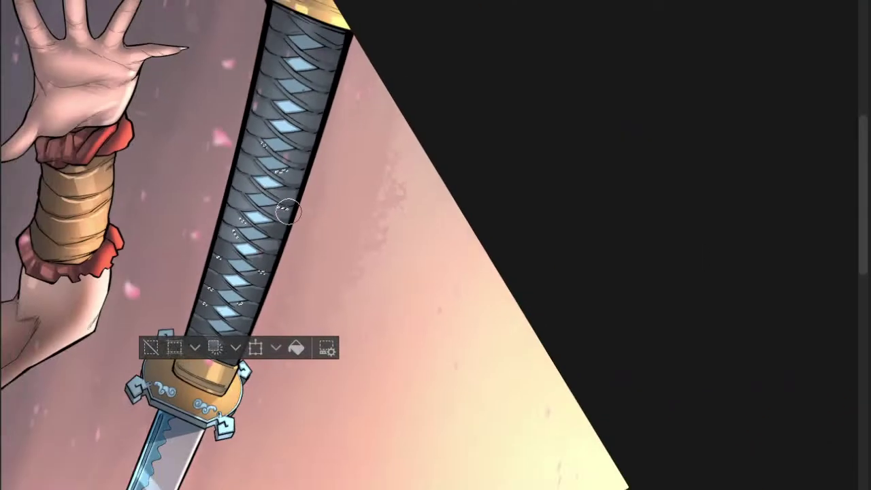
key("b")
left_click_drag(266, 176, 195, 317)
key("ctrl+d")
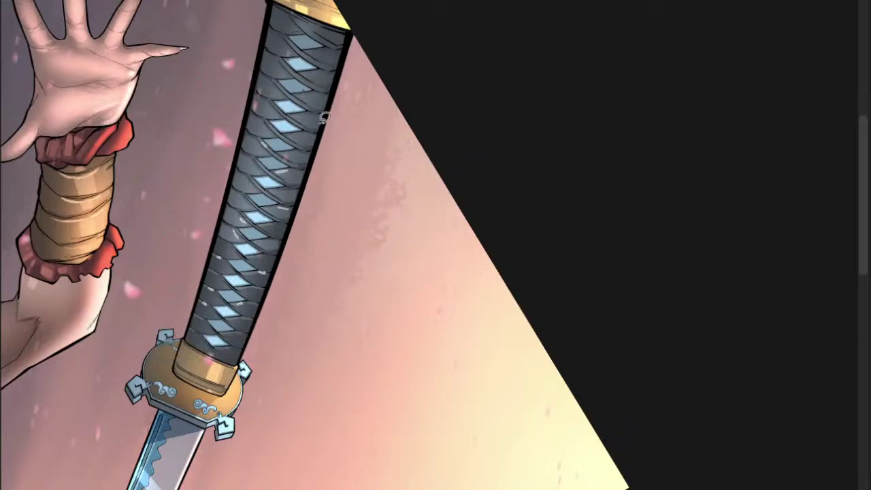
- Lasso thin highlight shapes around the diamonds on the upper wraps, near the gold pommel
scroll(310, 131, "down", 2)
mouse_move(305, 134)
left_mouse_down()
mouse_move(274, 221)
mouse_move(311, 209)
left_mouse_up()
scroll(281, 204, "up", 2)
scroll(286, 204, "up", 1)
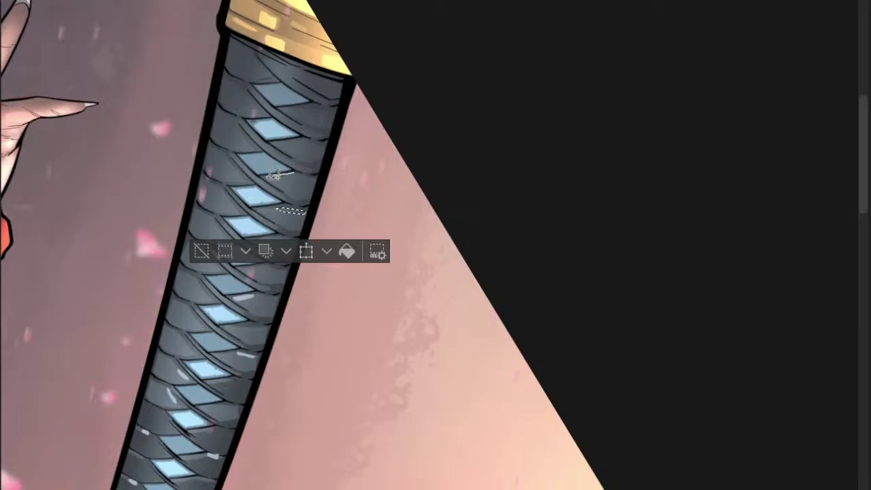
left_click_drag(272, 174, 269, 178)
left_click_drag(267, 141, 279, 141)
mouse_move(290, 111)
left_mouse_down()
mouse_move(279, 117)
mouse_move(315, 112)
left_mouse_up()
left_click_drag(297, 83, 286, 88)
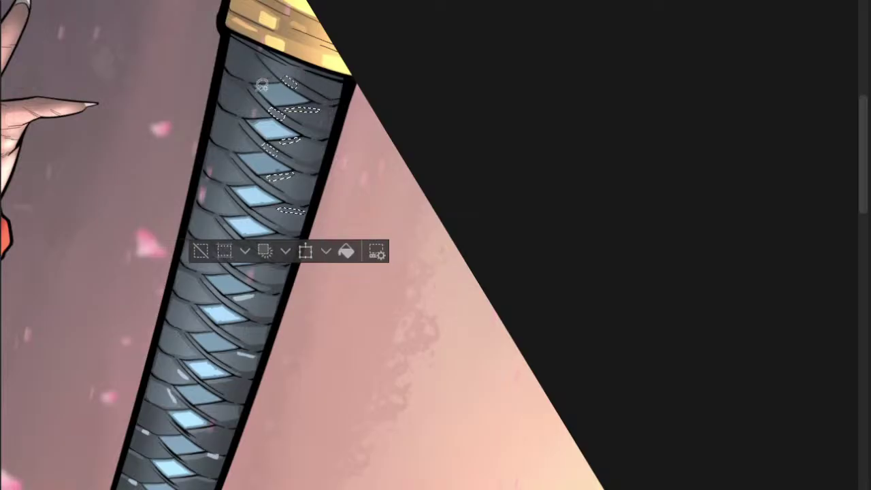
left_click_drag(257, 170, 247, 171)
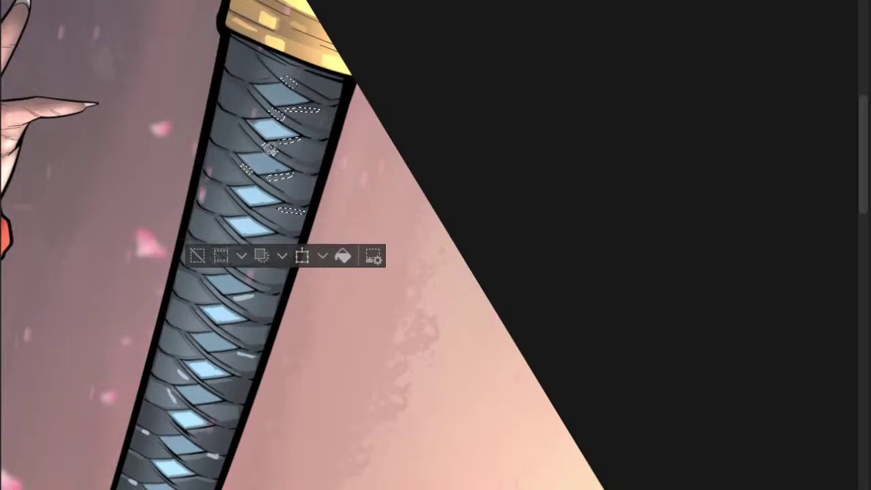
- Add elongated highlight shapes to the selection on the middle wraps, along the left side and near the right edge
mouse_move(215, 214)
left_mouse_down()
mouse_move(232, 232)
mouse_move(219, 216)
mouse_move(209, 251)
mouse_move(228, 268)
mouse_move(208, 250)
left_mouse_up()
left_click_drag(259, 238, 246, 174)
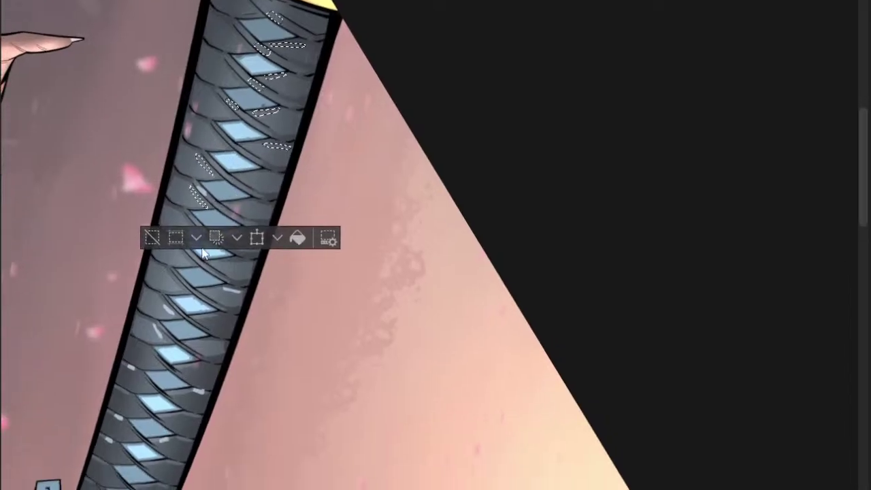
scroll(197, 249, "up", 2)
mouse_move(174, 243)
left_mouse_down()
mouse_move(166, 254)
mouse_move(190, 269)
left_mouse_up()
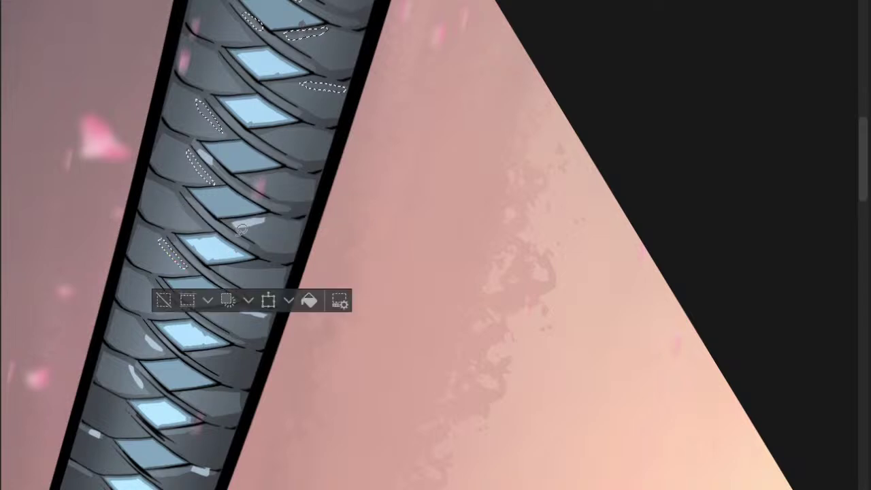
left_click_drag(248, 208, 230, 190)
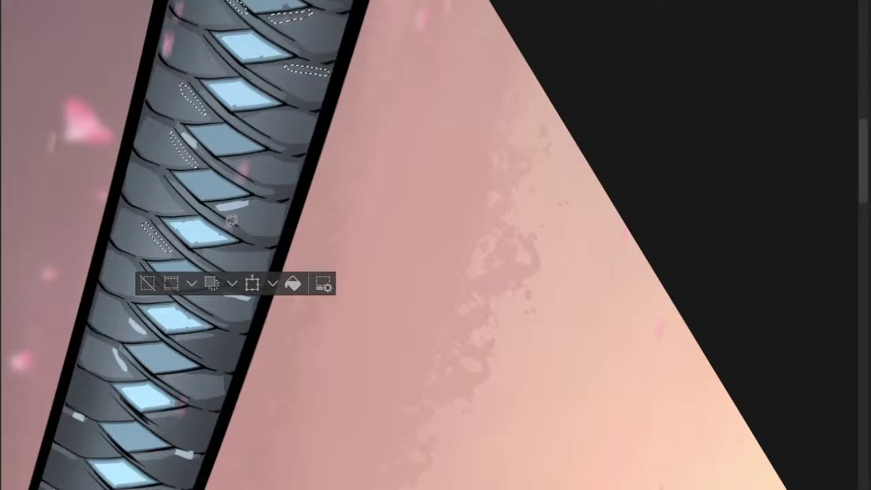
scroll(266, 163, "down", 2)
scroll(255, 174, "up", 3)
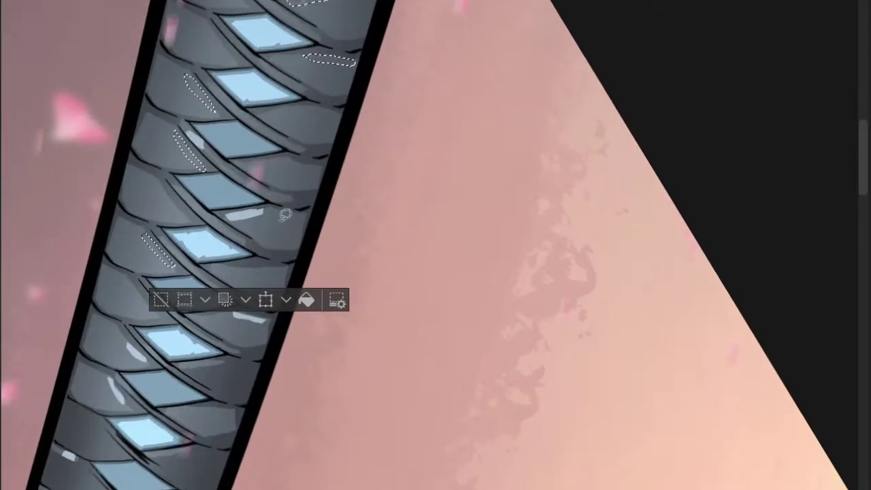
mouse_move(288, 256)
left_mouse_down()
mouse_move(278, 216)
mouse_move(234, 230)
mouse_move(283, 229)
left_mouse_up()
- Add narrow highlight shapes to the selection along the right edge of the lower handle wraps, down towards the guard
scroll(282, 175, "down", 3)
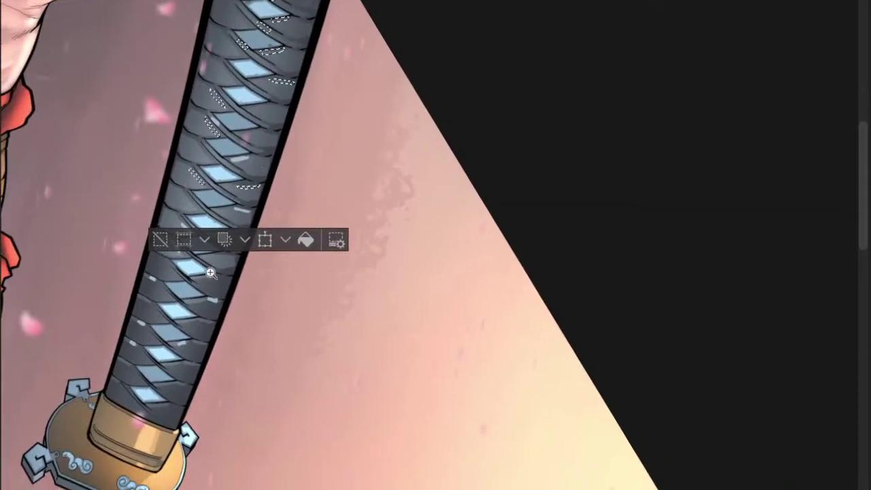
scroll(218, 265, "up", 5)
mouse_move(248, 238)
left_mouse_down()
mouse_move(213, 239)
mouse_move(251, 239)
left_mouse_up()
scroll(277, 229, "down", 4)
scroll(253, 283, "up", 4)
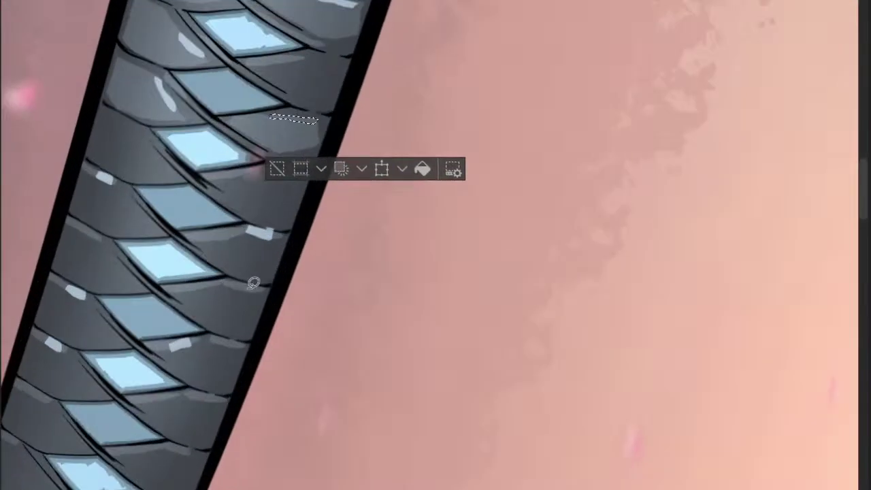
mouse_move(253, 283)
left_mouse_down()
mouse_move(227, 282)
mouse_move(272, 286)
mouse_move(234, 276)
left_mouse_up()
scroll(263, 252, "down", 3)
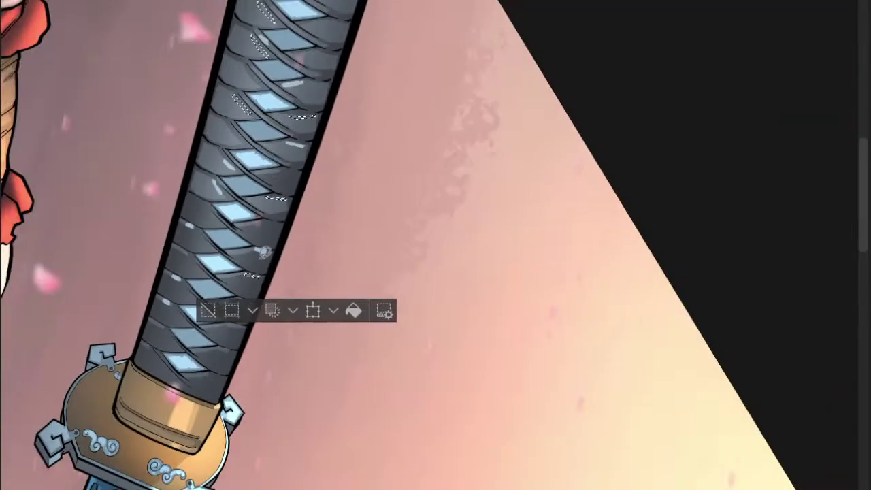
scroll(244, 286, "up", 3)
mouse_move(199, 317)
left_mouse_down()
mouse_move(229, 317)
mouse_move(237, 305)
left_mouse_up()
scroll(238, 296, "down", 3)
scroll(242, 275, "up", 2)
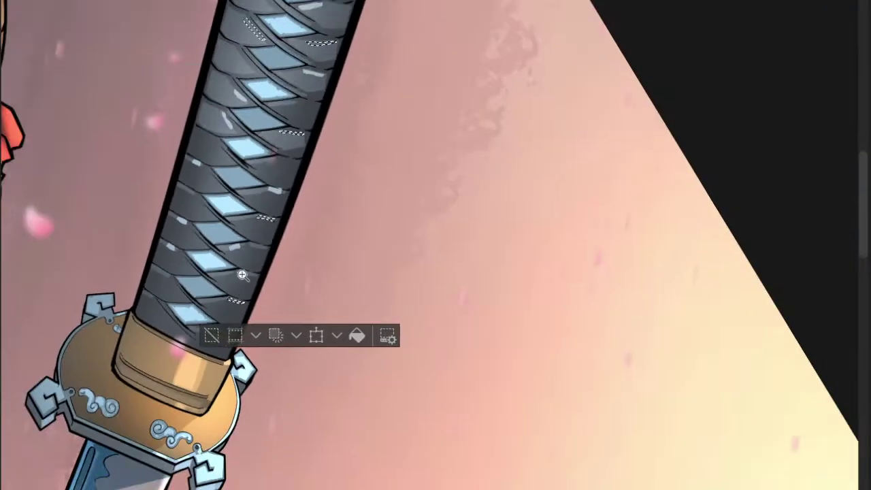
scroll(242, 275, "up", 3)
mouse_move(238, 265)
left_mouse_down()
mouse_move(278, 270)
mouse_move(240, 265)
left_mouse_up()
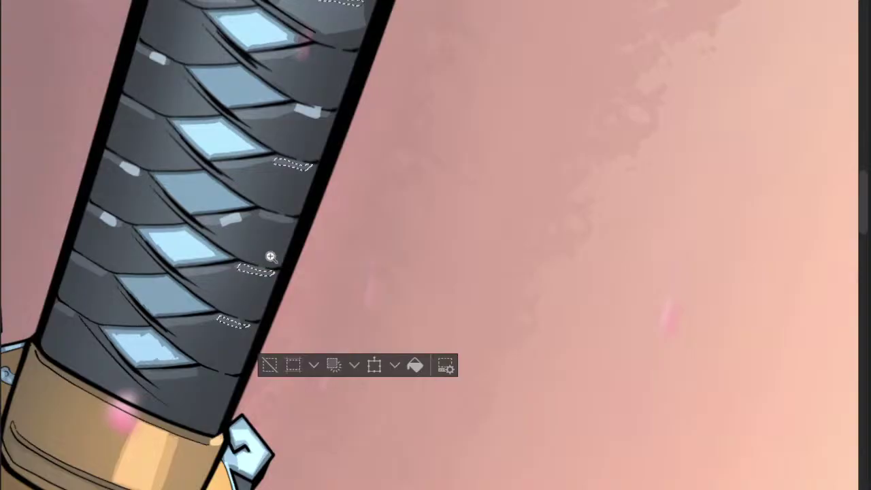
- Add small highlight shapes to the selection on the left side of the lowest wraps, just above the gold collar
scroll(270, 256, "down", 3)
scroll(204, 224, "up", 4)
mouse_move(175, 236)
left_mouse_down()
mouse_move(204, 242)
mouse_move(196, 237)
mouse_move(205, 260)
mouse_move(205, 250)
mouse_move(219, 258)
mouse_move(202, 259)
mouse_move(223, 275)
mouse_move(204, 260)
left_mouse_up()
scroll(196, 239, "down", 3)
scroll(200, 244, "up", 4)
scroll(257, 248, "down", 3)
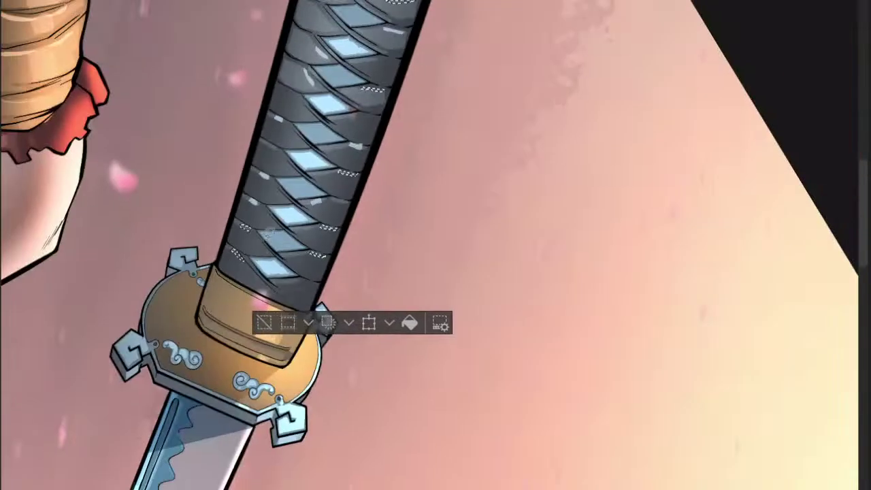
- Paint light highlights into all the selected shapes along the handle with a large brush and clear the selection
scroll(306, 184, "down", 1)
scroll(310, 54, "down", 3)
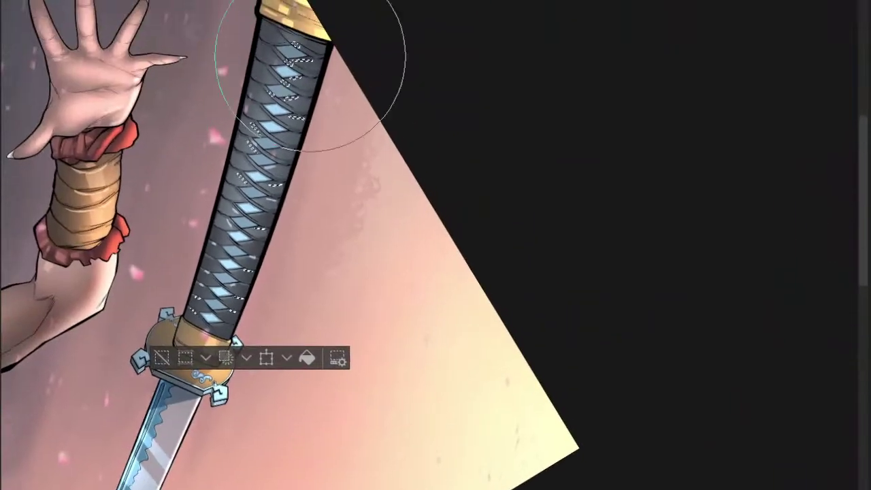
key("ctrl+d")
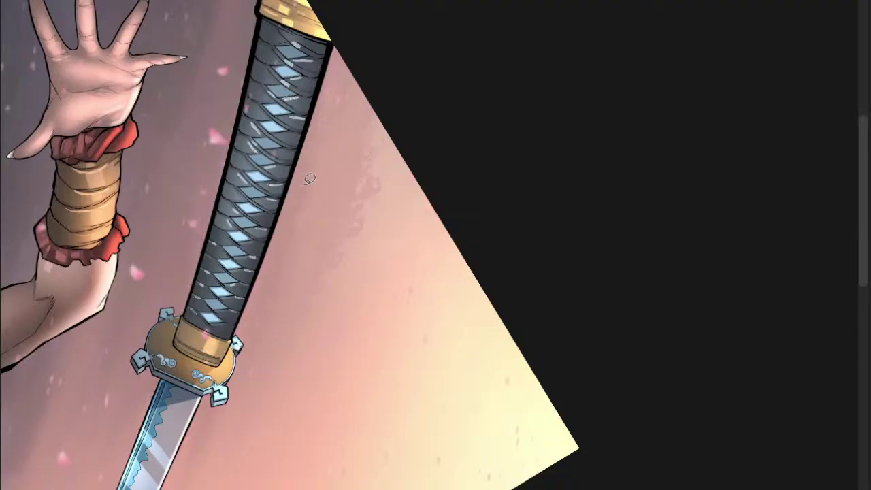
- Rotate the canvas so the handle lies diagonally and lasso a small highlight below the diamond nearest the guard
scroll(309, 179, "down", 2)
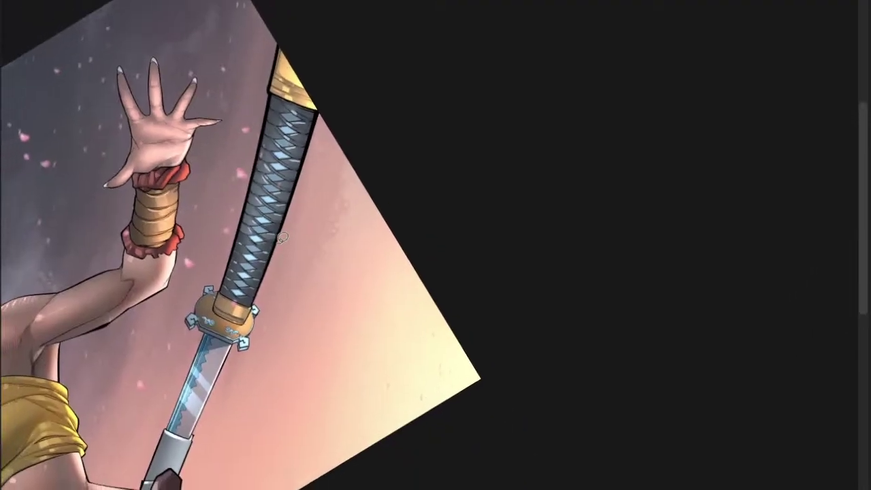
scroll(282, 237, "up", 2)
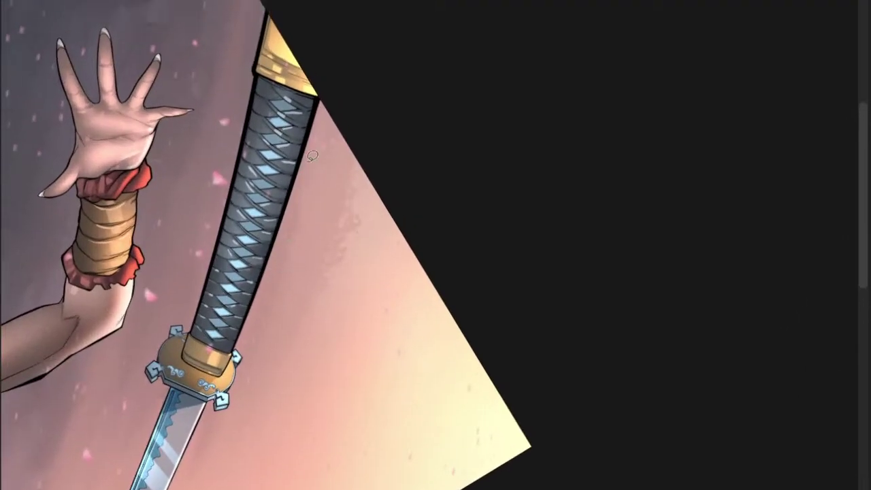
key("r")
left_click_drag(316, 156, 412, 175)
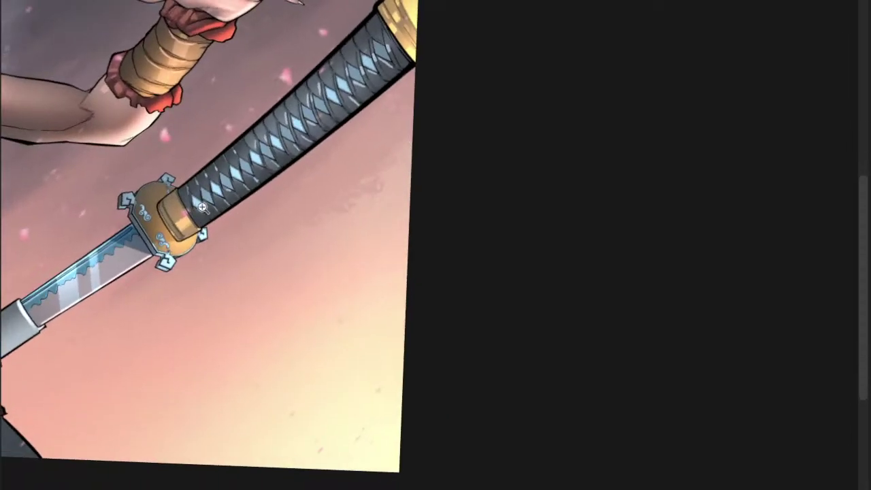
scroll(202, 207, "up", 4)
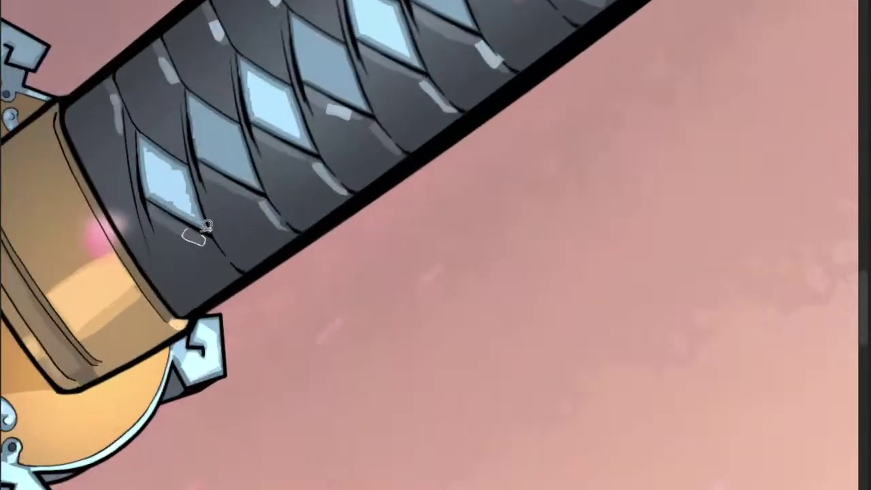
scroll(204, 228, "down", 3)
scroll(202, 253, "up", 3)
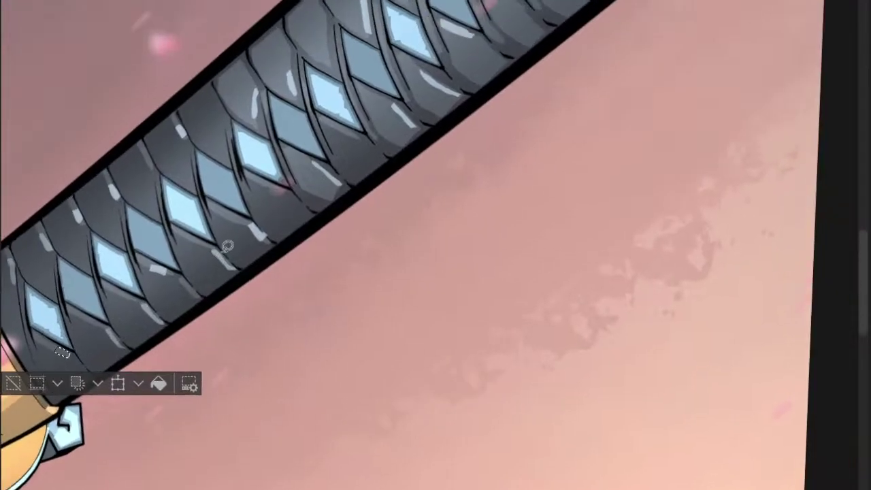
scroll(226, 247, "down", 3)
scroll(256, 211, "up", 3)
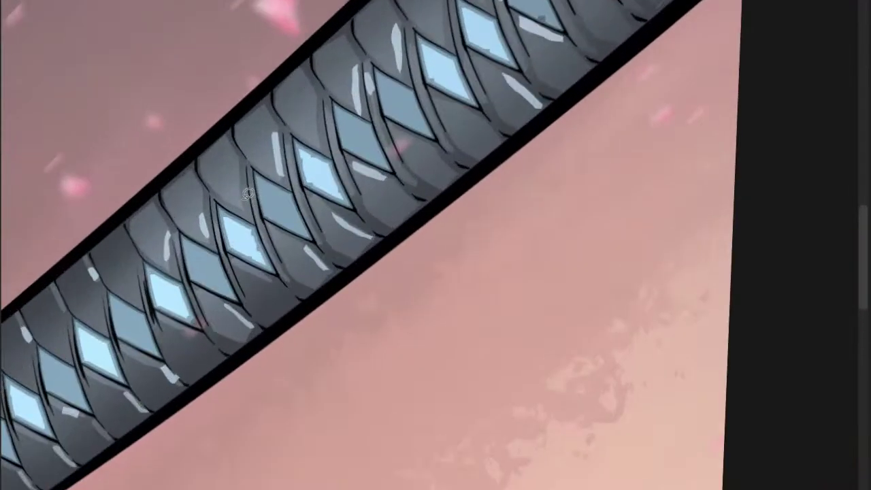
- Add short highlight slivers to the selection along the lower edge of the middle handle wraps
scroll(263, 178, "down", 3)
scroll(255, 222, "up", 3)
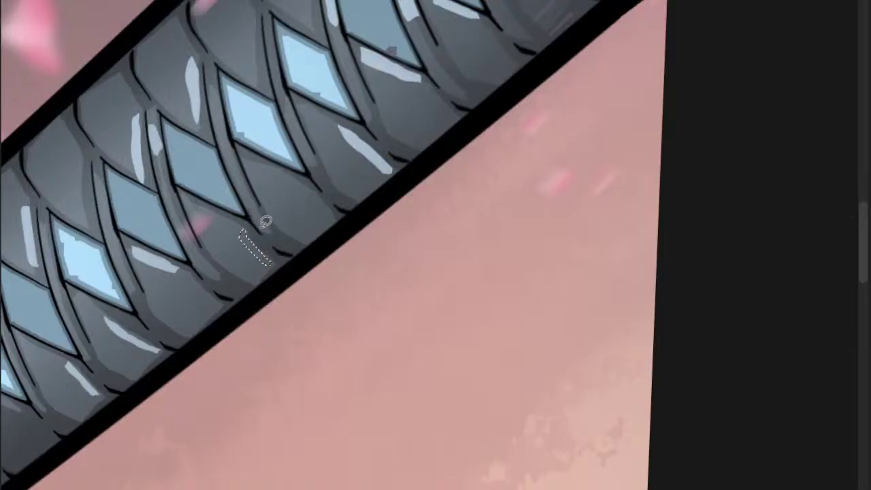
mouse_move(204, 262)
left_mouse_down()
mouse_move(212, 265)
mouse_move(205, 262)
left_mouse_up()
scroll(267, 230, "down", 3)
scroll(290, 216, "up", 2)
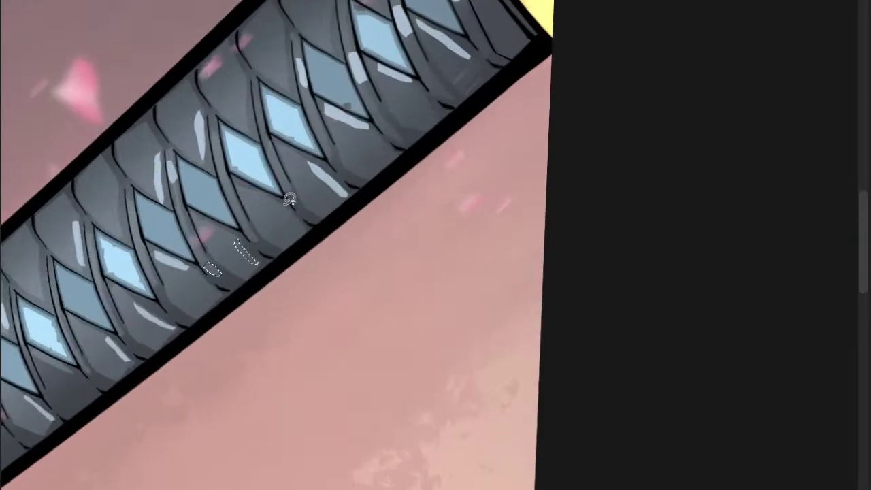
mouse_move(279, 205)
left_mouse_down()
mouse_move(301, 230)
mouse_move(294, 207)
left_mouse_up()
scroll(295, 207, "down", 2)
- Brush the light highlight into the newly selected slivers and deselect them
key("b")
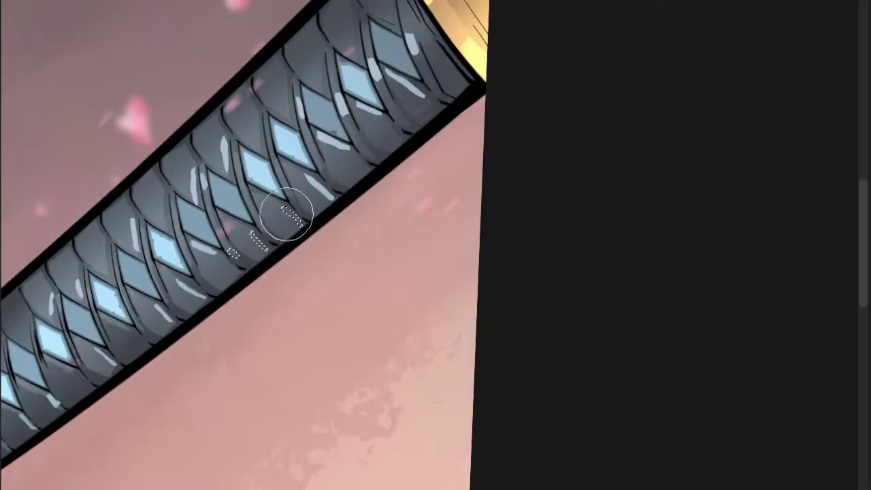
key("b")
mouse_move(225, 279)
left_mouse_down()
mouse_move(326, 186)
mouse_move(247, 250)
left_mouse_up()
key("ctrl+d")
- Lasso four thin highlight slivers on the upper side of the handle wraps nearest the pommel and brush them light
key("l")
scroll(340, 170, "down", 3)
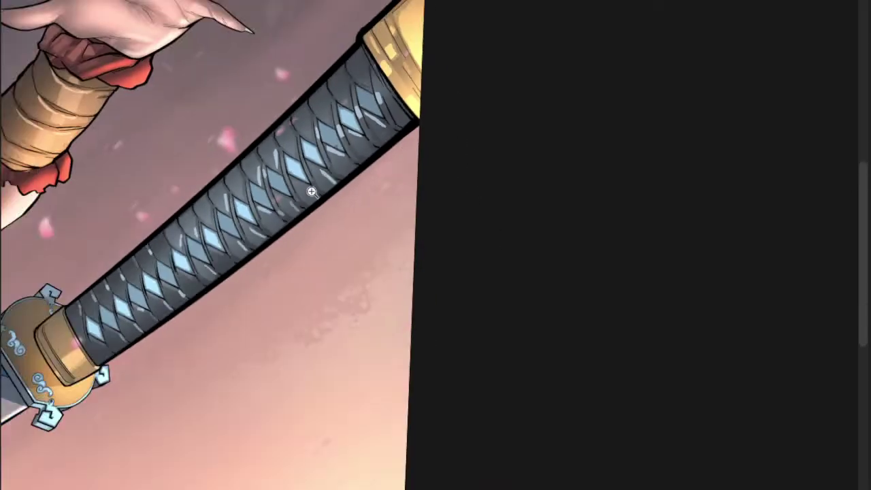
left_click_drag(311, 191, 275, 243)
scroll(316, 130, "up", 1)
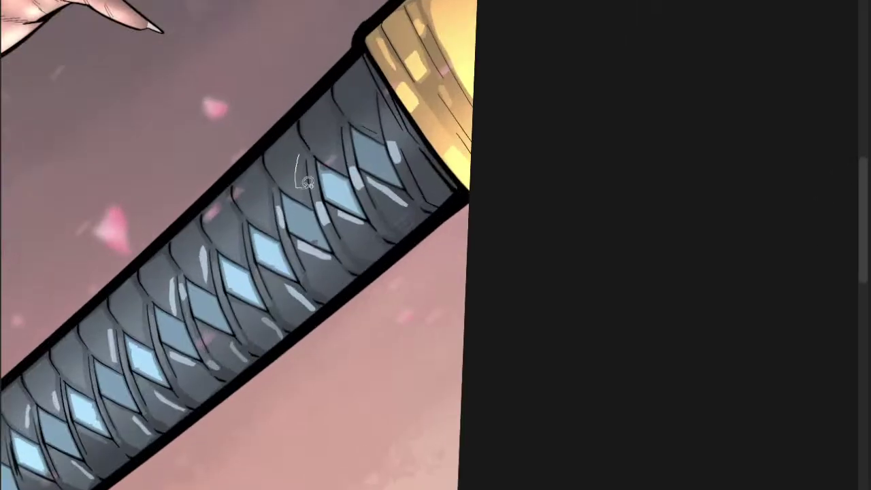
left_click_drag(308, 182, 300, 157)
mouse_move(335, 121)
left_mouse_down()
mouse_move(335, 143)
mouse_move(333, 122)
left_mouse_up()
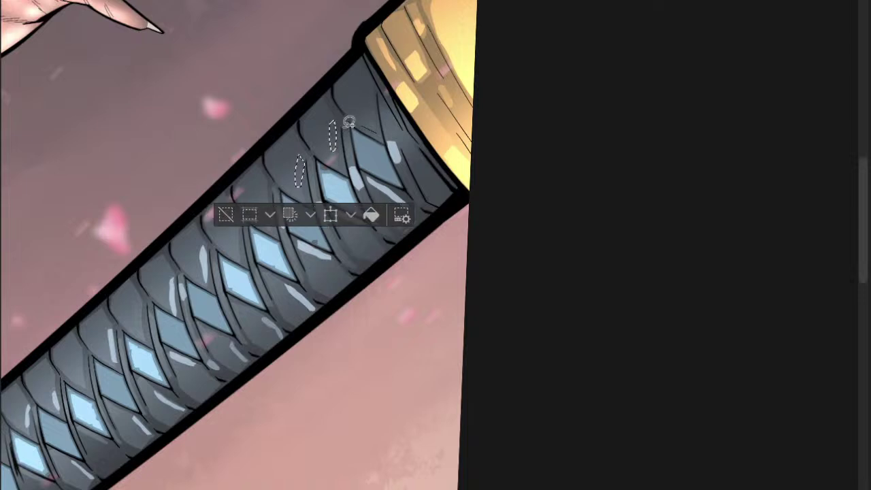
left_click_drag(266, 185, 264, 187)
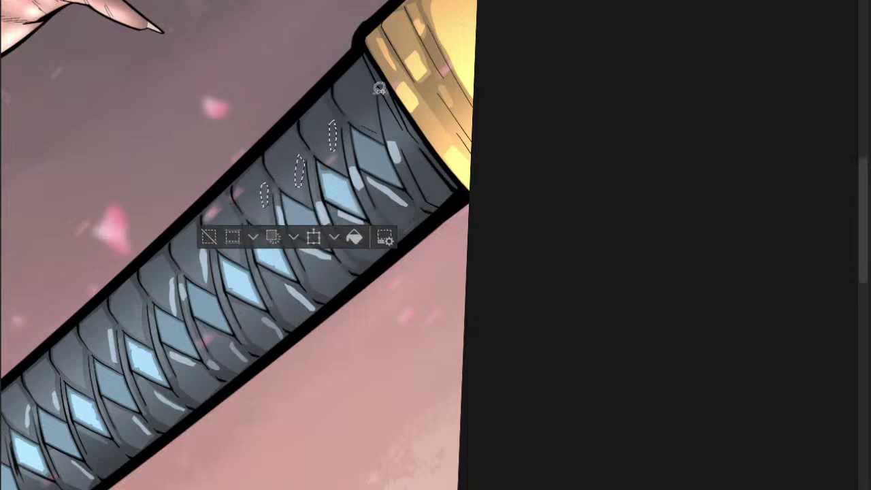
mouse_move(373, 86)
left_mouse_down()
mouse_move(370, 112)
mouse_move(373, 87)
left_mouse_up()
scroll(382, 92, "down", 3)
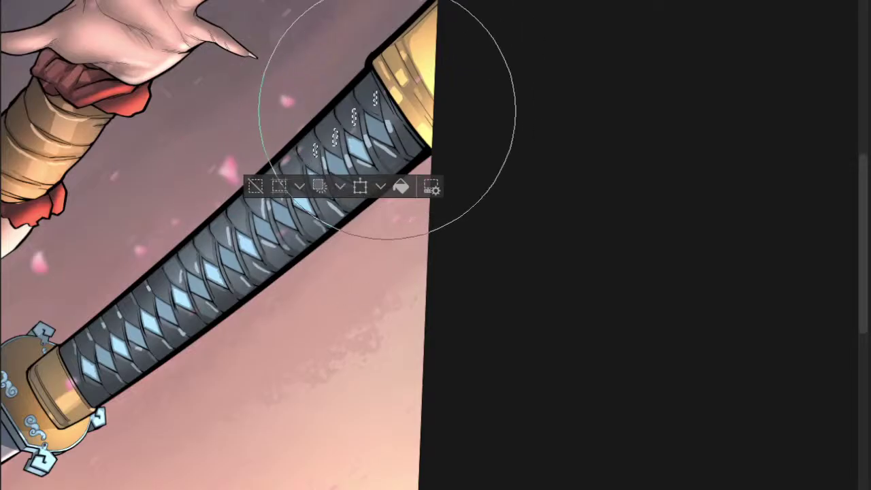
scroll(389, 162, "down", 1)
scroll(392, 163, "down", 3)
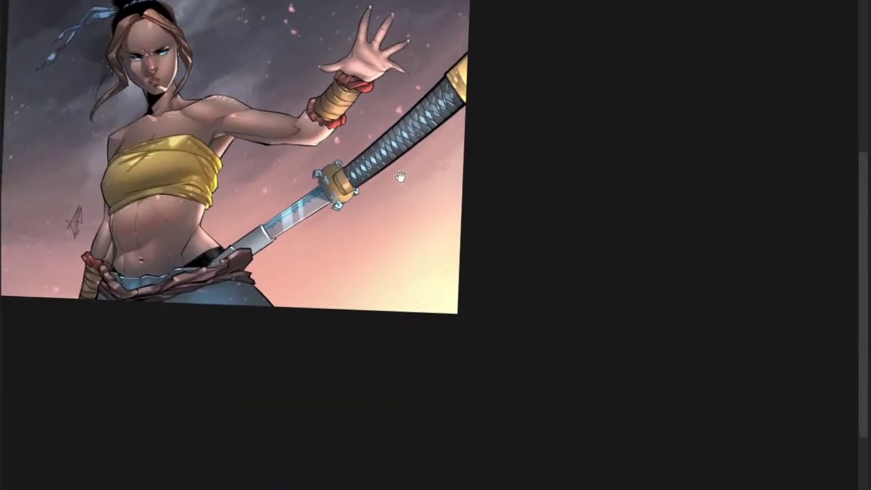
- Lasso a small highlight sliver on the lower edge of the wraps nearest the guard and brush it light
scroll(330, 199, "up", 5)
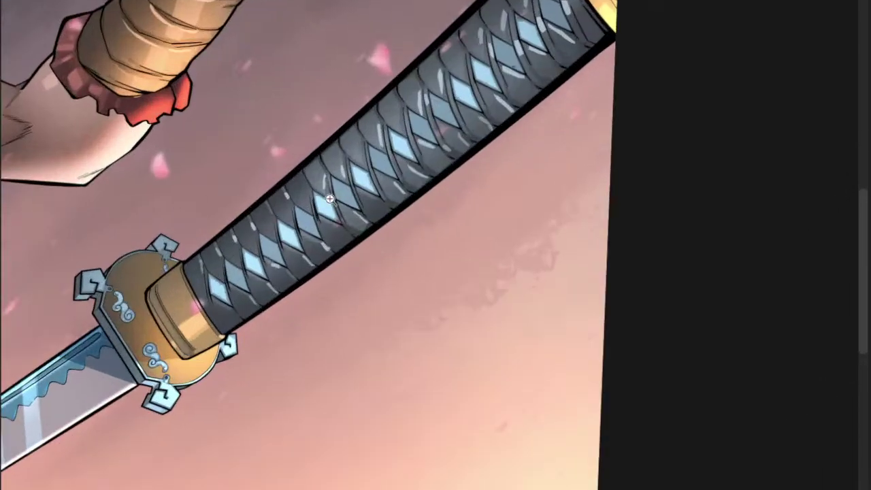
scroll(294, 233, "up", 1)
scroll(305, 254, "down", 1)
scroll(304, 262, "up", 1)
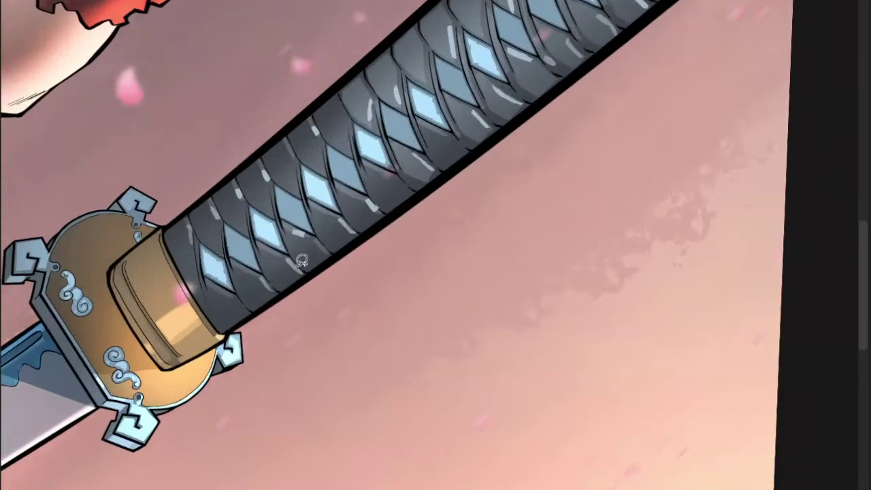
scroll(306, 265, "down", 1)
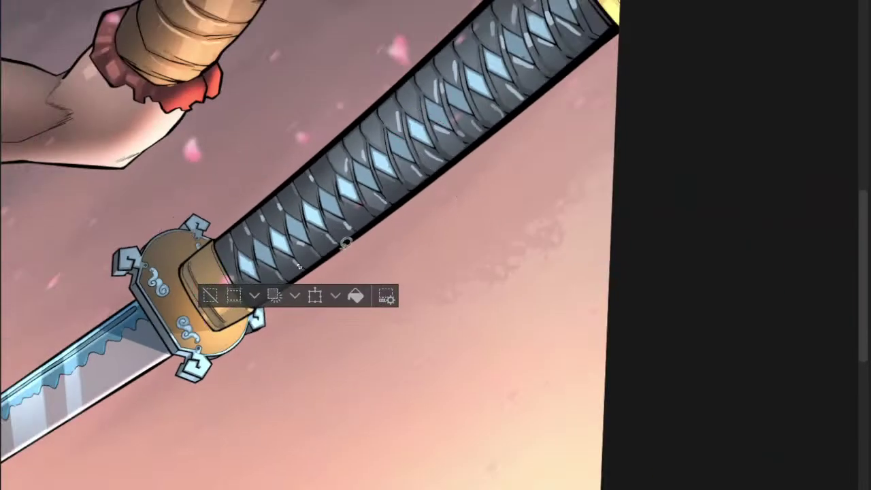
scroll(371, 220, "down", 3)
scroll(311, 198, "up", 3)
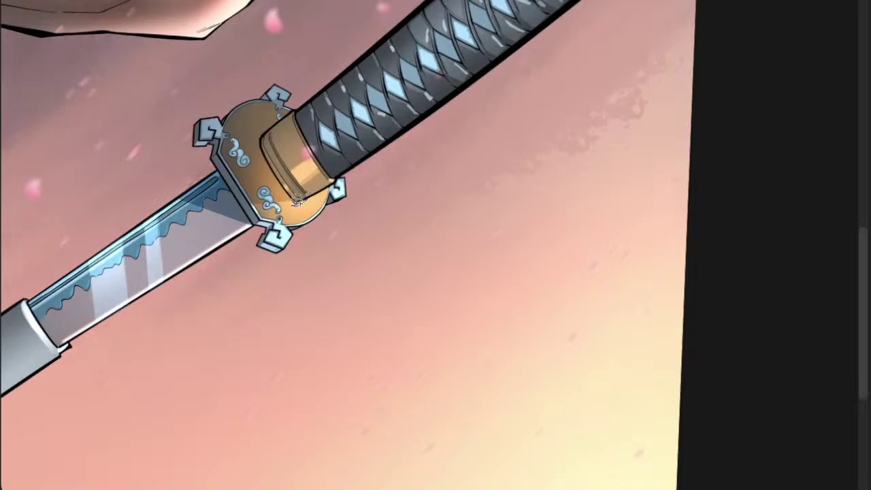
- Lasso the lower part of the gold guard below the collar, brush a light yellow glow into it with a smaller brush, and deselect
scroll(292, 208, "up", 2)
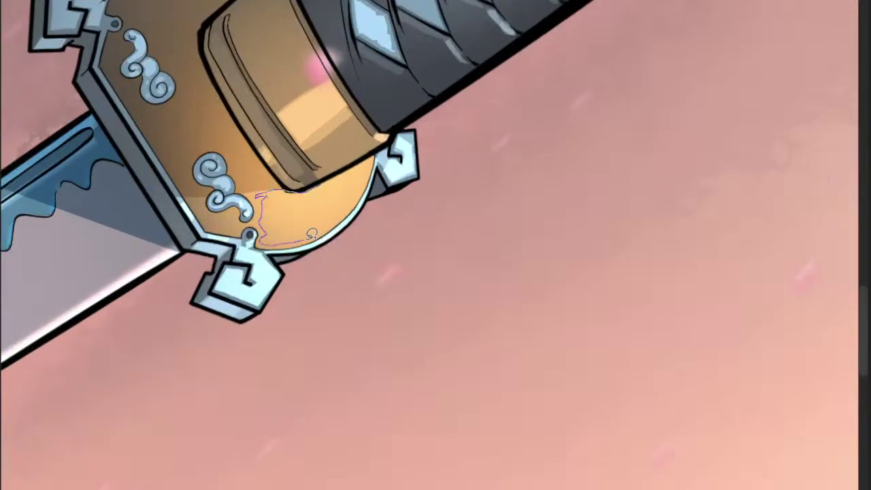
left_click_drag(379, 155, 378, 156)
scroll(379, 157, "down", 2)
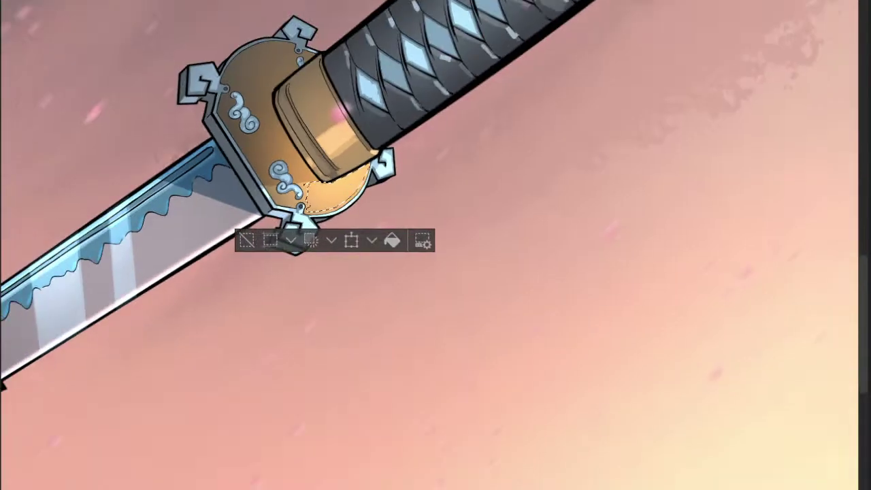
key("b")
key("[")
key("[")
key("[")
key("[")
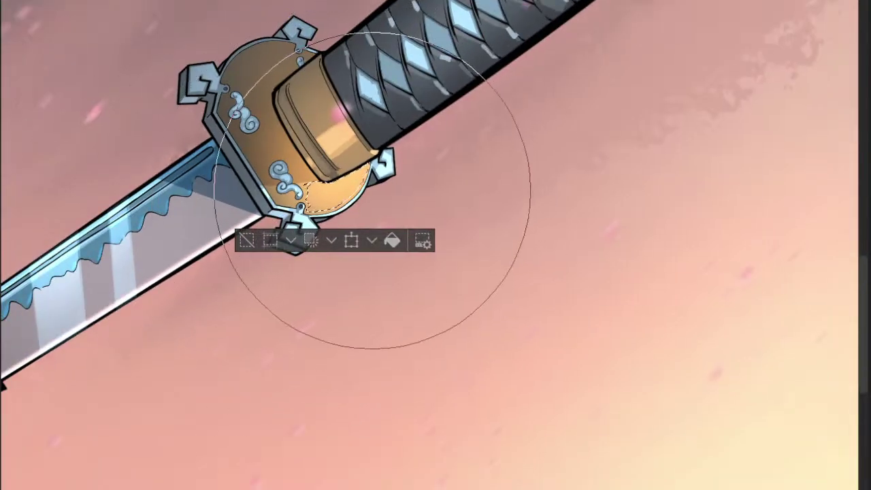
left_click_drag(358, 193, 352, 228)
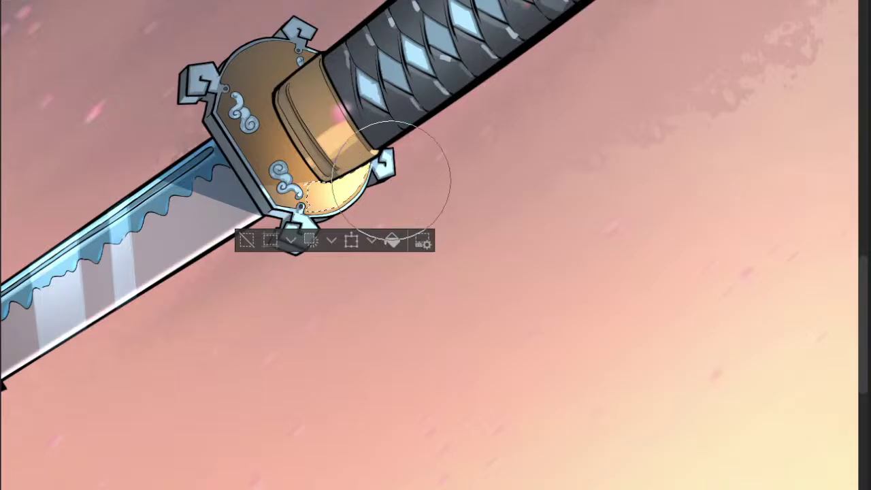
key("ctrl+shift+a")
scroll(383, 206, "down", 2)
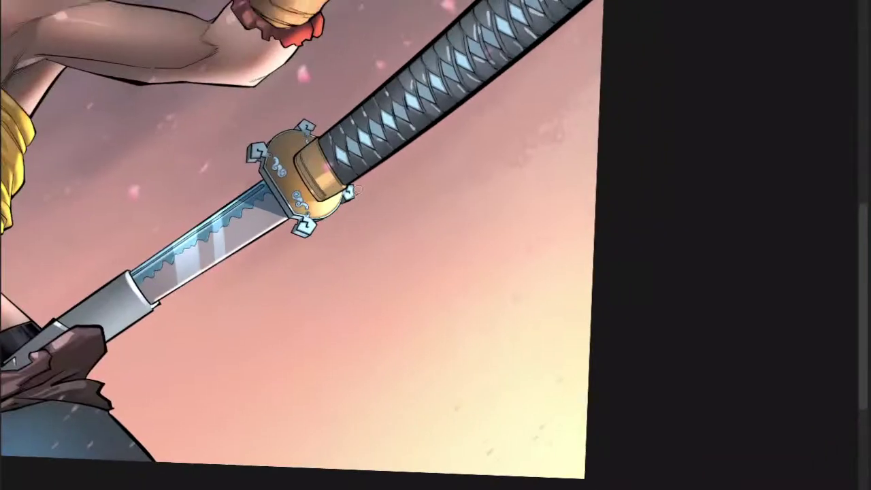
- Lasso thin highlight slivers along the lower rim of the gold guard and brush them light yellow
scroll(383, 206, "up", 5)
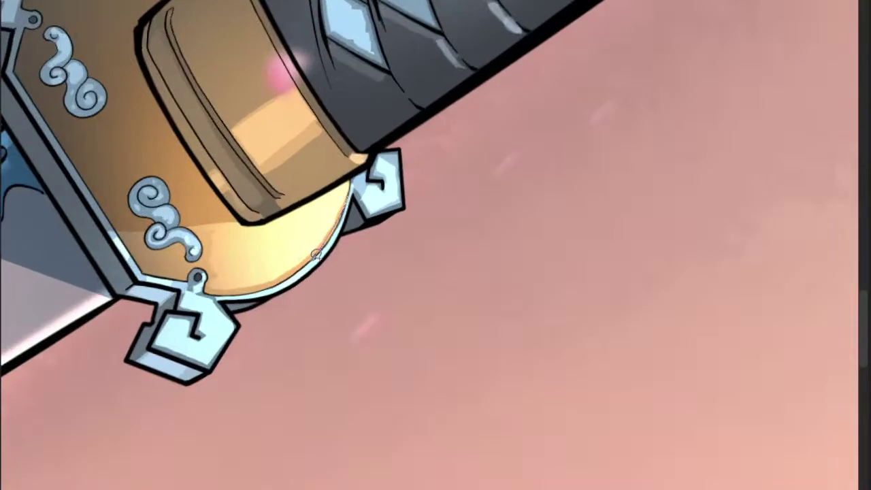
scroll(317, 254, "down", 3)
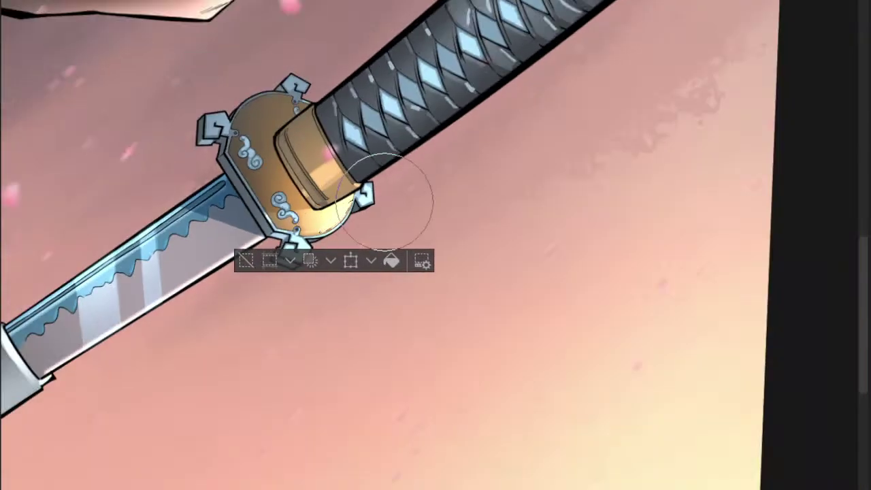
scroll(385, 200, "up", 2)
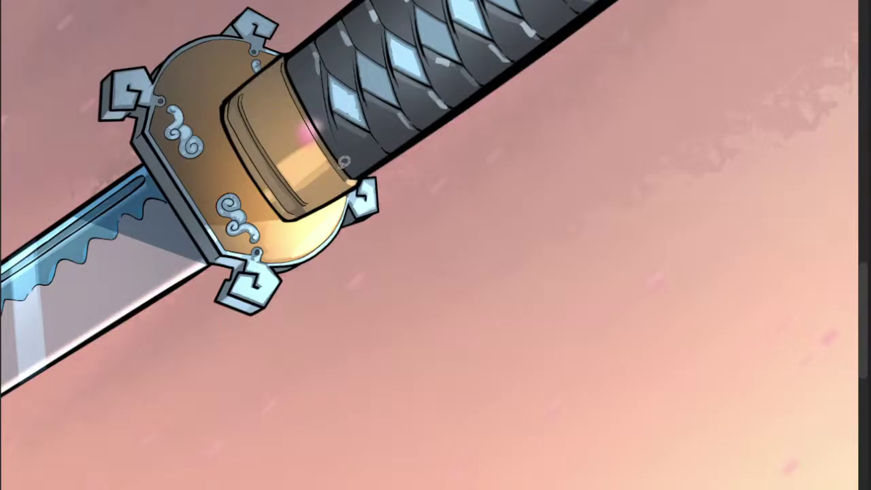
scroll(350, 163, "down", 3)
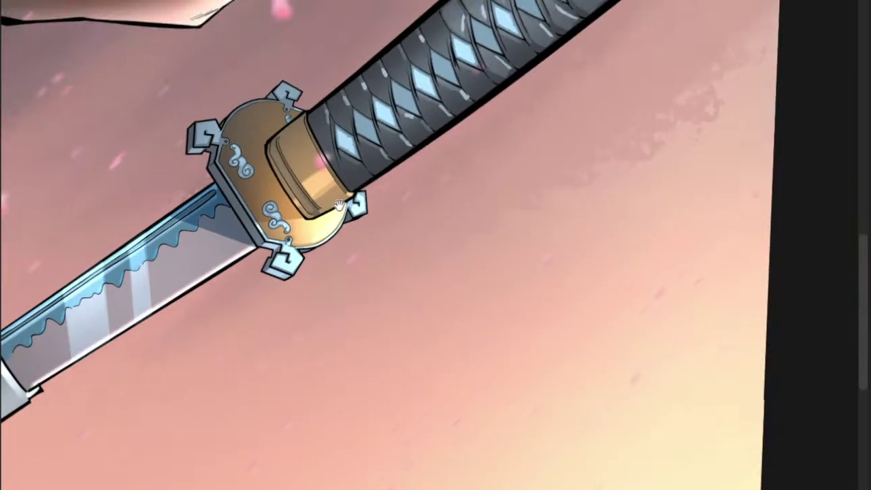
scroll(369, 220, "up", 3)
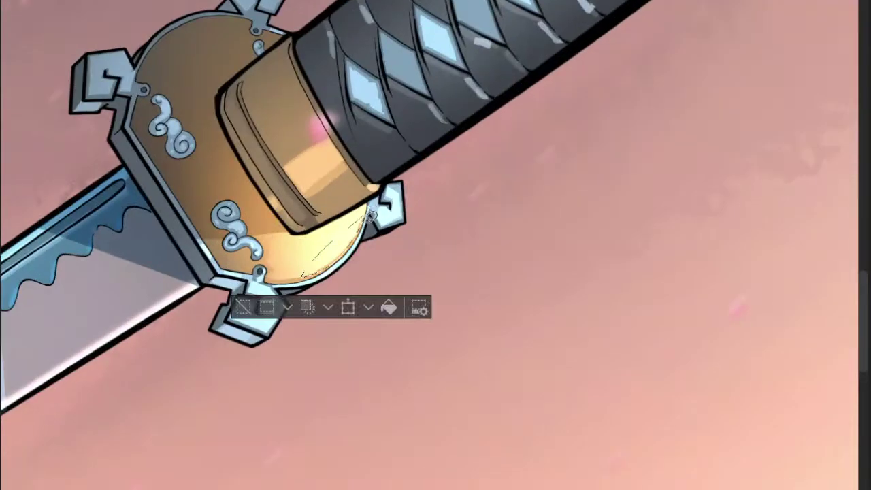
- Lasso the lit lower area of the gold guard out to its rim, brighten it with the brush, and deselect
scroll(368, 219, "up", 2)
left_click_drag(384, 174, 298, 220)
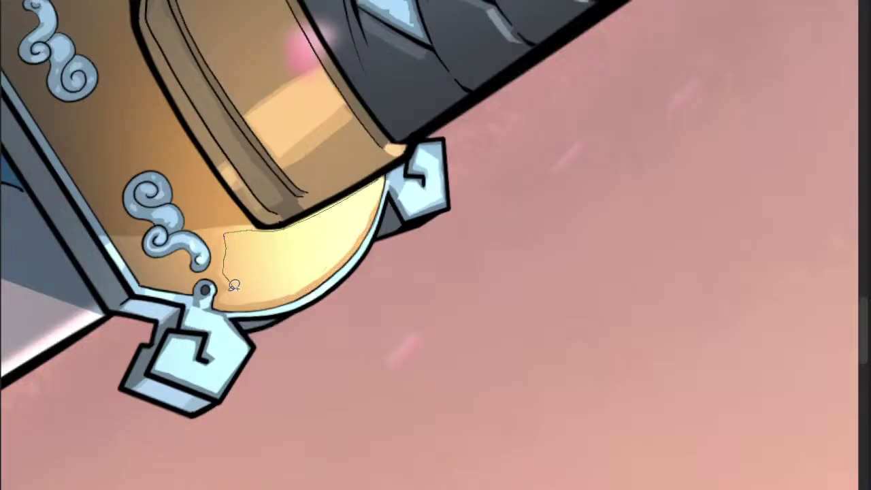
left_click_drag(379, 219, 382, 213)
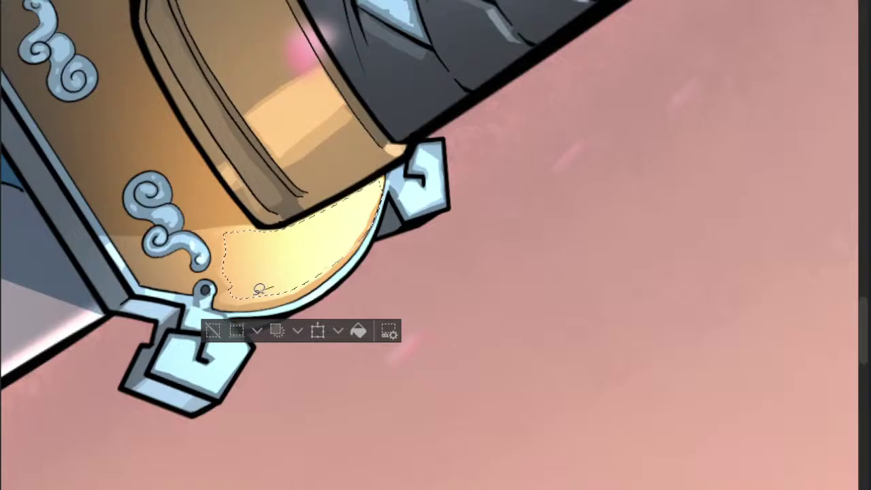
mouse_move(259, 288)
left_mouse_down()
mouse_move(229, 306)
mouse_move(320, 287)
mouse_move(363, 249)
mouse_move(387, 201)
mouse_move(320, 280)
mouse_move(328, 283)
mouse_move(380, 181)
left_mouse_up()
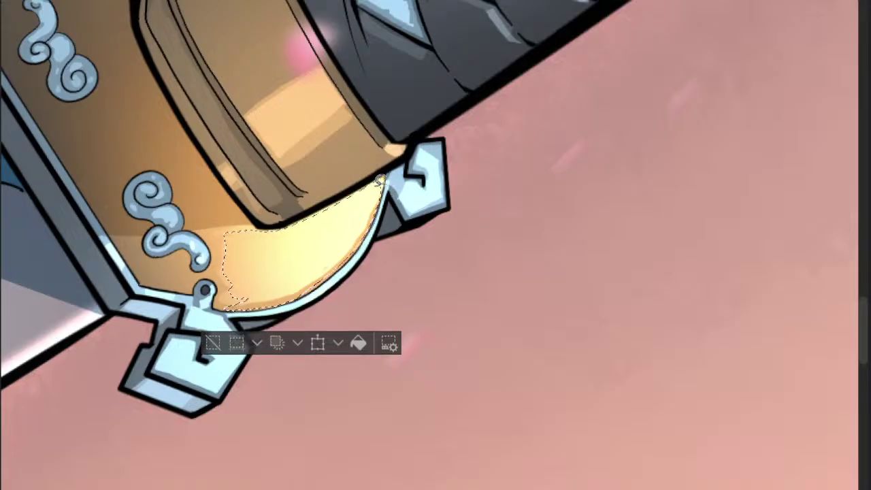
scroll(380, 181, "down", 3)
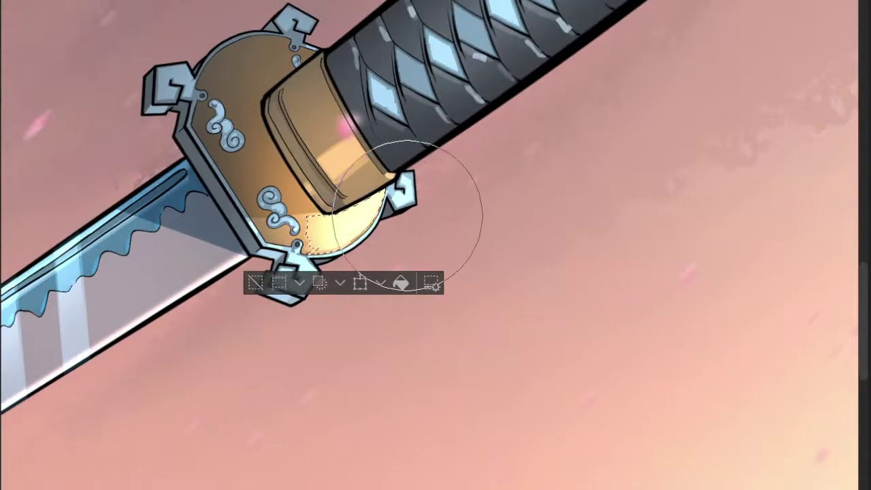
key("ctrl+d")
- Lasso the small rivet hole beside the guard's lower corner ornament and brush it lighter
scroll(300, 242, "up", 6)
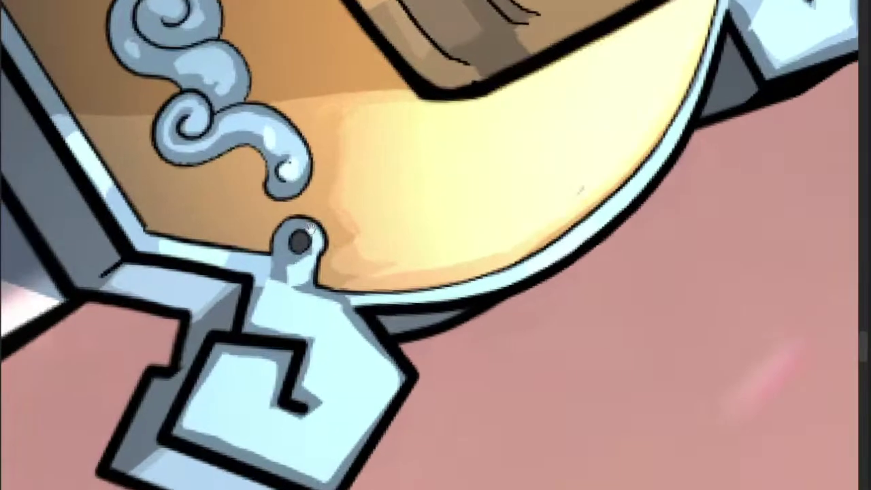
scroll(299, 241, "down", 6)
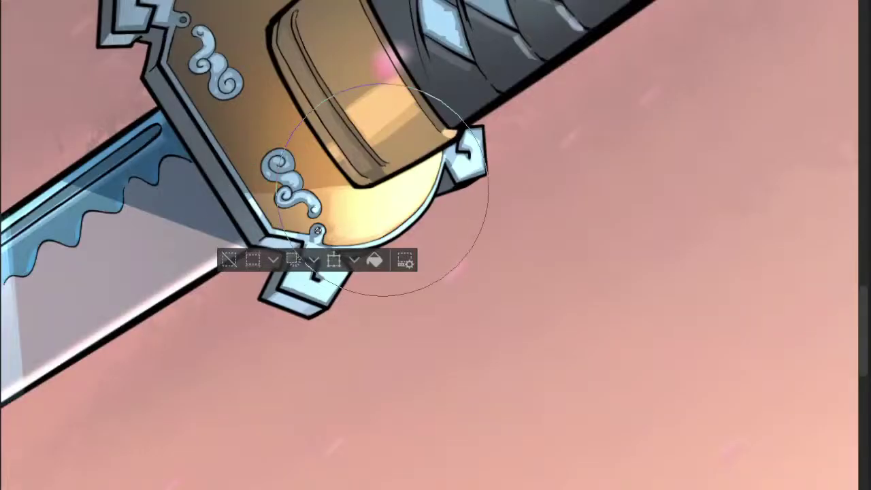
scroll(317, 231, "down", 3)
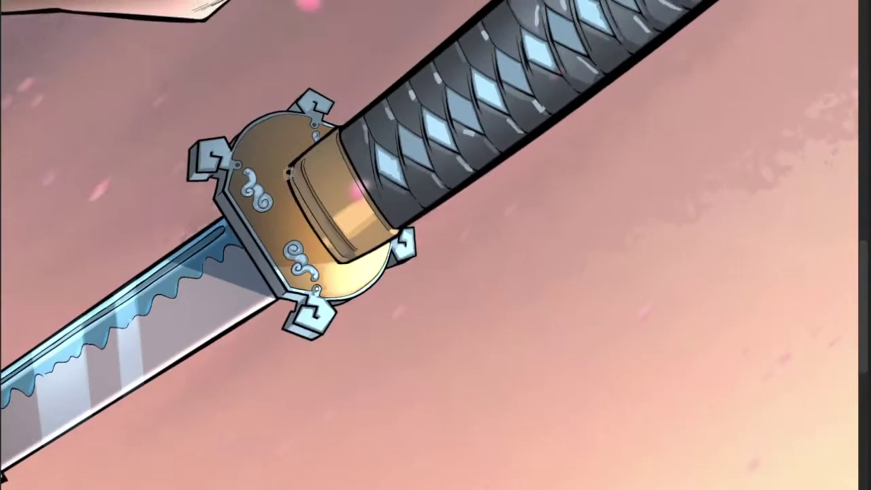
- Lasso the rivet holes beside the guard's two upper corner ornaments, brush them lighter, and deselect
scroll(261, 164, "up", 8)
scroll(261, 164, "up", 3)
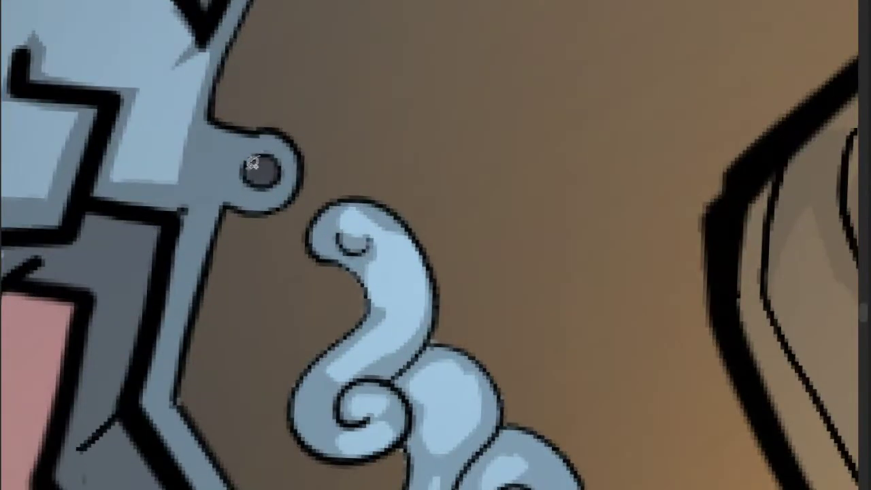
scroll(253, 164, "down", 5)
scroll(383, 150, "up", 6)
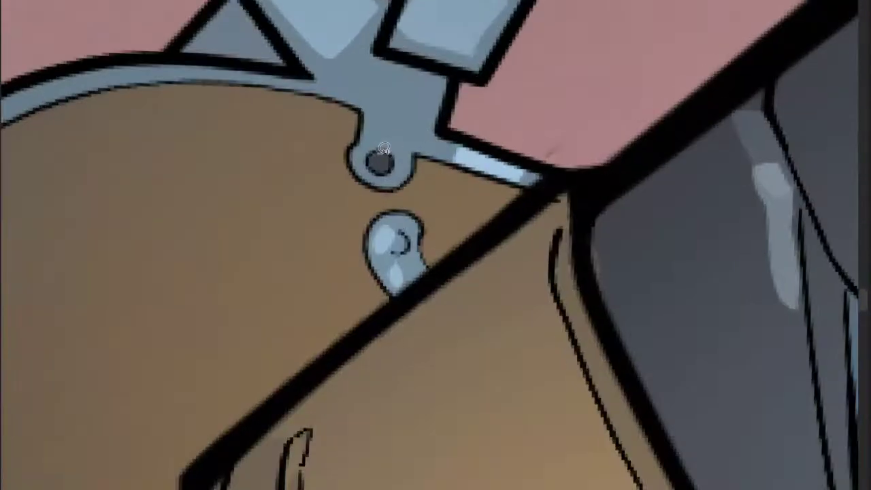
scroll(395, 151, "down", 5)
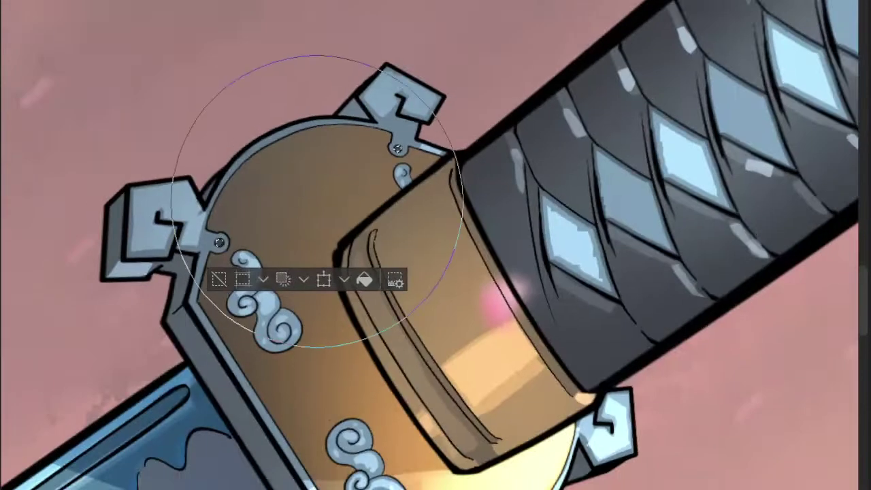
scroll(356, 189, "down", 2)
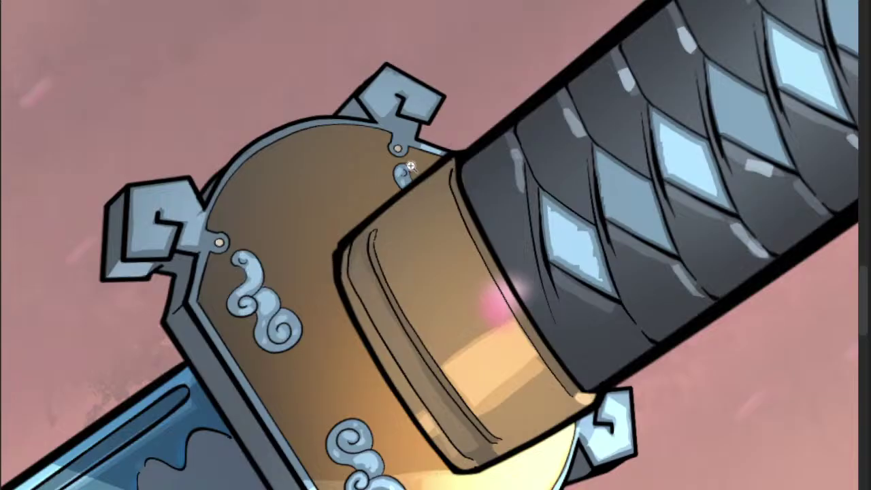
- Rotate the canvas back upright and examine the sword within the whole illustration
scroll(459, 178, "down", 5)
scroll(460, 179, "down", 3)
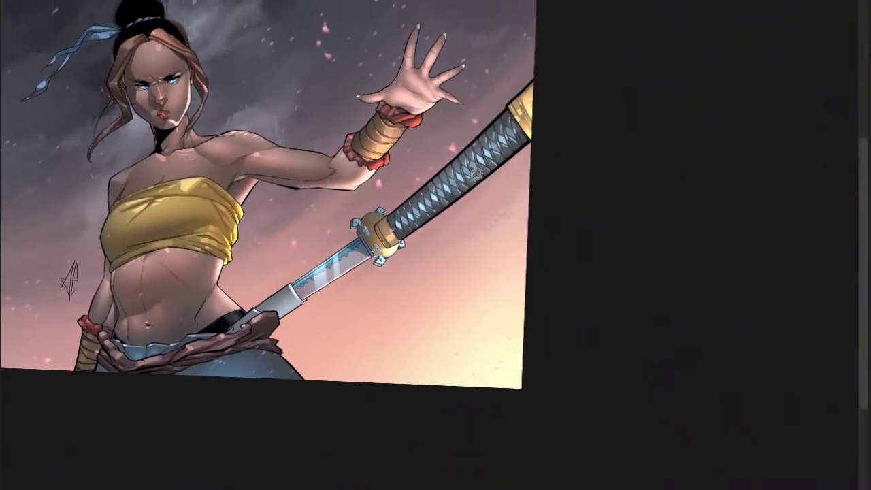
left_click_drag(334, 259, 420, 223)
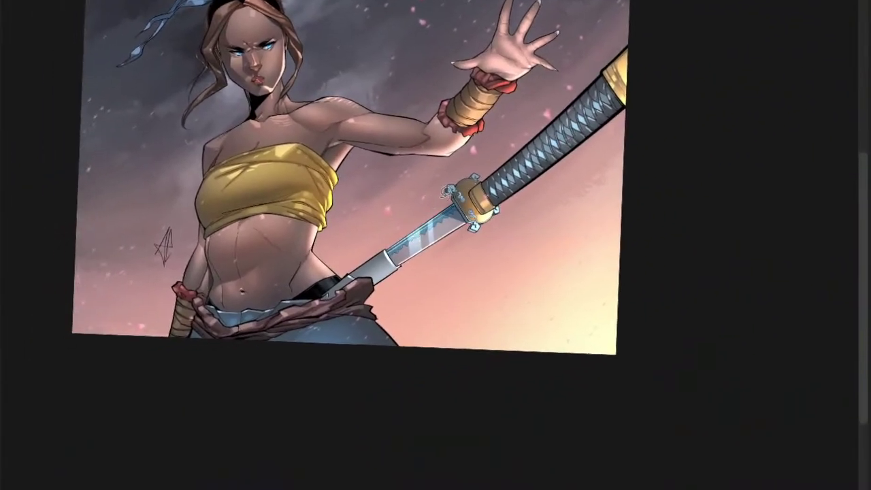
left_click_drag(366, 181, 394, 293)
key("r")
left_click_drag(620, 260, 621, 245)
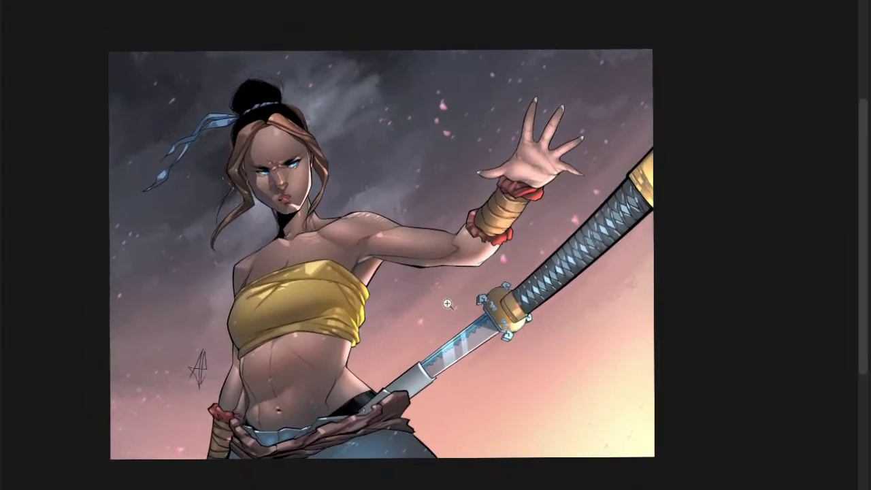
mouse_move(447, 304)
left_mouse_down()
mouse_move(497, 323)
mouse_move(473, 339)
left_mouse_up()
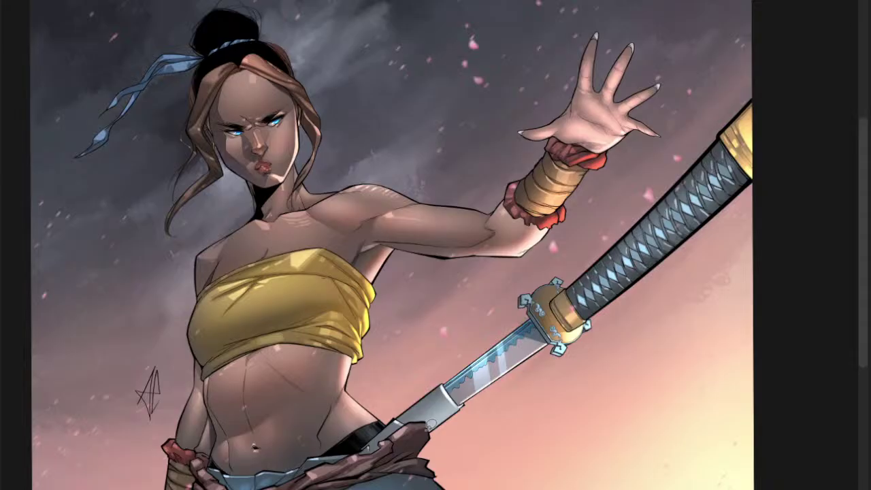
- Brush pale rim light along the torn outer edges of the brown sash below the scabbard
left_click_drag(432, 450, 429, 358)
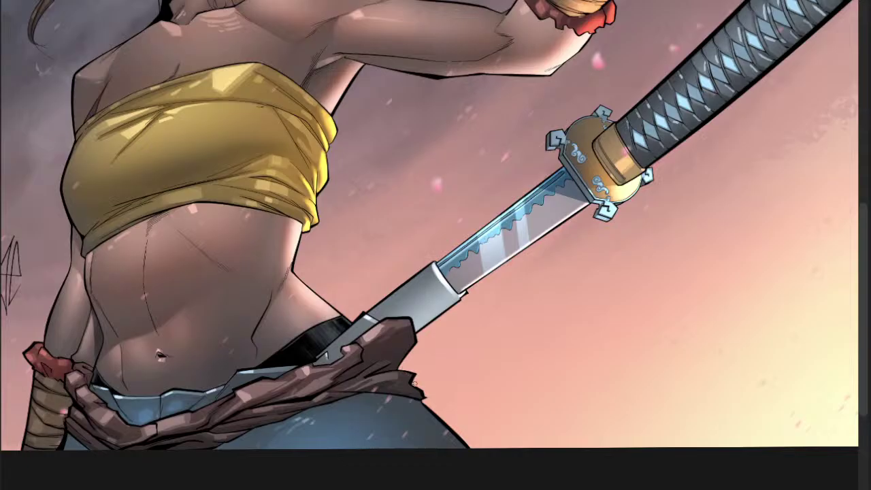
left_click_drag(428, 410, 444, 409)
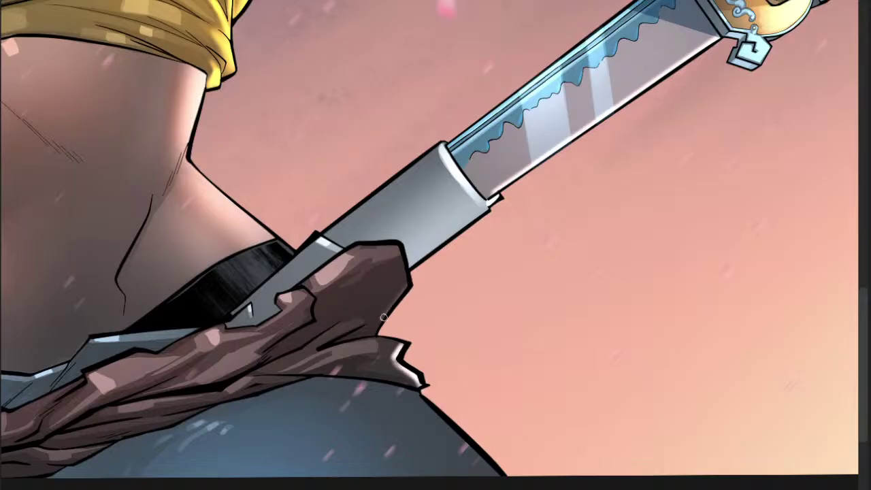
mouse_move(401, 294)
left_mouse_down()
mouse_move(378, 331)
mouse_move(399, 396)
mouse_move(354, 391)
left_mouse_up()
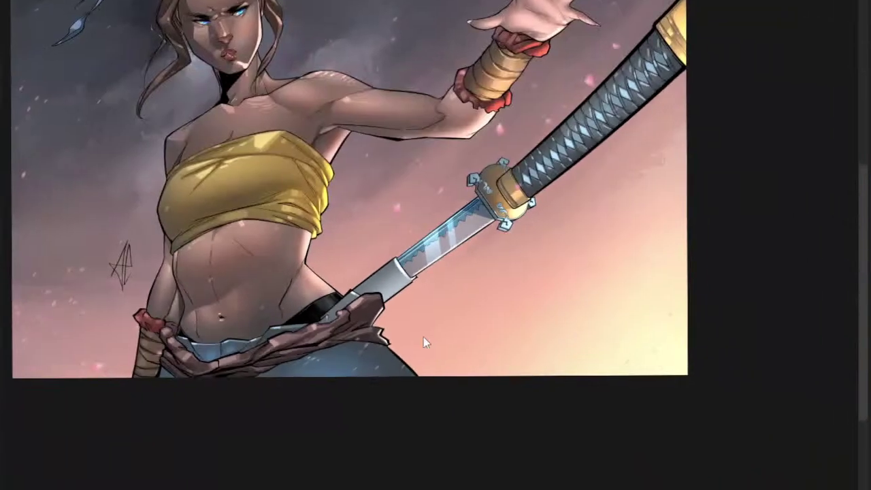
left_click_drag(423, 339, 435, 335)
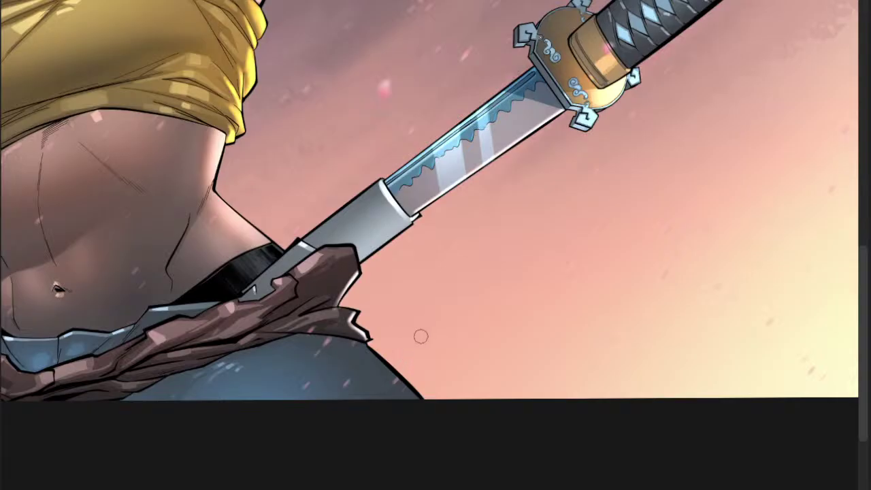
left_click(374, 364)
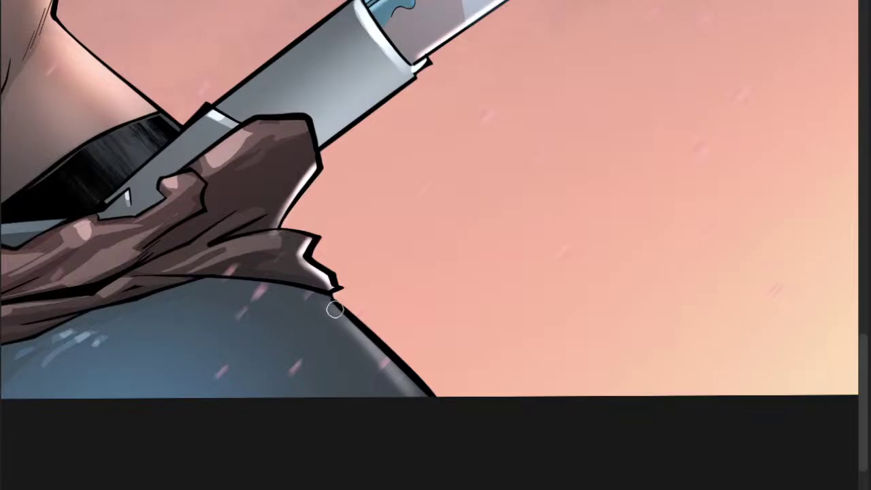
- Brush a soft, pale cream rim light along the outer contour of the blue-clad thigh
mouse_move(335, 310)
left_mouse_down()
mouse_move(432, 419)
mouse_move(416, 399)
left_mouse_up()
left_click_drag(365, 339, 437, 421)
left_click_drag(401, 378, 423, 404)
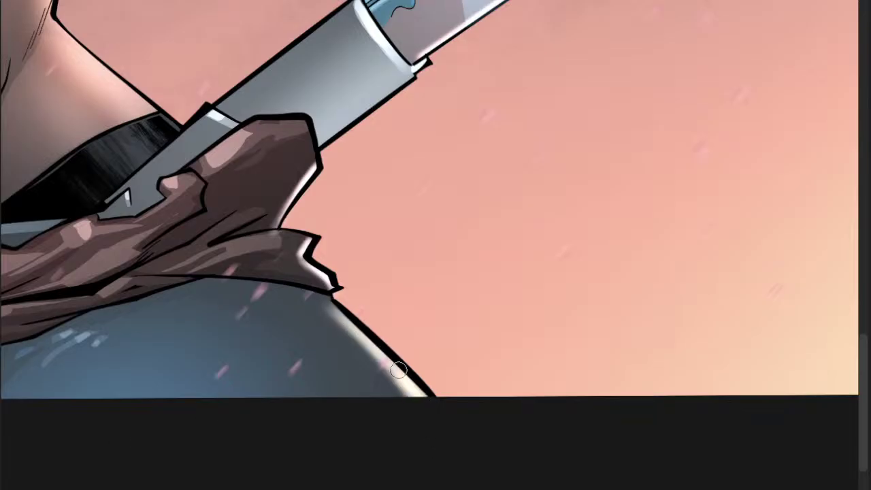
left_click_drag(335, 307, 427, 396)
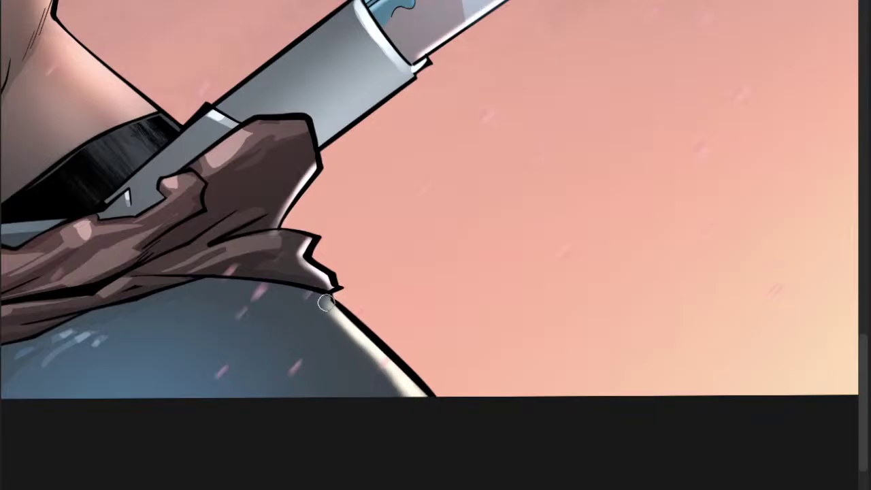
left_click_drag(328, 294, 369, 345)
left_click_drag(344, 312, 420, 398)
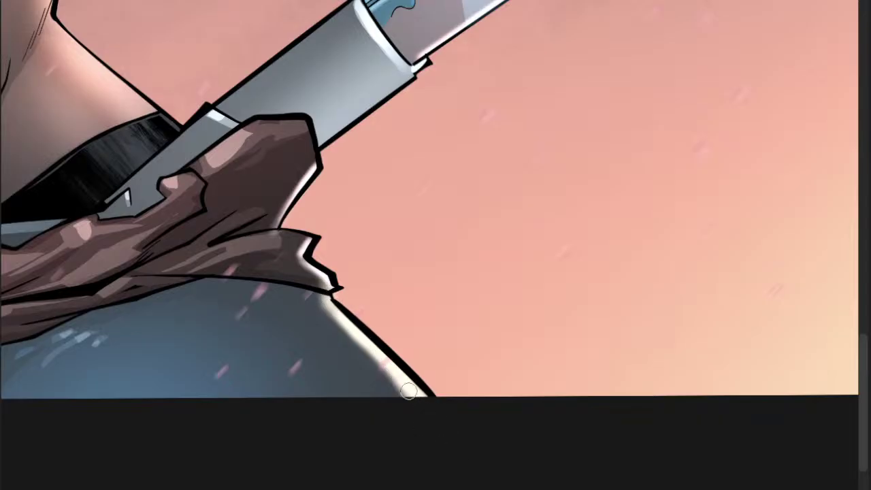
left_click_drag(487, 381, 441, 406)
- Brush a warm rim light along the lower edge of the grey scabbard and the adjoining tip of the sash
left_click(464, 329)
left_click(430, 328)
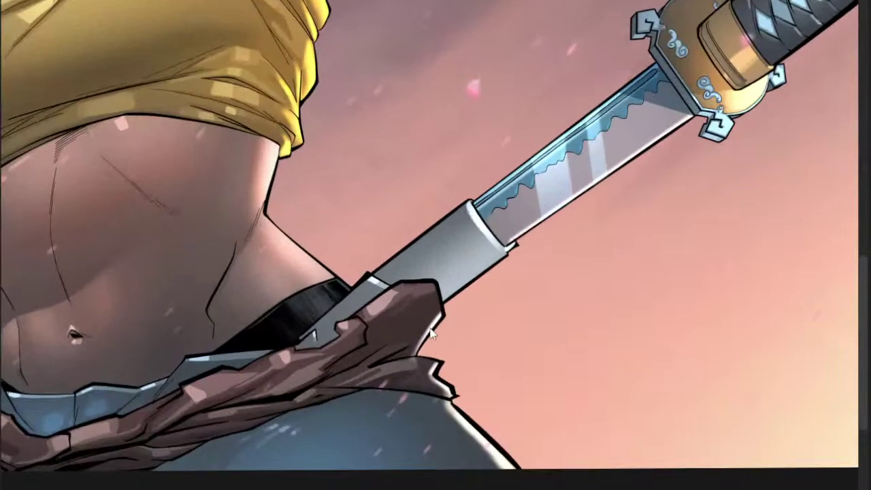
left_click(436, 330)
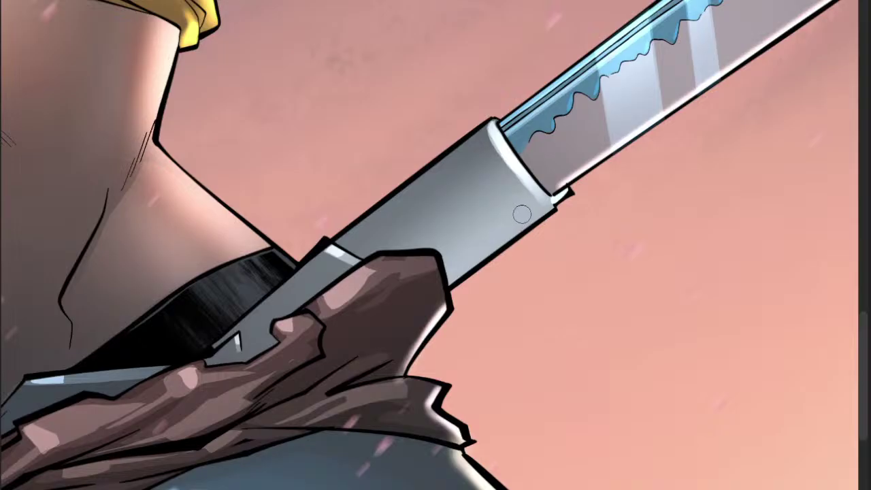
mouse_move(548, 210)
left_mouse_down()
mouse_move(454, 280)
mouse_move(477, 264)
left_mouse_up()
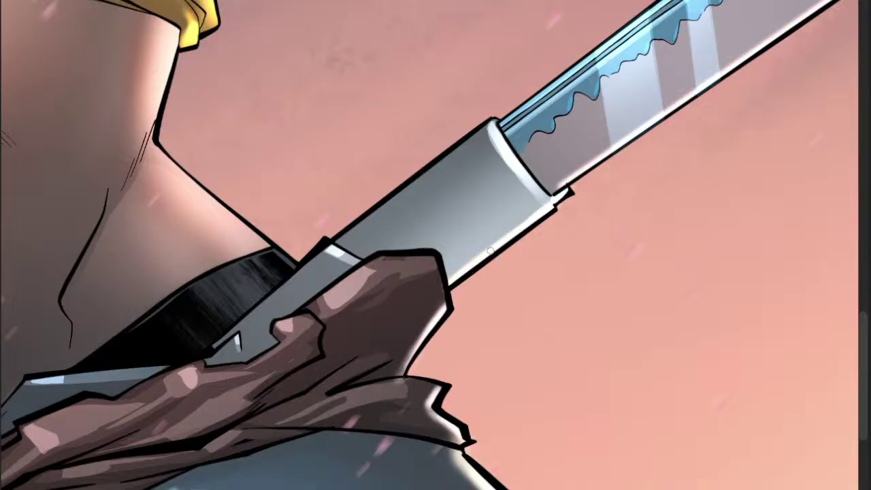
left_click_drag(517, 226, 450, 279)
scroll(564, 198, "down", 4)
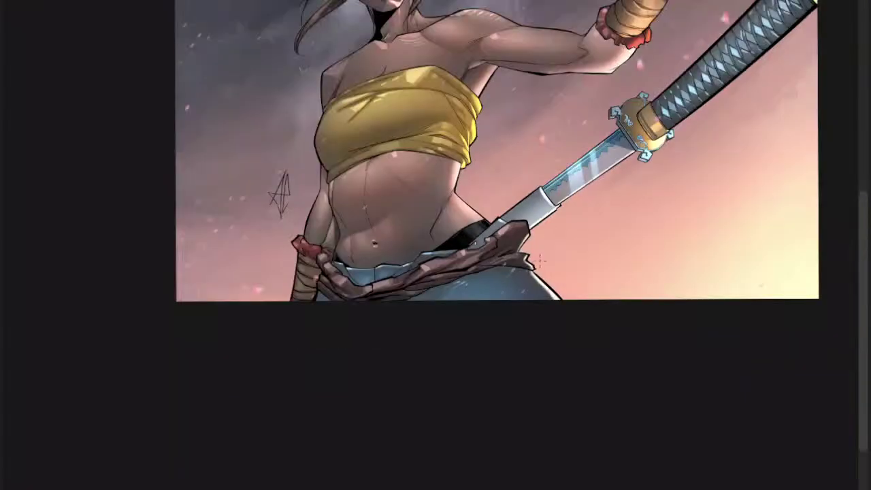
scroll(536, 258, "up", 3)
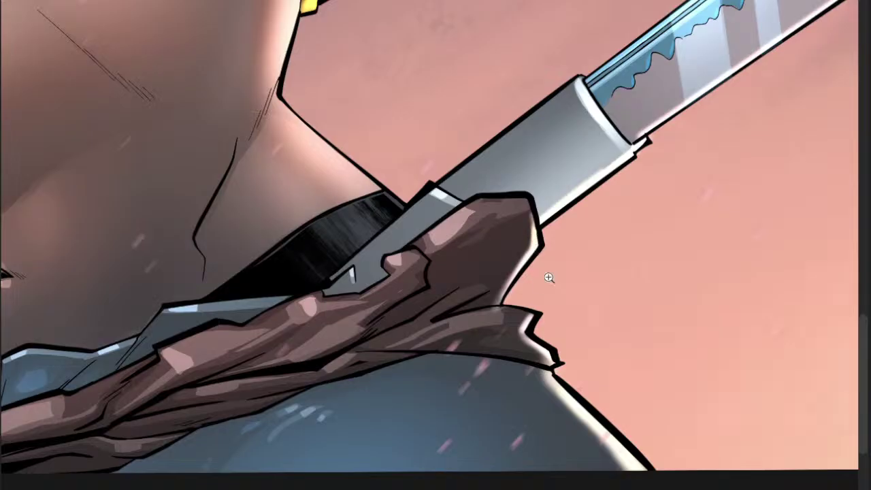
scroll(549, 277, "down", 5)
scroll(600, 233, "up", 3)
scroll(601, 306, "down", 2)
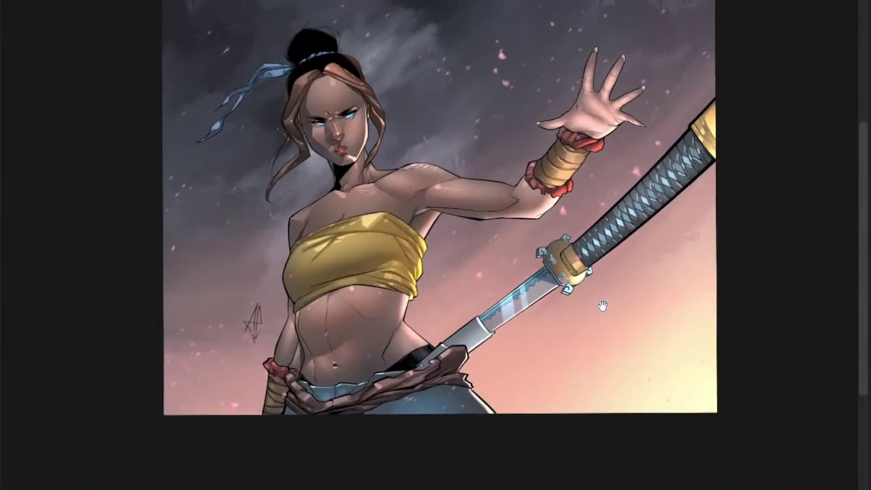
- Lasso the reflective sections of the black belt beside the scabbard, brush them lighter with an enlarged brush, and deselect
left_click_drag(432, 307, 440, 329)
scroll(487, 327, "up", 5)
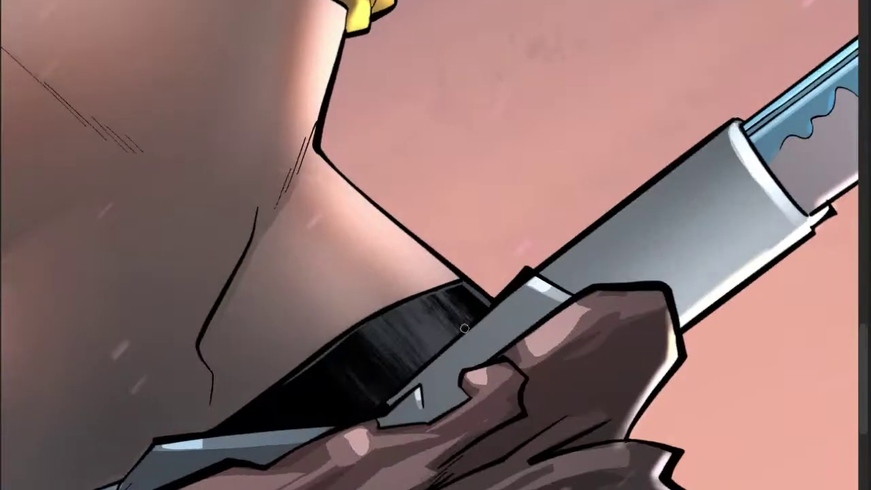
left_click_drag(325, 351, 344, 339)
mouse_move(365, 323)
left_mouse_down()
mouse_move(418, 371)
mouse_move(460, 325)
mouse_move(442, 290)
mouse_move(484, 302)
left_mouse_up()
key("b")
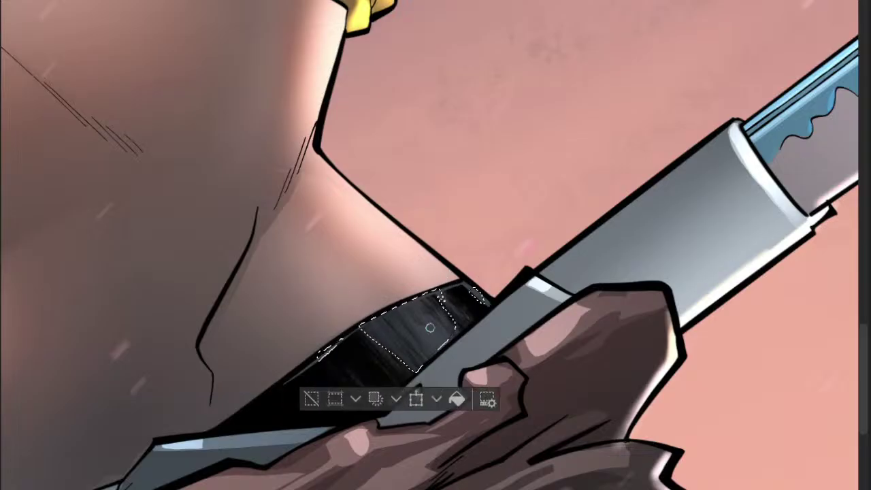
key("]")
key("]")
key("]")
key("]")
key("]")
key("]")
key("]")
key("]")
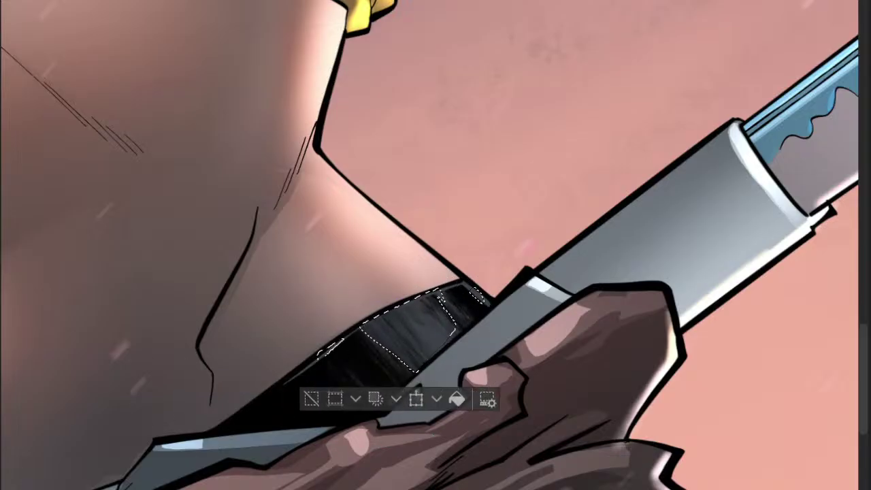
mouse_move(487, 299)
left_mouse_down()
mouse_move(410, 365)
mouse_move(398, 361)
mouse_move(466, 317)
mouse_move(326, 381)
mouse_move(511, 296)
mouse_move(481, 317)
mouse_move(507, 292)
mouse_move(480, 319)
left_mouse_up()
key("ctrl+d")
scroll(470, 313, "up", 4)
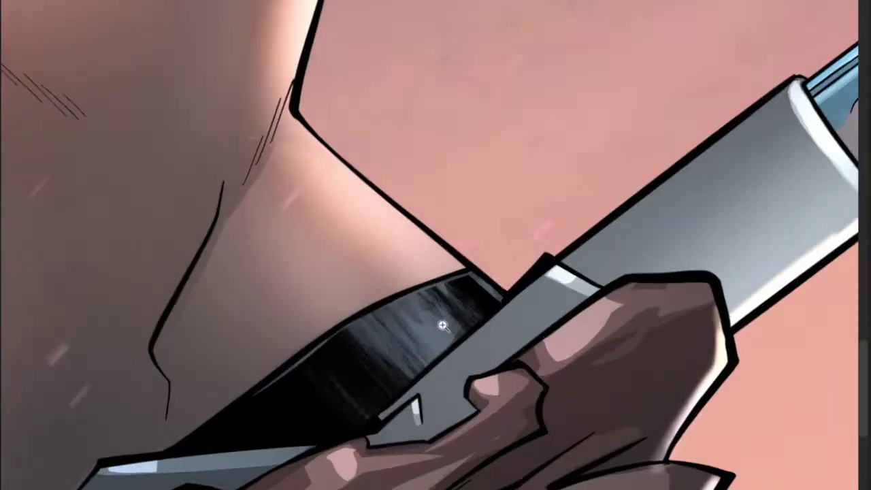
- Lasso small glints along the black belt's upper edge, brush them bright, and deselect
left_click_drag(231, 362, 251, 349)
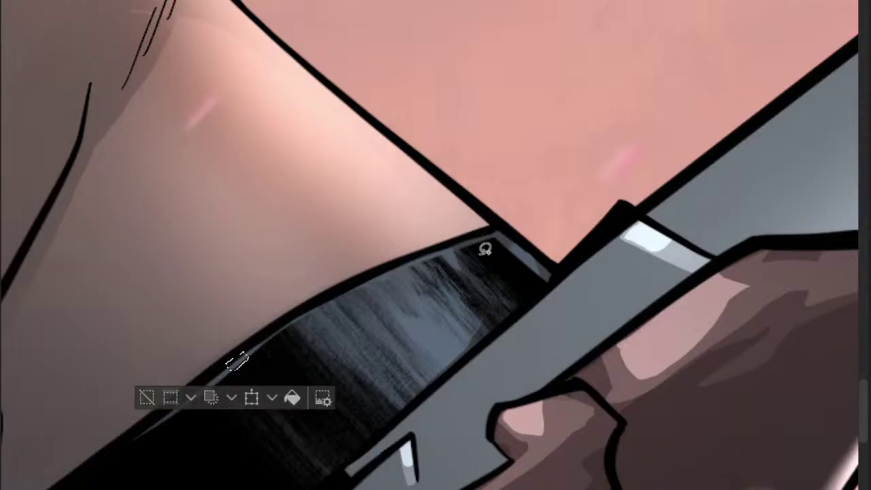
scroll(488, 245, "down", 2)
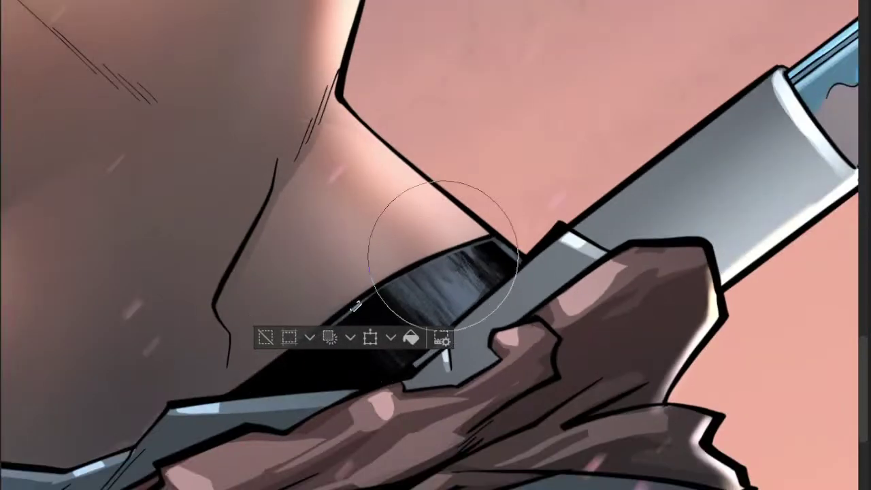
scroll(473, 257, "up", 3)
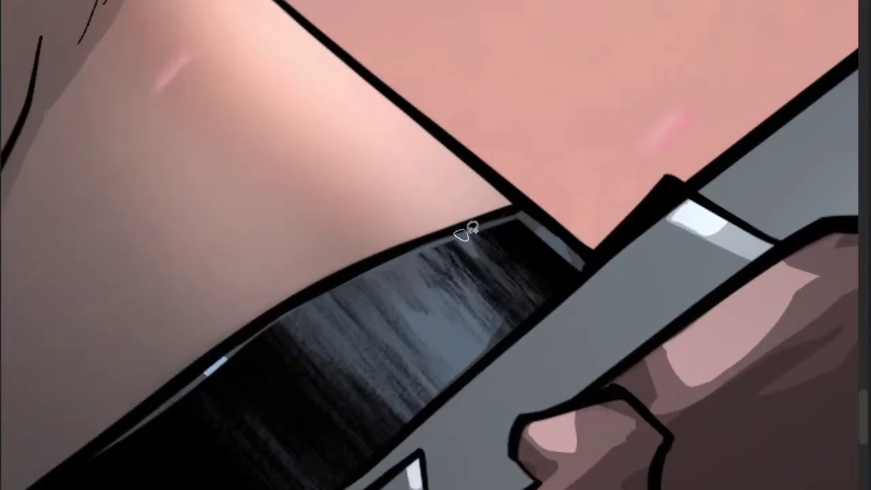
scroll(469, 229, "down", 2)
key("ctrl+d")
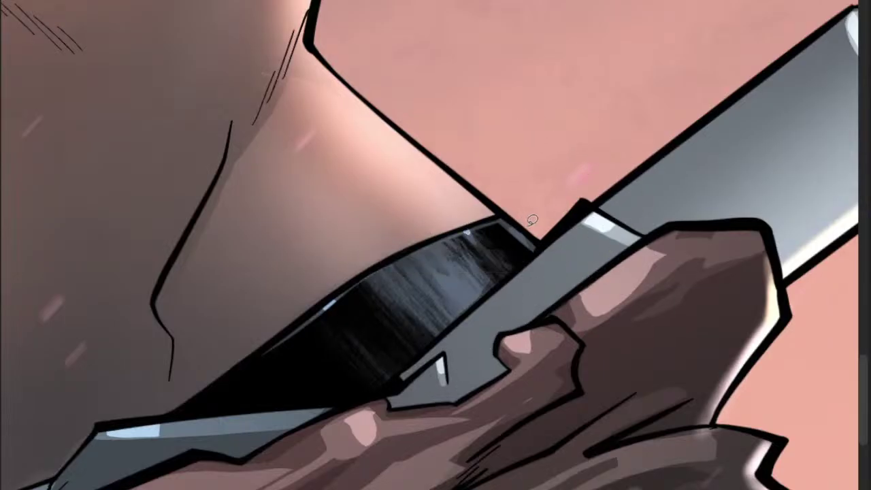
- Lasso the central grey reflection on the black belt and brush it brighter
scroll(480, 260, "down", 3)
scroll(517, 246, "up", 3)
mouse_move(389, 265)
left_mouse_down()
mouse_move(380, 270)
mouse_move(423, 317)
mouse_move(435, 304)
left_mouse_up()
scroll(438, 296, "down", 3)
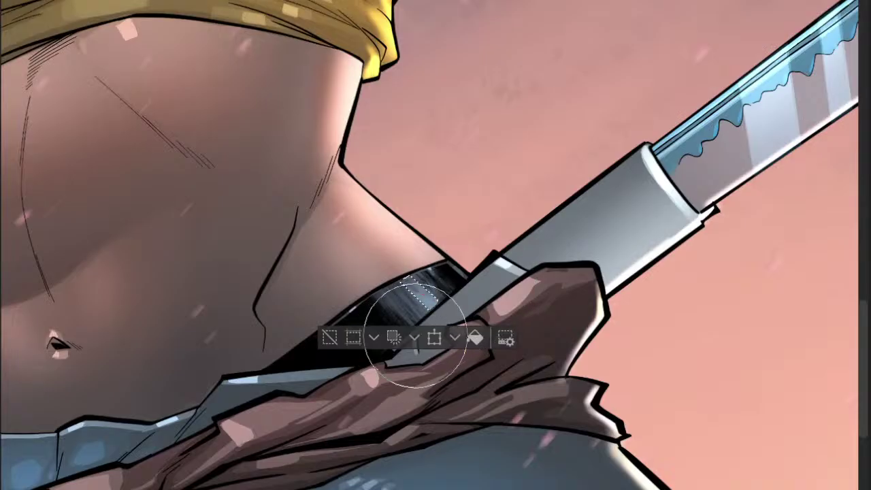
scroll(489, 282, "up", 2)
scroll(489, 282, "down", 3)
scroll(558, 286, "up", 3)
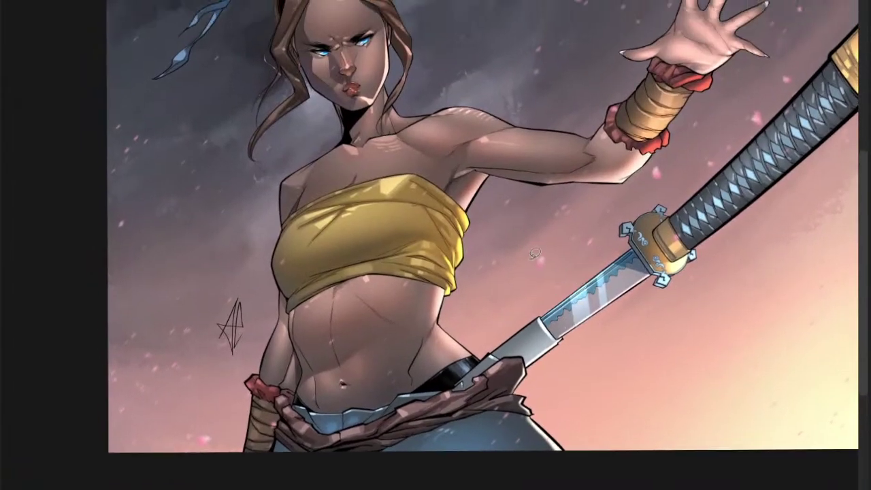
- Examine the whole illustration, comparing the sword, belt and figure at overall and closer views
left_click_drag(568, 252, 564, 306)
left_click_drag(670, 282, 605, 228)
scroll(598, 255, "down", 3)
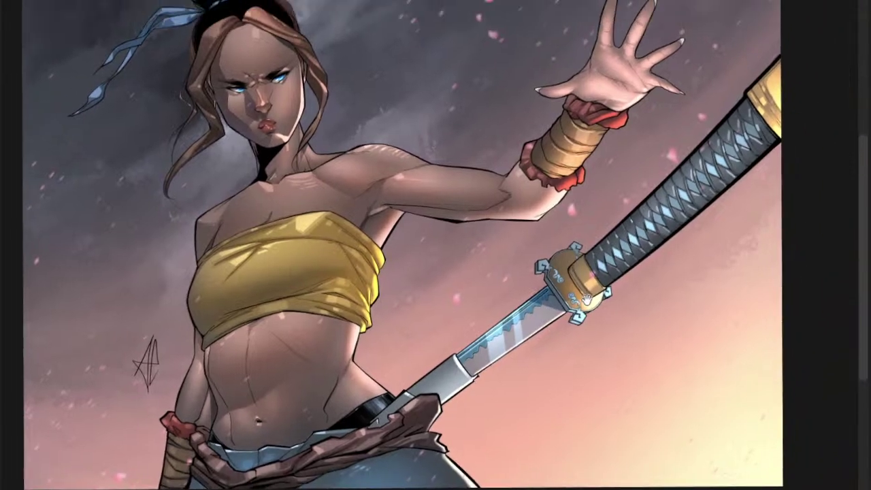
scroll(693, 219, "up", 2)
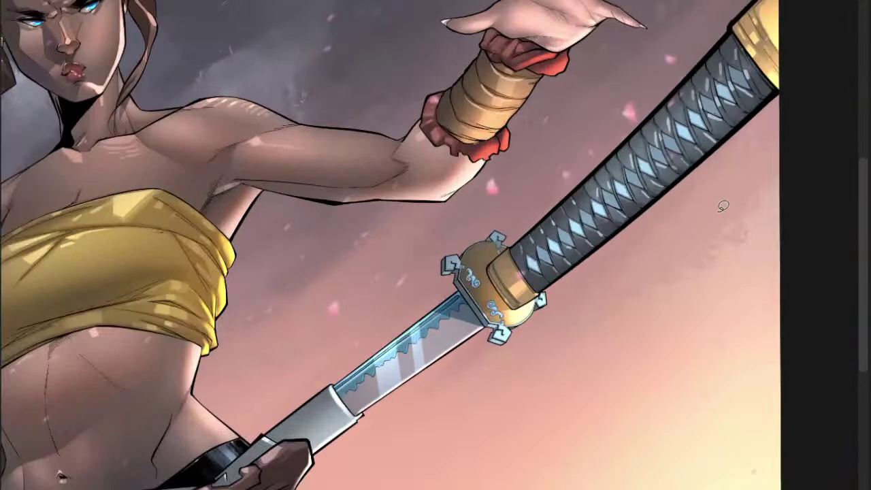
scroll(635, 252, "down", 2)
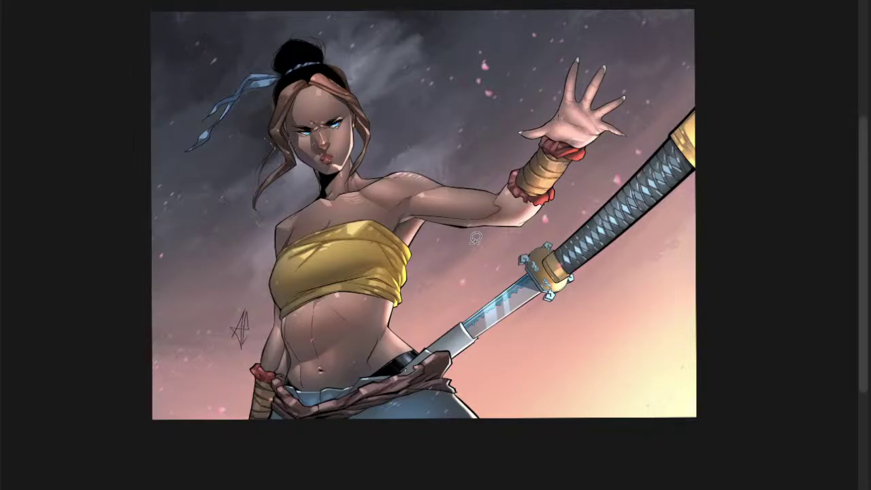
left_click_drag(501, 298, 510, 312)
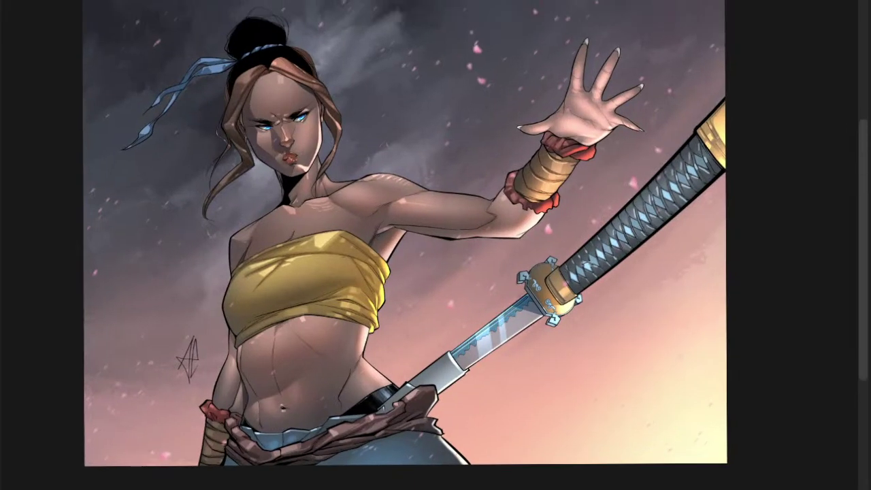
scroll(592, 261, "down", 1)
left_click_drag(612, 253, 582, 269)
scroll(558, 272, "up", 2)
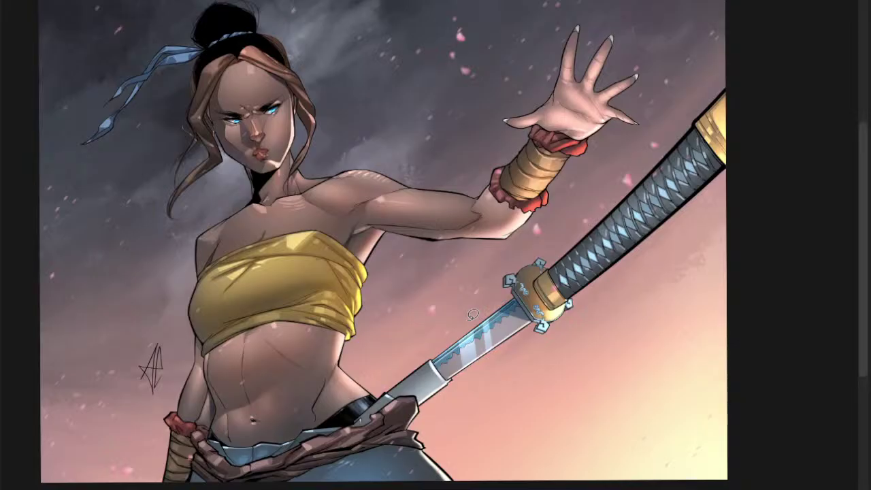
scroll(629, 245, "down", 2)
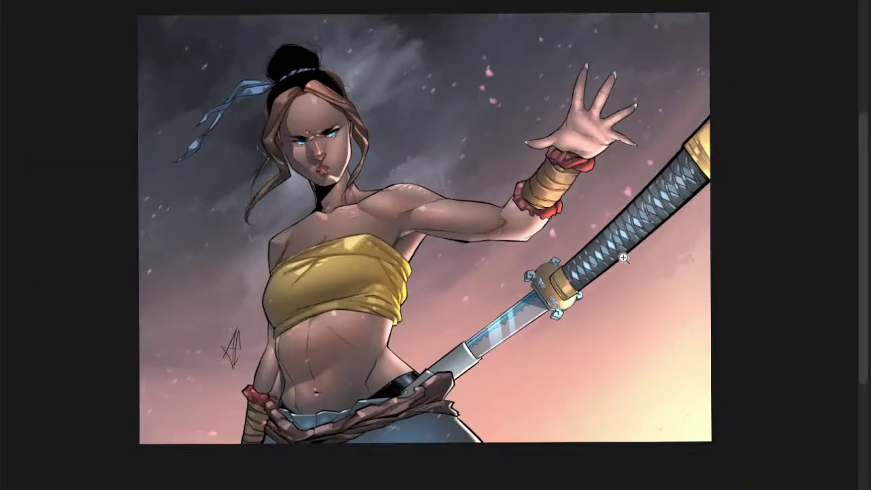
scroll(491, 223, "up", 3)
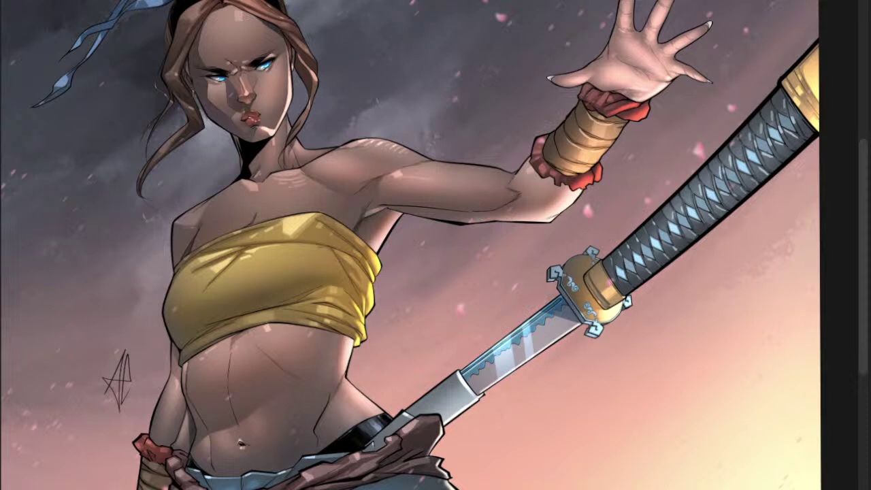
- Brush a soft reddish tone onto the skin around the raised arm's elbow, the armpit and the side of the waist
left_click_drag(405, 200, 424, 221)
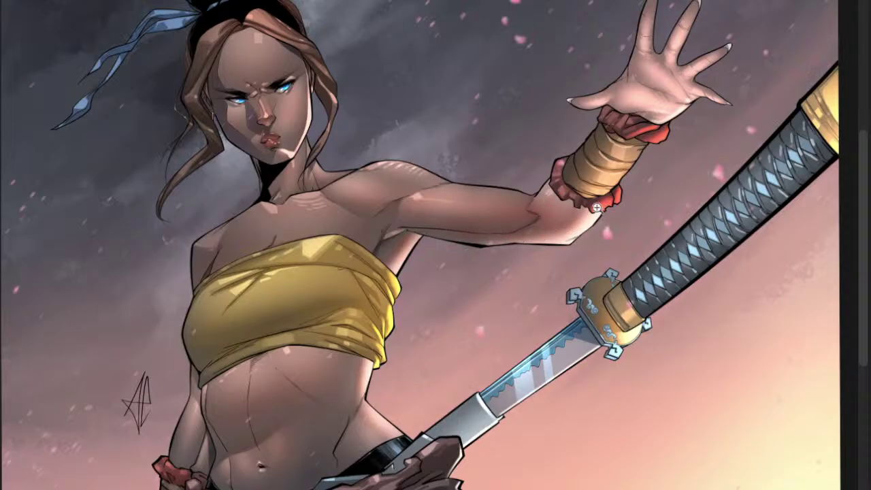
scroll(584, 219, "down", 3)
scroll(556, 215, "up", 3)
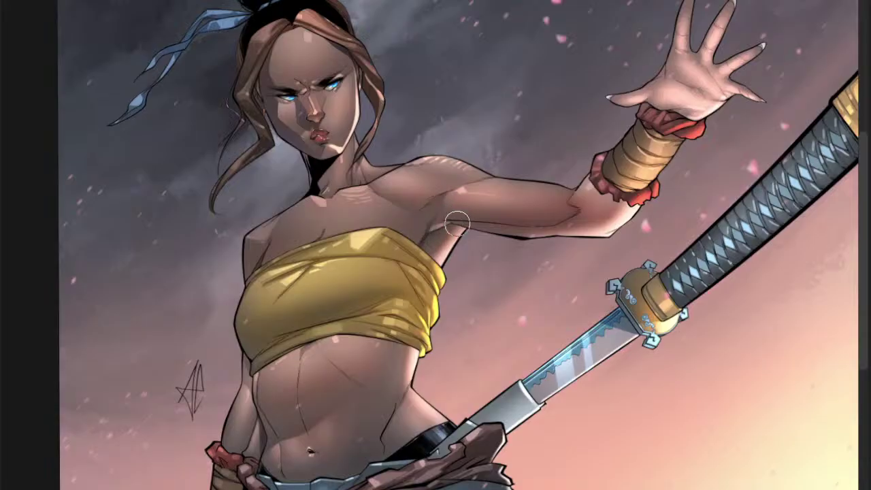
left_click_drag(477, 229, 434, 257)
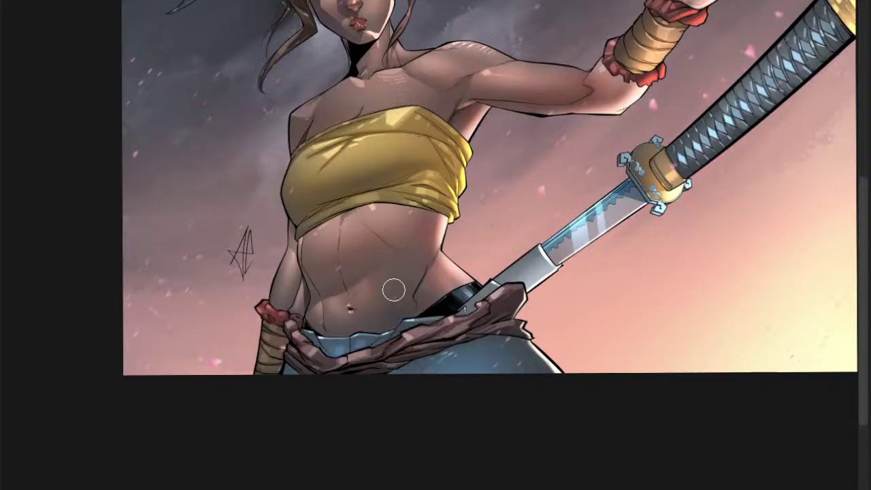
scroll(436, 279, "down", 2)
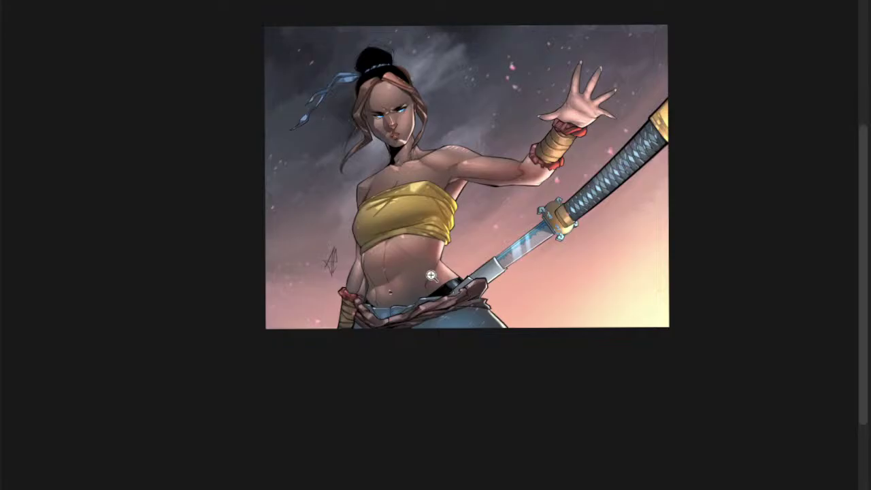
- Brush a soft reddish tone onto the skin of the lowered arm, above the wrist wrap
scroll(431, 275, "up", 2)
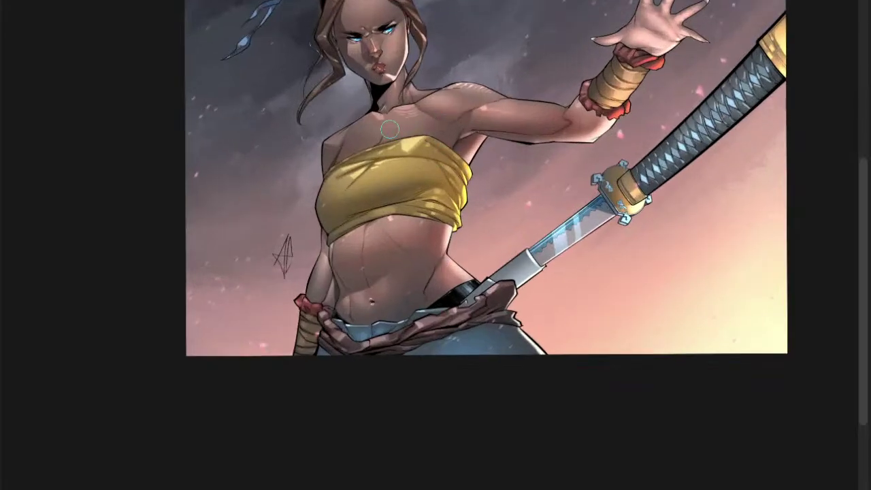
scroll(372, 43, "up", 3)
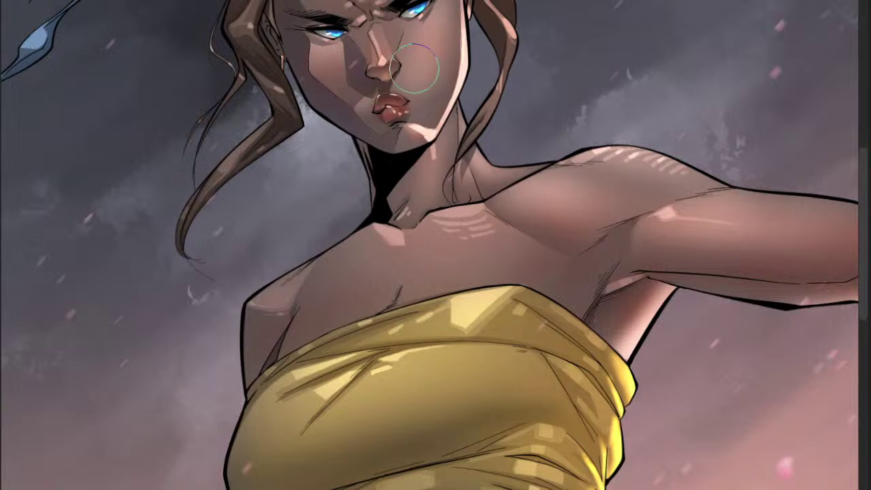
scroll(412, 87, "up", 3)
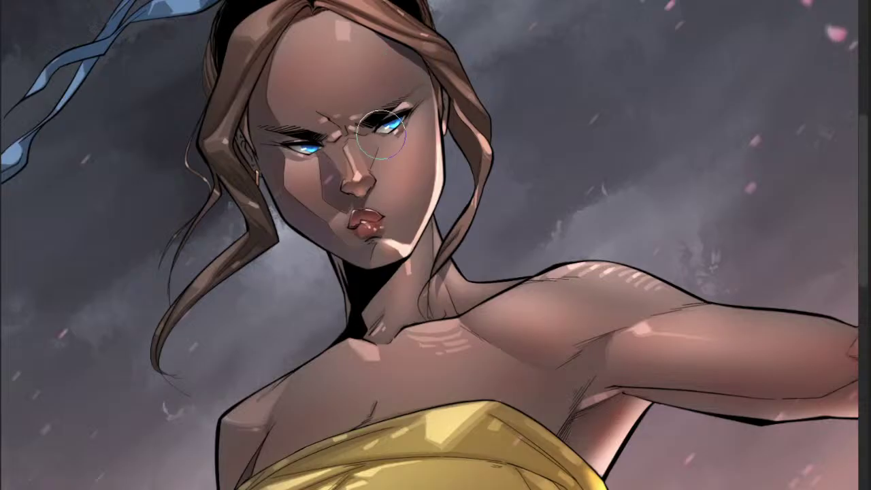
scroll(415, 138, "down", 3)
scroll(398, 174, "down", 2)
scroll(361, 279, "up", 2)
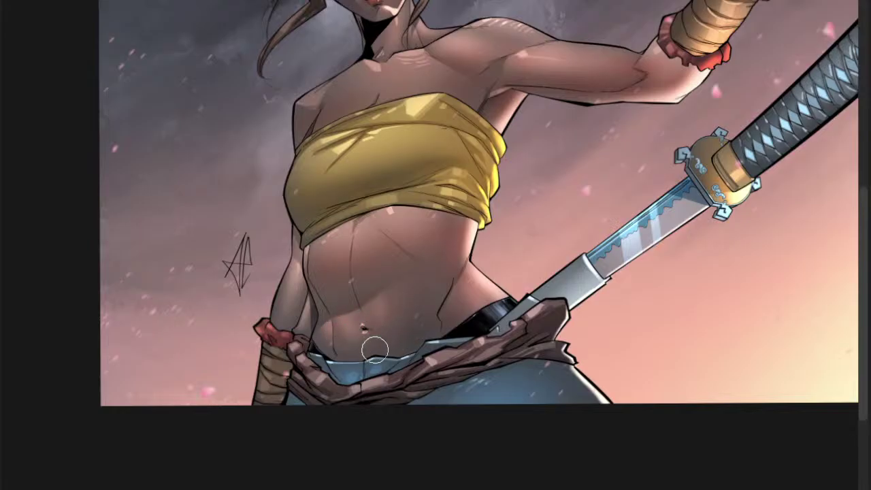
mouse_move(287, 314)
left_mouse_down()
mouse_move(300, 286)
mouse_move(293, 297)
mouse_move(292, 284)
mouse_move(289, 309)
mouse_move(308, 329)
mouse_move(298, 249)
mouse_move(298, 293)
left_mouse_up()
left_click_drag(408, 122, 361, 124)
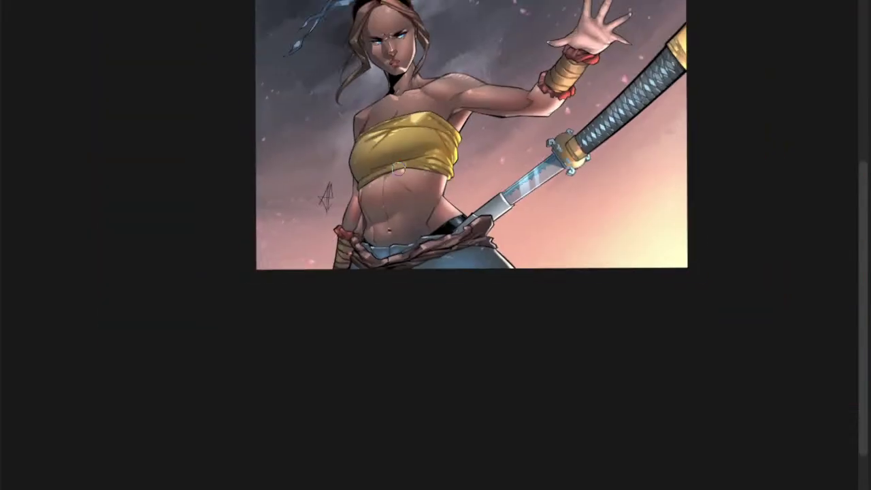
- Brush a soft reddish tone onto the raised hand's palm, thumb and finger bases, using a smaller brush for the details
left_click_drag(539, 138, 504, 197)
left_click_drag(400, 163, 418, 150)
scroll(418, 149, "up", 1)
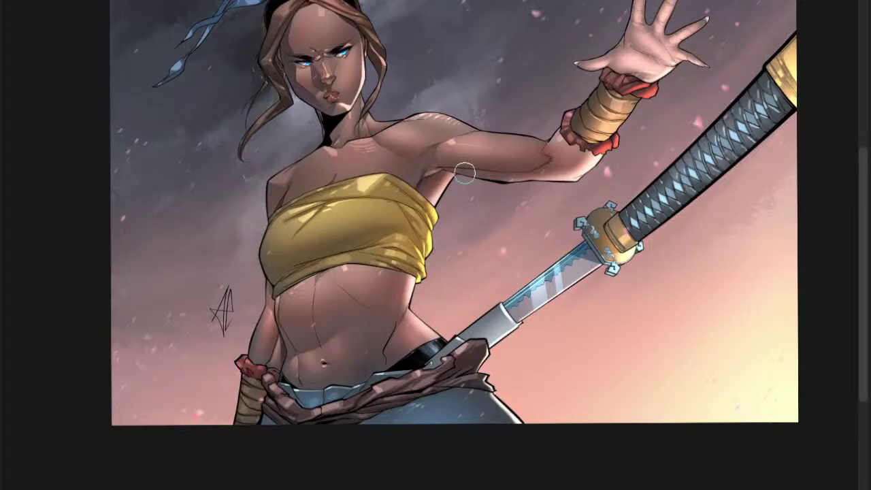
scroll(542, 152, "up", 2)
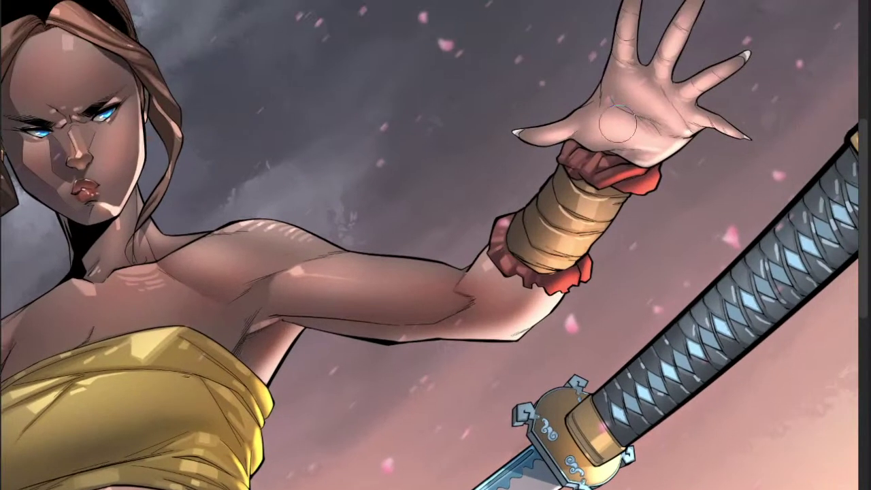
mouse_move(610, 98)
left_mouse_down()
mouse_move(627, 60)
mouse_move(628, 75)
mouse_move(652, 83)
left_mouse_up()
left_click(602, 122)
key("ctrl+z")
key("bracketleft")
key("bracketleft")
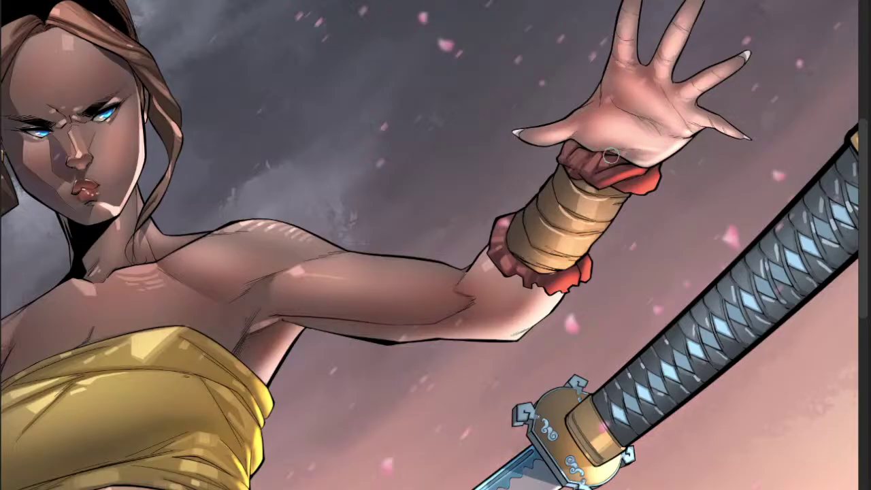
scroll(633, 151, "up", 3)
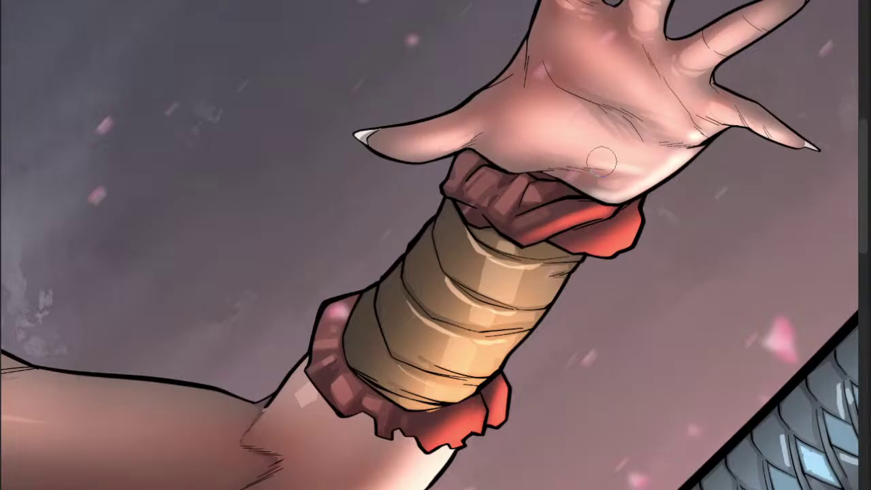
scroll(603, 158, "down", 3)
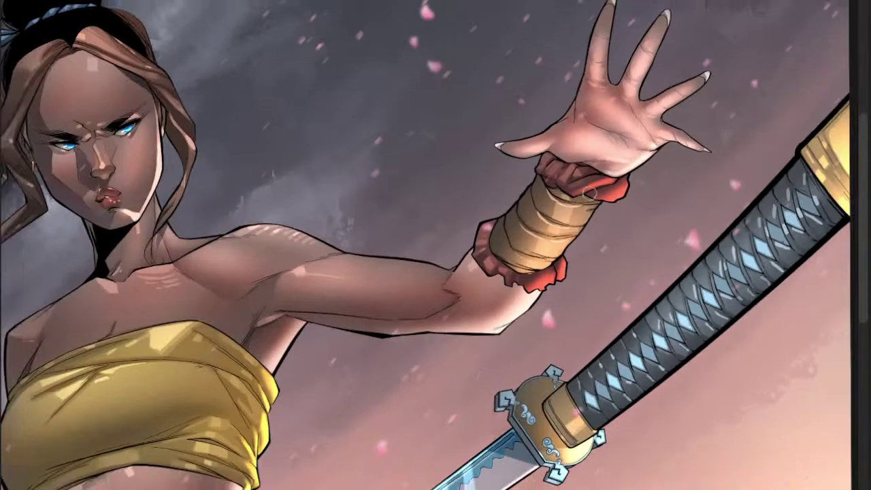
scroll(524, 228, "down", 5)
scroll(562, 118, "up", 6)
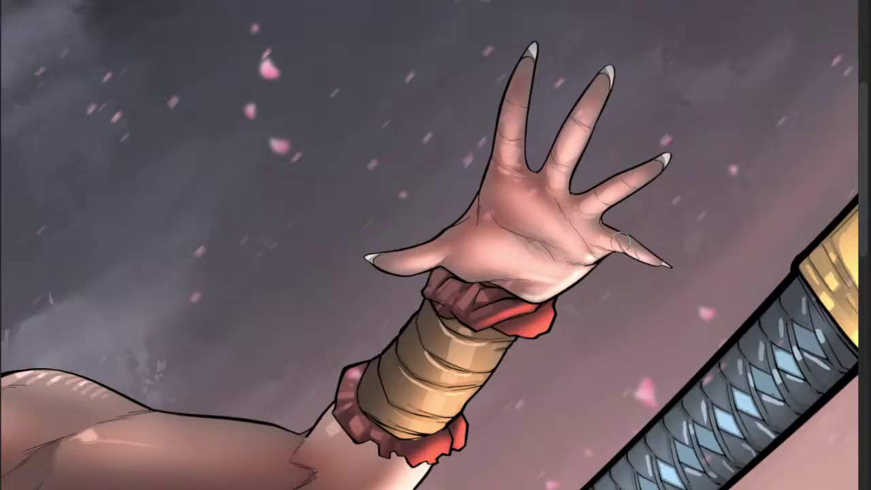
scroll(433, 263, "up", 2)
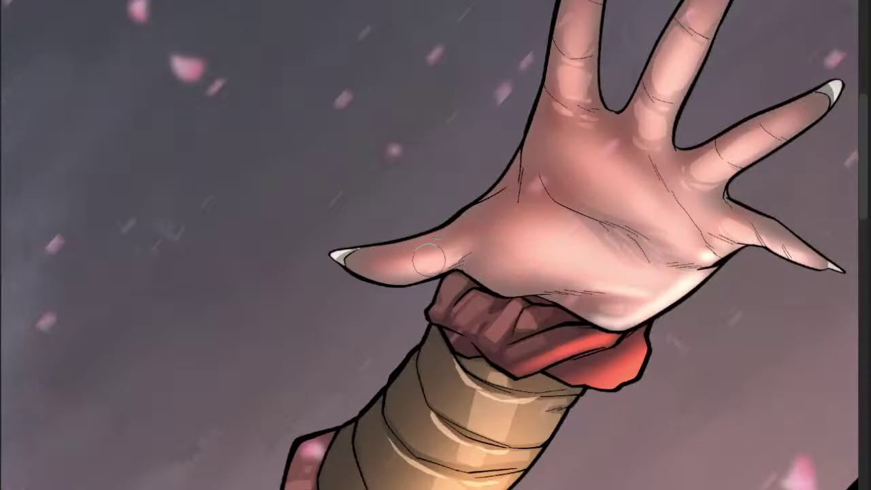
scroll(568, 216, "down", 4)
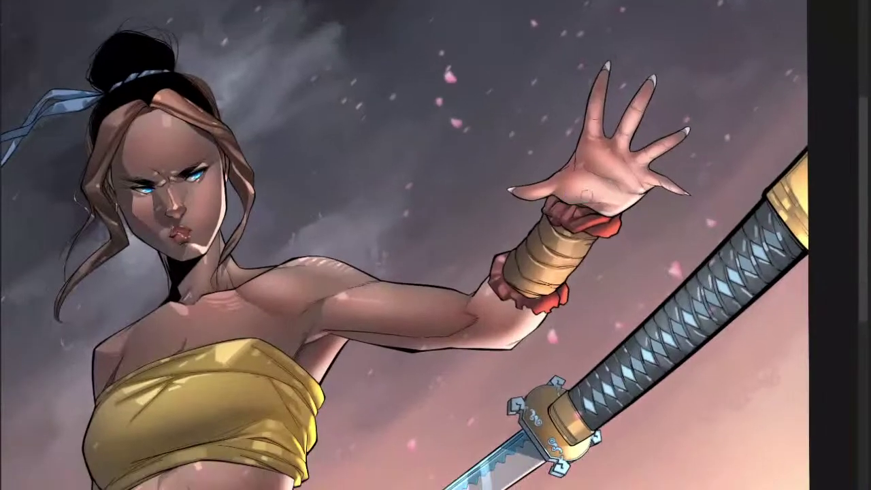
- Warm the lips and the skin around them with a soft reddish brush
left_click_drag(457, 260, 603, 165)
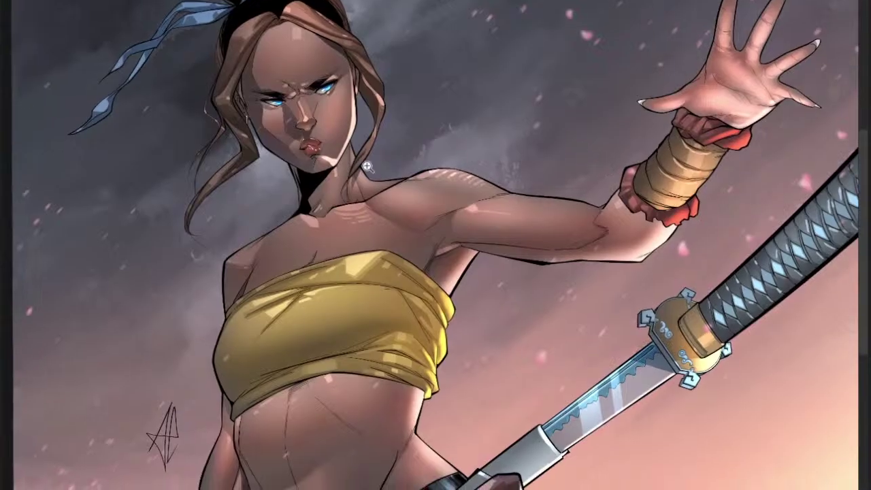
scroll(365, 163, "up", 3)
scroll(267, 182, "down", 1)
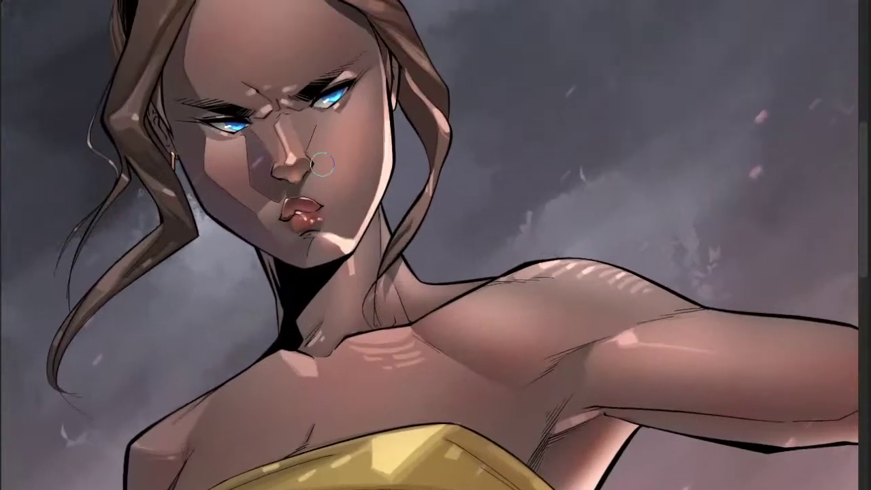
scroll(307, 211, "up", 3)
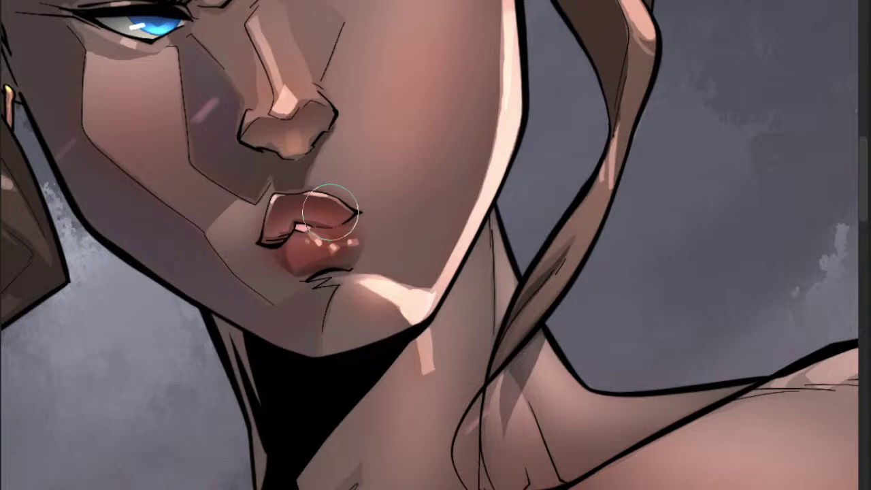
scroll(331, 248, "down", 5)
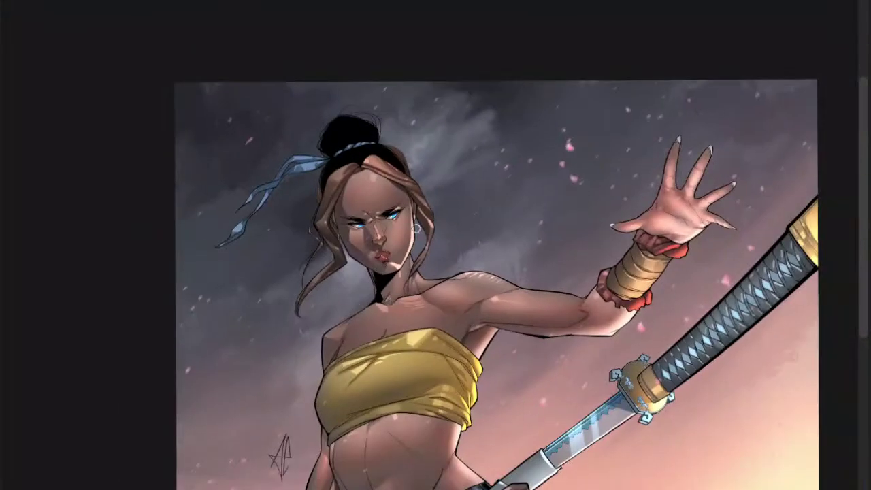
scroll(456, 228, "up", 5)
left_click_drag(336, 312, 353, 297)
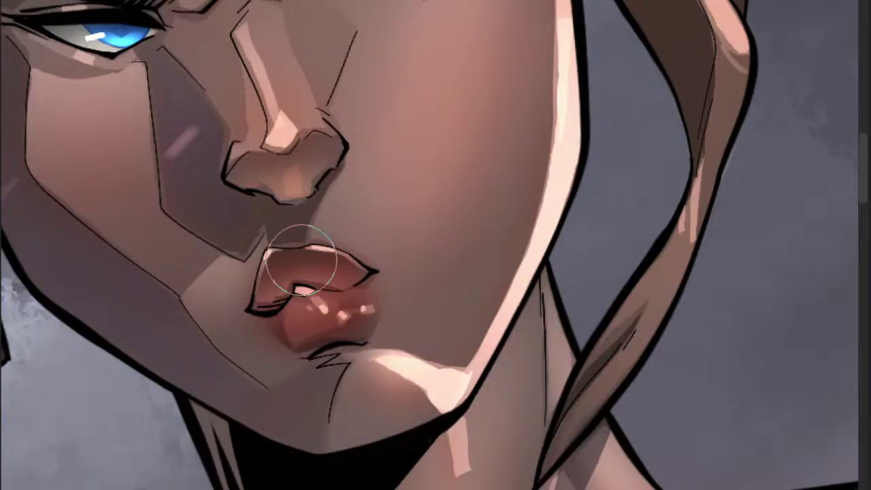
scroll(318, 275, "up", 3)
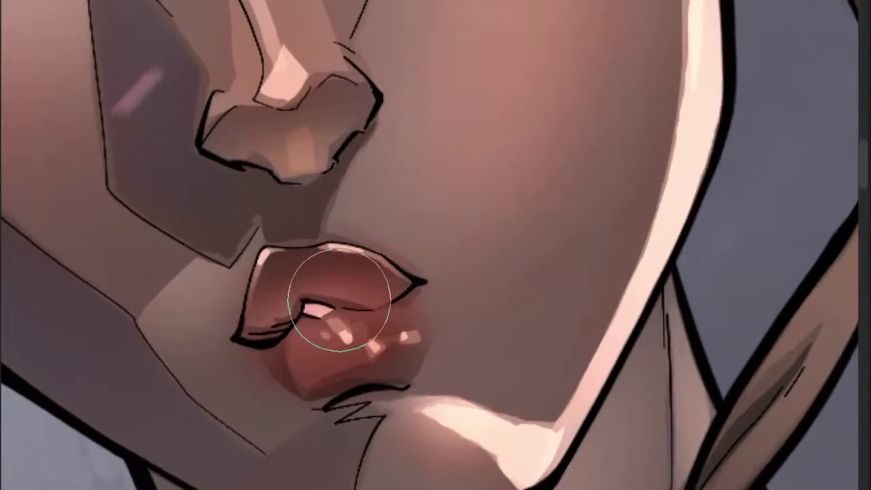
scroll(376, 277, "down", 3)
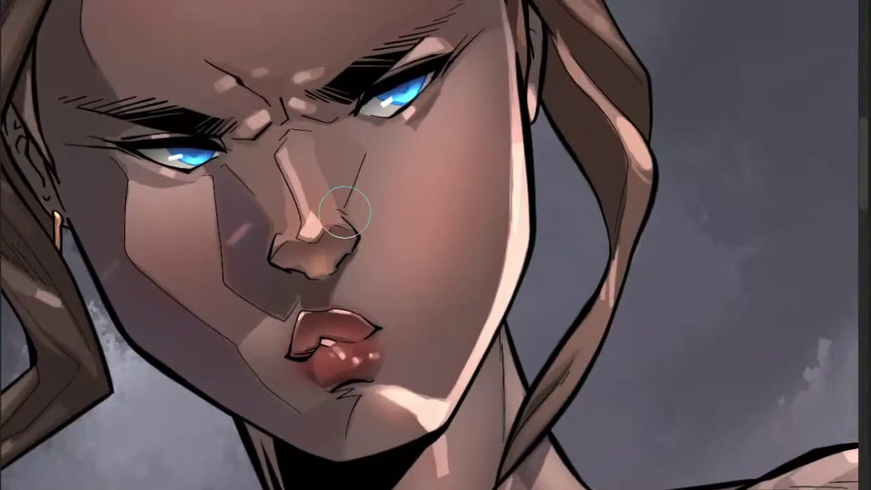
left_click_drag(330, 181, 359, 235)
mouse_move(286, 237)
left_mouse_down()
mouse_move(304, 238)
mouse_move(323, 254)
mouse_move(257, 264)
left_mouse_up()
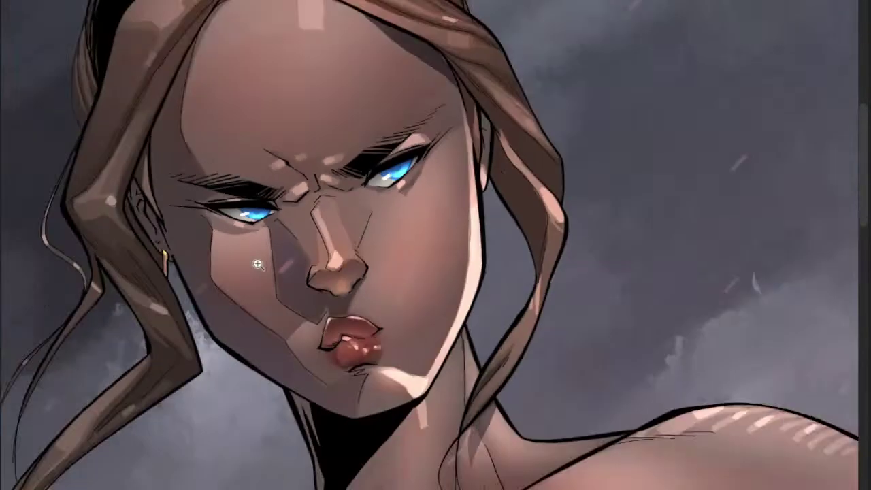
- Examine the whole illustration, comparing the warmed skin on the face, torso and raised arm with the sword and sky
scroll(258, 264, "down", 5)
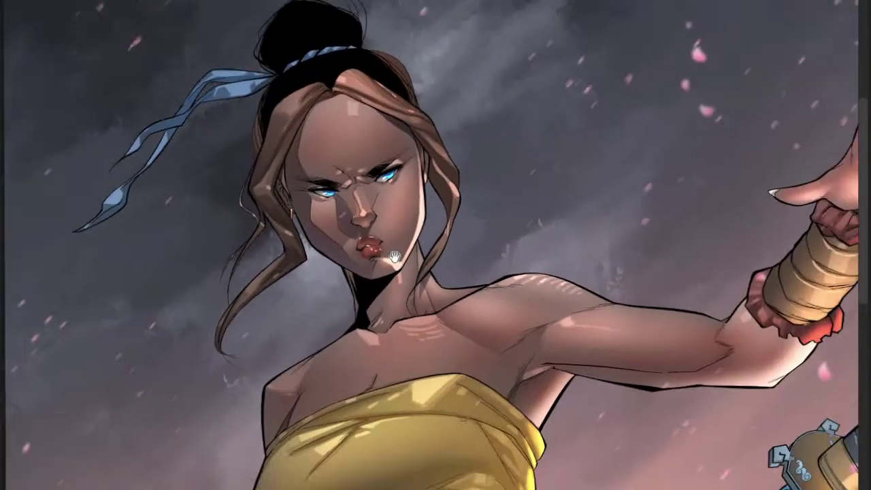
scroll(395, 258, "down", 5)
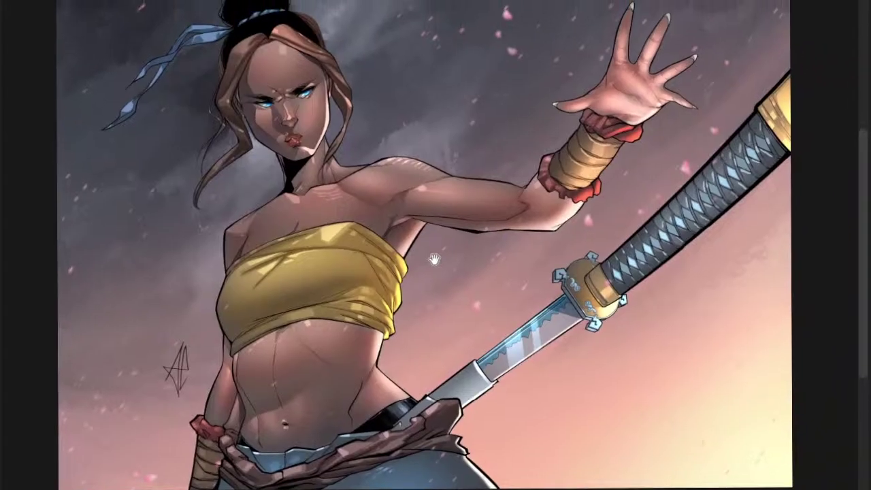
left_click_drag(690, 196, 659, 226)
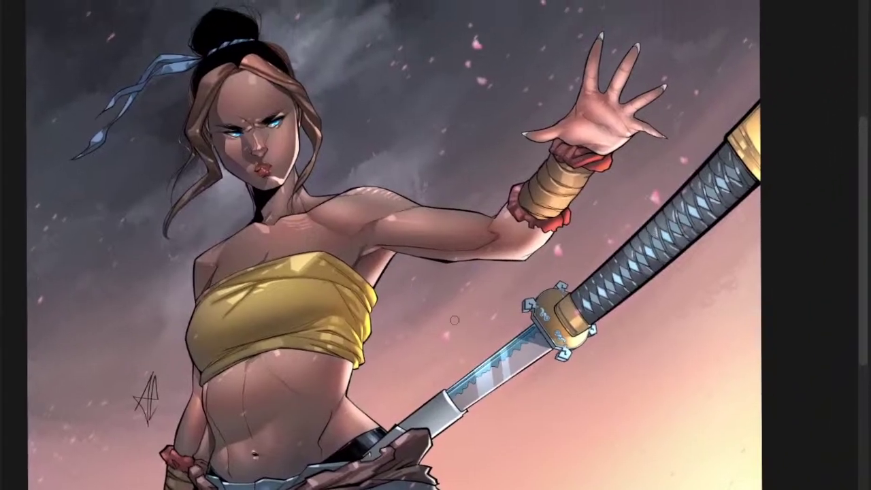
scroll(454, 320, "up", 3)
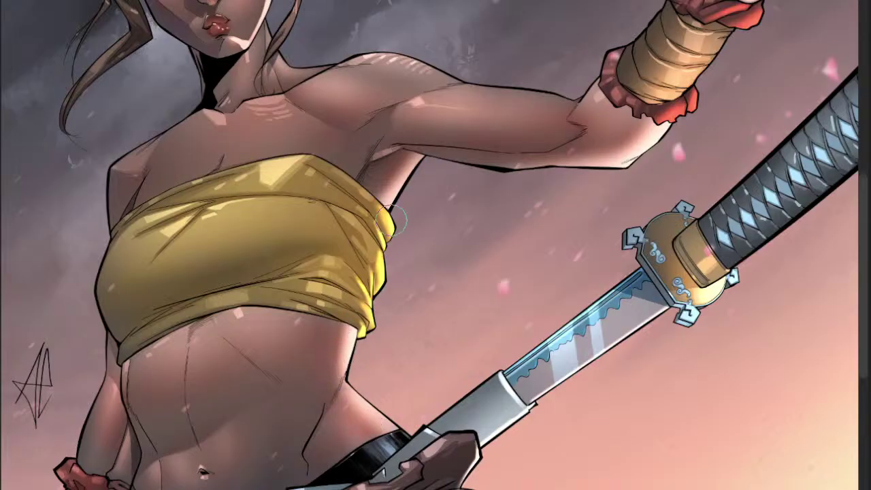
left_click_drag(465, 152, 415, 156)
mouse_move(467, 195)
left_mouse_down()
mouse_move(494, 246)
mouse_move(485, 286)
left_mouse_up()
scroll(515, 219, "up", 2)
mouse_move(520, 269)
left_mouse_down("ctrl")
mouse_move(506, 260)
mouse_move(512, 272)
mouse_move(510, 261)
left_mouse_up("ctrl")
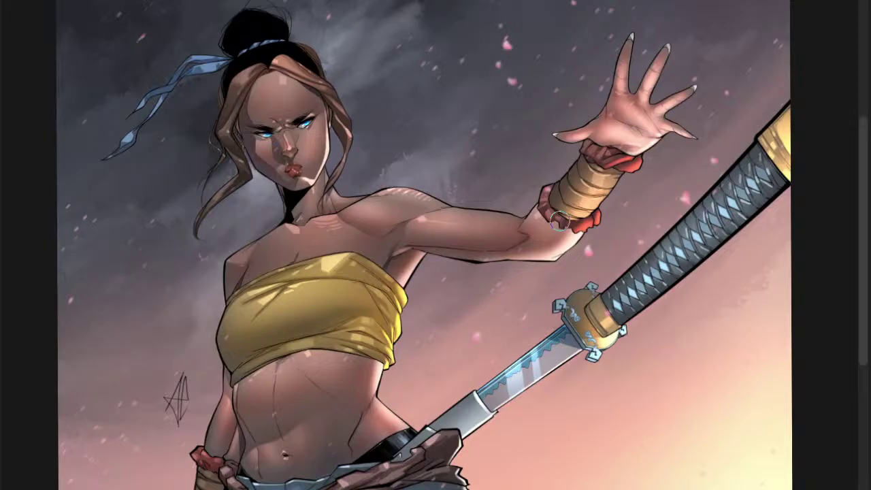
left_click_drag(504, 274, 487, 279)
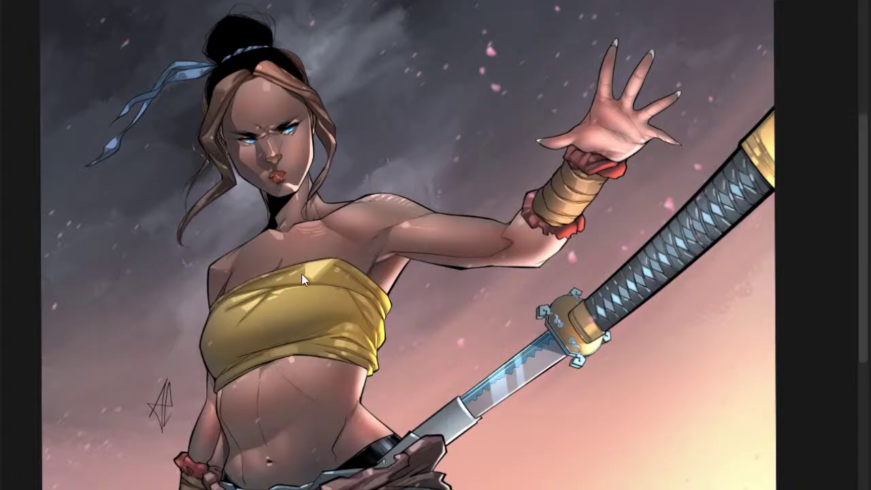
left_click_drag(301, 274, 331, 287)
left_click_drag(409, 283, 336, 255)
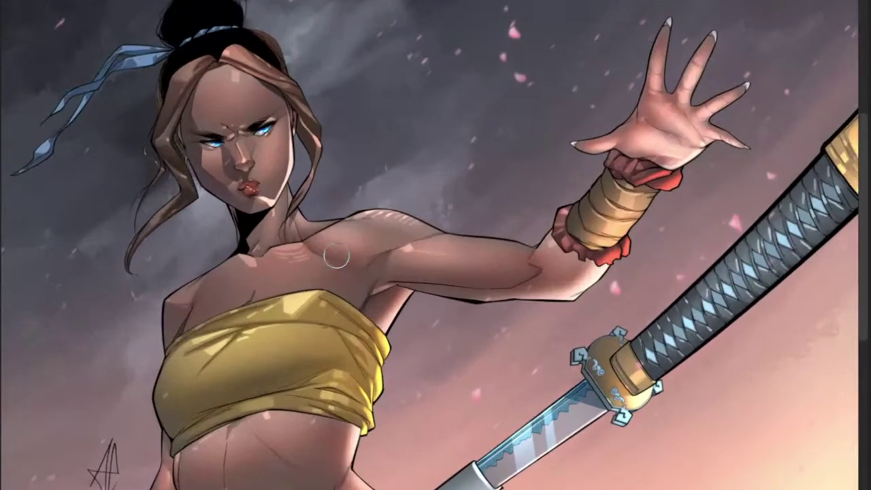
key("]")
key("]")
key("]")
key("]")
key("]")
key("]")
key("]")
key("]")
key("]")
key("]")
key("]")
key("]")
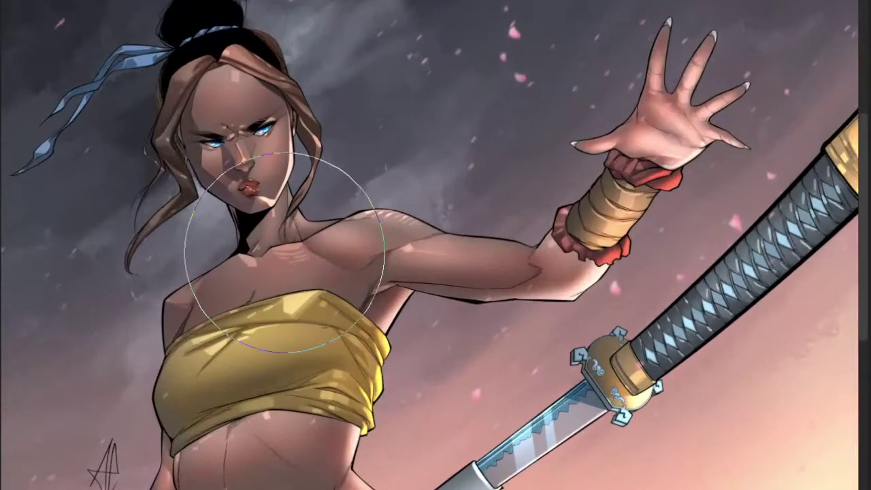
key("]")
key("]")
key("[")
key("[")
key("[")
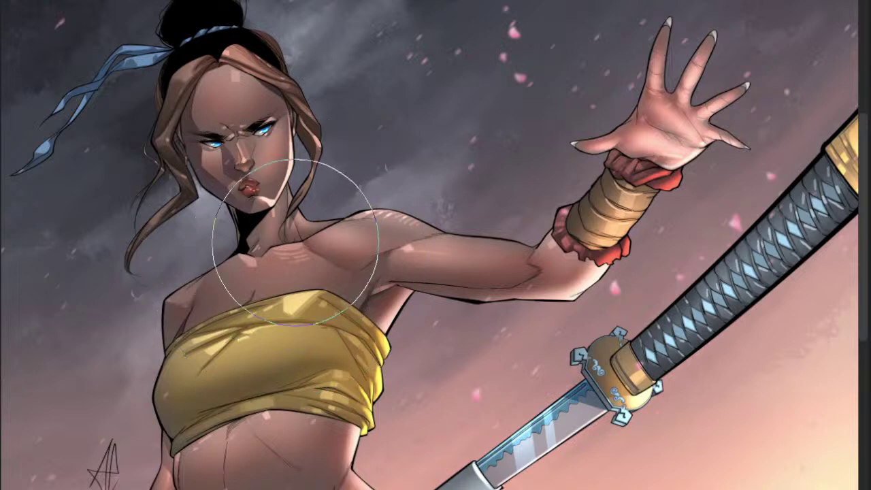
key("bracketleft")
key("bracketleft")
key("bracketleft")
key("bracketleft")
key("bracketleft")
key("bracketleft")
key("bracketleft")
key("bracketleft")
key("bracketleft")
key("bracketleft")
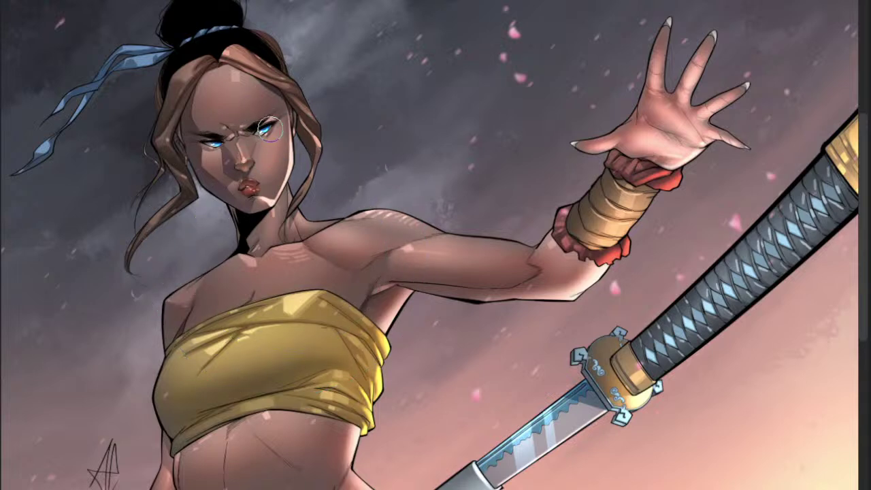
- Paint a soft blue glow over both eyes, spreading it up across the brows and brightening the irises
left_click_drag(253, 129, 332, 129)
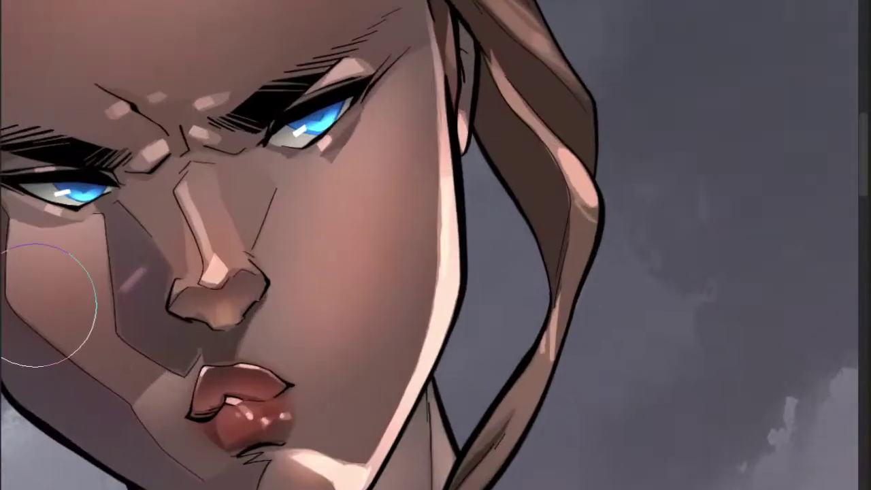
key("bracketleft")
key("bracketleft")
key("bracketleft")
key("bracketleft")
key("bracketleft")
key("bracketleft")
mouse_move(309, 121)
left_mouse_down()
mouse_move(335, 97)
mouse_move(337, 56)
mouse_move(362, 49)
left_mouse_up()
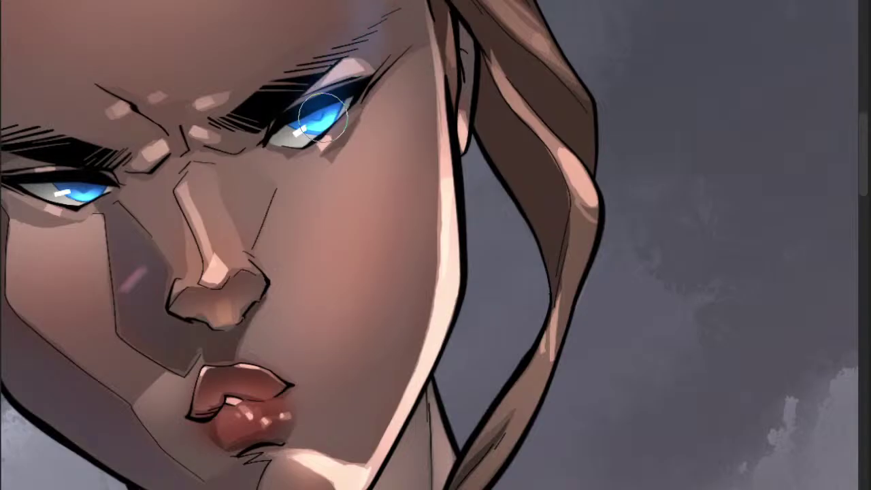
left_click_drag(323, 118, 343, 2)
mouse_move(71, 191)
left_mouse_down()
mouse_move(86, 159)
mouse_move(101, 97)
mouse_move(136, 48)
mouse_move(81, 158)
mouse_move(111, 104)
mouse_move(83, 159)
mouse_move(98, 143)
left_mouse_up()
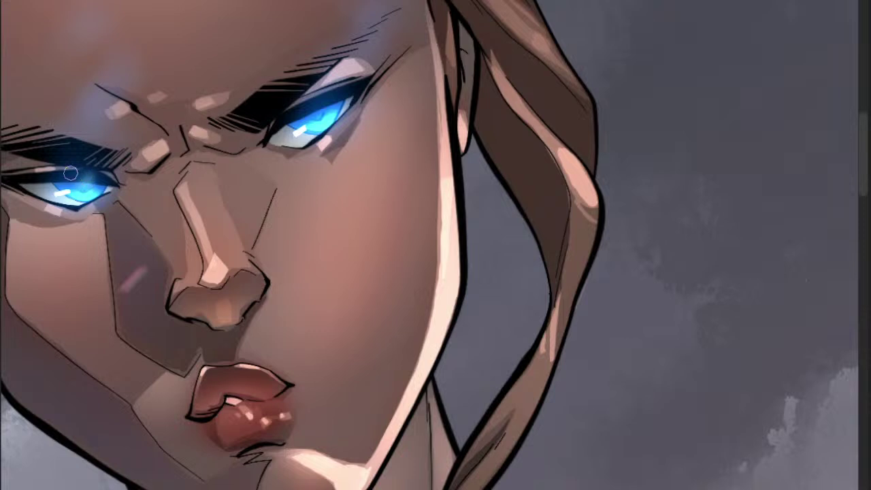
left_click(317, 113)
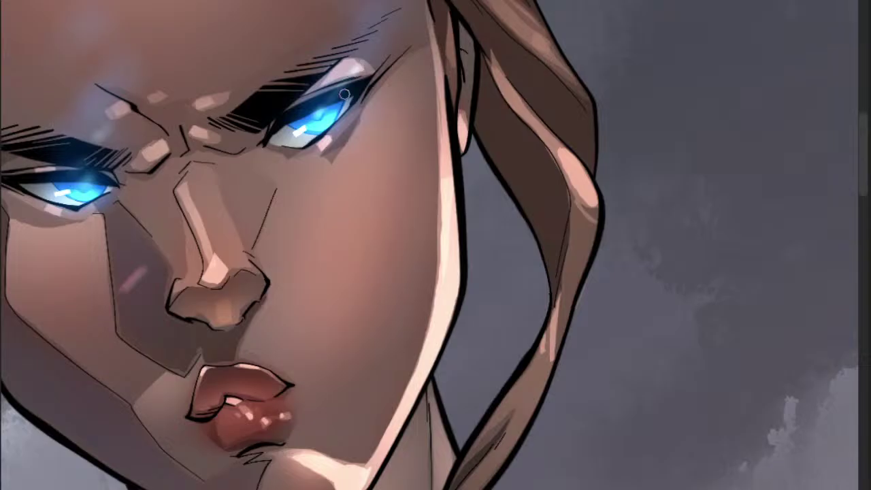
- Touch up the blue glow inside both irises and check the eyes against the whole face and figure
left_click_drag(317, 111, 332, 88)
mouse_move(75, 179)
left_mouse_down()
mouse_move(92, 161)
mouse_move(84, 185)
left_mouse_up()
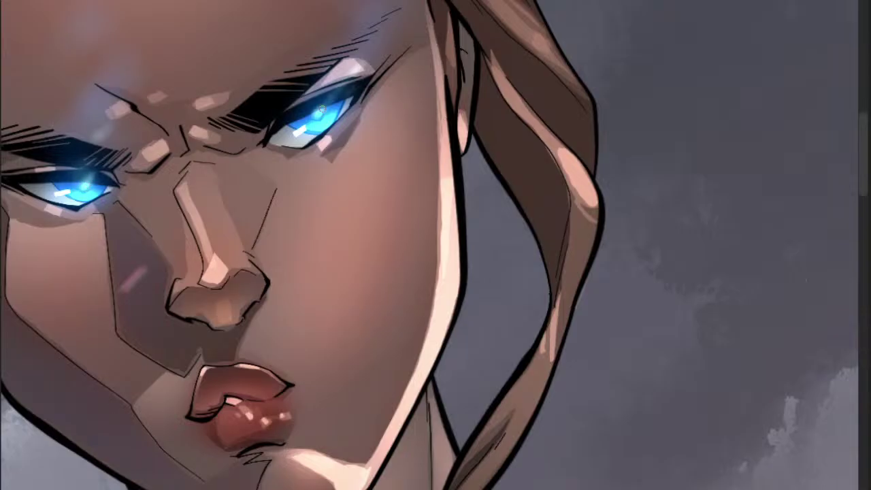
scroll(319, 111, "down", 3)
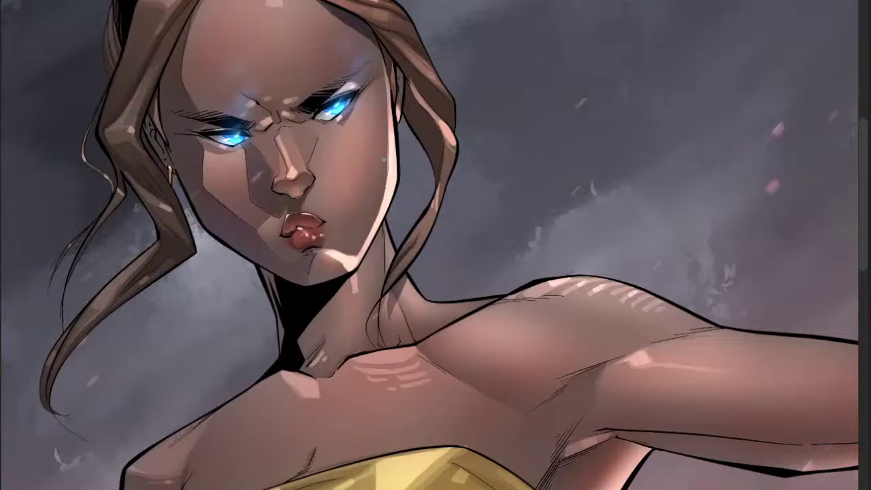
scroll(340, 112, "up", 3)
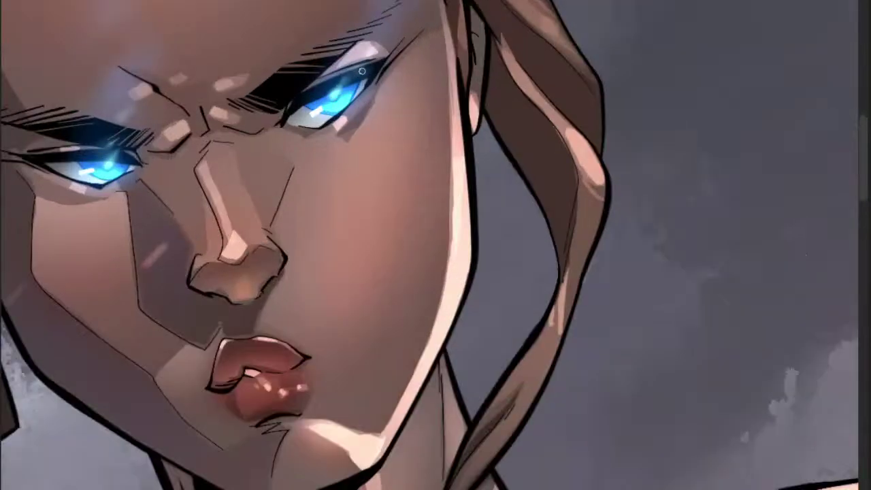
scroll(387, 56, "down", 5)
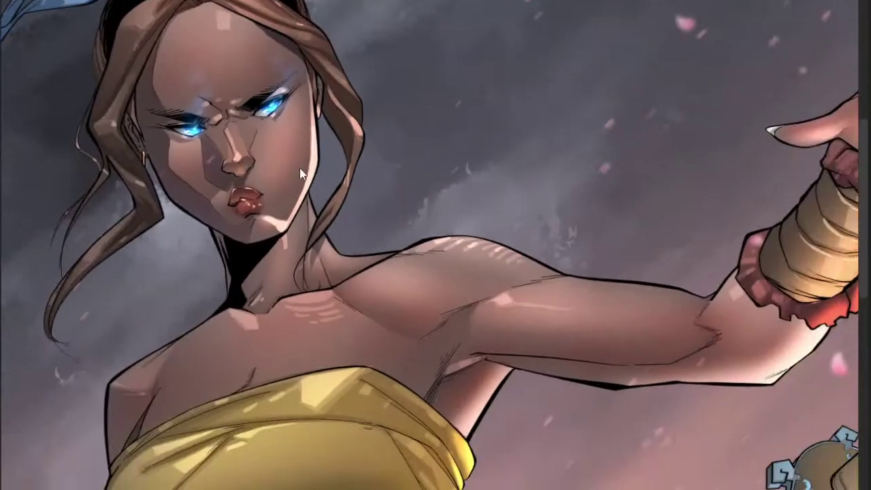
scroll(310, 181, "down", 2)
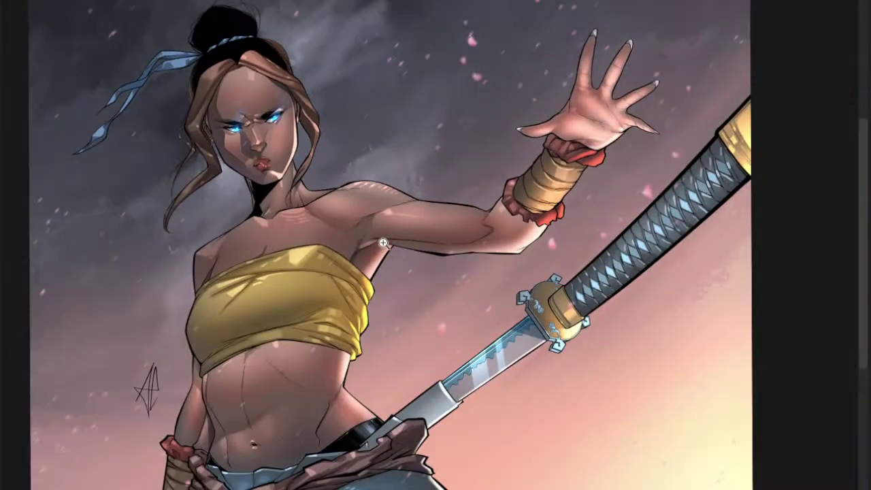
- Try a soft teal glow behind the thumb of the raised hand
left_click_drag(384, 243, 405, 243)
left_click_drag(487, 249, 462, 235)
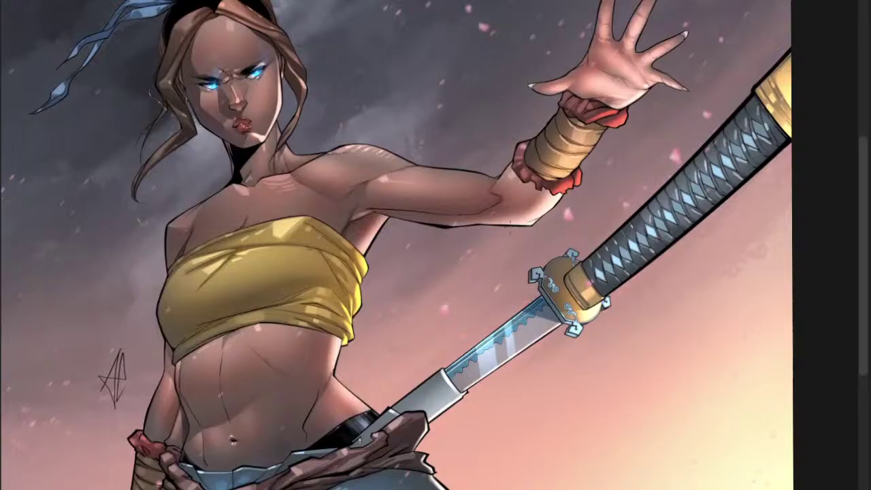
left_click_drag(523, 226, 403, 275)
left_click_drag(483, 47, 530, 69)
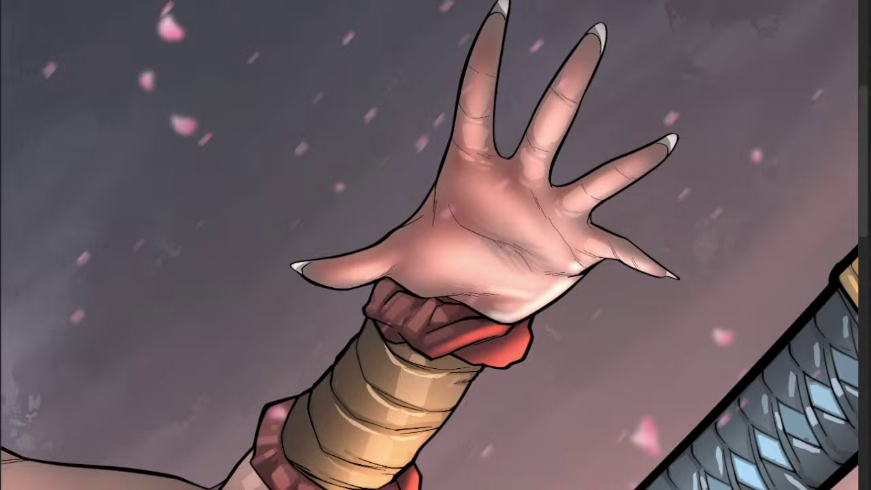
key("bracketright")
key("bracketright")
key("bracketright")
key("bracketright")
key("bracketright")
key("bracketright")
key("bracketright")
key("bracketright")
key("bracketleft")
key("bracketleft")
key("bracketleft")
key("bracketleft")
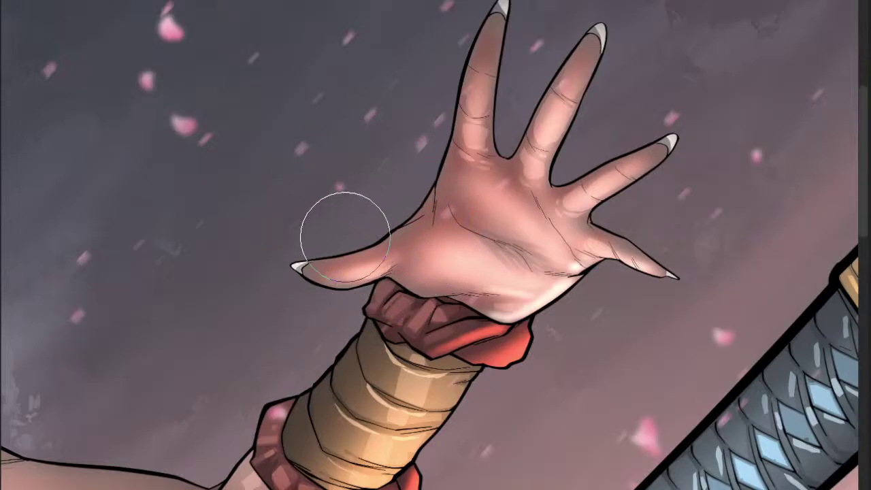
mouse_move(330, 219)
left_mouse_down()
mouse_move(436, 194)
mouse_move(403, 240)
mouse_move(311, 227)
left_mouse_up()
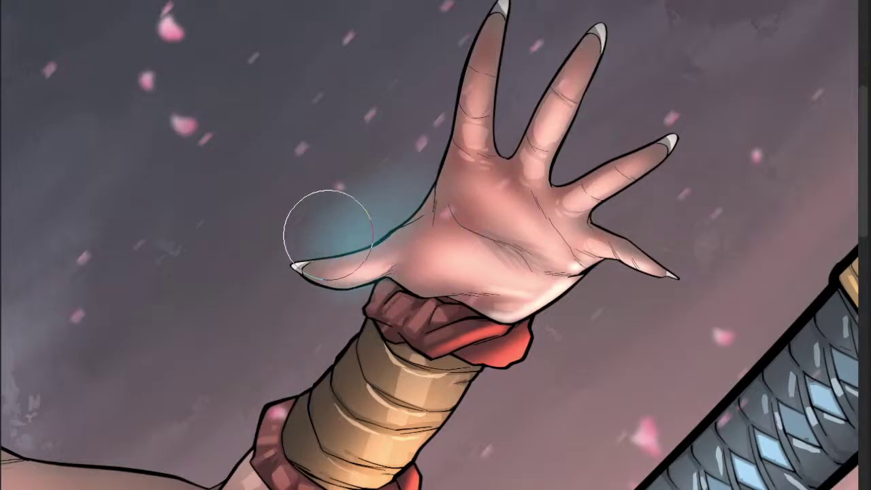
key("ctrl+z")
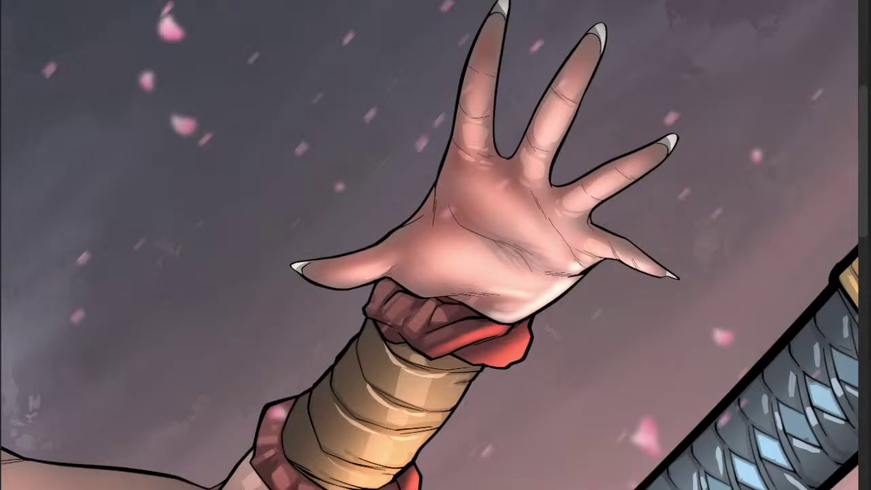
- Brush a broad, soft blue glow around the raised hand, from the thumb up across the fingertips, using a larger brush
key("bracketright")
key("bracketright")
key("bracketright")
mouse_move(334, 258)
left_mouse_down()
mouse_move(365, 255)
mouse_move(426, 194)
mouse_move(458, 75)
mouse_move(533, 21)
mouse_move(560, 54)
mouse_move(523, 158)
mouse_move(554, 199)
mouse_move(579, 64)
mouse_move(657, 89)
left_mouse_up()
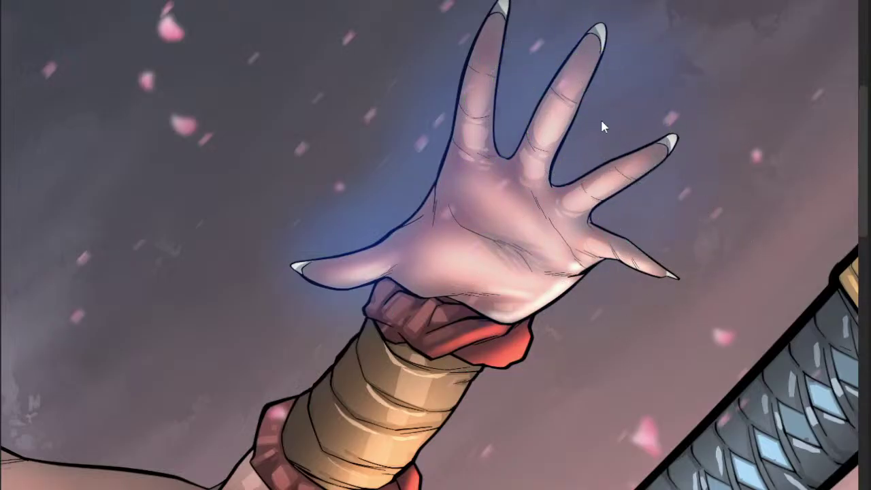
- Intensify the blue glow beside the palm and between the fingers with a smaller brush, adding faint wisps above the fingertips
scroll(605, 127, "down", 2)
left_click_drag(604, 127, 485, 219)
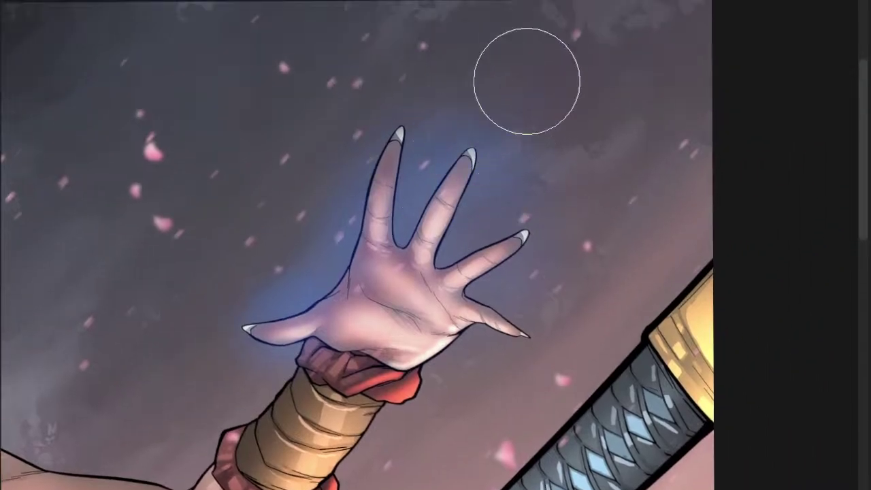
left_click(403, 328)
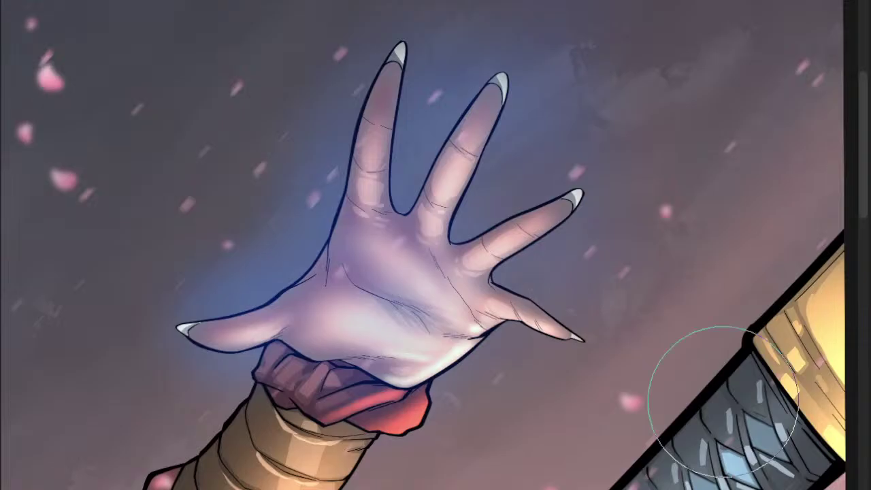
mouse_move(291, 301)
left_mouse_down()
mouse_move(299, 273)
mouse_move(290, 241)
mouse_move(303, 269)
mouse_move(287, 271)
mouse_move(304, 232)
mouse_move(276, 214)
mouse_move(289, 180)
left_mouse_up()
key("bracketleft")
key("bracketleft")
key("bracketleft")
left_click(285, 141)
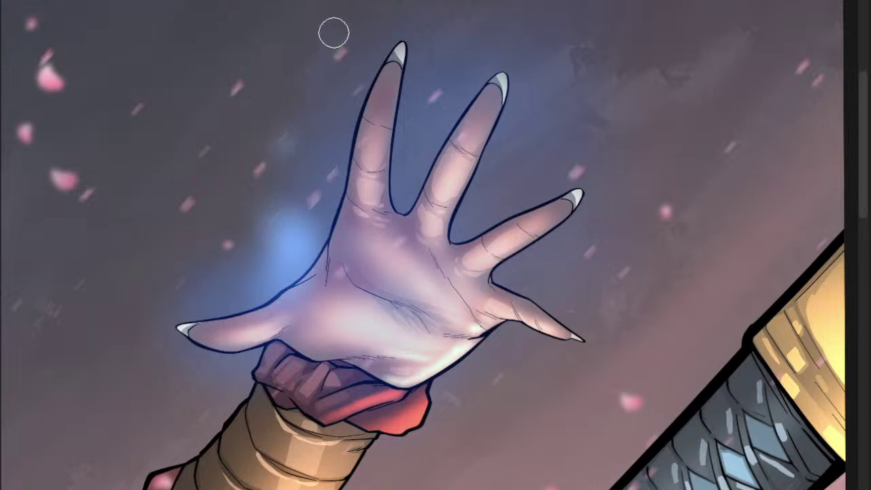
mouse_move(418, 160)
left_mouse_down()
mouse_move(387, 239)
mouse_move(392, 186)
mouse_move(449, 137)
mouse_move(444, 77)
mouse_move(496, 30)
left_mouse_up()
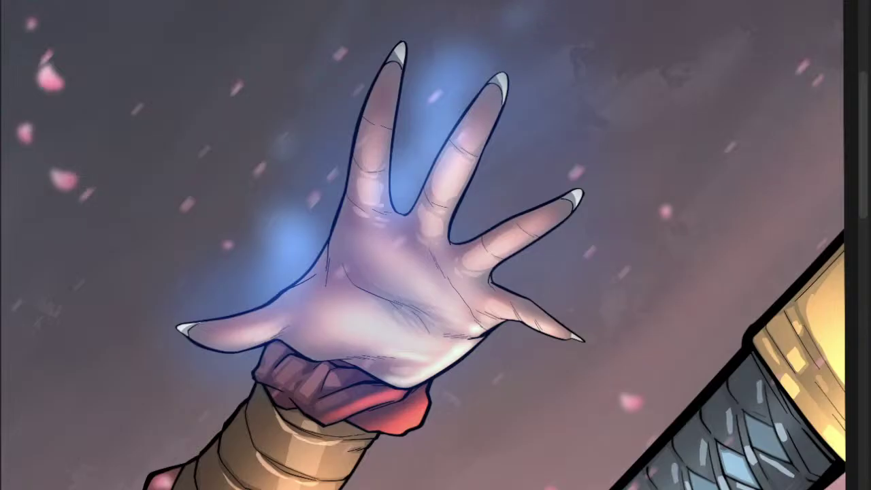
left_click_drag(540, 10, 510, 39)
mouse_move(448, 123)
left_mouse_down()
mouse_move(443, 99)
mouse_move(454, 93)
mouse_move(448, 137)
left_mouse_up()
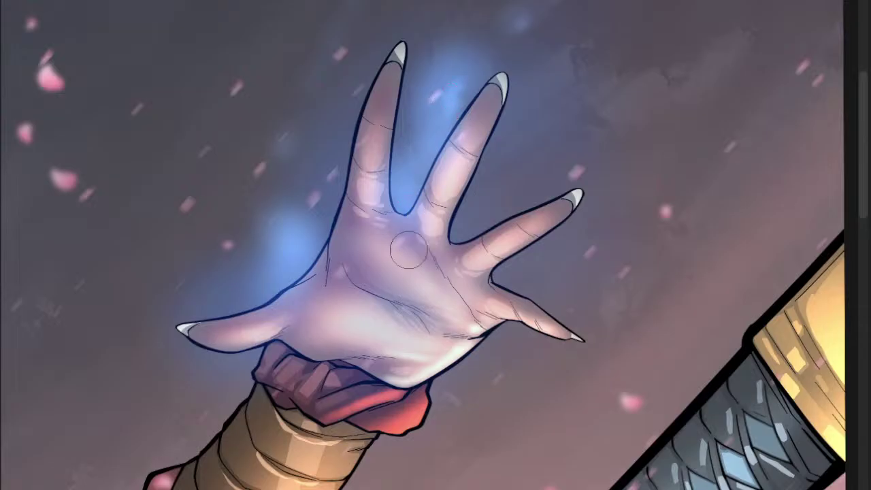
- Paint a bright blue-white light in the centre of the palm and spread the blue glow to the wrist and outer fingers
left_click_drag(409, 249, 395, 297)
key("ctrl+z")
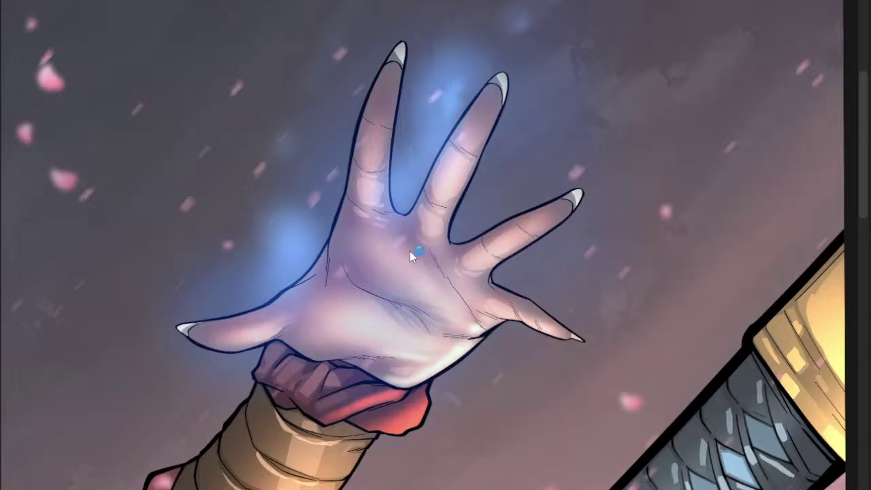
mouse_move(411, 255)
left_mouse_down()
mouse_move(398, 238)
mouse_move(406, 278)
mouse_move(408, 258)
mouse_move(391, 255)
mouse_move(388, 269)
mouse_move(398, 261)
mouse_move(388, 297)
left_mouse_up()
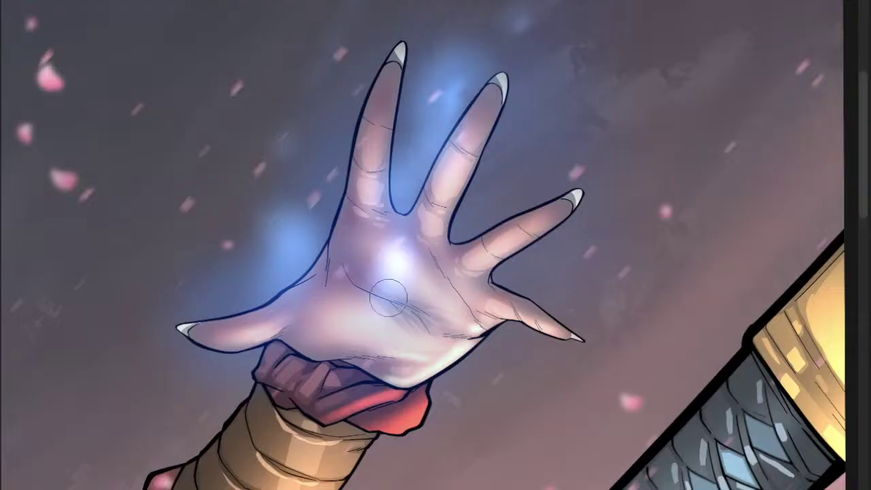
scroll(388, 297, "down", 4)
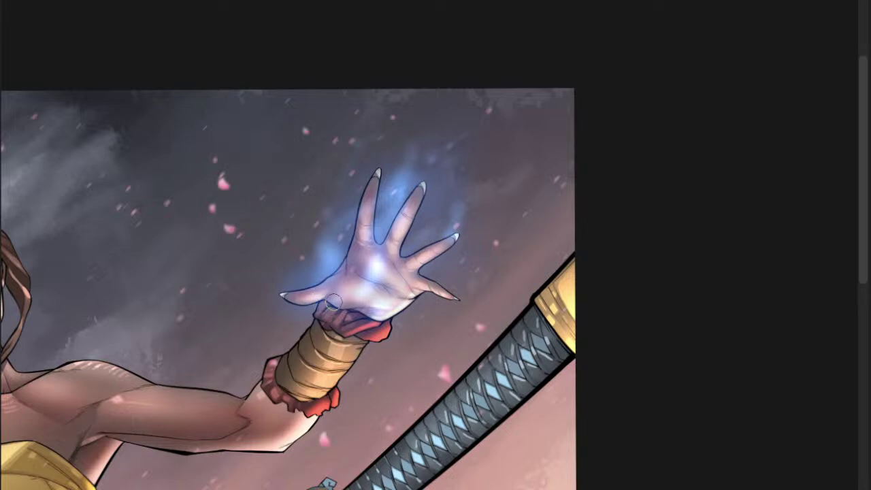
scroll(356, 319, "up", 3)
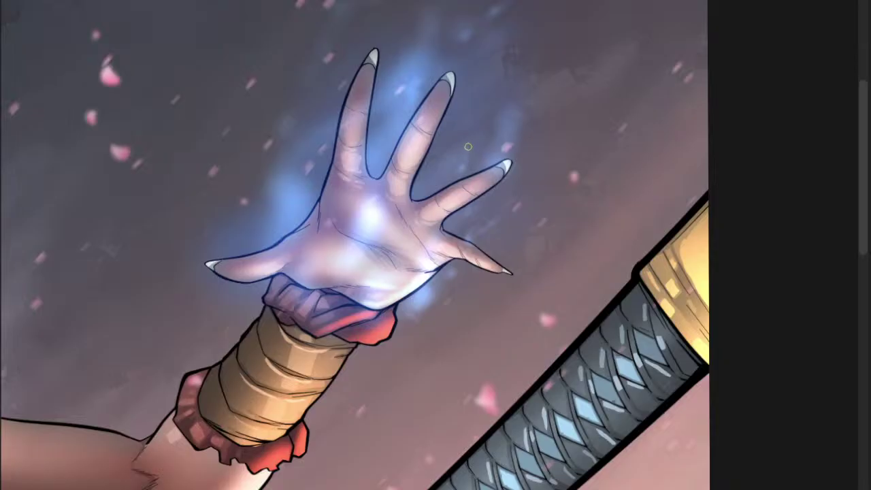
- Brighten the blue energy between the thumb and index finger of the glowing hand with a small brush
scroll(470, 161, "down", 4)
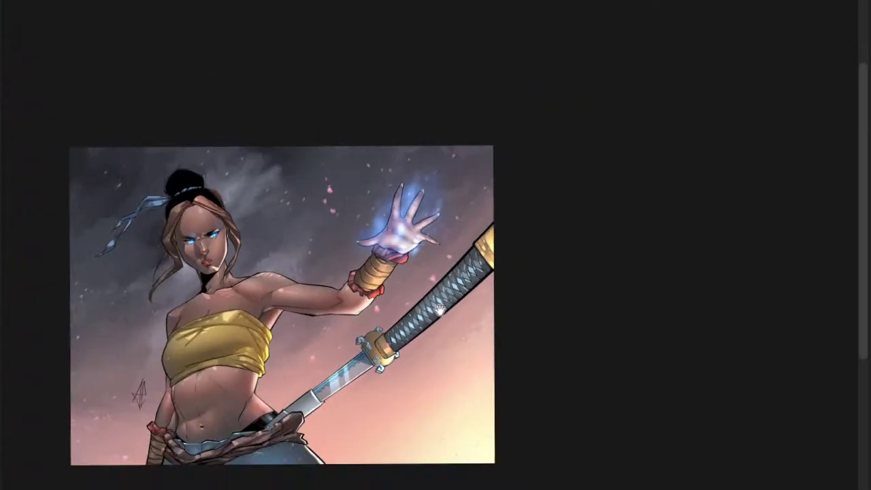
scroll(429, 253, "up", 4)
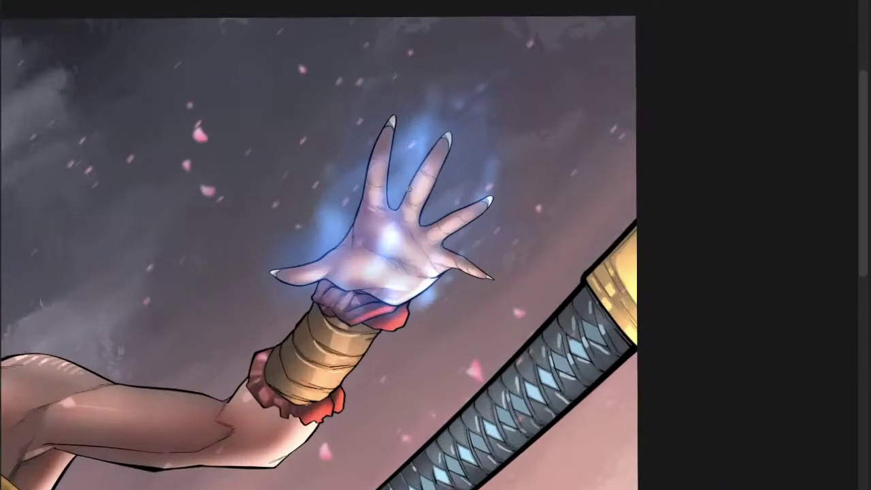
left_click_drag(404, 190, 449, 235)
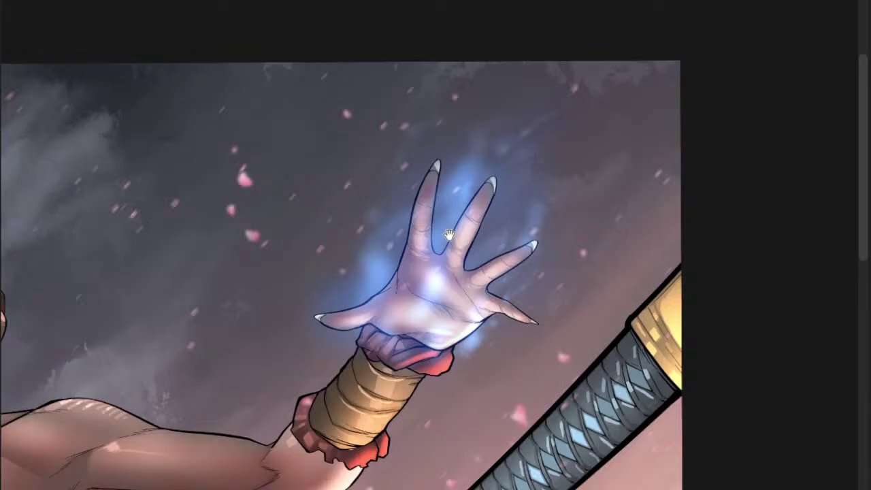
left_click(387, 268)
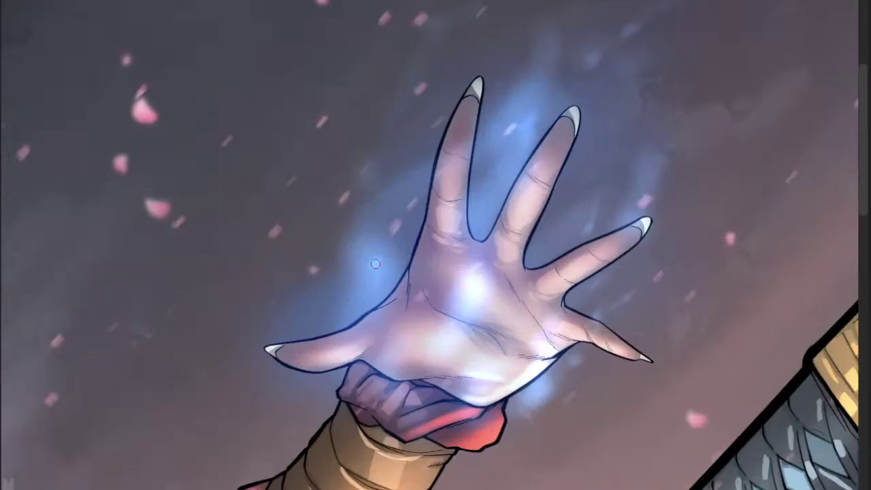
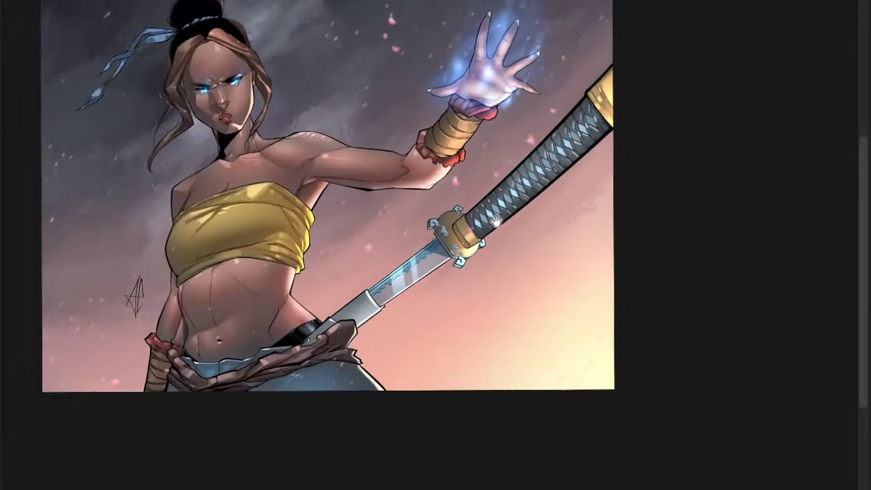
- Tint the sword's handle, guard and blade with a soft cyan-blue glow, using a large brush
left_click(404, 253)
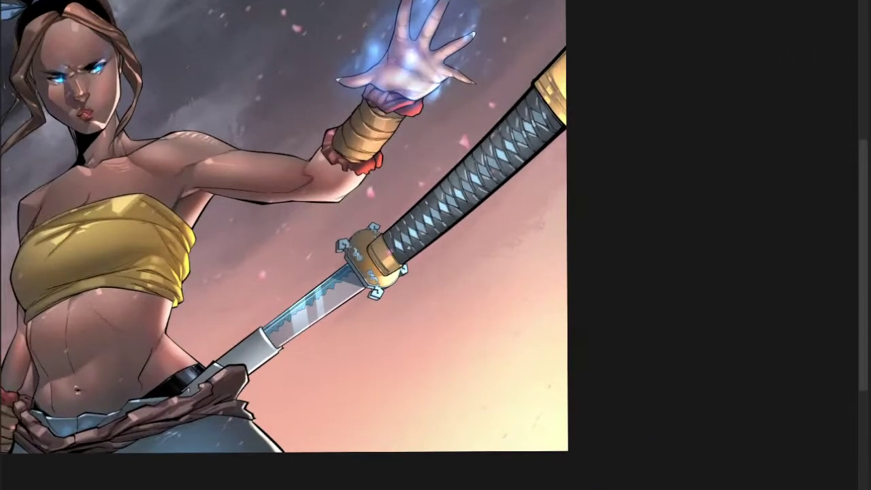
mouse_move(408, 249)
left_mouse_down()
mouse_move(368, 270)
mouse_move(420, 232)
mouse_move(402, 240)
left_mouse_up()
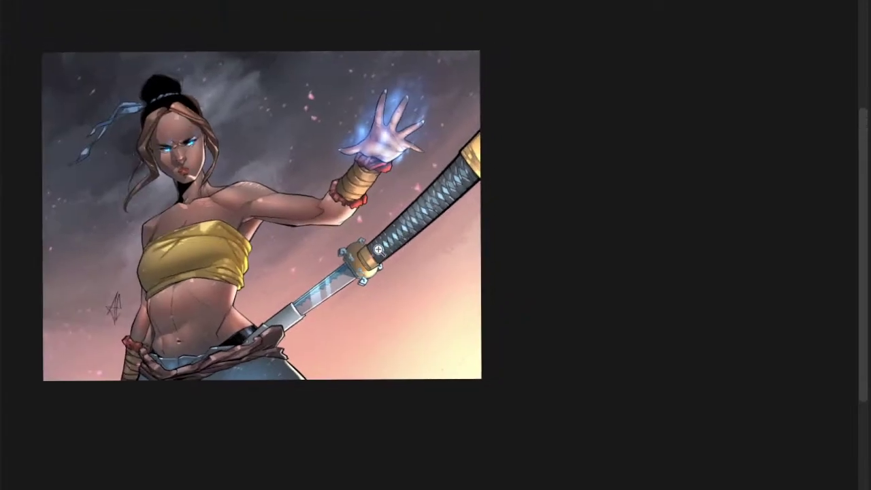
left_click(377, 249)
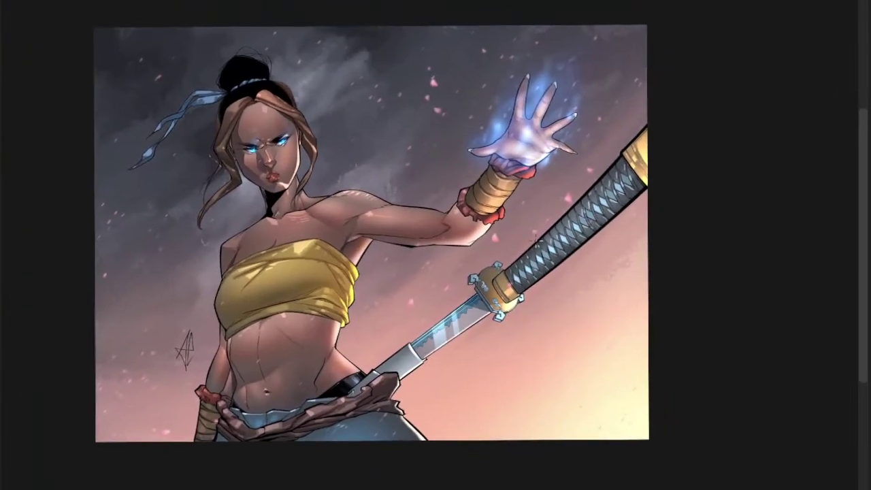
left_click(585, 231)
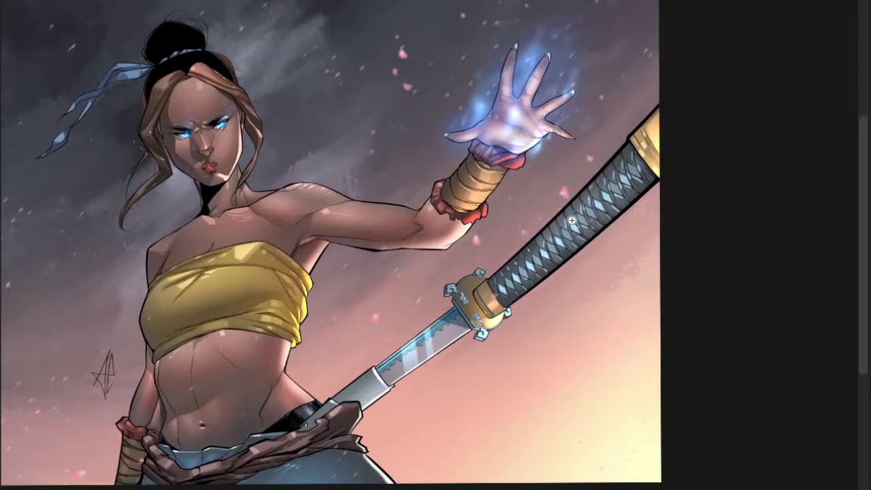
left_click_drag(573, 221, 481, 218)
left_click(425, 269)
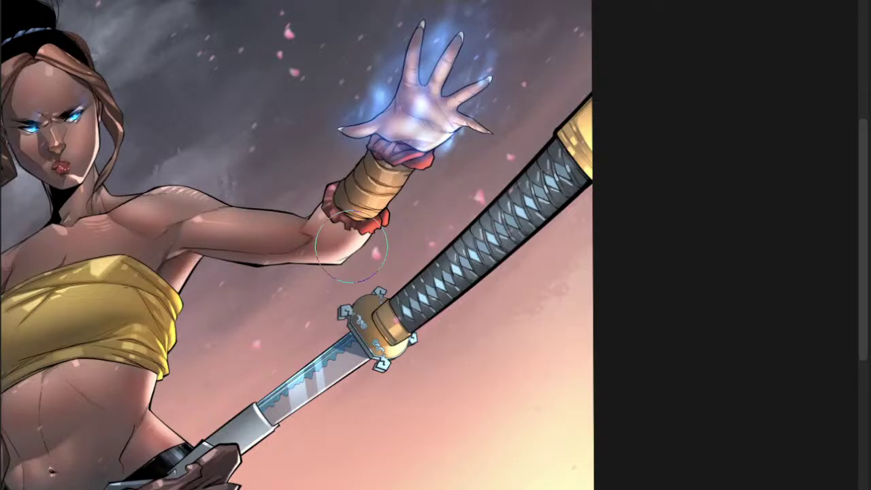
- Add pale blue light and wisps along both edges of the sword's handle and below the blade with a smaller brush
left_click_drag(481, 214, 427, 190)
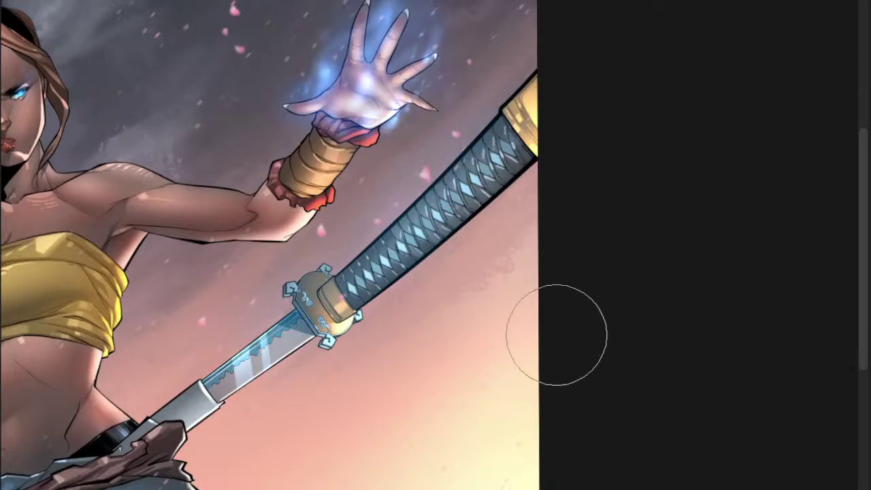
key("bracketleft")
key("bracketleft")
key("bracketleft")
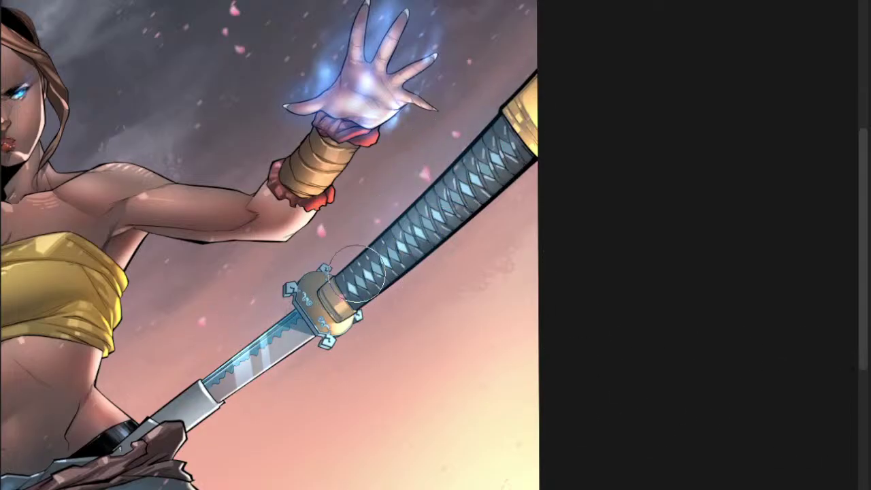
key("bracketleft")
key("bracketleft")
key("bracketleft")
key("bracketleft")
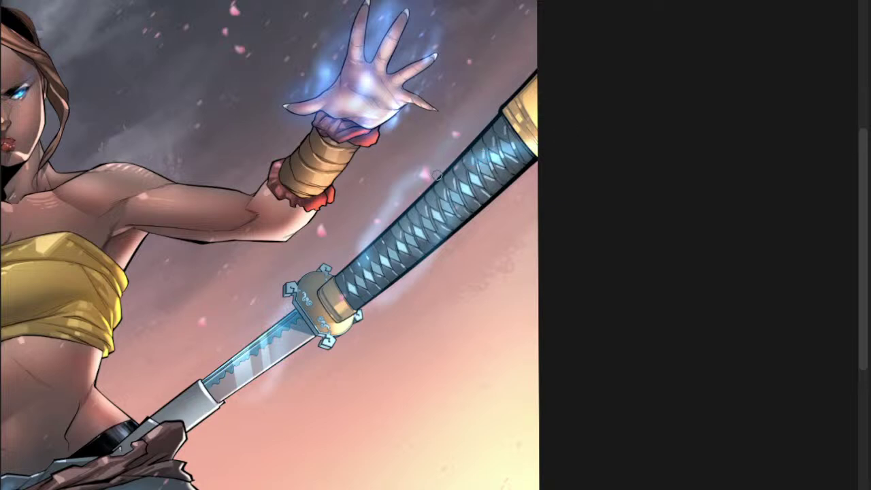
- Strengthen the pale blue wisp above the sword handle and the glow beneath the handle and blade
left_click_drag(416, 175, 385, 211)
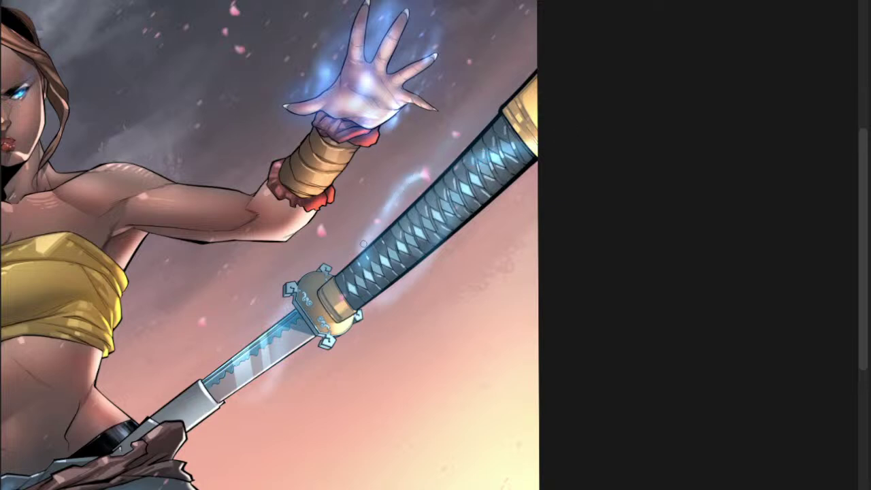
key("e")
left_click_drag(398, 284, 336, 309)
left_click_drag(313, 345, 276, 379)
key("bracketleft")
key("bracketleft")
key("bracketleft")
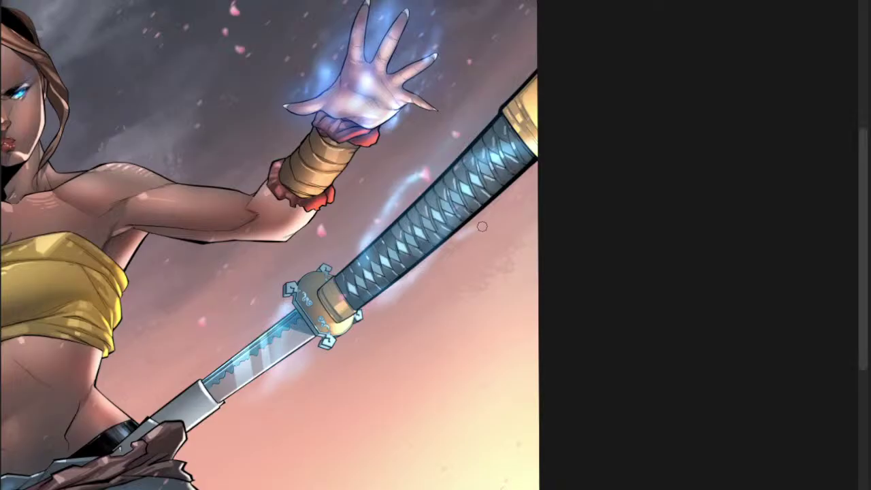
- Paint pale blue wisps beneath the blade and handle with a small brush, and brighten the wrap near the handle's end
key("bracketright")
key("bracketright")
key("bracketright")
key("bracketright")
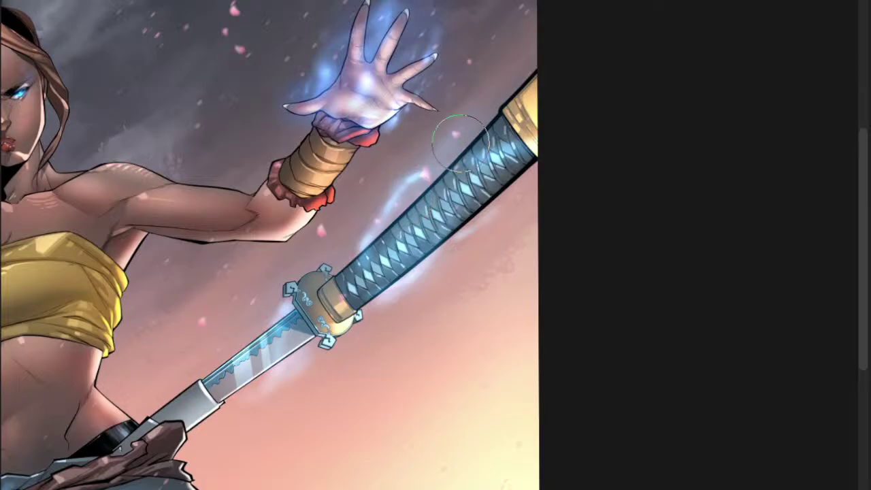
scroll(464, 199, "down", 3)
scroll(361, 296, "up", 2)
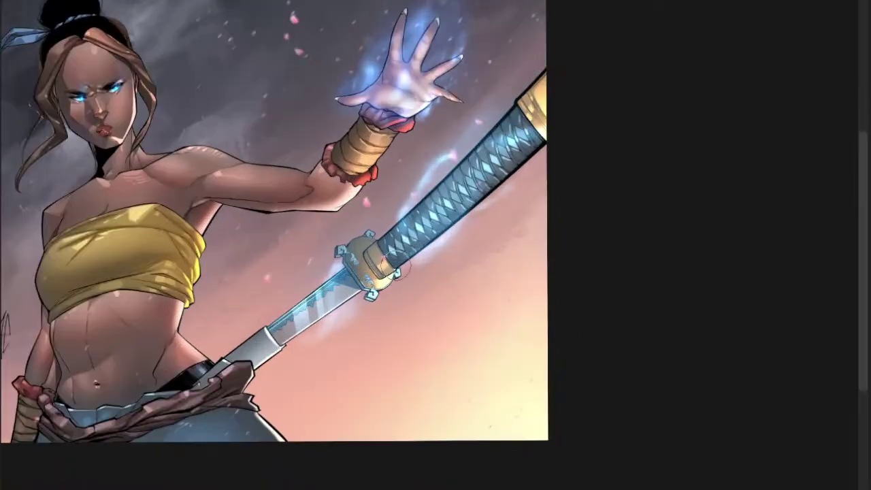
scroll(326, 255, "up", 1)
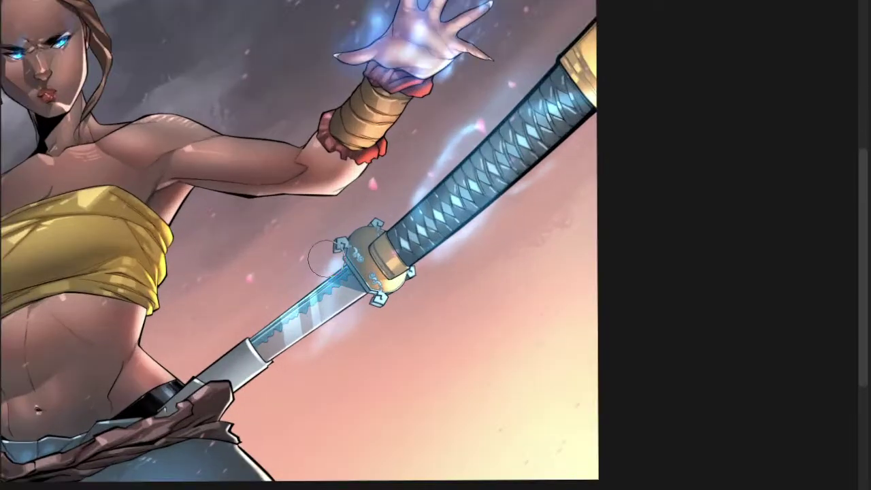
key("bracketleft")
key("bracketleft")
key("bracketleft")
key("bracketleft")
key("bracketleft")
key("bracketleft")
left_click_drag(327, 304, 324, 316)
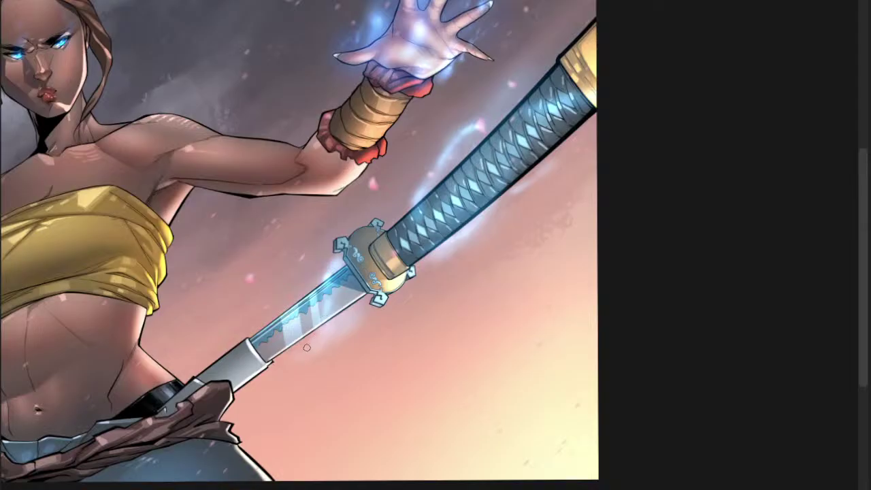
left_click_drag(306, 348, 289, 360)
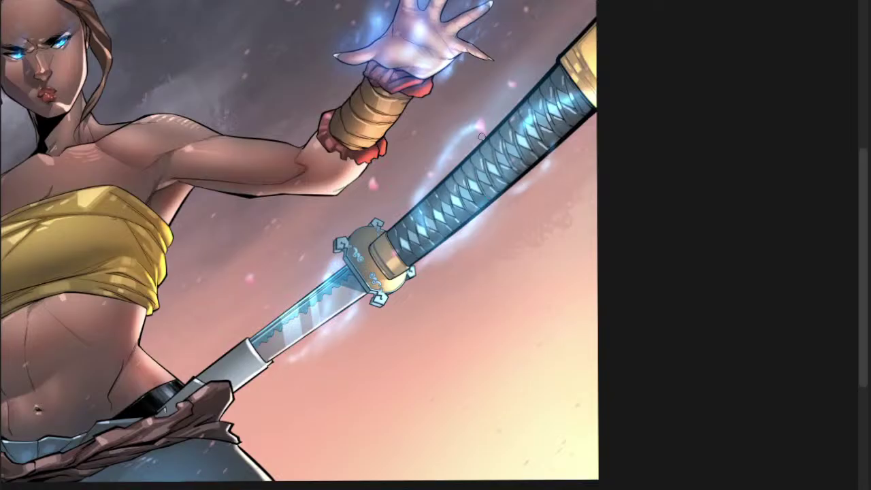
- Strengthen the light blue glow along the upper edge of the sword handle with a medium brush, replacing the first stroke
key("]")
key("]")
key("]")
mouse_move(435, 170)
left_mouse_down()
mouse_move(468, 139)
mouse_move(485, 103)
left_mouse_up()
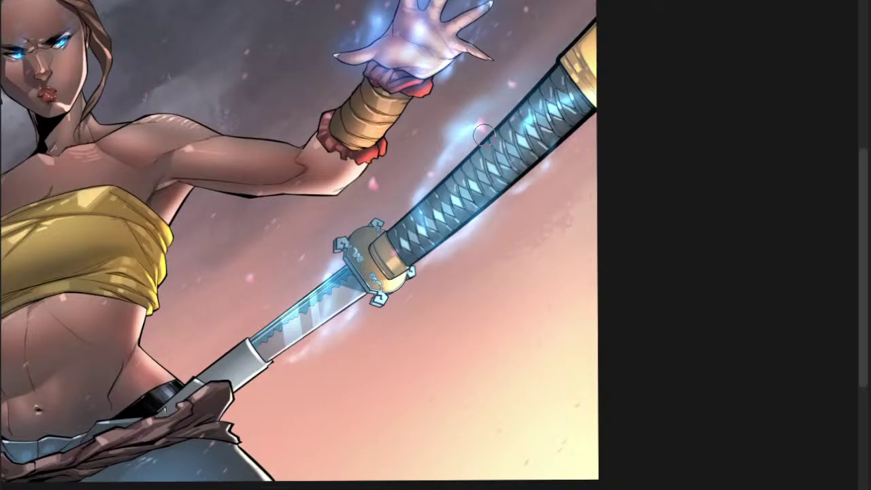
key("ctrl+z")
mouse_move(479, 123)
left_mouse_down()
mouse_move(442, 148)
mouse_move(424, 203)
left_mouse_up()
scroll(500, 201, "down", 5)
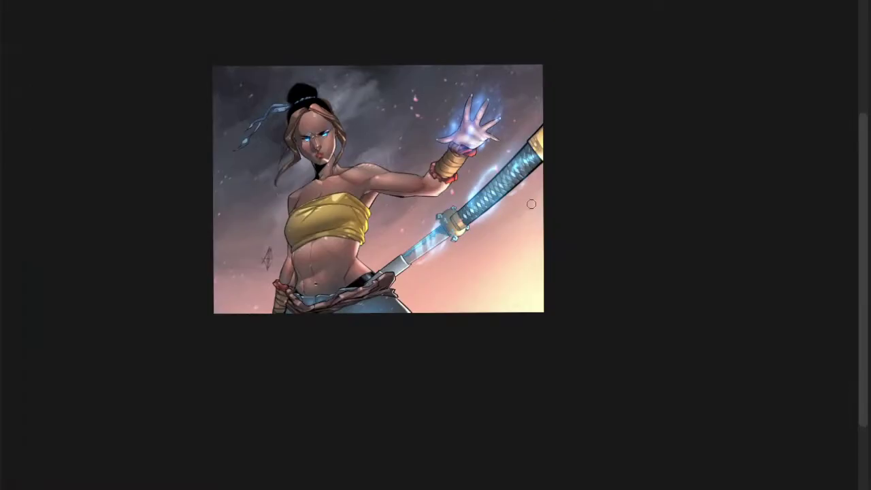
- Examine the sword's blue glow against the whole illustration from close up and from a distance
scroll(493, 203, "up", 3)
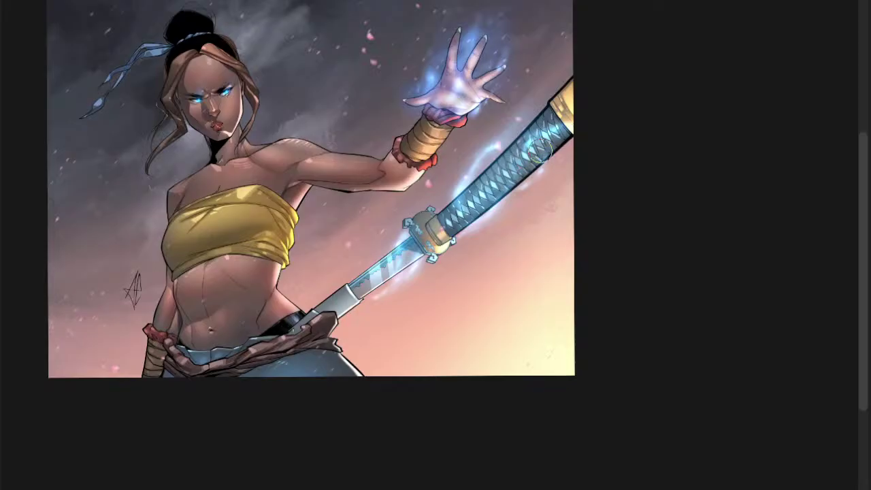
key("bracketright")
key("bracketright")
key("bracketright")
key("bracketright")
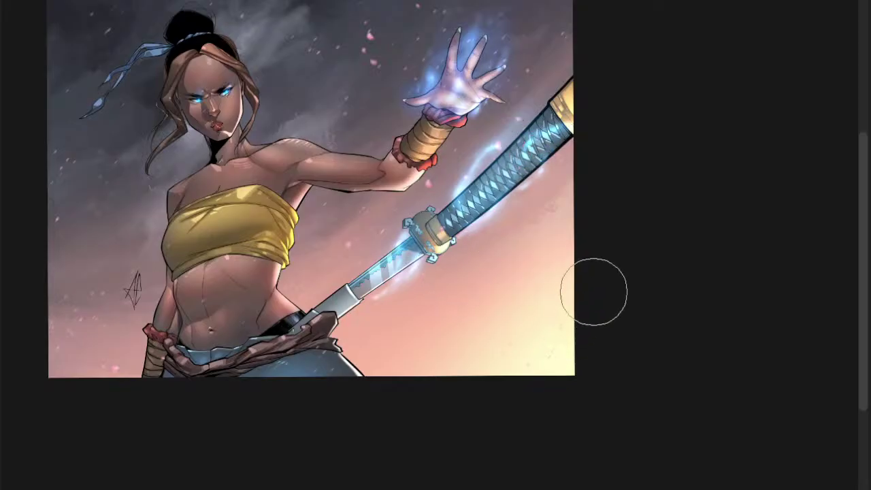
left_click_drag(620, 212, 557, 218)
scroll(424, 250, "up", 3)
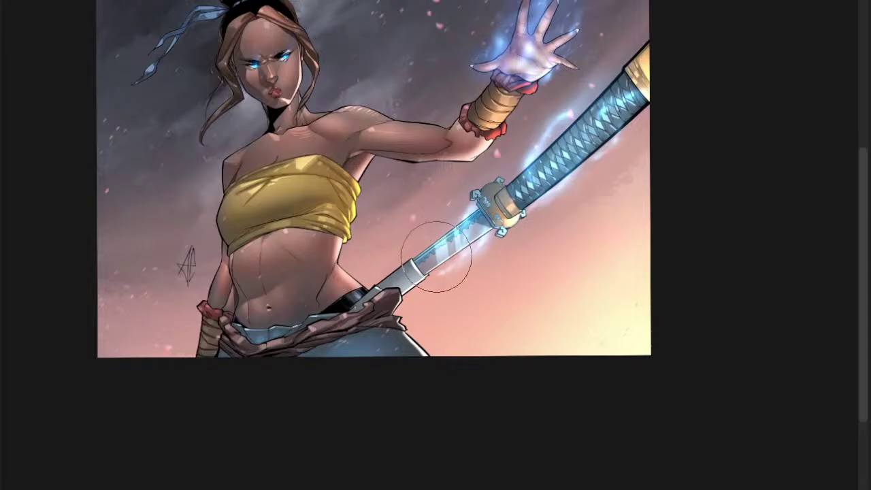
scroll(463, 224, "down", 2)
left_click(542, 191, "ctrl")
left_click_drag(545, 77, 591, 91)
left_click(568, 54, "ctrl")
scroll(569, 54, "down", 4)
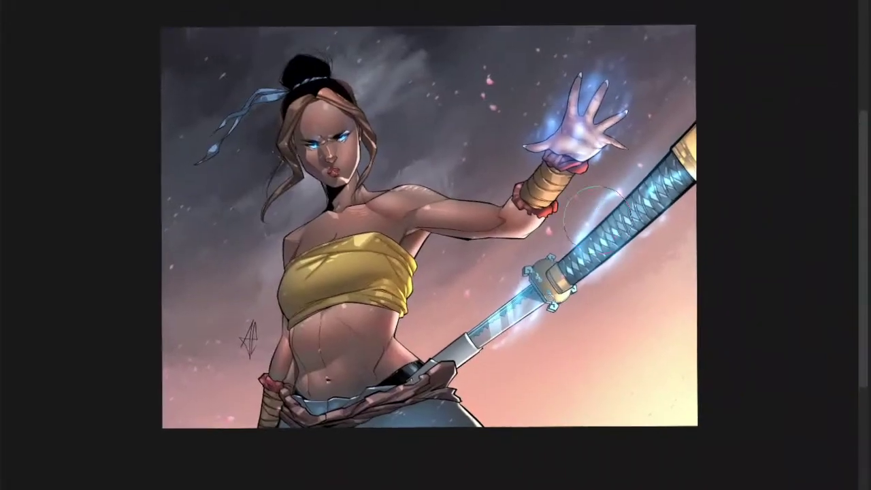
scroll(616, 281, "up", 3)
scroll(410, 384, "down", 4)
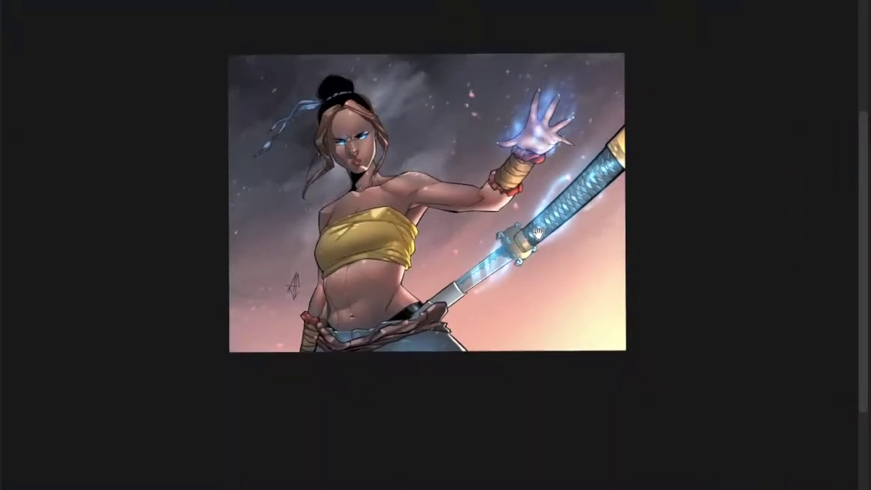
scroll(515, 265, "up", 3)
key("bracketleft")
key("bracketleft")
key("bracketleft")
key("bracketleft")
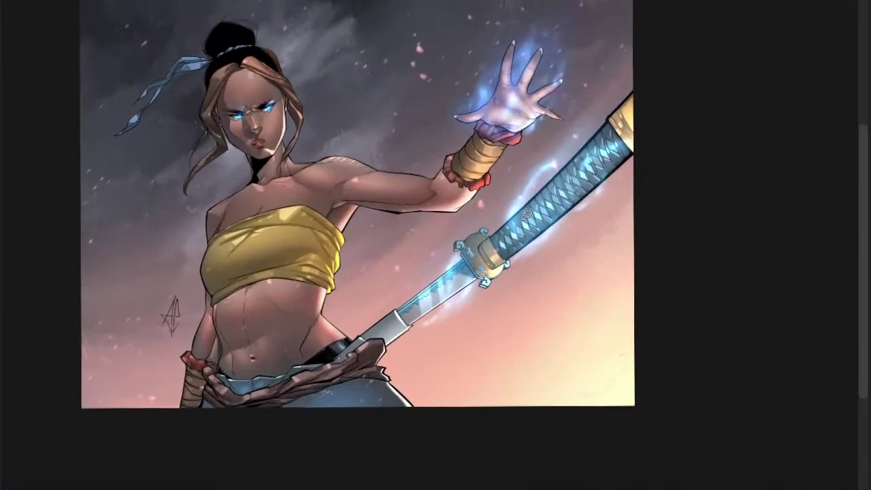
- Lasso the area around the sword and shift its glow to hue 21 and saturation 16
mouse_move(404, 332)
left_mouse_down()
mouse_move(696, 142)
mouse_move(672, 69)
mouse_move(597, 128)
left_mouse_up()
mouse_move(507, 178)
left_mouse_down()
mouse_move(388, 240)
mouse_move(406, 327)
mouse_move(651, 210)
mouse_move(679, 126)
left_mouse_up()
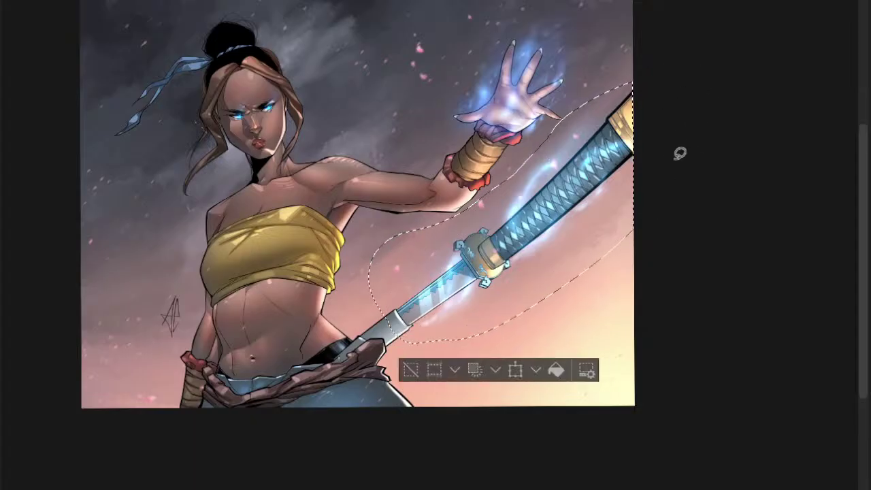
key("ctrl+u")
left_click_drag(692, 285, 718, 288)
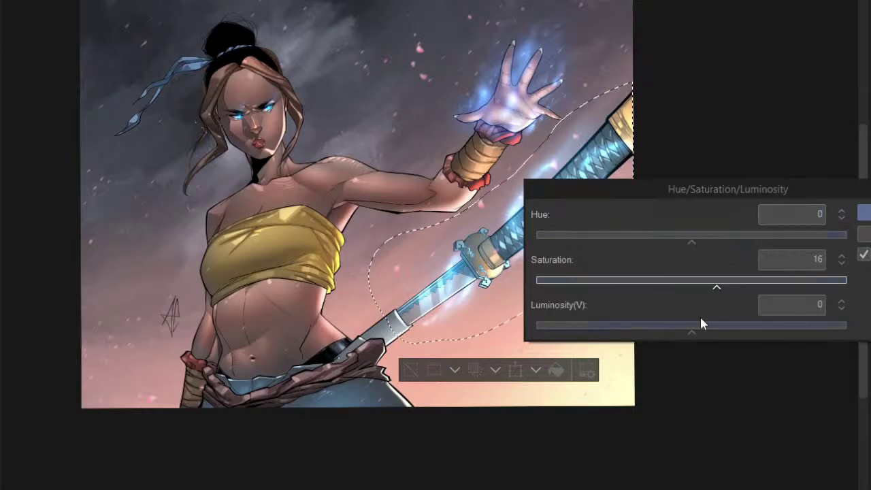
left_click_drag(685, 233, 679, 233)
left_click(700, 237)
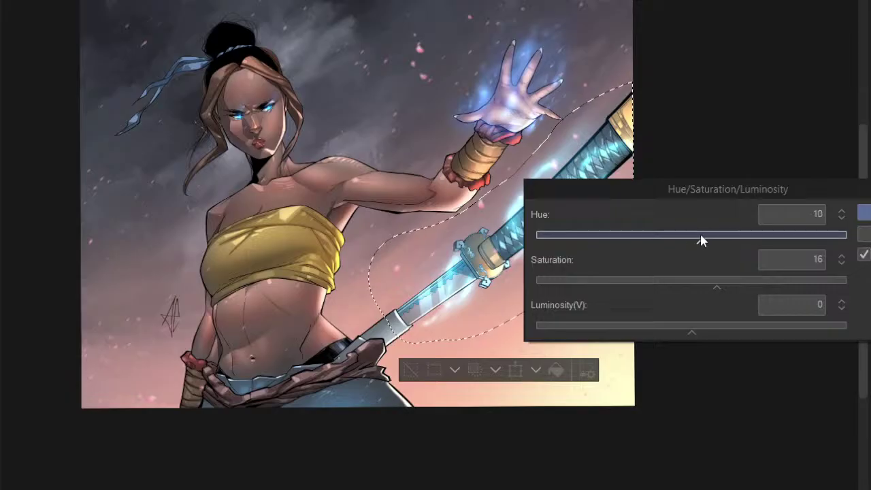
left_click_drag(704, 236, 710, 237)
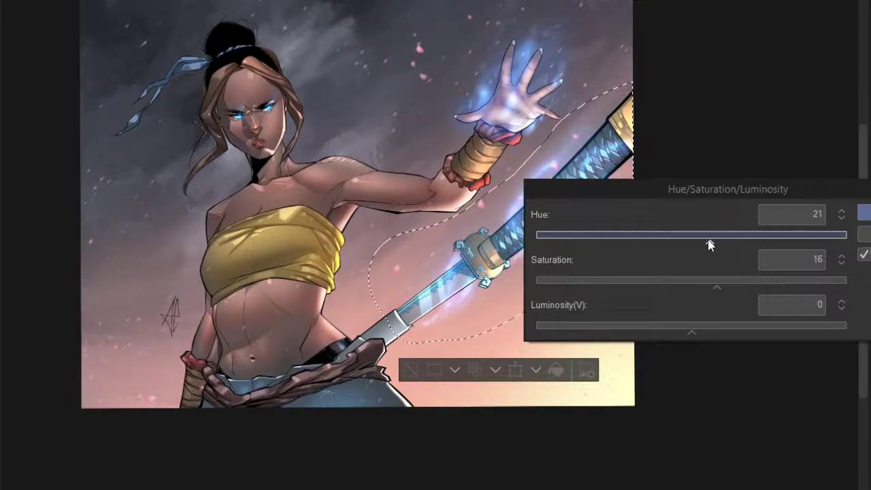
left_click(862, 215)
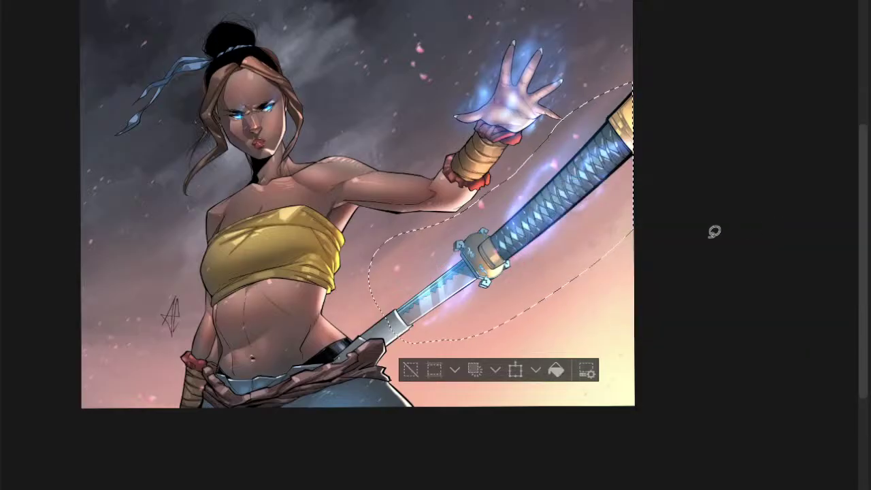
key("ctrl+d")
scroll(485, 284, "up", 3)
scroll(568, 249, "down", 5)
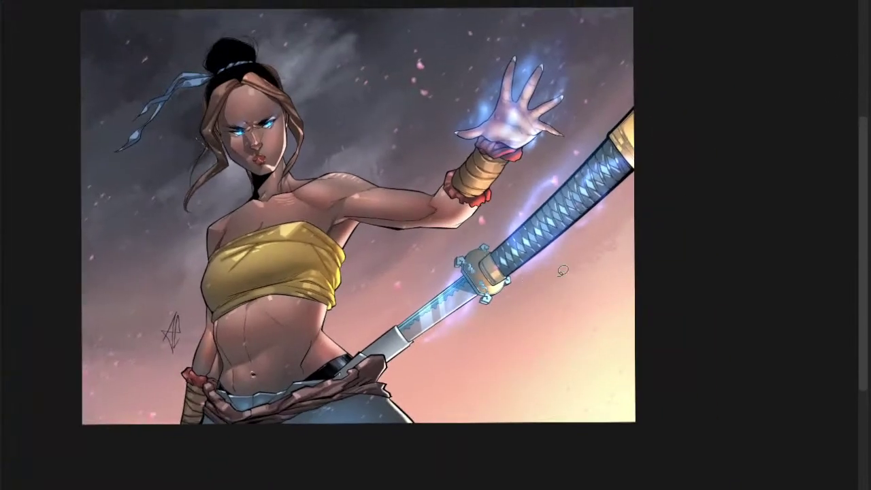
key("ctrl+u")
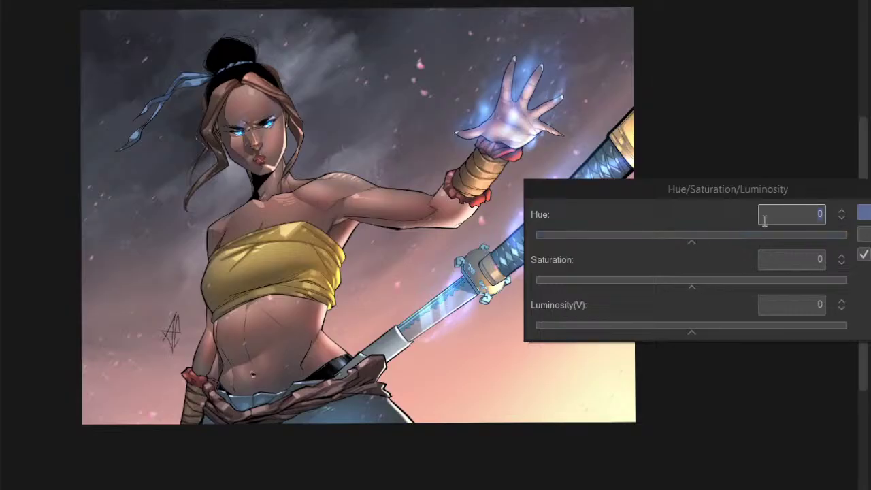
key("Escape")
key("ctrl+z")
- Shift the hue of the selected sword glow slightly in the negative direction, and deselect the area
key("ctrl+u")
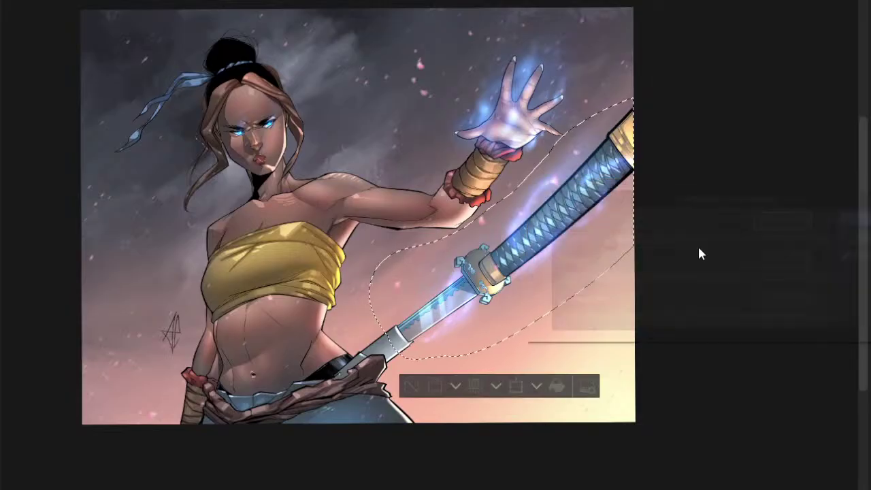
left_click_drag(702, 189, 781, 244)
left_click(767, 293)
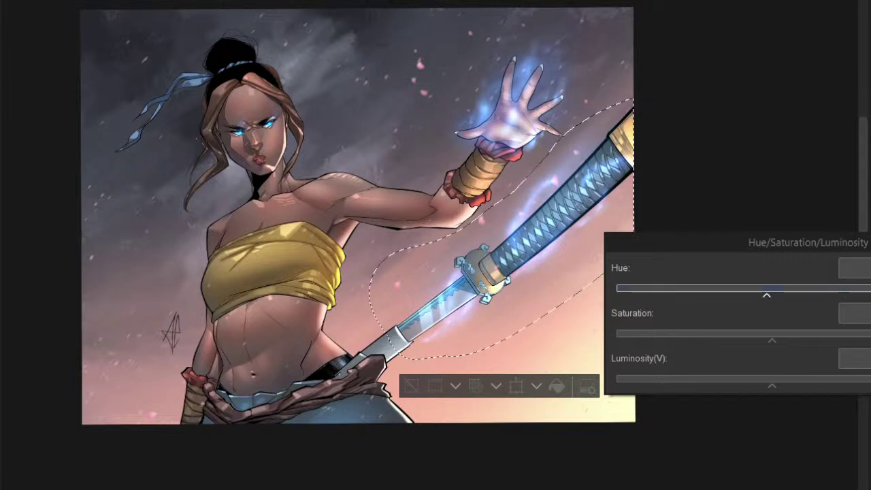
key("Return")
key("ctrl+d")
- Check the recoloured sword glow up close and within the full composition
scroll(387, 312, "up", 2)
left_click_drag(428, 310, 504, 368)
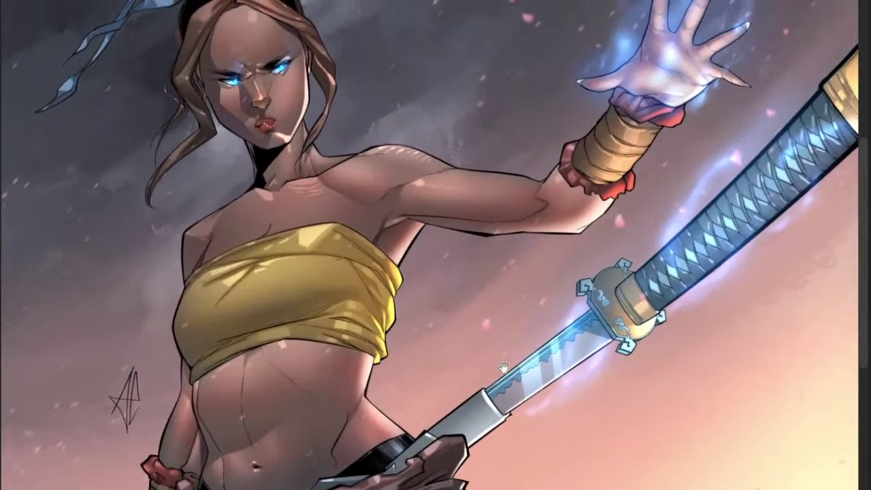
scroll(619, 327, "down", 2)
left_click_drag(564, 396, 492, 375)
scroll(521, 350, "down", 1)
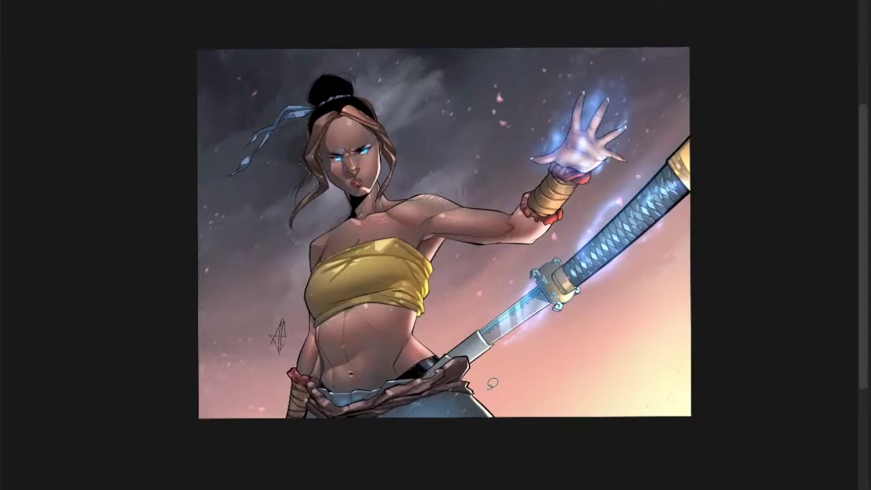
scroll(456, 407, "up", 1)
scroll(593, 353, "down", 3)
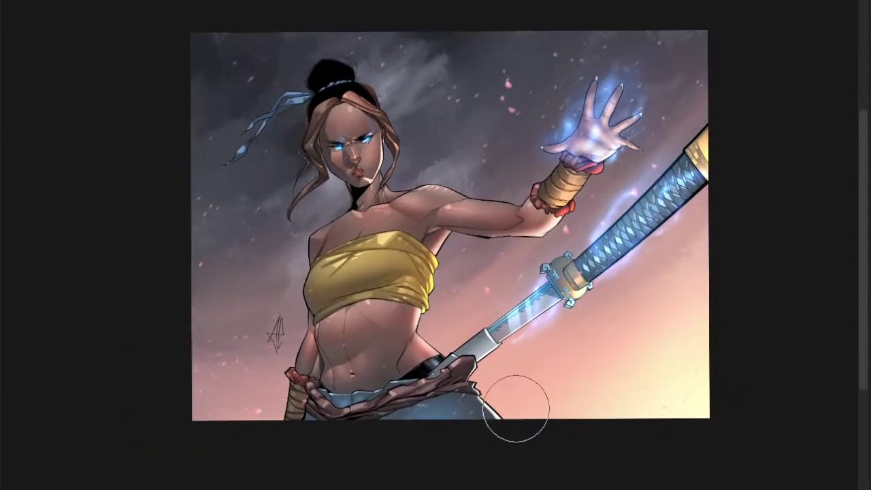
- Try a pale haze over the trousers at the picture's lower edge with a very large brush, and undo it
key("bracketright")
key("bracketright")
key("bracketright")
key("bracketright")
key("bracketright")
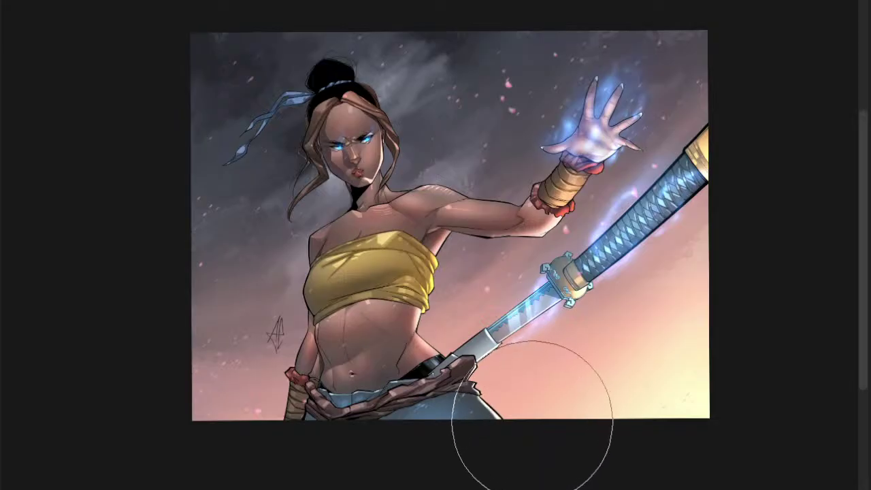
scroll(515, 350, "up", 1)
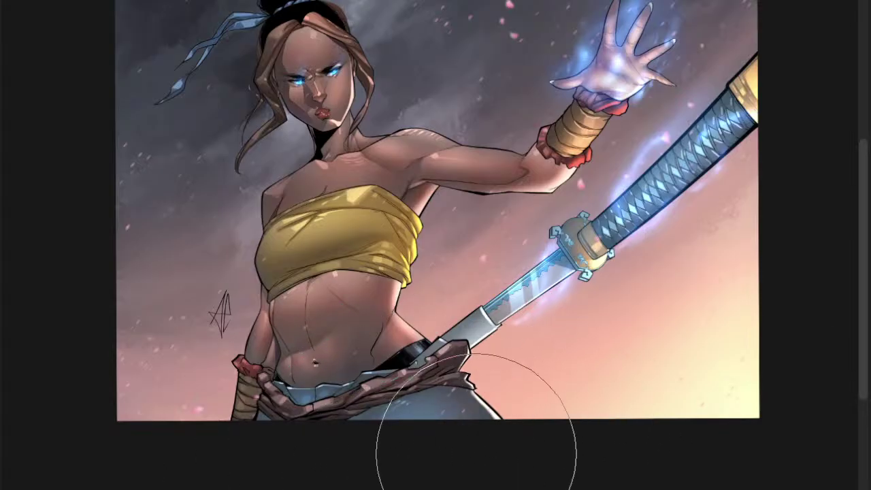
left_click_drag(553, 422, 341, 475)
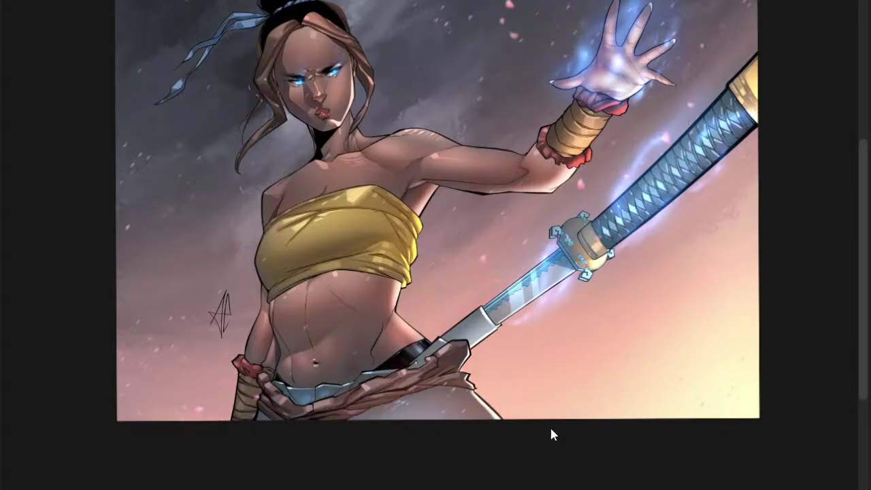
key("ctrl+z")
- Brush soft pale light over the thigh of the trousers at the picture's lower edge with a smaller, still large brush
key("[")
key("[")
key("[")
key("[")
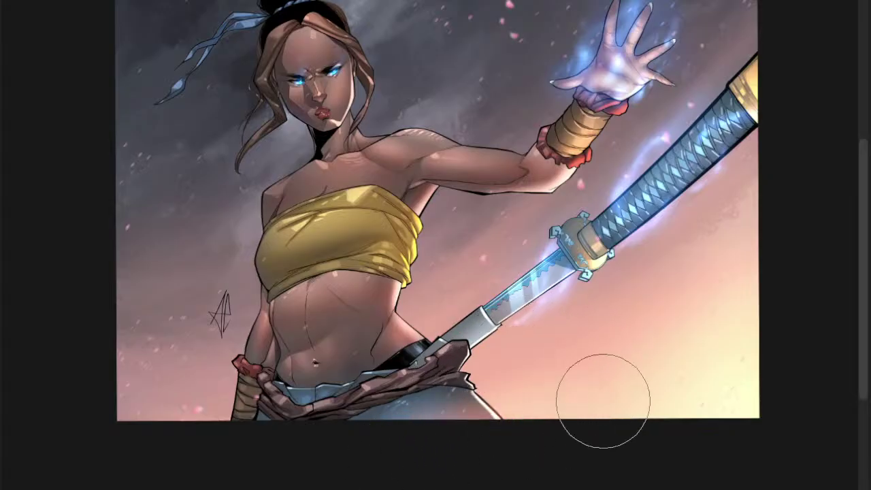
key("bracketright")
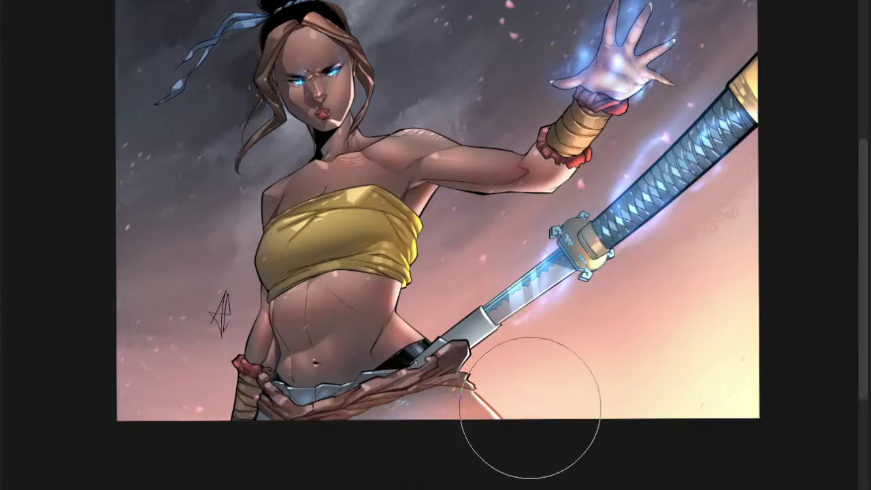
scroll(510, 402, "up", 3)
left_click_drag(506, 425, 565, 395)
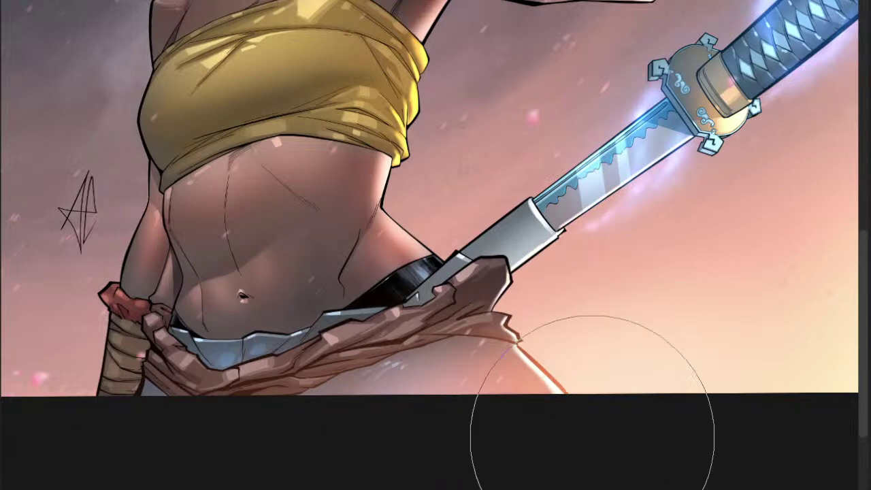
scroll(570, 414, "down", 5)
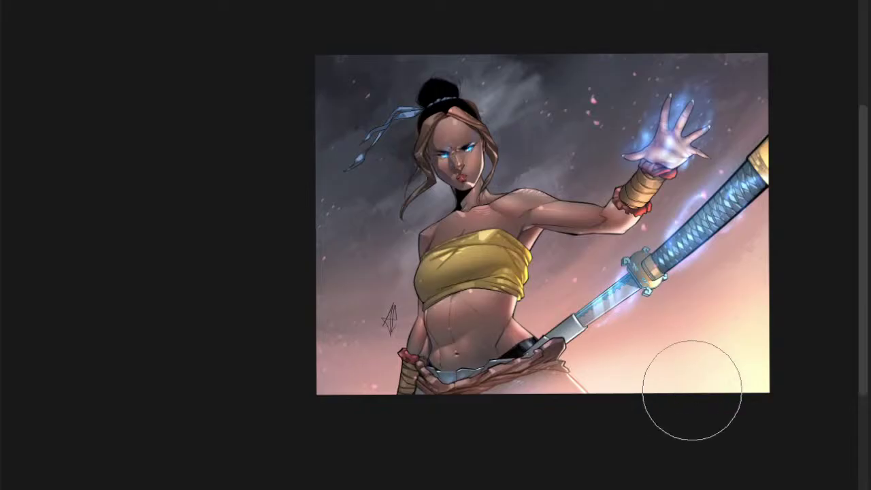
scroll(653, 381, "up", 1)
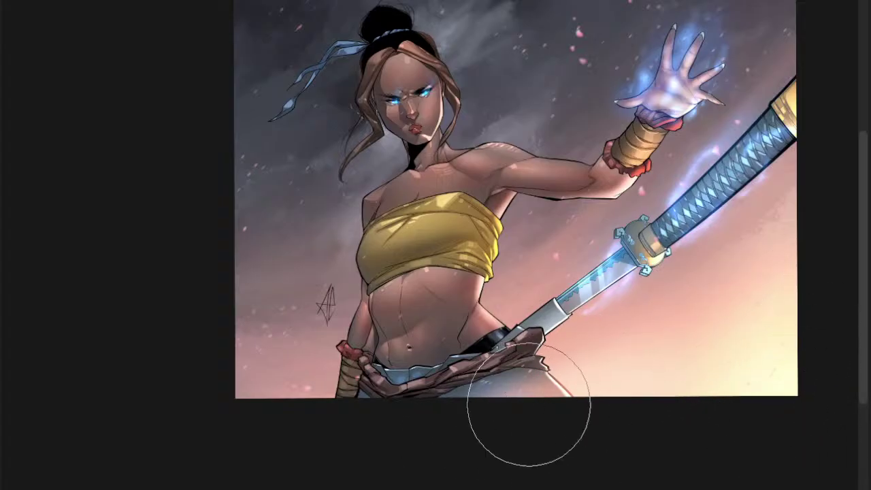
scroll(650, 390, "down", 2)
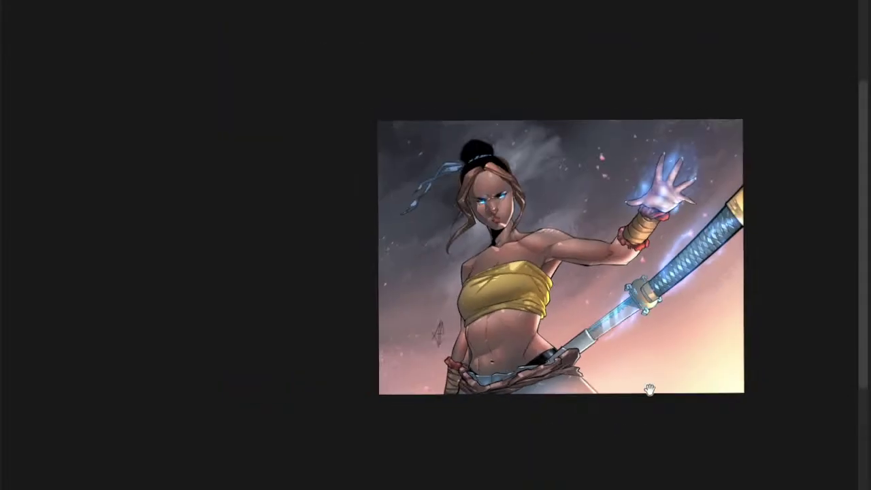
scroll(583, 386, "up", 2)
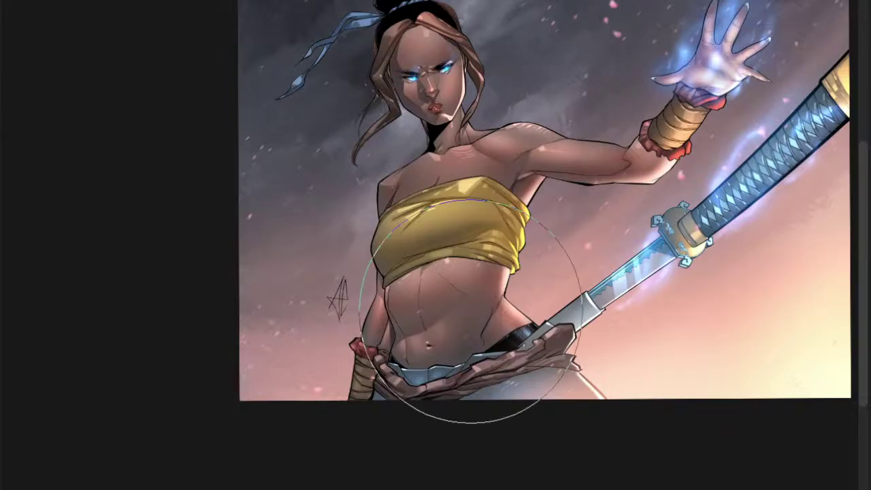
- Try a further soft pale dab over the sash and thigh with a very large brush, and undo it
left_click(506, 445)
left_click_drag(577, 417, 489, 382)
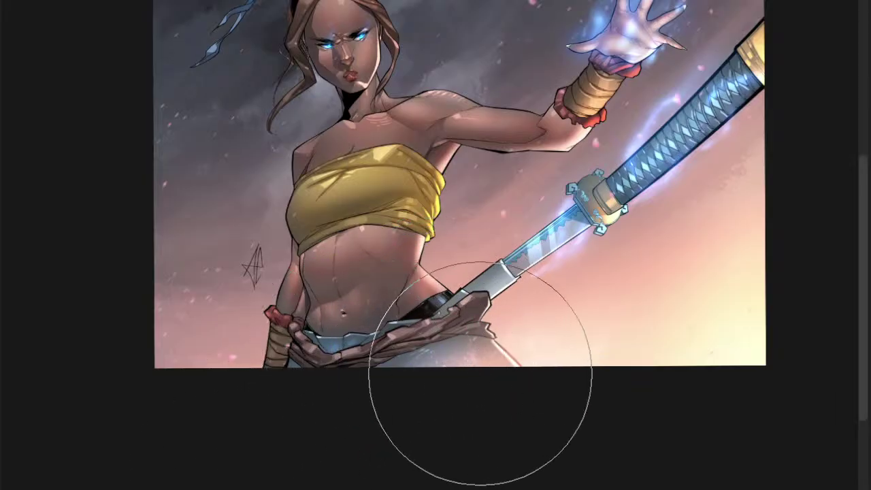
key("ctrl+plus")
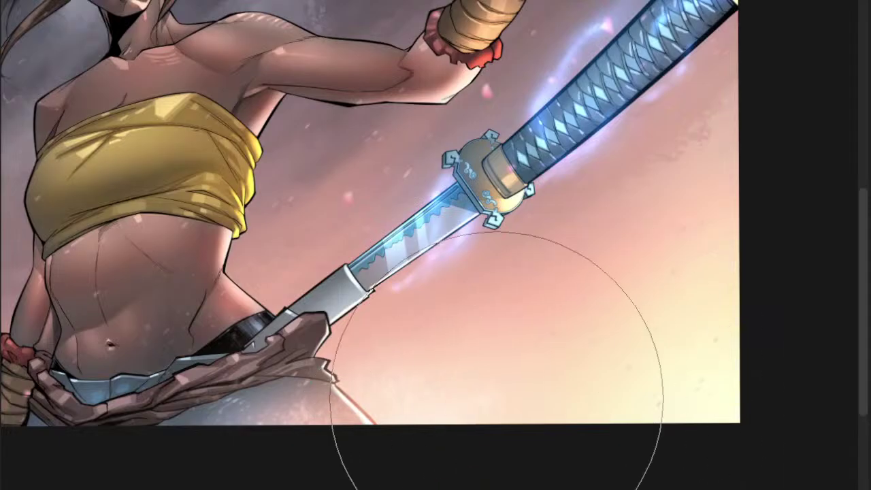
left_click(357, 323)
key("ctrl+z")
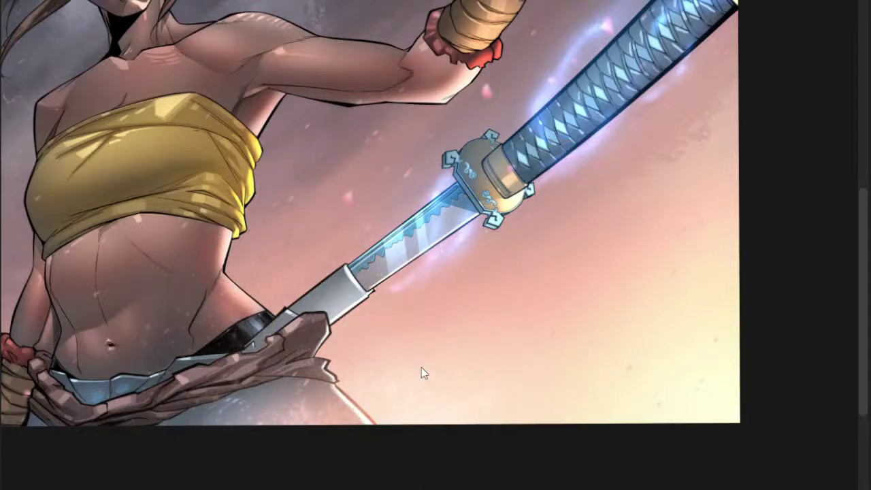
- Shrink the brush and paint pale textured light over the trousers at the picture's lower edge
left_click(378, 306)
key("bracketleft")
key("bracketleft")
key("bracketleft")
key("bracketleft")
key("bracketleft")
key("bracketleft")
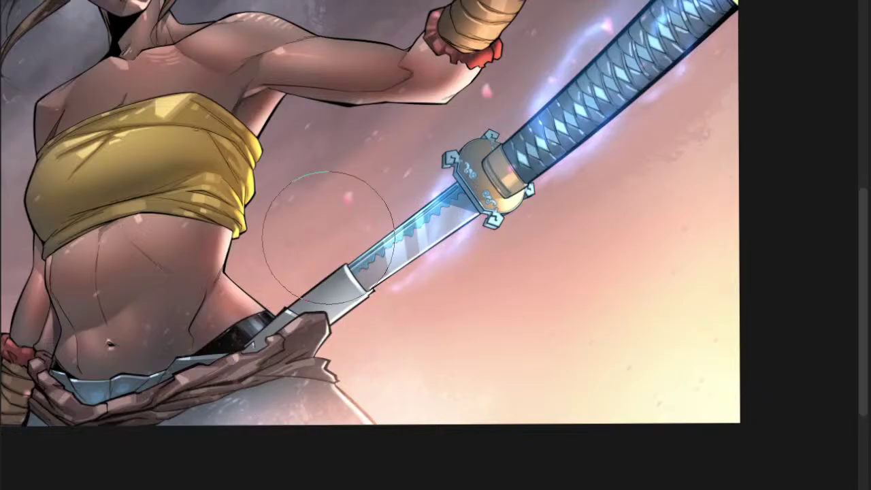
left_click_drag(163, 387, 306, 350)
left_click_drag(248, 375, 293, 377)
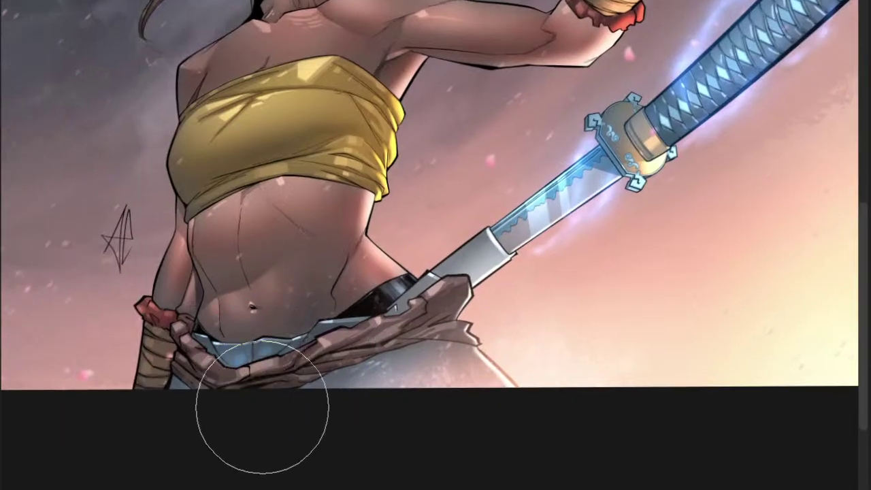
left_click_drag(333, 405, 272, 401)
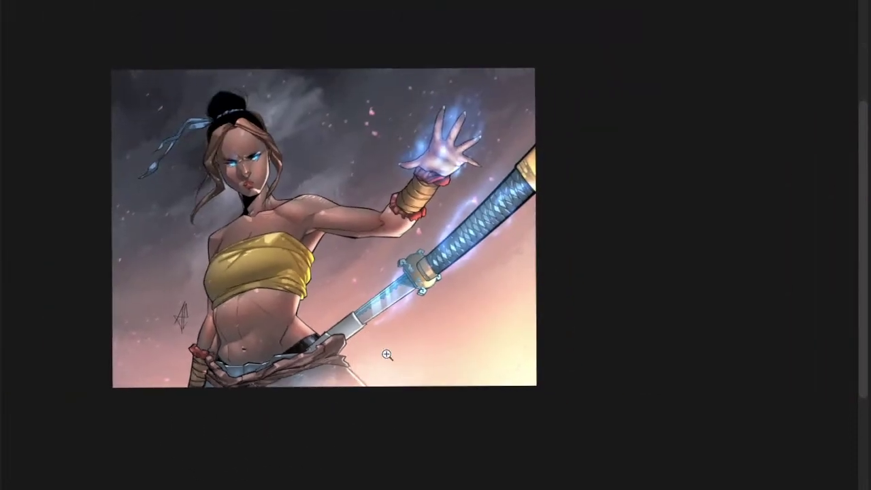
- Undo the last dab on the trousers and brush pale speckled light across the thigh below the sash
left_click_drag(387, 355, 408, 368)
left_click(281, 393)
key("ctrl+z")
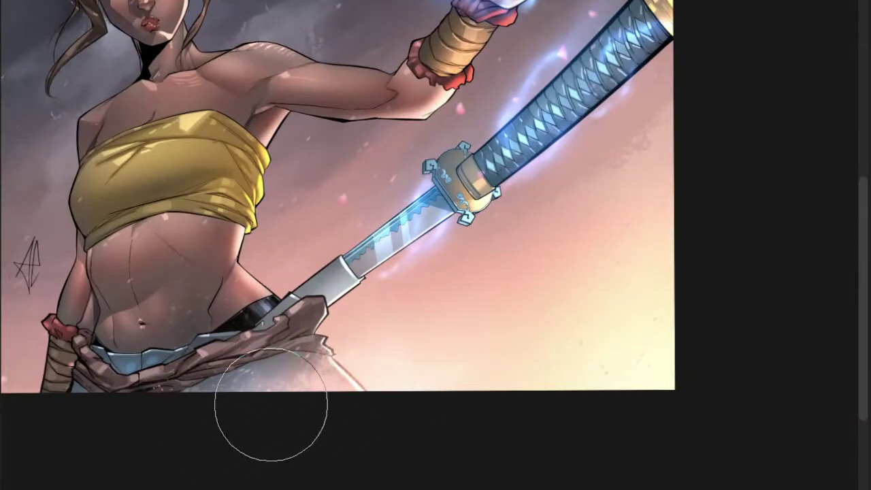
left_click_drag(270, 404, 327, 366)
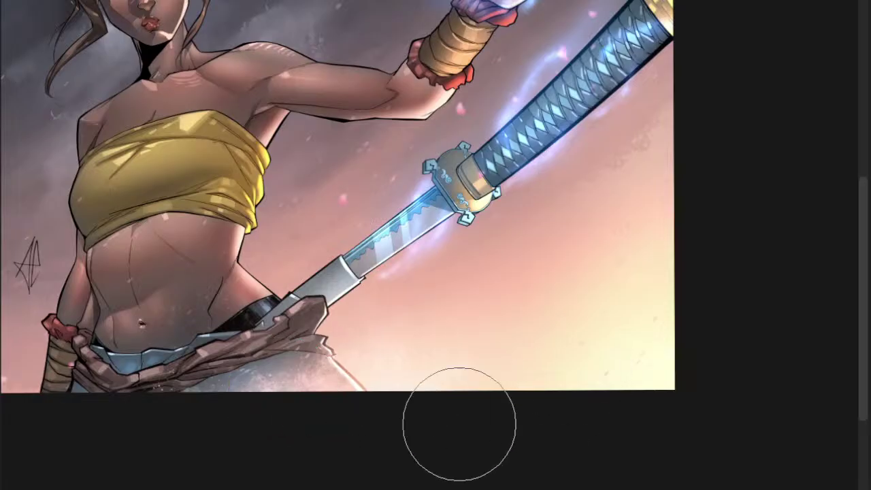
mouse_move(466, 396)
left_mouse_down()
mouse_move(488, 426)
mouse_move(515, 392)
mouse_move(521, 401)
left_mouse_up()
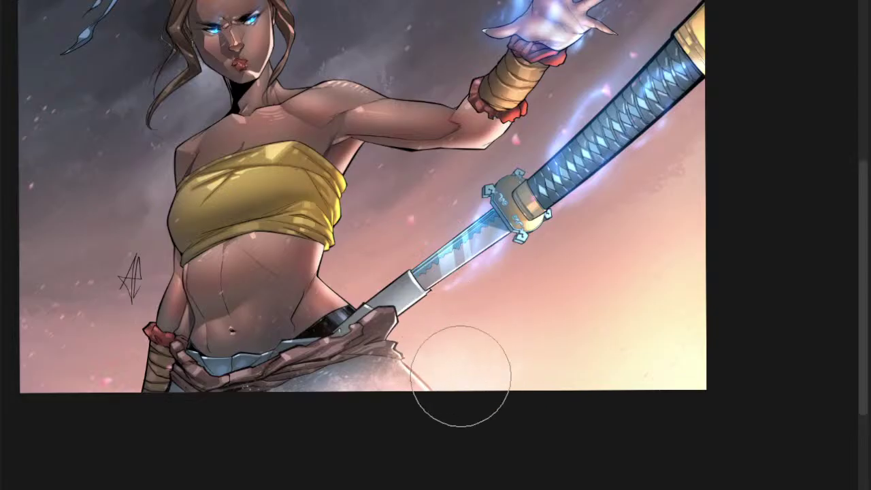
scroll(503, 367, "up", 2)
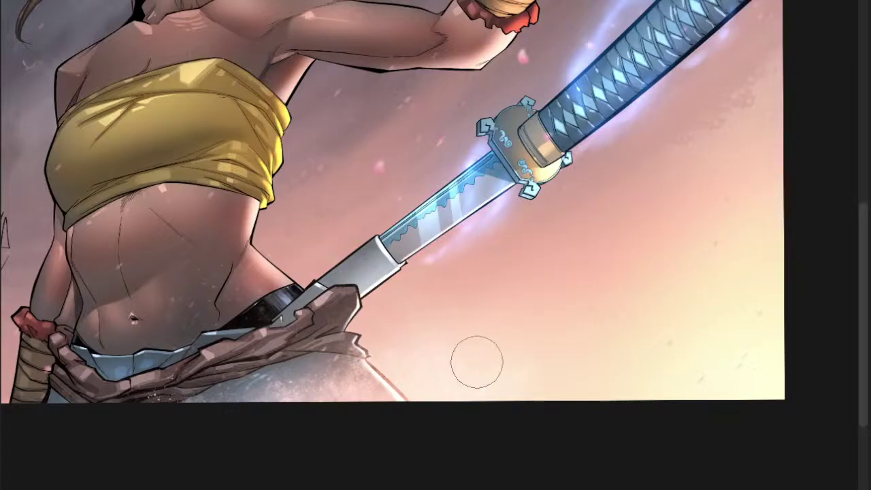
- Soften the pale speckles on the thigh with an enlarged brush, so the light blends into the trousers
key("bracketright")
key("bracketright")
key("bracketright")
key("bracketright")
key("bracketright")
key("bracketright")
key("bracketright")
key("bracketleft")
key("bracketleft")
key("bracketleft")
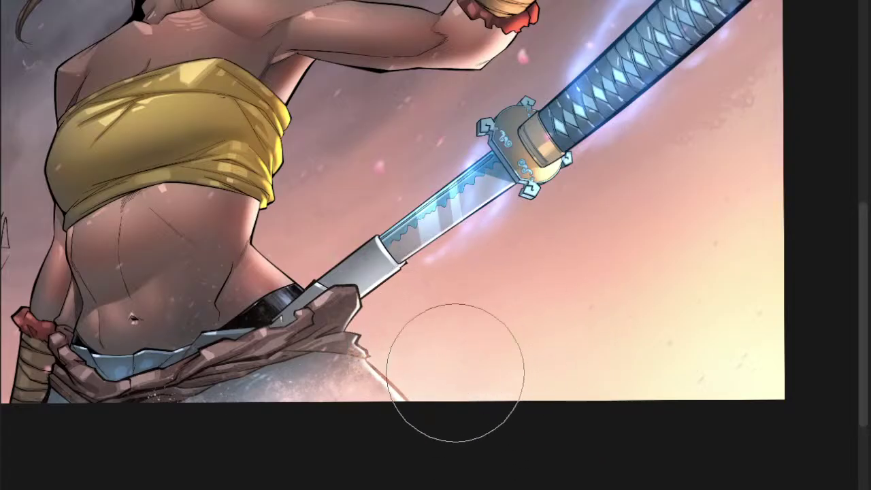
scroll(508, 332, "down", 2)
scroll(508, 332, "up", 2)
scroll(471, 387, "down", 2)
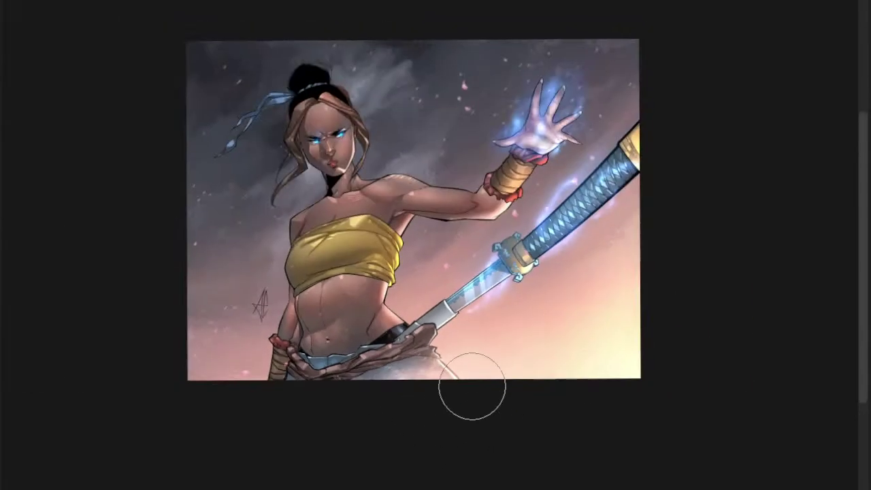
scroll(524, 381, "up", 3)
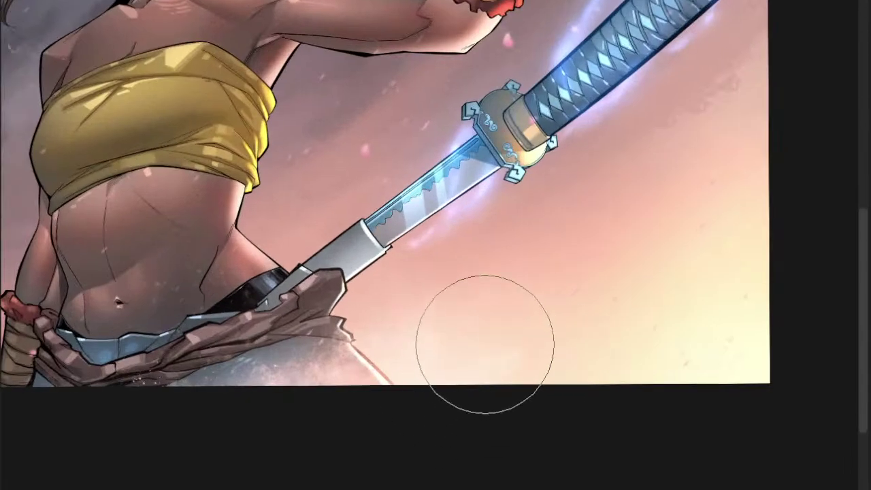
scroll(486, 381, "down", 1)
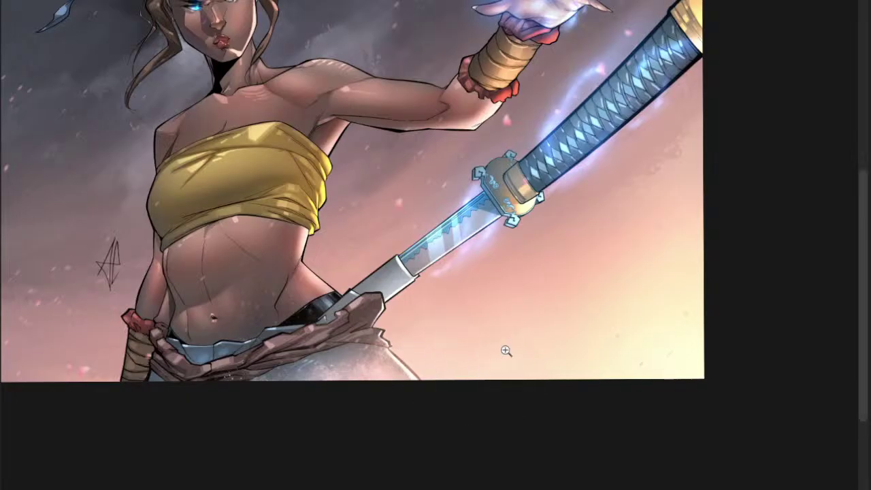
scroll(505, 350, "down", 2)
scroll(457, 370, "up", 3)
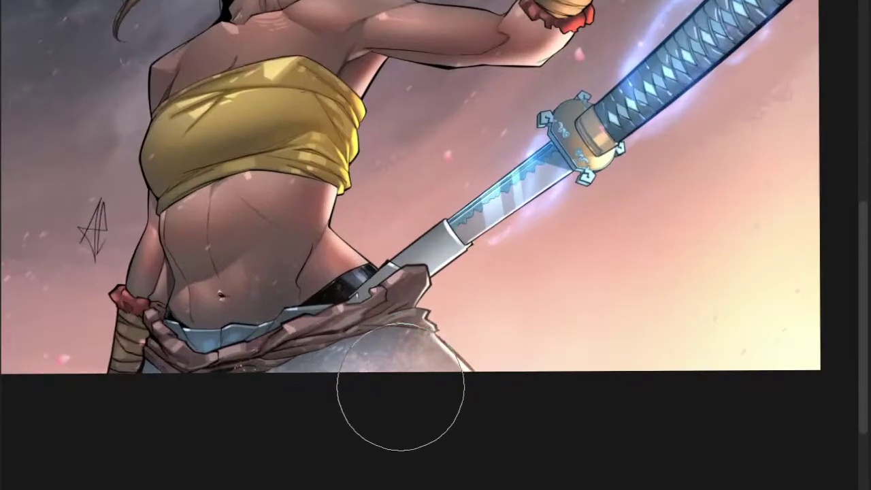
- Check the softened light on the trousers up close and within the full composition
scroll(452, 392, "down", 1)
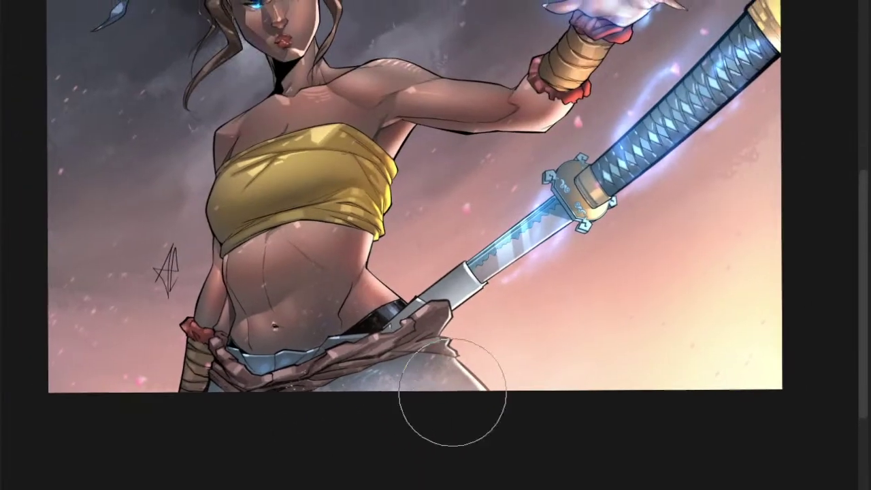
scroll(452, 392, "down", 3)
scroll(598, 245, "up", 3)
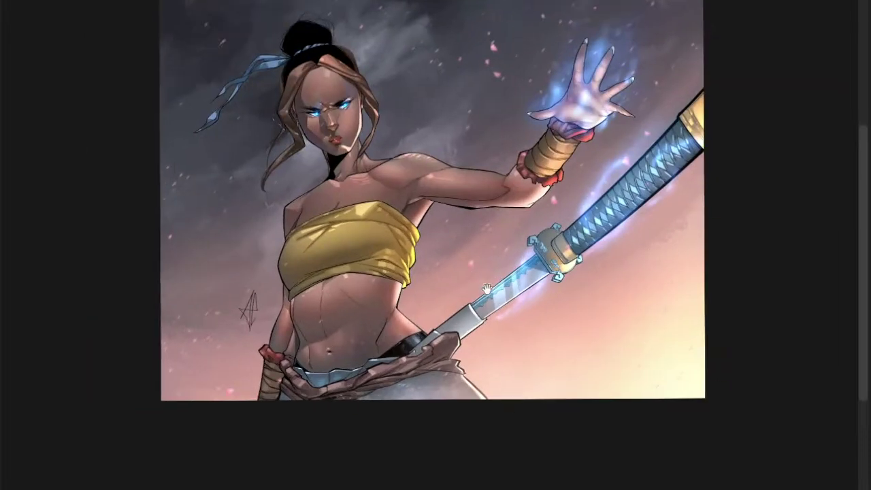
scroll(485, 361, "up", 4)
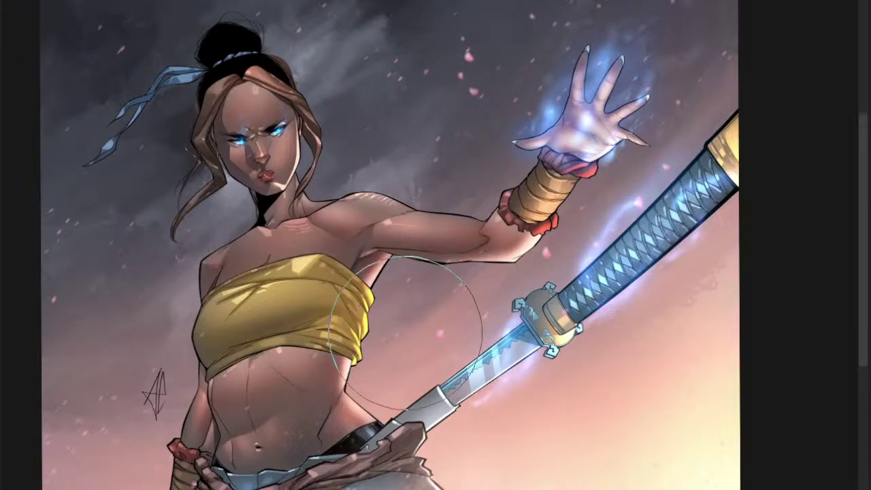
left_click_drag(573, 453, 564, 449)
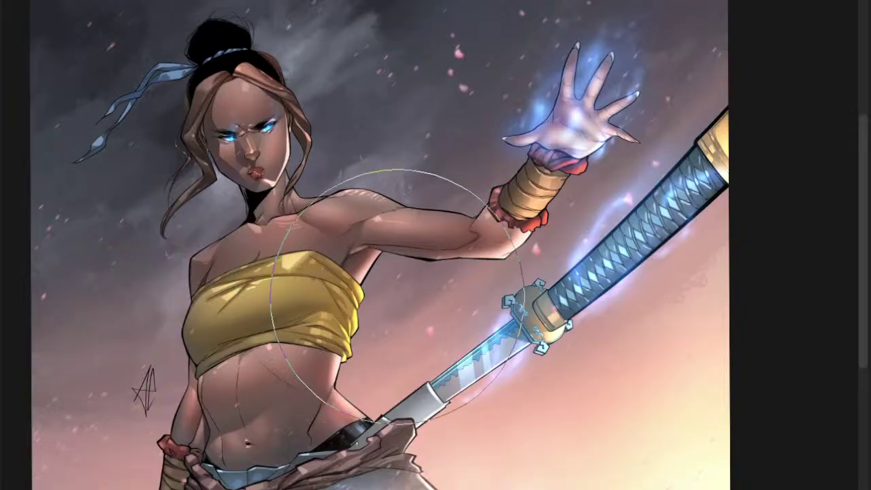
scroll(503, 274, "down", 3)
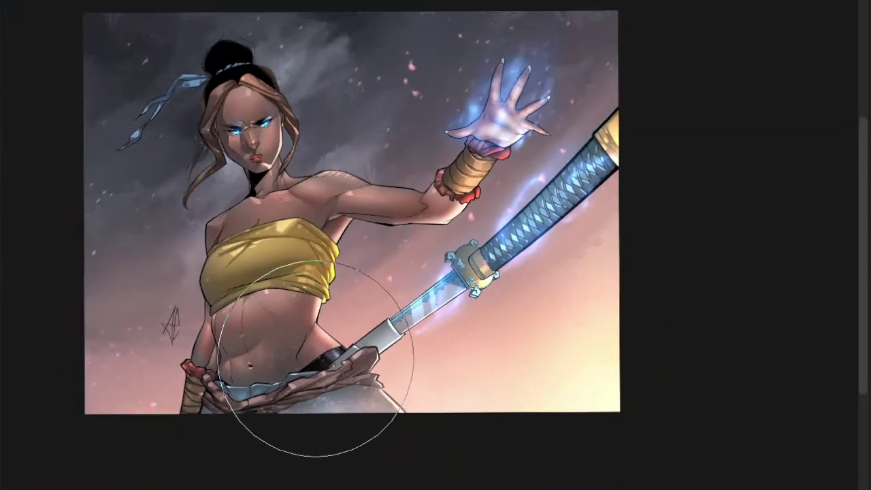
left_click(313, 361)
left_click_drag(313, 361, 342, 367)
left_click_drag(404, 399, 434, 375)
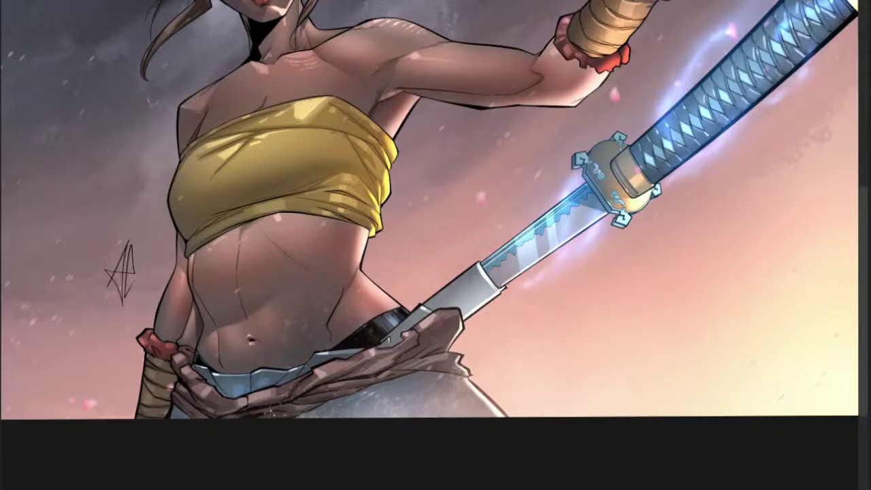
- Try hexagonal bokeh lights in the background behind the figure and around the signature, using a large scatter brush
scroll(429, 289, "down", 1)
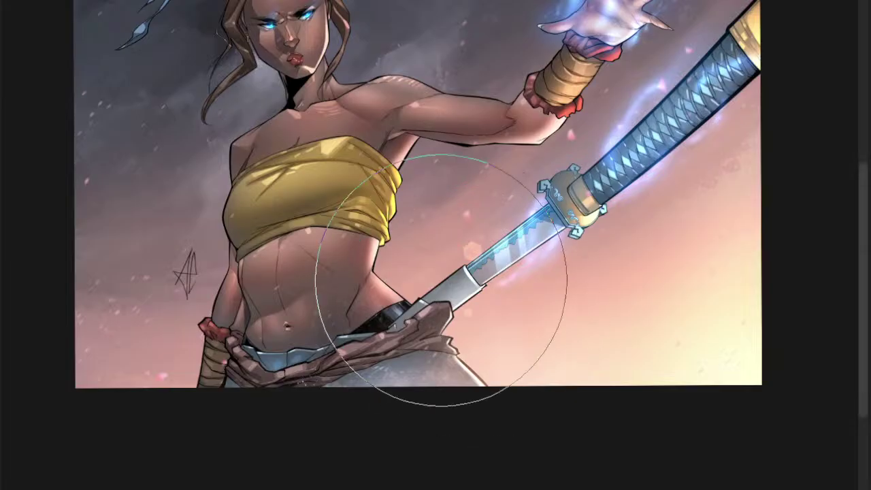
left_click(202, 280)
key("ctrl+z")
left_click(227, 239)
left_click(136, 324)
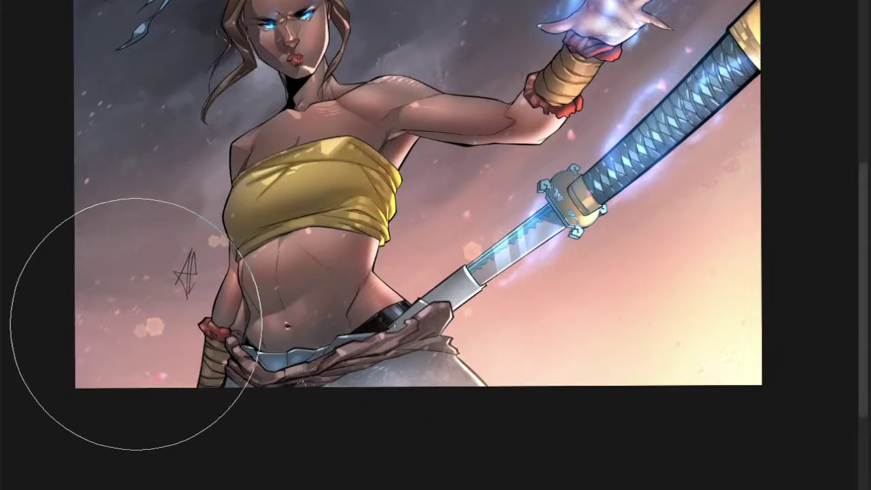
left_click(130, 321)
left_click(147, 204)
- Try more hexagonal bokeh lights of varied sizes across the warm sunset sky beside the hip and below the sword
left_click(545, 361)
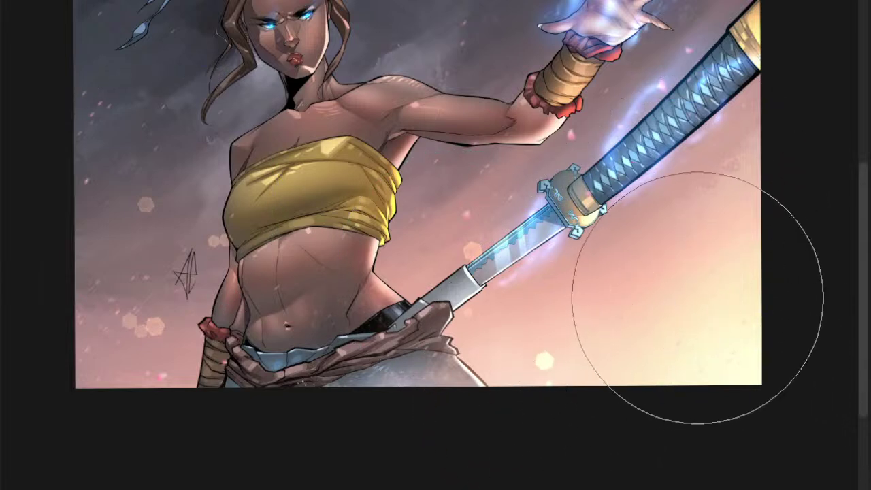
mouse_move(697, 298)
left_mouse_down()
mouse_move(630, 347)
mouse_move(660, 373)
left_mouse_up()
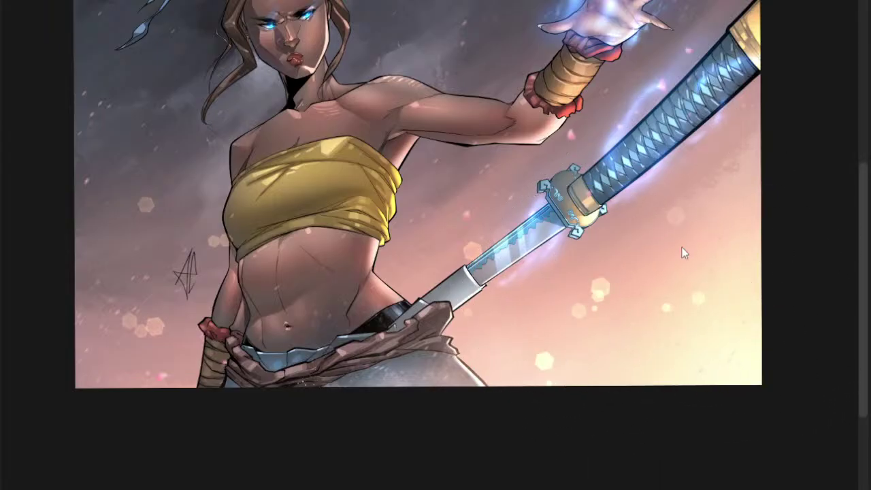
left_click(551, 326)
left_click(717, 210)
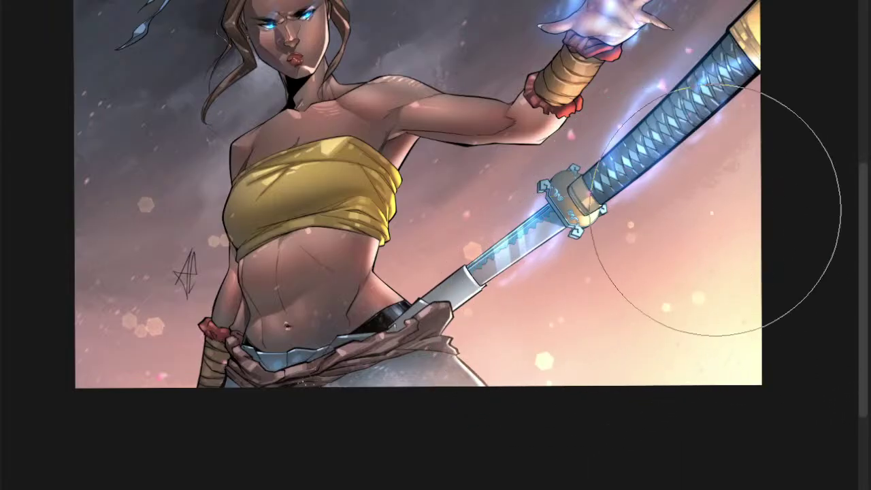
left_click(747, 343)
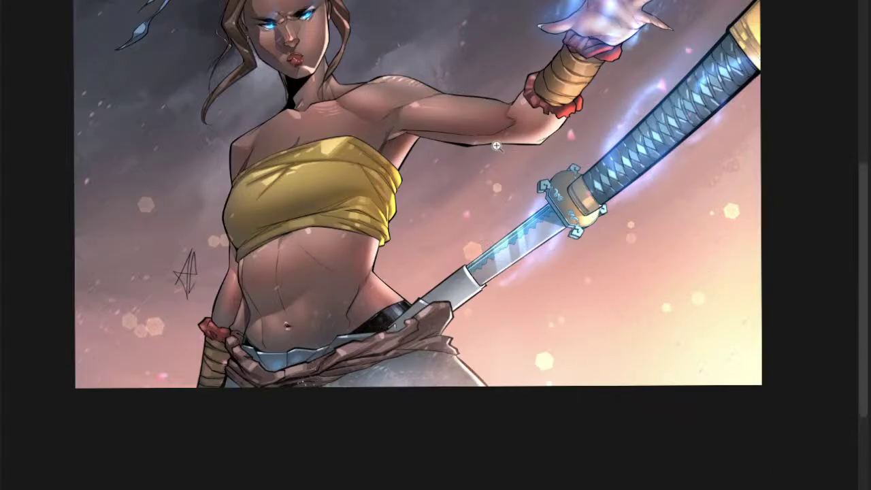
- Compare the hexagonal bokeh lights up close and across the whole picture, and undo them
scroll(449, 201, "down", 2)
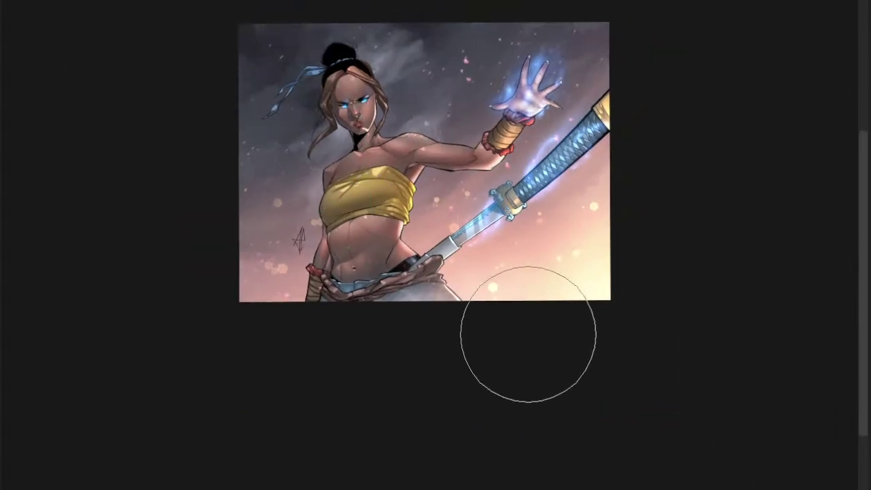
scroll(528, 333, "up", 1)
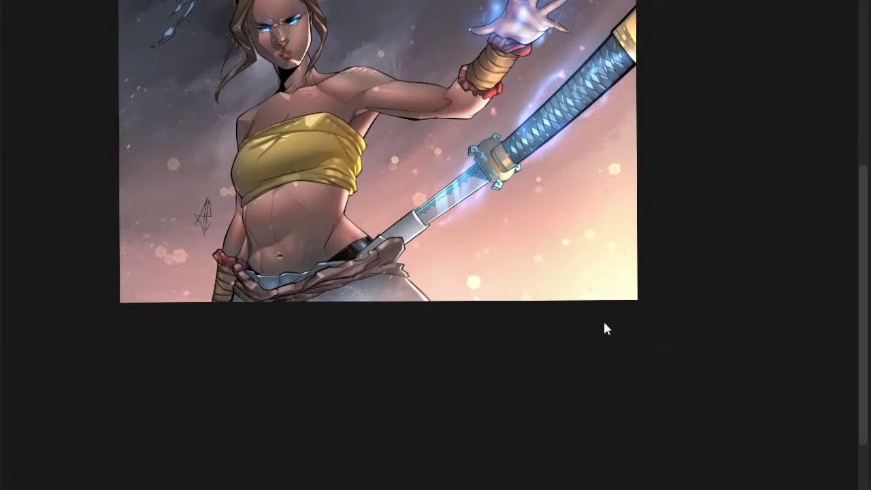
scroll(605, 328, "up", 2)
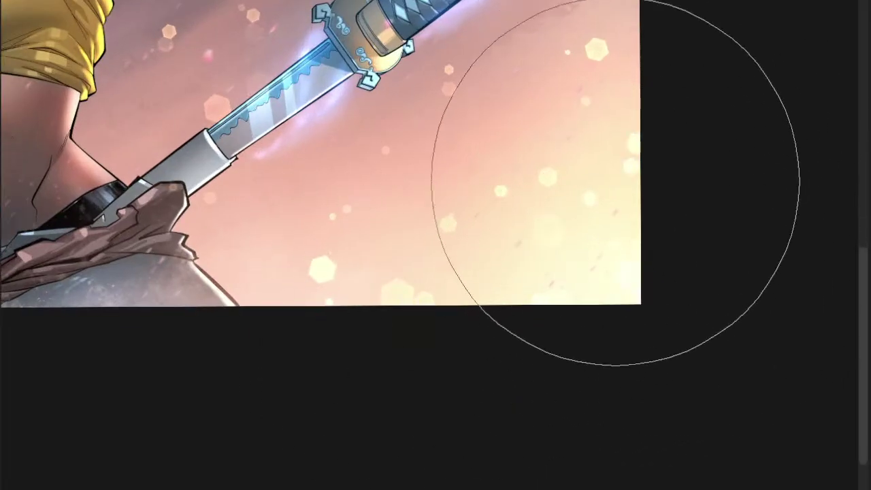
scroll(615, 182, "down", 2)
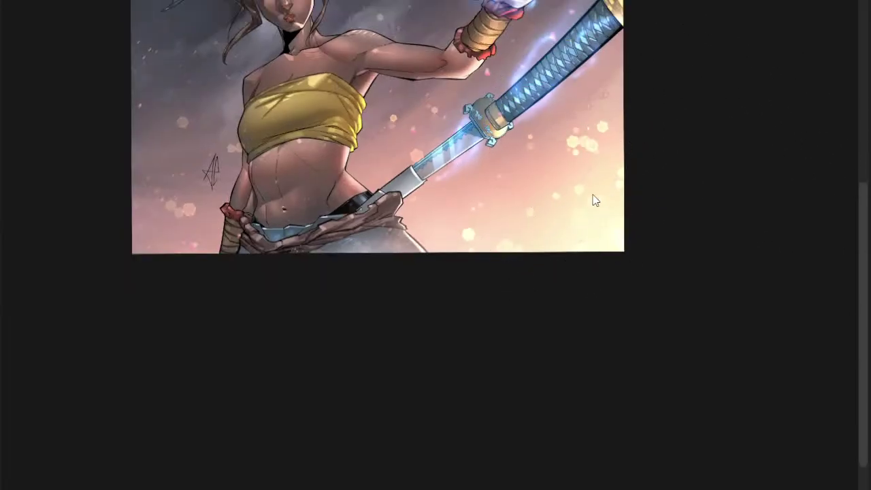
scroll(591, 181, "up", 2)
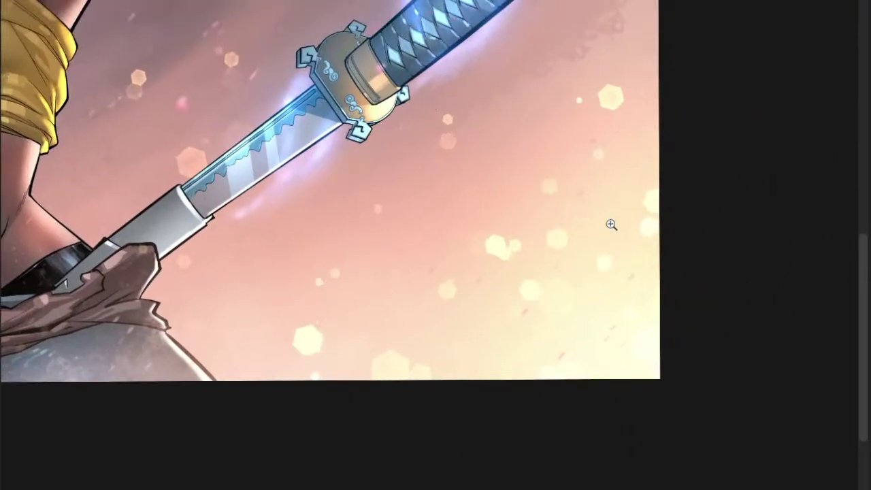
scroll(608, 223, "down", 2)
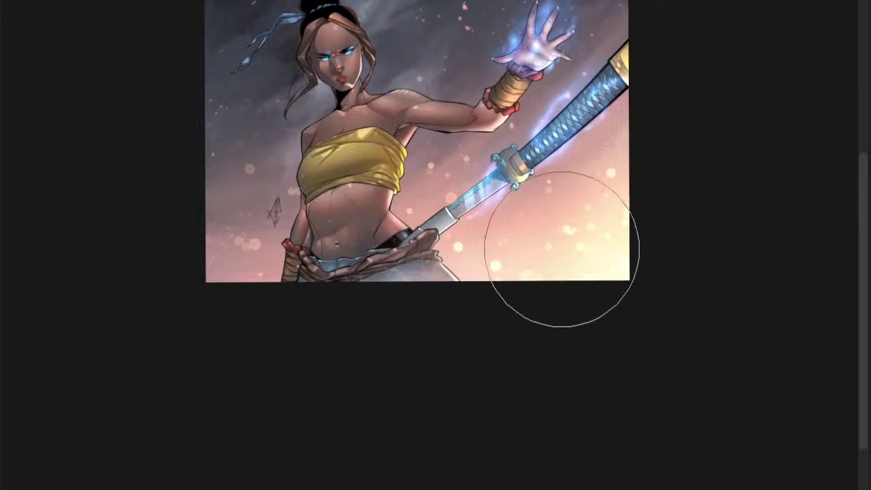
scroll(443, 265, "up", 2)
left_click_drag(449, 250, 467, 345)
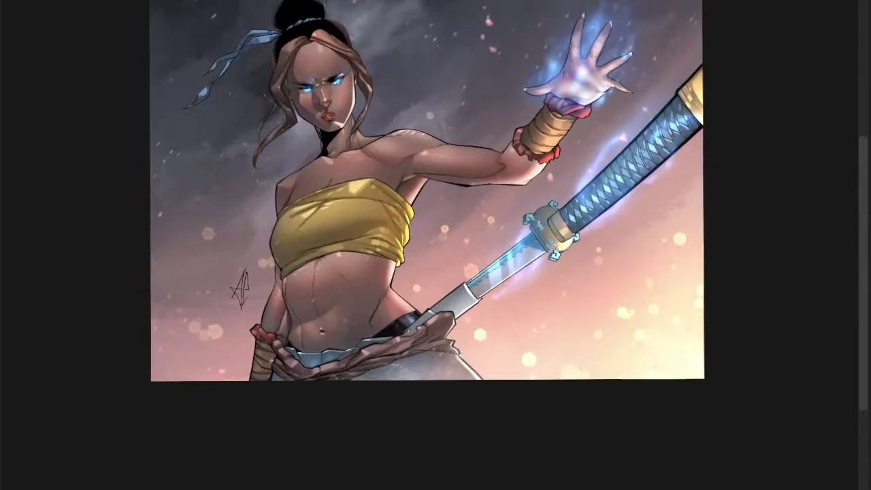
key("ctrl+z")
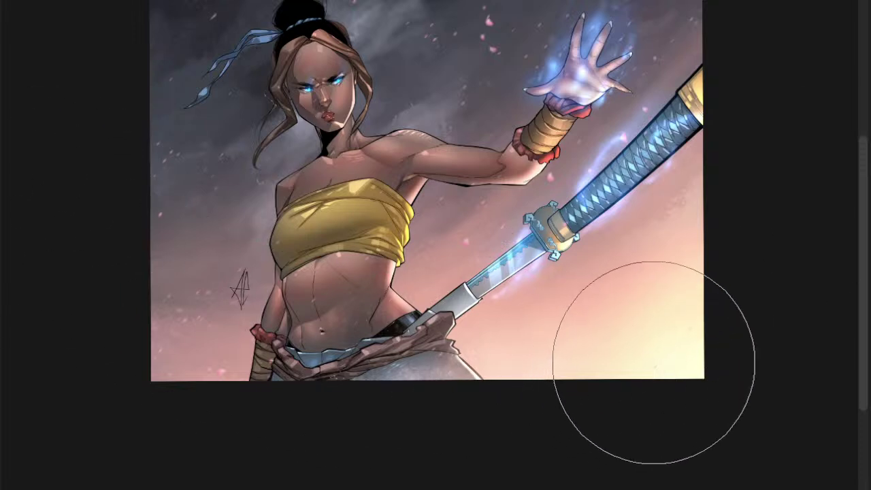
- Try fine glowing specks scattered through the background around the signature and below the sword, then undo them
scroll(583, 344, "up", 1)
scroll(577, 336, "down", 1)
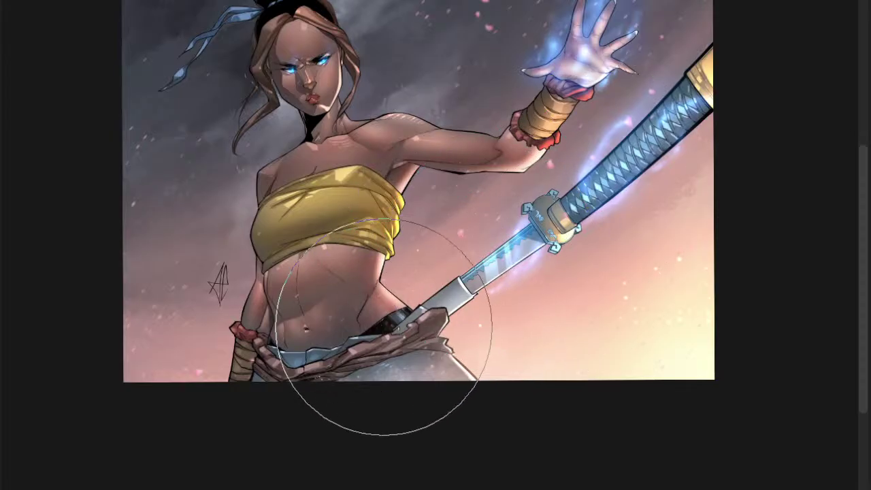
mouse_move(384, 327)
left_mouse_down()
mouse_move(302, 335)
mouse_move(234, 309)
mouse_move(197, 280)
left_mouse_up()
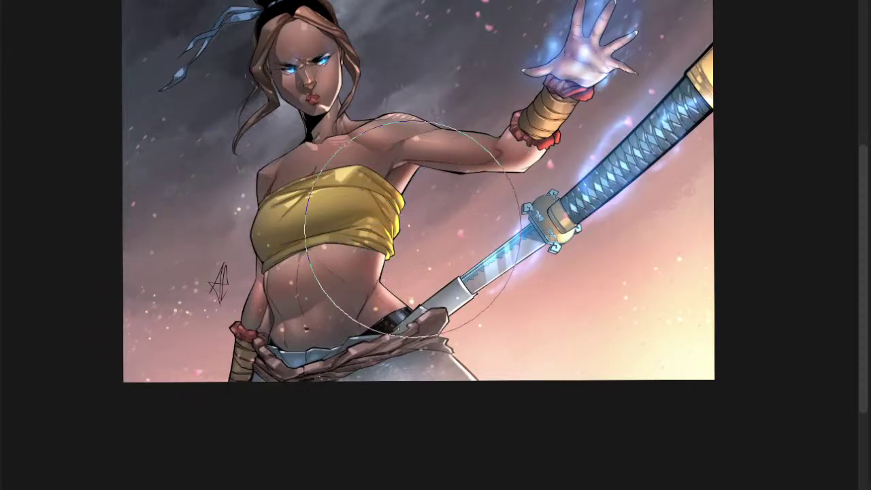
mouse_move(678, 220)
left_mouse_down()
mouse_move(615, 213)
mouse_move(598, 173)
left_mouse_up()
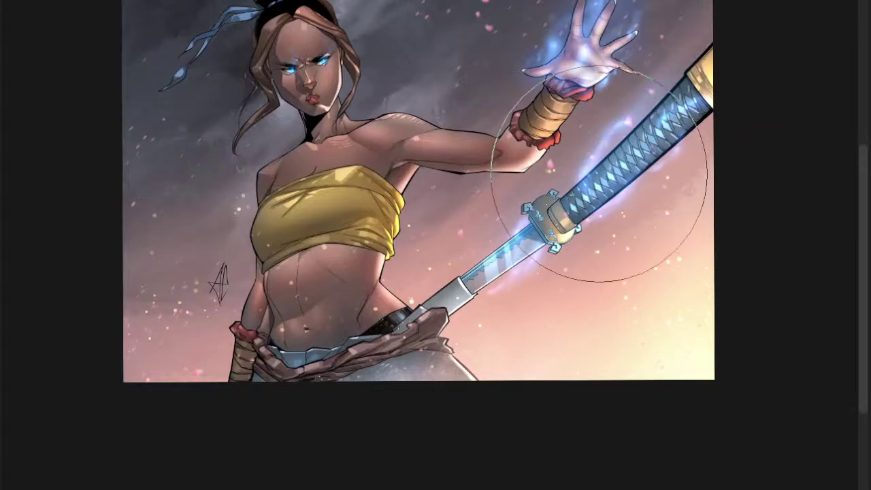
key("ctrl+z")
key("z")
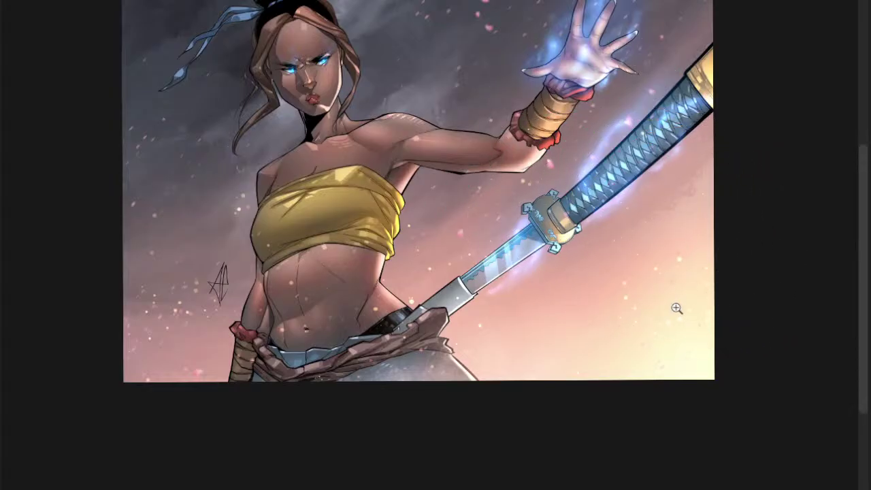
left_click(676, 308)
scroll(670, 313, "down", 1)
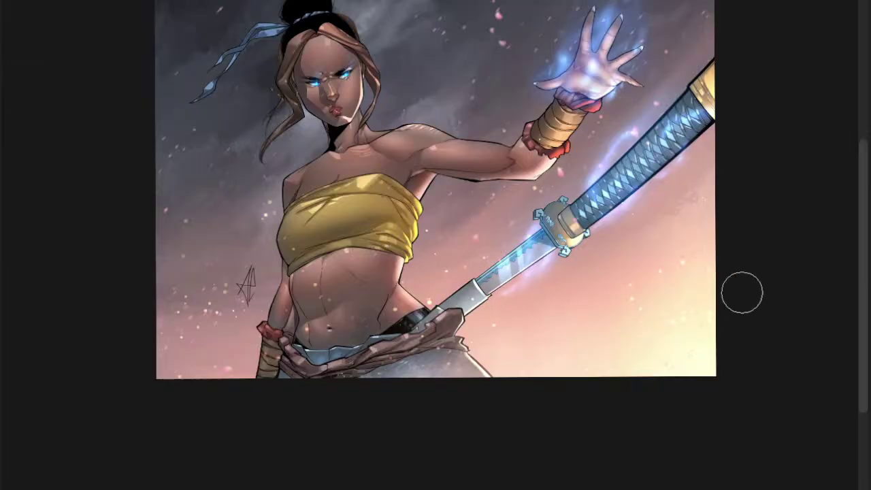
key("z")
left_click(666, 320)
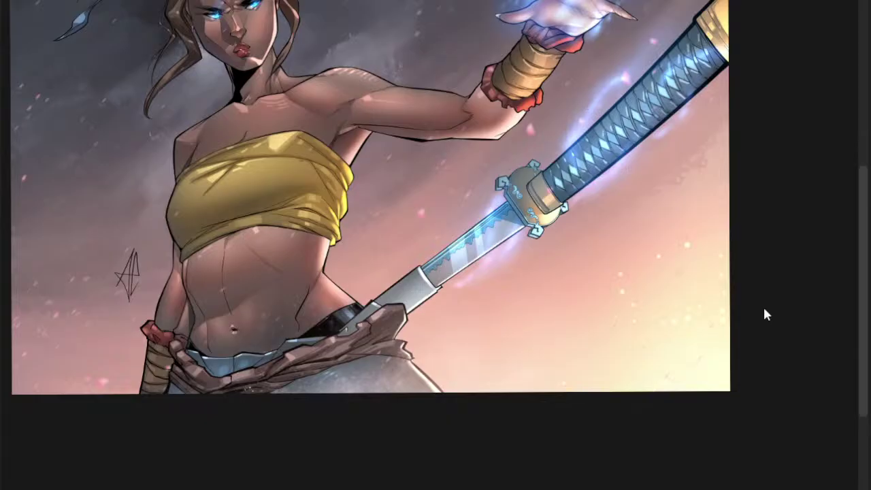
- Enlarge the brush and try large round bokeh lights in the warm sky below the sword and beside the waist
key("bracketright")
key("bracketright")
key("bracketright")
key("bracketright")
key("bracketright")
key("bracketright")
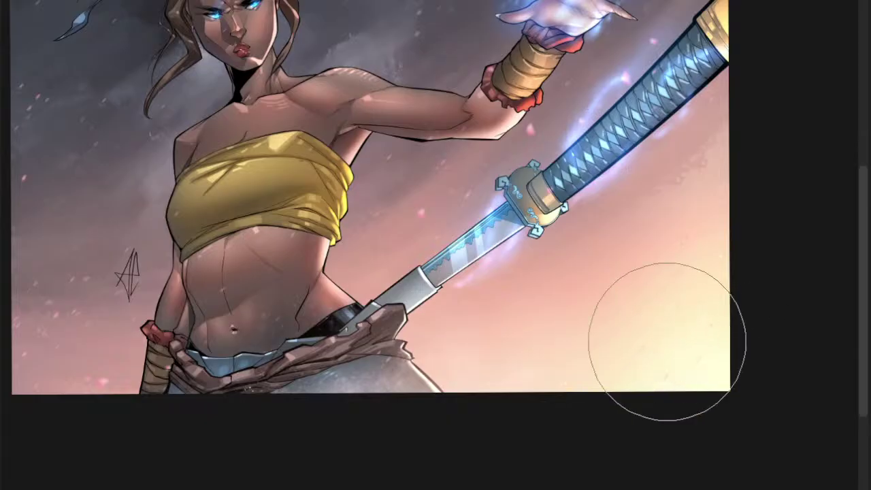
left_click_drag(704, 228, 530, 362)
key("ctrl+z")
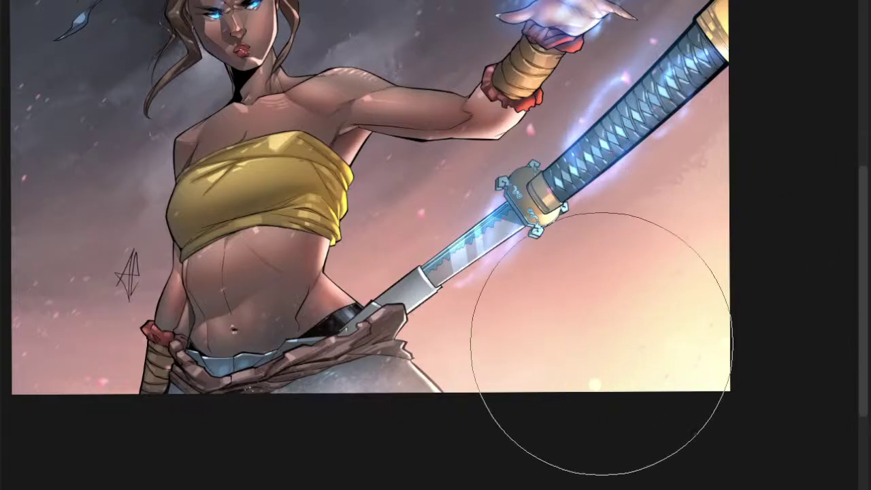
mouse_move(602, 344)
left_mouse_down()
mouse_move(564, 295)
mouse_move(596, 277)
mouse_move(459, 314)
mouse_move(365, 305)
mouse_move(397, 197)
mouse_move(351, 199)
left_mouse_up()
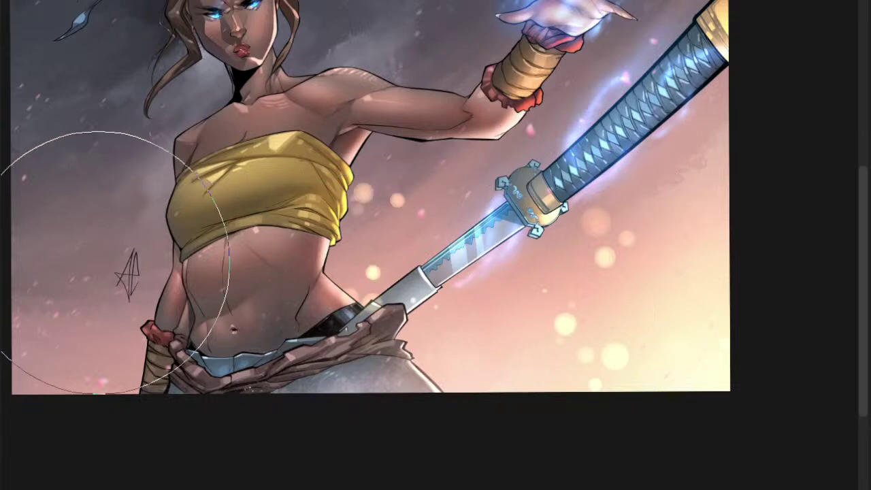
- Try more round bokeh lights around the signature and in the dark sky beside the hair and the raised arm
key("ctrl+z")
left_click(466, 193)
left_click(66, 212)
key("ctrl+z")
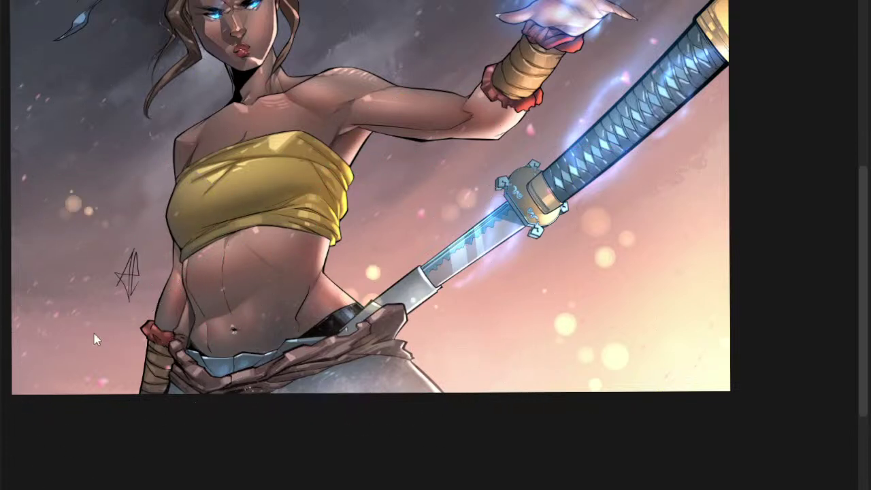
left_click(92, 286)
left_click(167, 114)
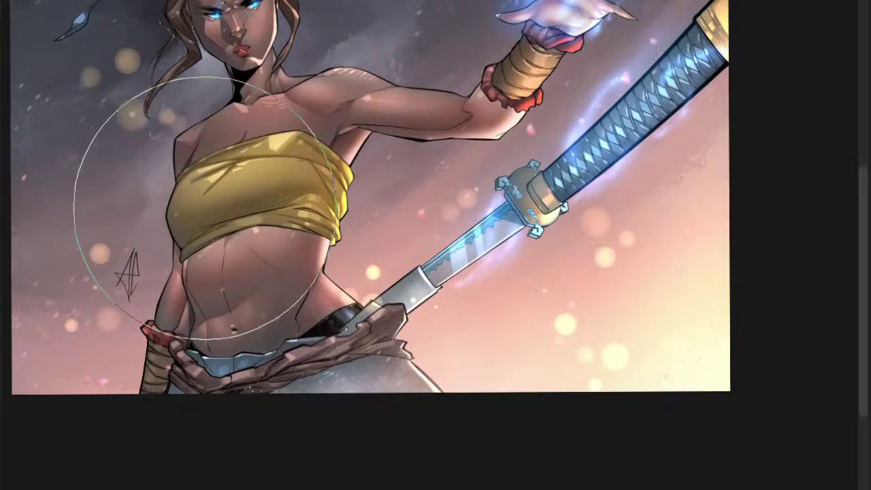
left_click_drag(570, 82, 585, 218)
- Judge the large round bokeh lights across the whole picture and undo them
key("ctrl+0")
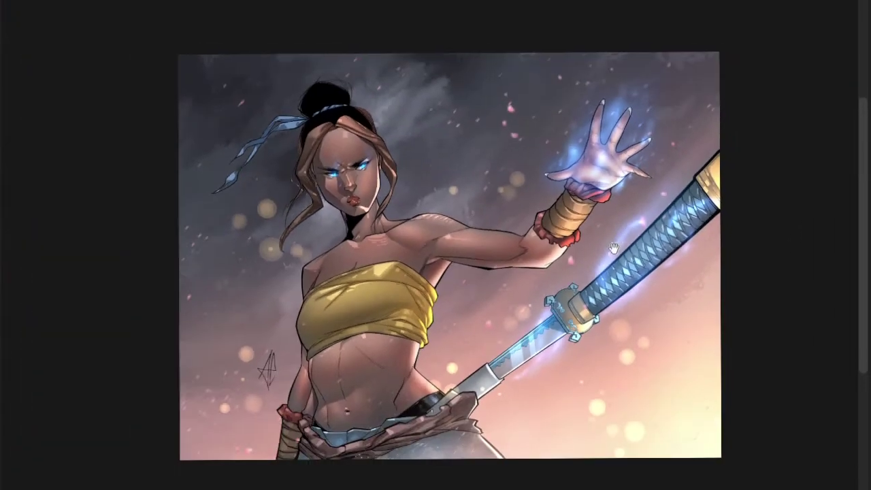
left_click(168, 264)
key("ctrl+z")
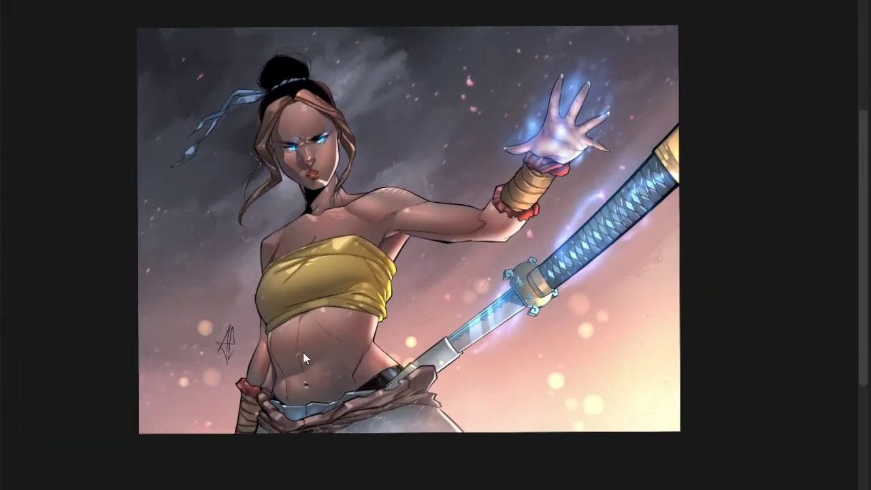
left_click(189, 272)
key("ctrl+z")
key("ctrl+z")
- Place round bokeh lights of varied sizes in the warm sky below the sword, from the hip to the picture's edge
left_click(609, 367)
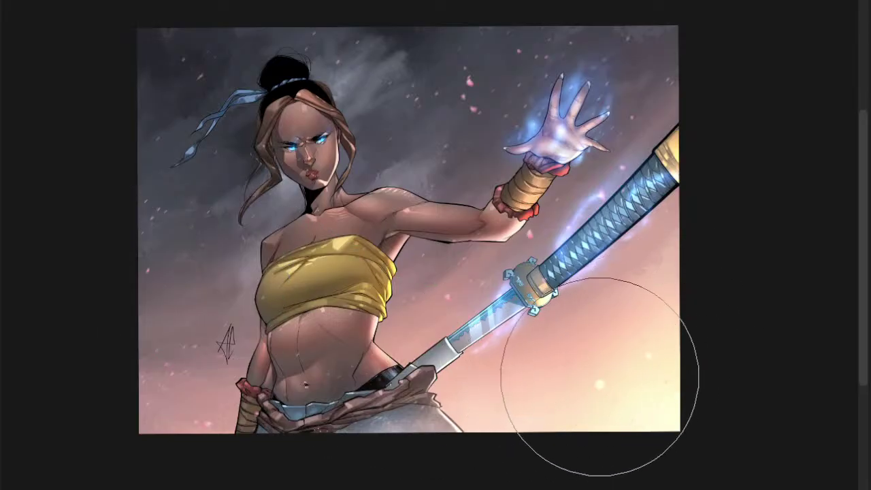
left_click(494, 353)
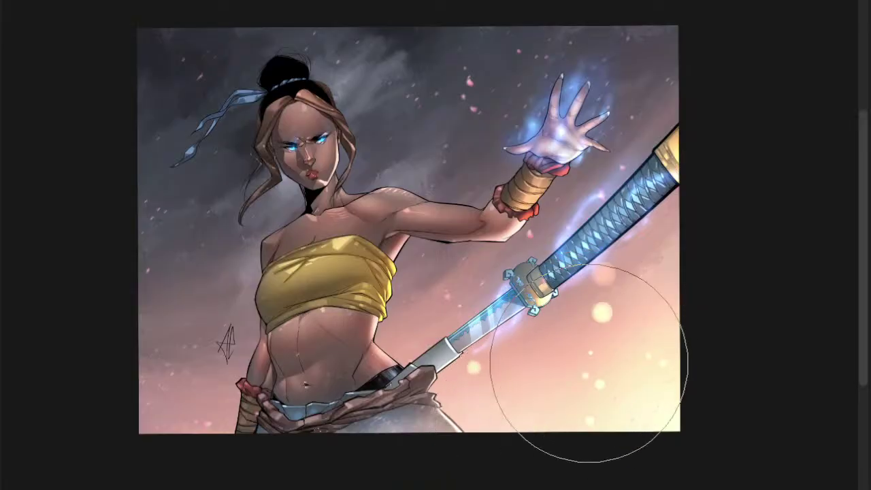
left_click(564, 365)
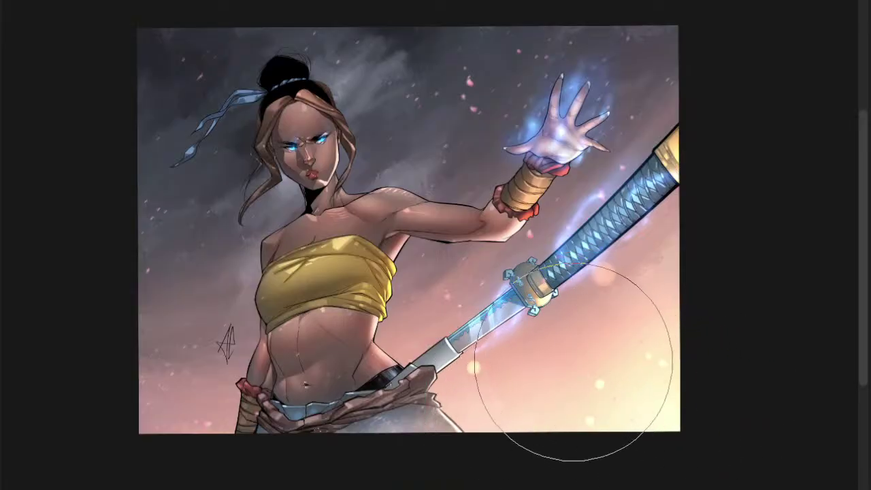
mouse_move(574, 361)
left_mouse_down()
mouse_move(618, 383)
mouse_move(705, 391)
mouse_move(673, 318)
mouse_move(696, 429)
mouse_move(622, 462)
left_mouse_up()
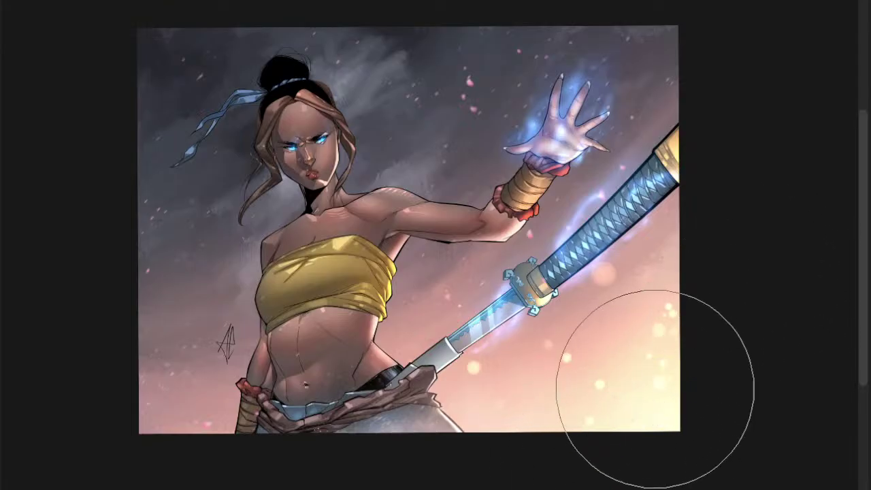
left_click(604, 410)
left_click_drag(635, 400, 549, 430)
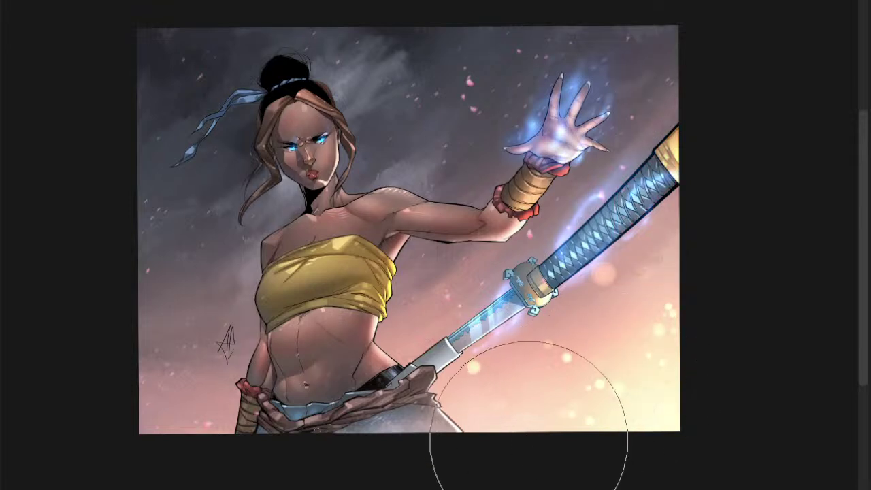
- Place a few faint round bokeh lights in the background above the signature, undoing the stamps that do not fit
left_click(235, 324)
key("ctrl+z")
left_click_drag(229, 299, 218, 295)
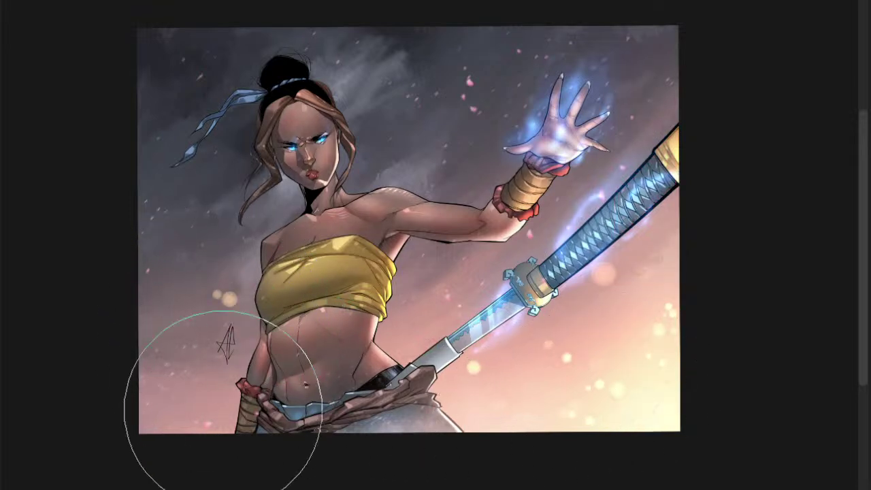
left_click(219, 290)
left_click(178, 257)
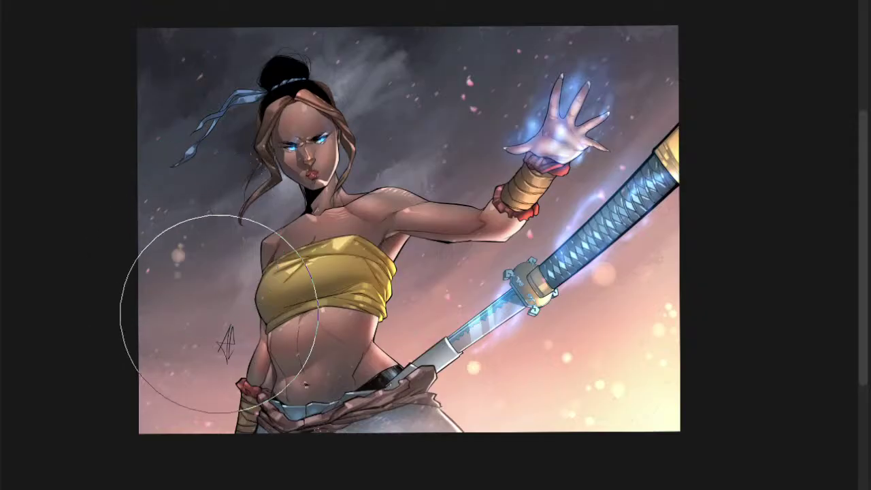
left_click(155, 311)
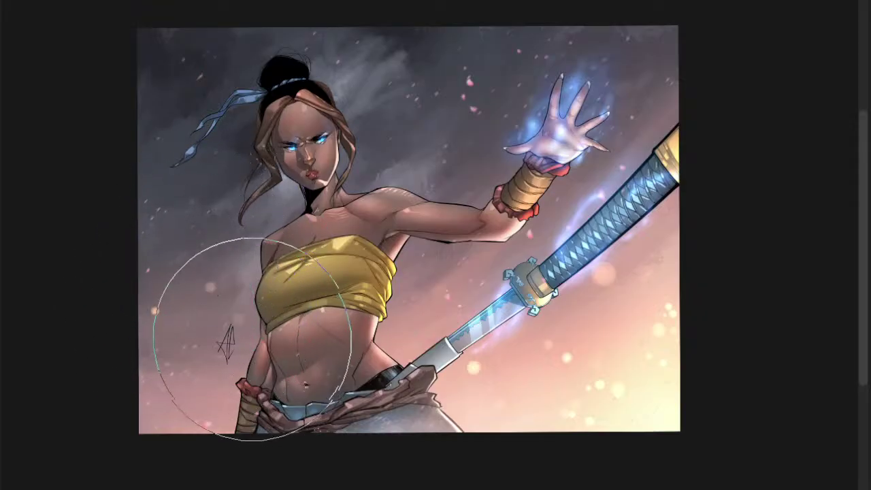
left_click(192, 200)
key("ctrl+z")
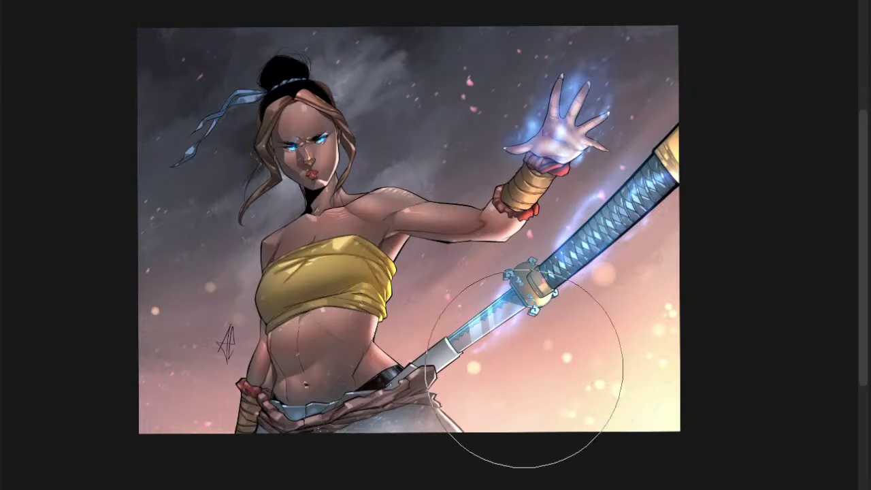
- Add a few more round bokeh lights between the yellow top and the sword and in the sunset glow
mouse_move(705, 415)
left_mouse_down()
mouse_move(549, 388)
mouse_move(597, 420)
mouse_move(601, 413)
mouse_move(574, 390)
left_mouse_up()
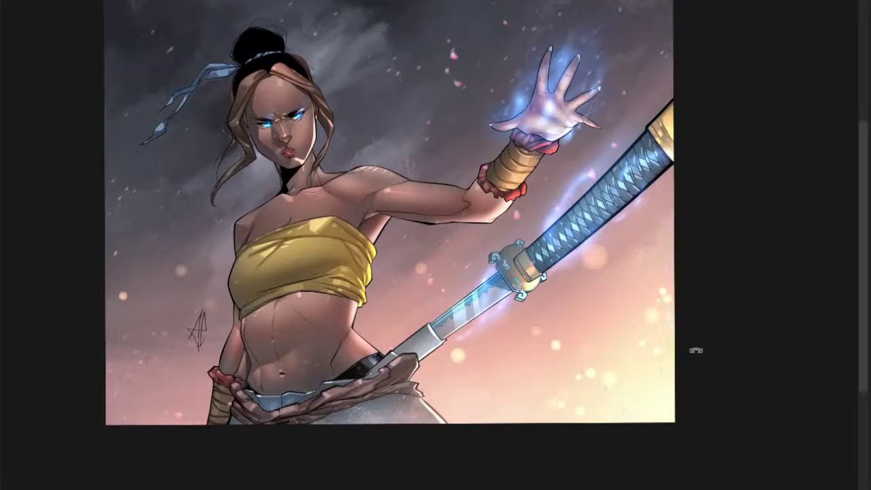
mouse_move(695, 350)
left_mouse_down()
mouse_move(697, 359)
mouse_move(690, 350)
left_mouse_up()
left_click_drag(602, 403, 575, 403)
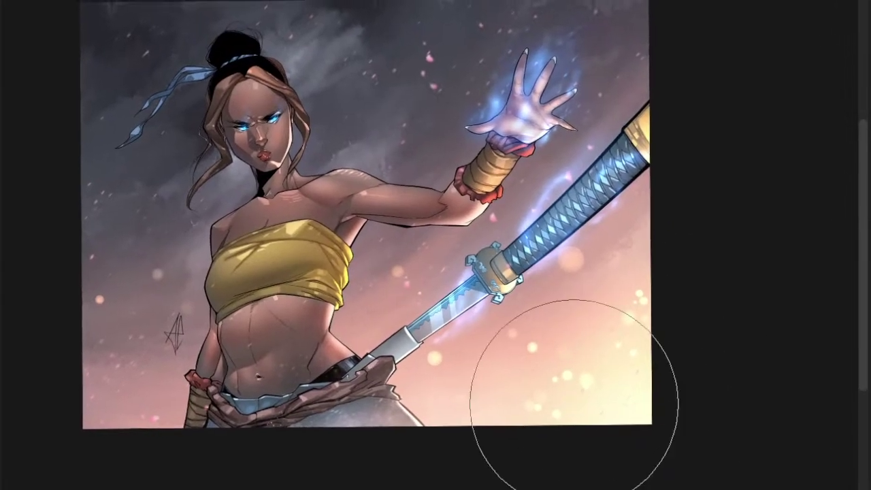
left_click_drag(661, 383, 662, 385)
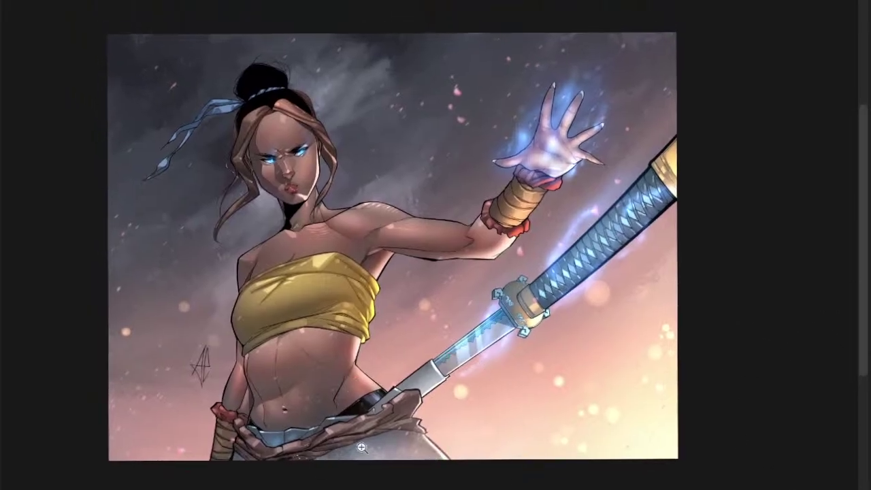
- Check the balance of the round bokeh lights across the full composition
scroll(394, 463, "down", 2)
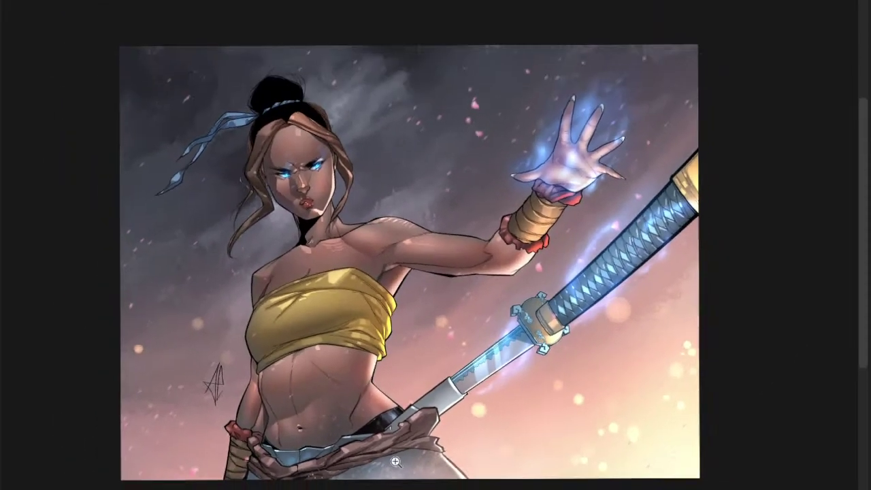
mouse_move(398, 466)
left_mouse_down()
mouse_move(388, 461)
mouse_move(423, 461)
mouse_move(478, 442)
mouse_move(466, 443)
left_mouse_up()
scroll(417, 454, "up", 1)
mouse_move(443, 444)
left_mouse_down()
mouse_move(459, 431)
mouse_move(456, 421)
left_mouse_up()
left_click_drag(690, 346, 687, 355)
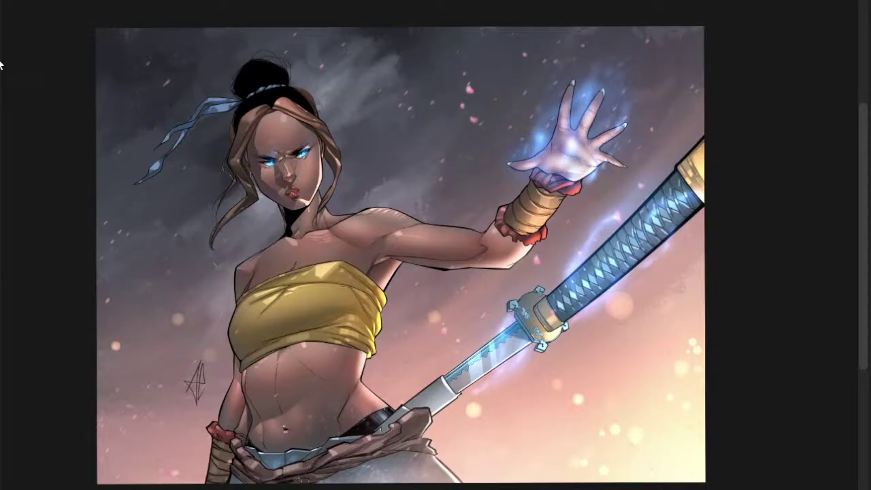
- Inspect the round bokeh lights up close, try them combined with hexagonal lights across the background, and undo the hexagons
scroll(620, 379, "up", 3)
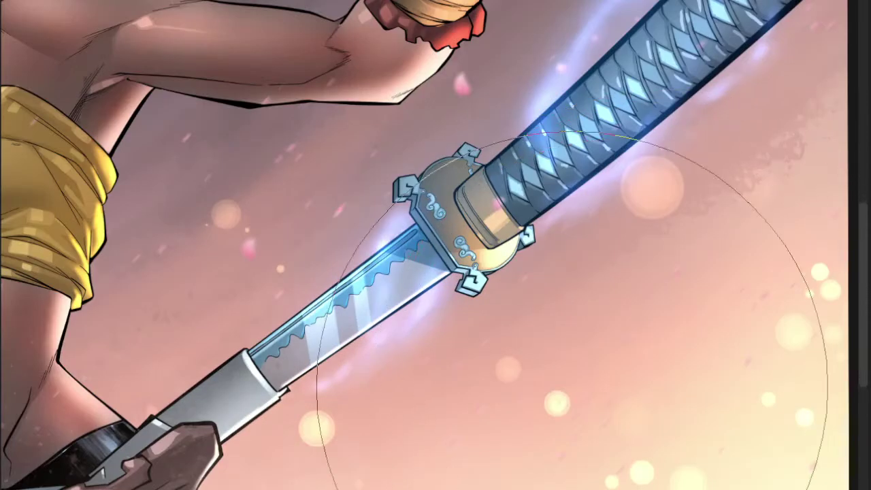
scroll(604, 397, "up", 4)
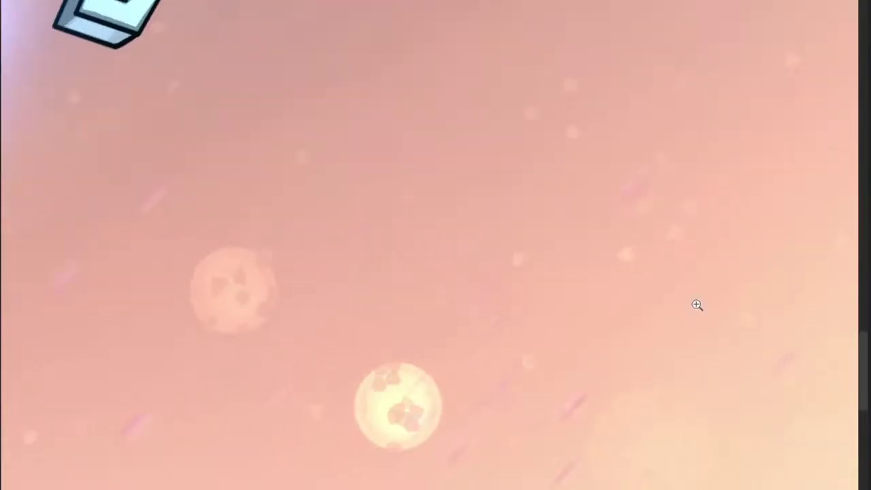
left_click_drag(696, 305, 638, 366)
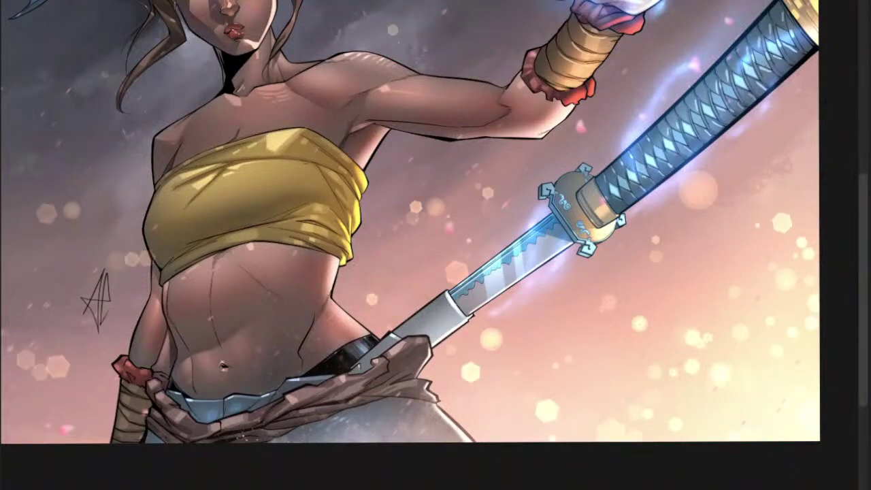
key("ctrl+z")
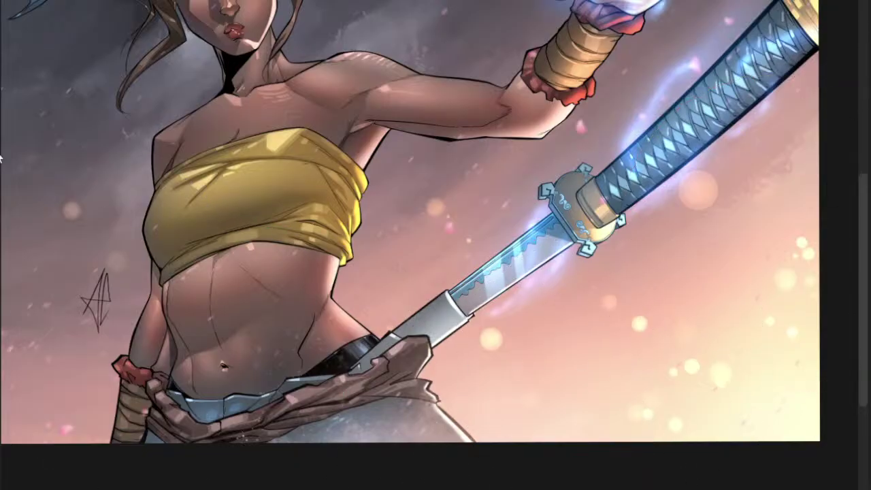
- Scatter tiny glowing particles among the round lights in the sky below the sword and above the signature
left_click_drag(751, 376, 597, 379)
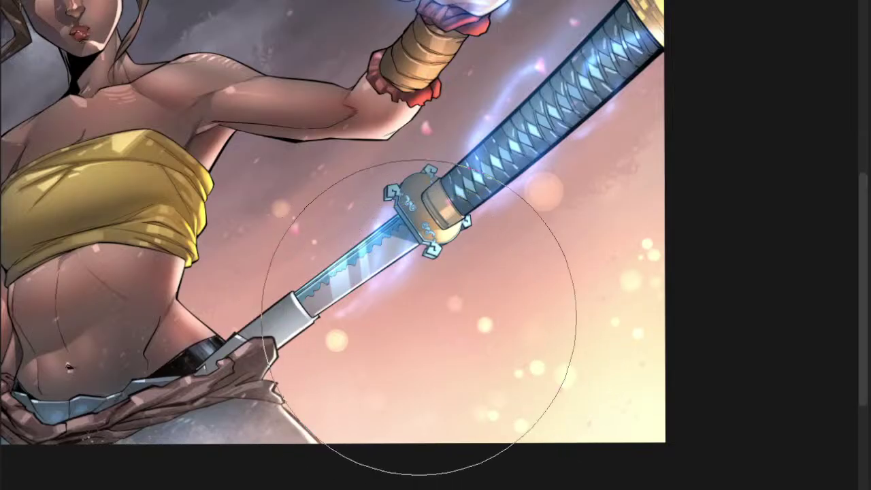
scroll(622, 224, "left", 3)
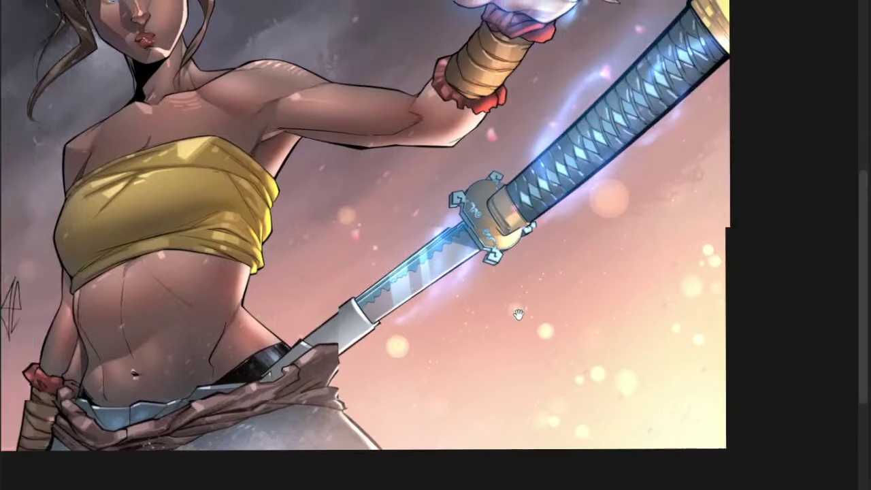
scroll(370, 287, "left", 4)
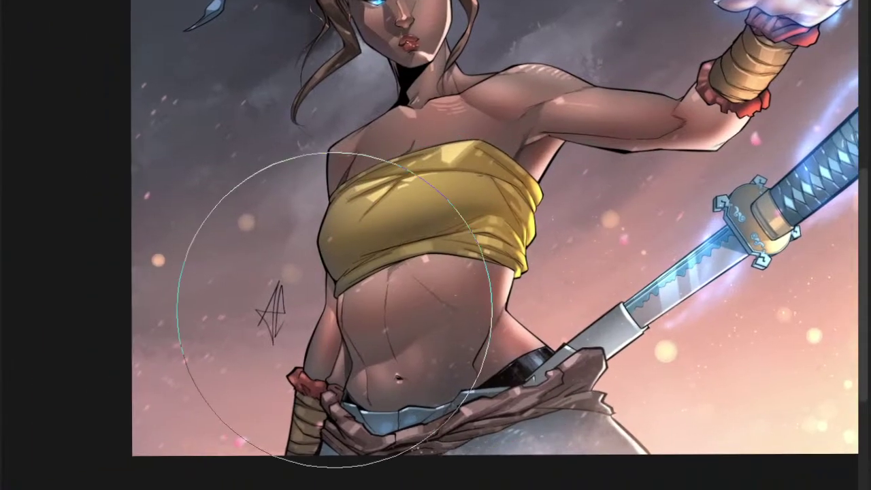
left_click(265, 259)
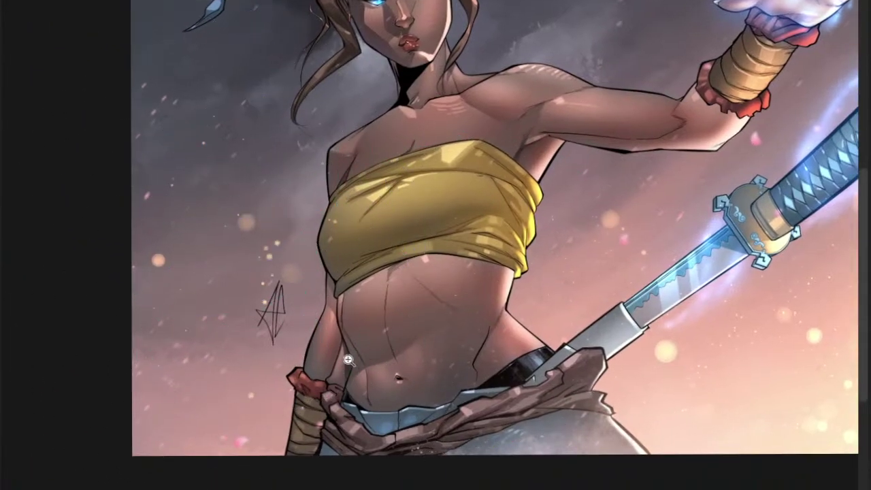
- Check how the round lights and tiny particles sit across the full illustration, and straighten the canvas view
scroll(351, 358, "down", 3)
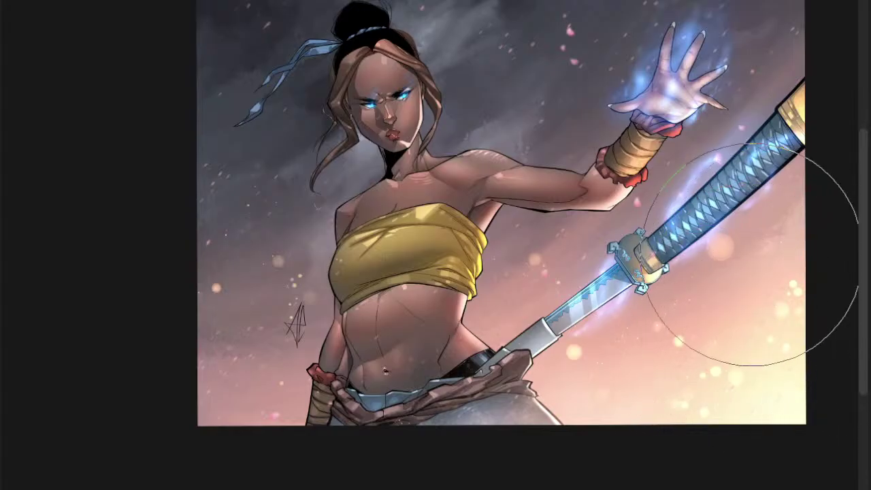
mouse_move(666, 349)
left_mouse_down()
mouse_move(615, 407)
mouse_move(579, 370)
mouse_move(602, 374)
left_mouse_up()
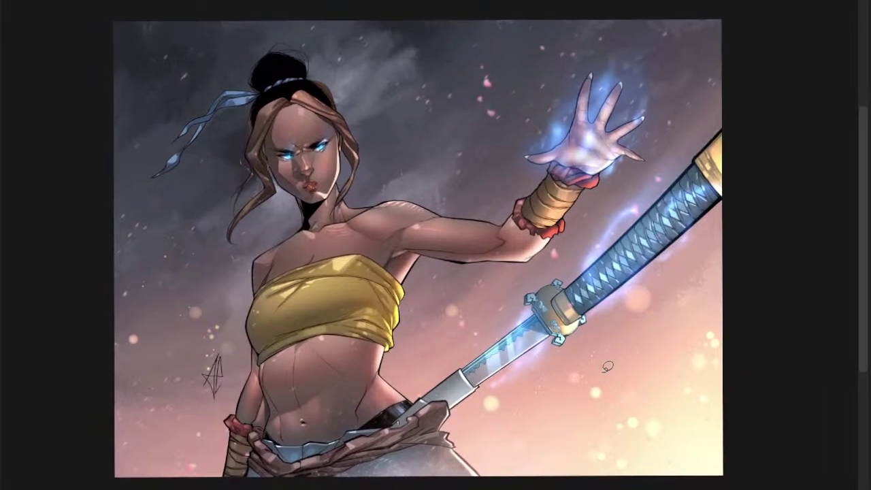
left_click_drag(712, 318, 708, 319)
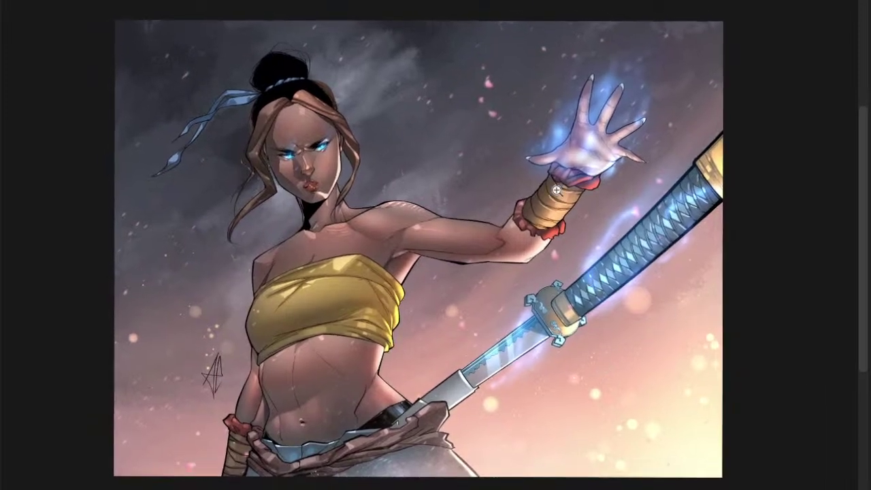
left_click_drag(557, 190, 542, 197)
left_click_drag(522, 252, 542, 256)
left_click_drag(544, 264, 479, 298)
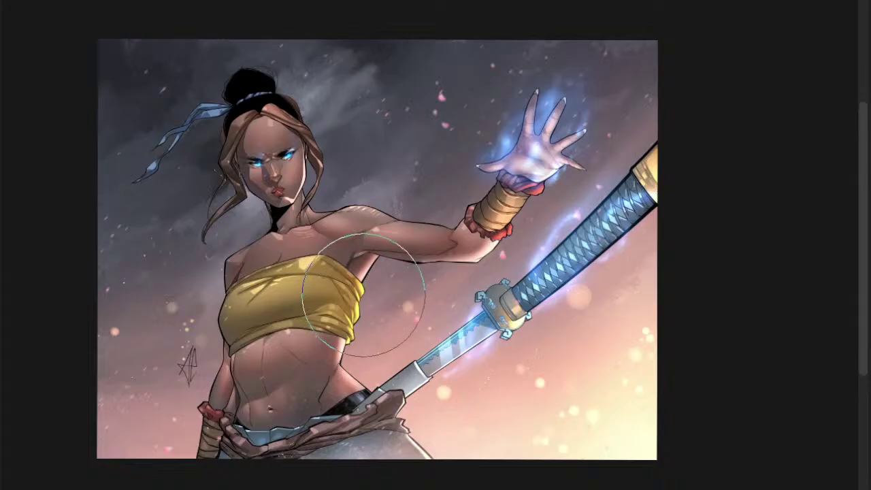
key("r")
left_click_drag(587, 278, 576, 271)
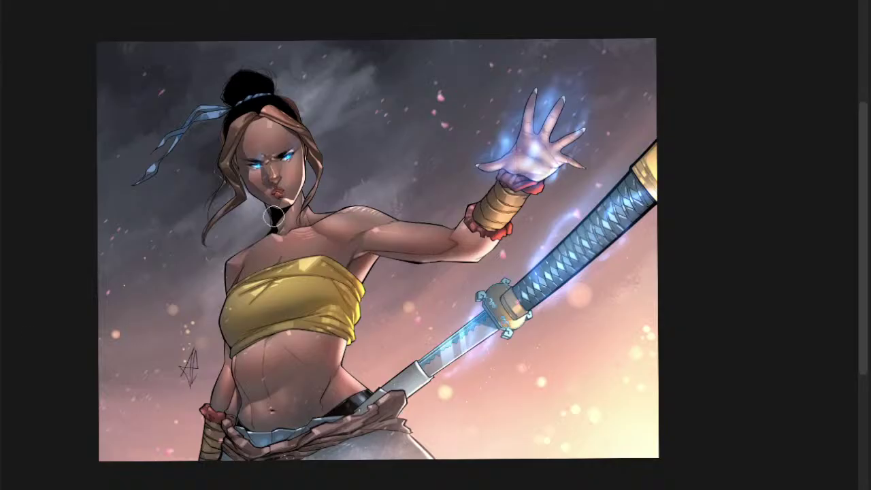
- Enlarge the brush greatly and spray fine white specks over the whole illustration, including the figure and the sky
key("]")
key("]")
key("]")
key("]")
key("]")
key("]")
key("]")
key("]")
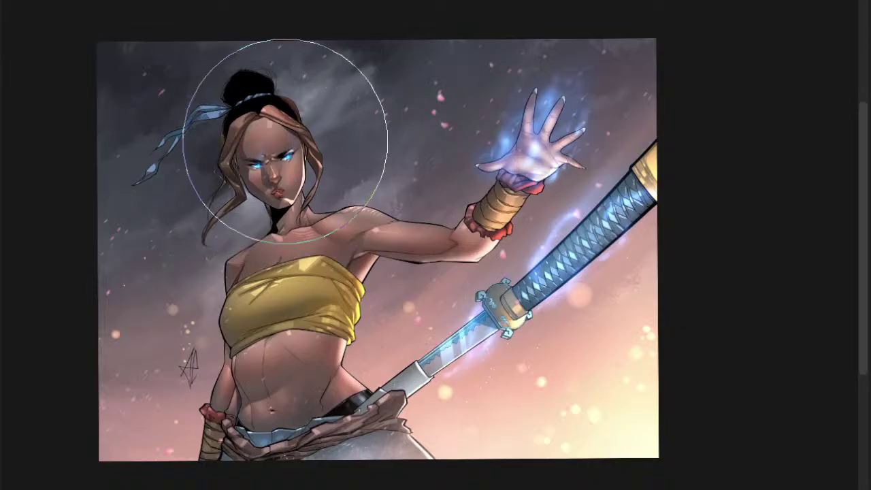
mouse_move(200, 0)
left_mouse_down()
mouse_move(127, 218)
mouse_move(369, 48)
mouse_move(301, 315)
mouse_move(499, 289)
left_mouse_up()
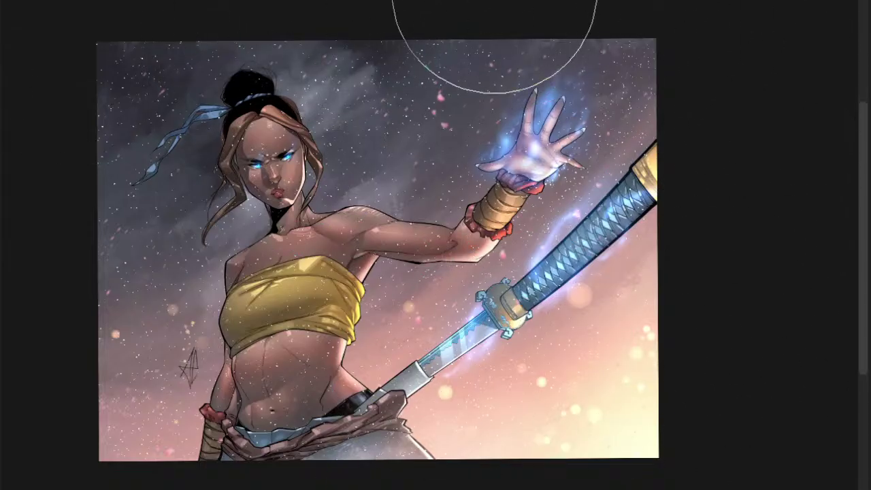
- Set up a Motion blur on the white specks with Both directions and Box mode, and raise its strength slightly
left_click(255, 0)
mouse_move(160, 0)
mouse_move(194, 0)
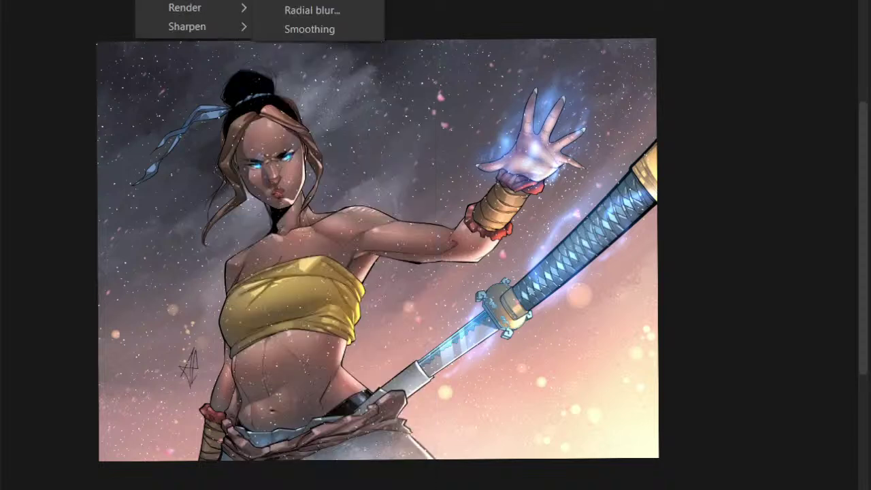
left_click(324, 1)
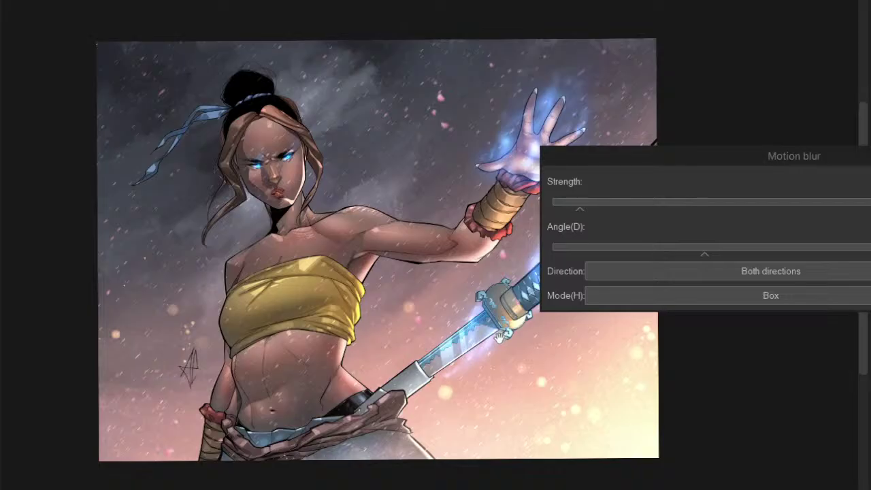
left_click(376, 363)
left_click(391, 360, "alt")
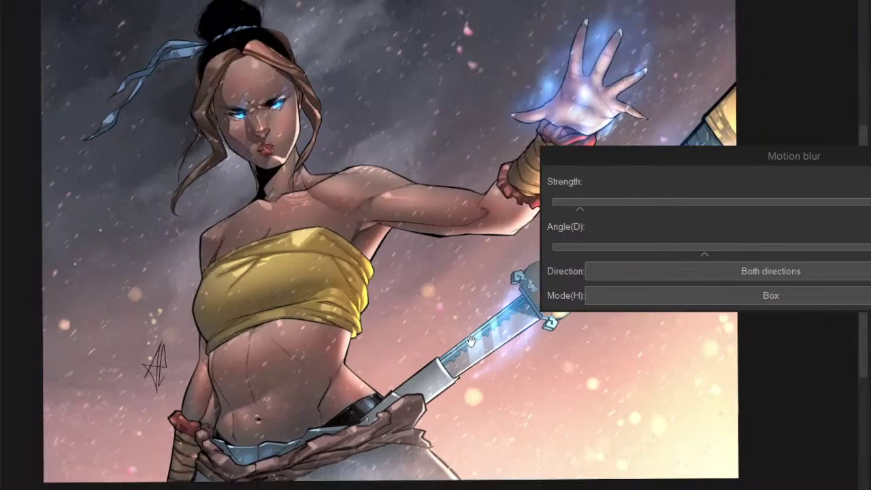
left_click(590, 203)
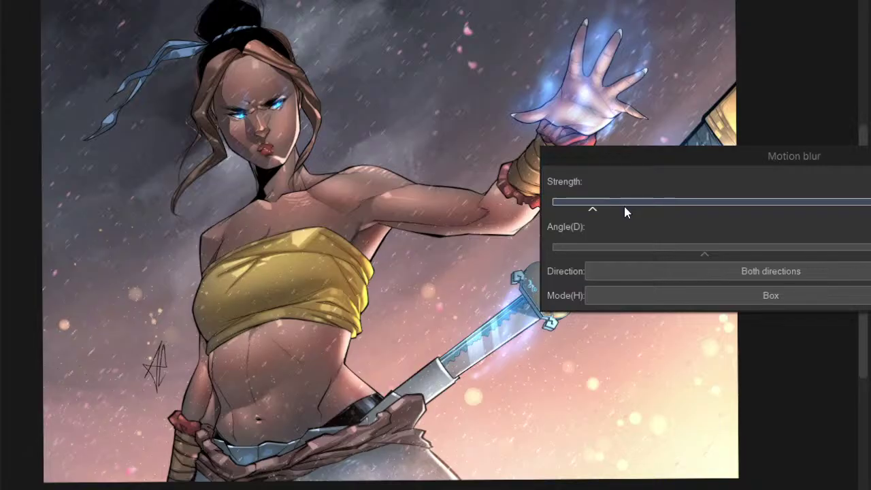
- Check the blurred specks over the illustration, apply the Motion blur, and erase the streaks covering the woman's face and body
left_click(426, 327, "alt")
left_click_drag(451, 329, 405, 369)
left_click(422, 371, "alt")
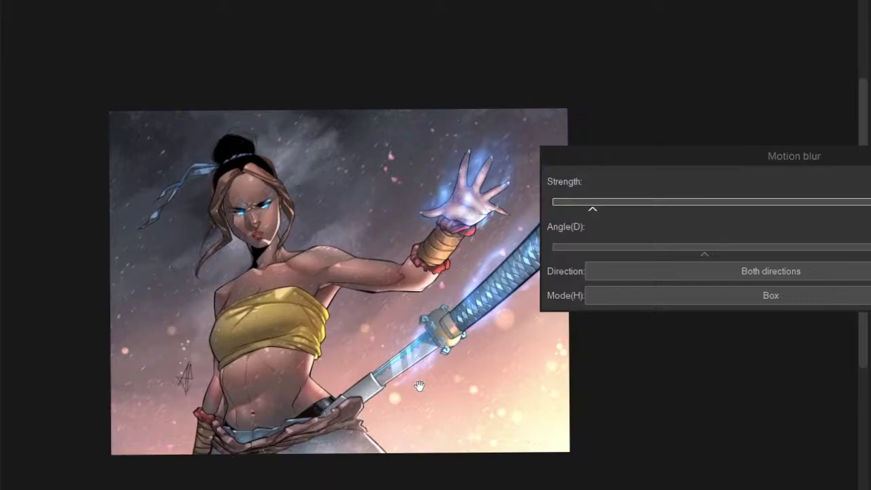
left_click(307, 410, "ctrl")
left_click_drag(314, 399, 329, 413)
left_click(358, 383, "alt")
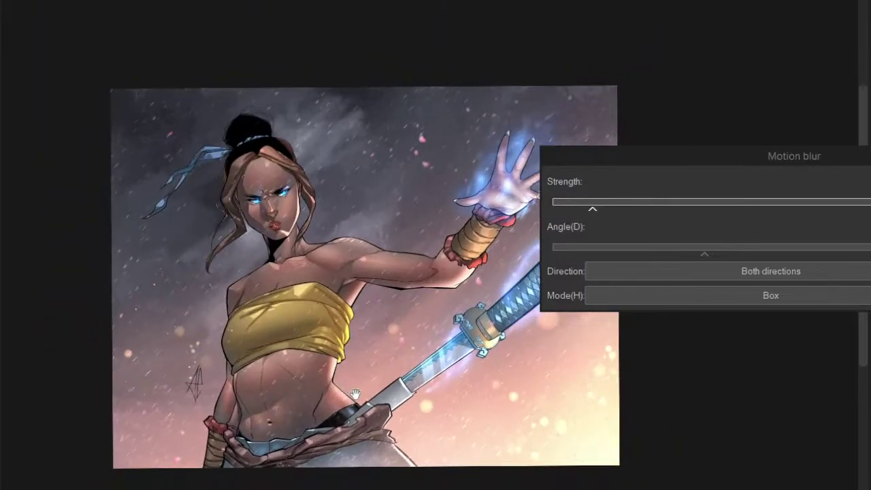
left_click(356, 390)
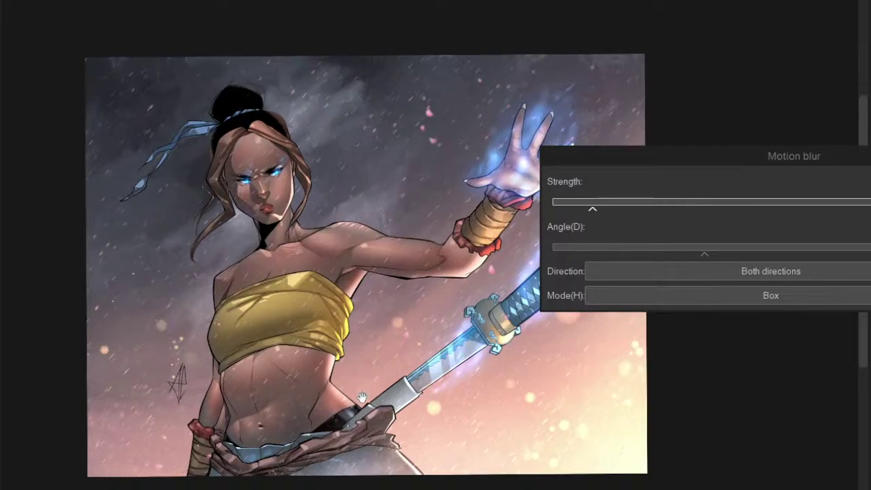
left_click_drag(368, 412, 359, 390)
left_click(291, 258)
left_click(350, 358, "alt")
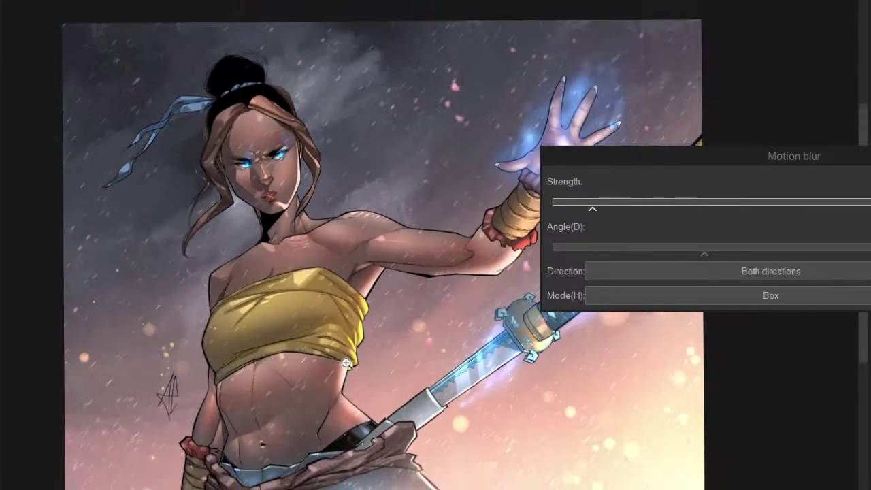
key("Return")
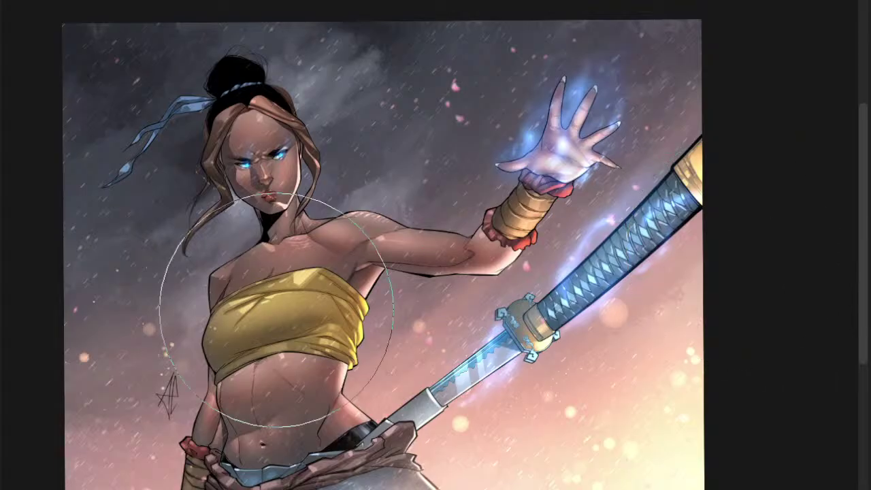
key("e")
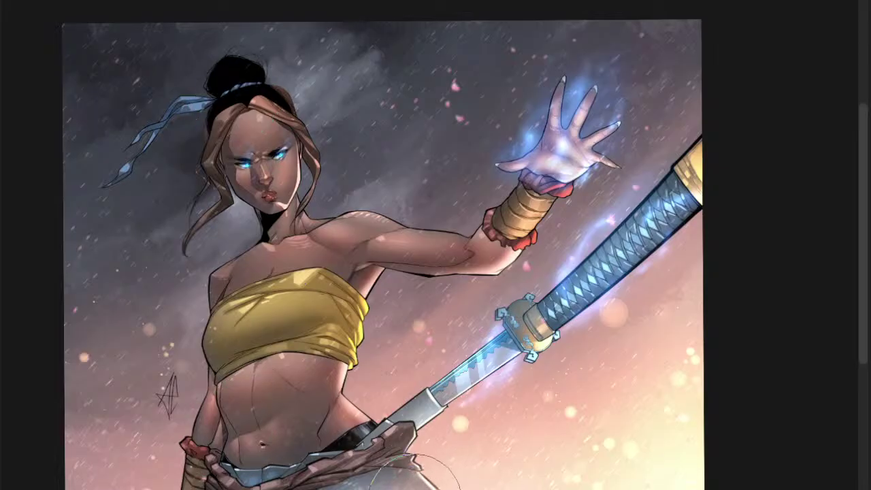
- Scatter a second set of sharp white specks over the scene and scale it up well past the canvas edges
scroll(406, 388, "down", 2)
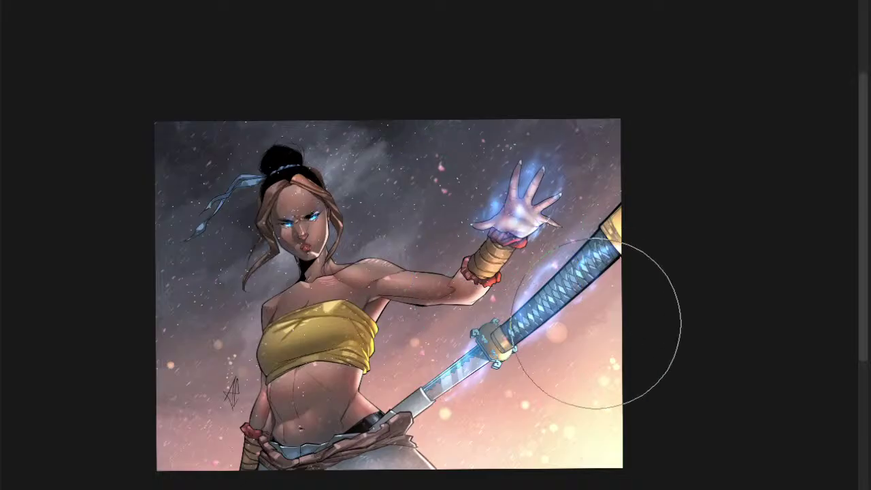
left_click(67, 0)
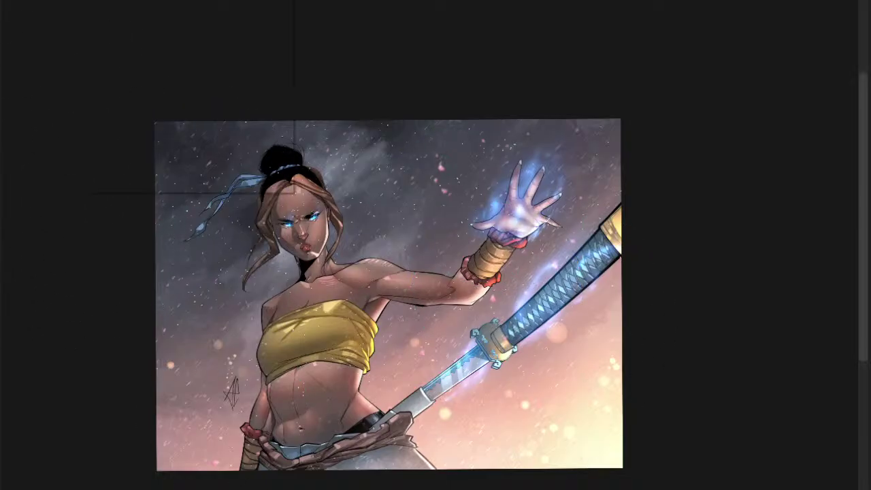
left_click(489, 68)
key("ctrl+t")
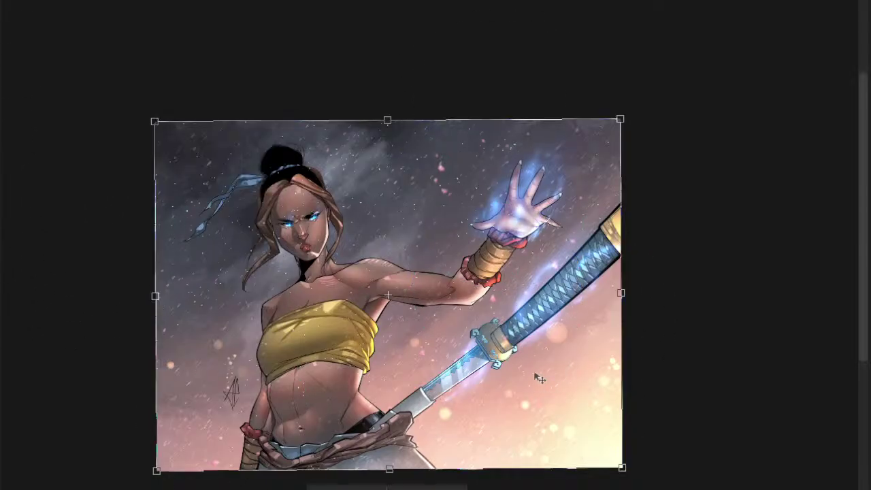
scroll(527, 232, "down", 1)
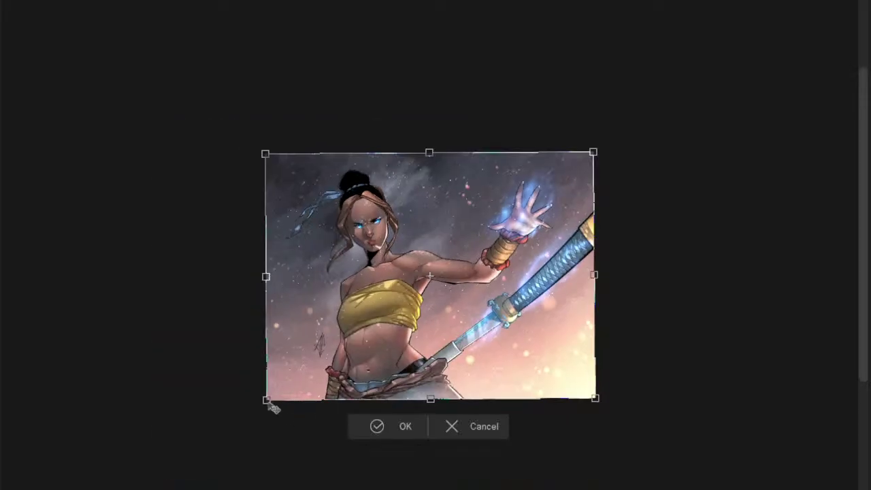
left_click_drag(267, 401, 109, 489)
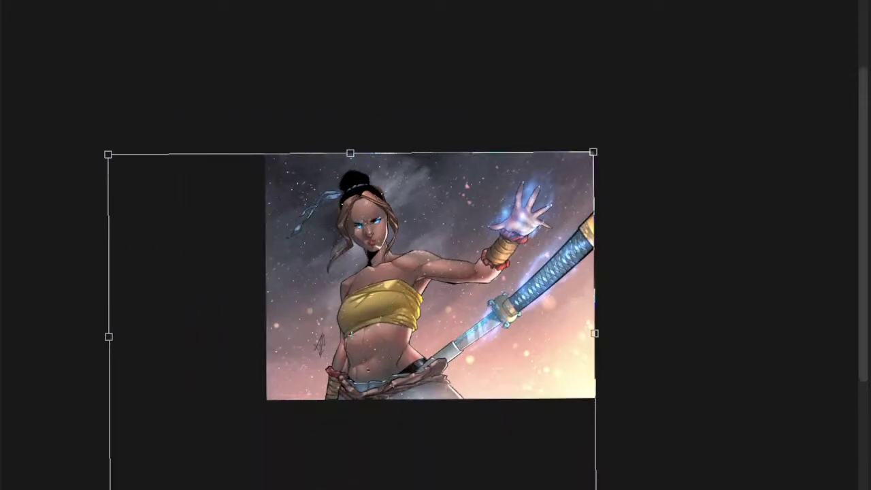
left_click_drag(599, 158, 793, 34)
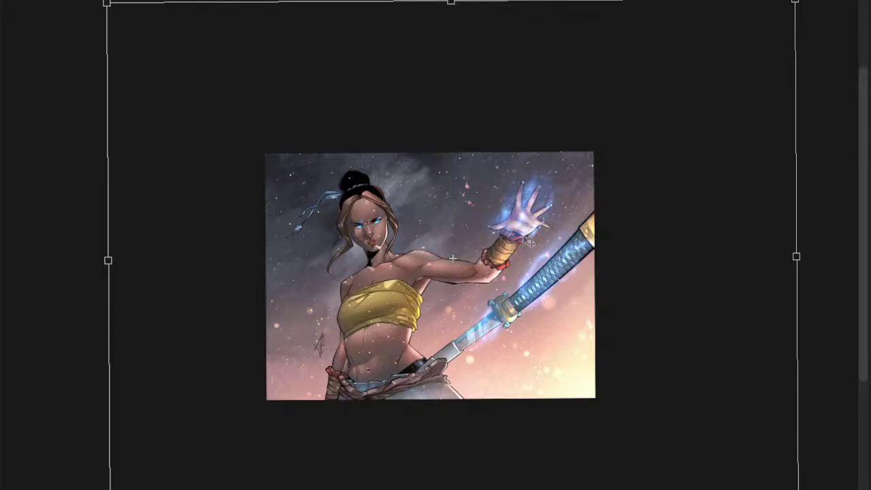
left_click_drag(529, 243, 519, 323)
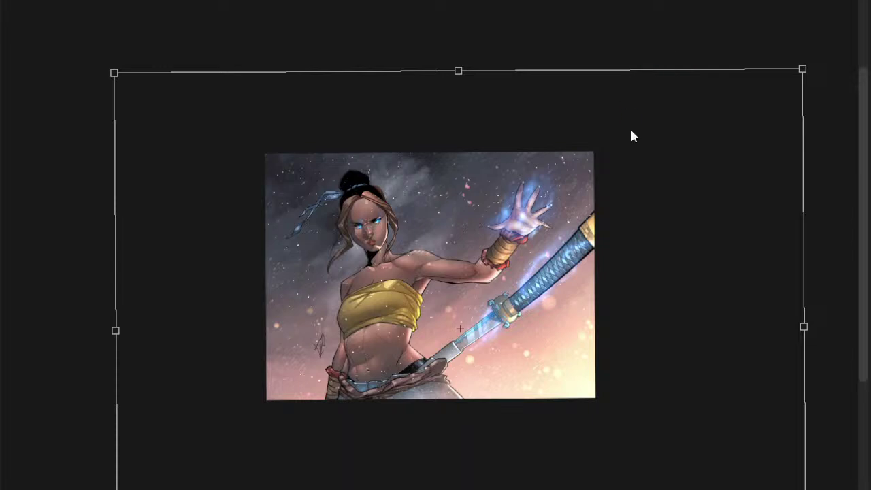
key("Return")
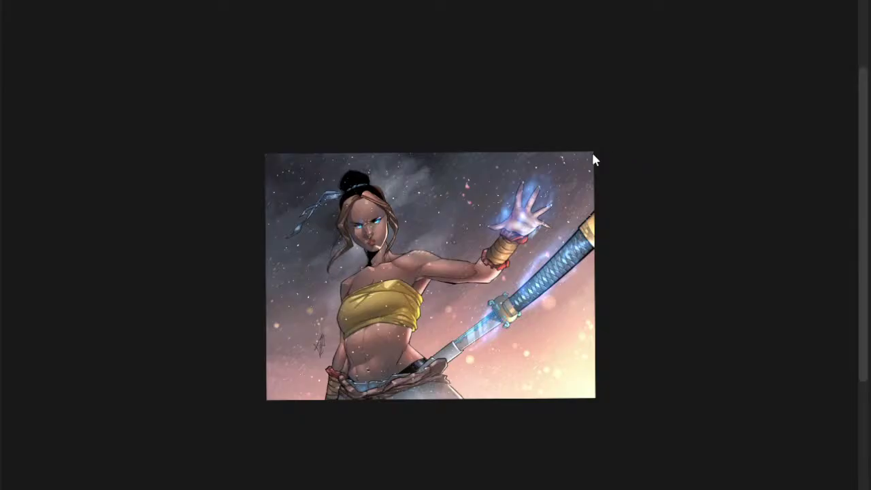
- Dab clusters of tiny white splashes along the ribbon, hair, shoulders, arm, yellow top and sword
key("b")
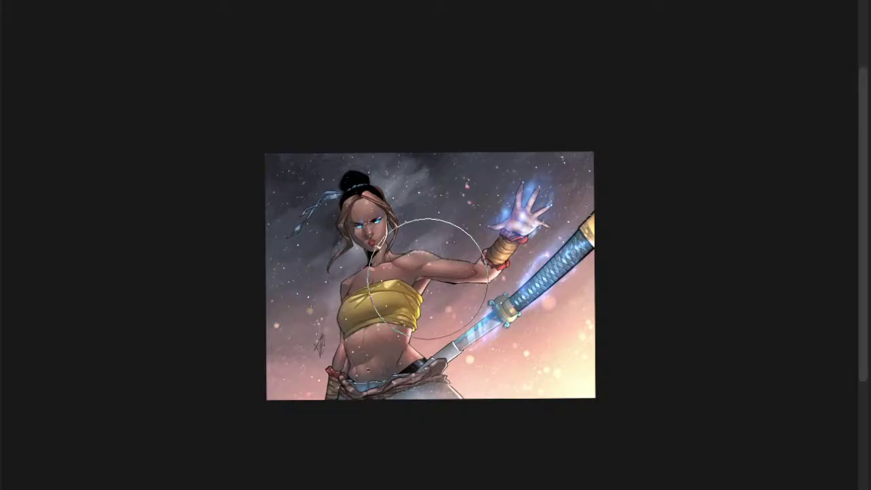
scroll(428, 263, "up", 4)
scroll(492, 282, "down", 4)
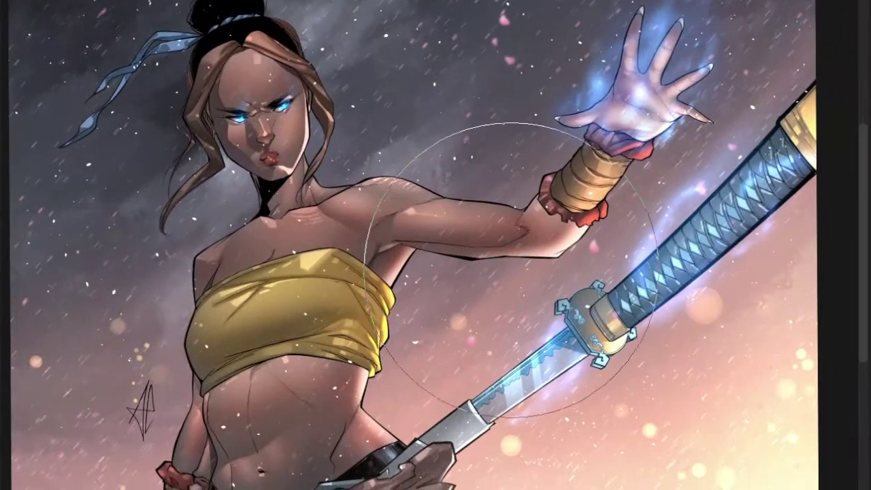
scroll(475, 272, "up", 3)
scroll(475, 272, "up", 4)
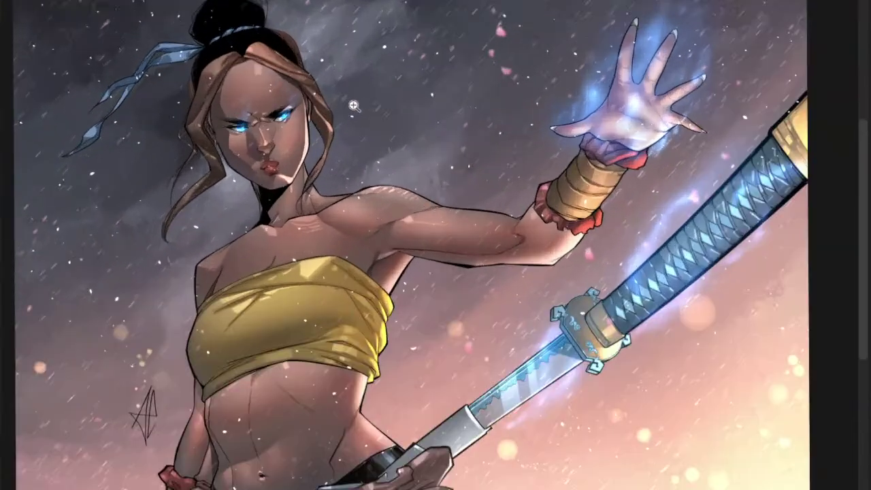
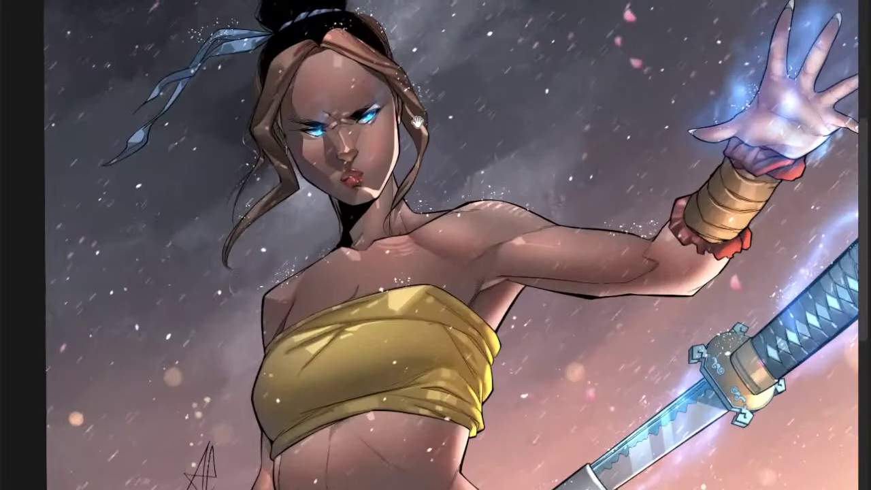
scroll(353, 166, "up", 5)
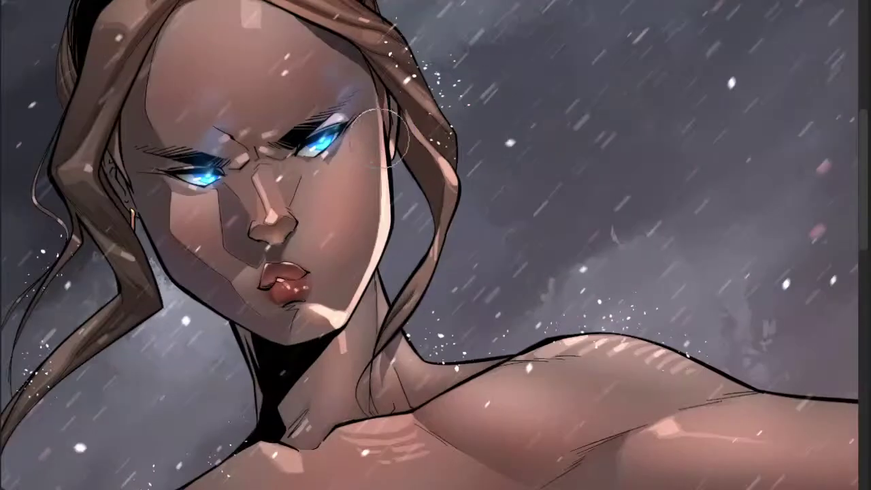
scroll(415, 261, "down", 2)
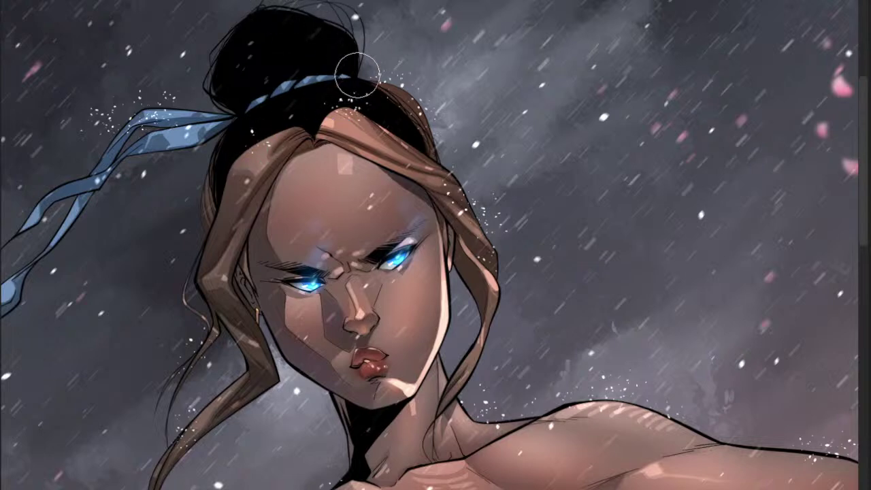
- Examine the streaks, specks and contour splashes on the head, torso and sword and across the full composition
scroll(357, 75, "down", 3)
scroll(476, 248, "down", 3)
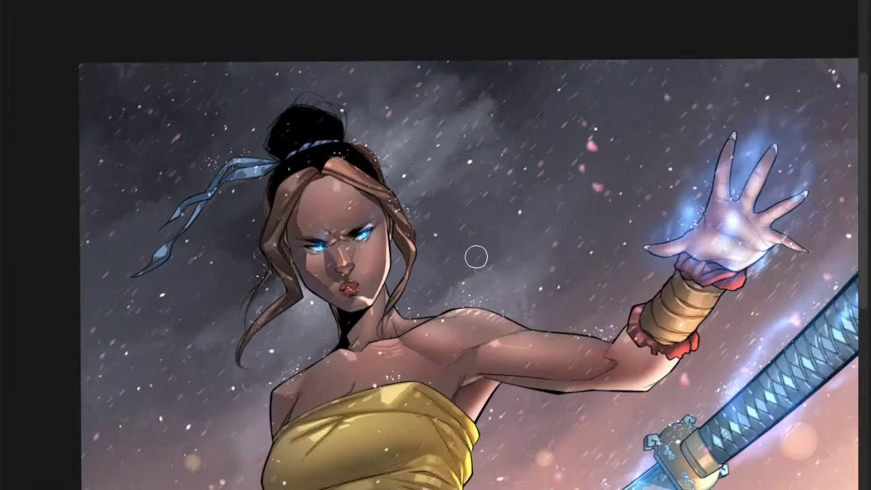
left_click_drag(476, 257, 442, 186)
scroll(517, 150, "down", 2)
scroll(483, 317, "up", 3)
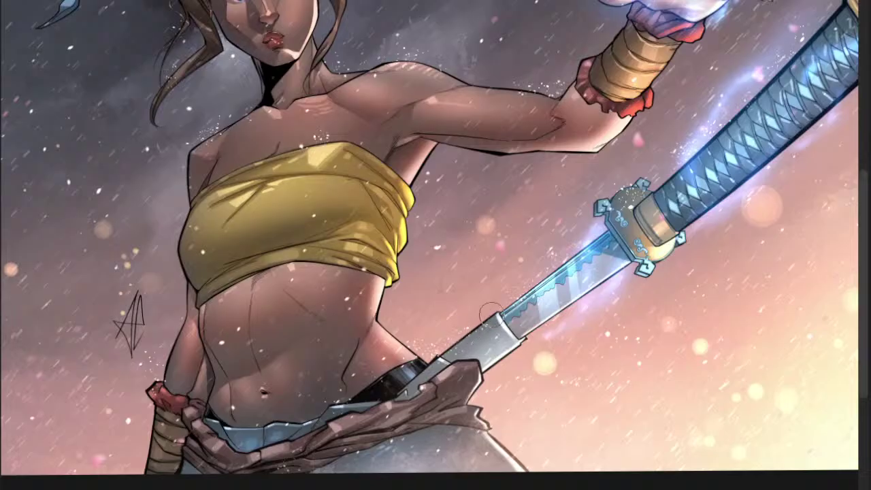
scroll(511, 283, "down", 2)
left_click_drag(511, 282, 488, 303)
left_click_drag(641, 223, 593, 276)
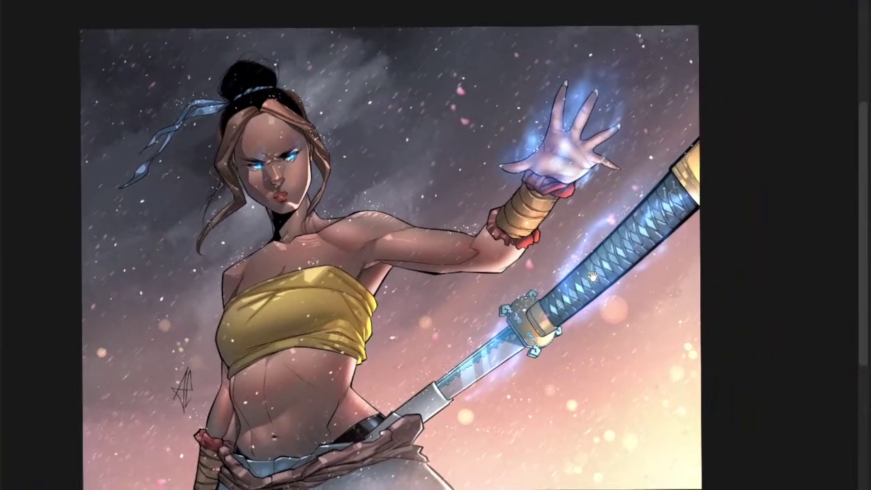
left_click_drag(661, 295, 675, 280)
scroll(606, 237, "up", 3)
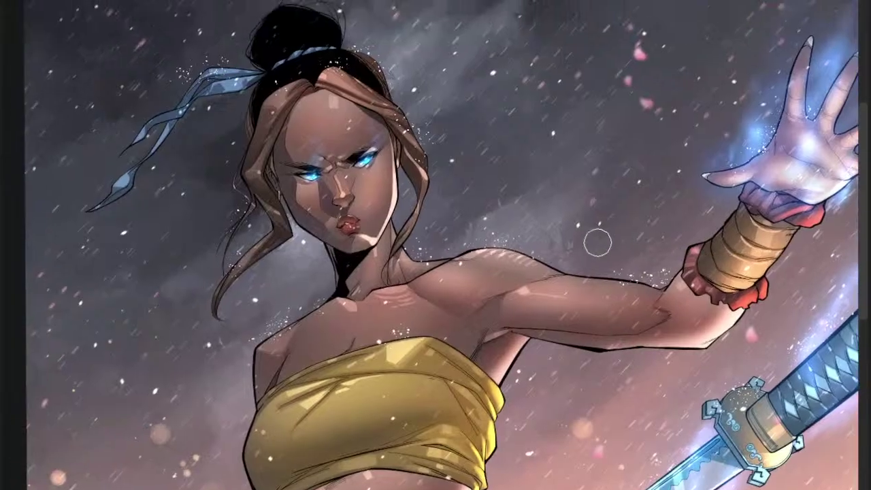
- Review the rain streaks, specks and bokeh lights in the bottom-right corner, around the sword and over the full composition
scroll(604, 303, "down", 5)
left_click_drag(605, 303, 485, 284)
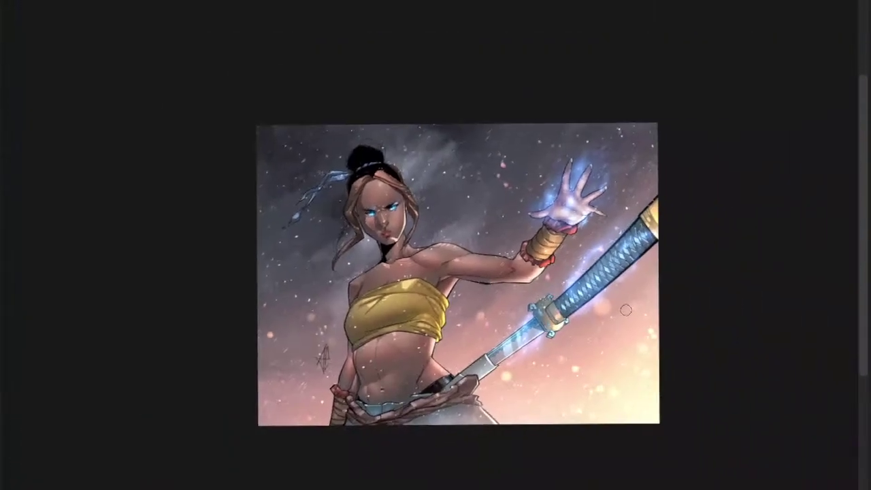
scroll(592, 332, "up", 1)
scroll(649, 381, "up", 1)
left_click_drag(649, 376, 610, 321)
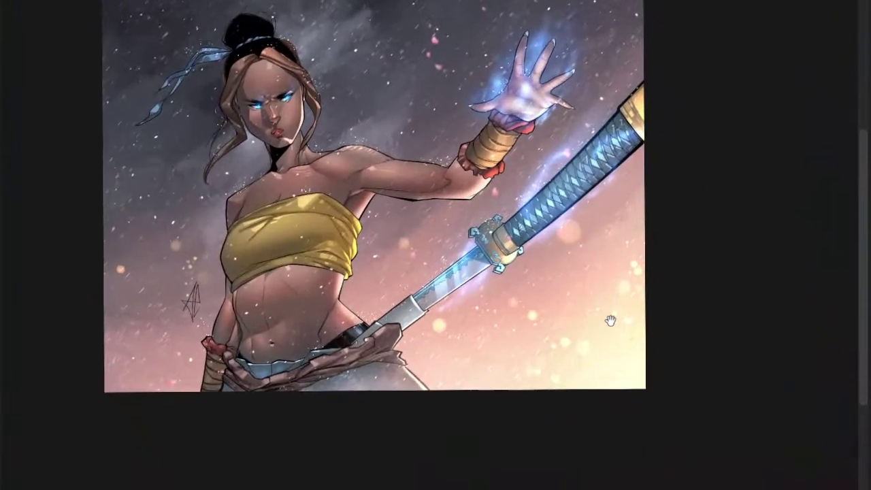
key("e")
left_click_drag(626, 392, 680, 373)
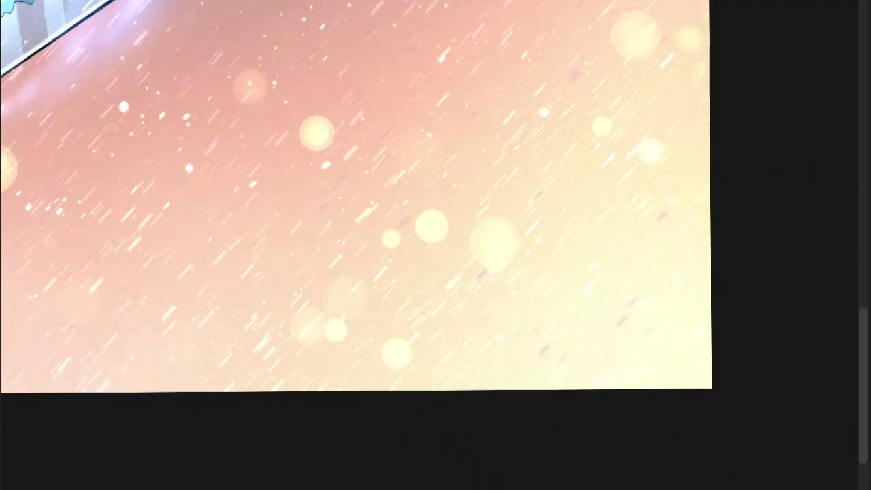
left_click_drag(747, 349, 664, 374)
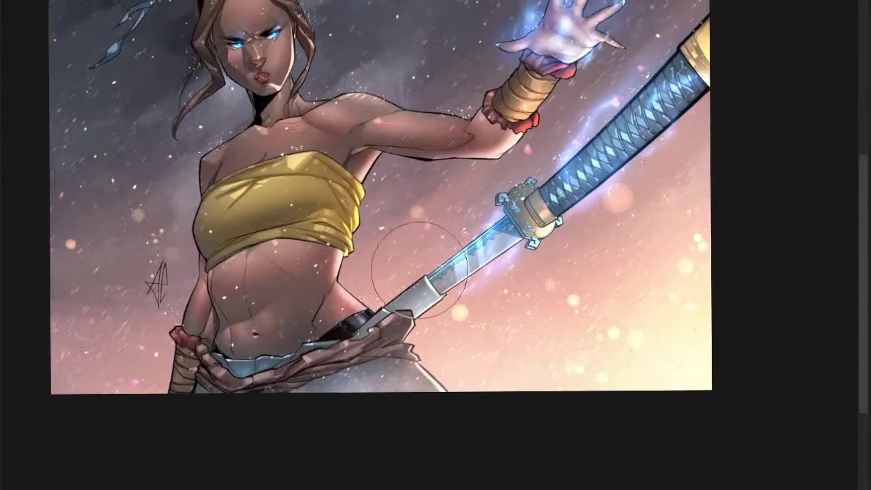
left_click_drag(381, 289, 414, 344)
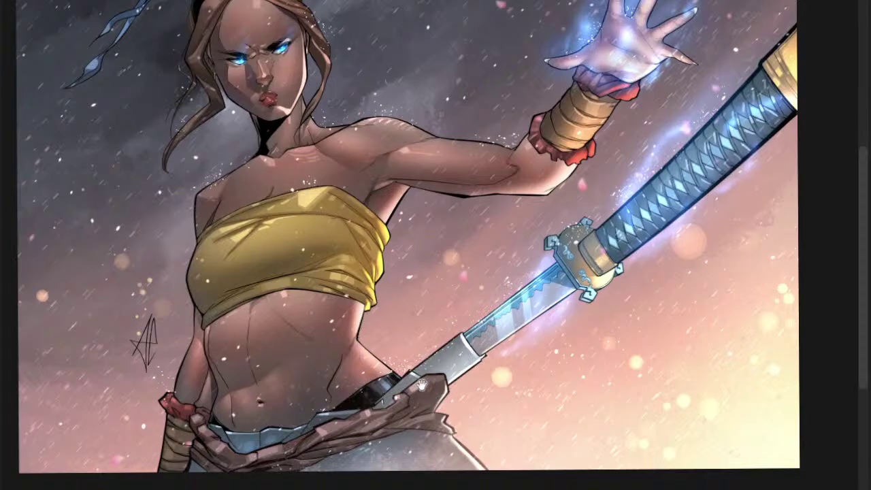
scroll(421, 385, "down", 3)
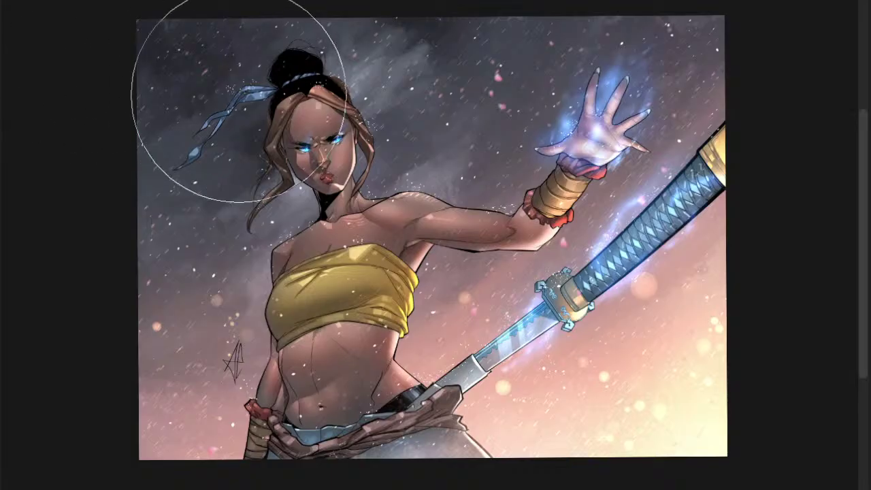
- Reduce the brush size and scatter clusters of small pink petals in the sky on both sides of the woman's head
scroll(208, 160, "up", 2)
key("bracketleft")
key("bracketleft")
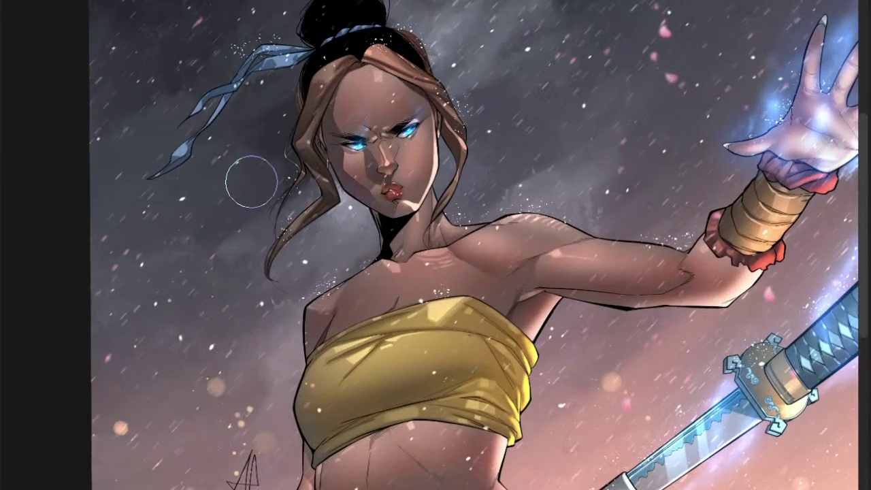
scroll(249, 202, "up", 2)
left_click(253, 195)
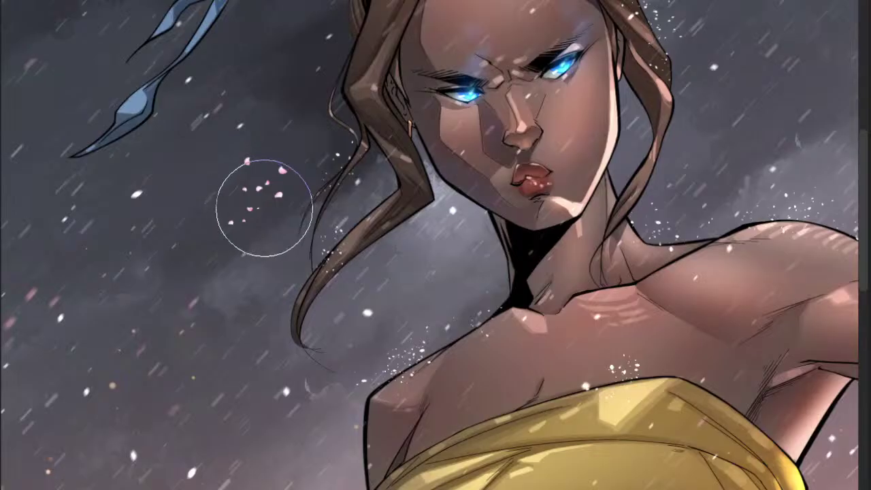
key("ctrl+z")
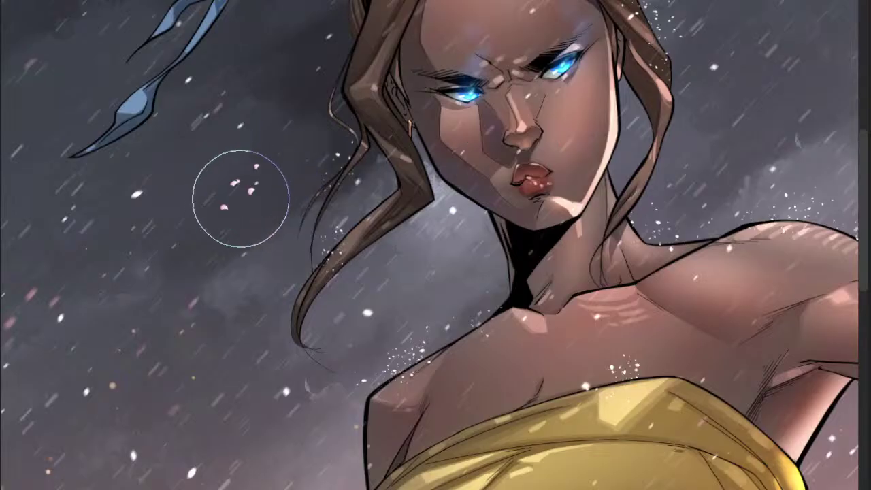
mouse_move(241, 197)
left_mouse_down()
mouse_move(264, 193)
mouse_move(213, 174)
mouse_move(243, 211)
mouse_move(273, 192)
left_mouse_up()
key("ctrl+z")
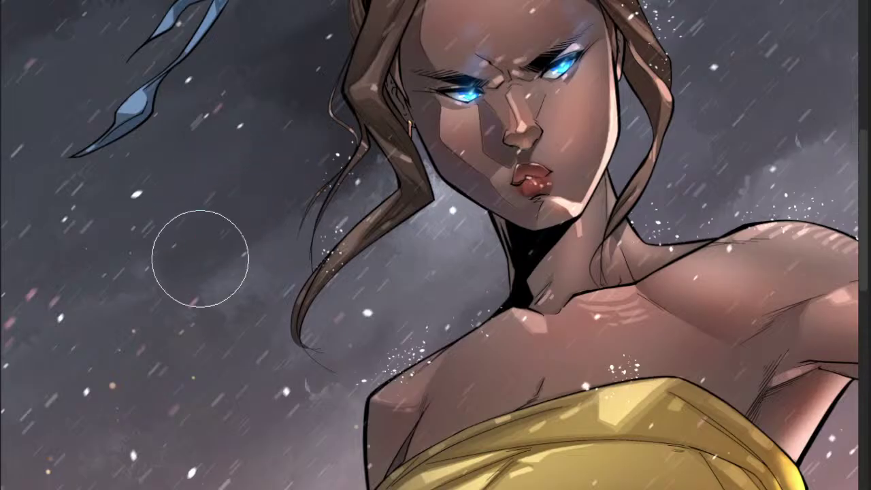
mouse_move(83, 323)
left_mouse_down()
mouse_move(241, 202)
mouse_move(190, 168)
mouse_move(238, 206)
left_mouse_up()
scroll(291, 162, "down", 2)
key("ctrl+z")
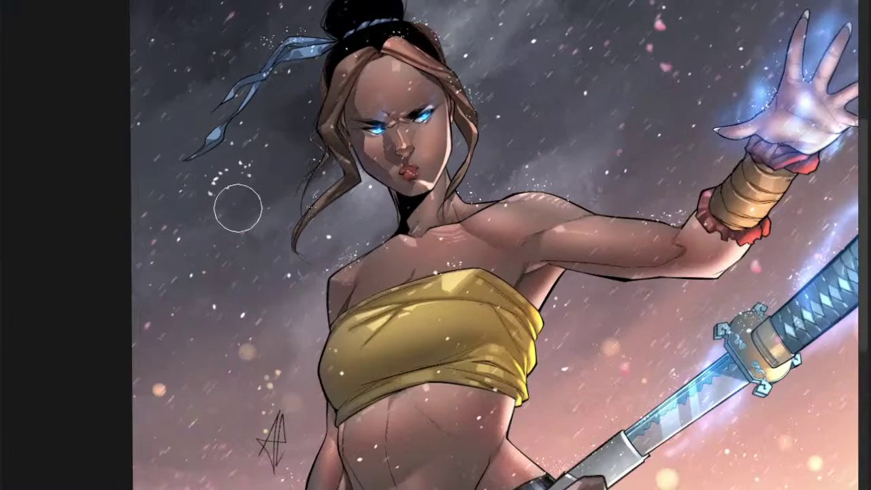
left_click_drag(484, 158, 525, 141)
scroll(566, 124, "down", 2)
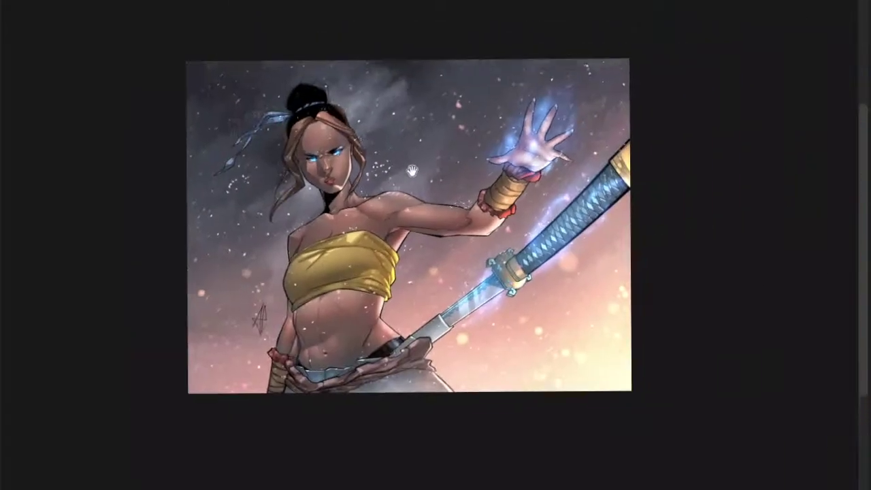
key("ctrl+t")
mouse_move(373, 234)
left_mouse_down()
mouse_move(583, 443)
mouse_move(645, 403)
left_mouse_up()
left_click_drag(207, 164, 0, 59)
left_click_drag(667, 58, 803, 1)
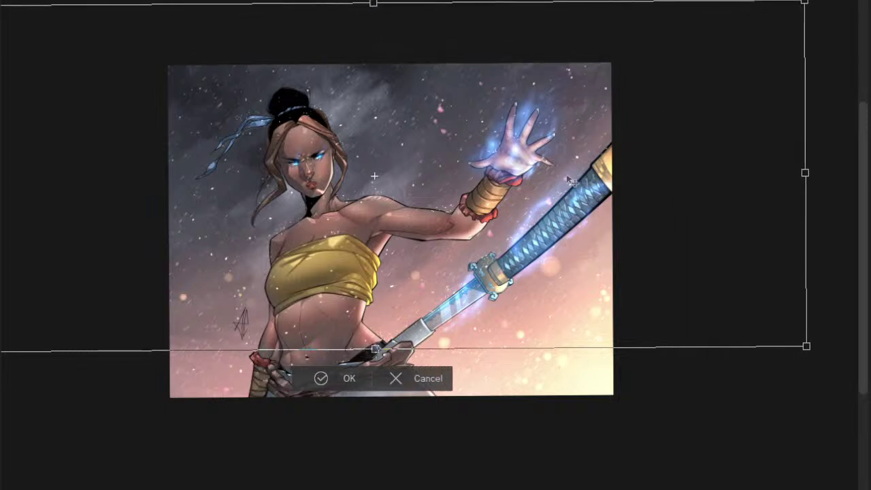
mouse_move(521, 247)
left_mouse_down()
mouse_move(451, 338)
mouse_move(406, 363)
mouse_move(371, 404)
mouse_move(402, 412)
mouse_move(336, 419)
mouse_move(356, 411)
mouse_move(416, 416)
mouse_move(724, 293)
left_mouse_up()
left_click_drag(650, 311, 778, 269)
key("Return")
key("ctrl+t")
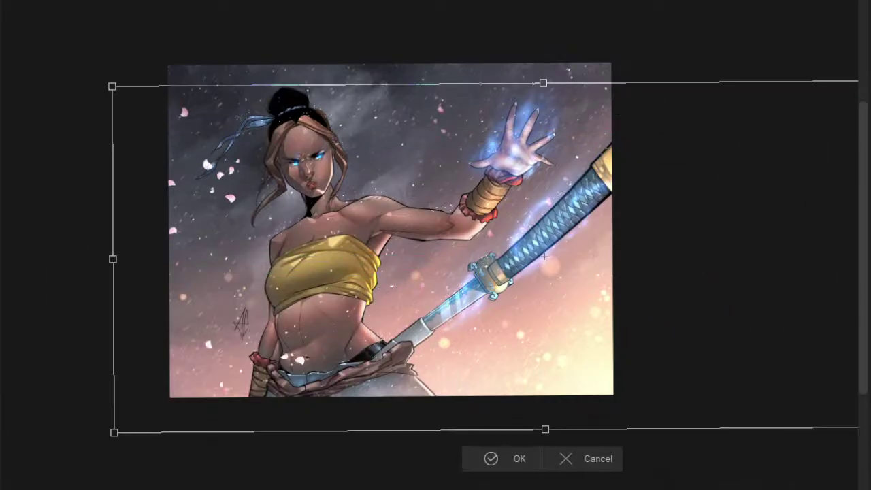
left_click(587, 457)
- Select the petal cluster beside the face and move it next to the other cluster, over the hanging hair strand
scroll(339, 177, "up", 3)
key("m")
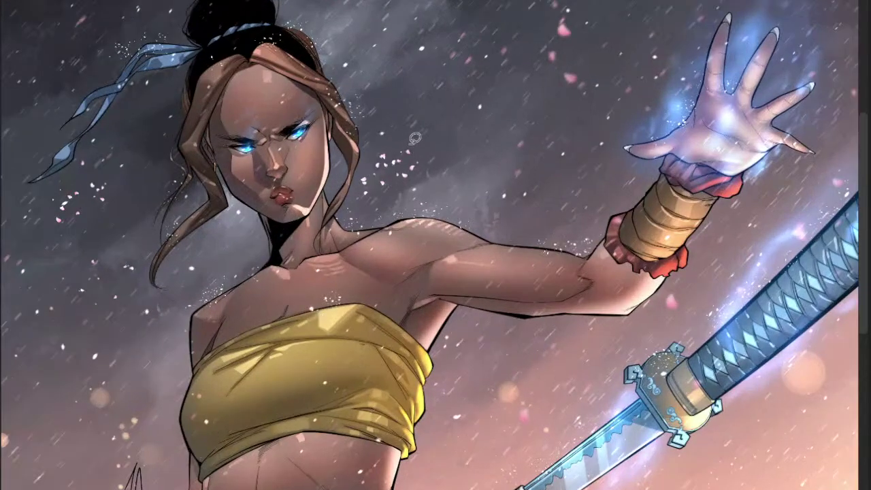
left_click_drag(373, 113, 374, 102)
key("ctrl+t")
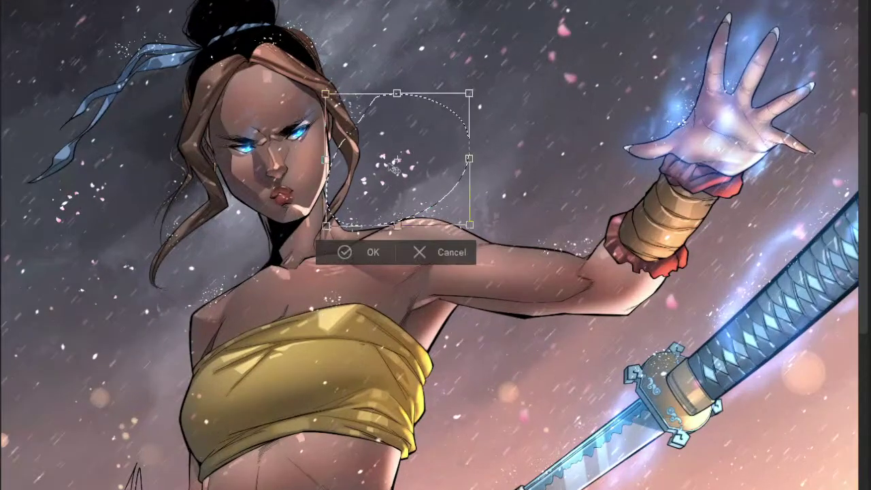
mouse_move(423, 172)
left_mouse_down()
mouse_move(286, 217)
mouse_move(212, 230)
left_mouse_up()
key("Return")
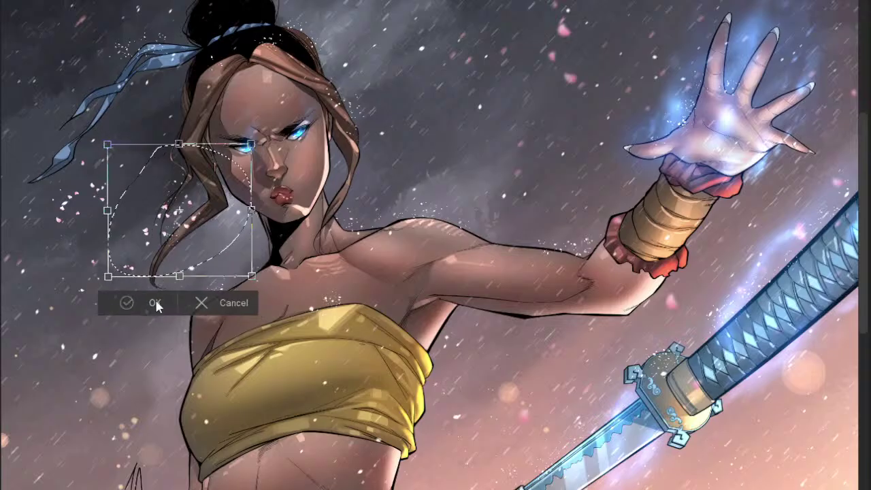
key("ctrl+d")
- Scale up the combined petals well past the canvas edges so that large petals spread across the whole illustration
key("ctrl+t")
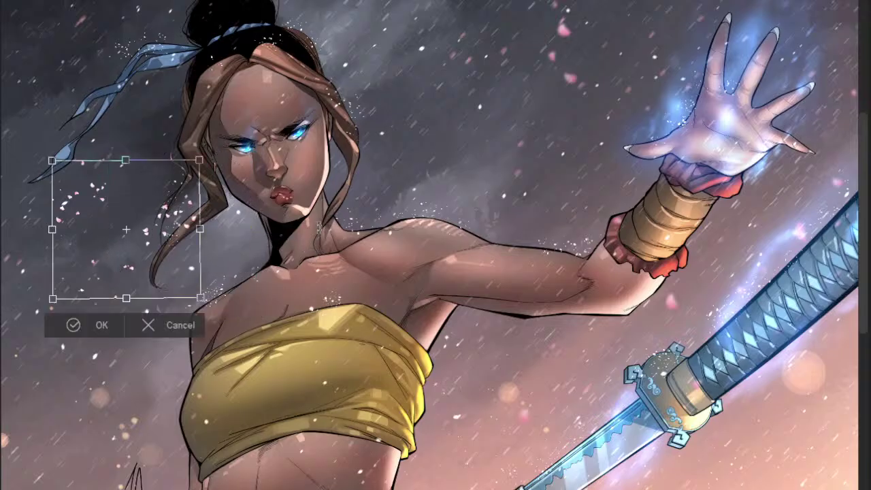
scroll(320, 215, "down", 5)
left_click_drag(294, 234, 470, 394)
left_click_drag(463, 204, 526, 141)
left_click_drag(422, 225, 411, 238)
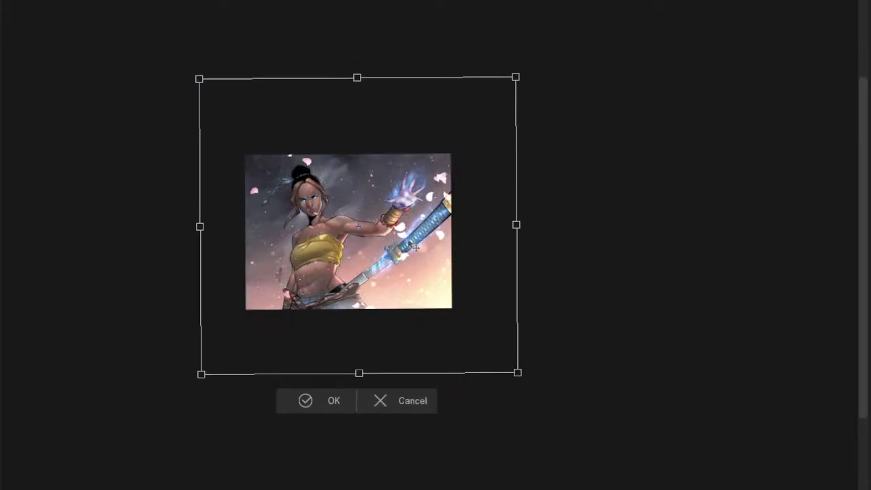
left_click_drag(398, 276, 445, 252)
scroll(445, 253, "down", 1)
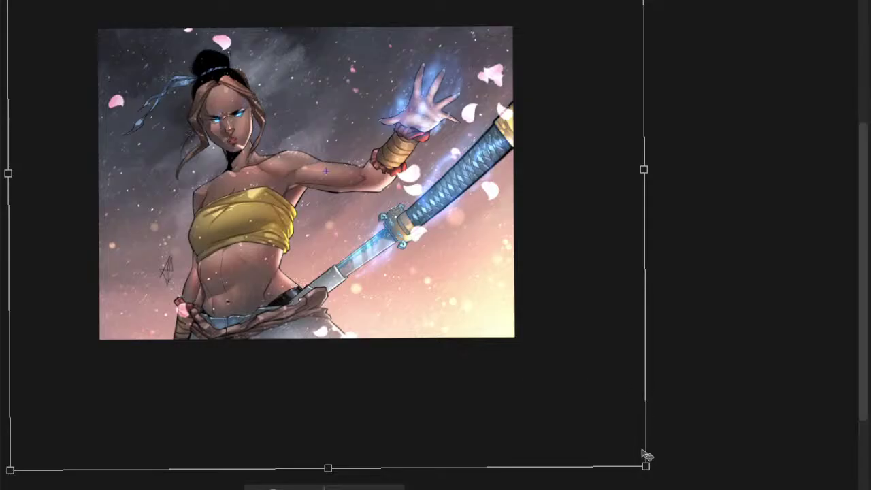
- Shrink the petal spread, shift it toward the lower half of the picture and rotate it counterclockwise
left_click_drag(640, 470, 630, 334)
left_click_drag(446, 224, 432, 379)
left_click_drag(442, 322, 449, 325)
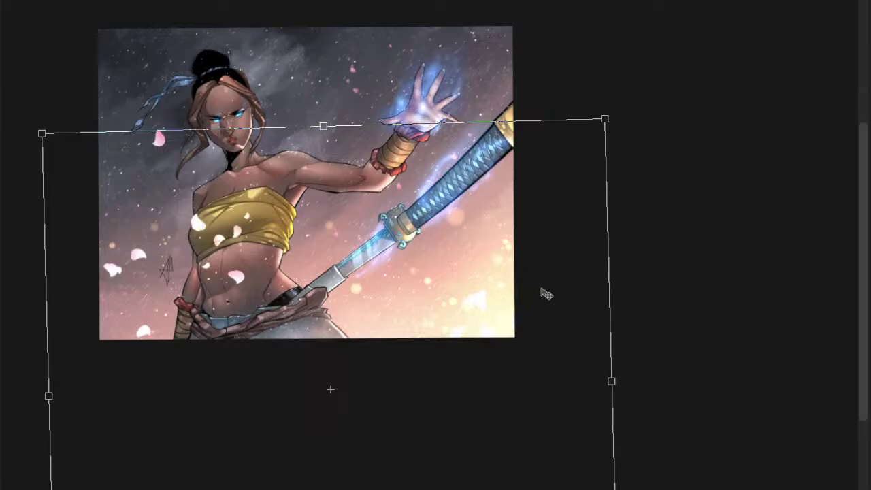
left_click_drag(552, 262, 548, 249)
left_click_drag(655, 251, 650, 175)
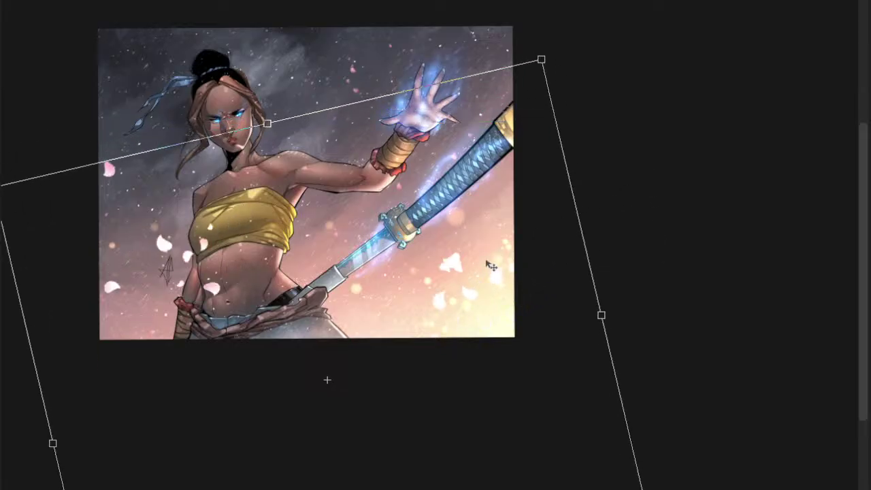
left_click_drag(492, 265, 530, 243)
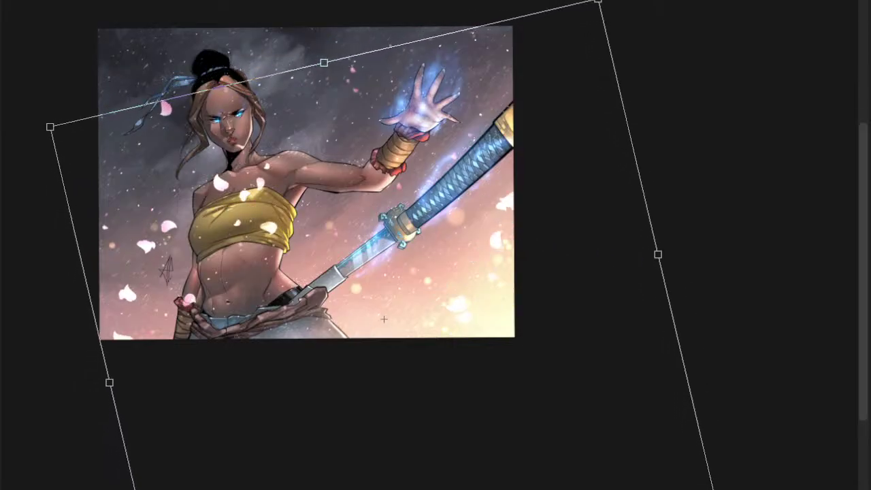
- Scale the petals down a little more, rotate them slightly and settle them over the torso and the area below the sword
left_click_drag(713, 487, 605, 413)
left_click_drag(636, 317, 636, 348)
left_click_drag(473, 305, 490, 345)
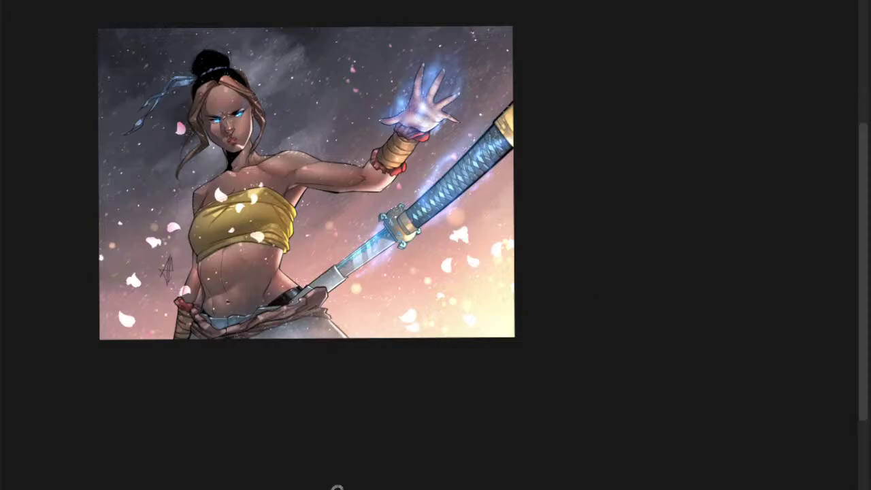
left_click(306, 294)
- Shift the petals' hue to a pale golden yellow with Hue/Saturation/Luminosity
left_click_drag(315, 298, 388, 382)
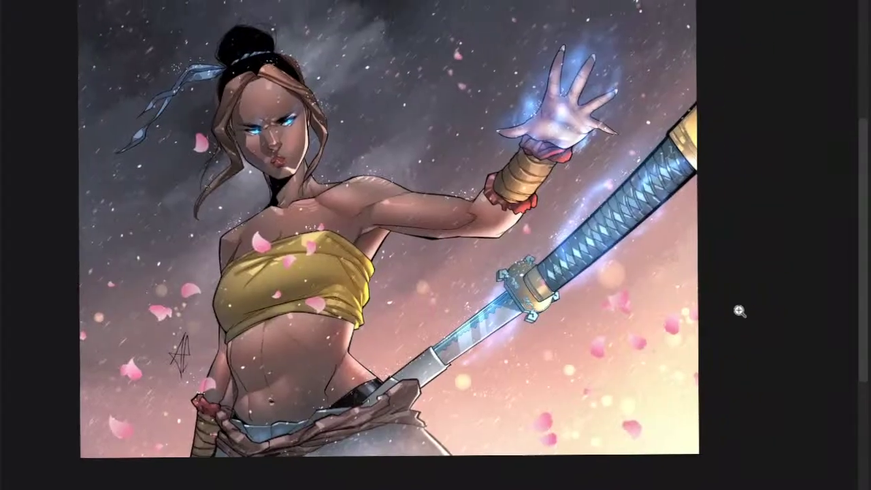
left_click_drag(739, 311, 627, 314)
key("ctrl+u")
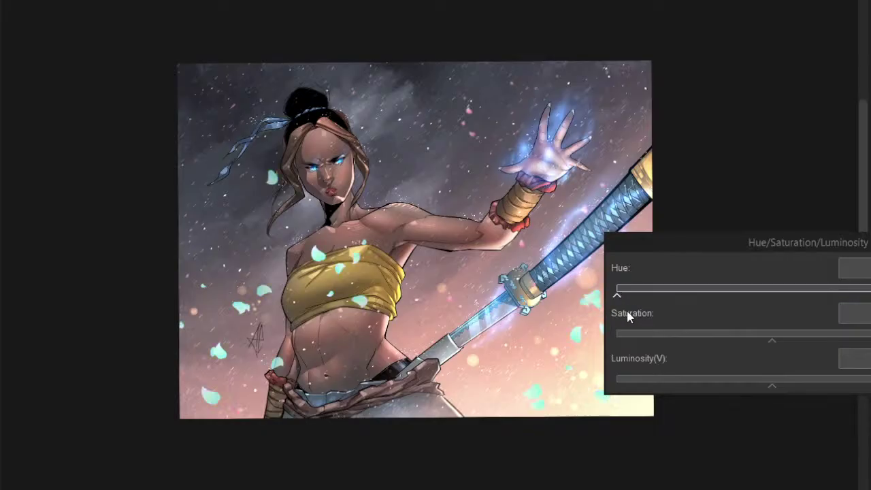
left_click_drag(791, 293, 870, 291)
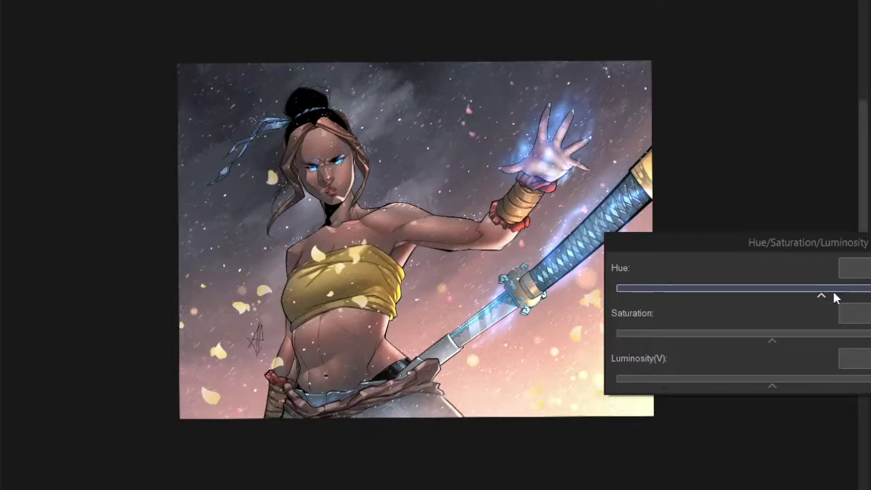
left_click(870, 268)
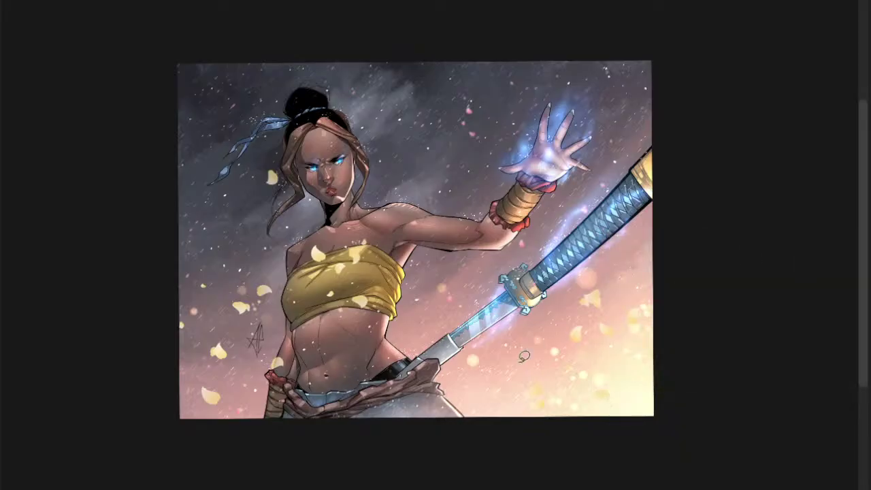
- Erase the yellow petals among the bokeh lights in the lower right, keeping the cluster just below the sword's handle
scroll(449, 394, "up", 3)
scroll(671, 333, "down", 2)
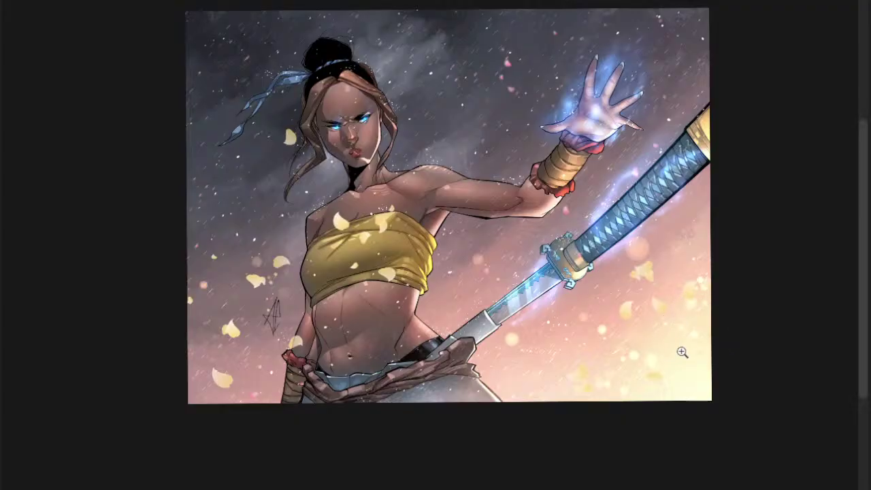
scroll(682, 352, "up", 3)
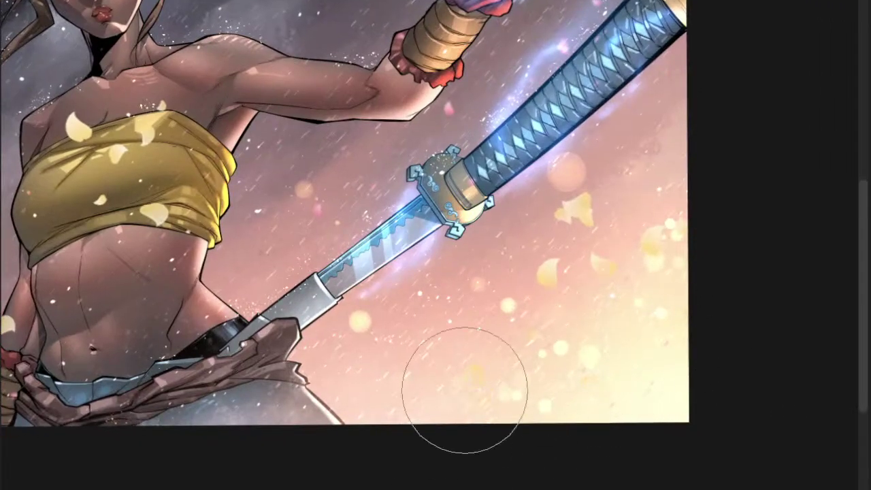
scroll(583, 317, "down", 2)
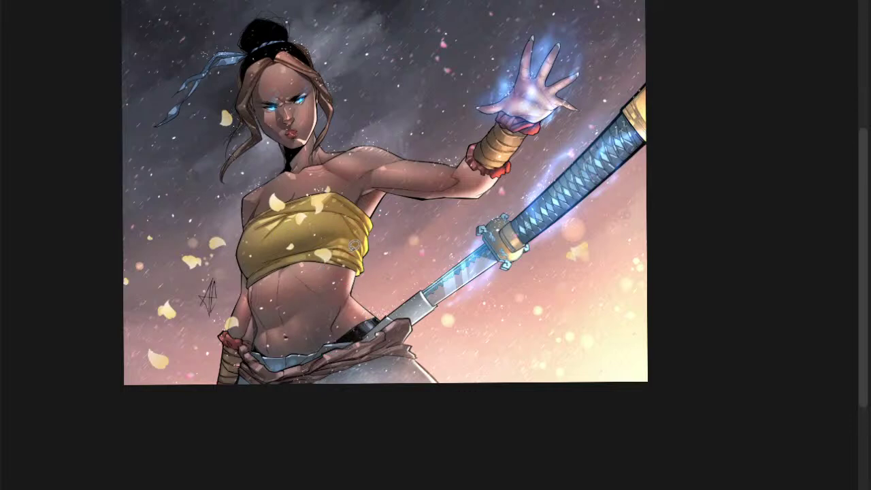
- Select the petals over the upper part of the yellow top, move them beside the raised arm and rotate them
left_click_drag(334, 219, 344, 192)
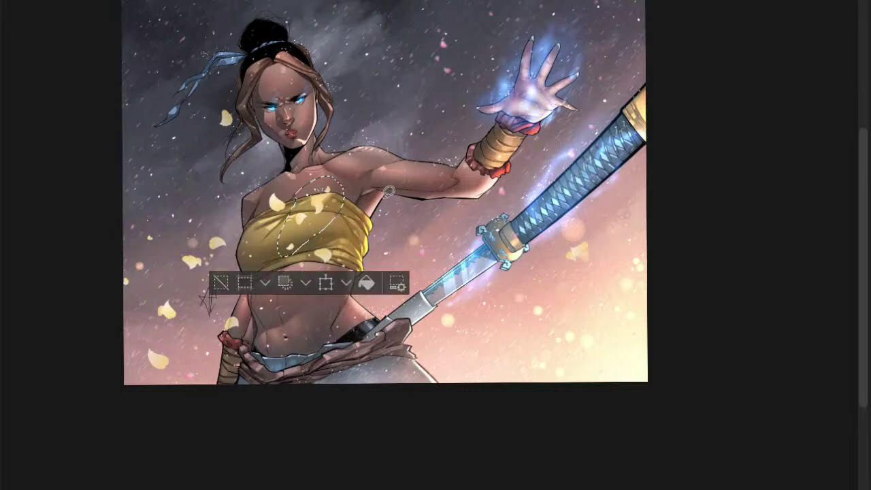
key("ctrl+t")
mouse_move(309, 232)
left_mouse_down()
mouse_move(452, 192)
mouse_move(411, 224)
mouse_move(438, 179)
left_mouse_up()
left_click_drag(471, 119, 502, 85)
left_click_drag(459, 150, 439, 166)
key("Return")
key("ctrl+d")
- Select the petal beside the lowered wrist and move it between the raised hand and the sword's handle
scroll(541, 194, "down", 2)
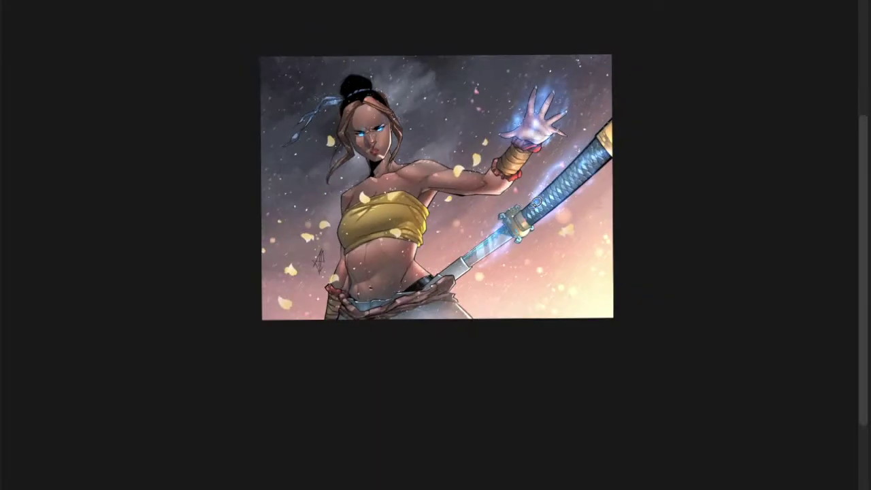
scroll(535, 209, "up", 2)
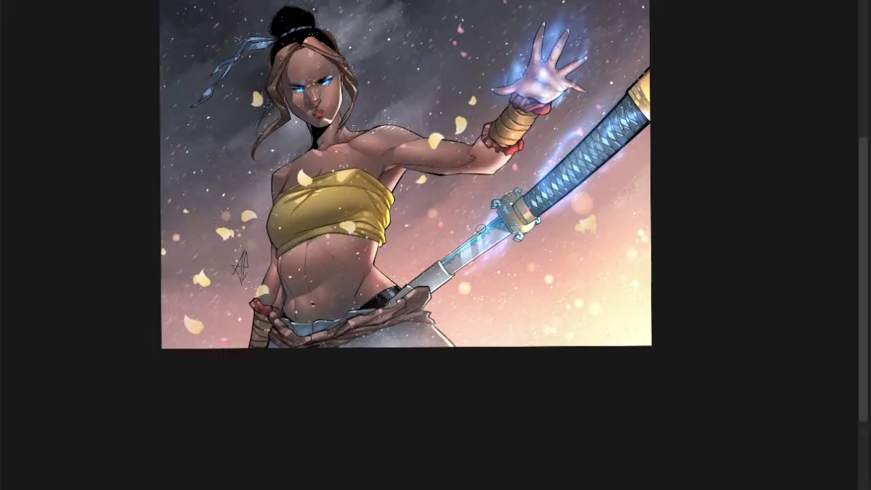
left_click_drag(244, 284, 621, 73)
key("ctrl+t")
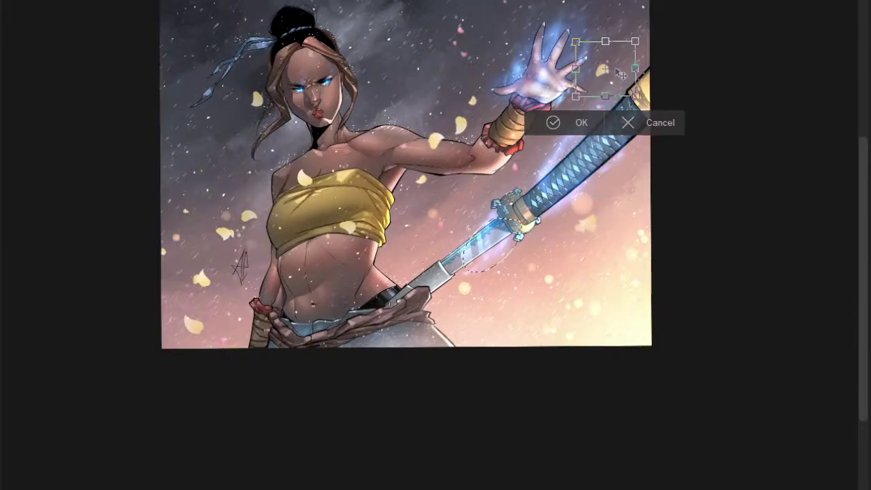
left_click(580, 123)
key("ctrl+d")
- Select the petal beside the woman's hair and move it down into the dark background next to her shoulder
scroll(613, 198, "down", 2)
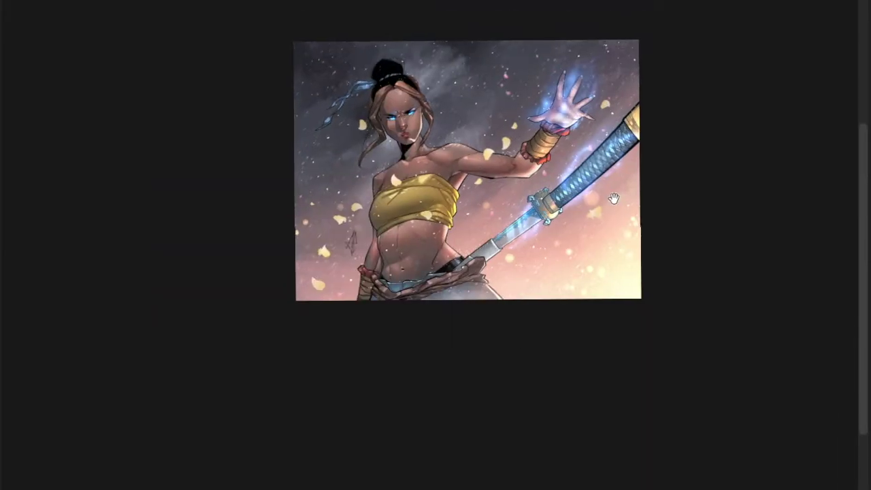
left_click_drag(614, 198, 600, 197)
scroll(439, 238, "up", 1)
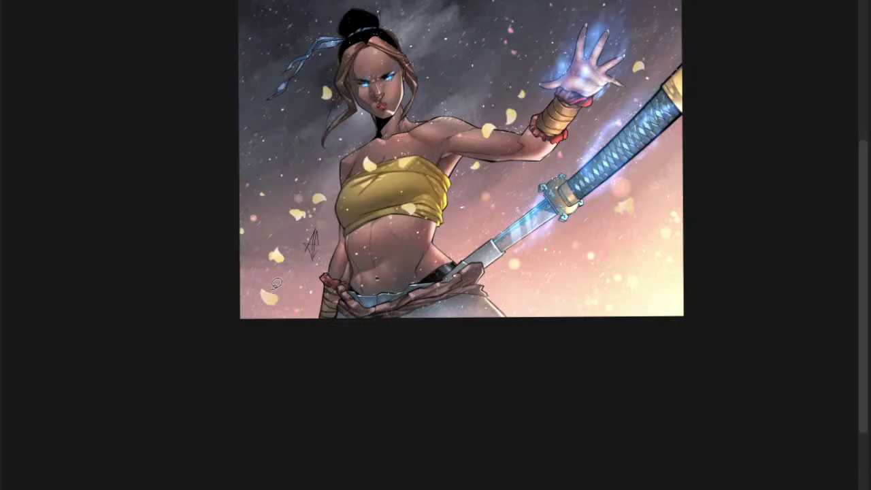
left_click_drag(329, 75, 360, 105)
key("ctrl+d")
mouse_move(309, 98)
left_mouse_down()
mouse_move(340, 78)
mouse_move(313, 148)
left_mouse_up()
key("ctrl+t")
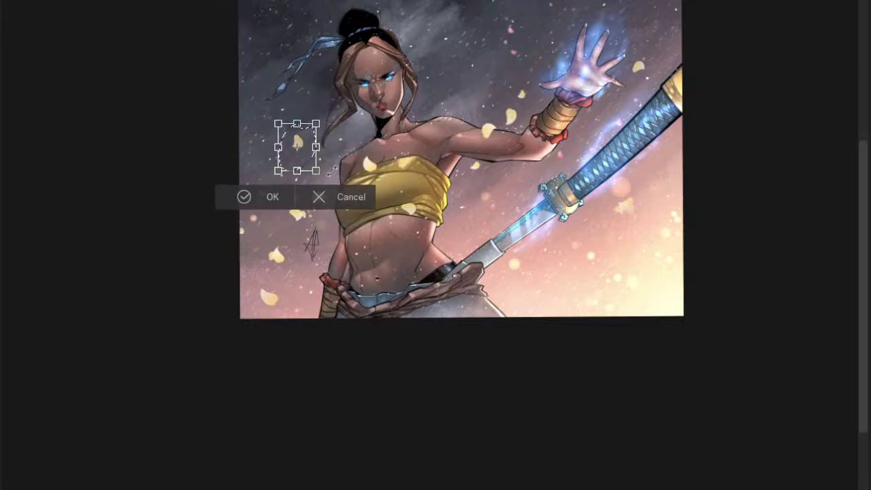
left_click(273, 196)
- Select the petal above the signature and move it beside the waist, into the gap between the torso and the sword
left_click_drag(288, 226, 310, 203)
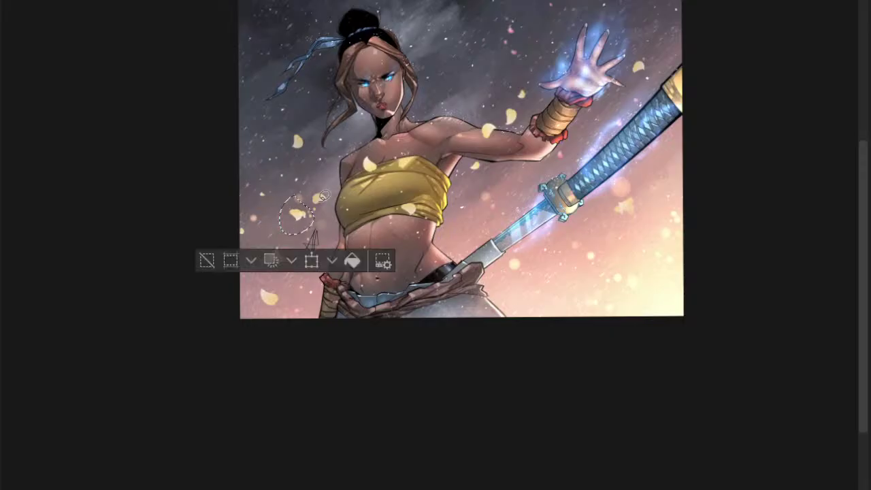
key("ctrl+t")
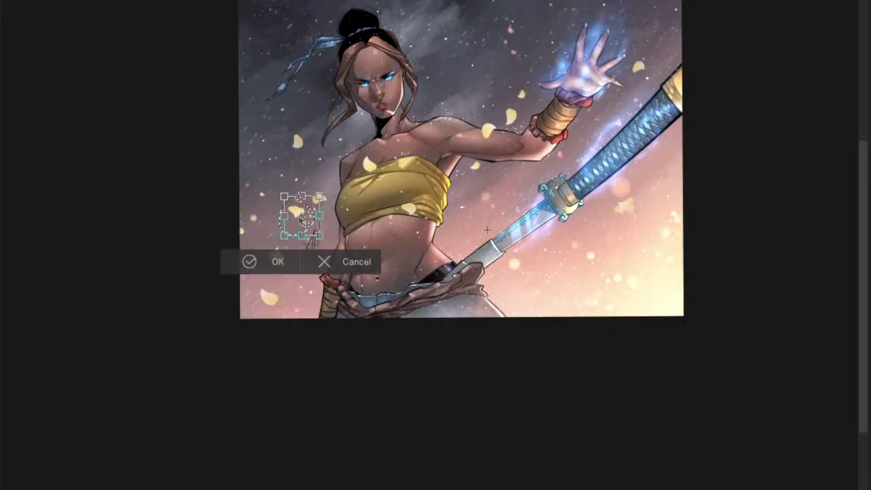
mouse_move(487, 229)
left_mouse_down()
mouse_move(709, 256)
mouse_move(716, 266)
mouse_move(680, 227)
mouse_move(654, 256)
mouse_move(624, 268)
left_mouse_up()
left_click(416, 299)
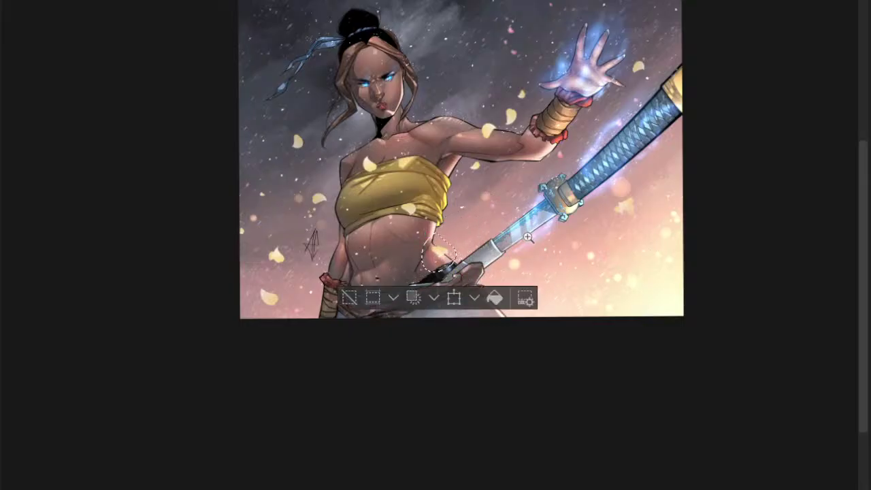
key("ctrl+z")
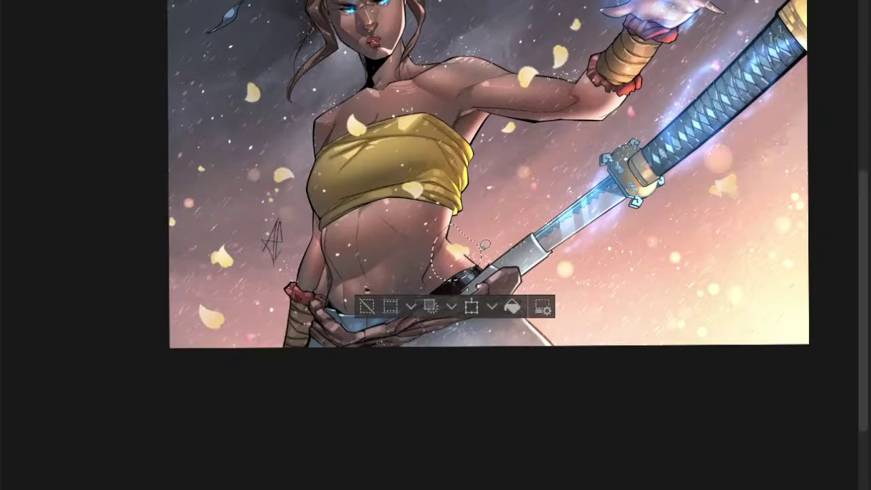
mouse_move(477, 252)
left_mouse_down()
mouse_move(493, 239)
mouse_move(470, 245)
mouse_move(481, 238)
left_mouse_up()
key("ctrl+z")
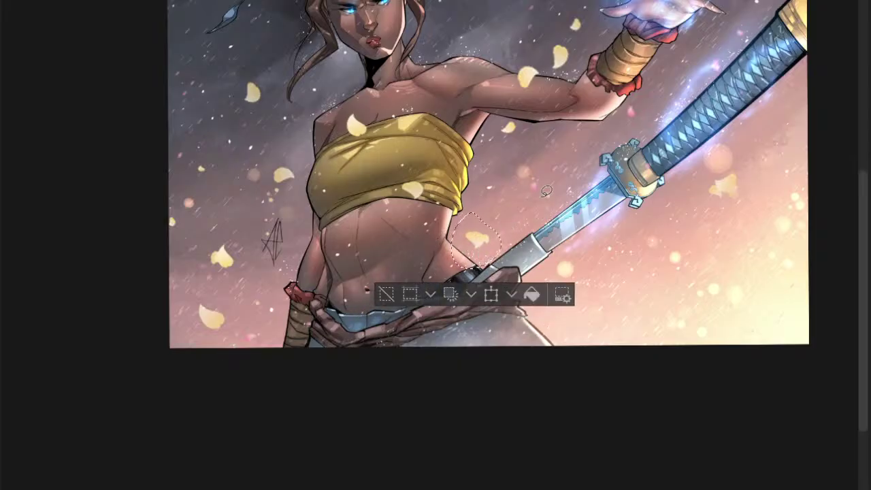
key("ctrl+d")
scroll(563, 245, "down", 2)
left_click_drag(536, 242, 485, 240)
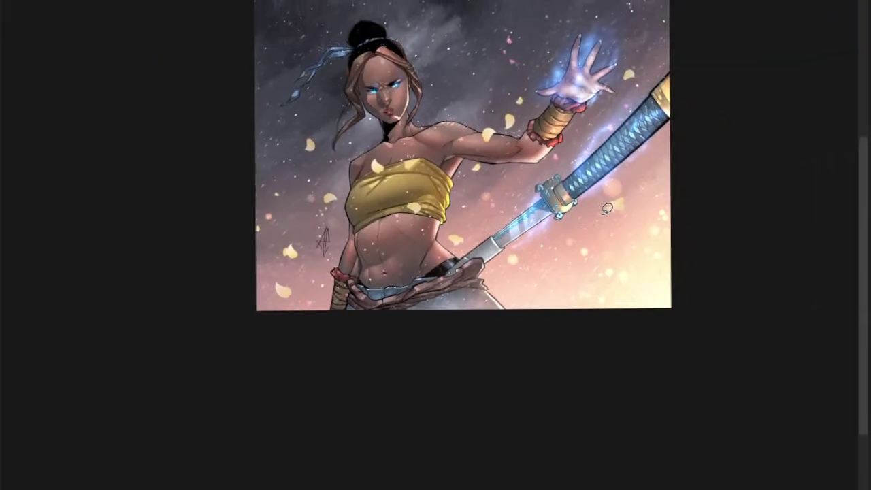
- Soften the petals with a Gaussian blur at a strength of about 24
left_click_drag(604, 212, 553, 235)
scroll(500, 243, "up", 1)
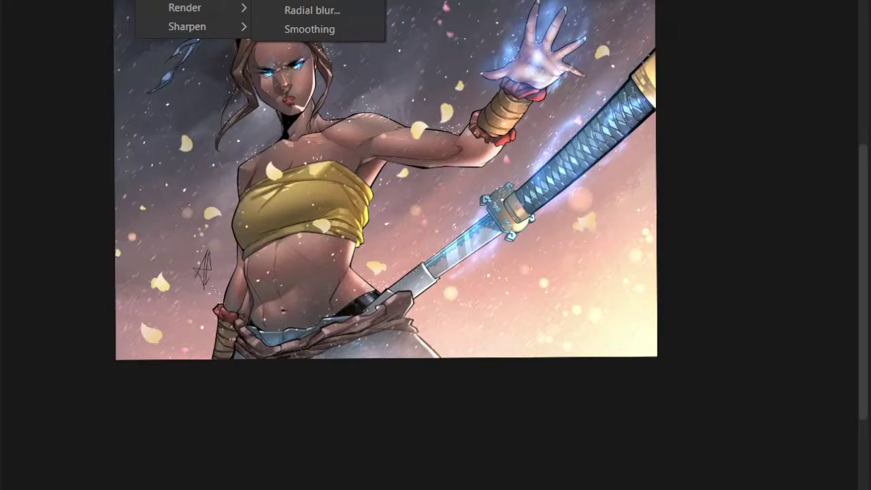
left_click(312, 2)
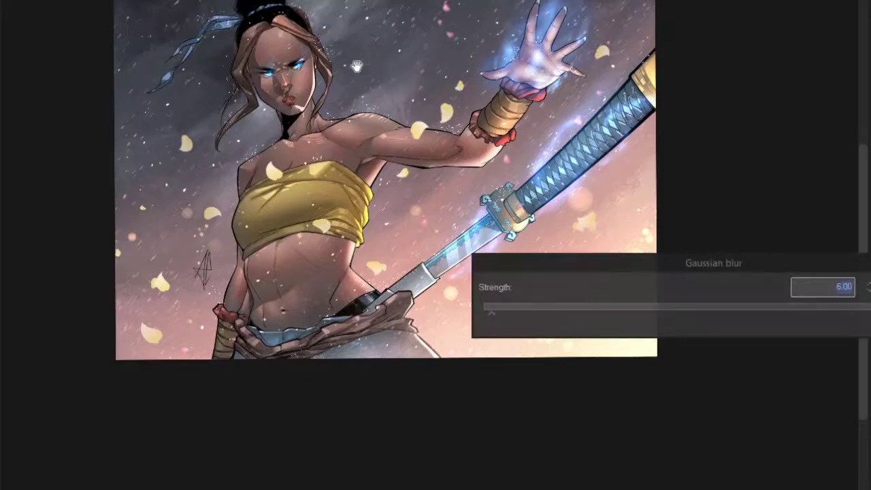
left_click(519, 311)
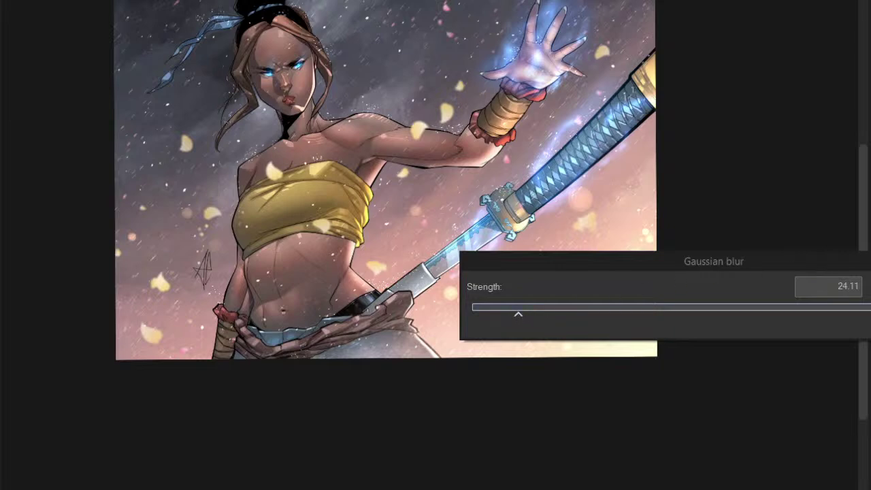
left_click(870, 286)
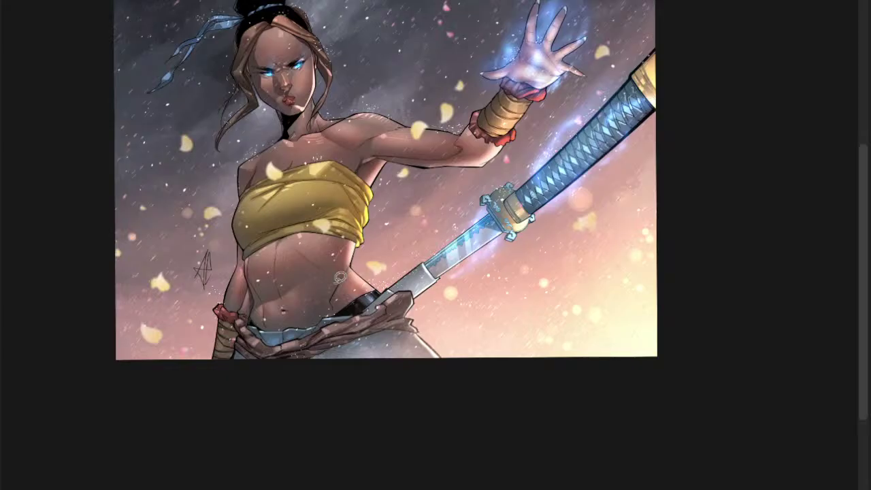
- Apply a slightly stronger Motion blur to the petals, keeping Both directions and the Box mode
left_click(151, 0)
mouse_move(183, 0)
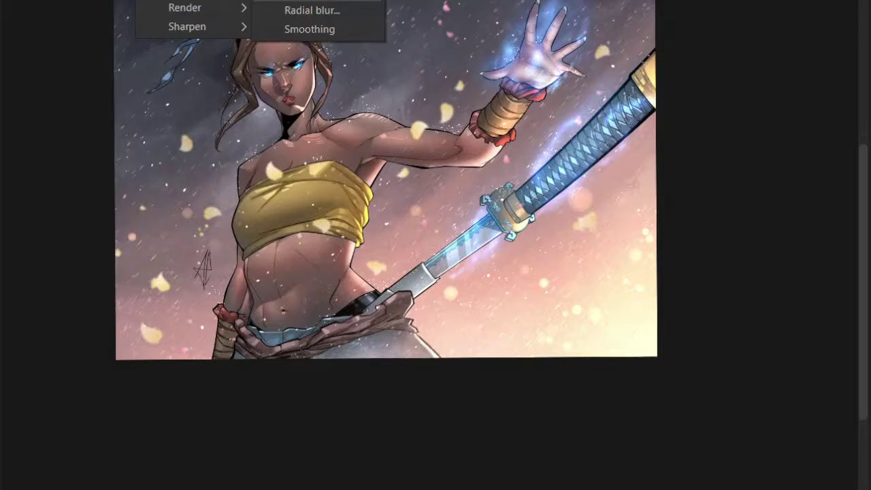
left_click(326, 0)
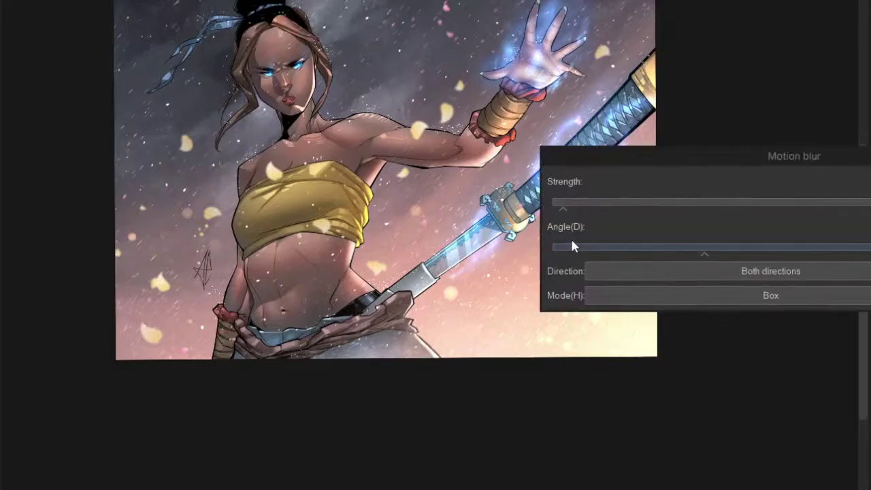
left_click(564, 201)
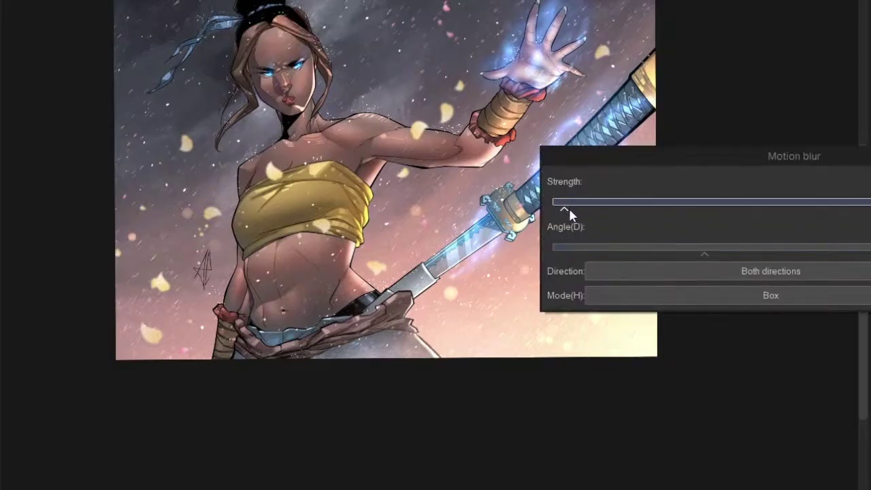
left_click(576, 203)
left_click(870, 191)
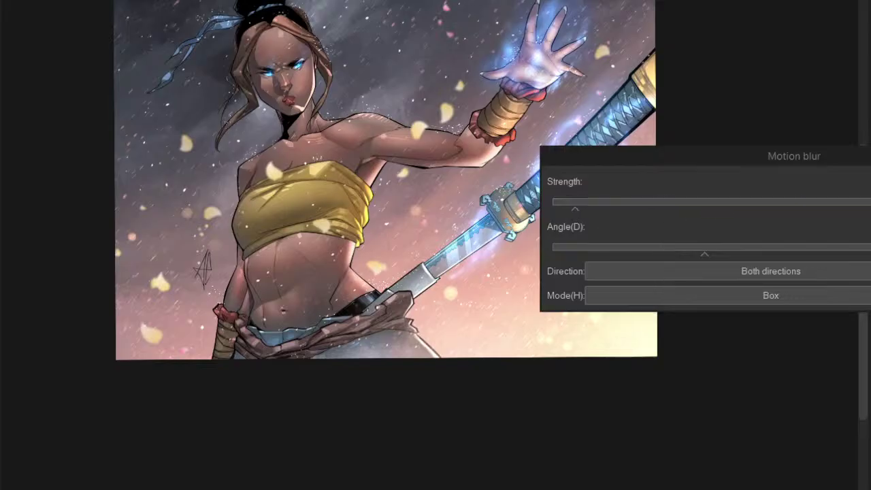
- Examine the whole illustration to judge the blurred petals around the woman and her sword
left_click_drag(554, 232, 540, 240)
left_click_drag(540, 240, 521, 254)
left_click_drag(364, 301, 370, 338)
left_click_drag(301, 330, 275, 406)
scroll(518, 317, "down", 2)
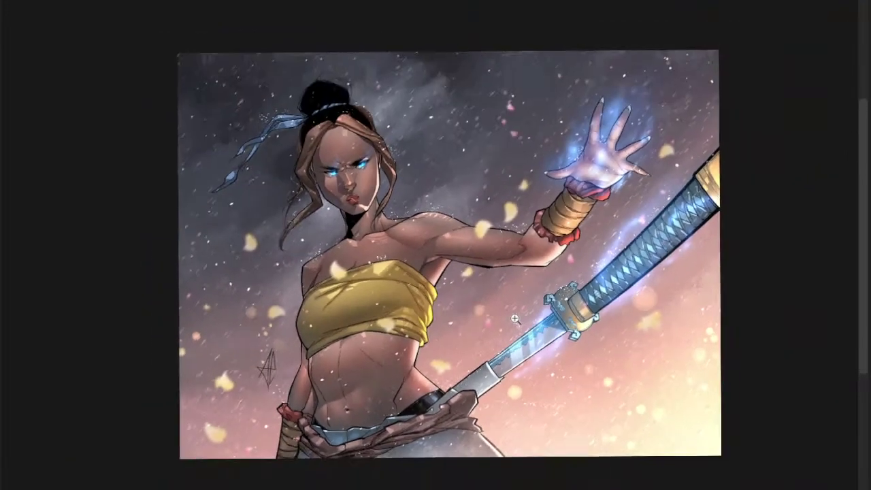
scroll(517, 317, "up", 1)
left_click_drag(519, 318, 481, 304)
scroll(437, 334, "up", 2)
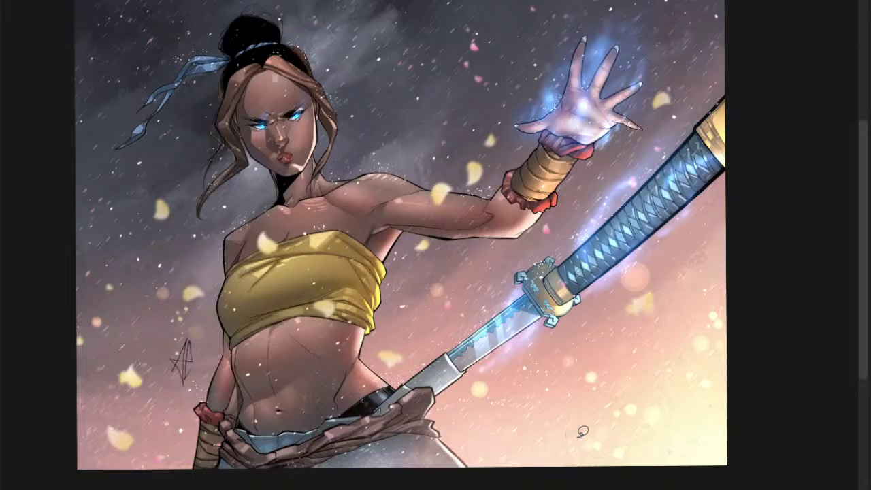
scroll(586, 439, "down", 3)
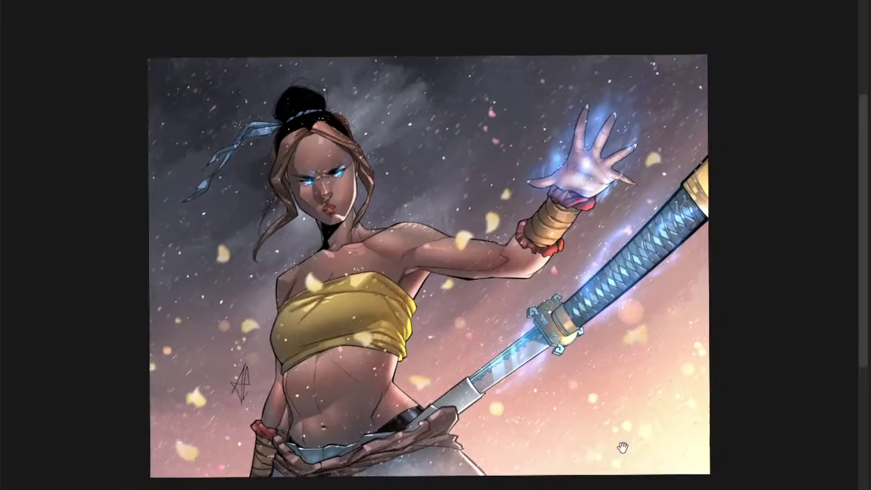
left_click_drag(623, 447, 585, 437)
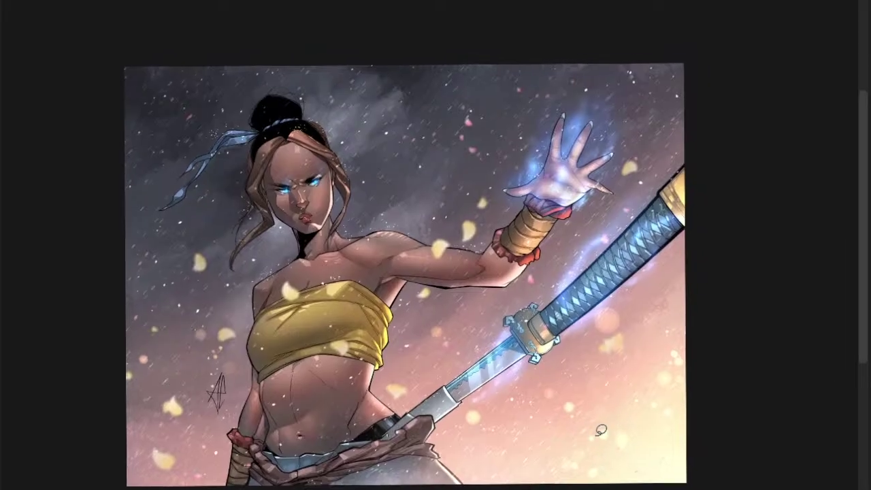
left_click_drag(444, 349, 423, 329)
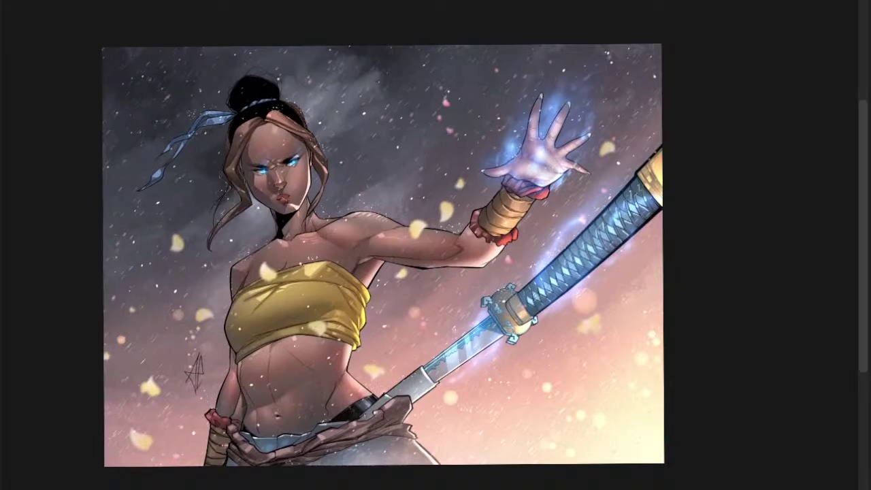
- Warm the illustration's highlights with Color balance, setting Cyan/Red to 13 and Yellow/Blue to -10
key("ctrl+z")
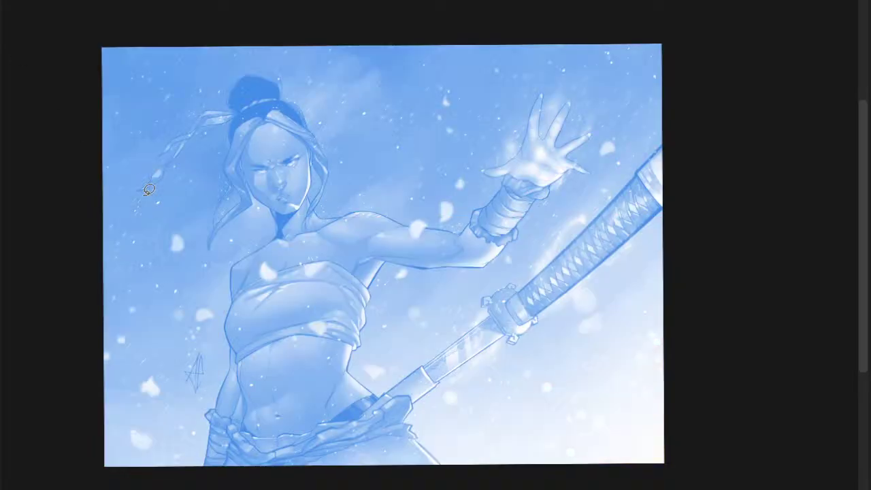
key("ctrl+z")
key("alt+e")
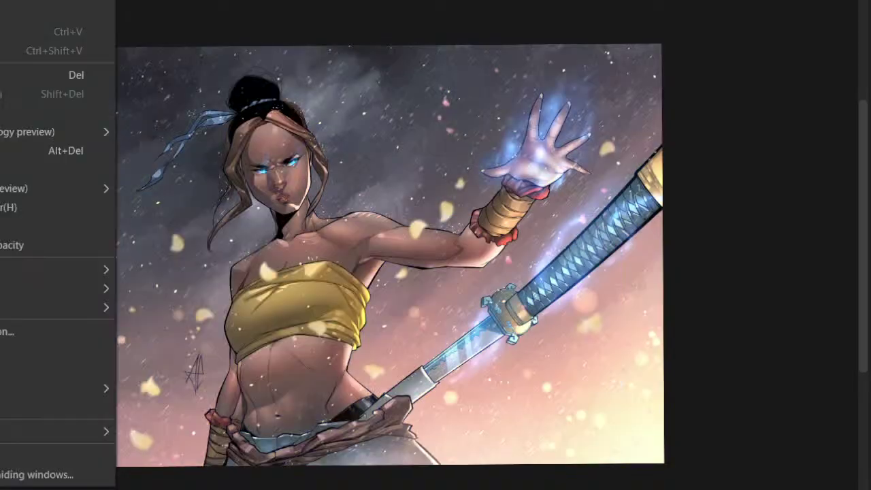
mouse_move(100, 291)
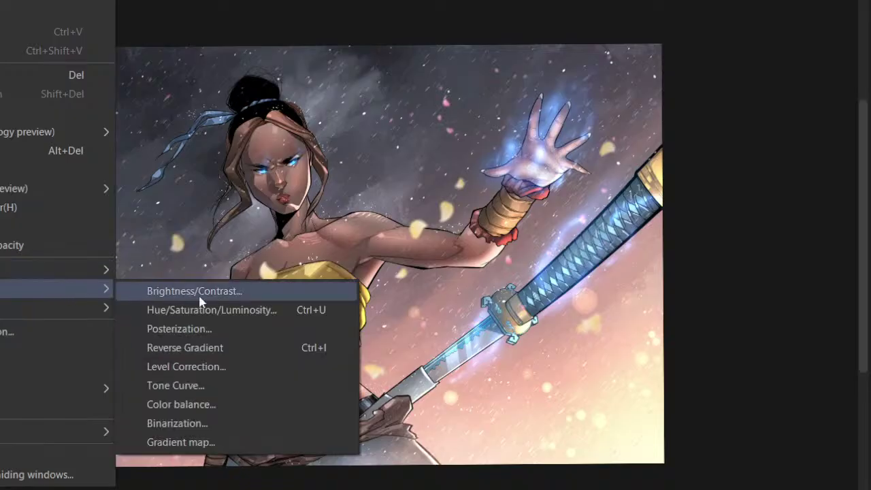
left_click(235, 406)
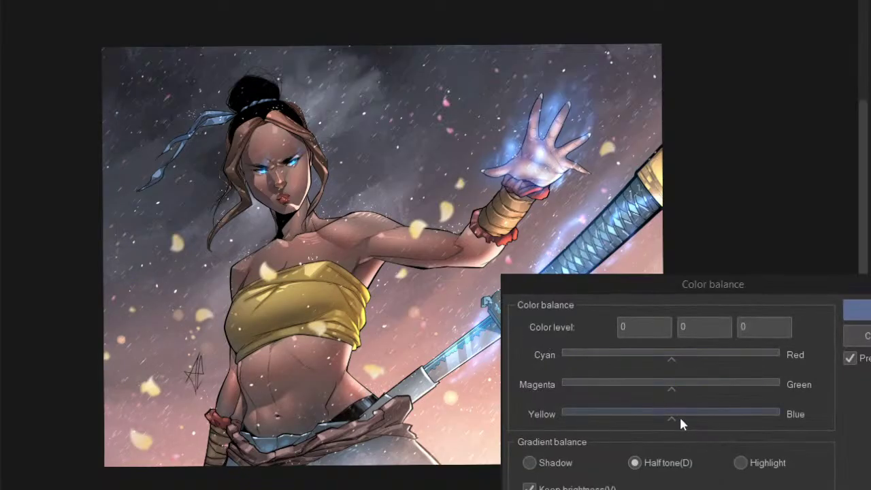
left_click_drag(680, 420, 685, 418)
left_click(740, 462)
left_click_drag(671, 356, 684, 359)
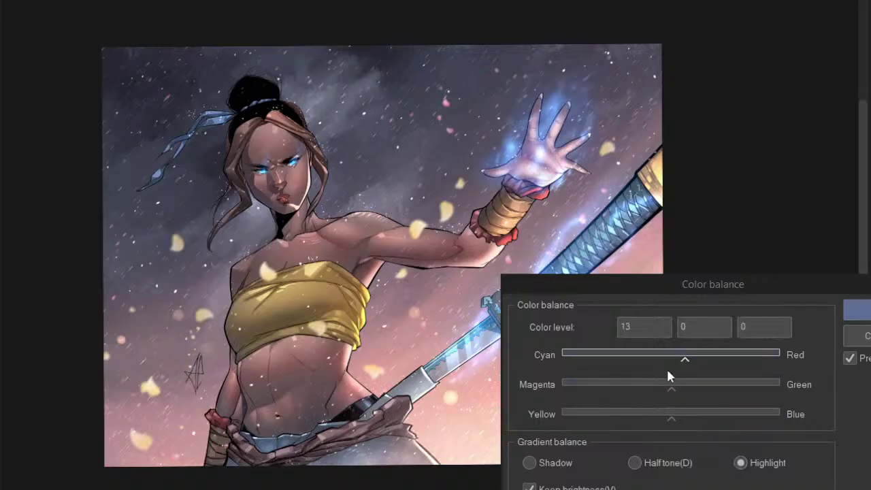
left_click_drag(652, 415, 660, 415)
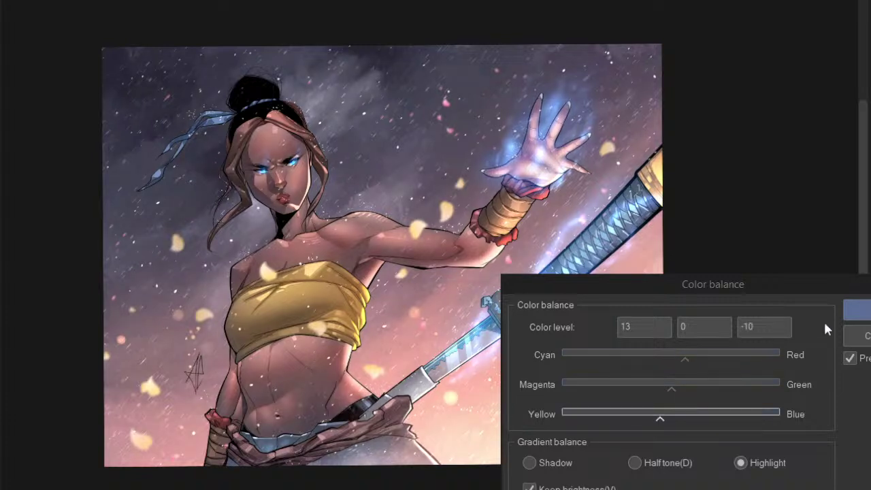
left_click(846, 310)
- Tone down the warm colour correction over the figure and the pink sky, adjusting the size of the large round brush
left_click_drag(485, 378, 490, 359)
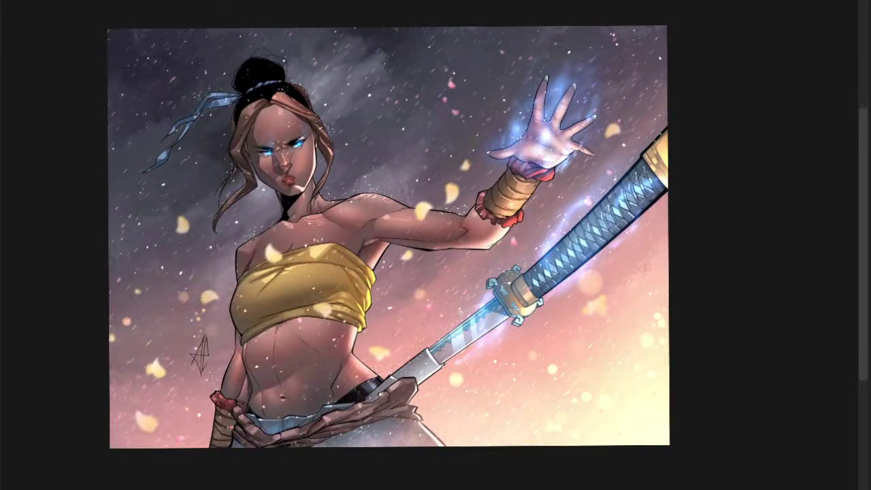
key("bracketright")
key("bracketright")
key("bracketright")
key("bracketright")
key("bracketright")
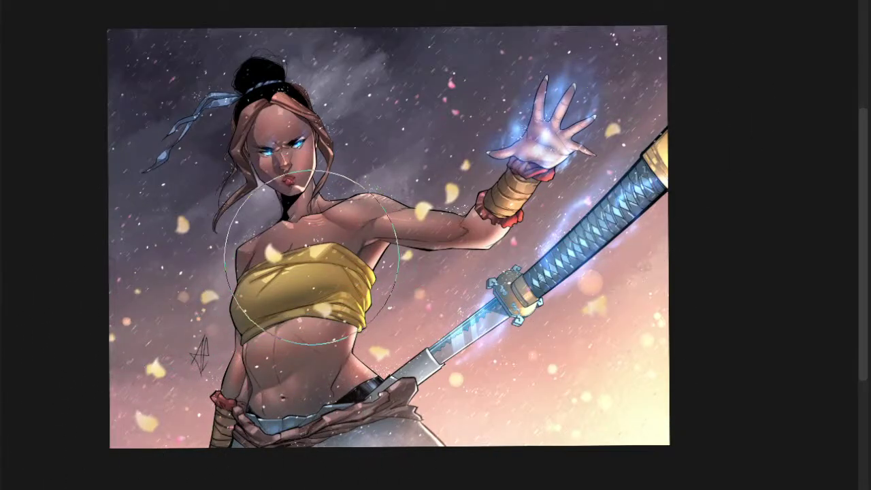
key("bracketleft")
key("bracketleft")
key("bracketleft")
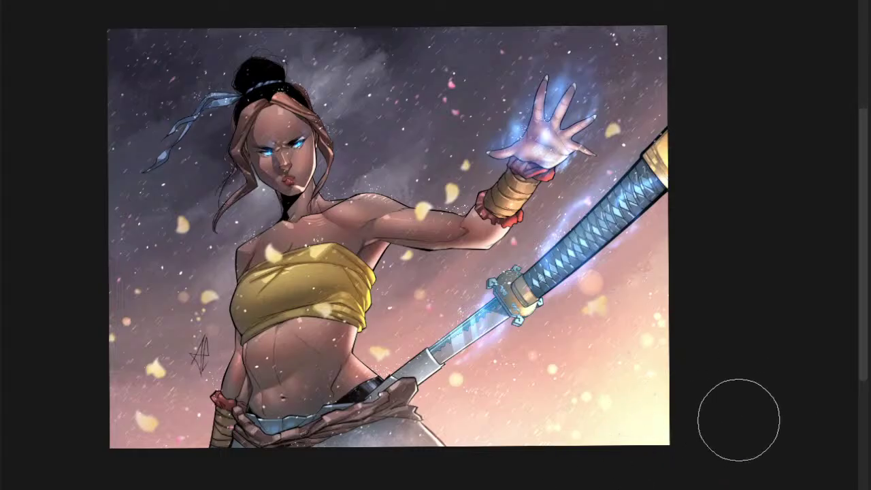
left_click_drag(599, 363, 589, 377)
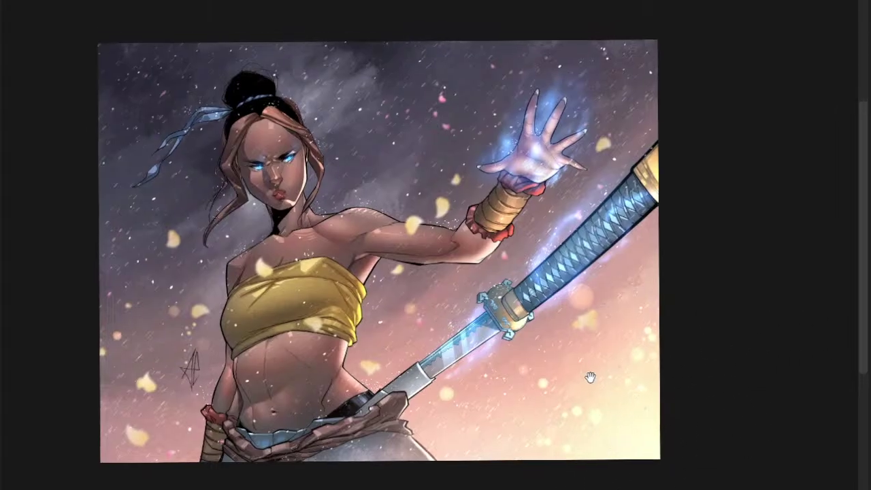
- Examine the colour-balanced illustration as a whole and close up around the woman's face, torso, outstretched arm and sword
scroll(349, 415, "up", 1)
mouse_move(387, 407)
left_mouse_down()
mouse_move(390, 427)
mouse_move(397, 423)
left_mouse_up()
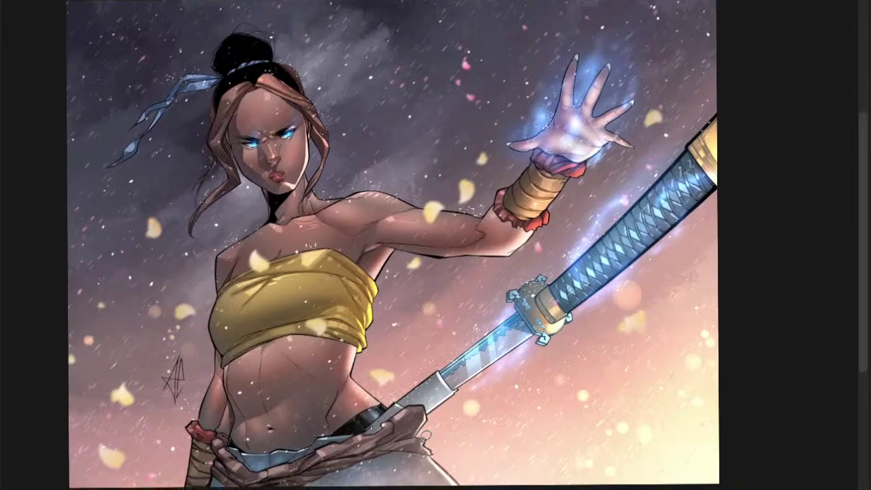
scroll(423, 432, "down", 1)
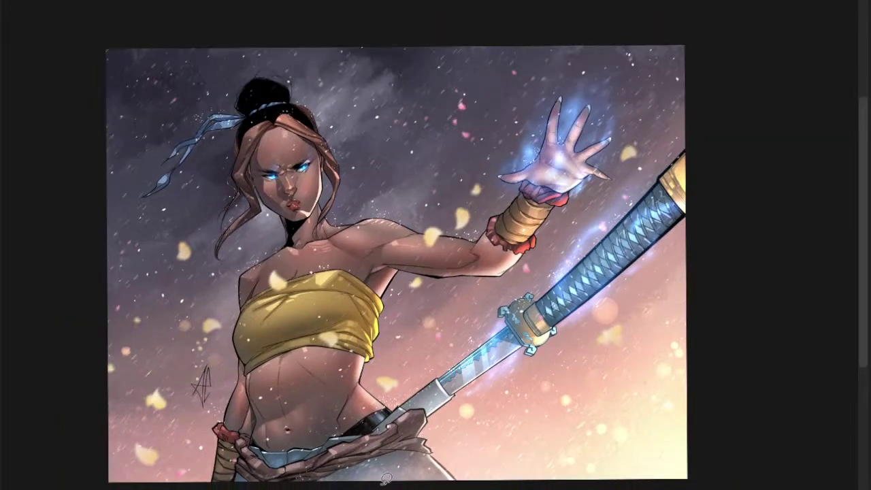
scroll(289, 192, "up", 3)
scroll(363, 215, "down", 2)
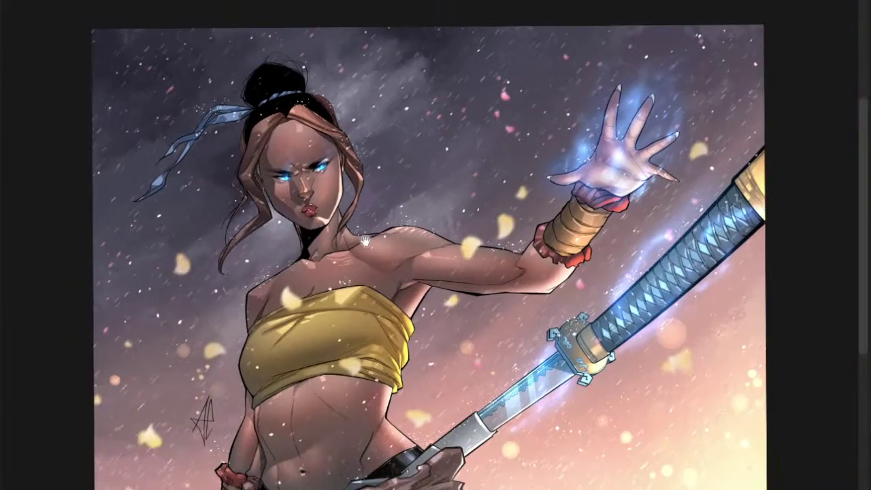
left_click_drag(382, 251, 369, 238)
scroll(369, 237, "up", 3)
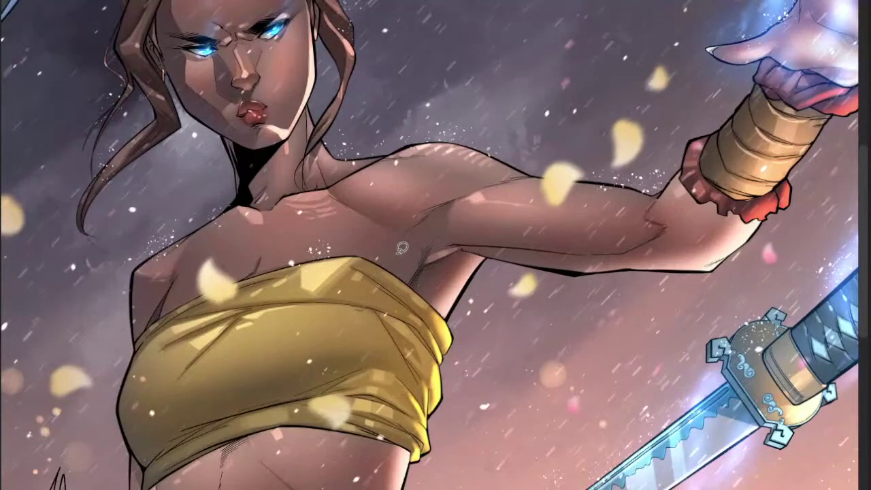
scroll(402, 249, "down", 3)
scroll(386, 259, "up", 2)
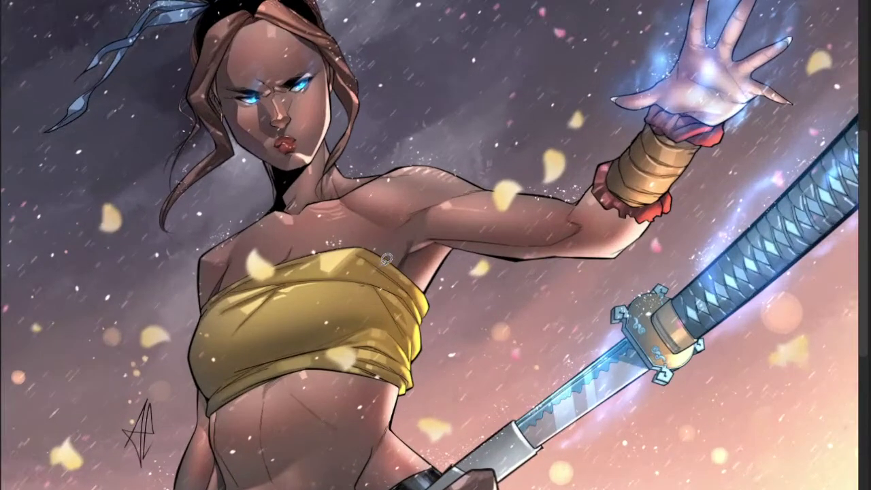
scroll(386, 259, "down", 2)
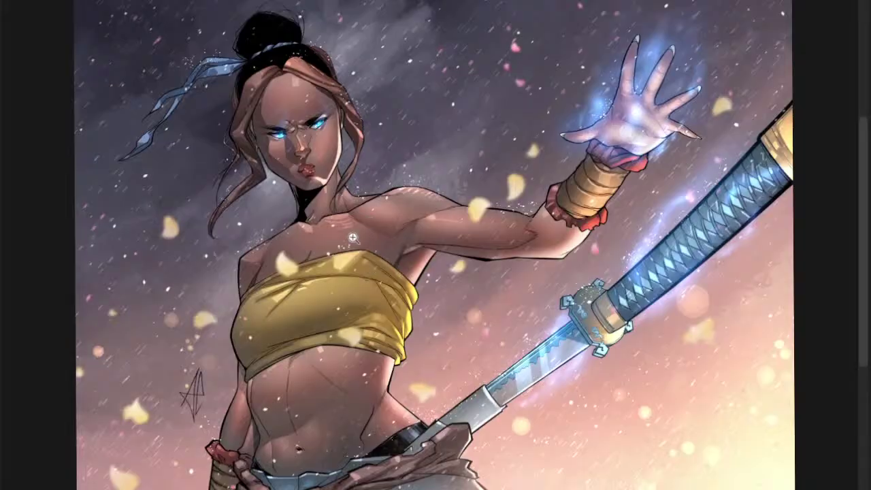
scroll(353, 236, "up", 1)
scroll(319, 218, "up", 2)
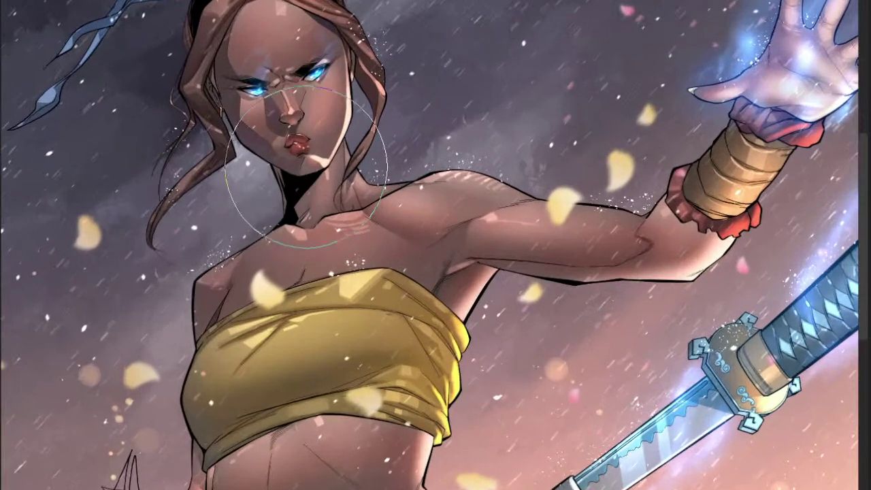